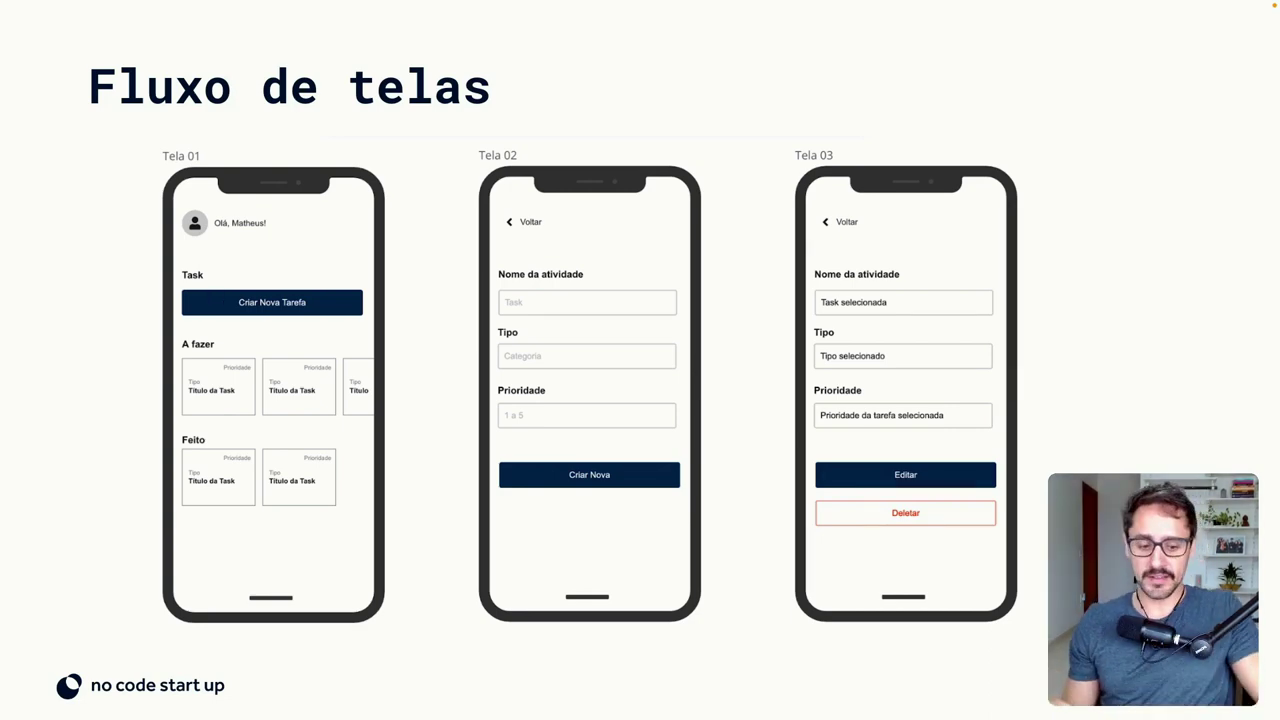
- Review the "Fluxo de telas" wireframes in the slide deck, returning to the App Lista de Tarefas builder
key(Right)
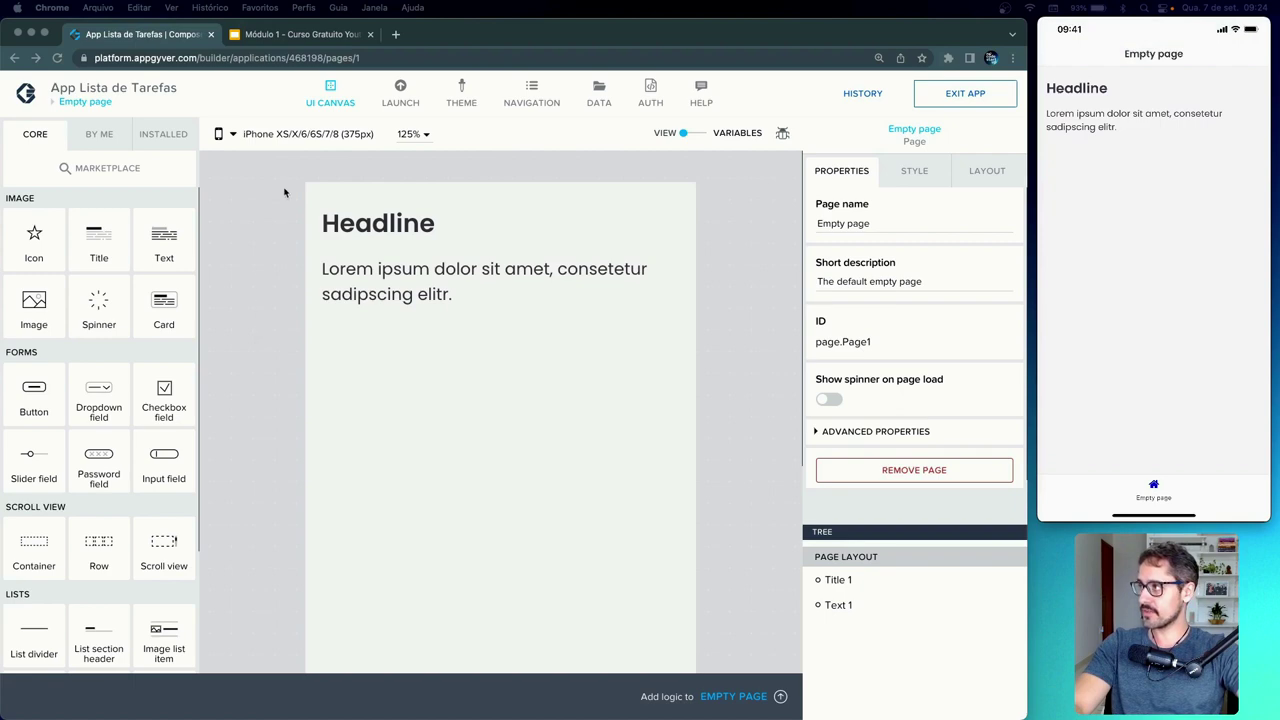
click(300, 35)
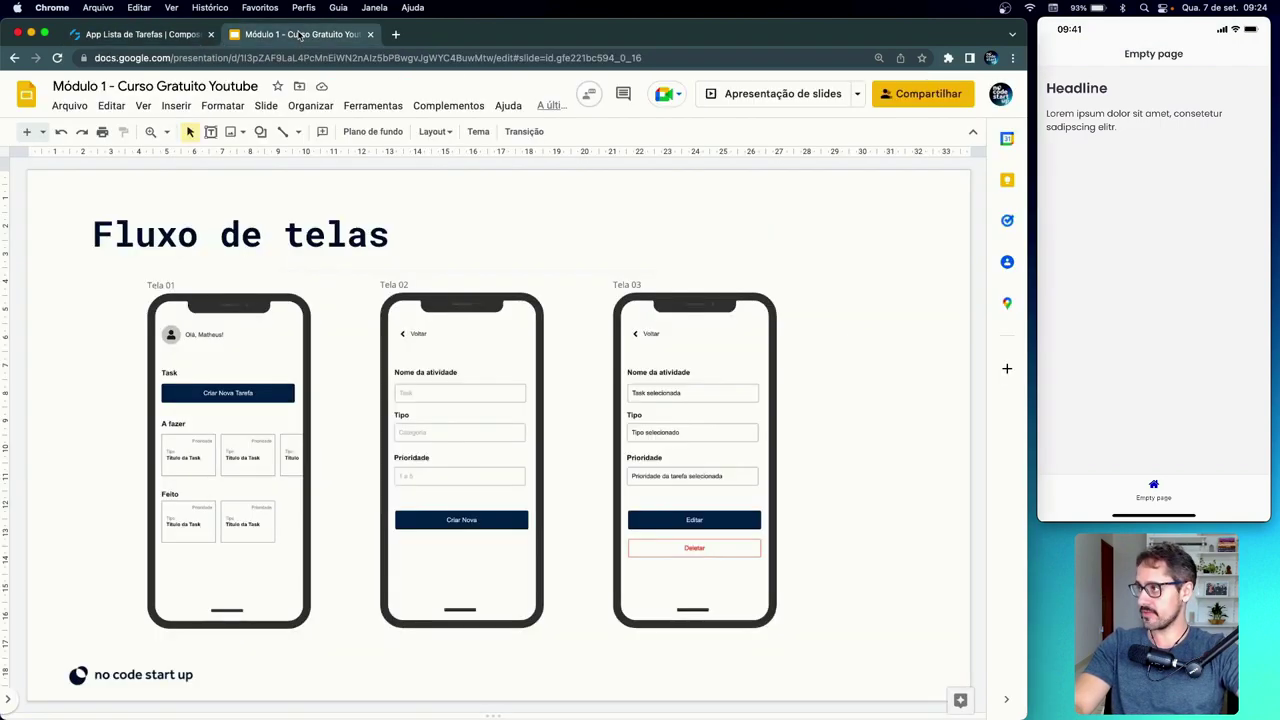
click(120, 38)
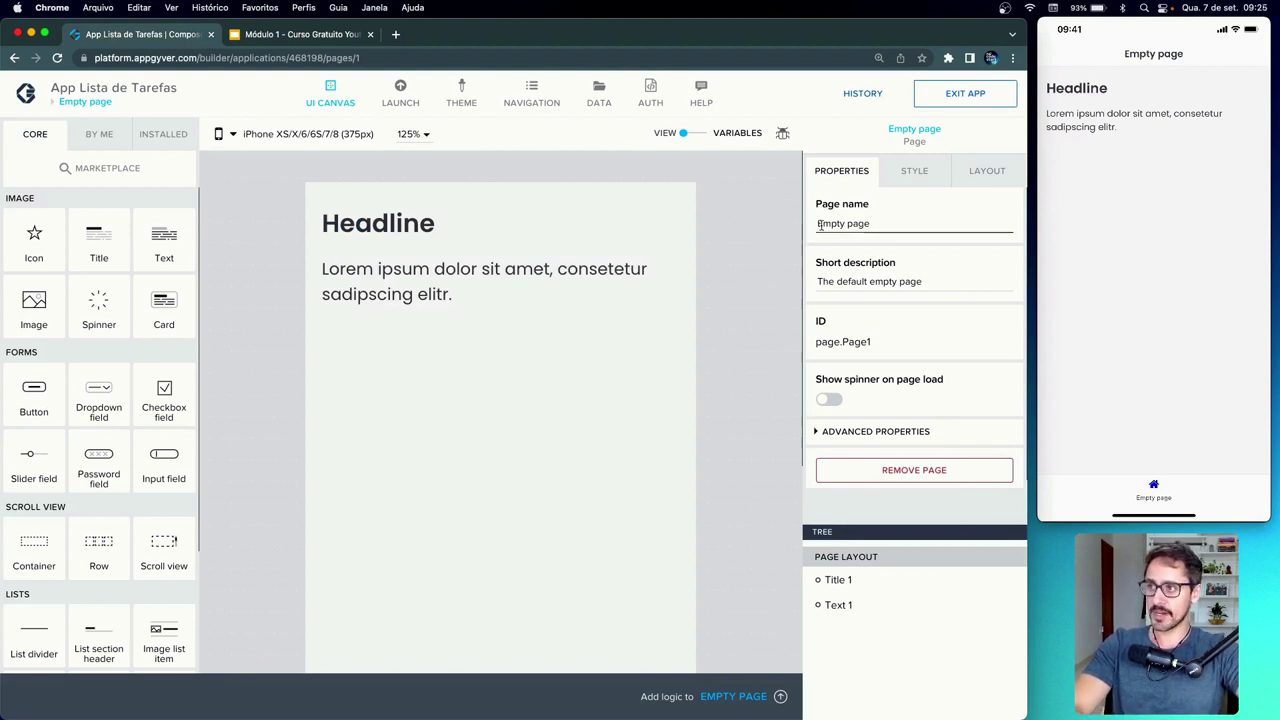
- Rename the empty page as Home
click(856, 222)
double_click(858, 223)
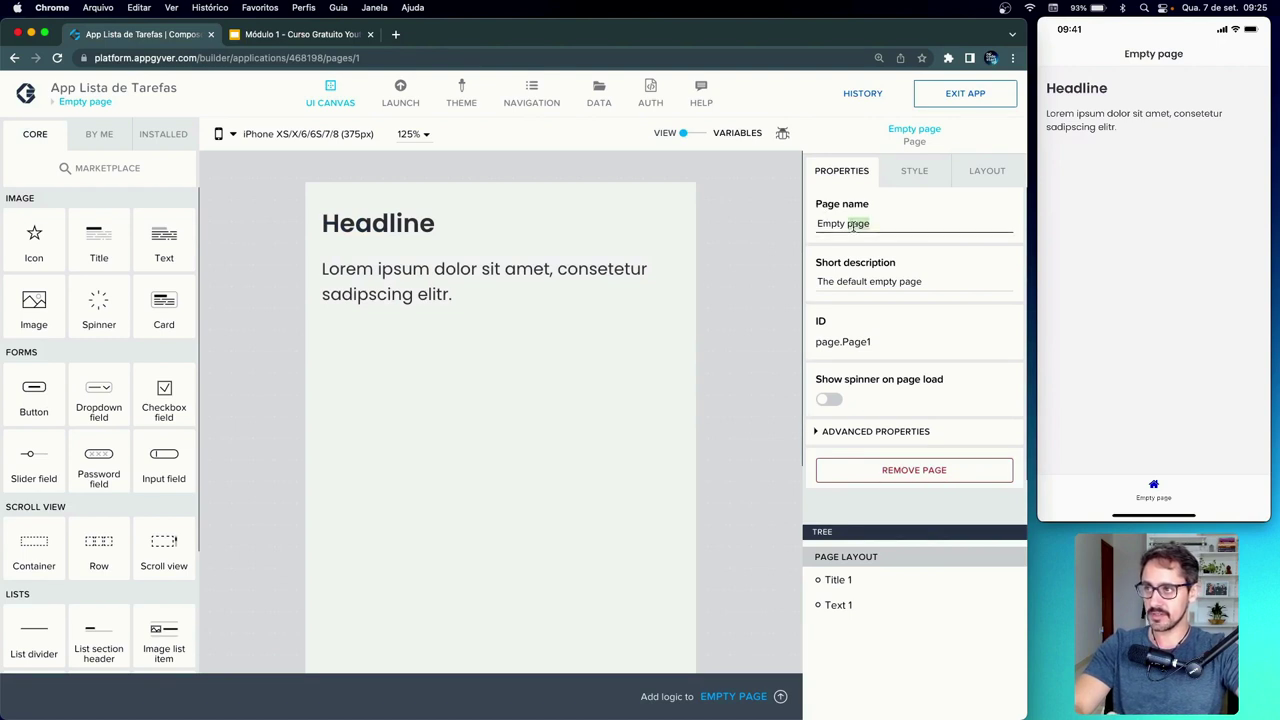
key(BackSpace)
key(BackSpace)
key(BackSpace)
key(BackSpace)
key(BackSpace)
key(BackSpace)
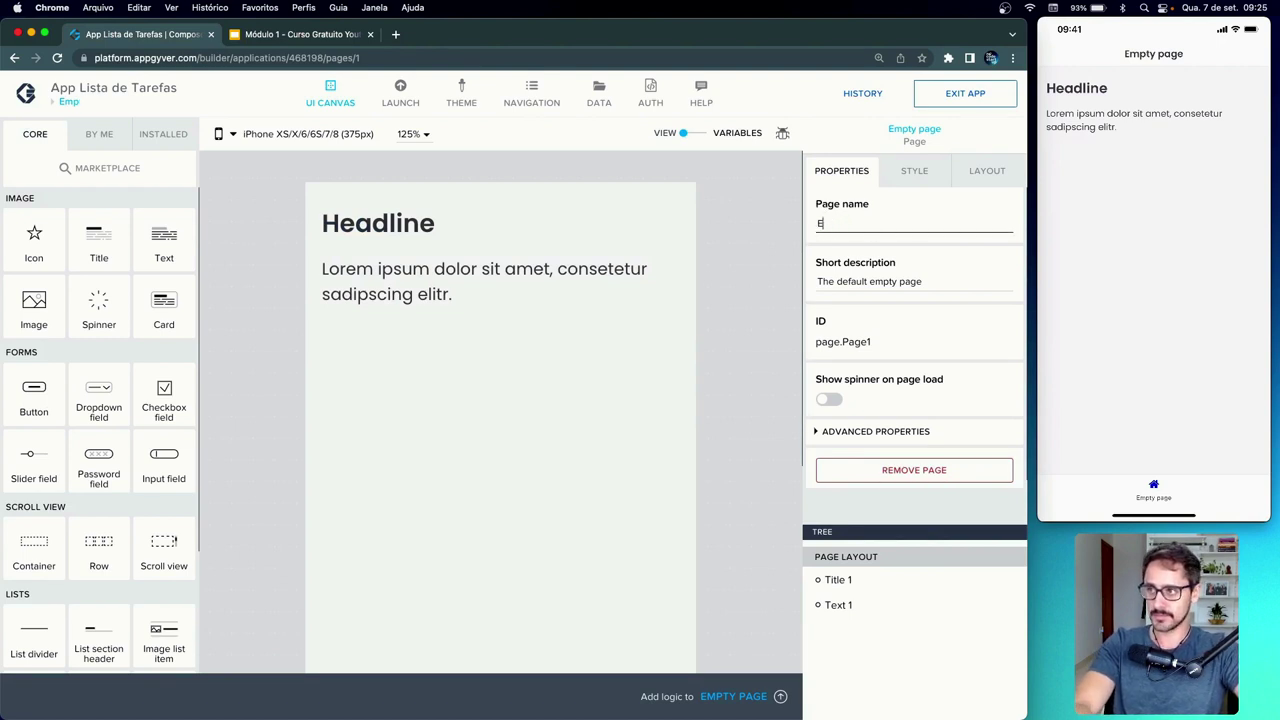
text(Home)
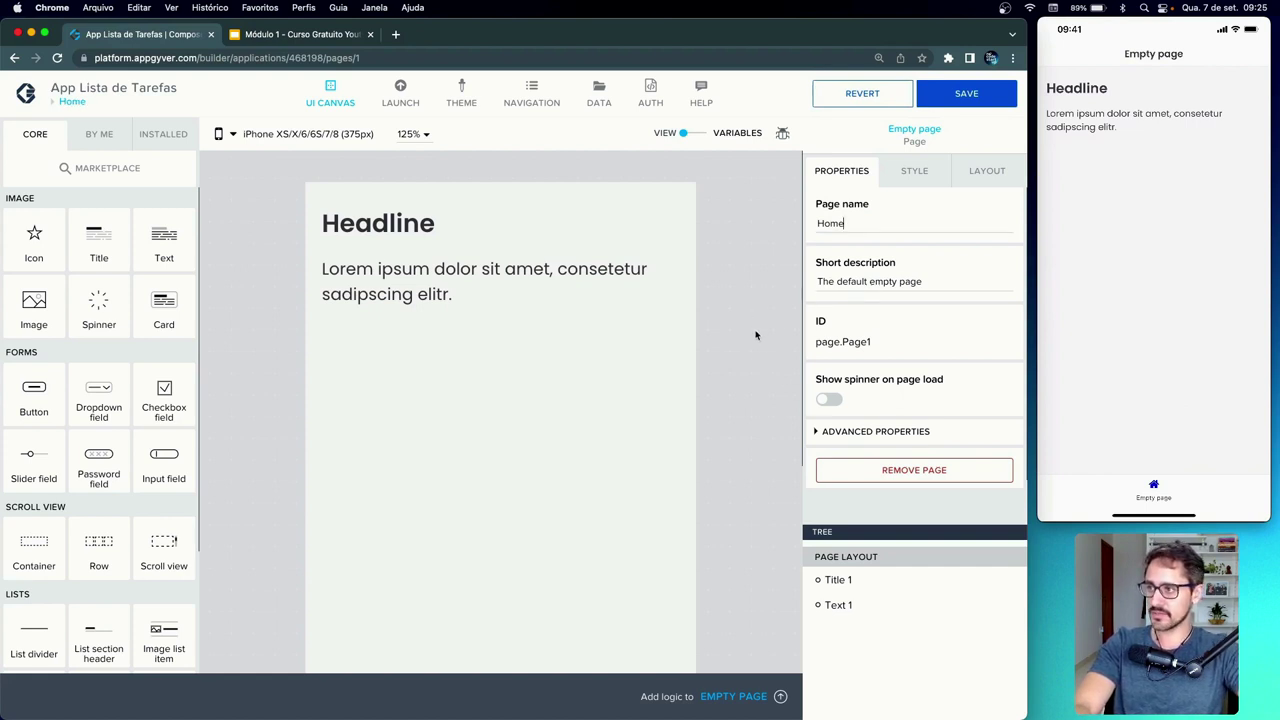
- Delete the default headline and the lorem ipsum paragraph from the Home page
click(457, 232)
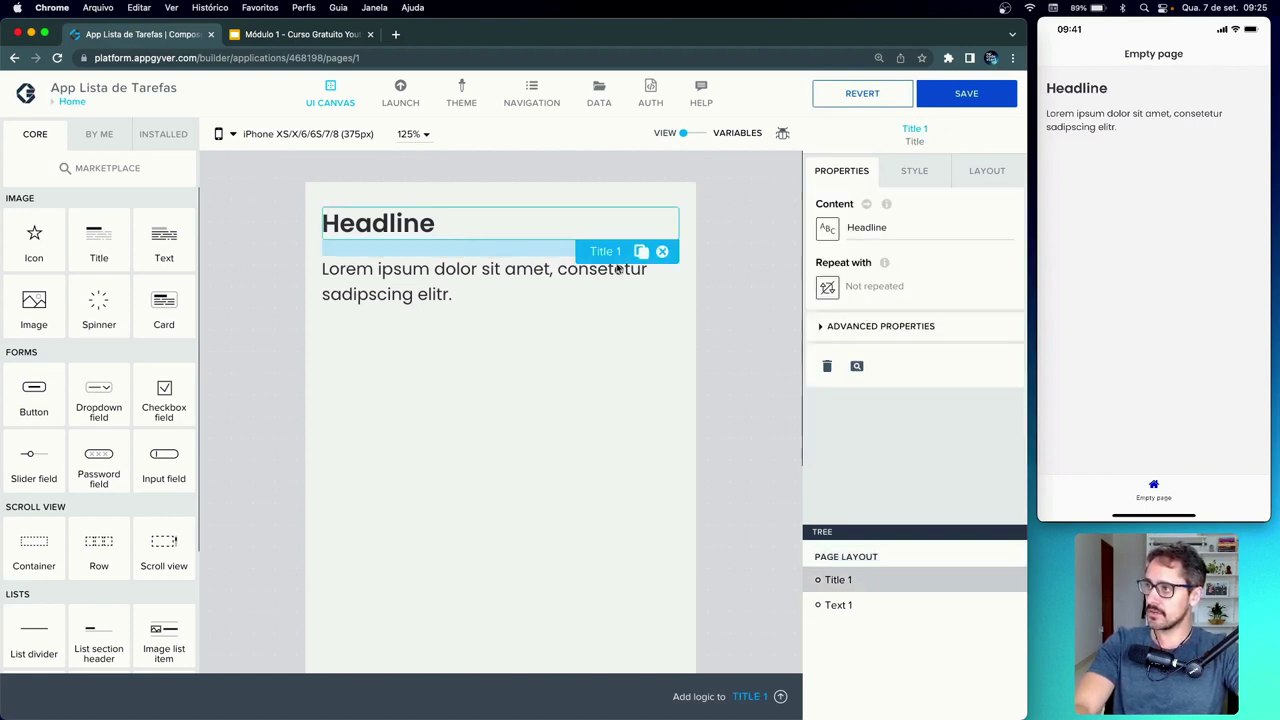
click(662, 252)
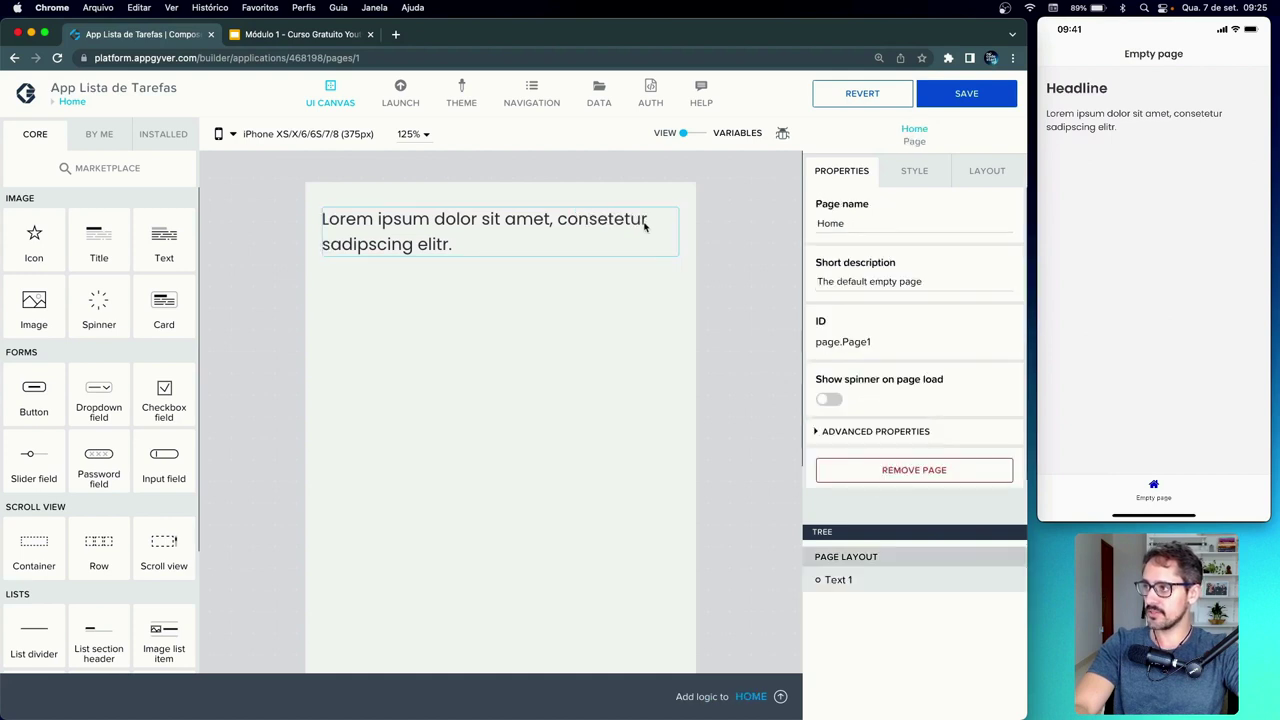
click(645, 226)
click(662, 268)
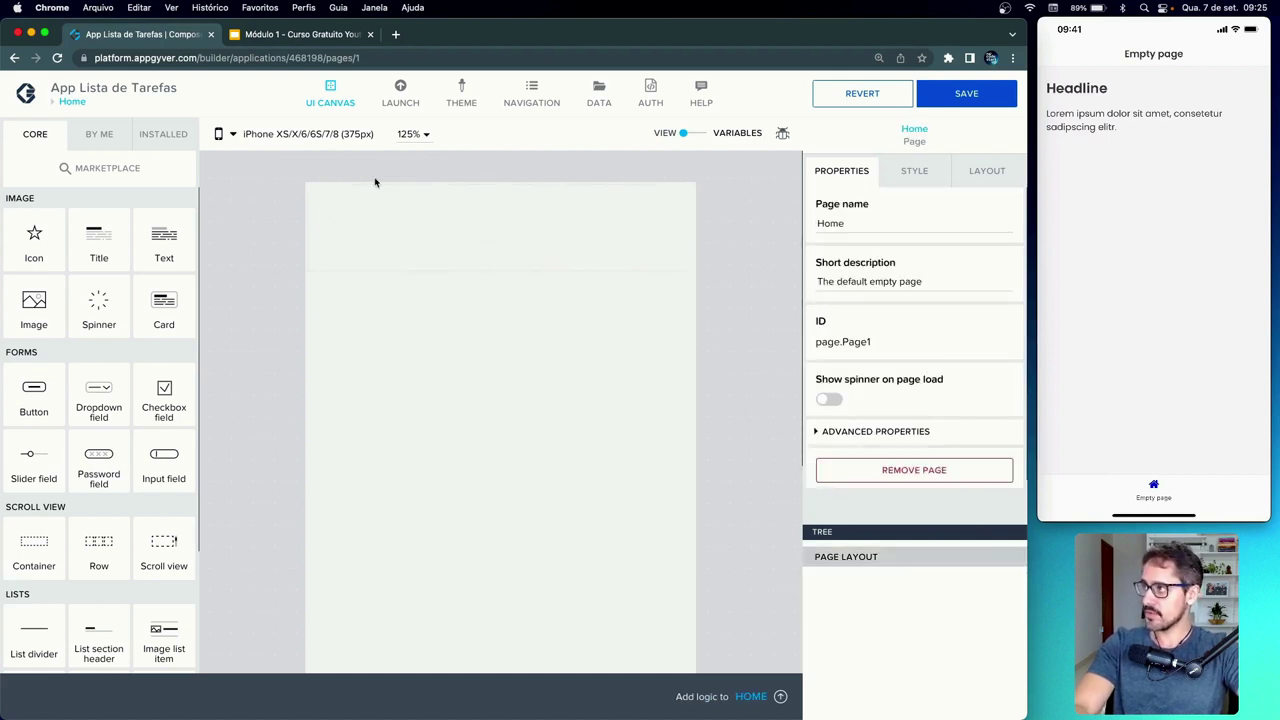
- Place a row at the top of the Home page following the Tela 01 wireframe and expand its cells in the component tree
click(338, 32)
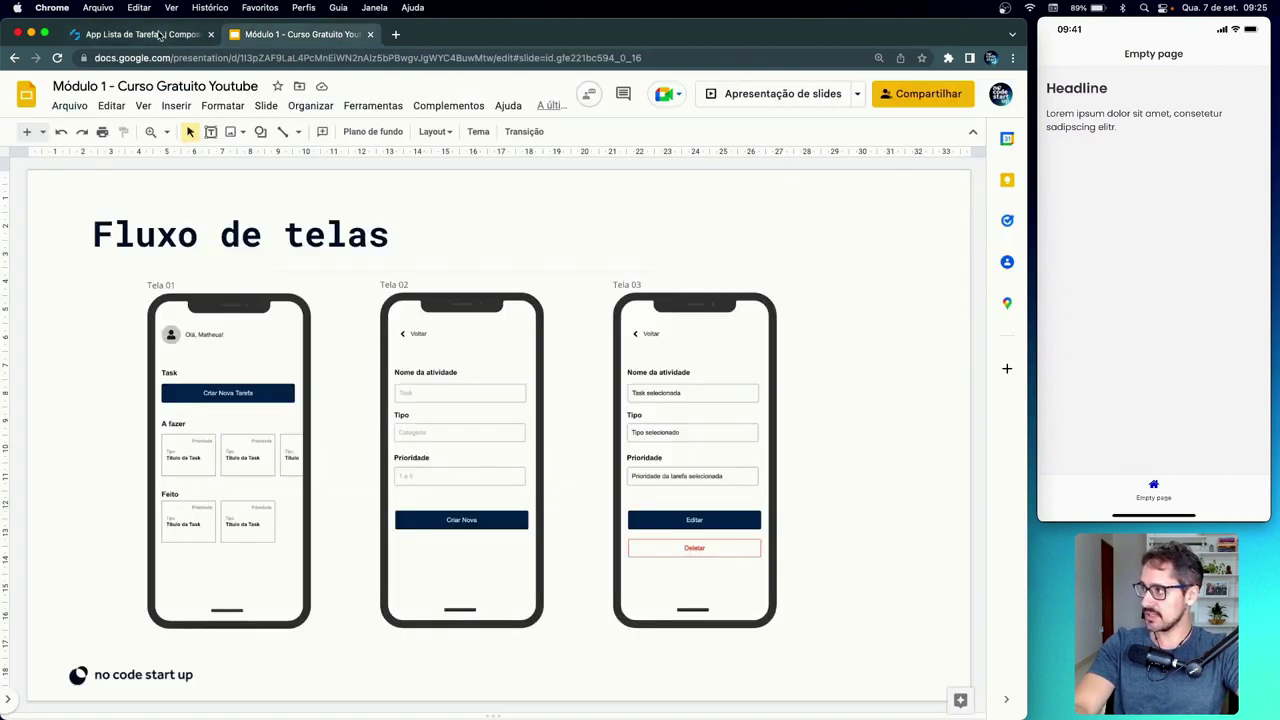
click(160, 35)
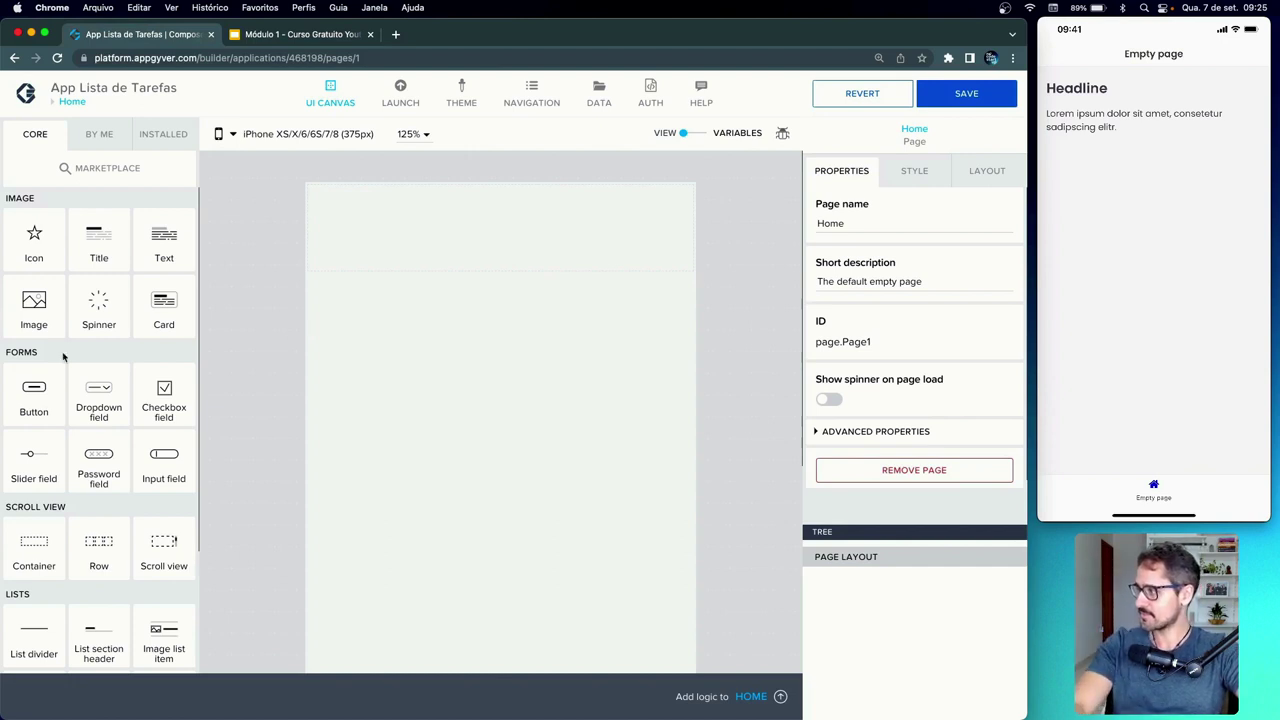
scroll(63, 356, down, 1)
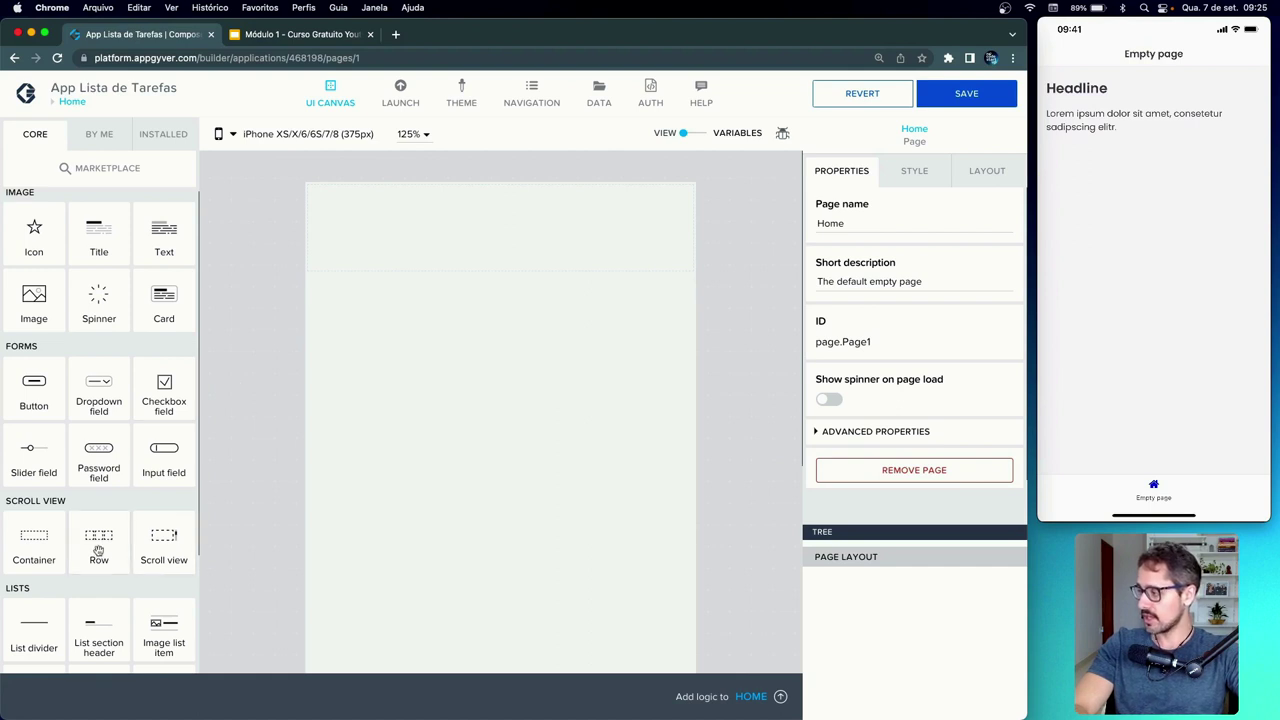
drag(92, 545, 409, 407)
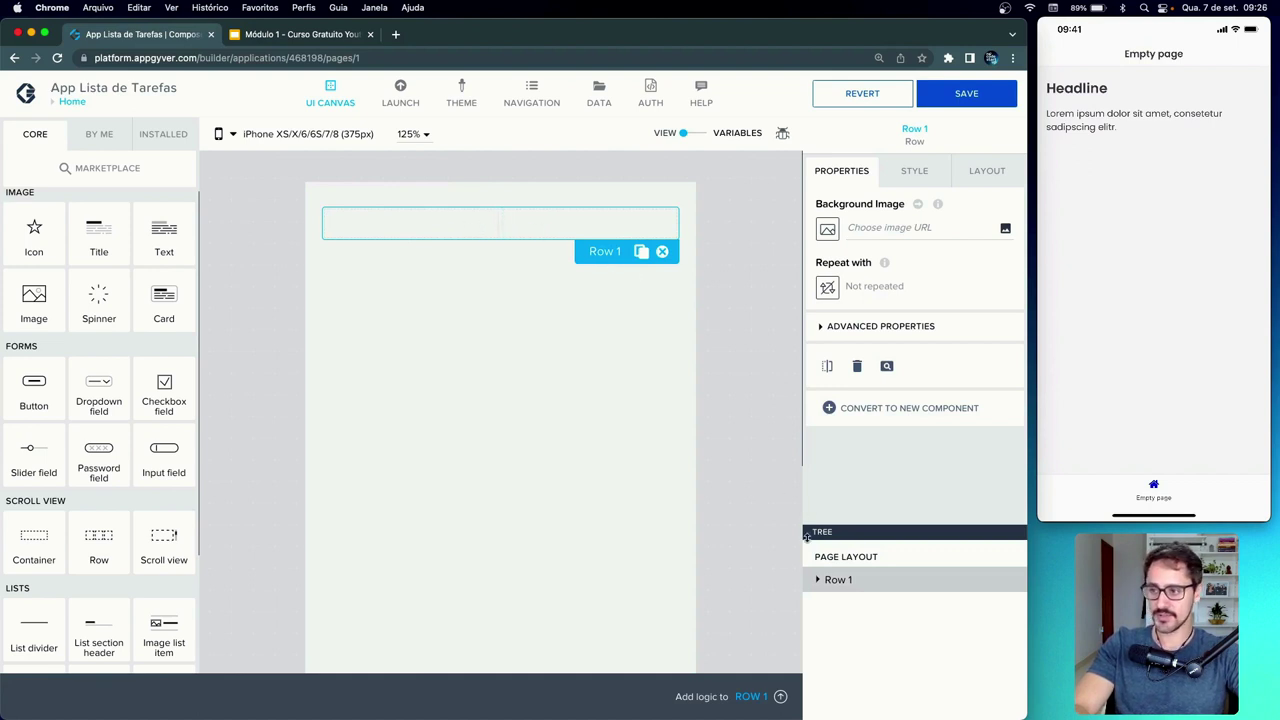
drag(831, 528, 830, 430)
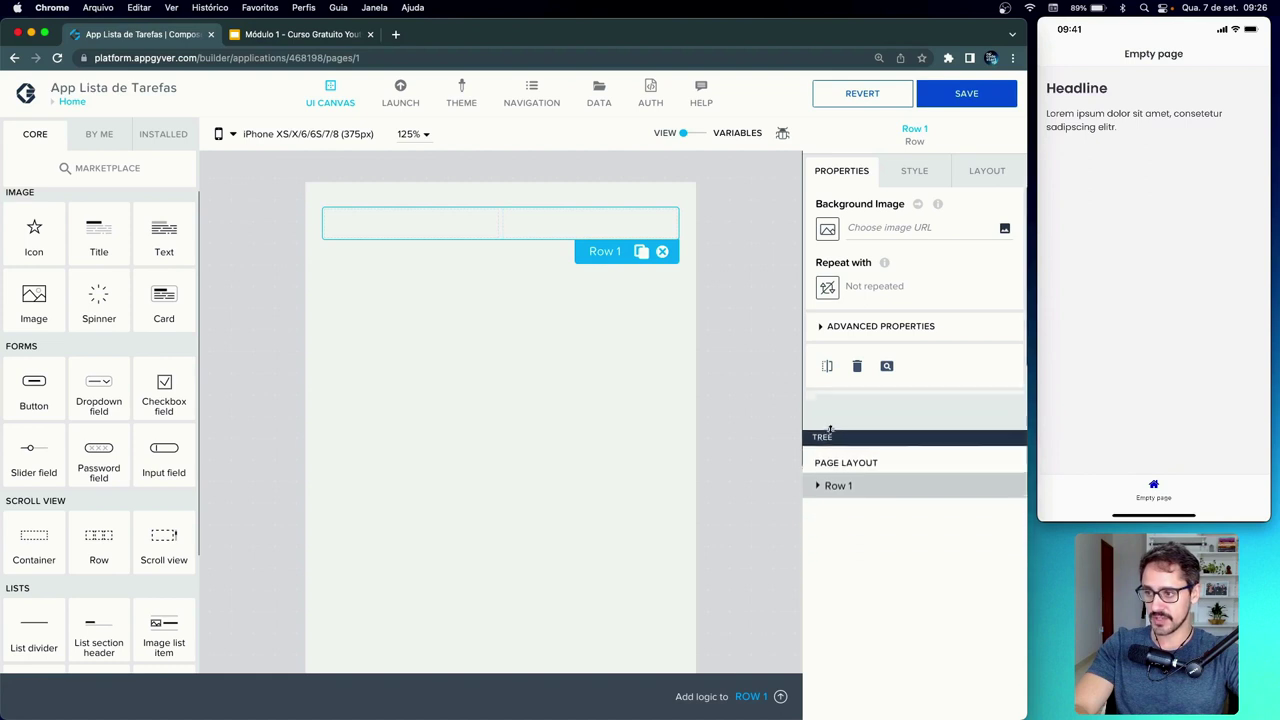
click(818, 485)
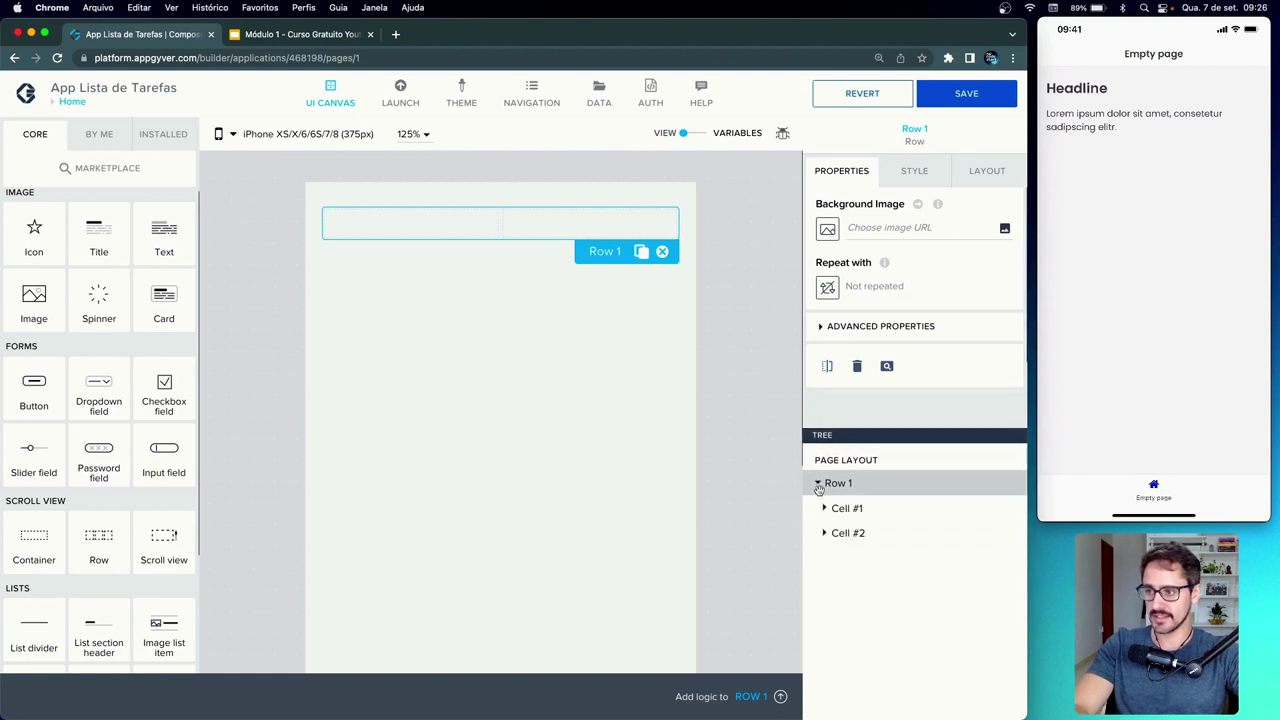
click(824, 533)
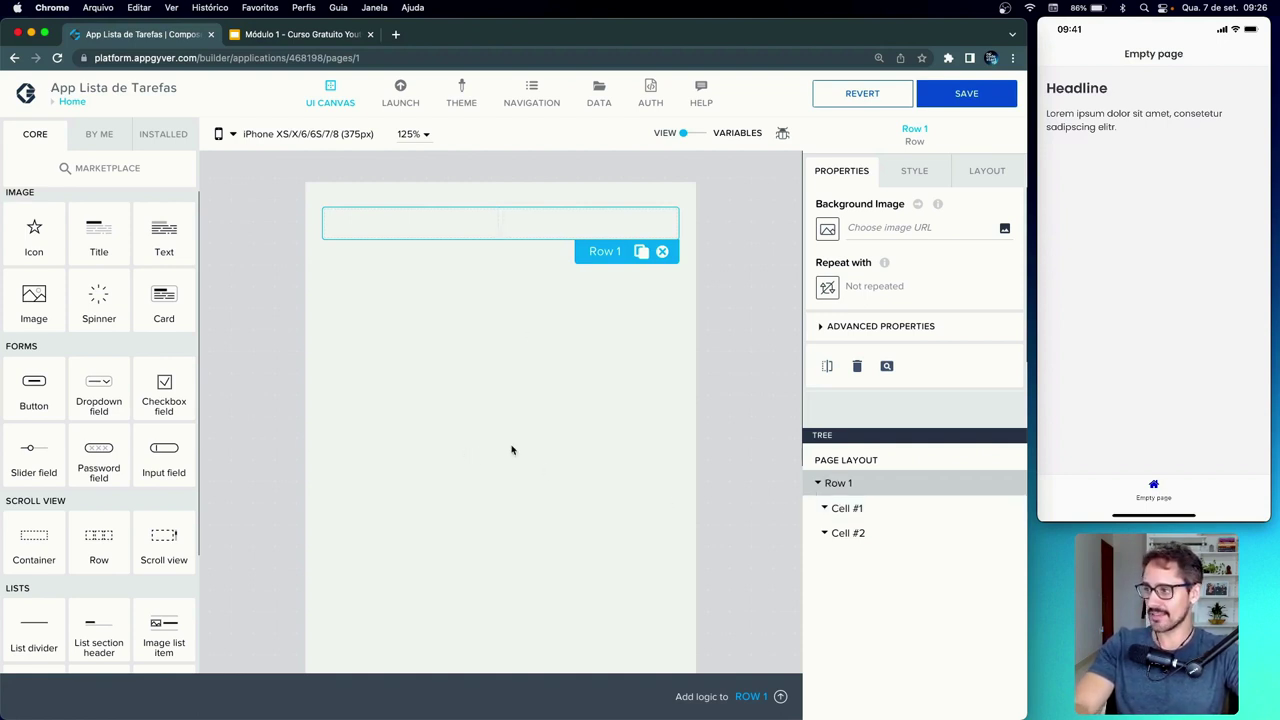
- Place an image component in the row's first cell and a text component in its second cell
drag(40, 305, 395, 228)
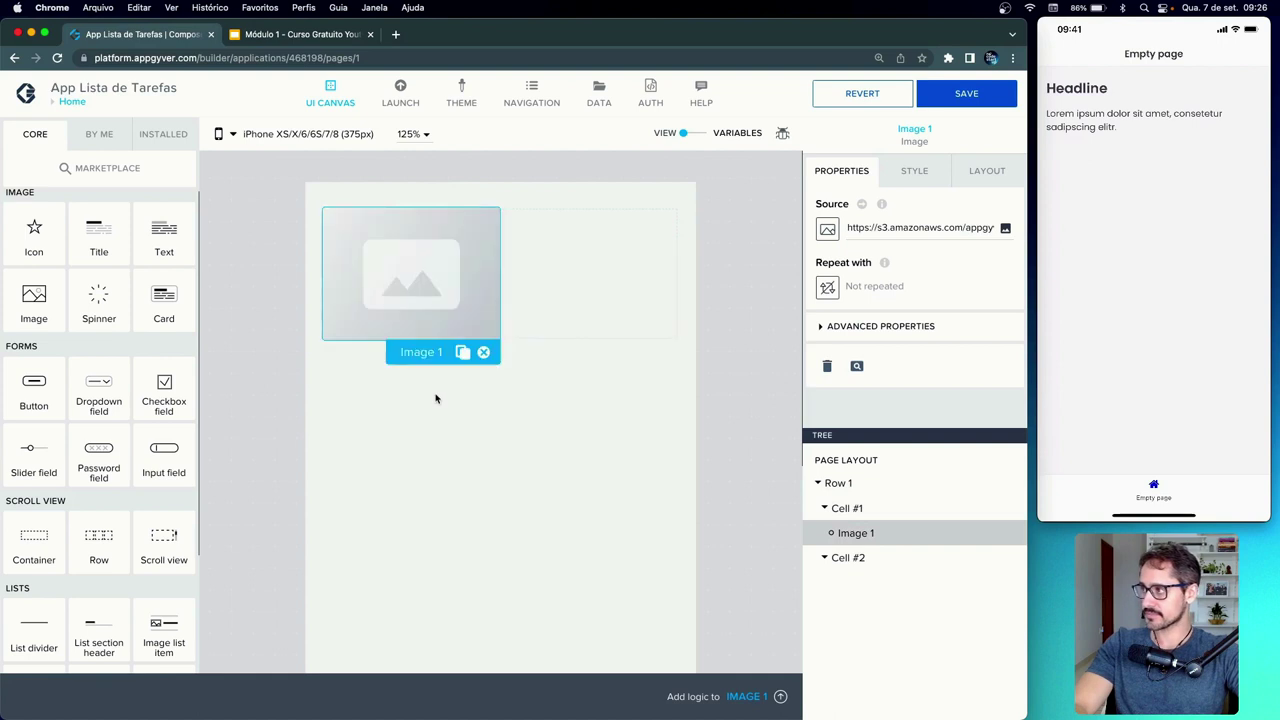
scroll(133, 327, up, 1)
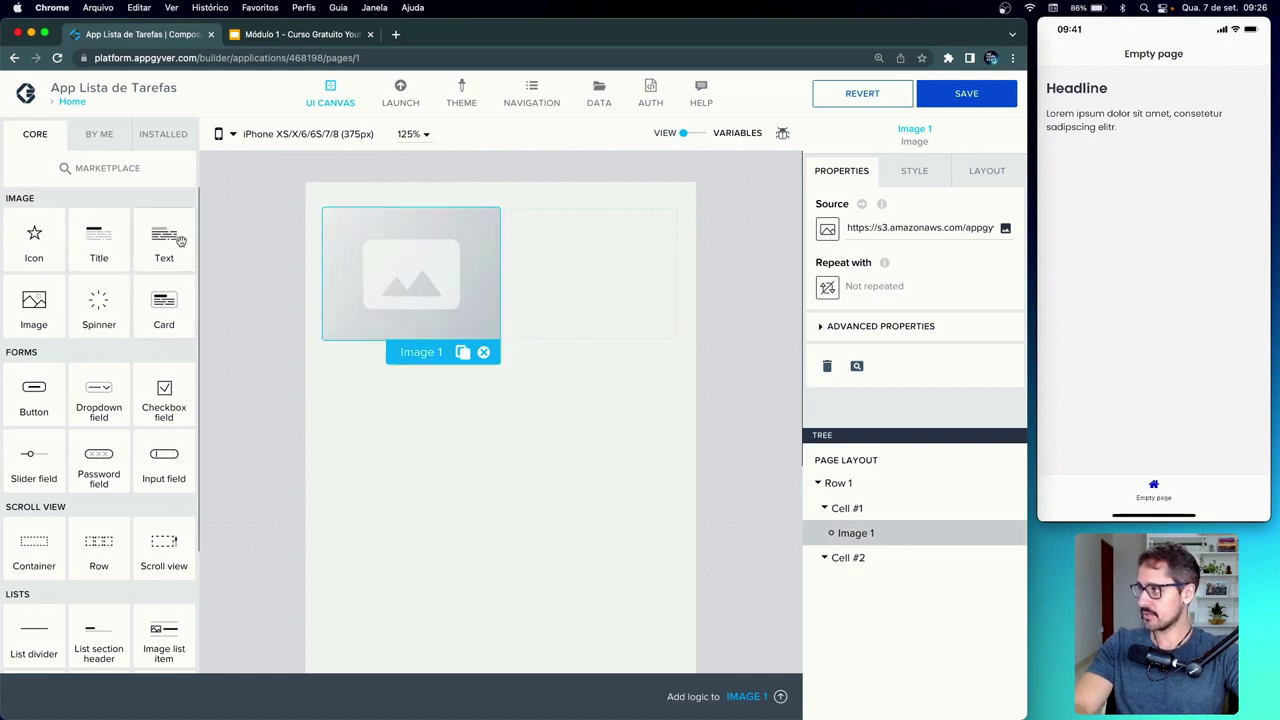
drag(100, 250, 543, 243)
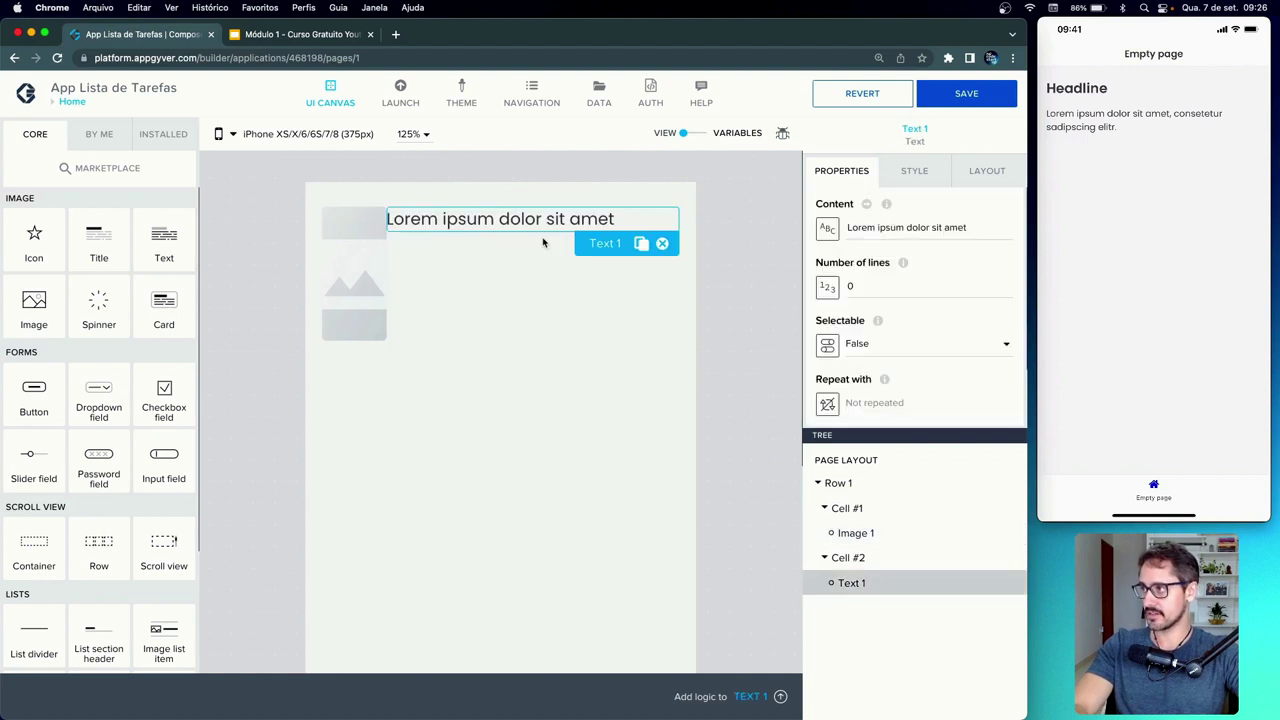
- Set the content of the text in the row's second cell to "Seja bem vindo!"
click(947, 227)
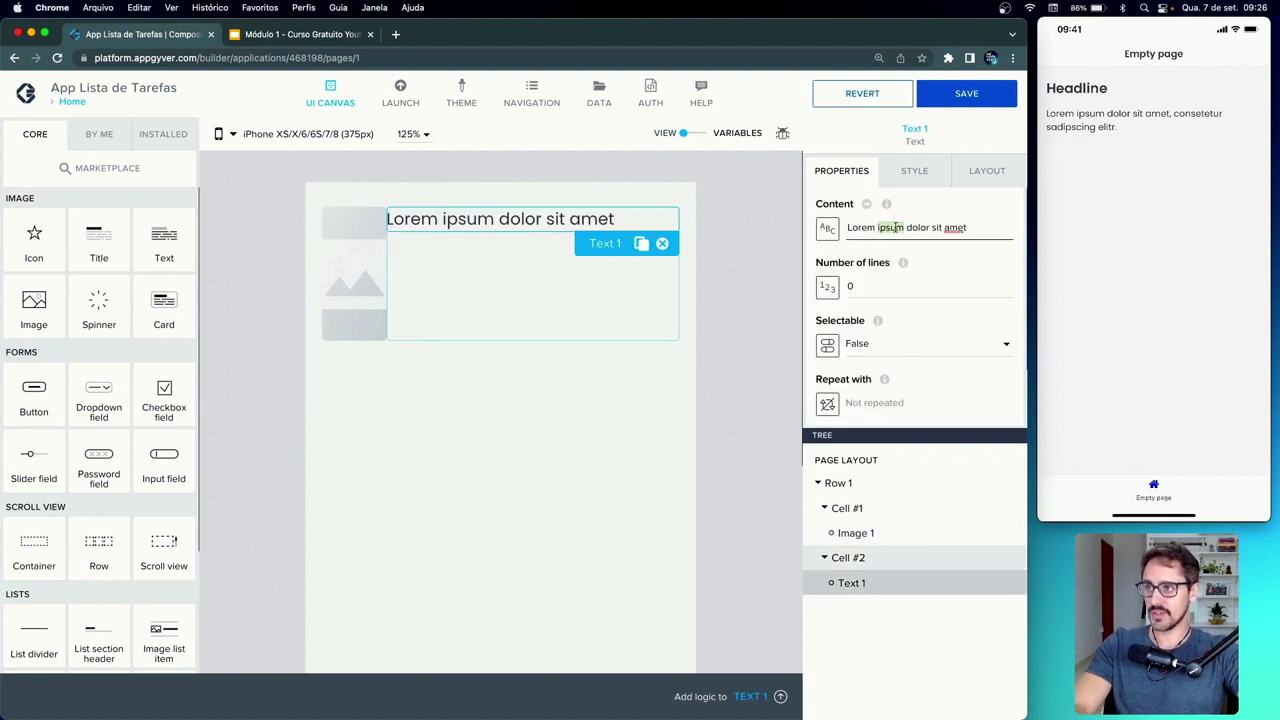
key(super+a)
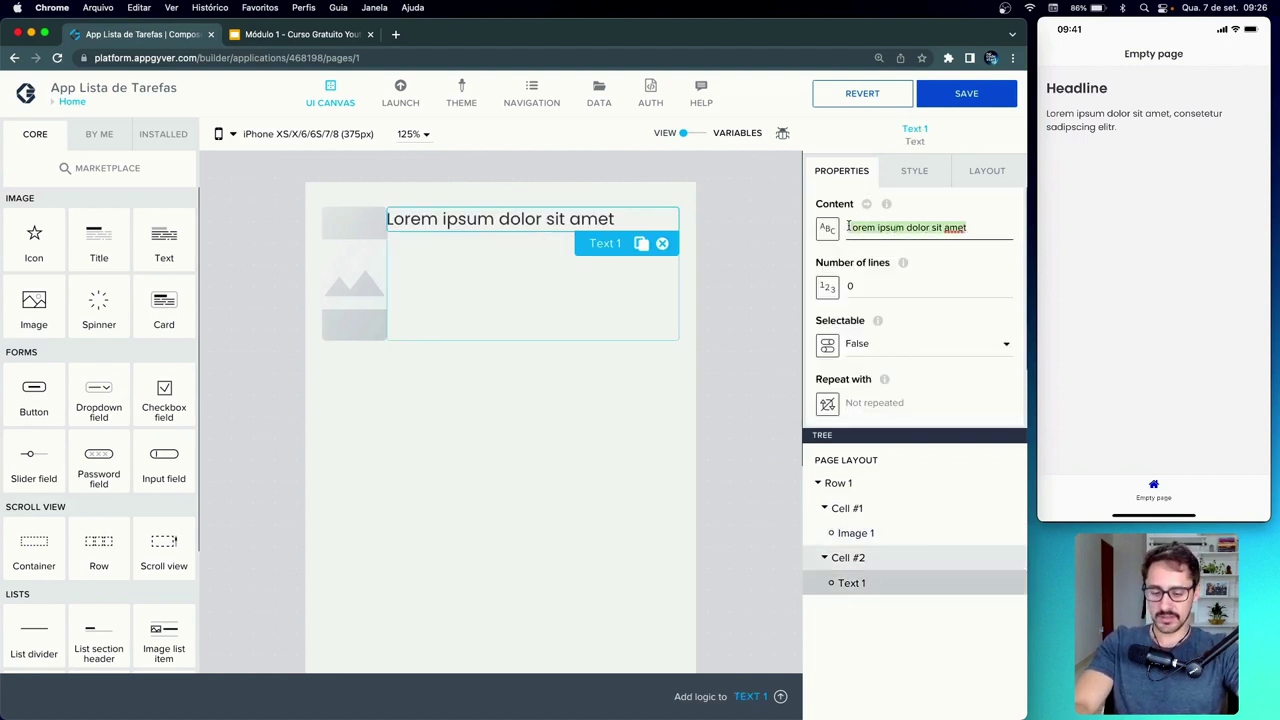
text(Seja)
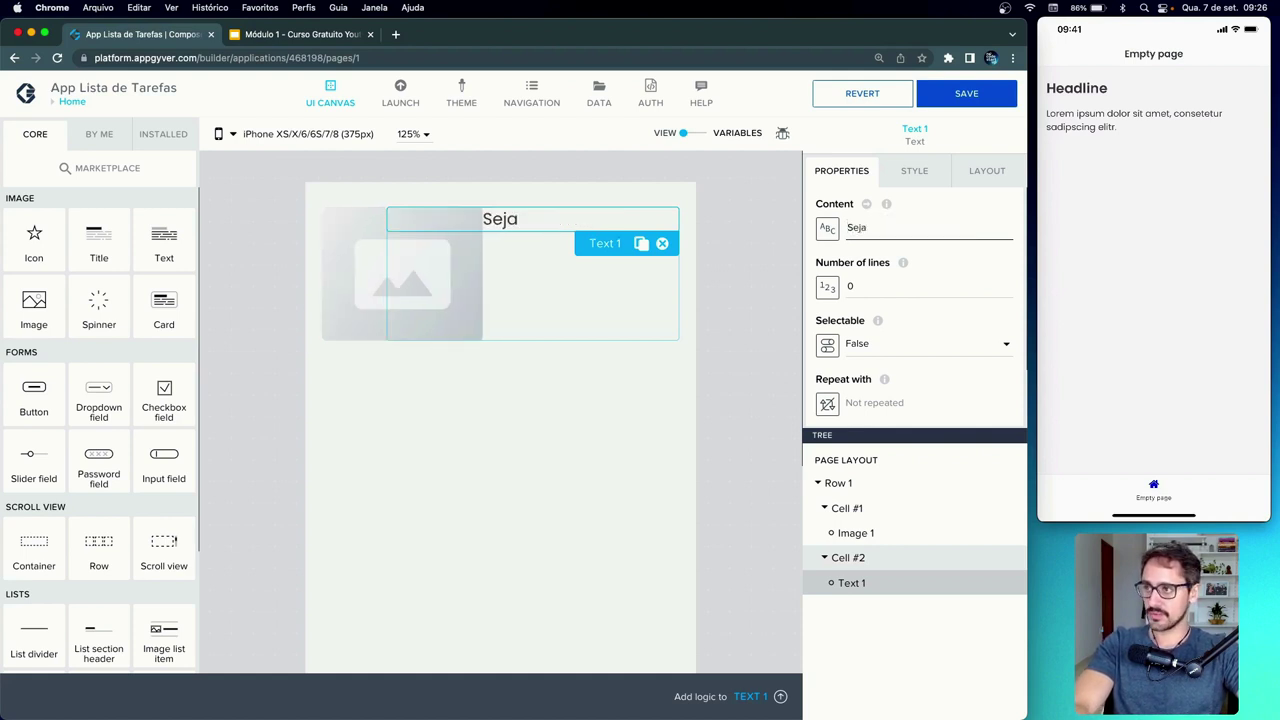
text( bem vindo!)
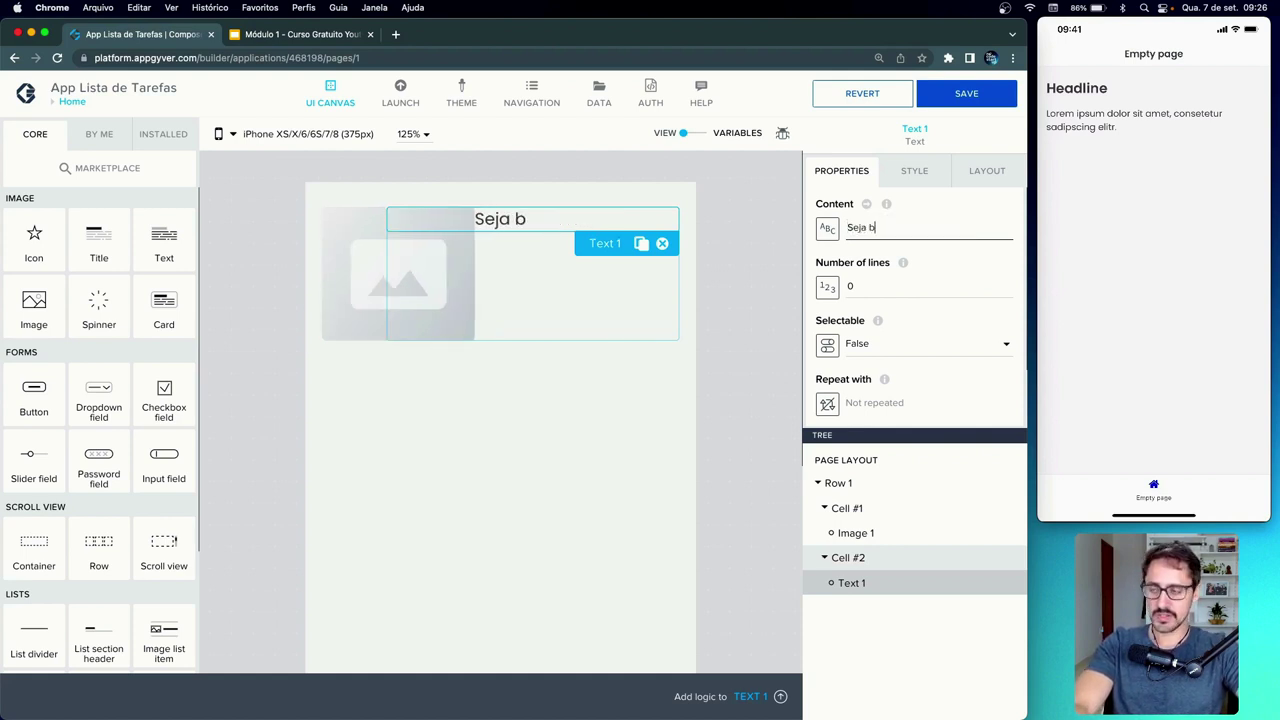
click(651, 449)
- Upload BobFotoPerfil.jpeg from Downloads to the assets and use it as the source of the row's image
click(380, 300)
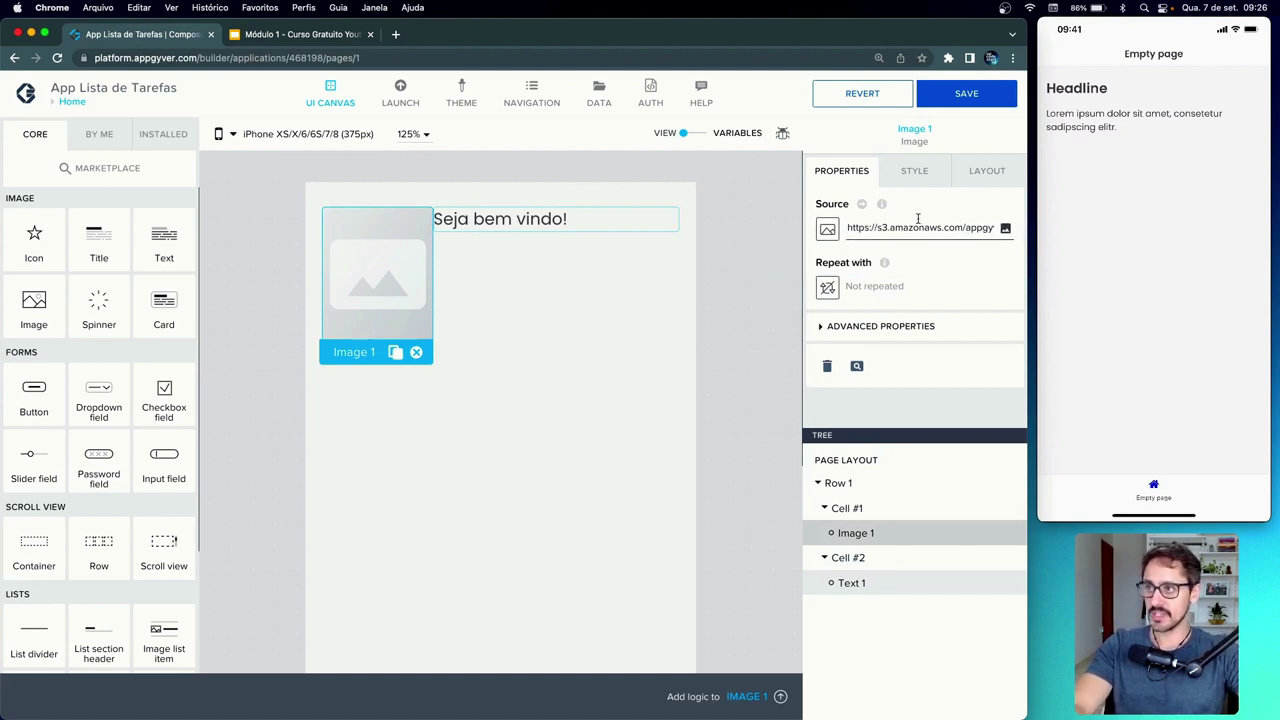
click(1005, 228)
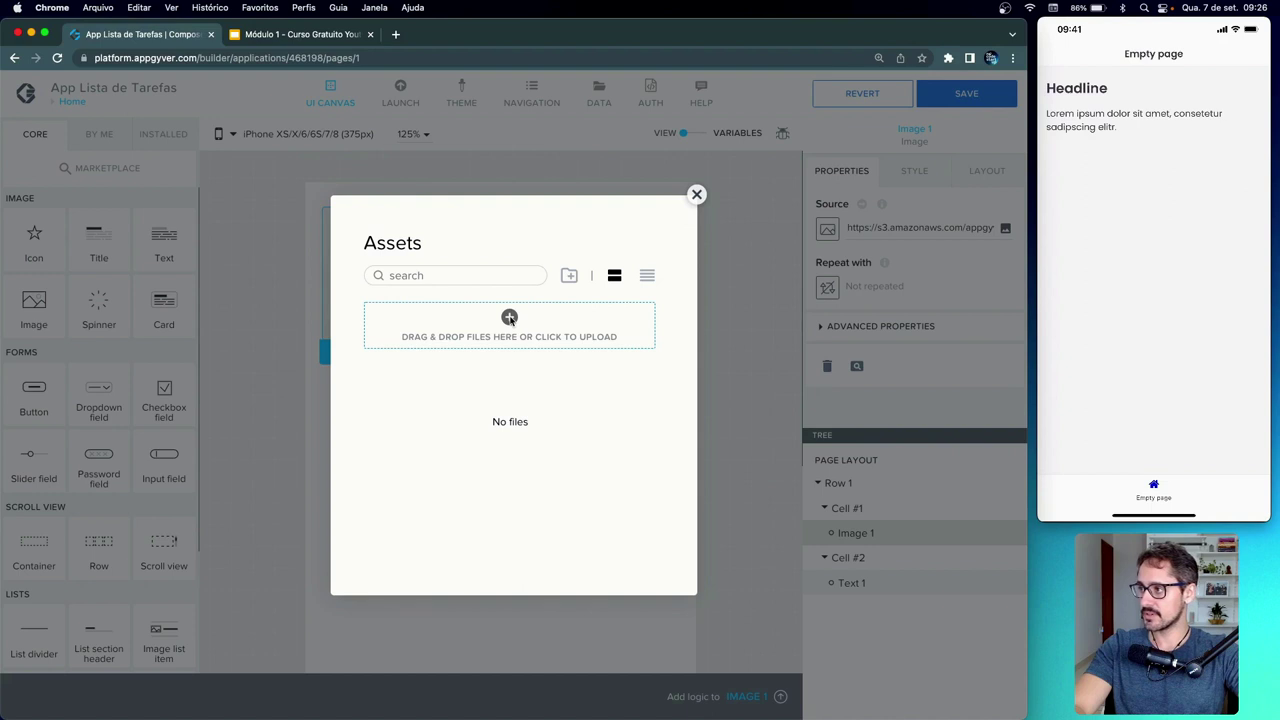
click(509, 318)
click(460, 284)
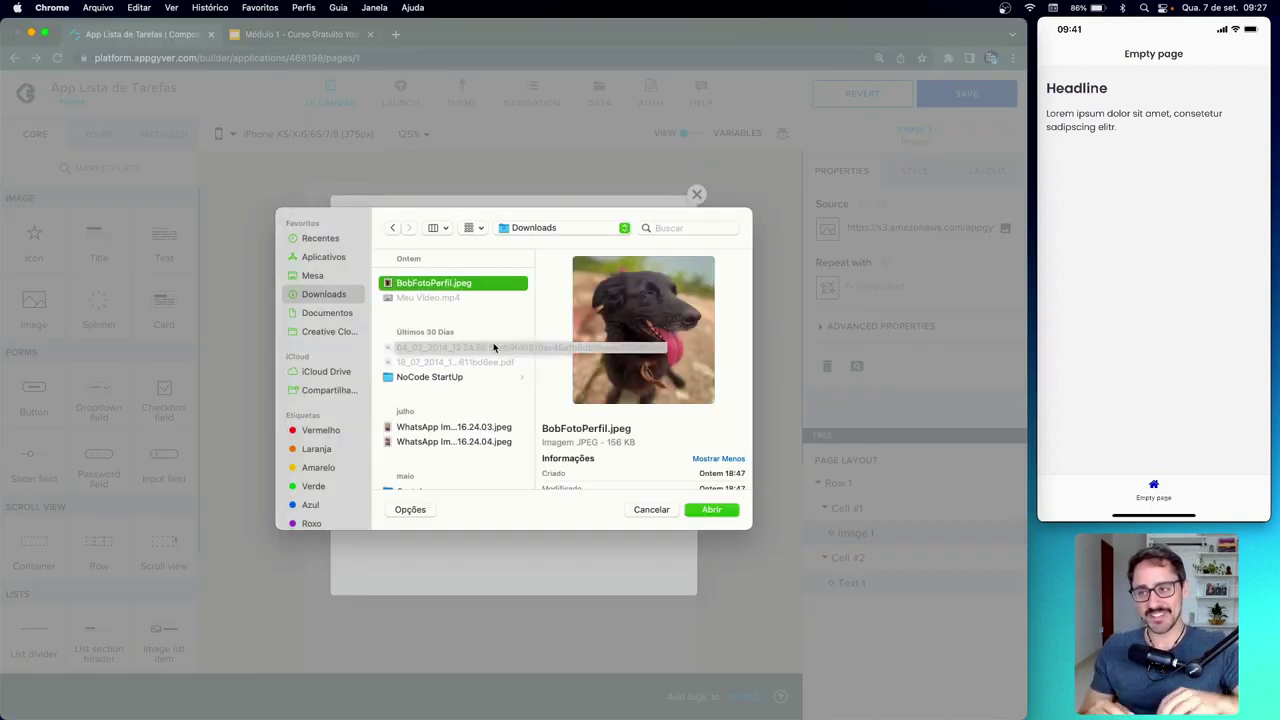
click(711, 510)
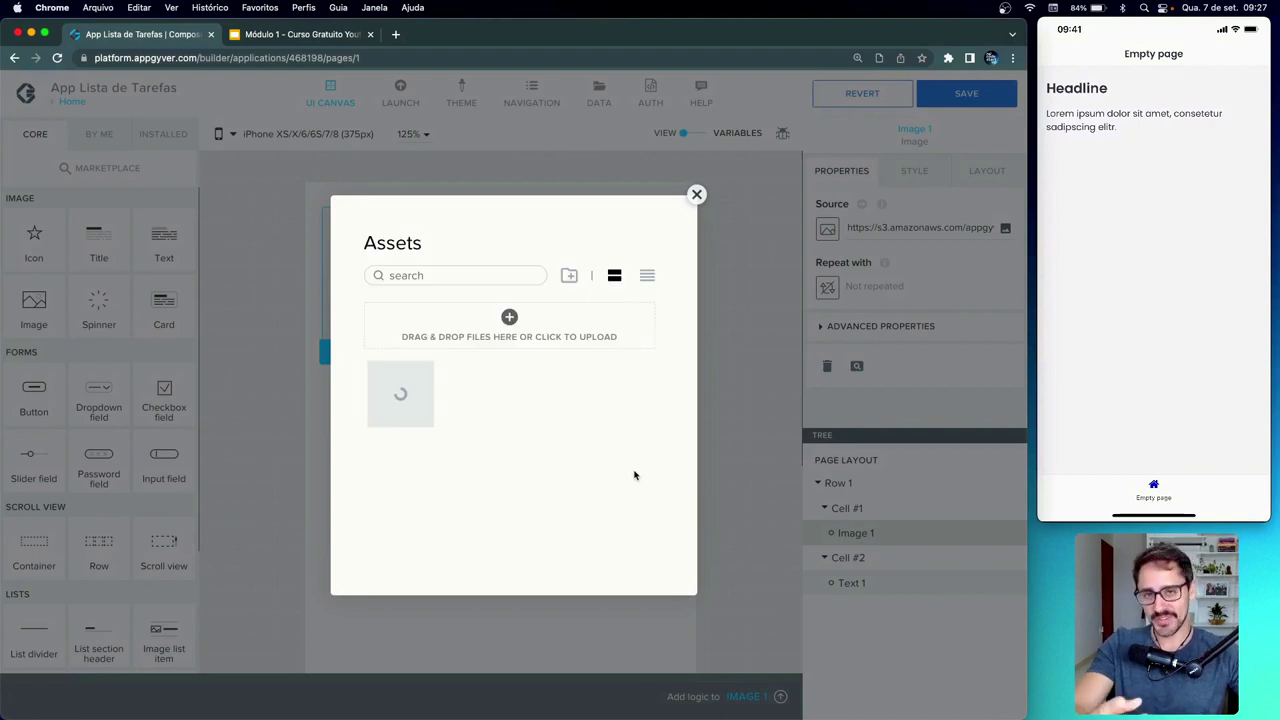
click(408, 410)
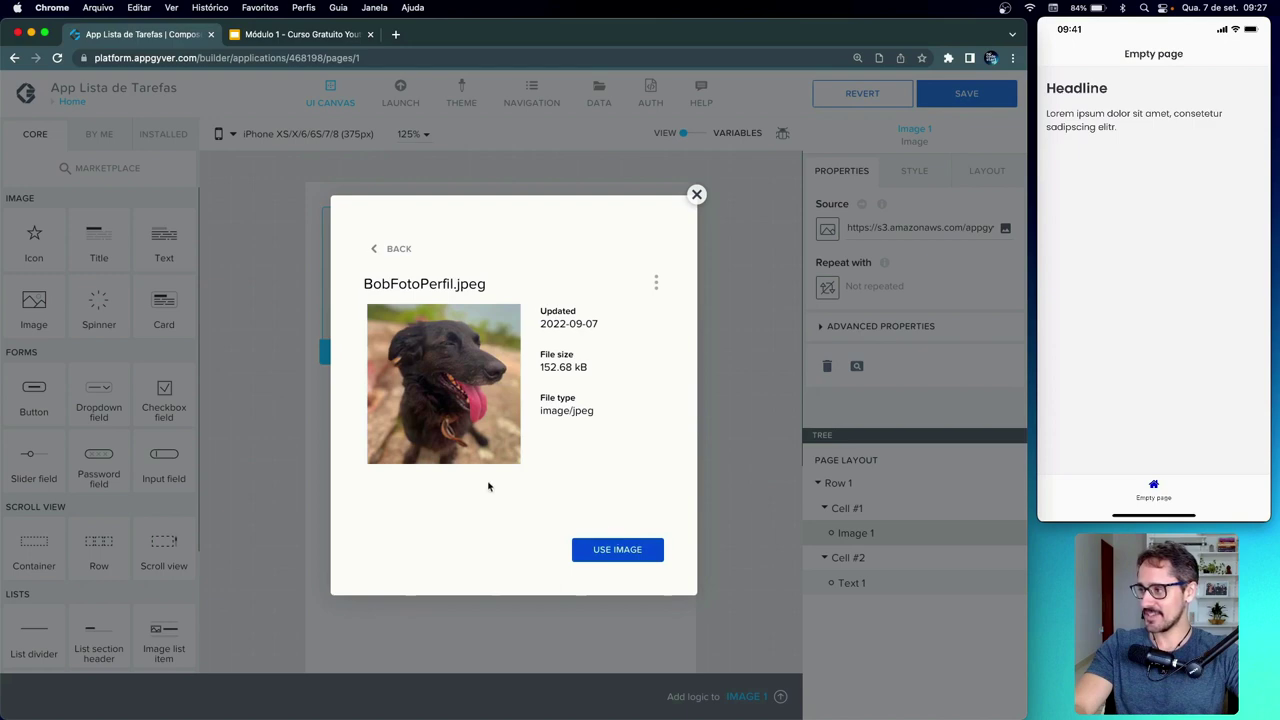
click(600, 549)
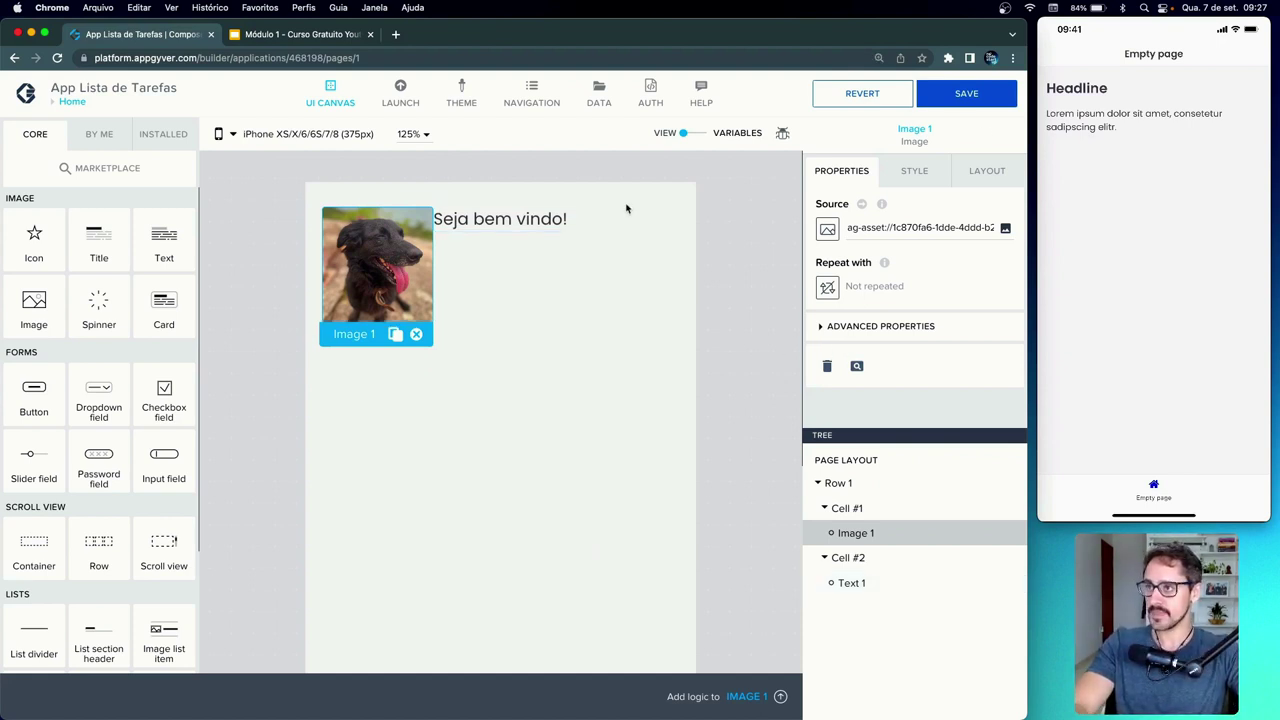
- Switch the profile image's sizing to Custom in its layout and change its width mode to Set width
click(980, 182)
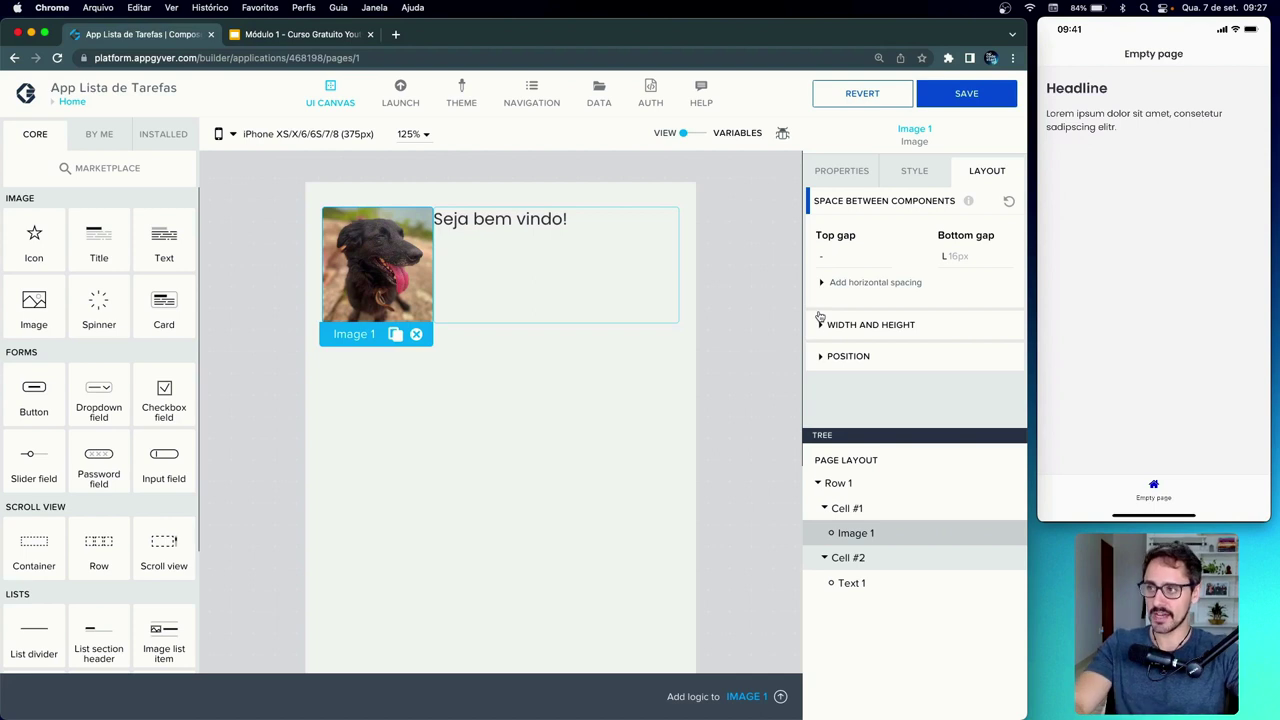
click(822, 330)
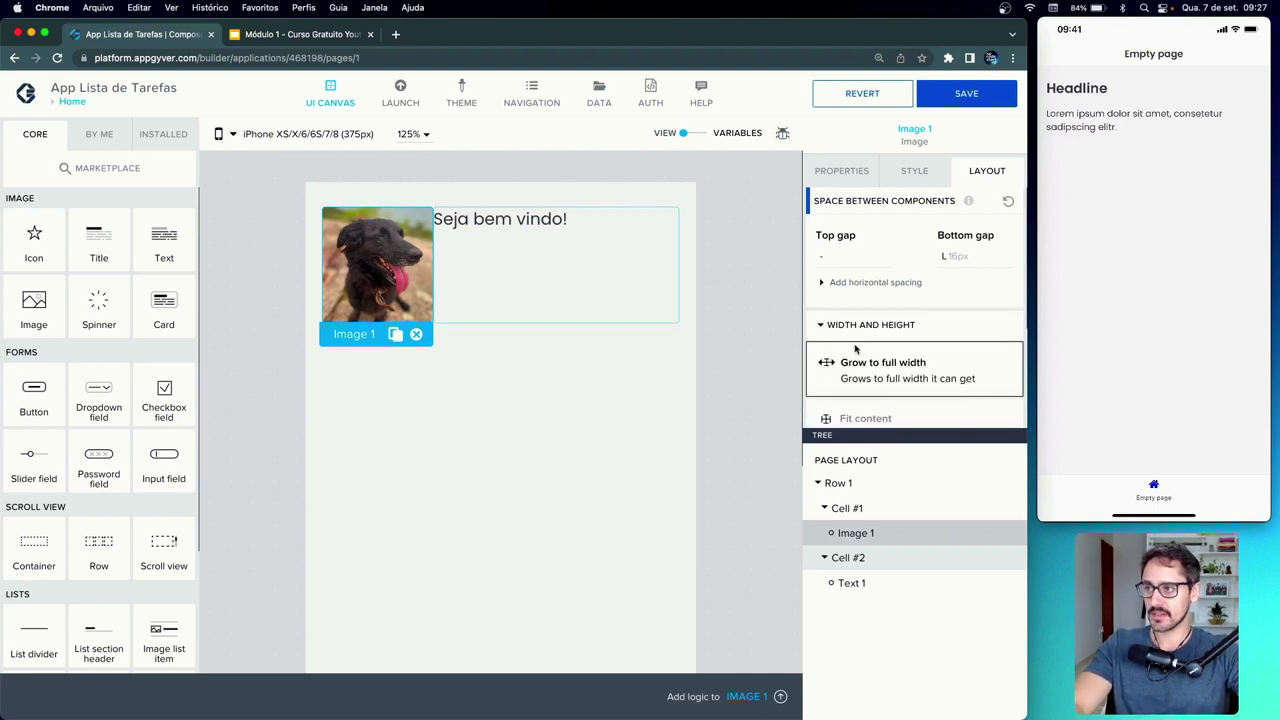
scroll(856, 349, down, 2)
scroll(856, 349, down, 2)
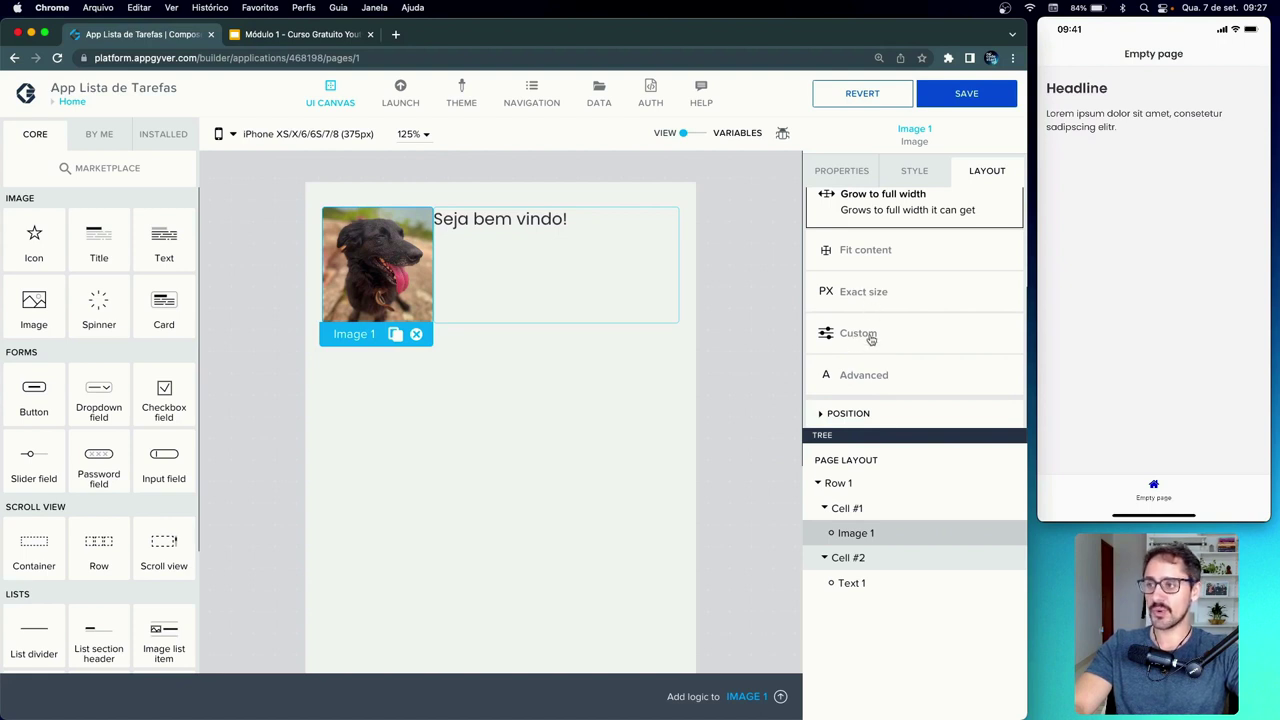
click(858, 333)
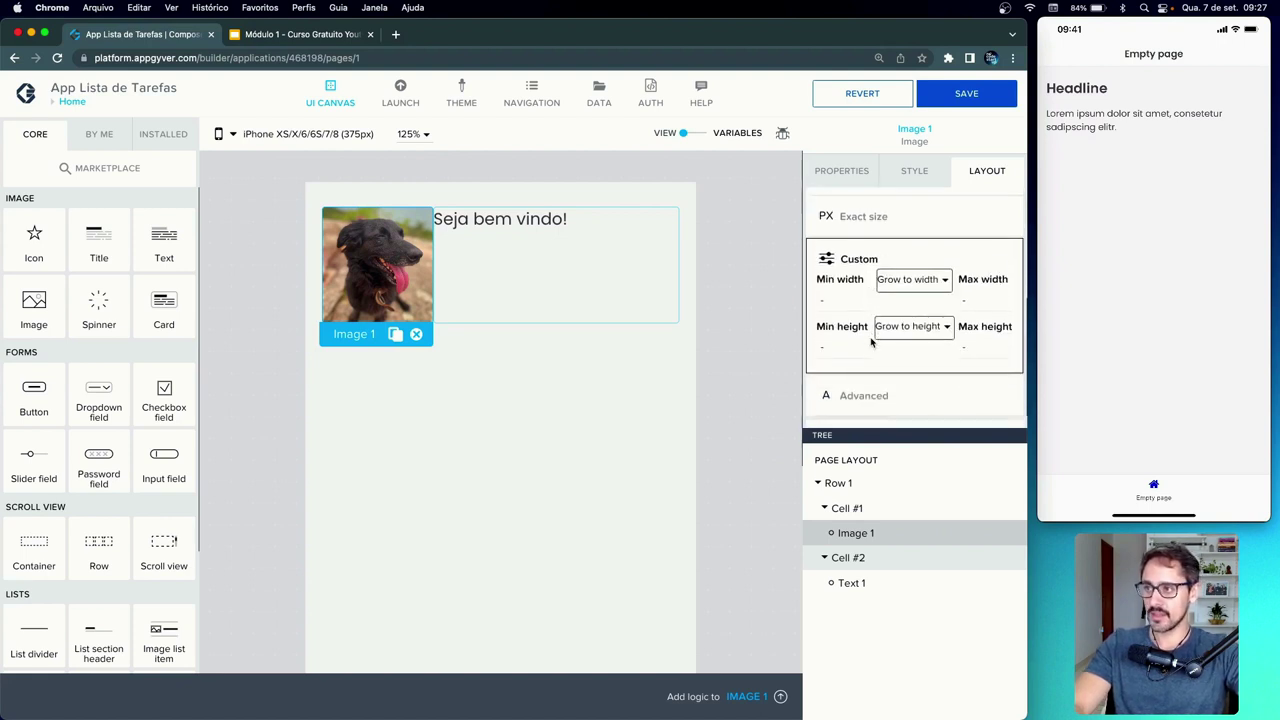
click(912, 268)
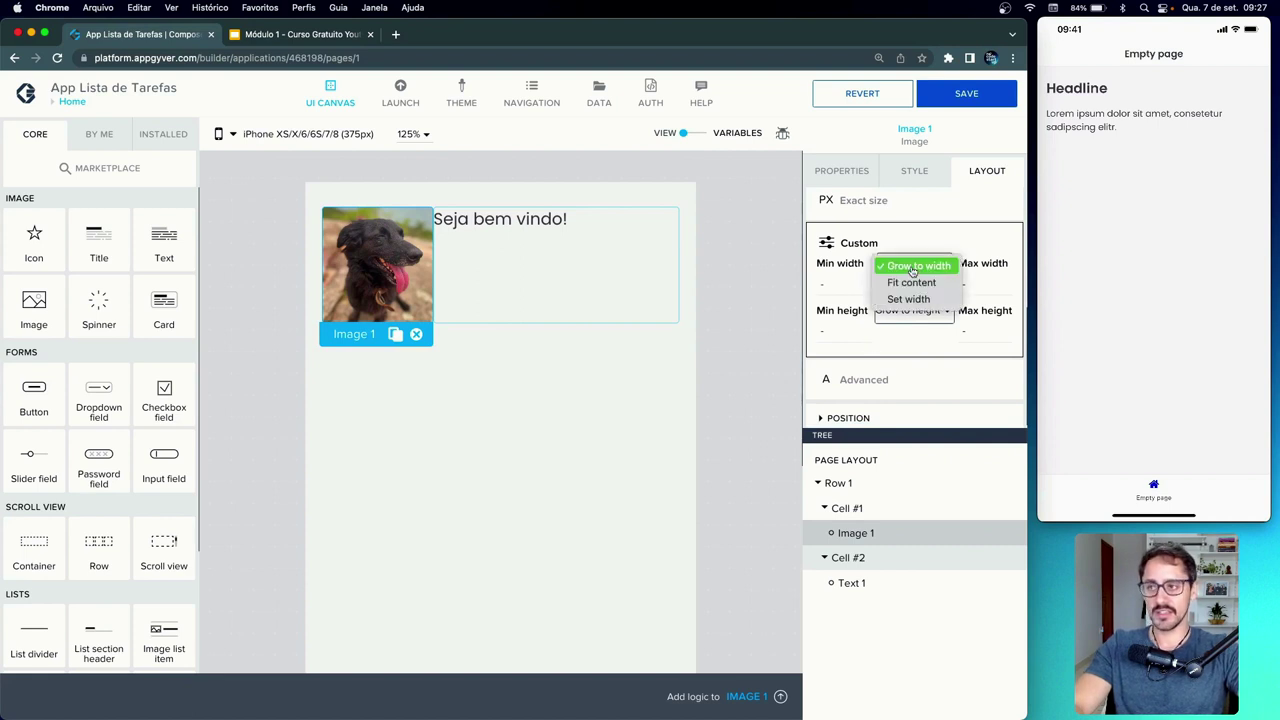
click(922, 300)
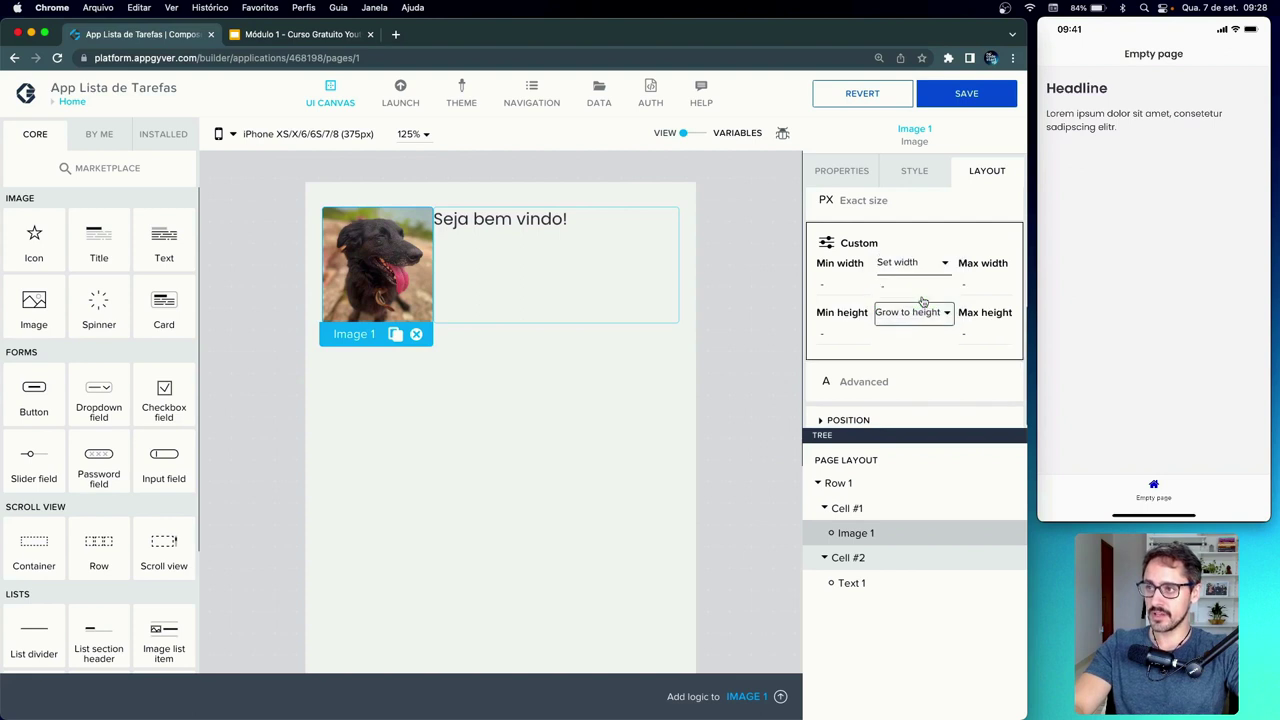
- Set the profile image's custom width to 50 px
click(897, 292)
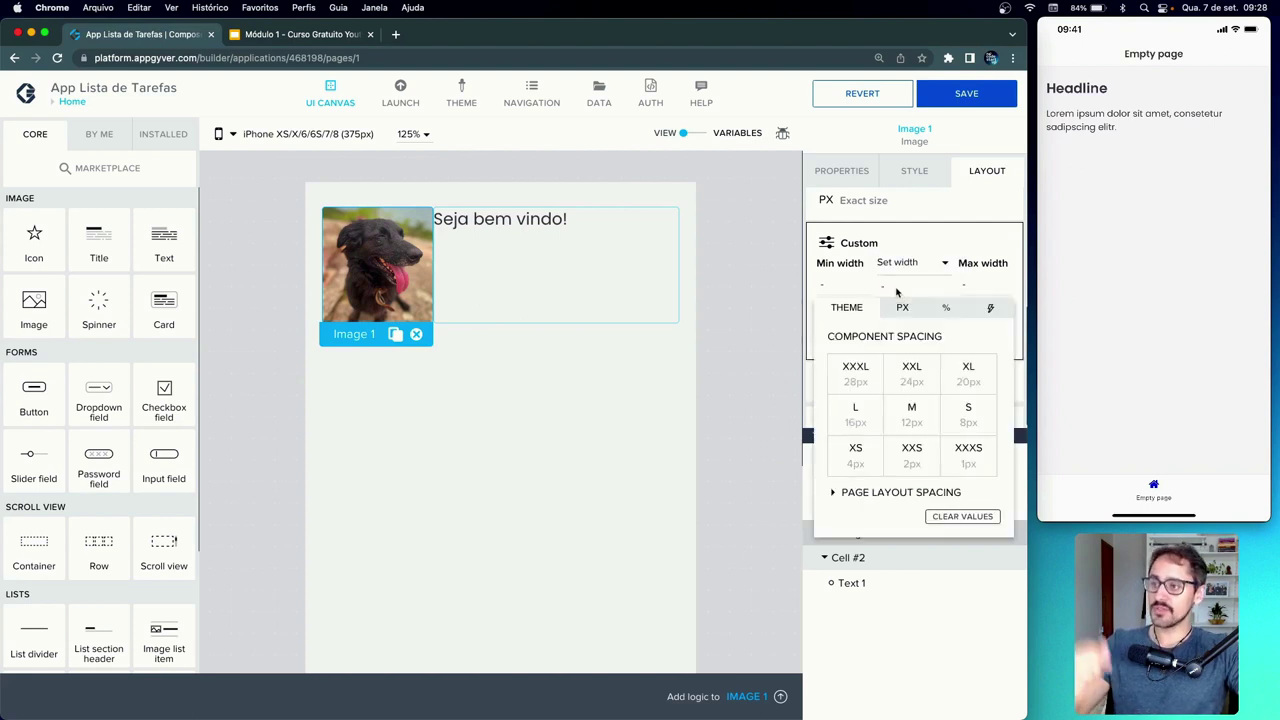
click(891, 493)
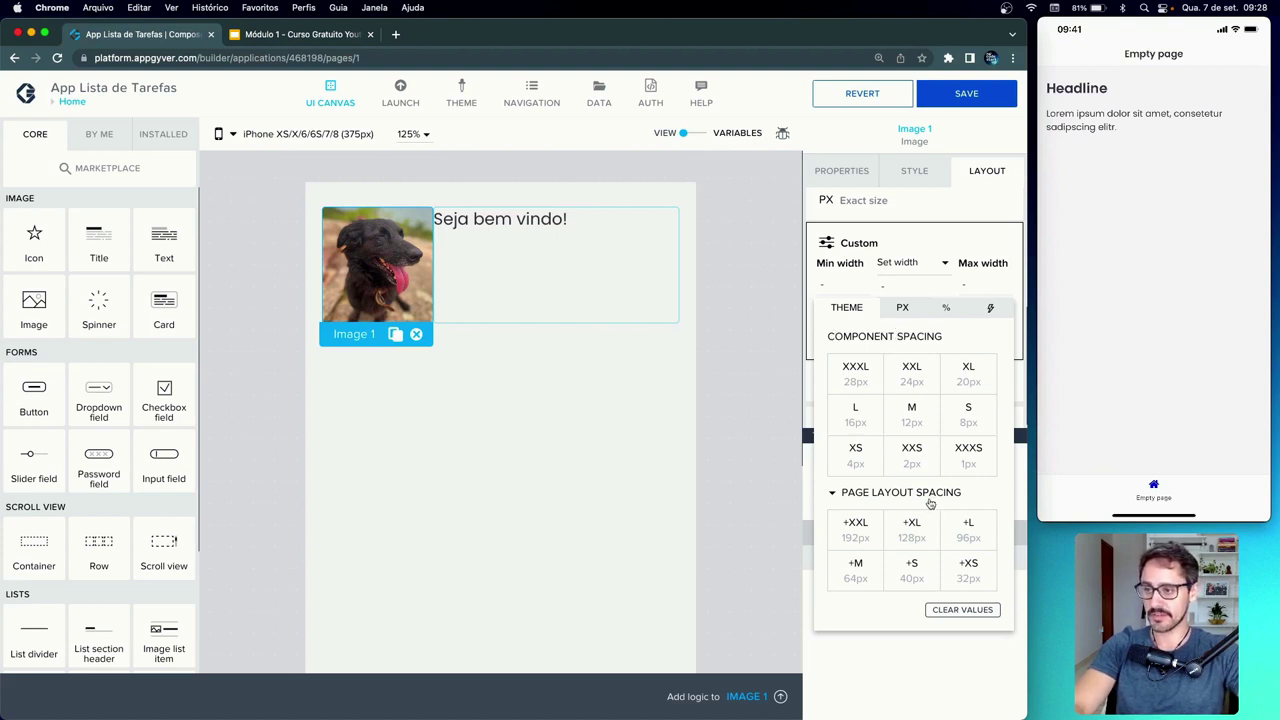
click(904, 309)
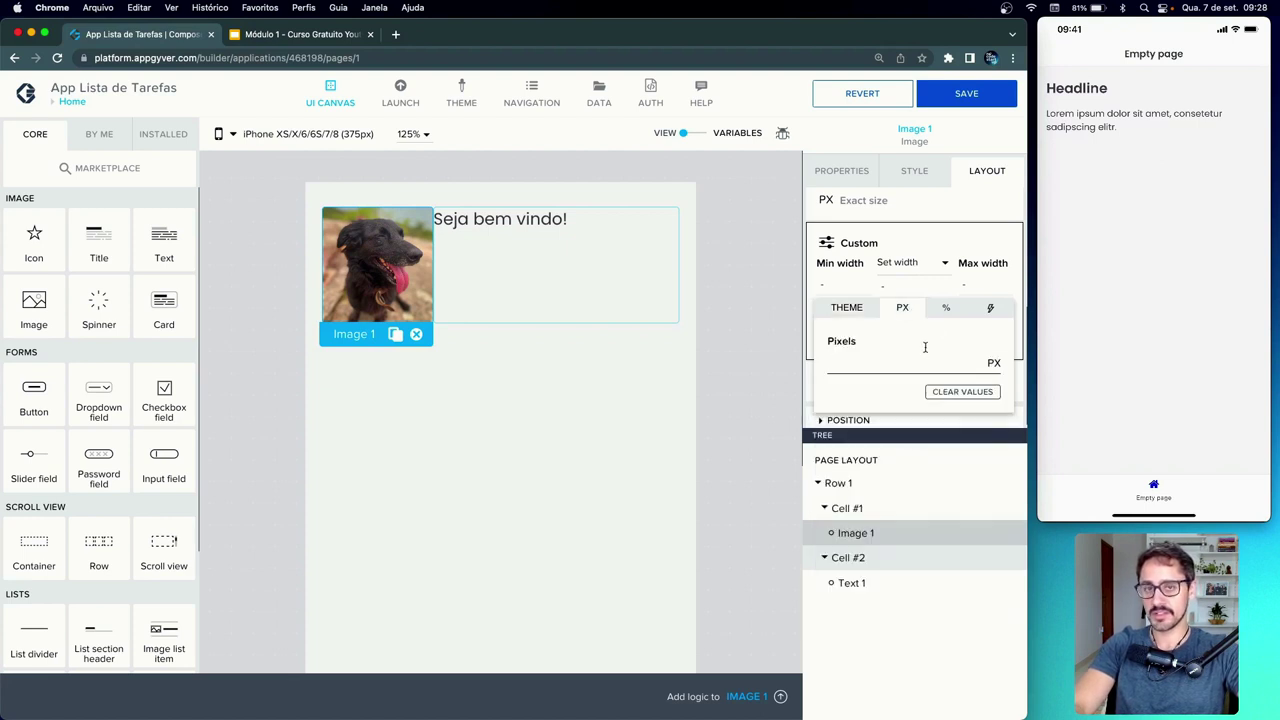
click(941, 311)
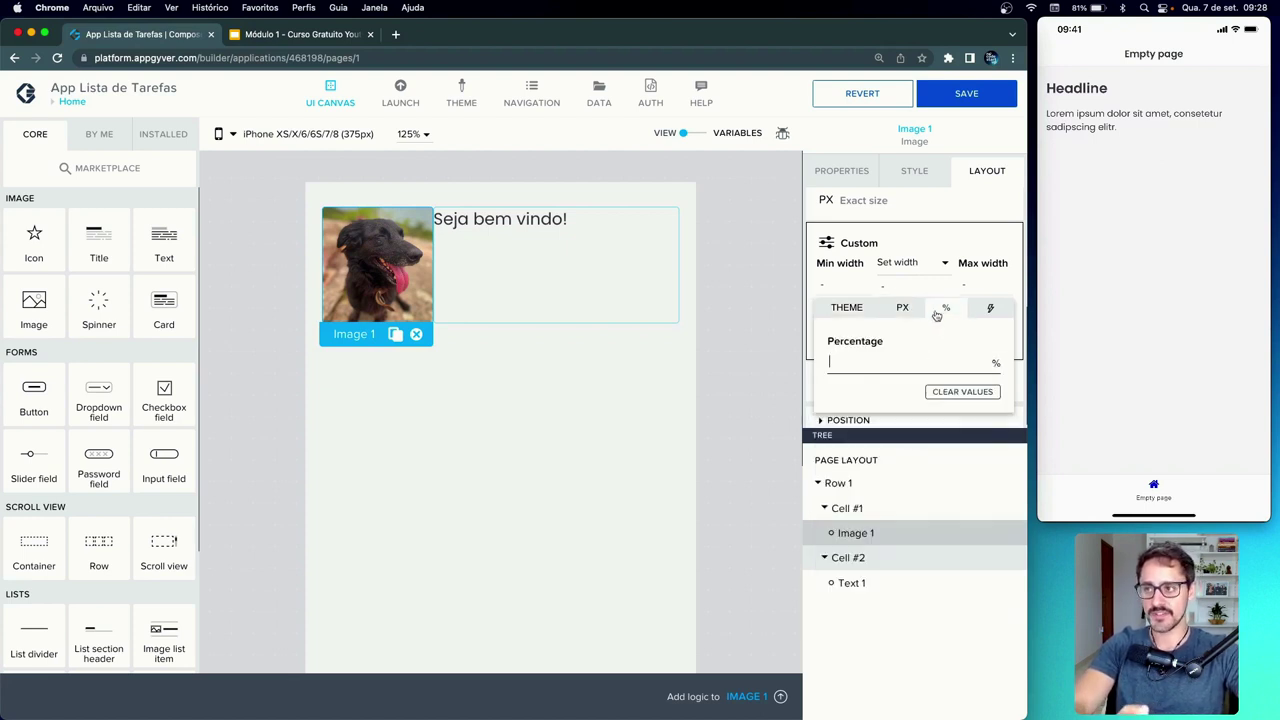
click(901, 312)
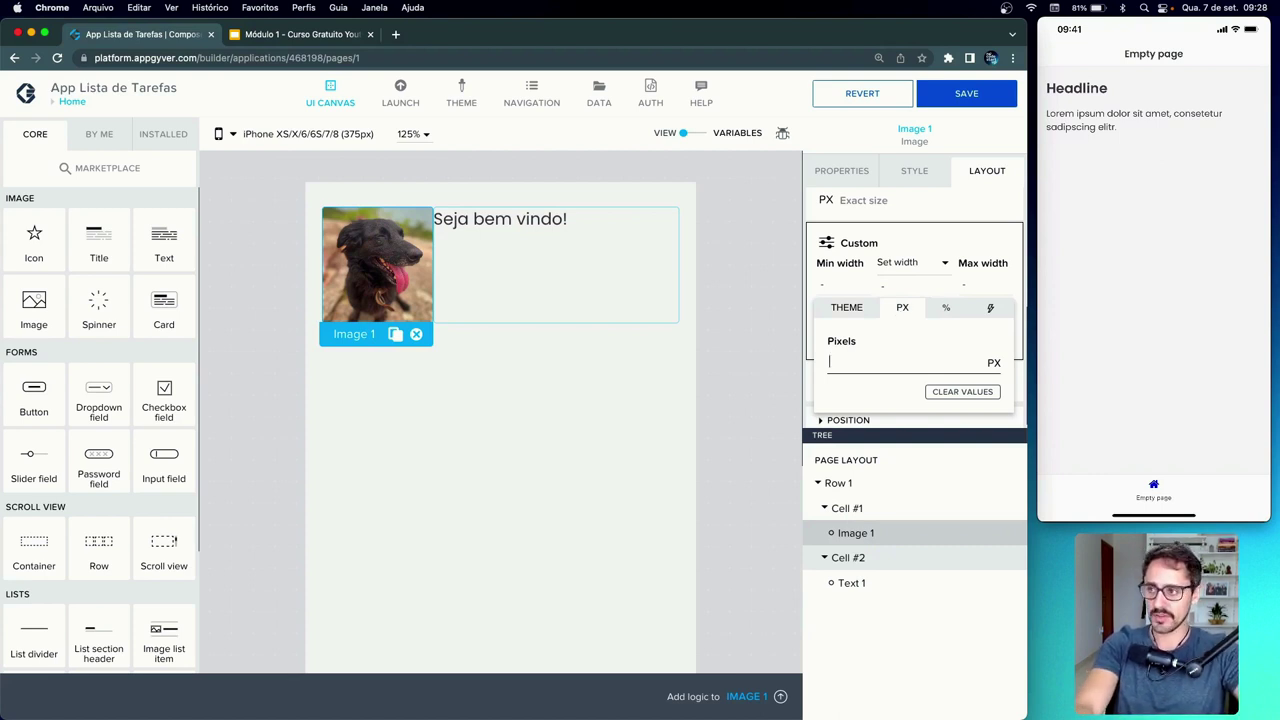
text(50)
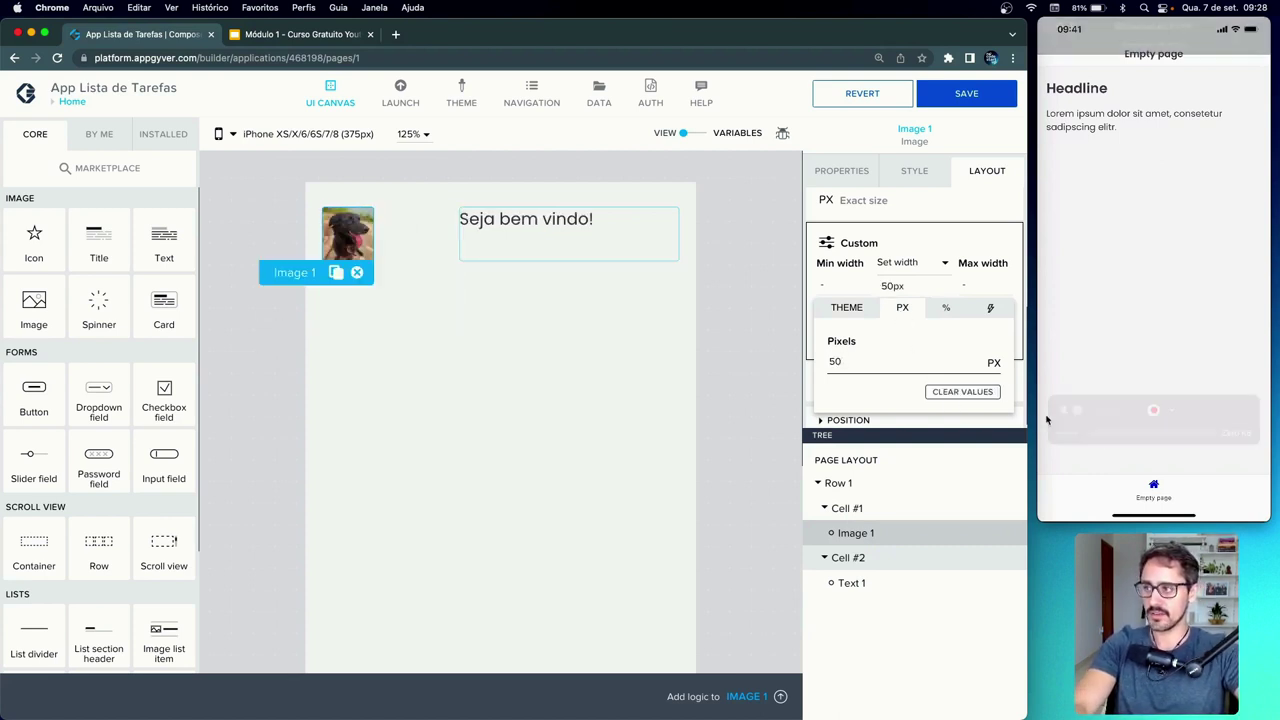
click(1022, 392)
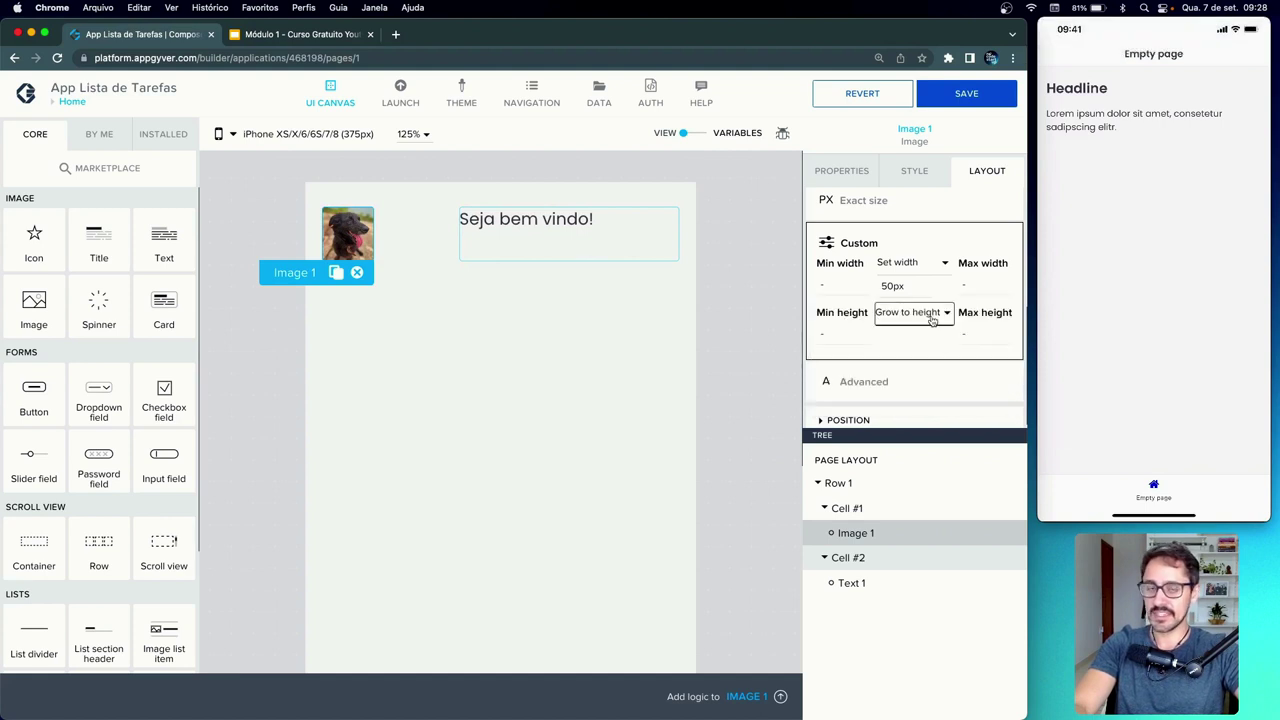
- Change the profile image's height mode to Set height and set its height to 50 px
click(932, 320)
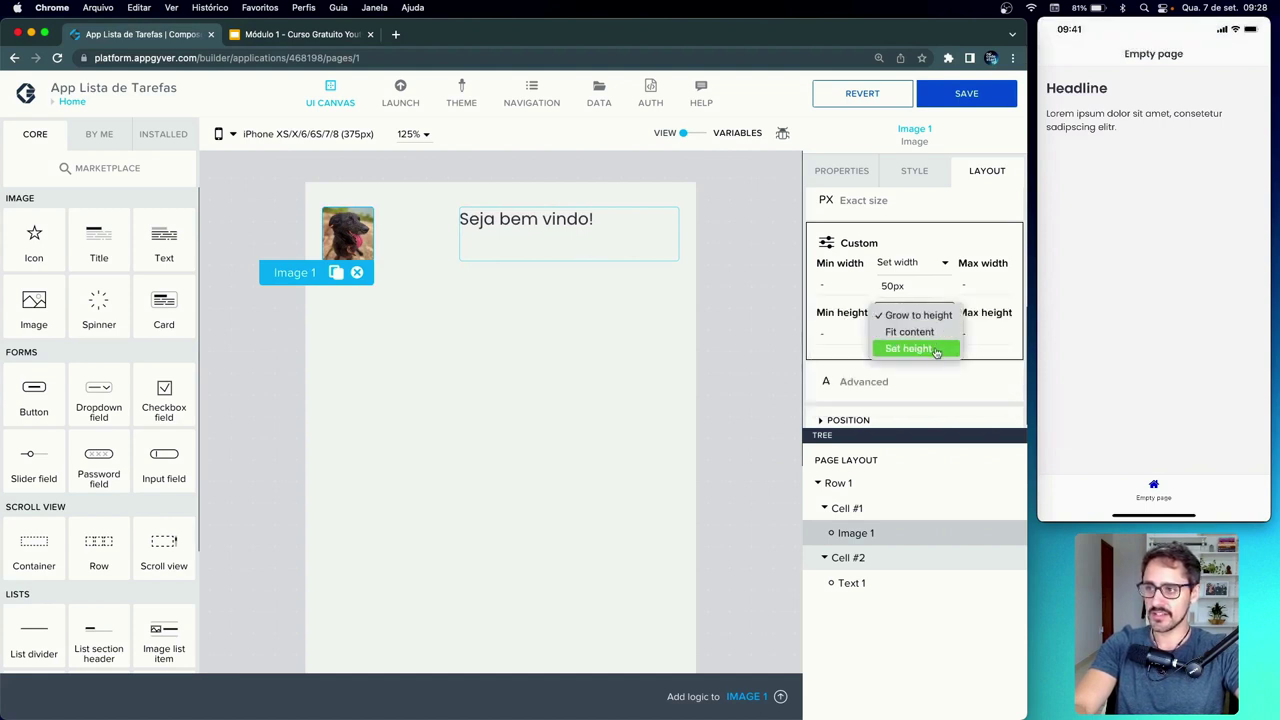
click(935, 349)
click(926, 342)
click(903, 357)
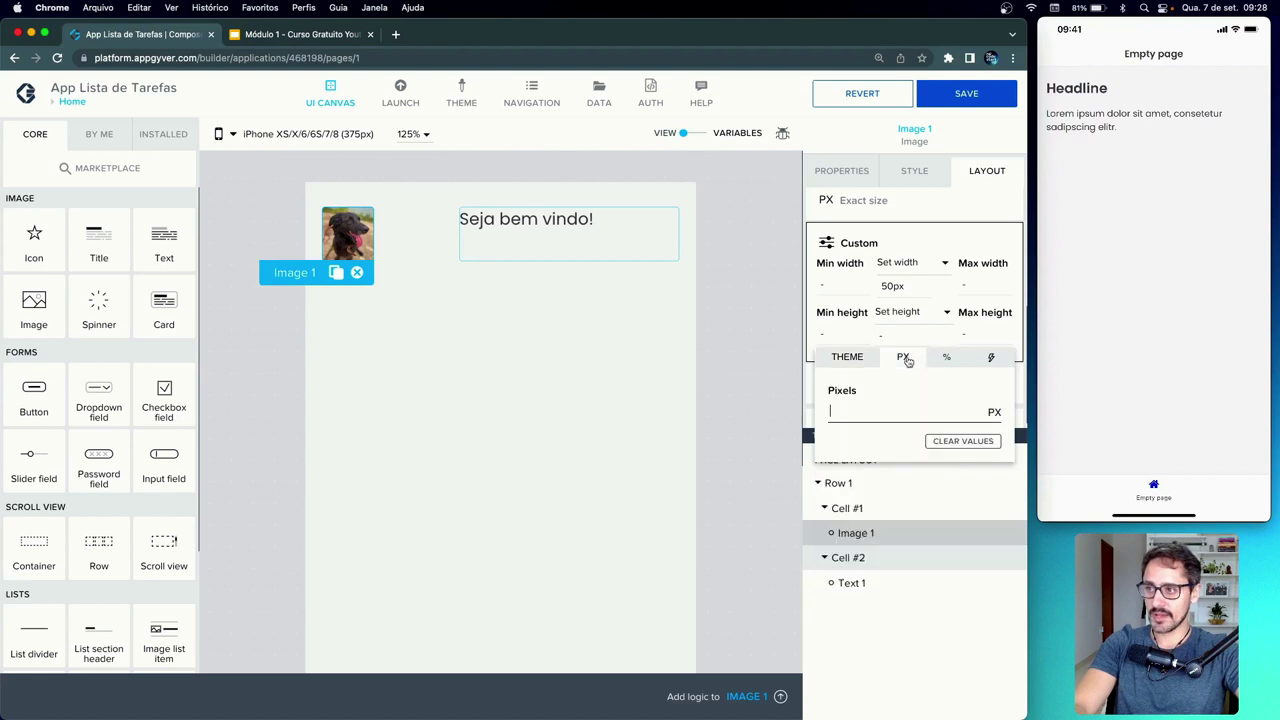
text(50)
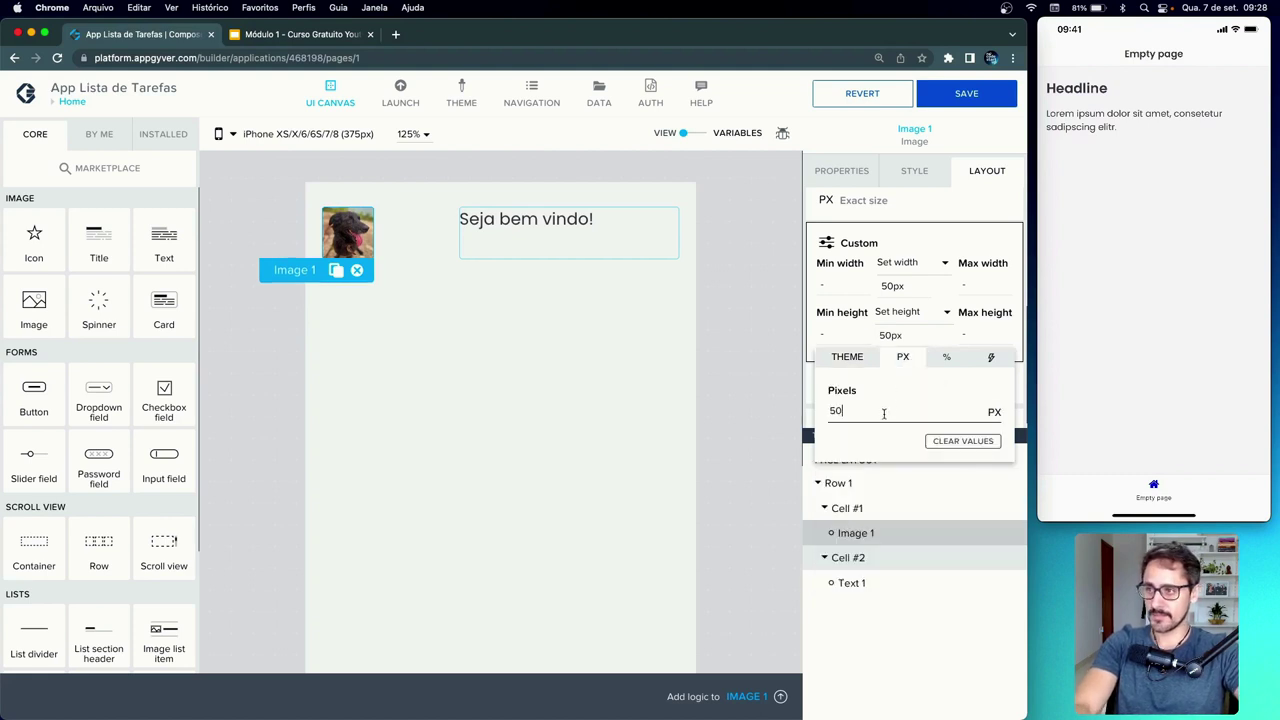
click(941, 335)
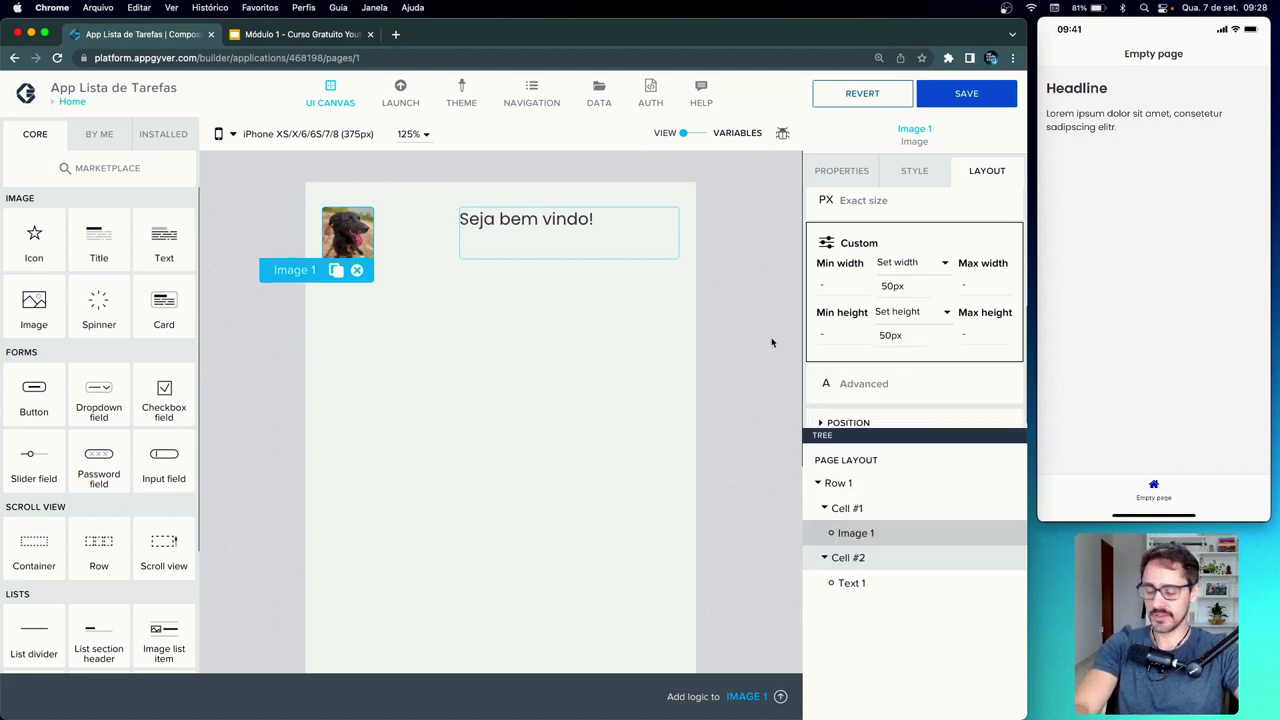
click(771, 342)
key(super+minus)
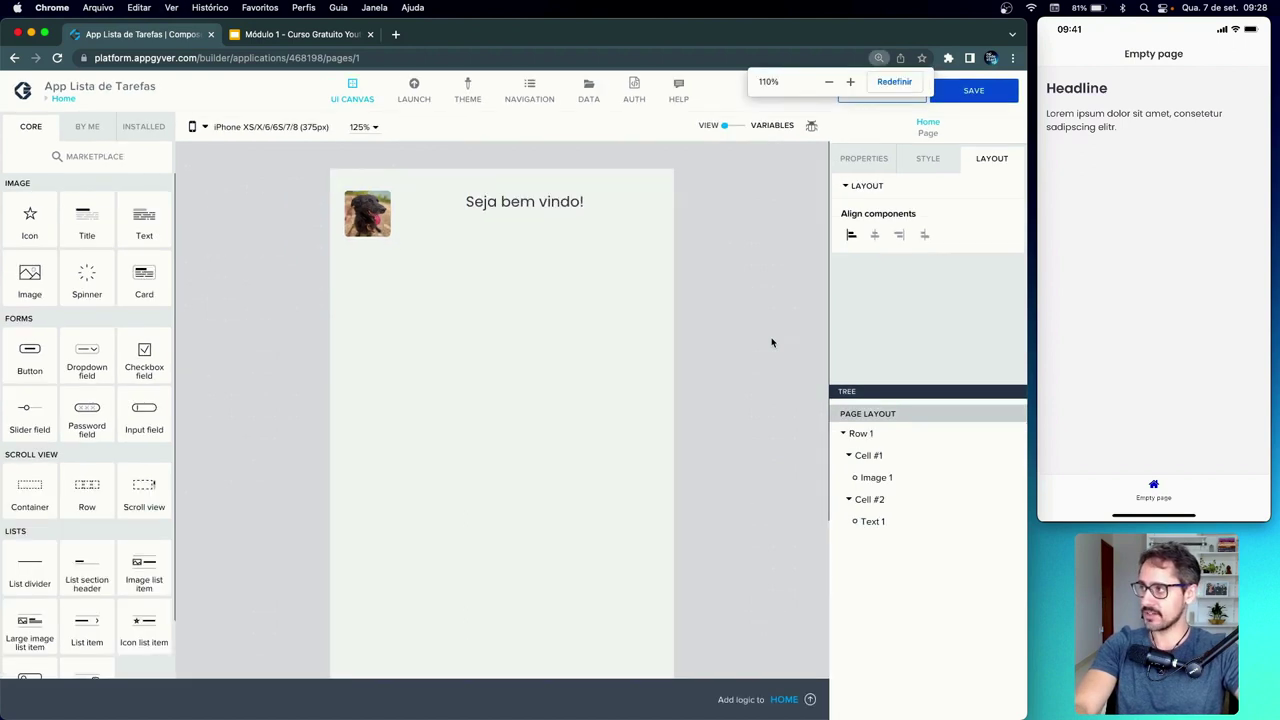
key(super+plus)
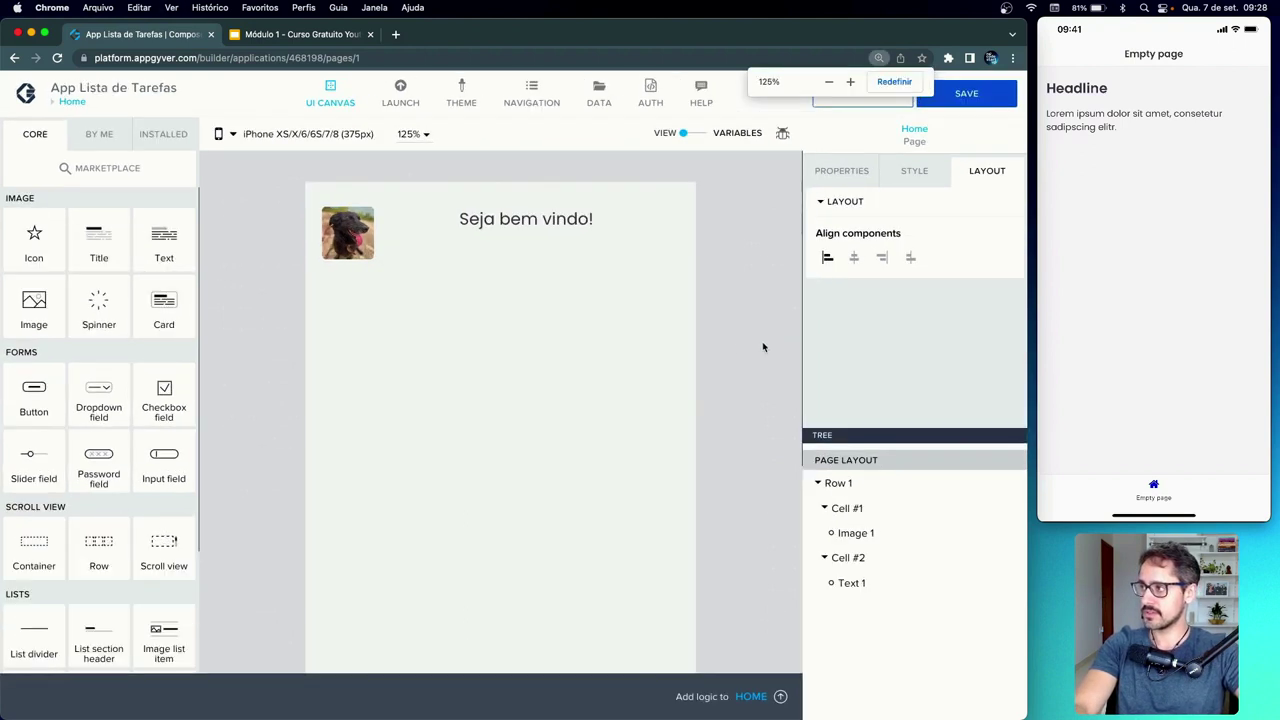
- Open the profile image's Image style class for local editing
click(350, 235)
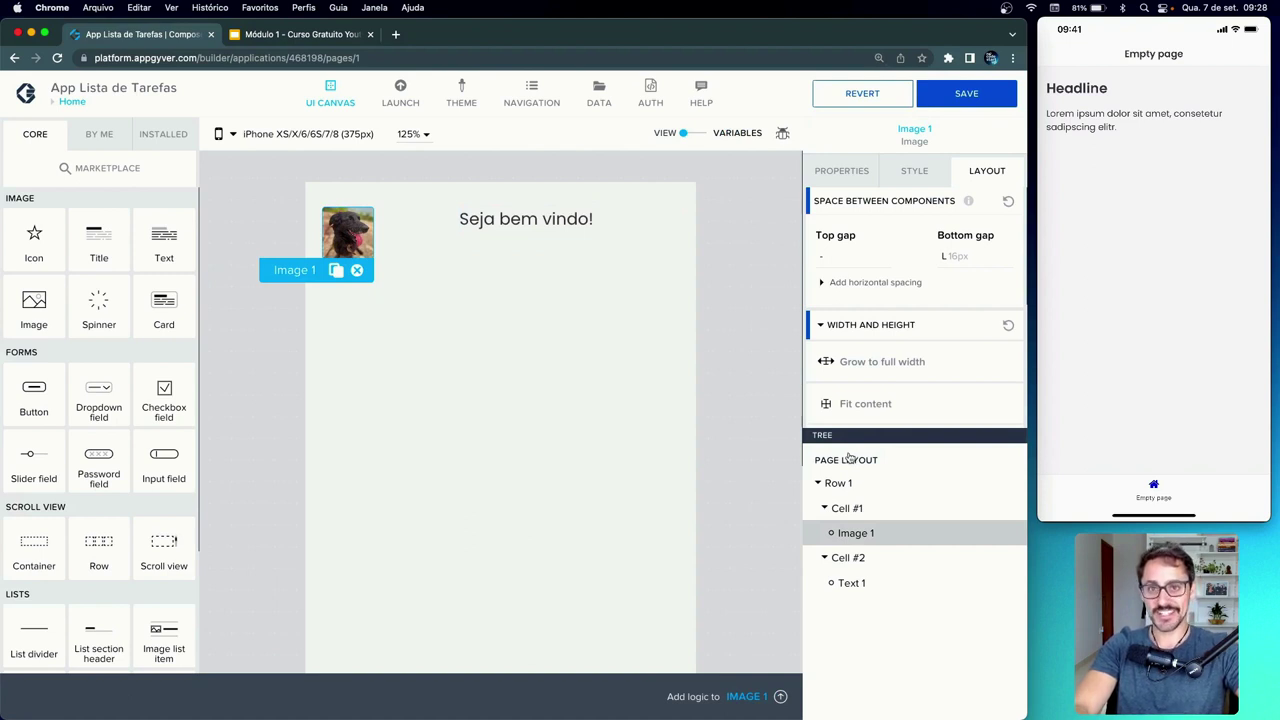
click(920, 172)
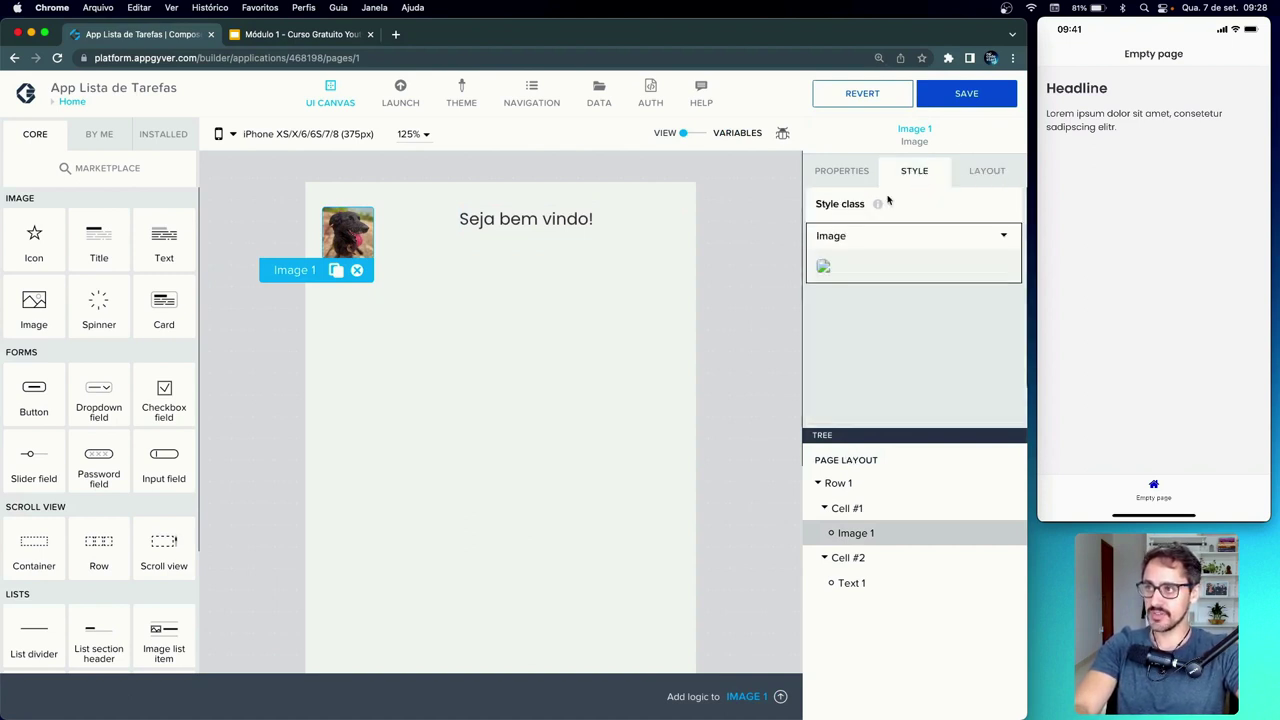
click(1003, 239)
click(916, 258)
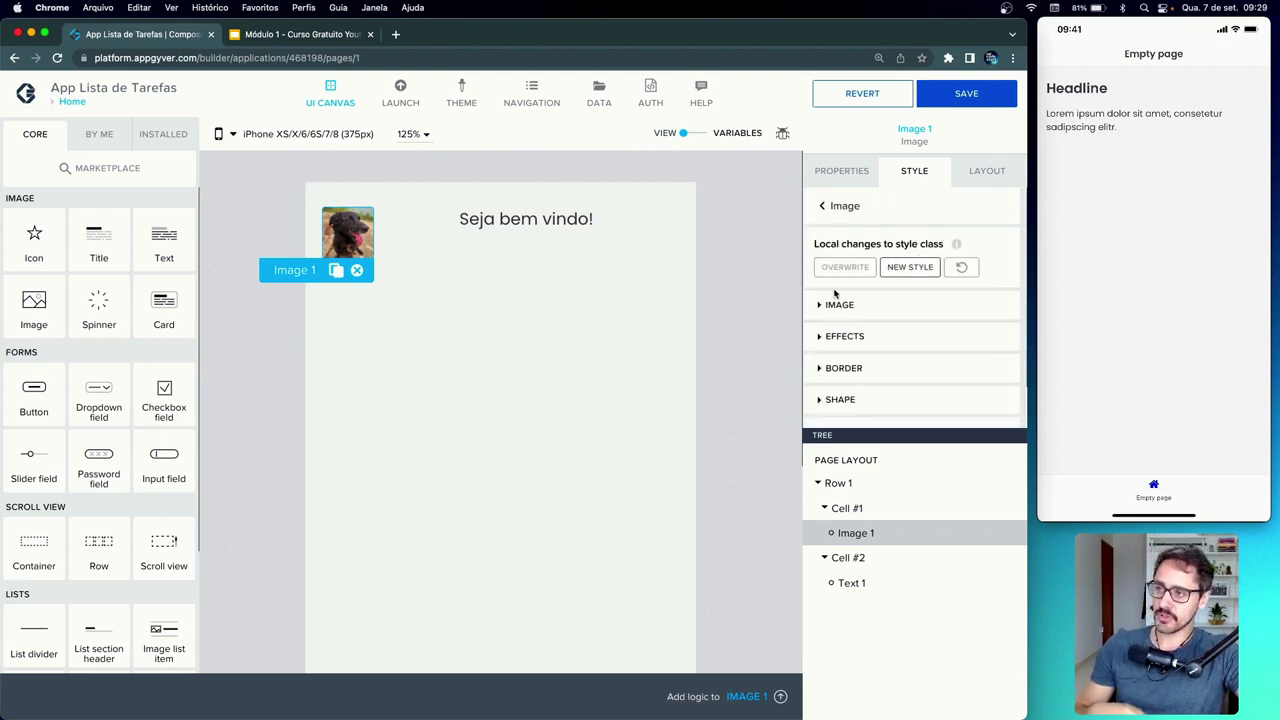
- Examine the profile image's resize mode, shadow effects, transform and advanced style options, and collapse those sections again
click(840, 305)
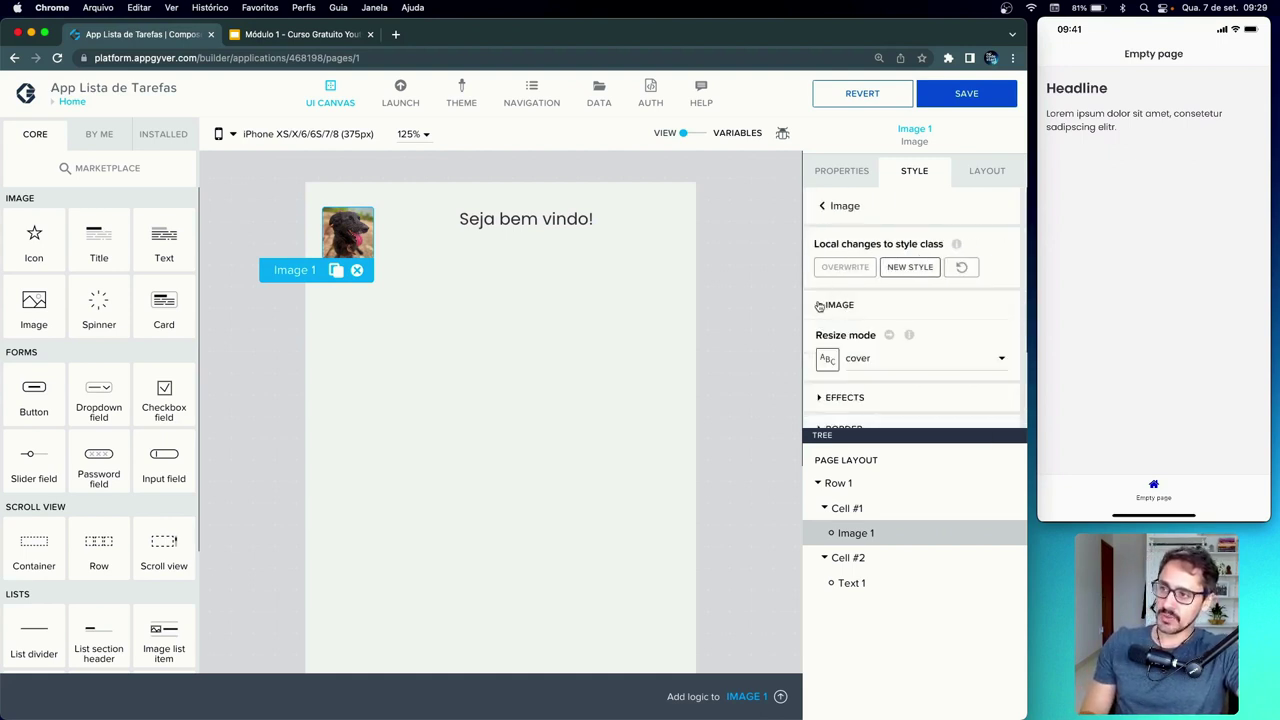
scroll(819, 306, down, 1)
scroll(820, 306, down, 1)
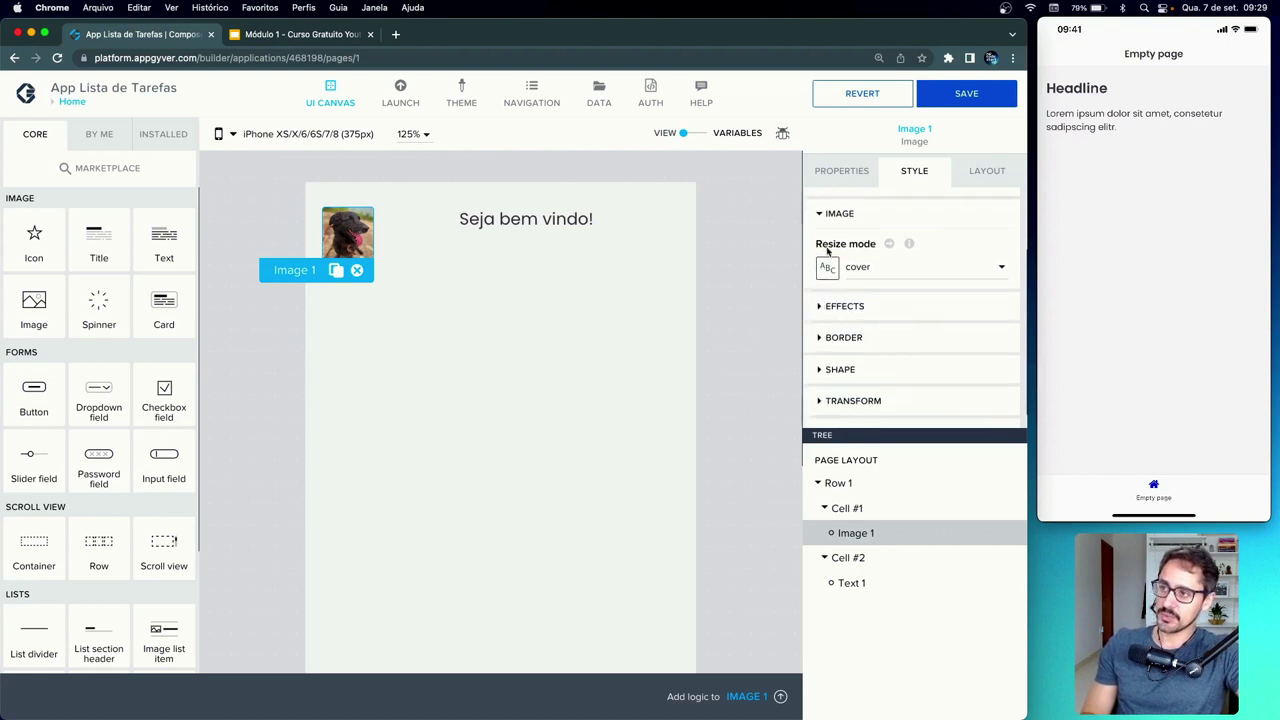
click(822, 306)
scroll(825, 347, down, 2)
scroll(825, 347, down, 6)
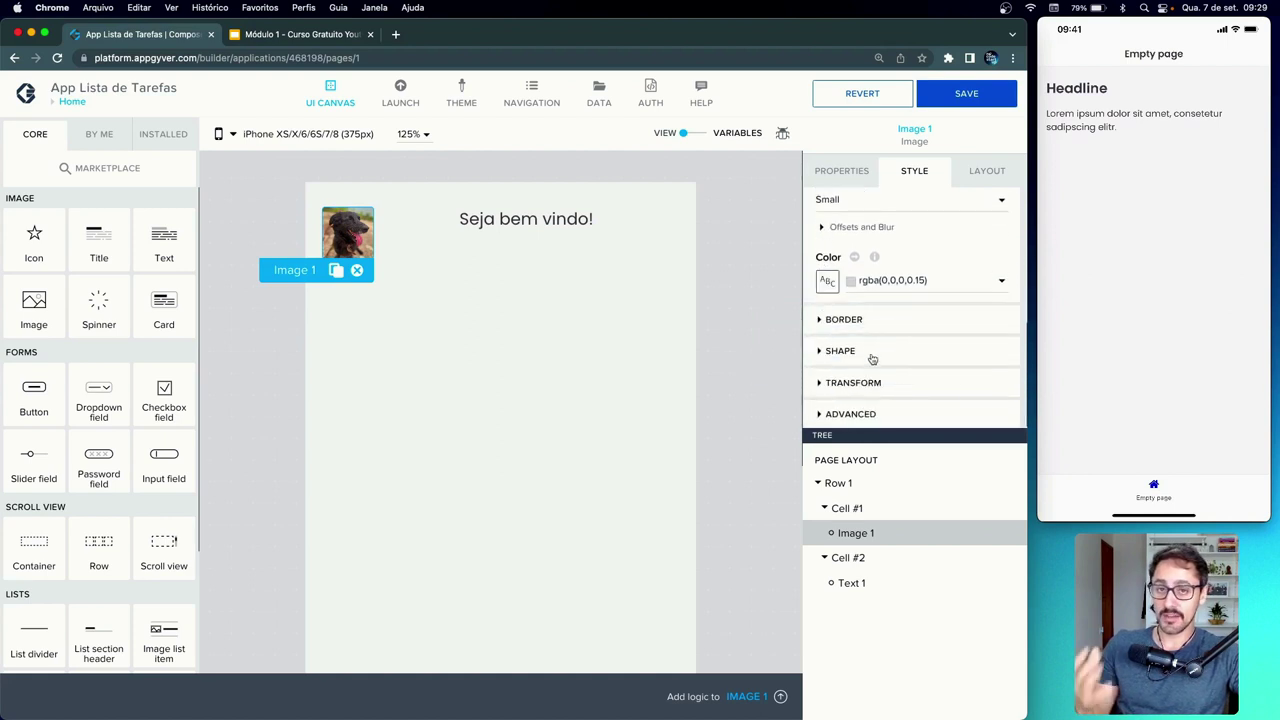
click(820, 383)
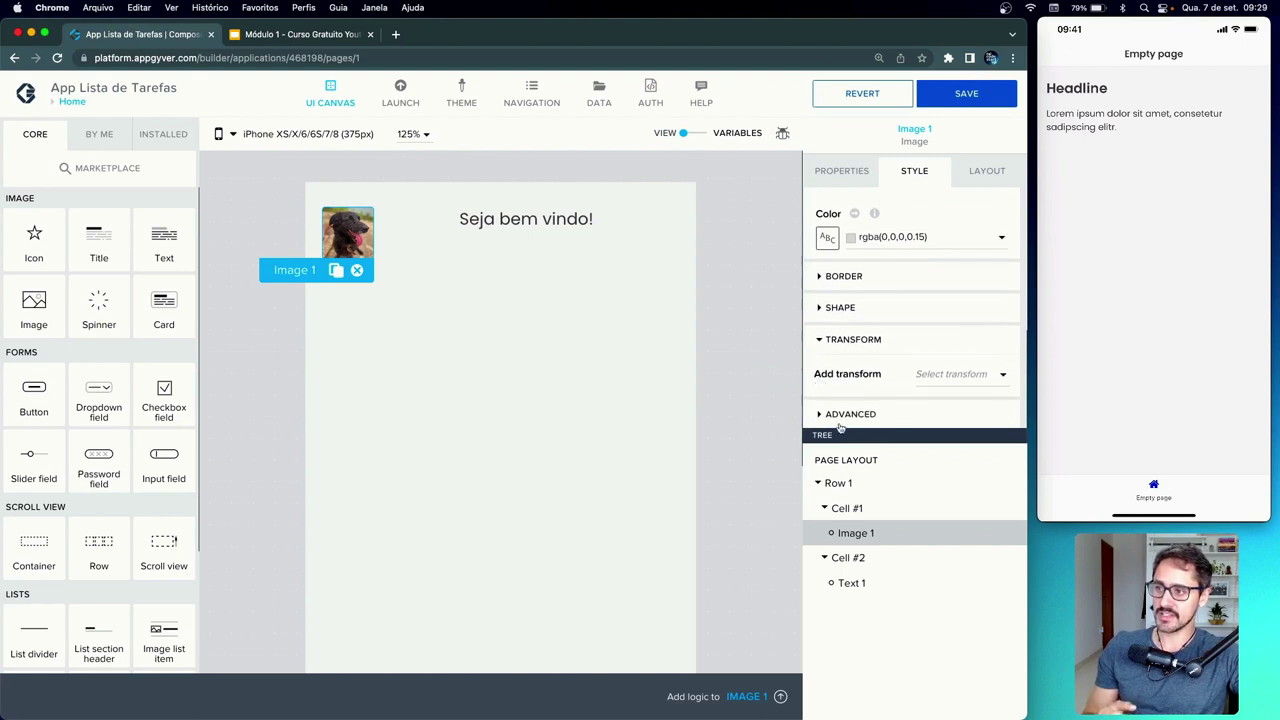
click(835, 414)
scroll(835, 418, down, 2)
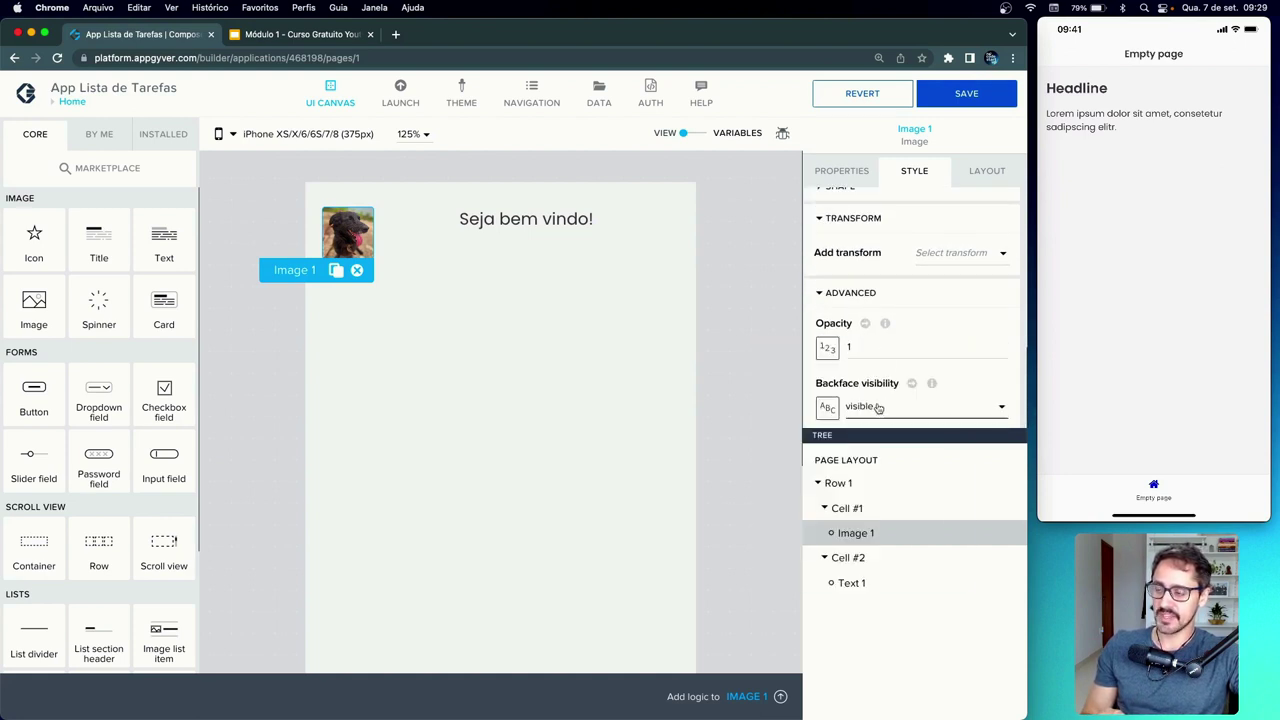
scroll(870, 311, up, 2)
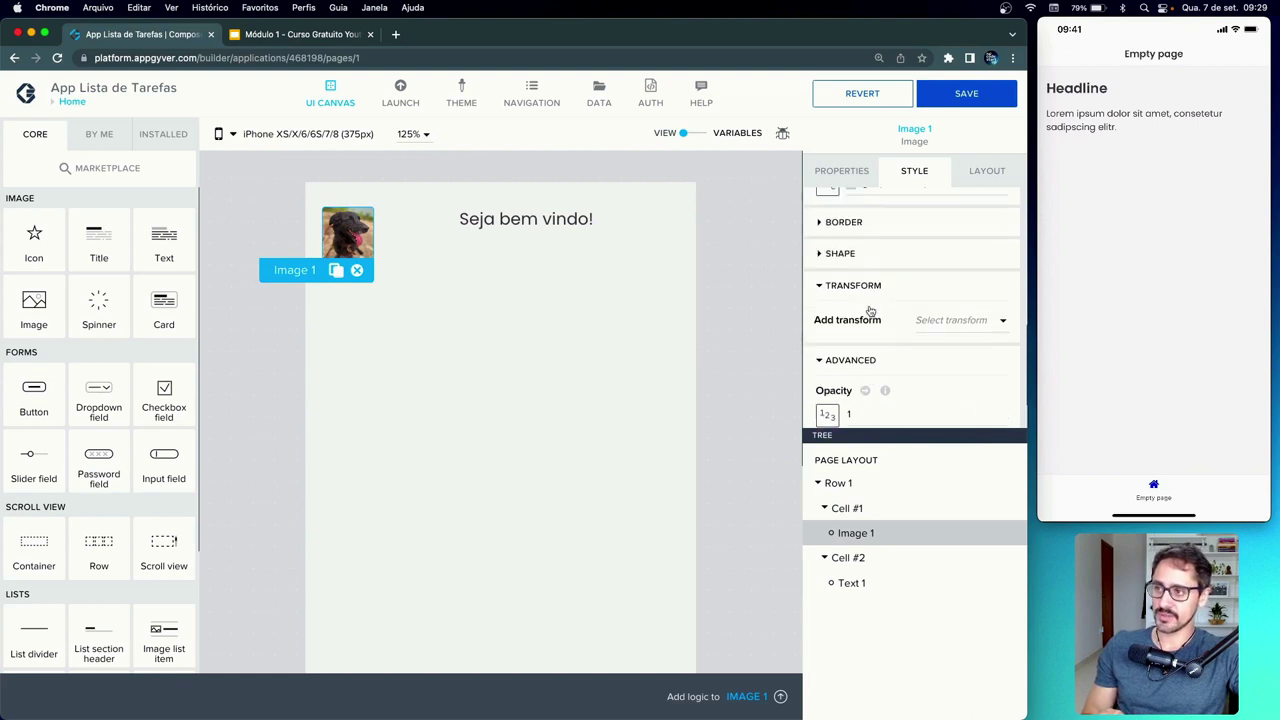
click(828, 362)
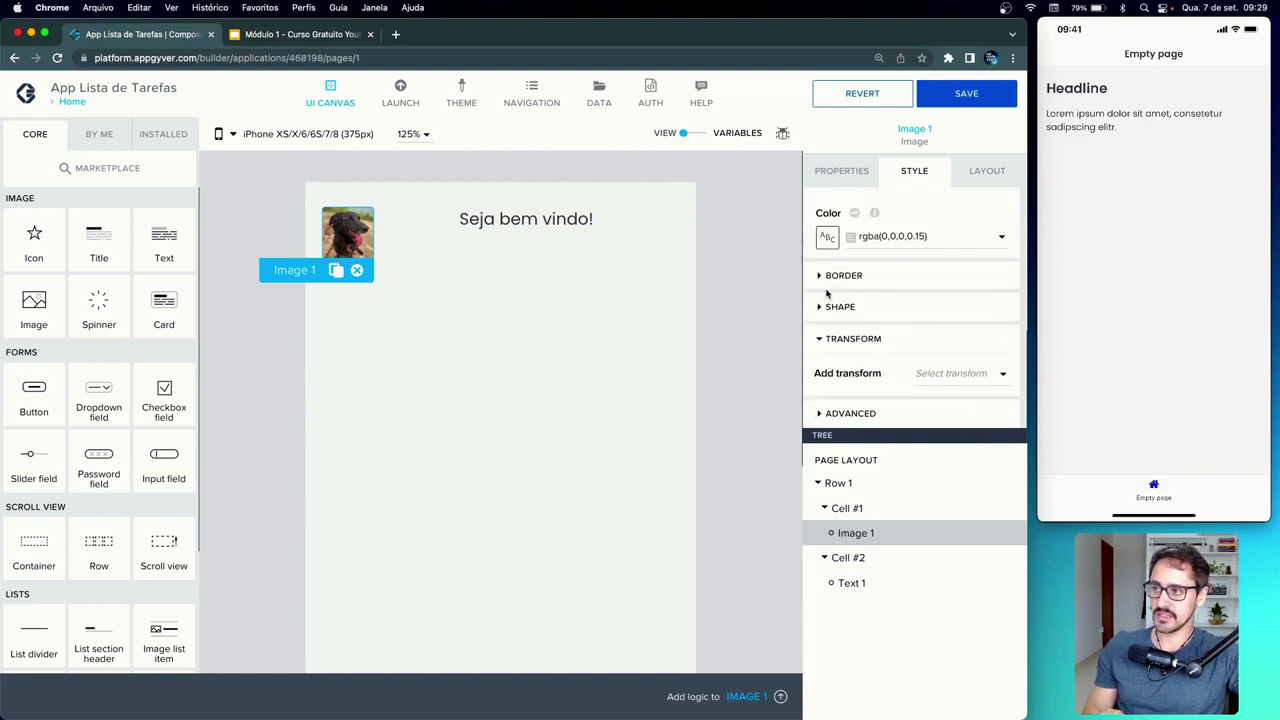
click(820, 340)
scroll(822, 300, up, 5)
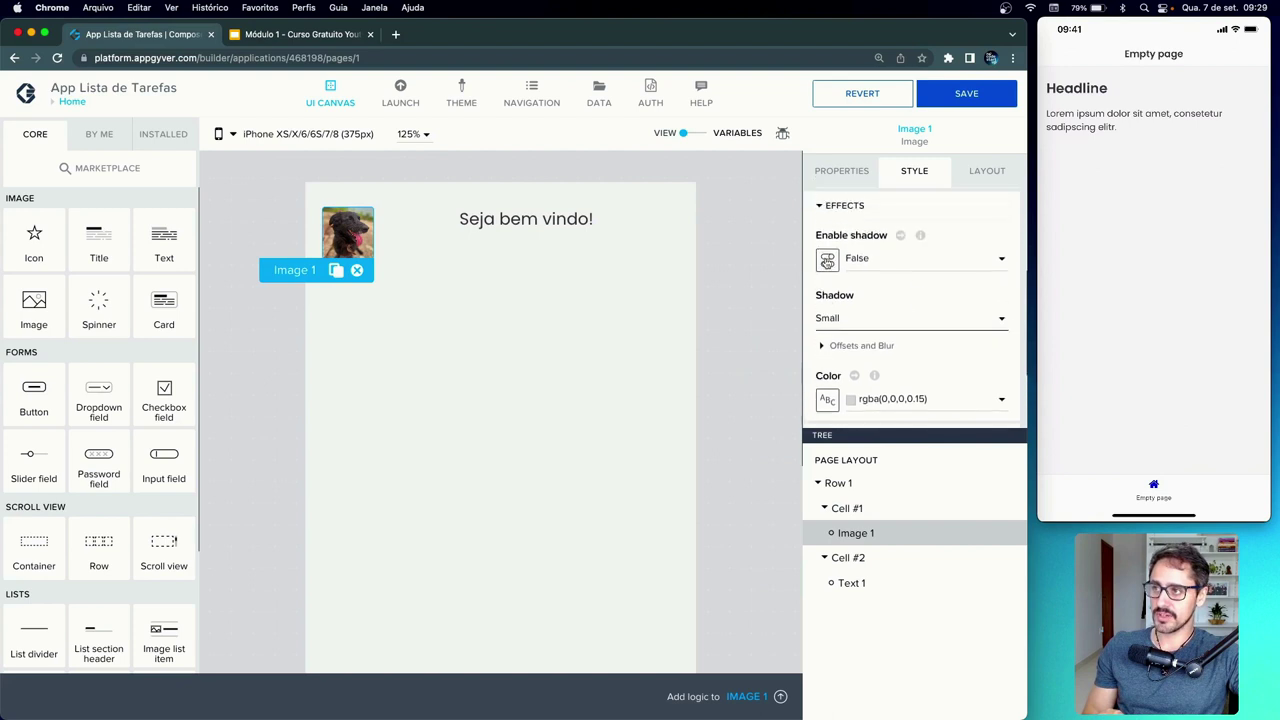
click(826, 259)
scroll(822, 300, up, 3)
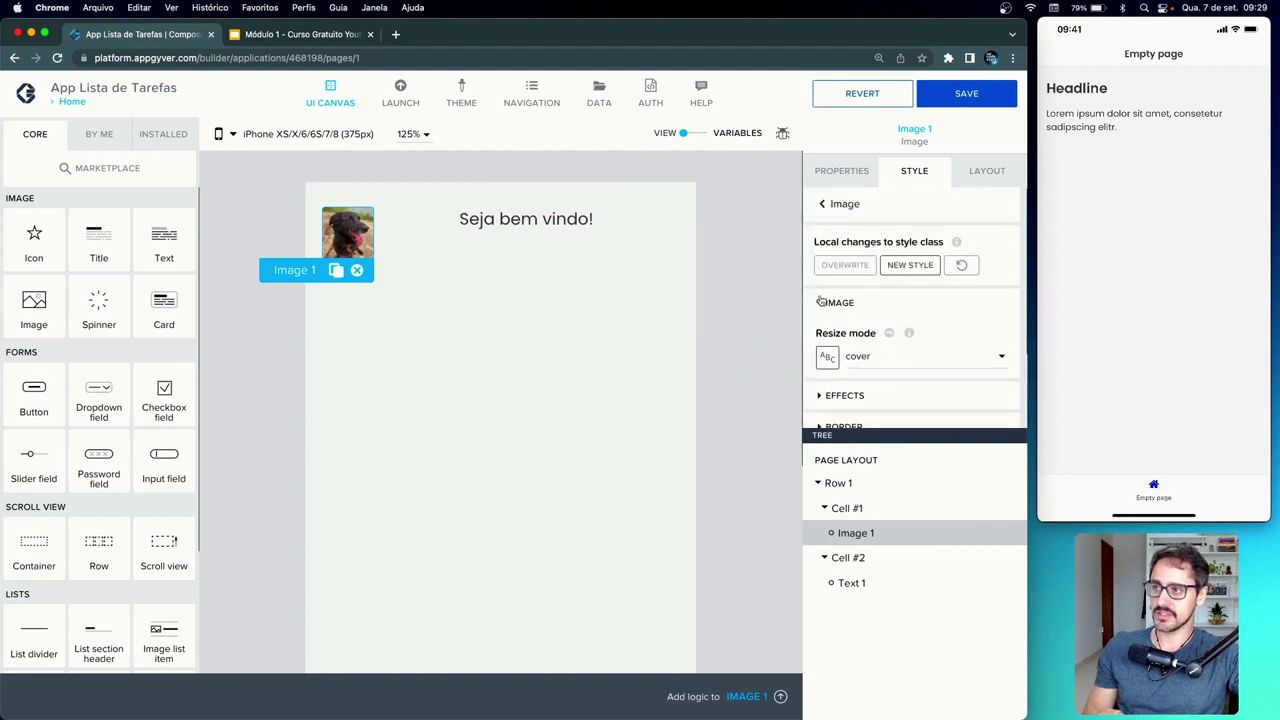
click(821, 312)
scroll(825, 353, down, 1)
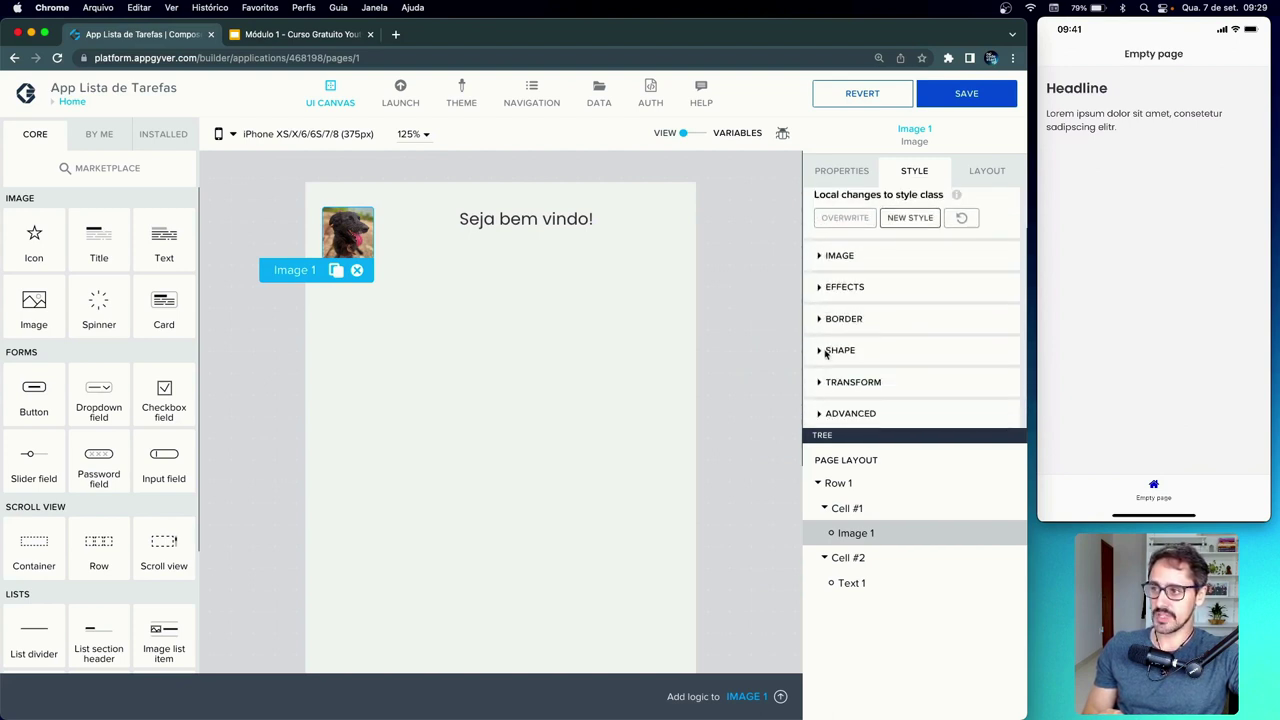
- Set the corner radius in the profile image's shape style to Fully round
click(820, 351)
scroll(820, 355, down, 2)
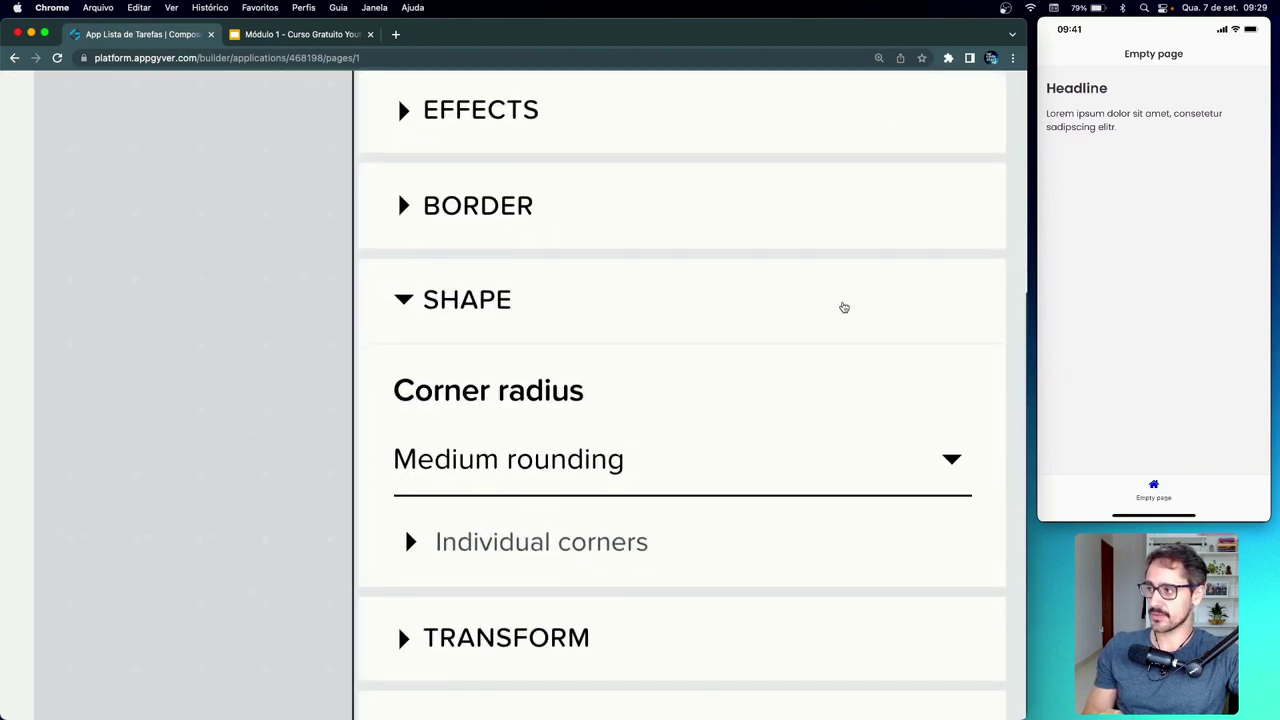
click(519, 476)
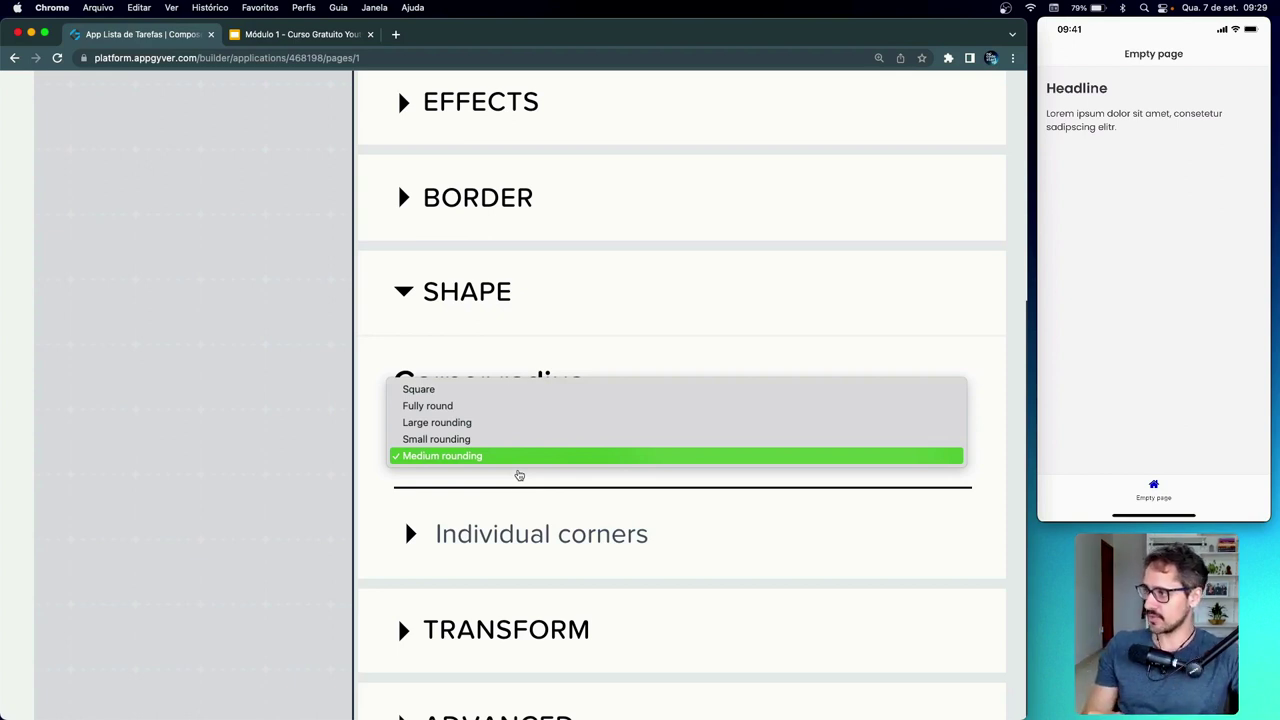
click(474, 410)
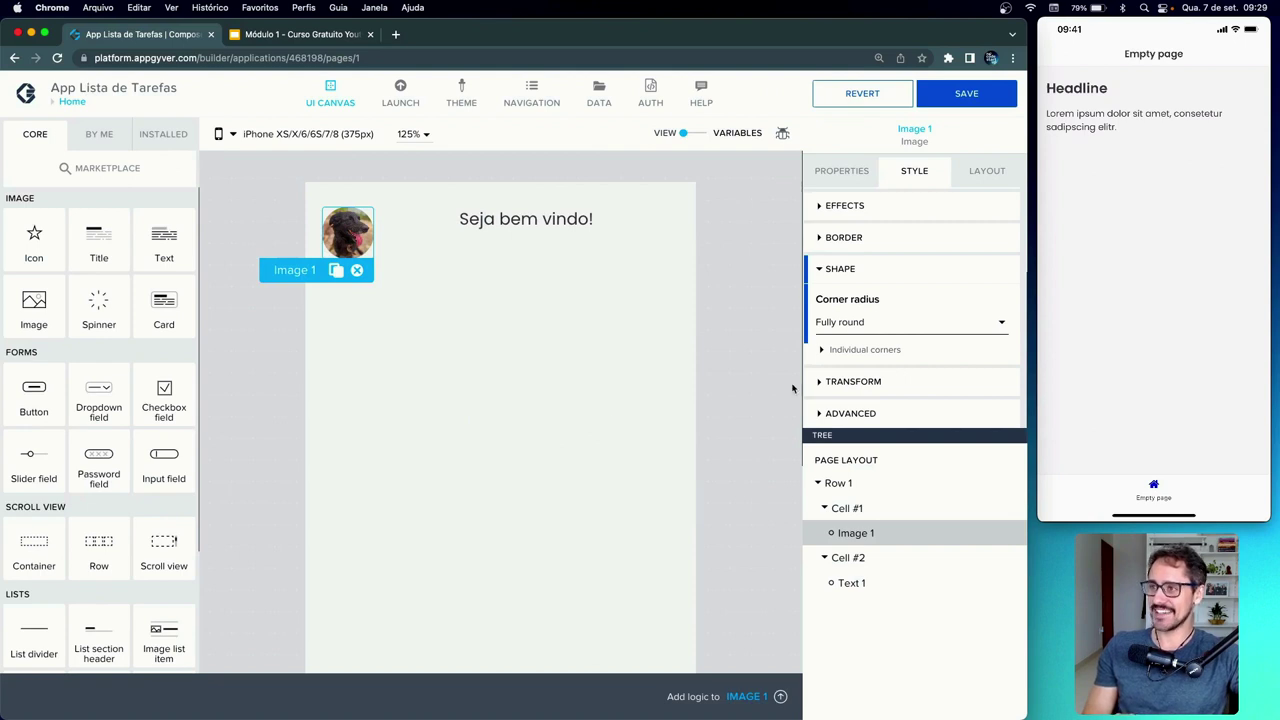
- Save the app and change the welcome text's content to "Seja bem vindo Bobinho!"
click(958, 100)
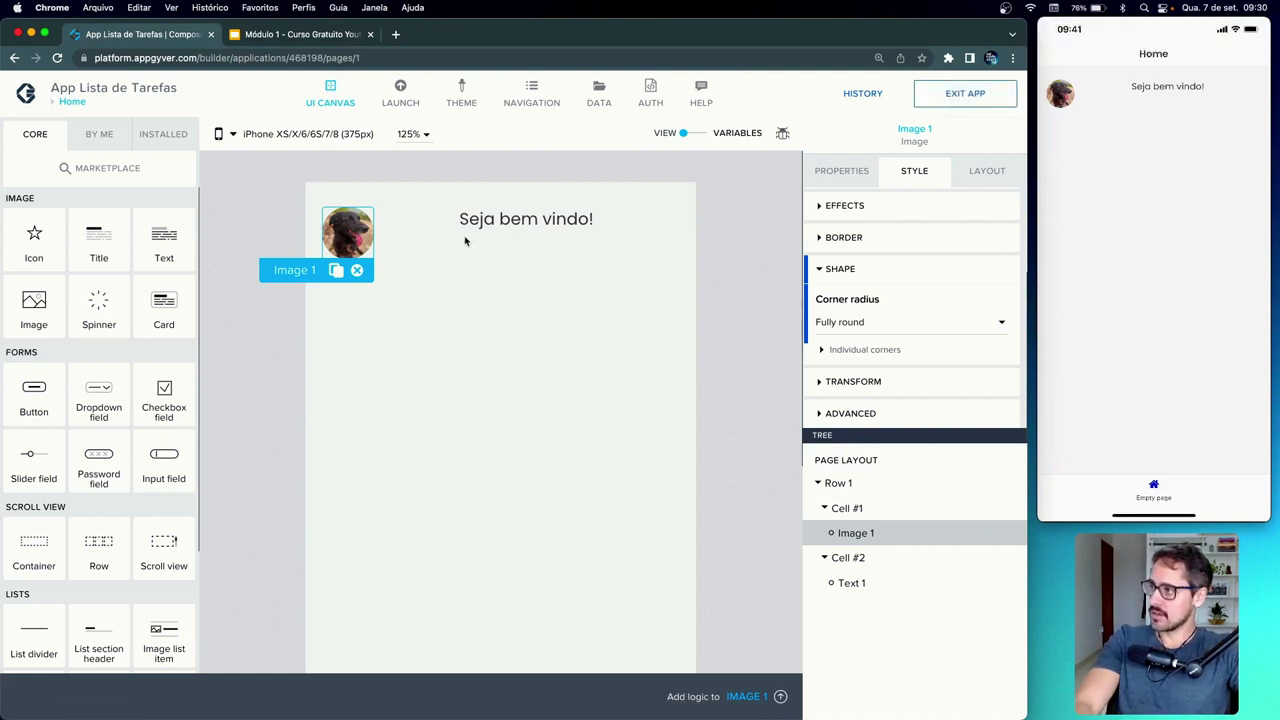
click(502, 219)
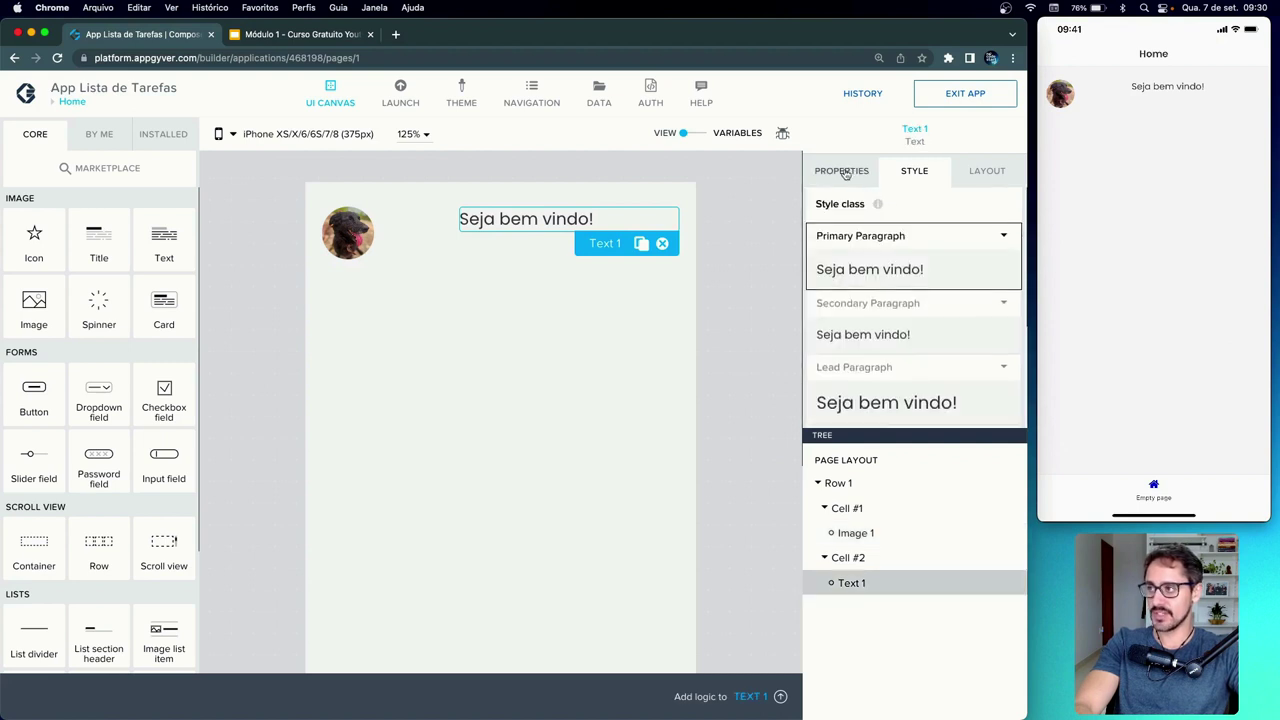
click(845, 173)
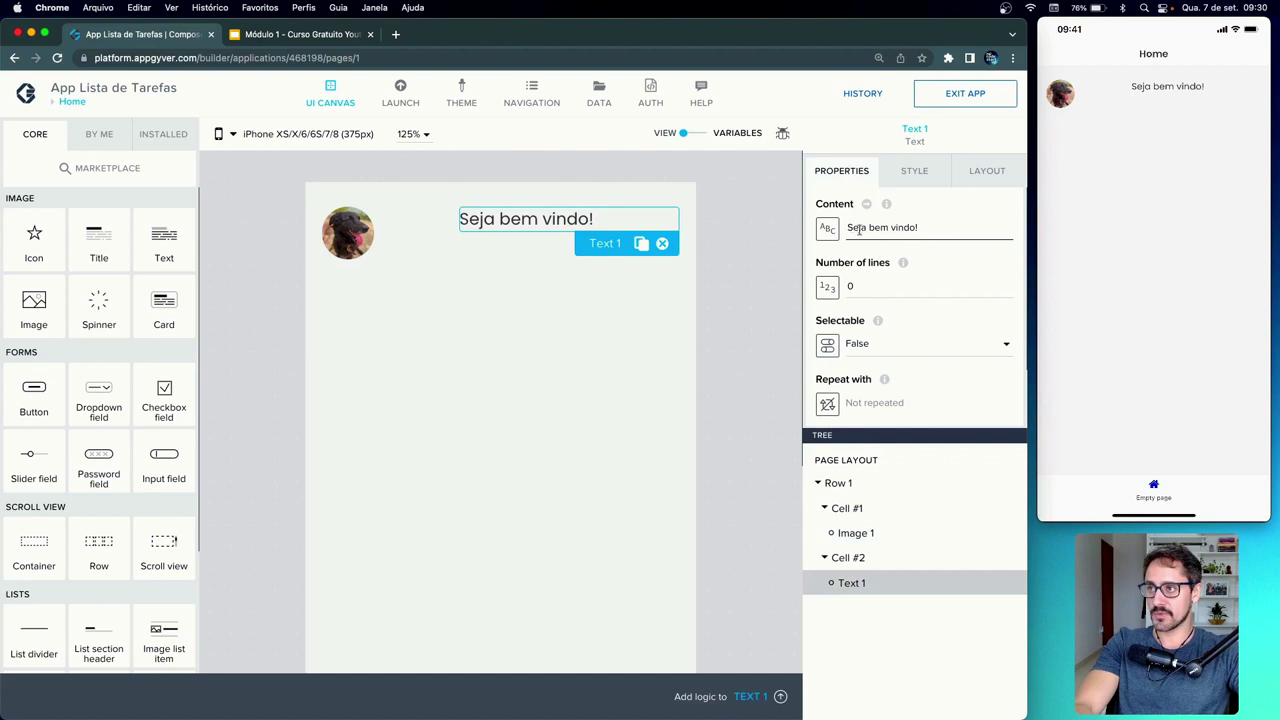
key(BackSpace)
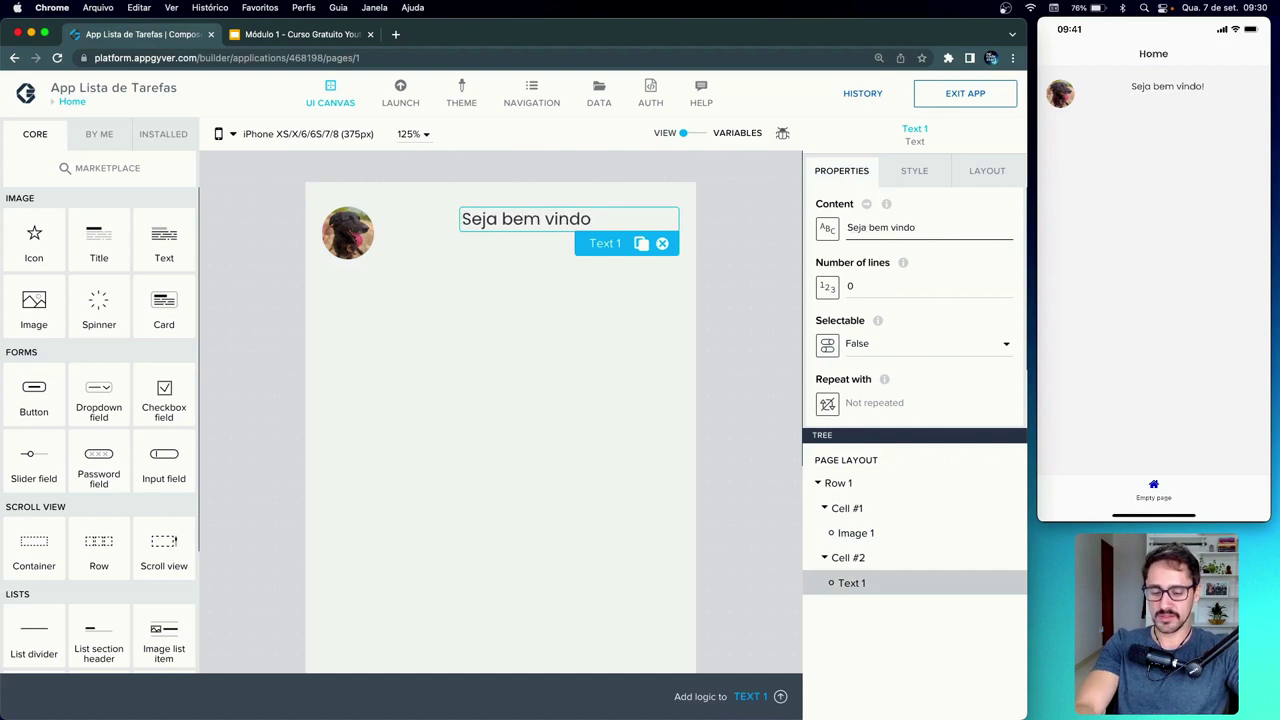
text(Bobinho)
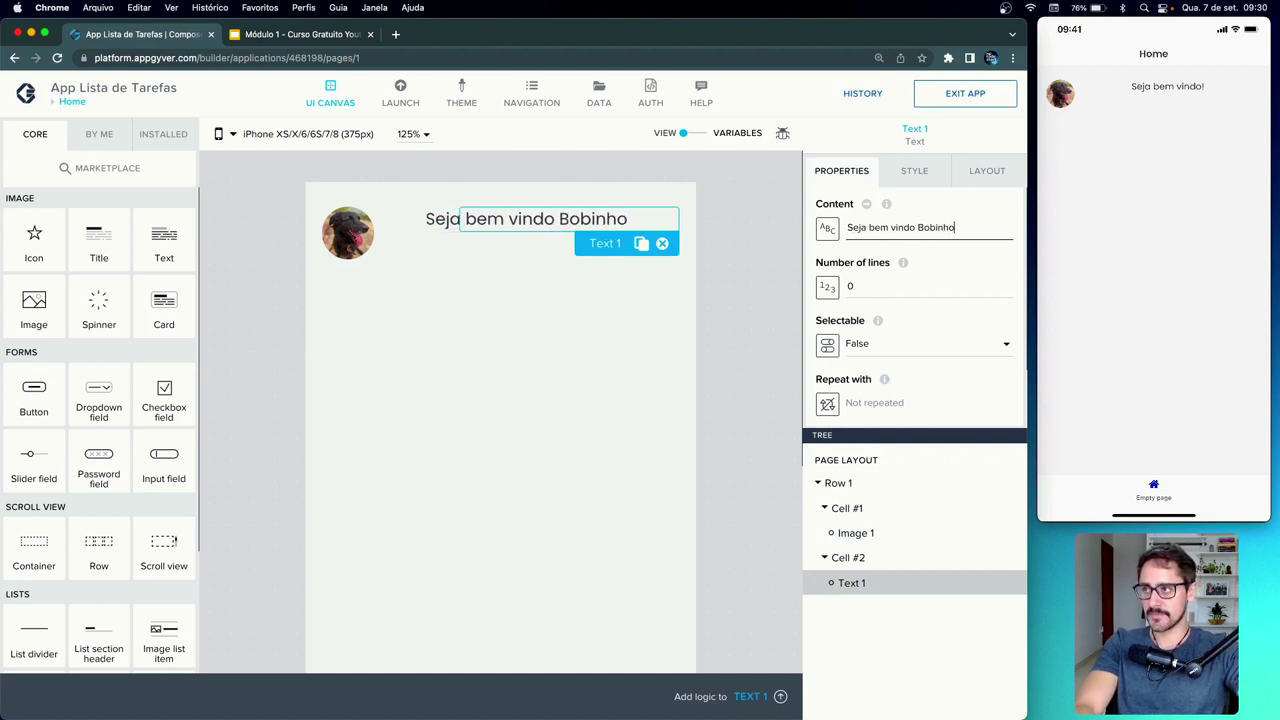
text(!)
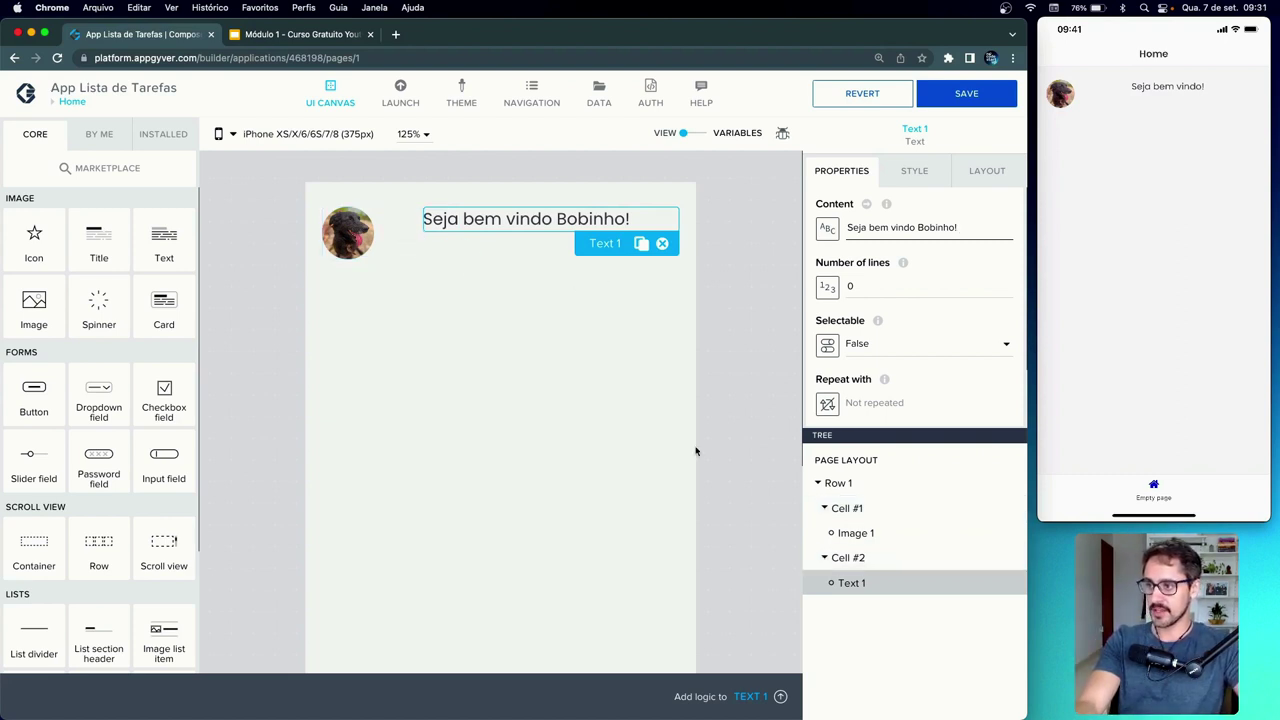
- Open the layout settings of the header row that holds the image and the welcome text
click(839, 484)
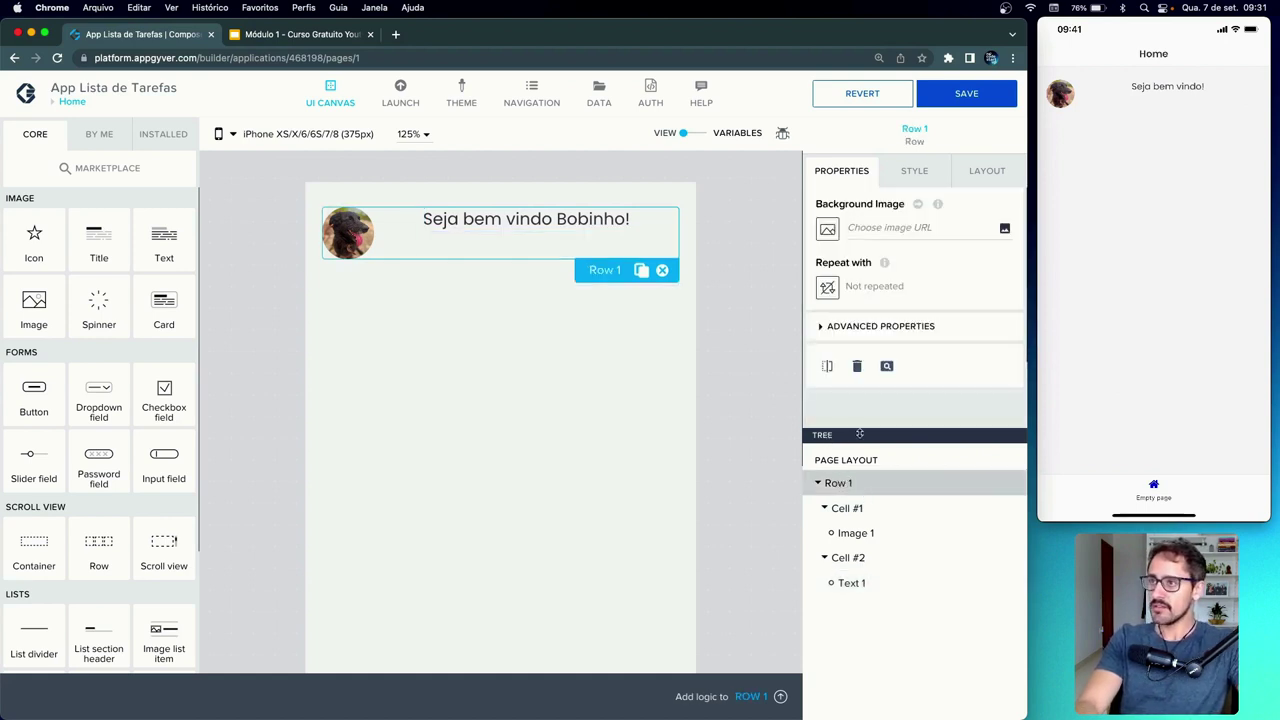
click(985, 173)
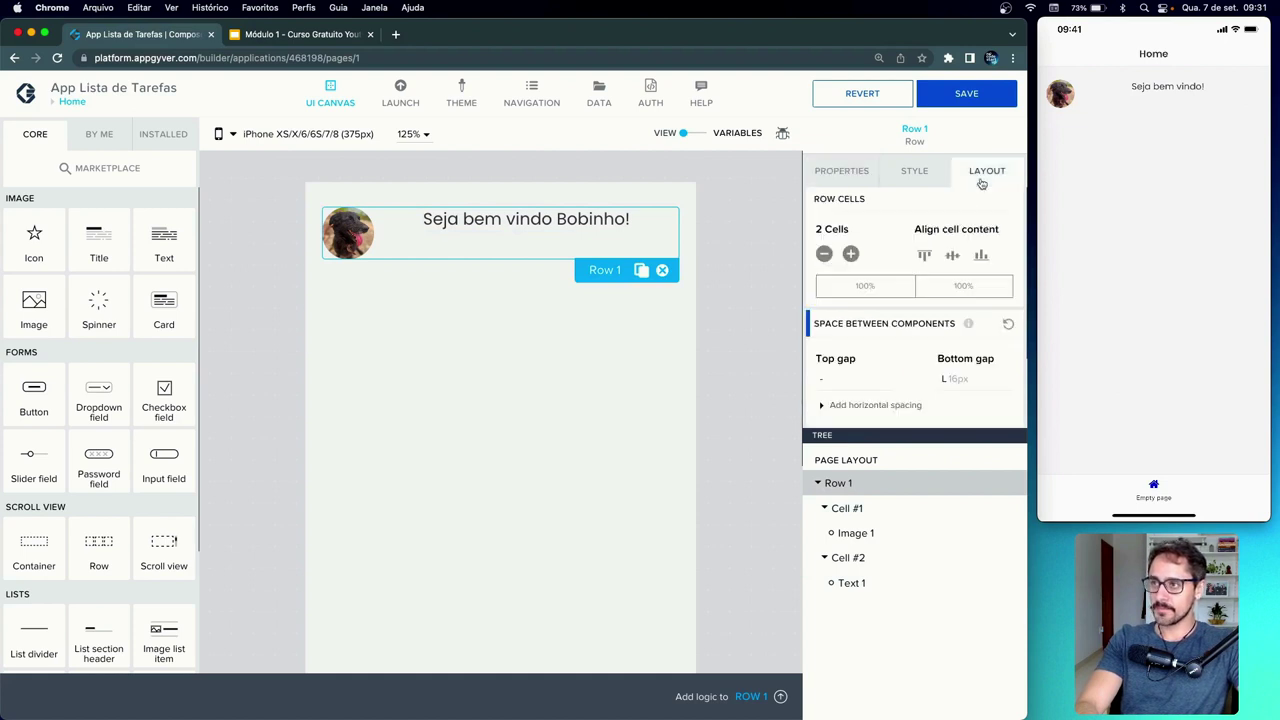
- Try adding two extra cells to the header row and remove them again, keeping the image and text cells
click(851, 254)
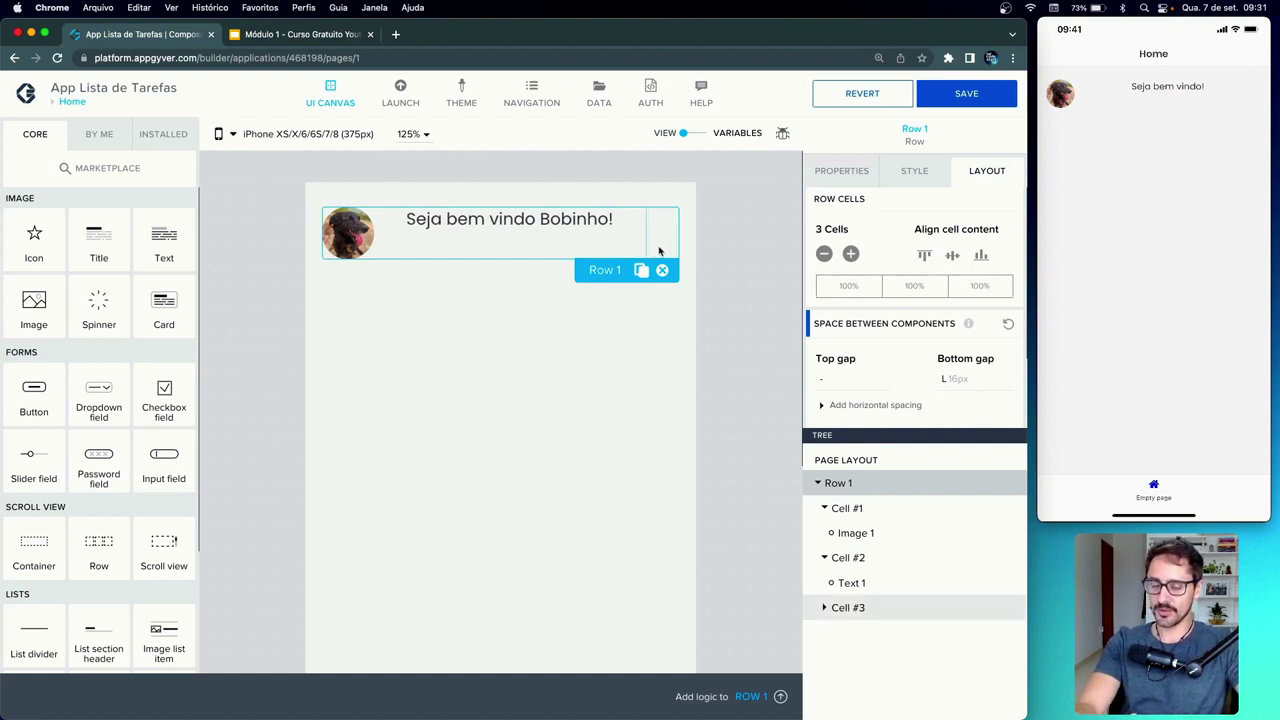
click(851, 254)
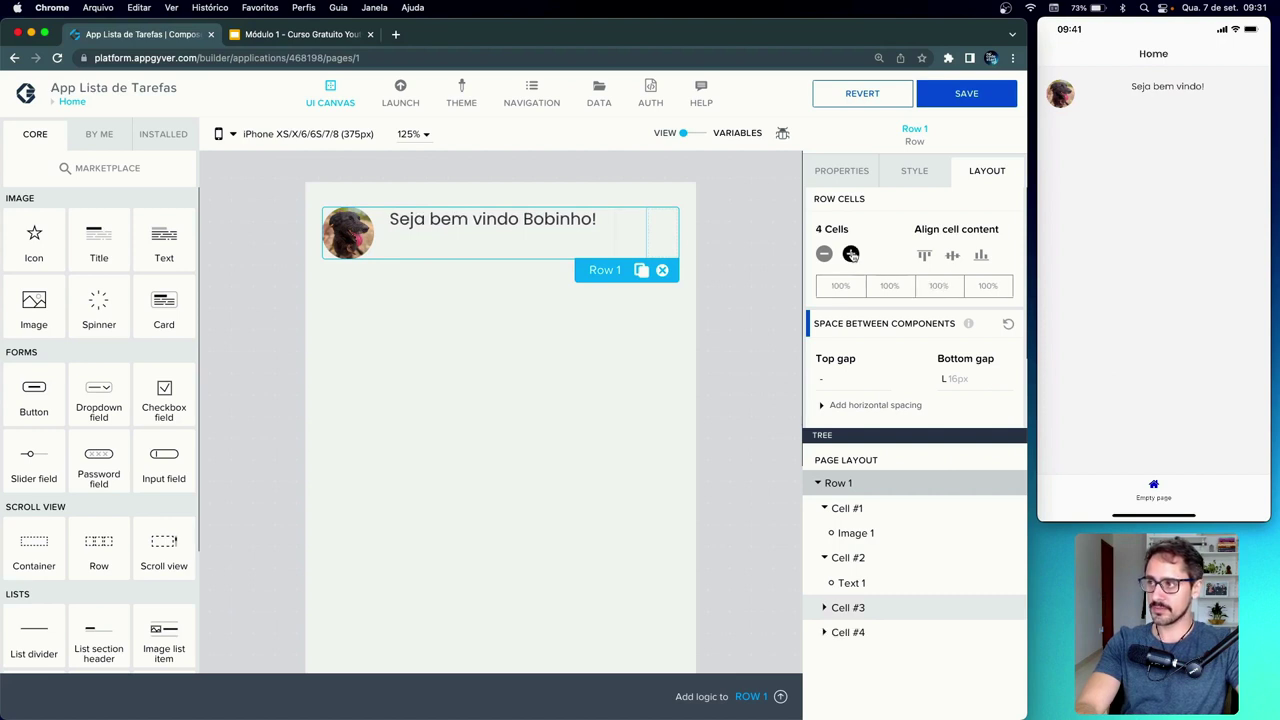
click(824, 254)
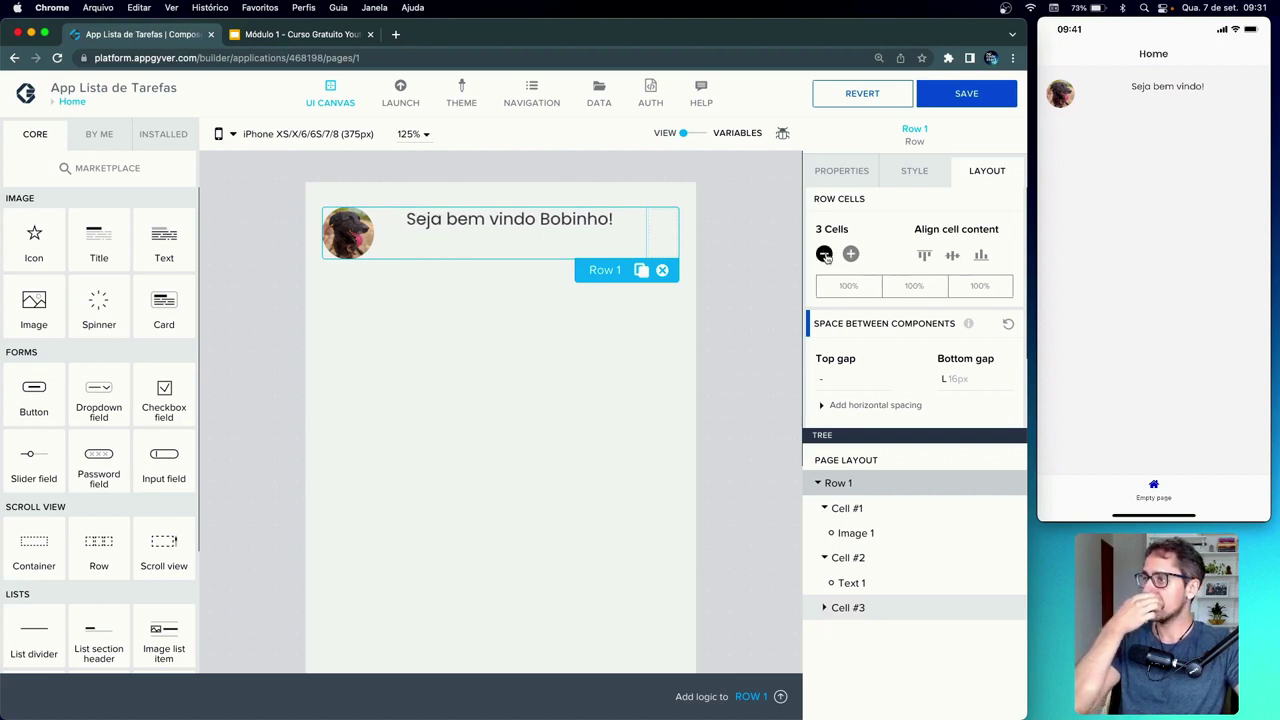
click(824, 254)
click(824, 254)
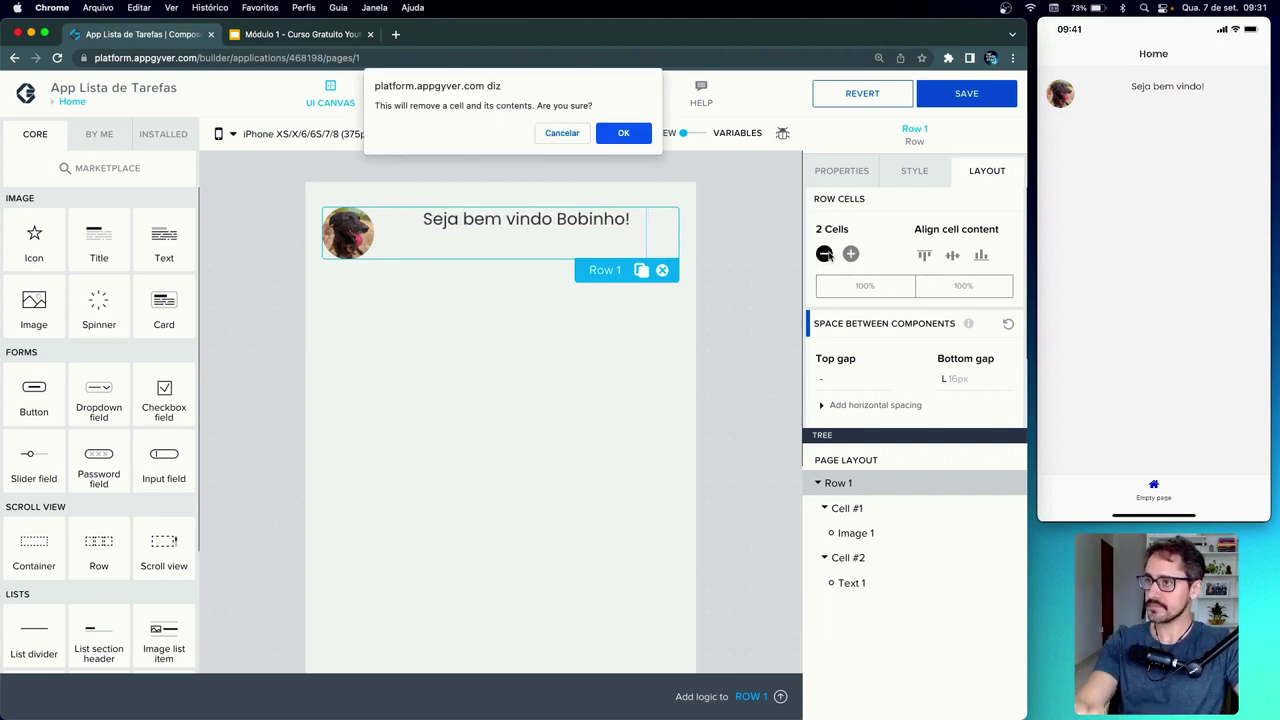
click(562, 133)
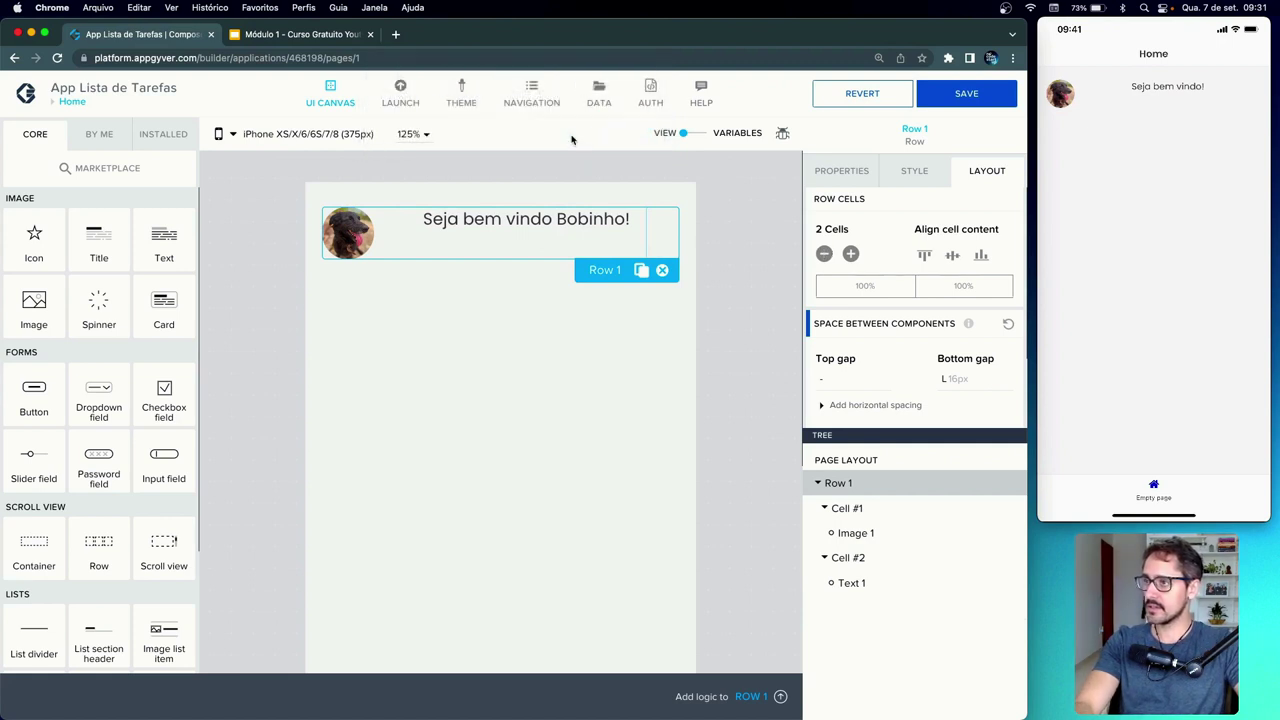
- Align the header row's cell content to the vertical middle and set the image cell's width to 50 px
click(952, 258)
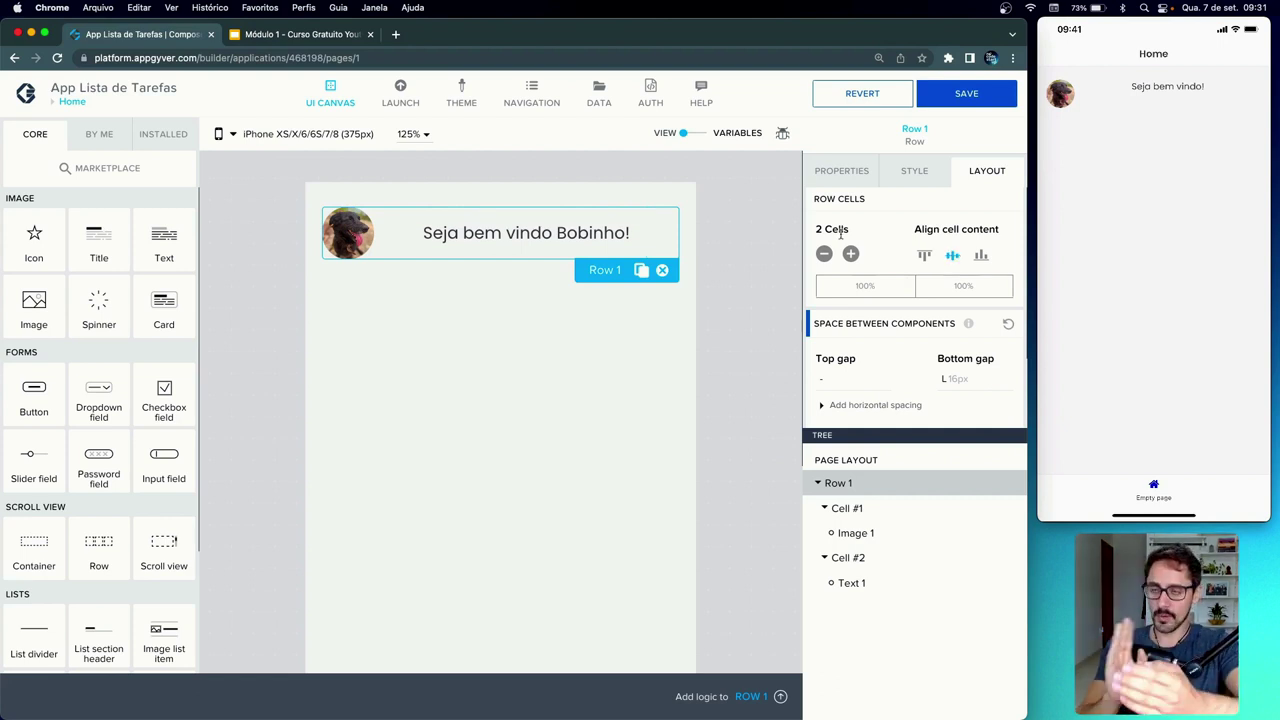
click(895, 288)
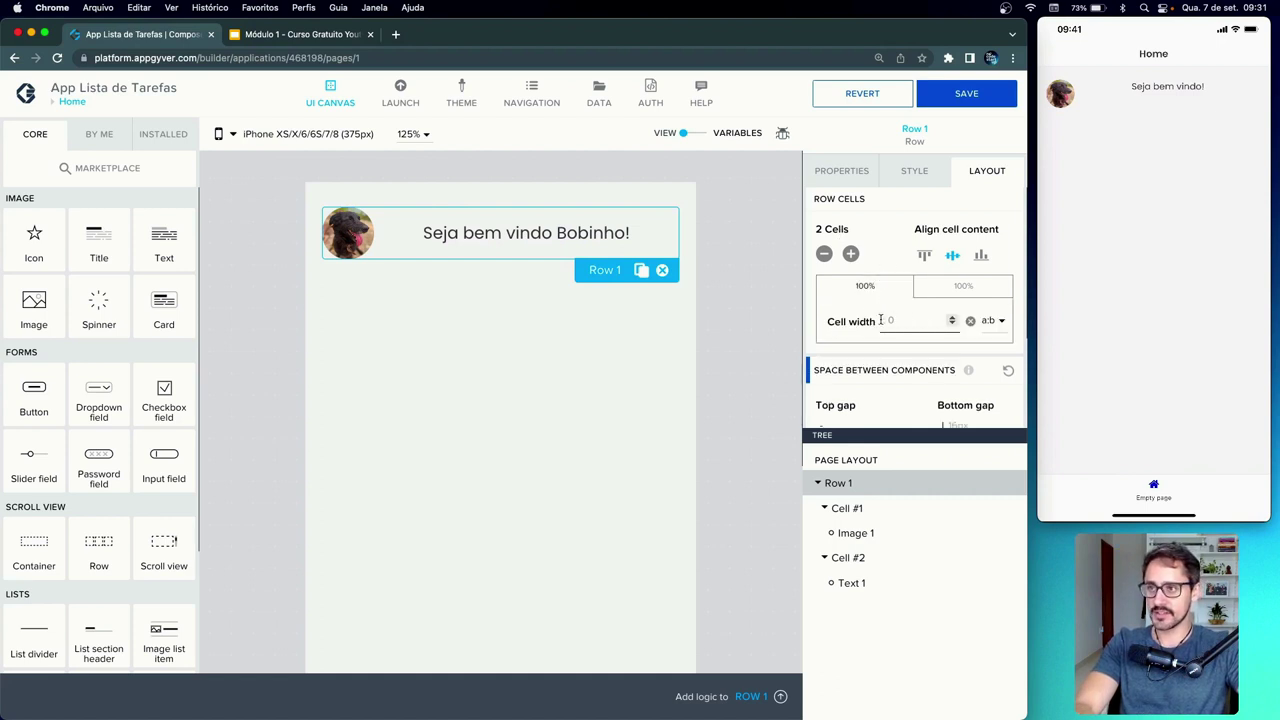
click(996, 322)
click(997, 306)
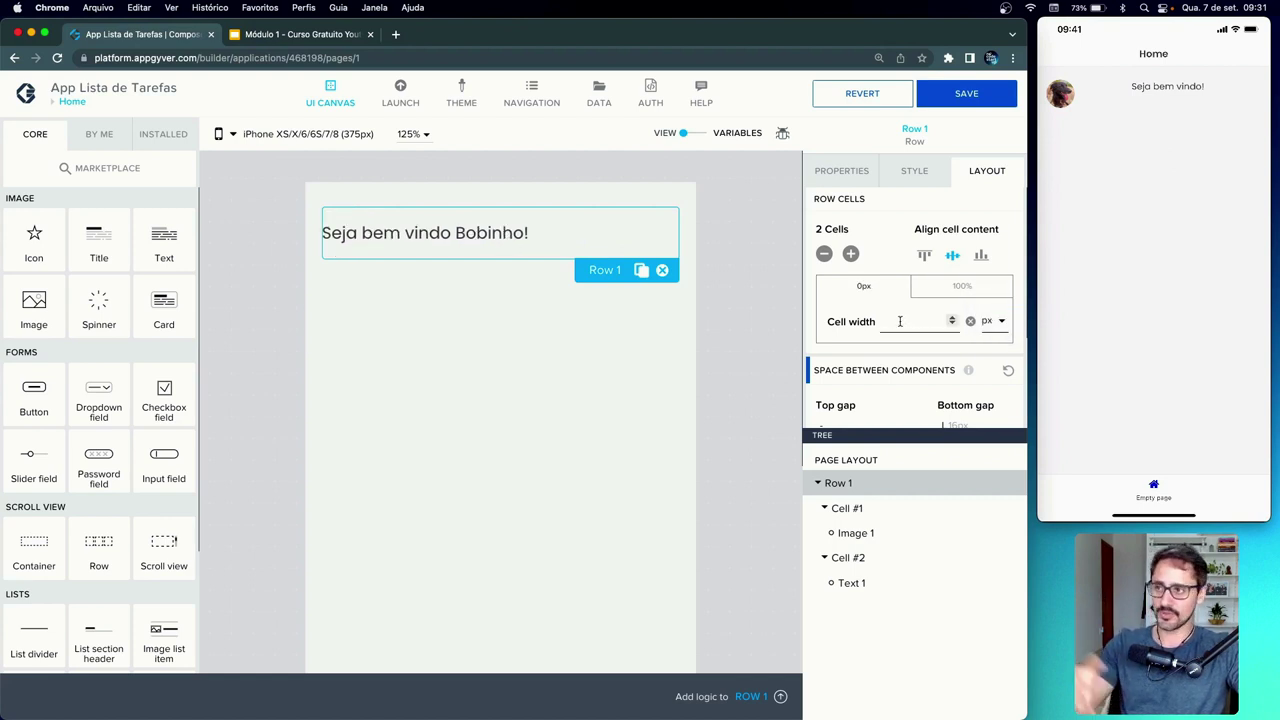
click(952, 320)
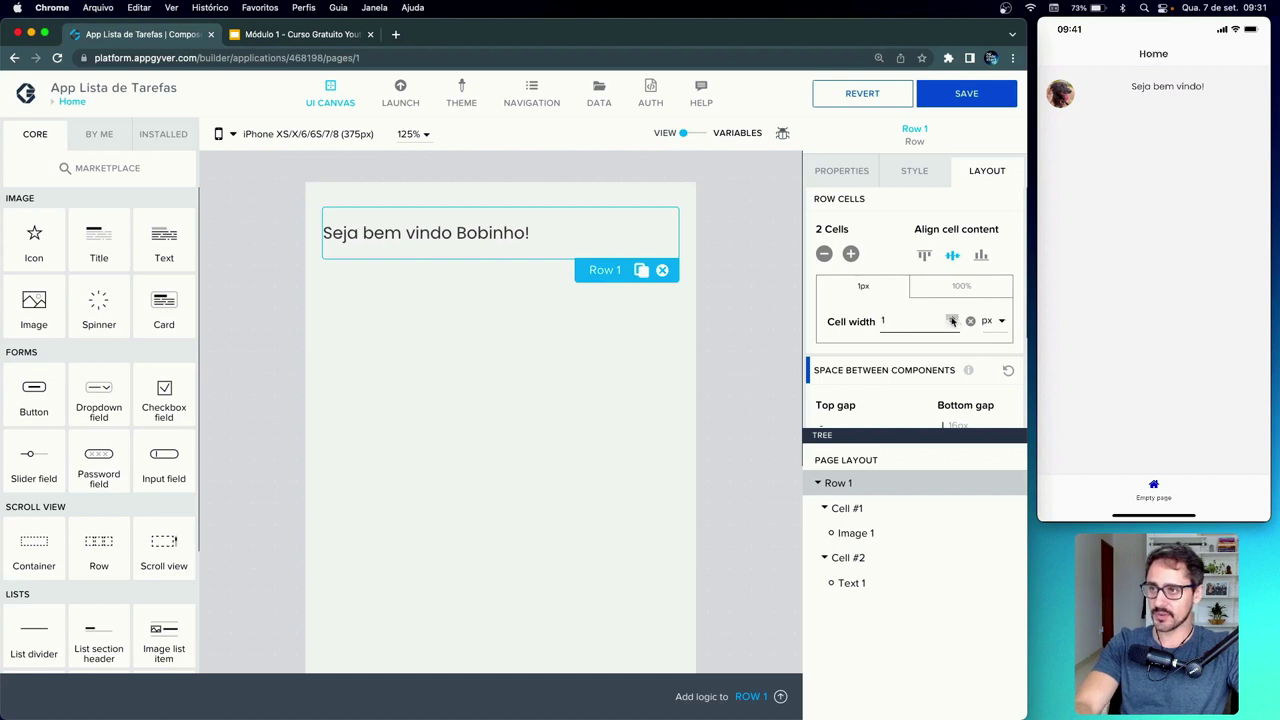
click(952, 318)
click(952, 318)
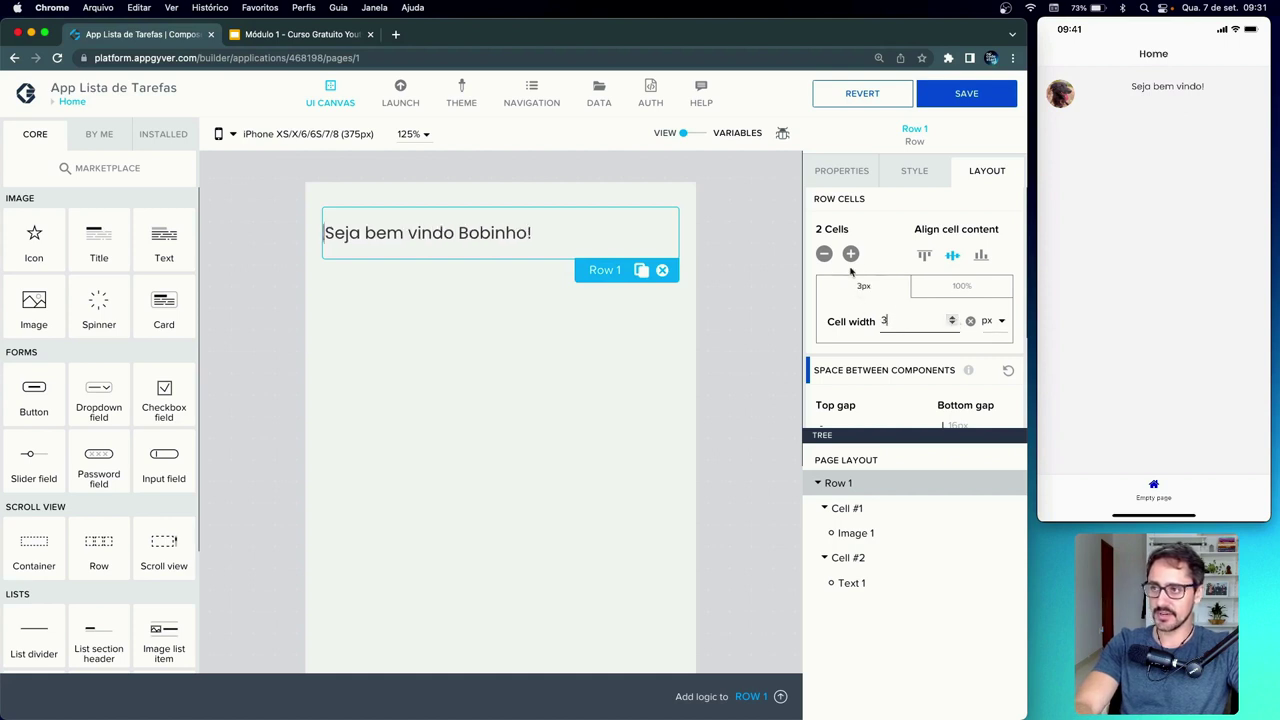
click(952, 317)
click(952, 317)
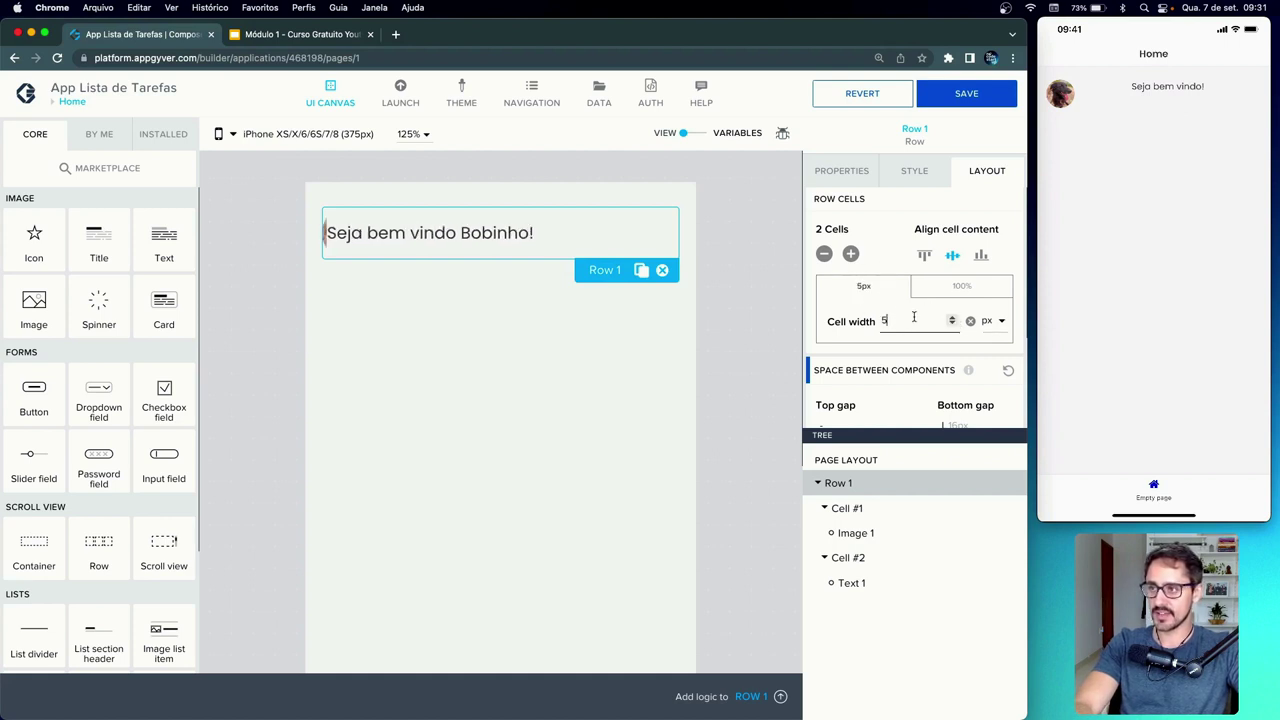
text(0)
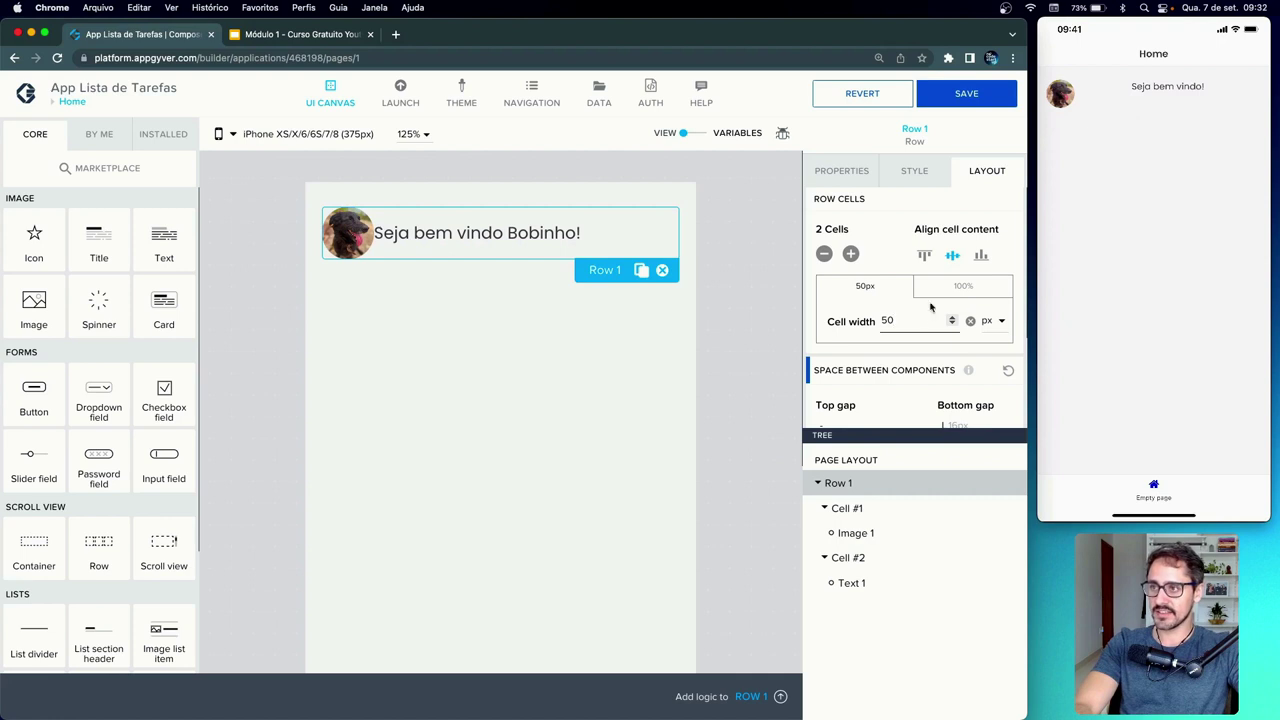
- Increase the image cell's width to 60 px and save the app
click(893, 258)
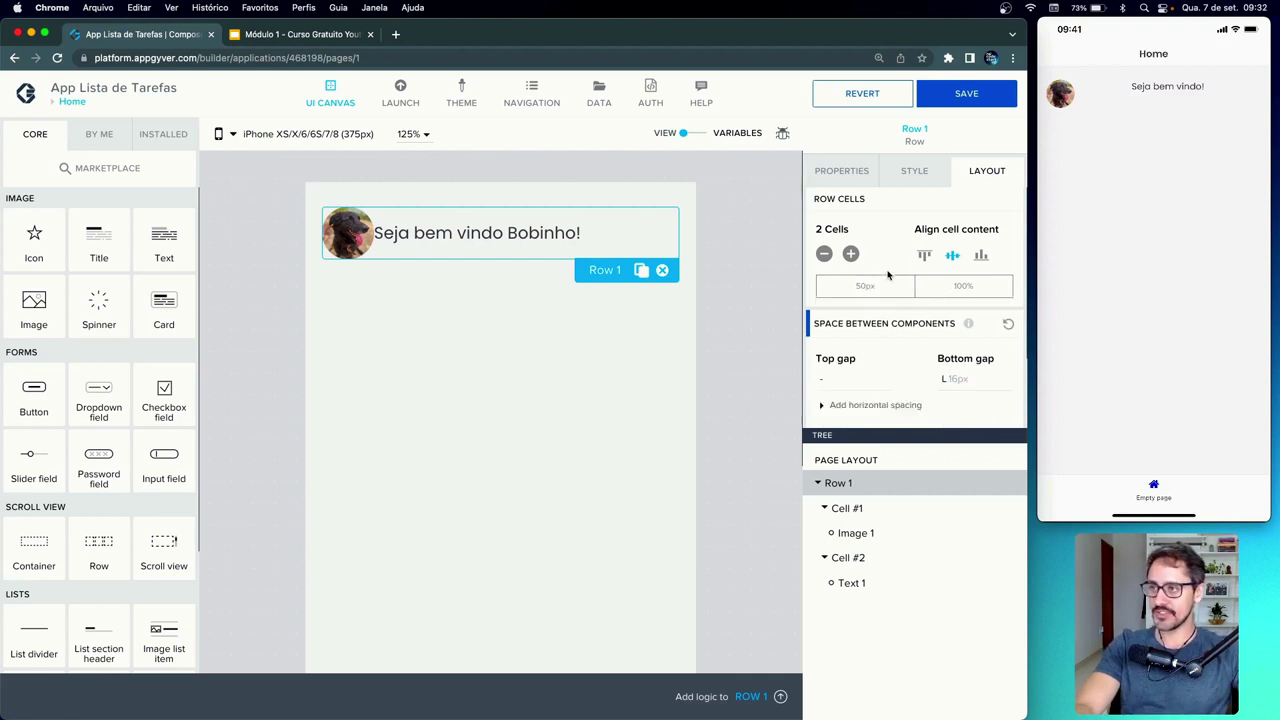
click(882, 285)
click(952, 318)
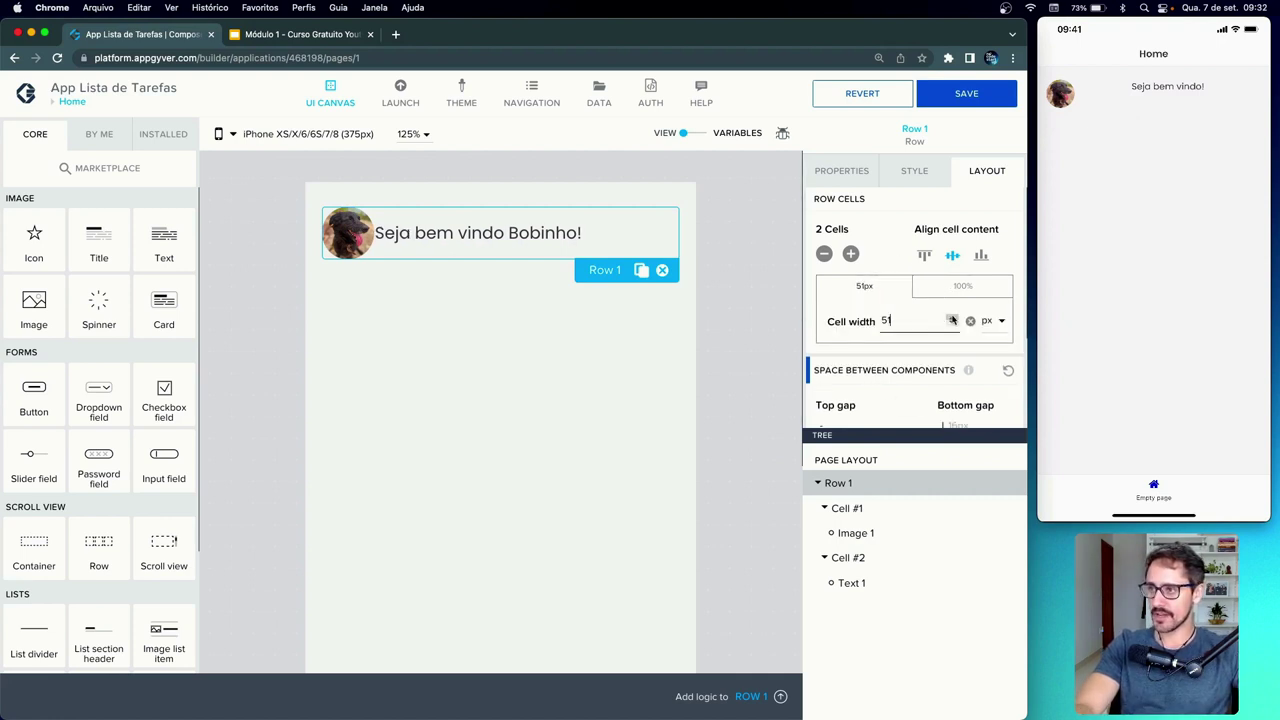
click(952, 318)
click(952, 318)
click(952, 318)
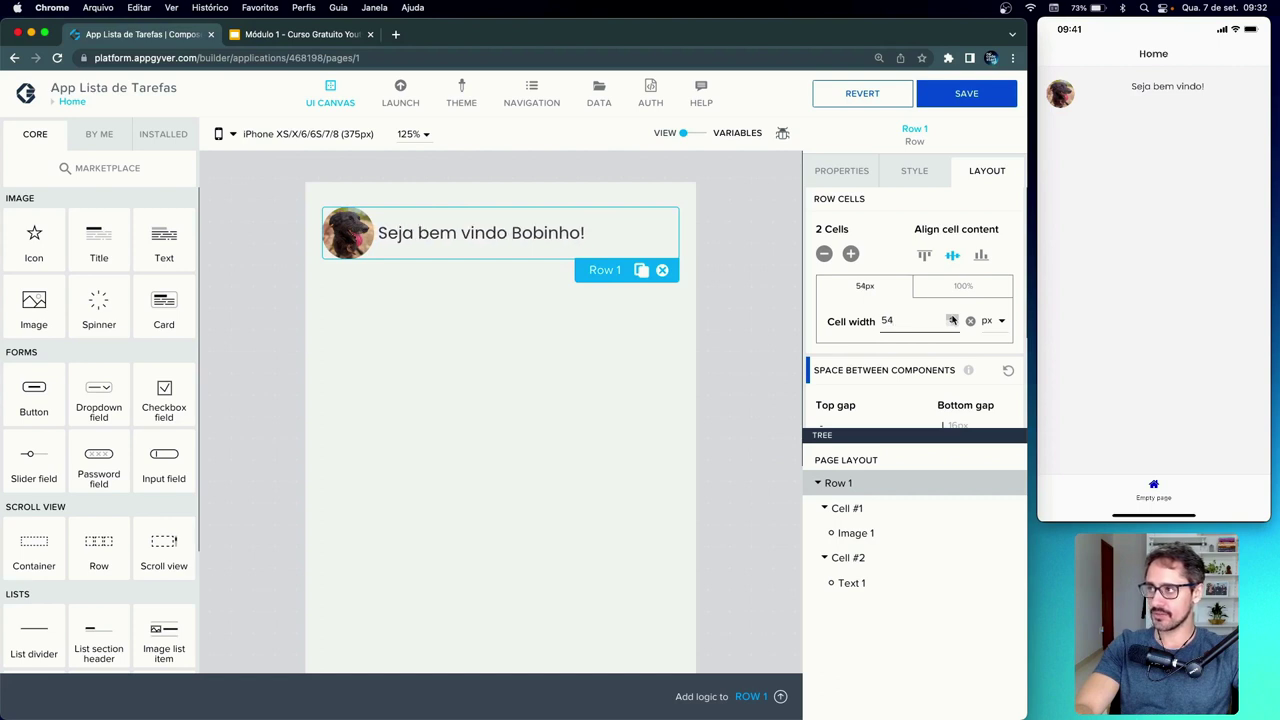
click(952, 318)
click(952, 318)
click(952, 318)
click(952, 318)
click(952, 318)
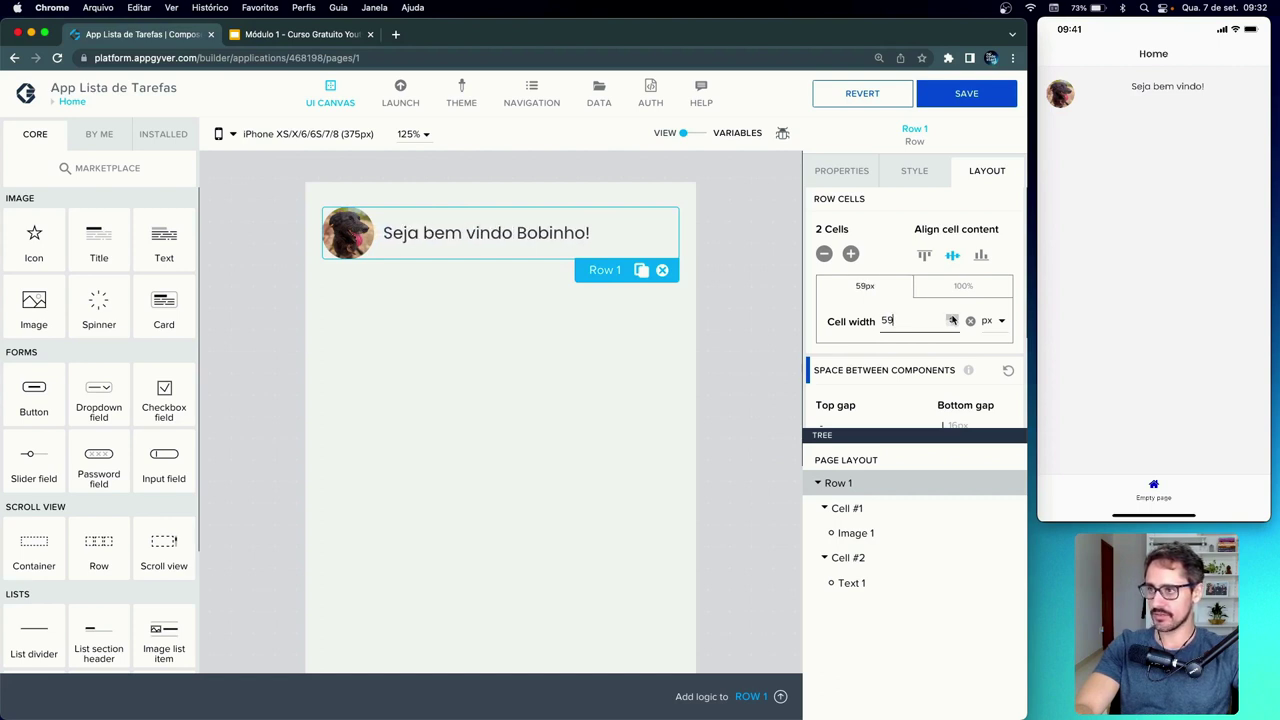
click(952, 318)
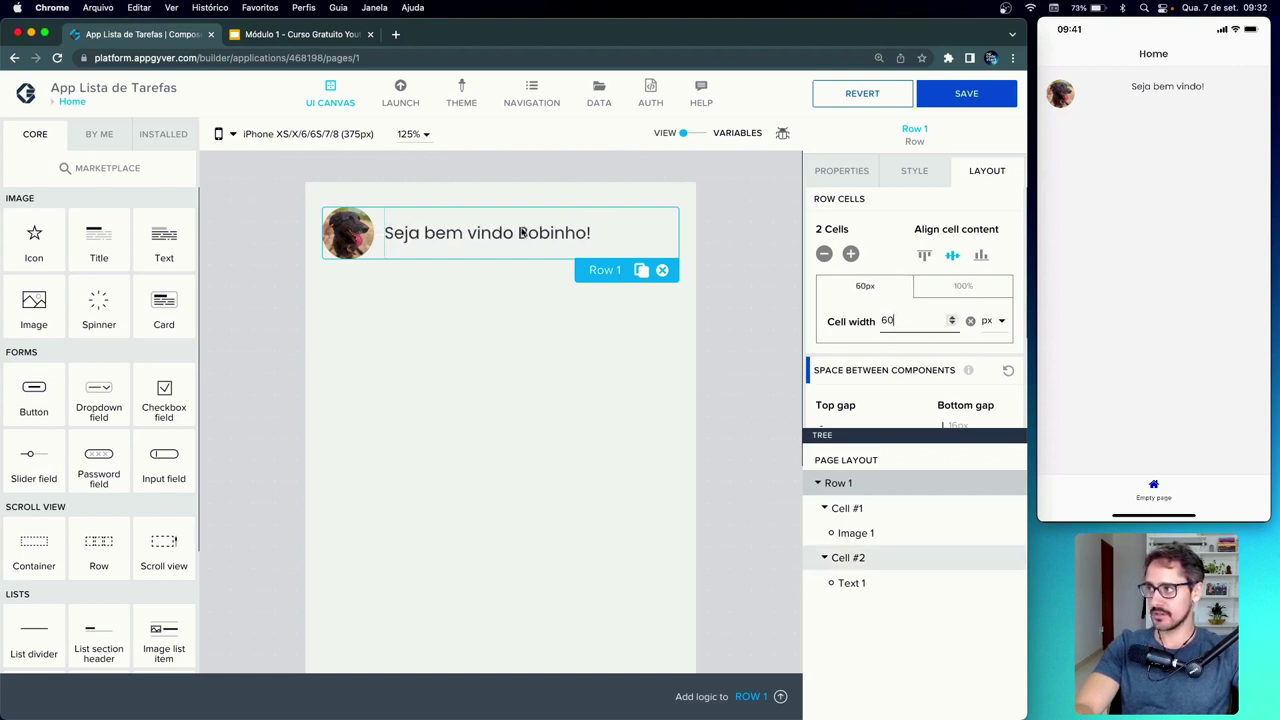
click(877, 355)
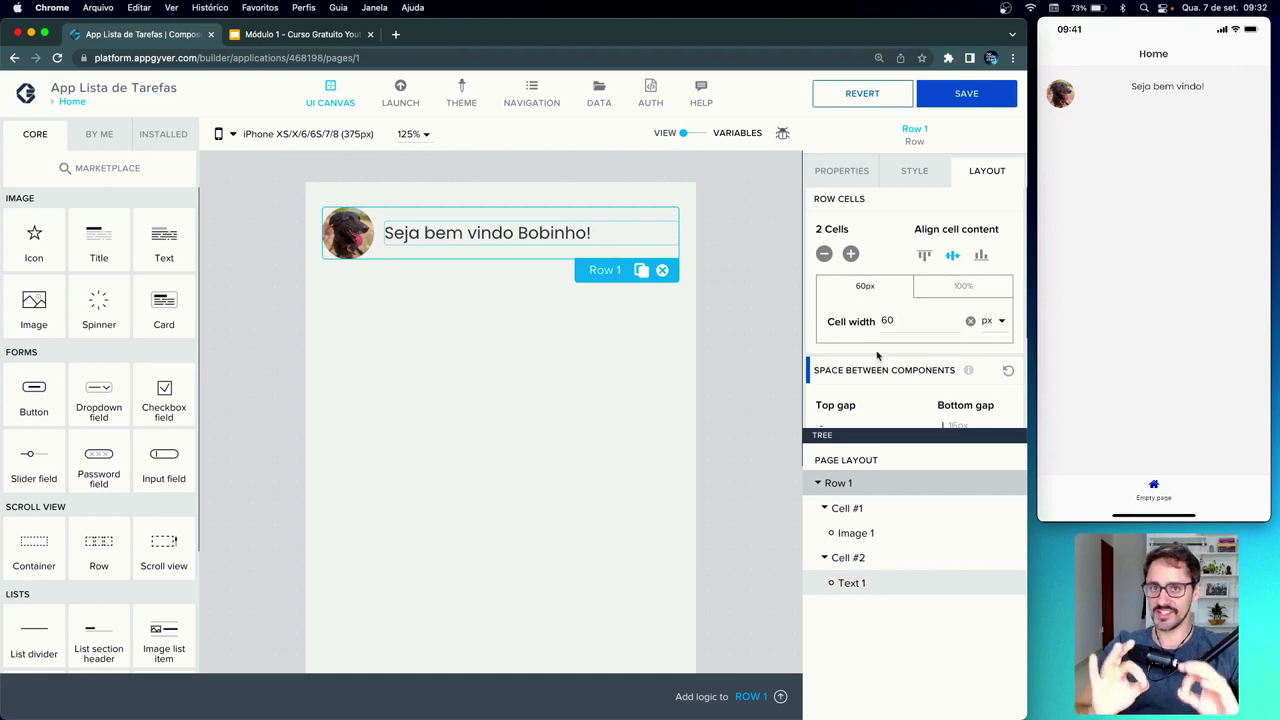
click(742, 228)
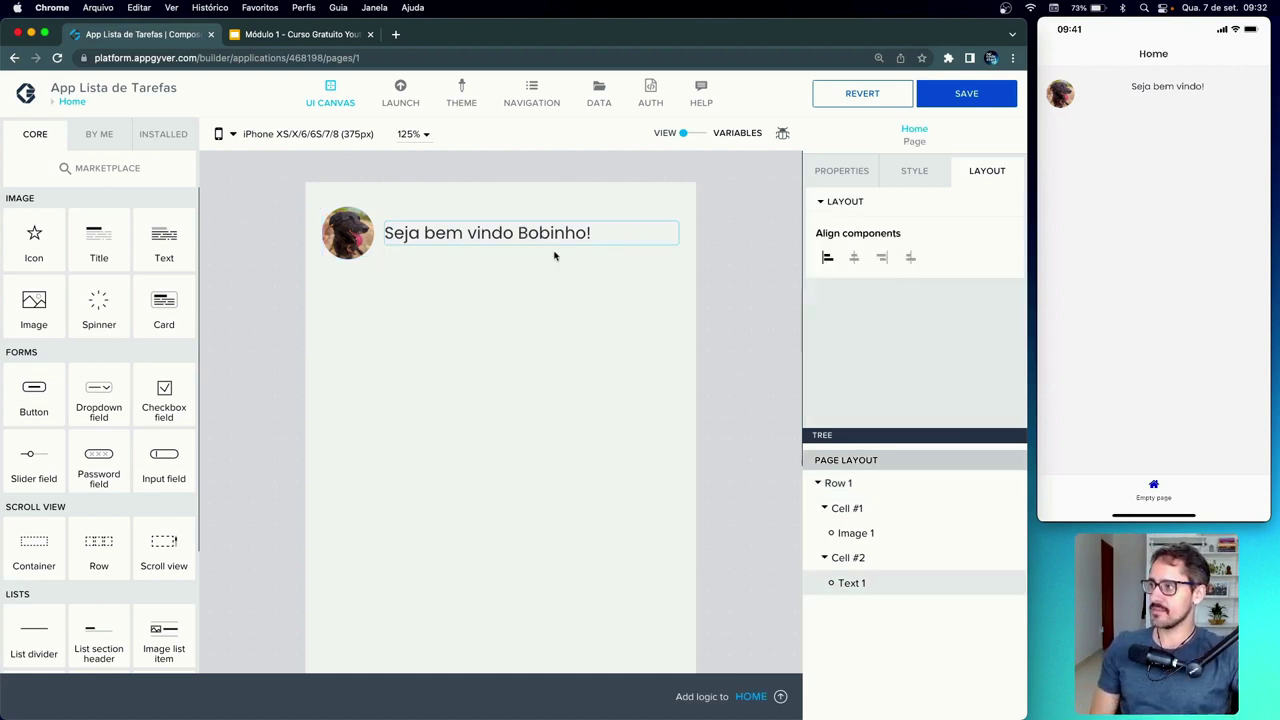
click(945, 97)
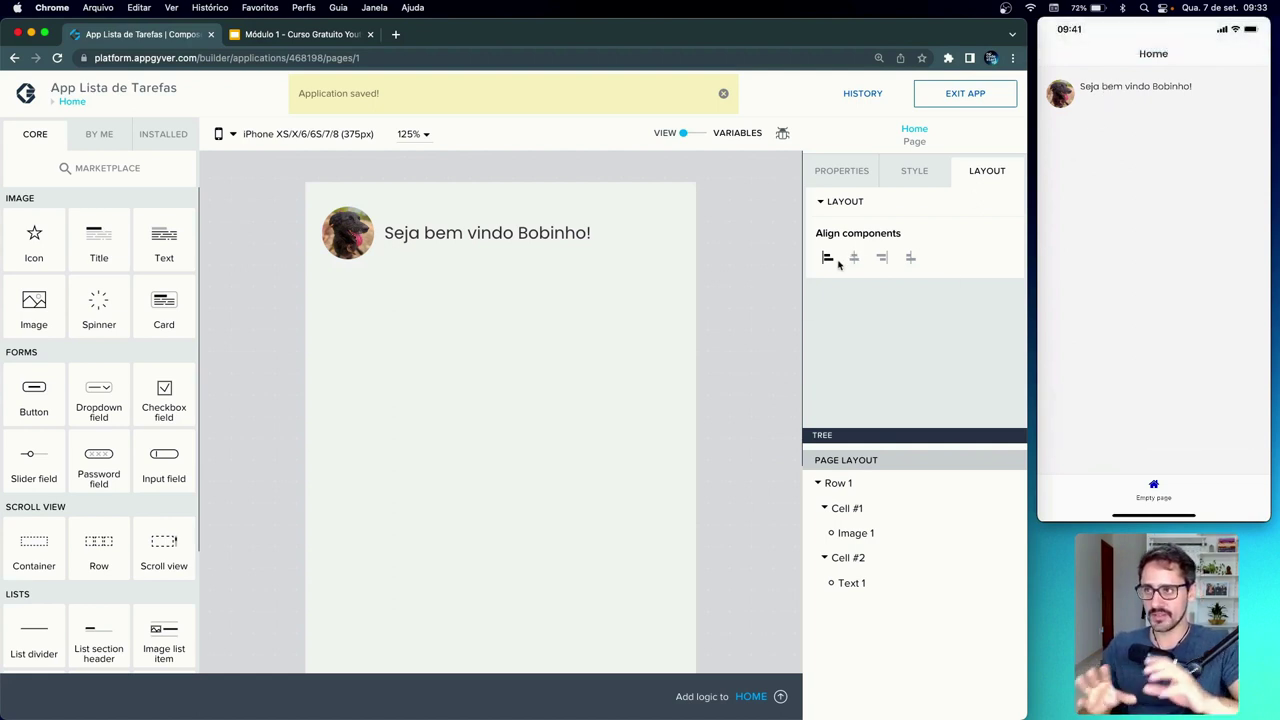
- Examine the header row's layout settings for horizontal spacing, overflow clipping, and width and height
click(872, 487)
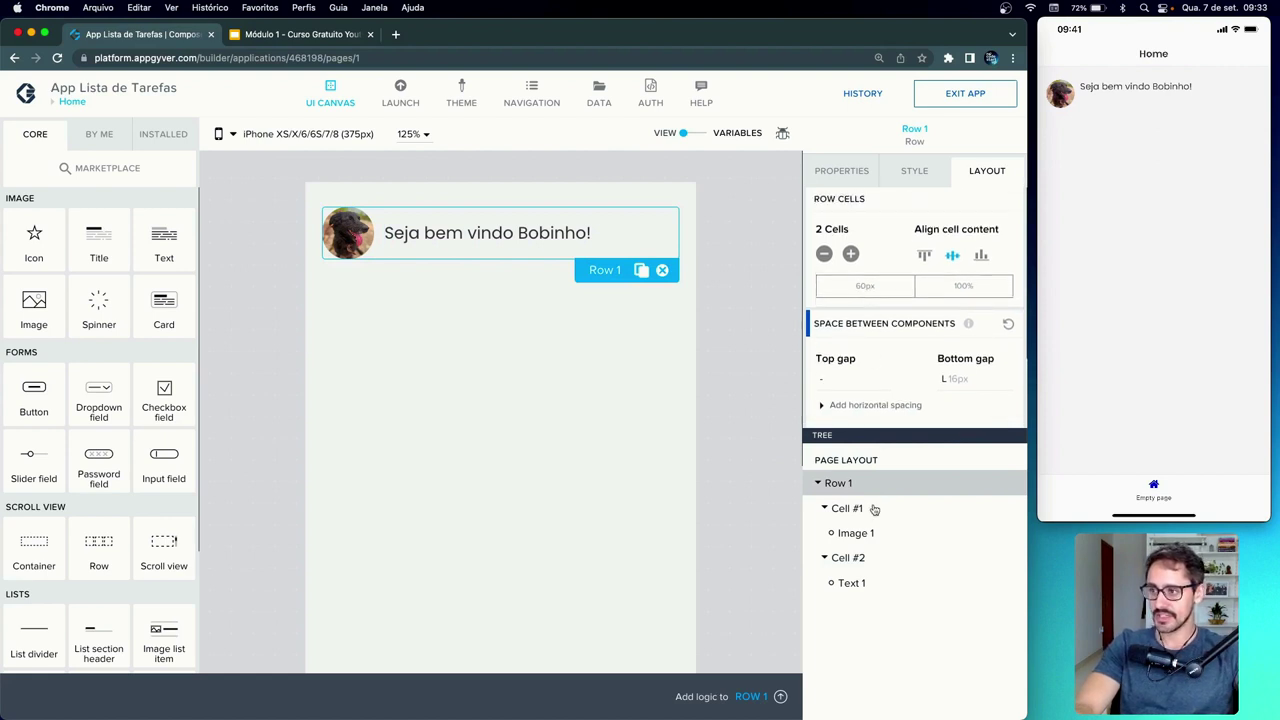
scroll(890, 386, down, 2)
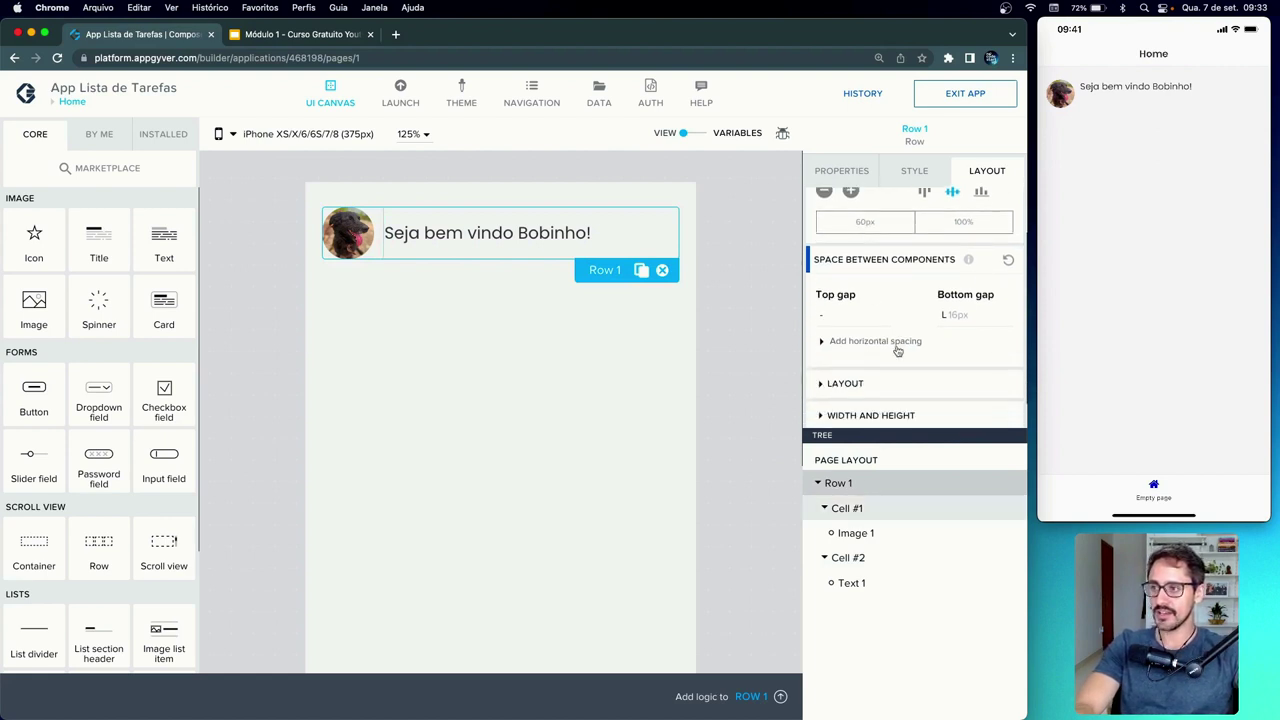
click(822, 342)
scroll(932, 333, up, 1)
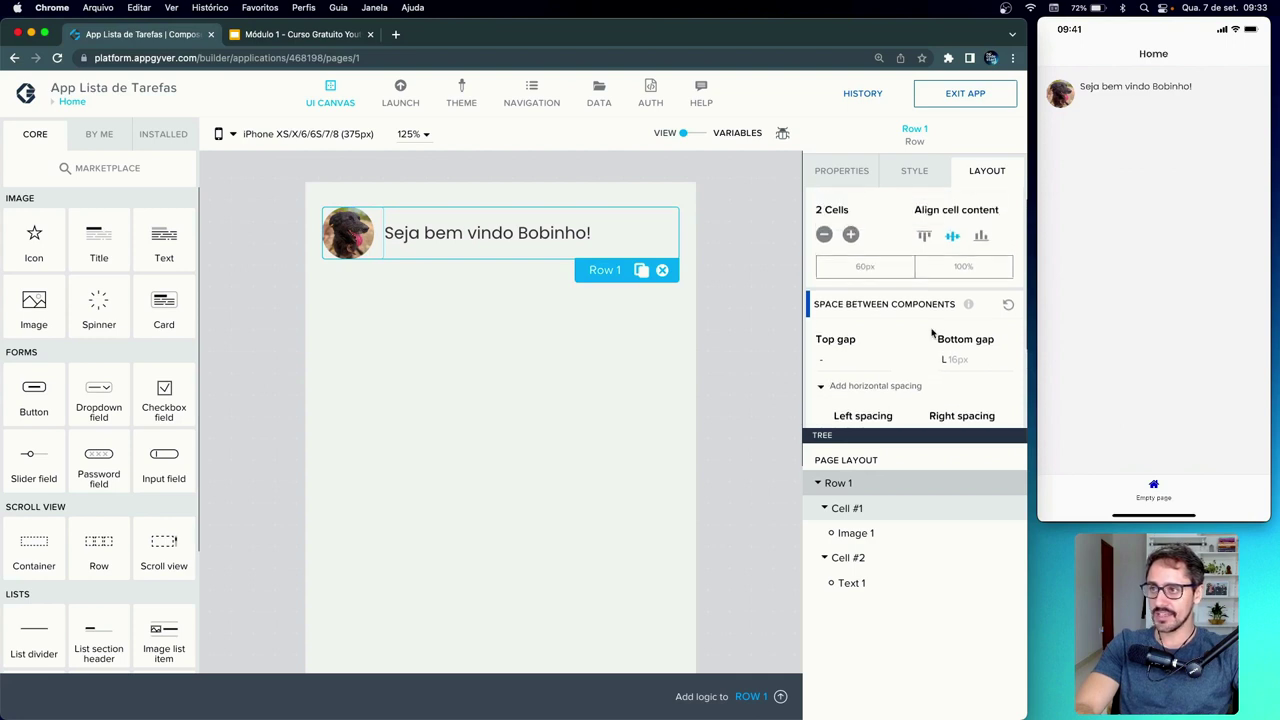
scroll(932, 333, down, 3)
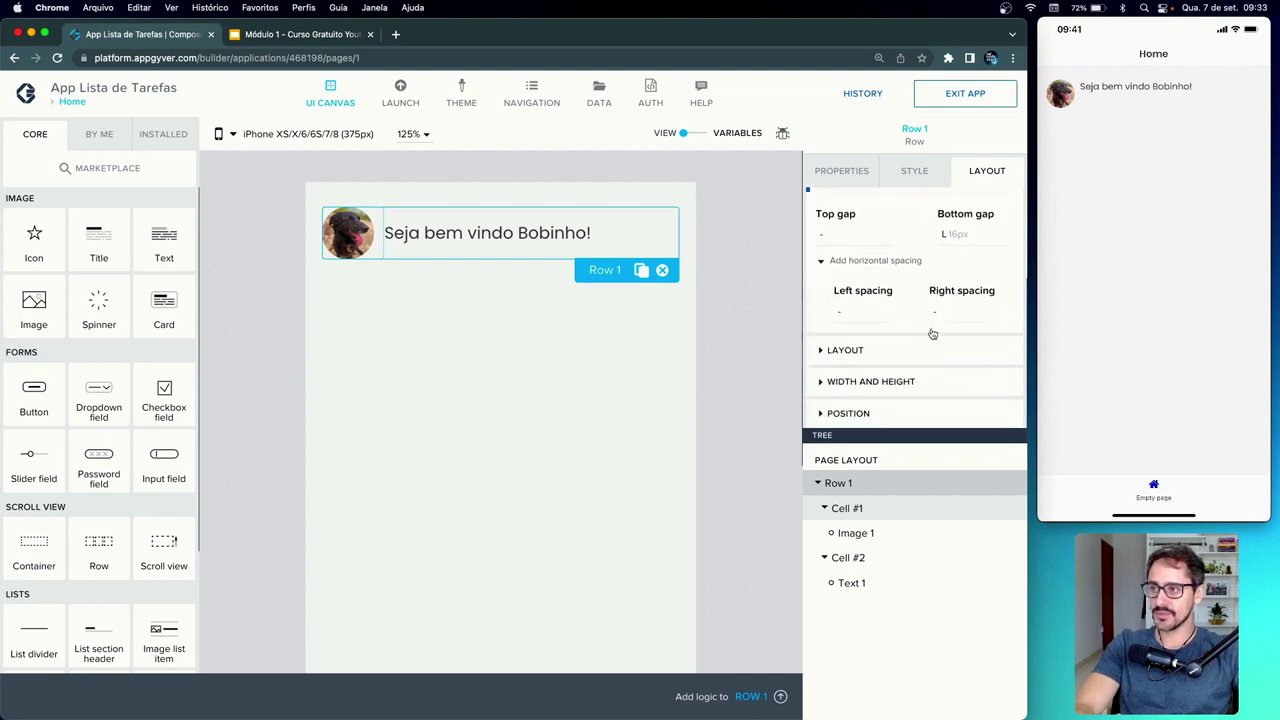
click(821, 351)
scroll(819, 353, down, 1)
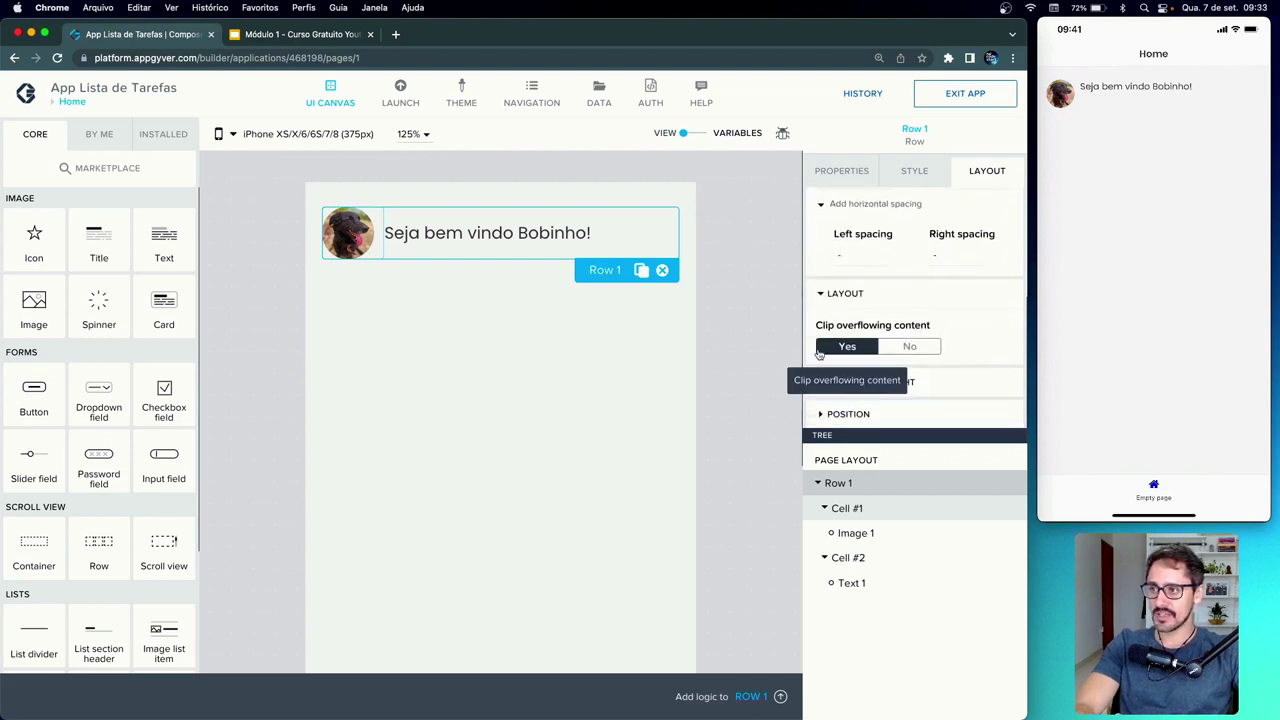
click(822, 383)
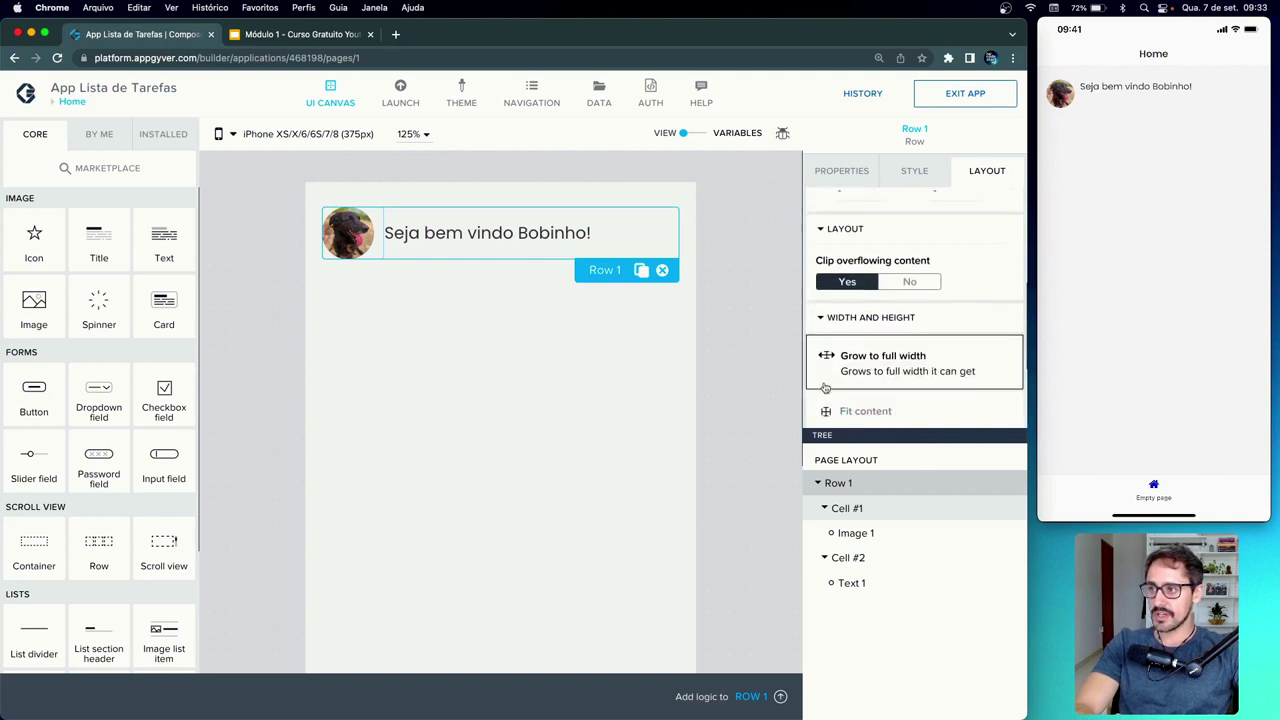
scroll(825, 388, down, 5)
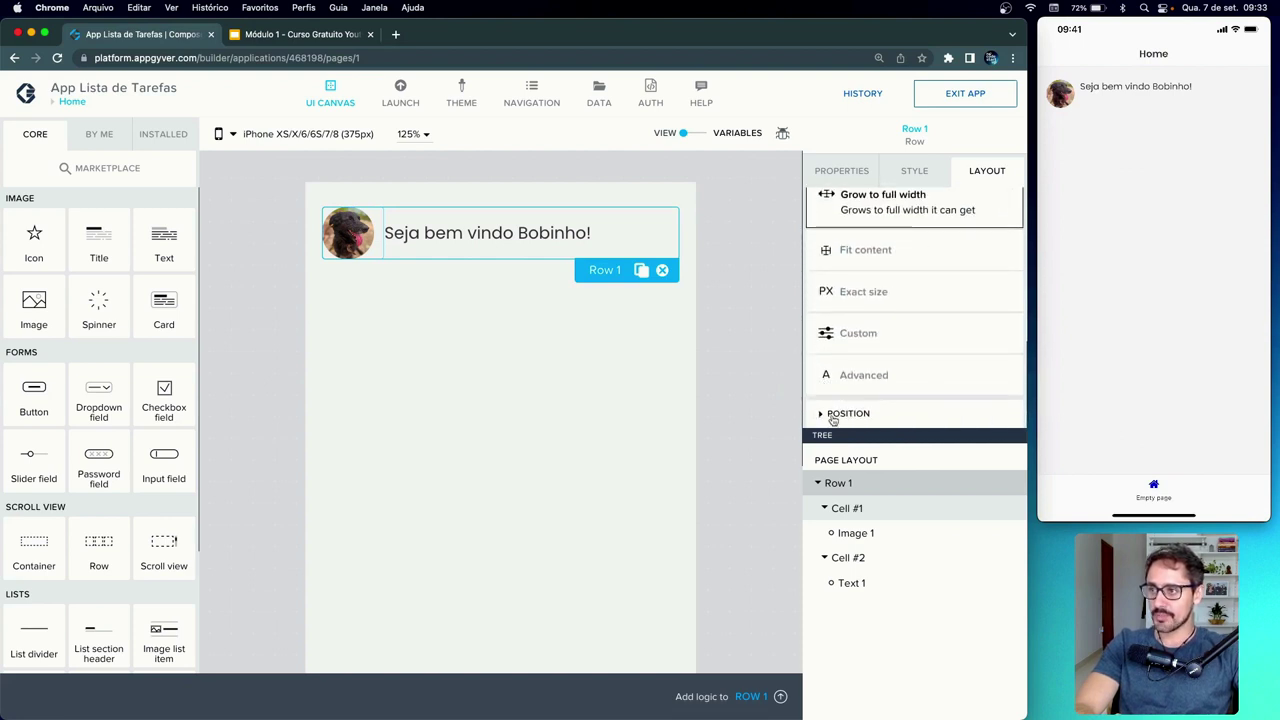
- Set the header row's self-alignment to center in its position settings and save the app
click(826, 414)
scroll(830, 418, down, 3)
scroll(832, 420, down, 1)
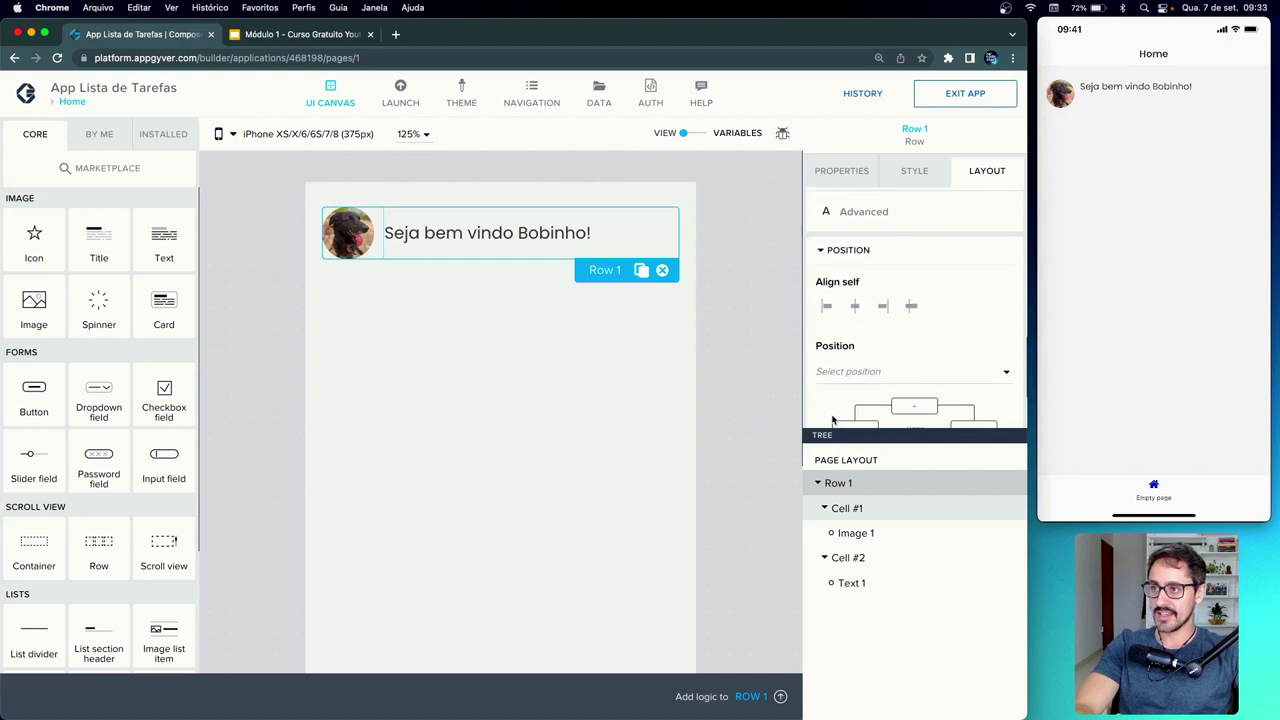
click(855, 307)
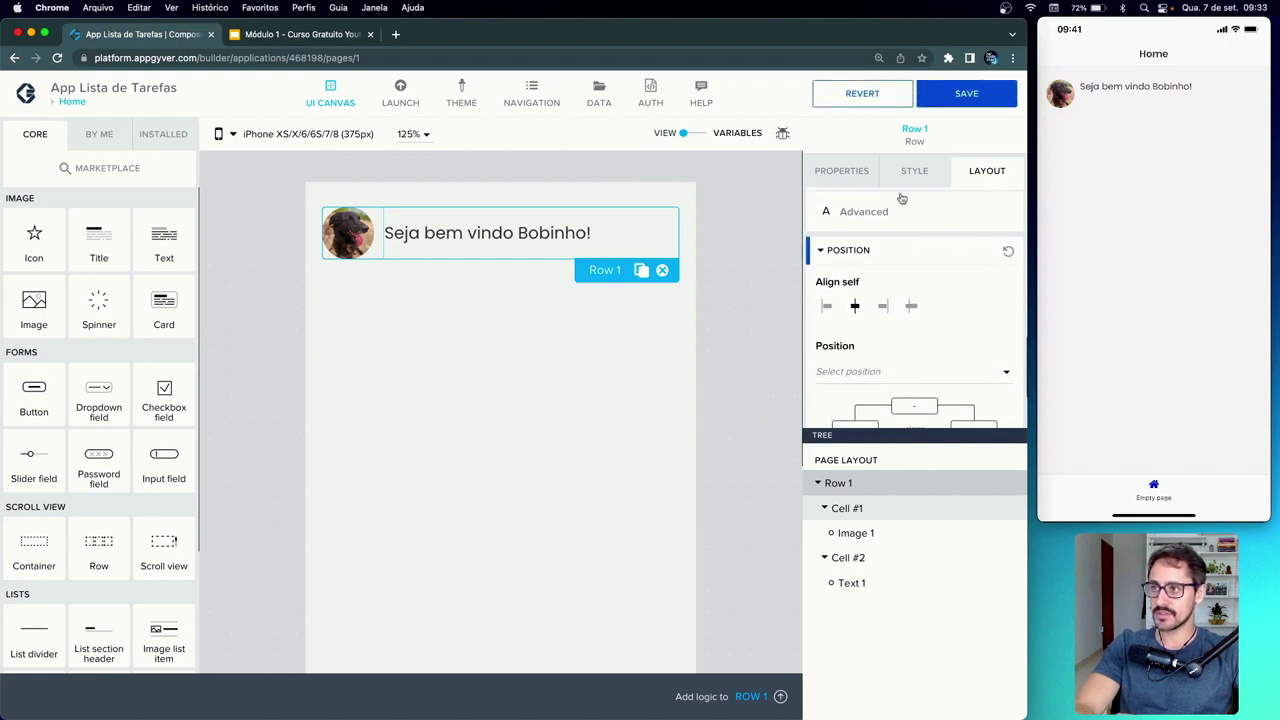
click(943, 97)
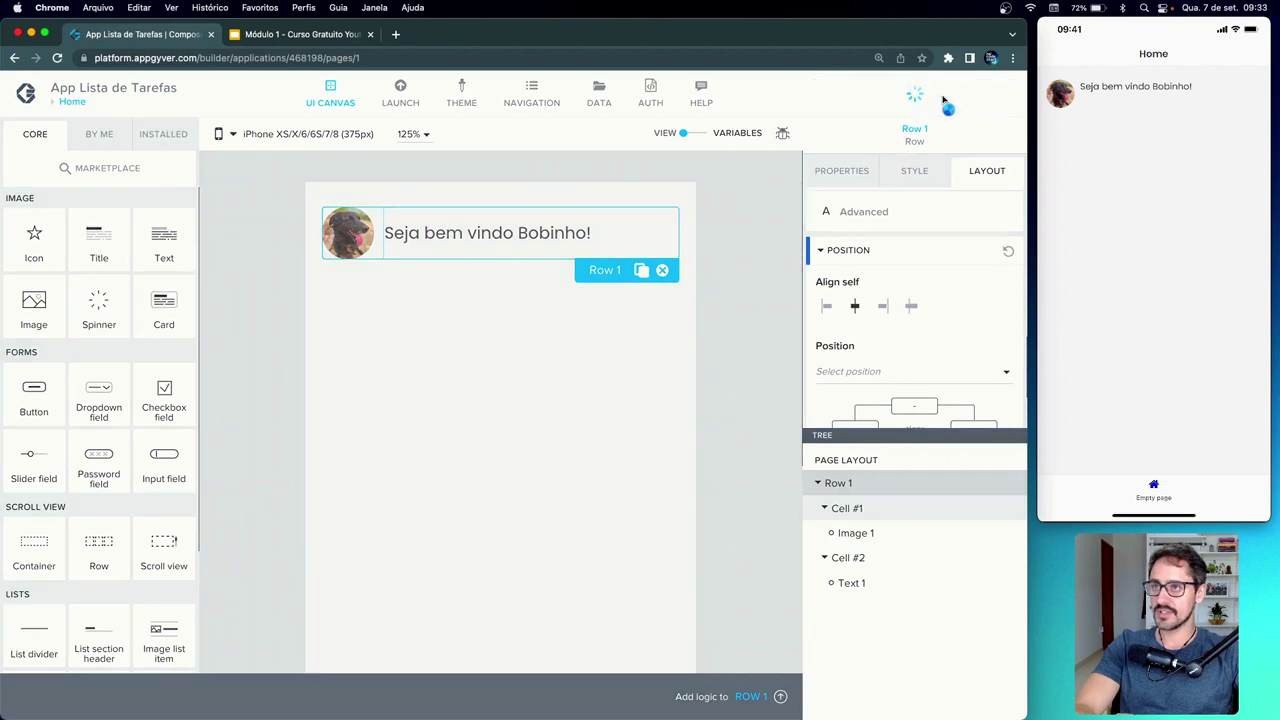
scroll(910, 300, down, 2)
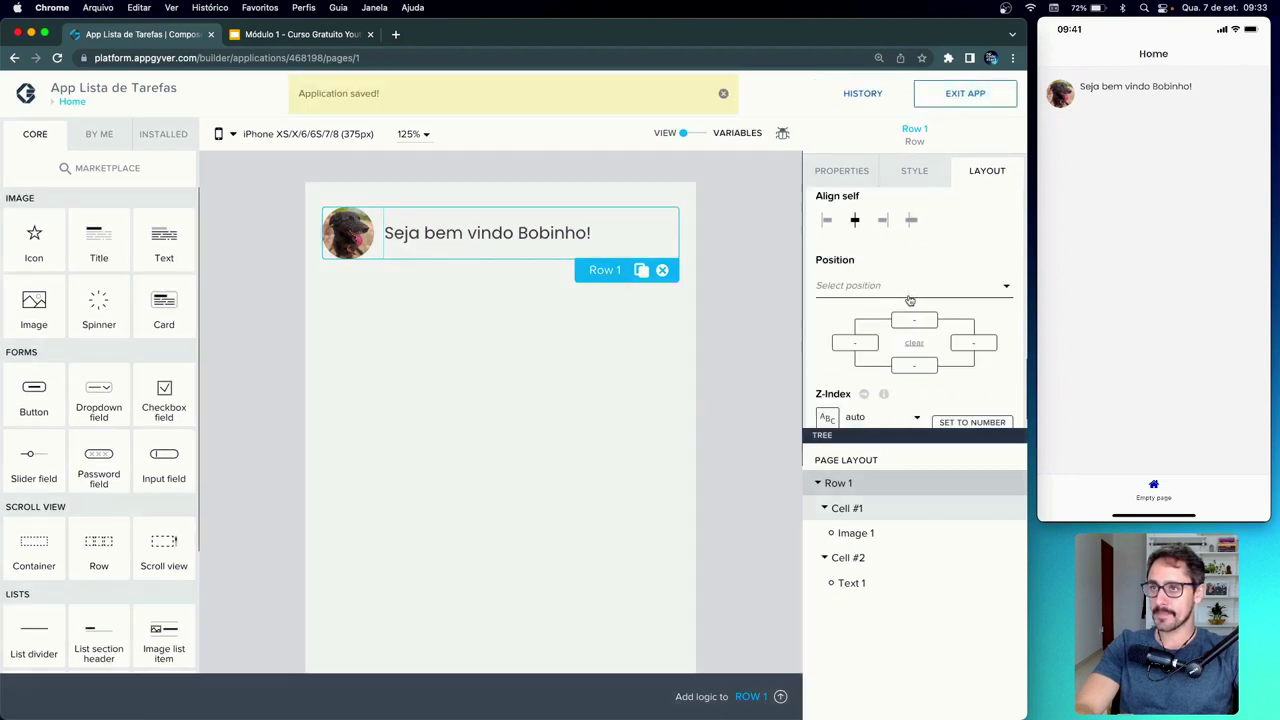
scroll(910, 300, down, 1)
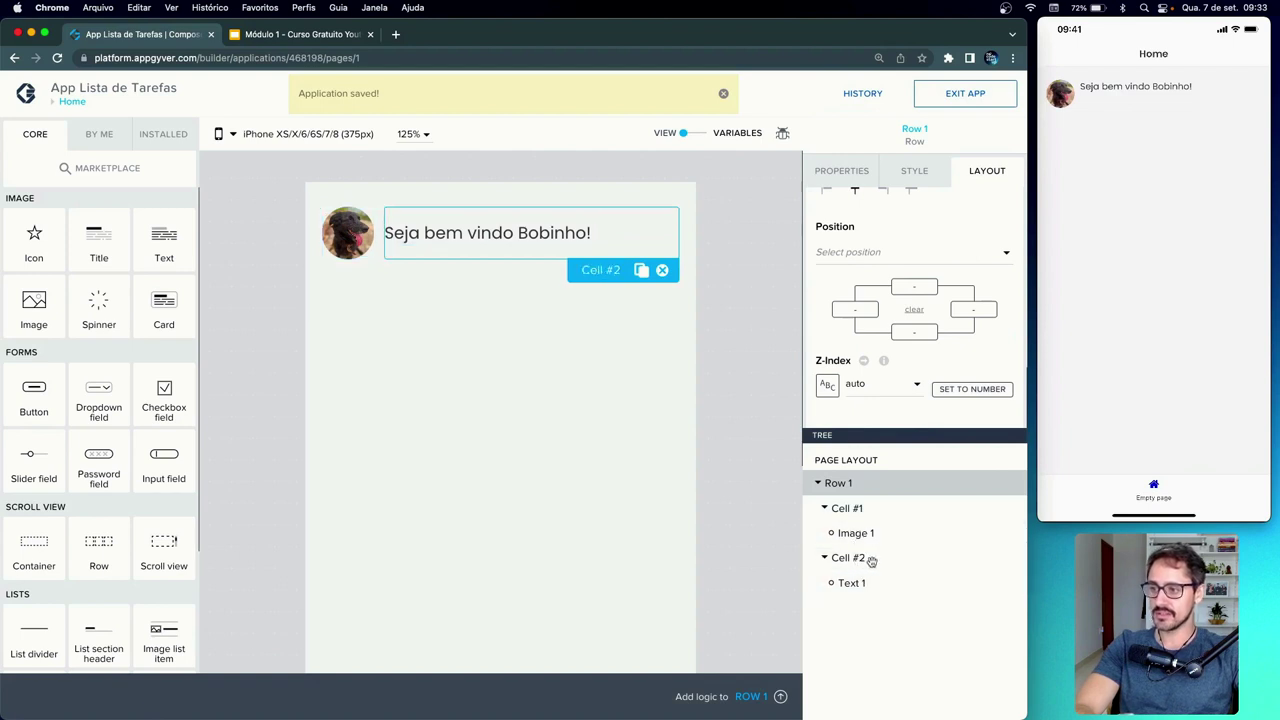
- Justify the components of the welcome text's cell vertically to the middle and save the app
click(872, 562)
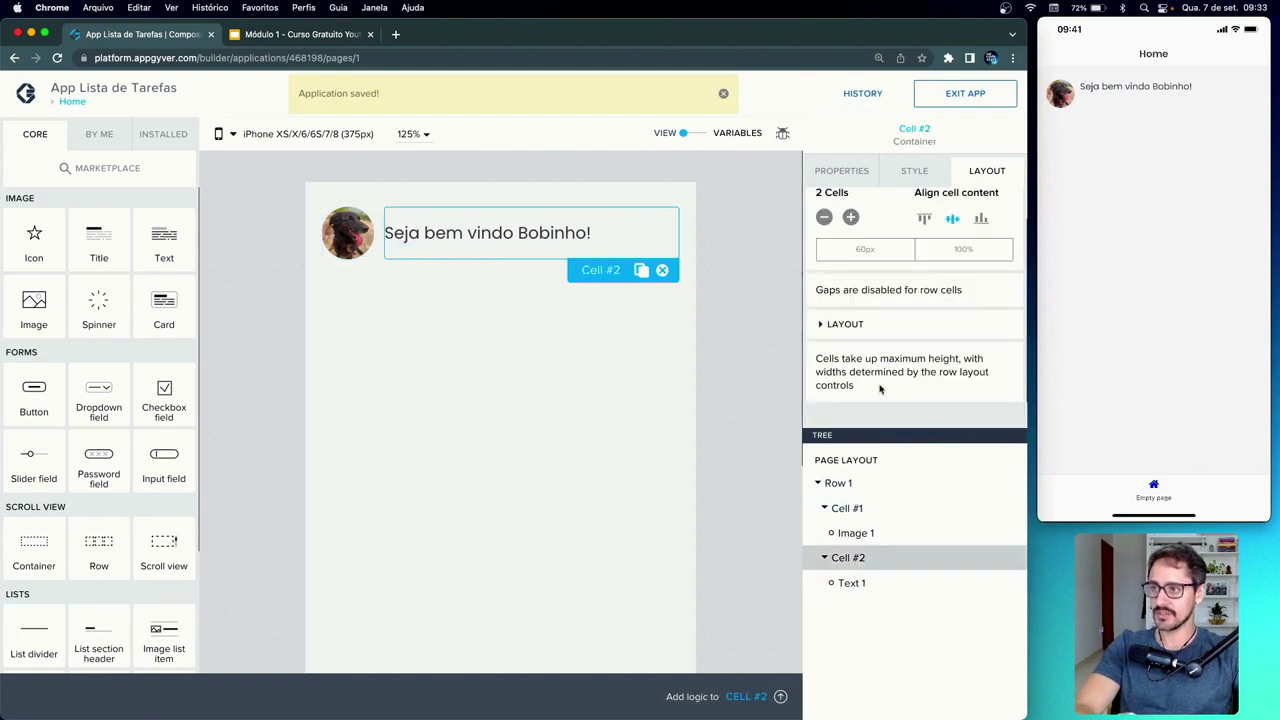
click(845, 325)
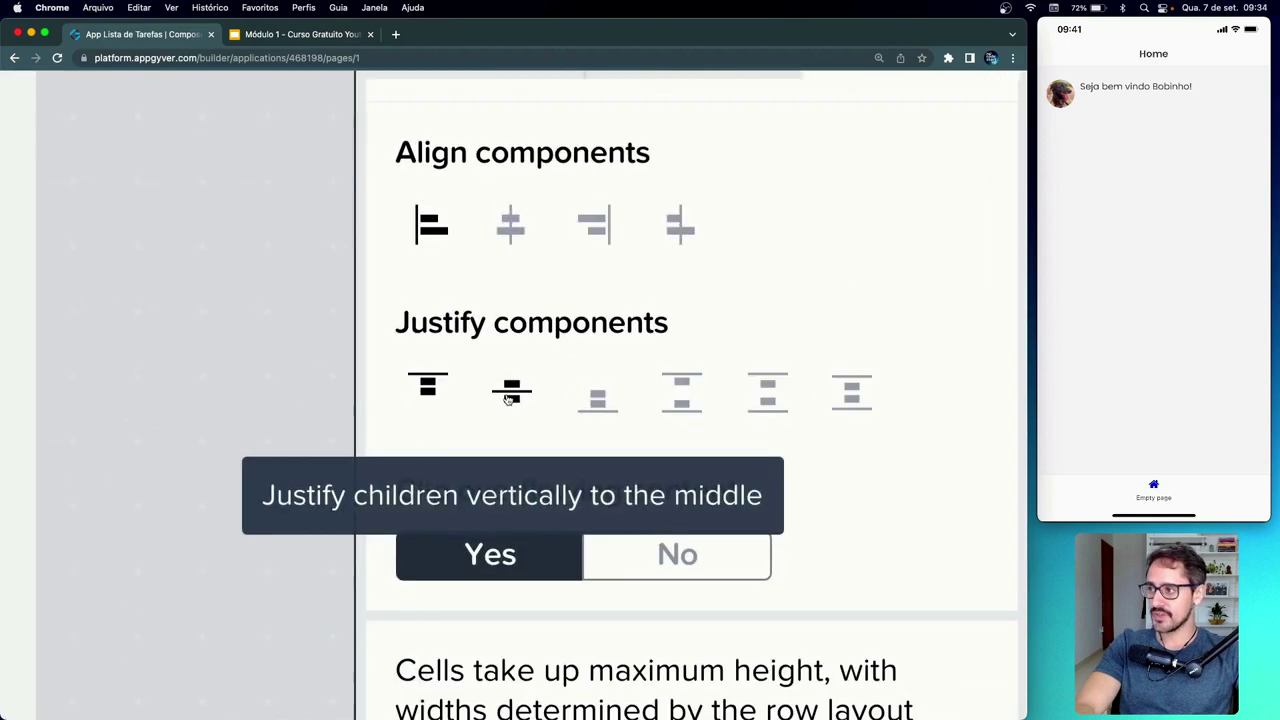
click(510, 397)
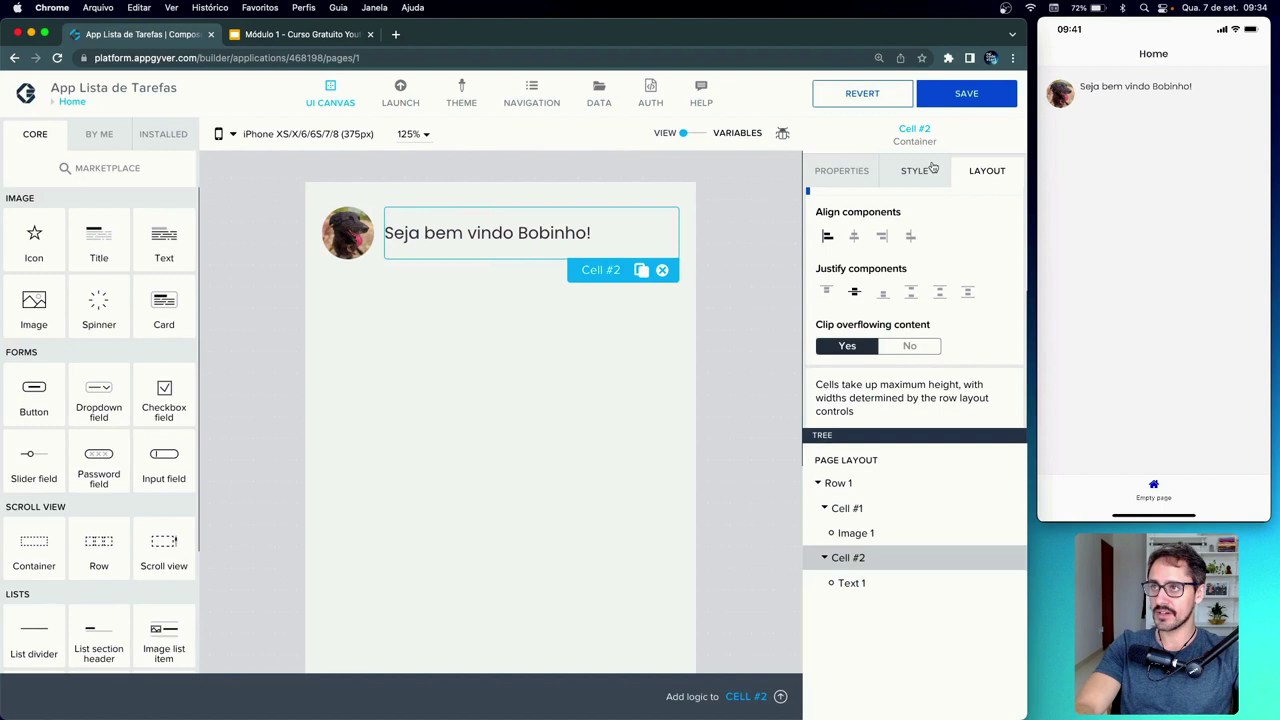
click(952, 97)
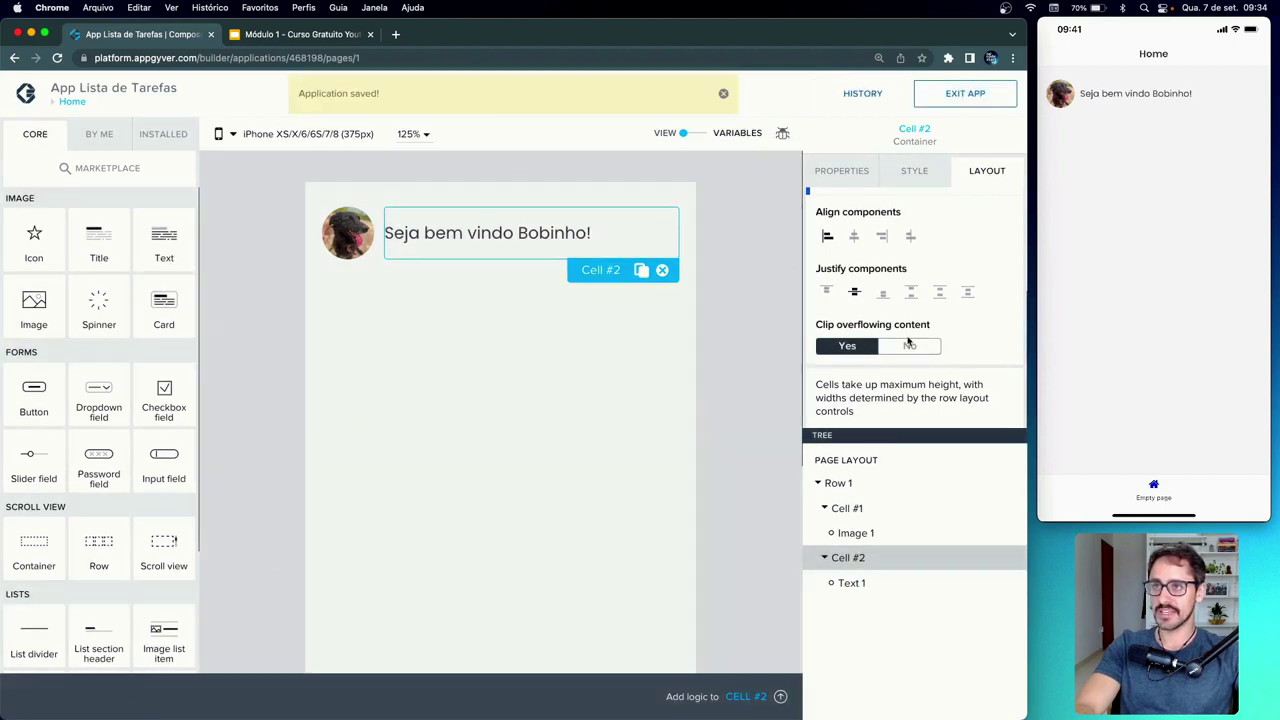
click(724, 94)
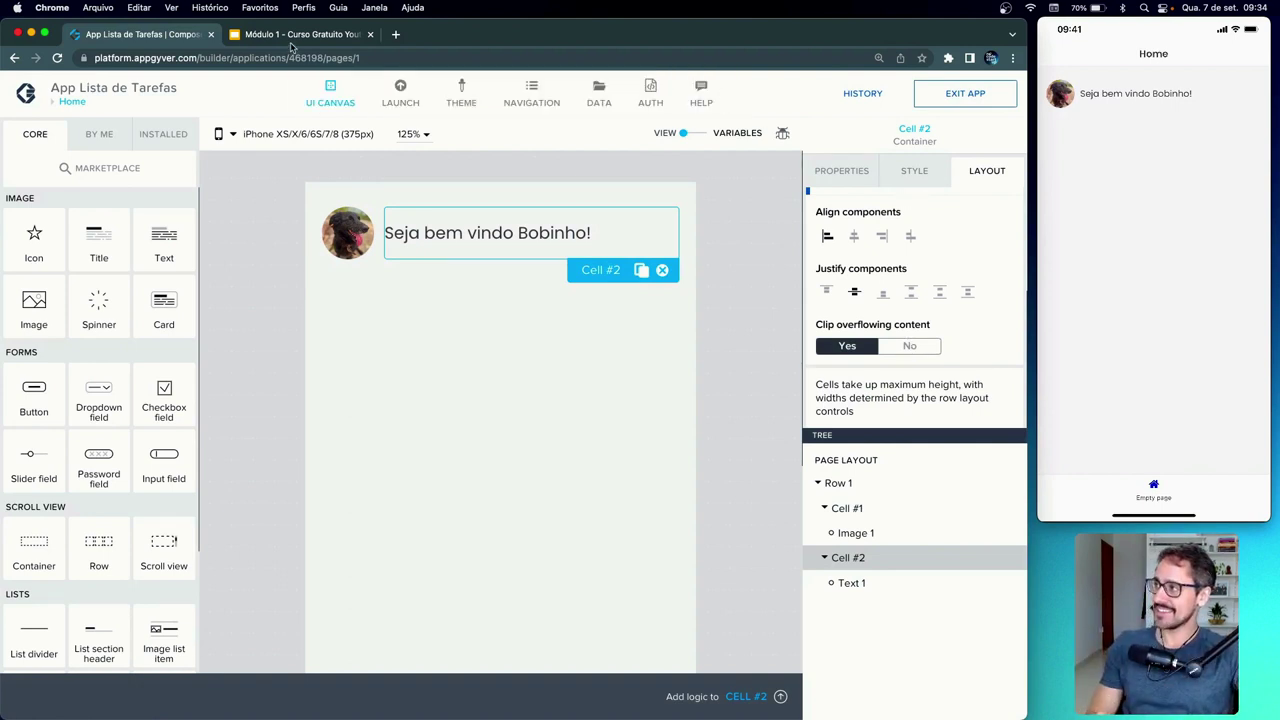
- Consult the wireframes in the Google Slides presentation and add a title below the header row with the content "Tarefa"
click(291, 37)
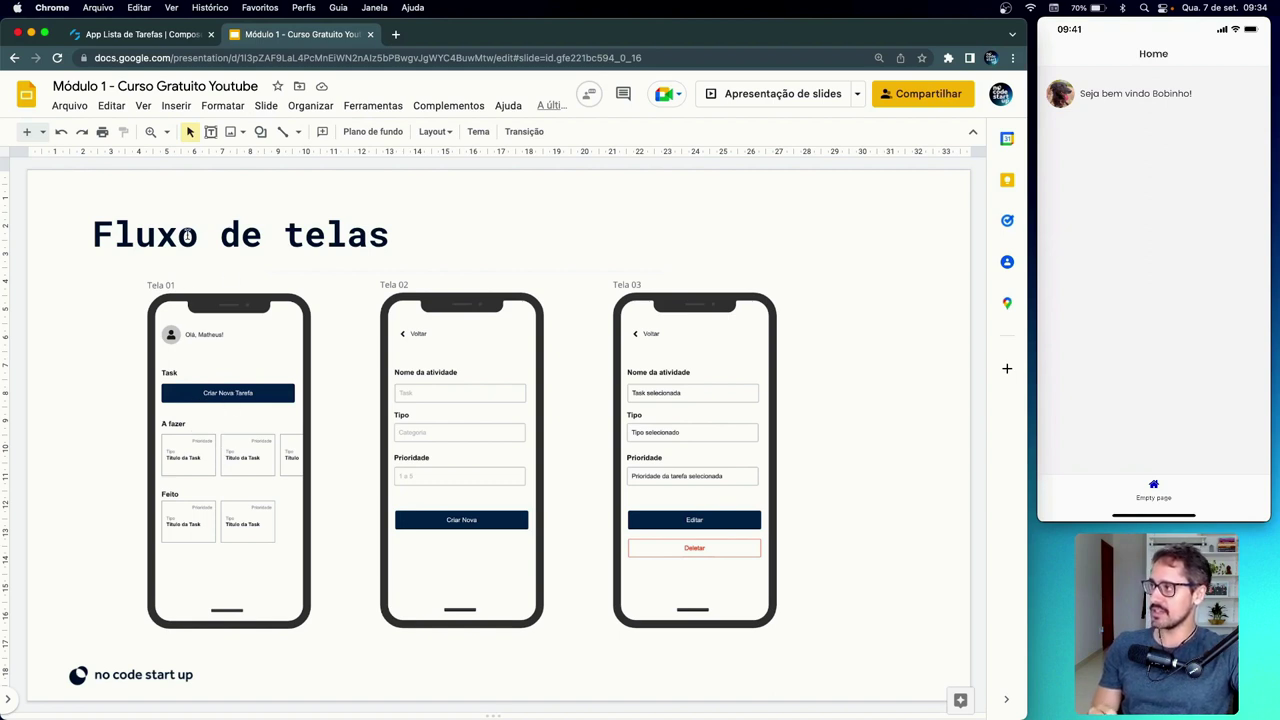
click(150, 35)
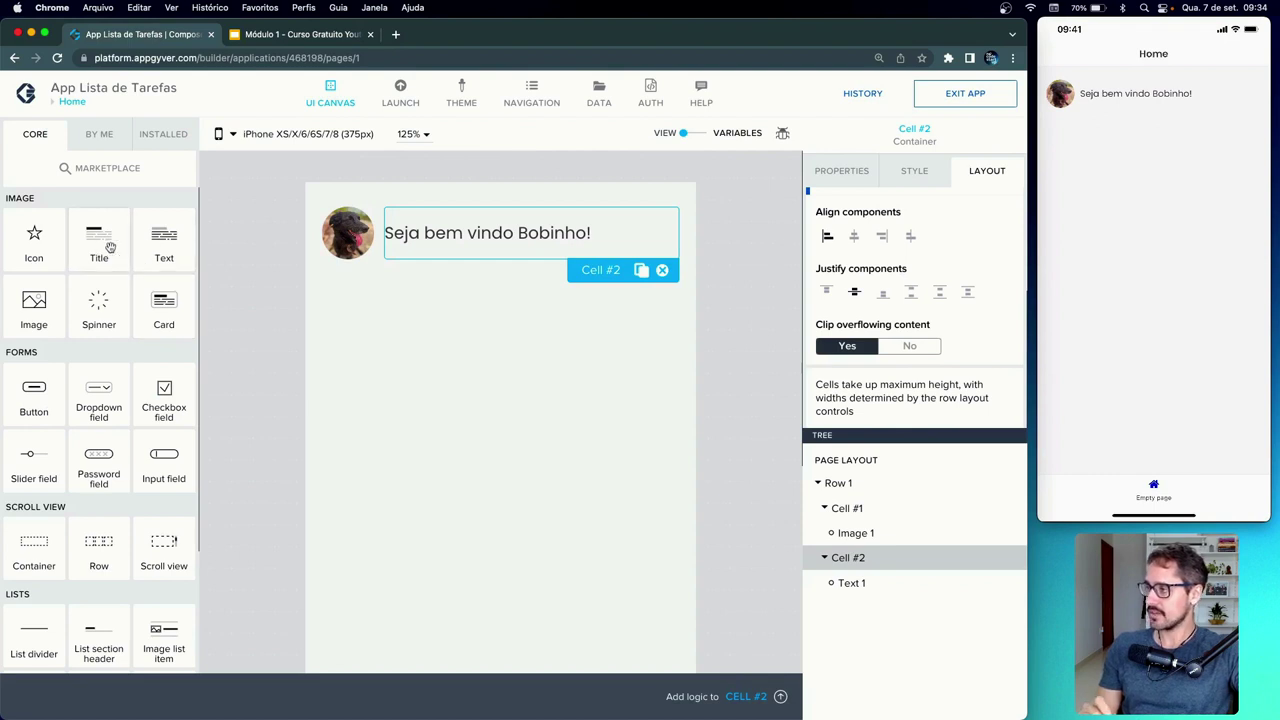
drag(106, 246, 366, 309)
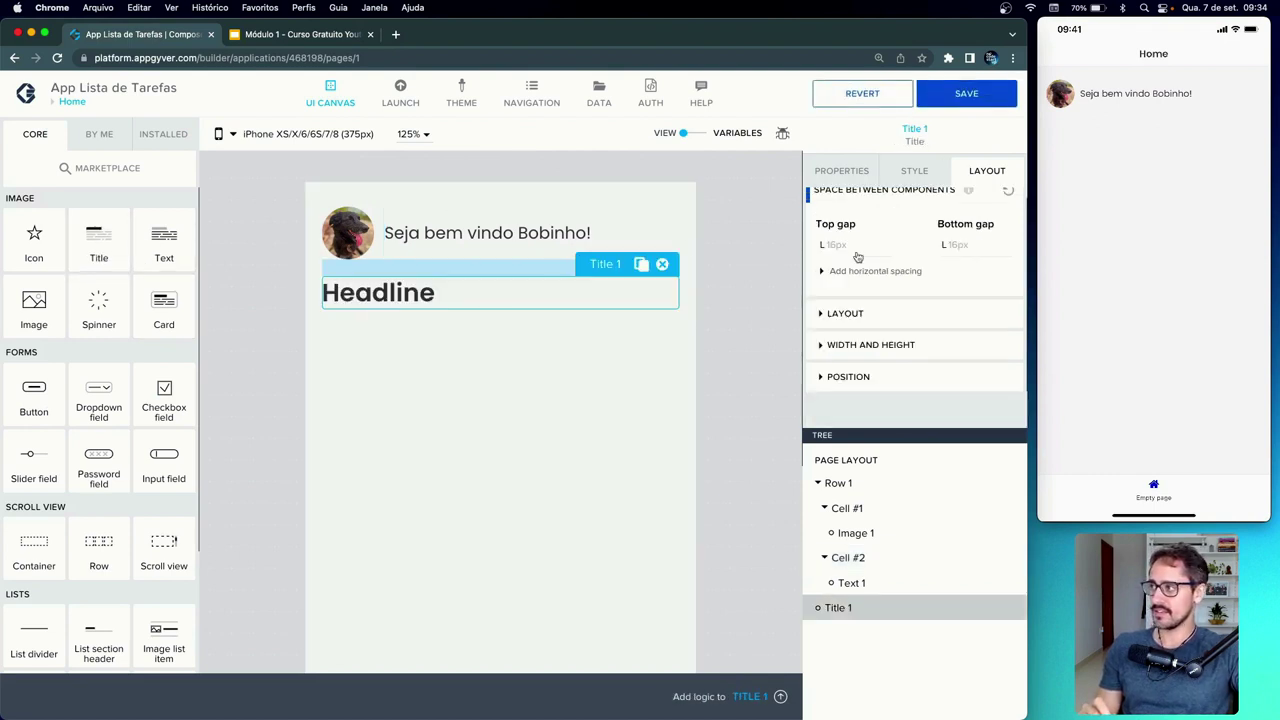
scroll(857, 257, up, 1)
click(840, 171)
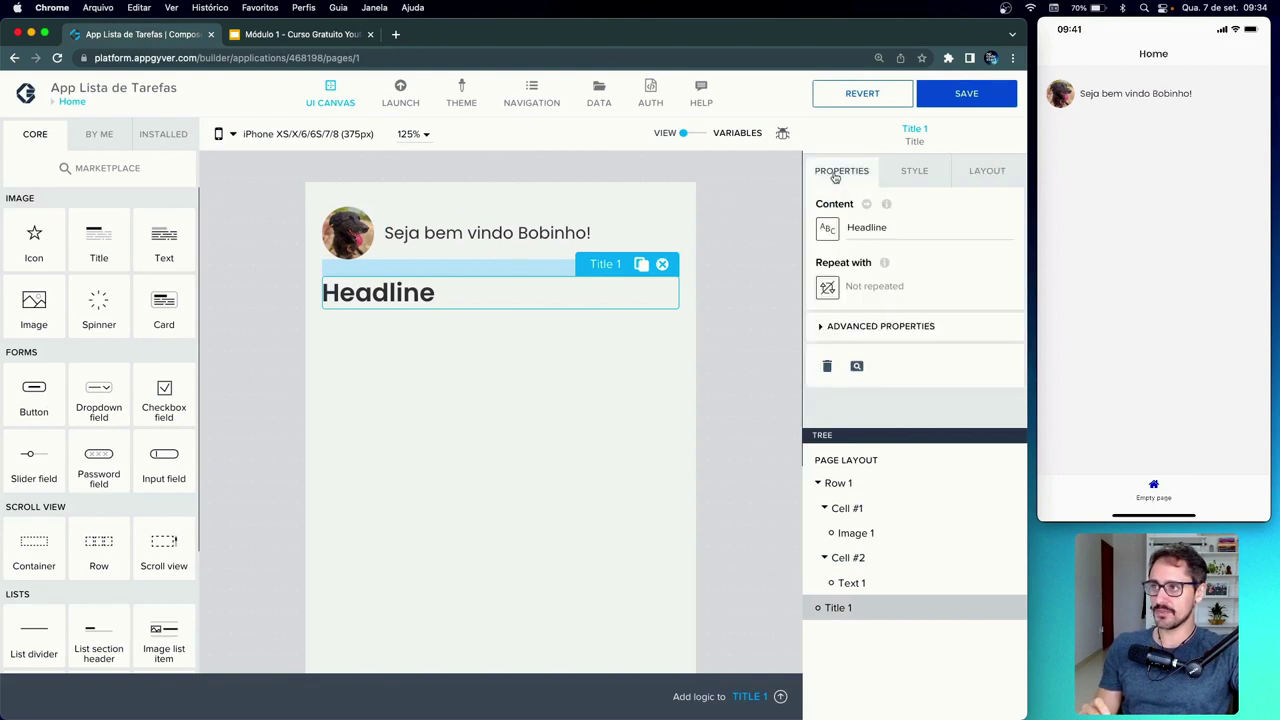
double_click(868, 229)
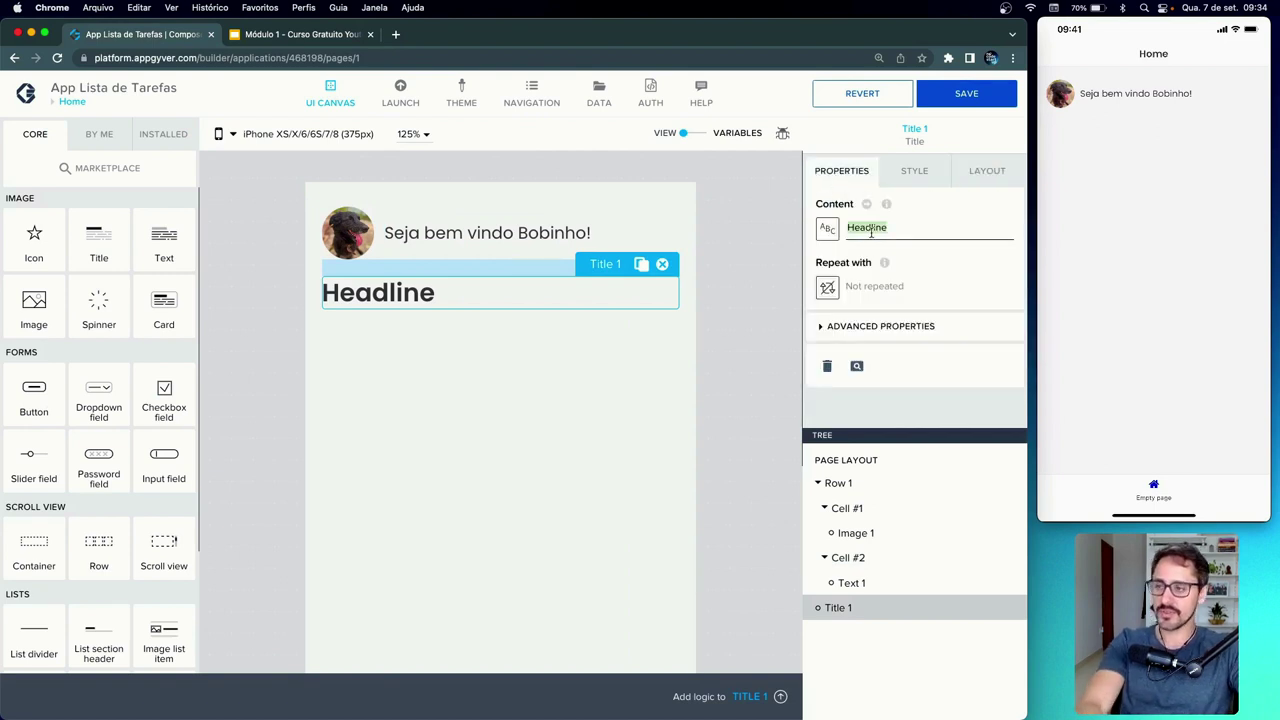
text(Tarefas)
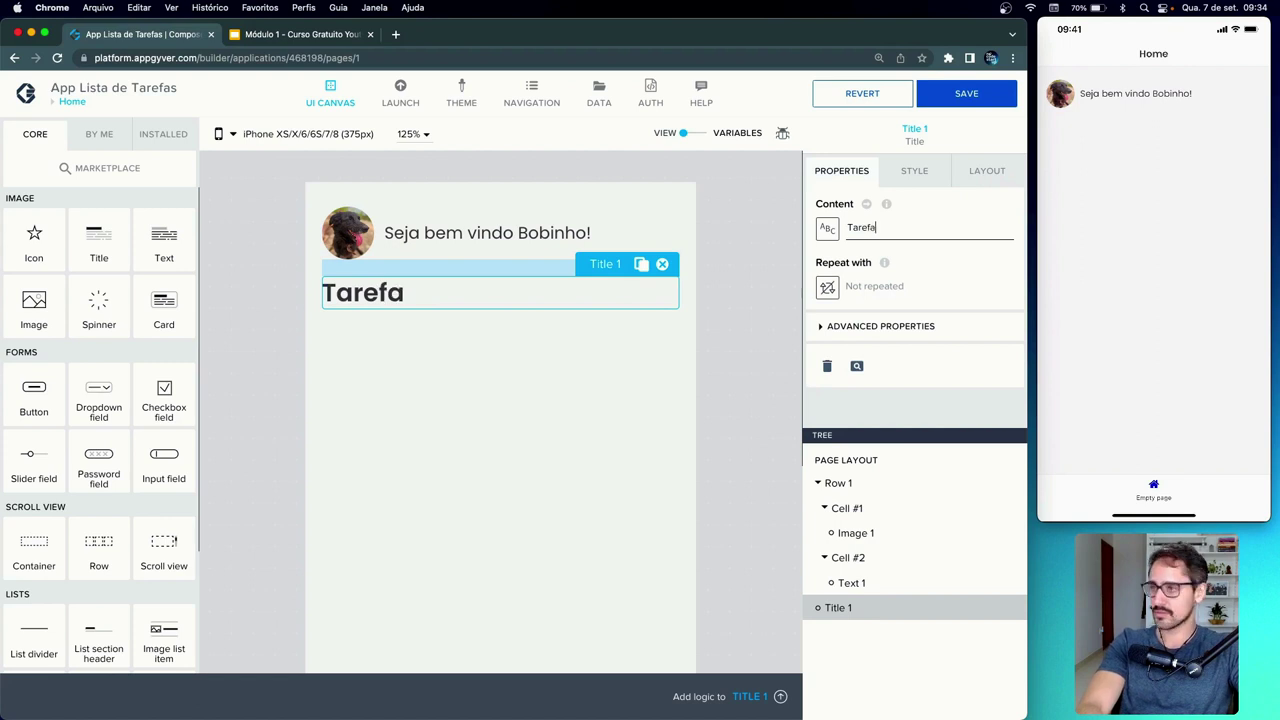
click(303, 36)
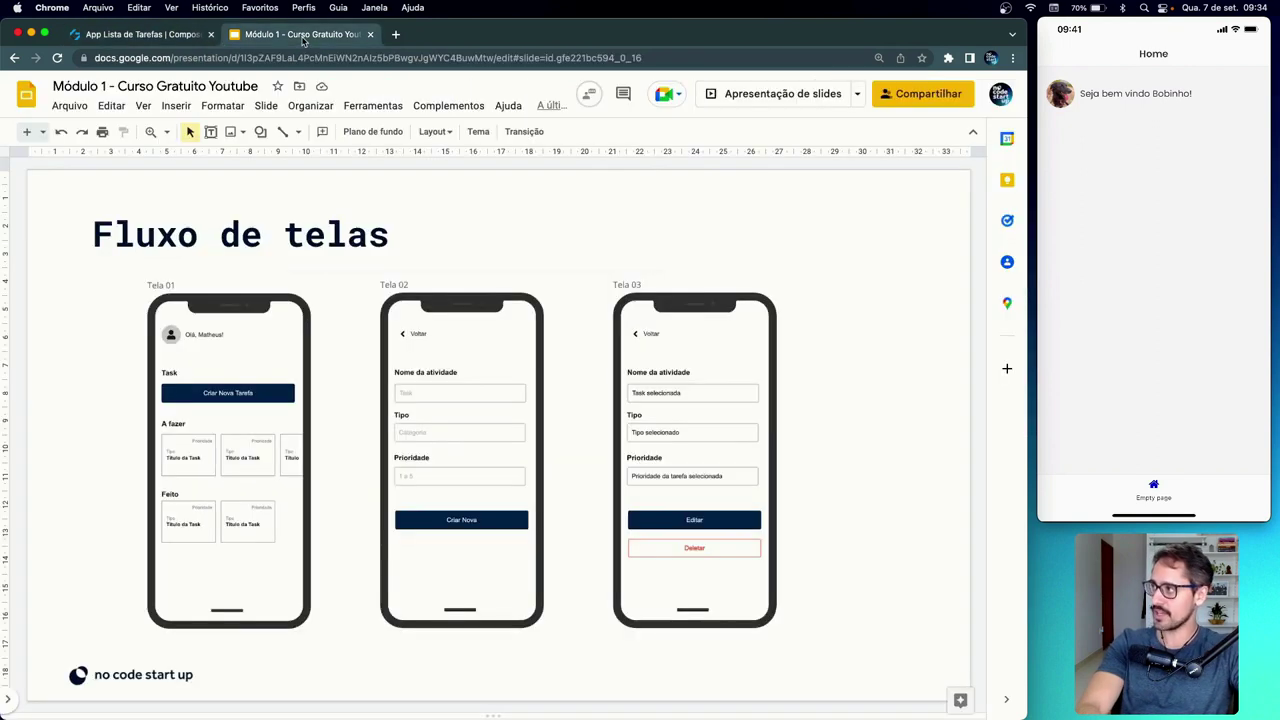
click(157, 36)
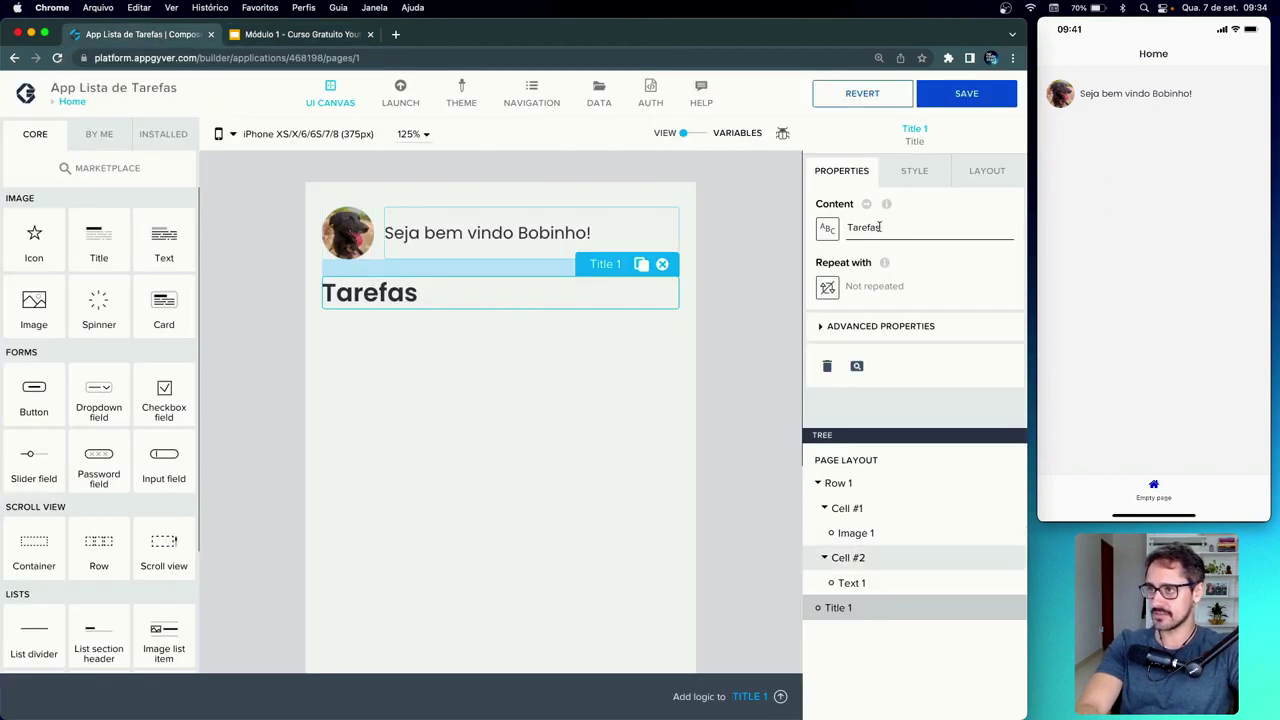
key(BackSpace)
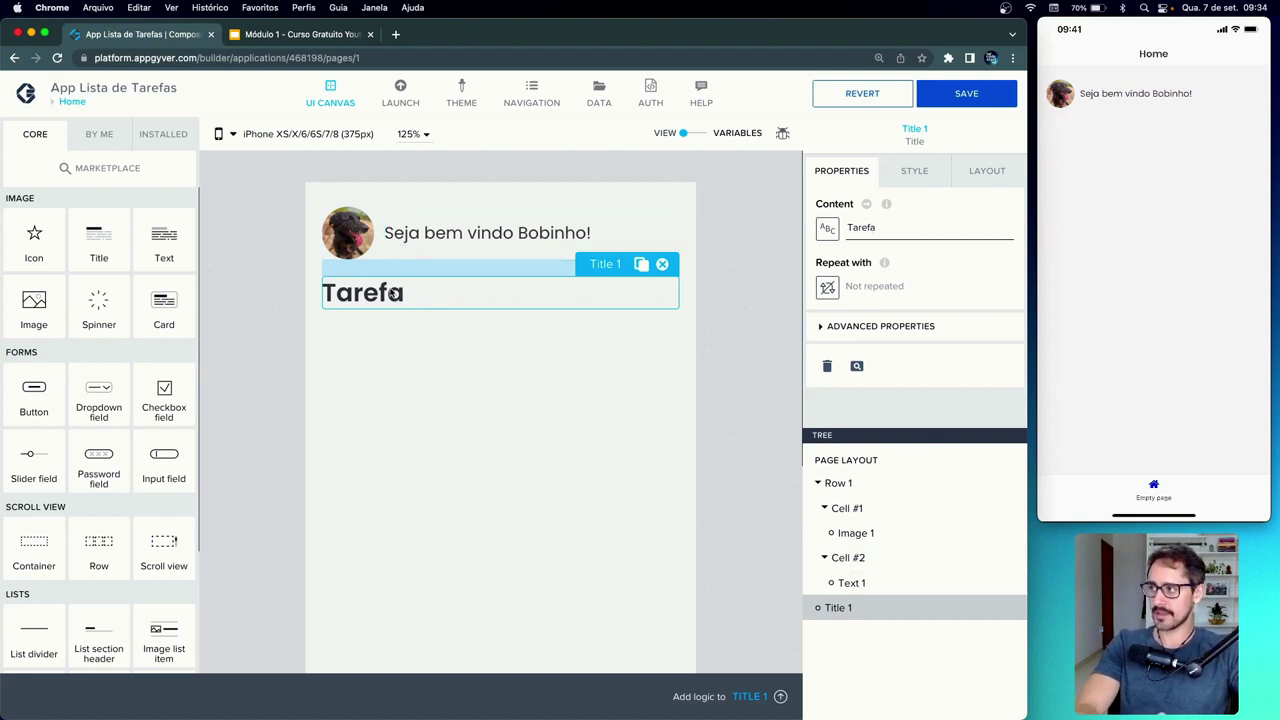
click(990, 171)
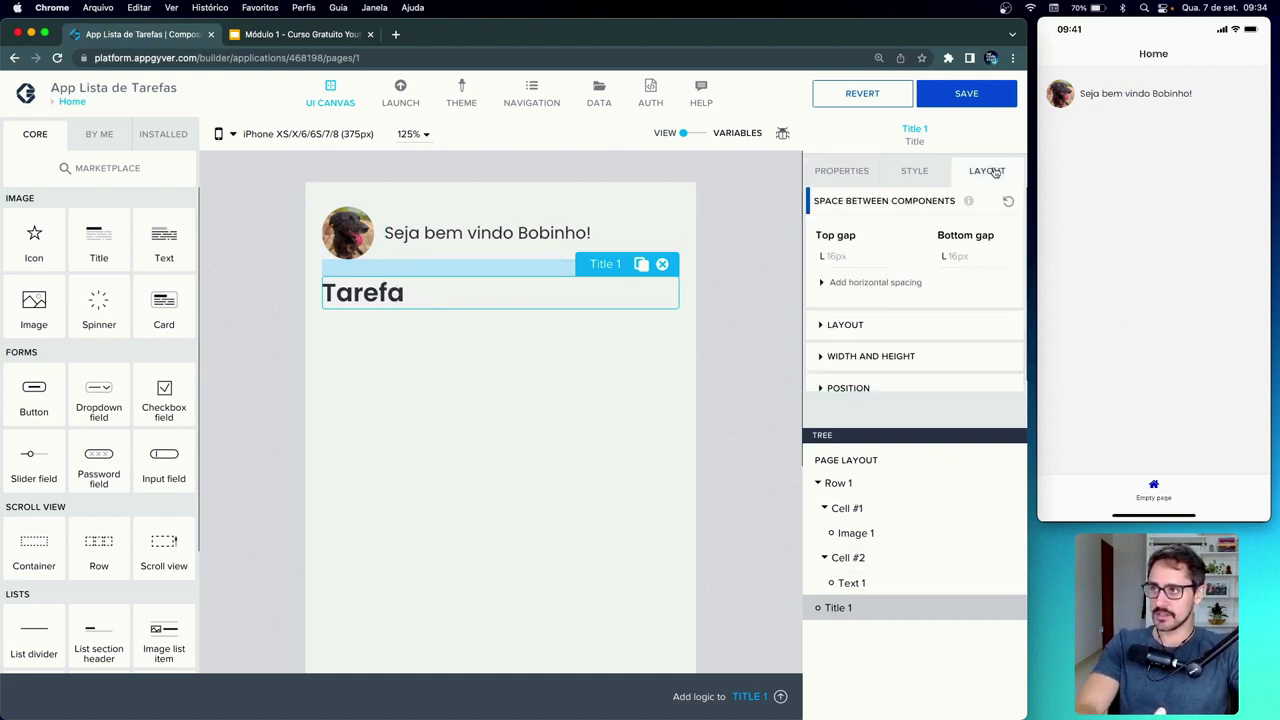
click(836, 257)
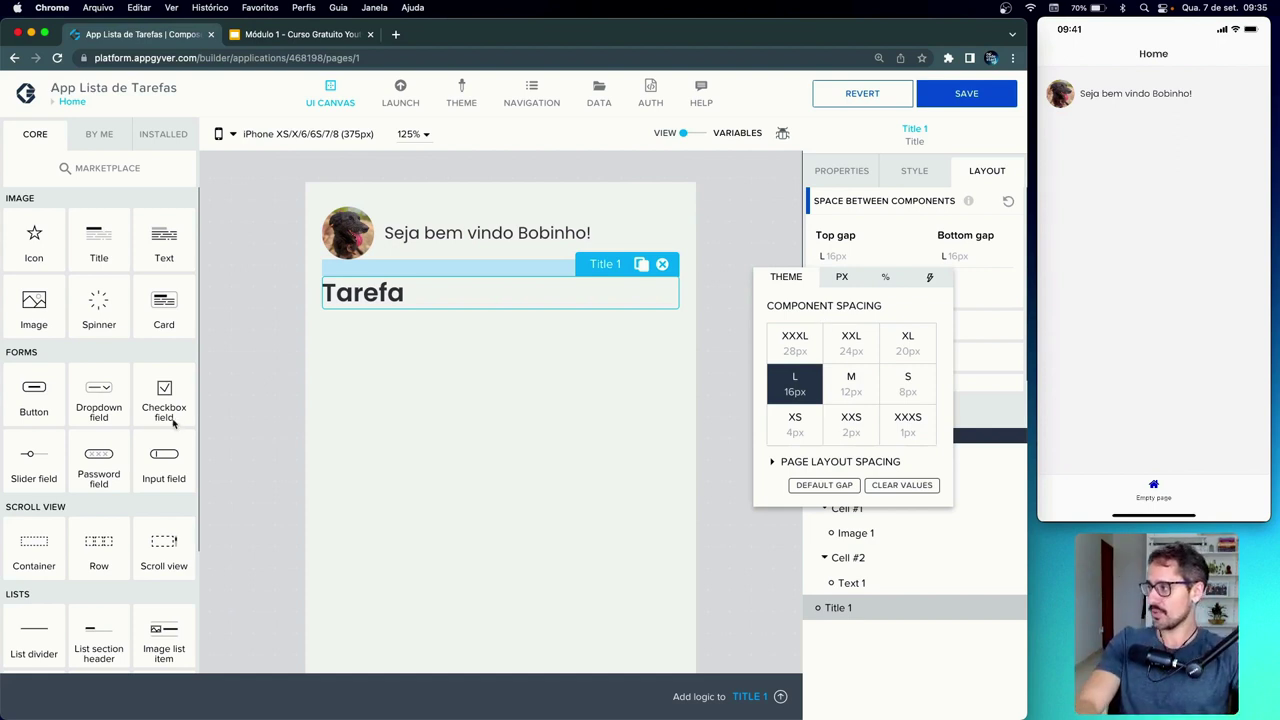
click(220, 483)
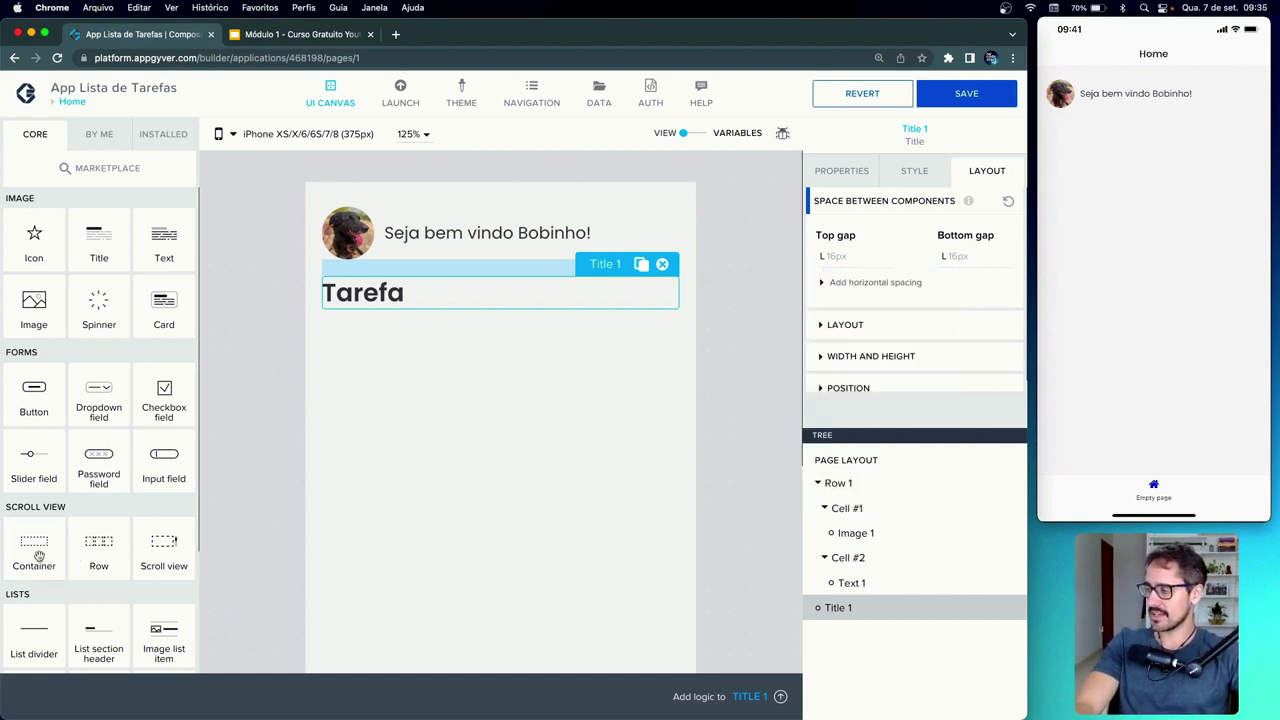
- Insert an empty container between the header row and the "Tarefa" title as a spacer, and save the app
drag(38, 556, 451, 272)
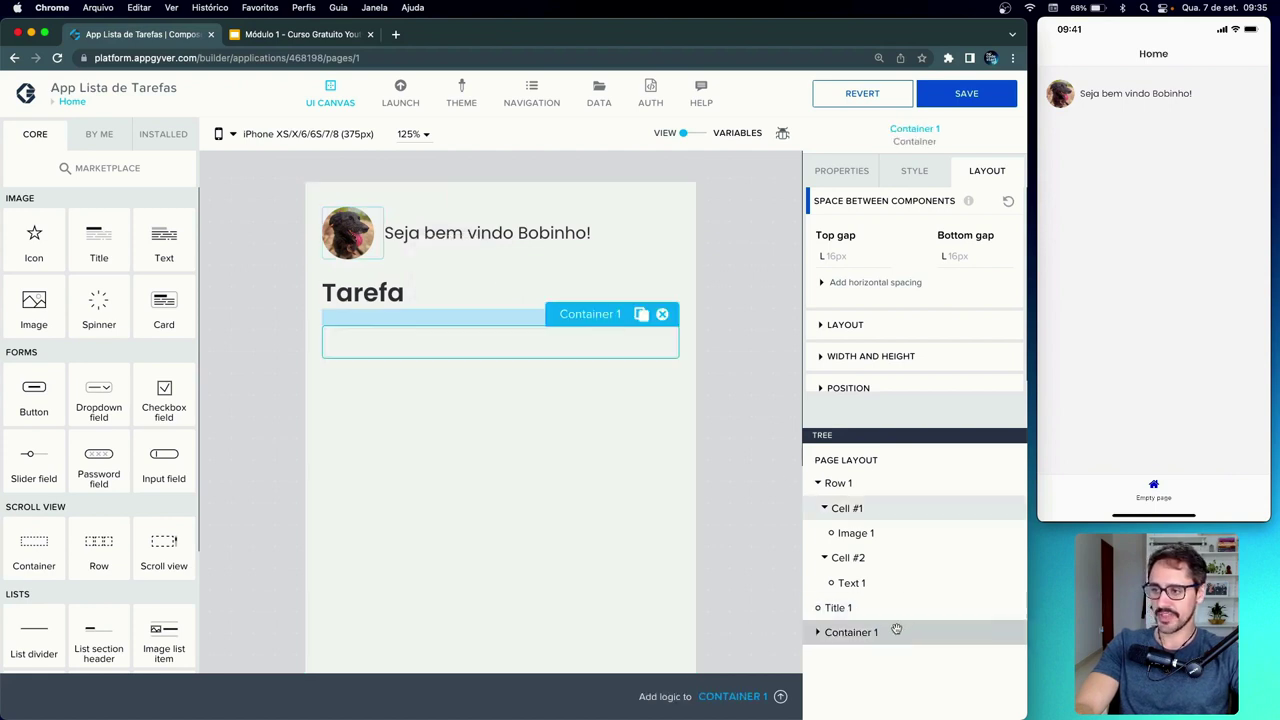
drag(897, 630, 864, 598)
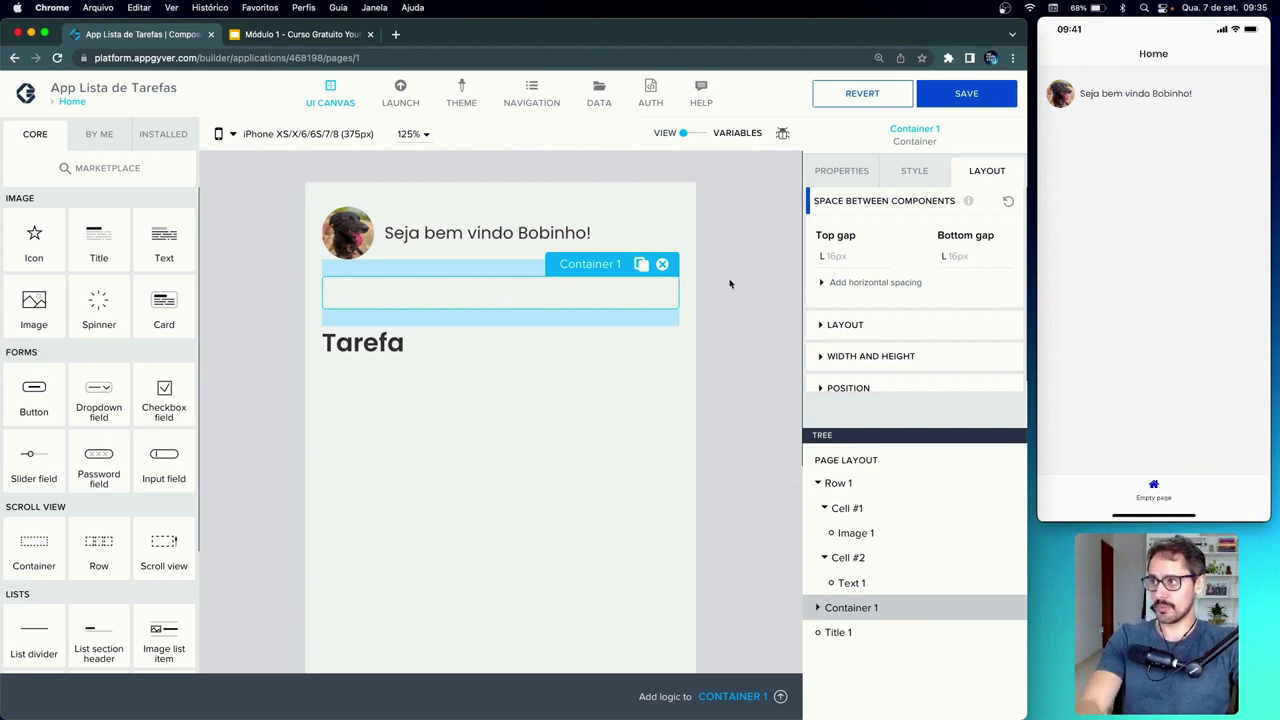
click(724, 246)
click(957, 94)
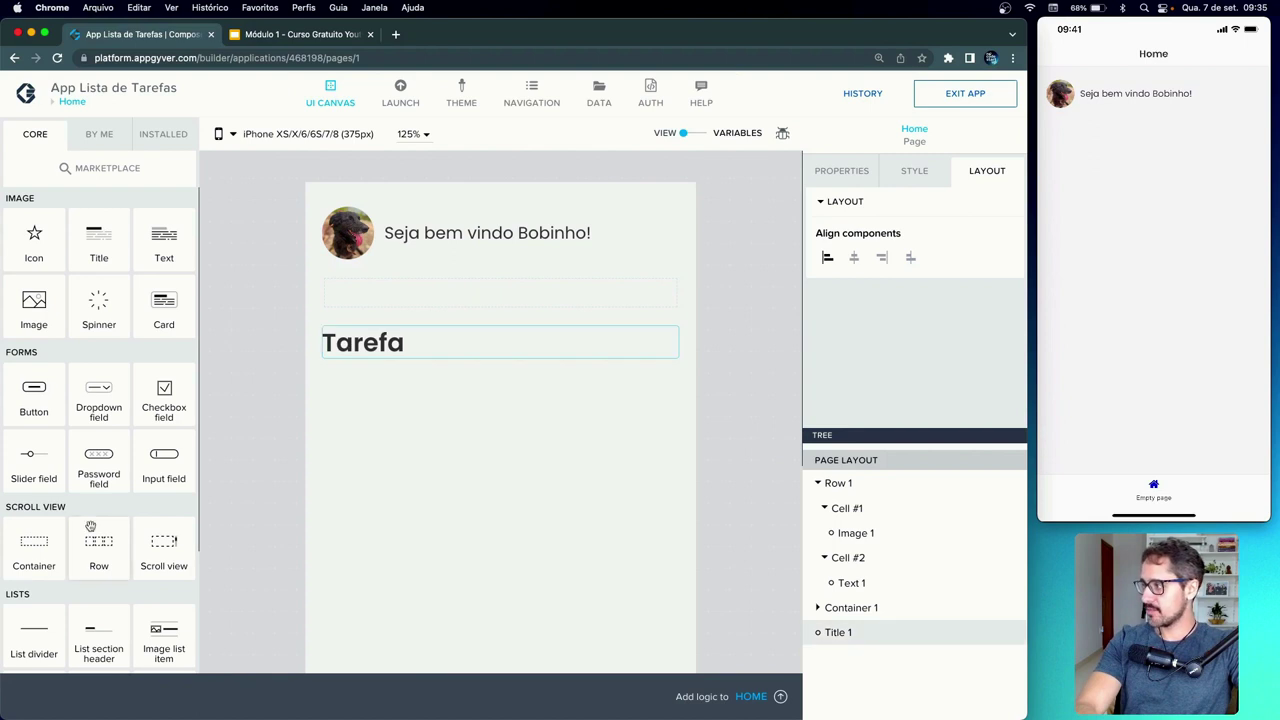
- Add a button below the "Tarefa" title and label it "Nova tarefa"
drag(33, 400, 364, 379)
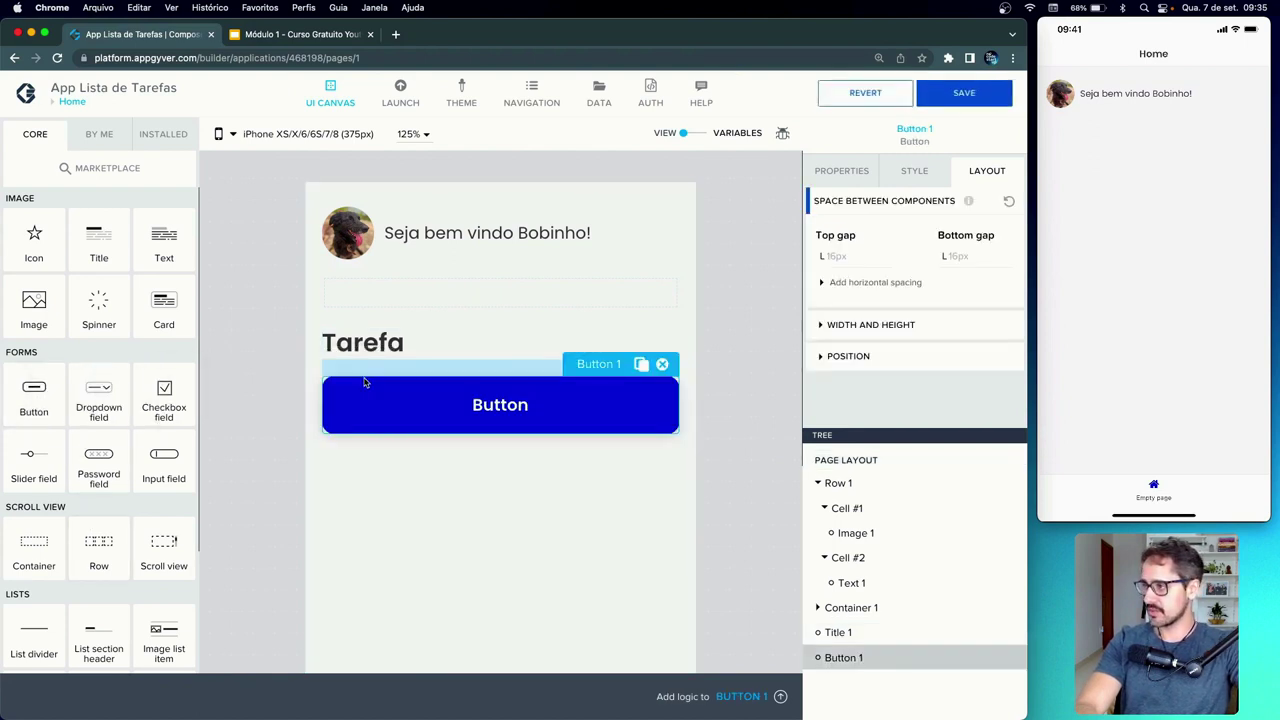
click(838, 172)
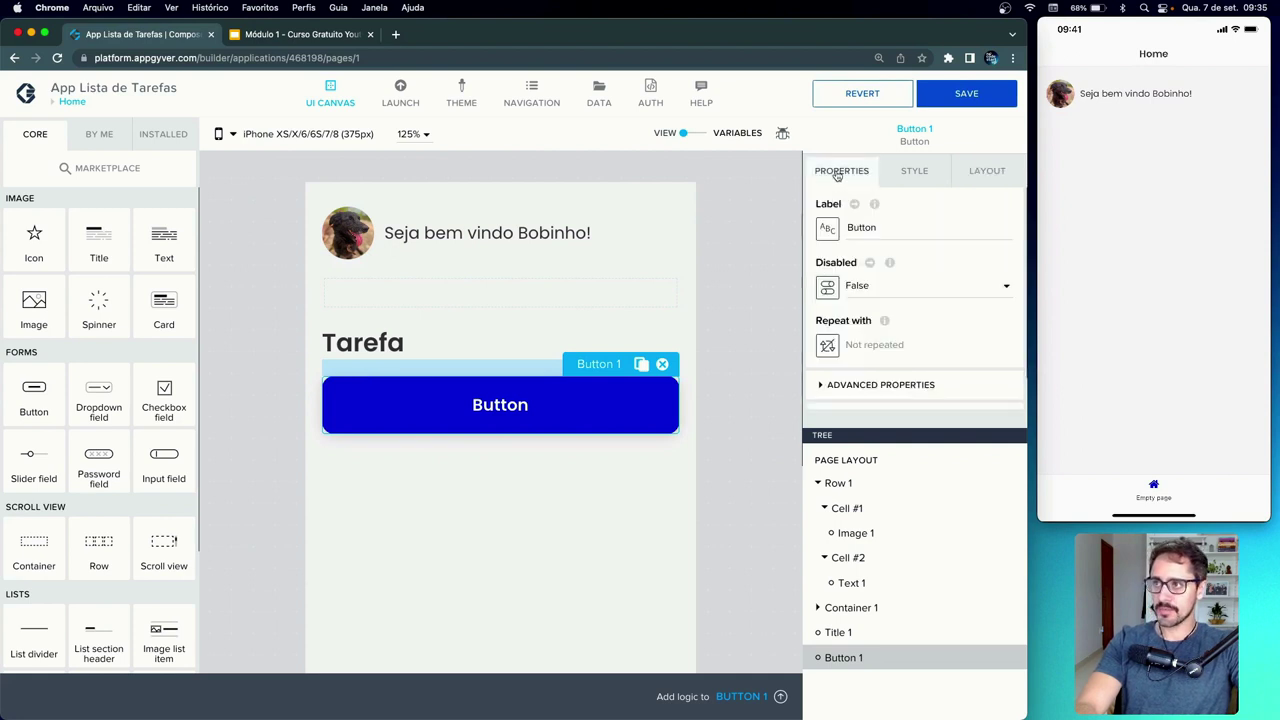
double_click(860, 227)
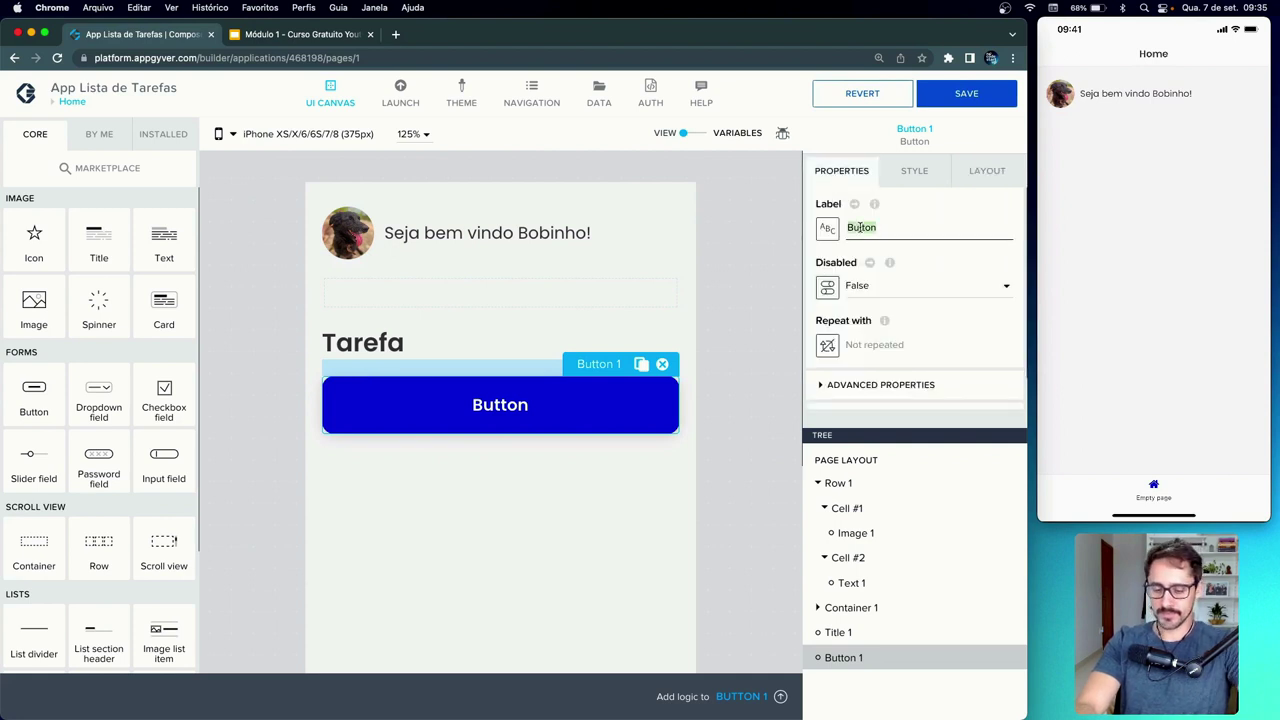
text(Nova tar)
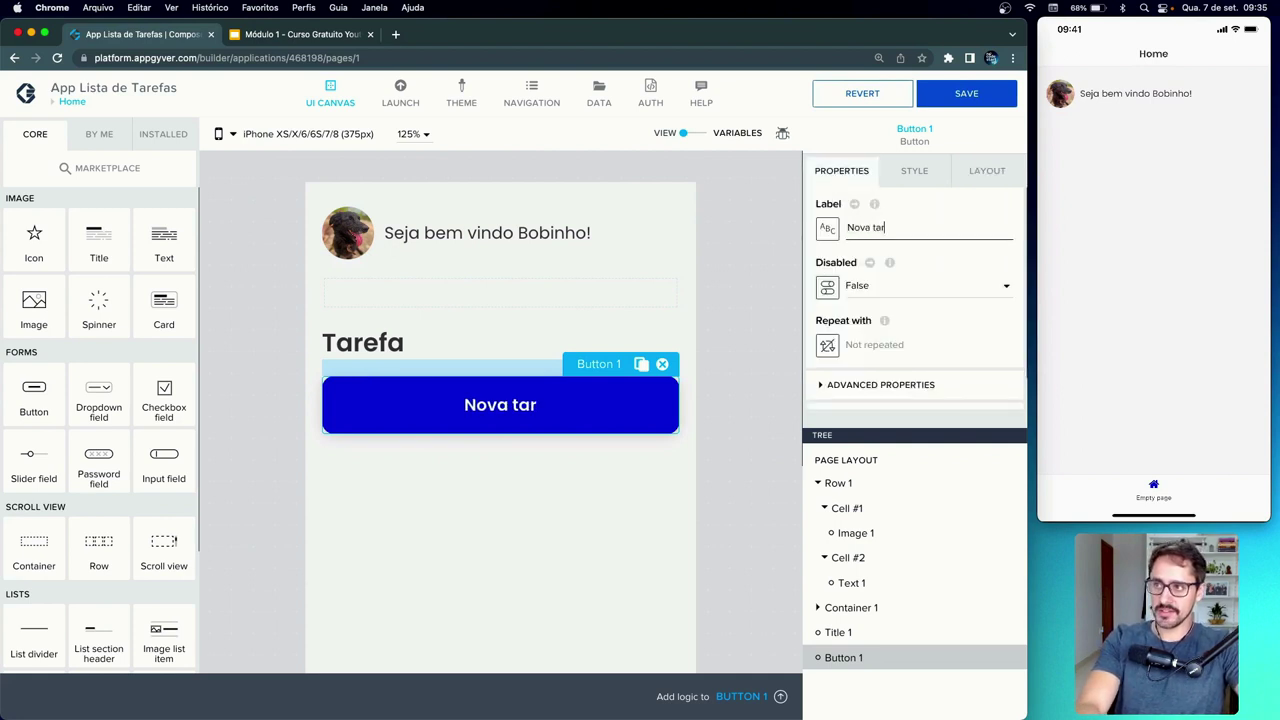
text(efa)
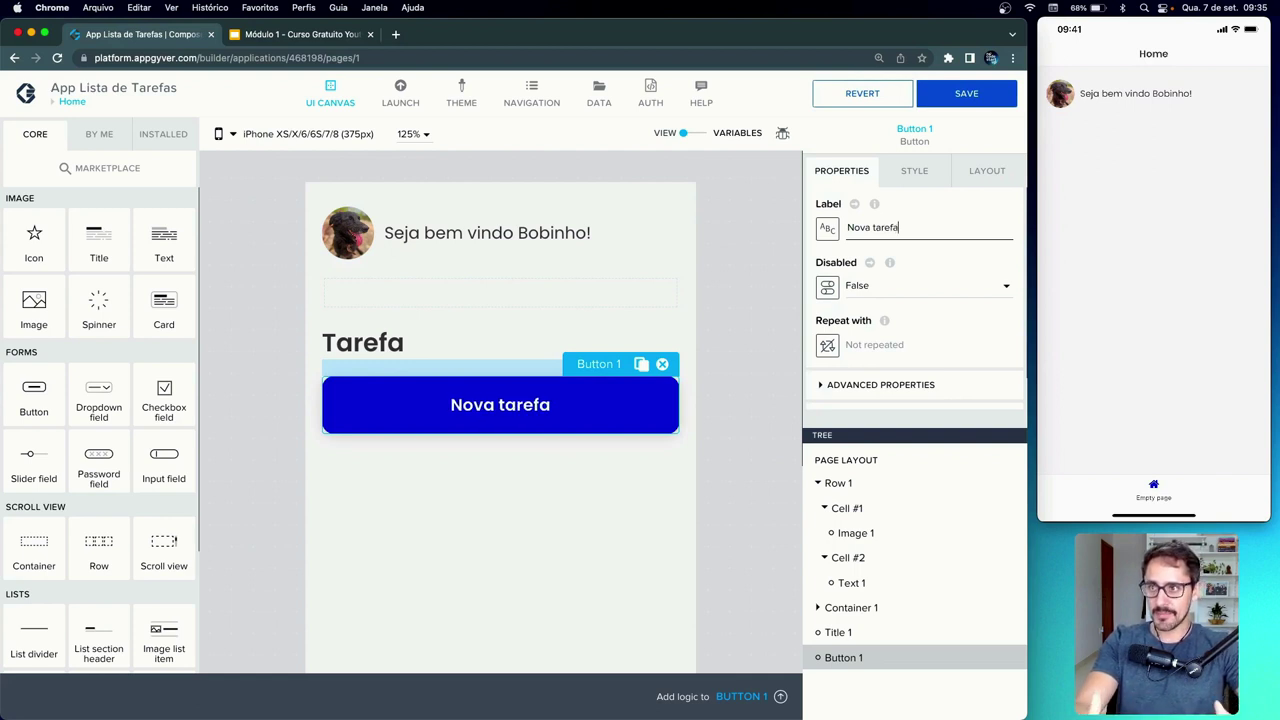
click(743, 346)
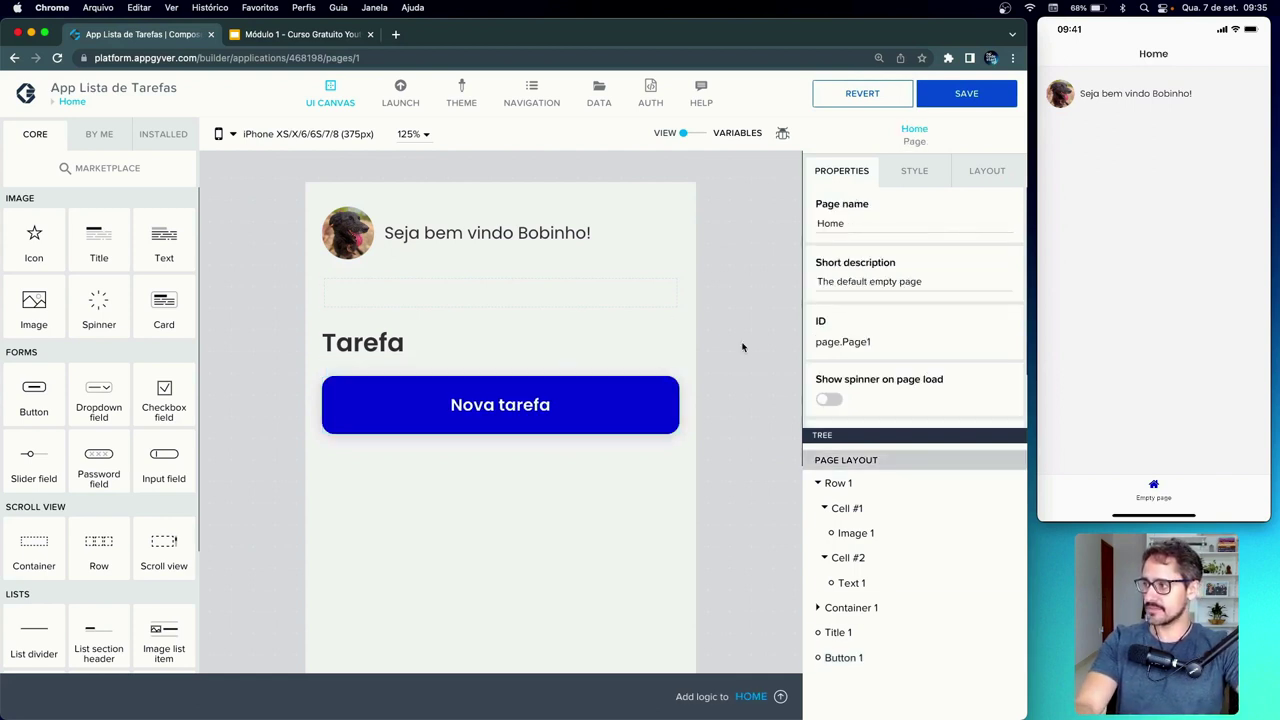
- Add a second title below the "Nova tarefa" button with the content "Afazeres"
scroll(743, 347, down, 1)
scroll(743, 347, down, 1)
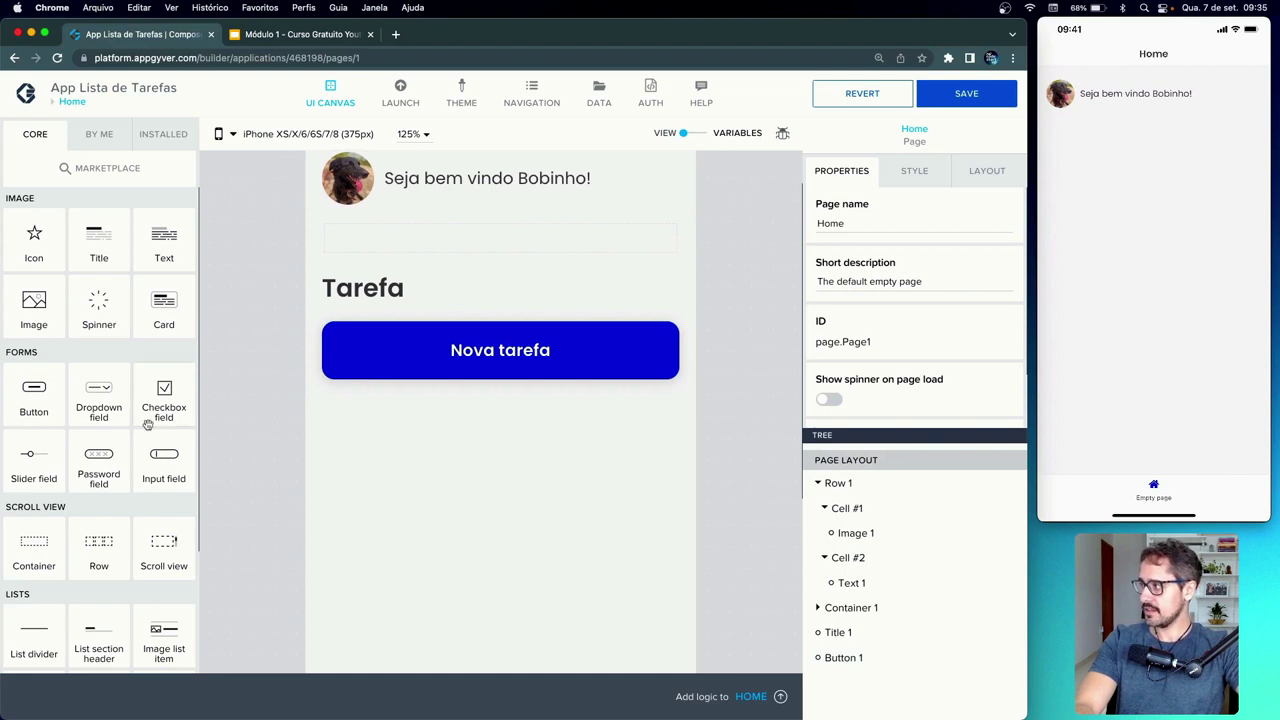
drag(99, 245, 363, 440)
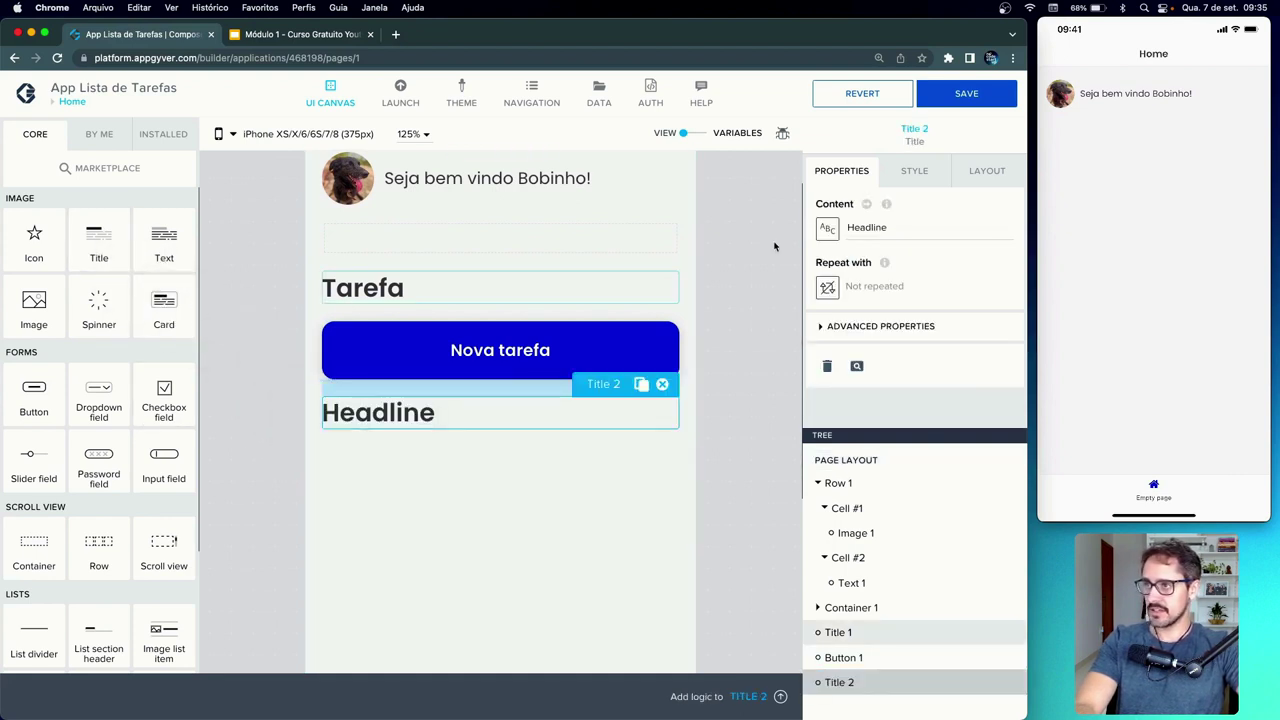
double_click(877, 226)
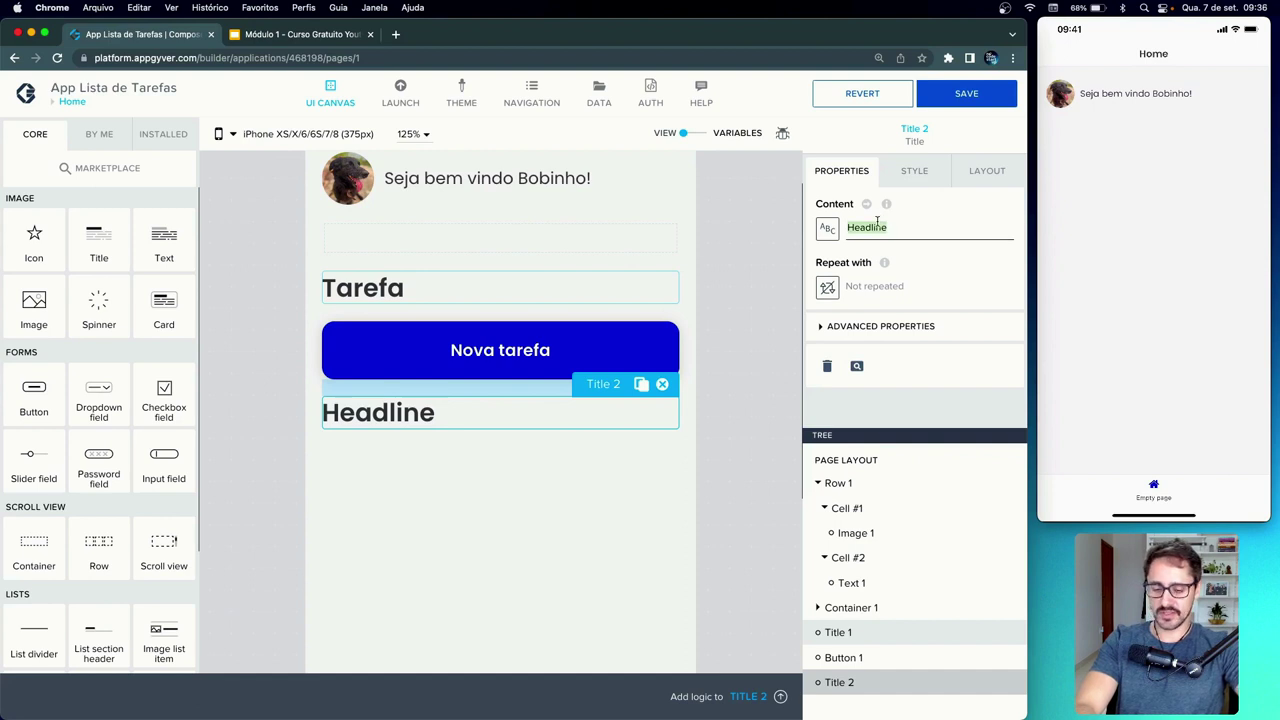
text(Afaze)
text(res)
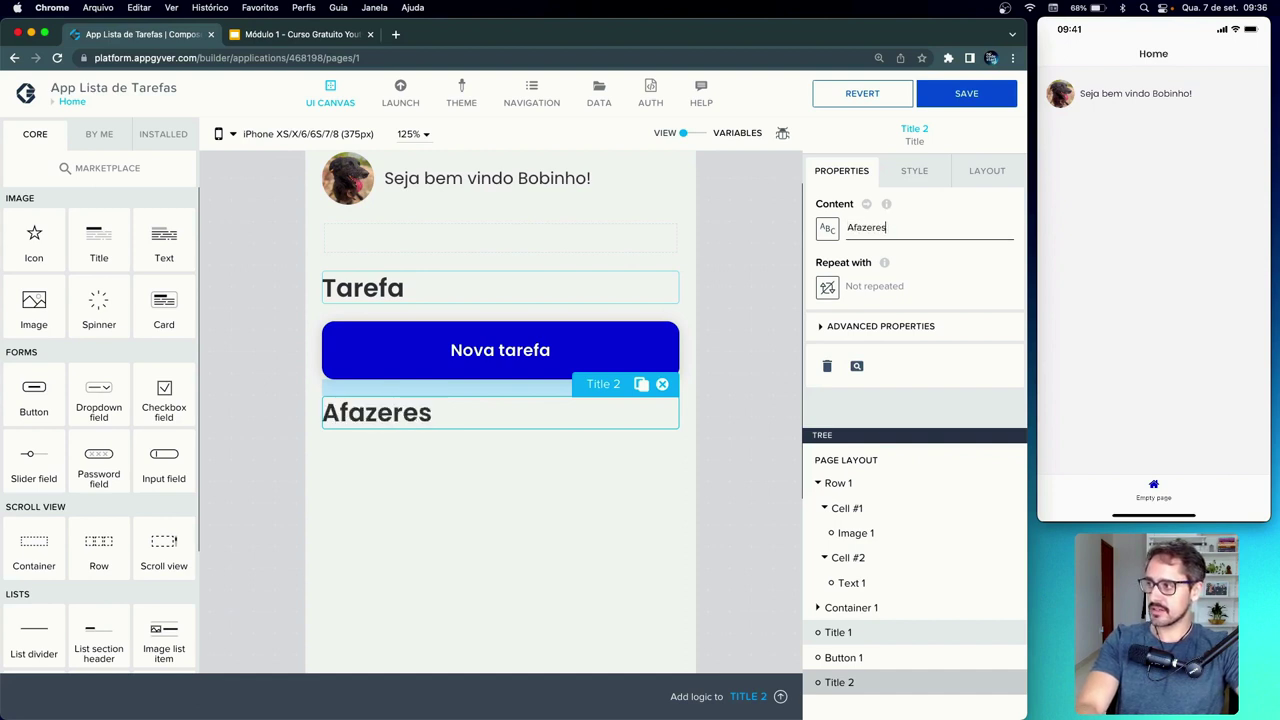
click(776, 287)
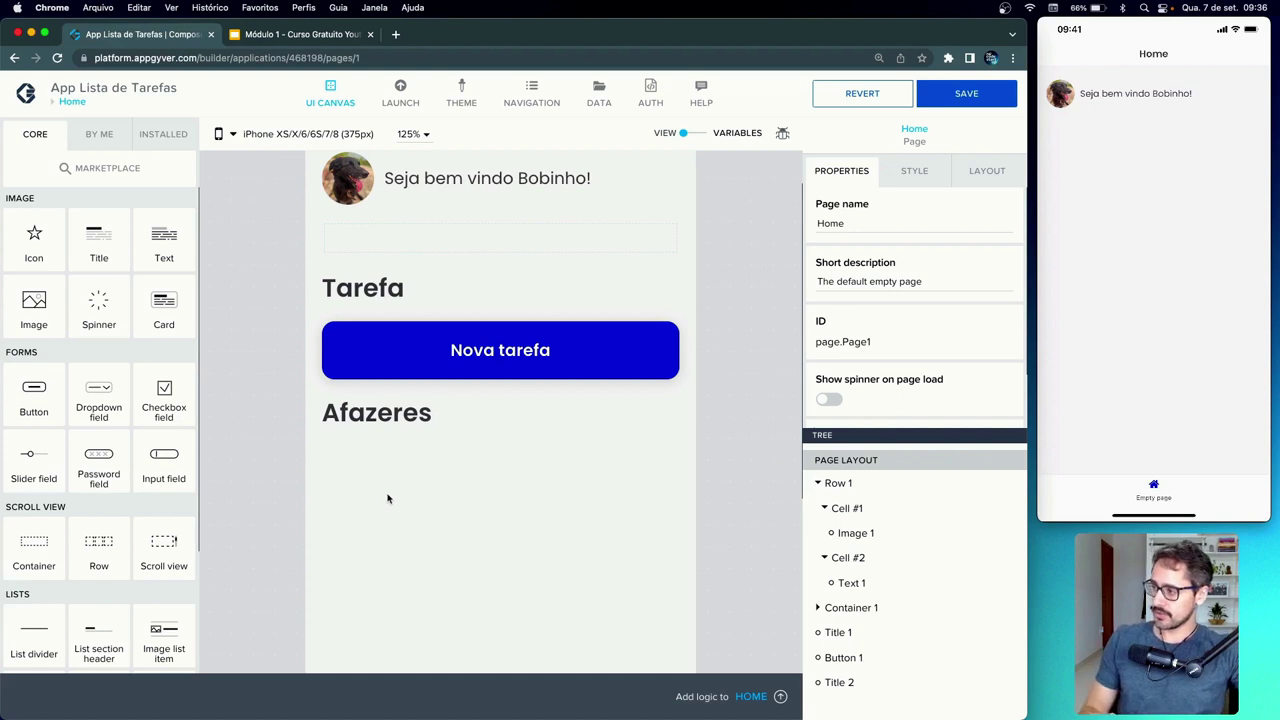
- Add a scroll view below the "Afazeres" title, consult the wireframes in Google Slides and place a container inside the scroll view
scroll(74, 518, down, 2)
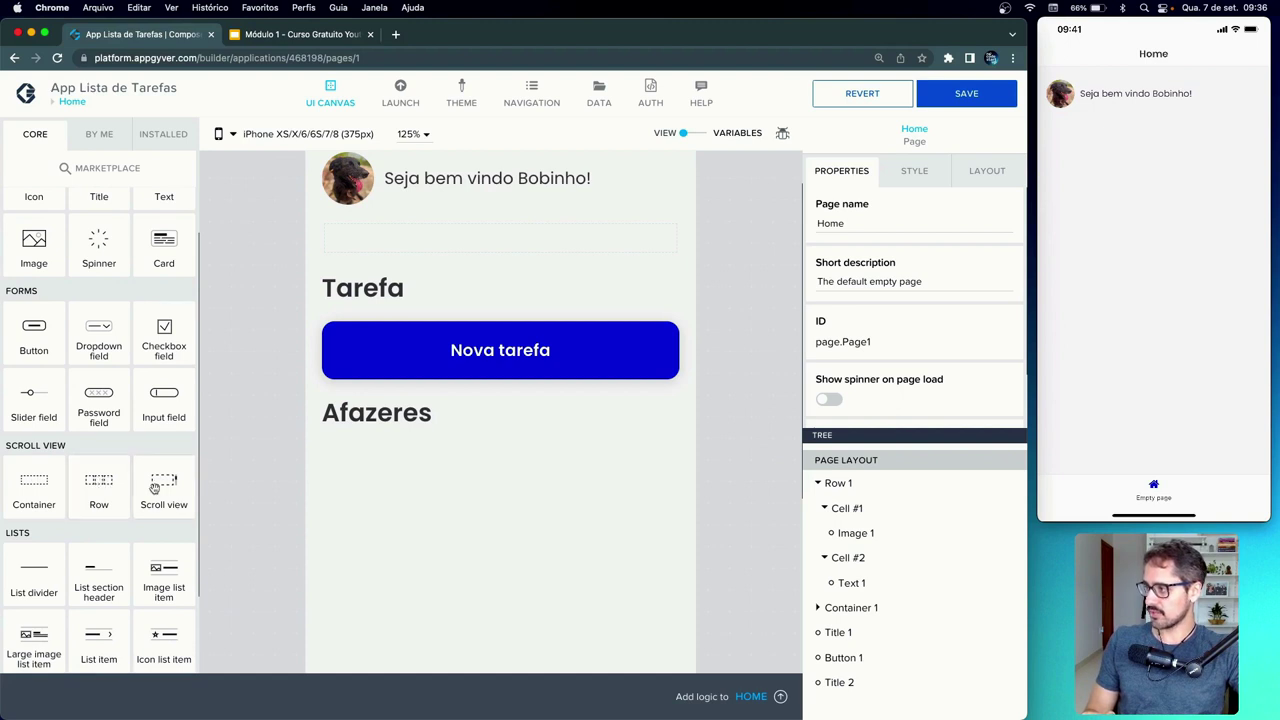
drag(155, 487, 423, 472)
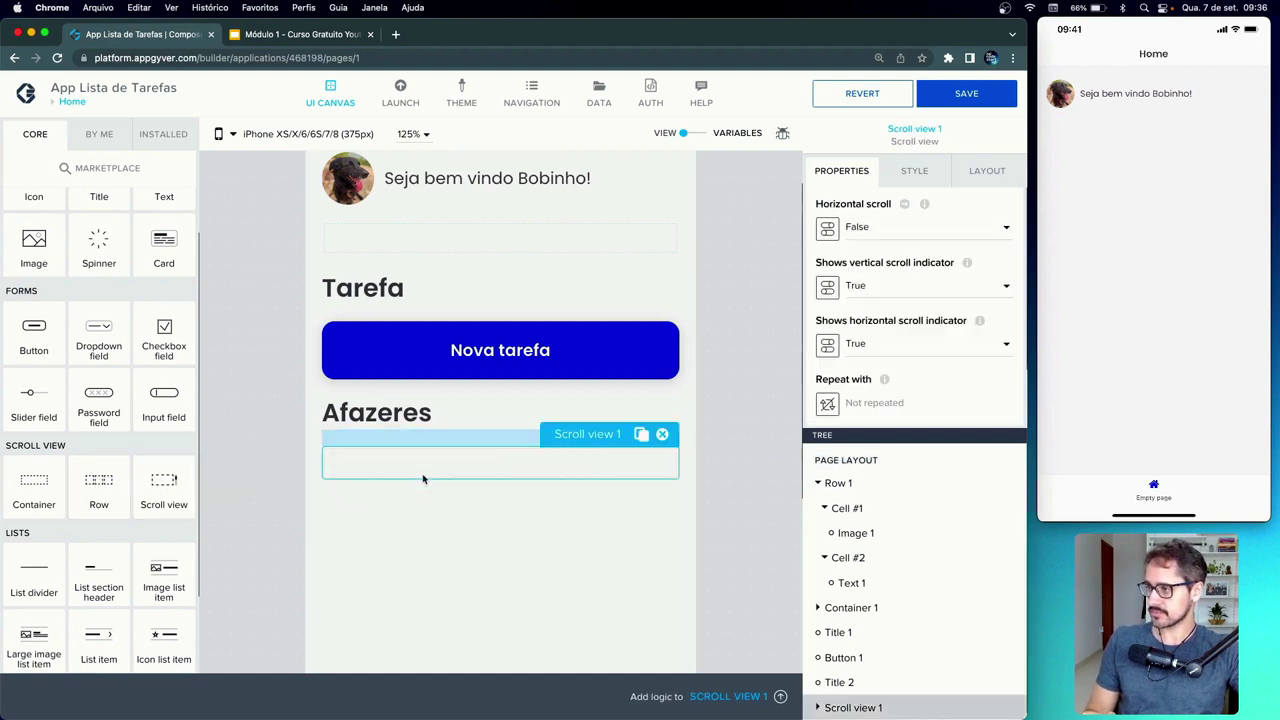
click(291, 35)
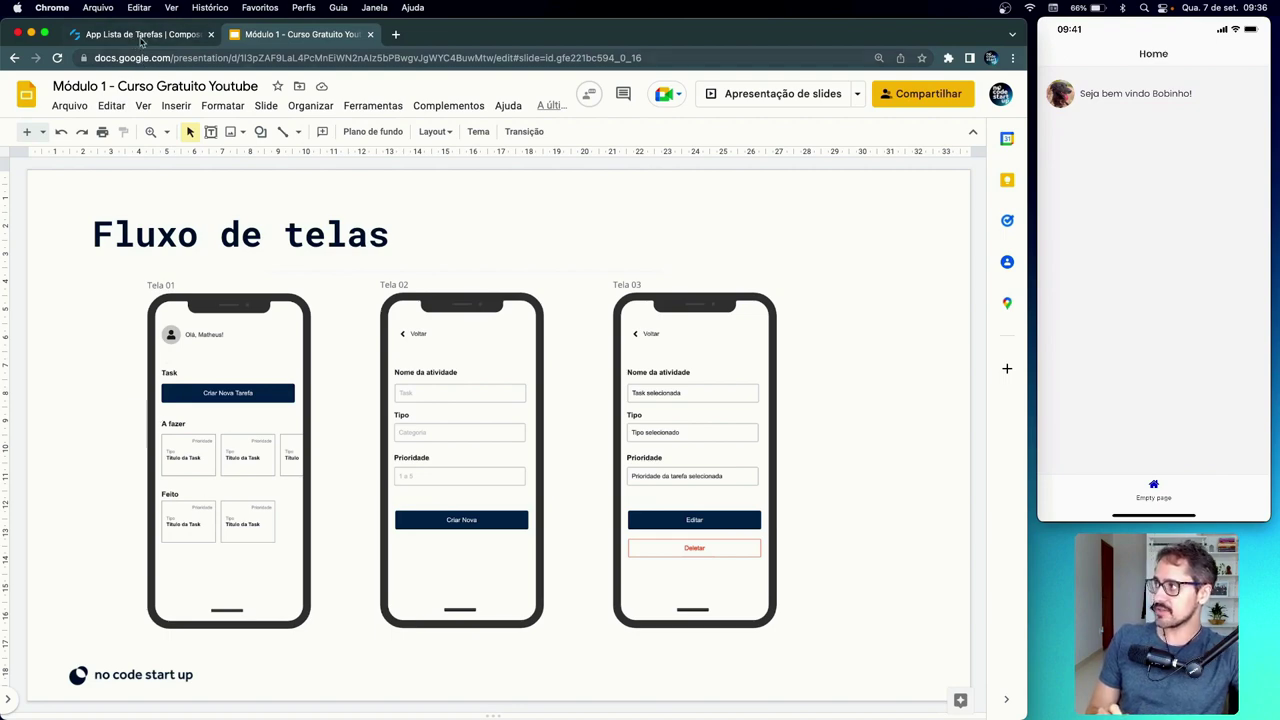
click(142, 40)
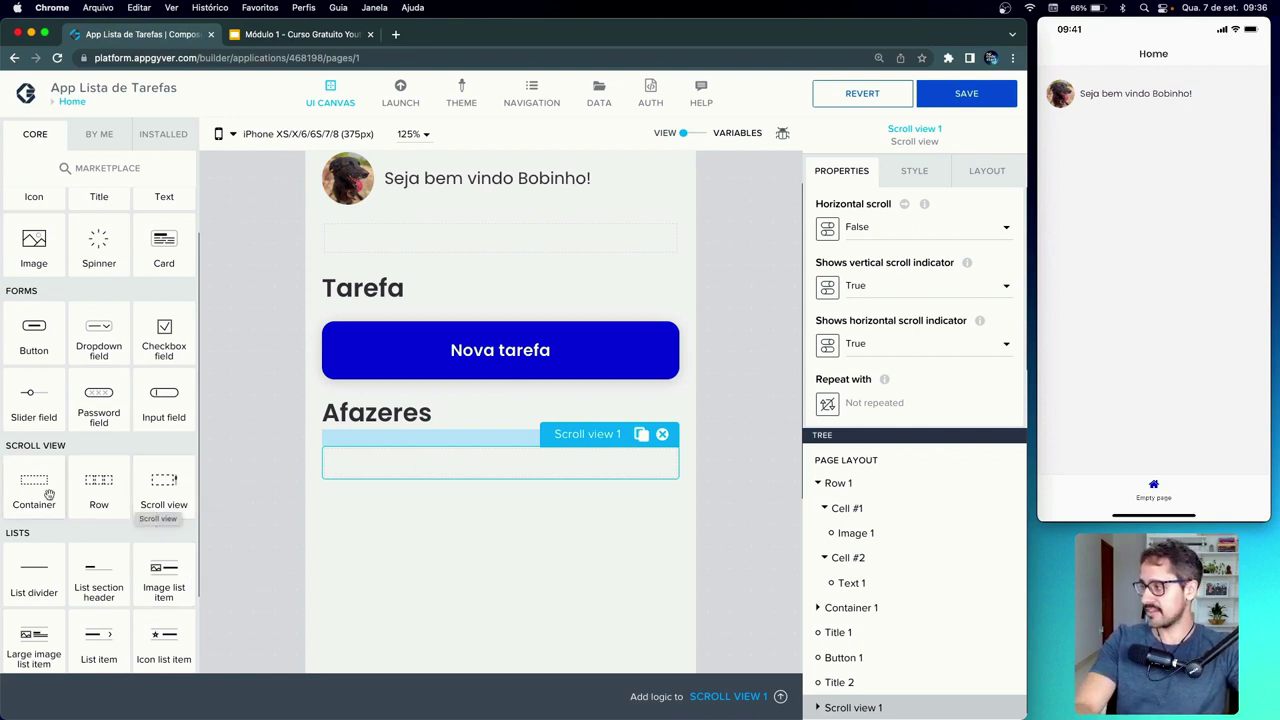
drag(35, 495, 376, 471)
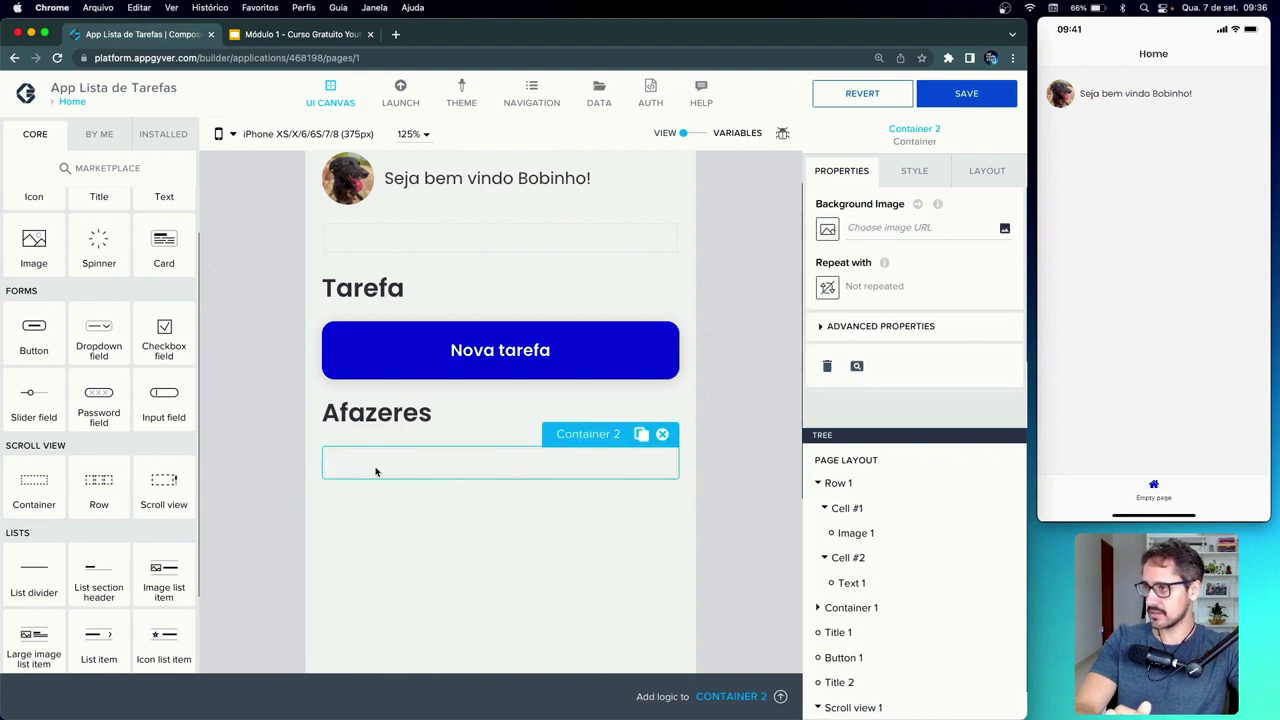
- Collapse the header row in the component tree, apply the Primary Card style to the scroll view's container and save the app
scroll(376, 471, down, 2)
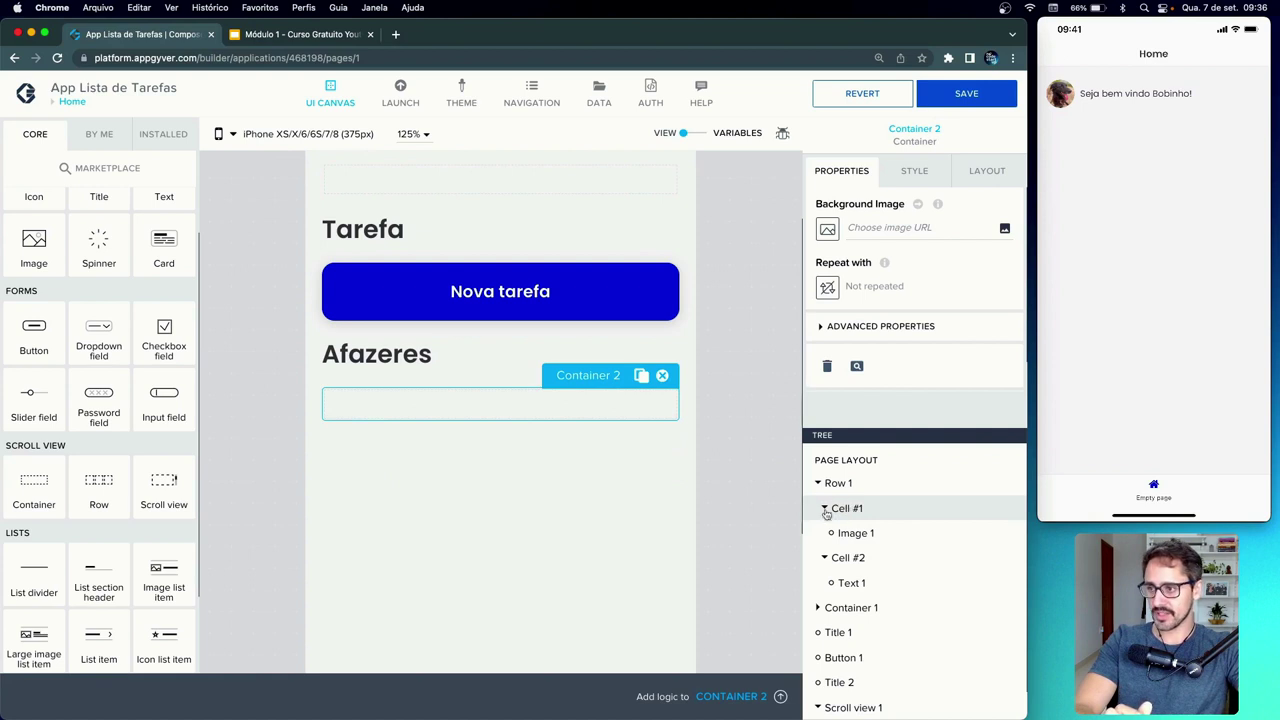
click(825, 509)
click(824, 533)
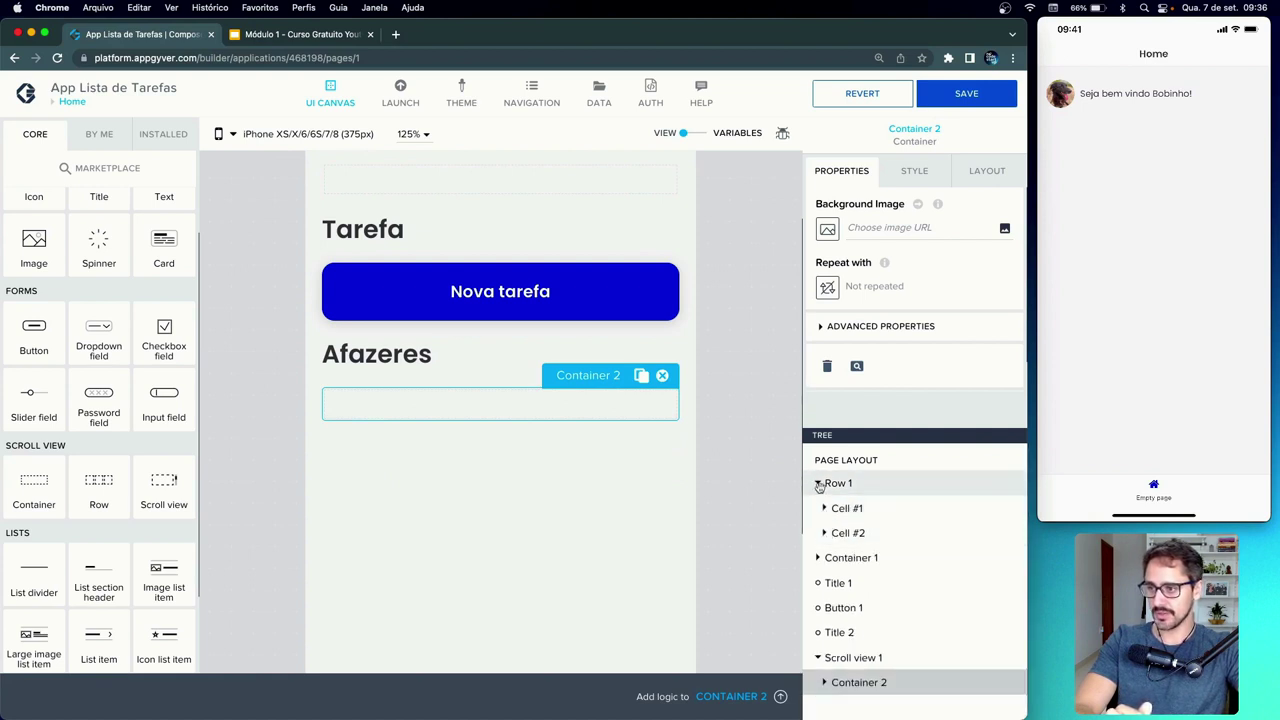
click(818, 484)
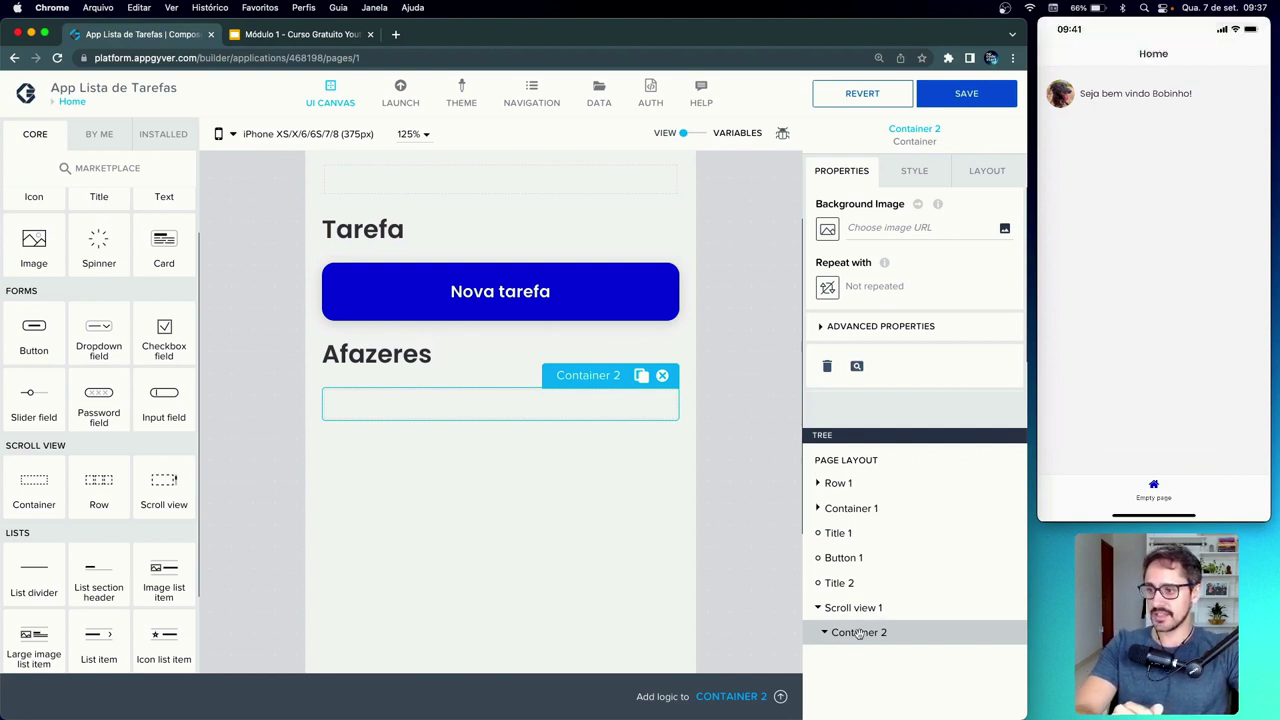
click(908, 178)
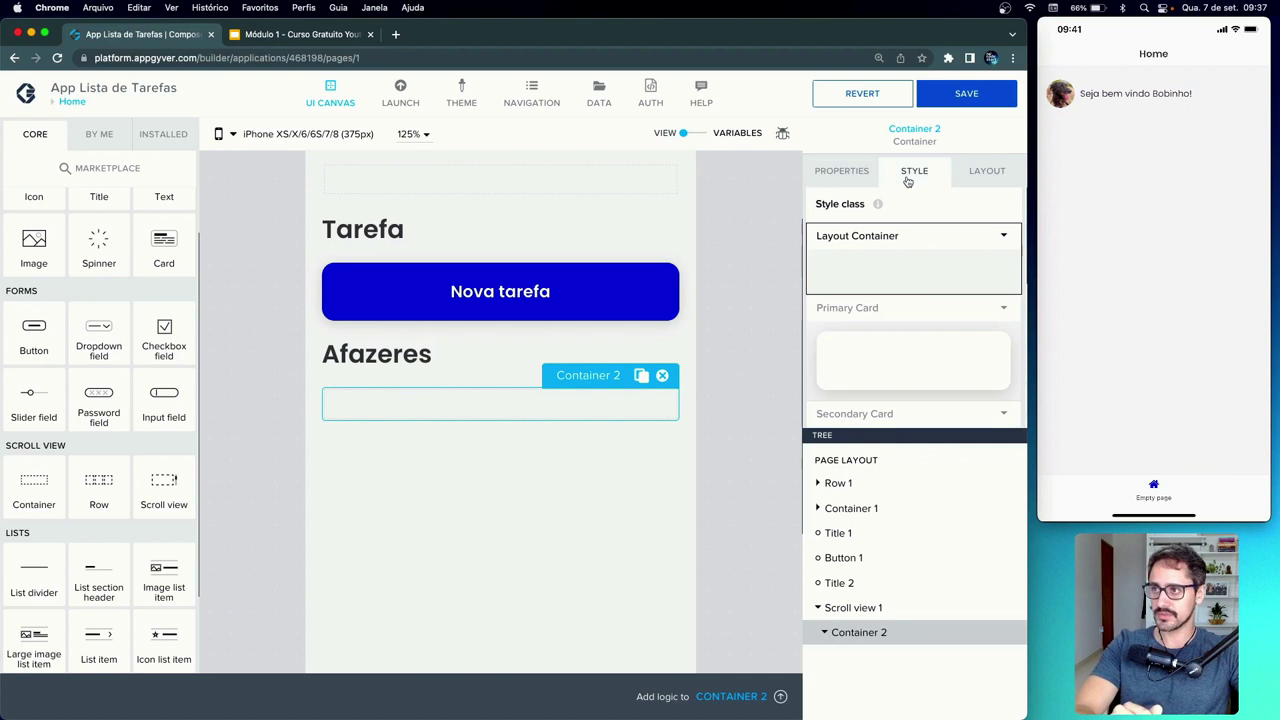
click(897, 365)
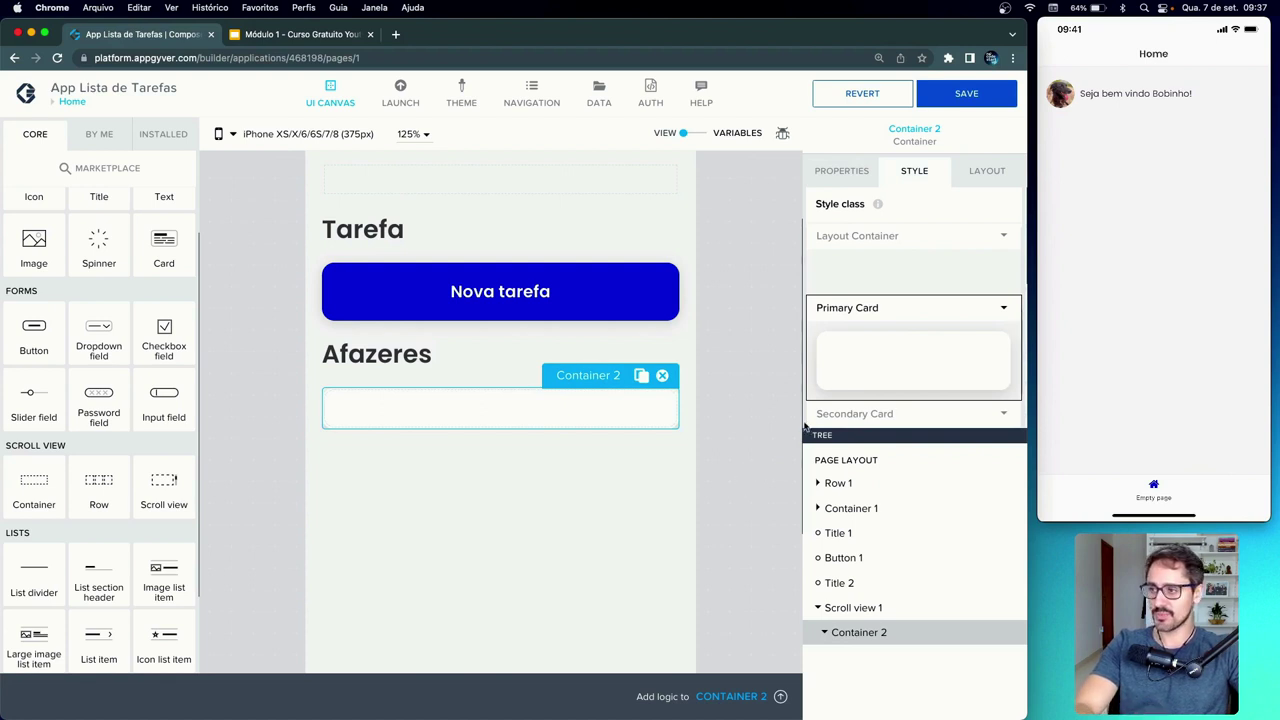
click(945, 95)
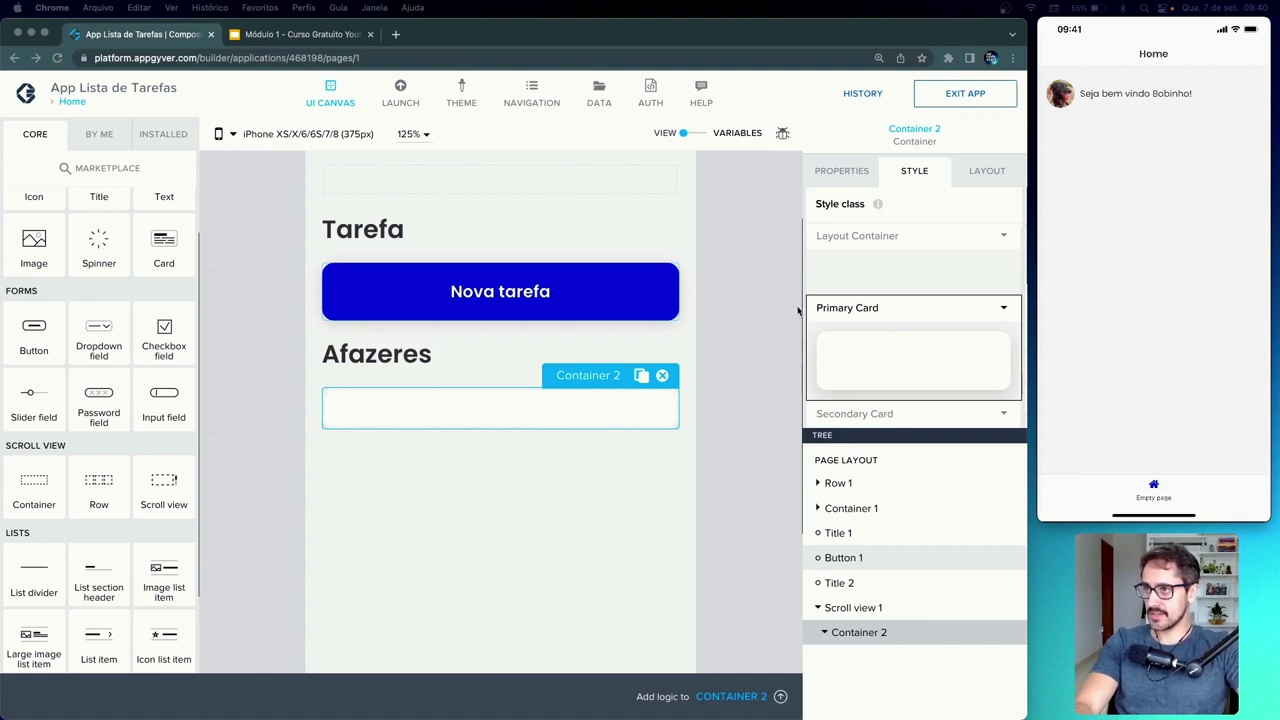
- Switch the card container's width and height settings to Custom with the Set width option
click(987, 173)
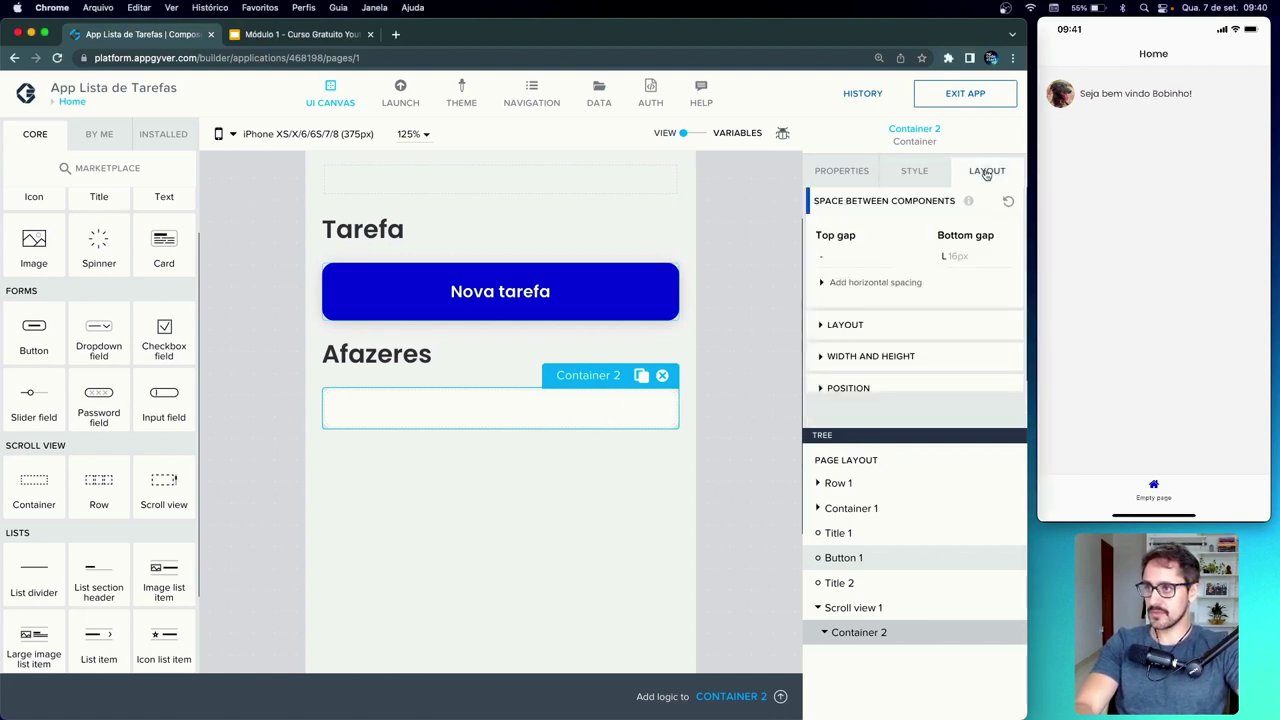
scroll(870, 332, down, 1)
click(855, 342)
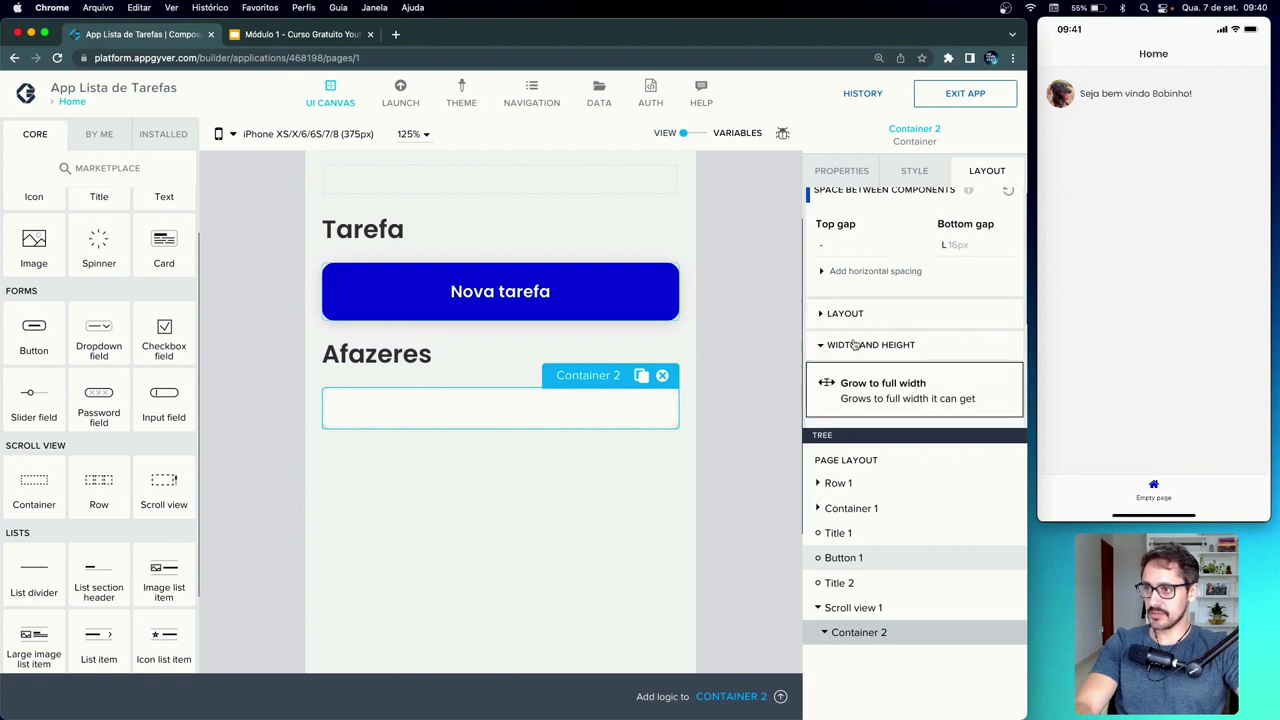
scroll(855, 343, down, 2)
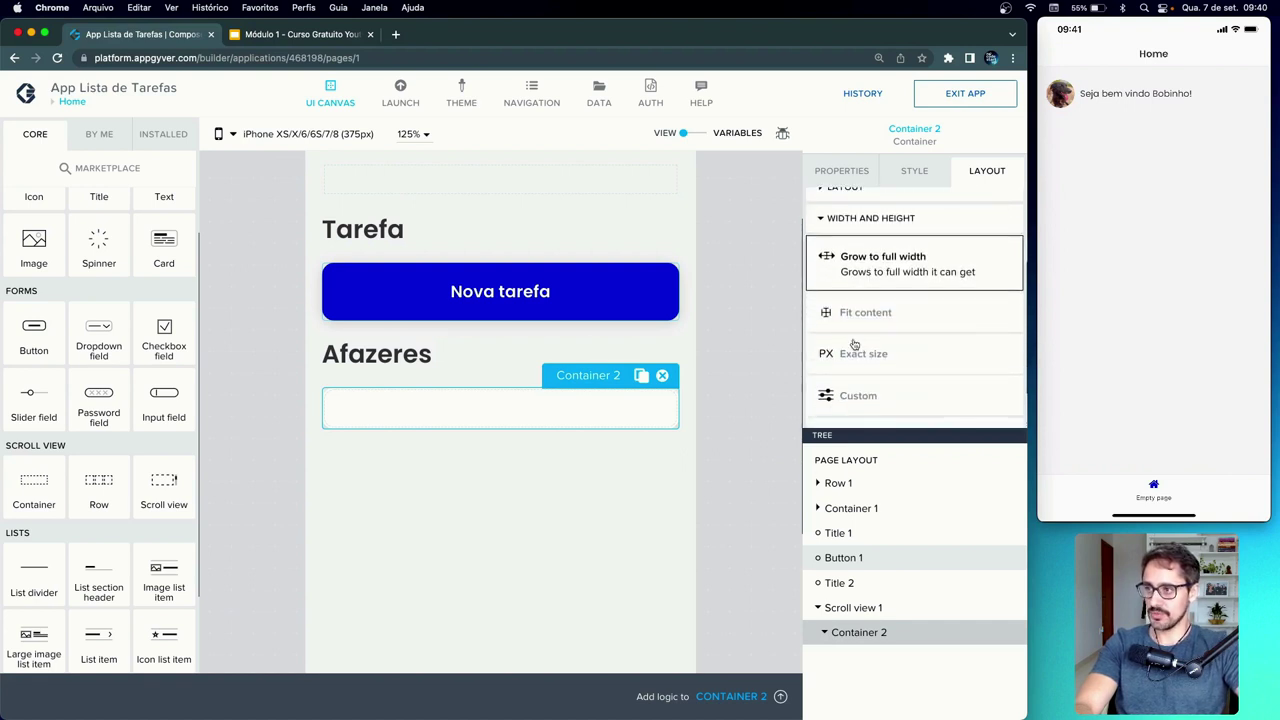
click(901, 406)
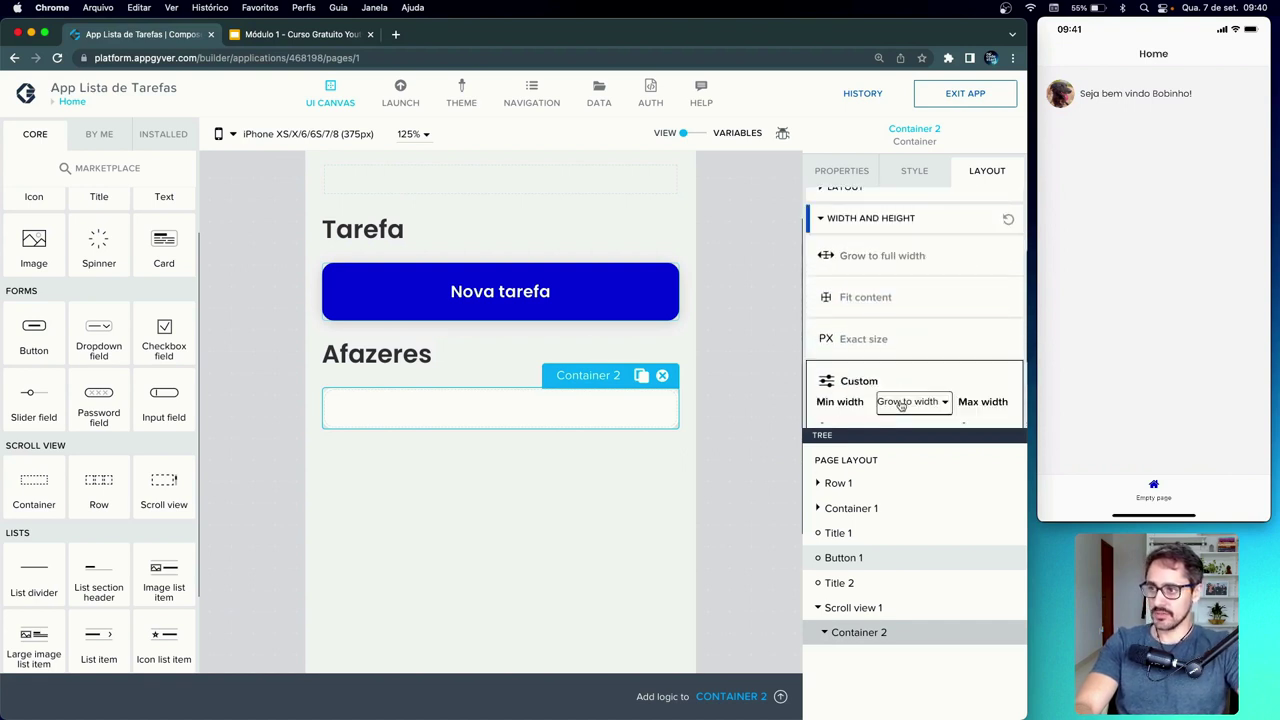
scroll(905, 400, down, 2)
click(930, 303)
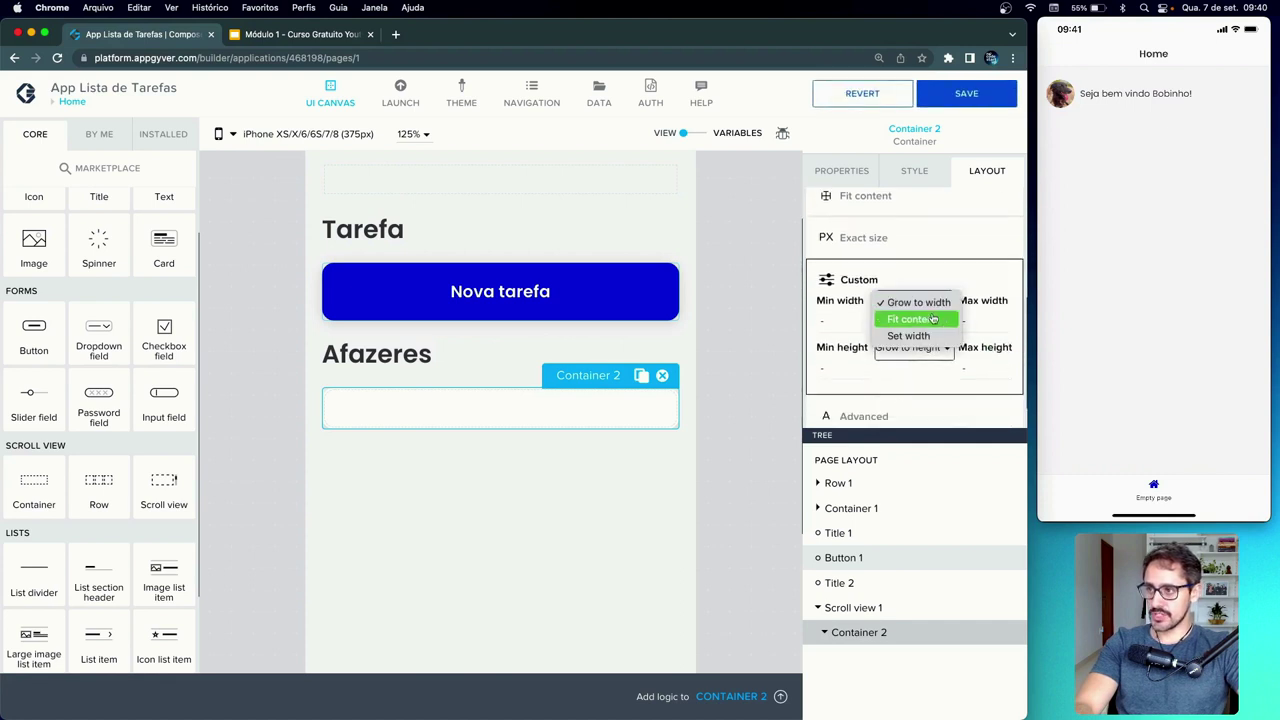
click(910, 335)
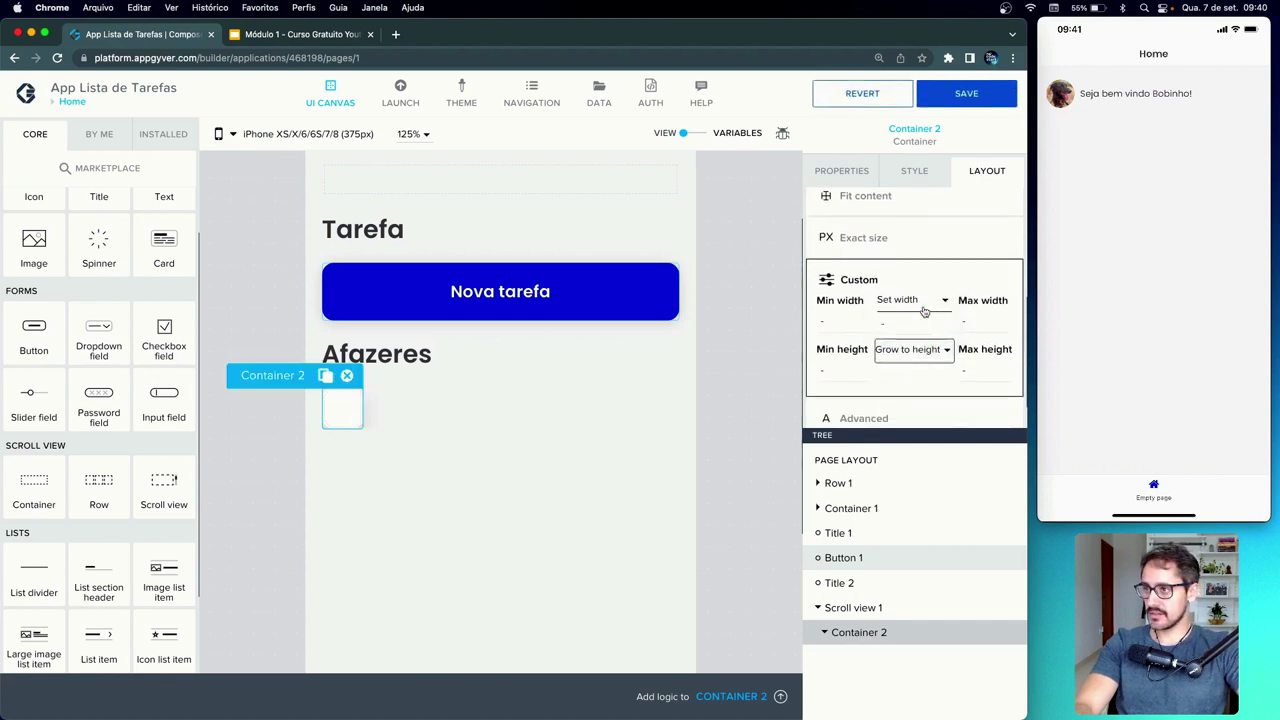
- Set the card container's width to 150 px
click(926, 308)
click(916, 303)
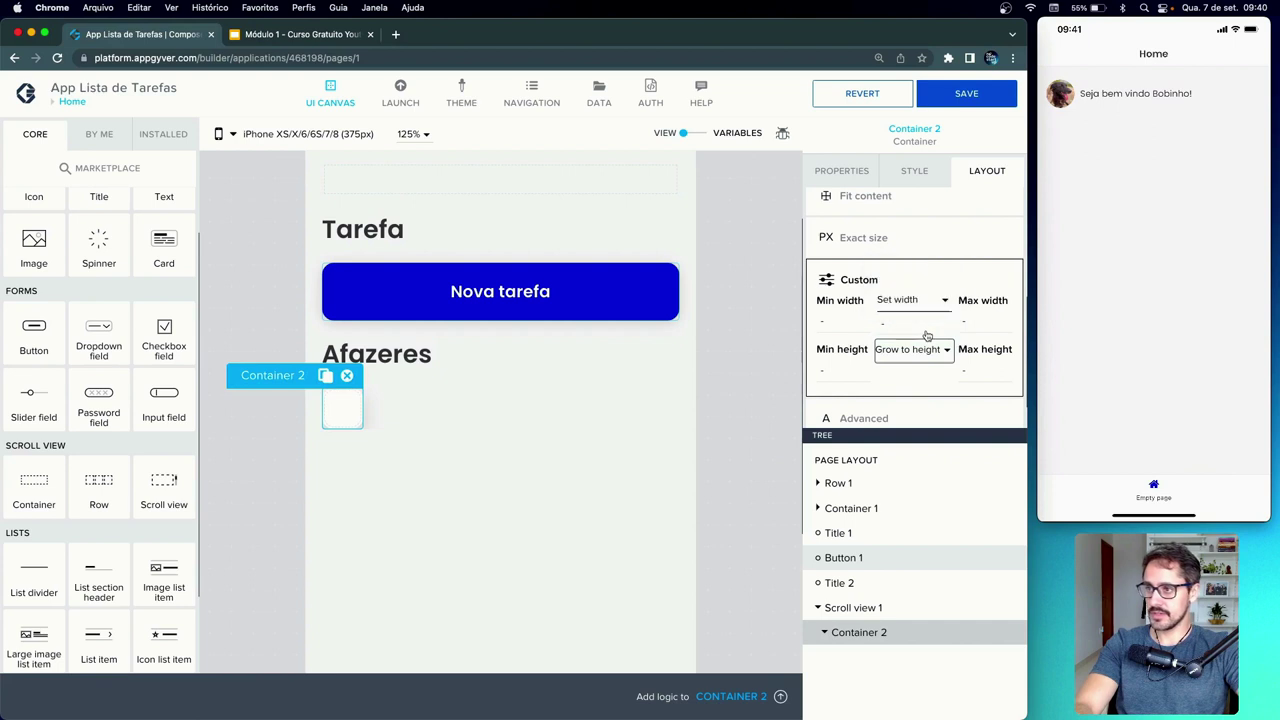
click(921, 326)
click(902, 344)
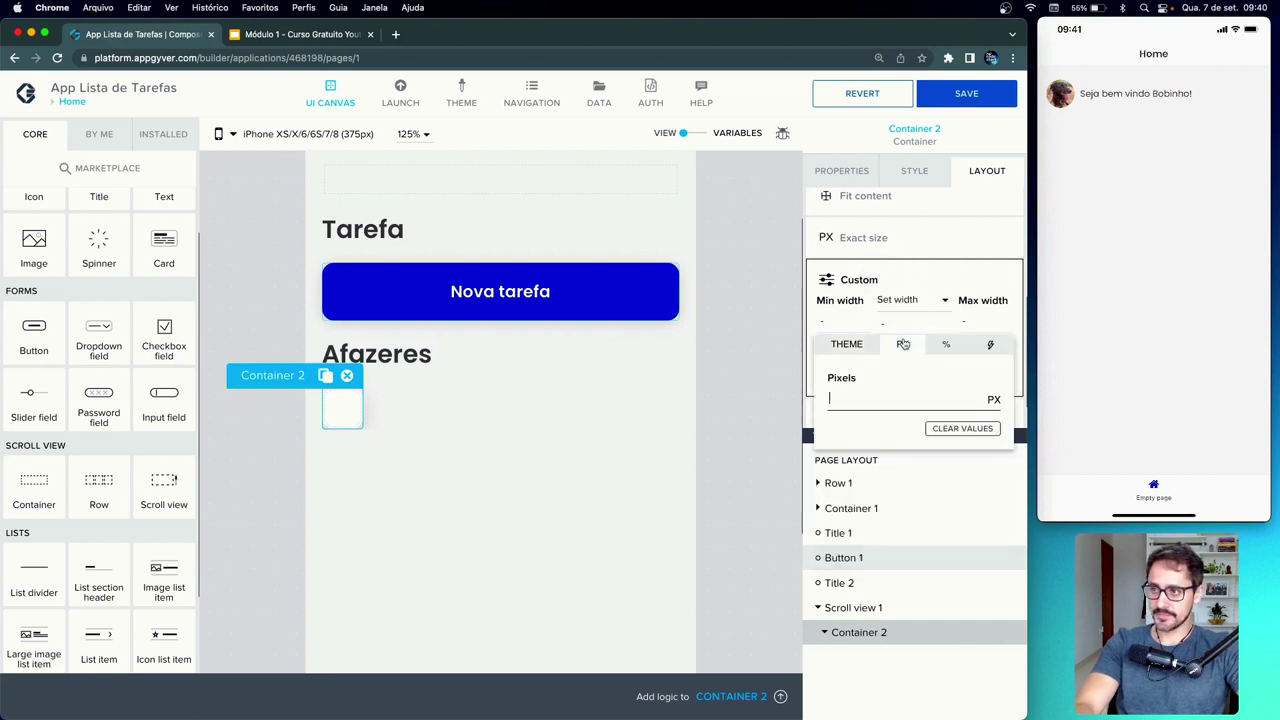
text(160)
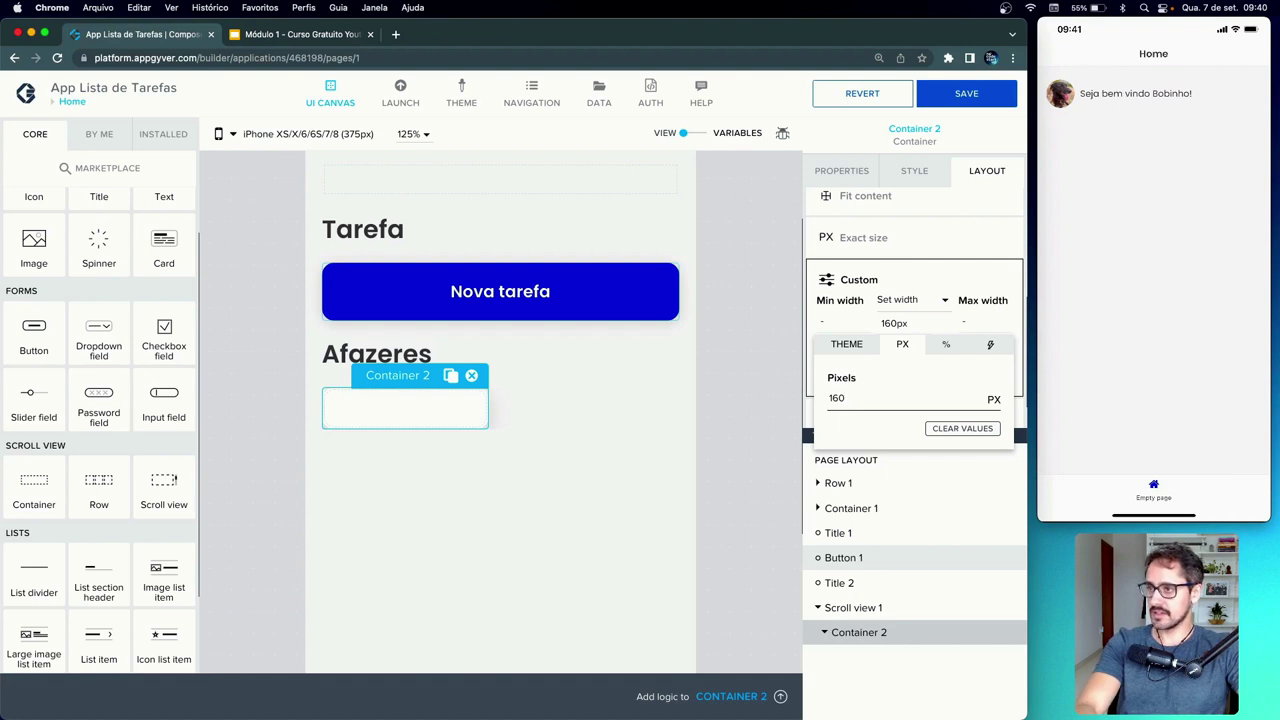
key(BackSpace)
key(BackSpace)
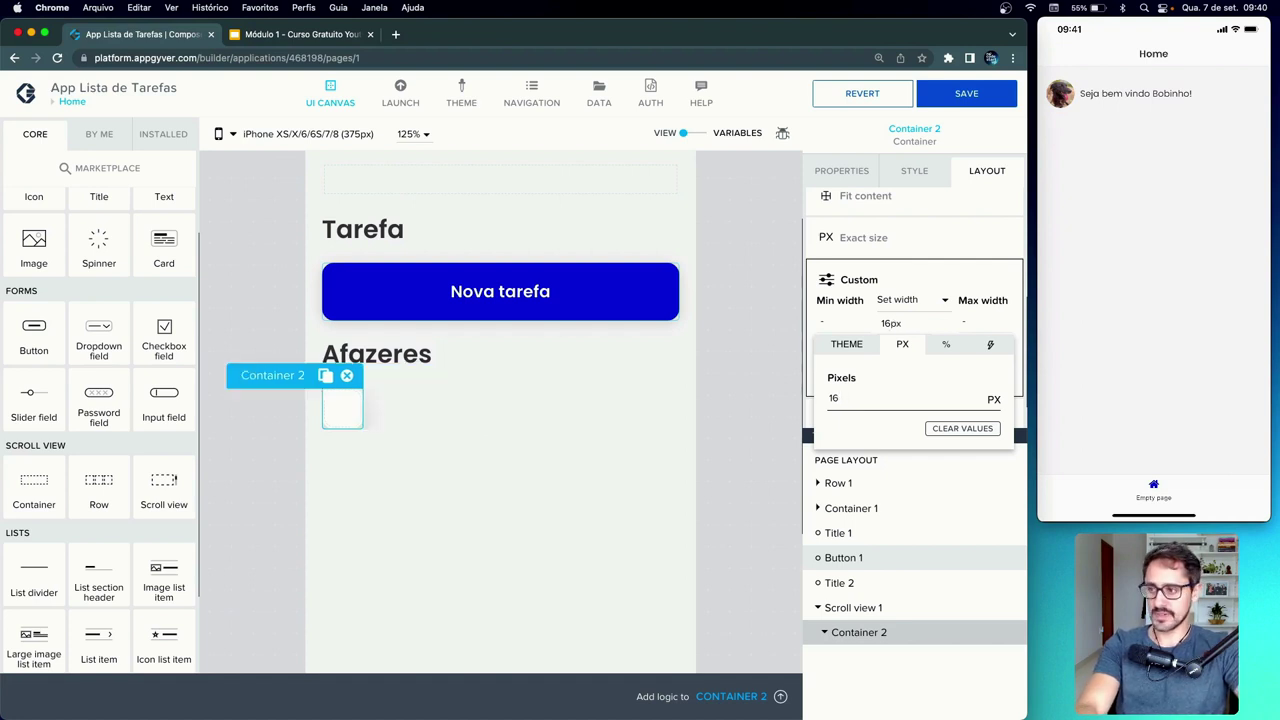
text(50)
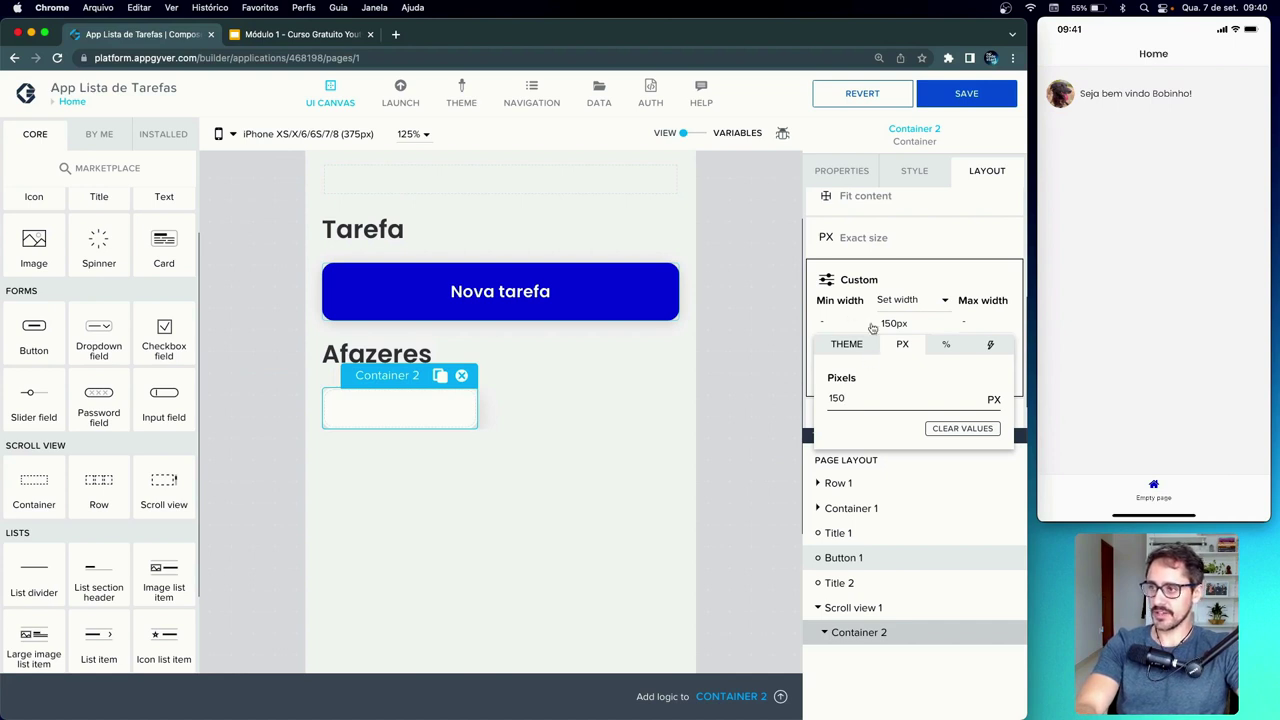
- Set the card container's height to 130 px and its width to 155 px
click(995, 308)
click(900, 375)
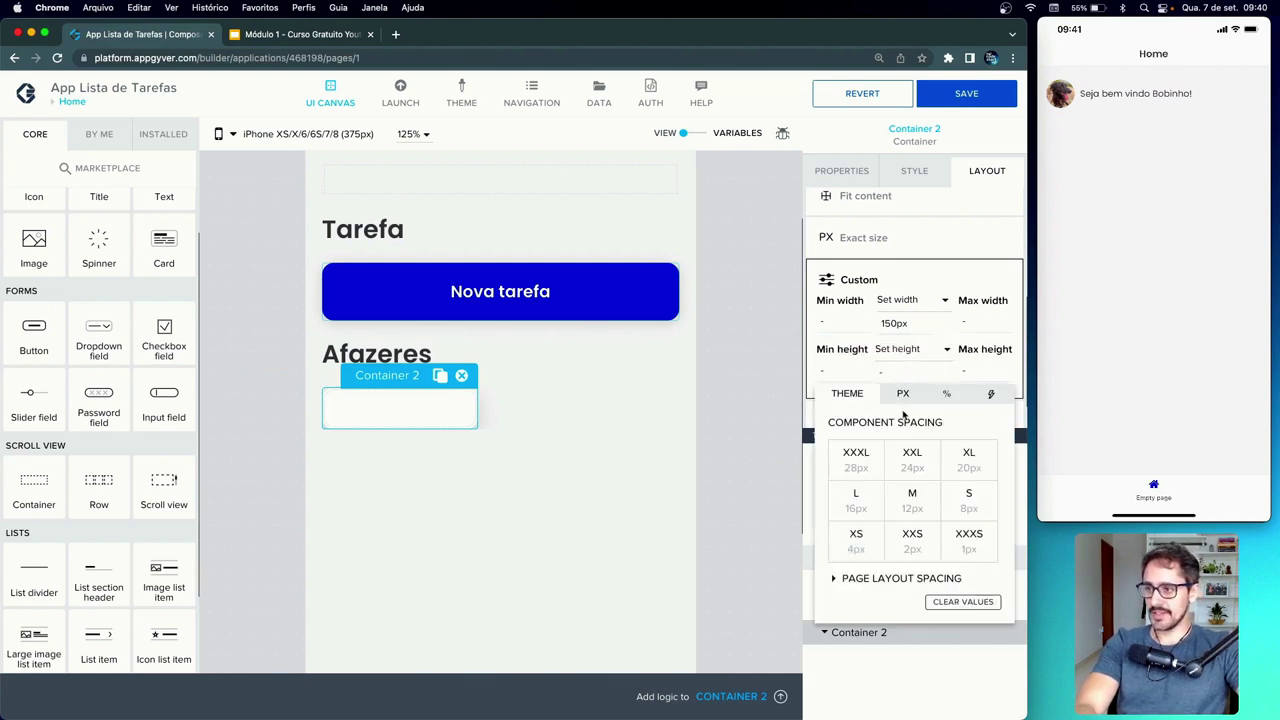
click(902, 393)
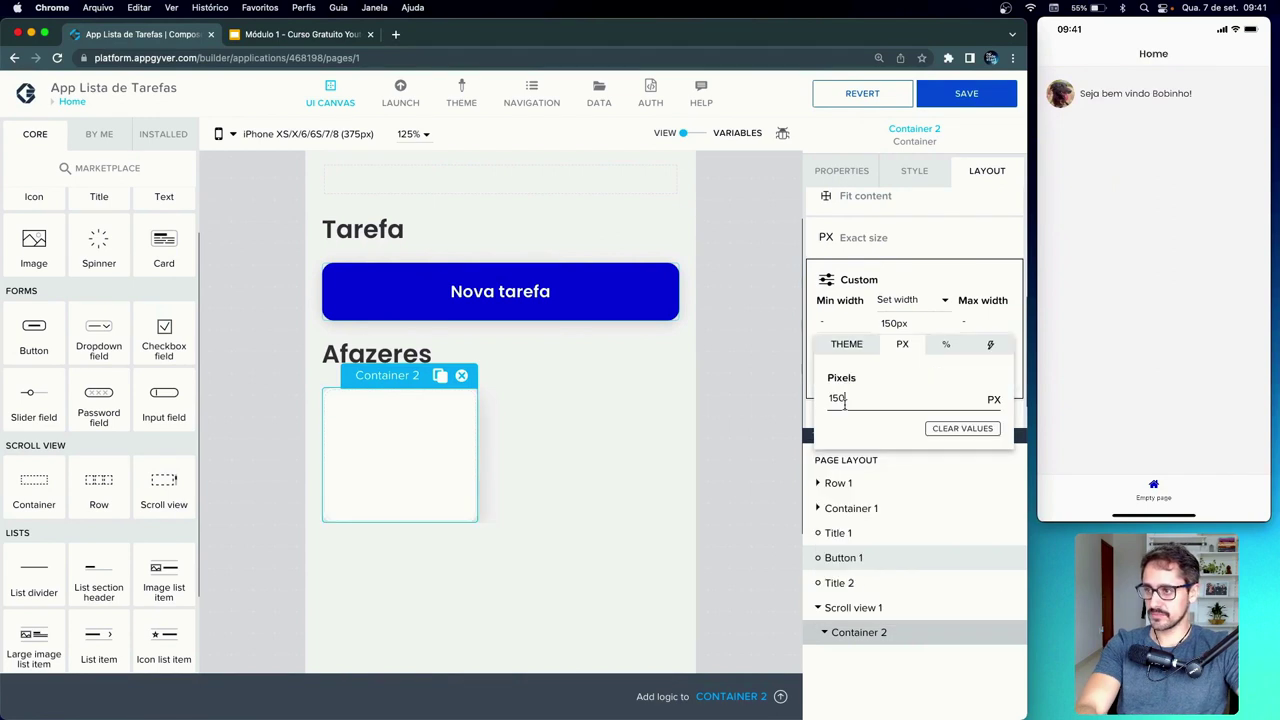
key(BackSpace)
key(BackSpace)
text(30)
click(430, 423)
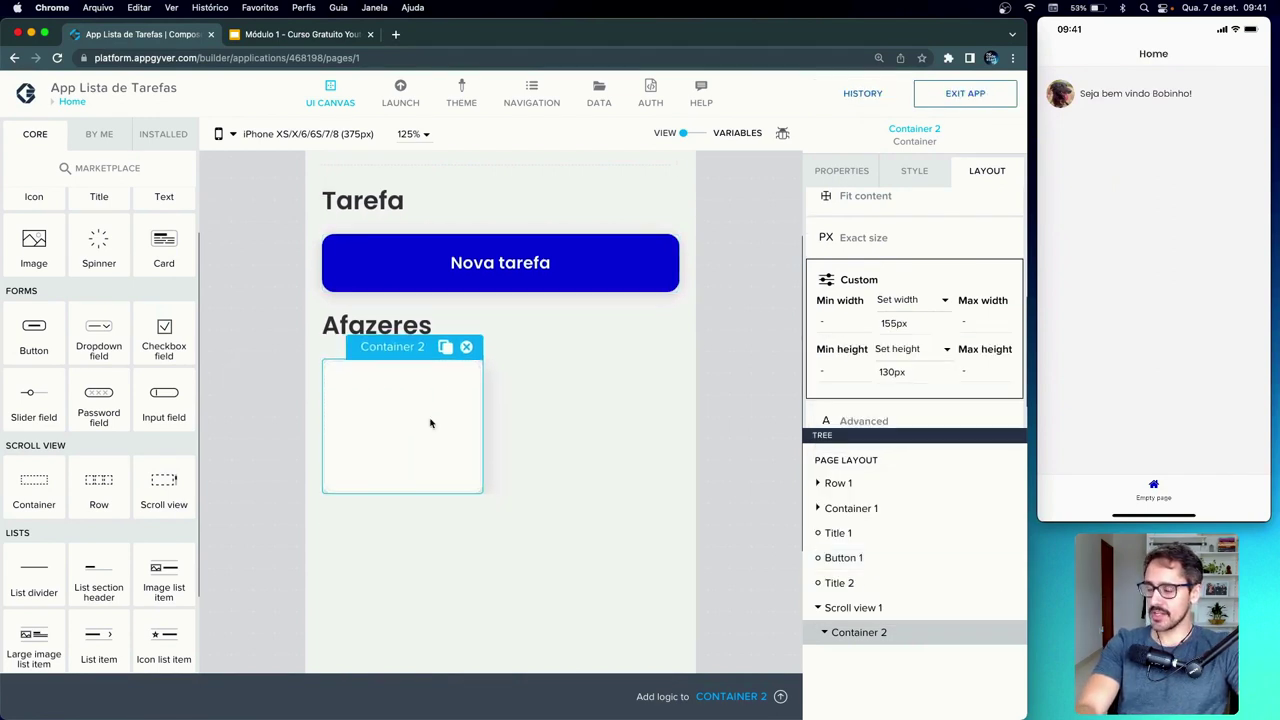
- Duplicate the card container, set the scroll view's Horizontal scroll property to True and save the app
click(446, 348)
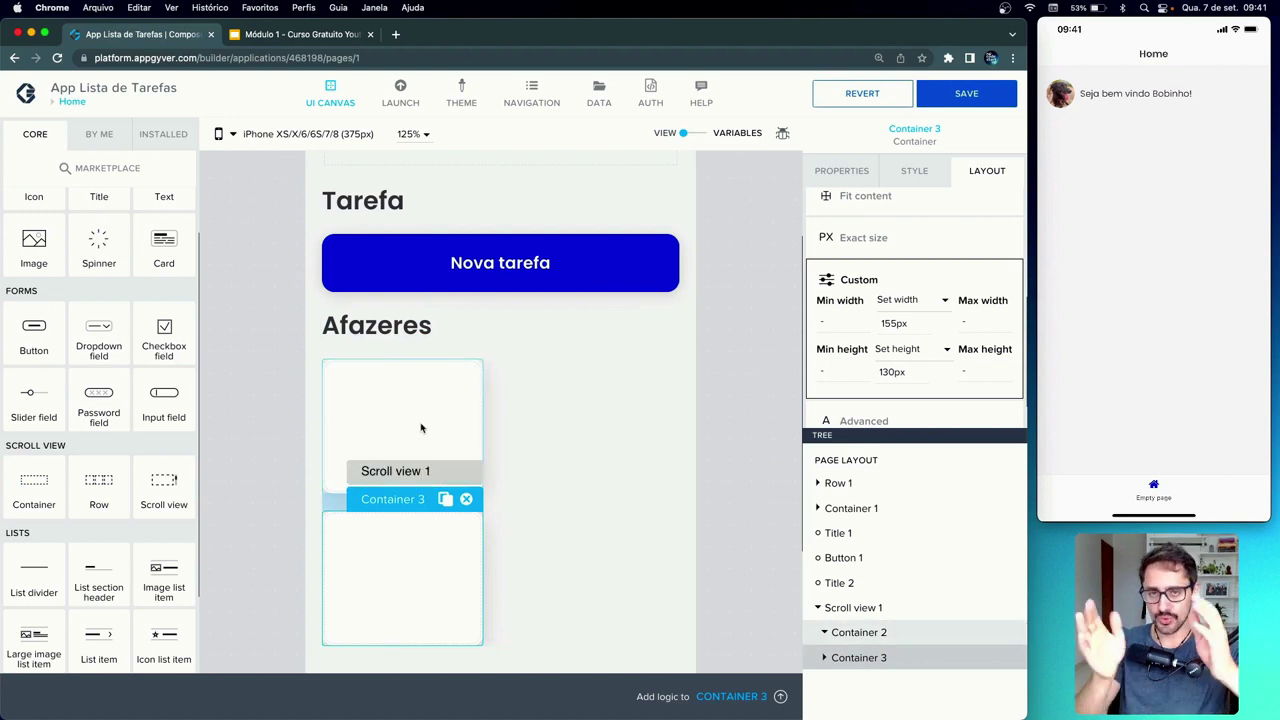
click(907, 611)
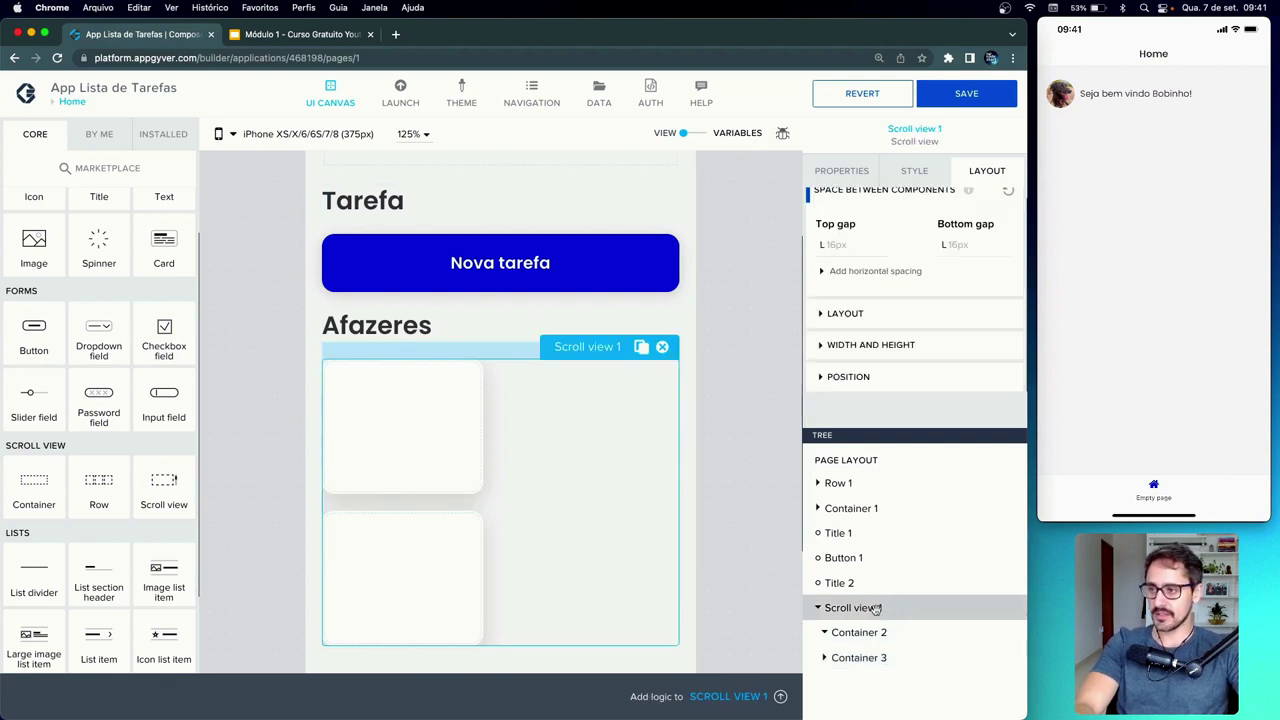
click(854, 177)
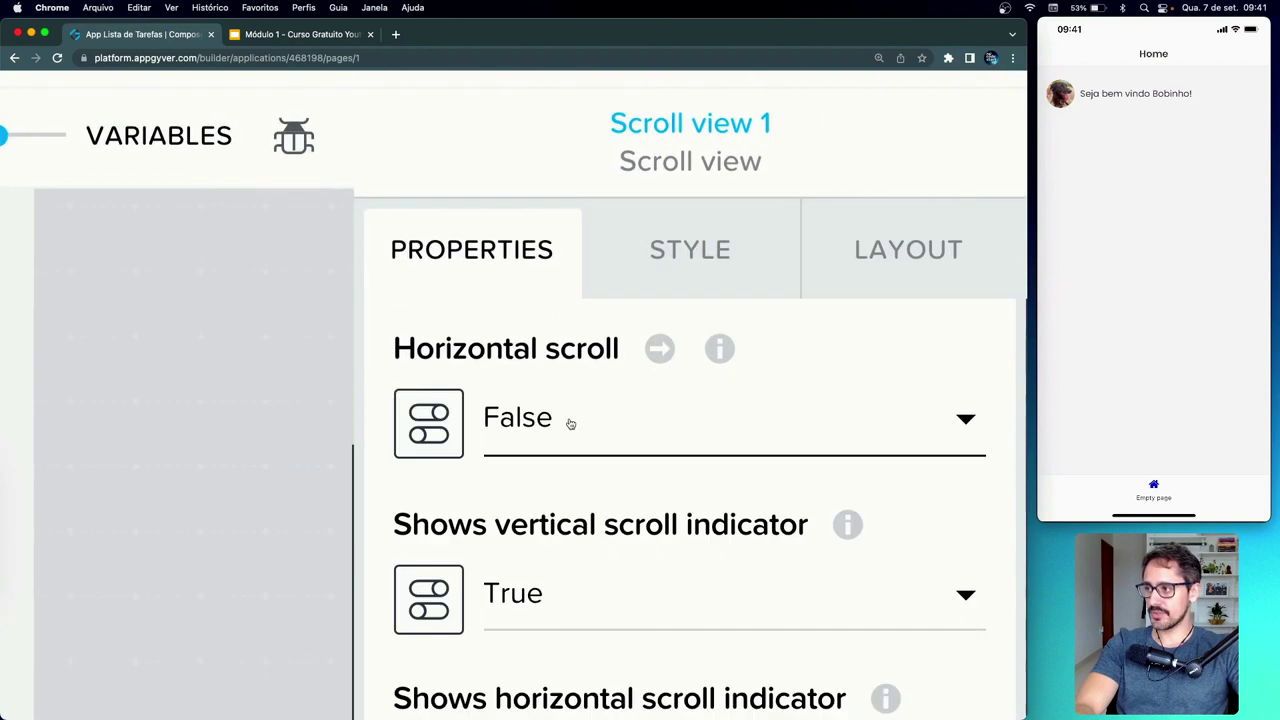
click(873, 229)
click(560, 408)
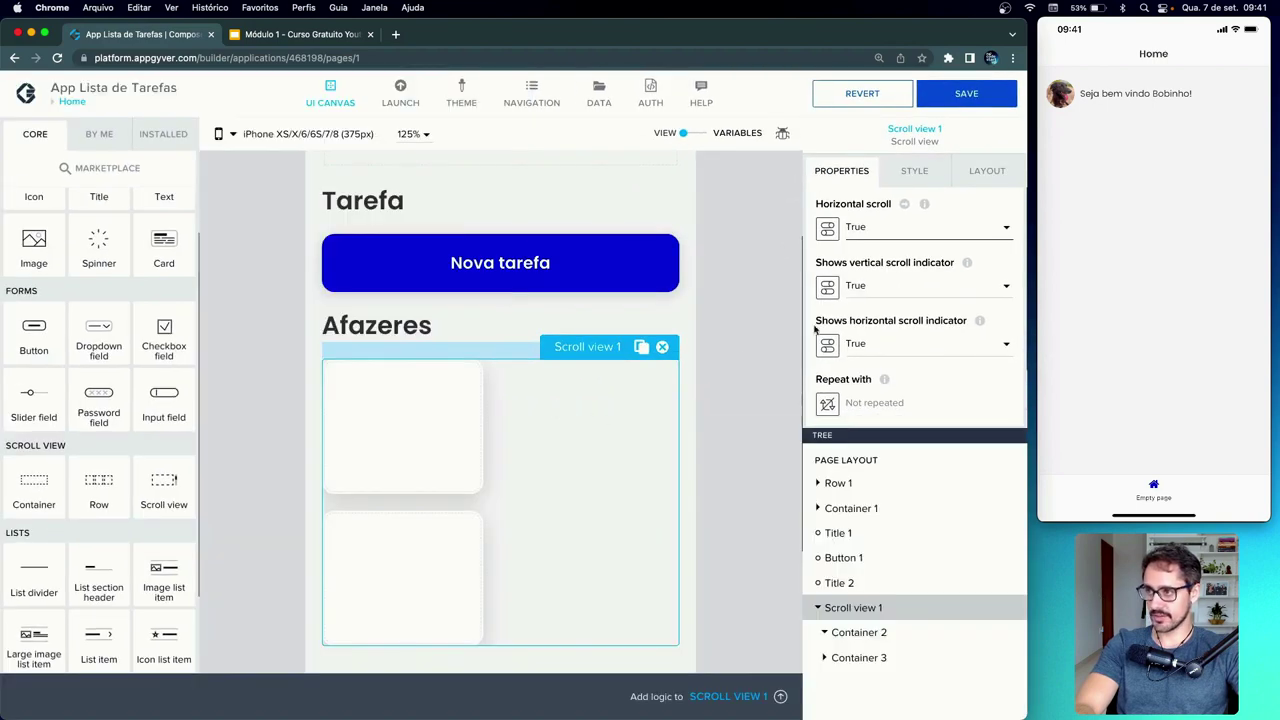
click(966, 104)
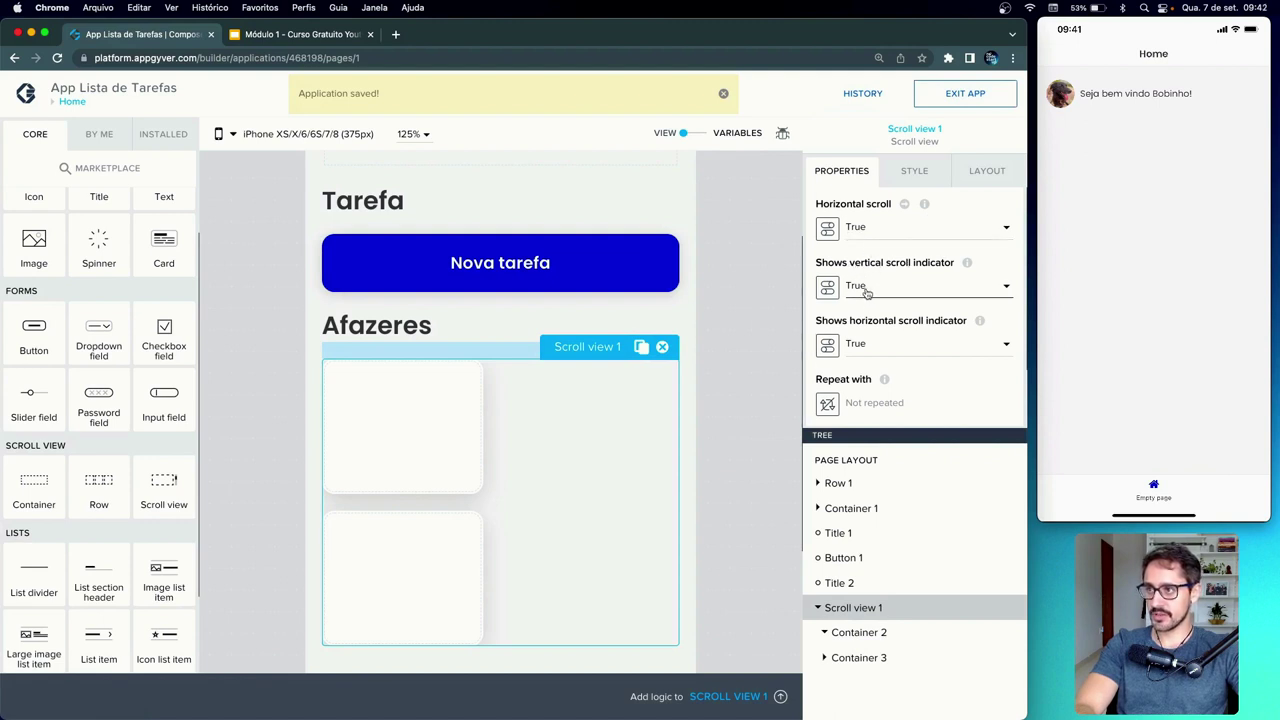
- Set the scroll view's vertical and horizontal scroll indicators to False and save the app
click(860, 292)
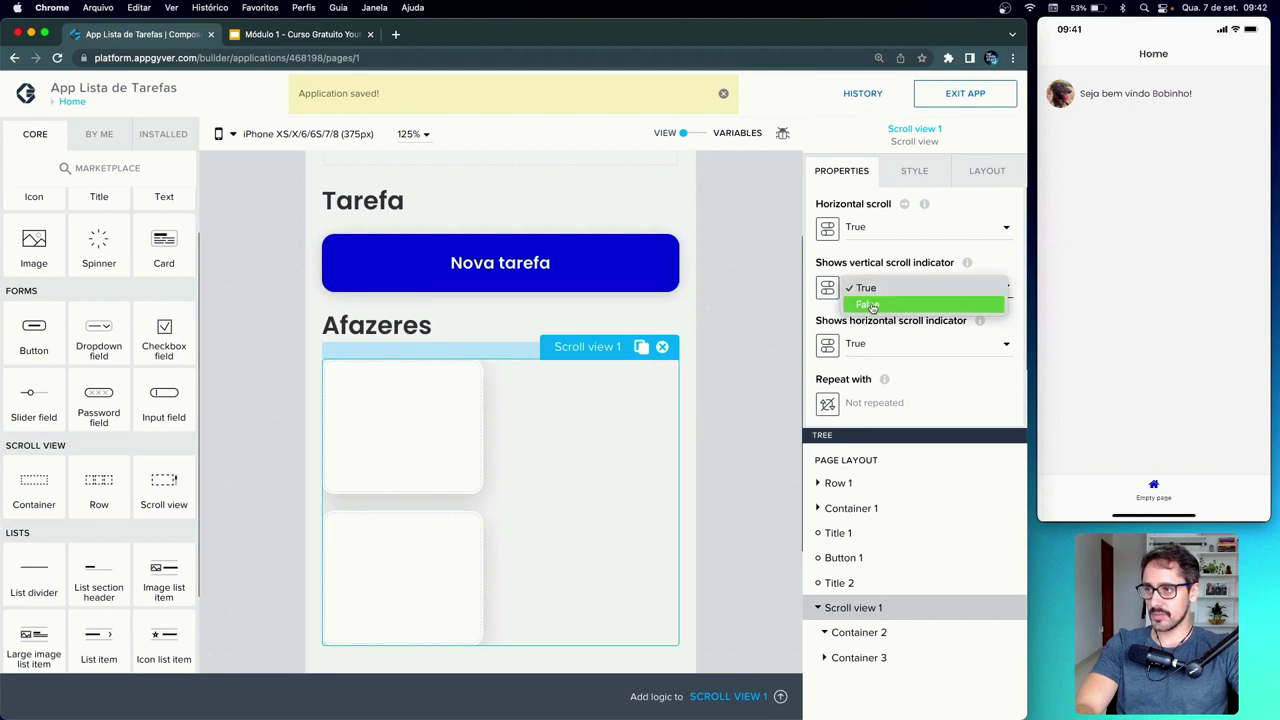
click(872, 305)
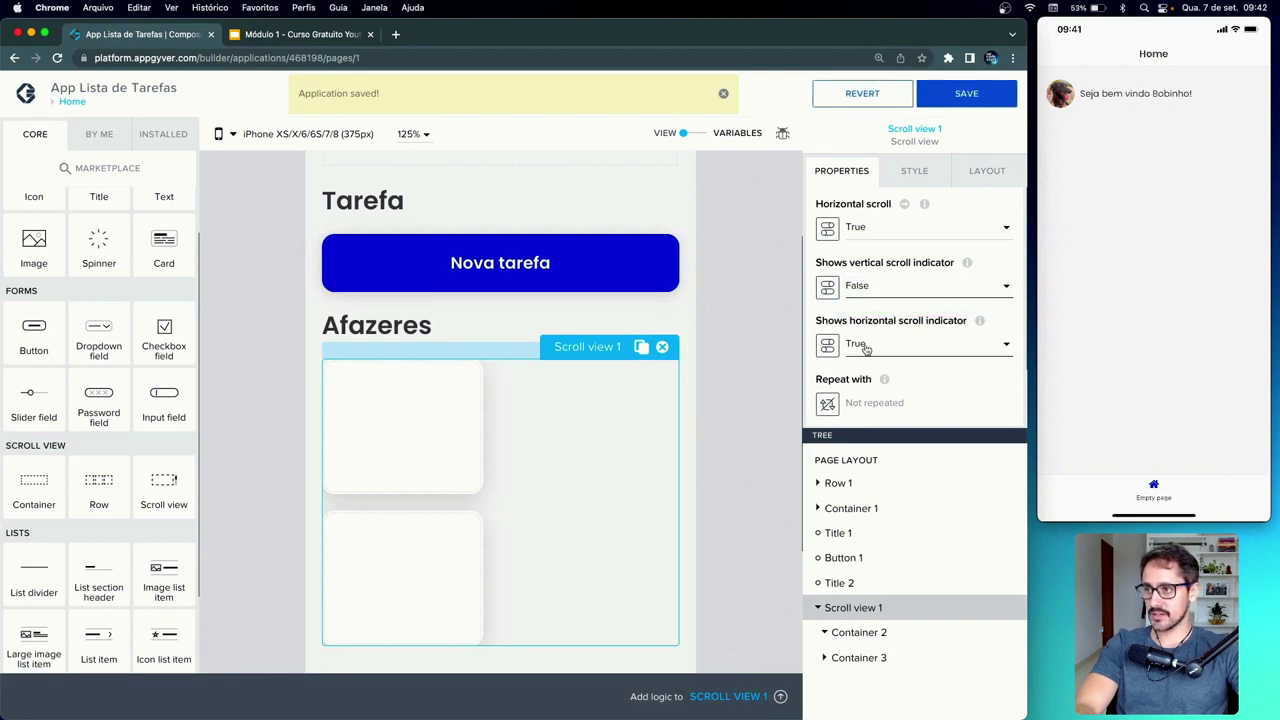
click(865, 346)
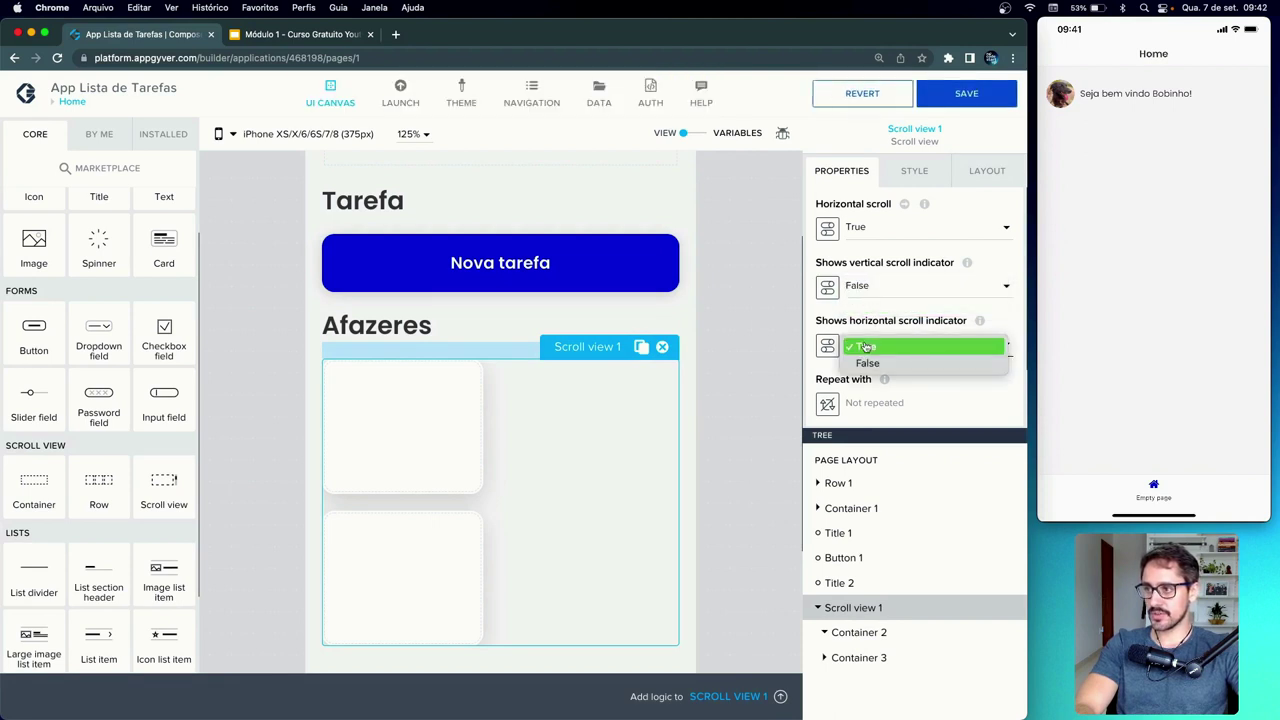
click(863, 363)
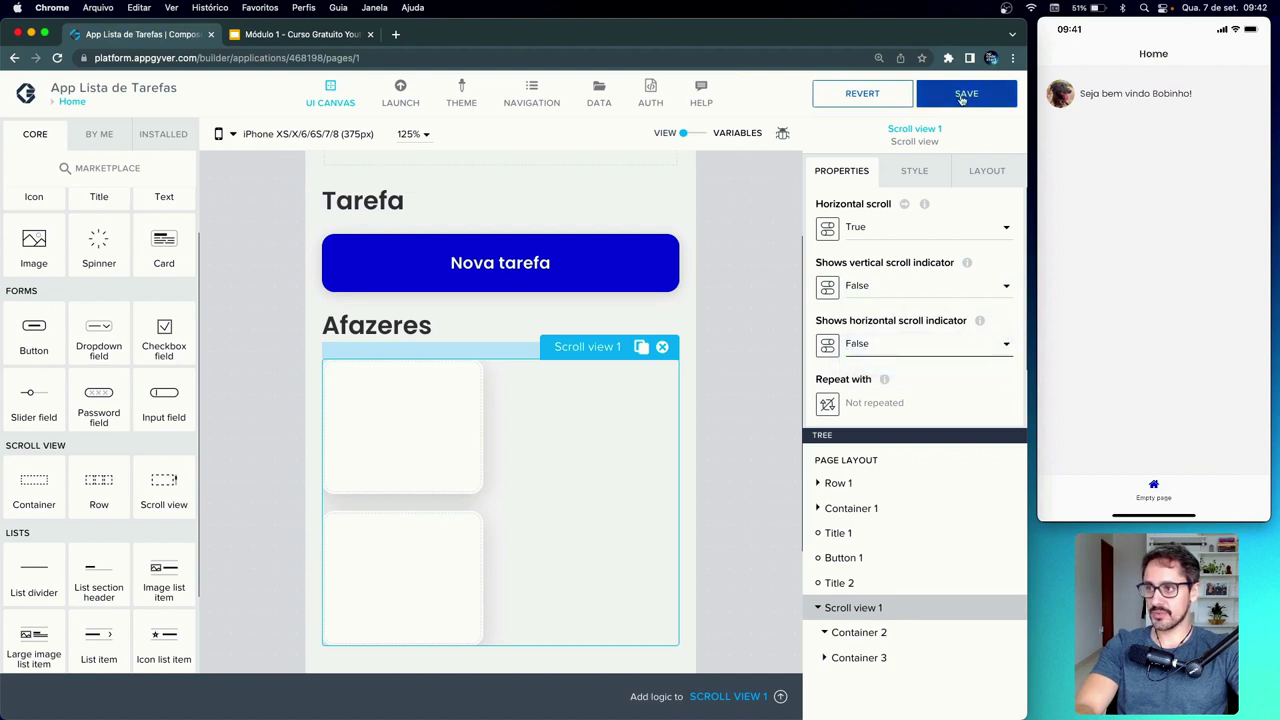
click(962, 98)
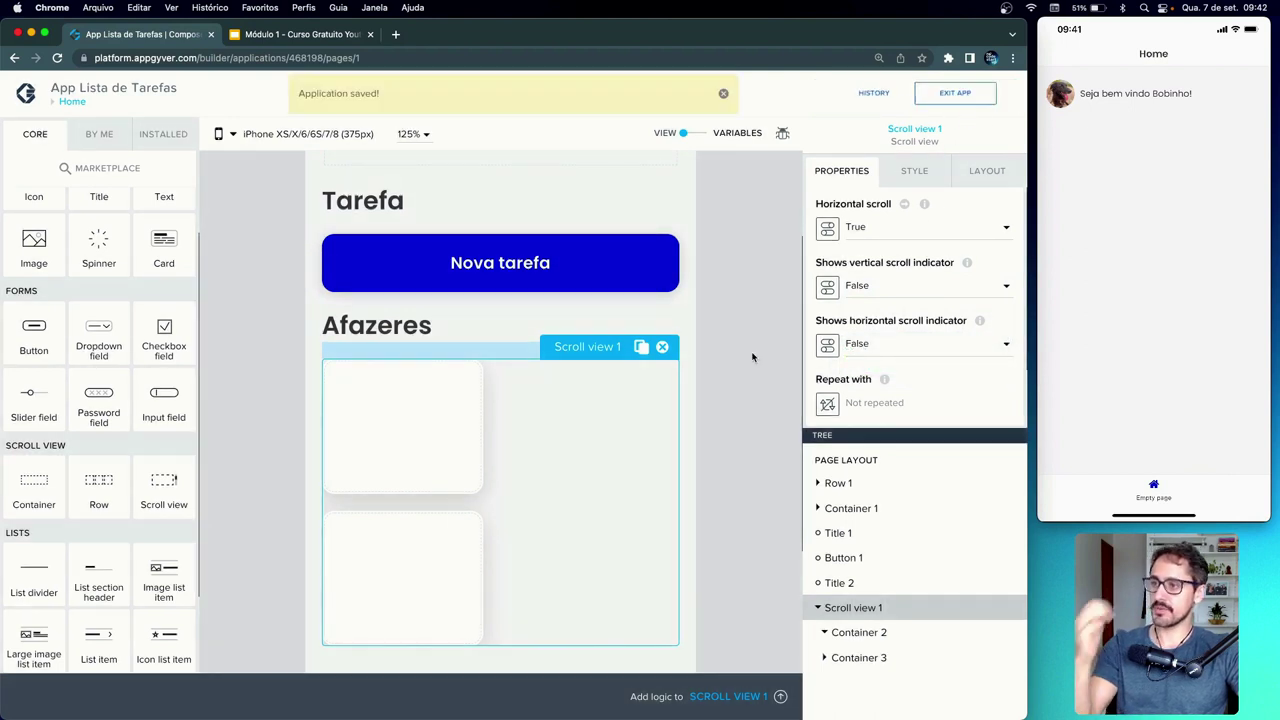
- Remove the duplicated card container from the scroll view
click(740, 416)
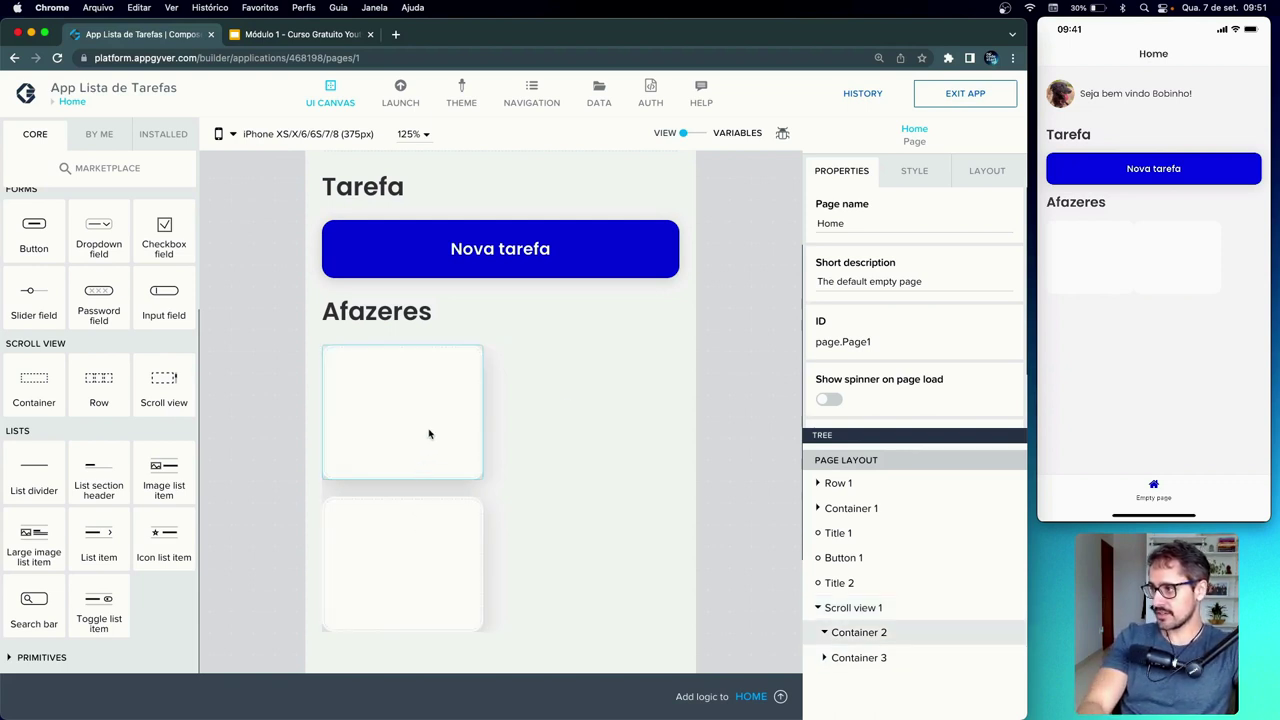
click(860, 633)
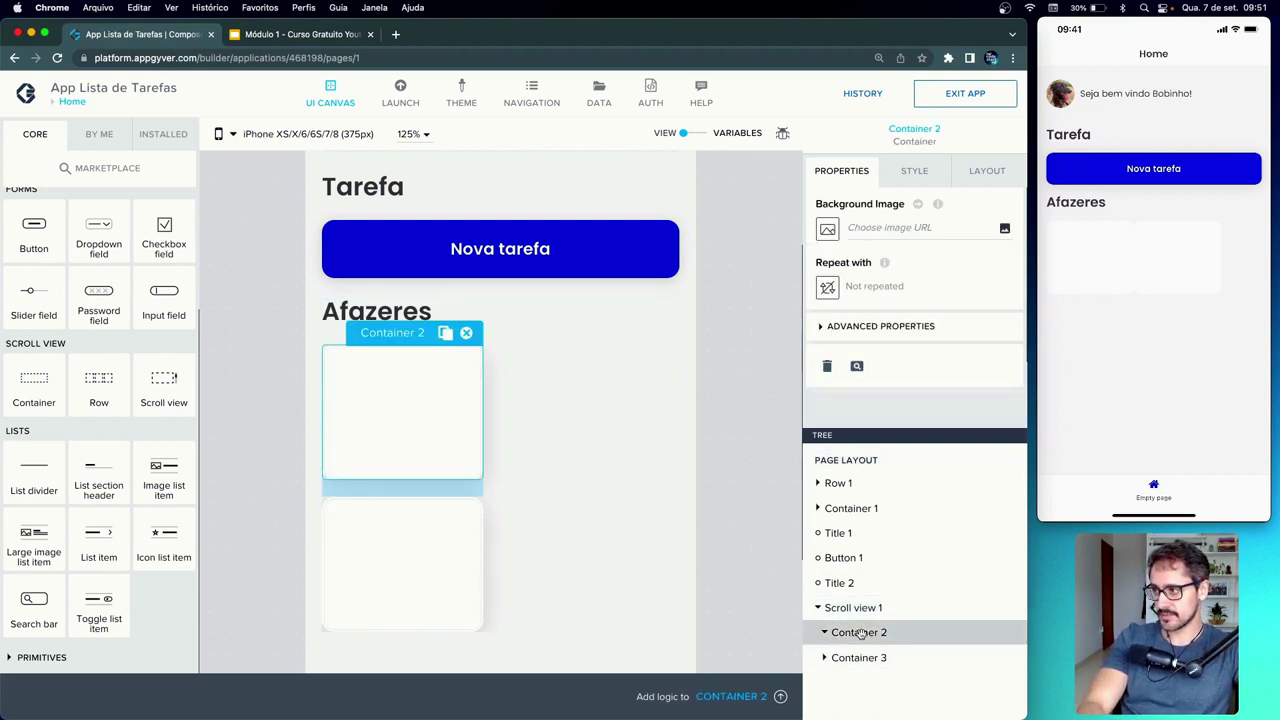
click(452, 546)
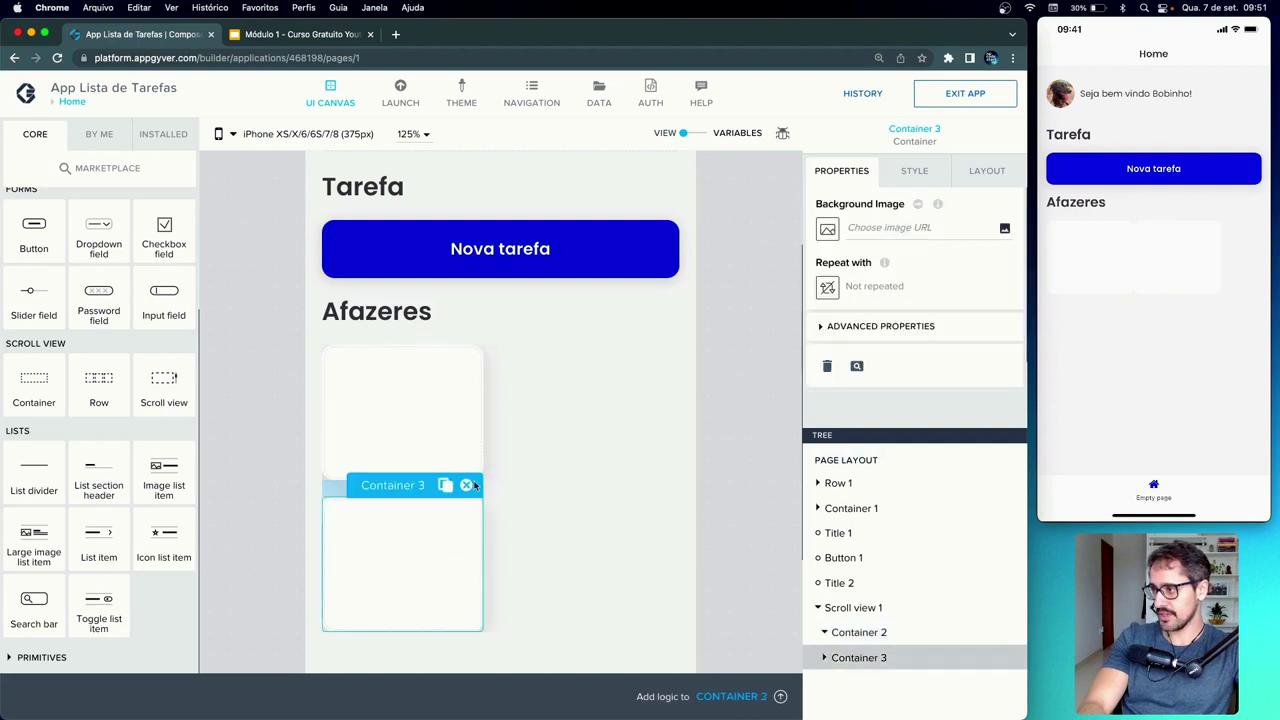
click(466, 483)
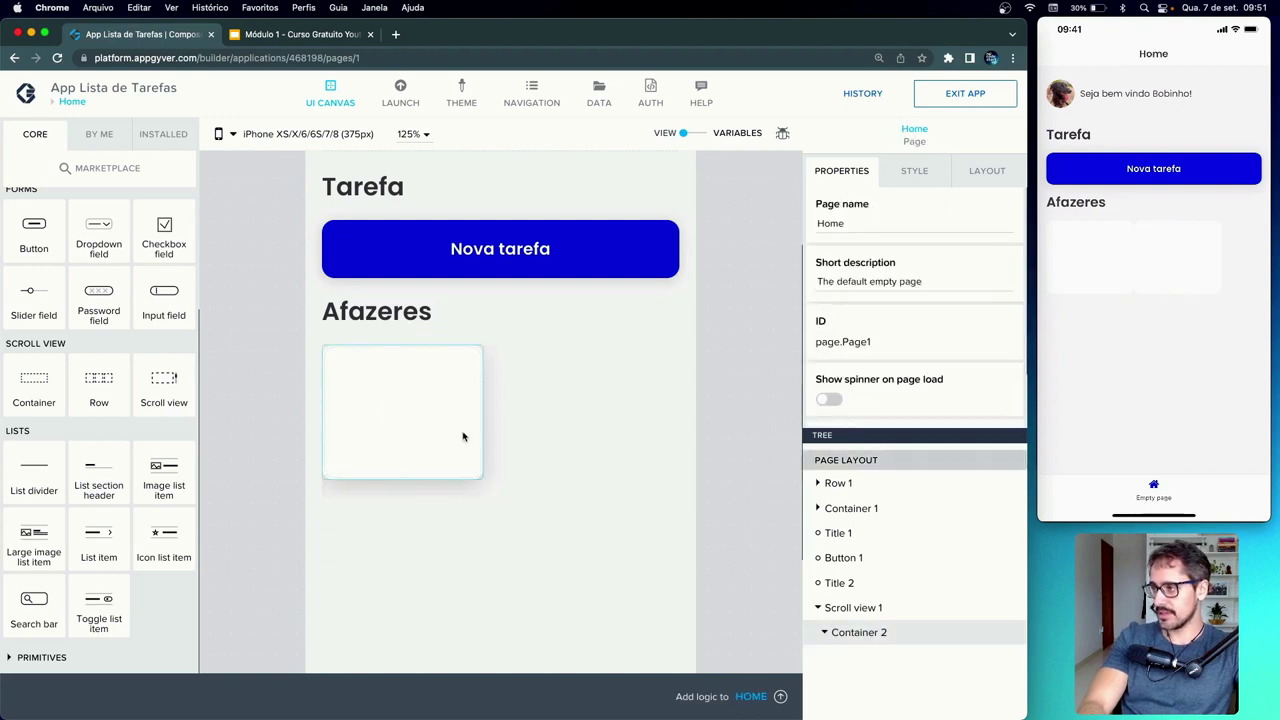
- Set the remaining card container's right spacing to the M 12px theme value
click(987, 170)
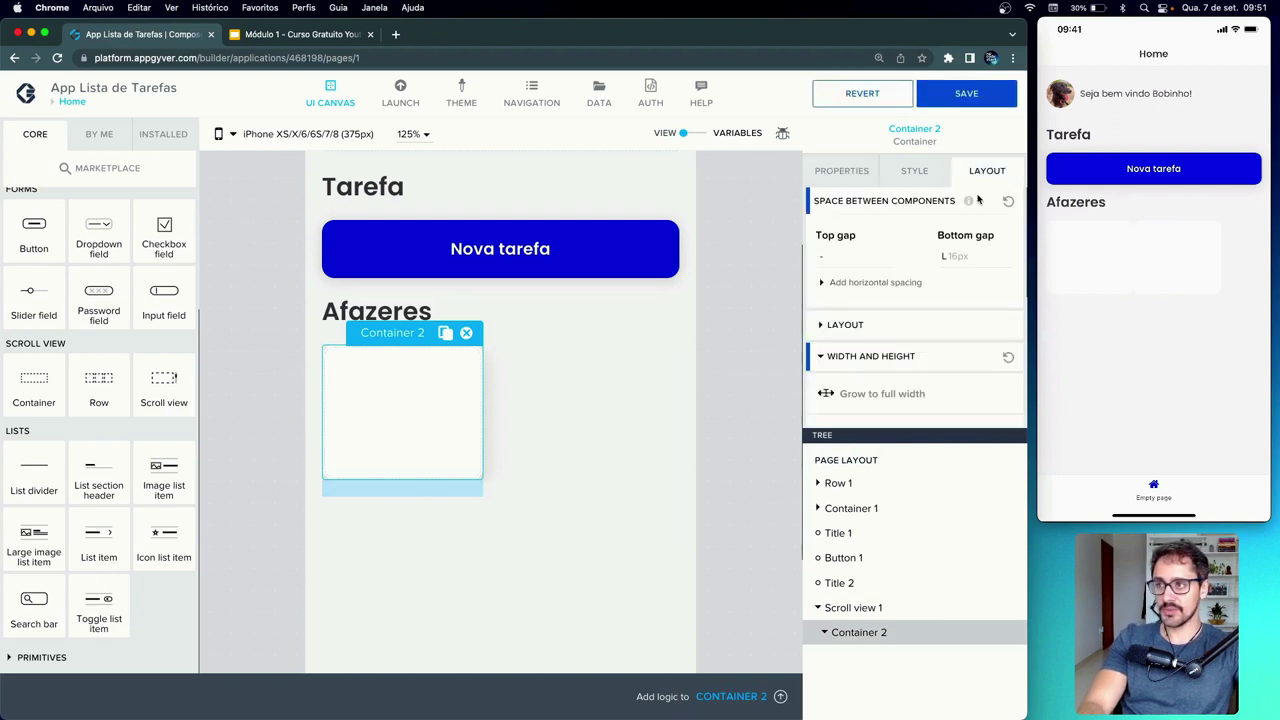
click(862, 284)
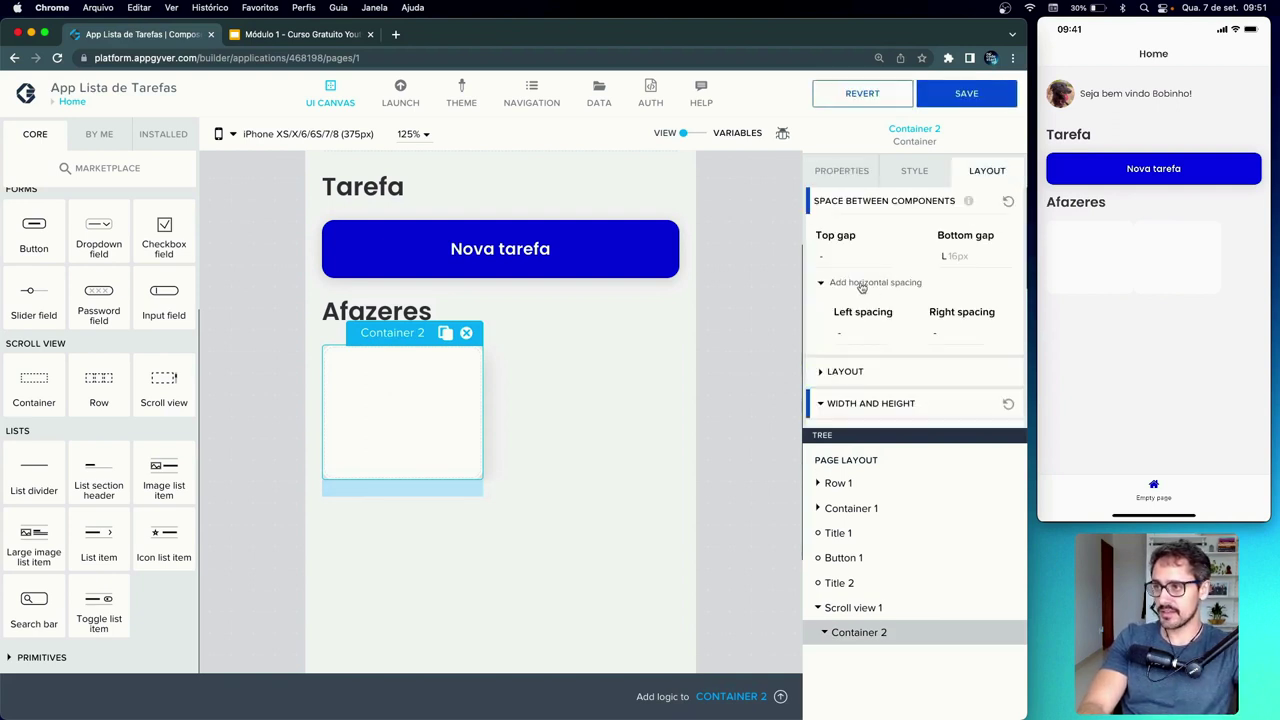
click(945, 334)
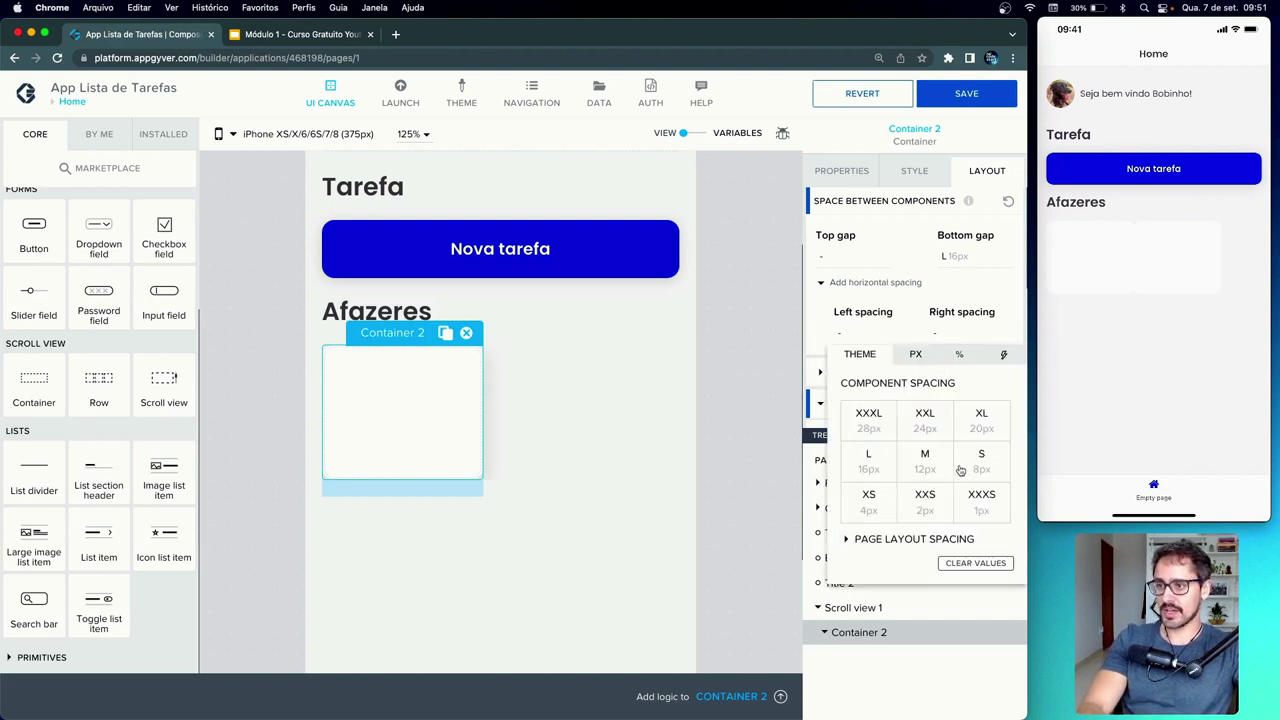
click(889, 503)
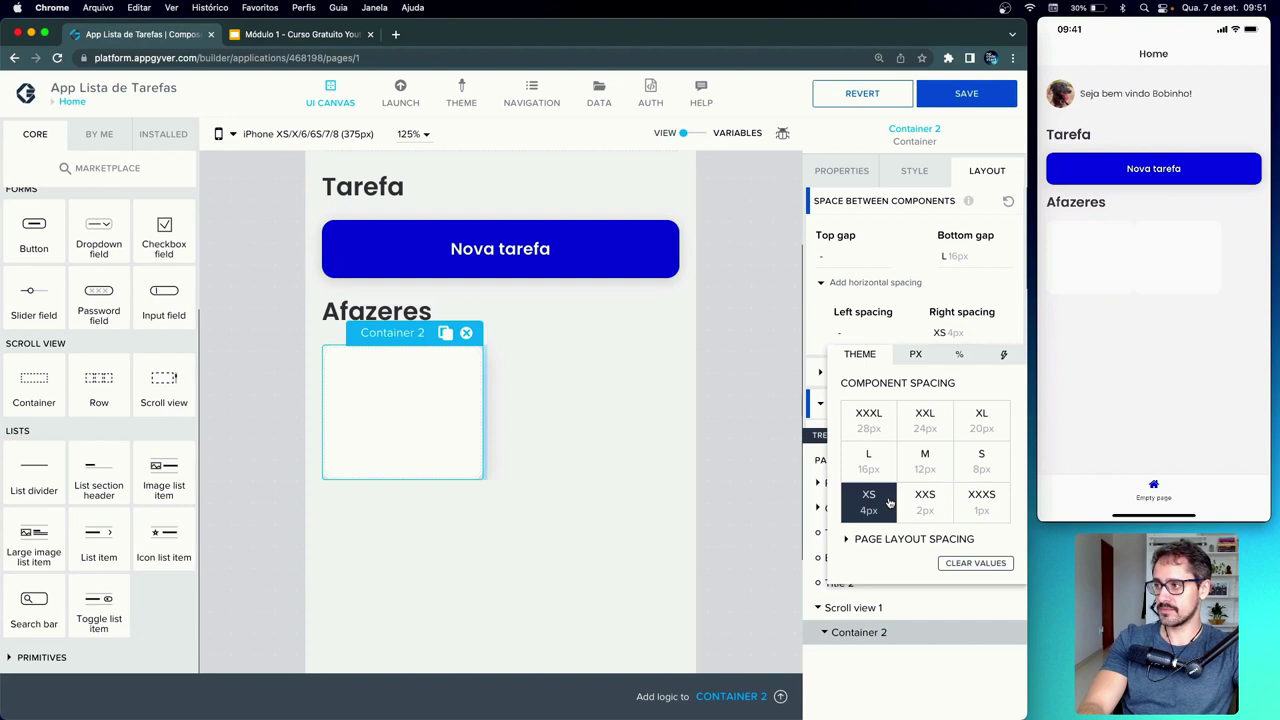
click(982, 464)
click(939, 465)
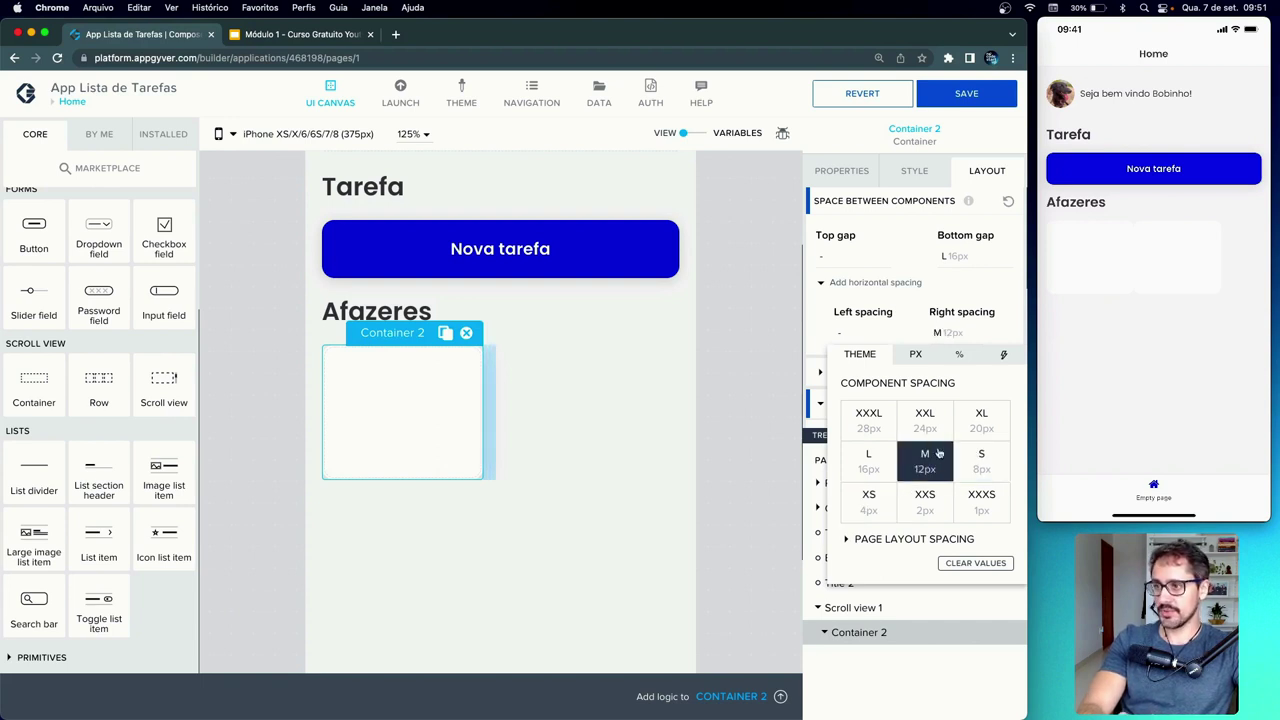
click(957, 114)
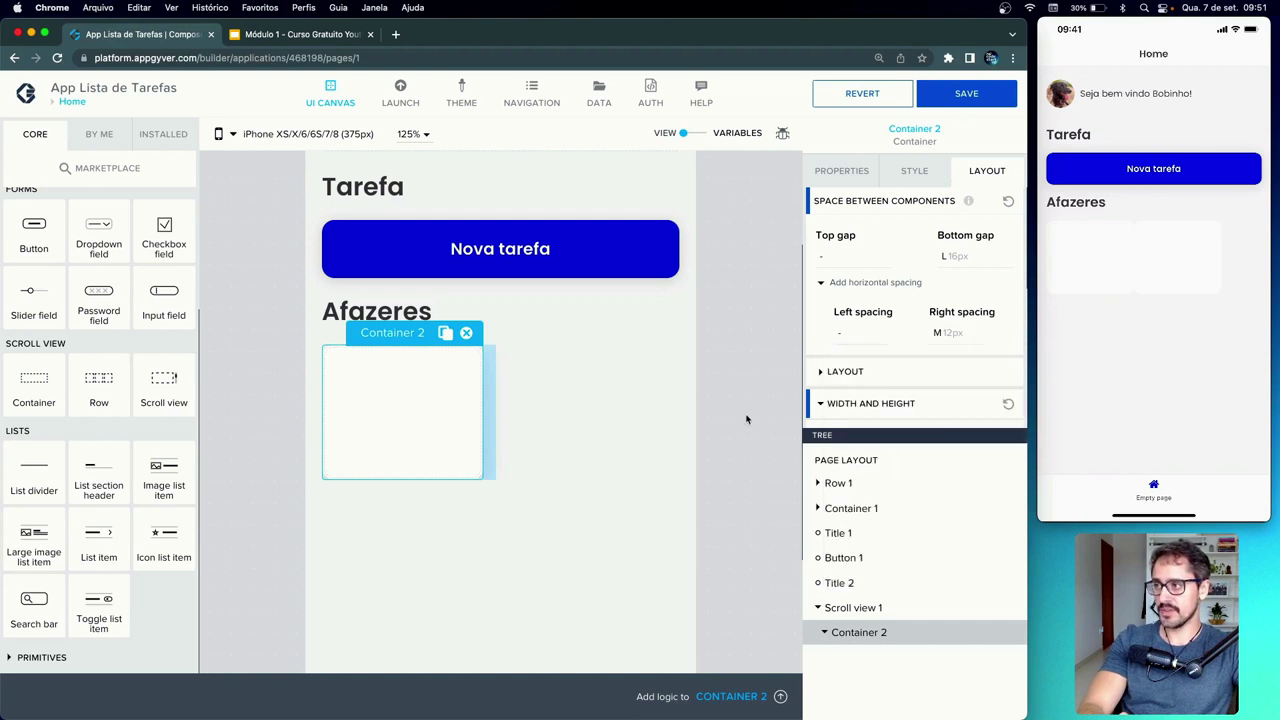
- Duplicate the card container twice inside the scroll view and save the app
click(446, 334)
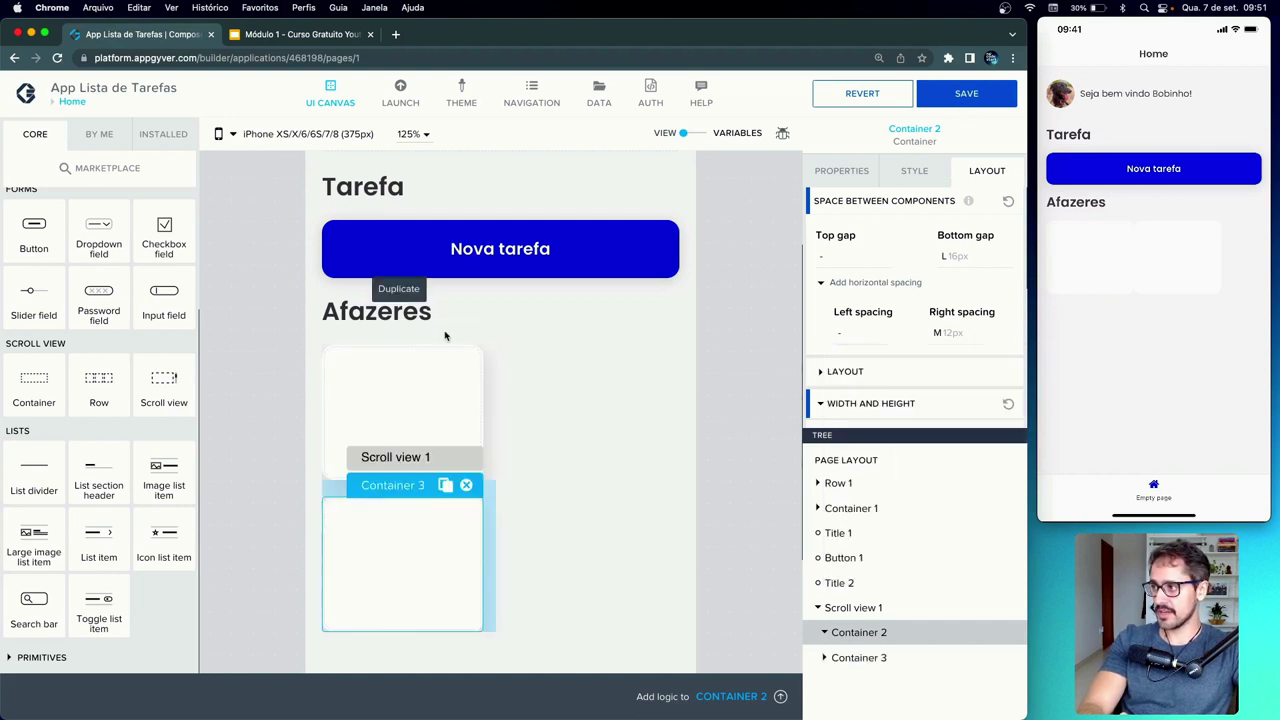
click(445, 486)
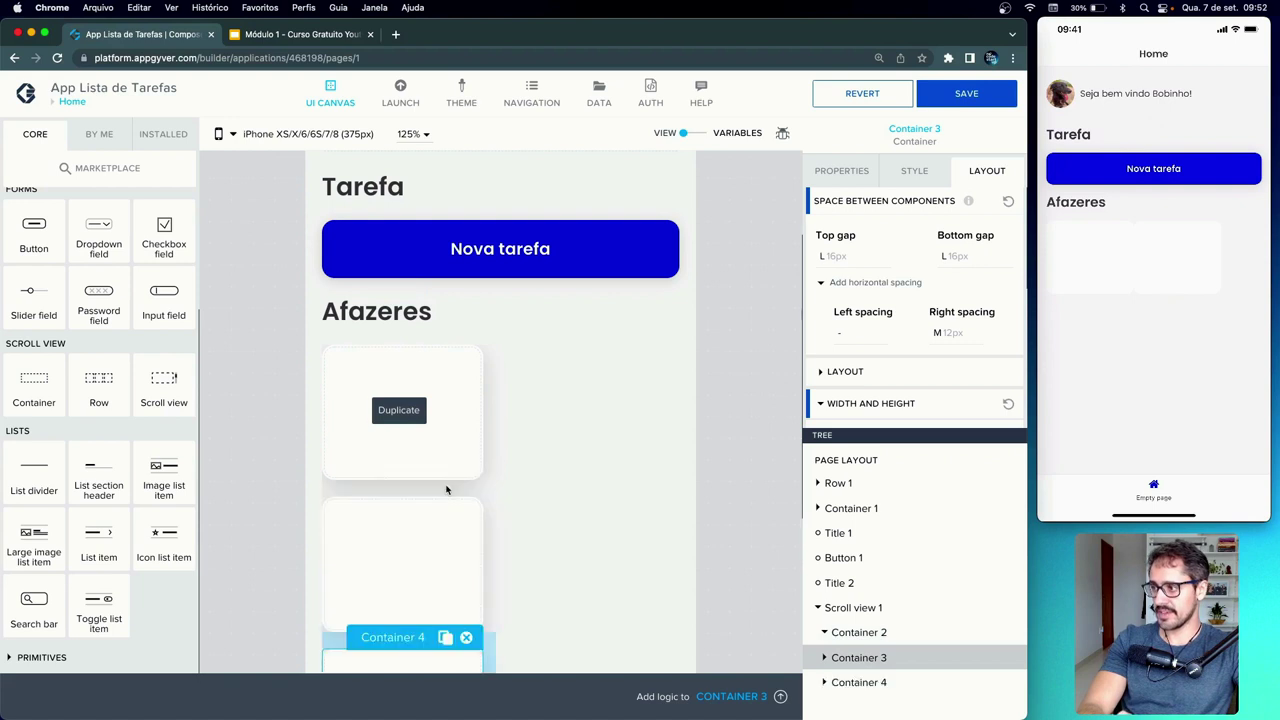
click(955, 98)
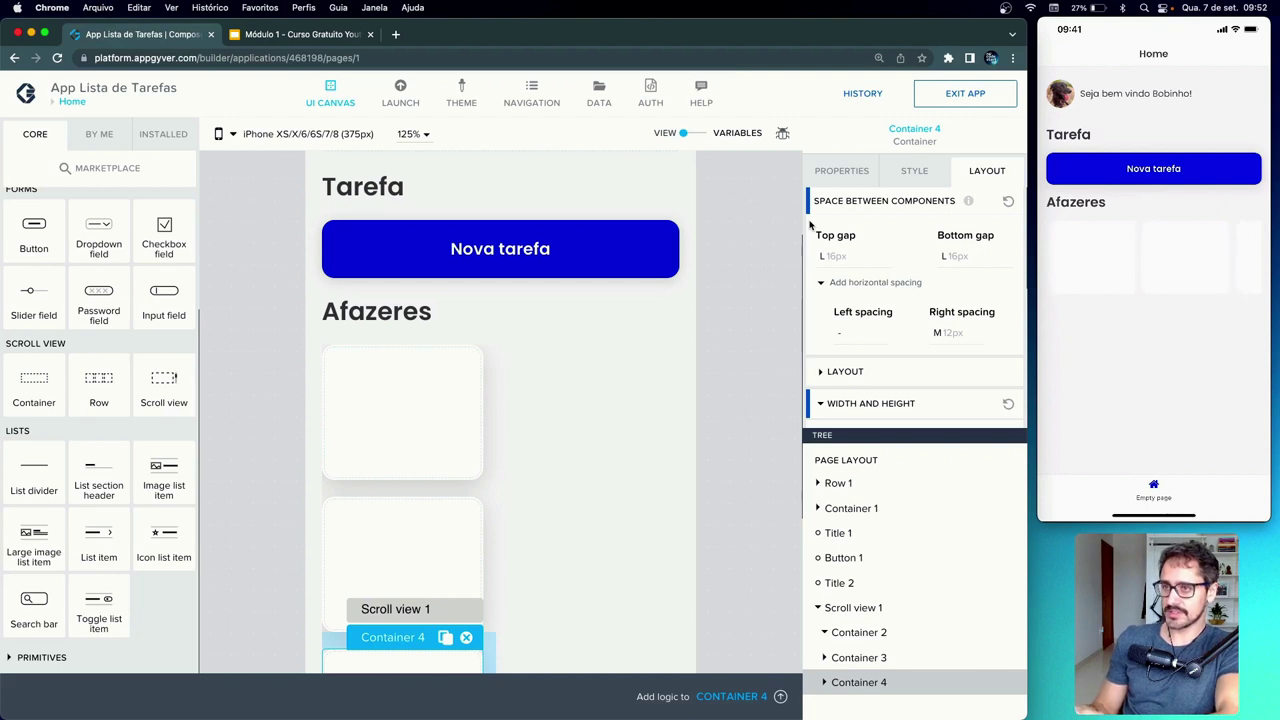
- Switch to Google Slides to examine the task cards in the Tela 01 wireframe, and return to the app builder
click(736, 336)
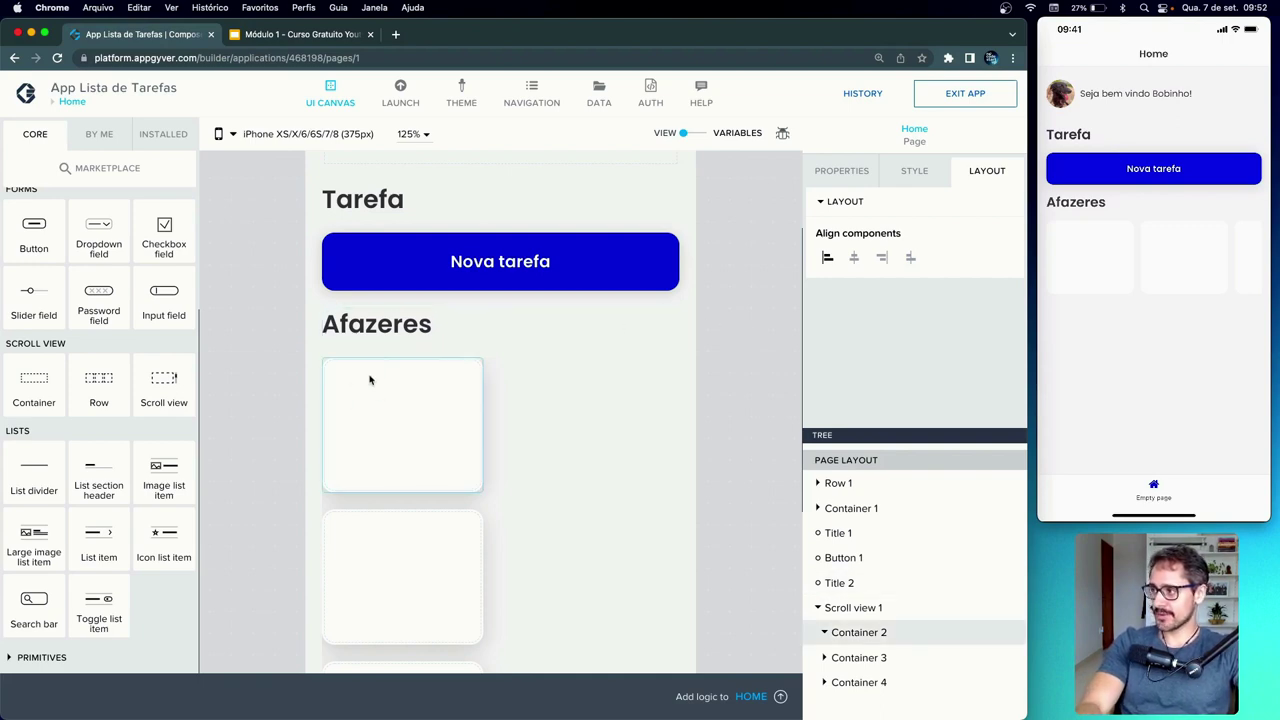
click(286, 36)
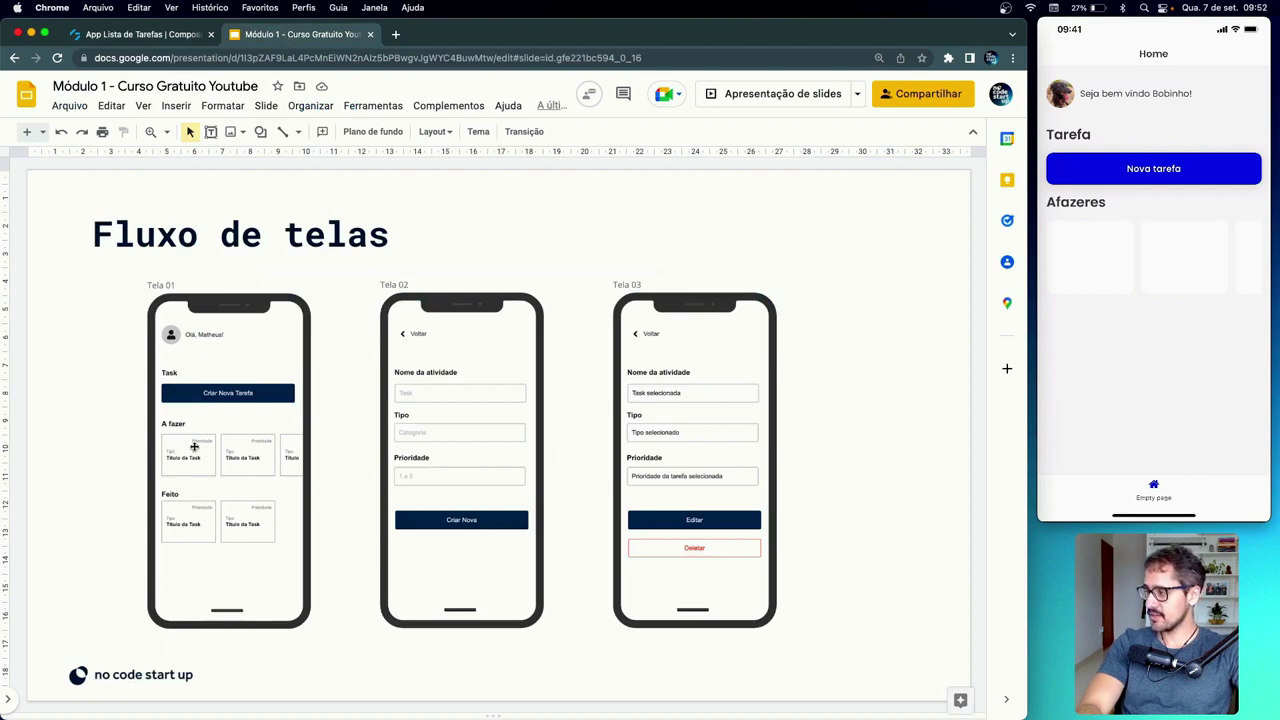
click(137, 33)
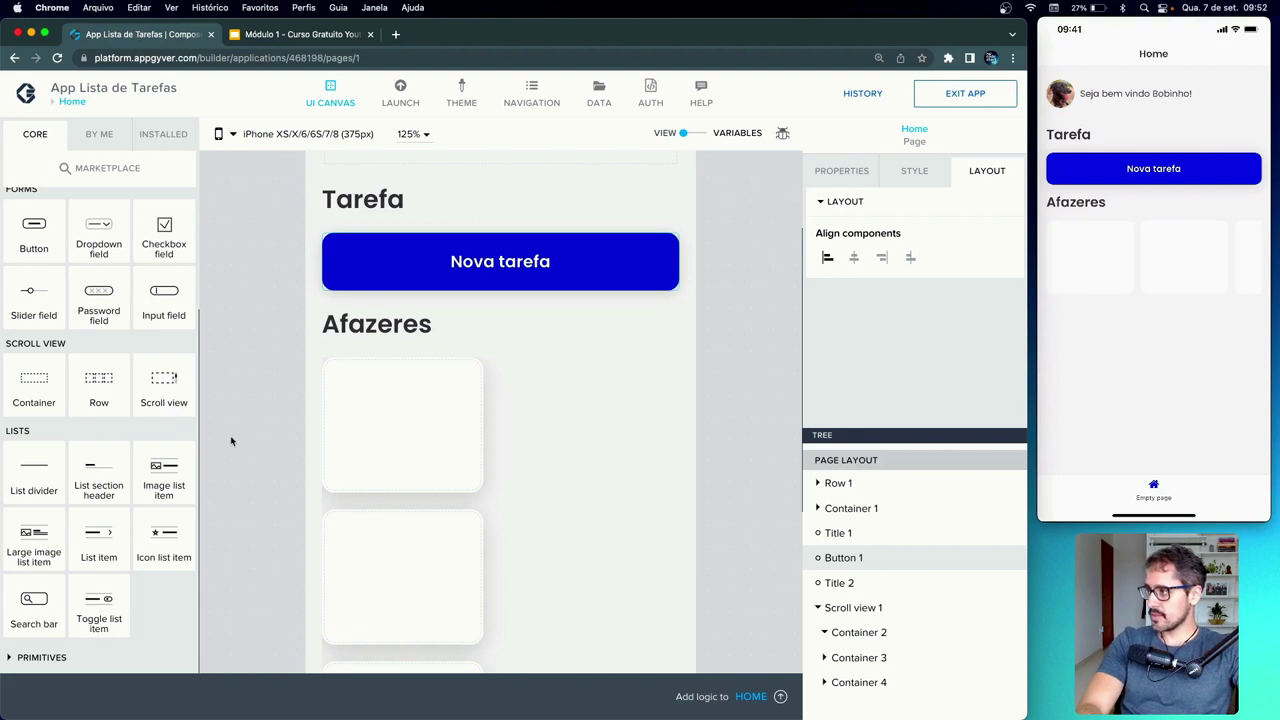
- Remove the two duplicated card containers from the scroll view and save the app
scroll(119, 240, up, 3)
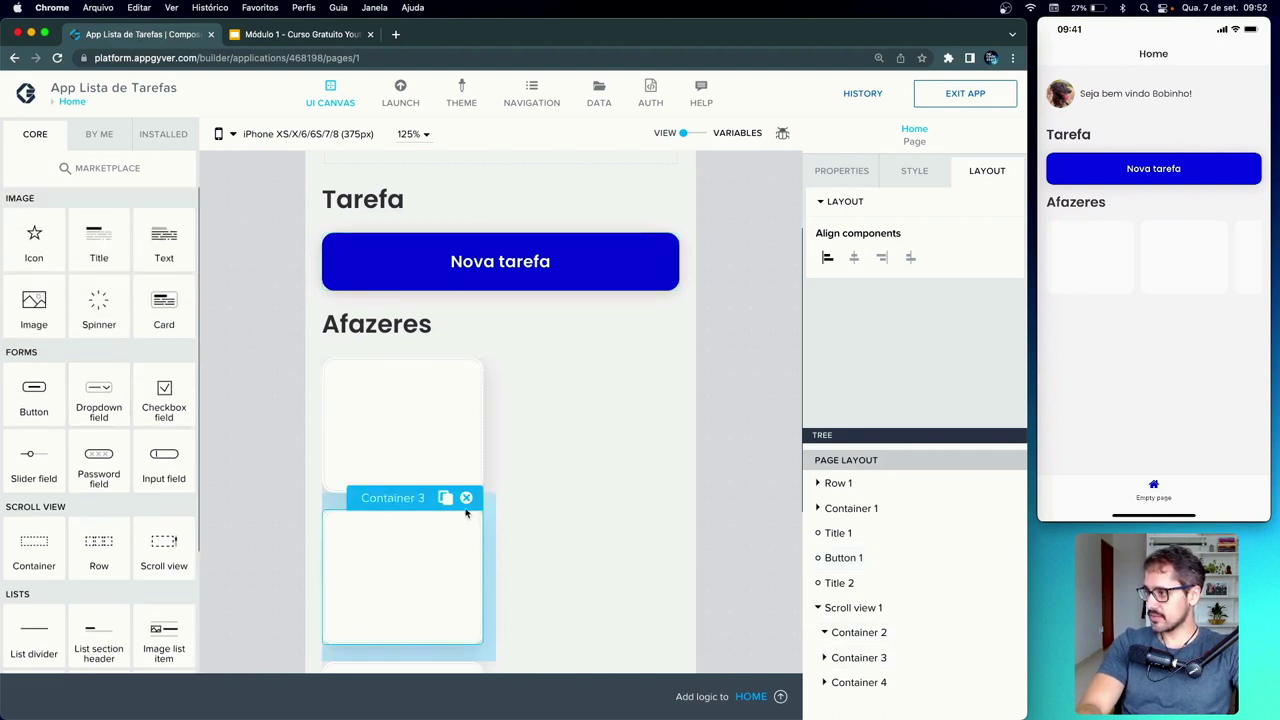
click(465, 510)
click(466, 498)
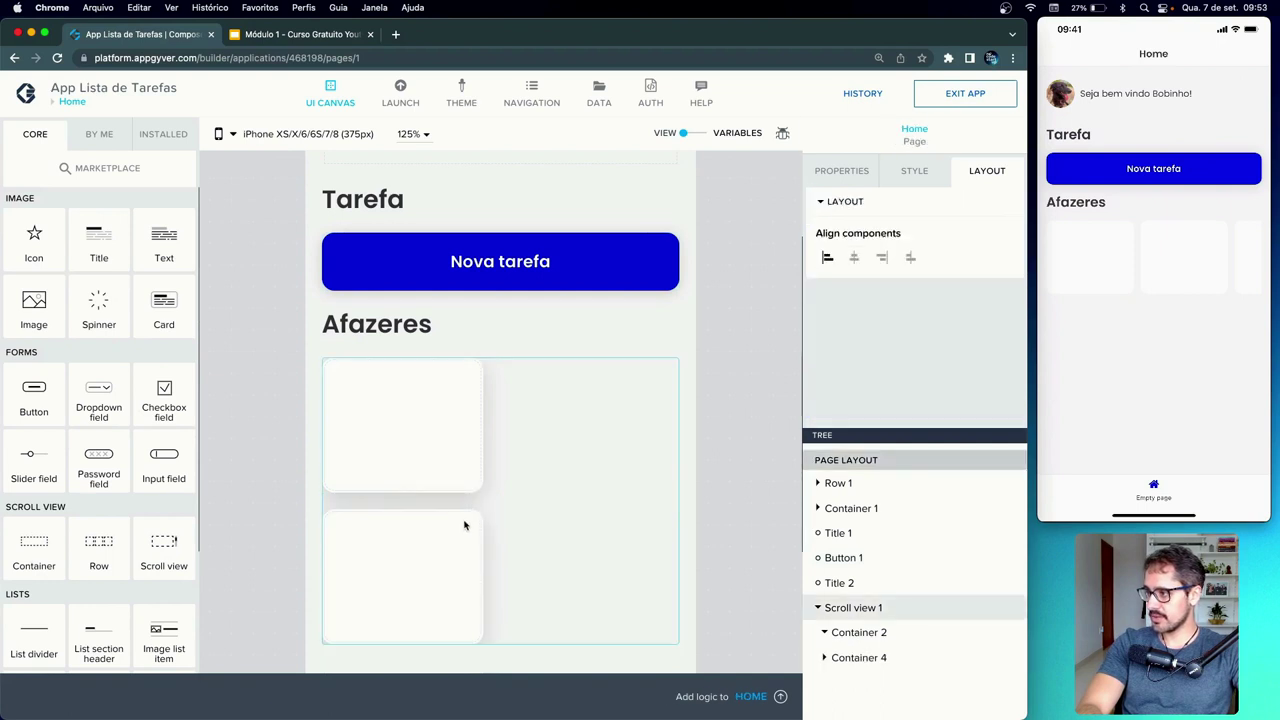
click(447, 553)
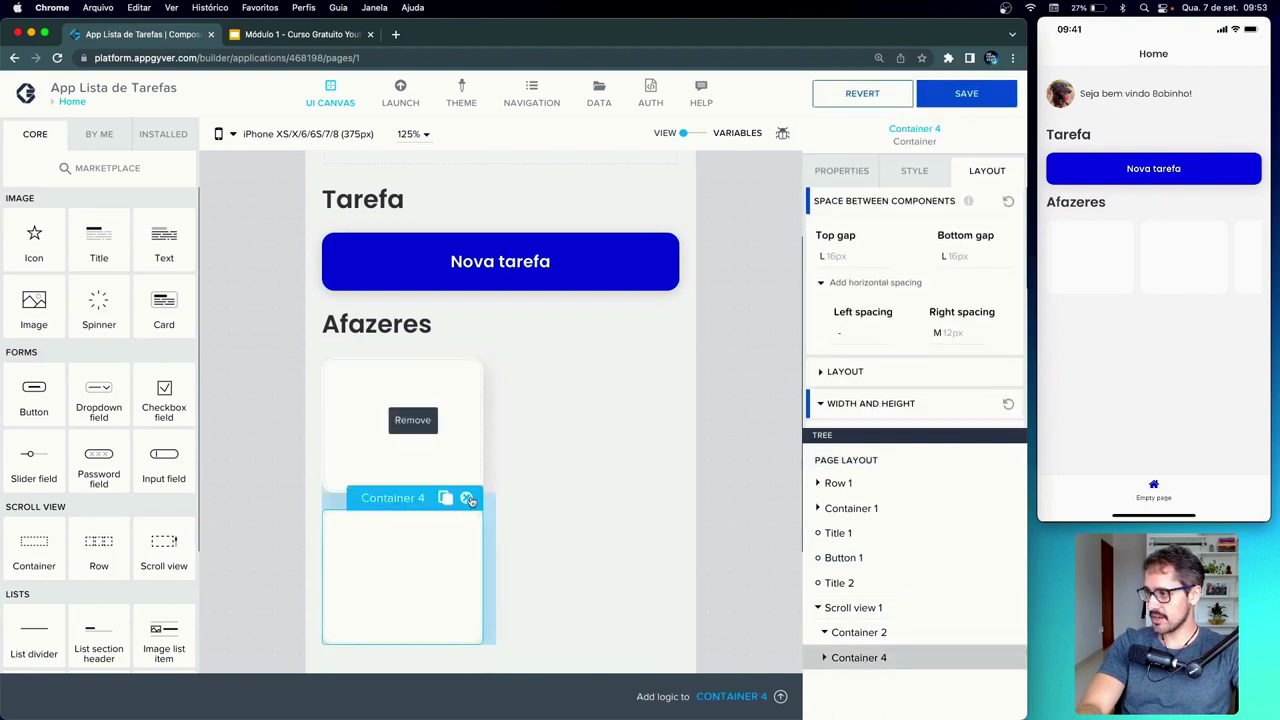
click(470, 498)
click(514, 438)
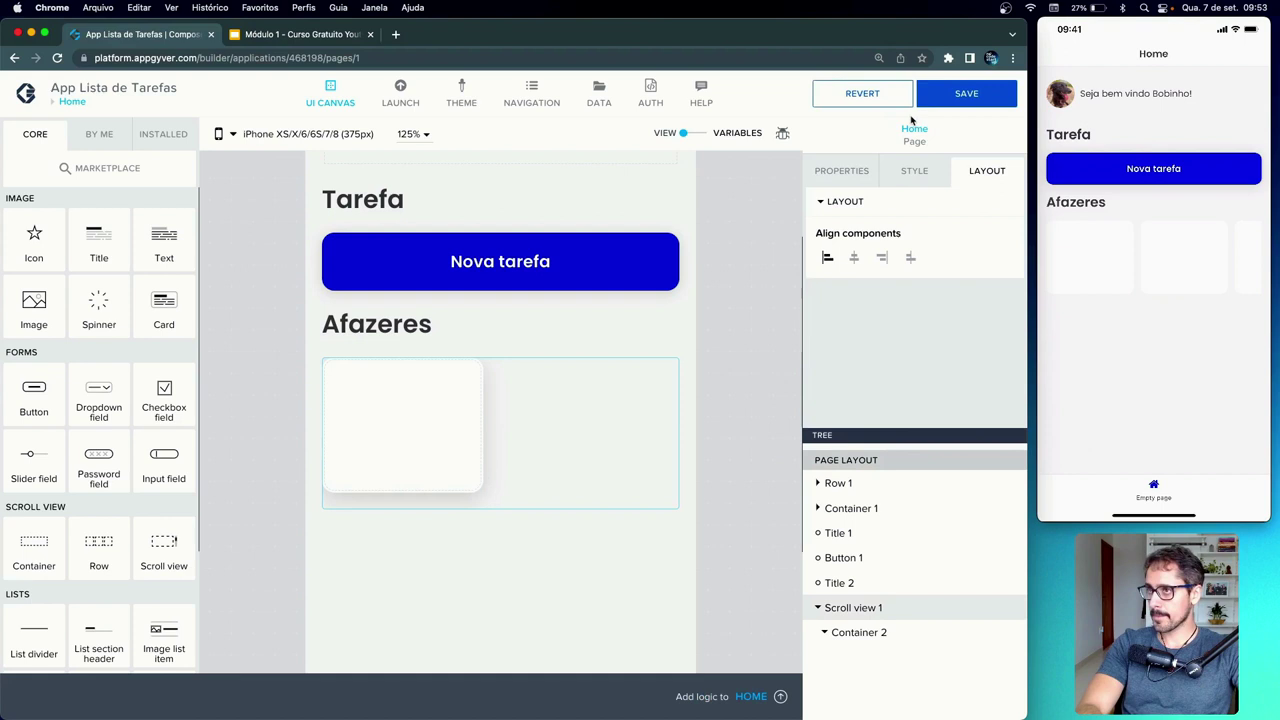
click(966, 93)
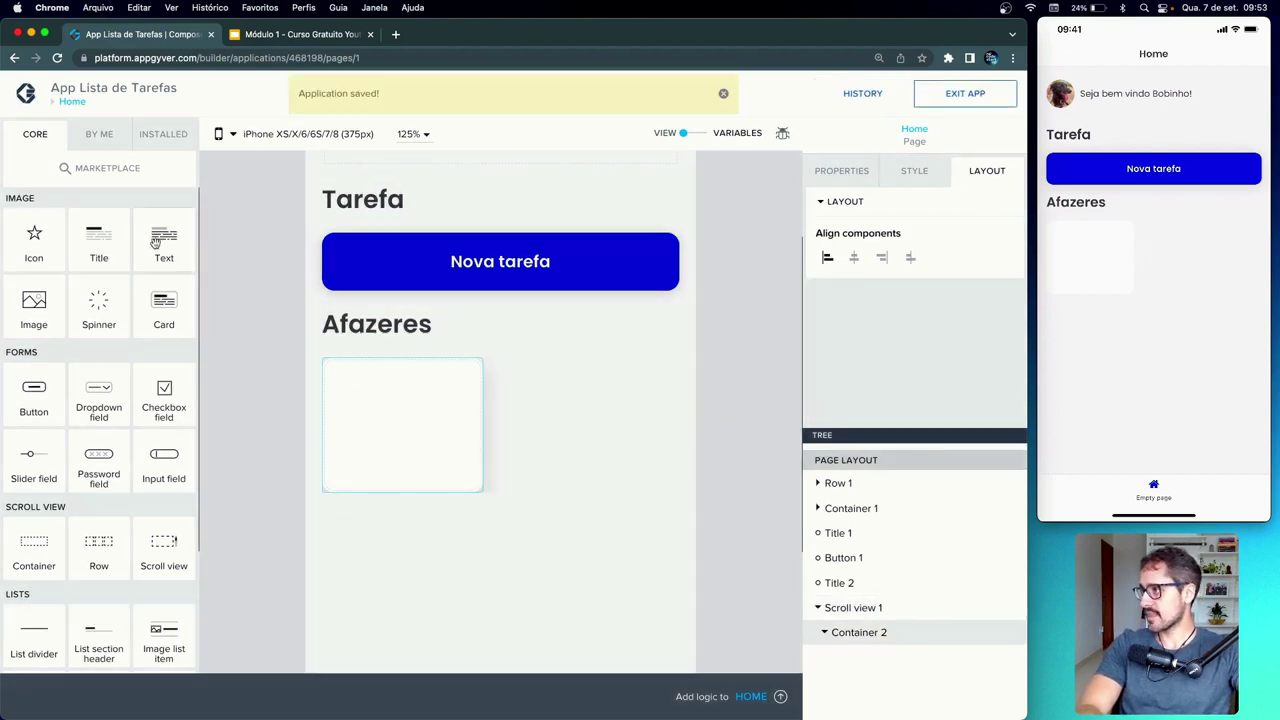
- Add a text component inside the task card under the "Afazeres" title
drag(329, 383, 351, 404)
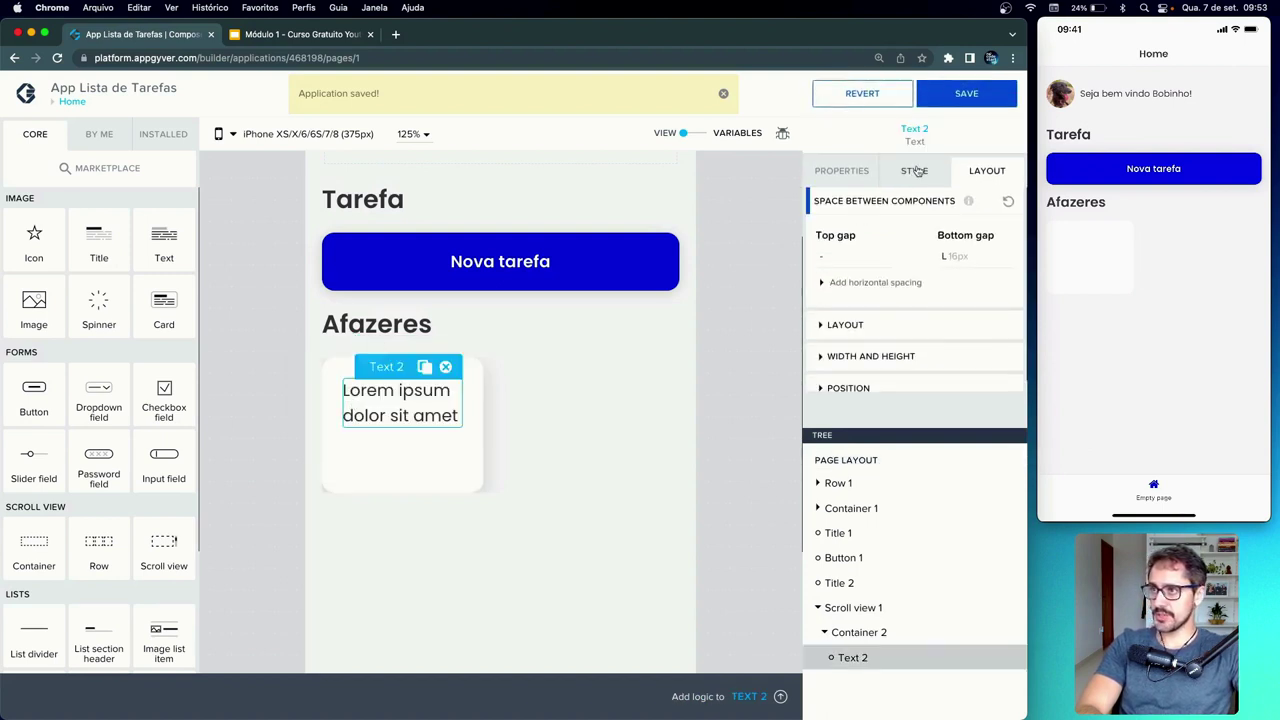
- Apply the Secondary Paragraph style to the text inside the task card
click(914, 173)
scroll(892, 395, down, 5)
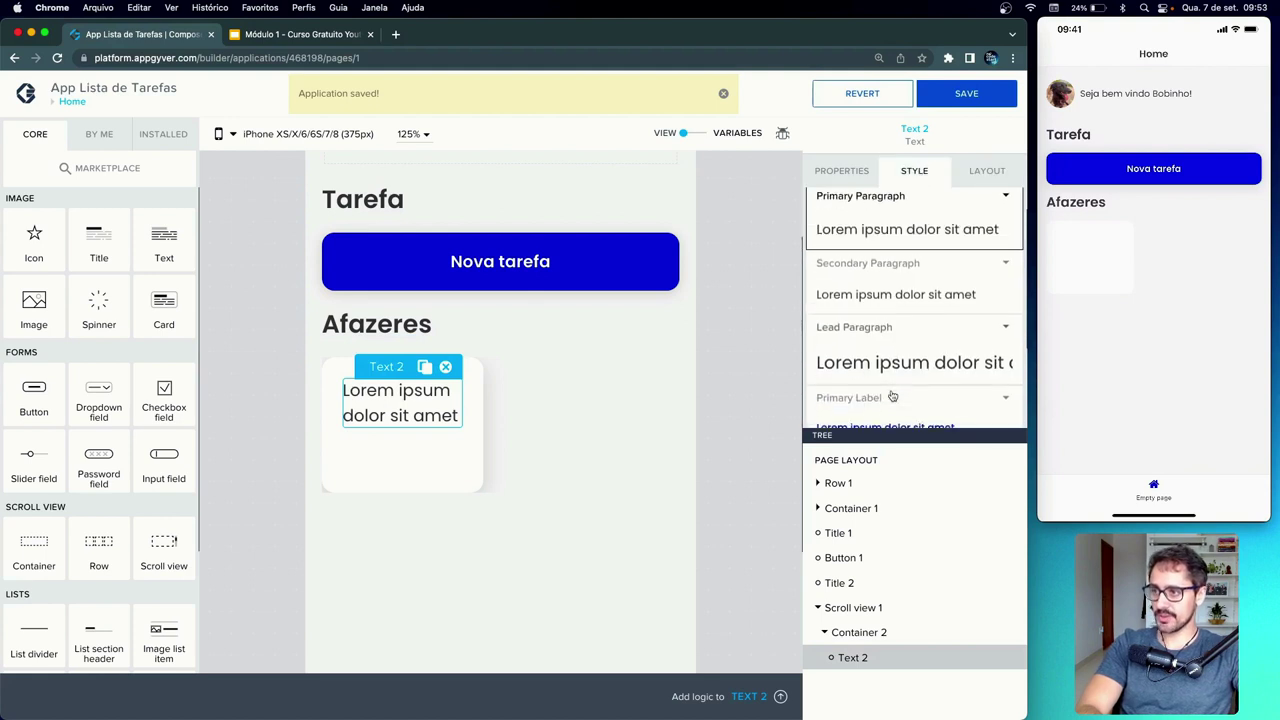
scroll(905, 340, up, 3)
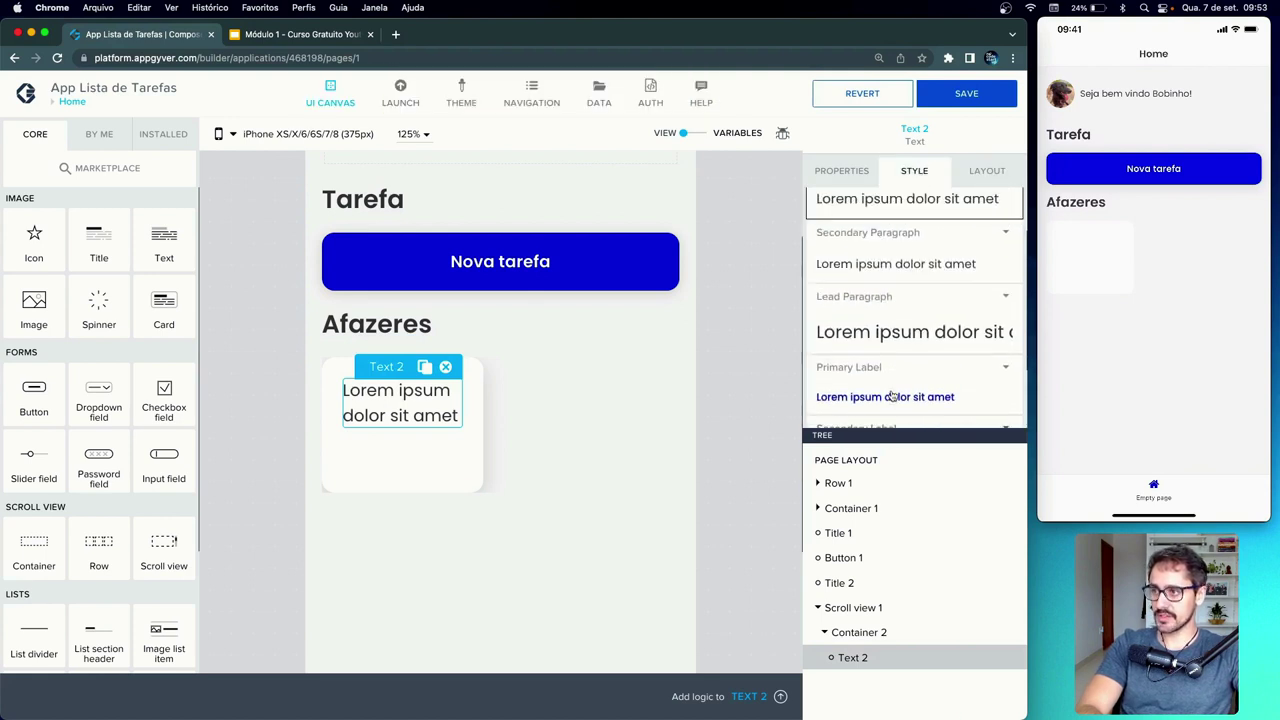
click(919, 297)
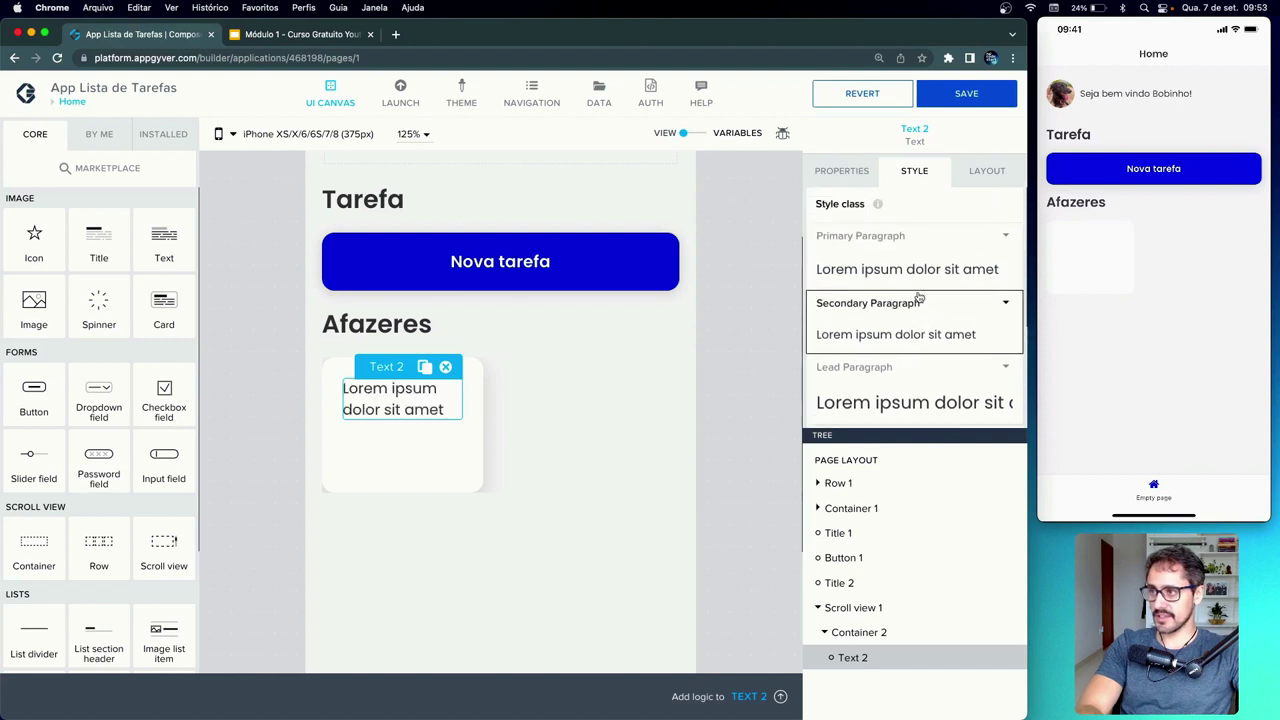
scroll(919, 297, down, 3)
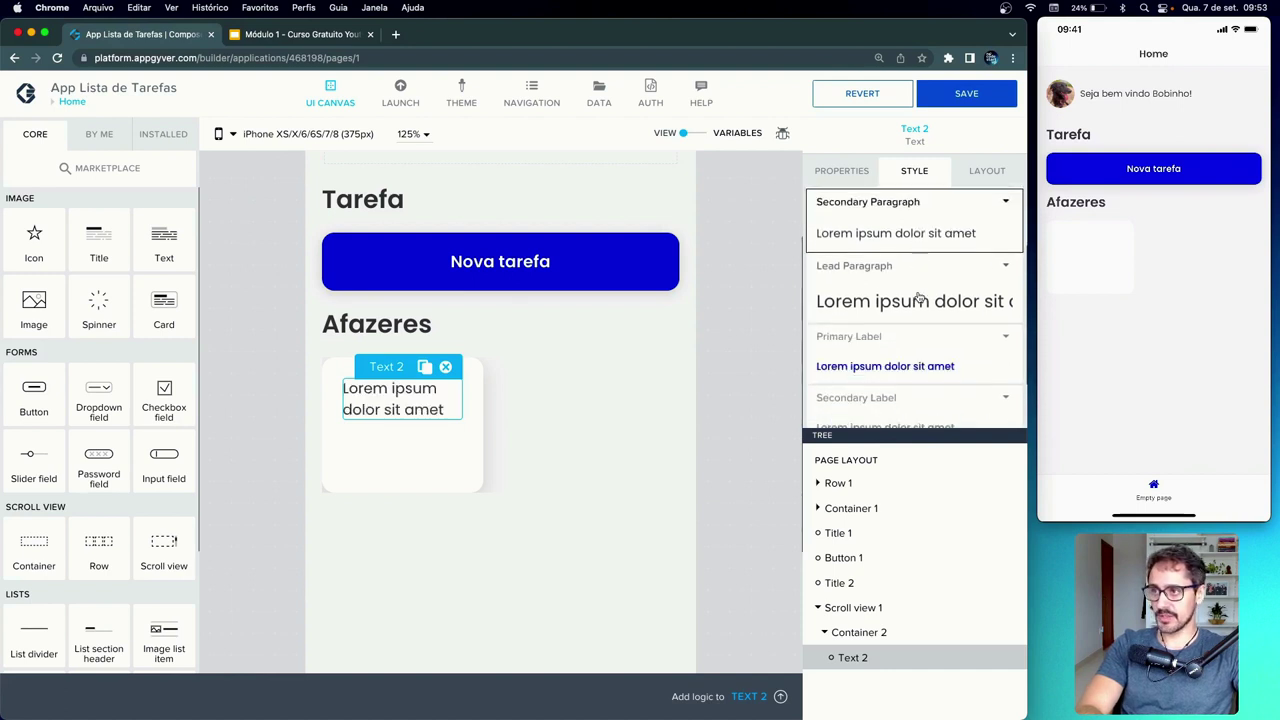
scroll(919, 297, down, 2)
scroll(919, 297, up, 5)
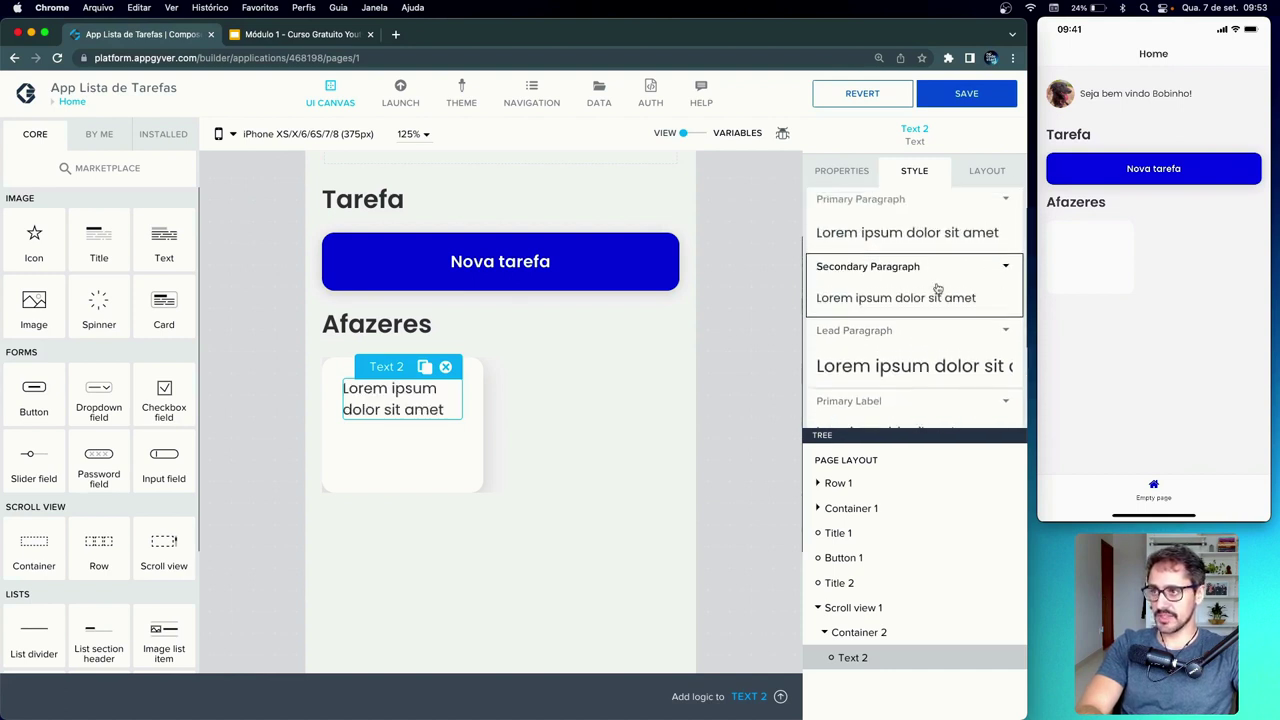
- Edit the card text's style and set its typography text size to Text S
click(1006, 270)
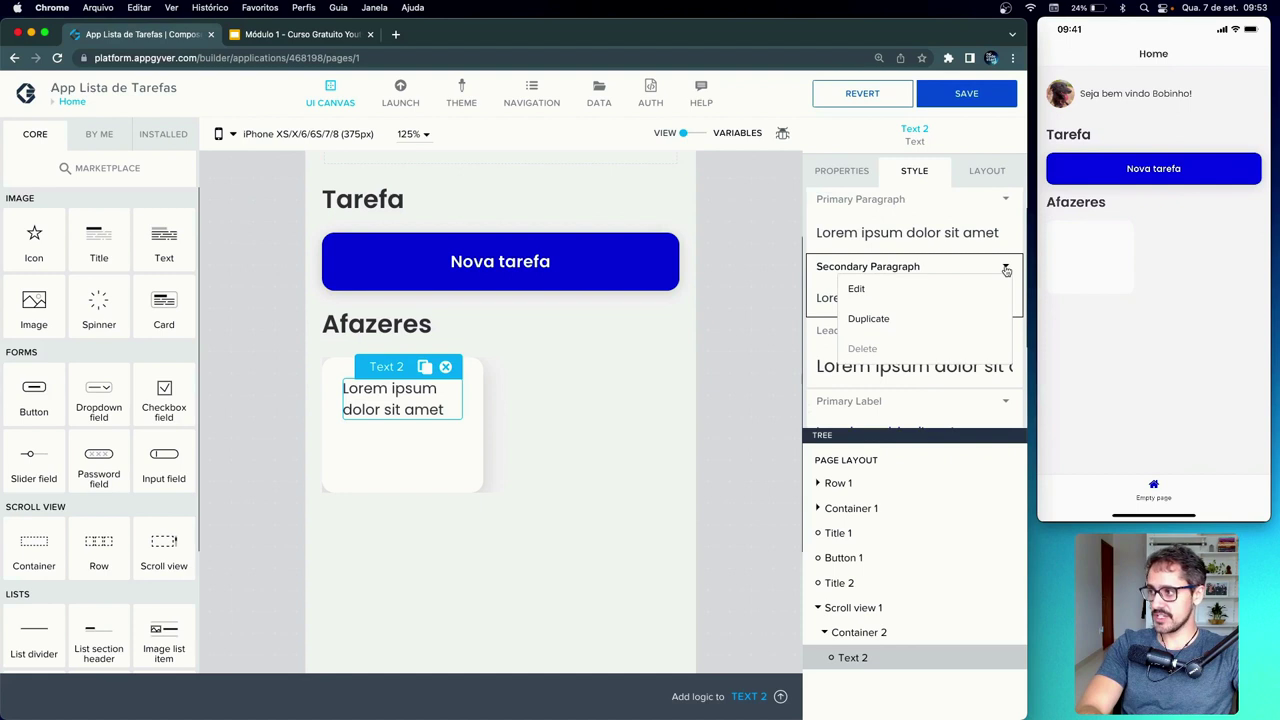
click(900, 292)
scroll(900, 295, down, 1)
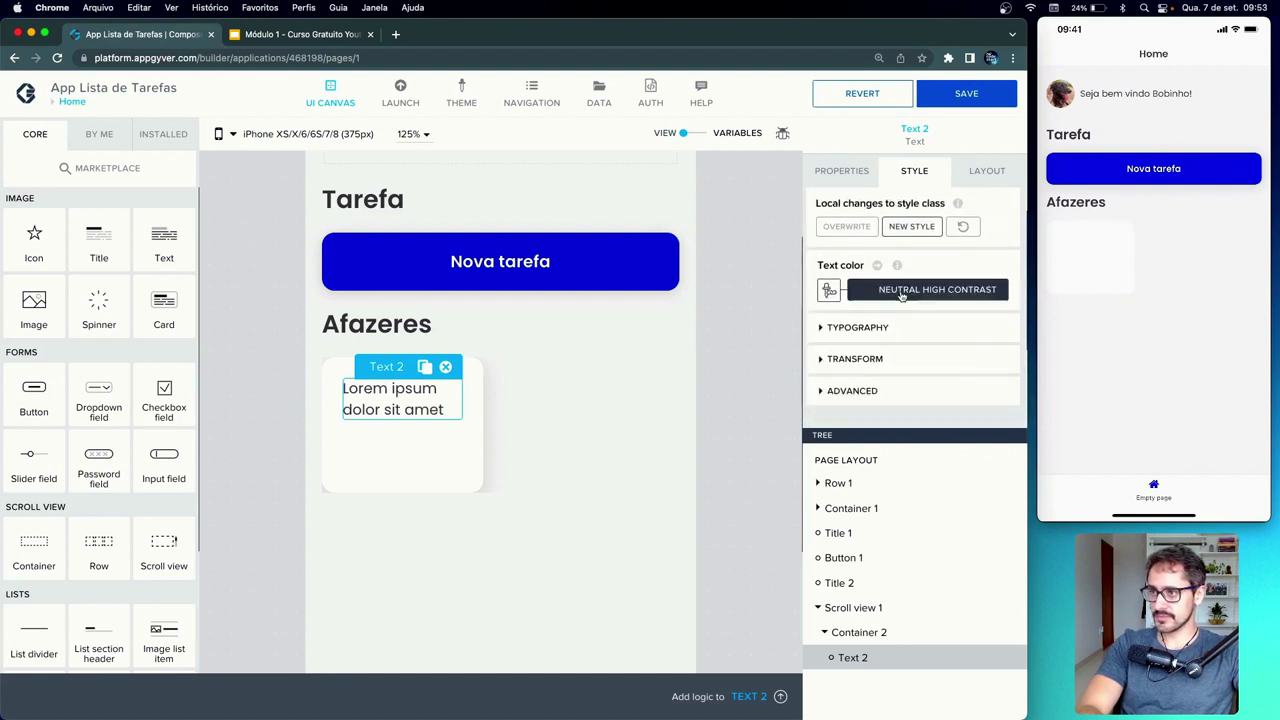
click(821, 333)
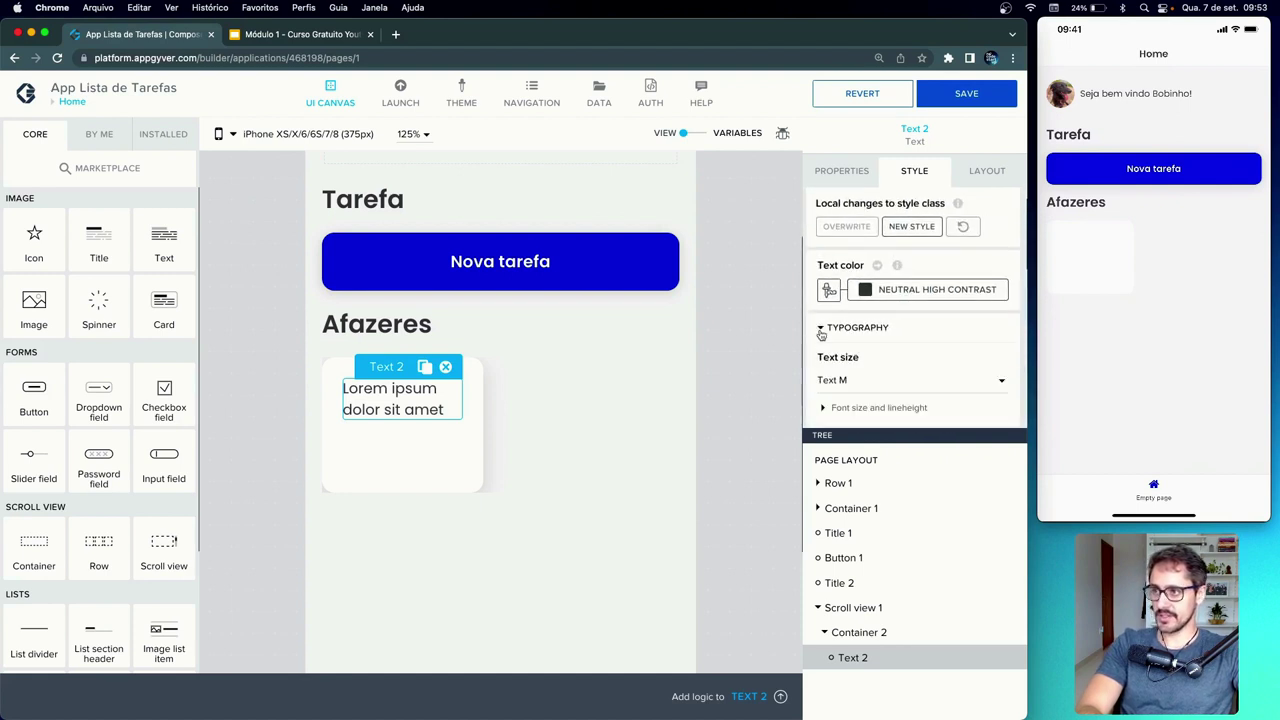
click(838, 382)
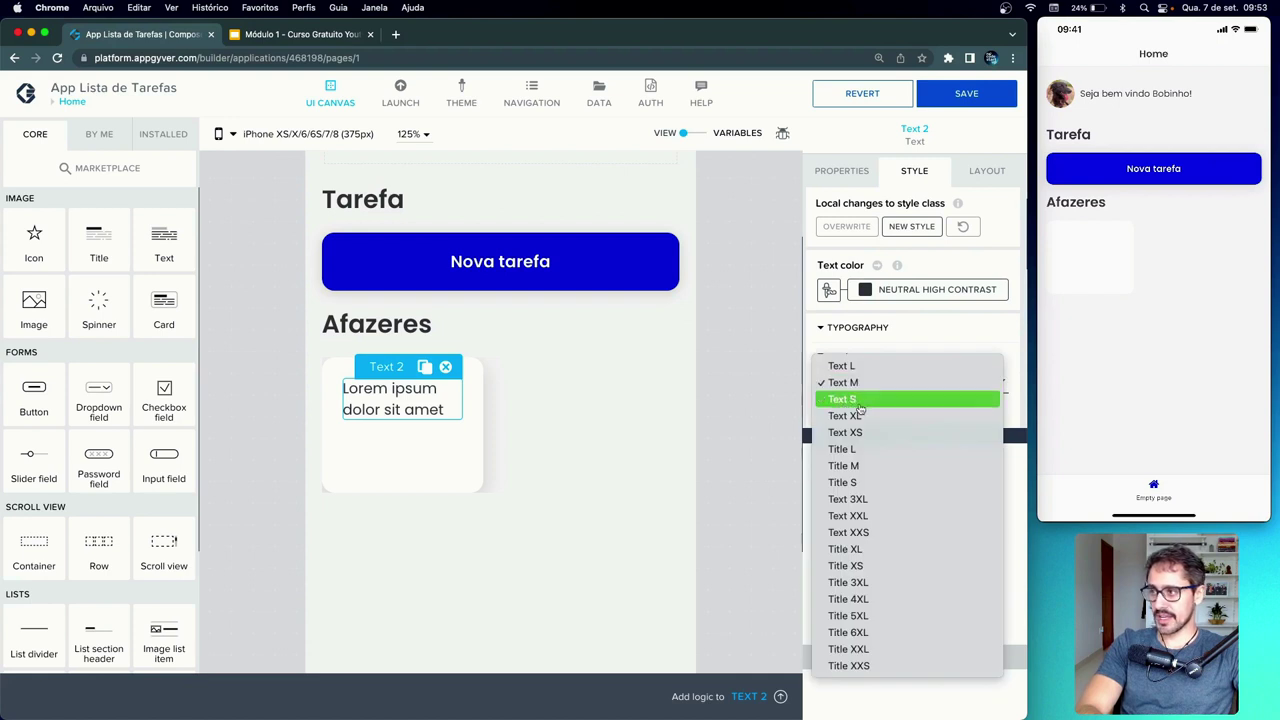
click(859, 402)
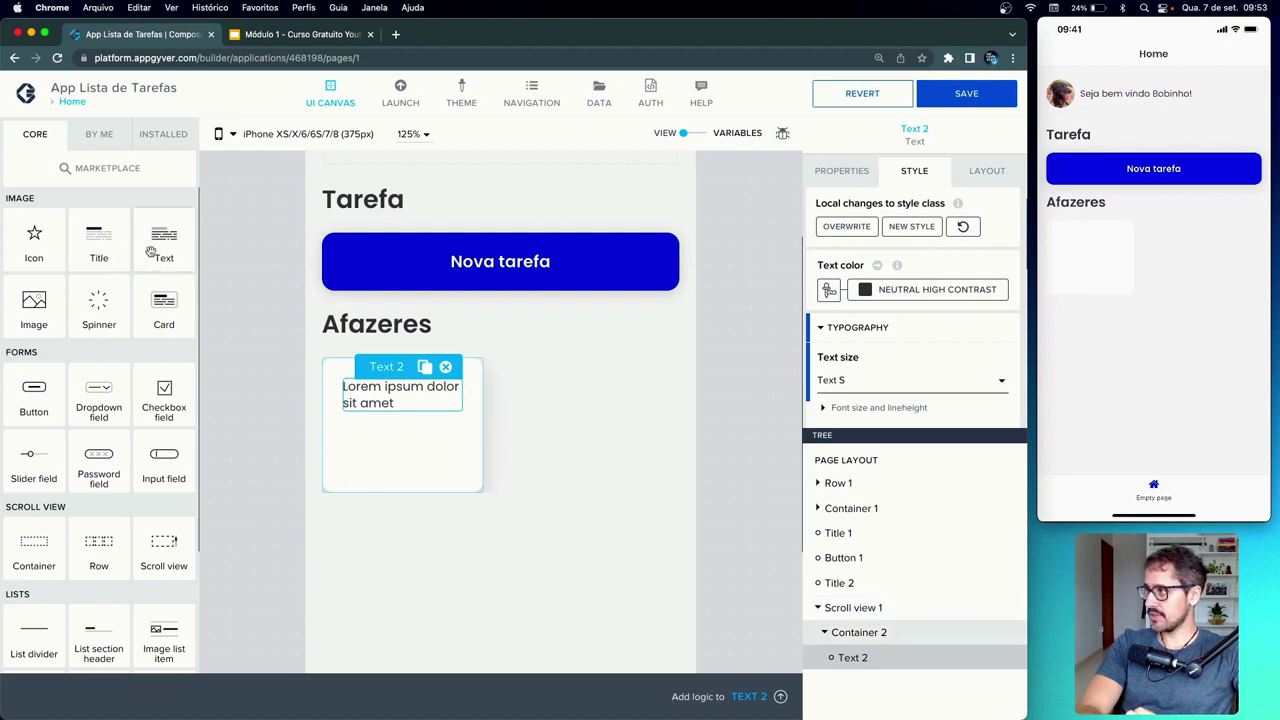
- Add a second text component with the Tertiary Label style and place it in the card container above the existing text
drag(150, 250, 540, 540)
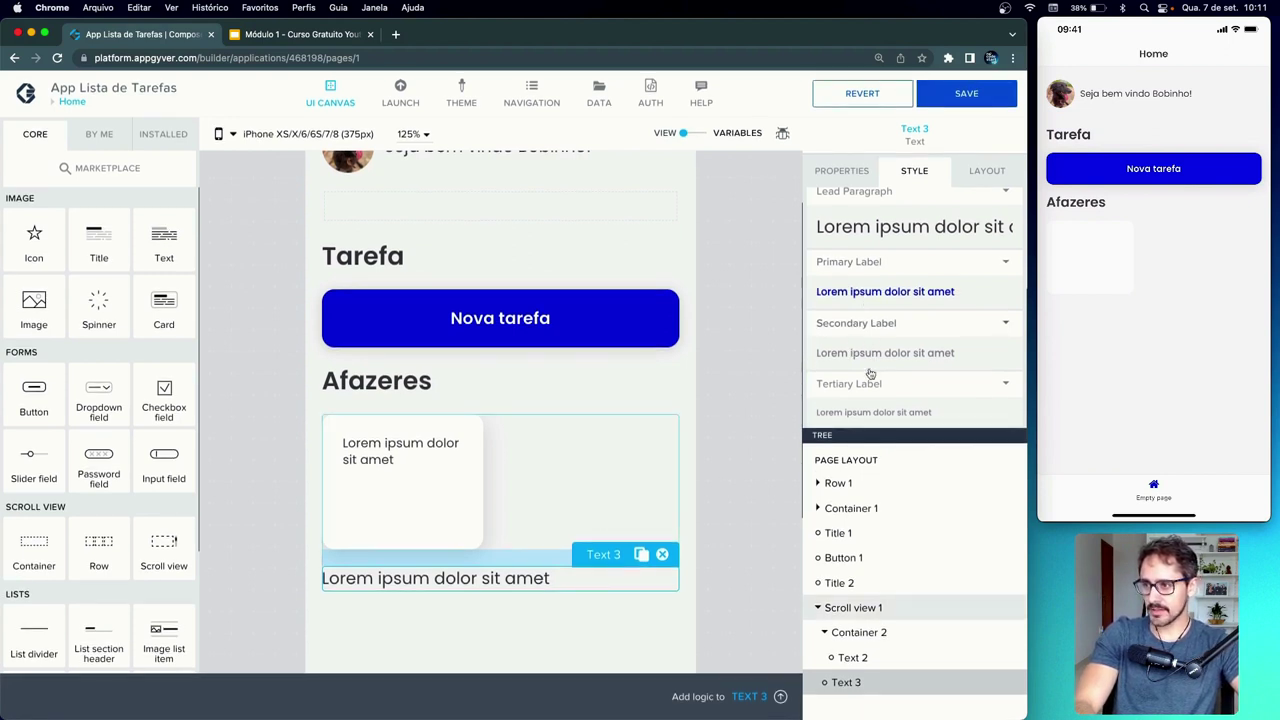
click(865, 412)
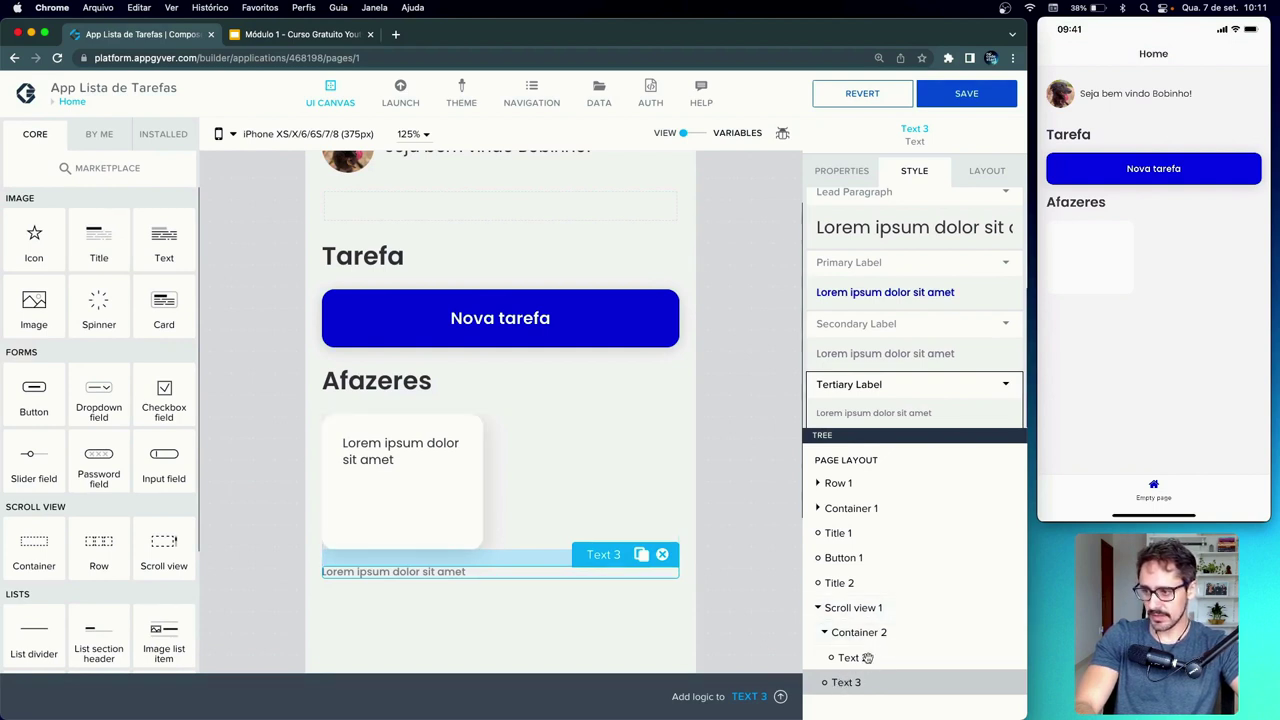
drag(866, 651, 862, 652)
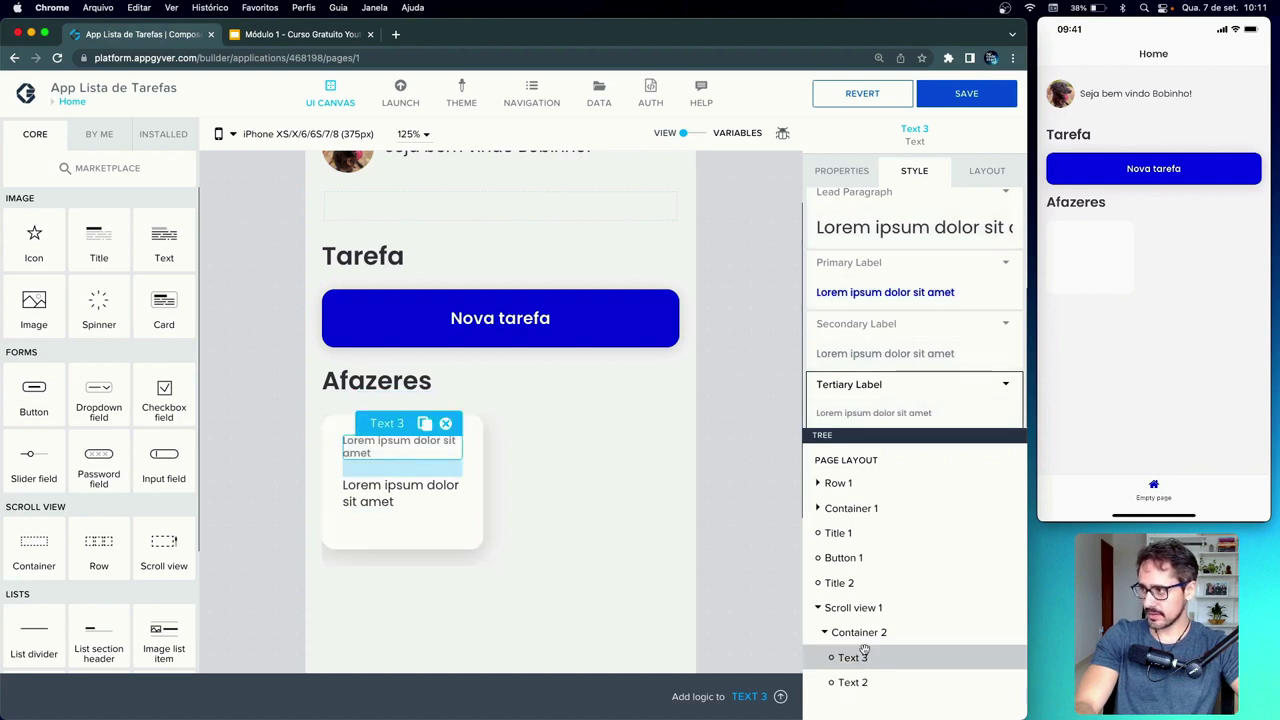
click(784, 574)
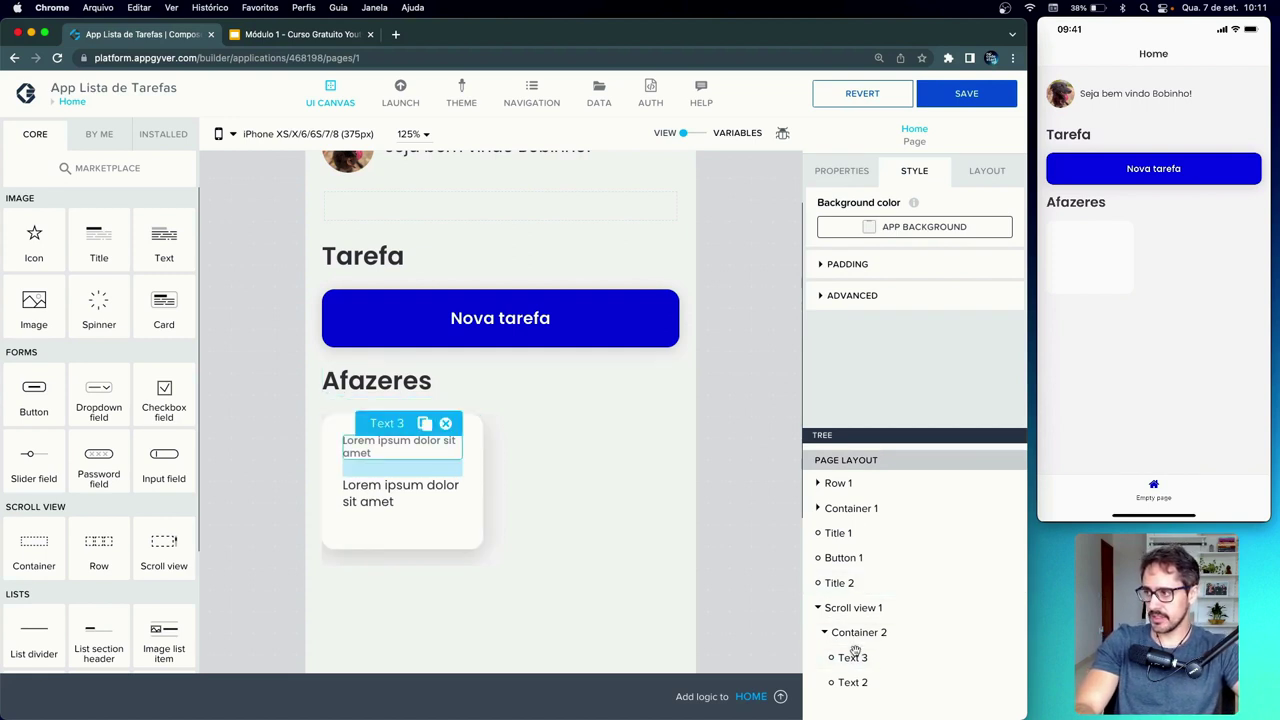
- Set the bottom gap of the card's upper label text to XXXS (1px)
click(853, 657)
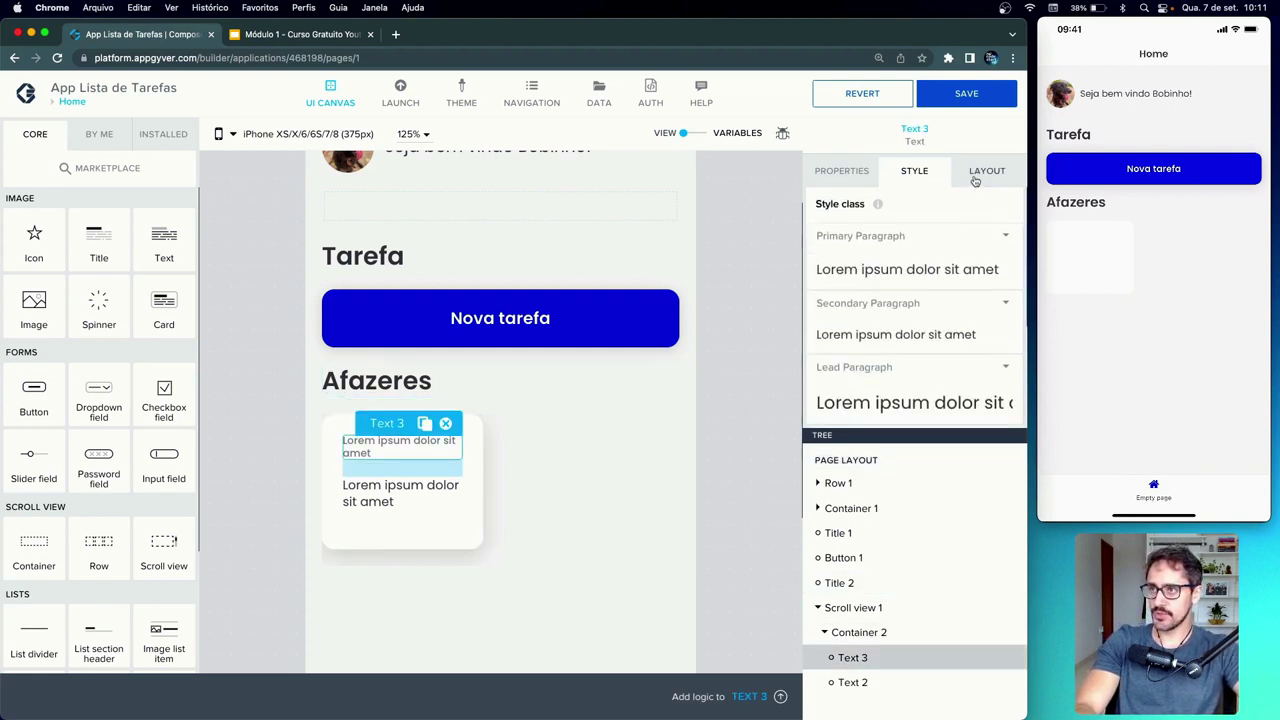
click(985, 171)
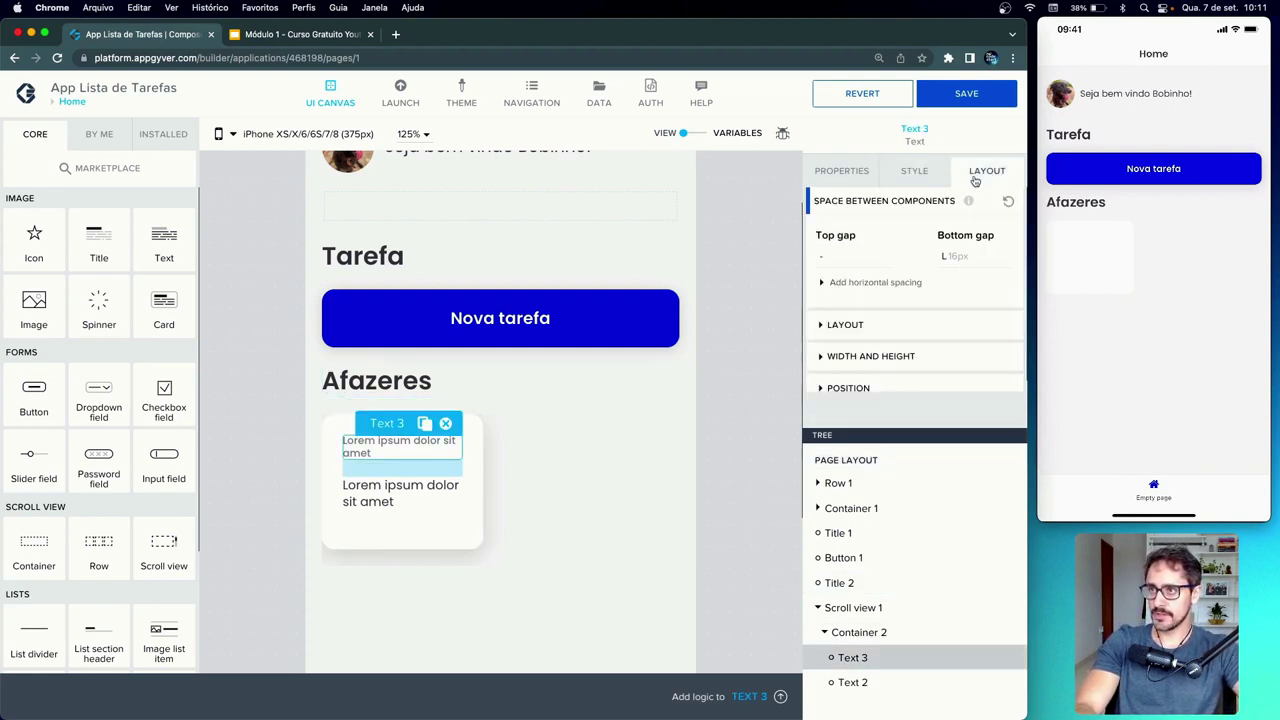
click(958, 257)
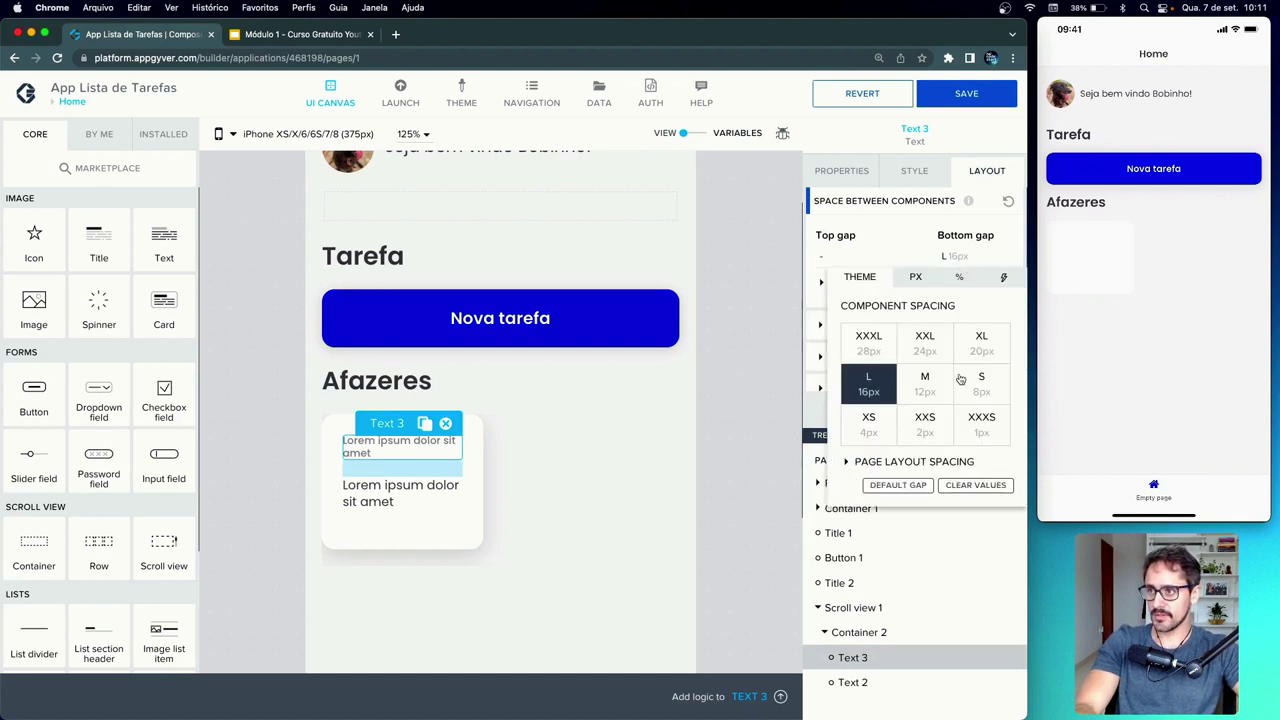
click(939, 435)
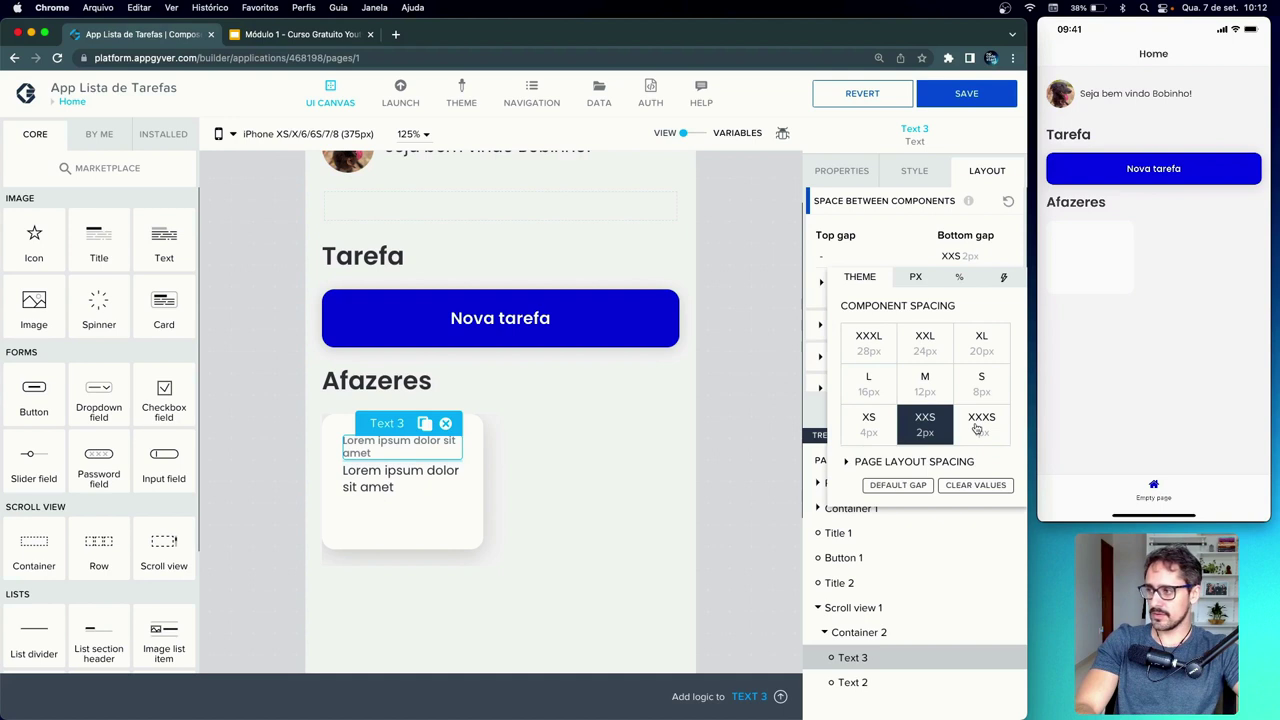
click(977, 428)
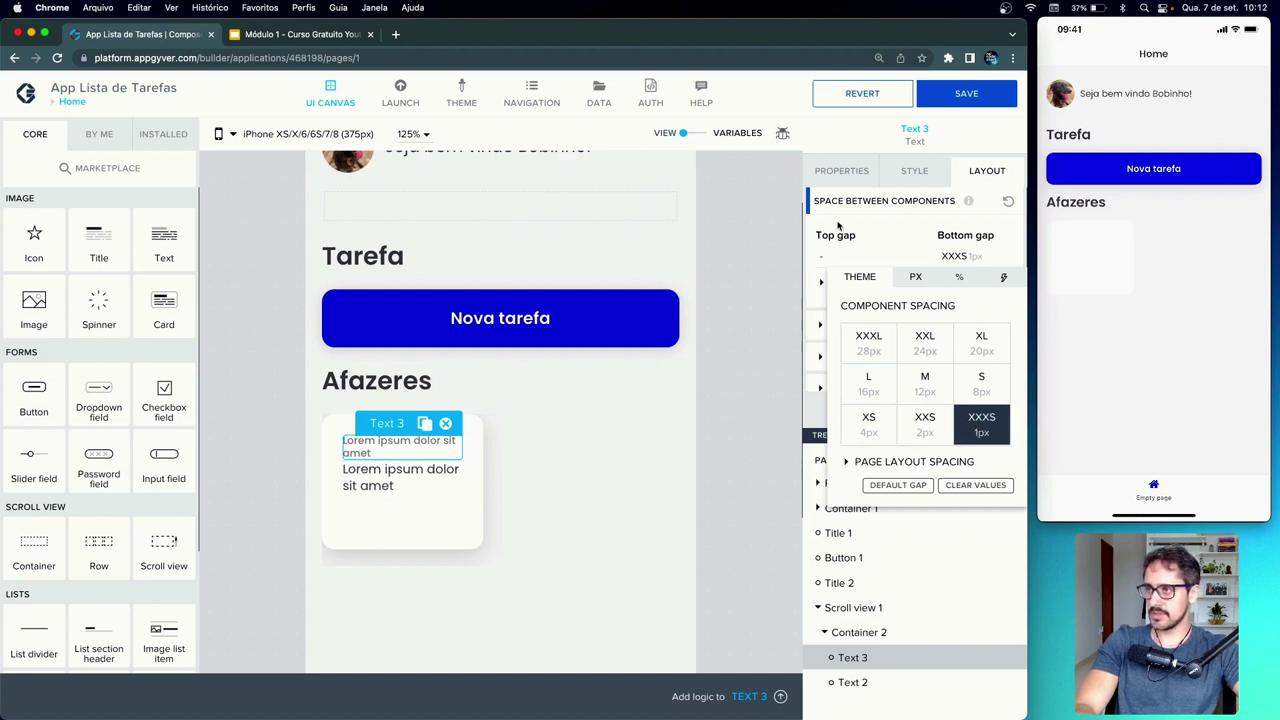
click(852, 180)
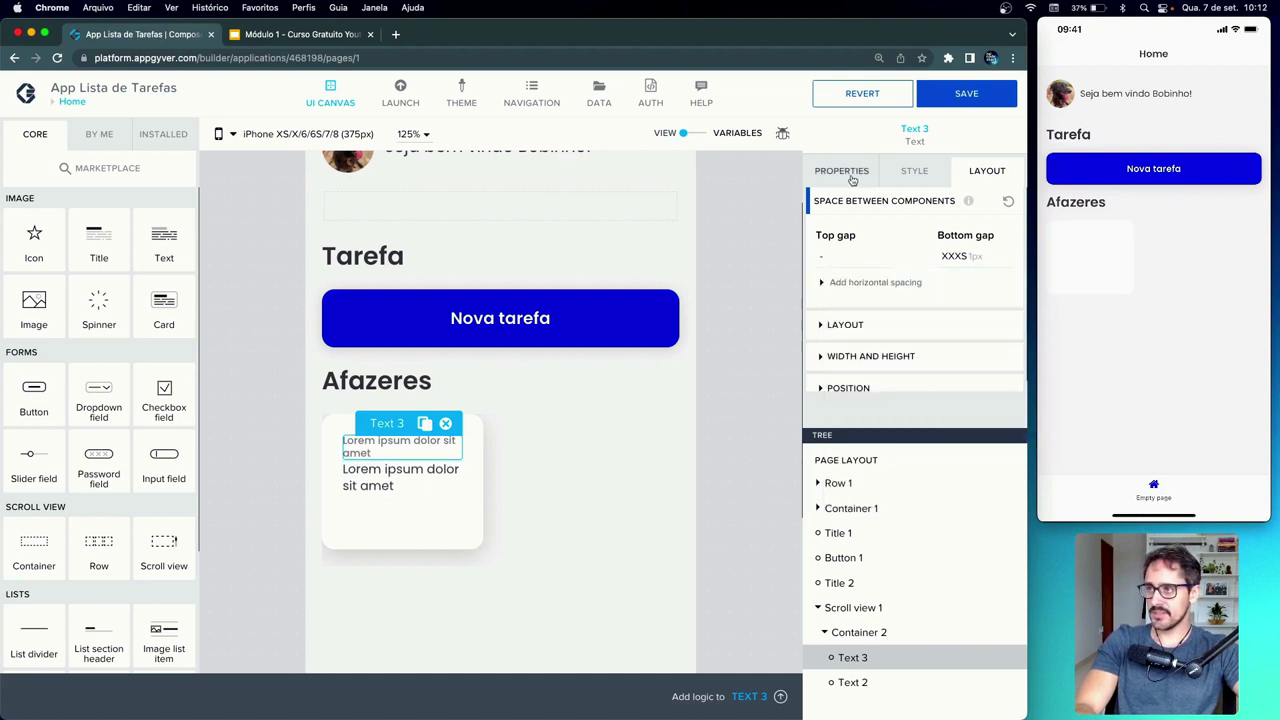
- Change the content of the card's upper label text to "Estudos"
click(845, 172)
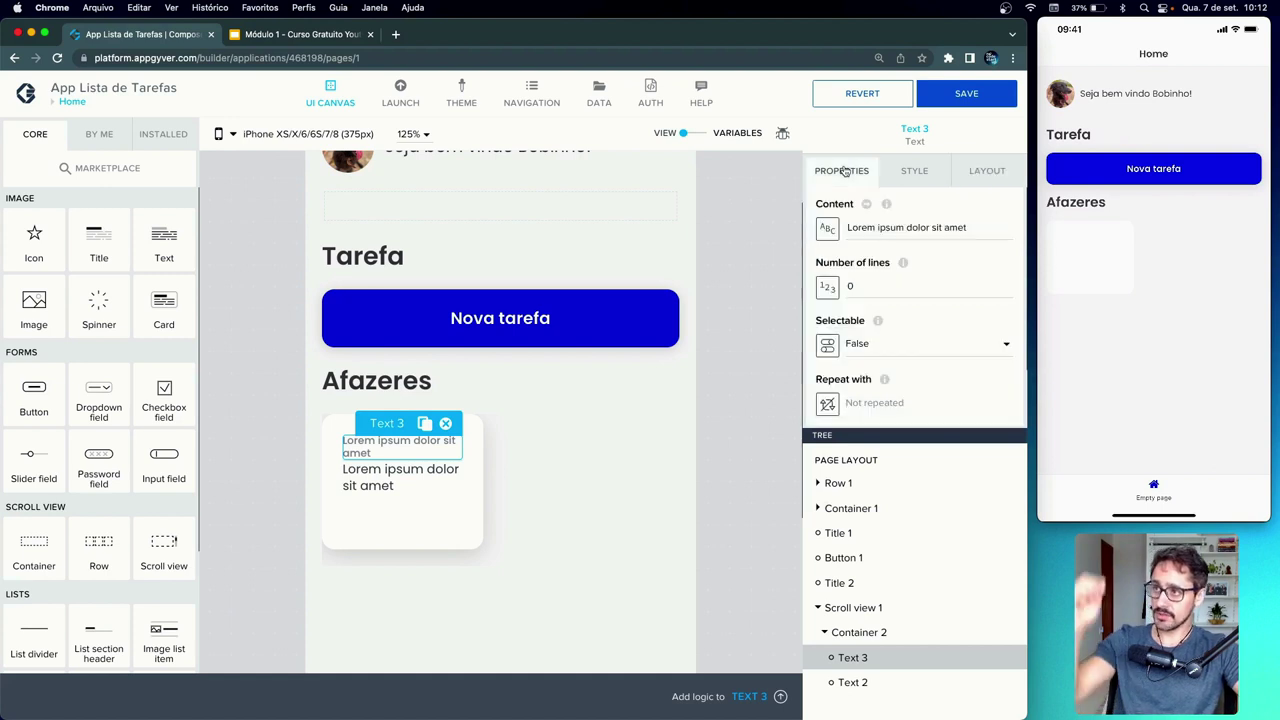
triple_click(892, 228)
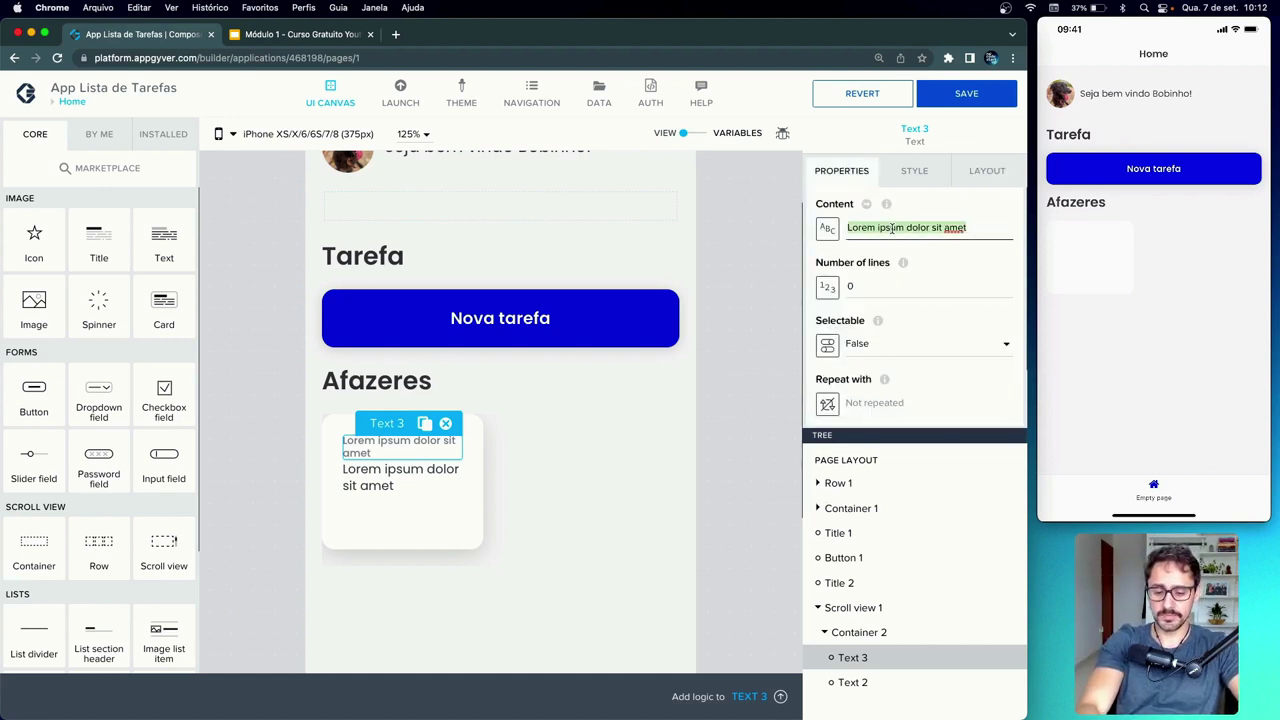
text(Estudos)
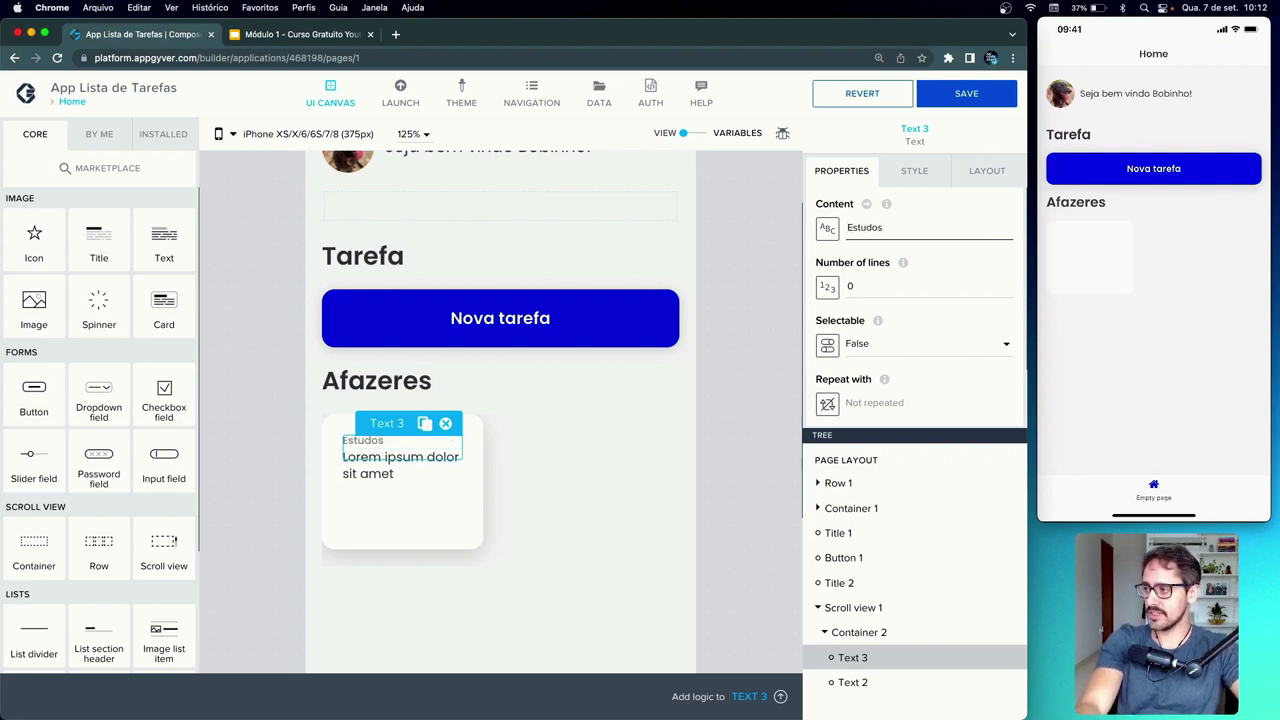
- Change the content of the card's lower text to "Estudar nocode"
click(368, 470)
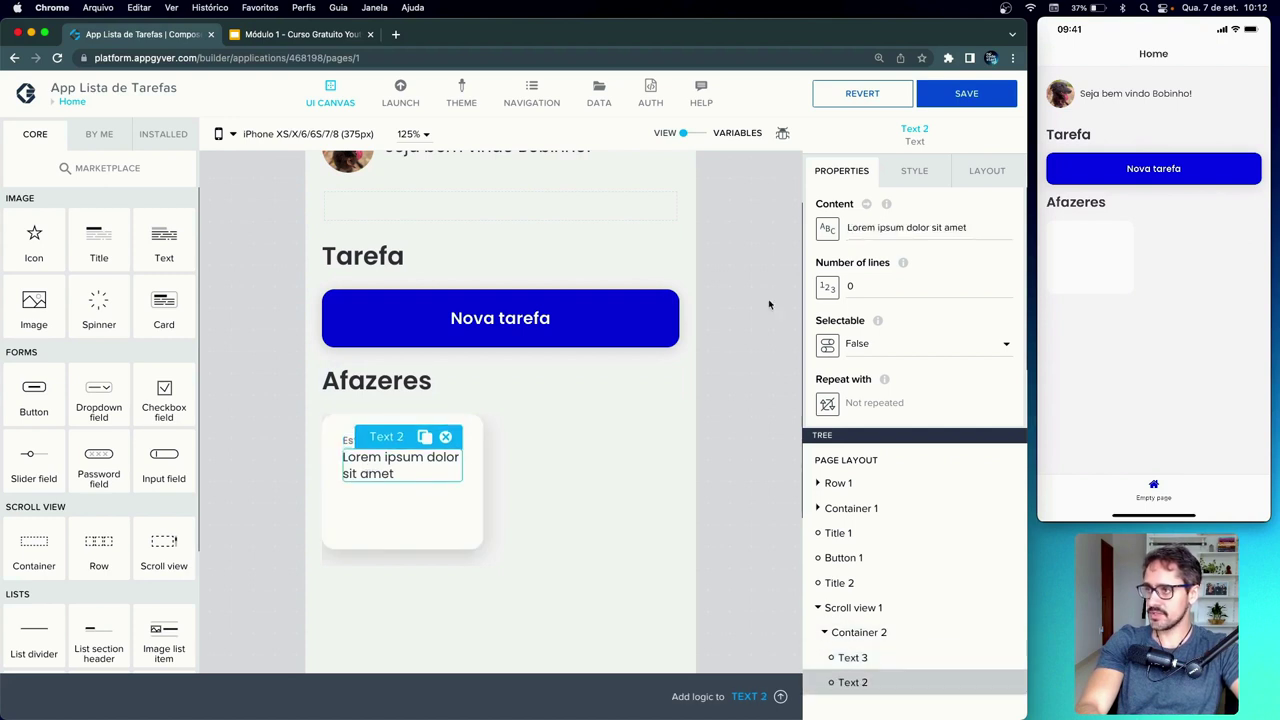
triple_click(886, 227)
text(Estudar)
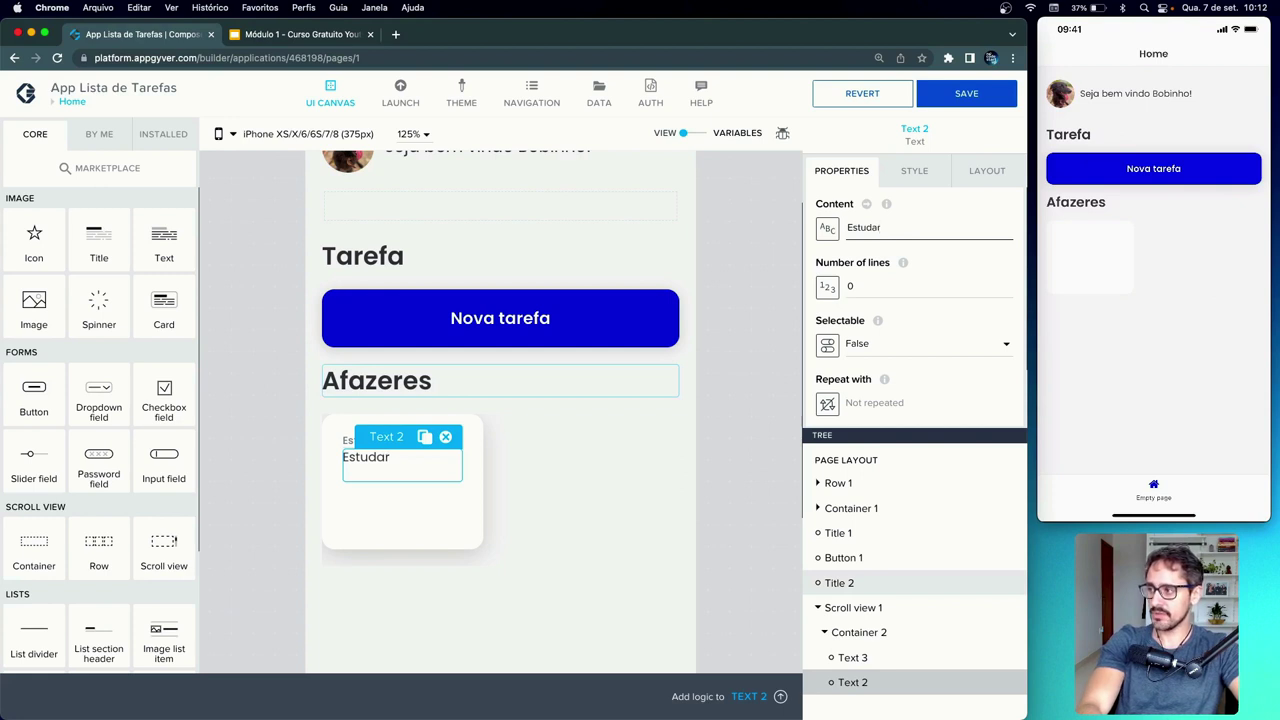
text( nocode)
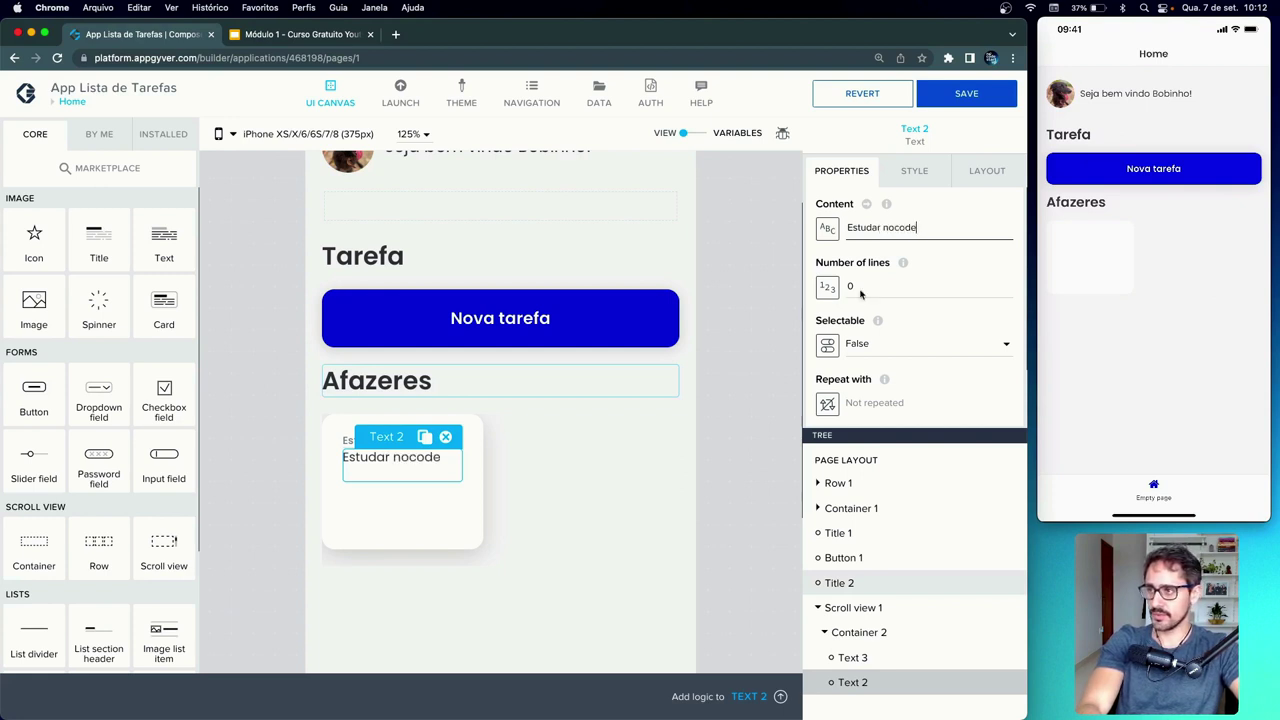
click(782, 395)
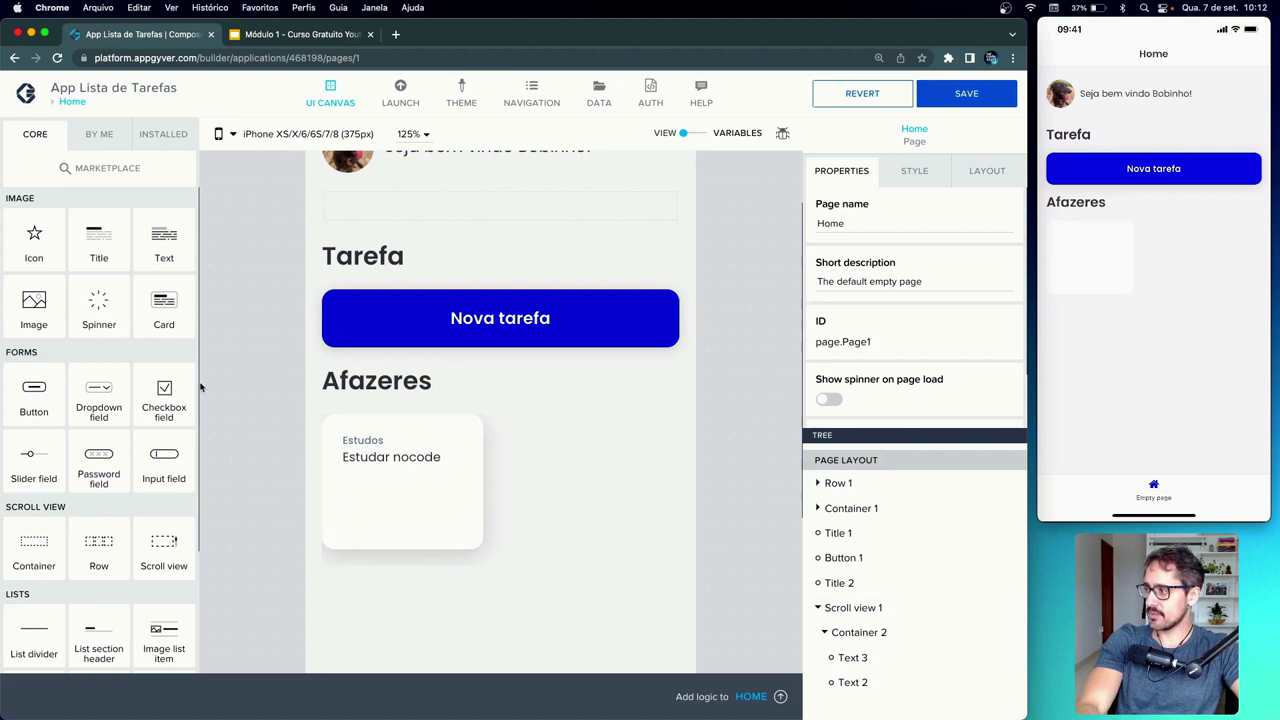
- Duplicate the "Estudos" label in the card and change the content of the upper one to "5"
click(406, 443)
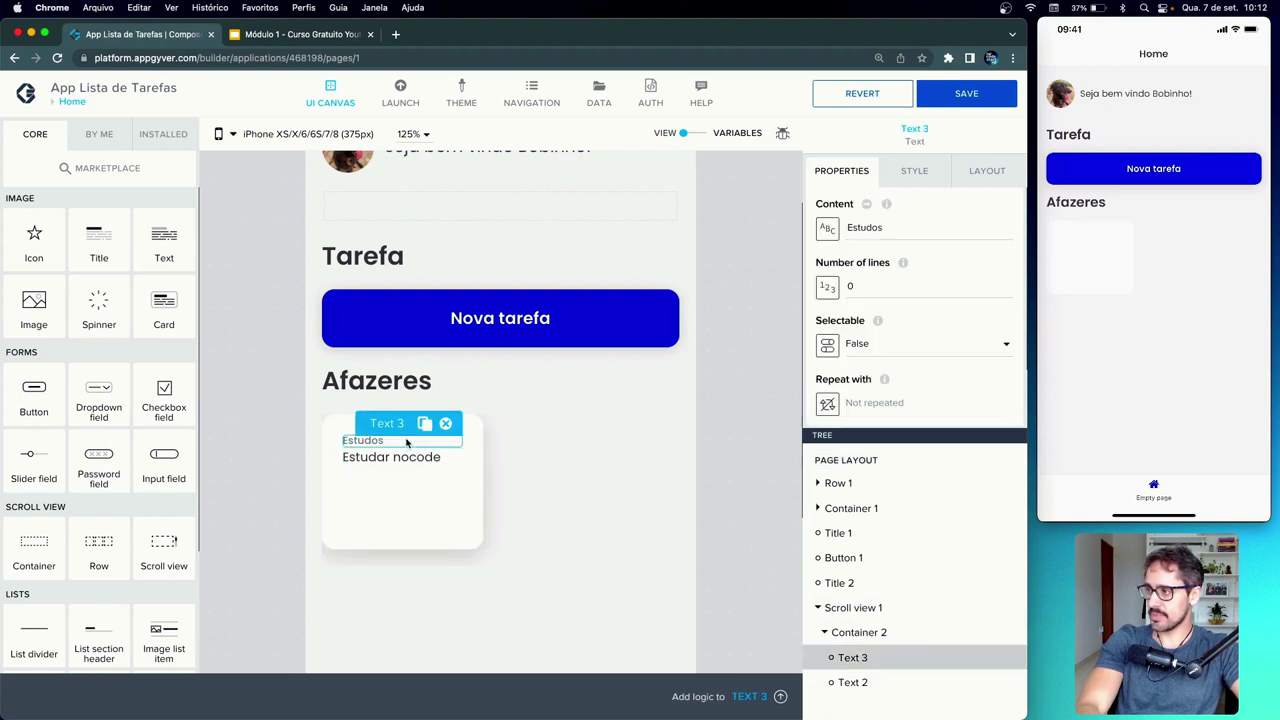
click(425, 425)
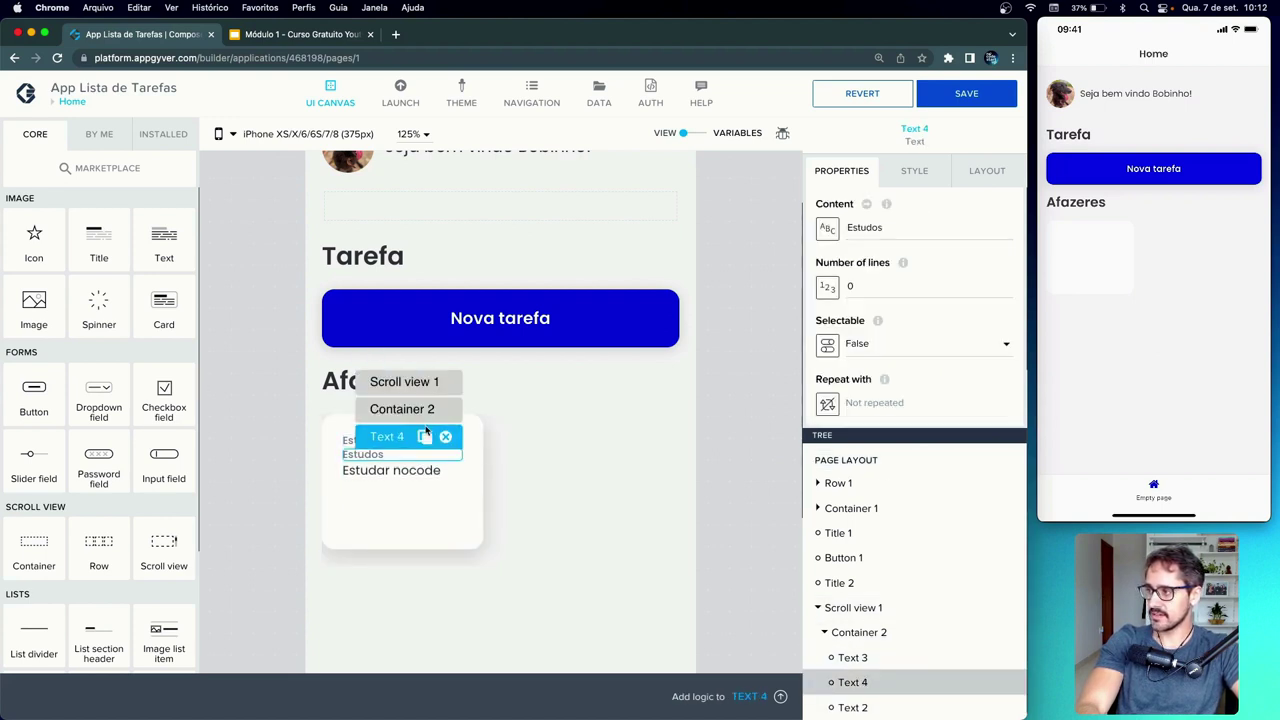
click(852, 657)
drag(883, 228, 848, 228)
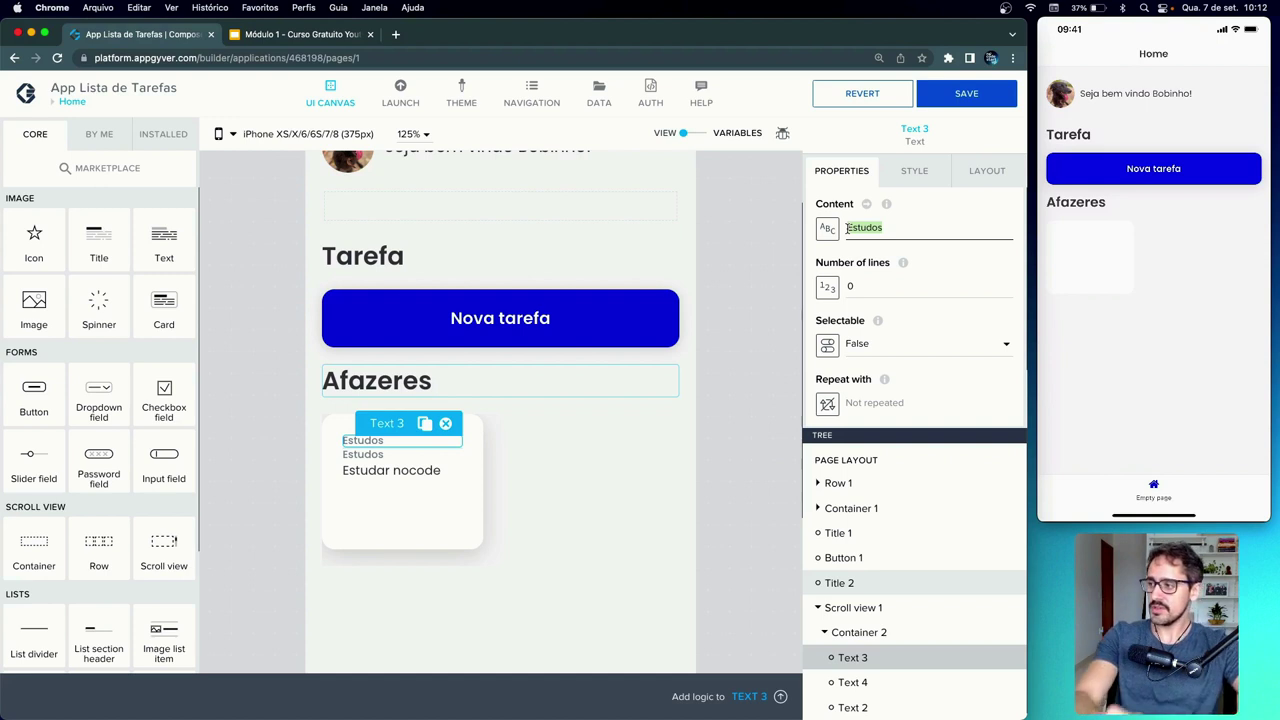
text(5)
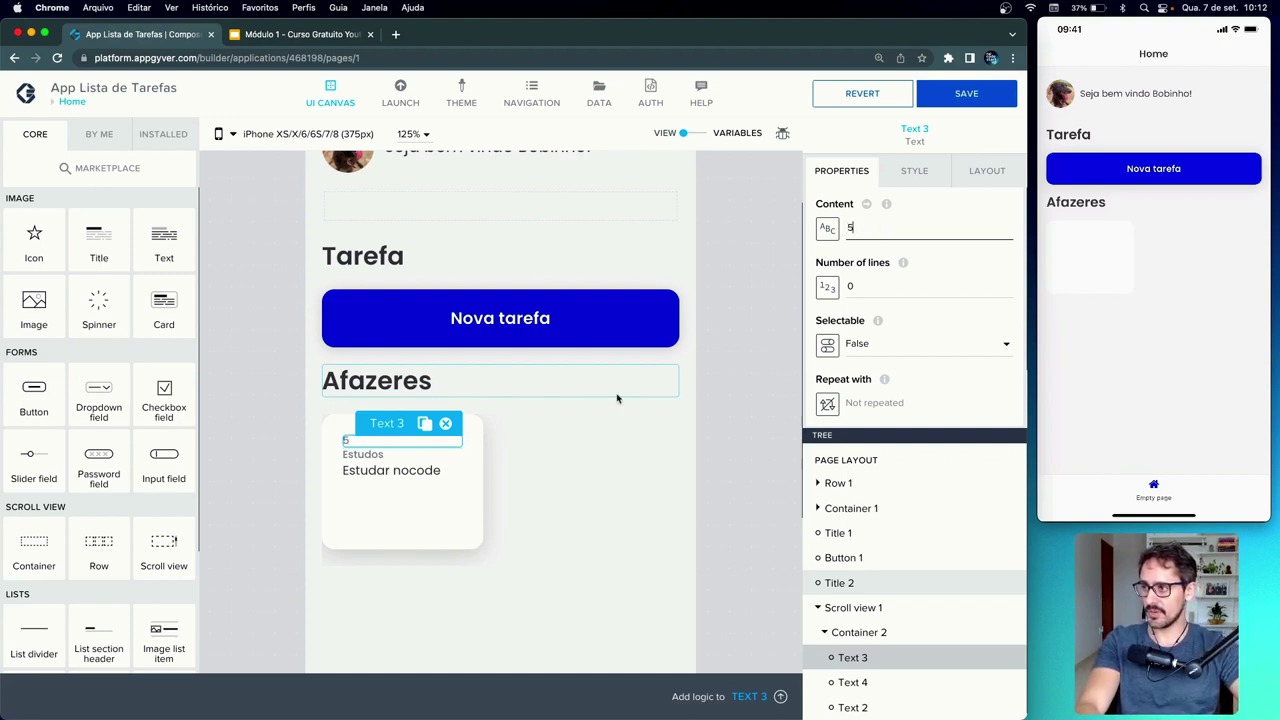
- Set the text alignment of the "5" text in the task card to right
click(972, 177)
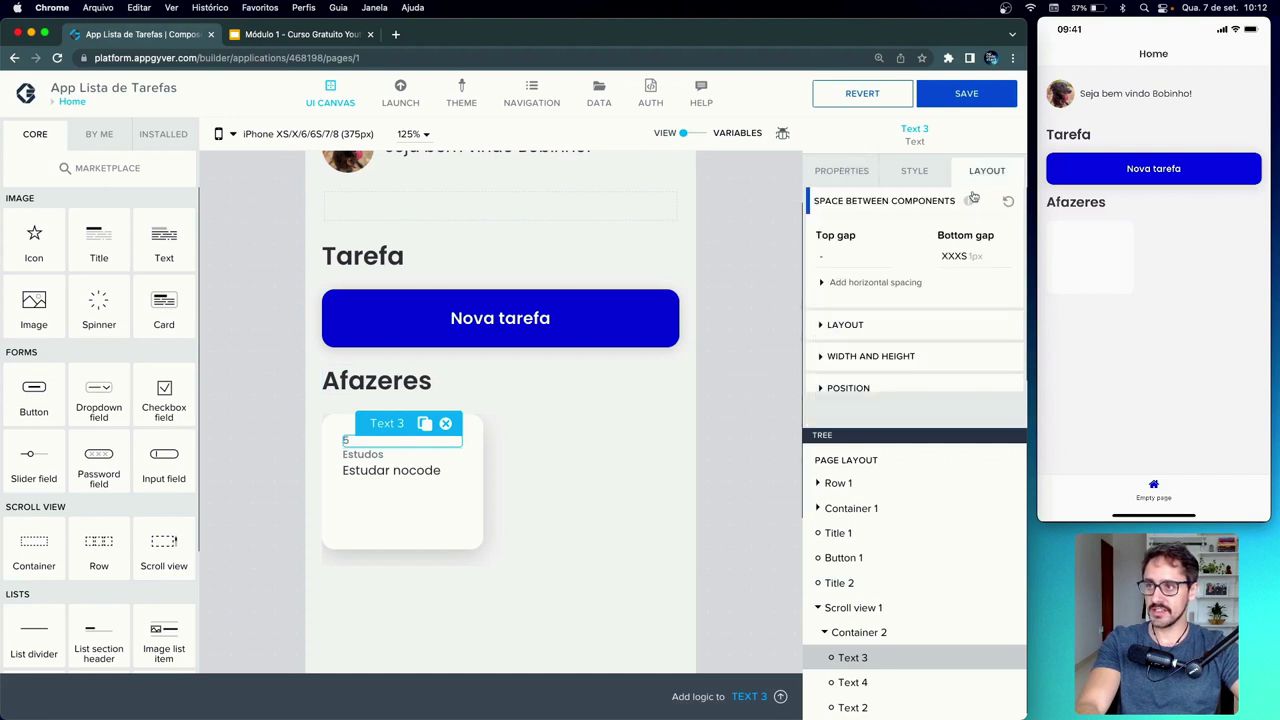
click(869, 289)
scroll(869, 292, down, 1)
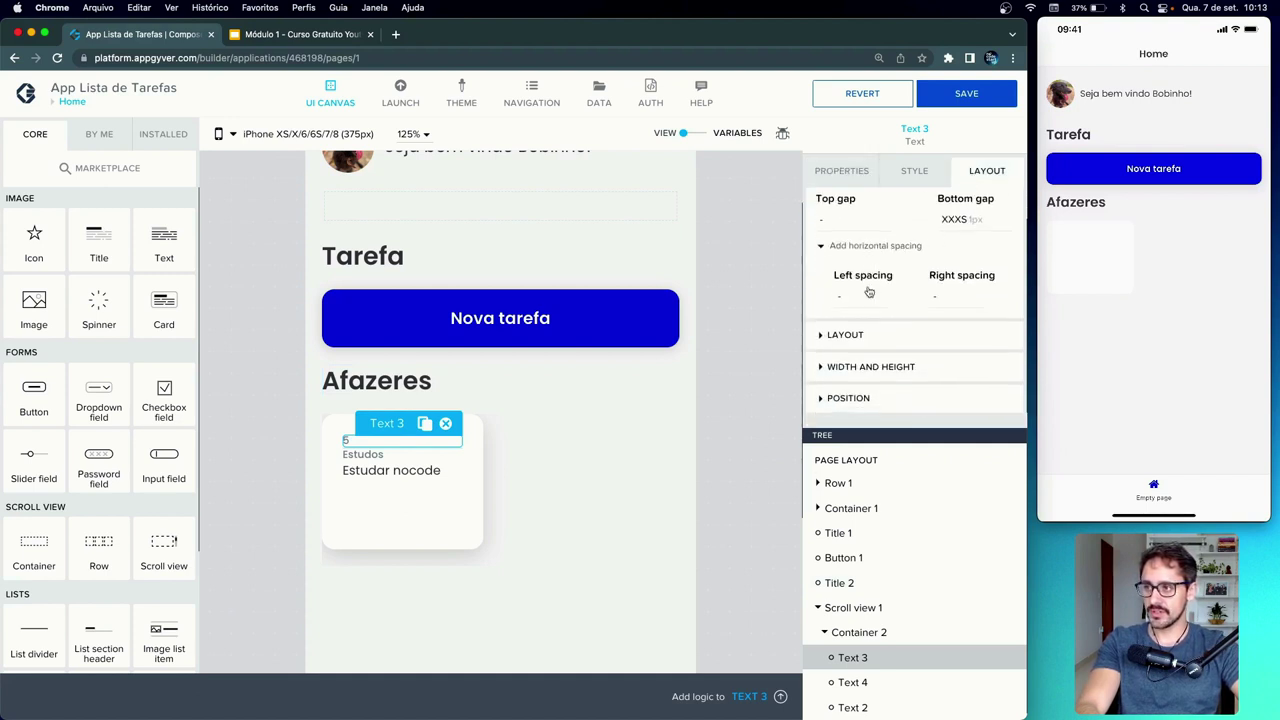
click(860, 334)
scroll(861, 342, down, 1)
scroll(861, 342, down, 1)
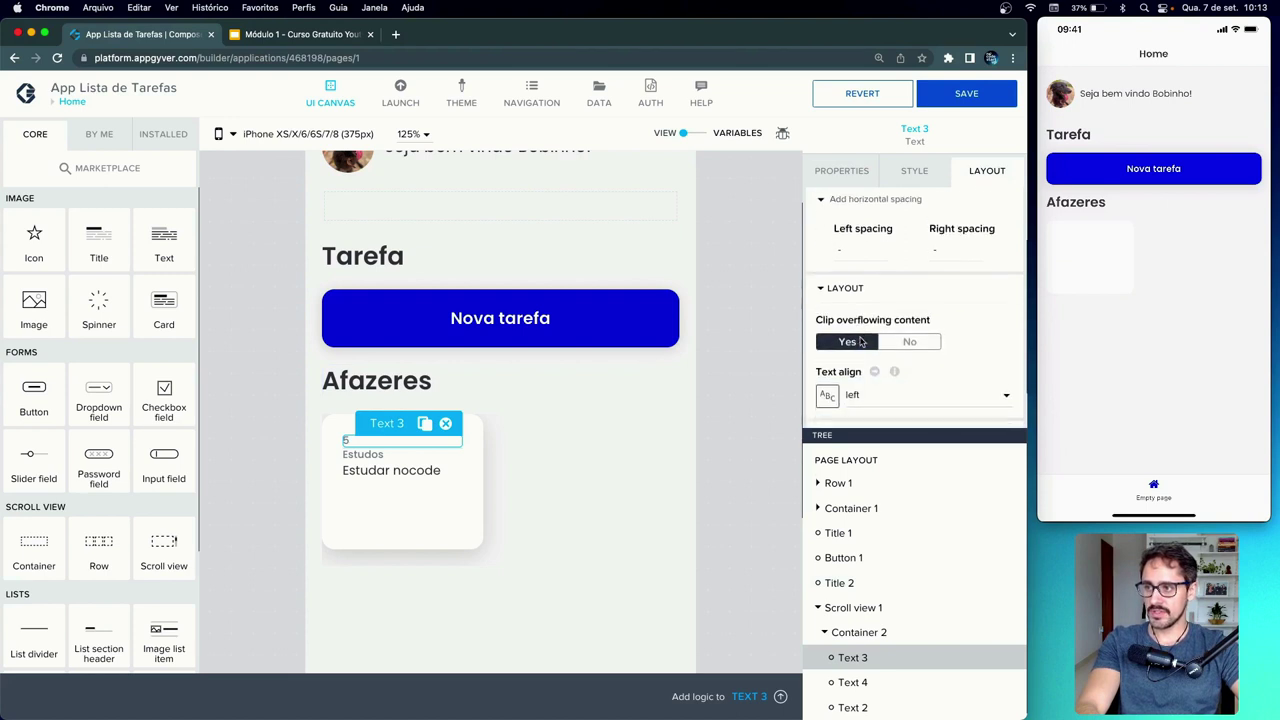
click(865, 358)
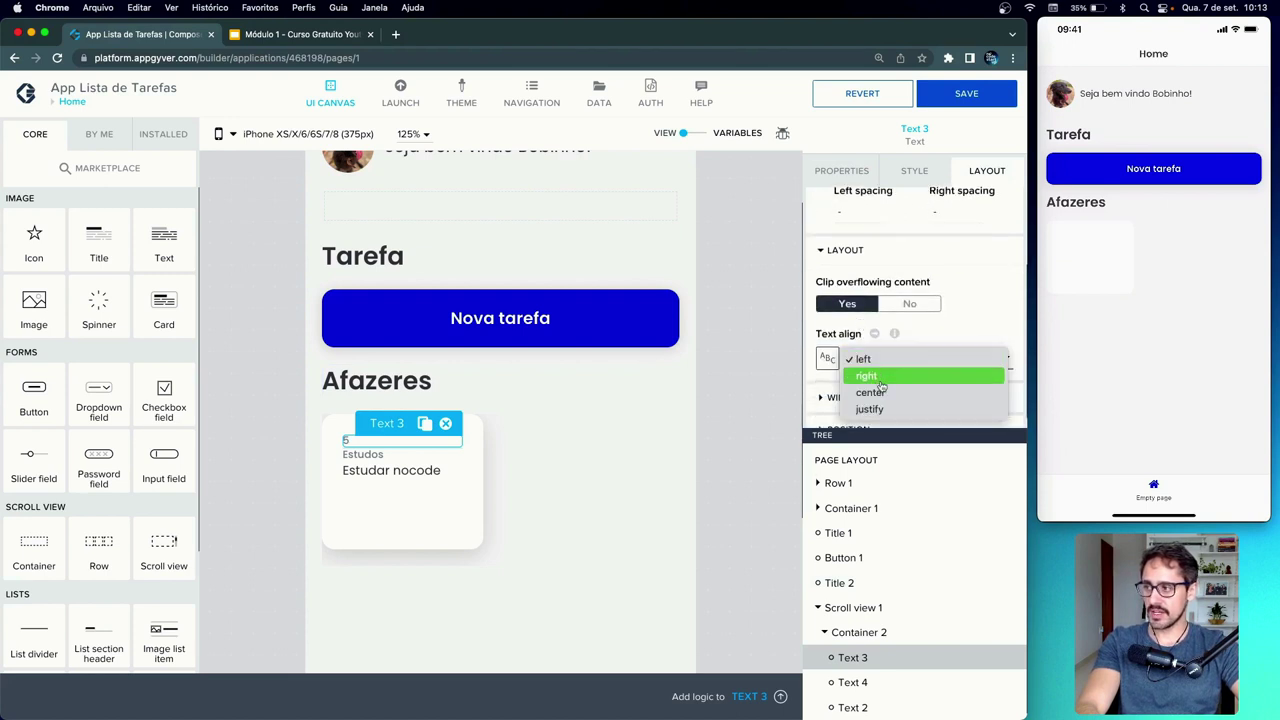
click(876, 375)
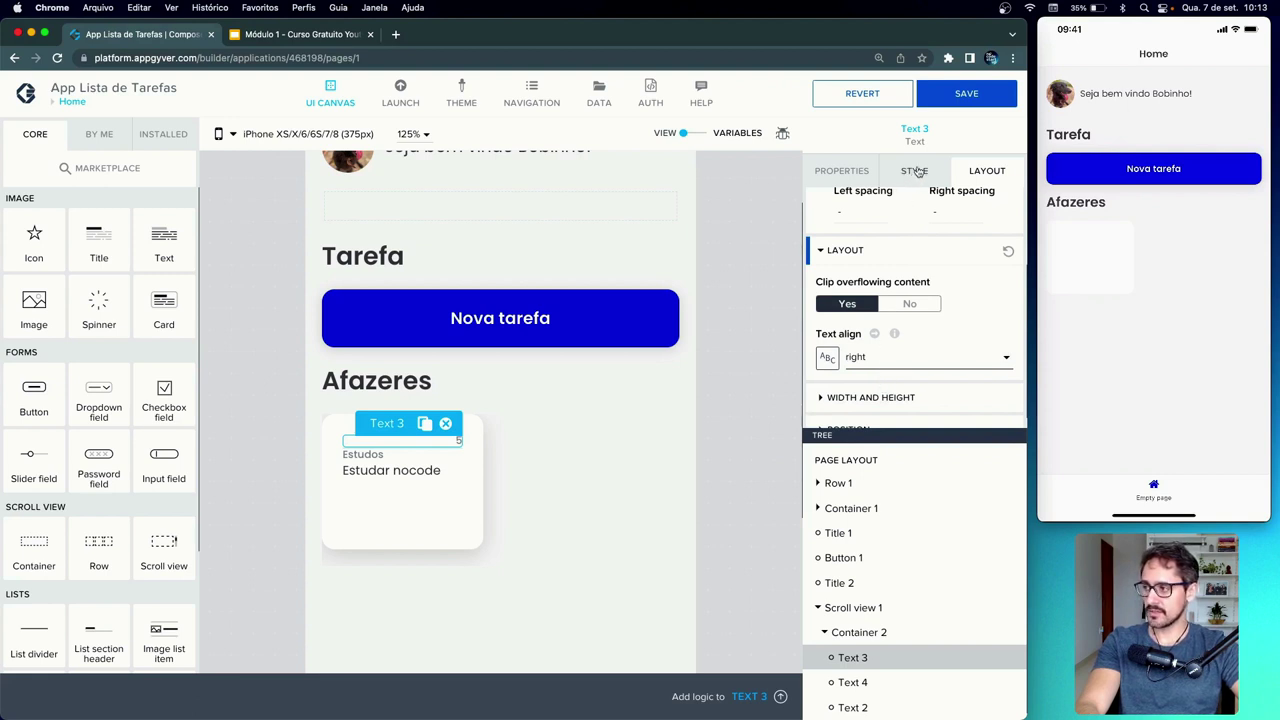
- Set the text color of the card's "5" text to Neutral high contrast and save the application
click(917, 172)
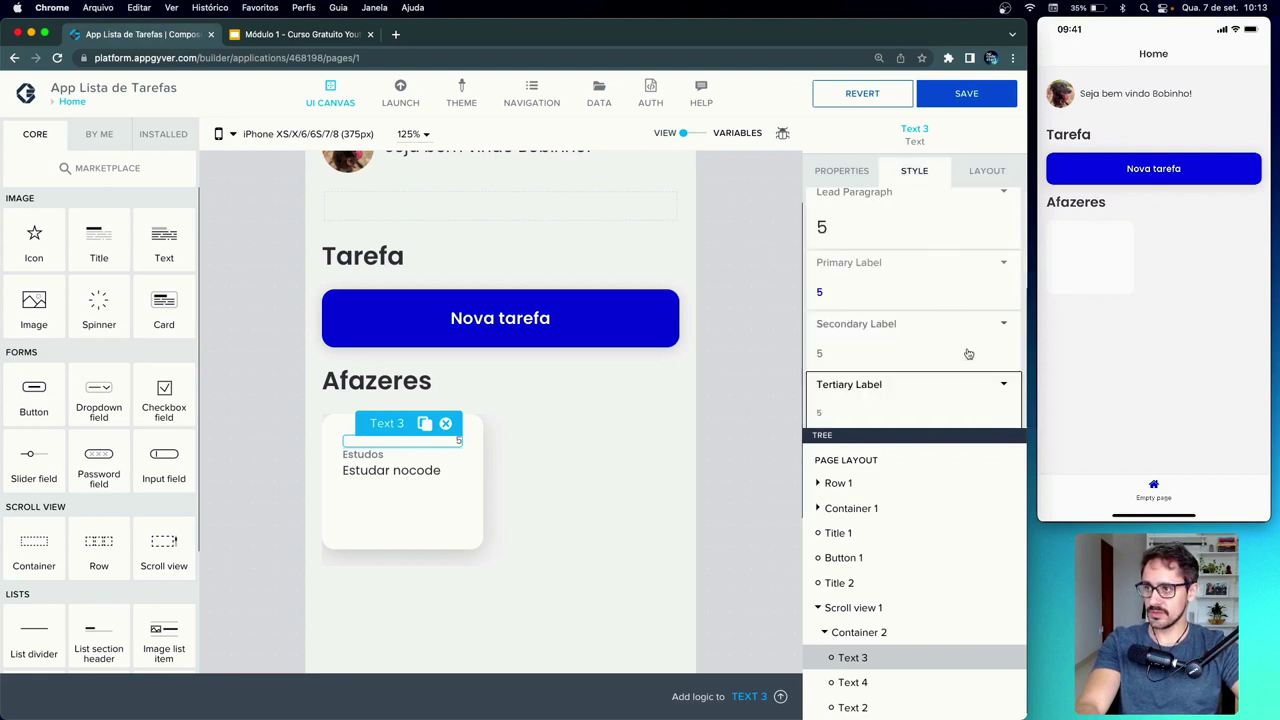
click(1004, 384)
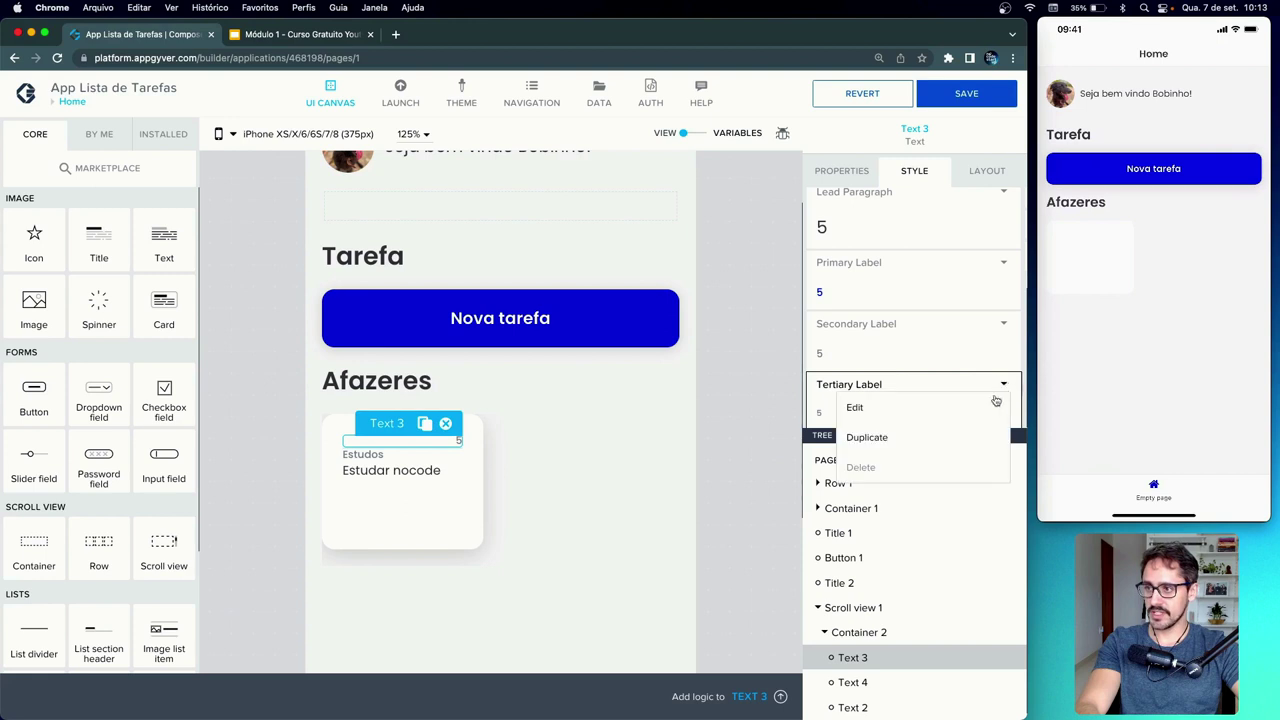
click(981, 412)
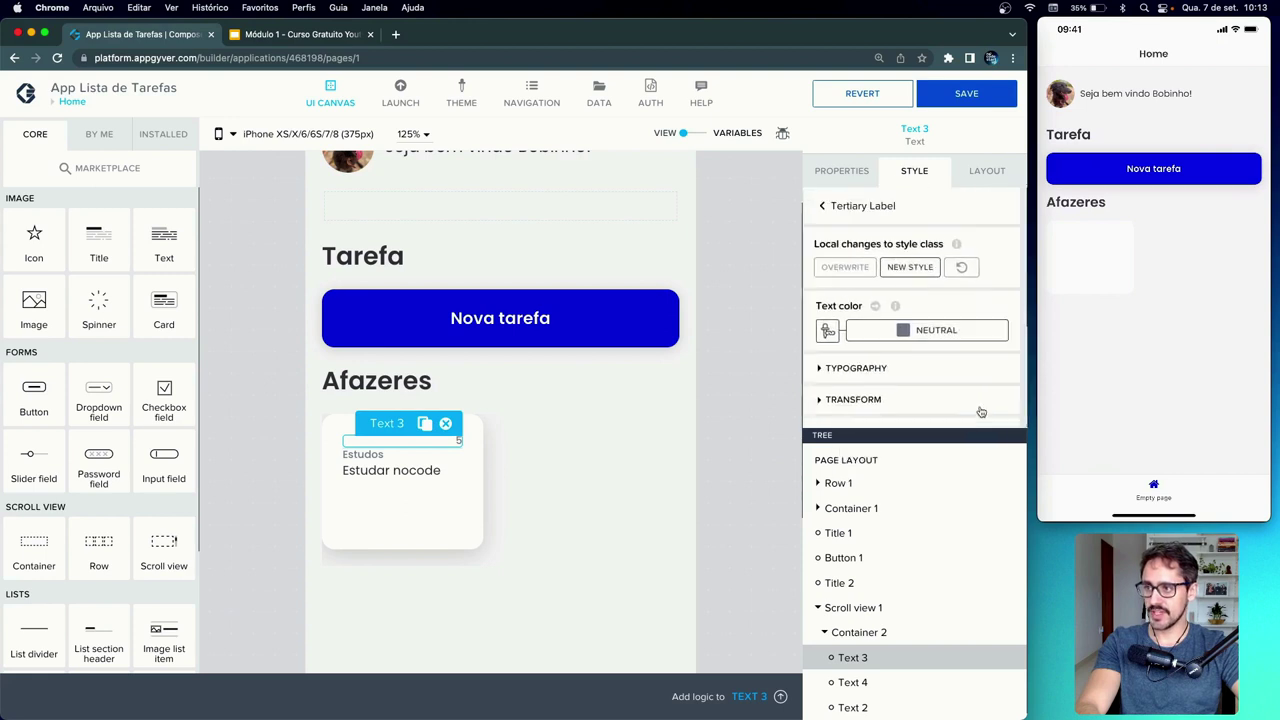
click(963, 332)
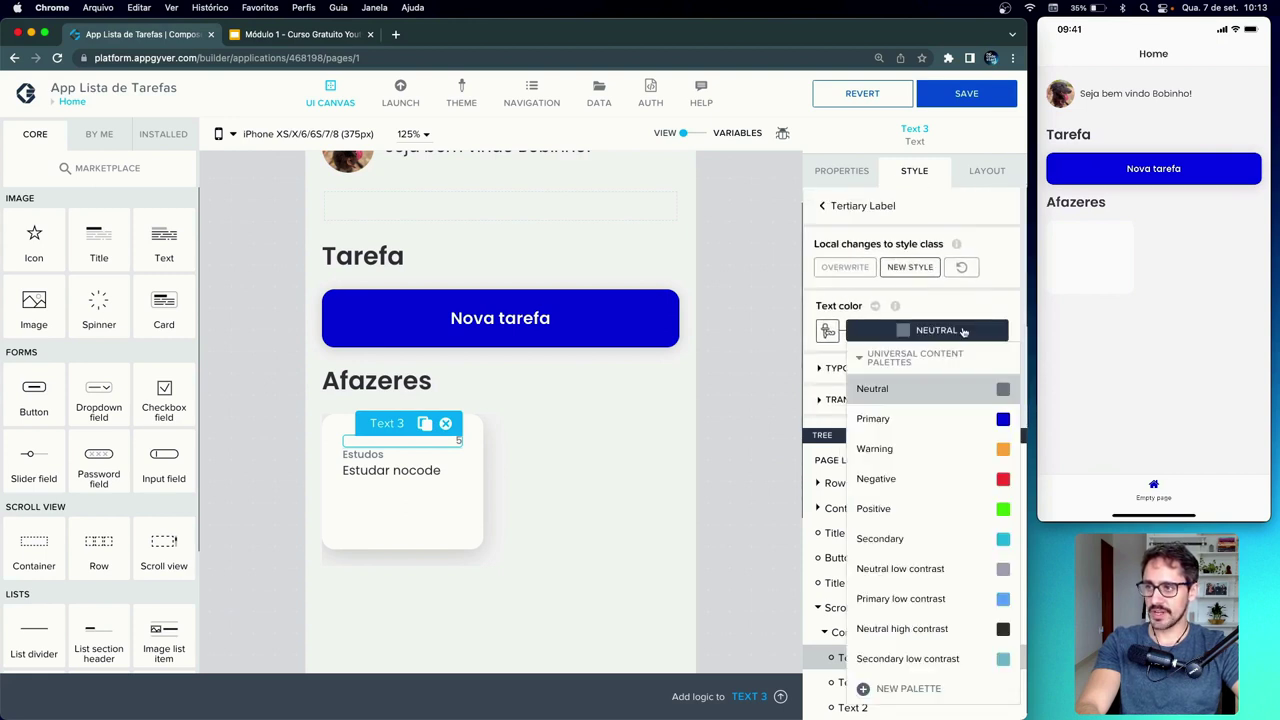
click(965, 632)
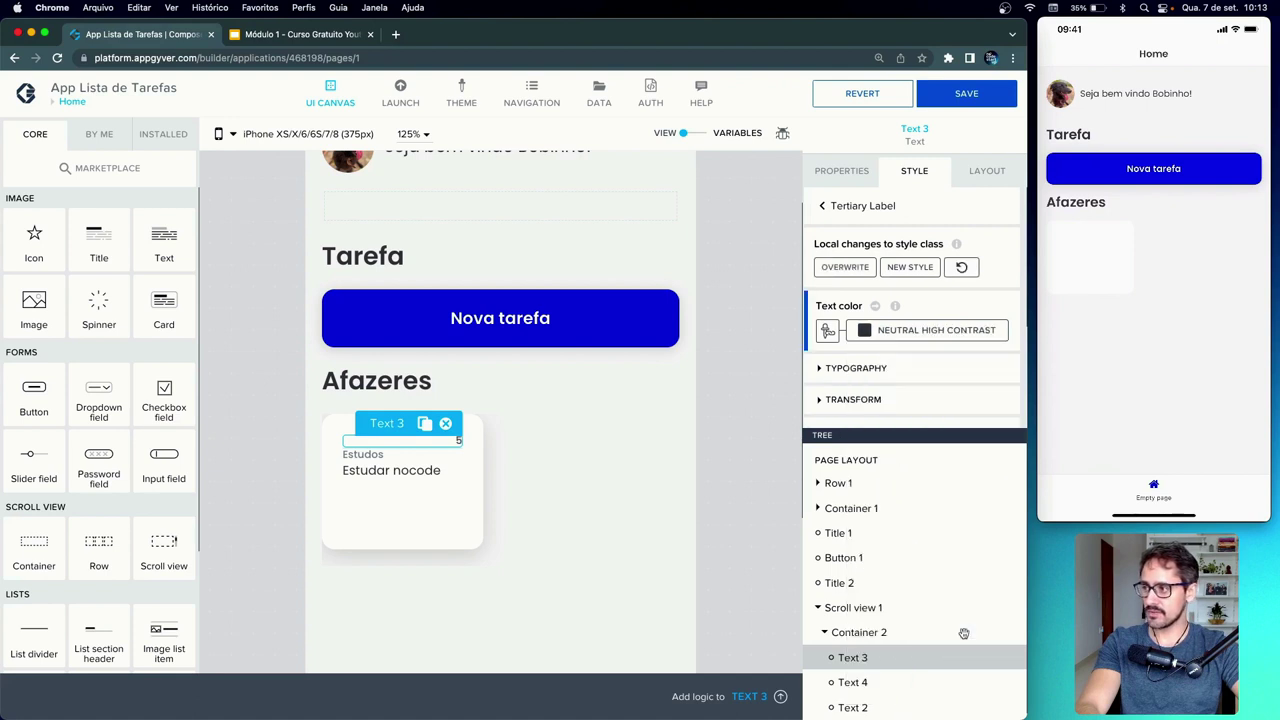
click(980, 100)
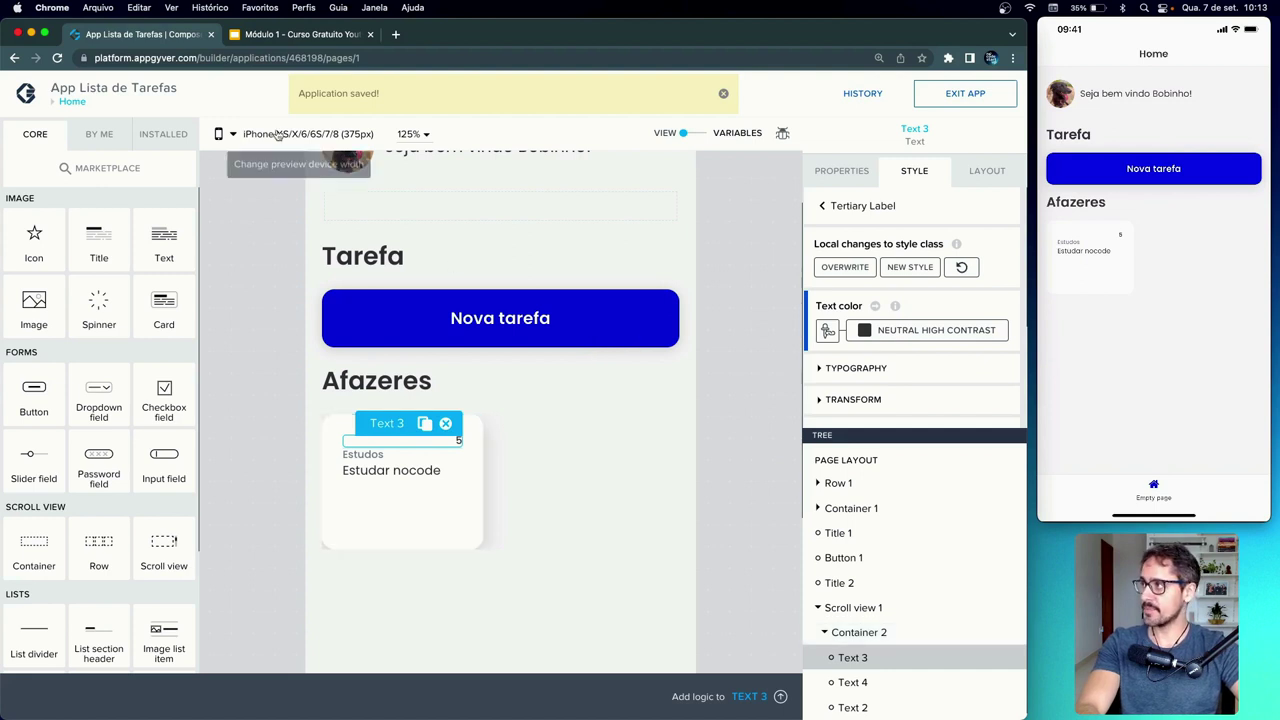
- Consult the "Fluxo de telas" wireframes, and add a container holding an icon below the "Estudar nocode" text in the card
click(296, 38)
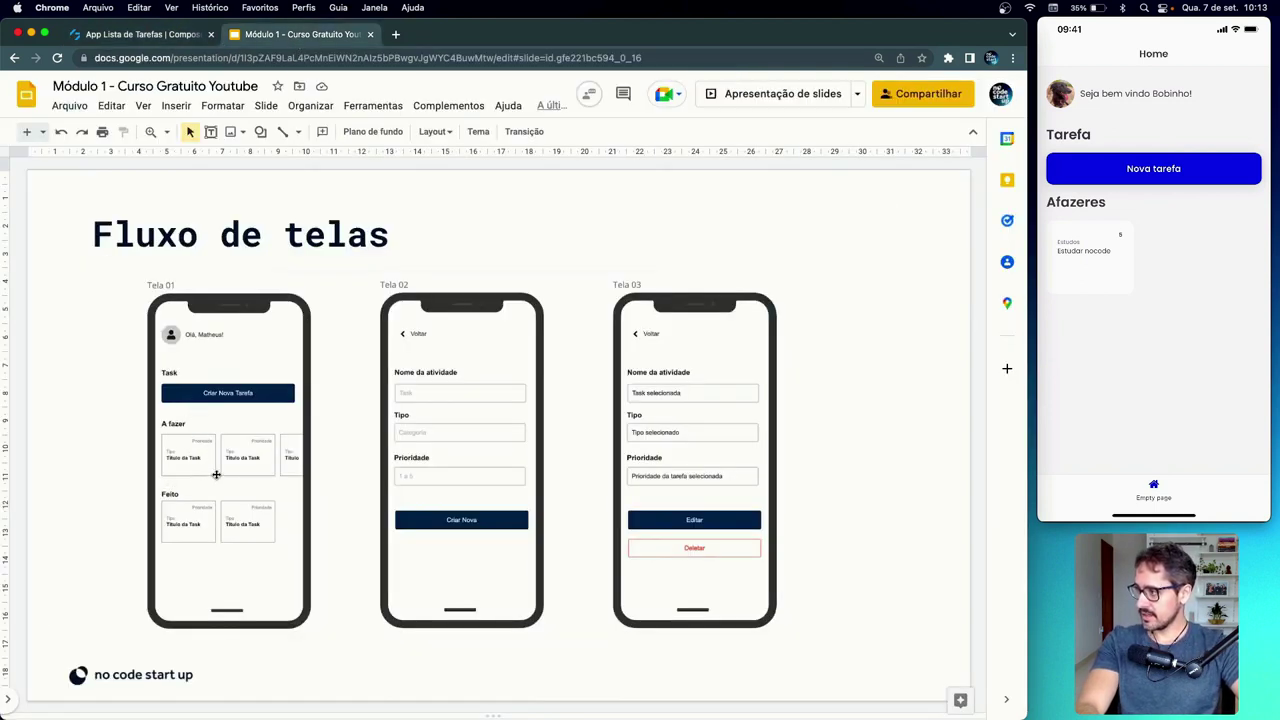
click(168, 34)
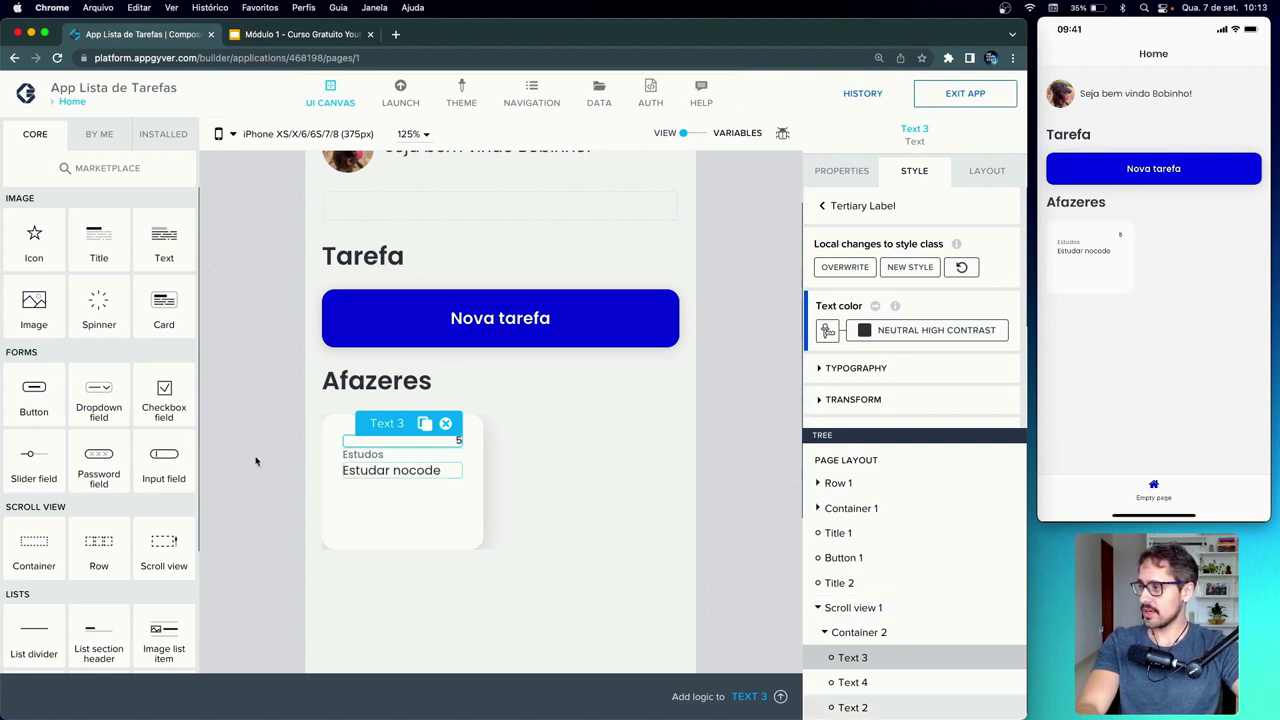
key(Escape)
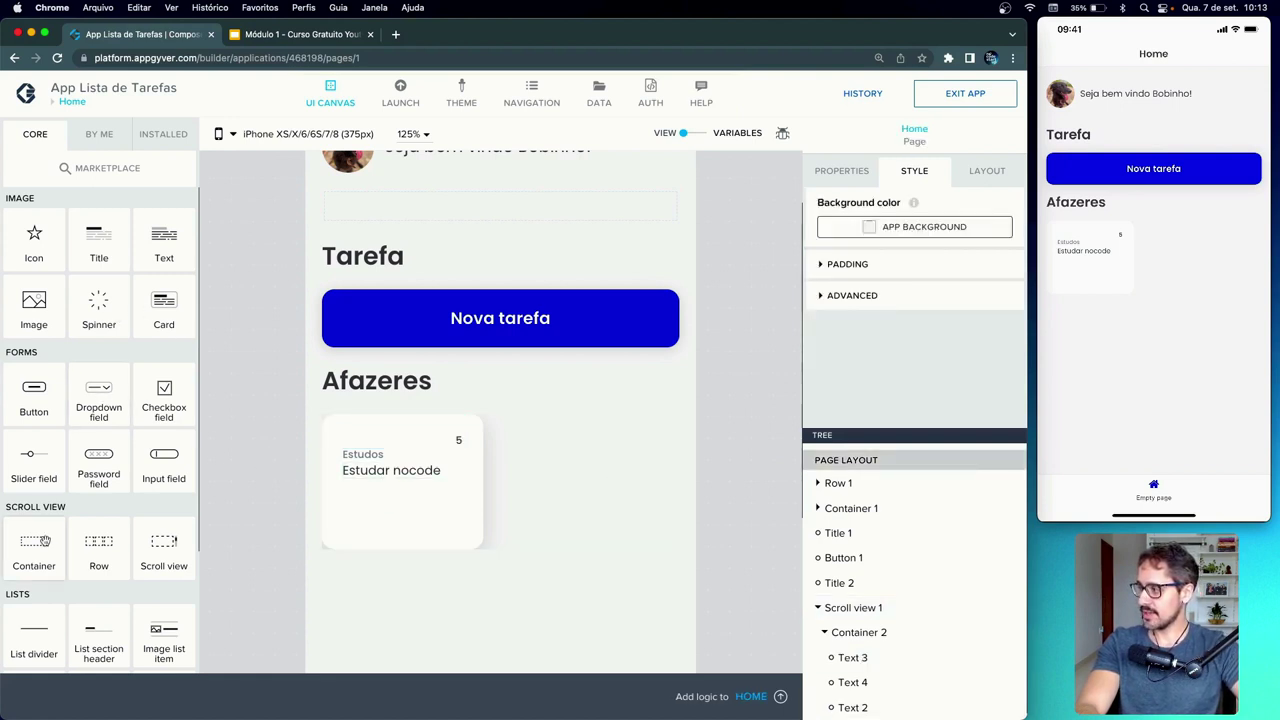
drag(39, 542, 395, 503)
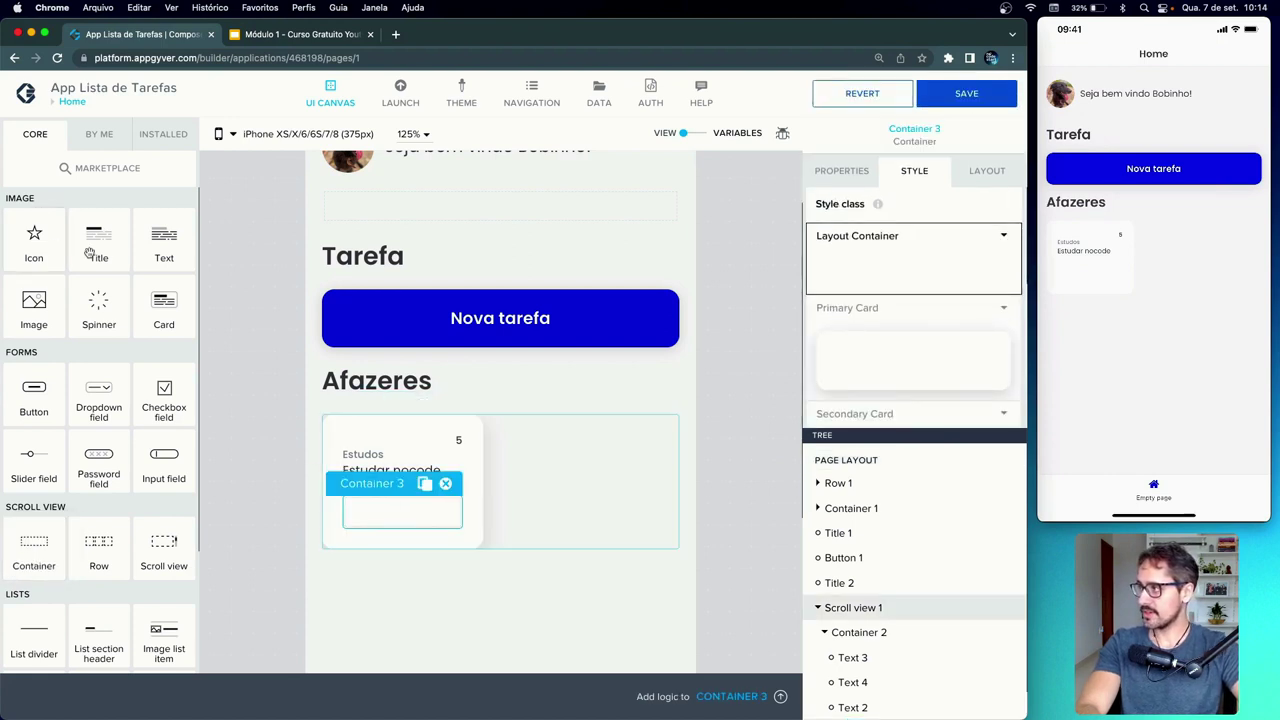
drag(295, 447, 378, 507)
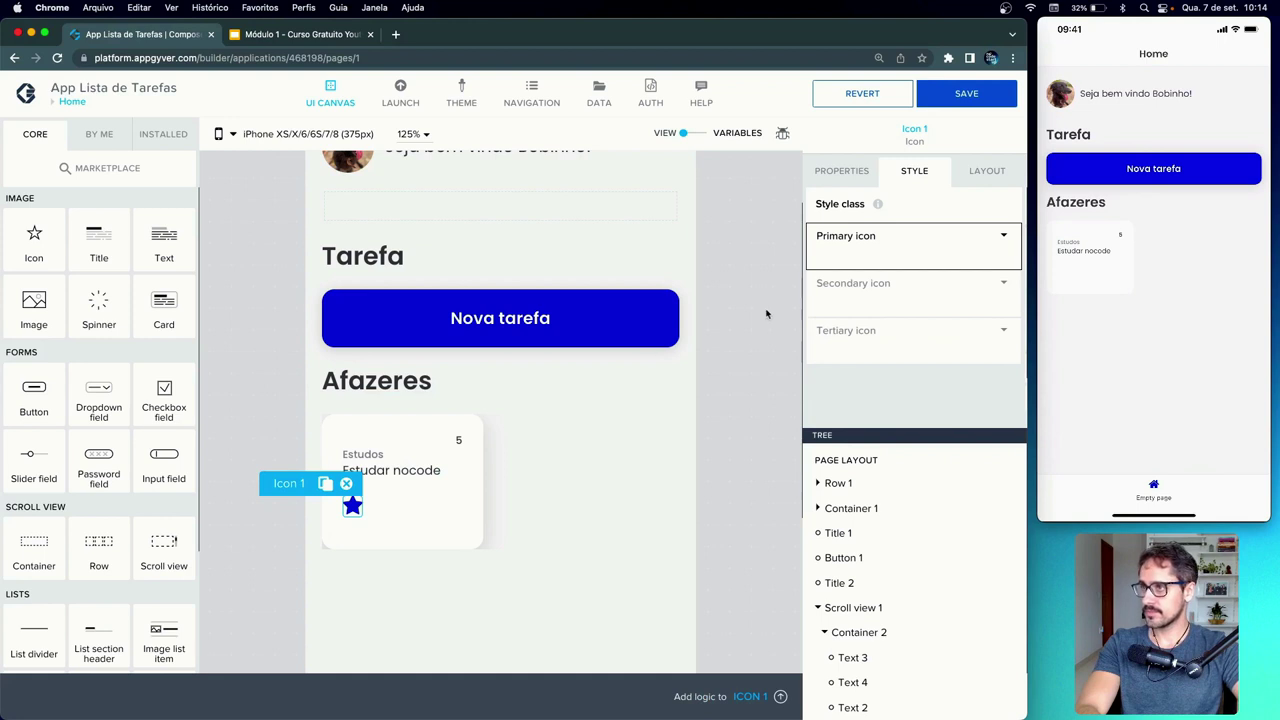
- Search the Font Awesome set for "che" and change the card's star icon to check-circle
click(830, 176)
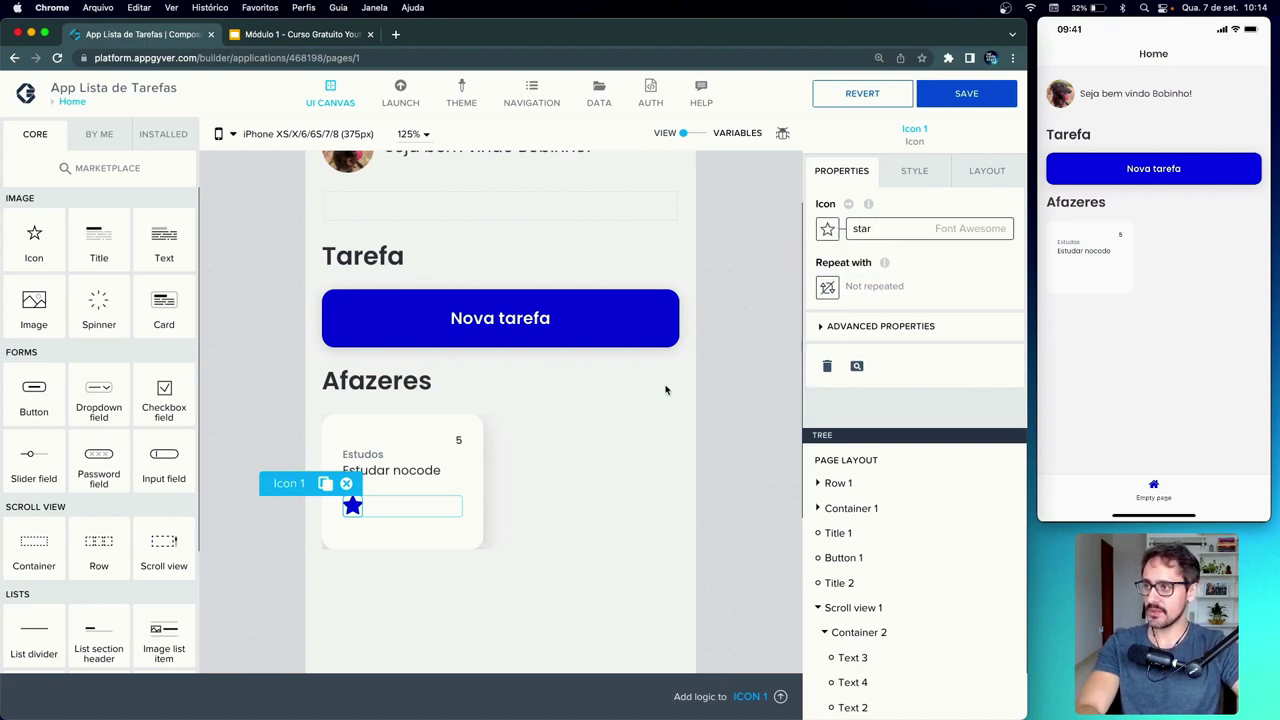
click(895, 241)
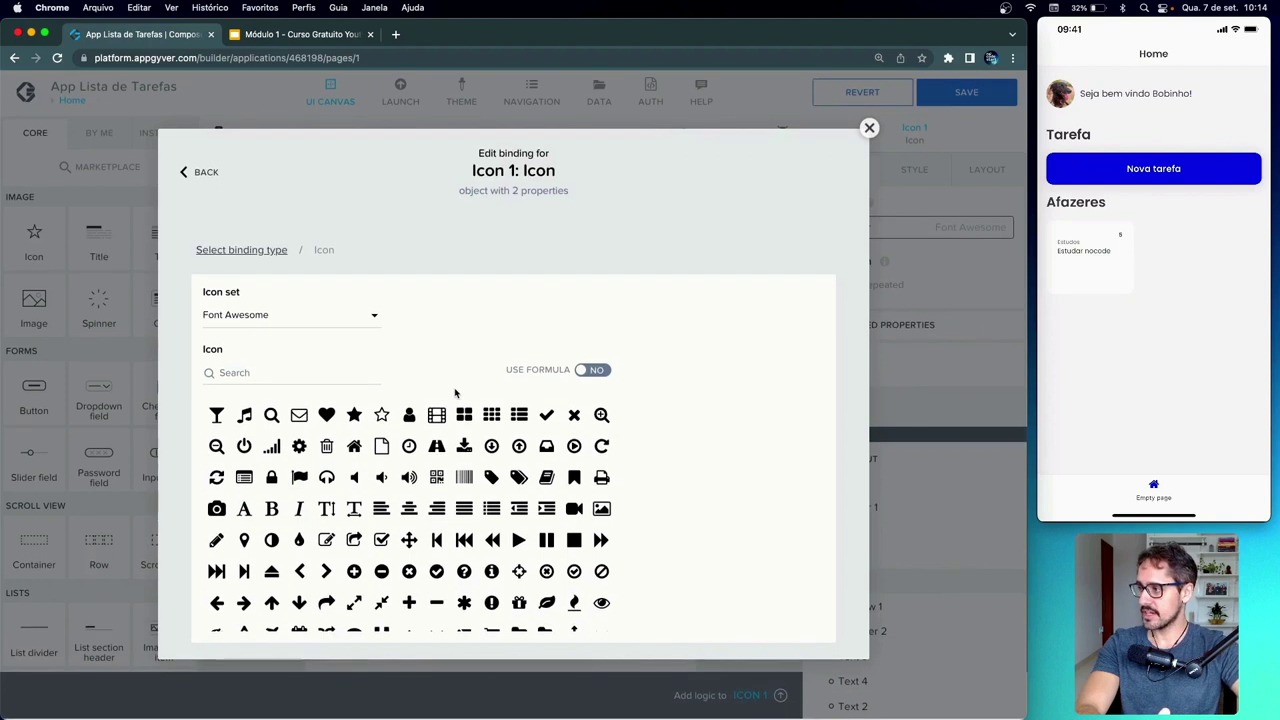
scroll(415, 450, down, 2)
scroll(415, 450, up, 2)
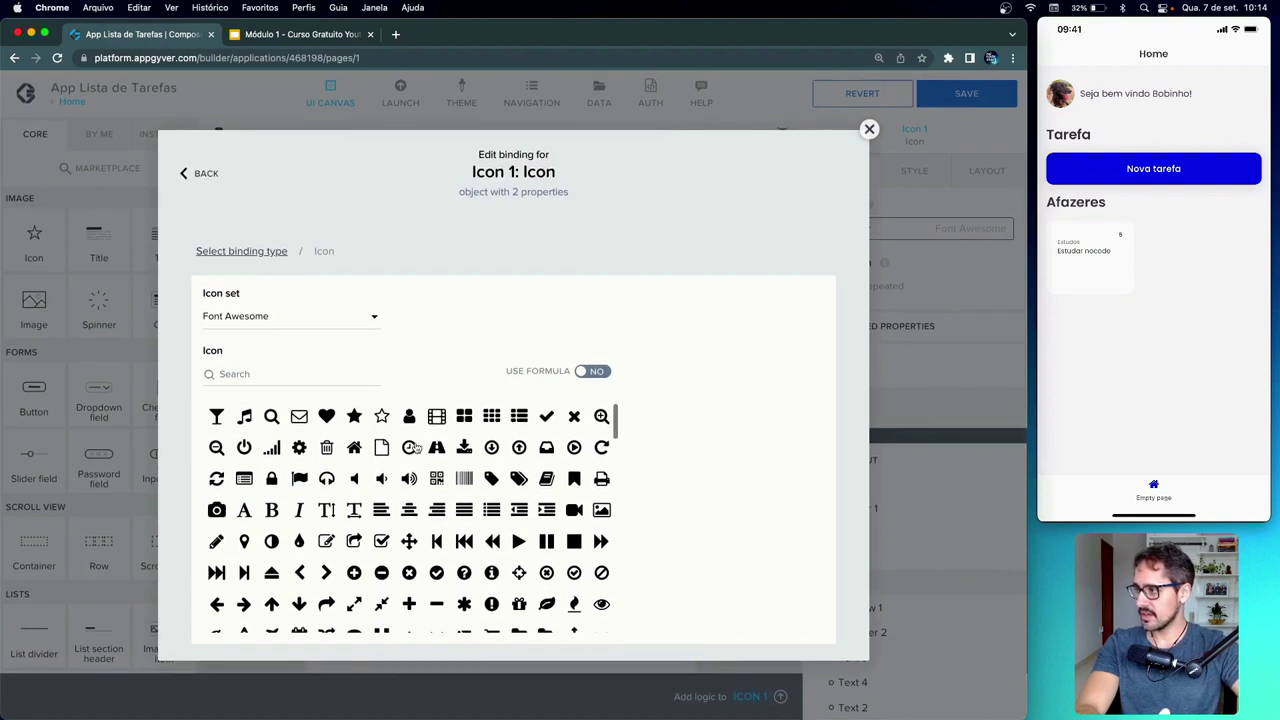
click(337, 374)
text(che)
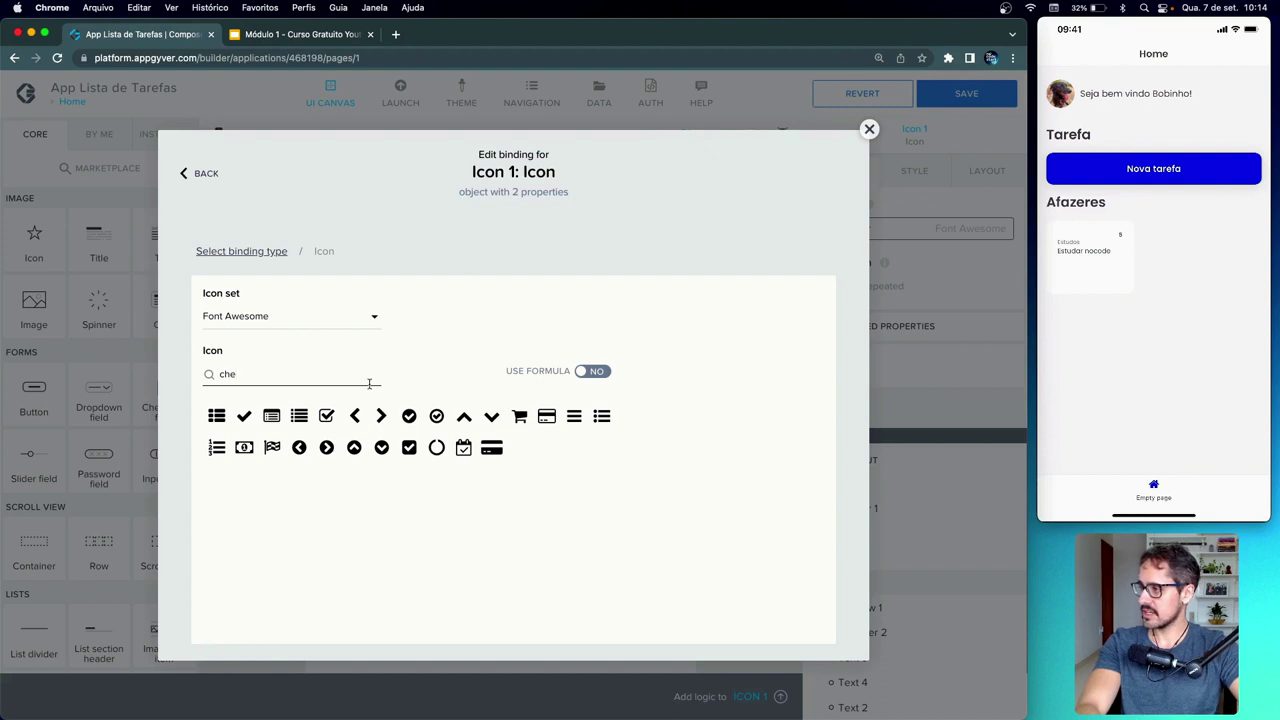
click(408, 420)
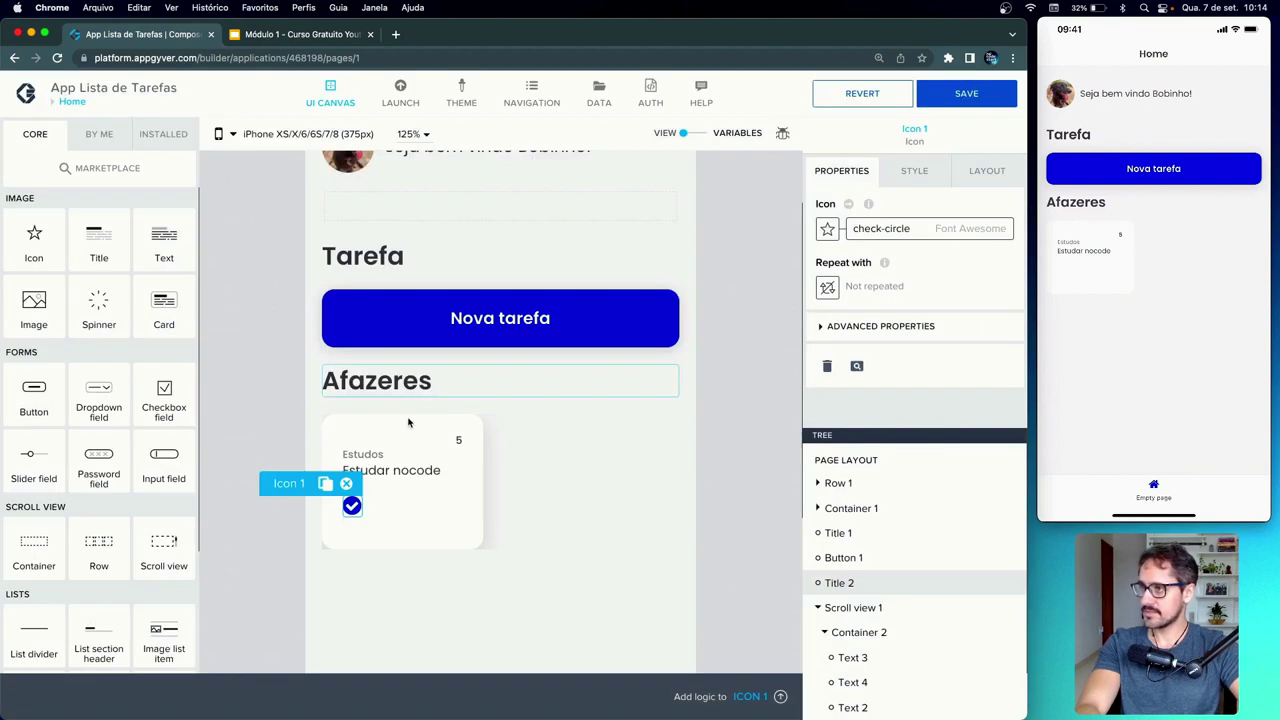
- Apply the Secondary icon style to the card's check icon and duplicate the icon
click(893, 172)
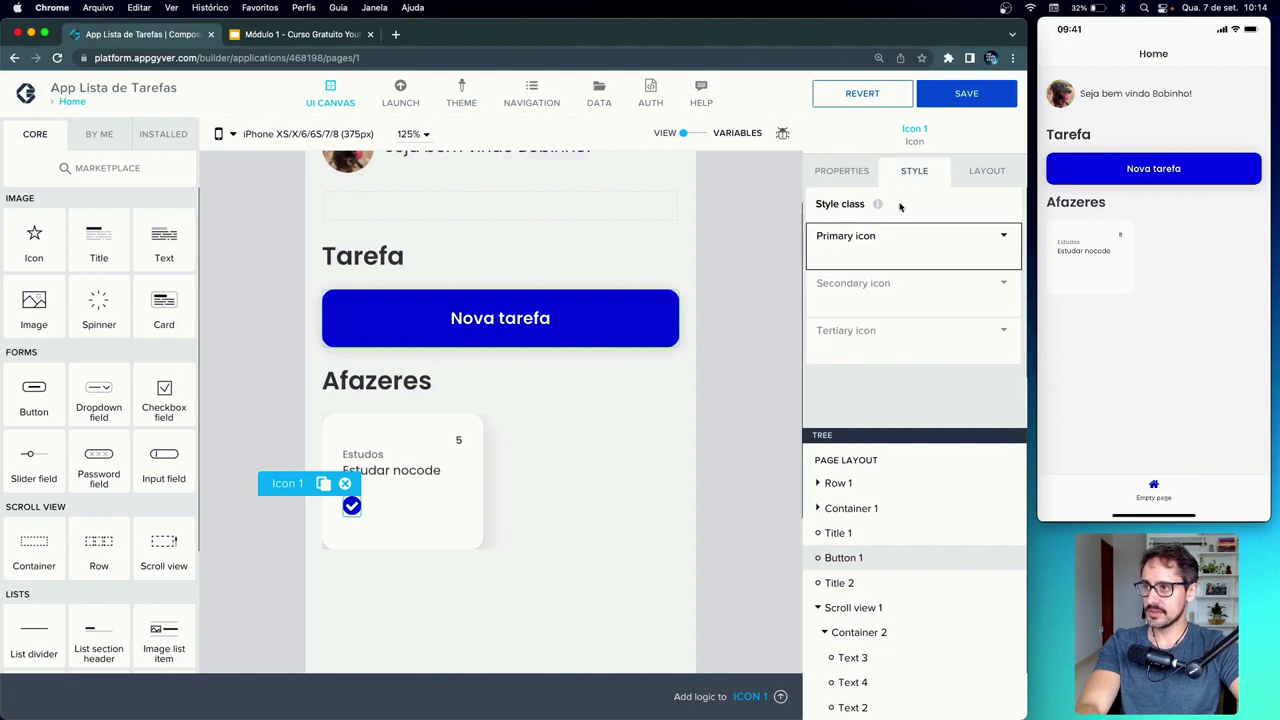
click(896, 297)
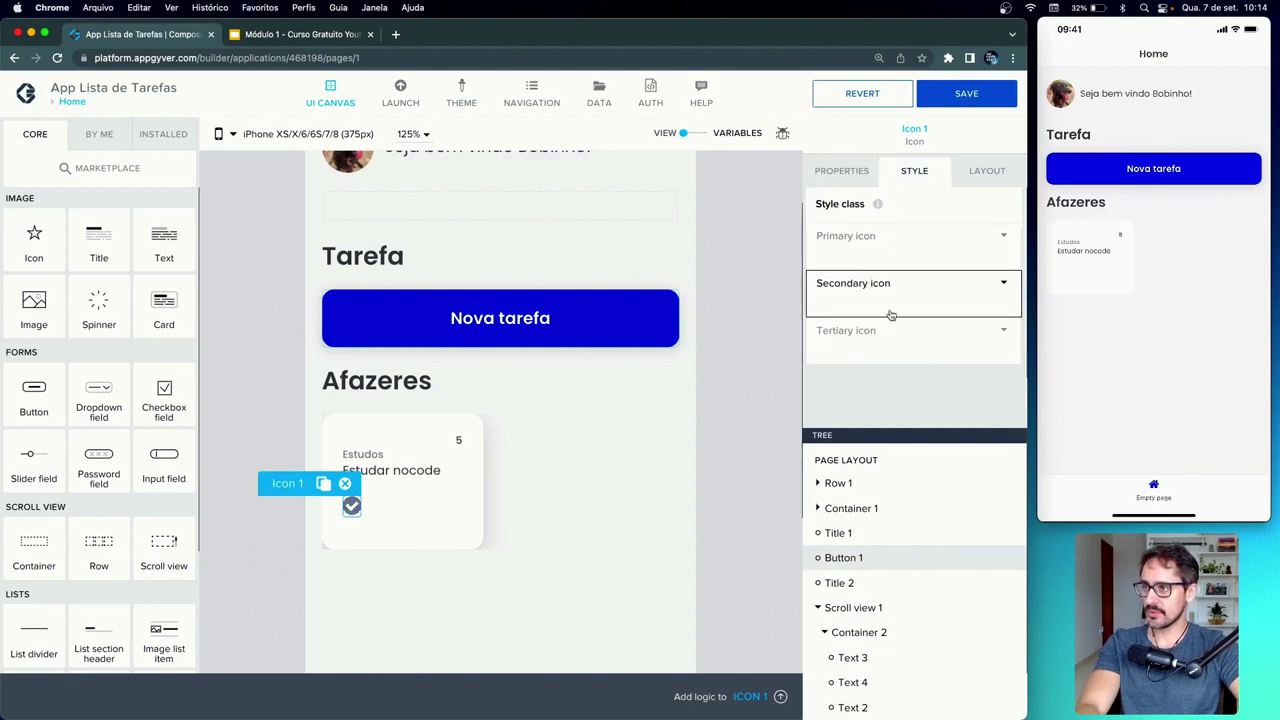
click(884, 331)
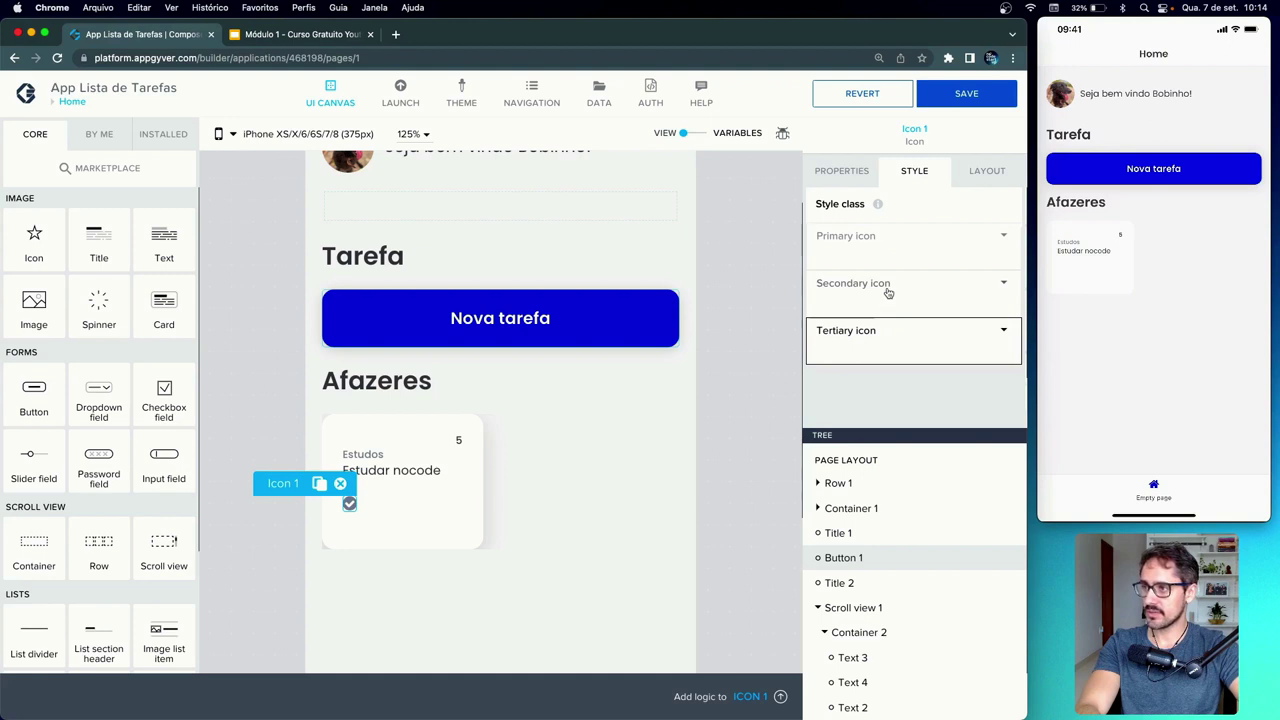
click(888, 292)
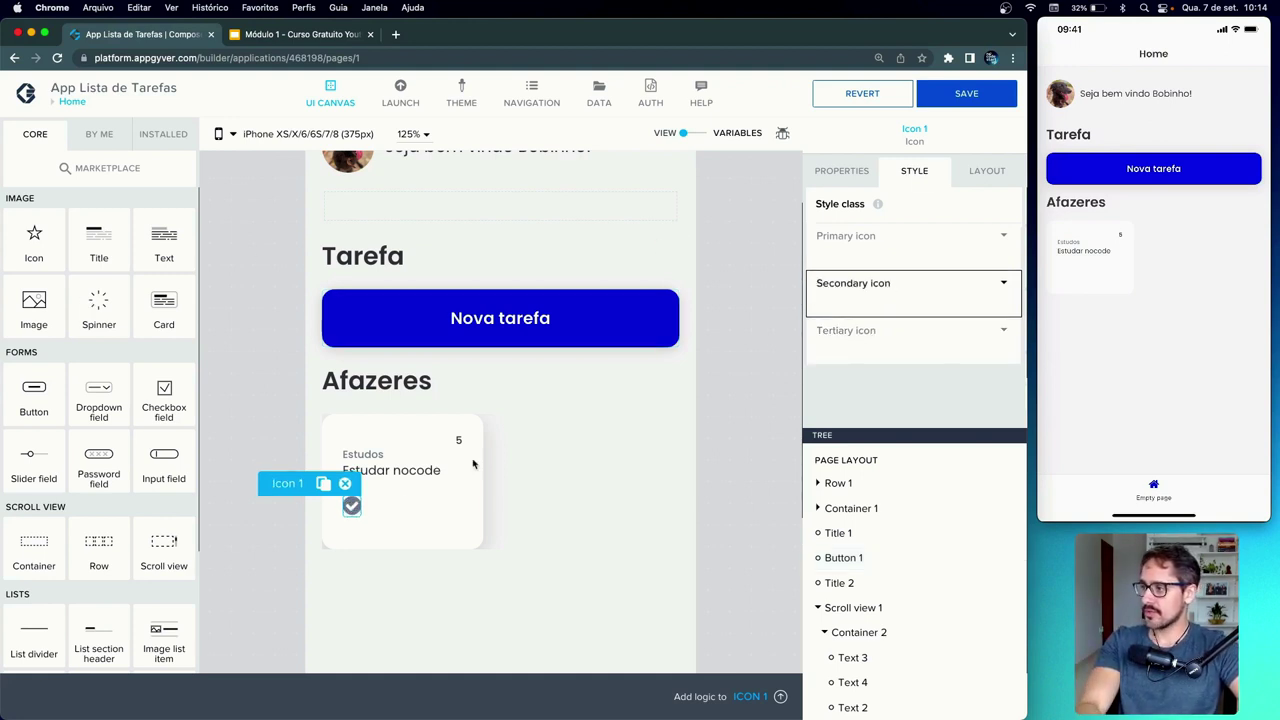
click(322, 484)
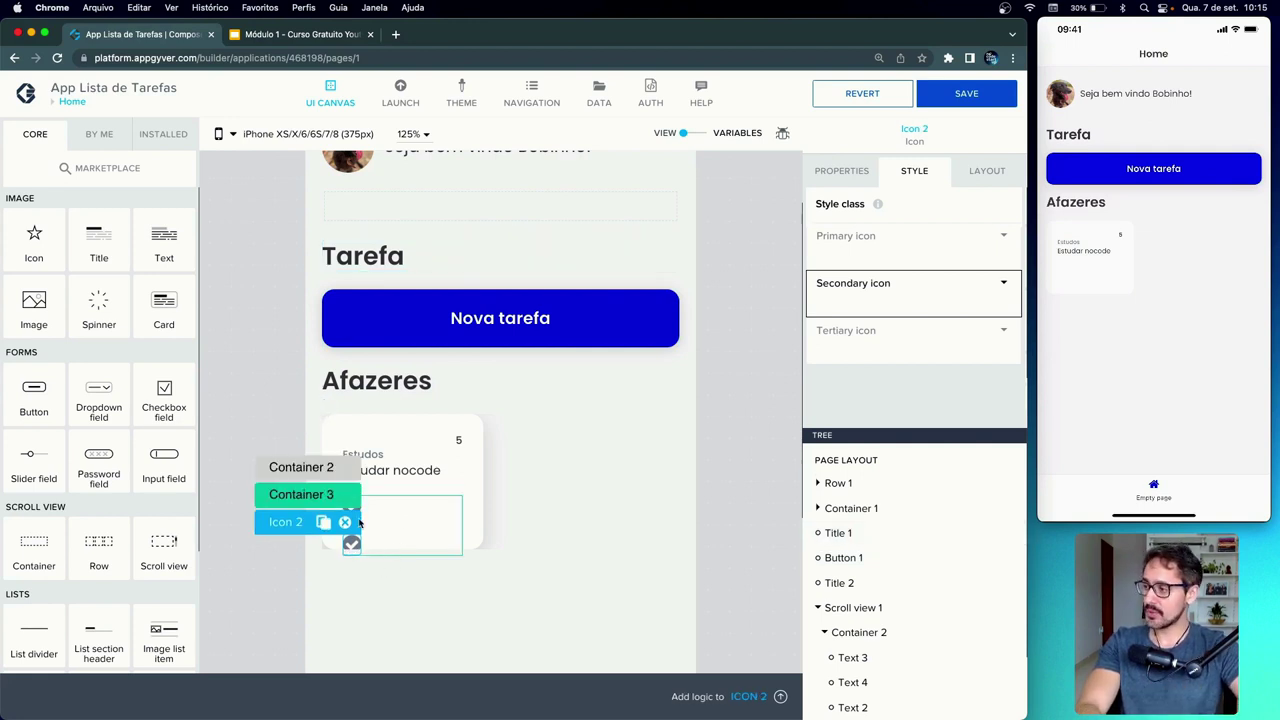
- Set the layout of the container around the two check icons to Horizontal and save the application
scroll(916, 532, down, 3)
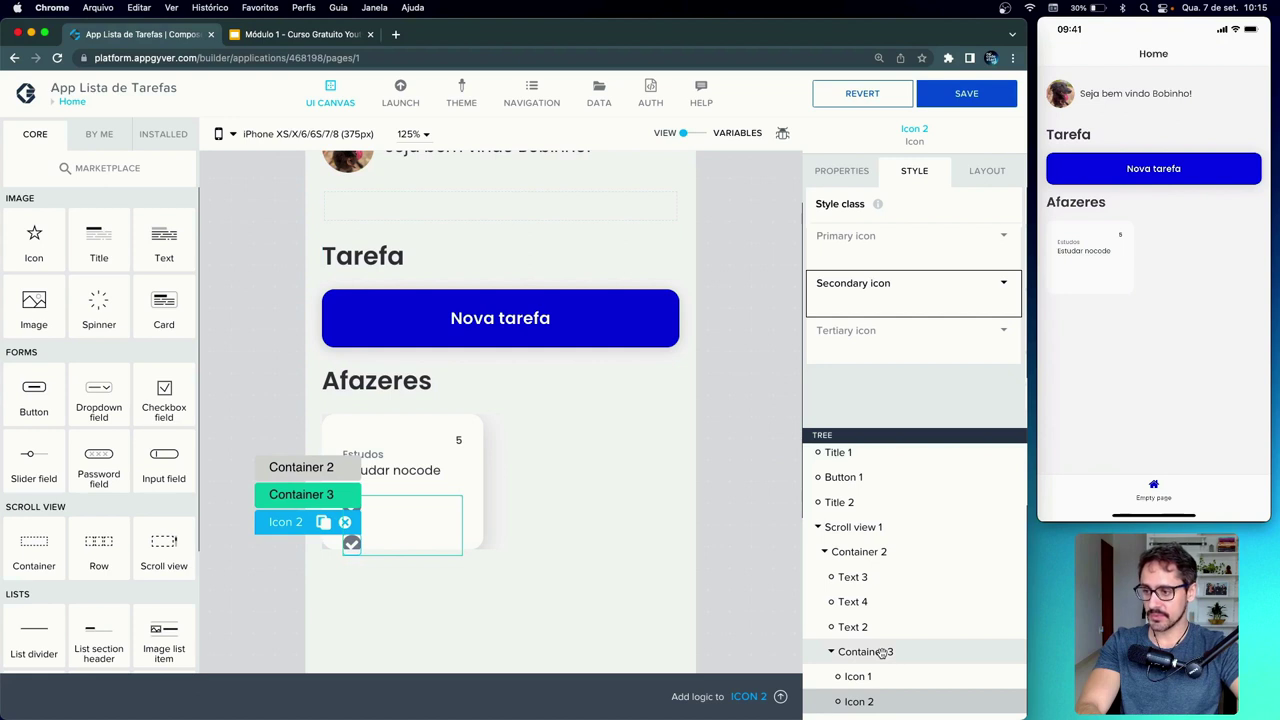
click(881, 652)
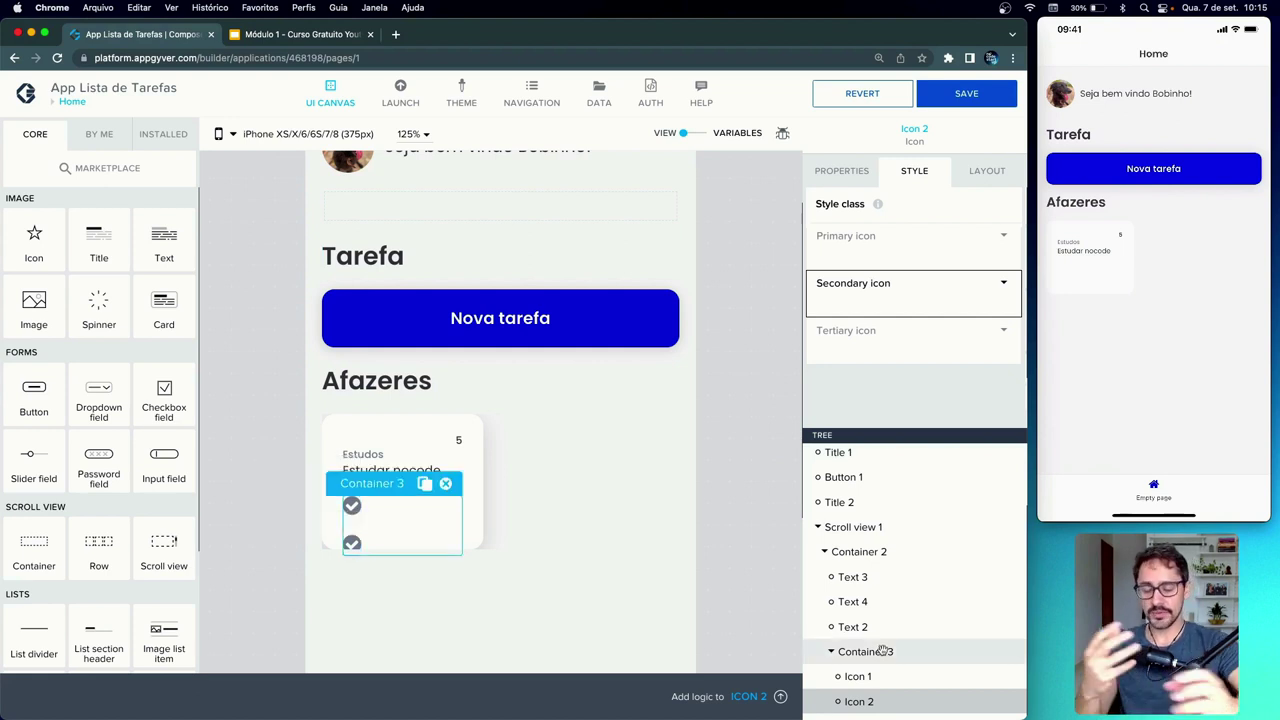
click(881, 651)
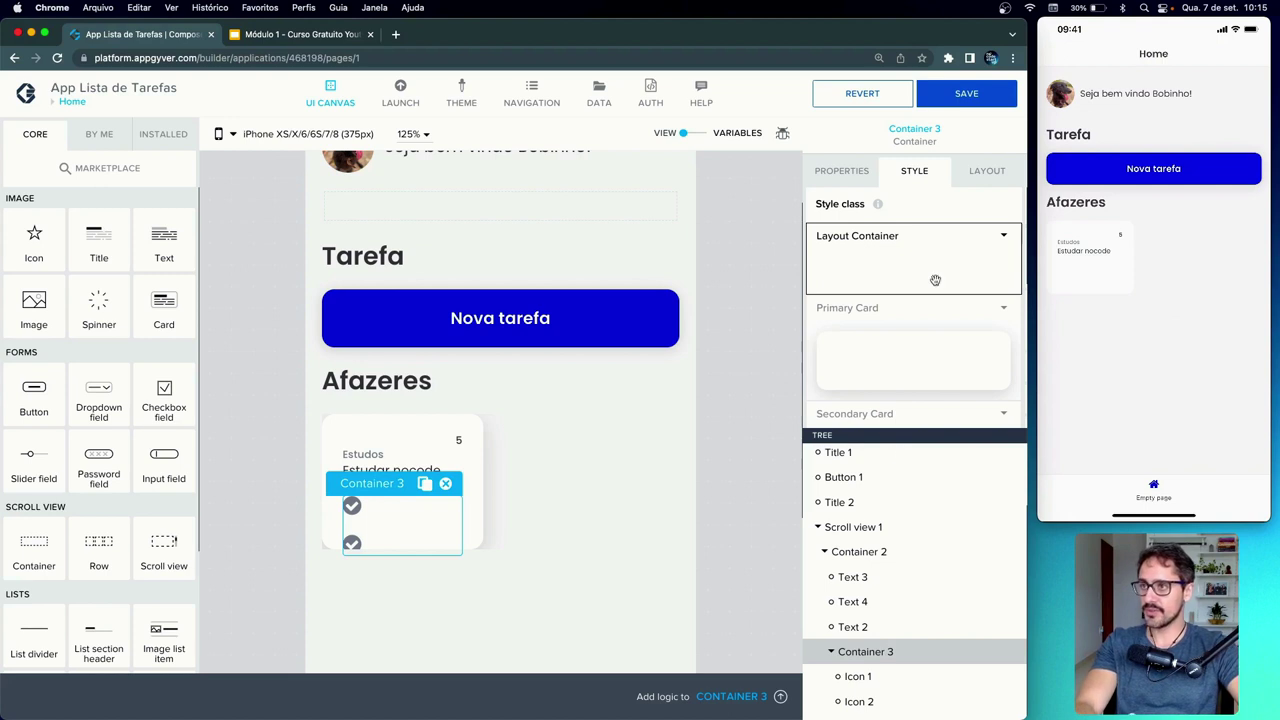
click(980, 178)
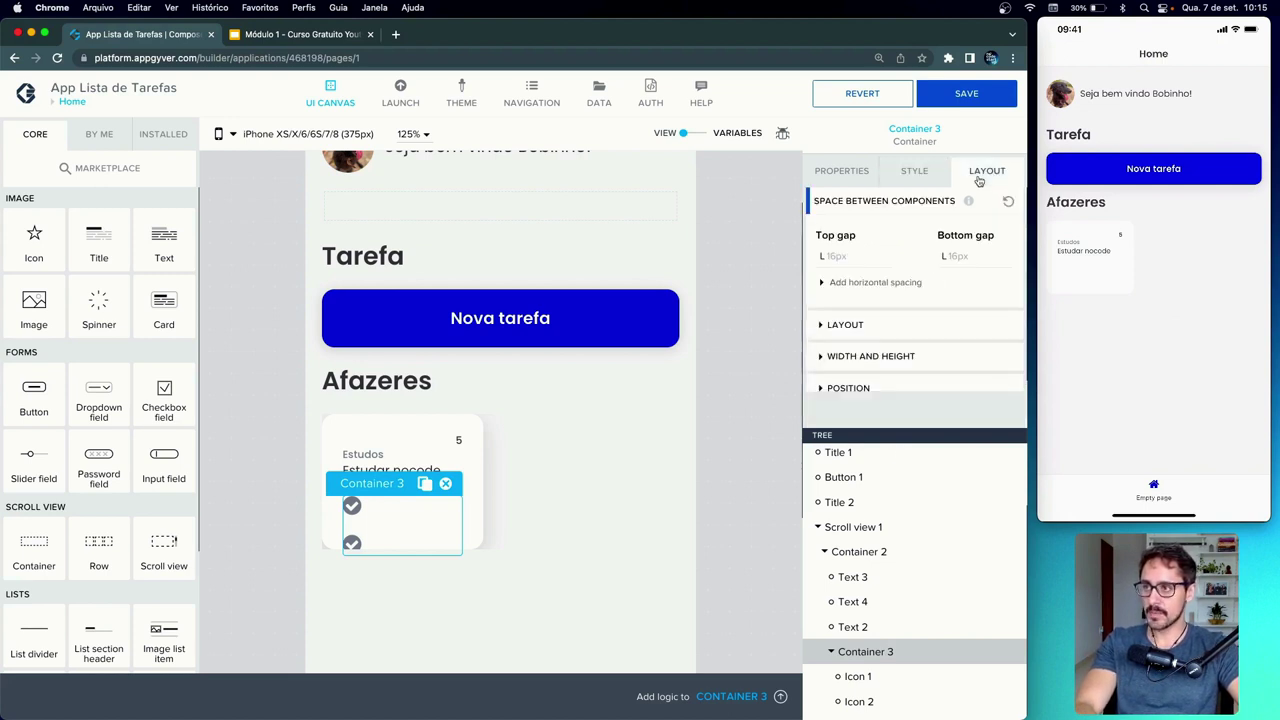
click(820, 331)
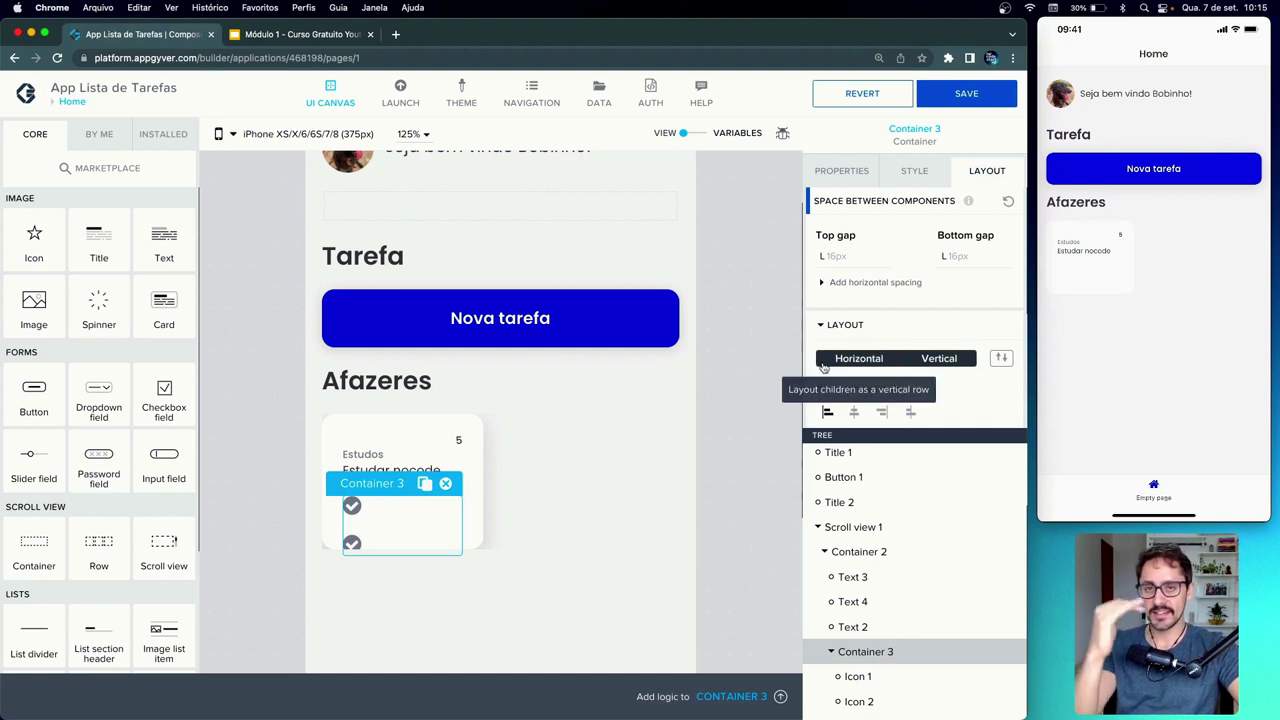
click(823, 365)
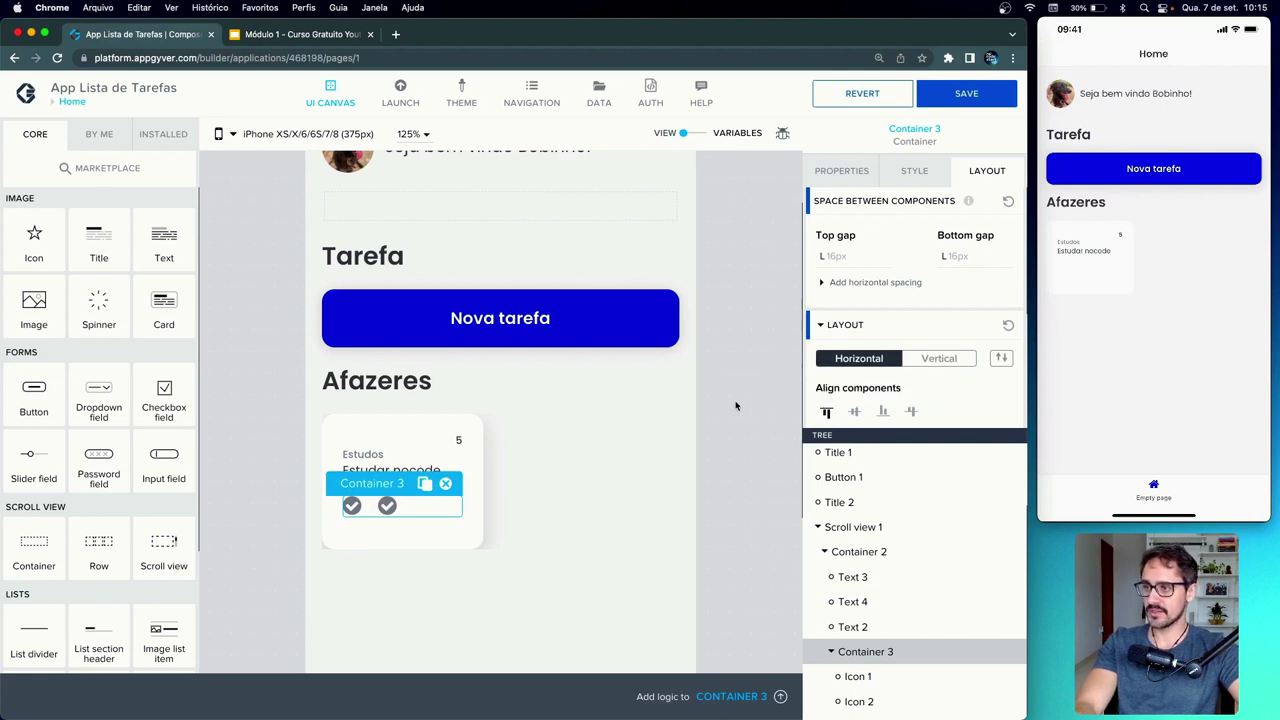
click(964, 96)
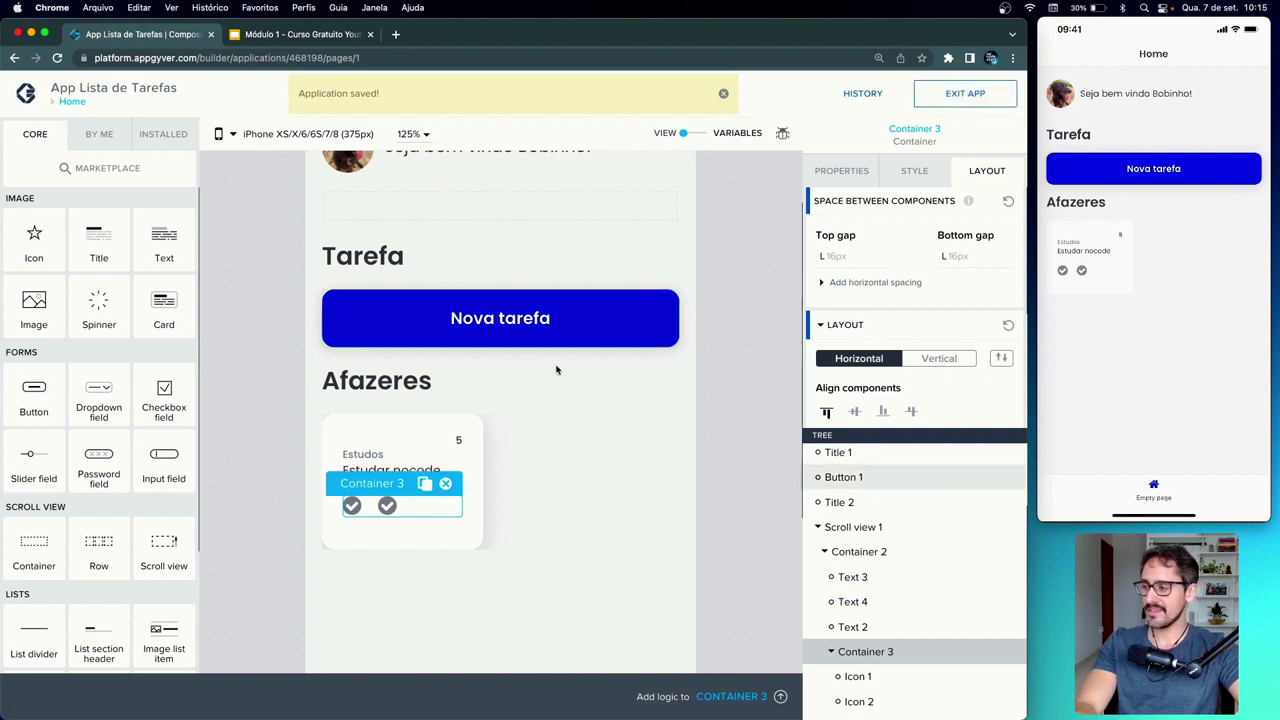
- Change the second check icon in the card to the Font Awesome trash icon, searching for "tras", and save the application
click(392, 507)
click(858, 180)
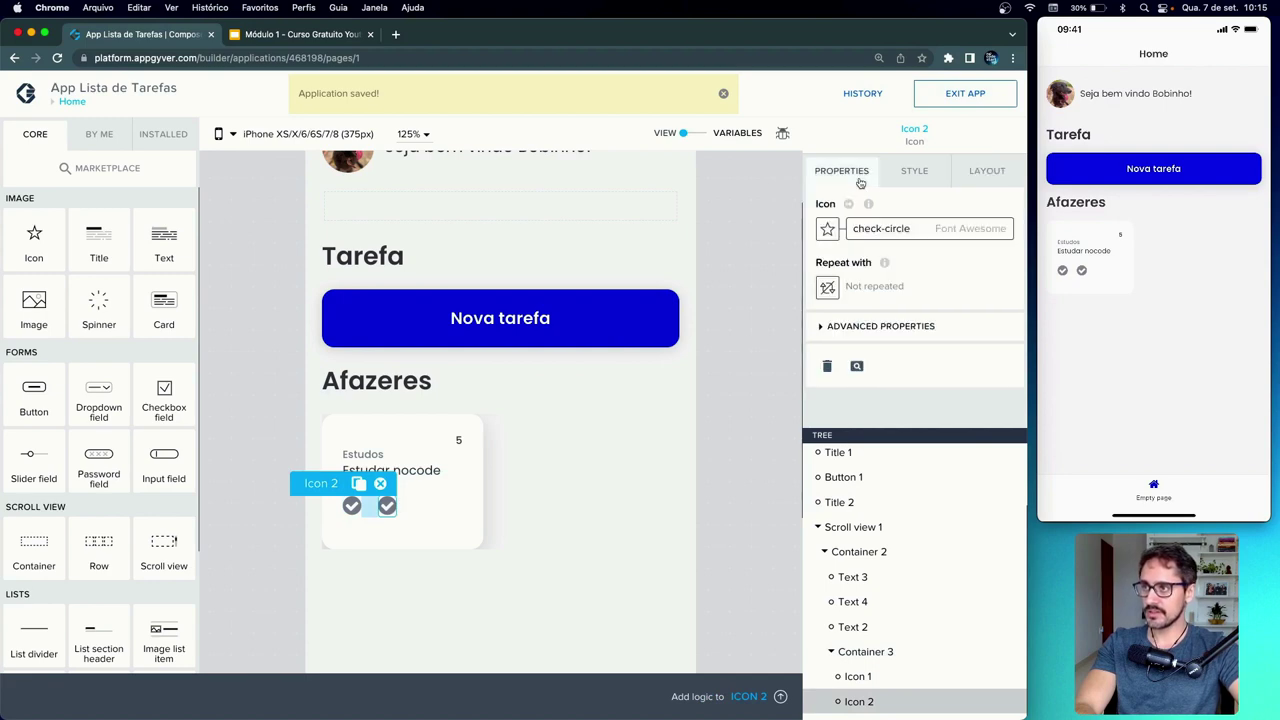
click(874, 229)
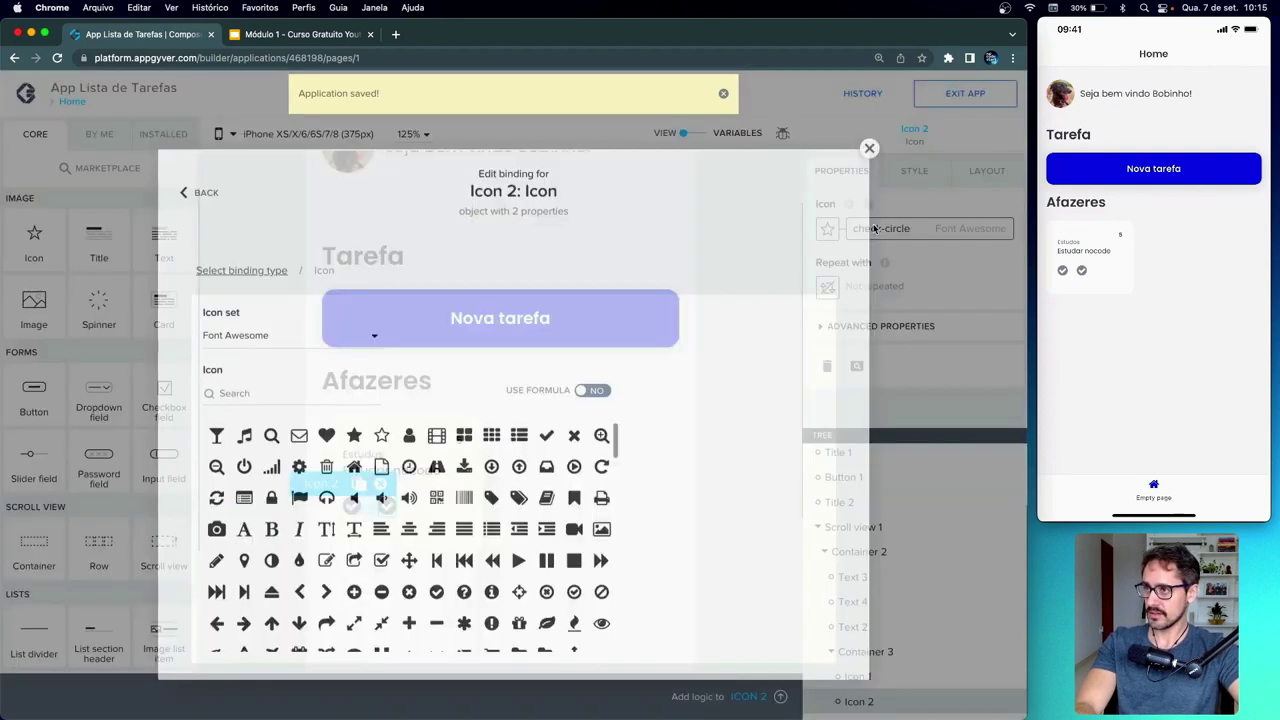
click(252, 377)
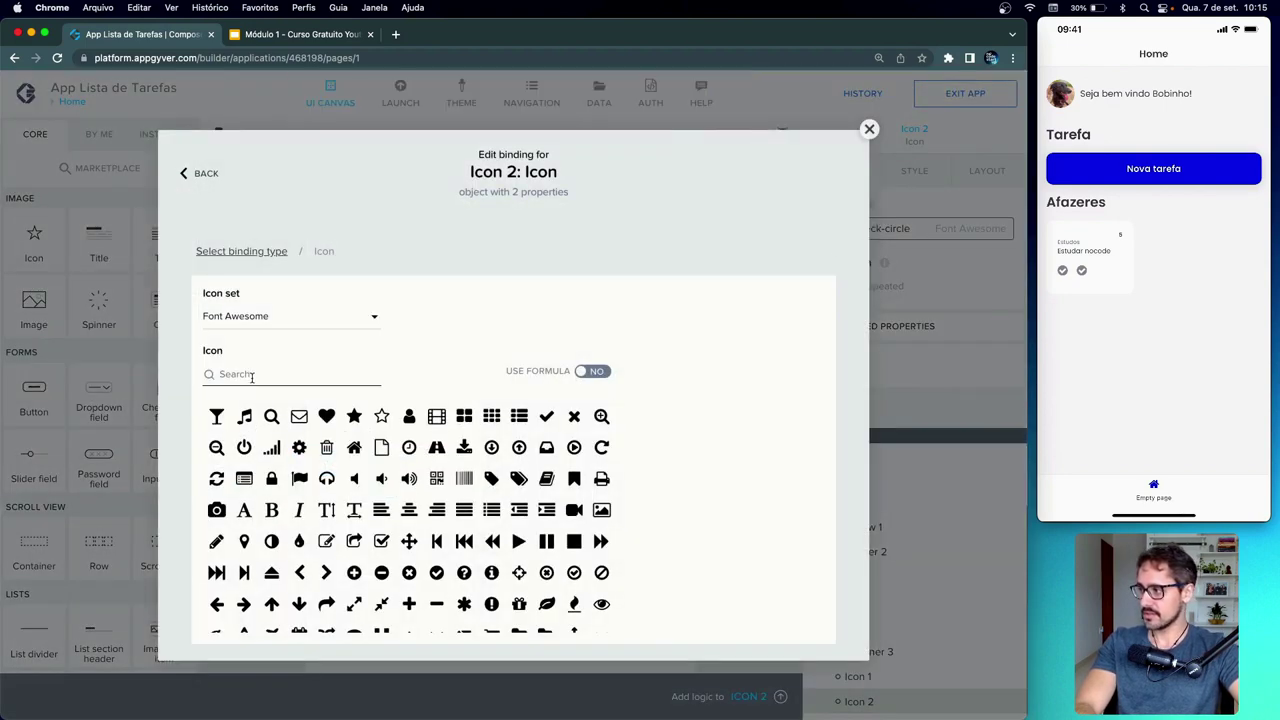
text(tras)
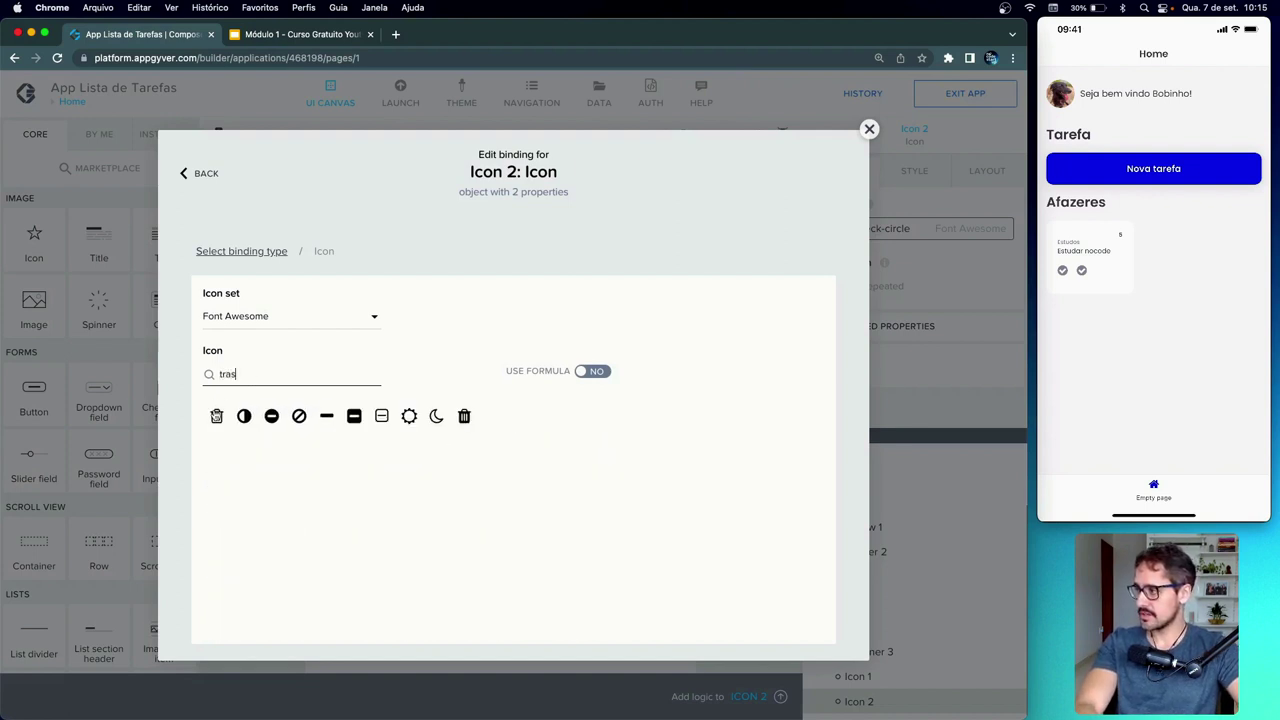
click(463, 416)
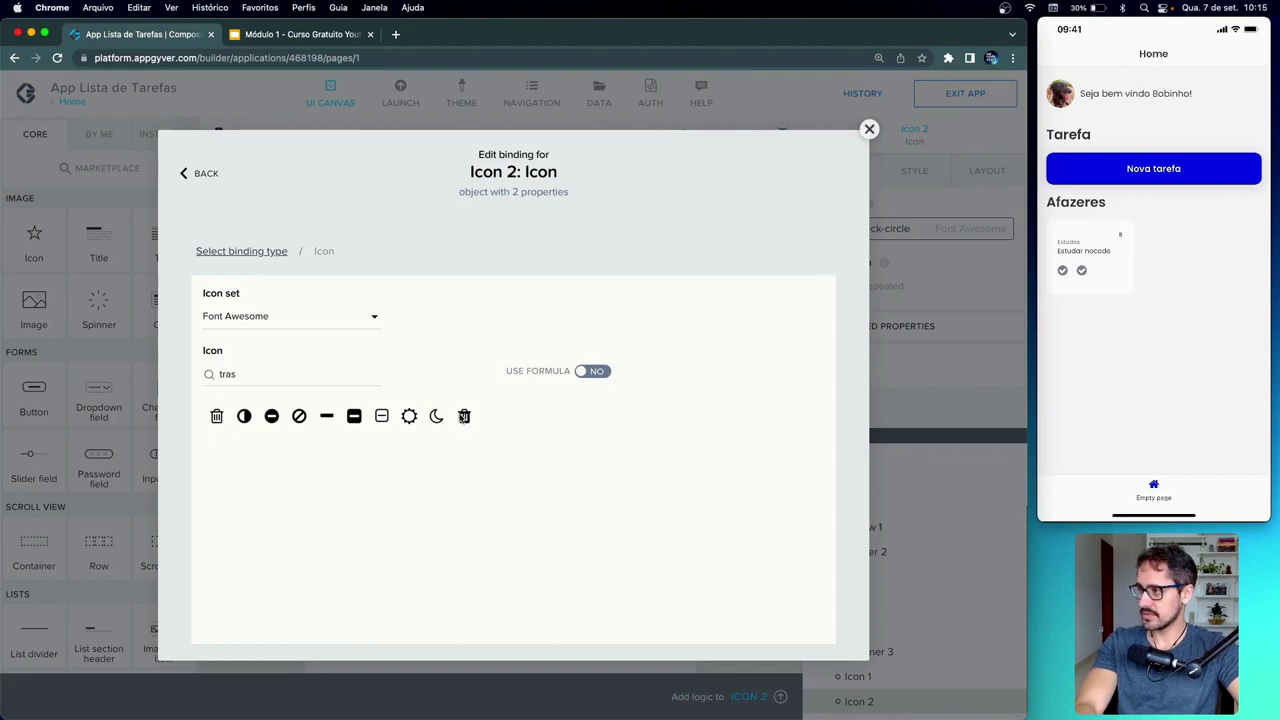
click(969, 100)
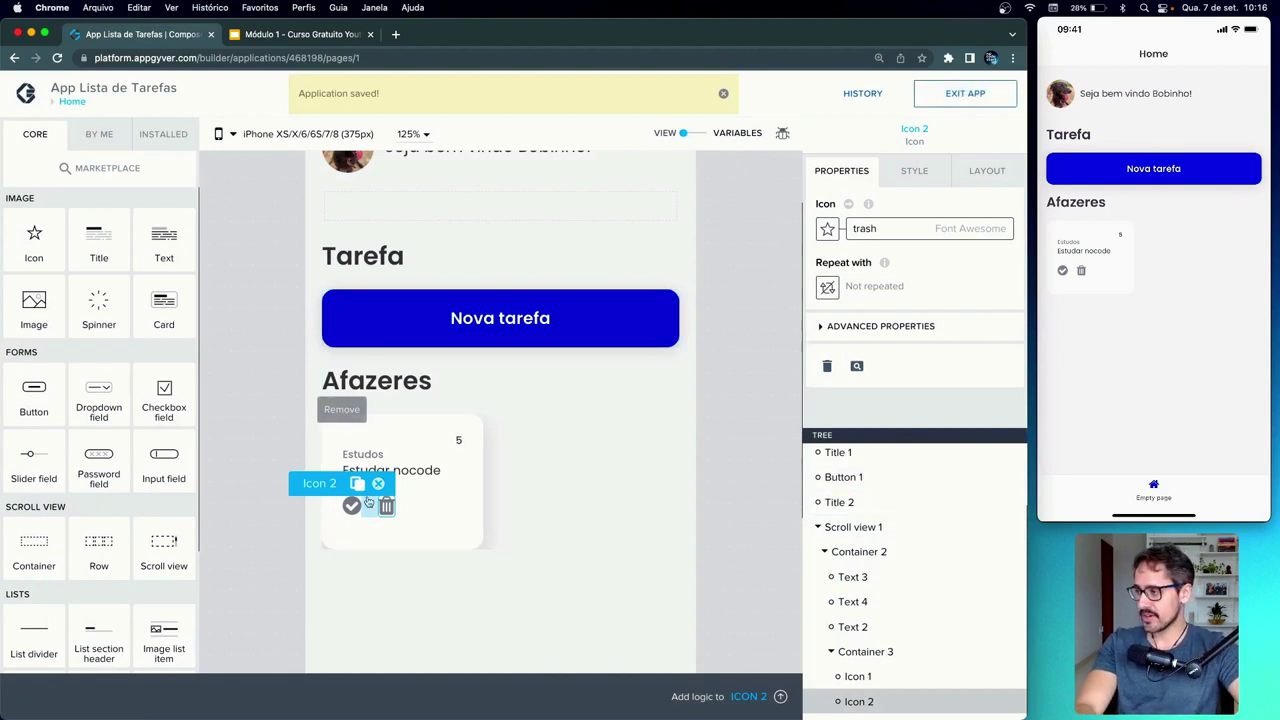
- Align the icon container's children vertically to the middle, justify them horizontally to the right, and save the application
click(418, 512)
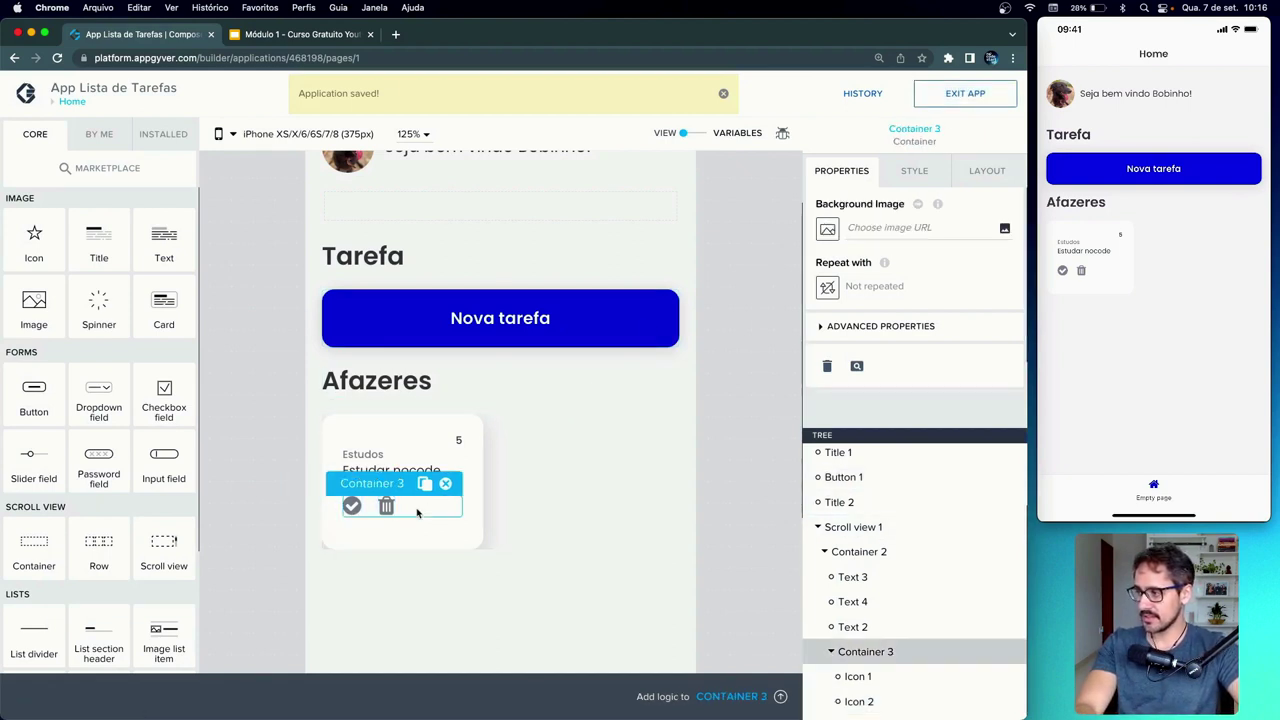
click(988, 170)
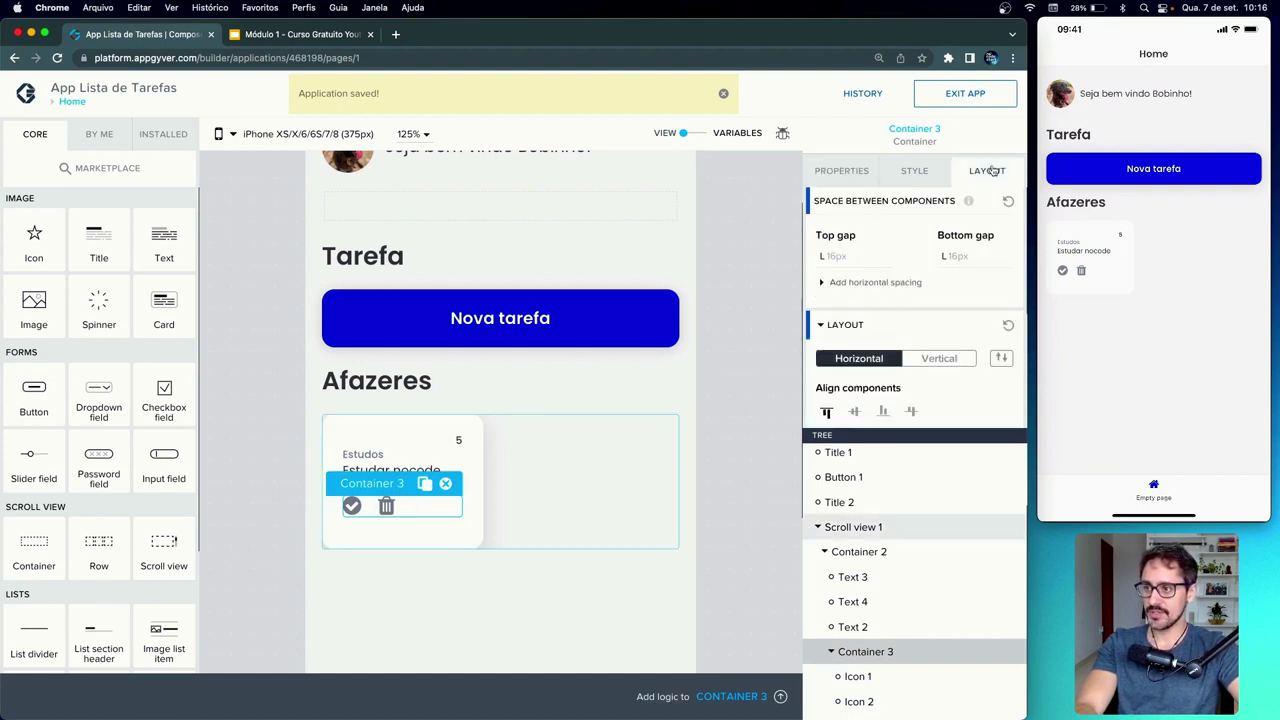
click(857, 413)
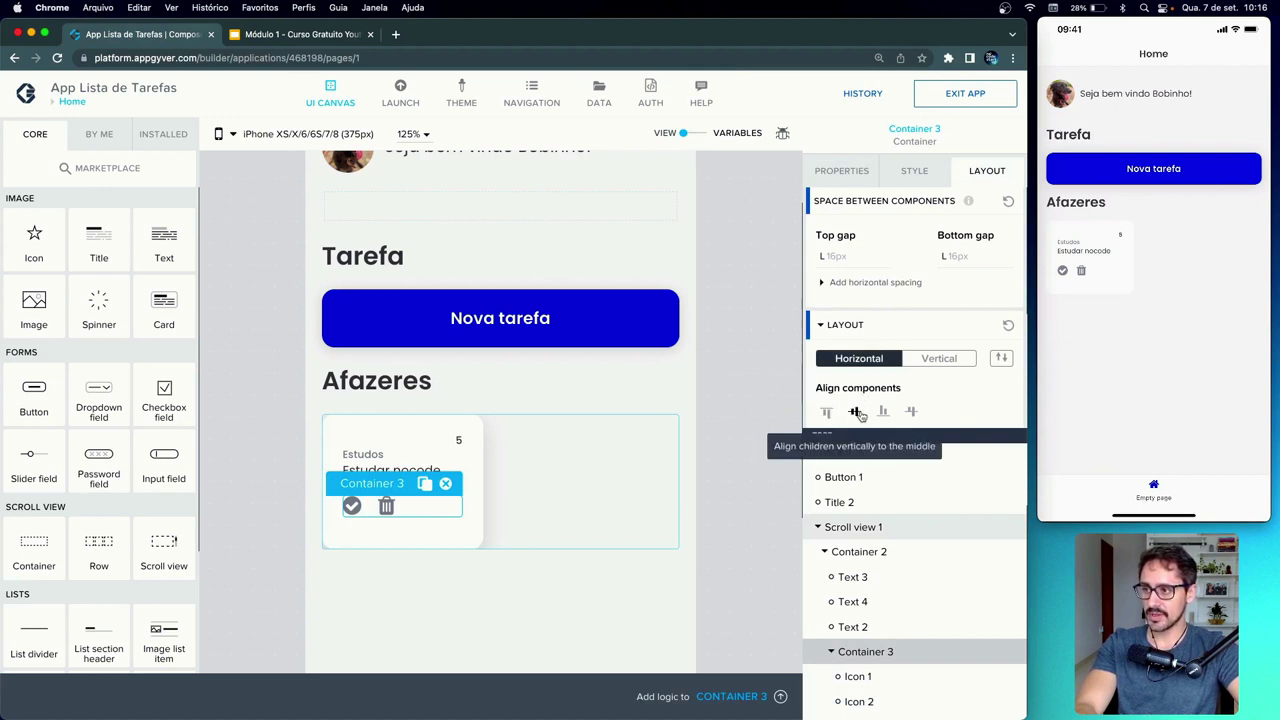
scroll(862, 416, down, 2)
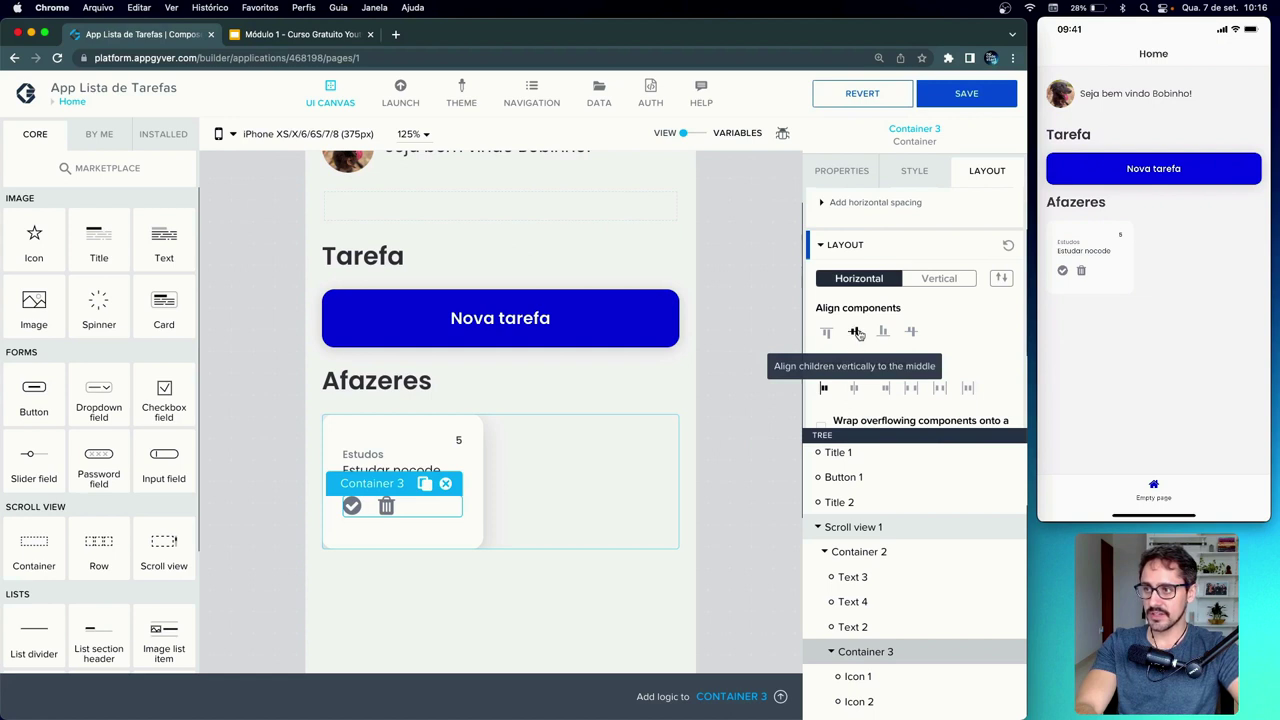
scroll(858, 334, down, 1)
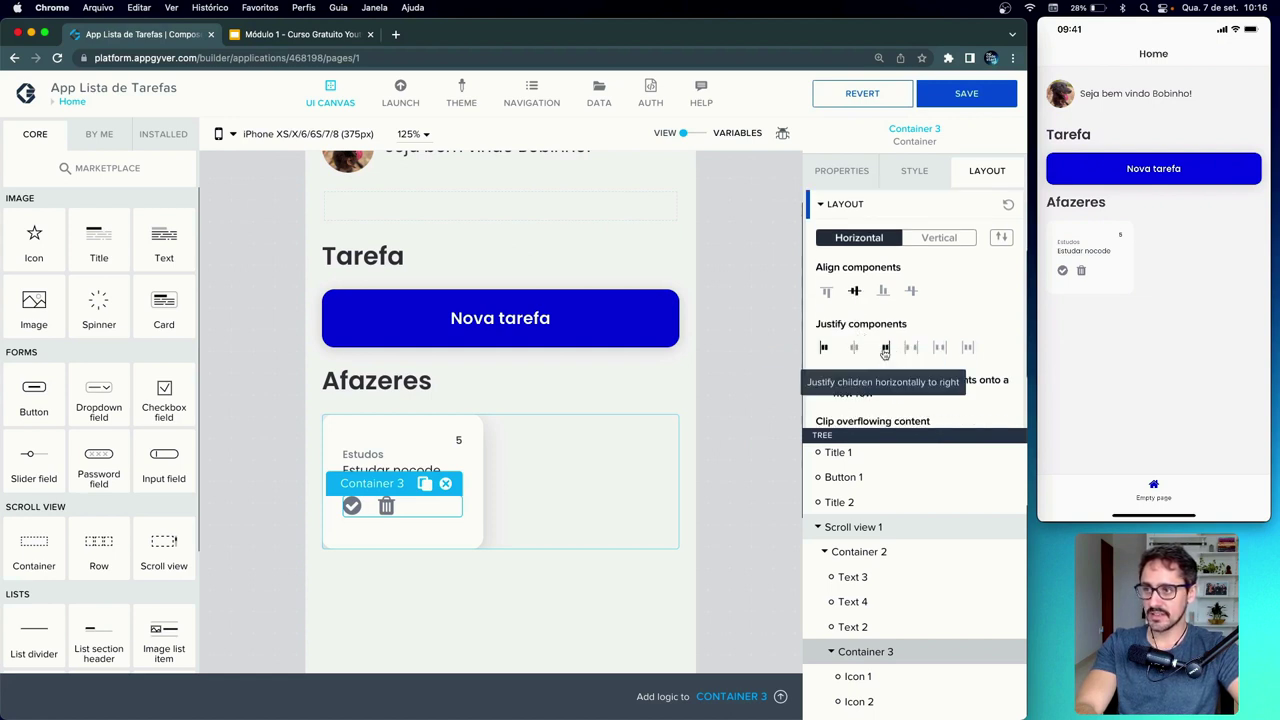
click(885, 348)
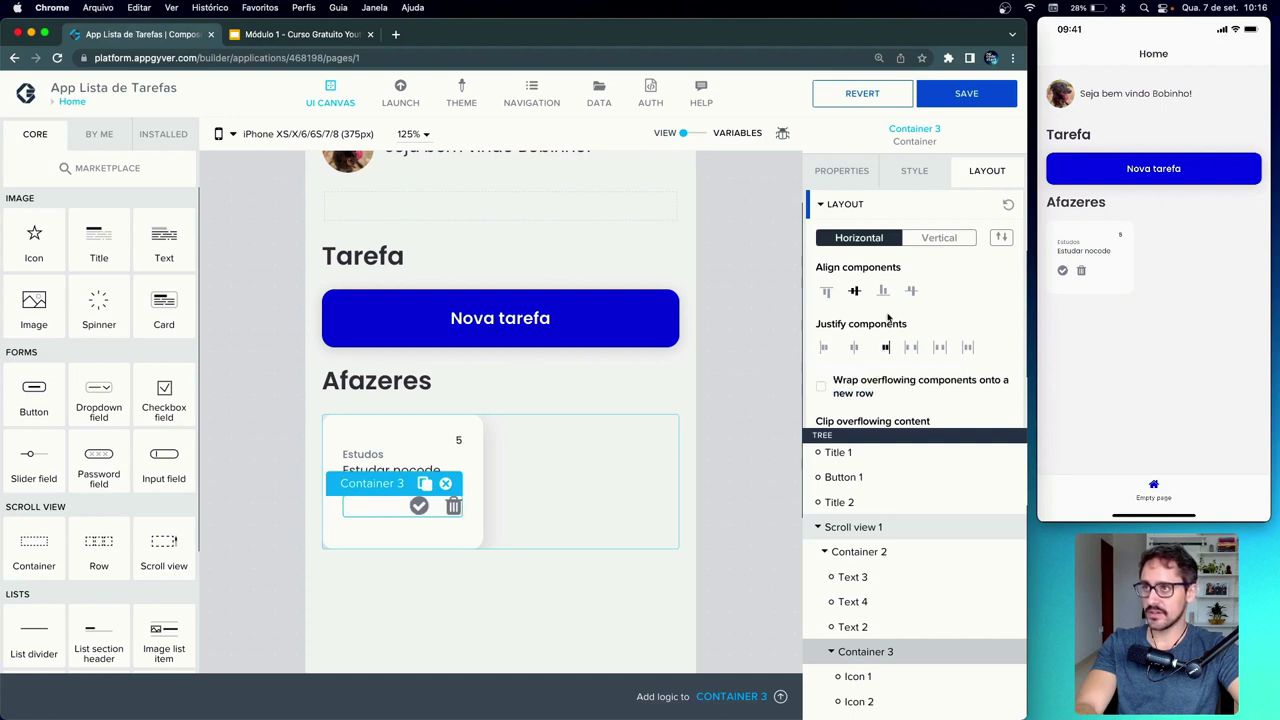
click(963, 96)
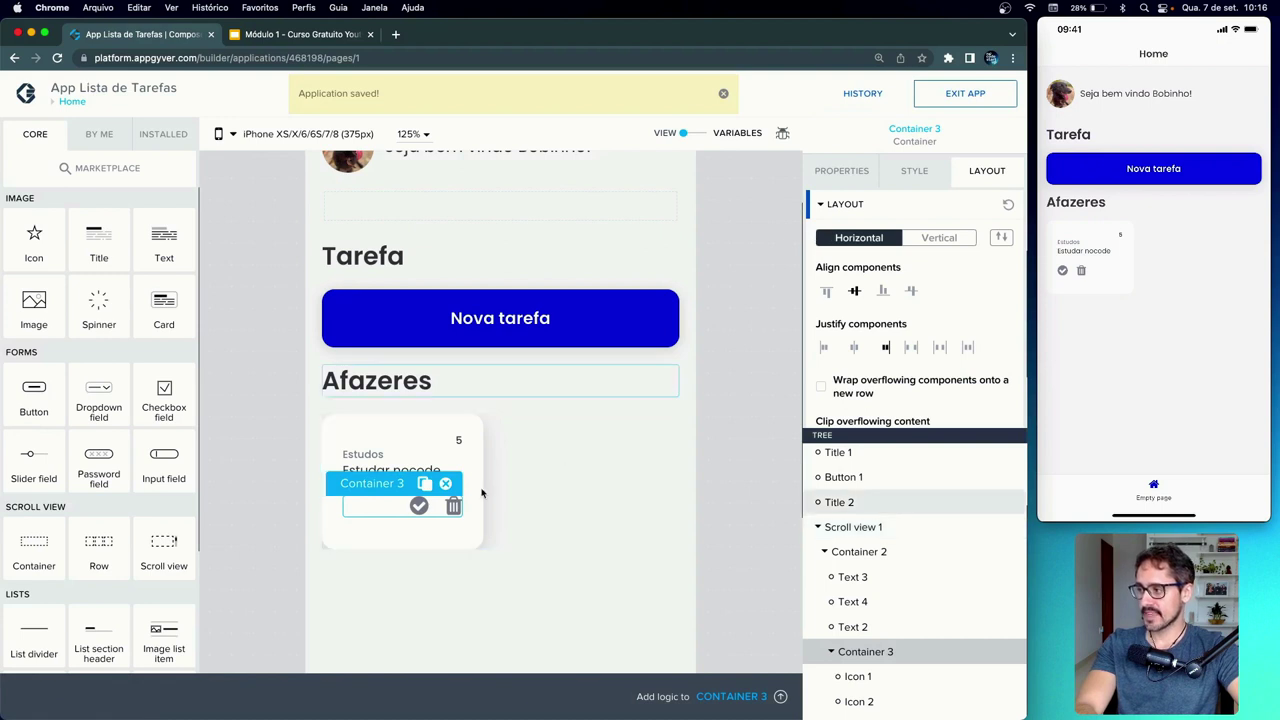
- Set the check icon's right gap to S (8px) and save the application
click(858, 677)
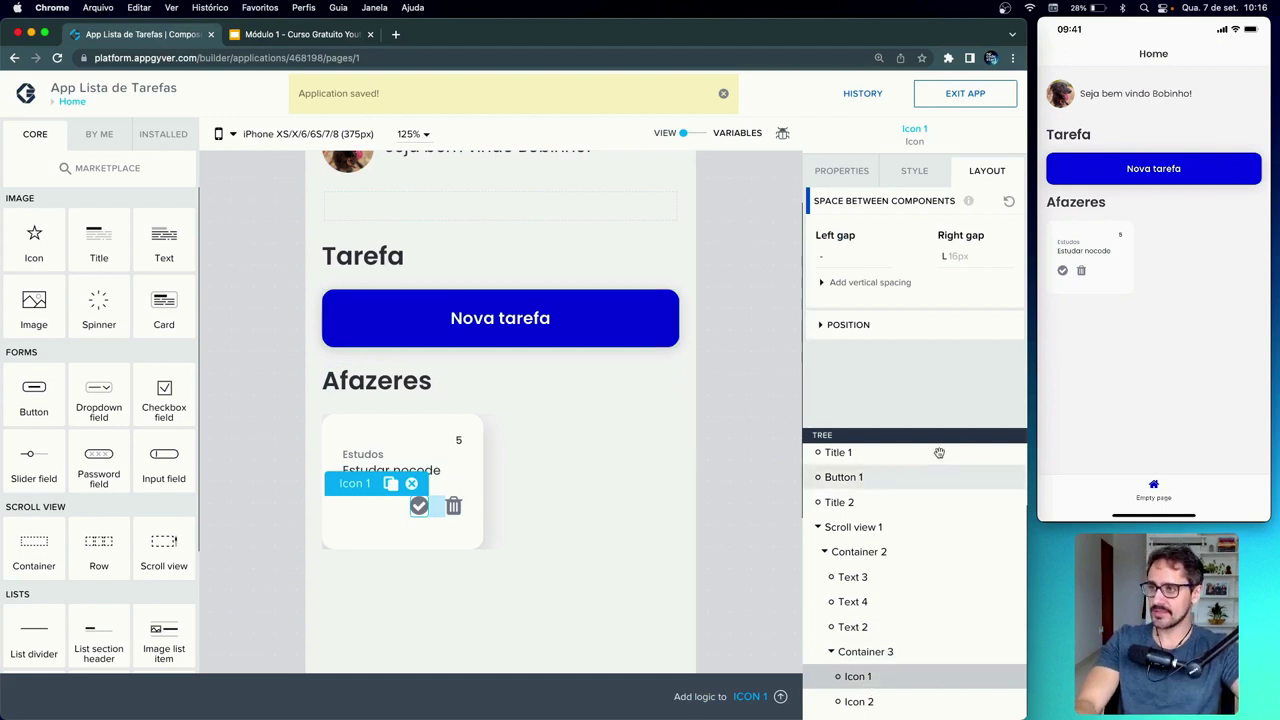
click(955, 258)
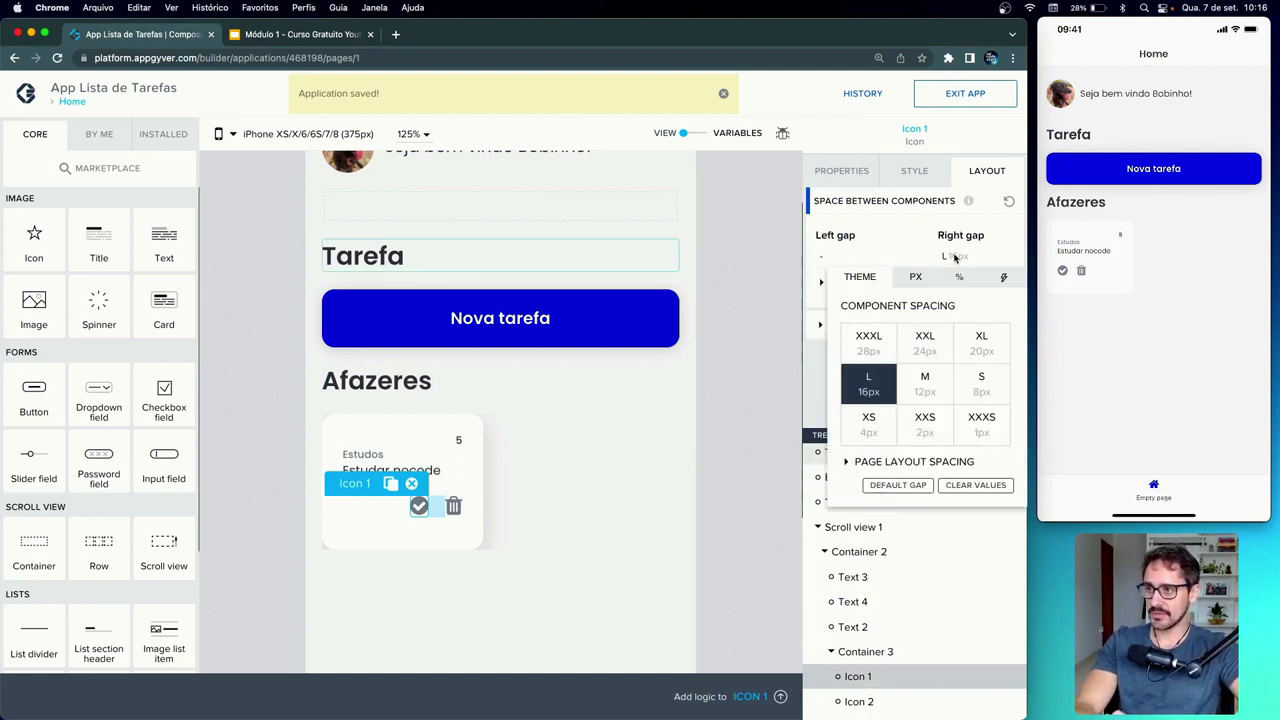
click(887, 432)
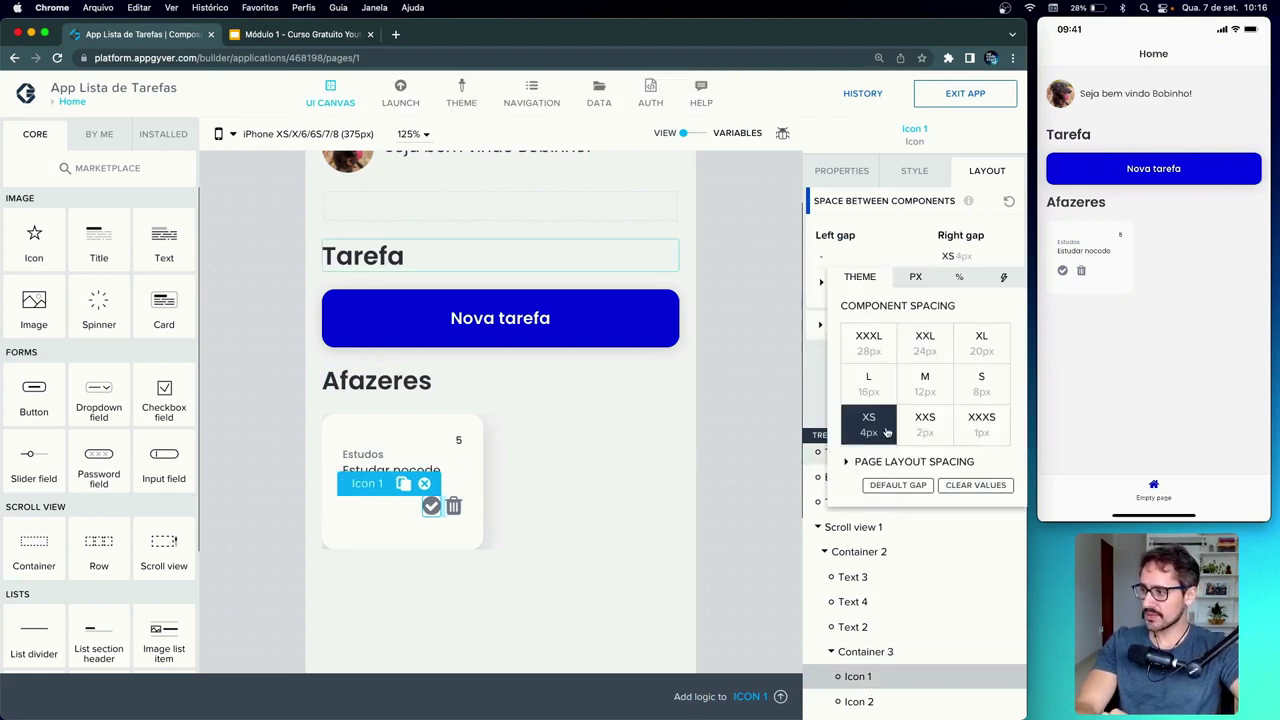
click(969, 393)
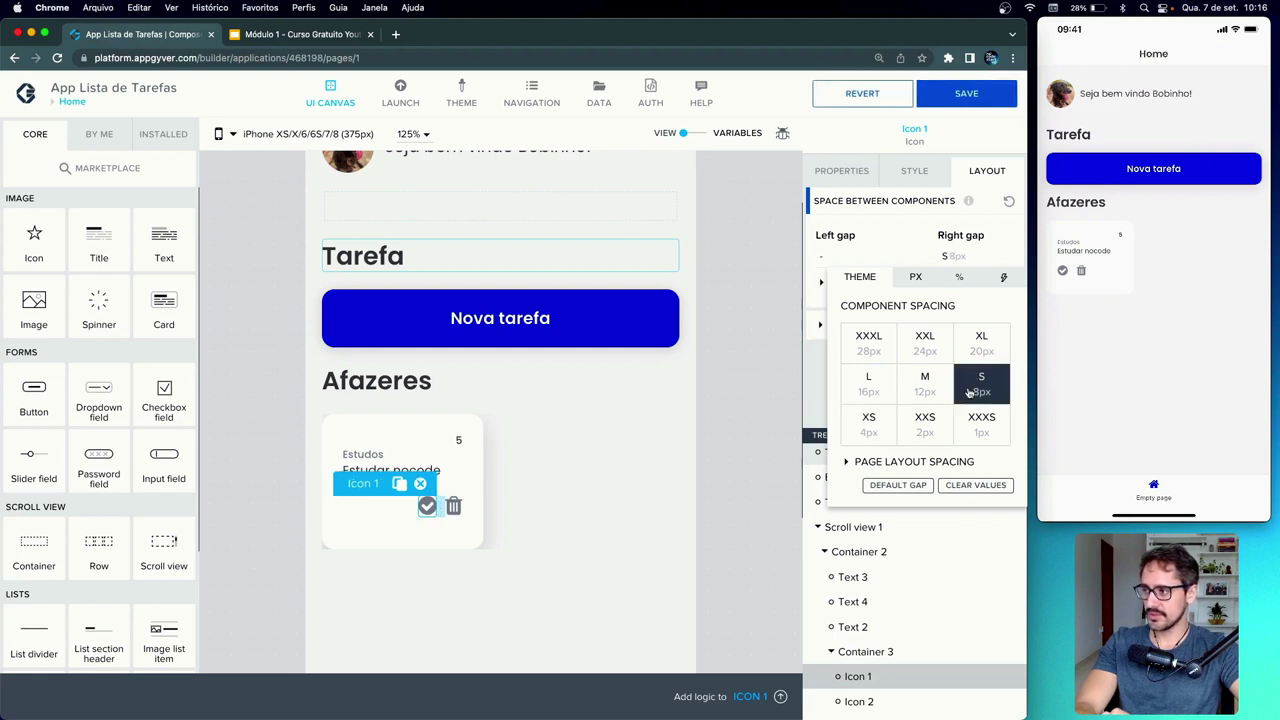
click(978, 104)
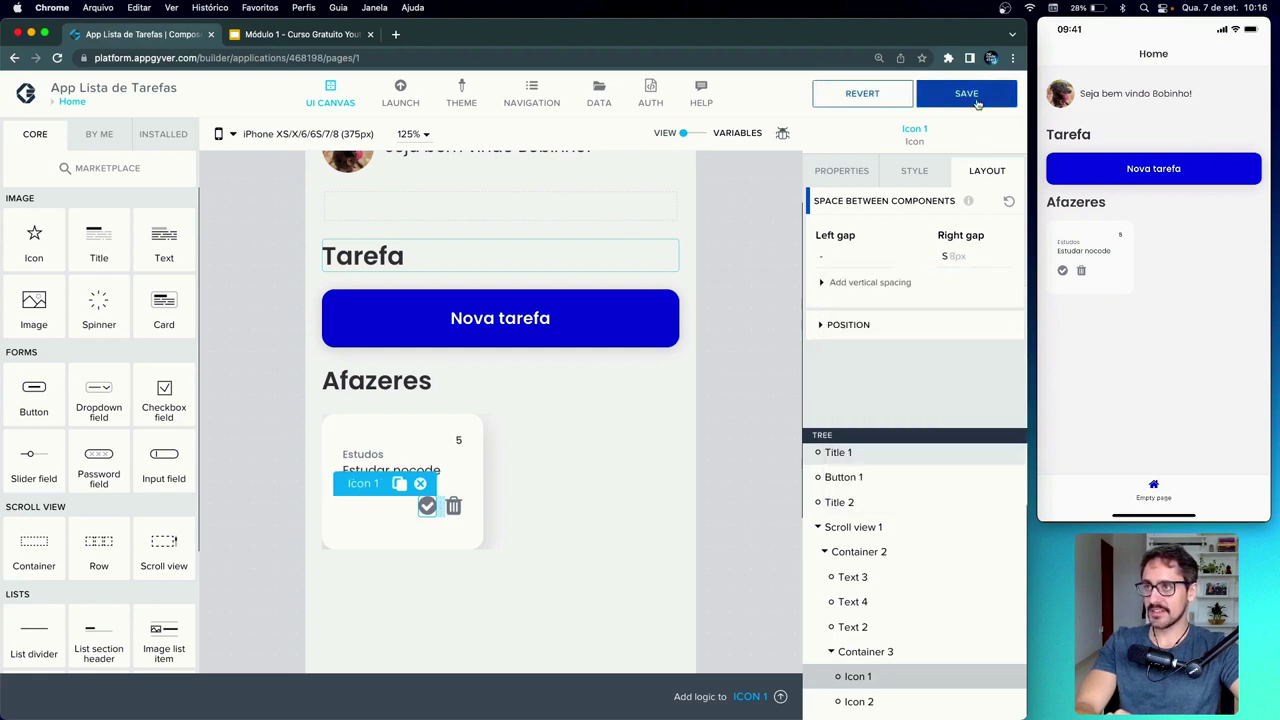
click(978, 104)
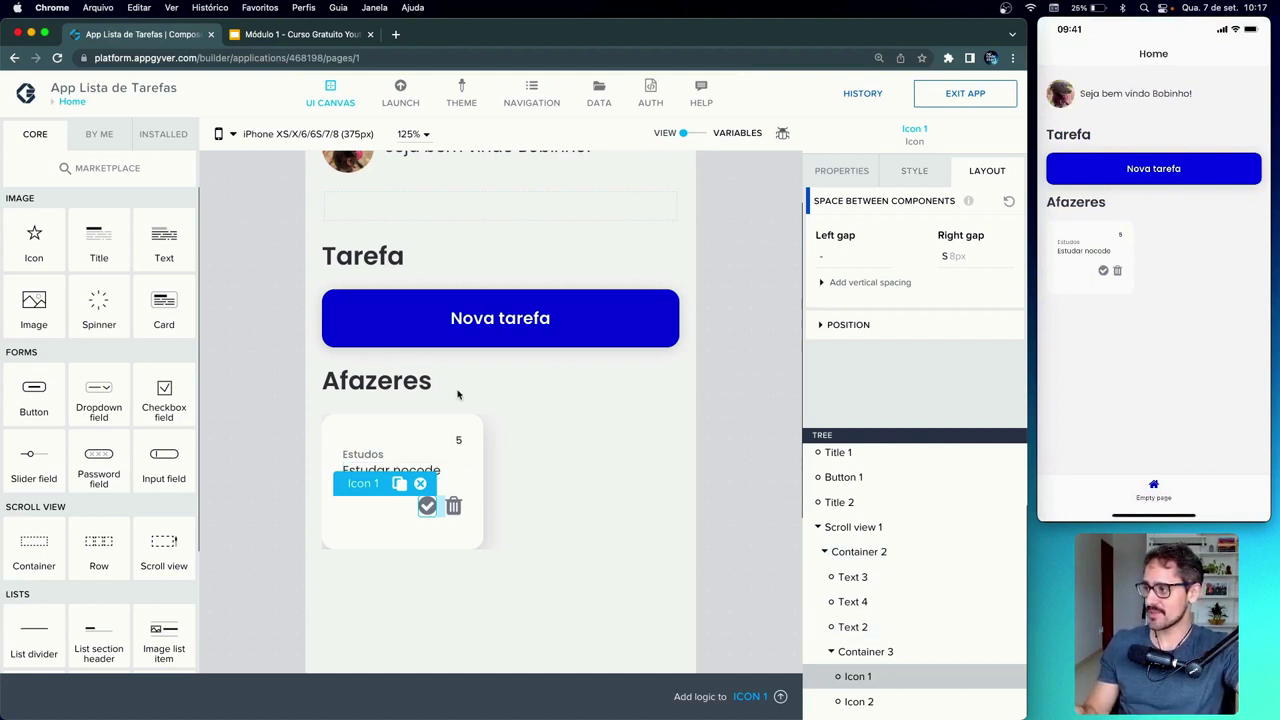
- Set the top gap of the container around the two icons to 32 px and save the application
click(858, 653)
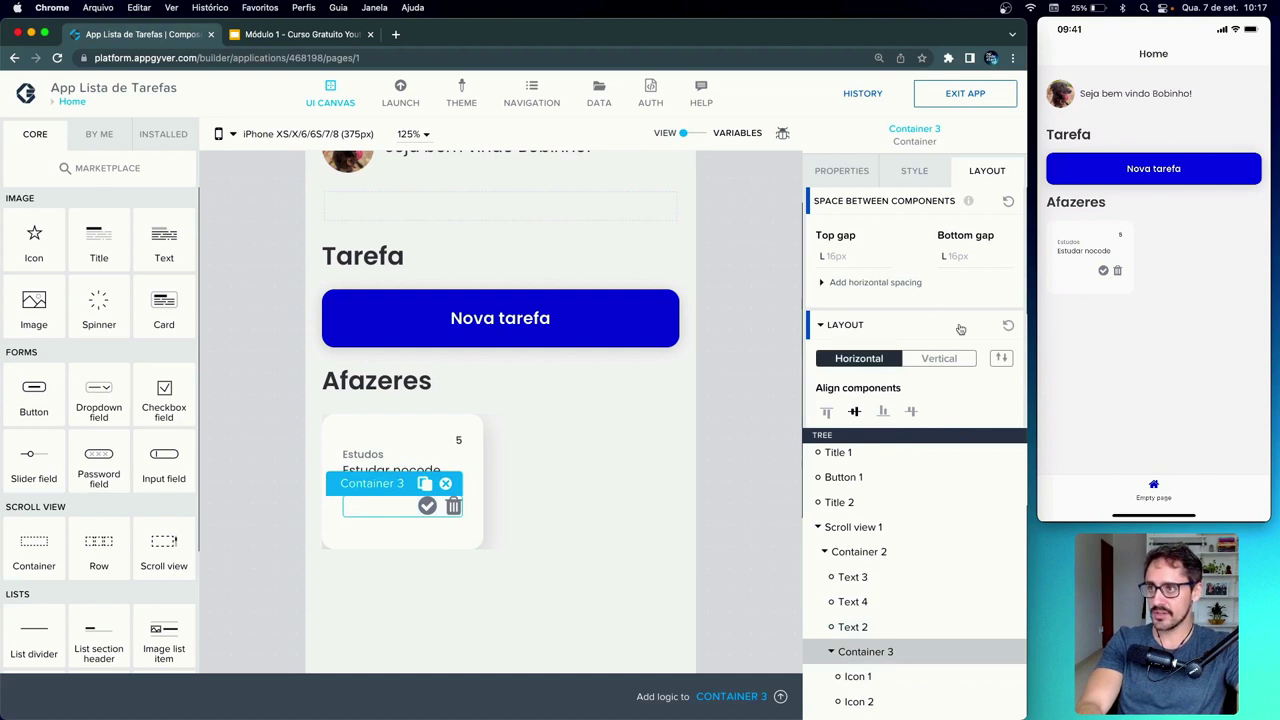
click(846, 257)
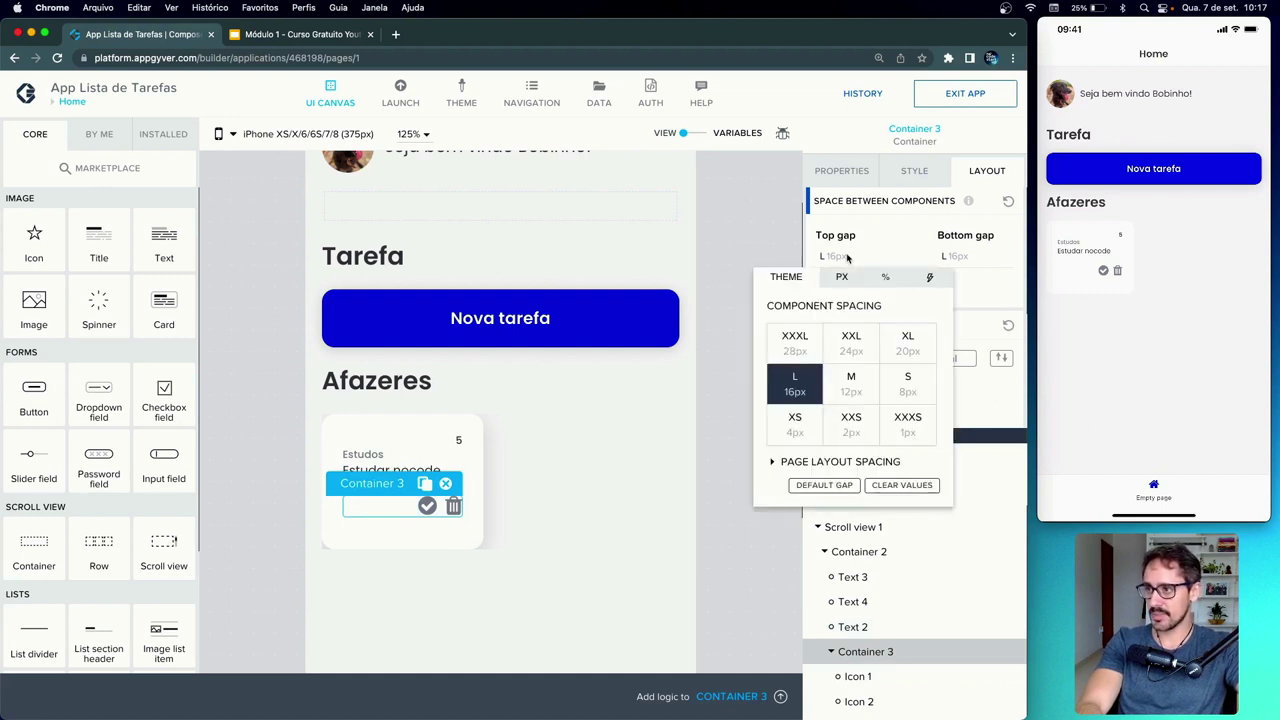
click(916, 350)
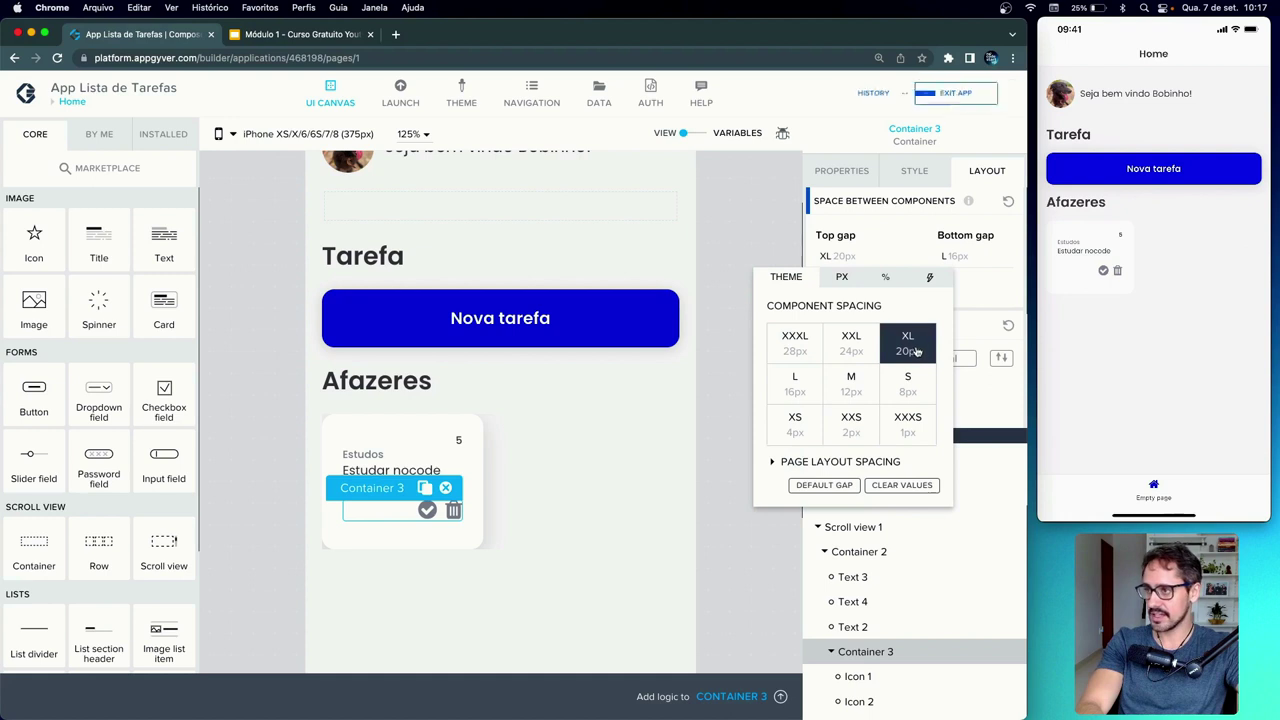
click(863, 350)
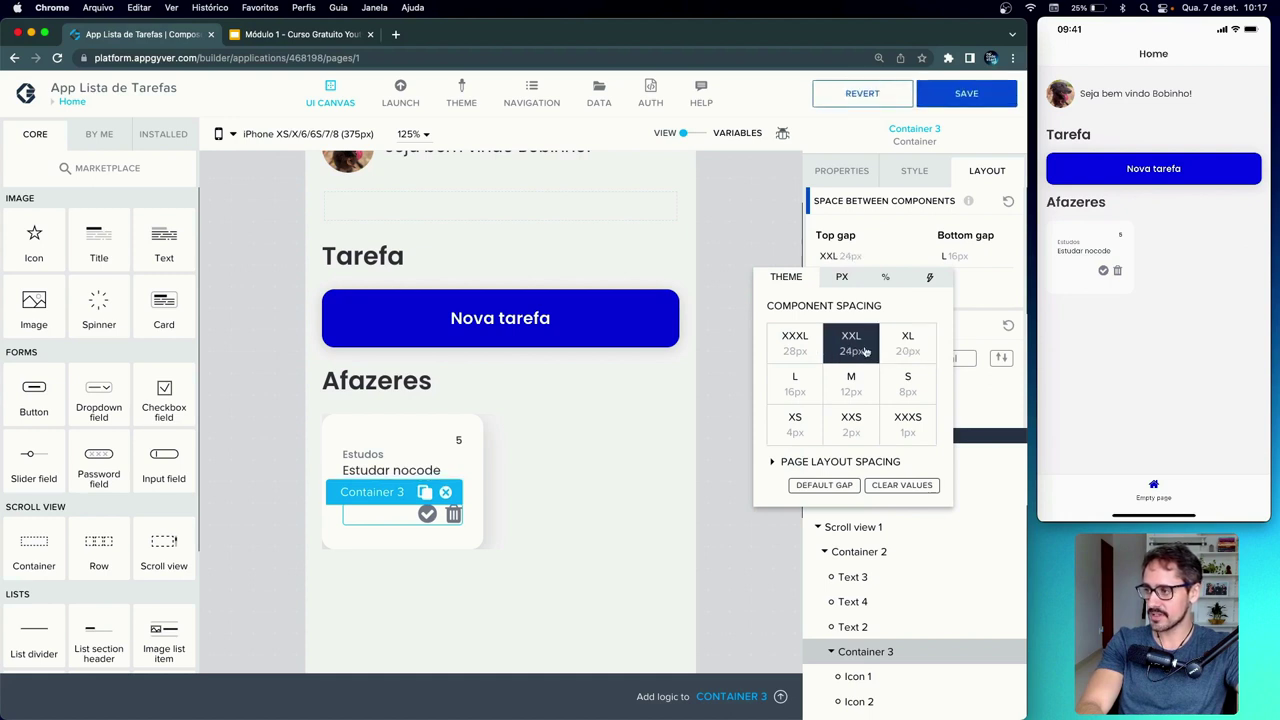
click(796, 347)
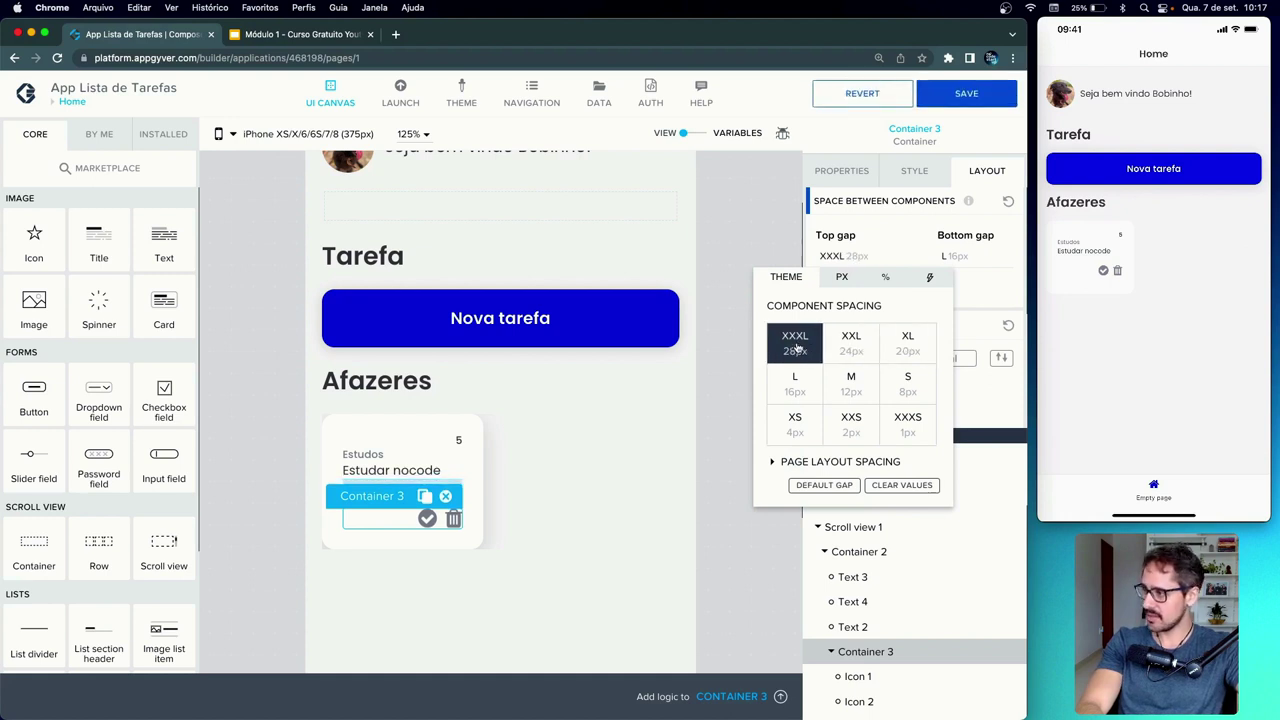
click(845, 281)
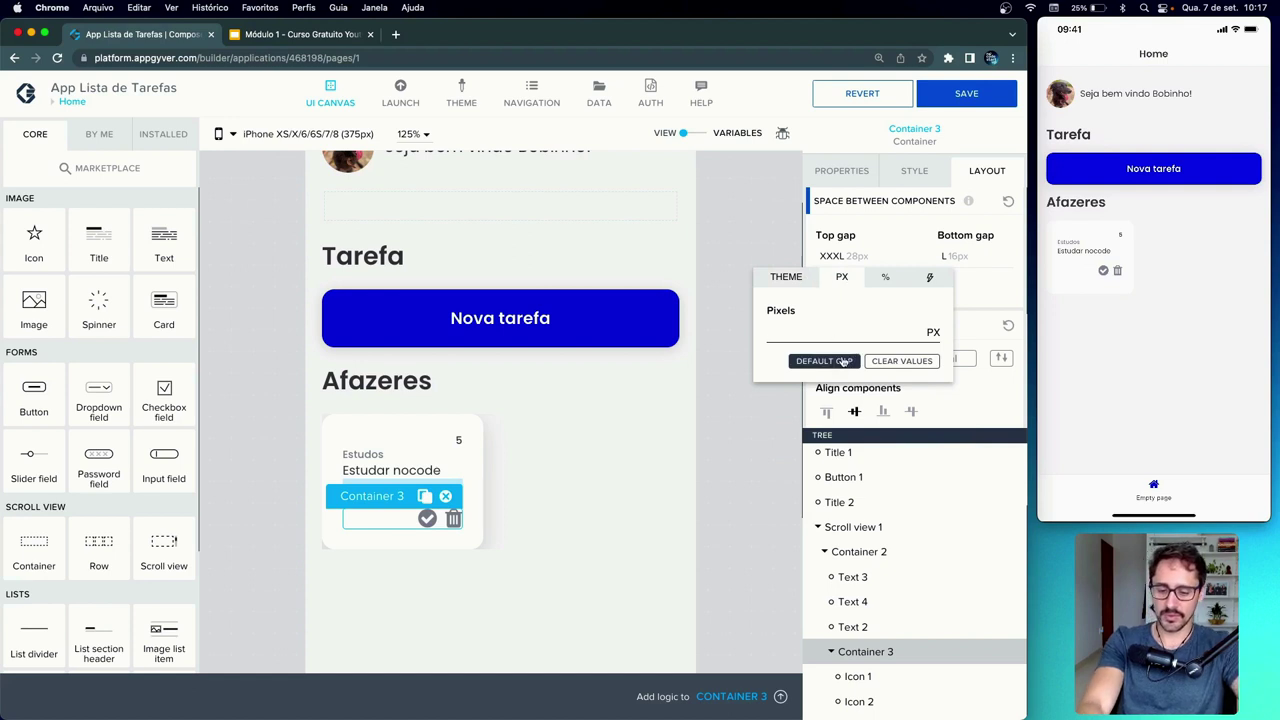
text(35)
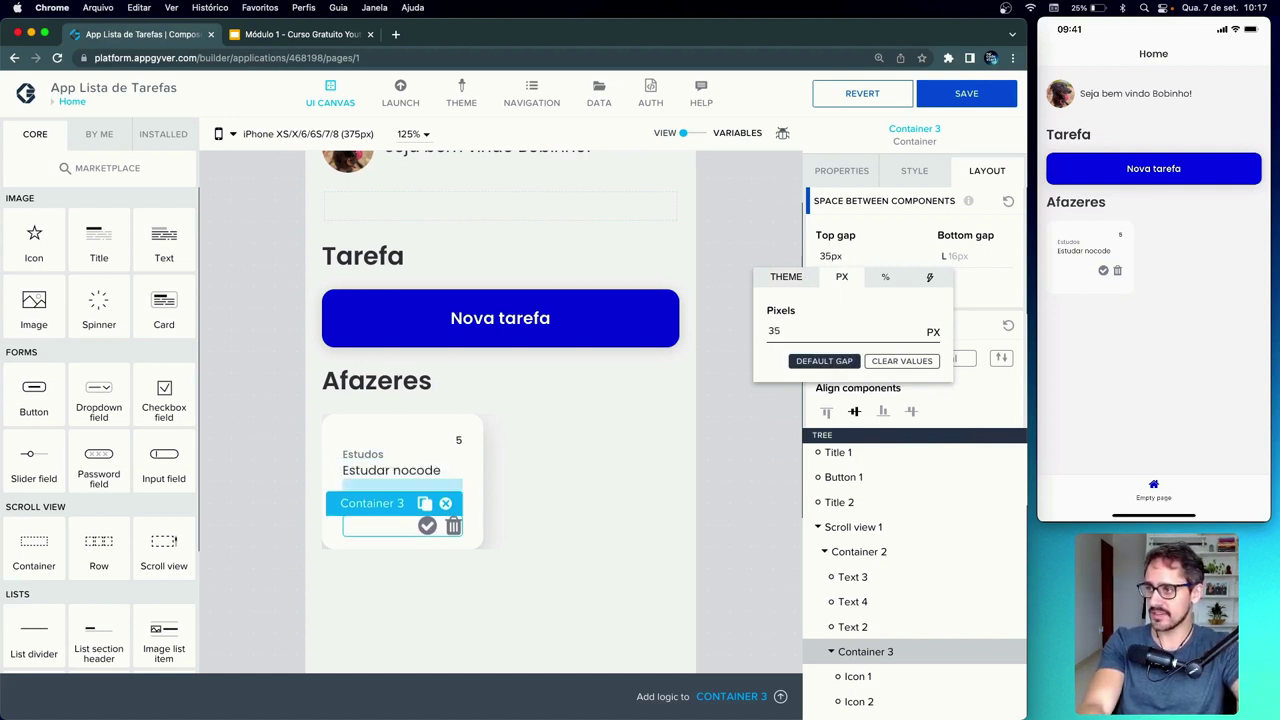
key(Up)
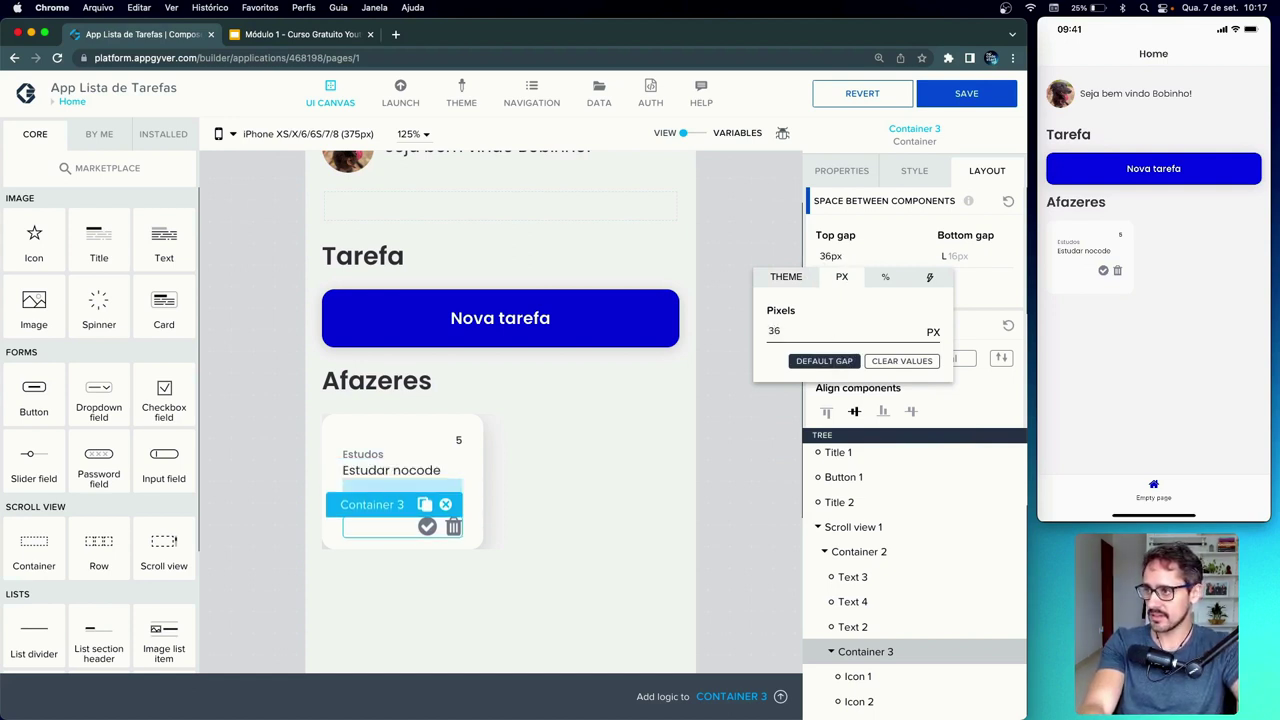
key(BackSpace)
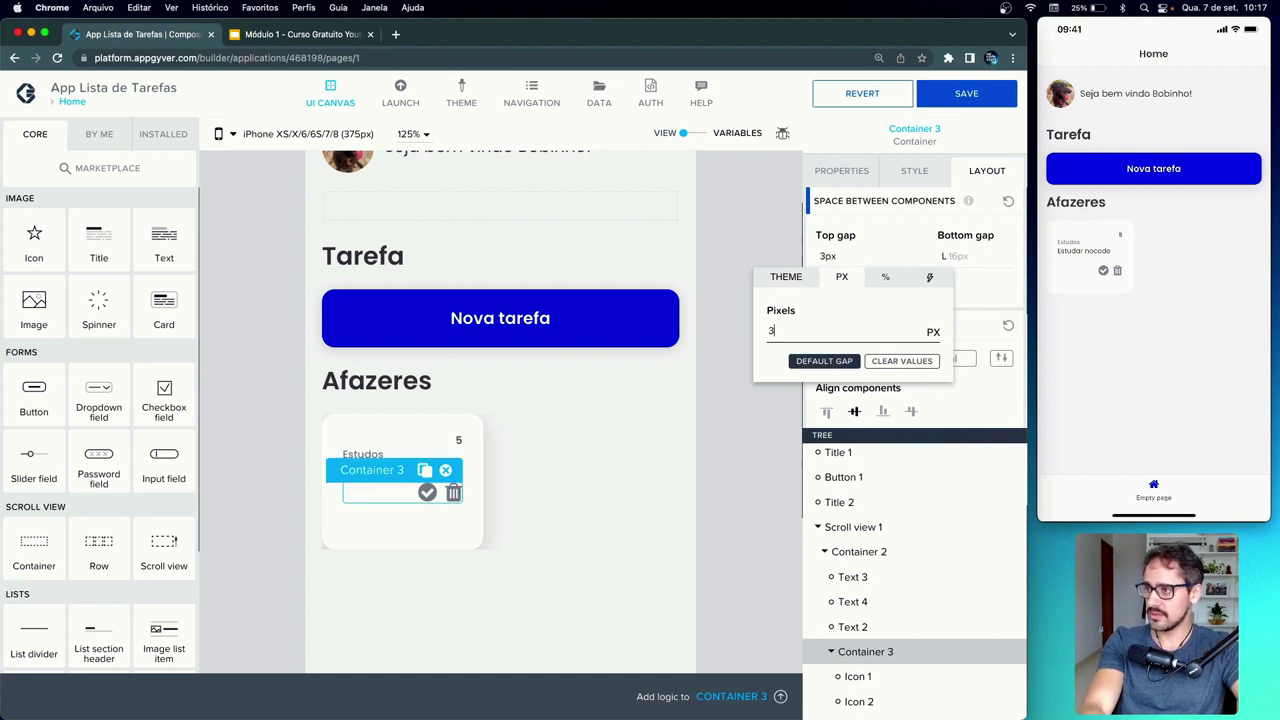
text(2)
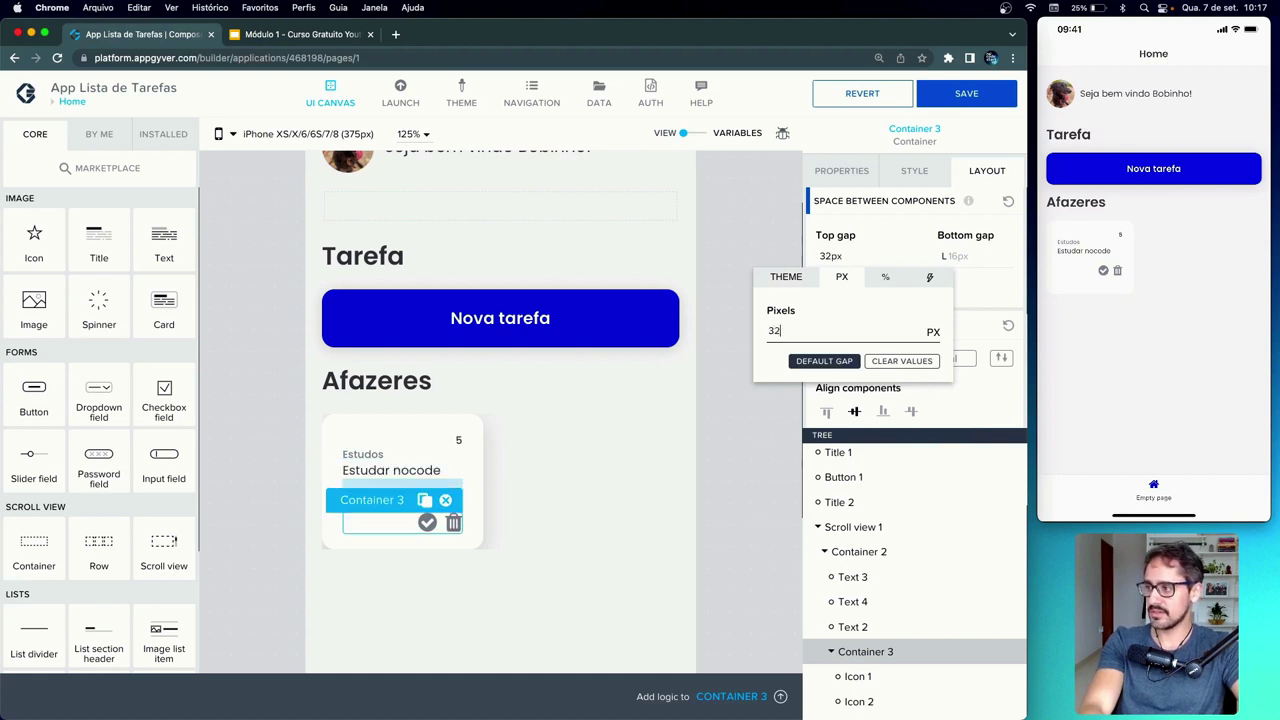
click(994, 98)
click(994, 98)
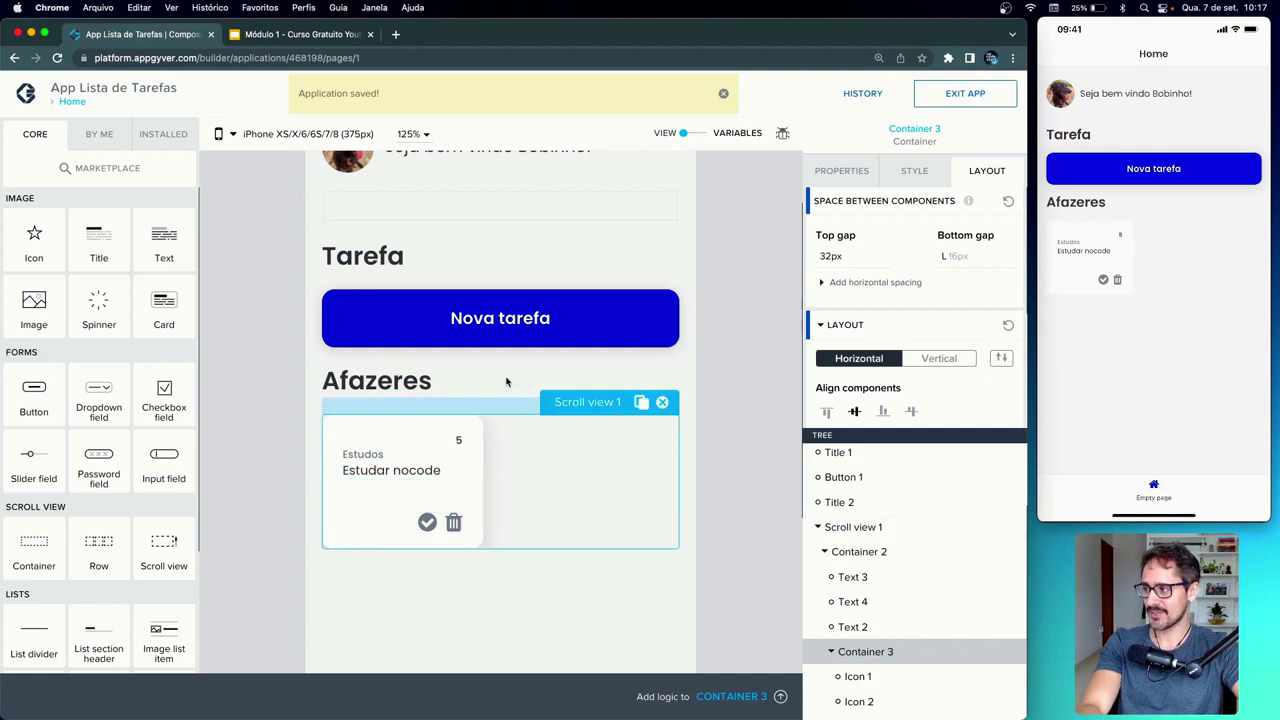
- Set the top padding of the scroll view under "Afazeres" to 8 px in its style
click(385, 456)
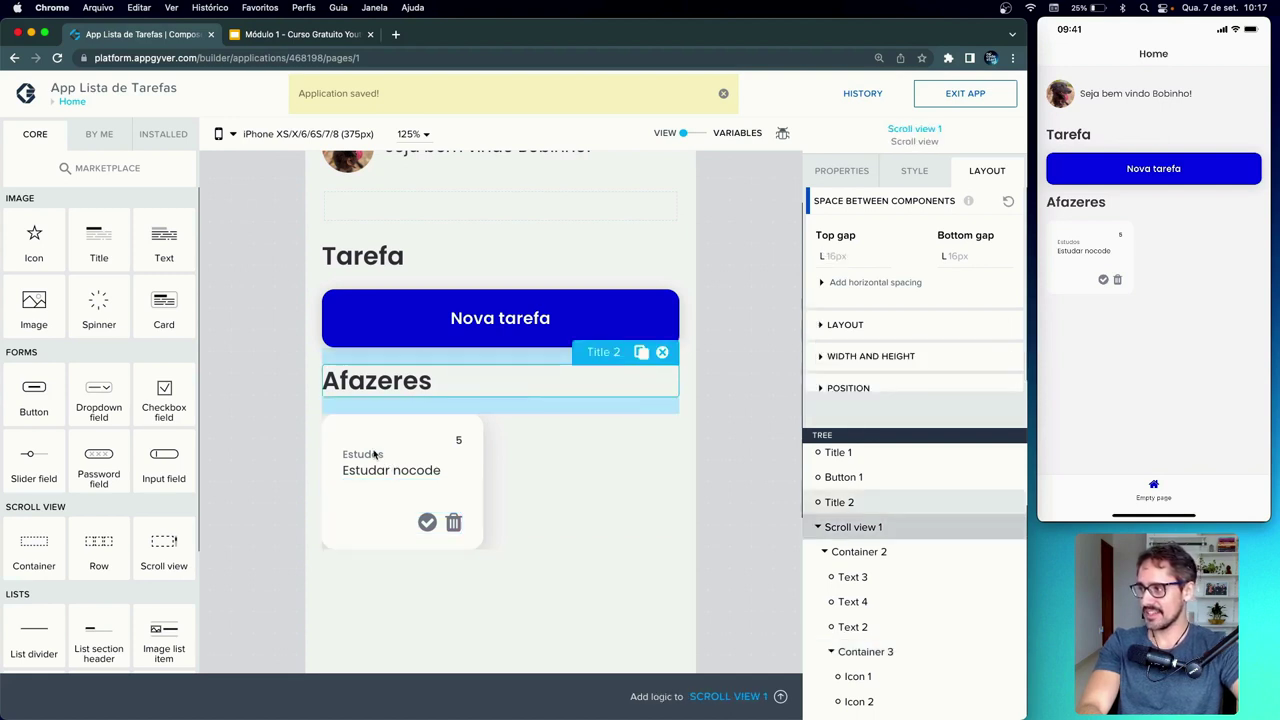
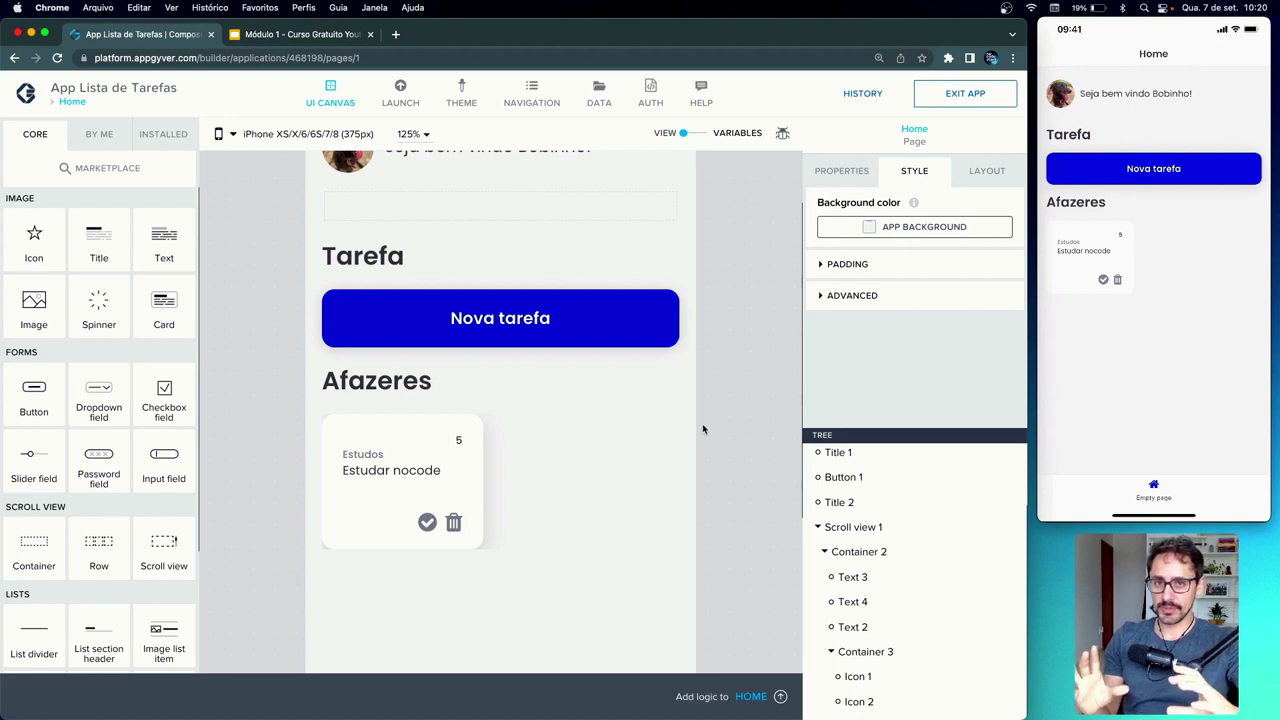
click(851, 527)
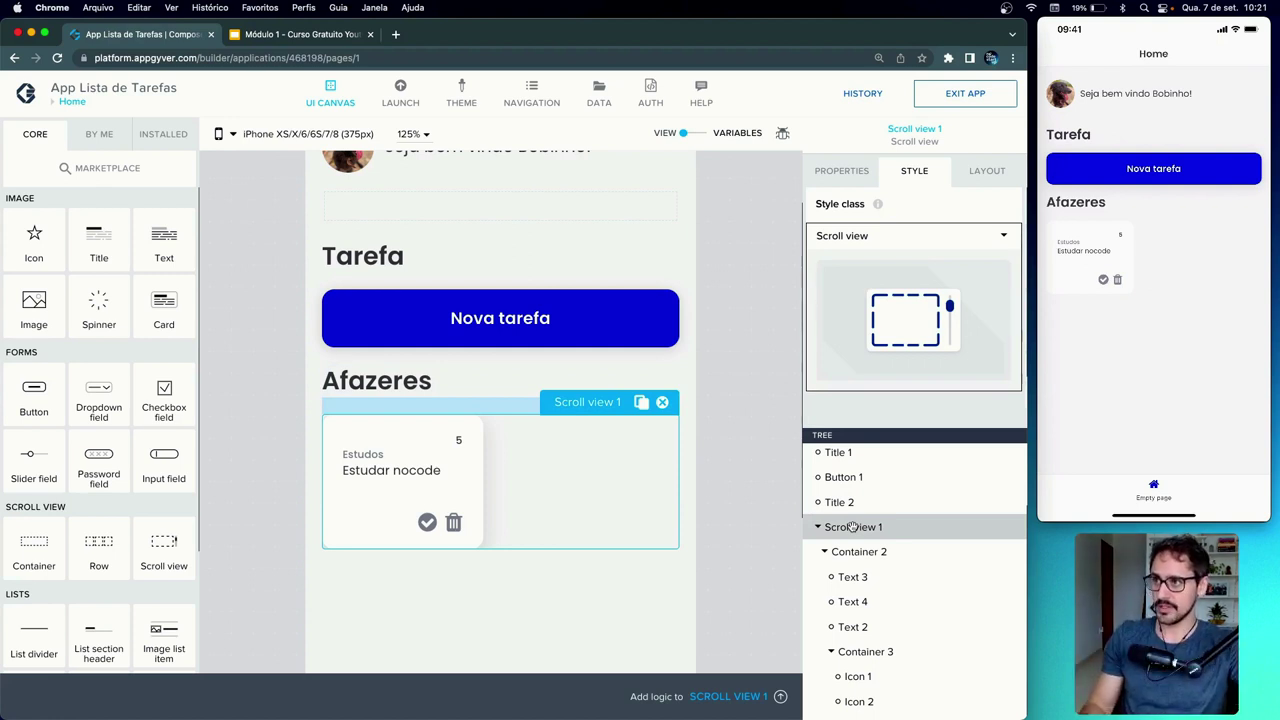
click(1004, 236)
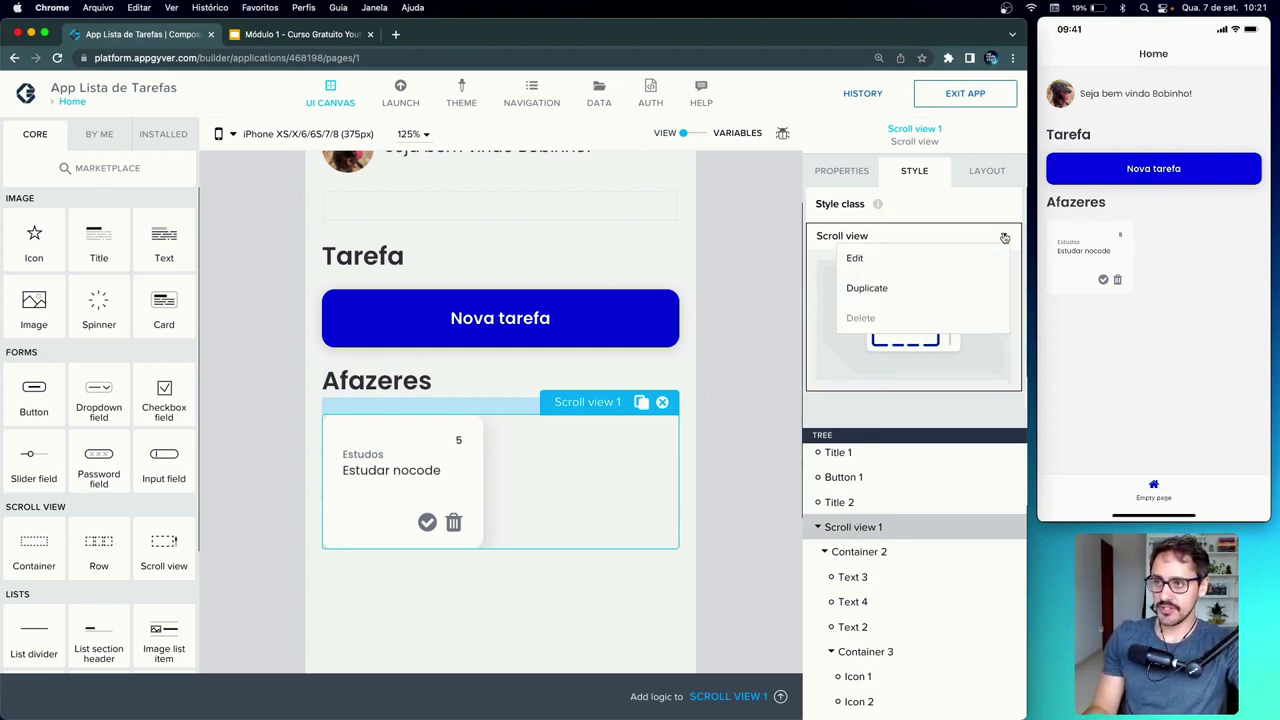
click(855, 258)
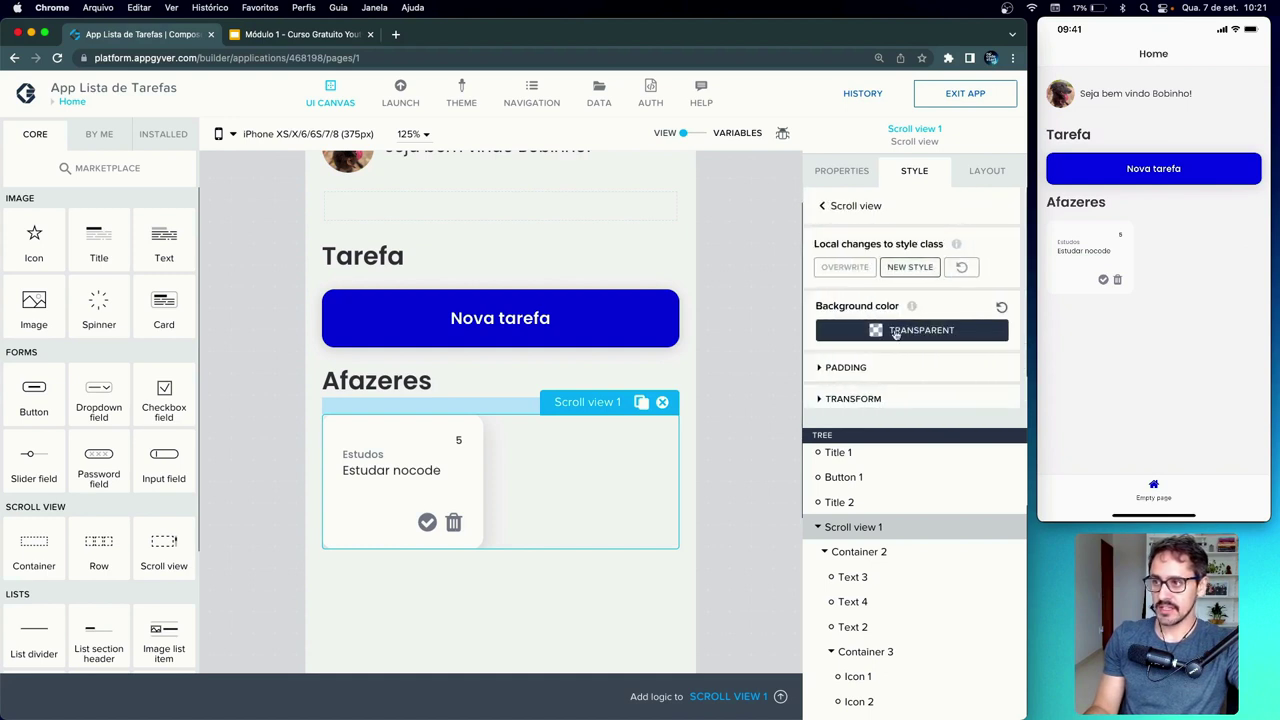
click(820, 368)
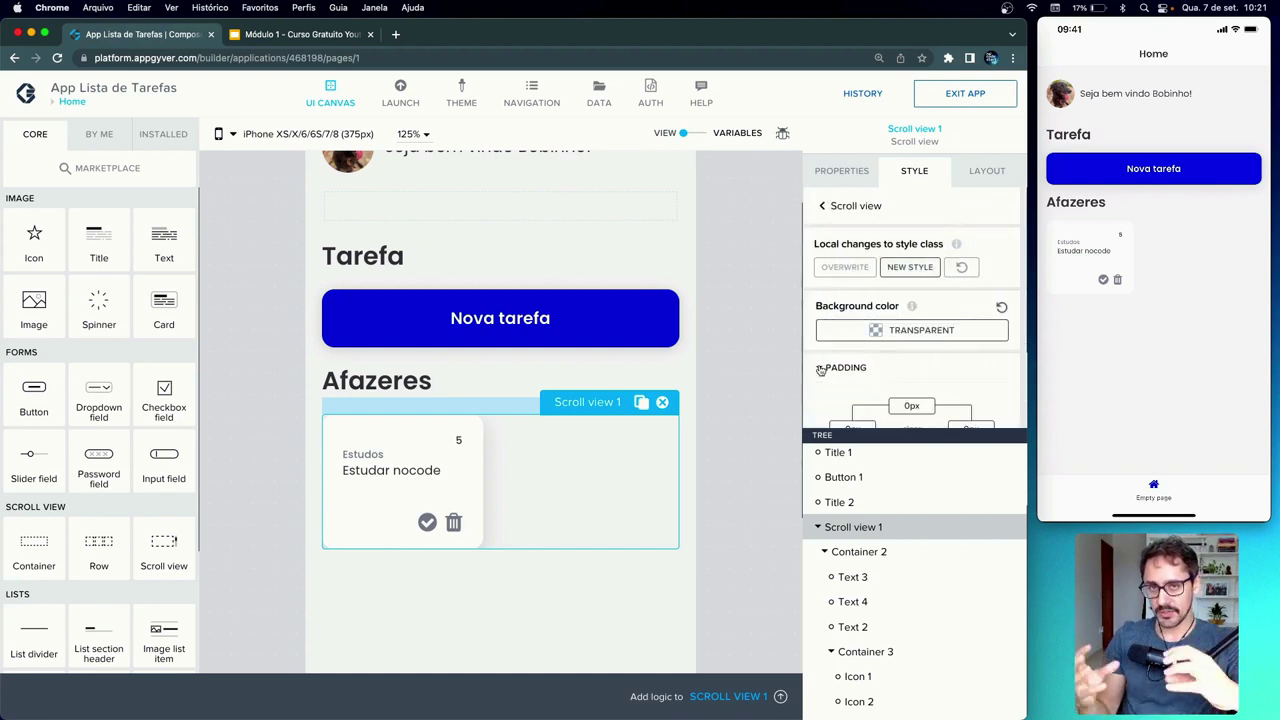
scroll(880, 360, down, 2)
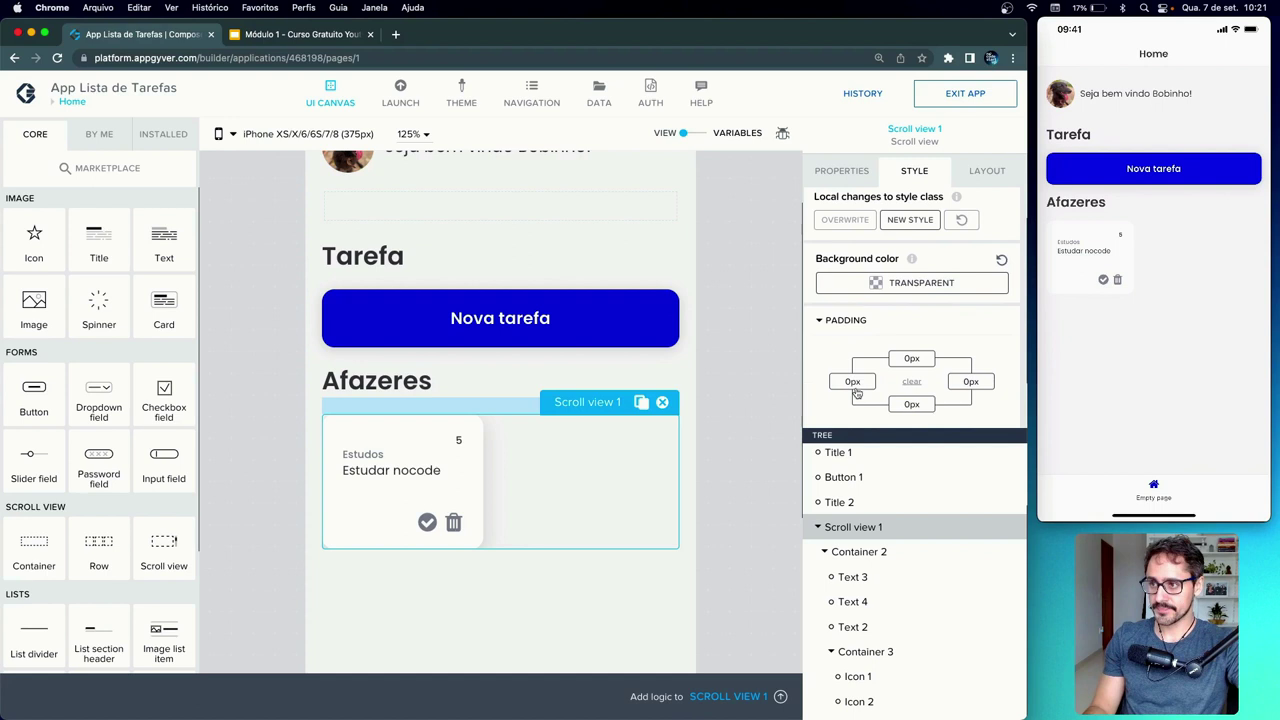
click(906, 343)
click(834, 419)
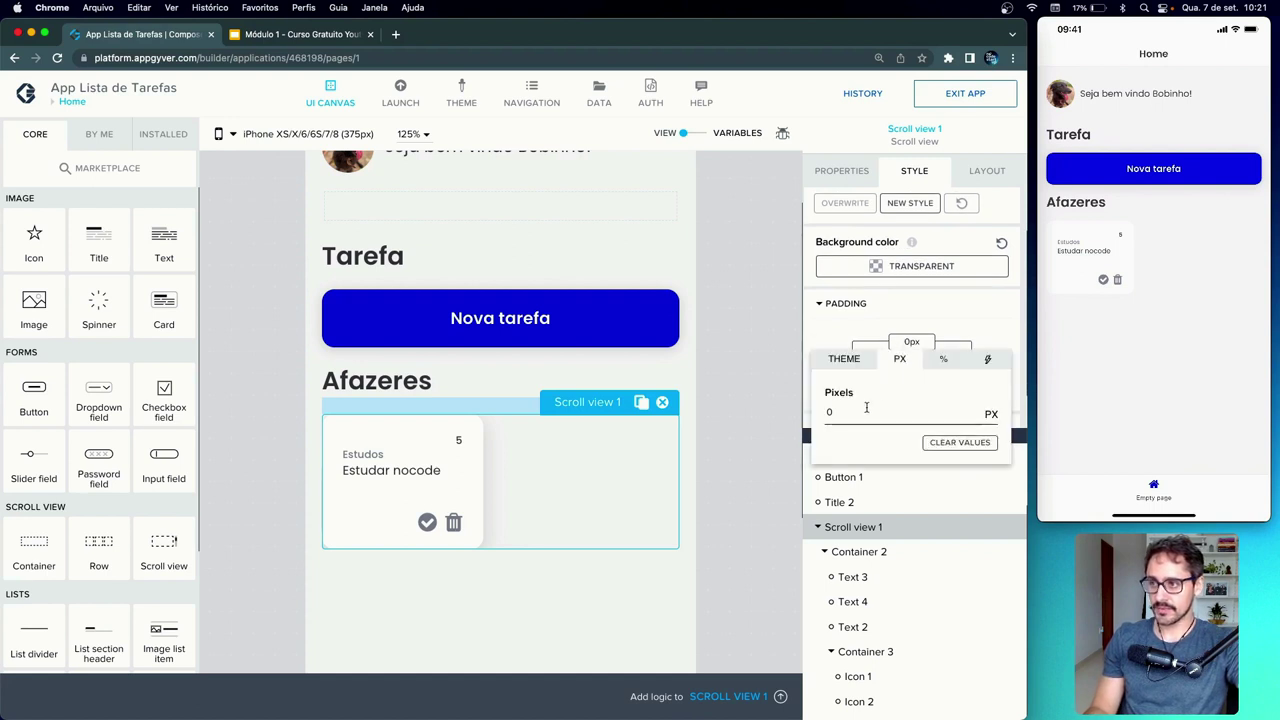
key(BackSpace)
text(8)
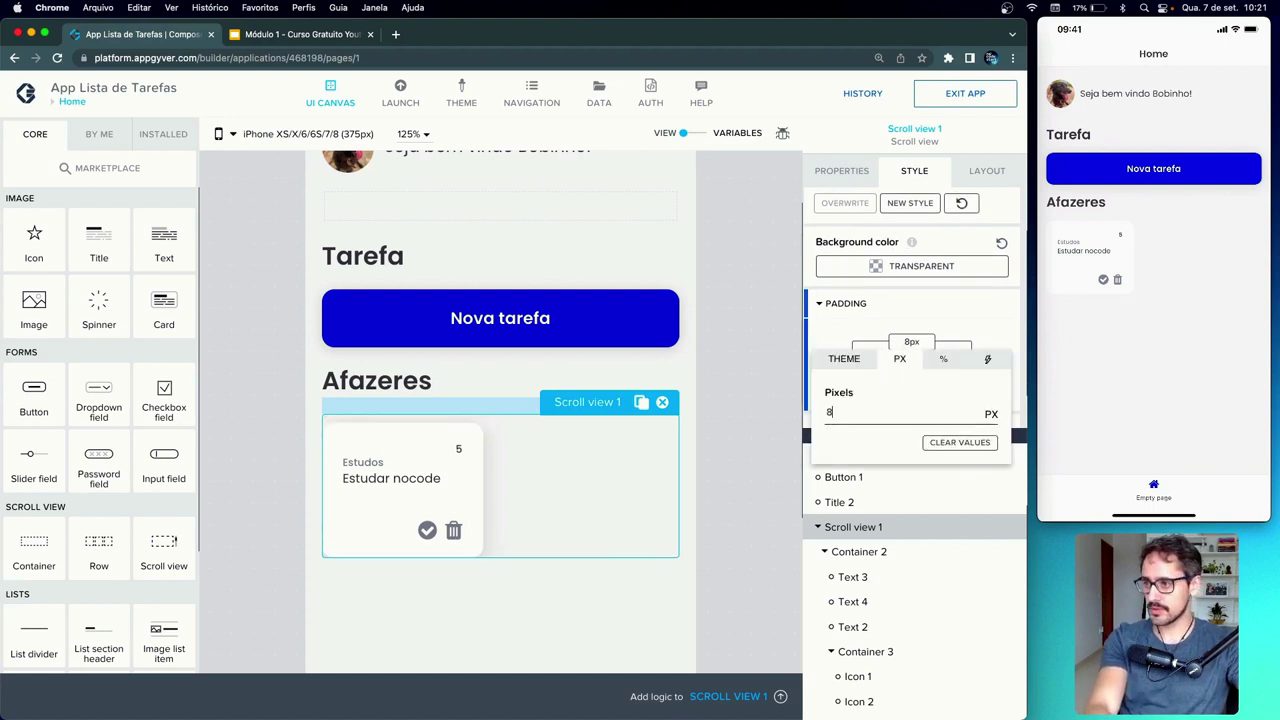
click(903, 320)
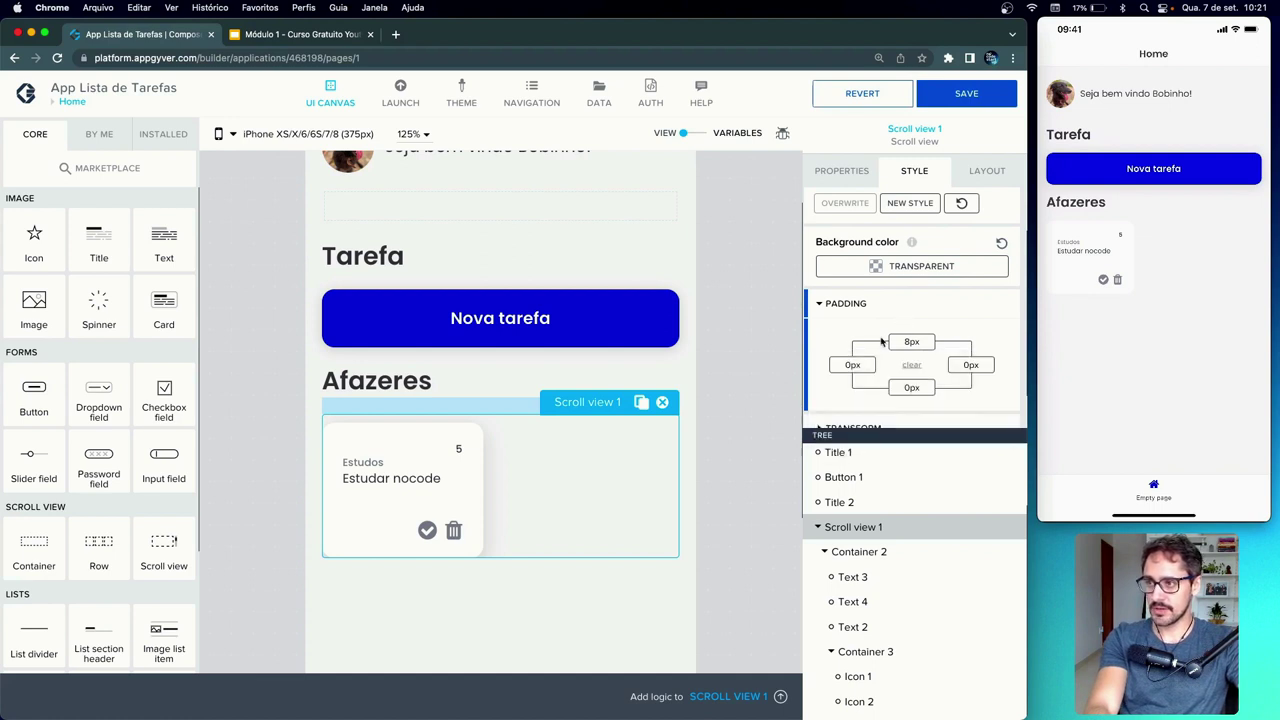
- Set the scroll view's left and right padding to 8 px each
click(852, 364)
click(806, 437)
key(BackSpace)
text(8)
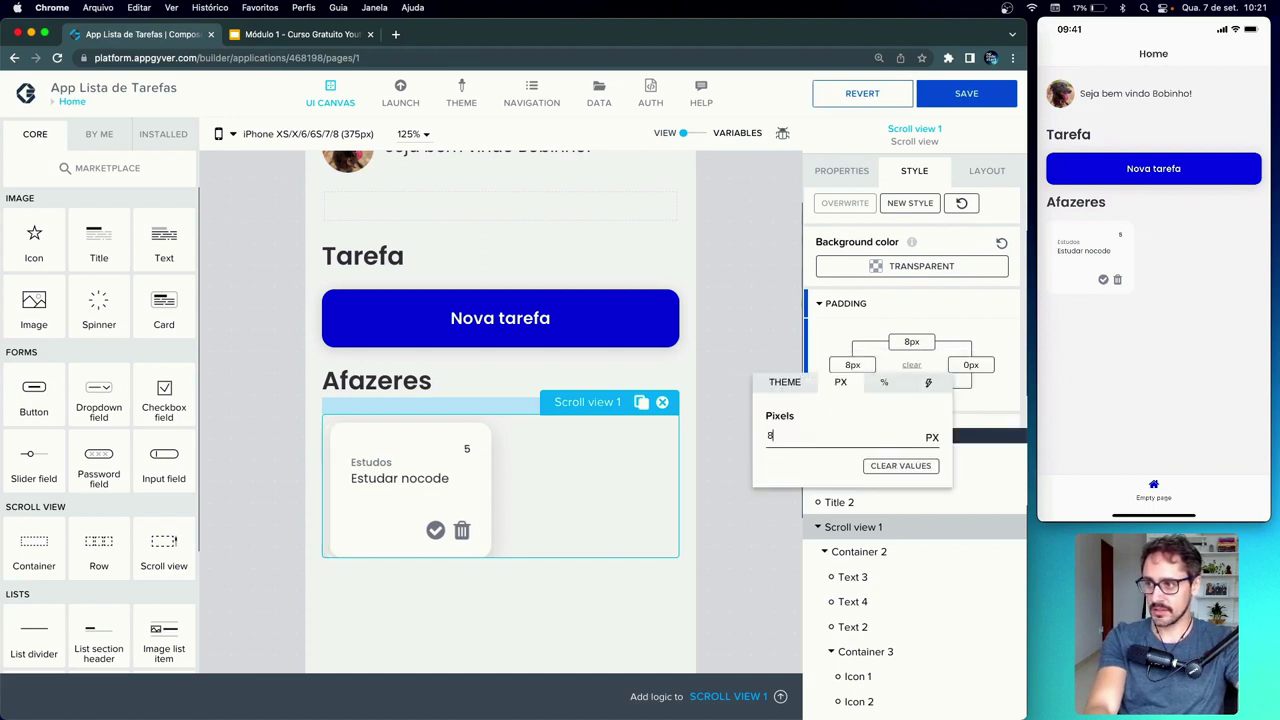
click(971, 365)
click(971, 365)
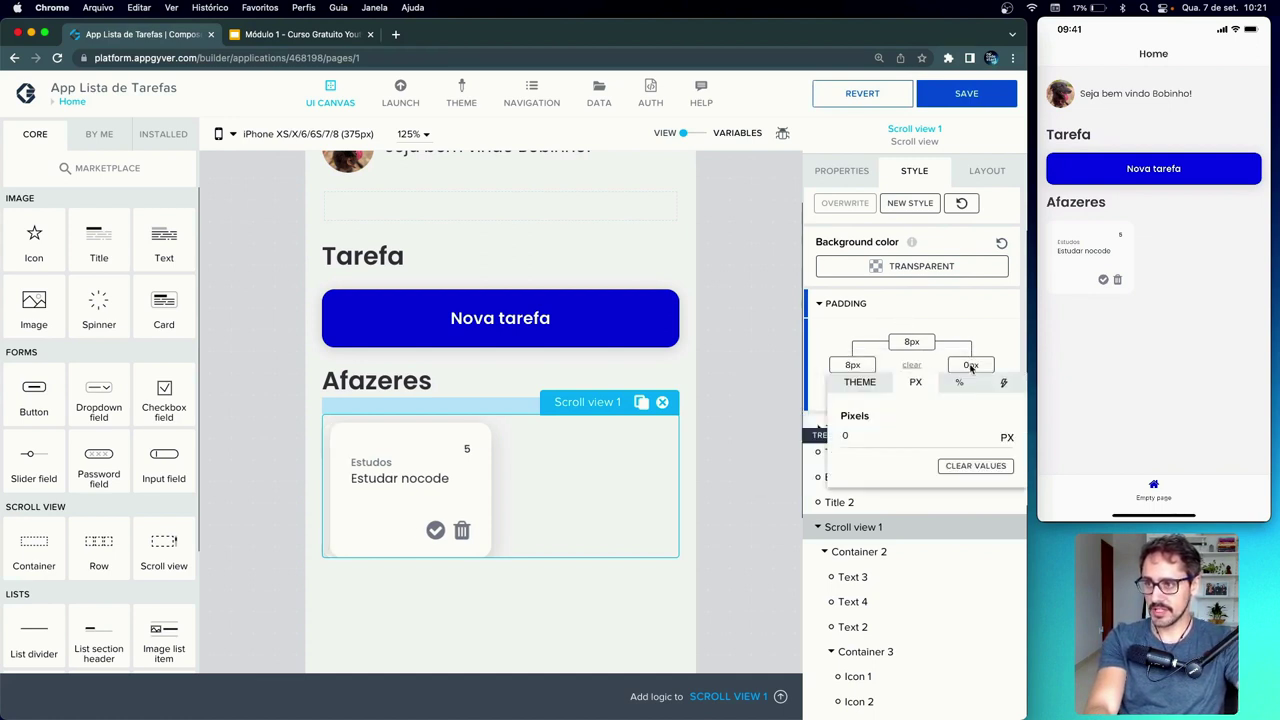
click(908, 427)
text(8)
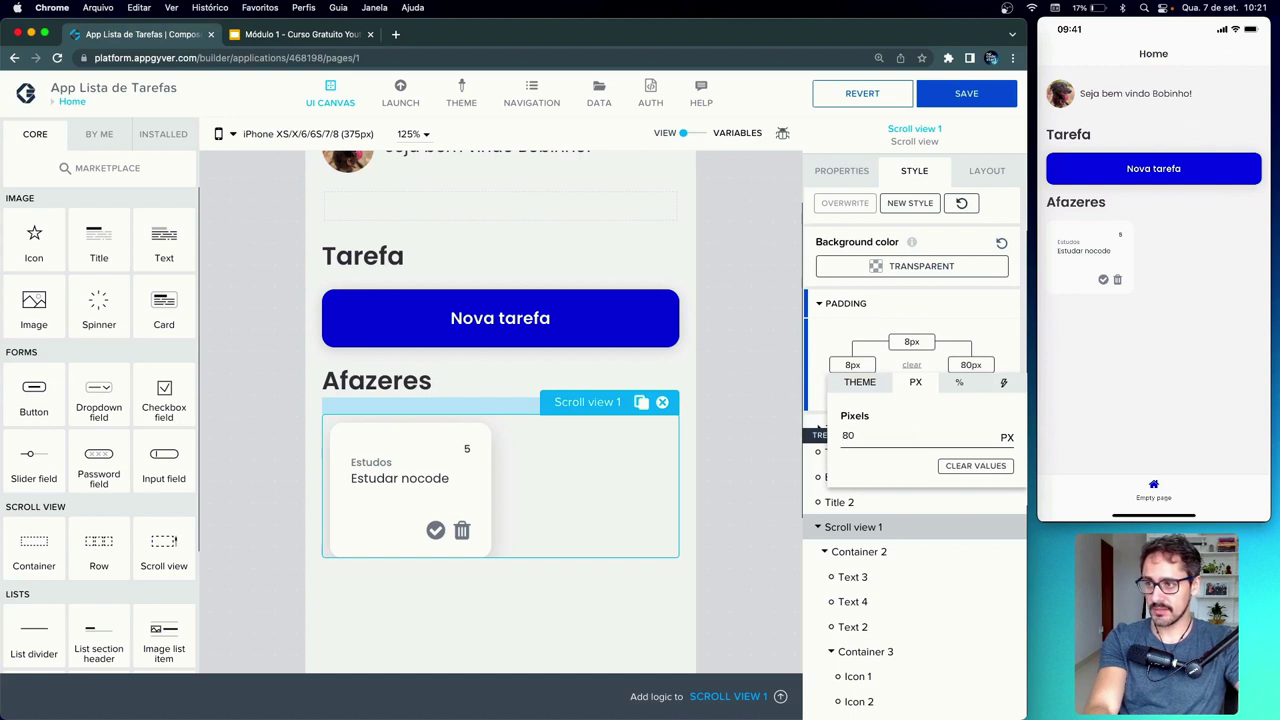
key(BackSpace)
click(840, 347)
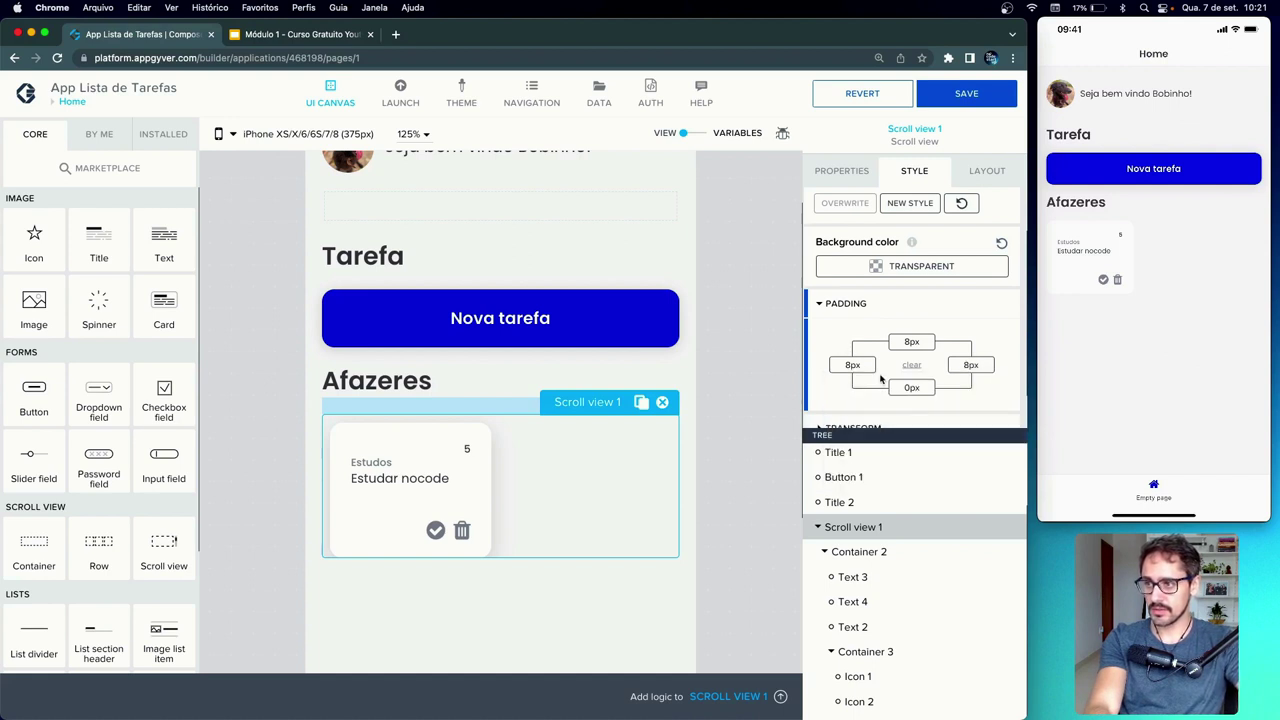
- Set the scroll view's bottom padding to 8 px and save the application
click(912, 388)
click(851, 465)
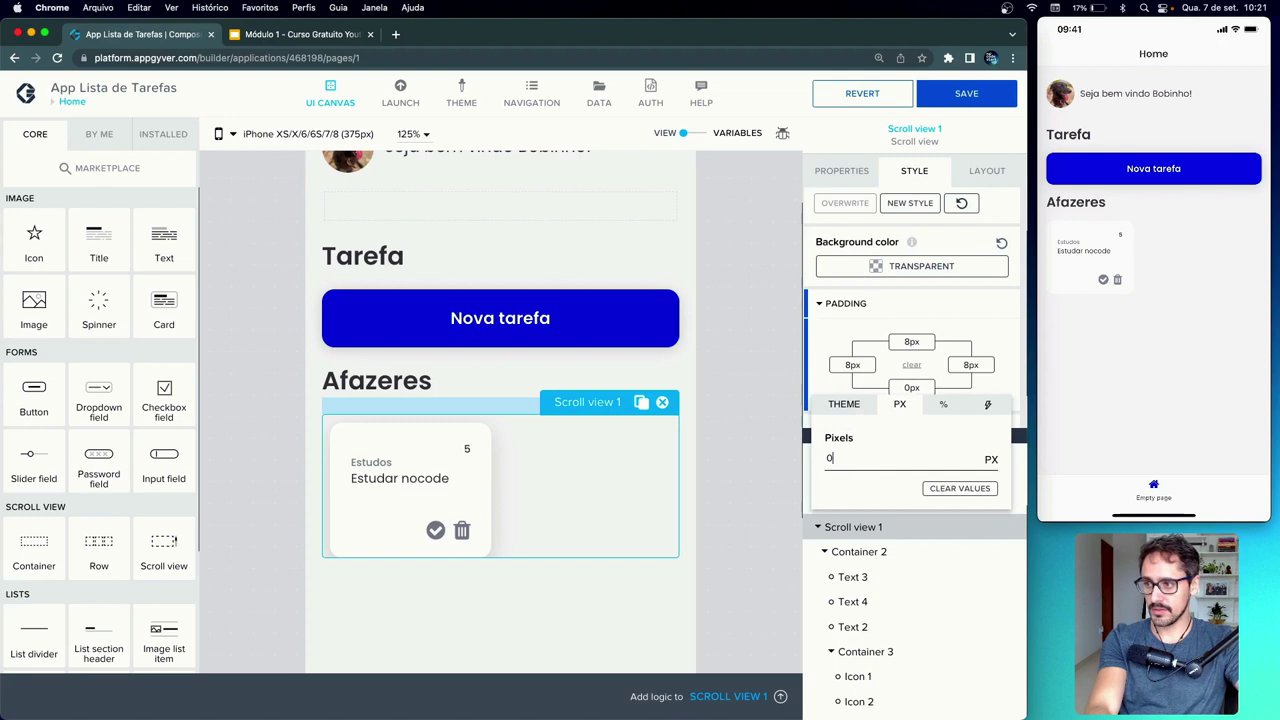
key(BackSpace)
text(8)
click(840, 340)
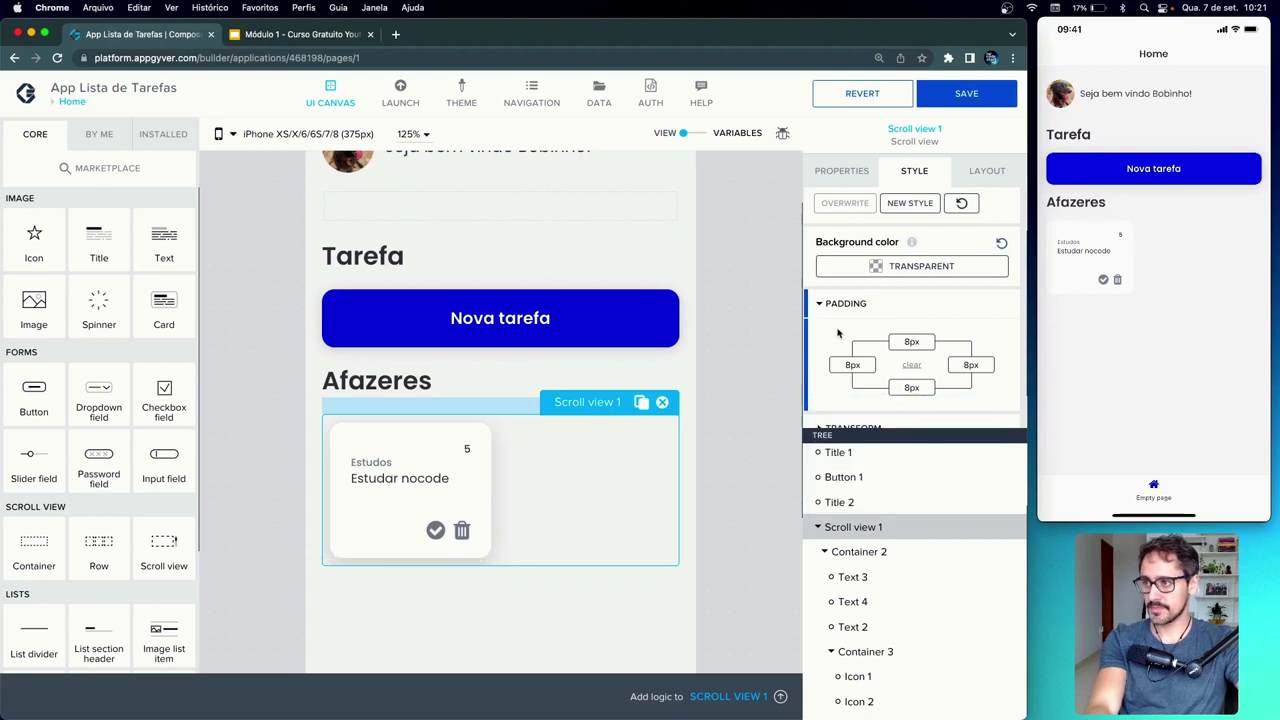
click(834, 310)
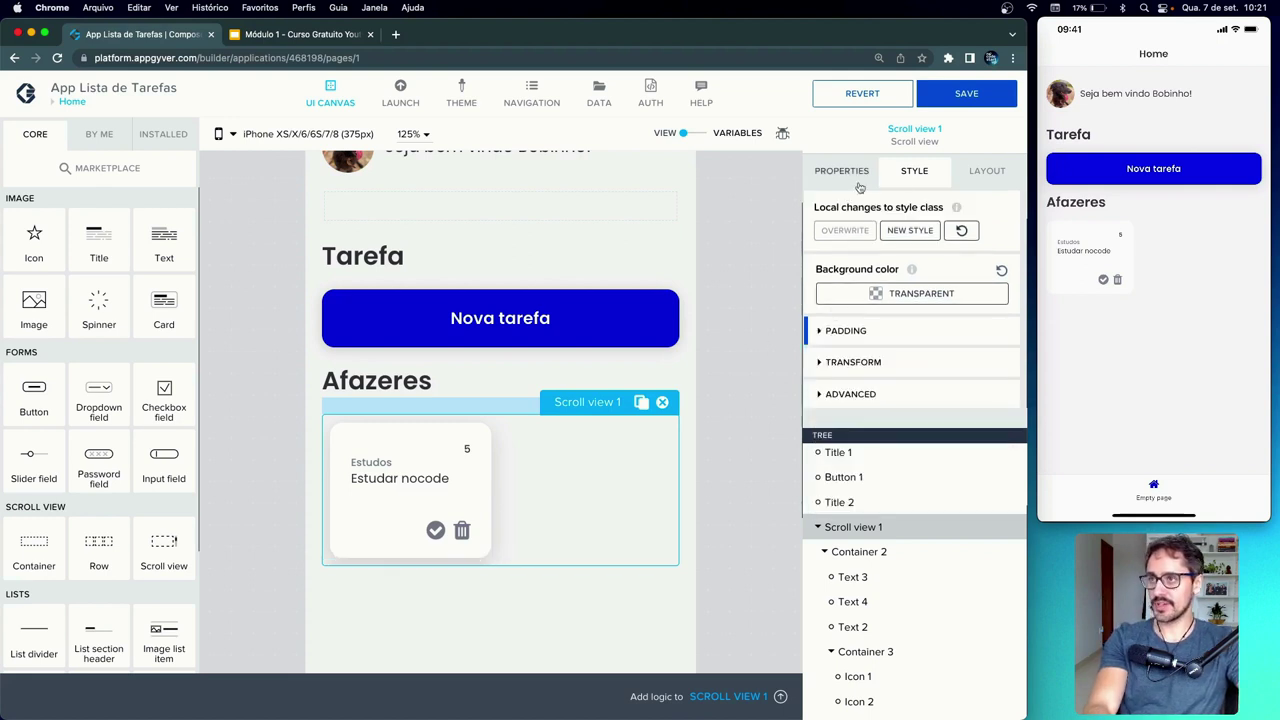
click(966, 95)
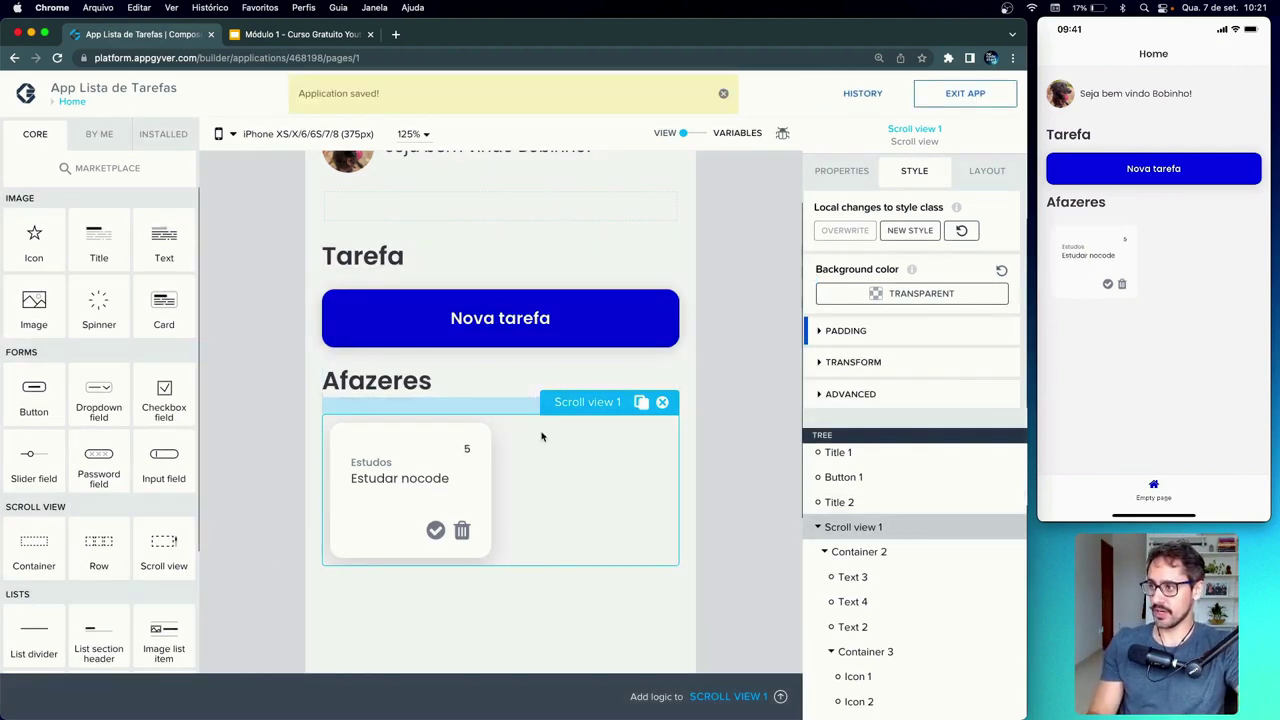
- Duplicate the "Estudar nocode" task card twice inside the scroll view and save the application
click(453, 430)
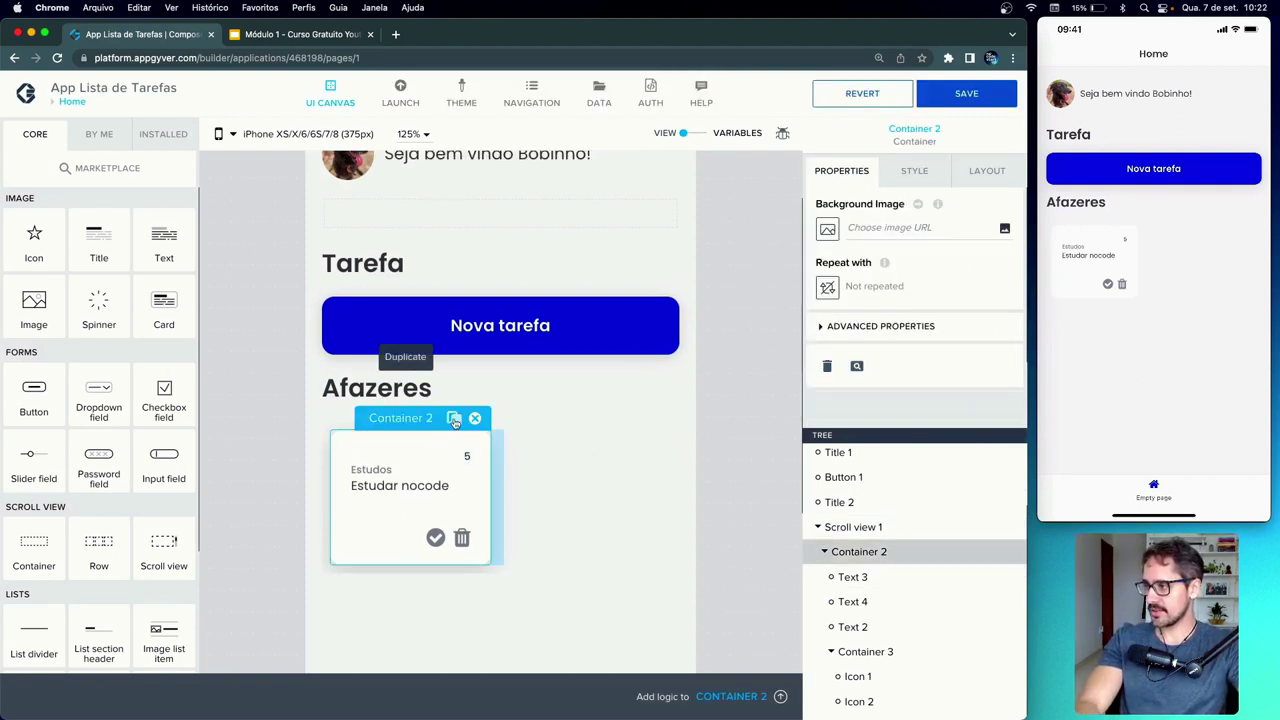
click(453, 425)
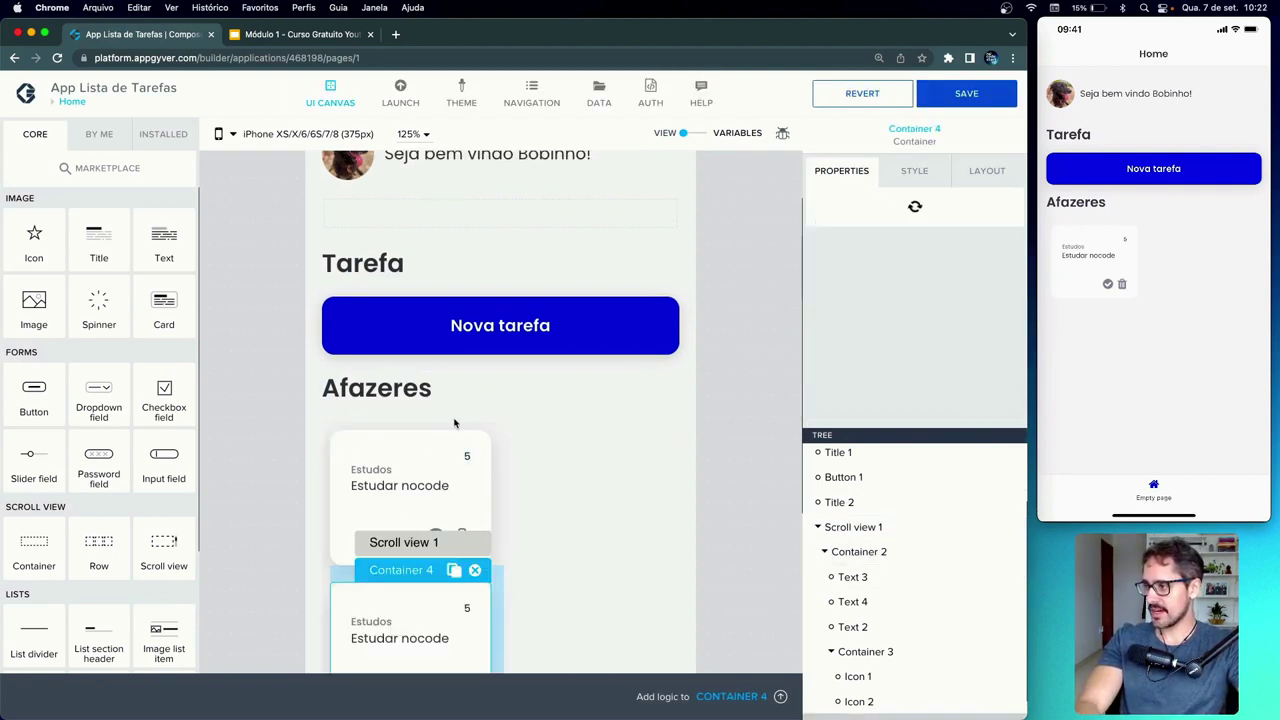
click(455, 571)
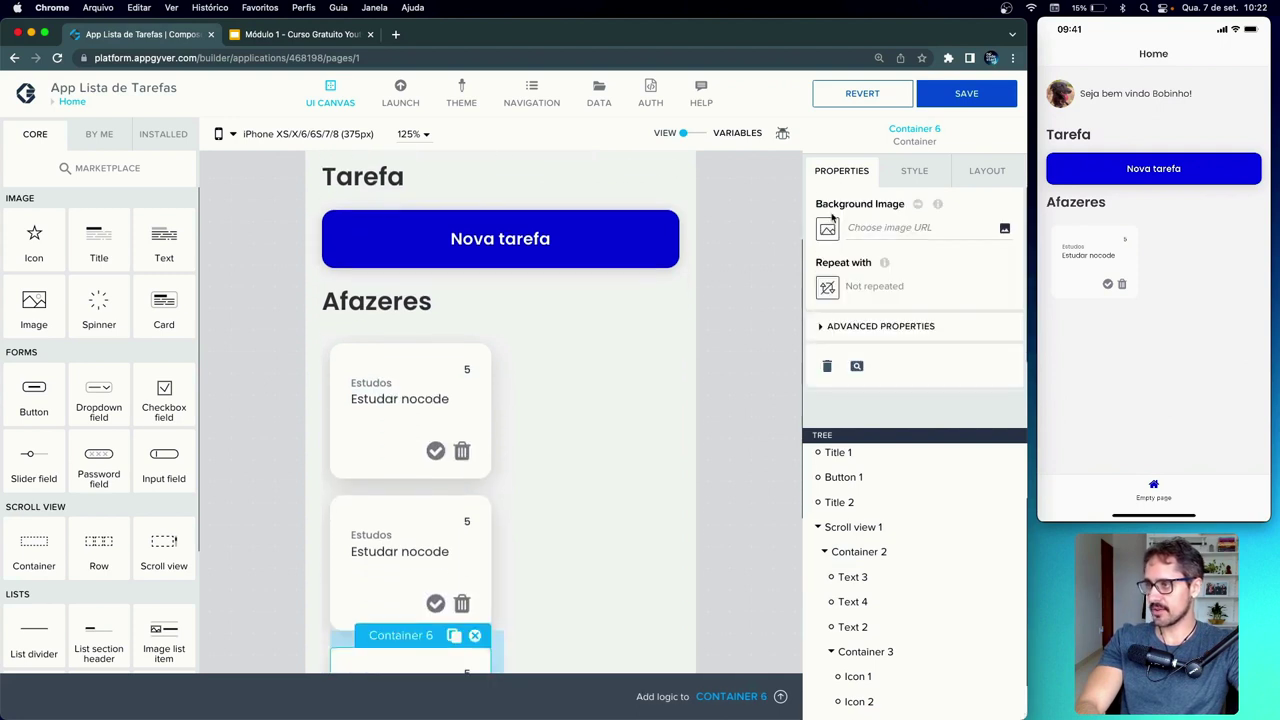
click(960, 95)
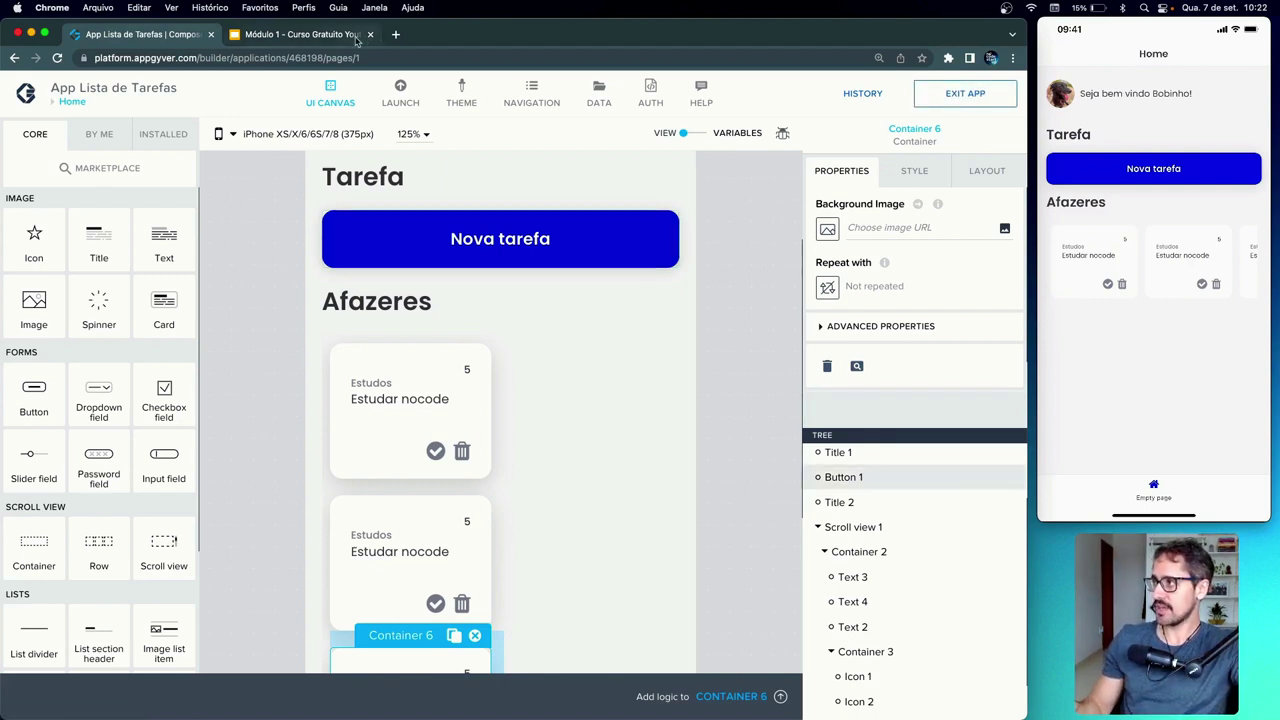
- Check the "Fluxo de telas" wireframes in Google Slides and set the scroll view's top gap to XS (4px) in the app builder
click(300, 34)
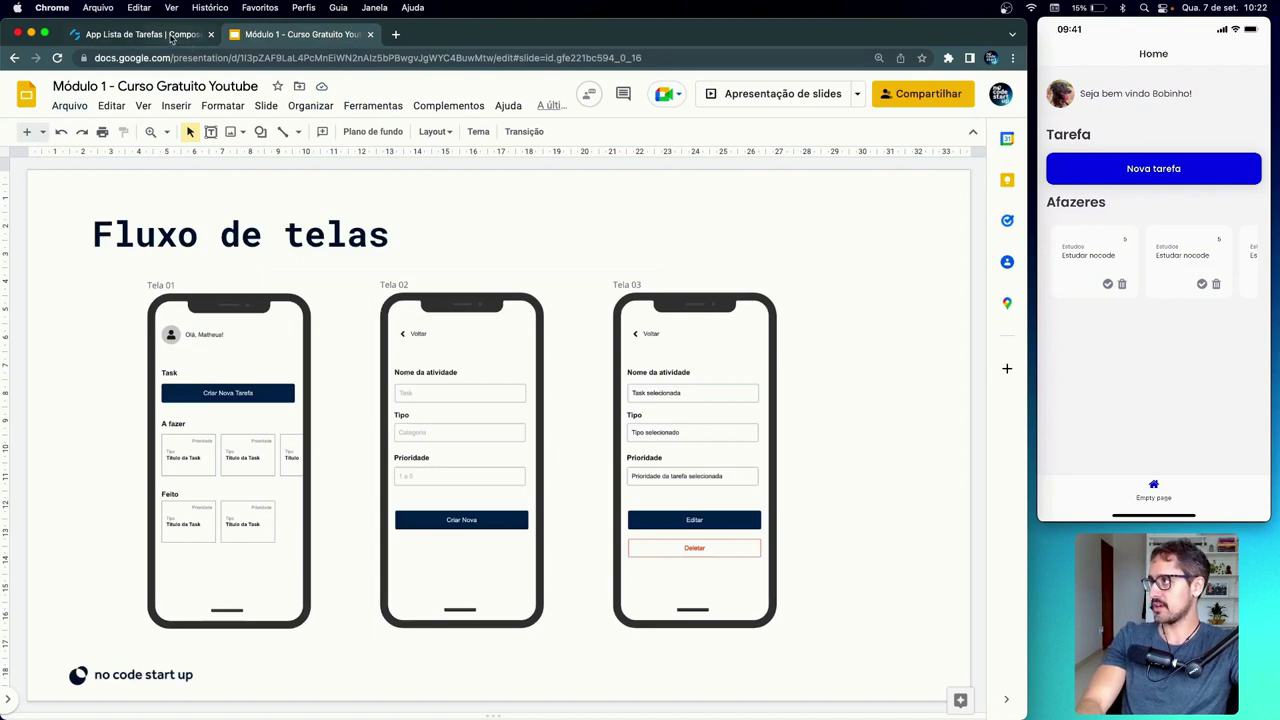
click(172, 36)
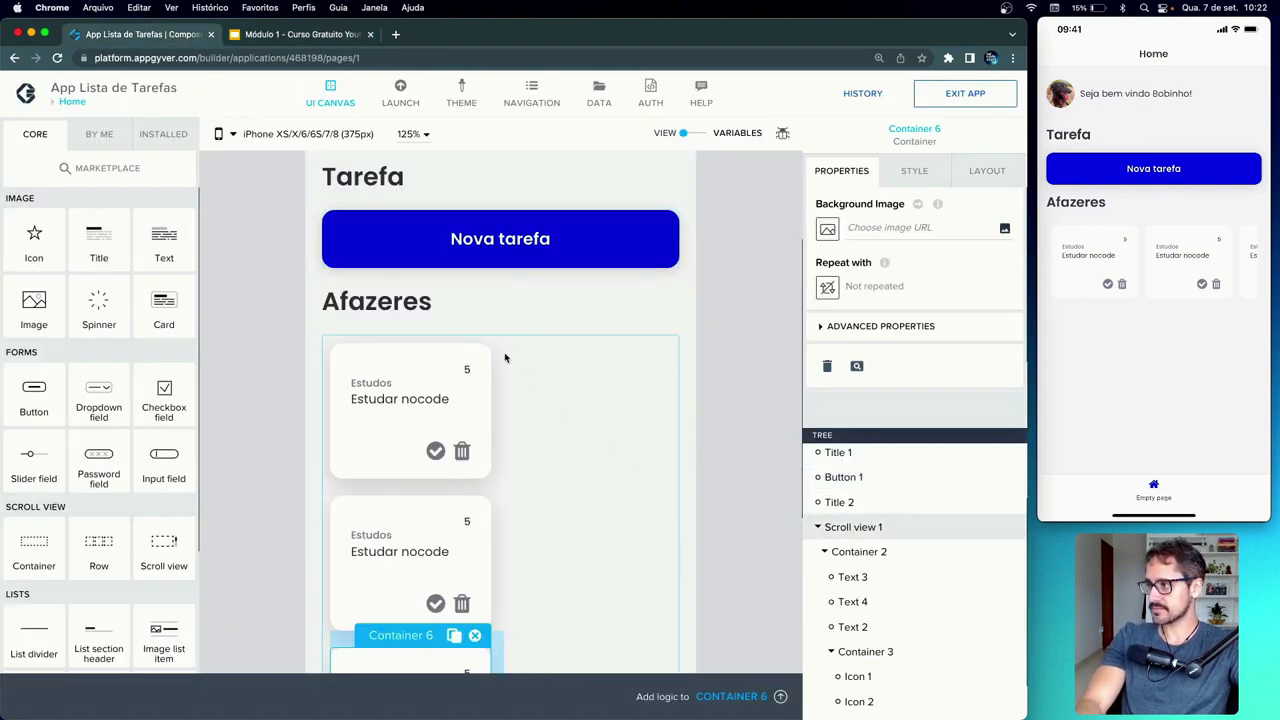
click(893, 551)
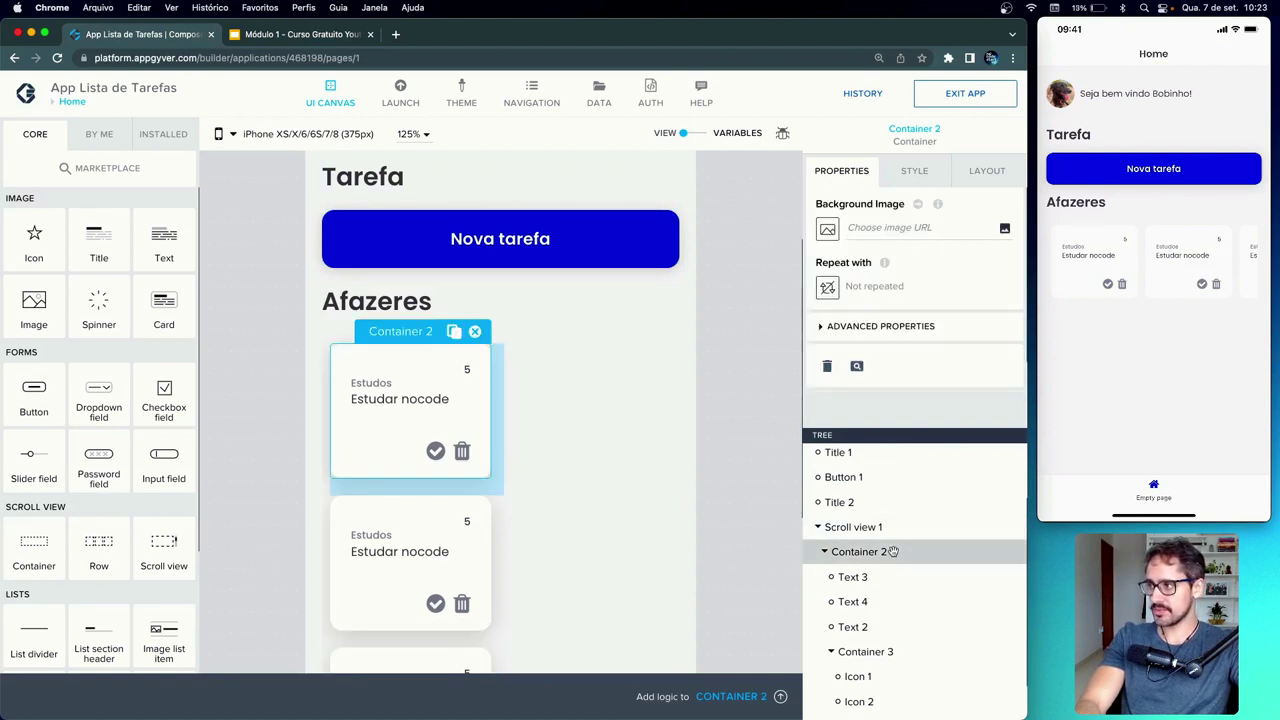
click(887, 529)
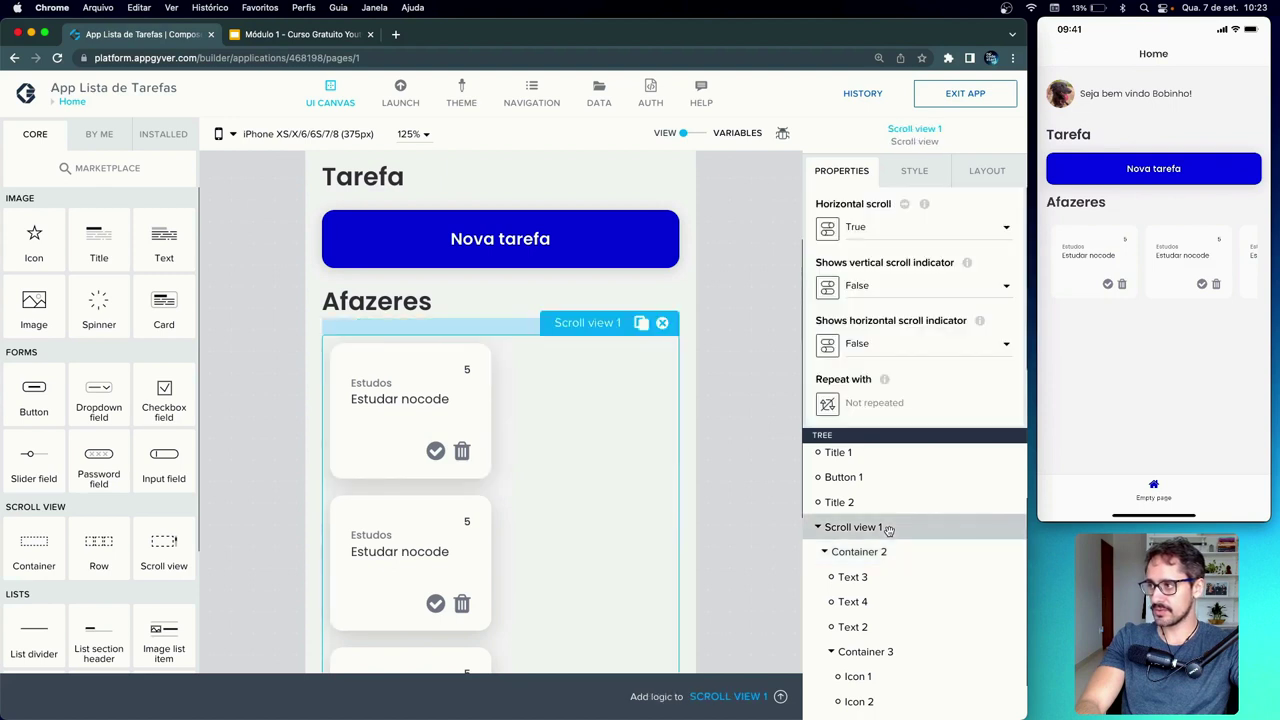
click(978, 182)
click(836, 262)
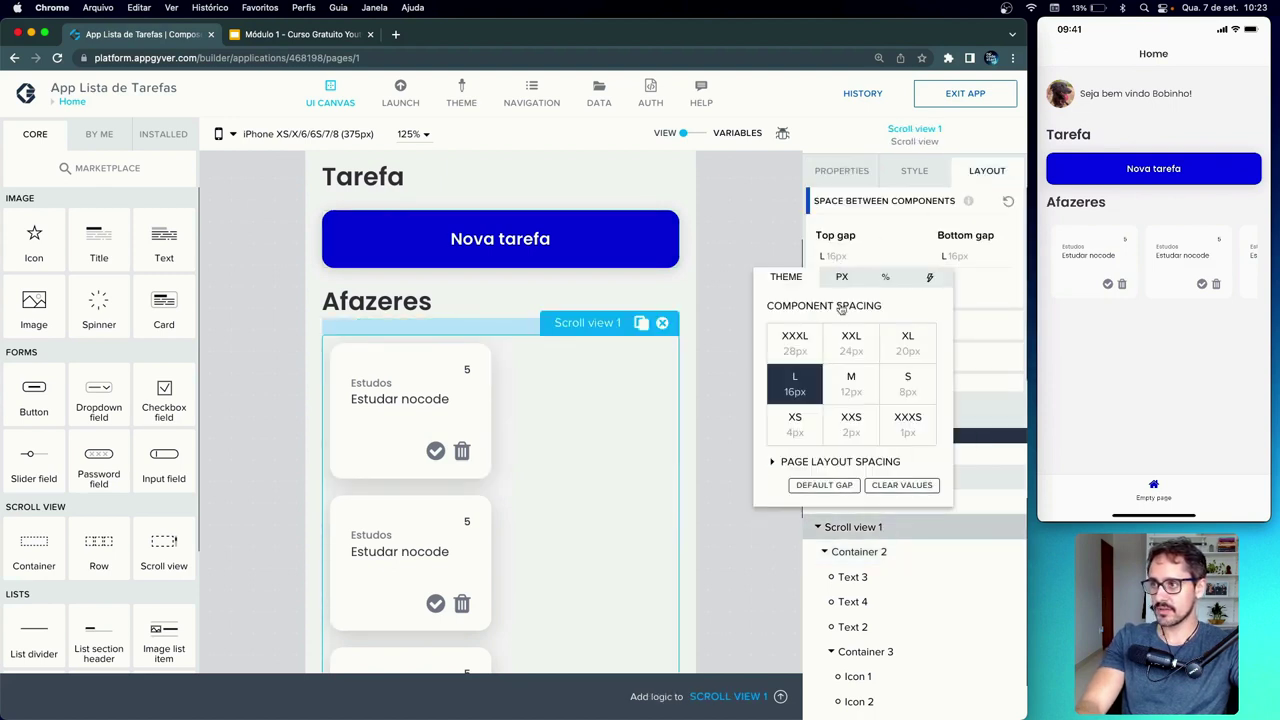
click(848, 388)
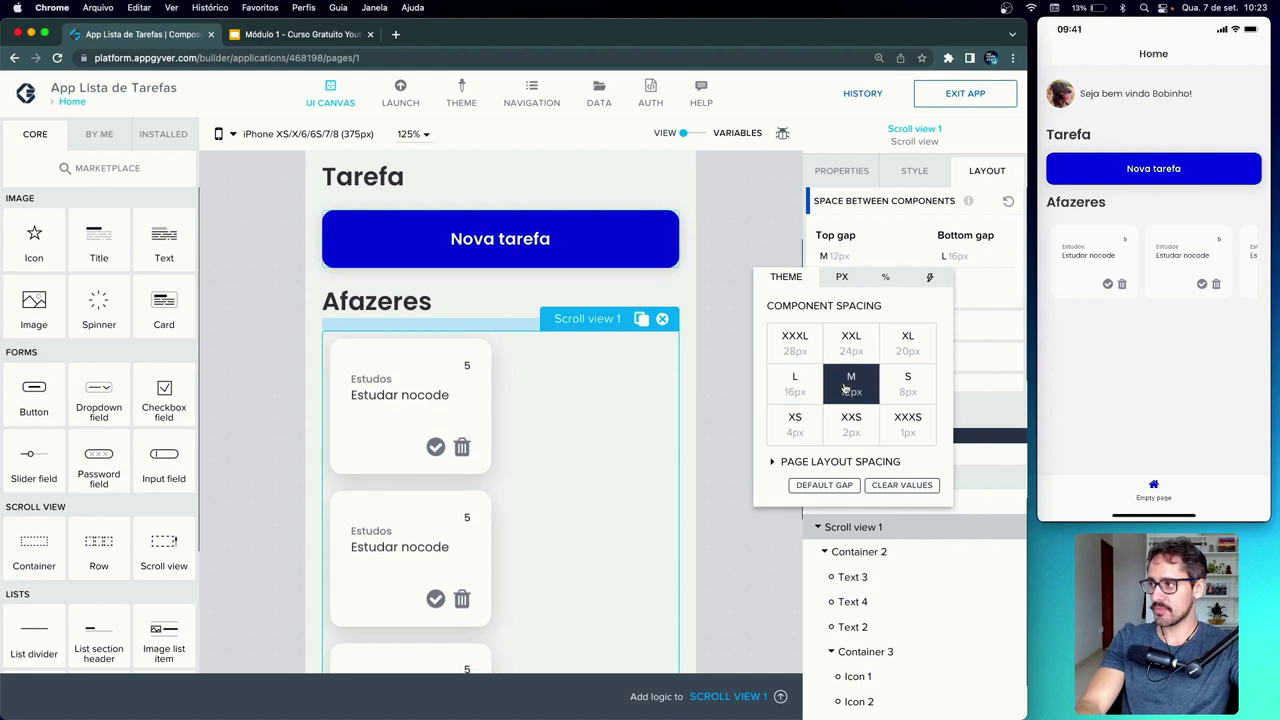
click(901, 387)
click(790, 432)
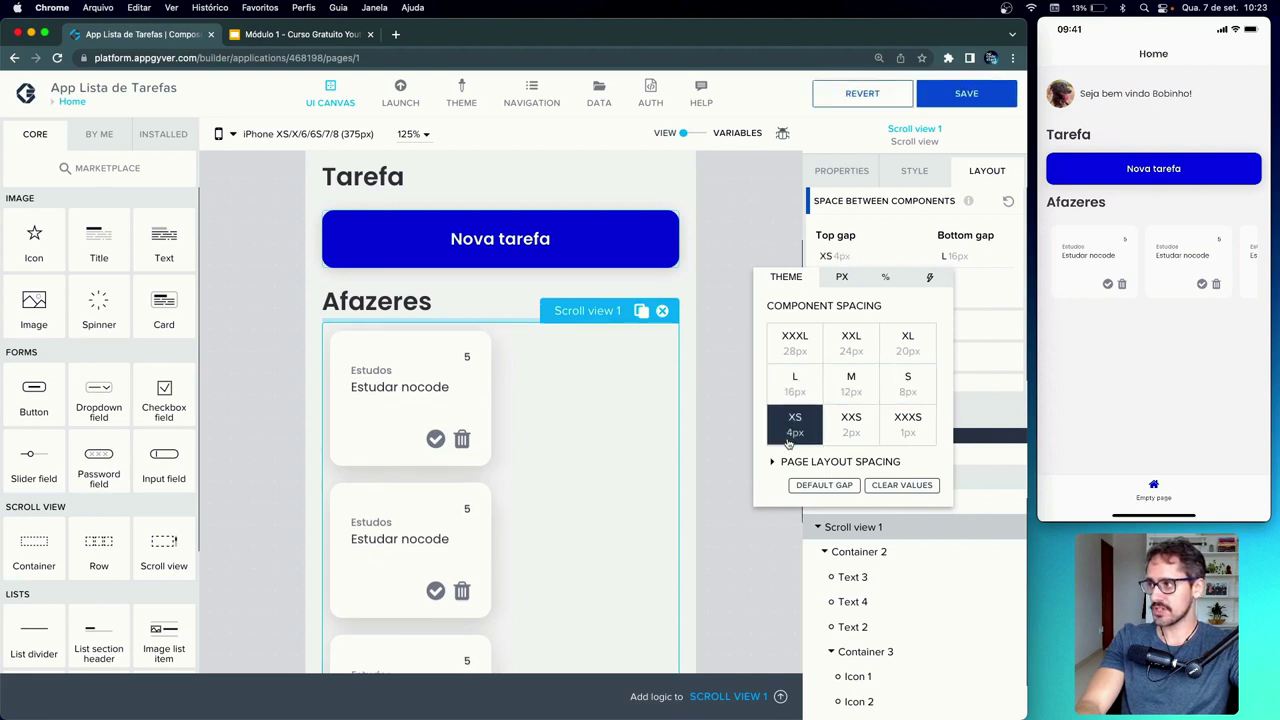
click(708, 405)
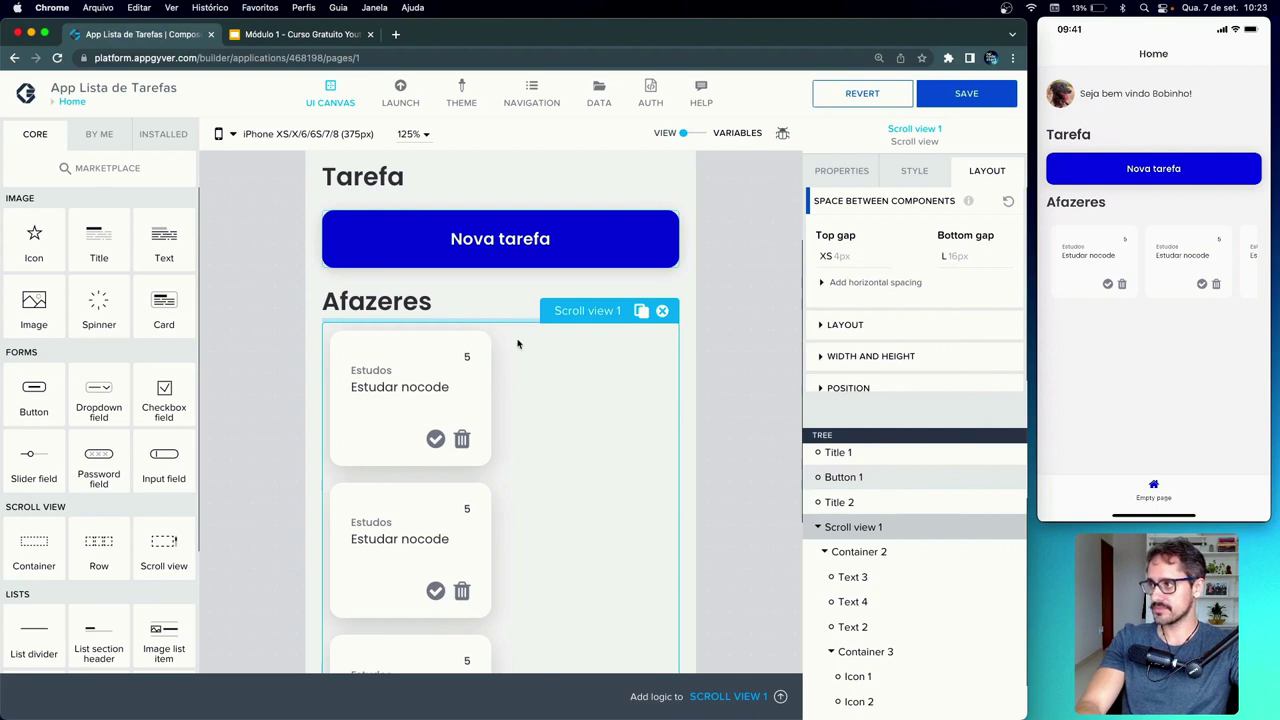
- Set the top gap of the "Afazeres" title to XXXL (28px) and save the application
click(415, 303)
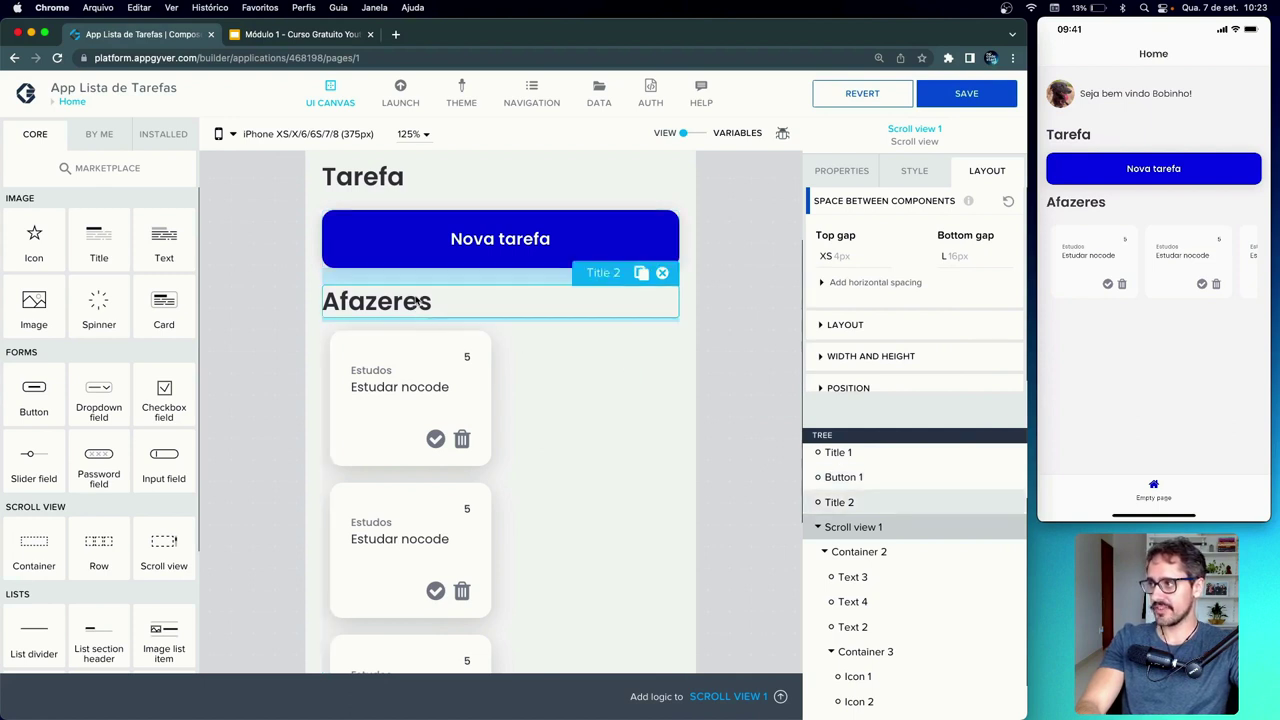
click(836, 258)
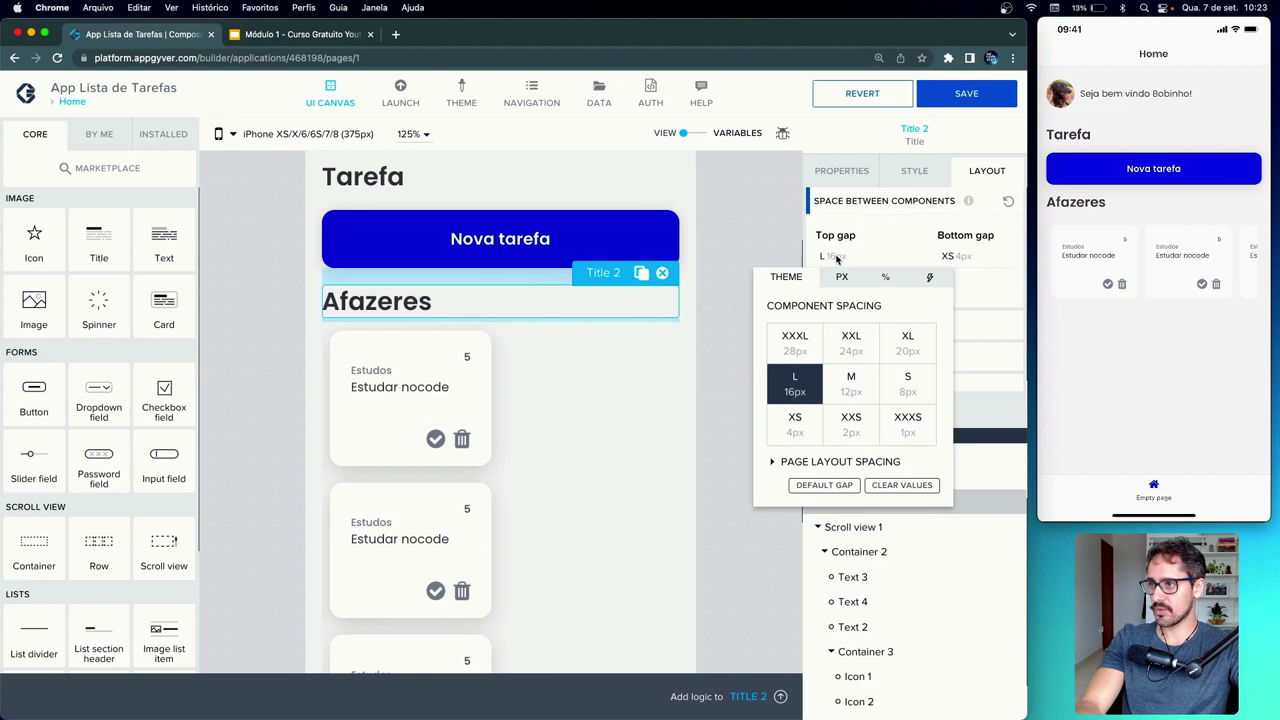
click(806, 345)
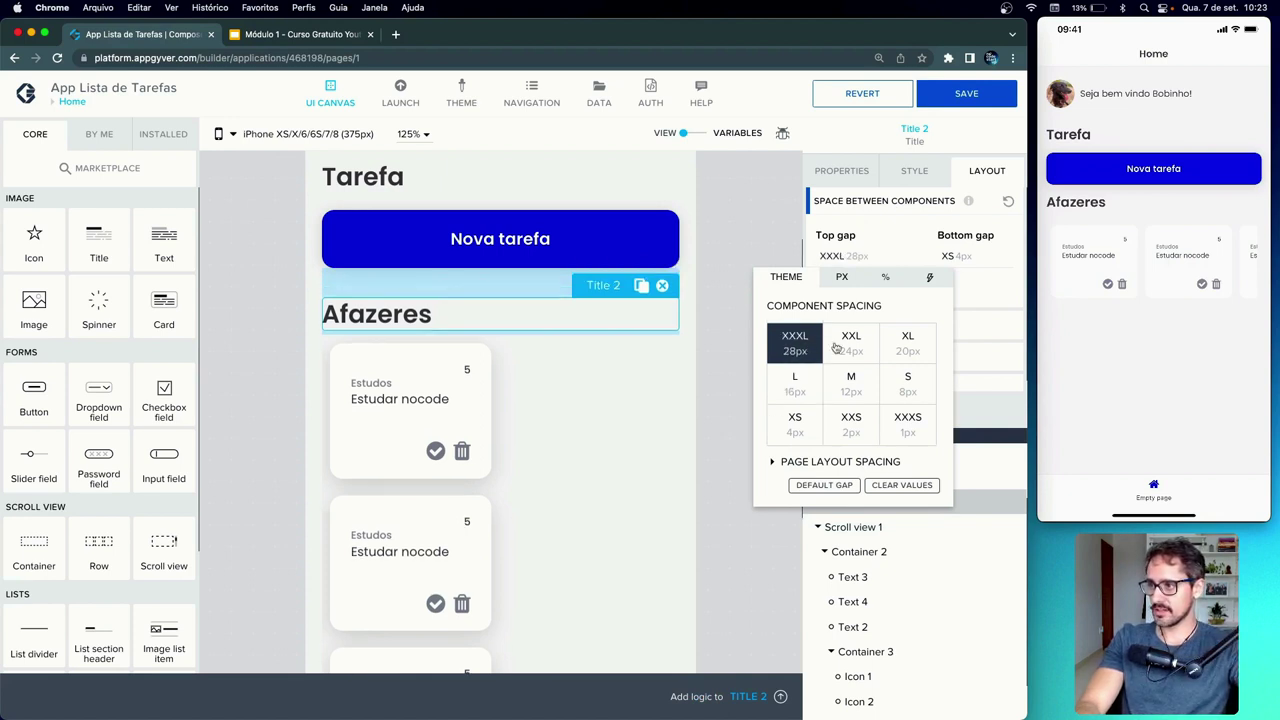
click(963, 95)
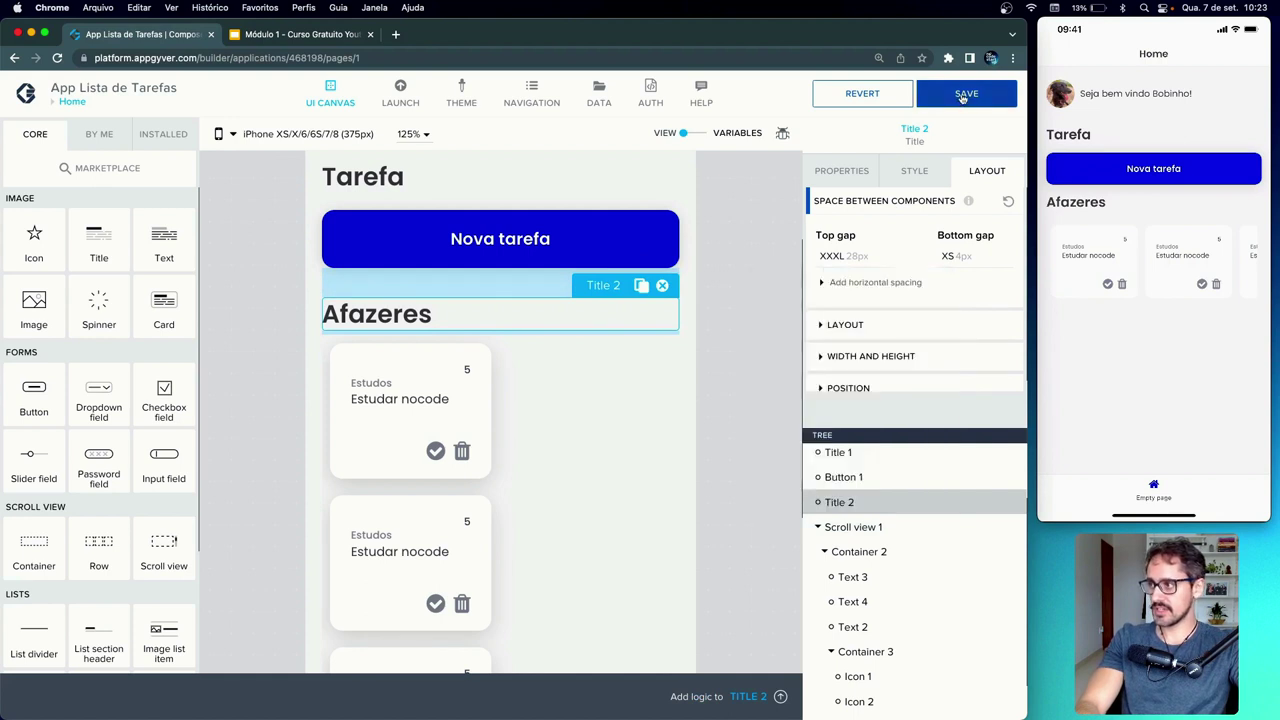
click(963, 96)
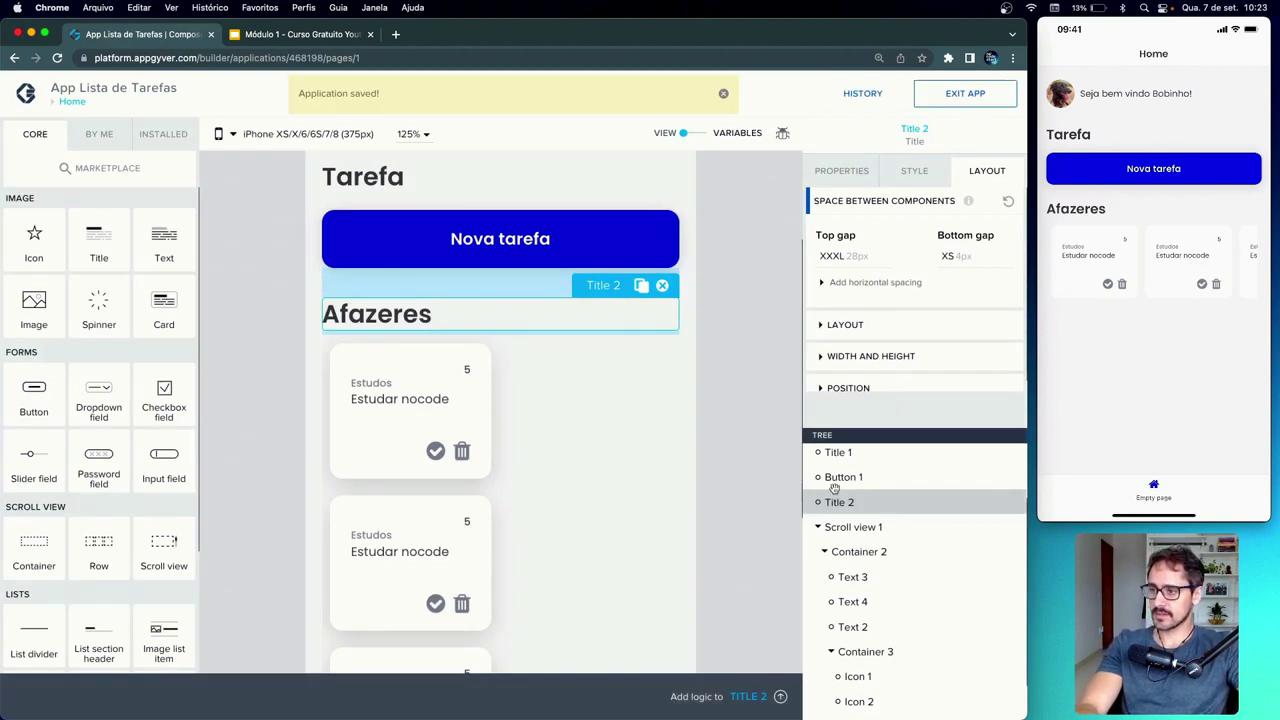
- Collapse the task containers and scroll view in the component tree and add a container between "Nova tarefa" and "Afazeres"
click(824, 551)
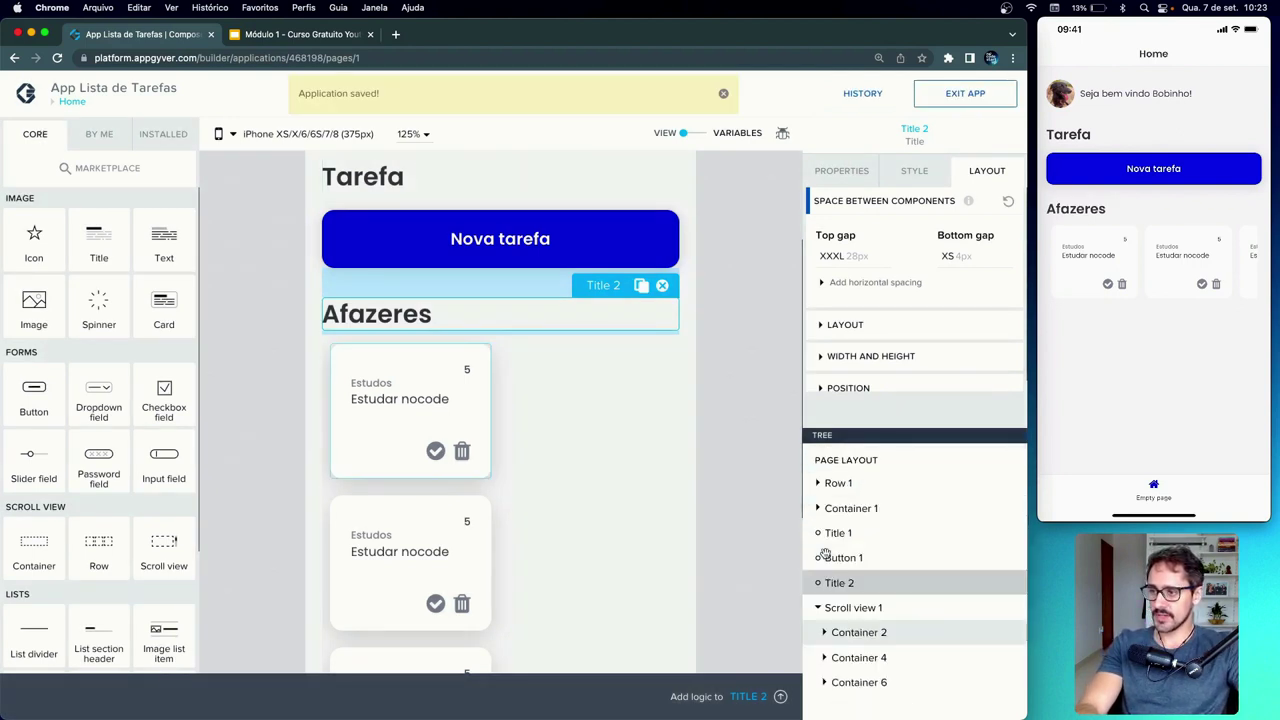
click(820, 608)
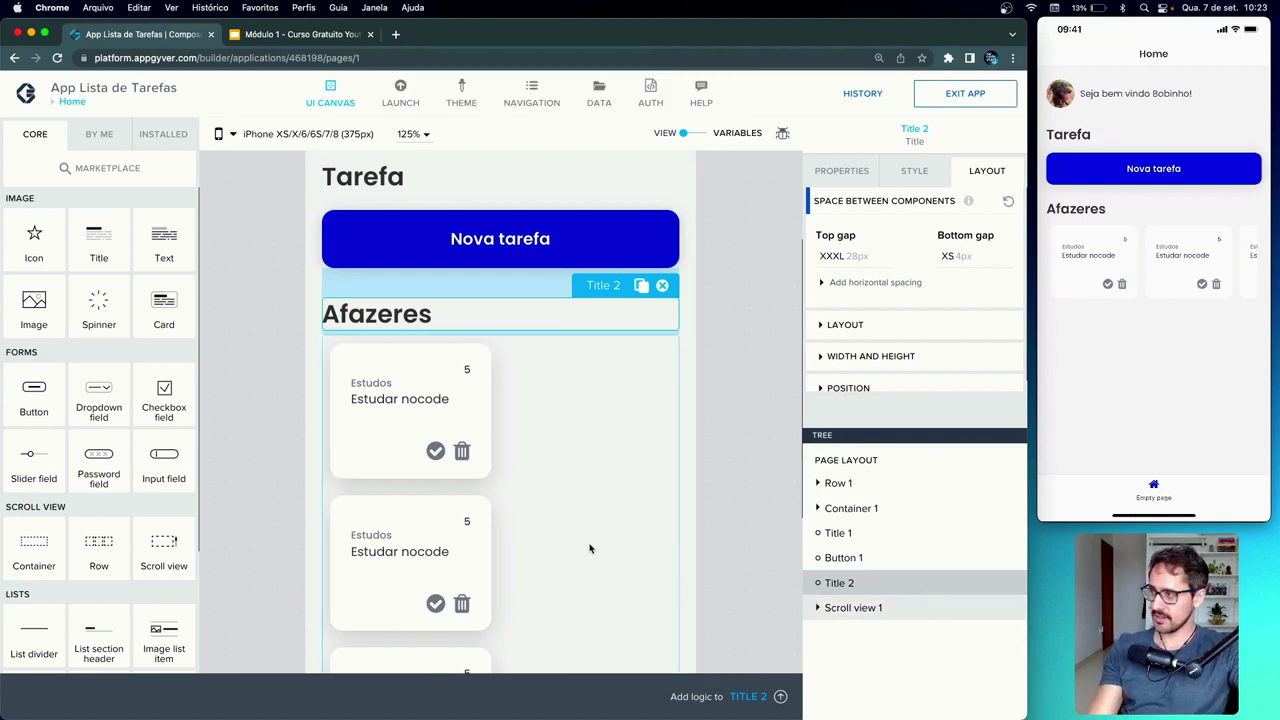
drag(14, 558, 840, 637)
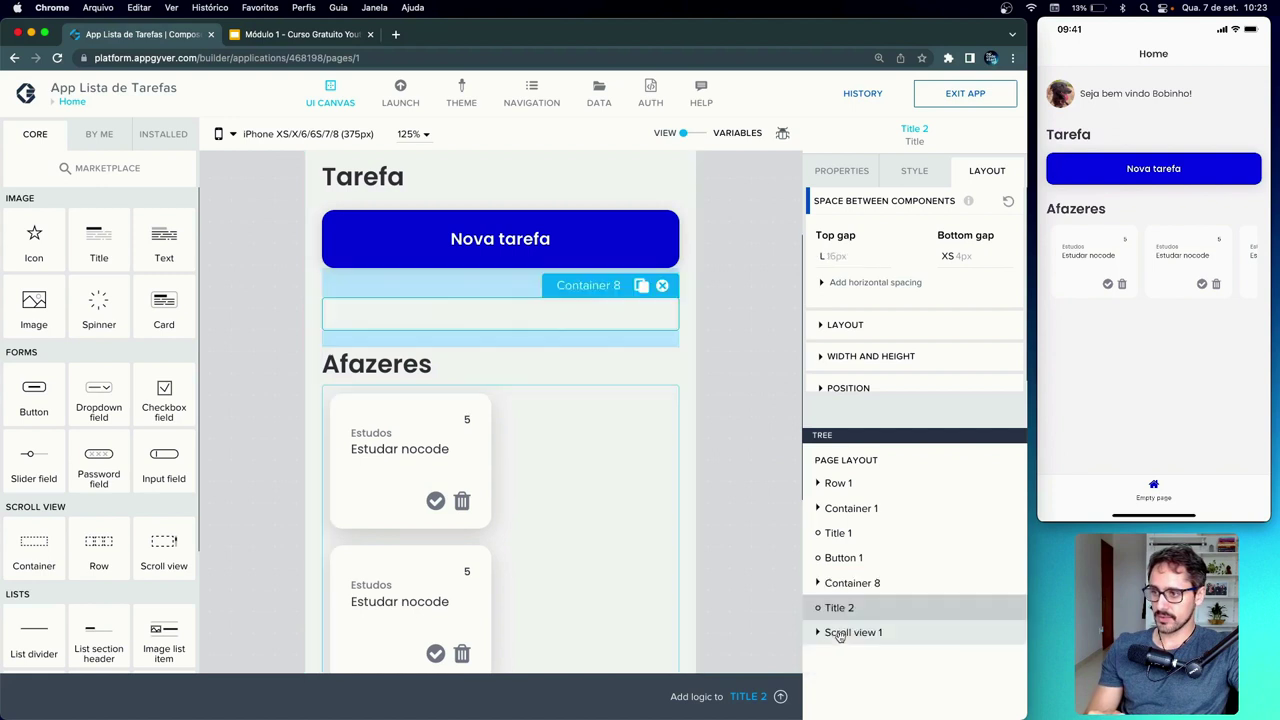
- Move the "Afazeres" title and its scroll view into the new container and save the application
click(856, 592)
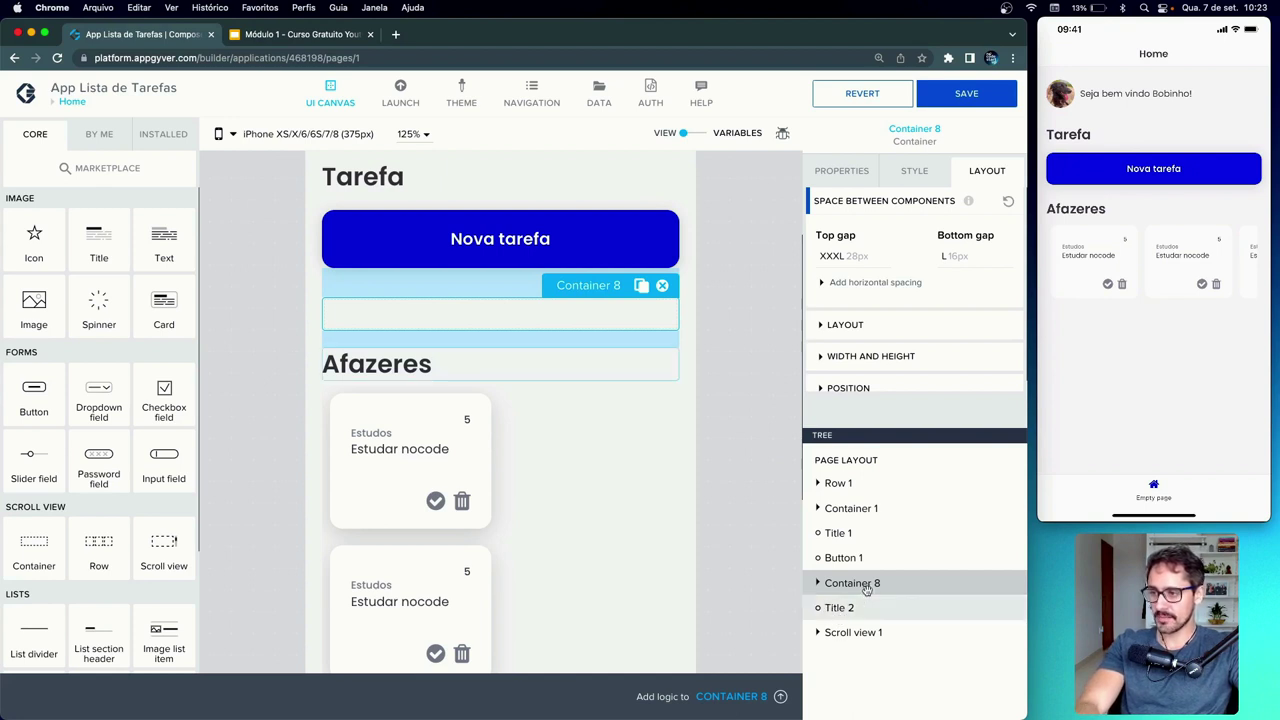
click(866, 589)
drag(866, 589, 876, 620)
click(858, 612)
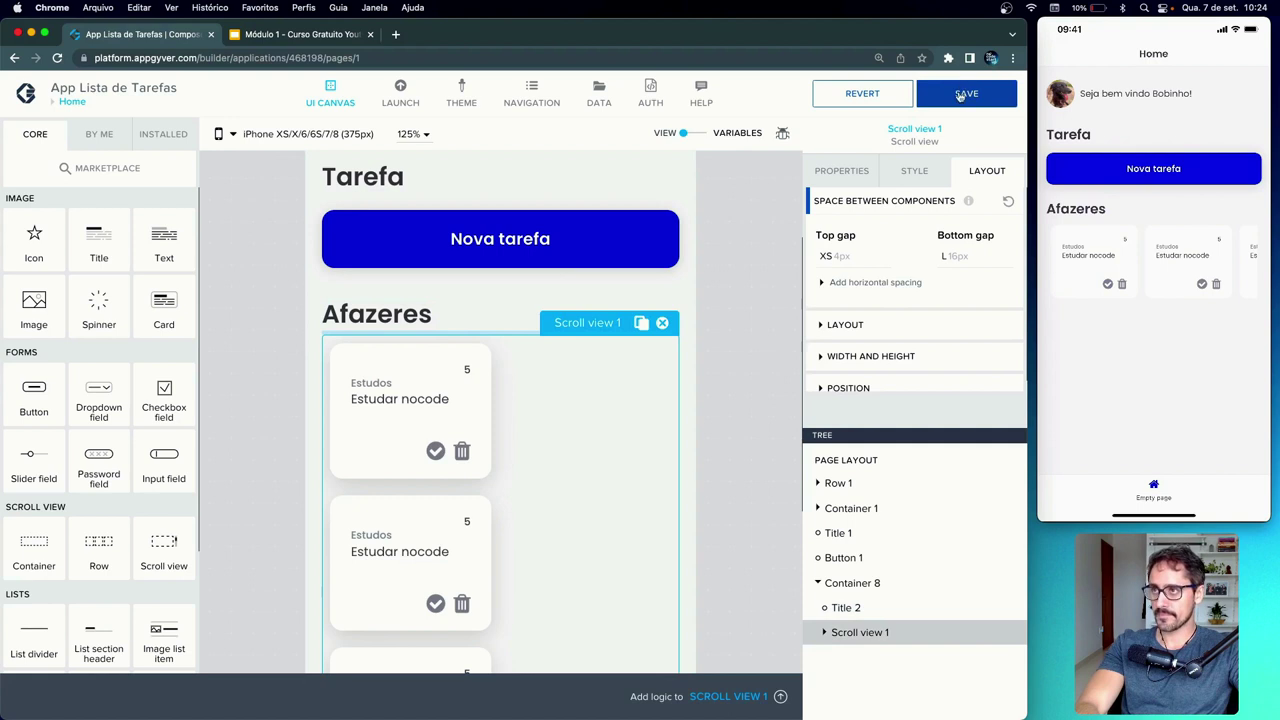
click(960, 95)
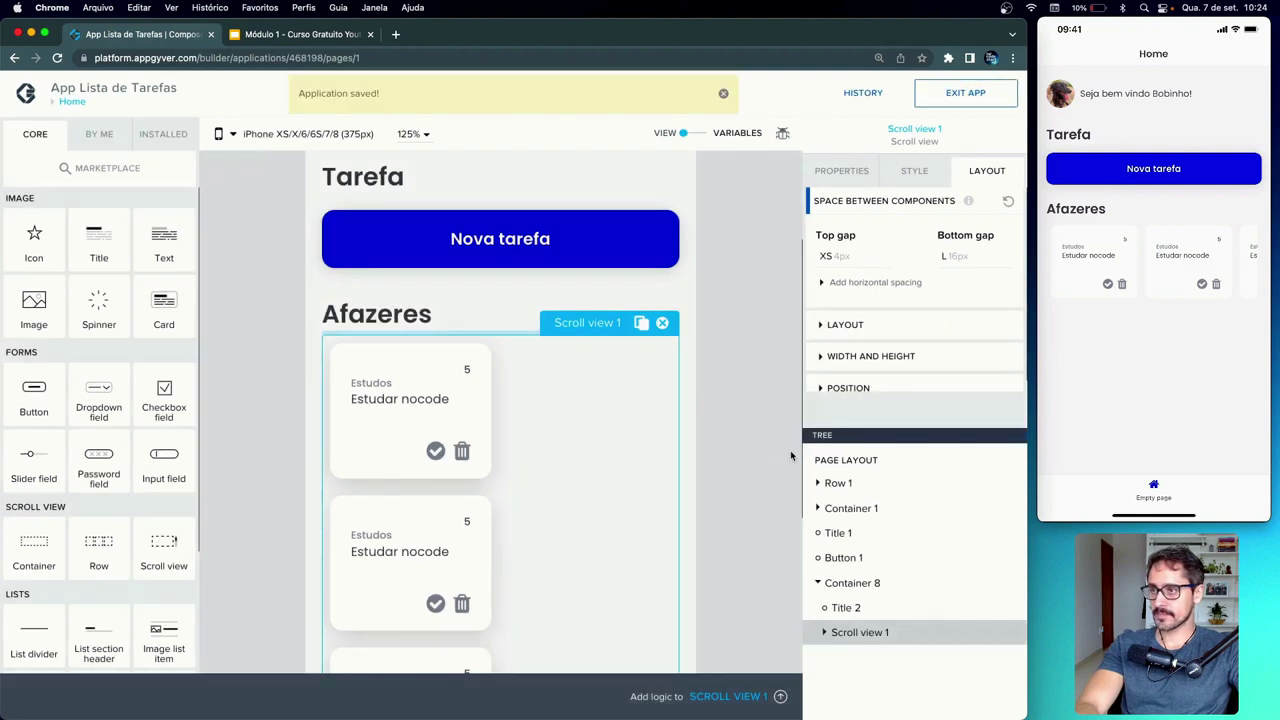
- Duplicate the container holding the "Afazeres" title and task cards, and save the application
click(840, 583)
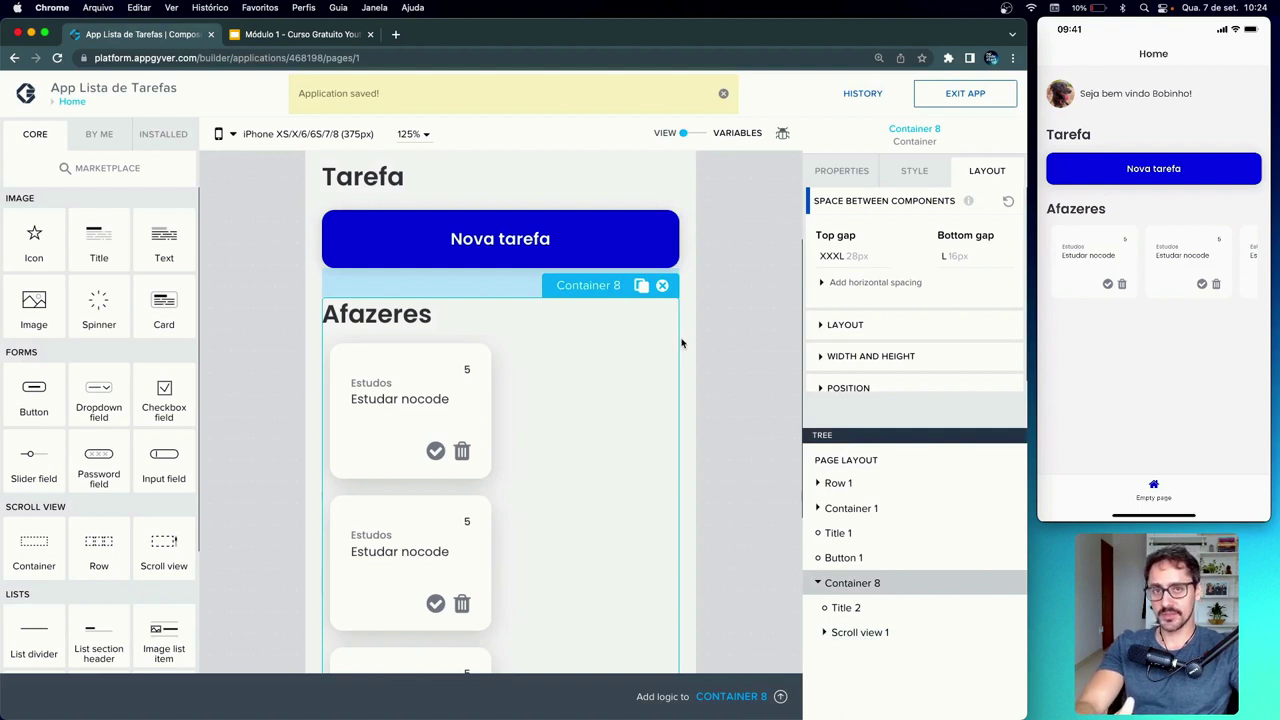
click(641, 287)
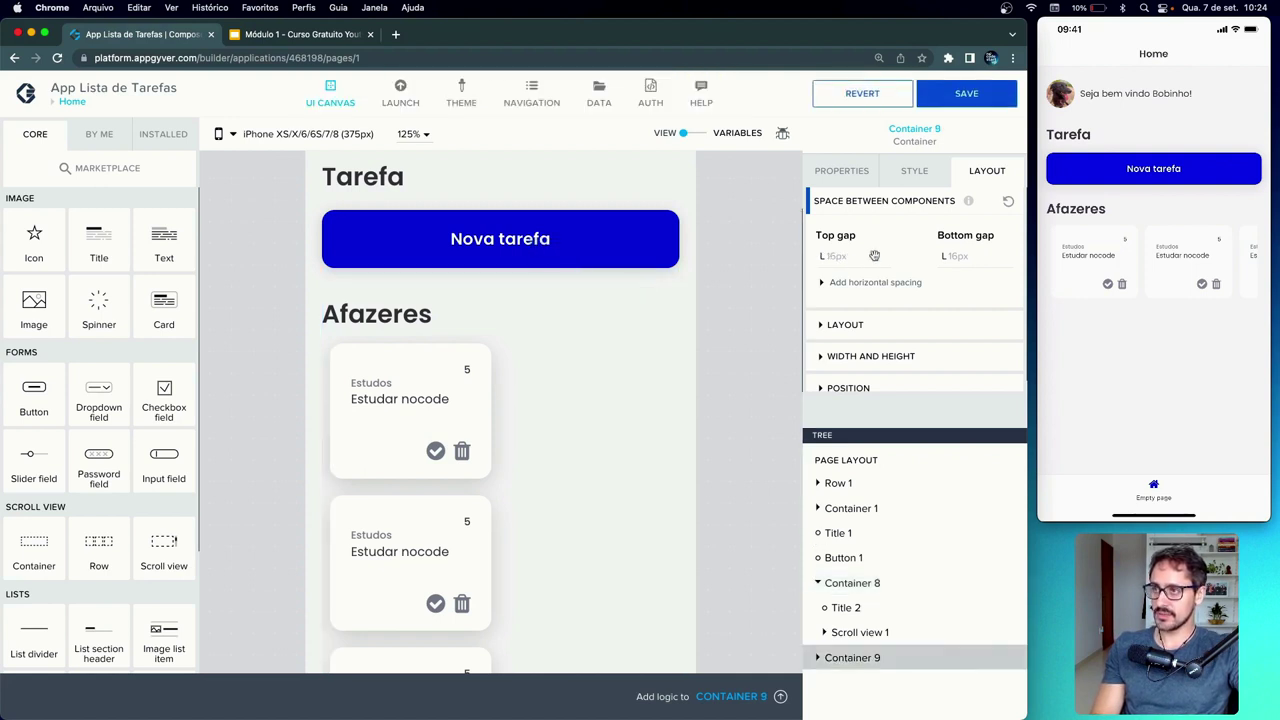
click(945, 100)
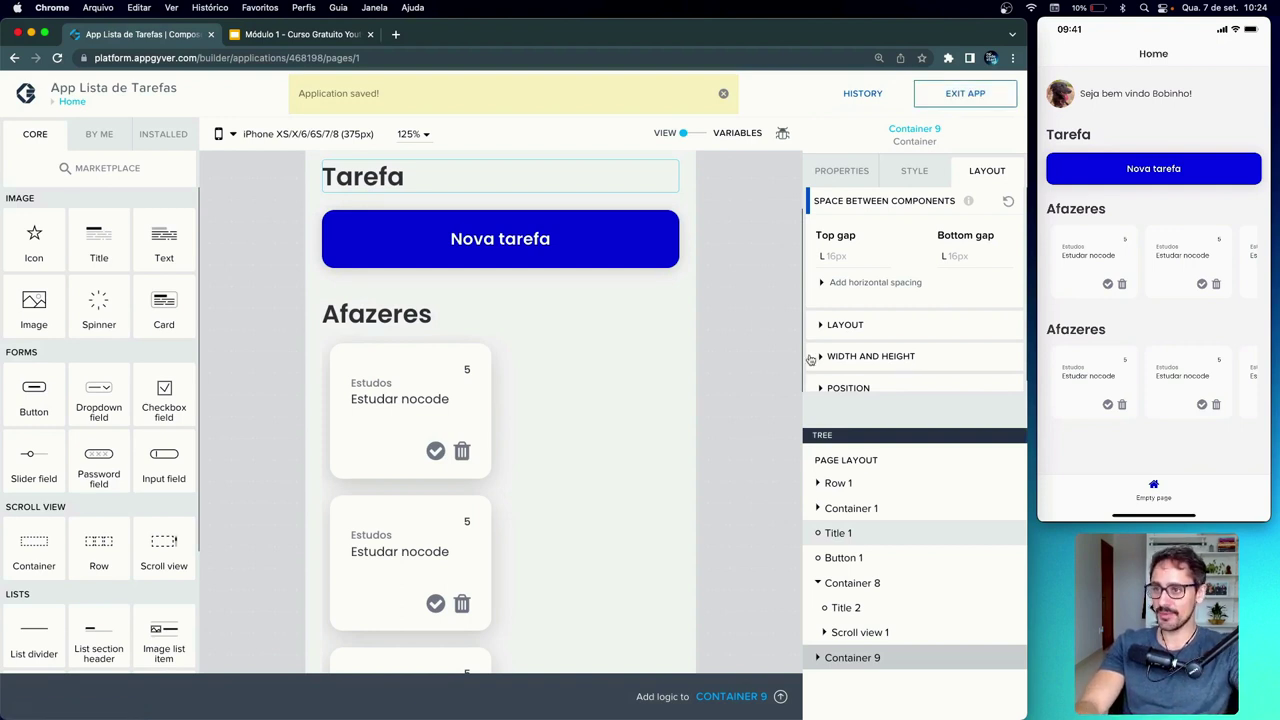
- Change the duplicated section's title to "Tarefas realizadas" and save the application
scroll(603, 466, down, 5)
scroll(560, 440, down, 4)
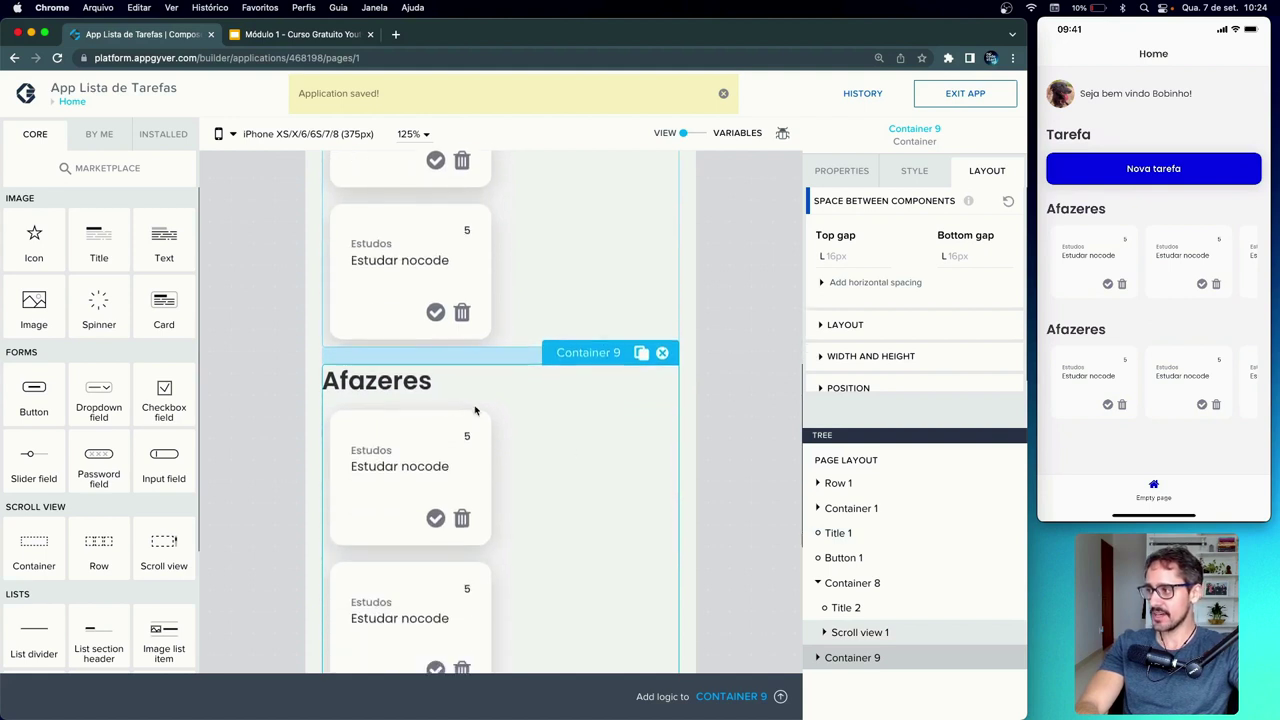
click(418, 388)
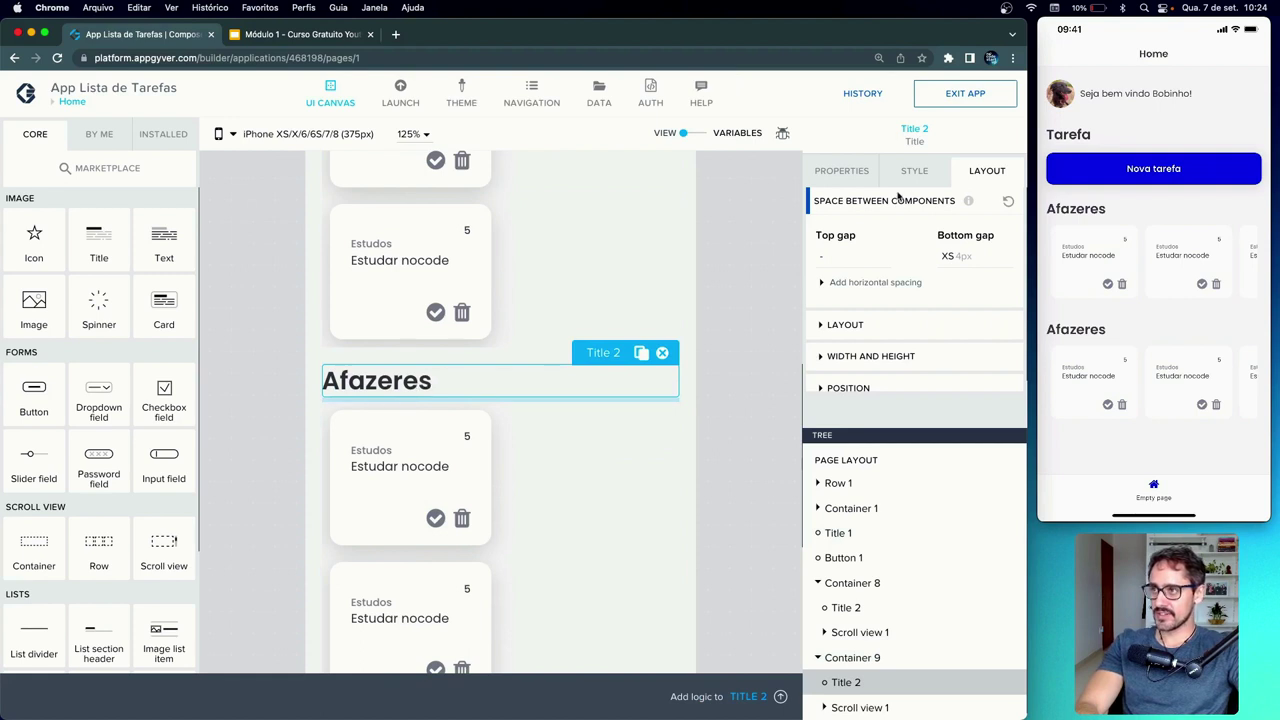
click(841, 171)
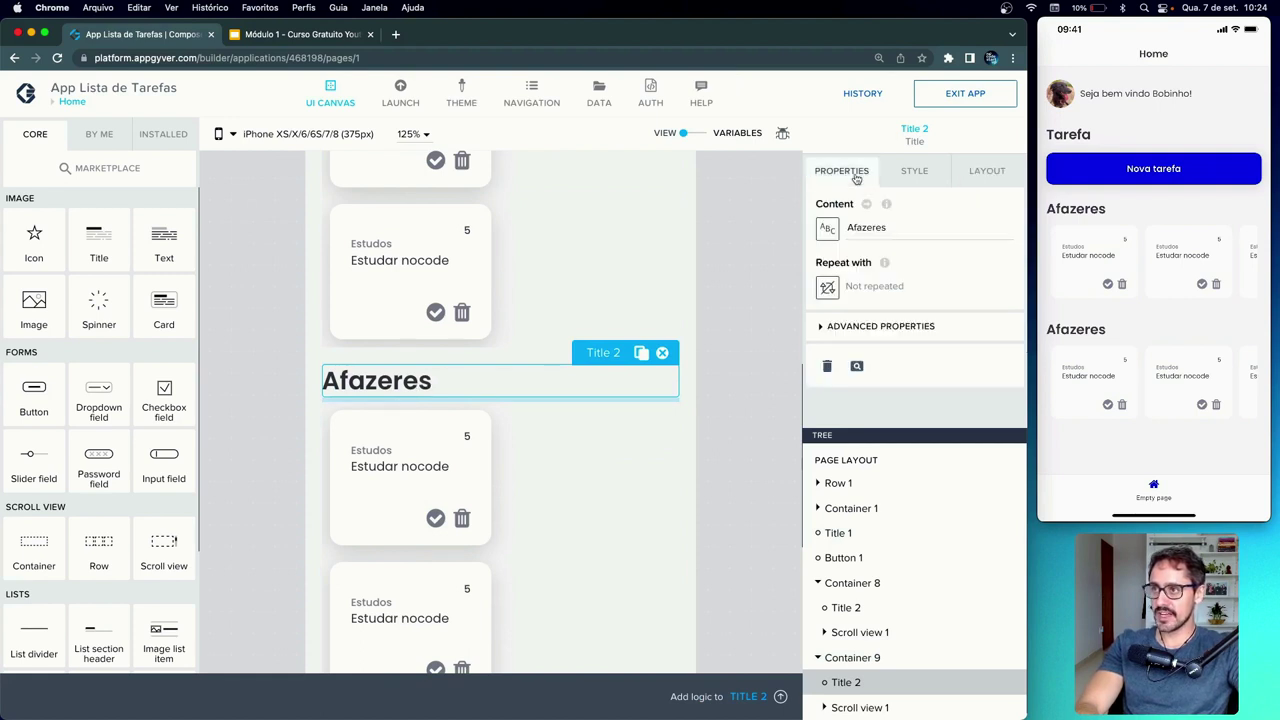
double_click(866, 227)
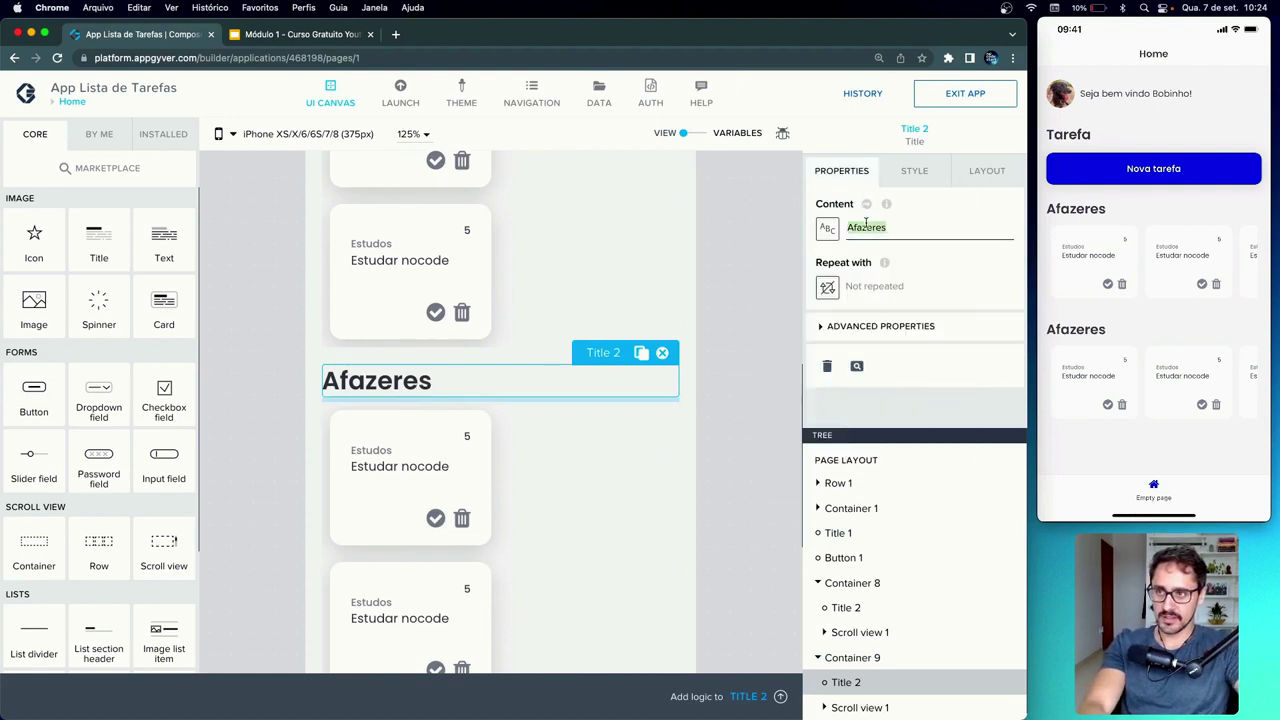
text(Tarefas)
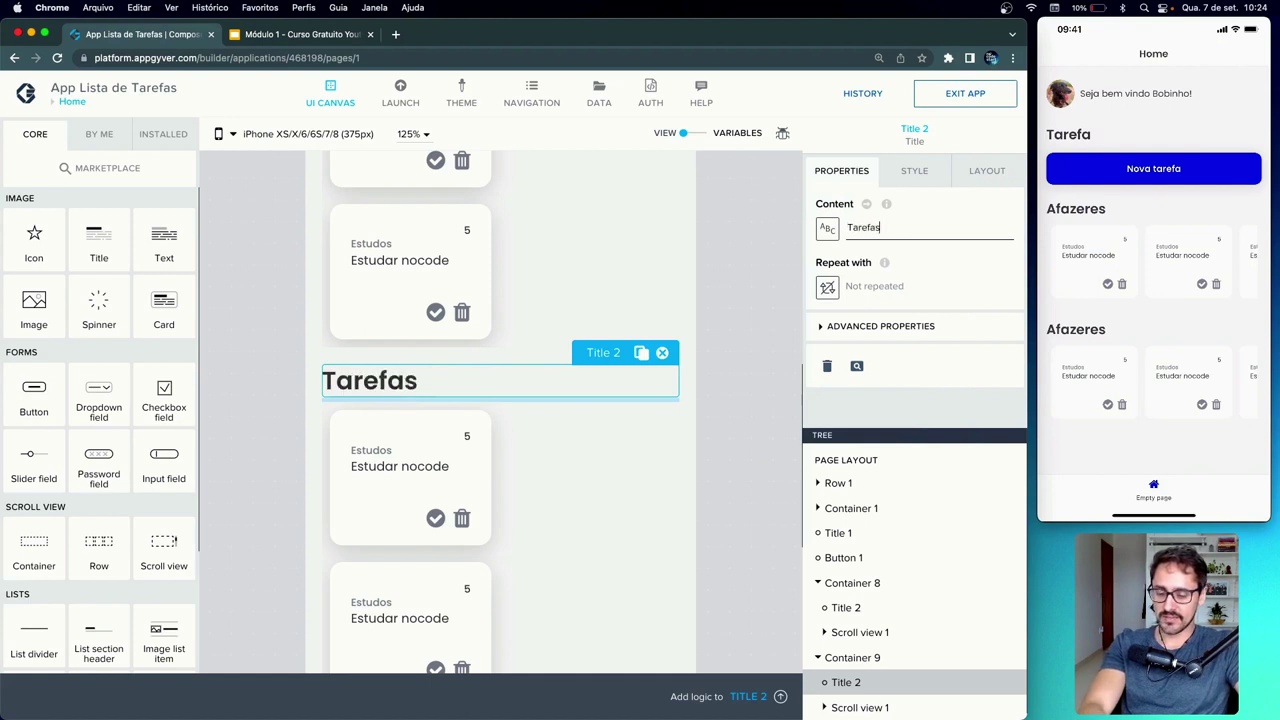
text( realizadas)
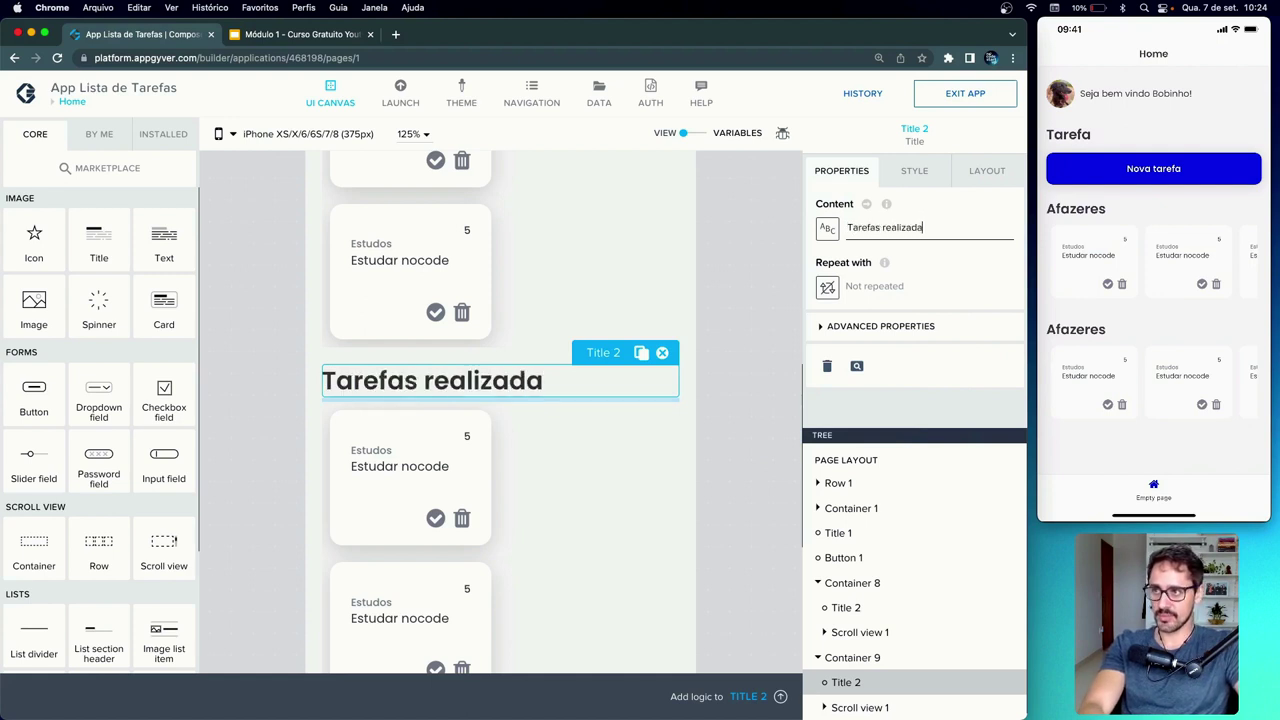
click(772, 230)
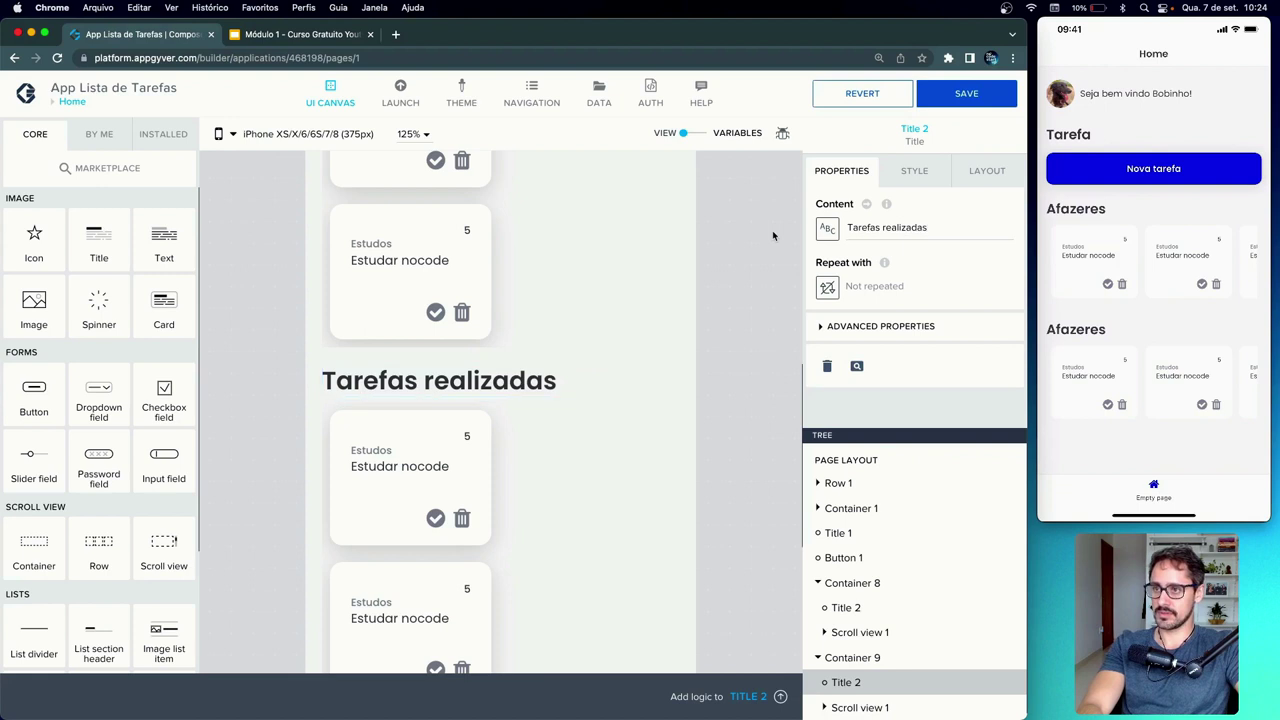
click(969, 99)
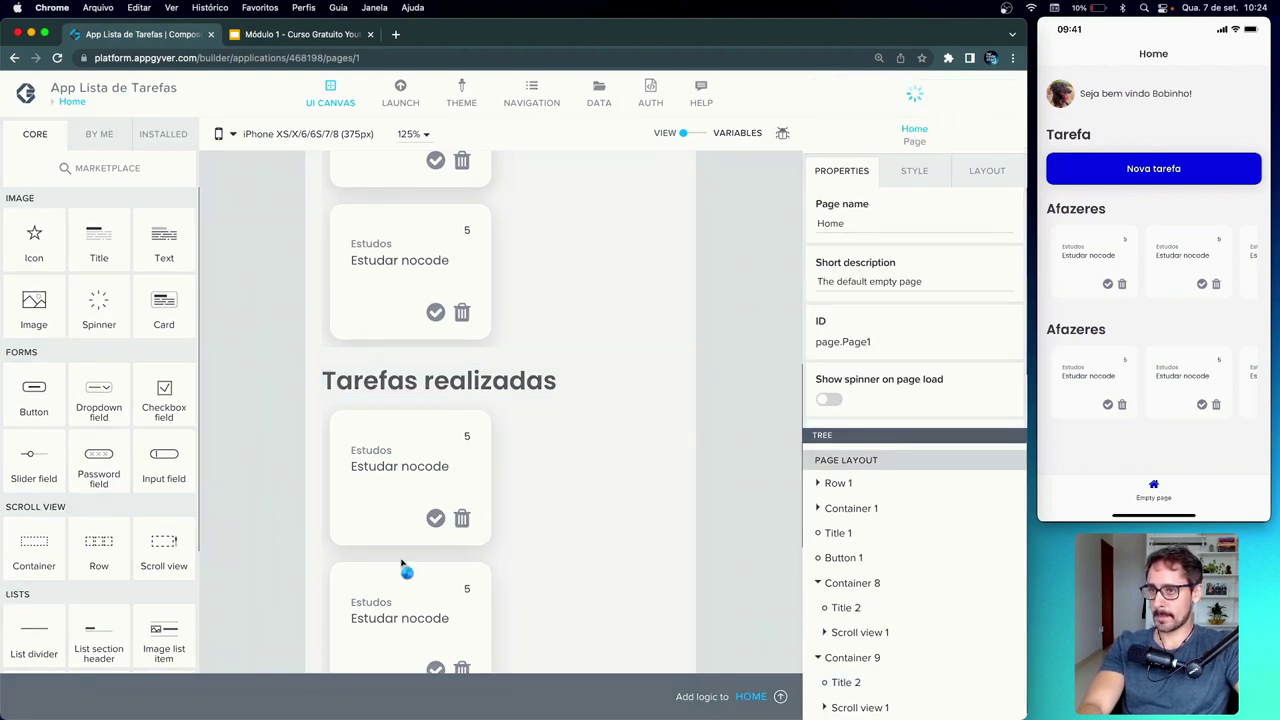
- Delete one "Estudar nocode" task card from the "Tarefas realizadas" section and save the application
scroll(402, 563, down, 4)
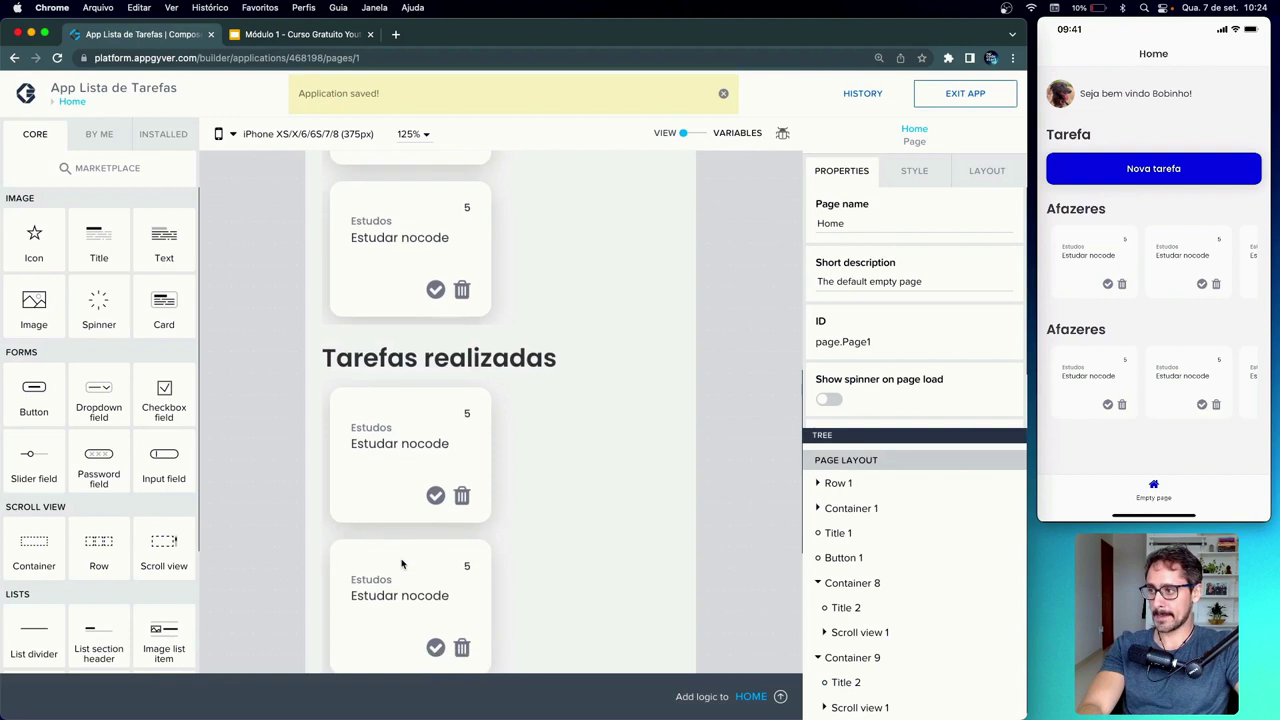
click(466, 549)
click(473, 531)
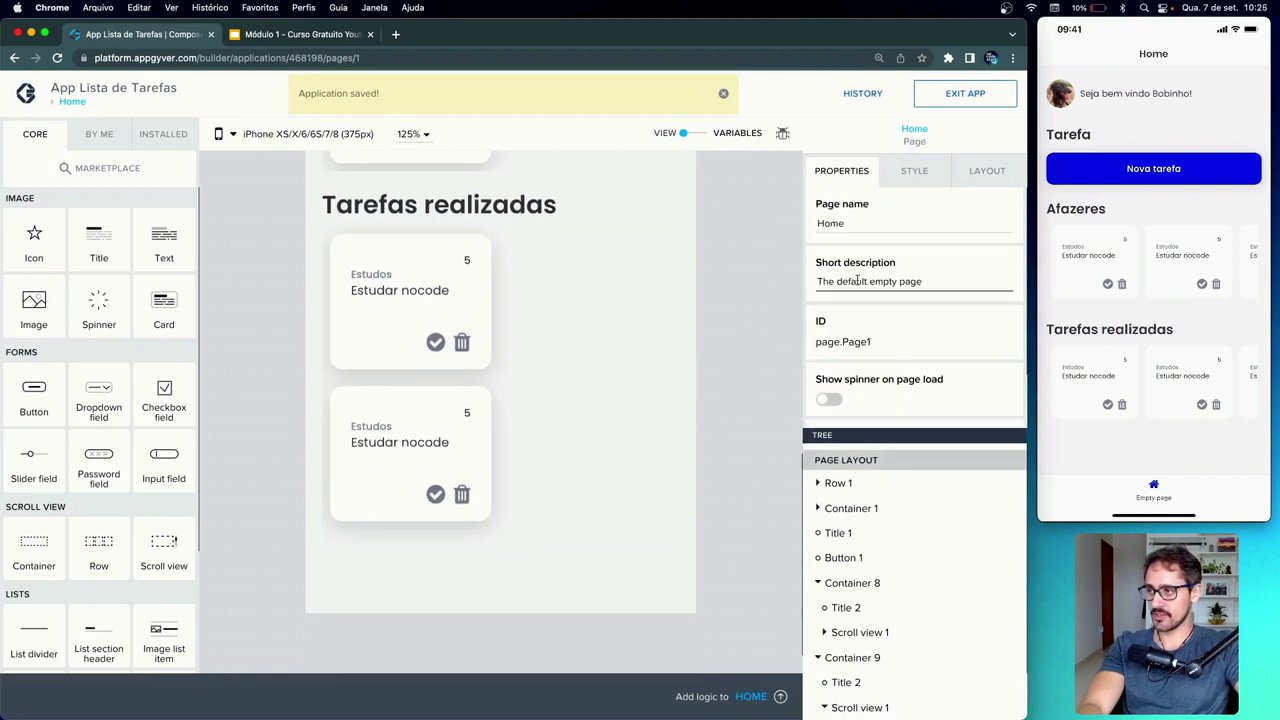
click(966, 98)
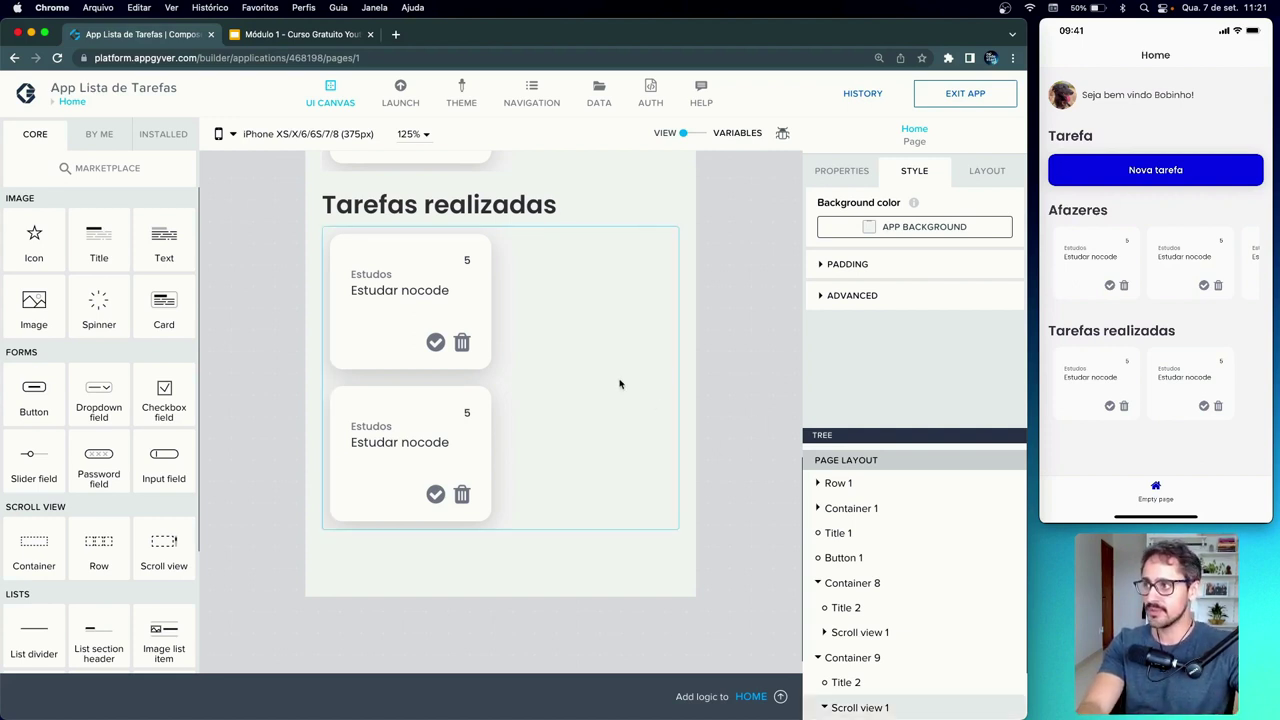
- Edit the Primary Button style of the "Nova tarefa" button and start a new palette for its background color
scroll(619, 384, up, 10)
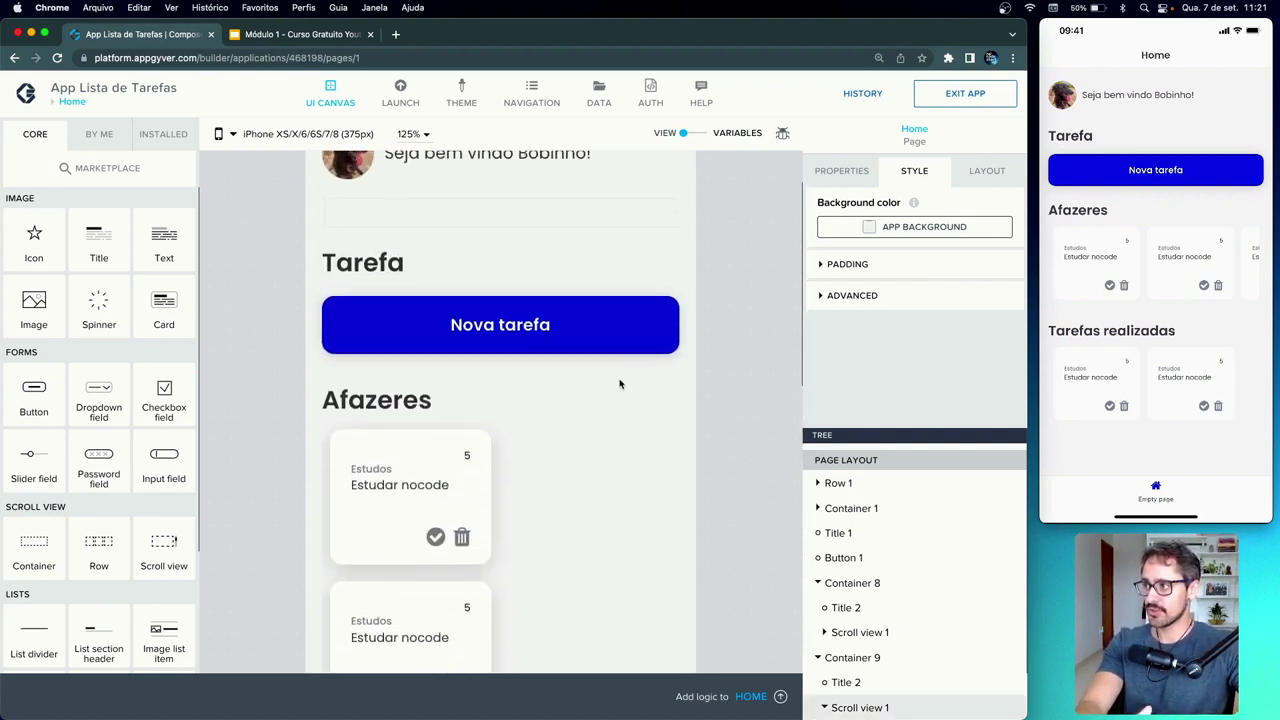
scroll(619, 384, up, 2)
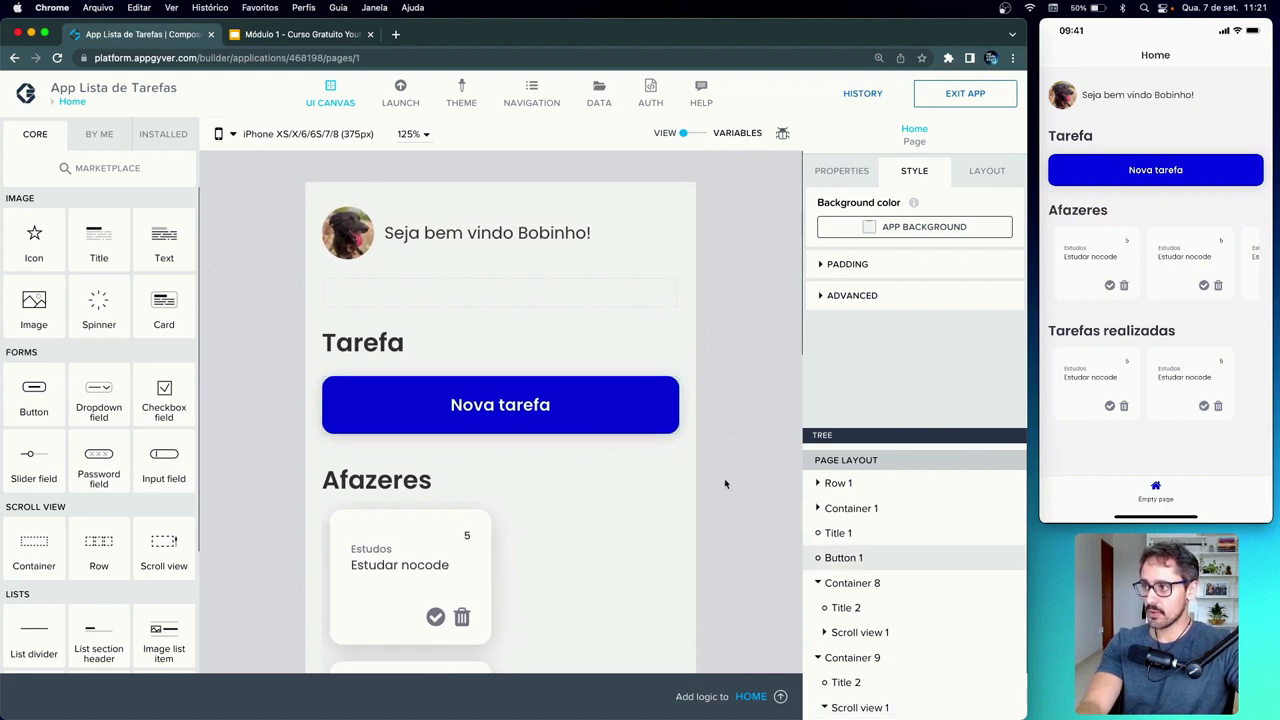
click(644, 410)
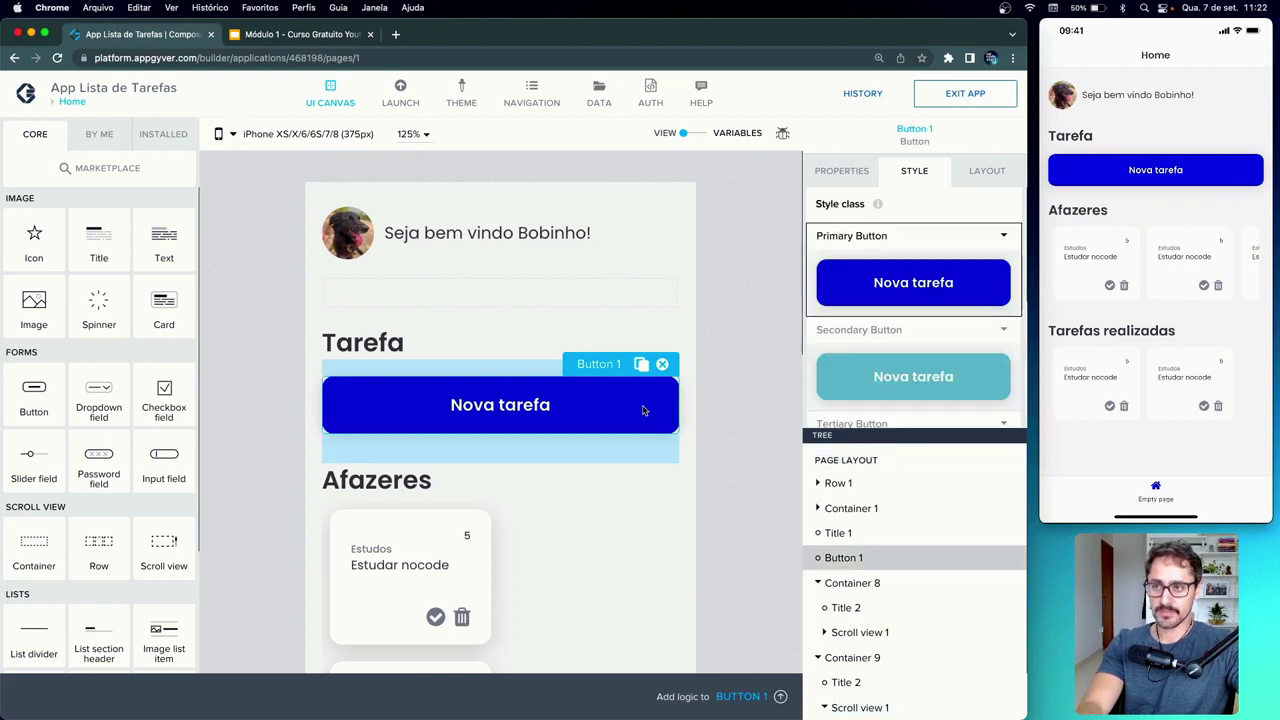
click(1004, 236)
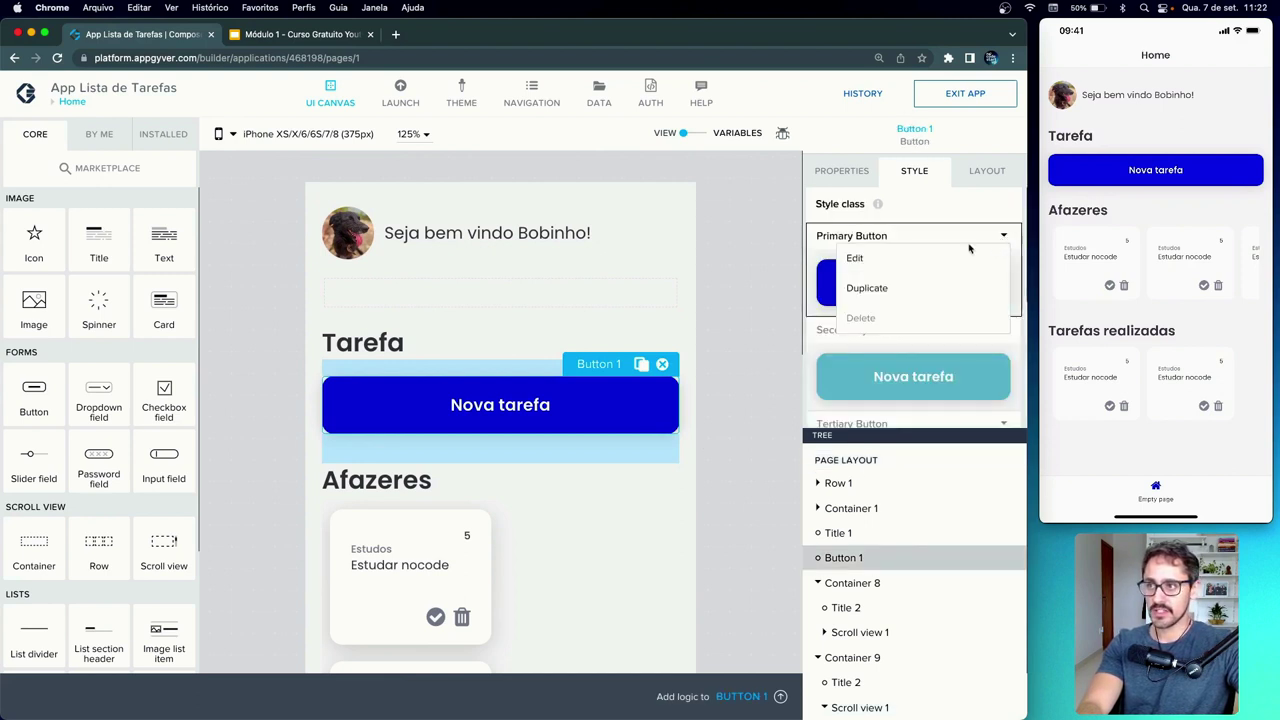
click(955, 256)
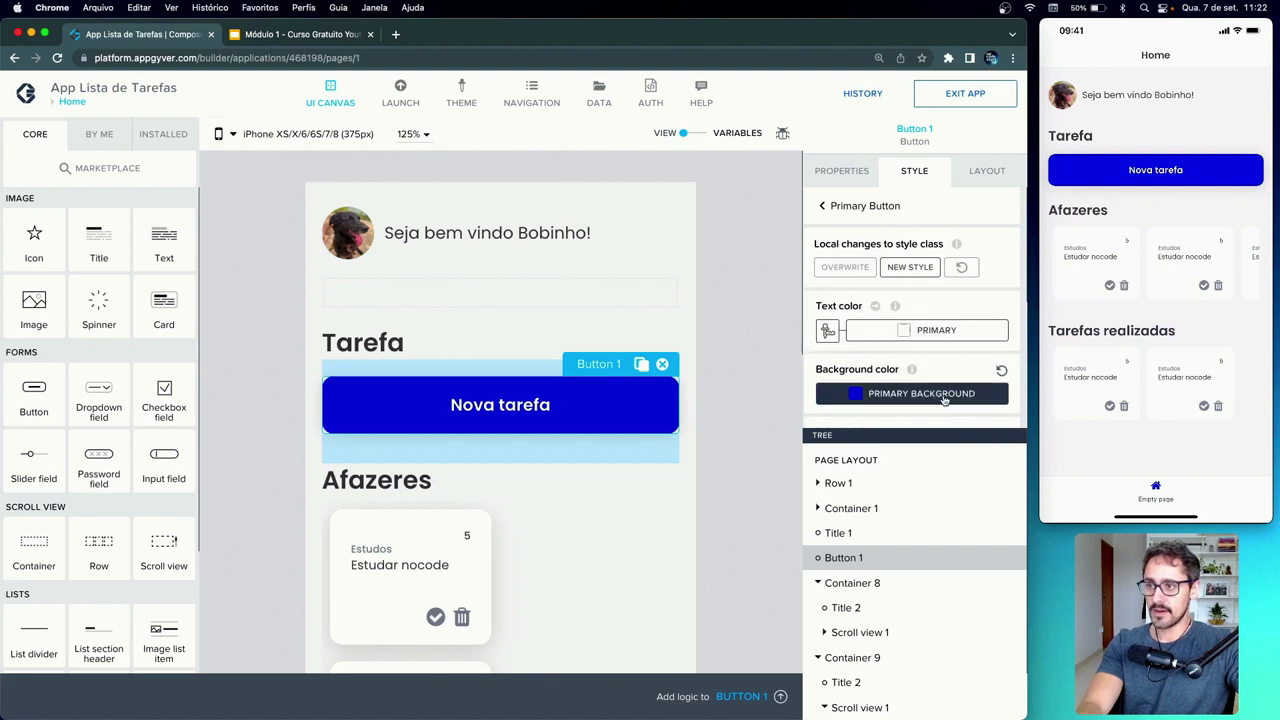
click(944, 396)
scroll(922, 531, down, 3)
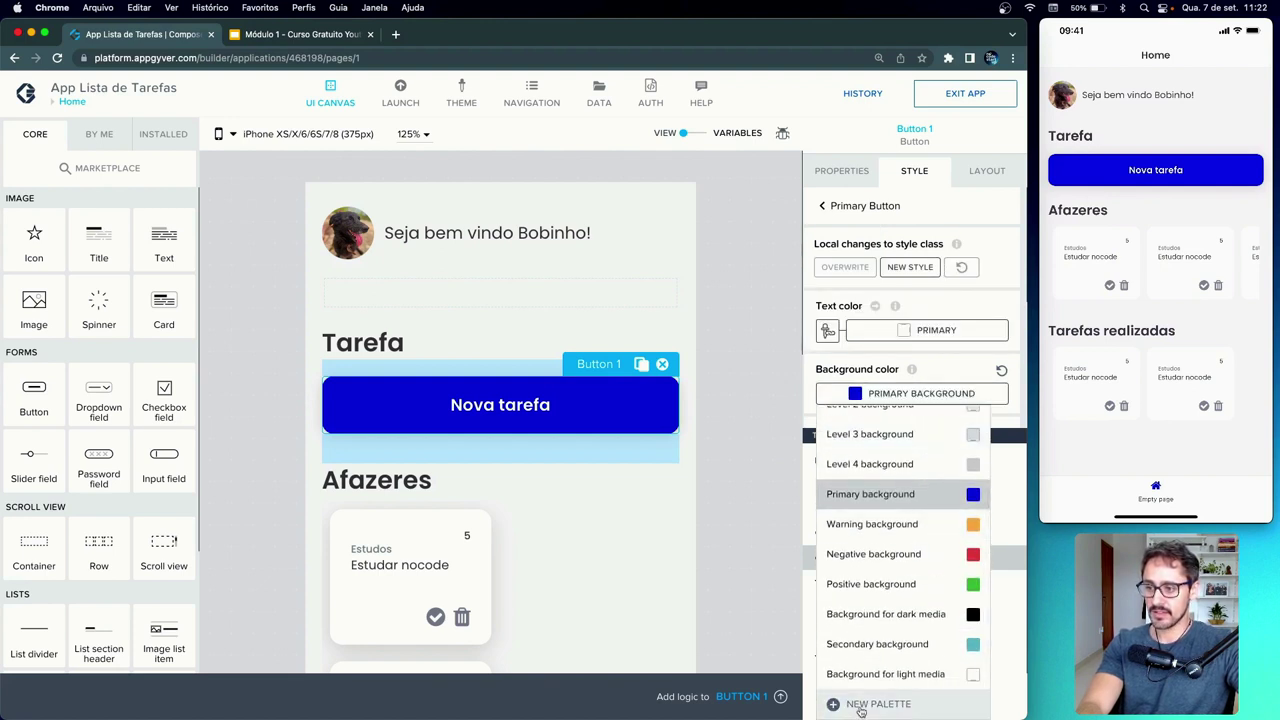
click(861, 706)
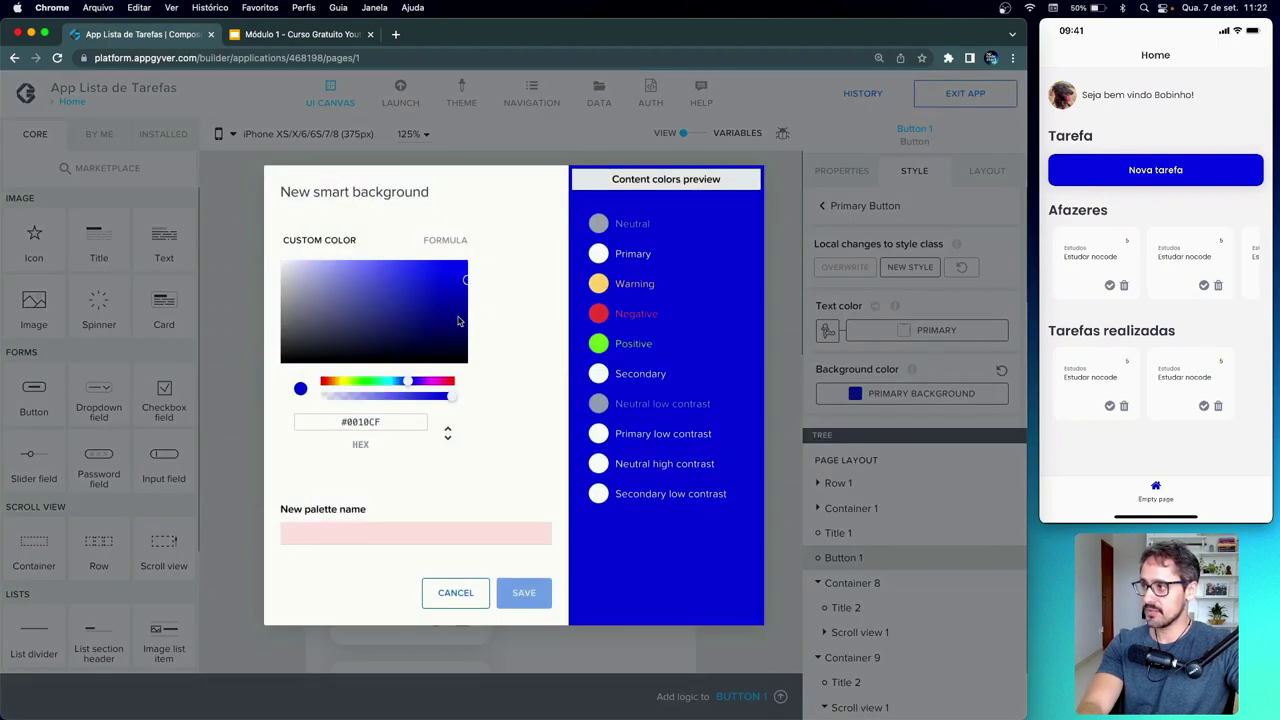
- Set the palette color to #0A0C7E, name it "Azul Marinho", and save both the palette and the application
drag(464, 282, 453, 316)
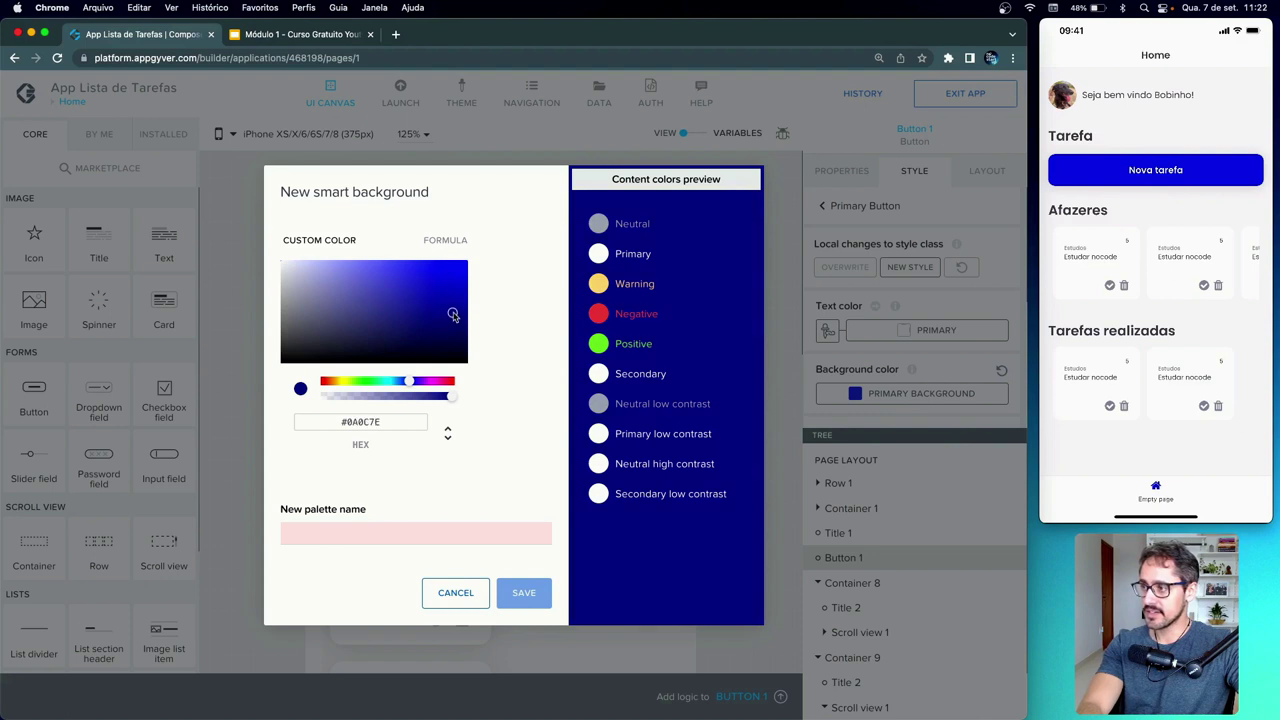
click(346, 536)
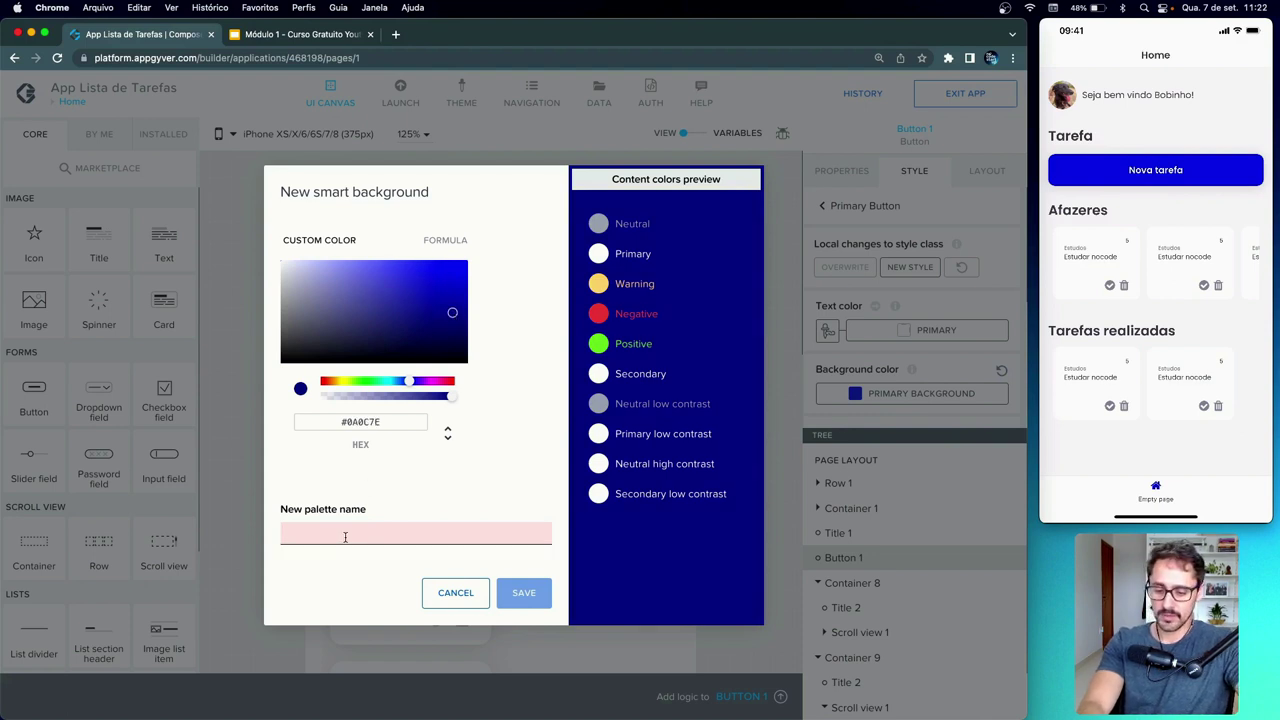
text(Azul Marin)
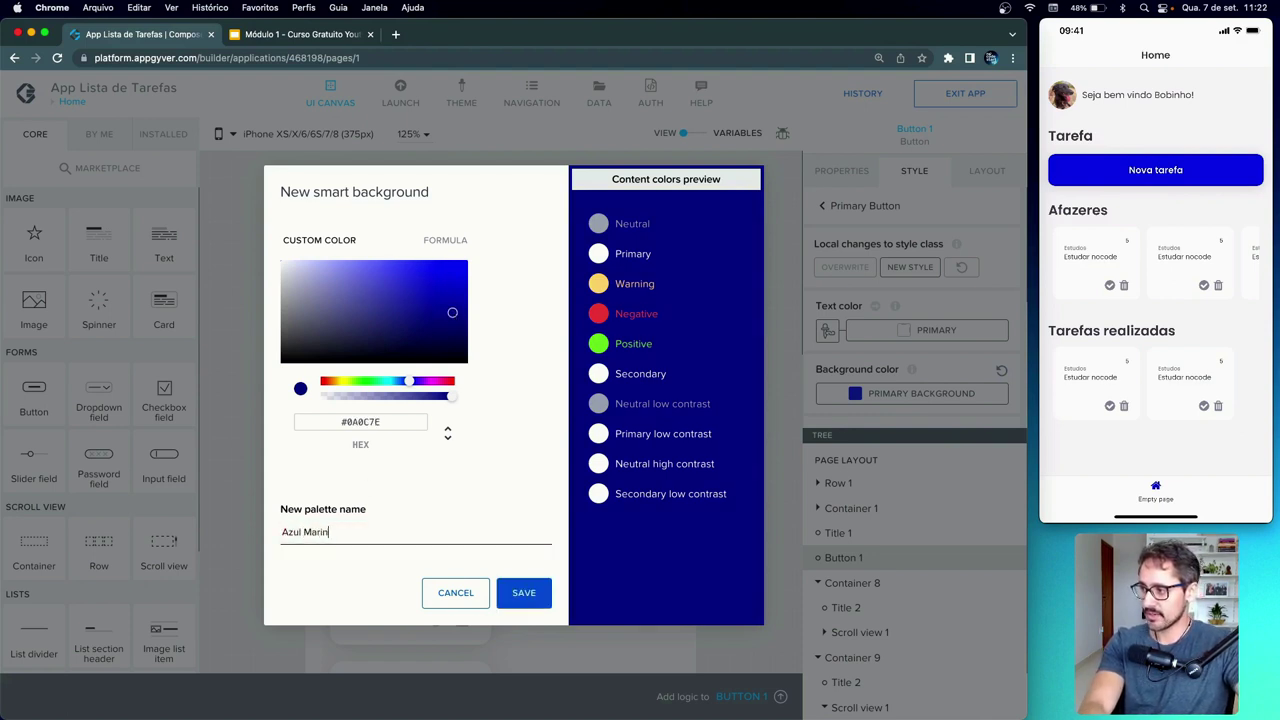
text(ho)
click(508, 592)
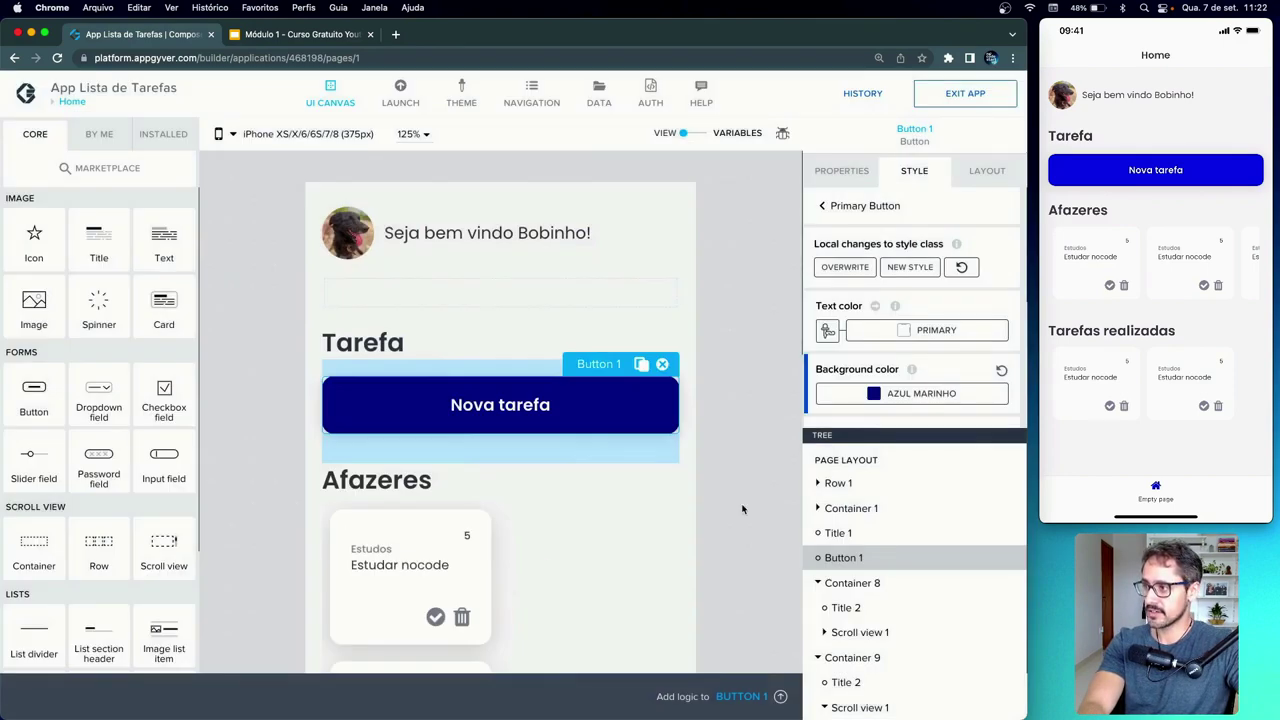
scroll(742, 509, down, 3)
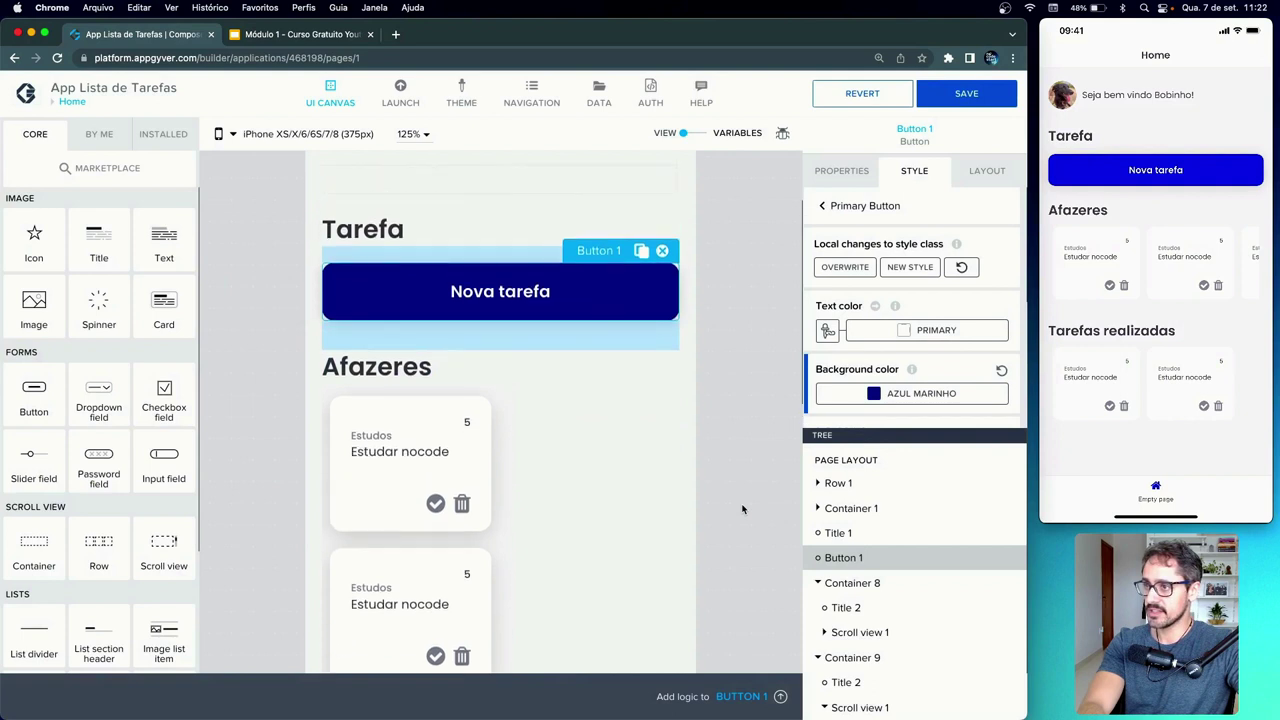
scroll(742, 509, up, 3)
click(968, 94)
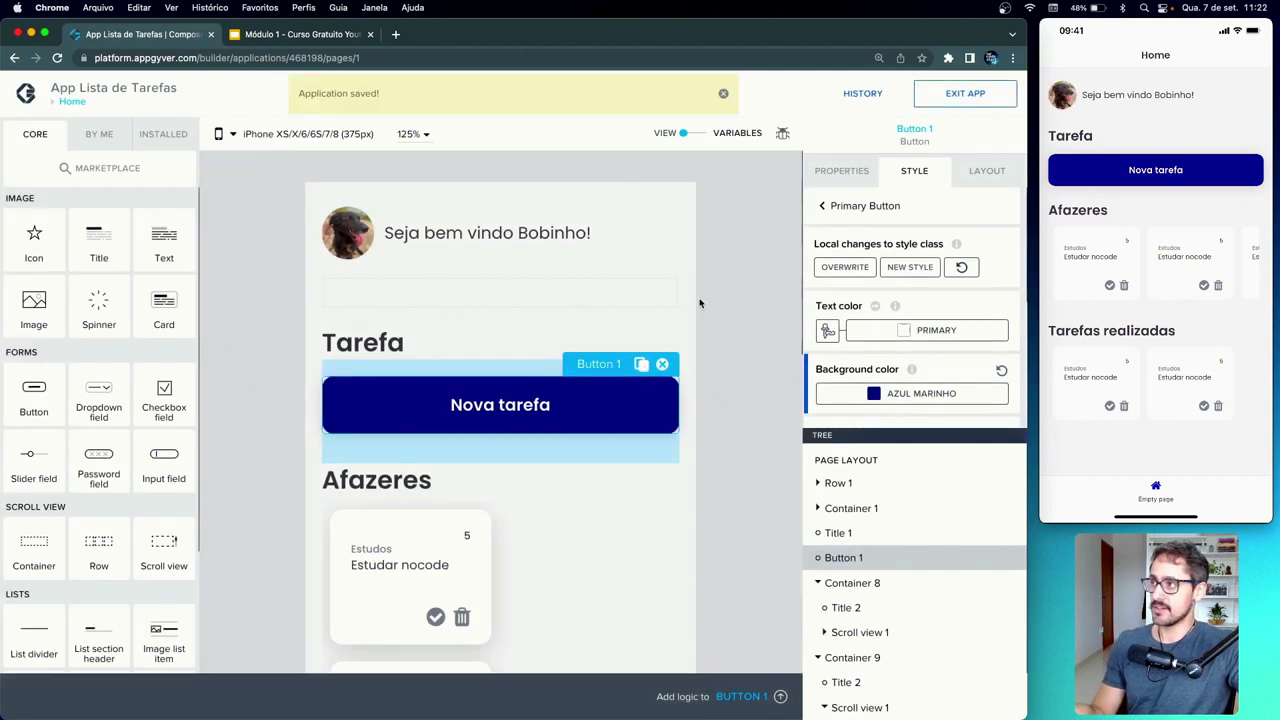
click(723, 93)
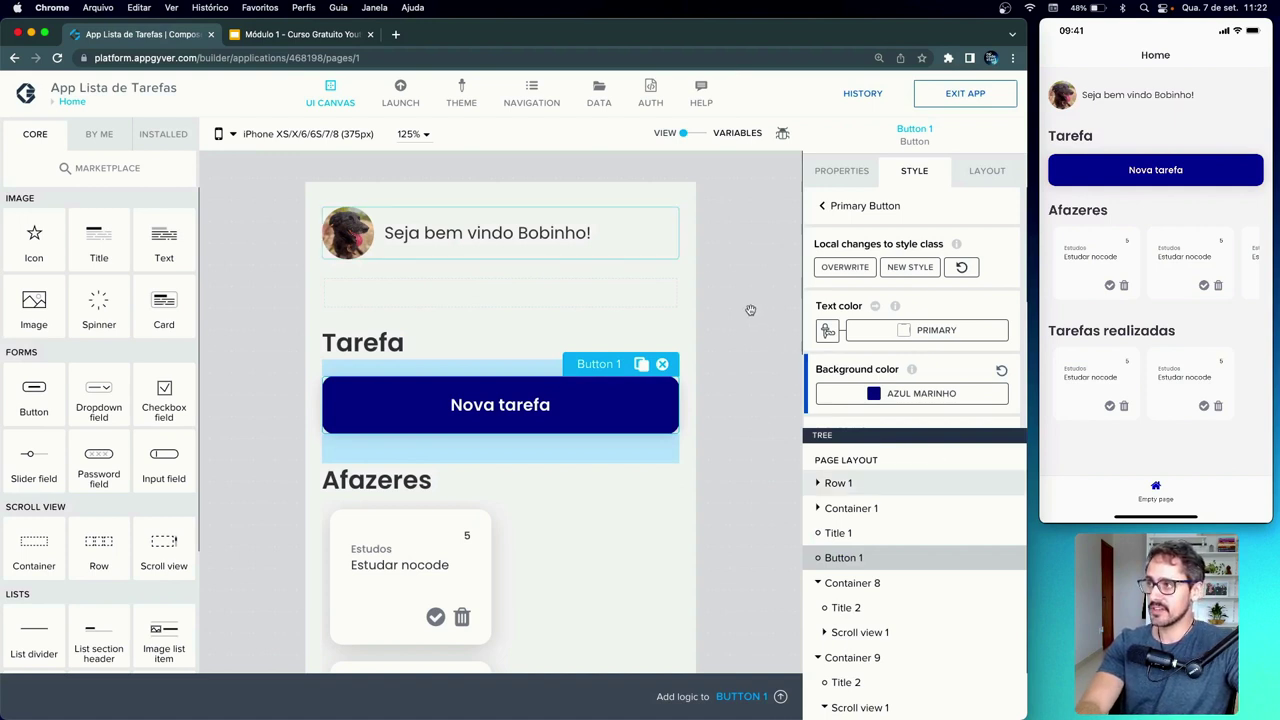
- Rename the "Empty page" item's tab in the built-in navigation as "Home"
click(532, 95)
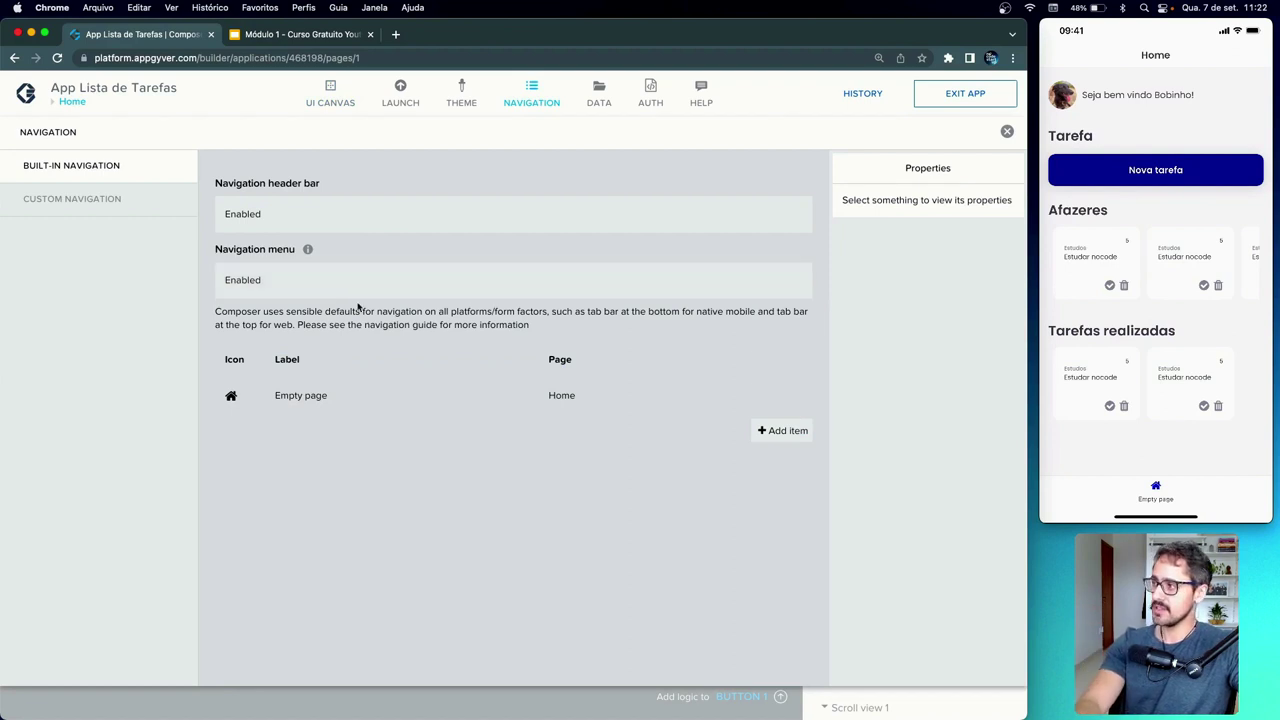
click(279, 403)
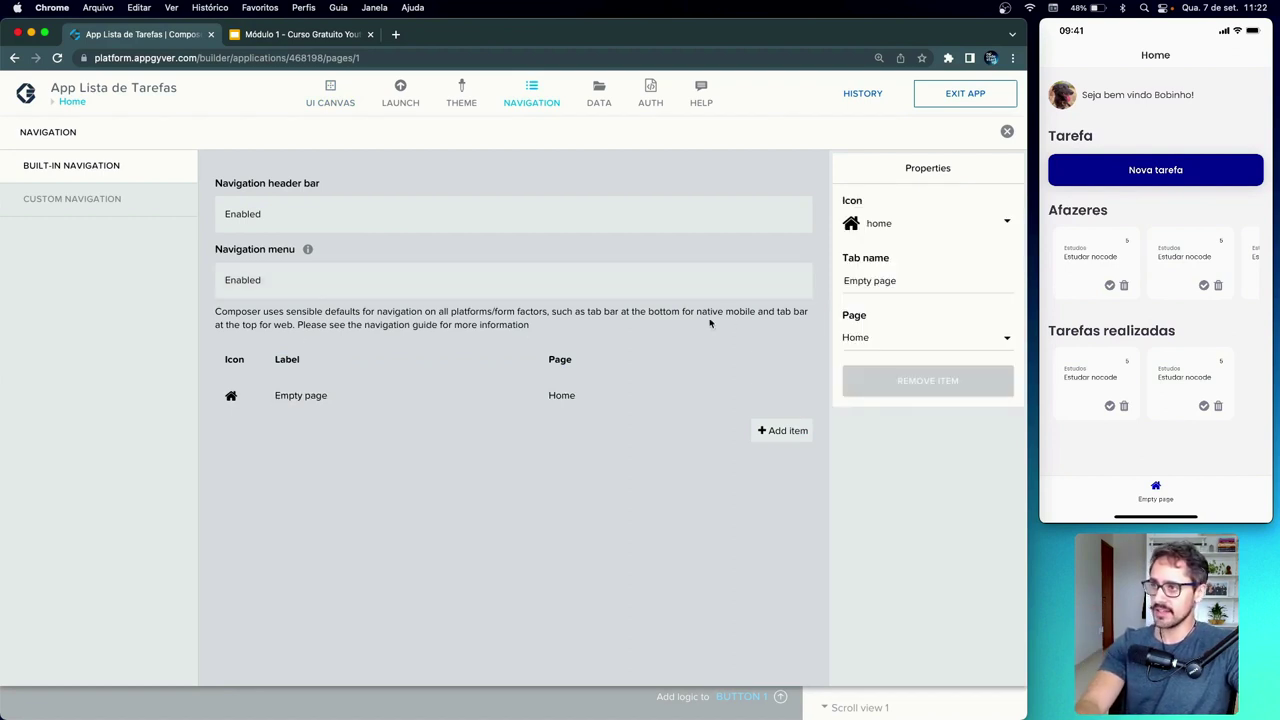
key(super+a)
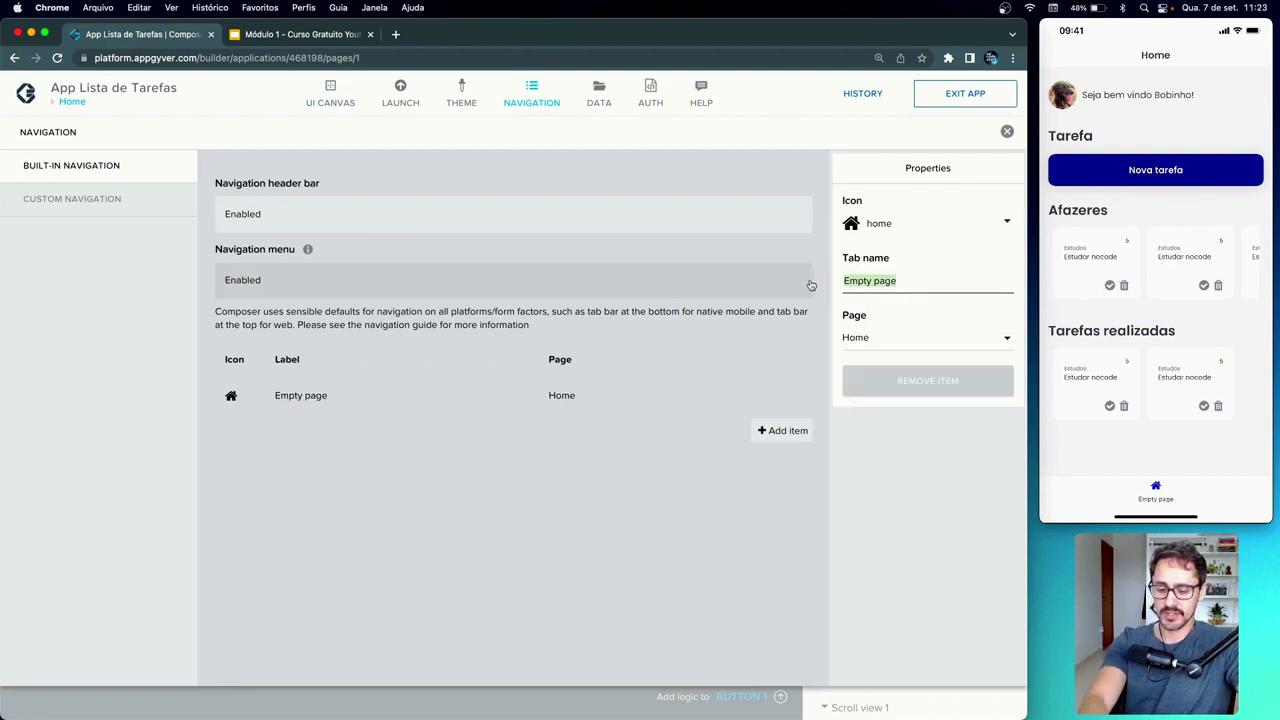
text(Home)
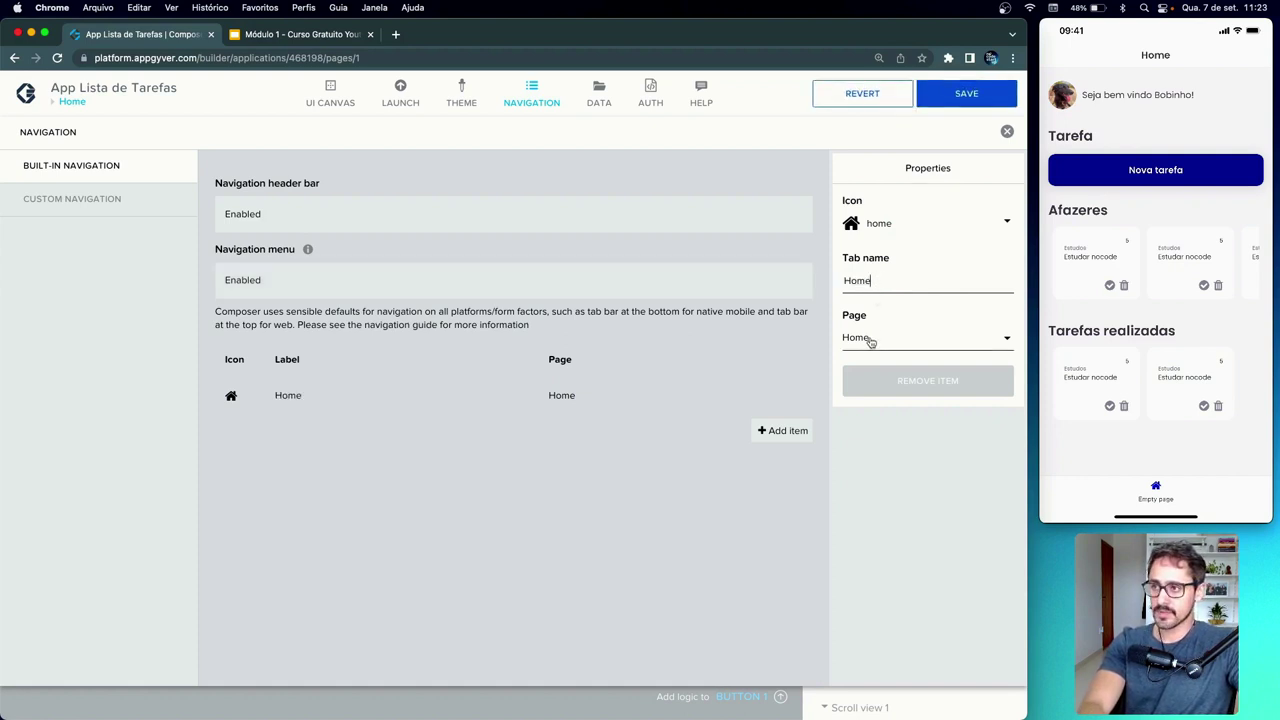
click(802, 348)
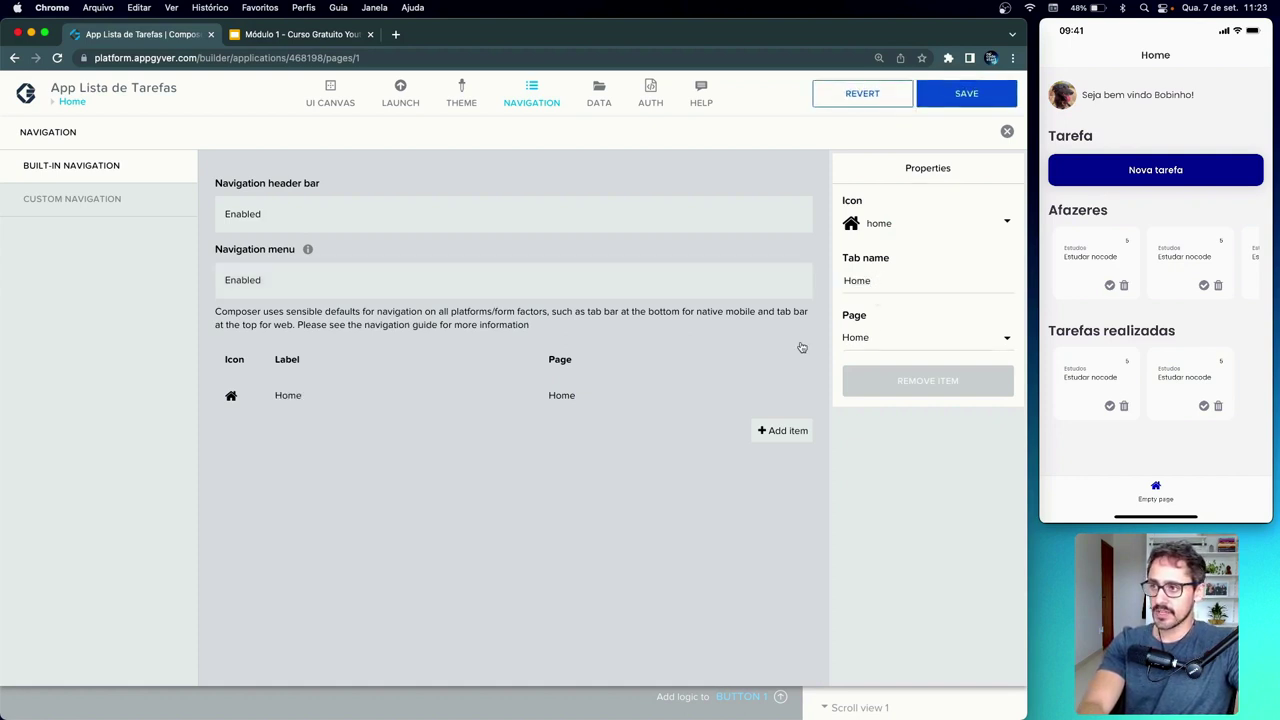
- Open the theme's color variables for navigation
click(462, 95)
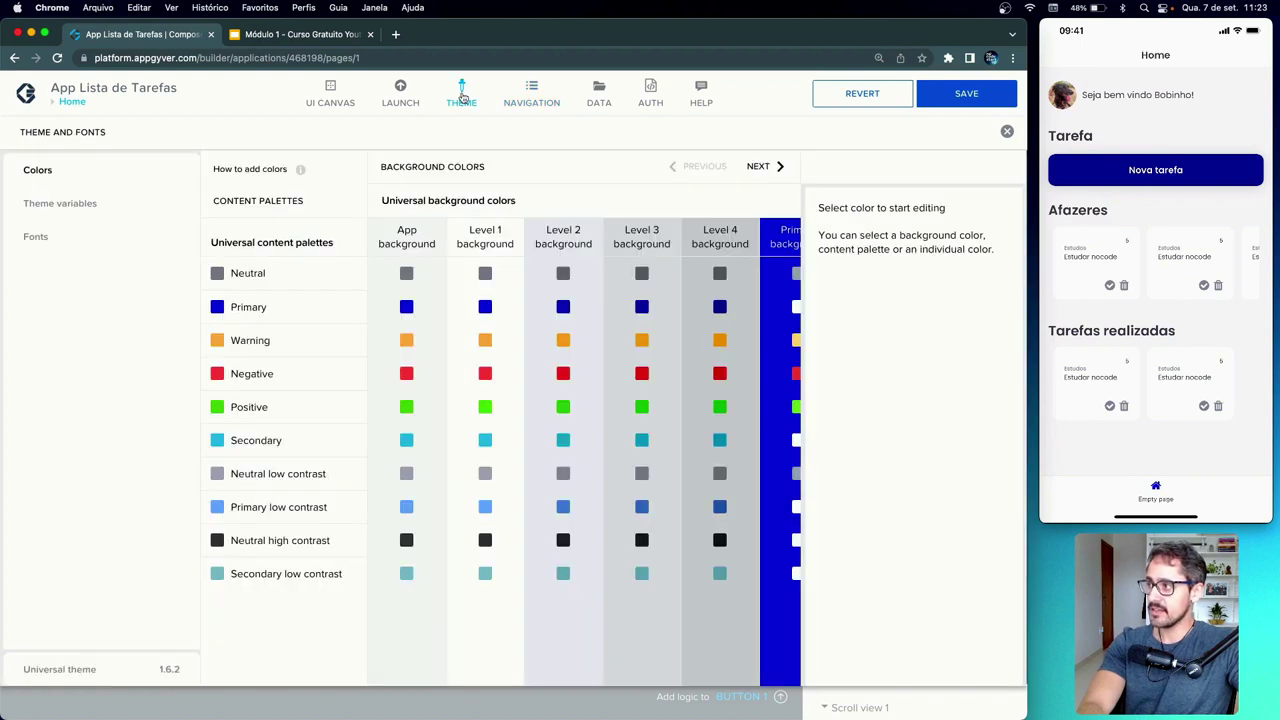
click(72, 204)
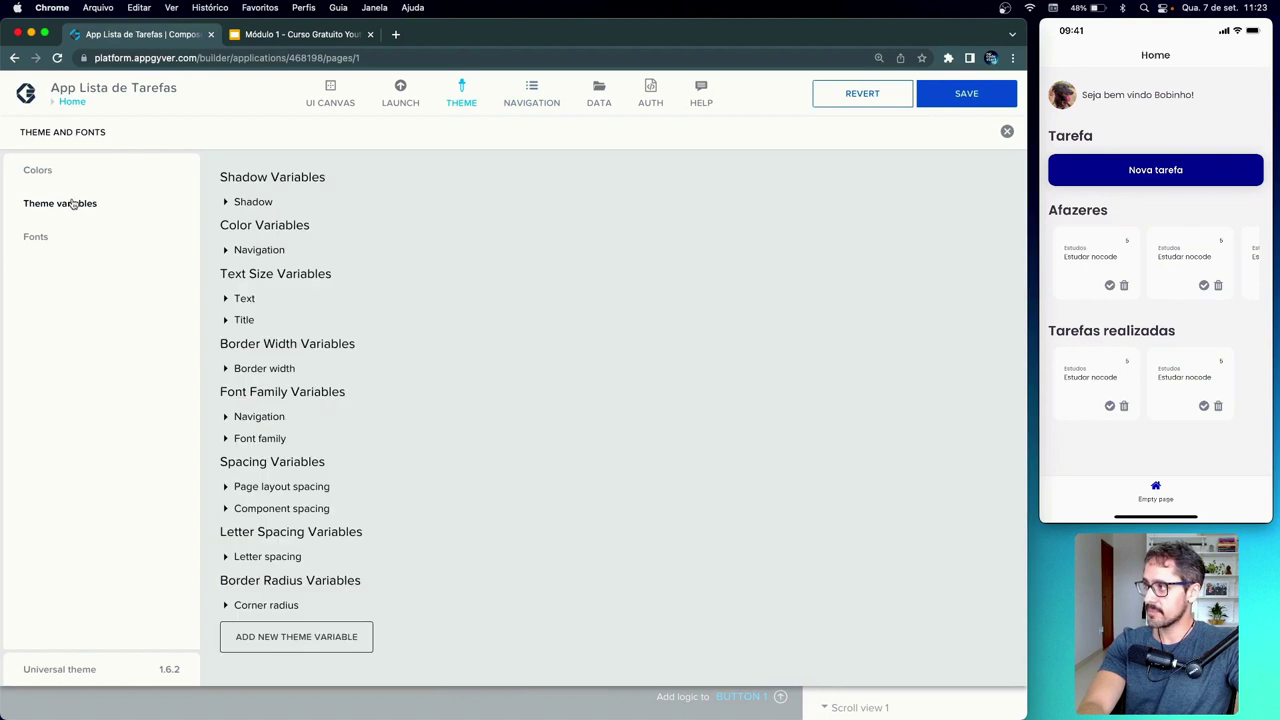
click(226, 250)
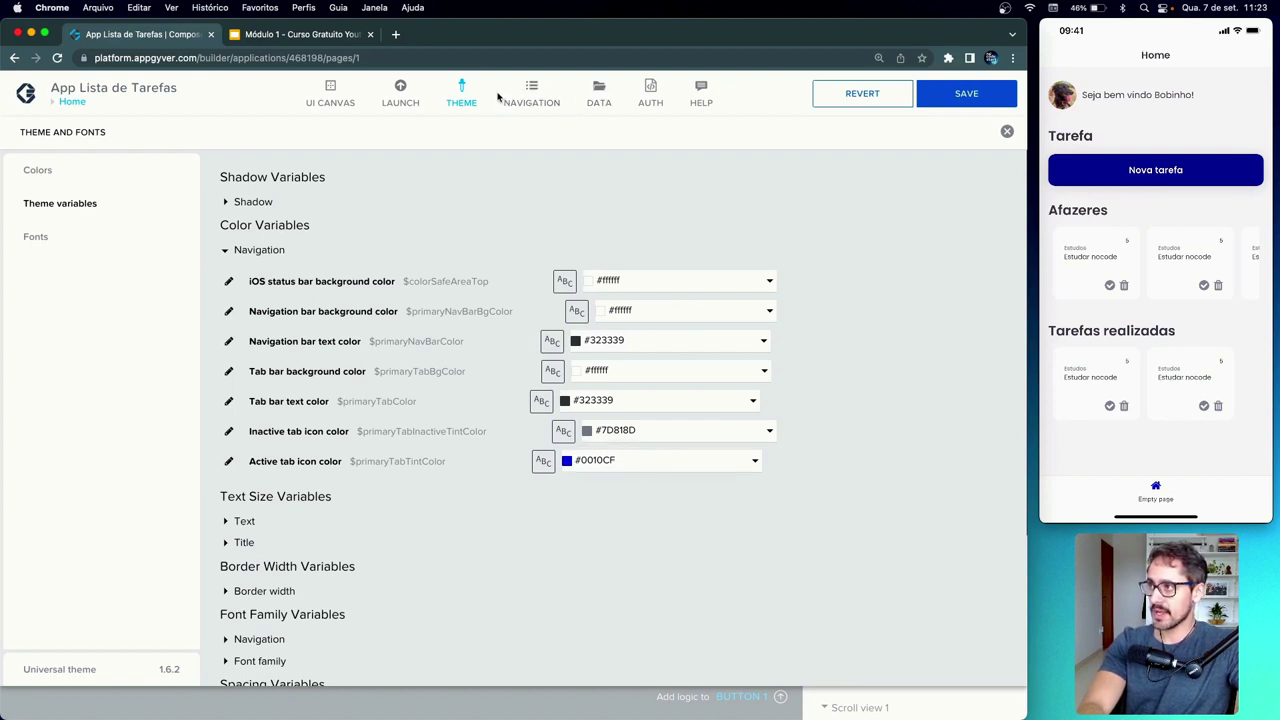
- Copy the hex code #0A0C7E from the "Nova tarefa" button's background color, without creating a new palette
click(336, 94)
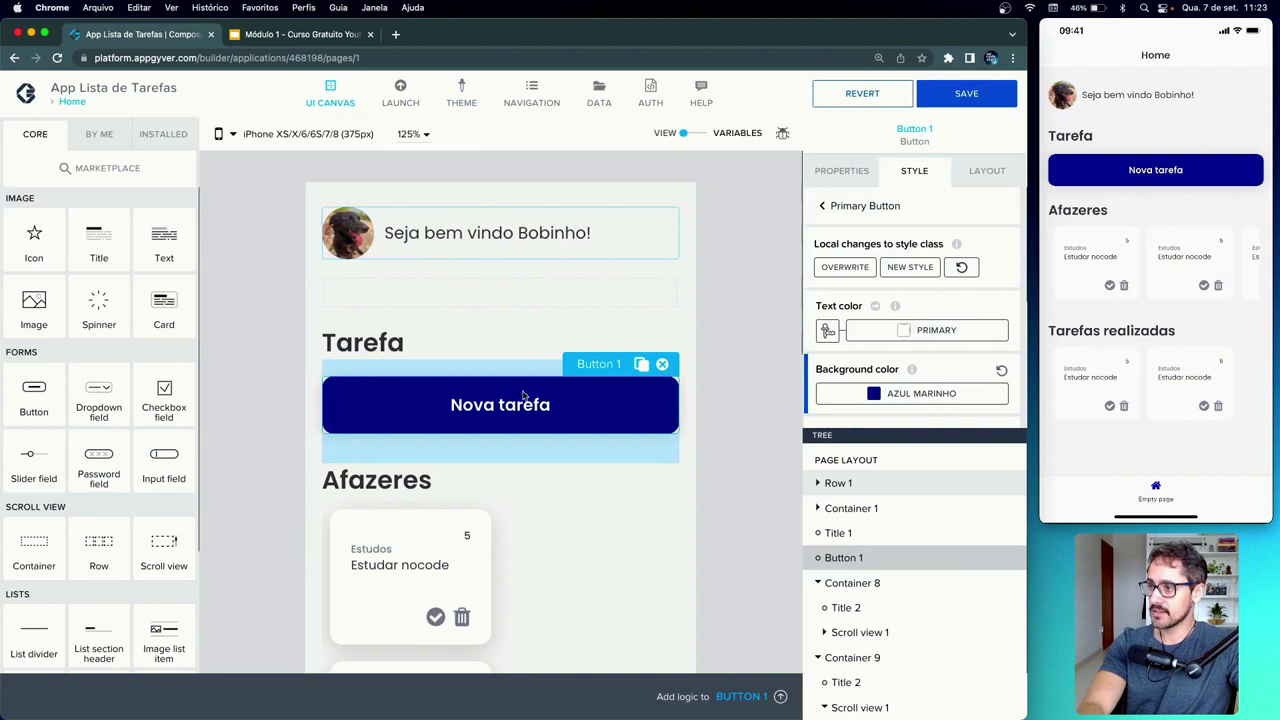
click(871, 394)
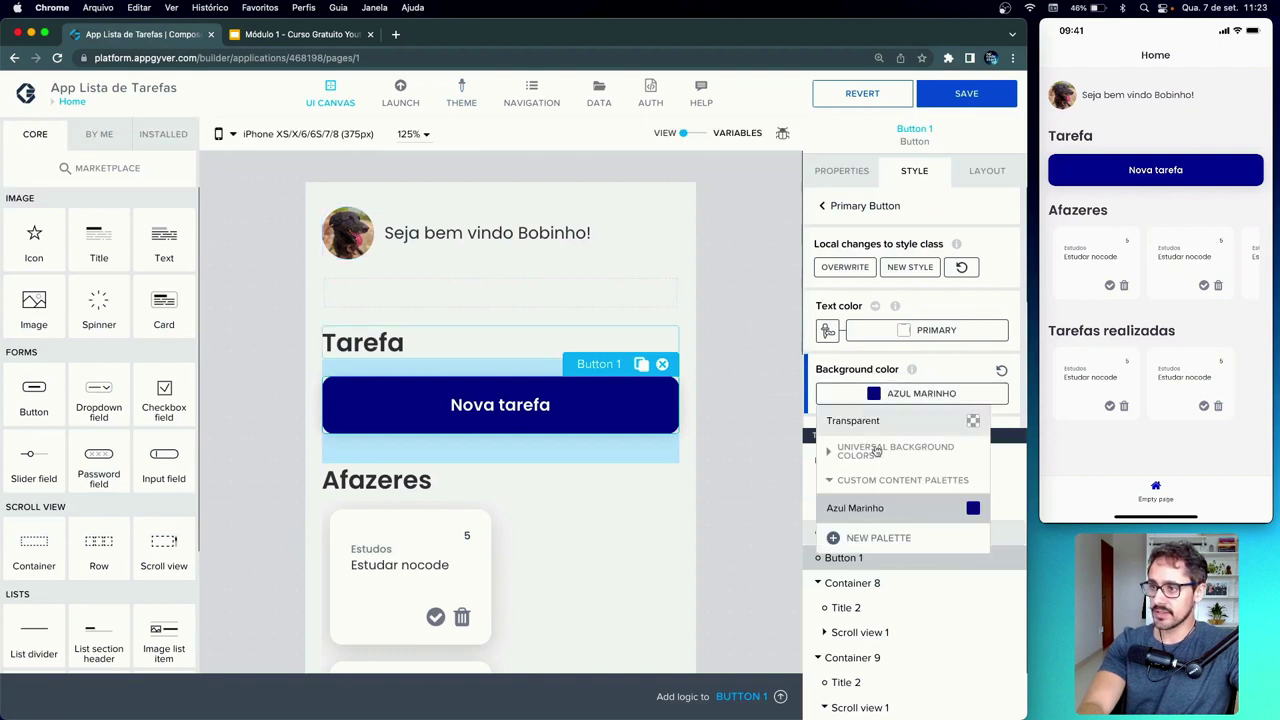
click(865, 508)
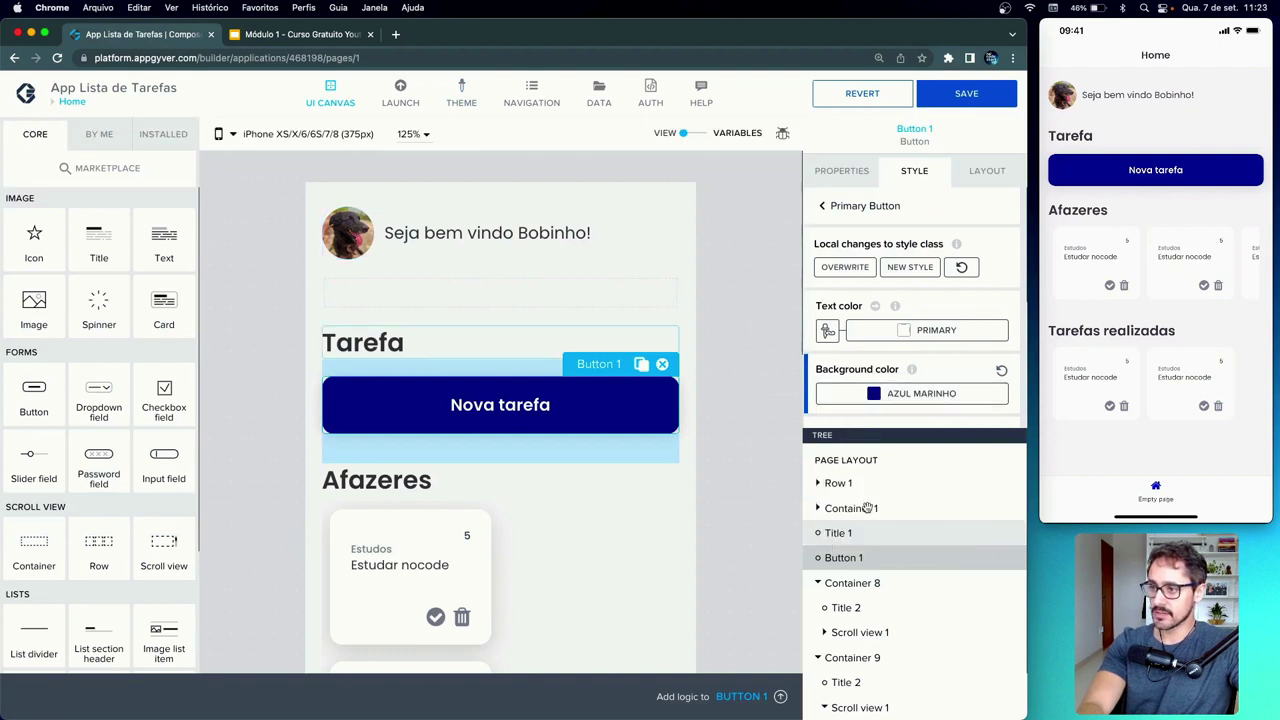
click(908, 392)
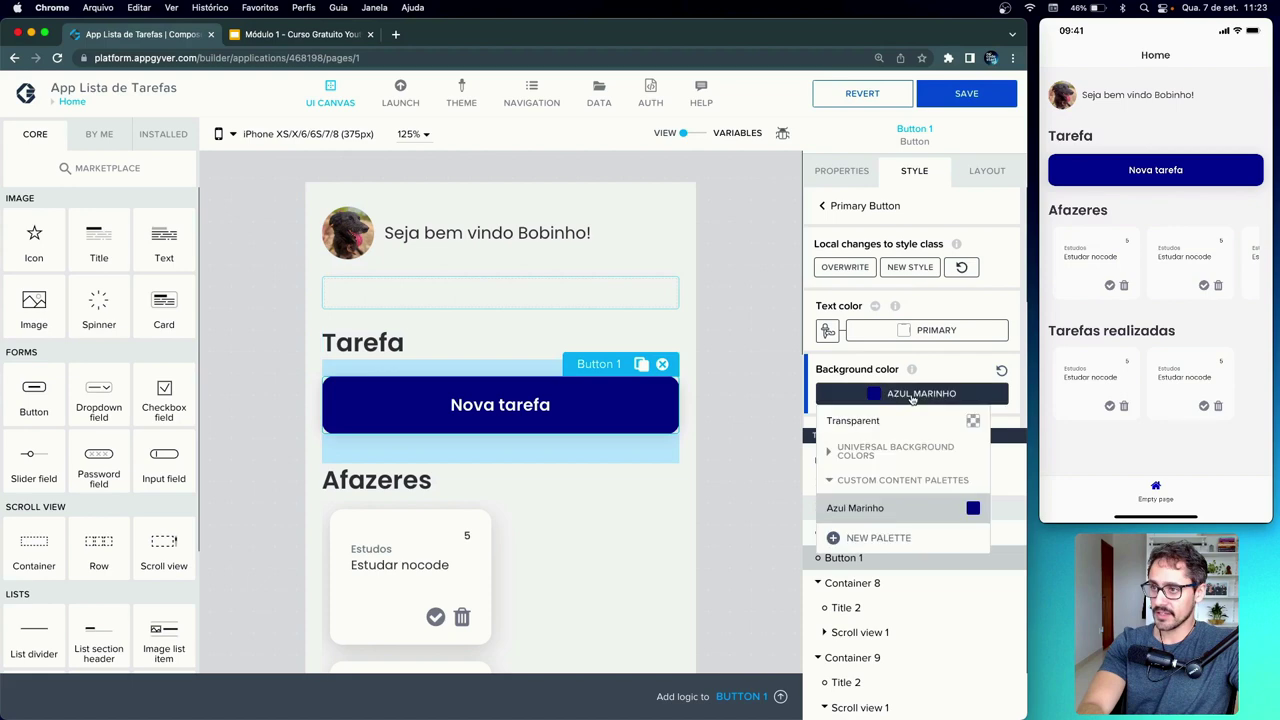
click(857, 540)
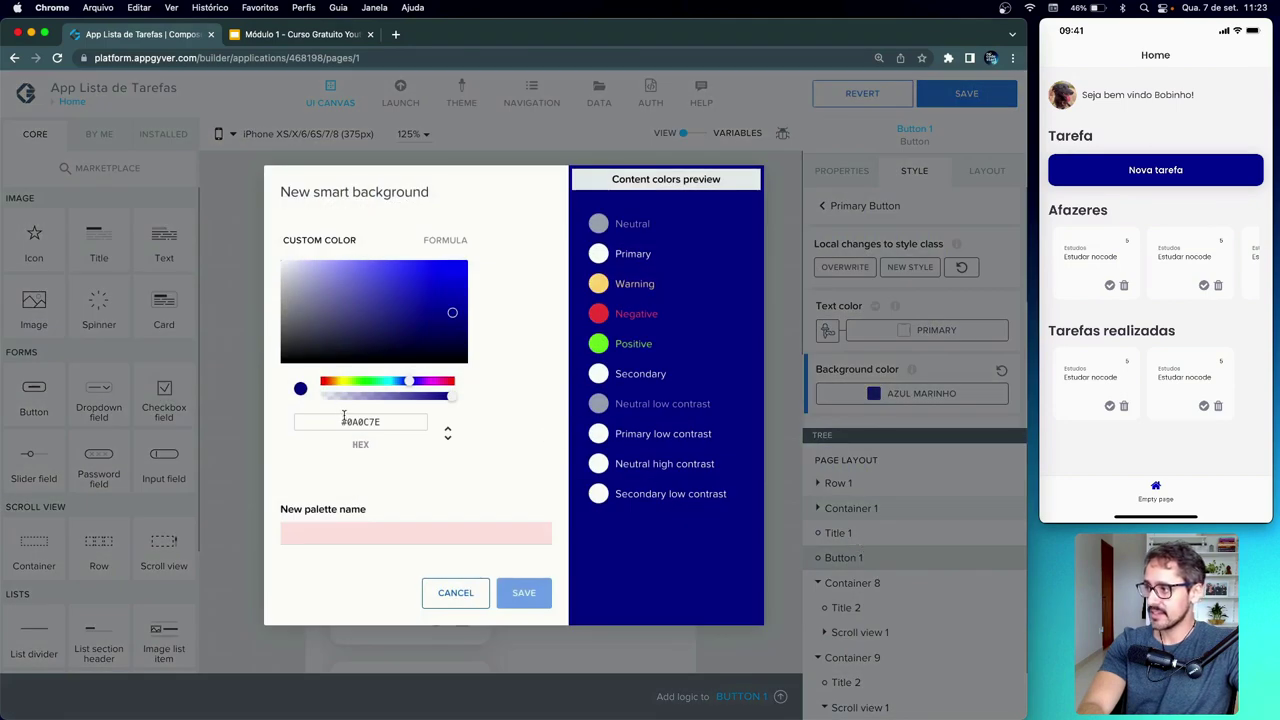
drag(338, 422, 389, 422)
key(cmd+c)
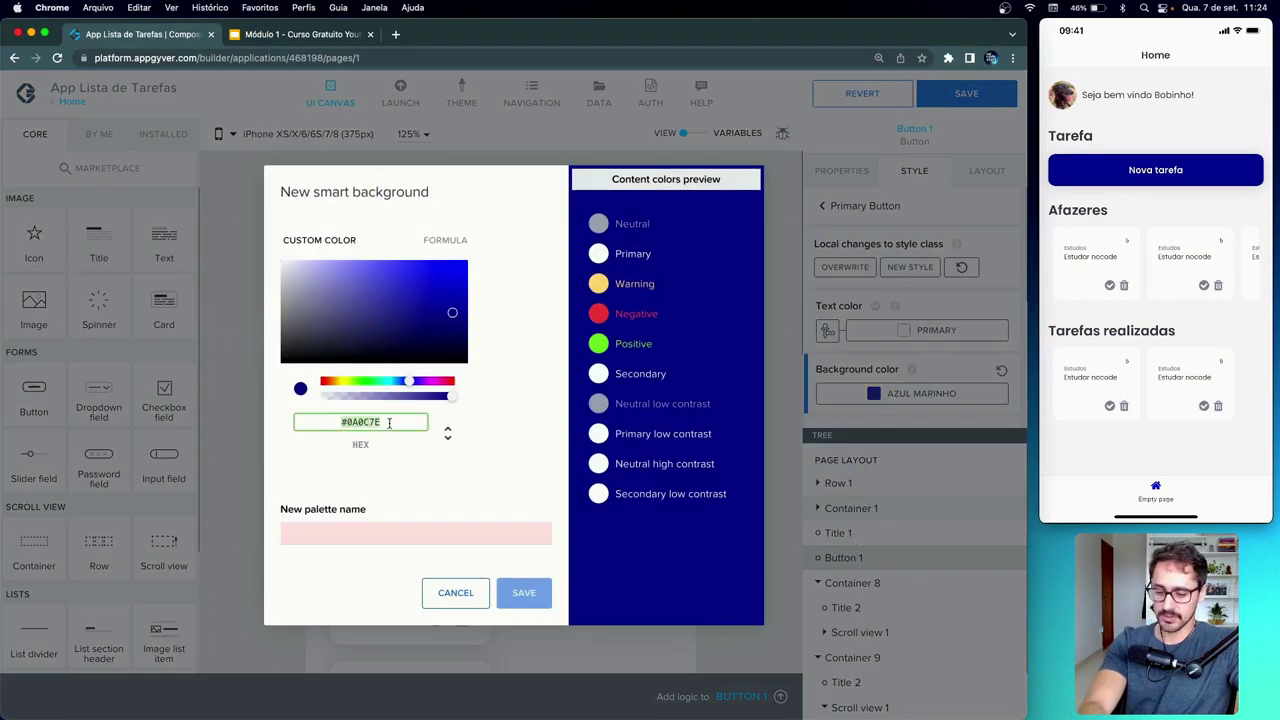
click(452, 592)
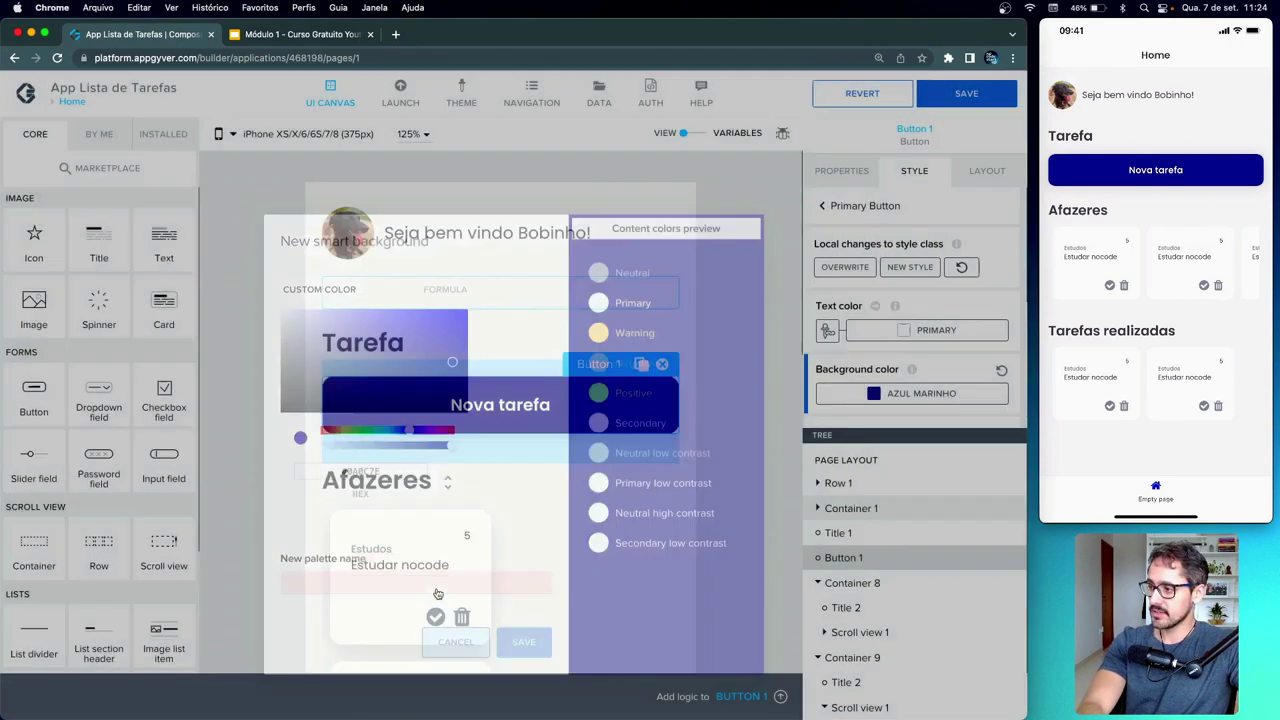
- Set the theme's active tab icon color to #0A0C7E and save the application
click(459, 92)
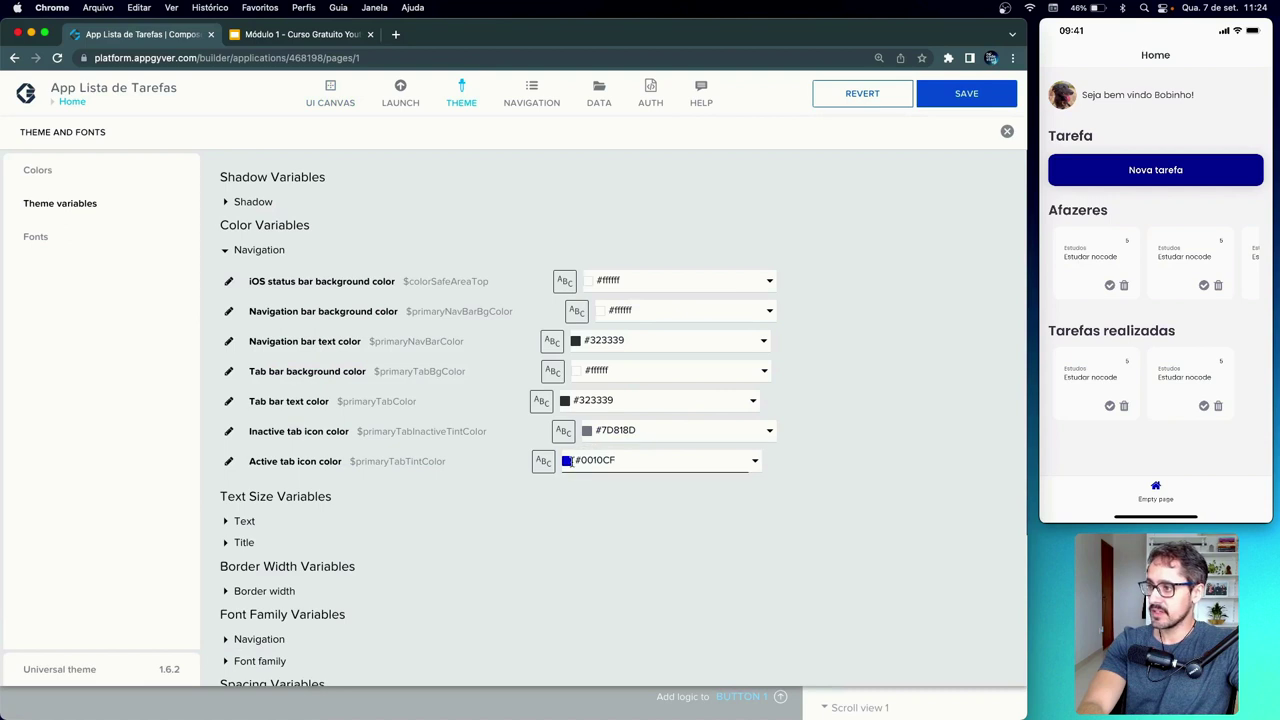
drag(572, 461, 618, 461)
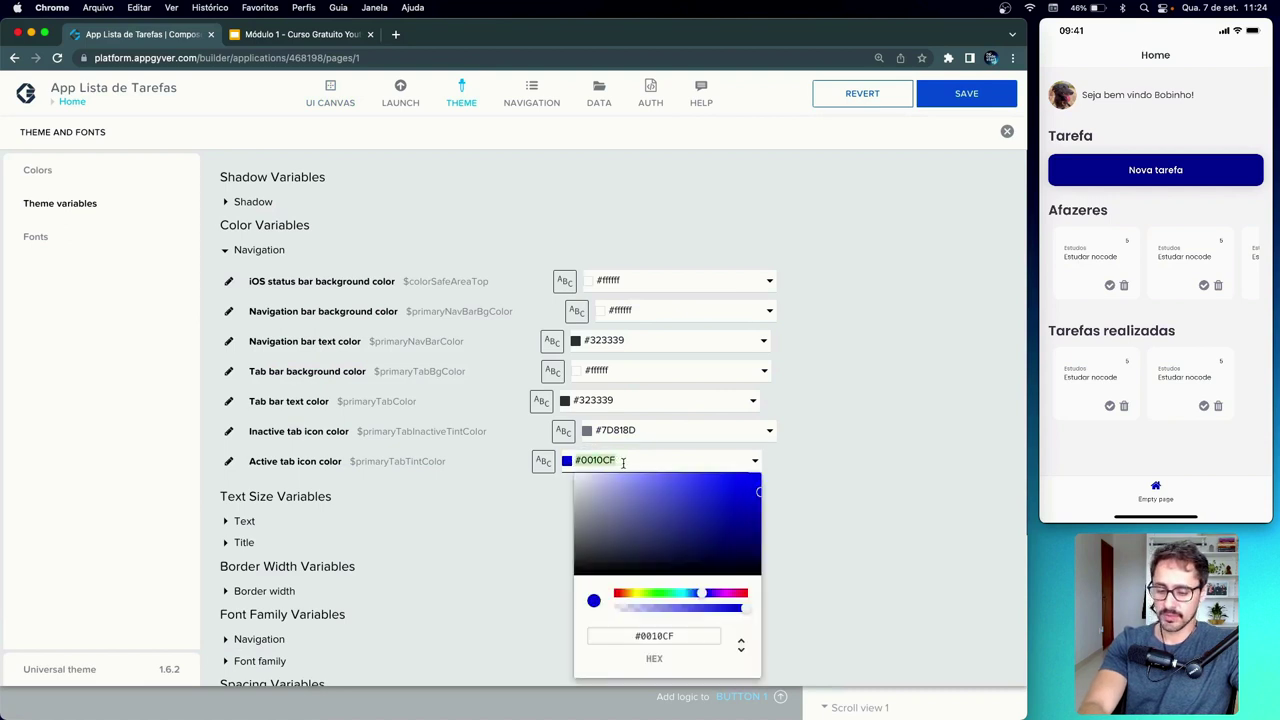
key(cmd+v)
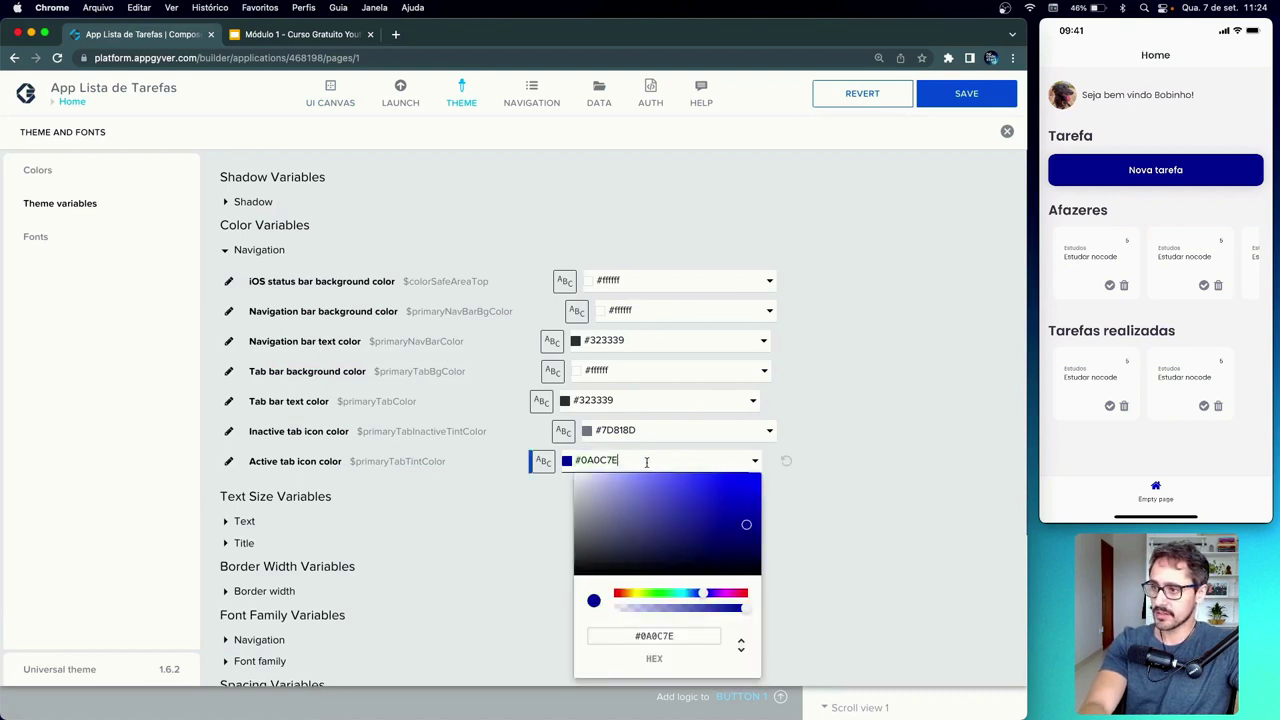
click(853, 493)
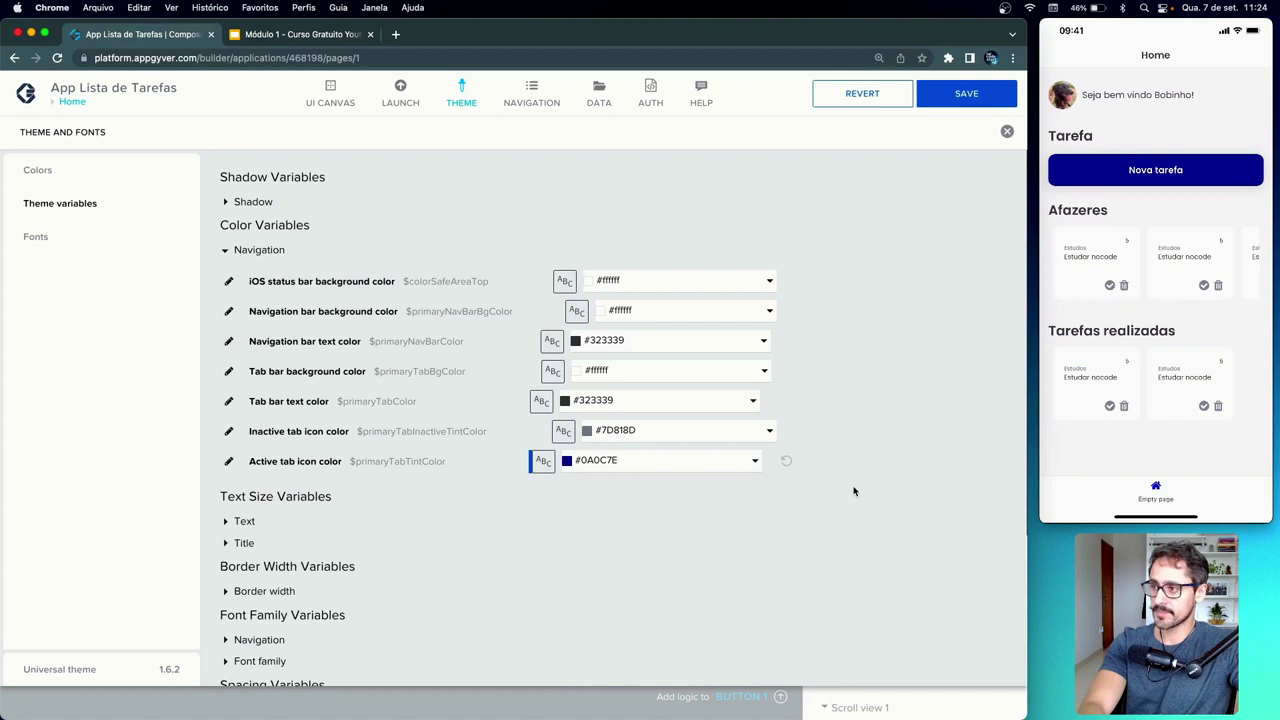
click(986, 100)
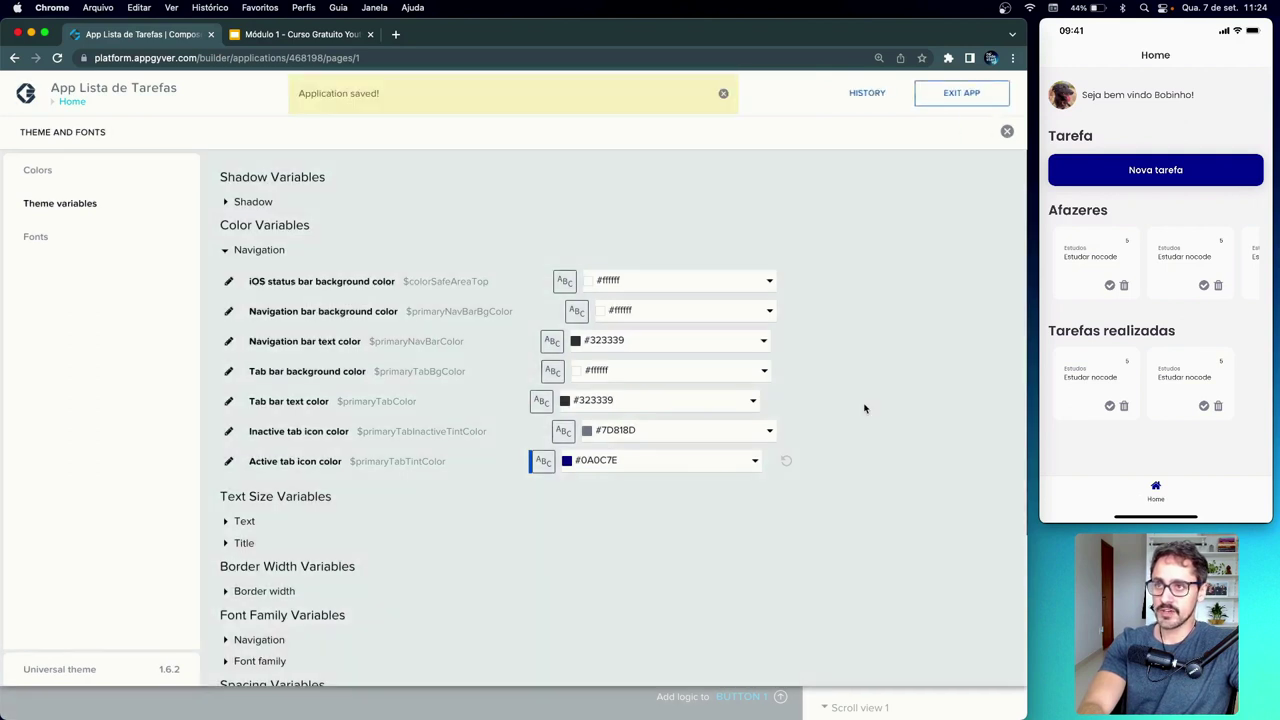
click(723, 93)
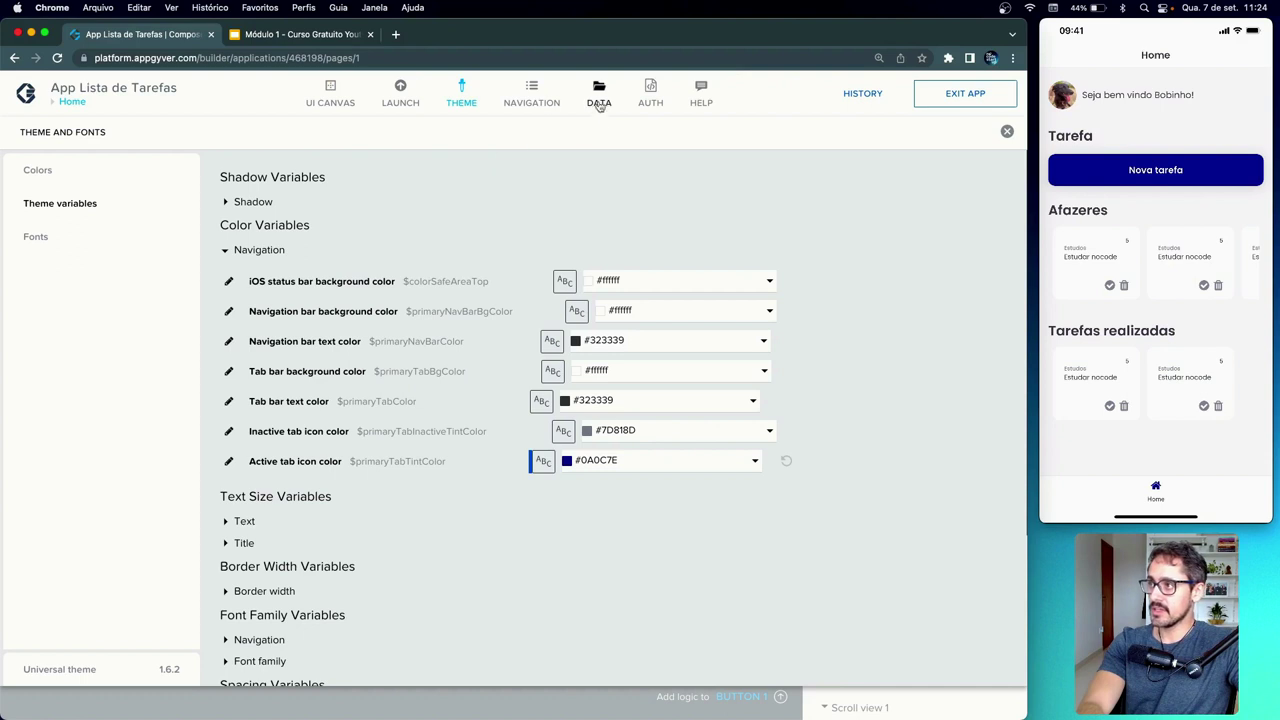
- Set the display name of the row with the profile photo and welcome text to "Foto perfil + BoasVindas"
click(458, 92)
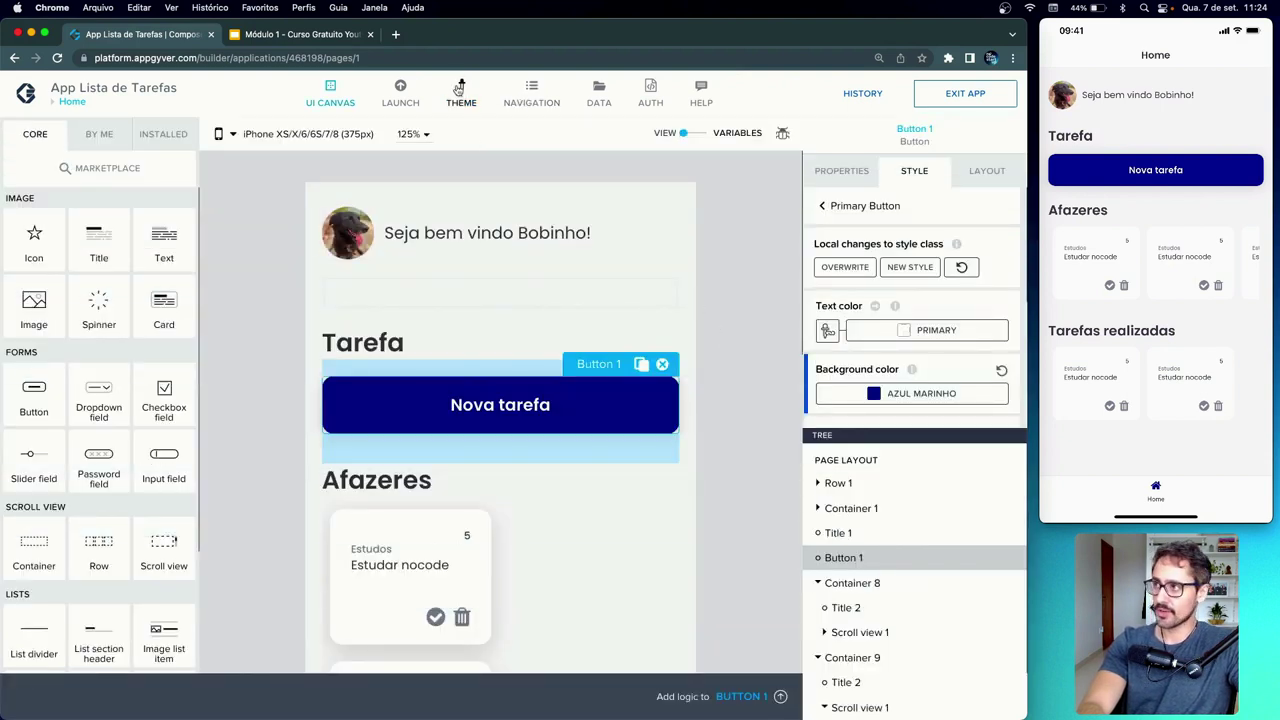
scroll(732, 344, down, 2)
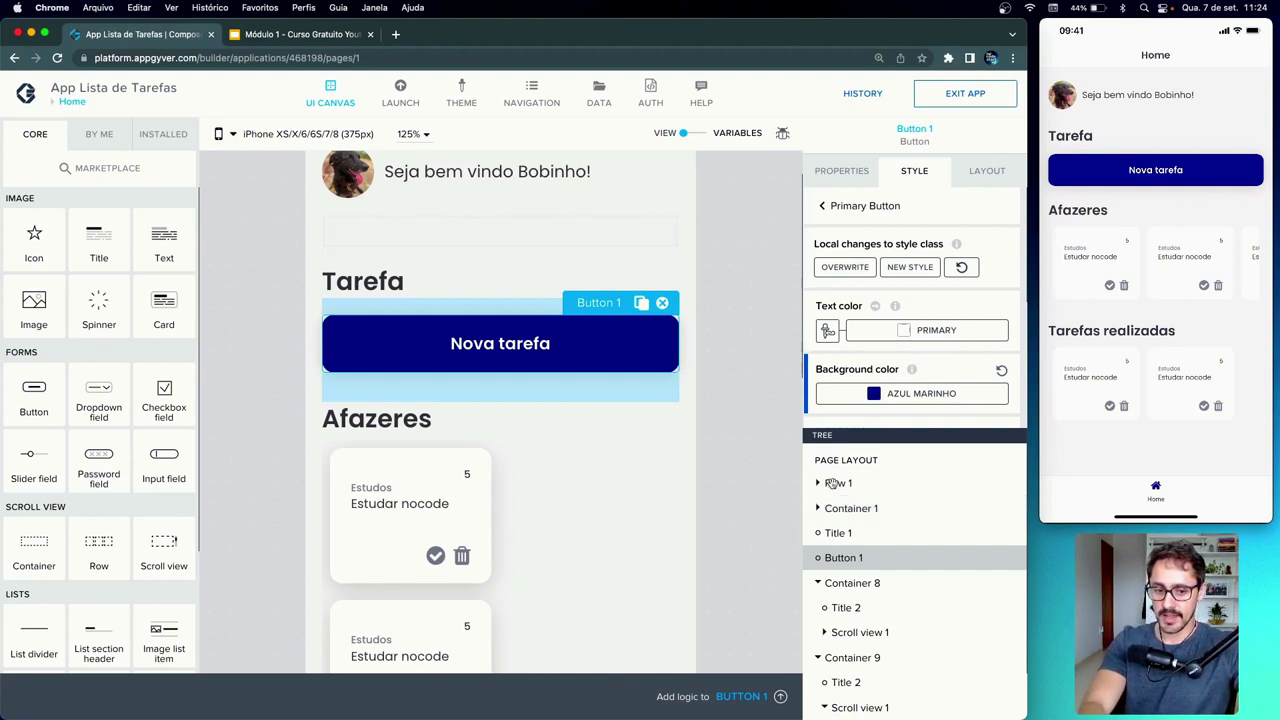
click(840, 483)
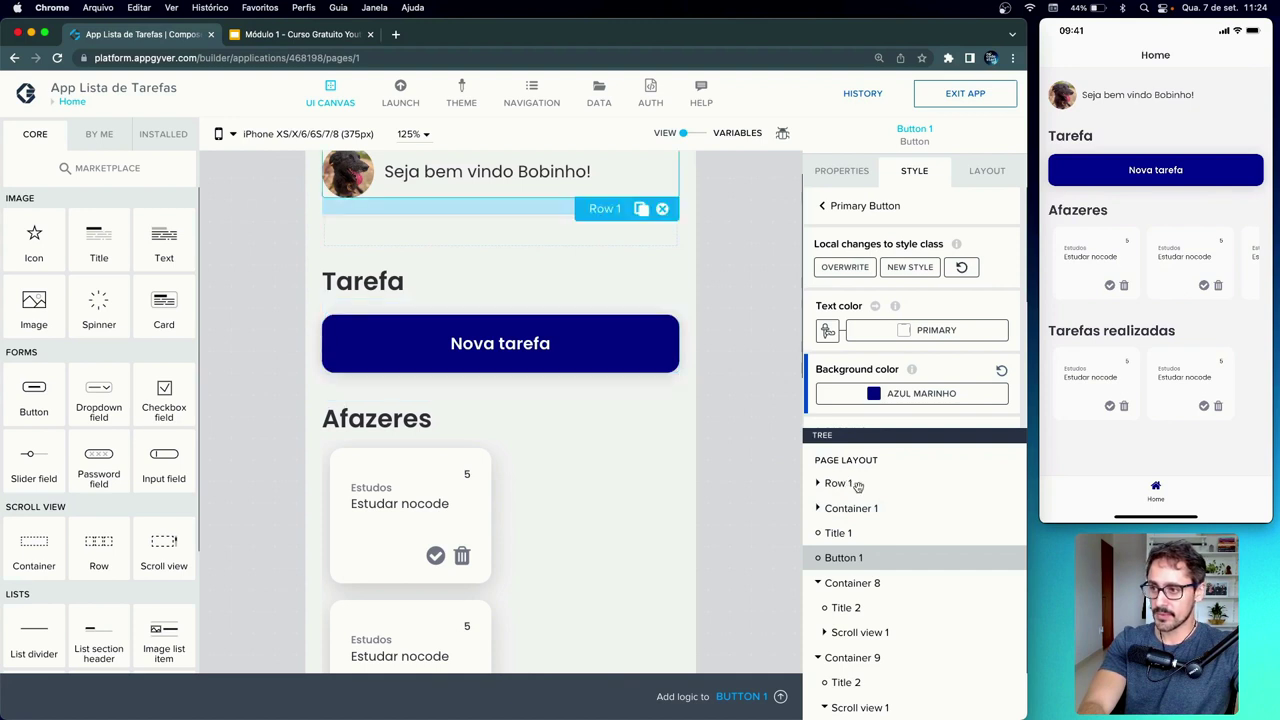
click(848, 173)
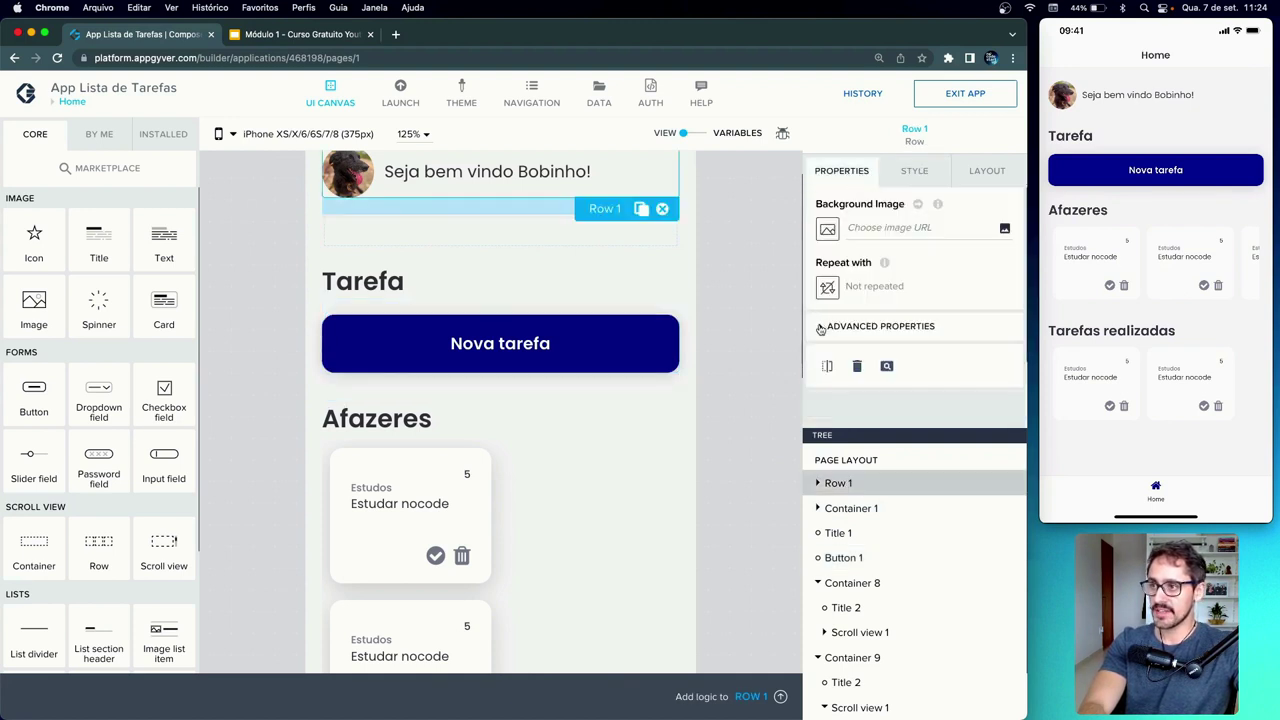
click(820, 328)
scroll(865, 370, down, 3)
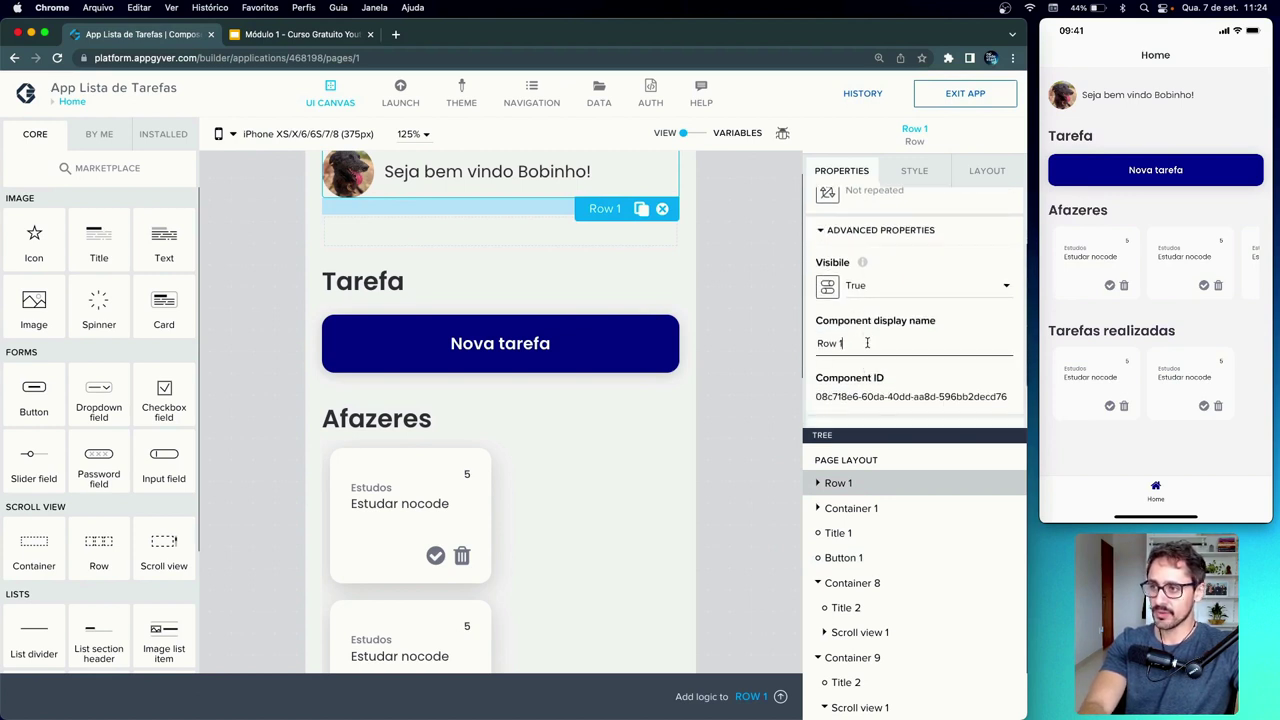
drag(867, 343, 816, 342)
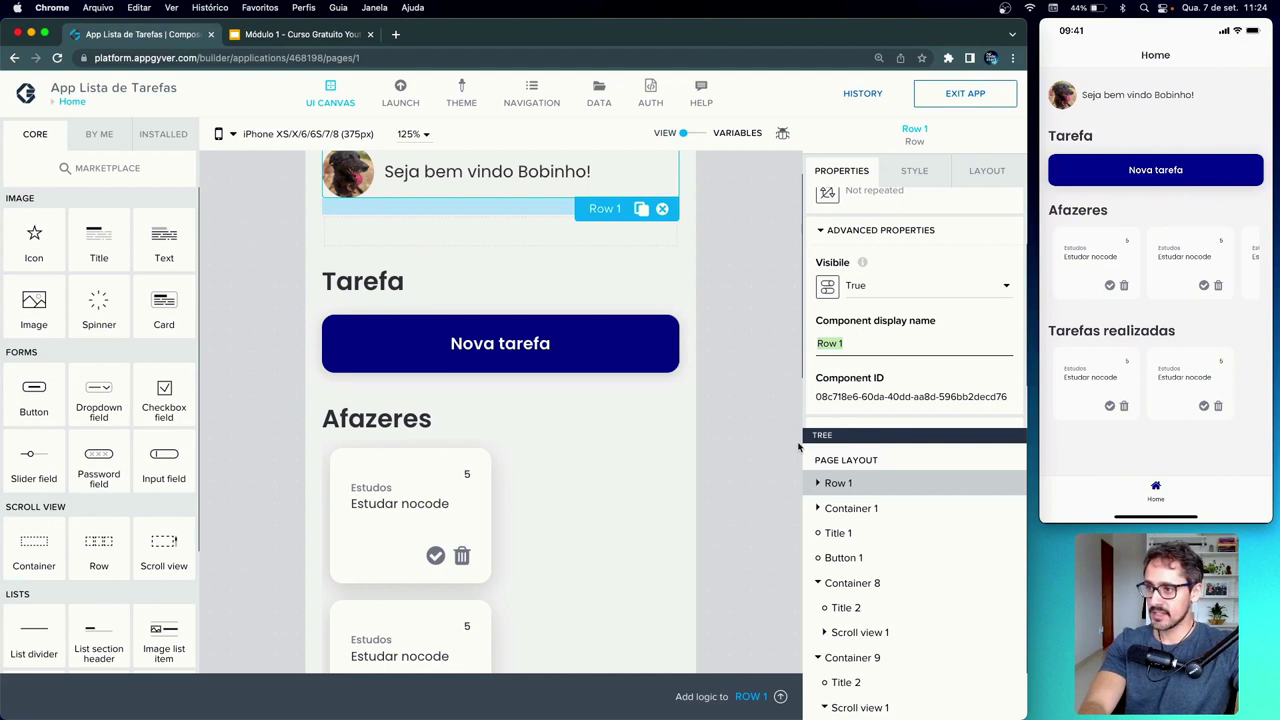
text(Foto)
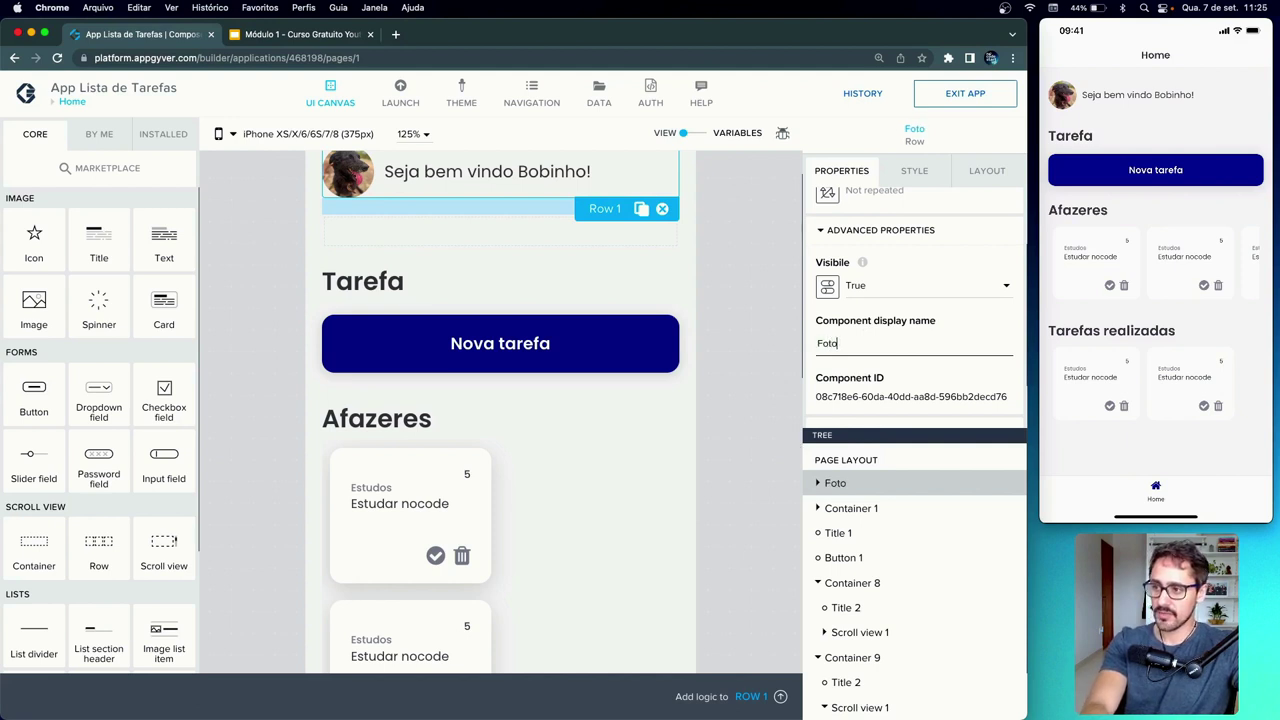
text( pe)
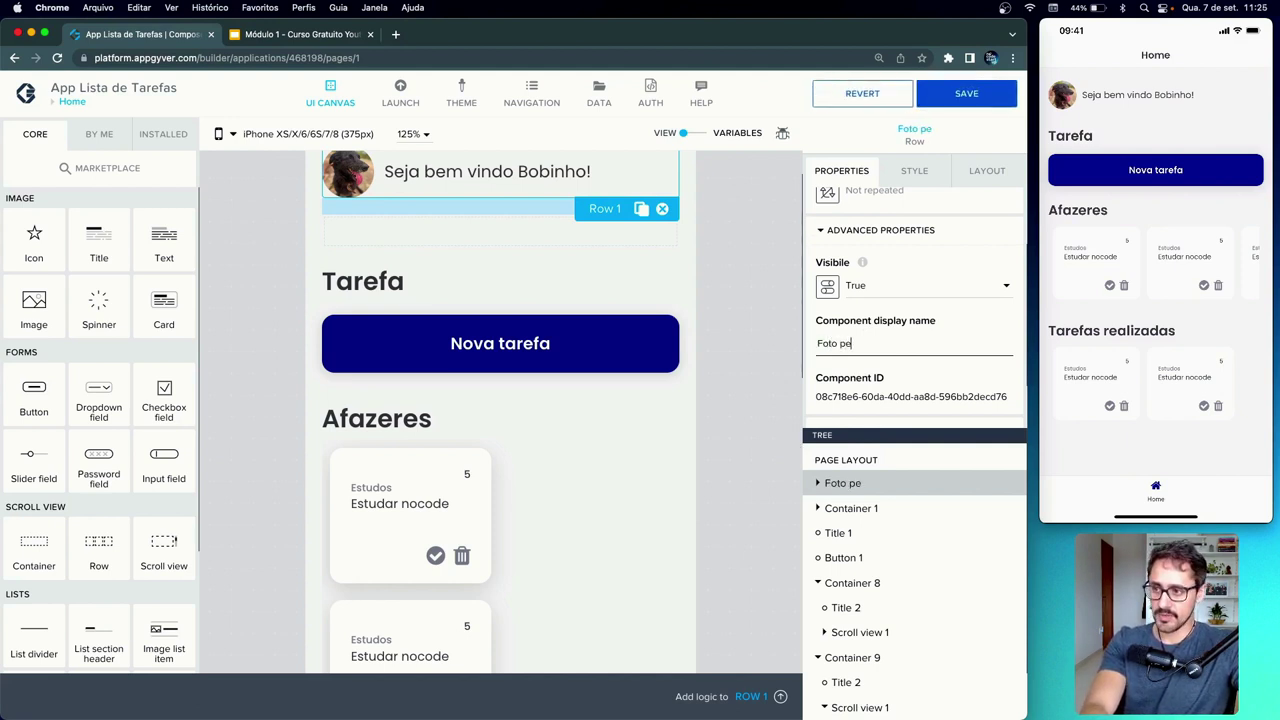
text(rfil +)
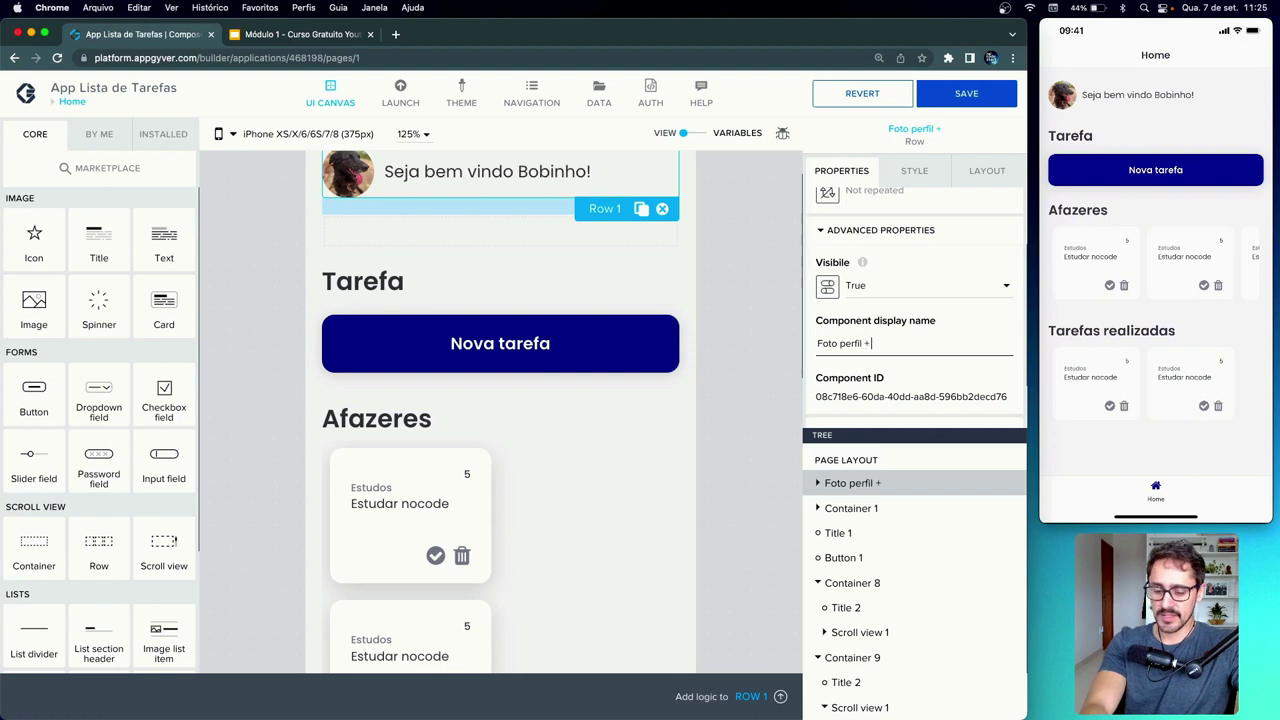
text( BoasVindas)
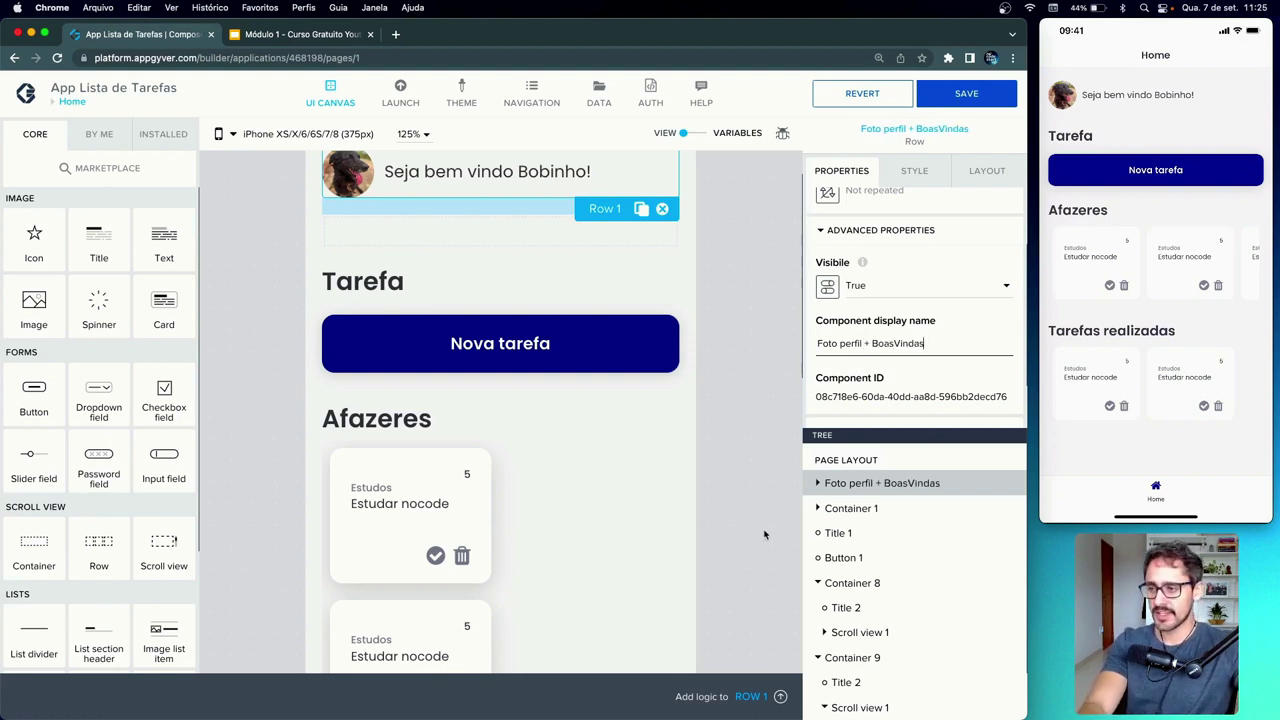
- Set the display name of the empty container below the welcome row to "Espaçamento"
click(856, 508)
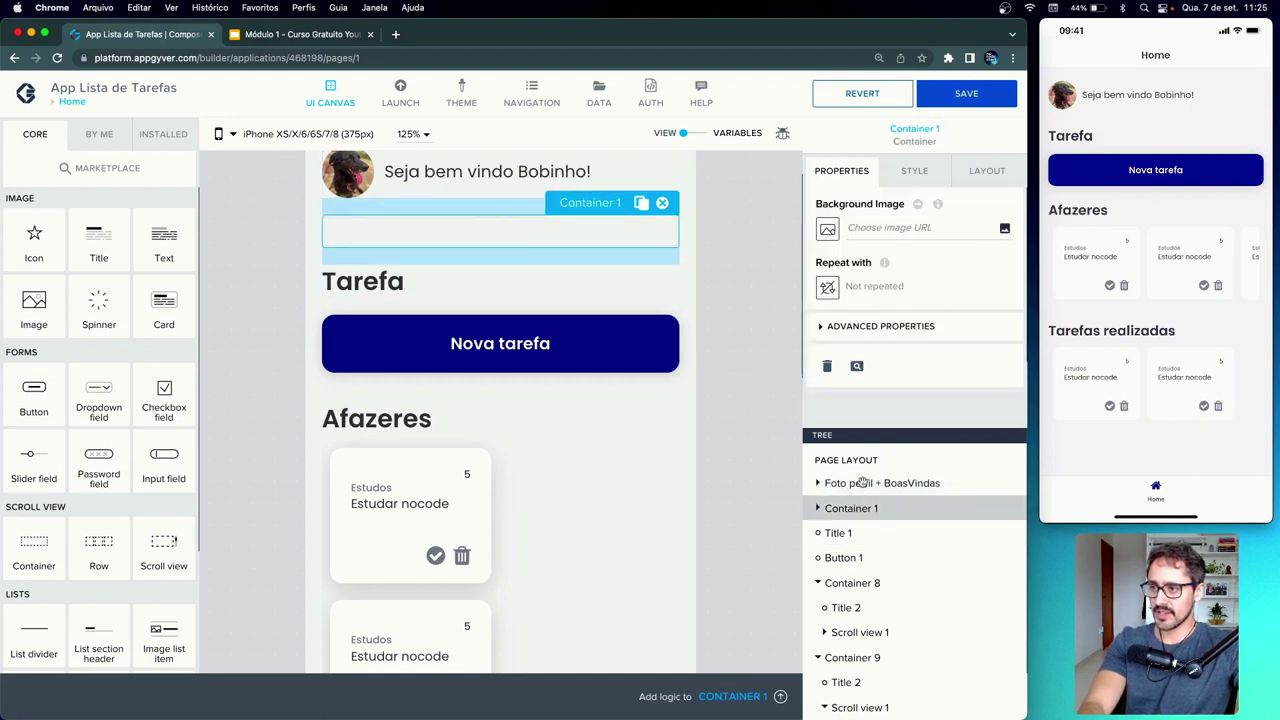
click(820, 327)
scroll(880, 336, down, 3)
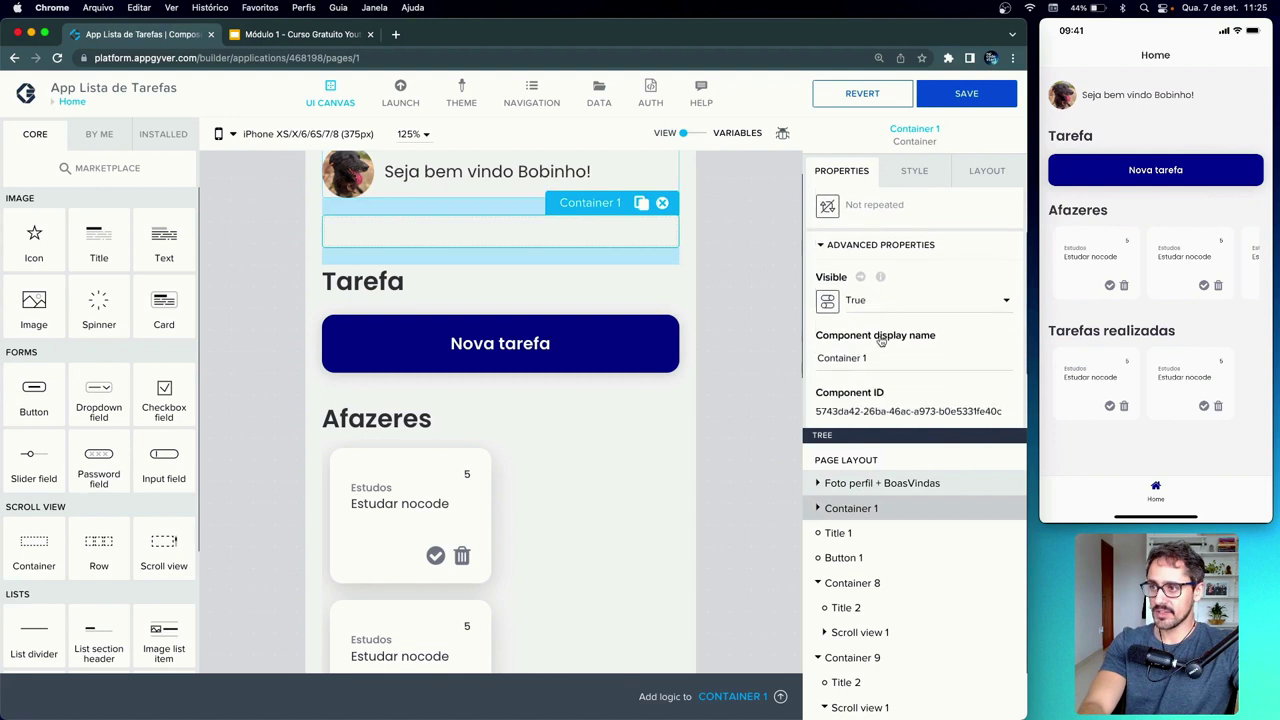
drag(884, 340, 823, 341)
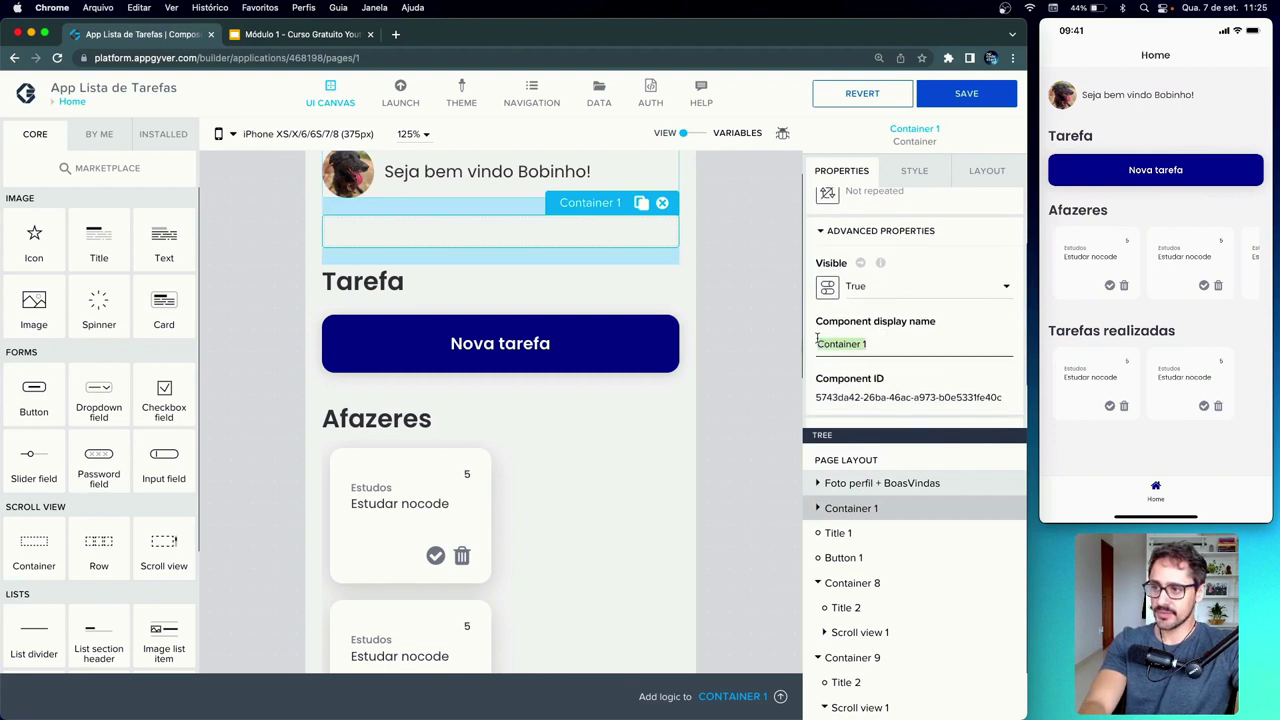
text(Espaça)
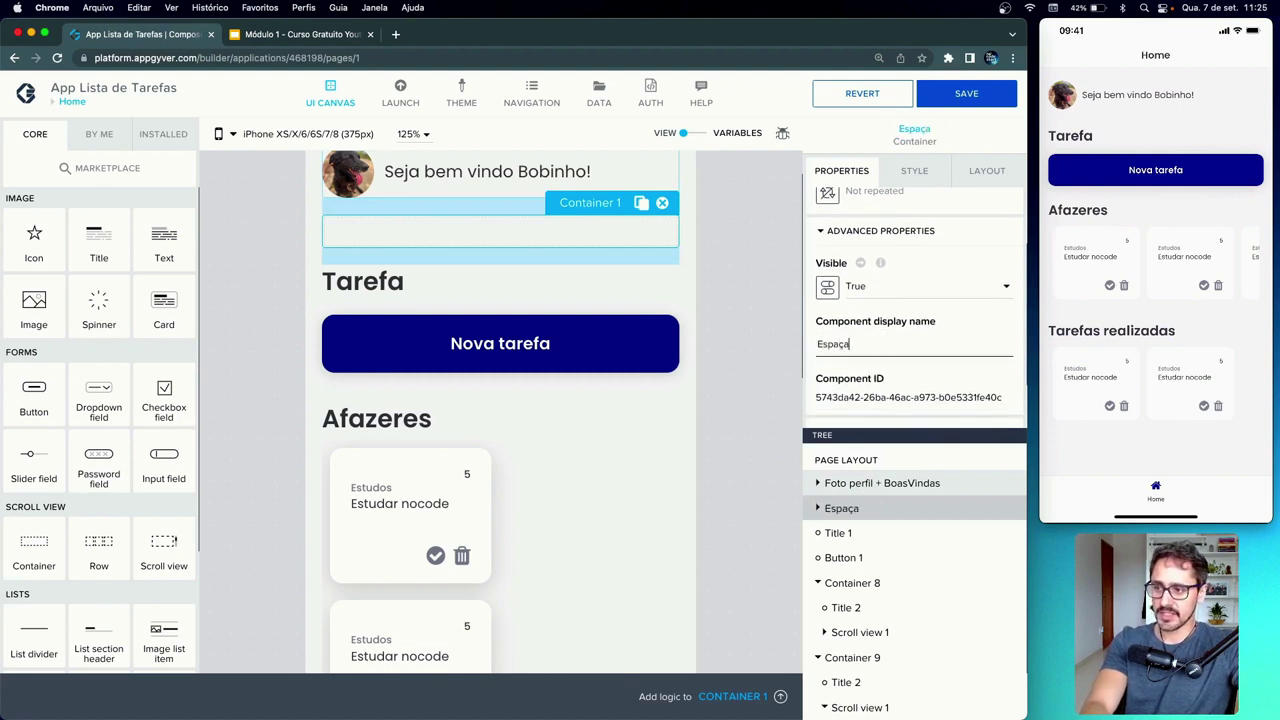
text(mento)
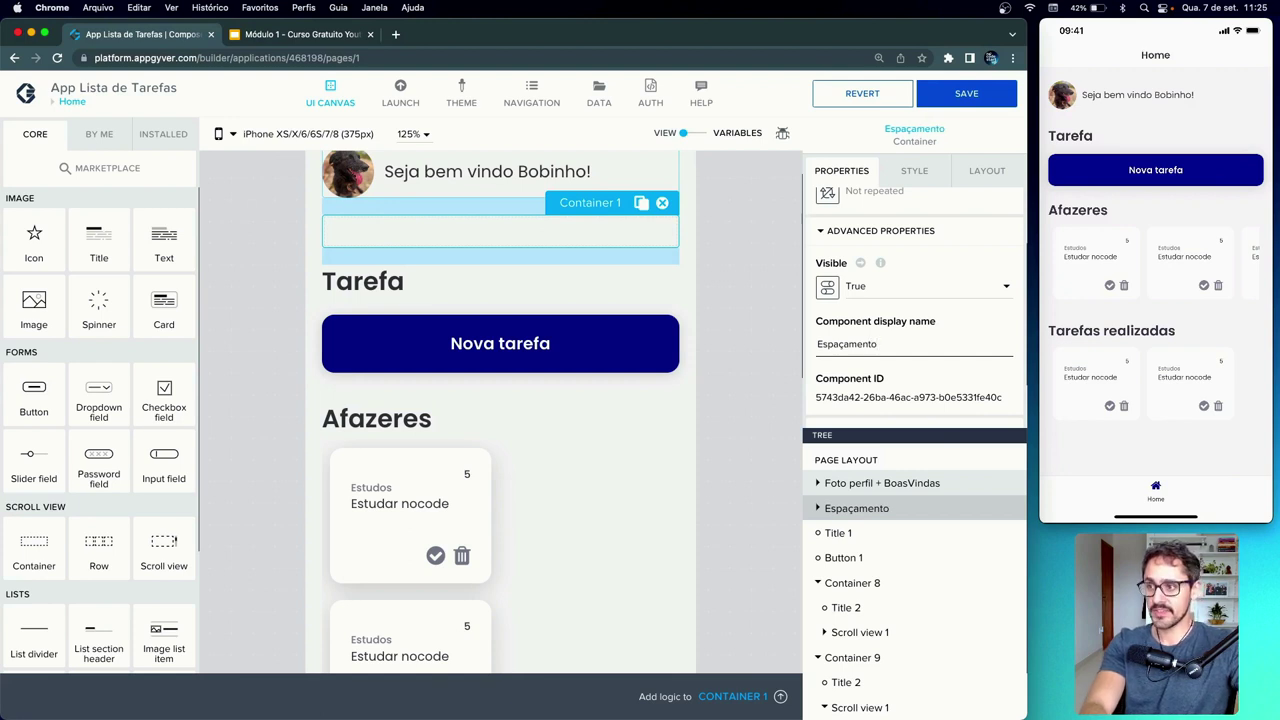
- Add a container directly above the "Tarefa" title in the page tree and begin its display name with "No"
click(837, 534)
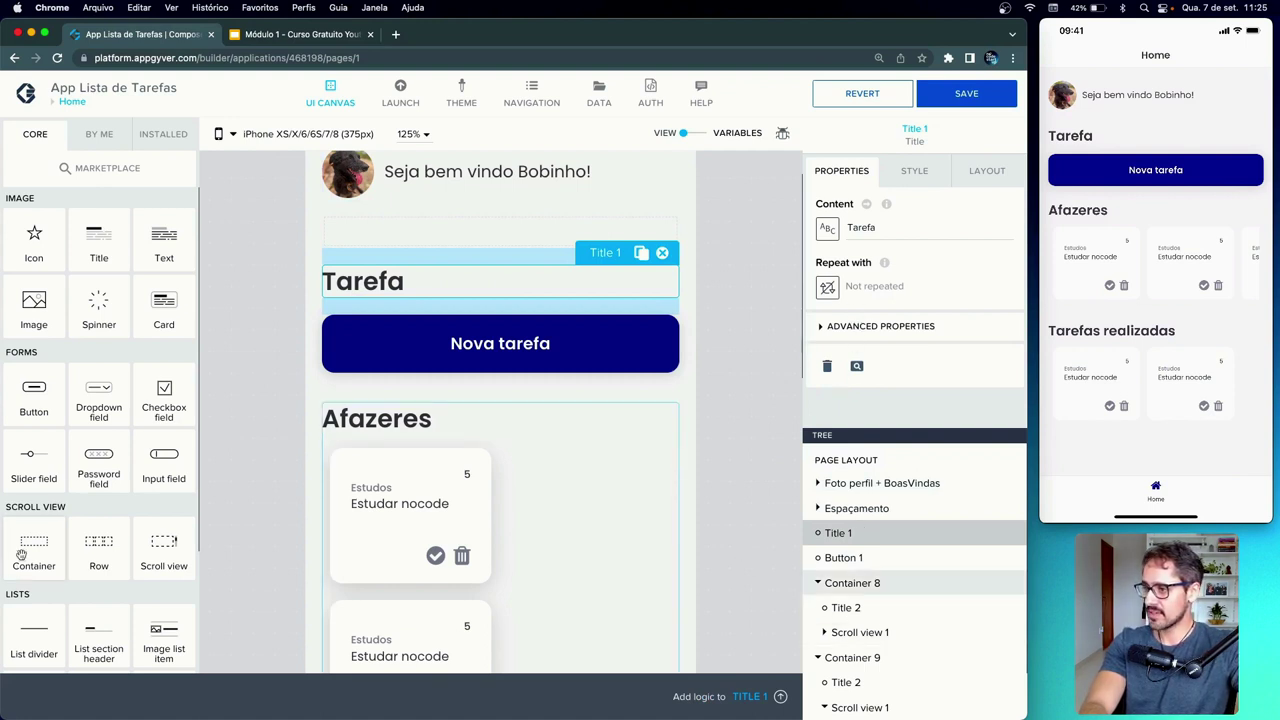
drag(24, 553, 838, 525)
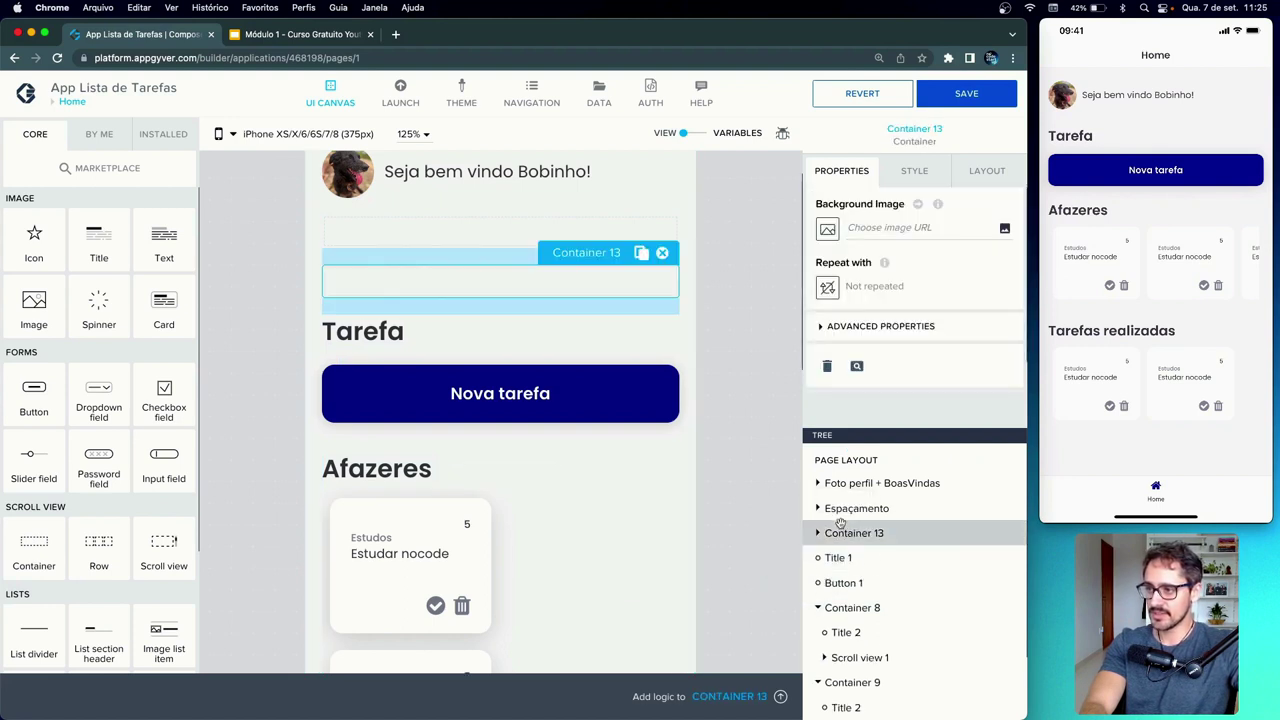
click(818, 327)
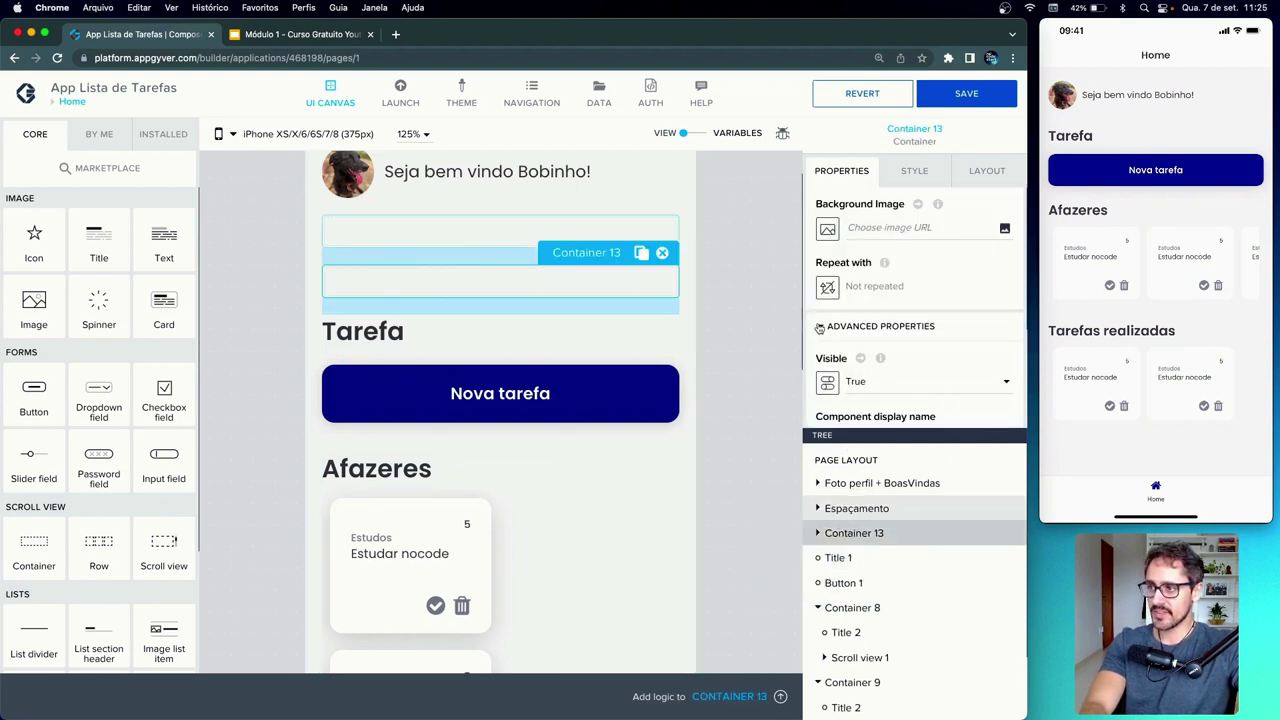
scroll(856, 398, down, 2)
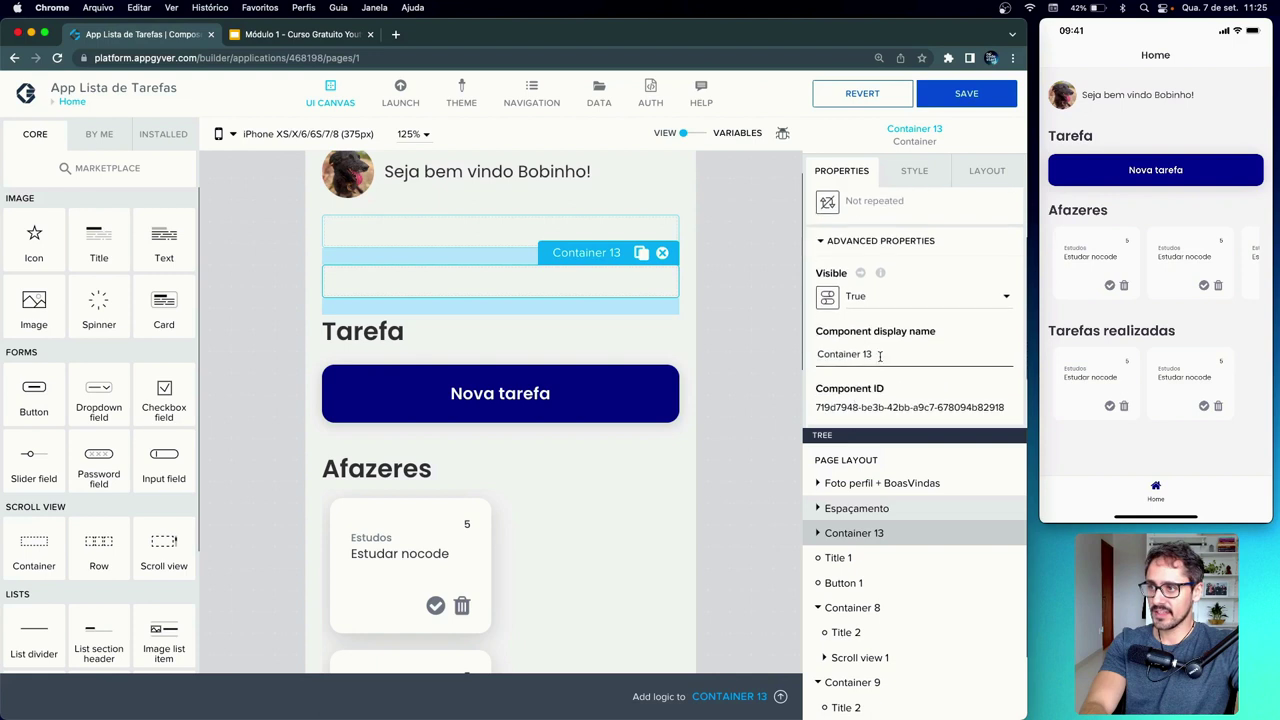
drag(880, 356, 814, 356)
text(No)
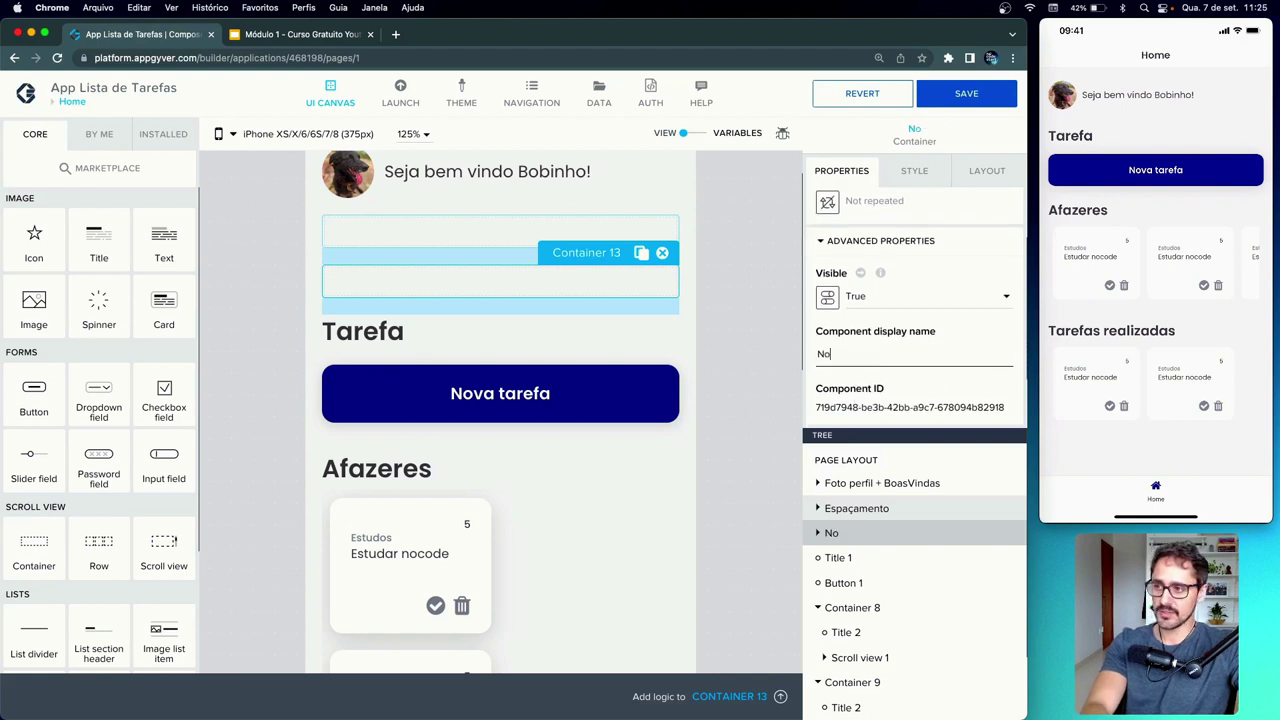
- Finish naming the new container "Nova tarefa" and nest Title 1 and Button 1 inside it
text(va tarefa)
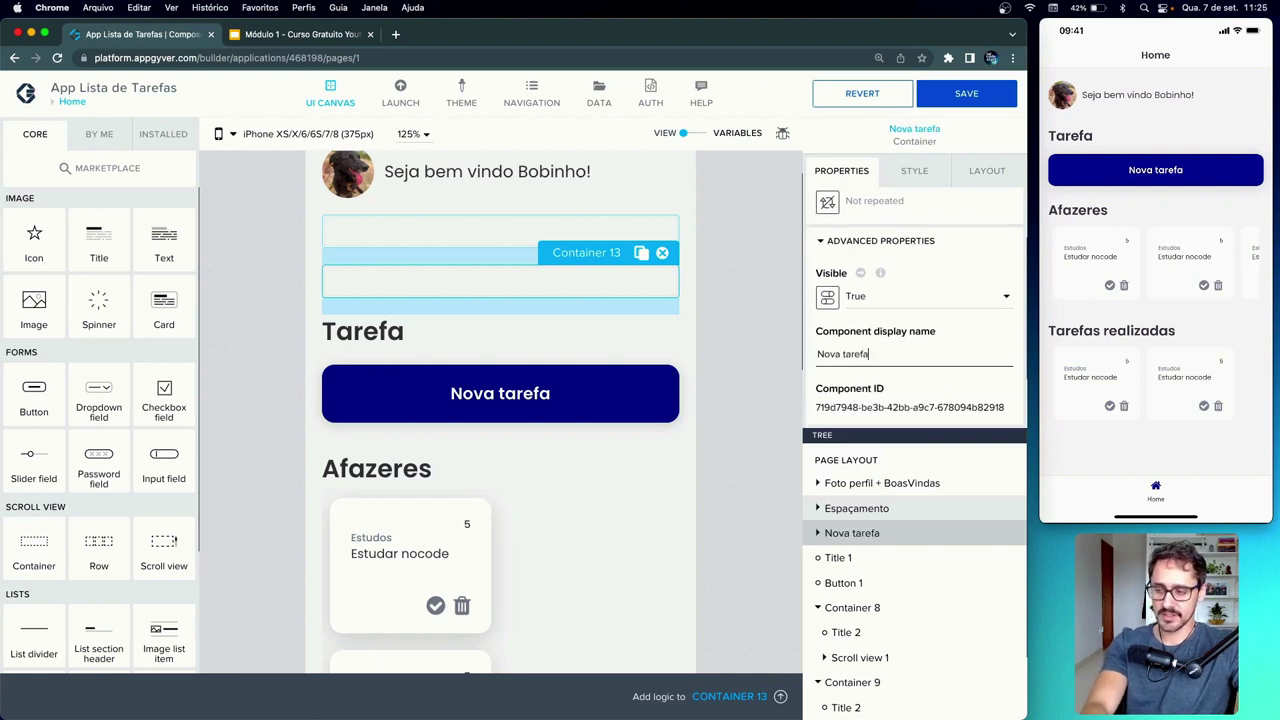
drag(842, 558, 856, 541)
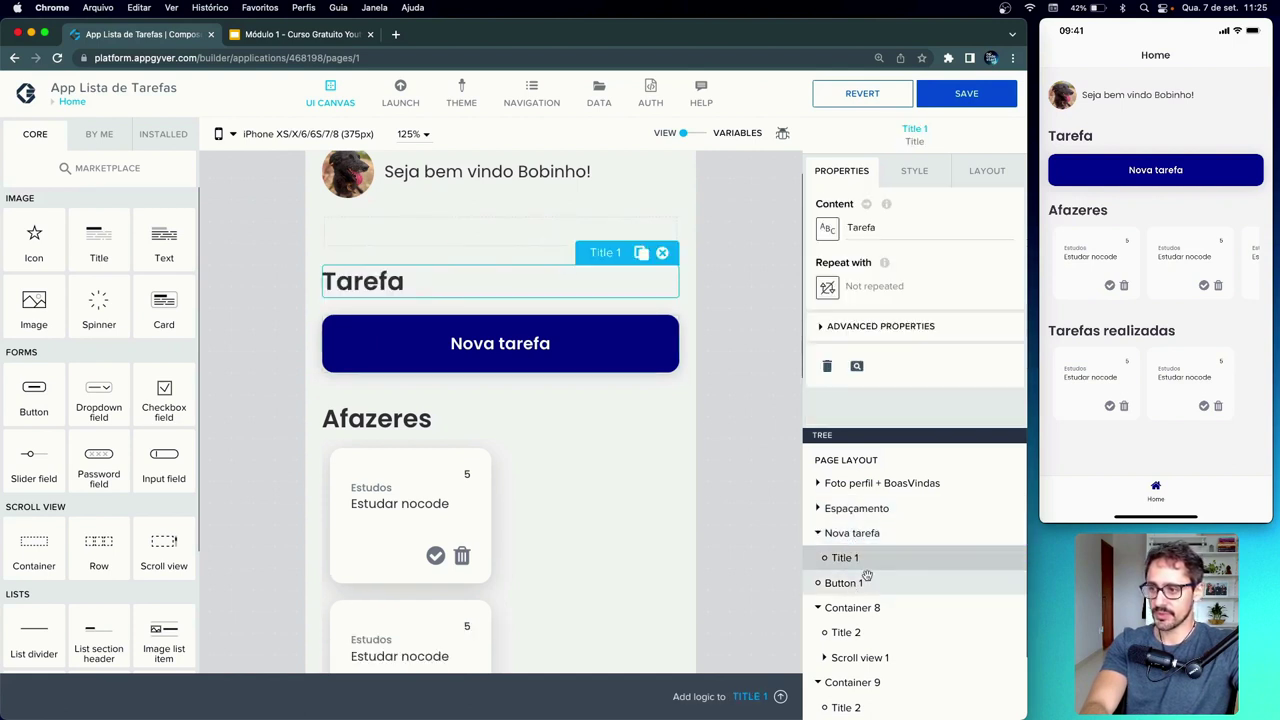
click(865, 577)
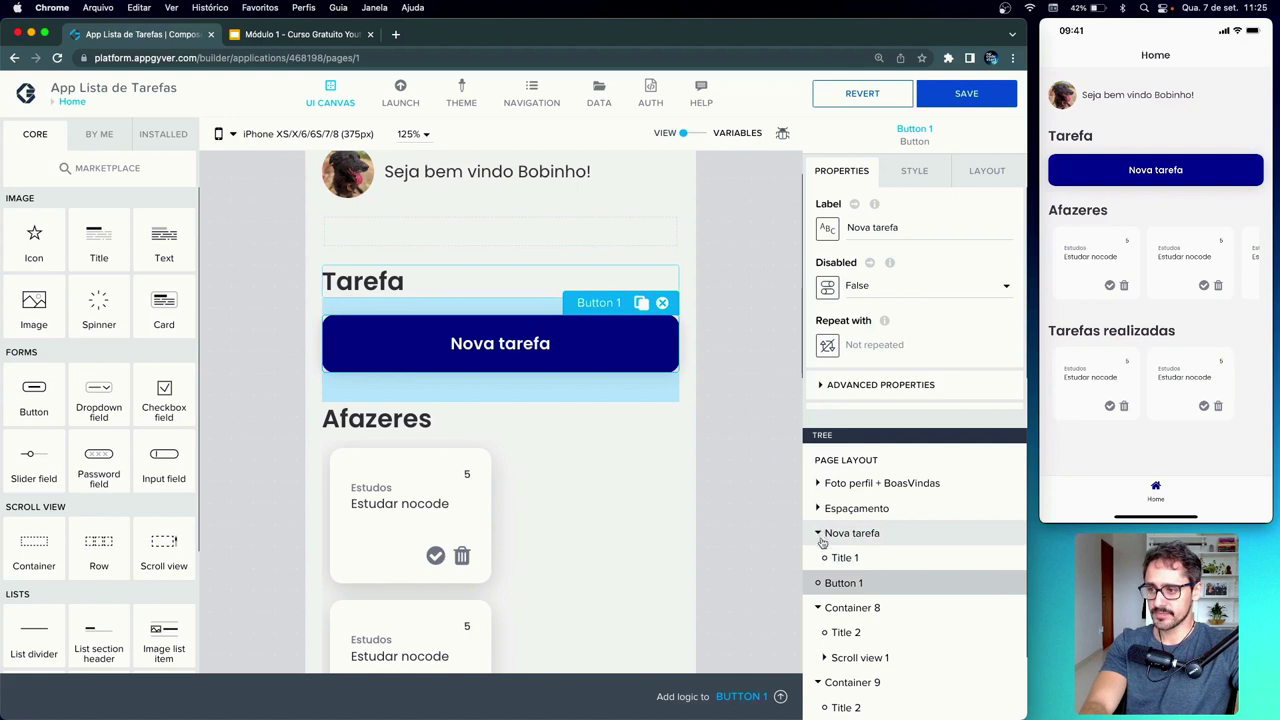
drag(837, 580, 847, 565)
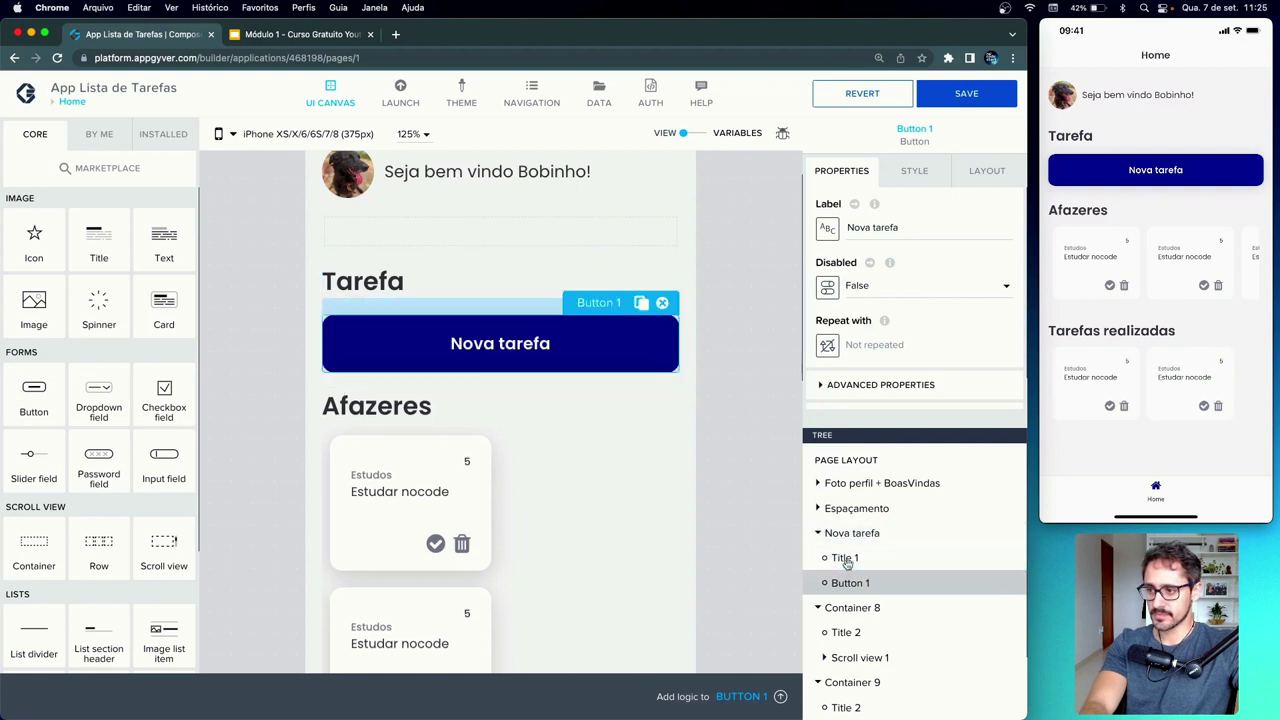
click(822, 533)
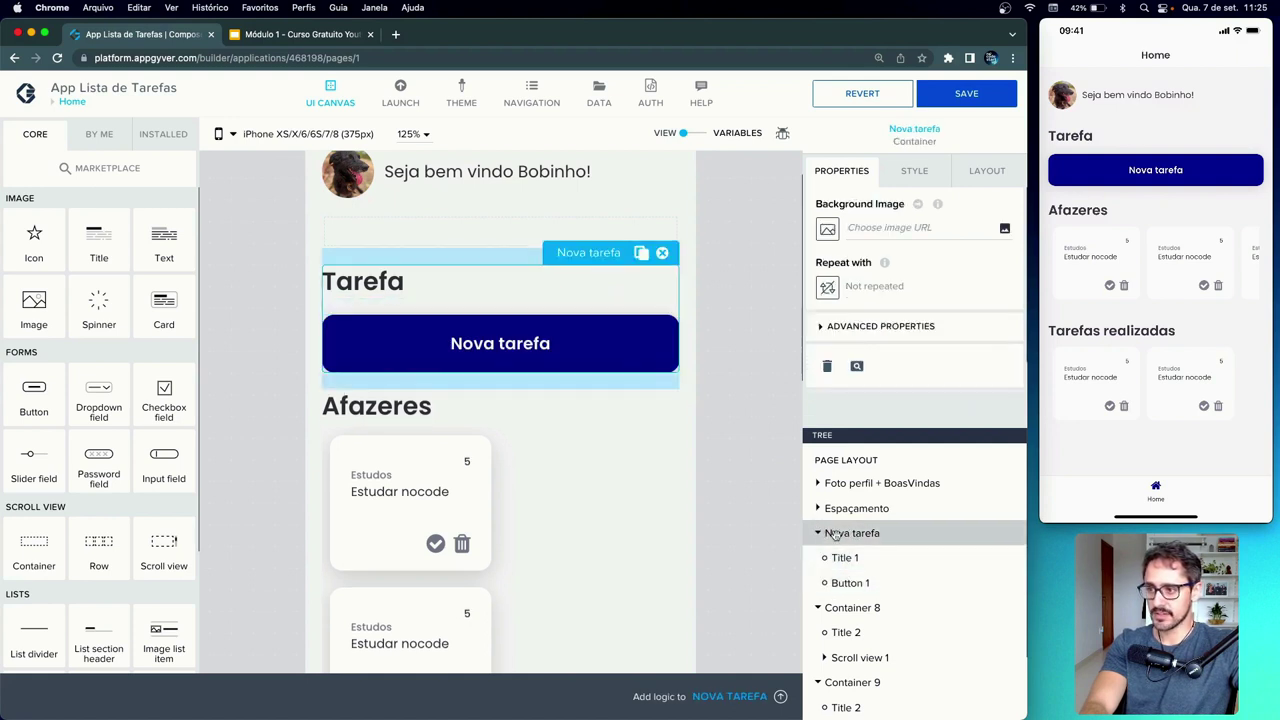
click(818, 534)
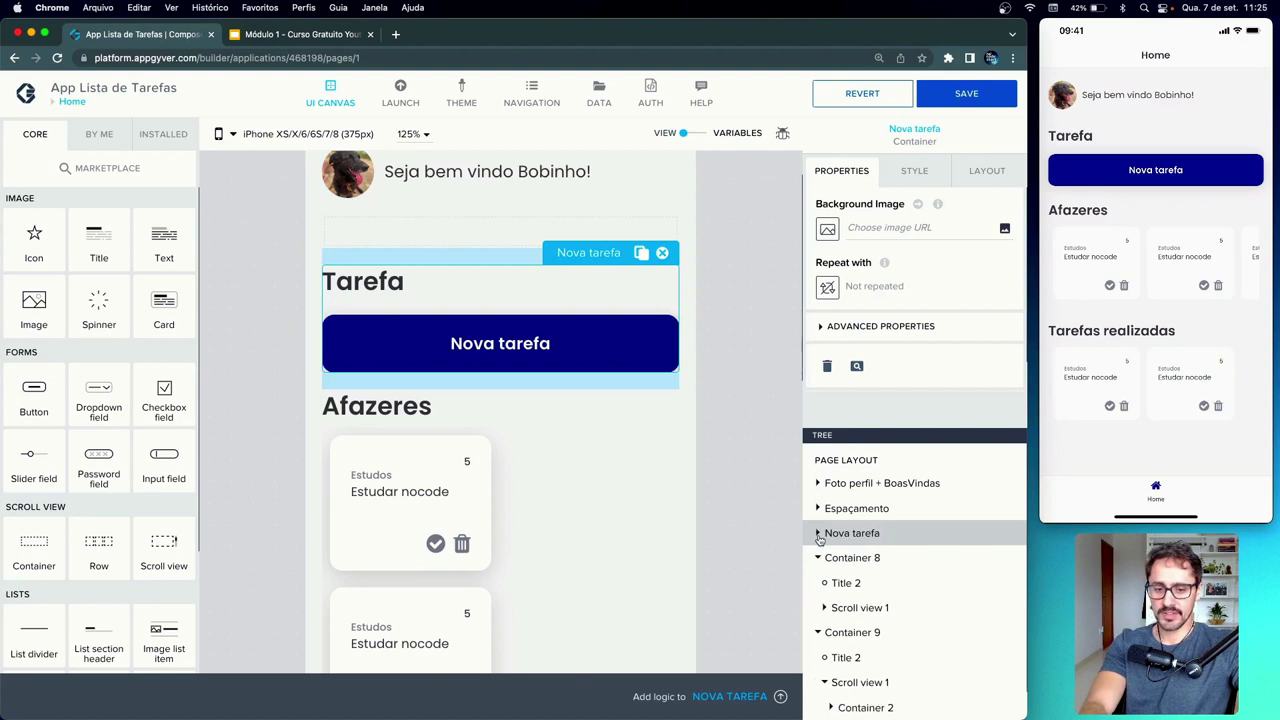
- Rename Container 8 as "Afazeres"
click(868, 559)
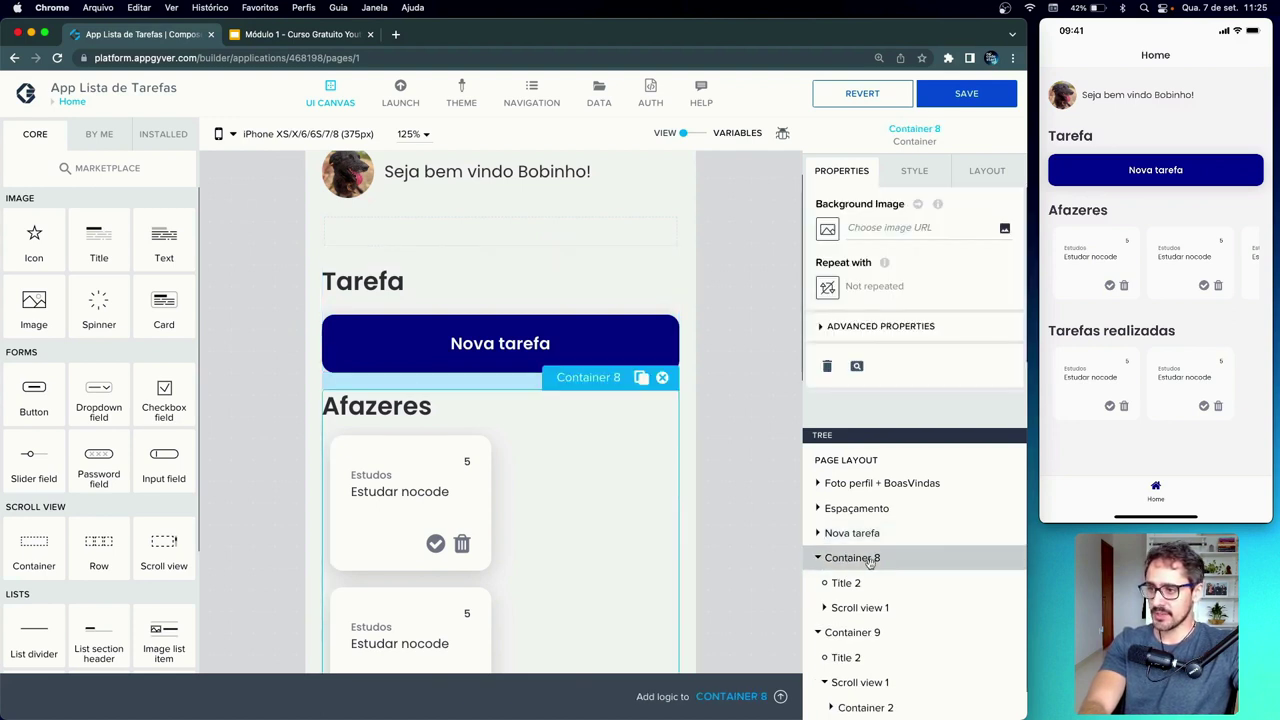
click(821, 328)
scroll(821, 330, down, 3)
drag(878, 339, 803, 340)
text(Afazeres)
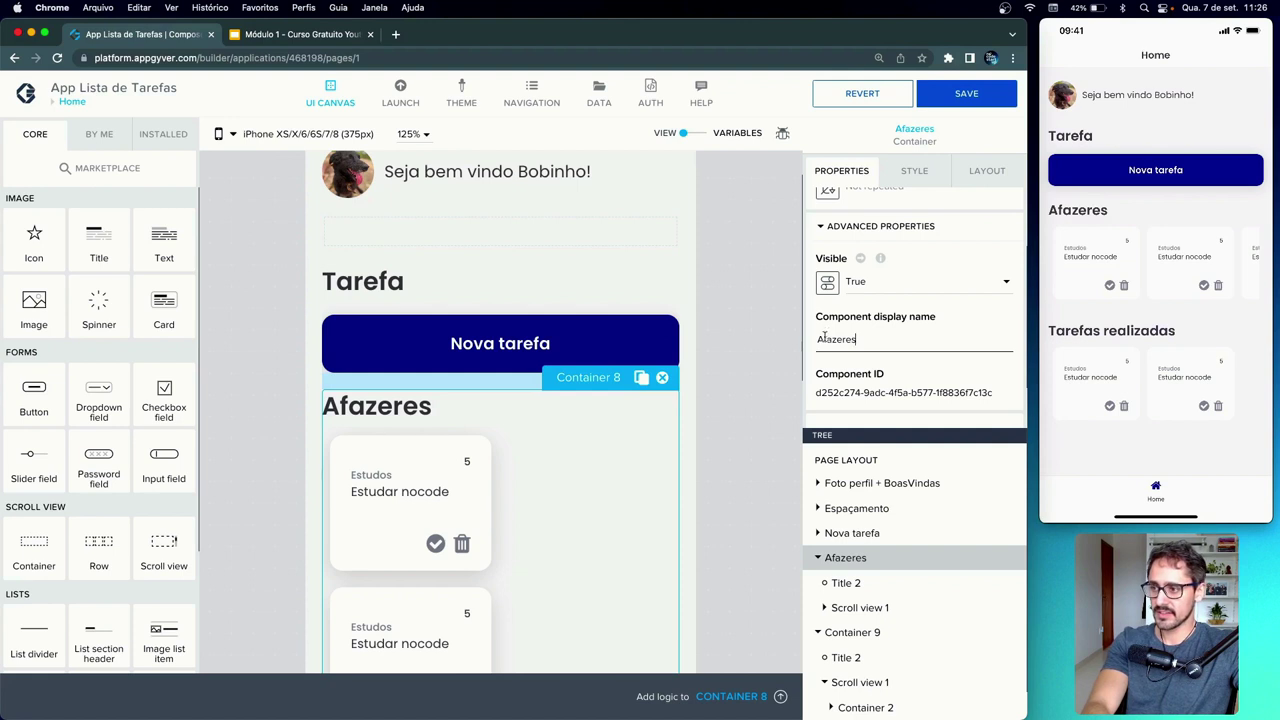
- Collapse the section containers in the tree, rename Container 9 as "Tarefas Feitas" and save the app
scroll(822, 565, down, 1)
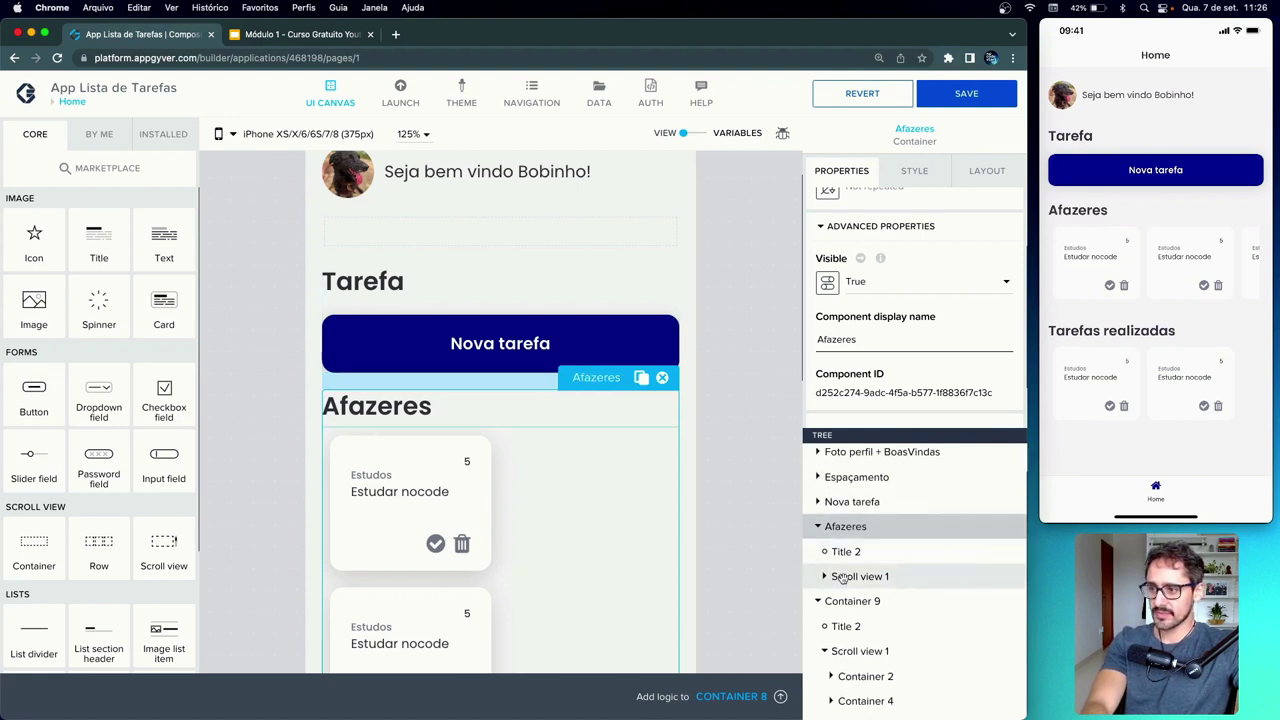
click(851, 602)
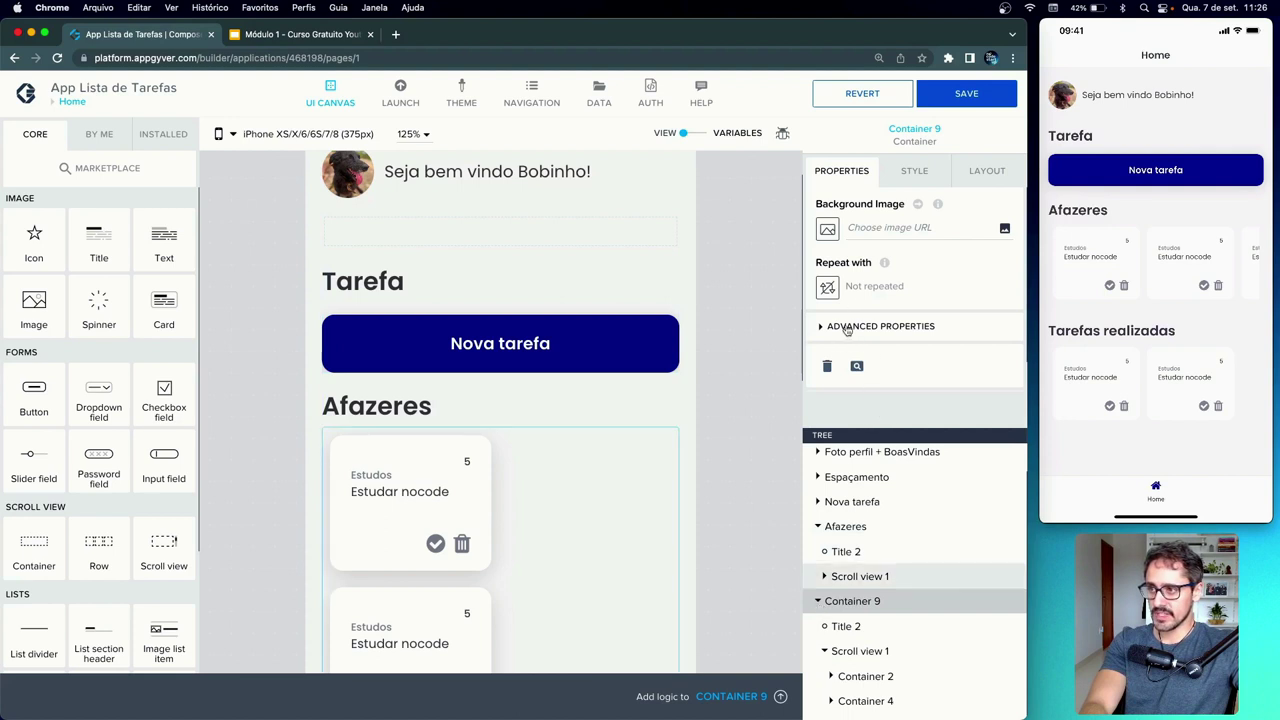
click(847, 329)
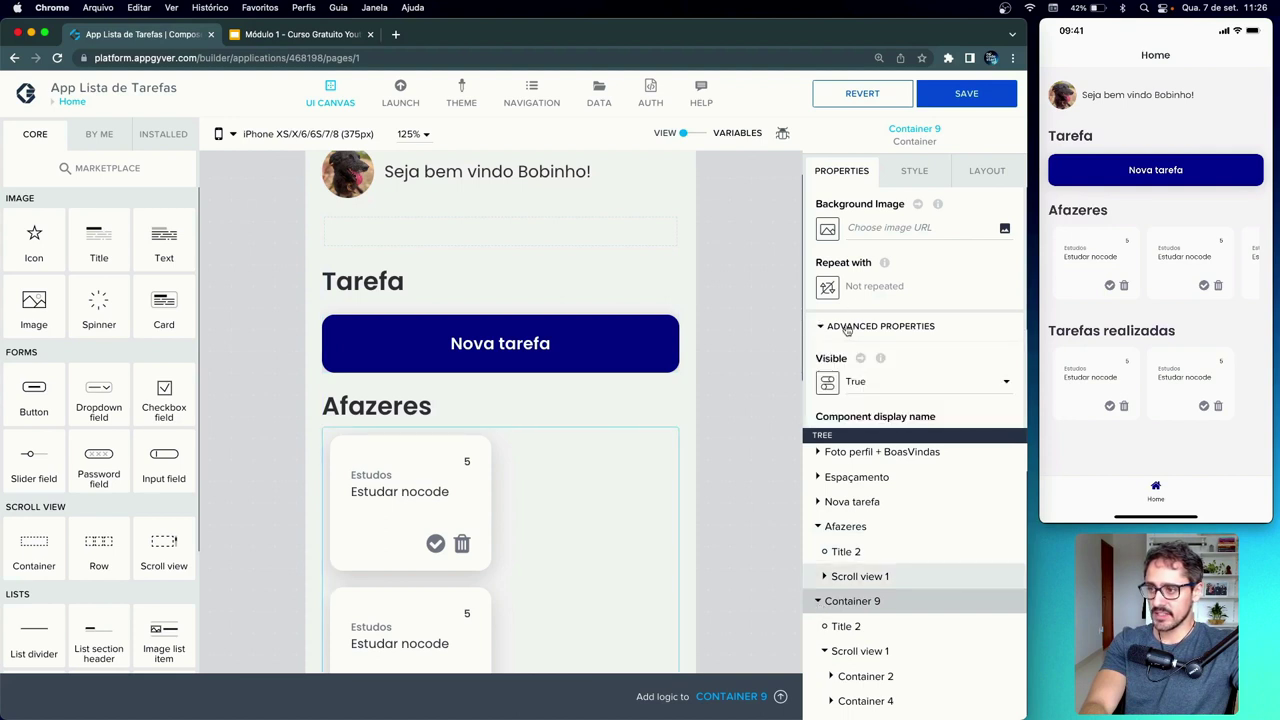
click(817, 604)
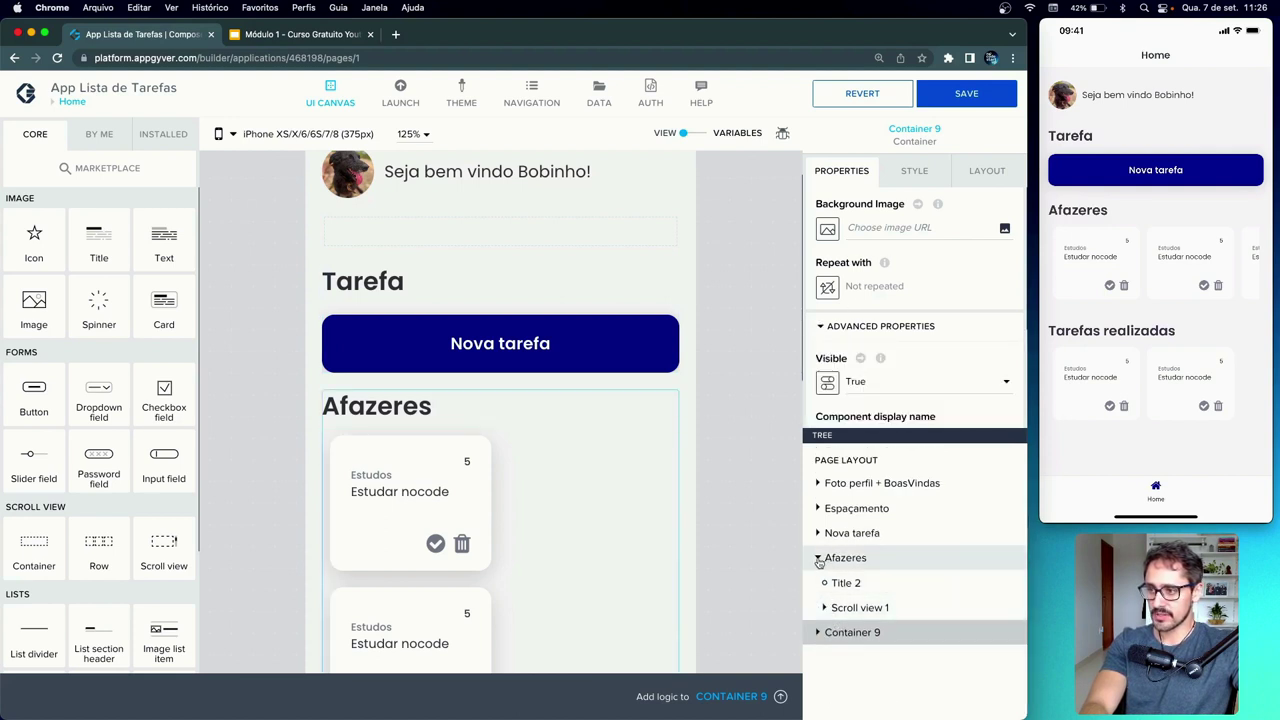
click(818, 559)
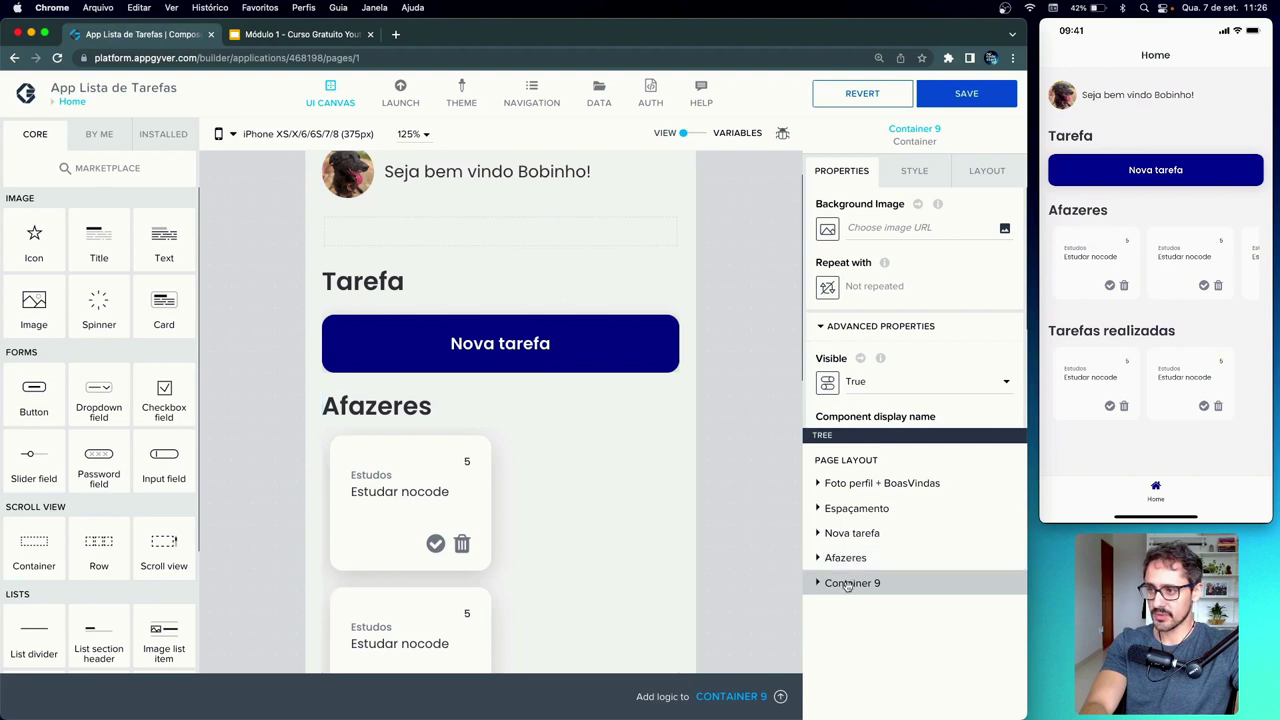
click(848, 584)
scroll(860, 300, down, 3)
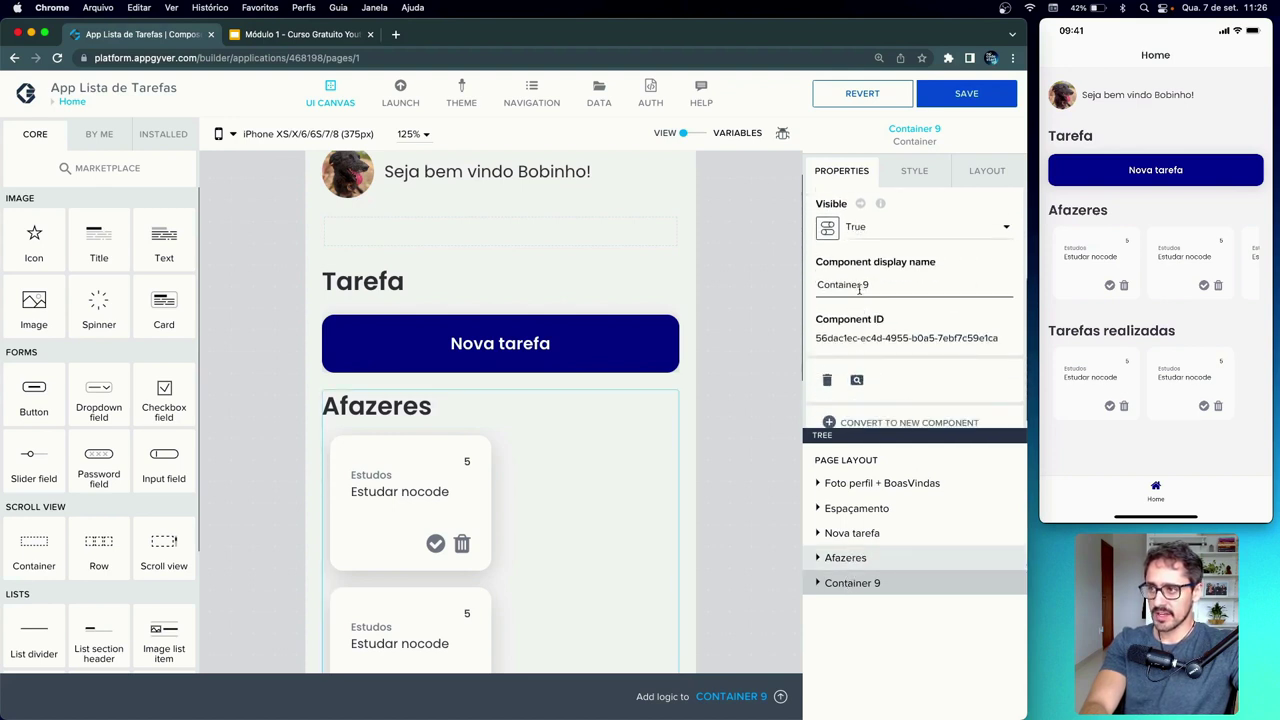
triple_click(872, 286)
text(T)
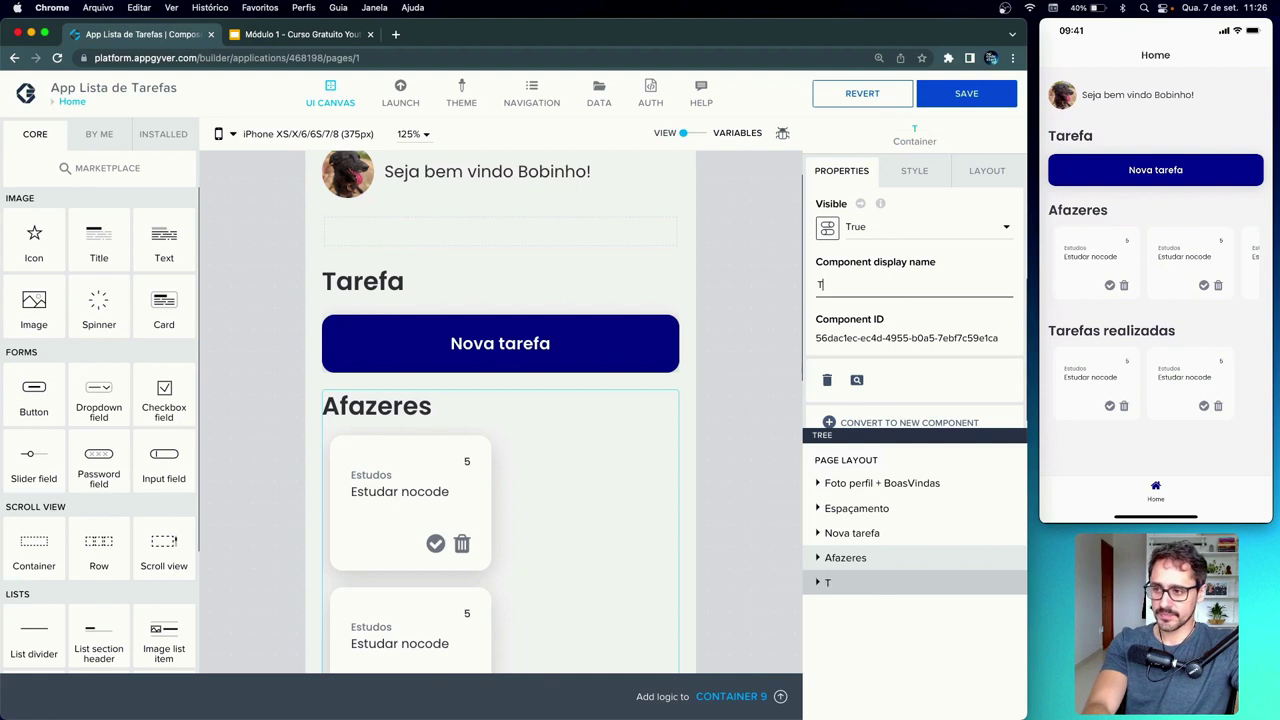
text(arefas)
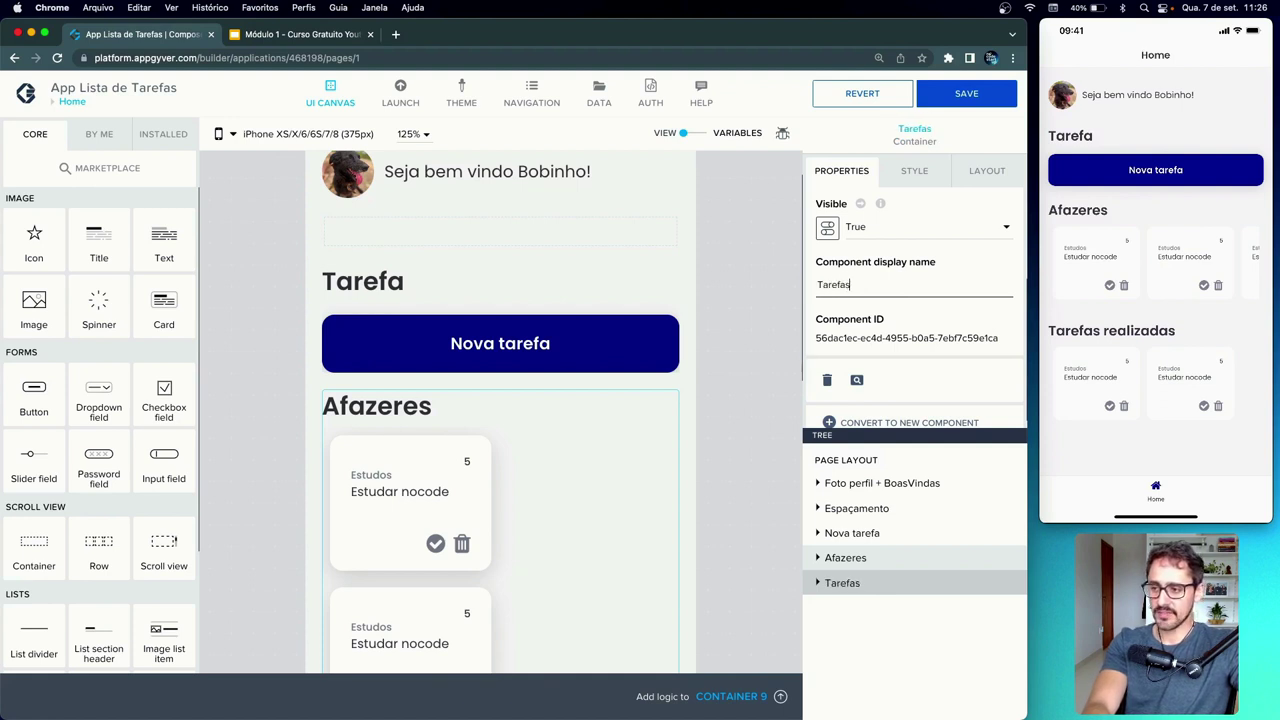
text( Feitas)
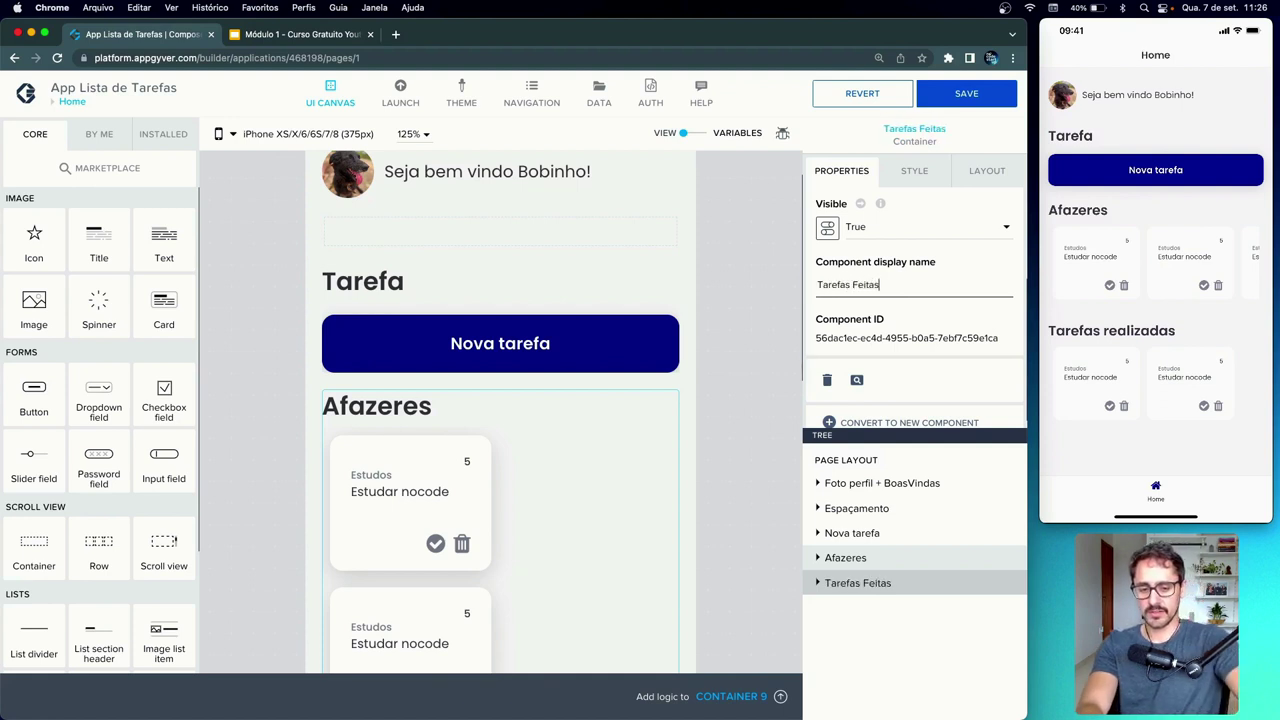
click(944, 100)
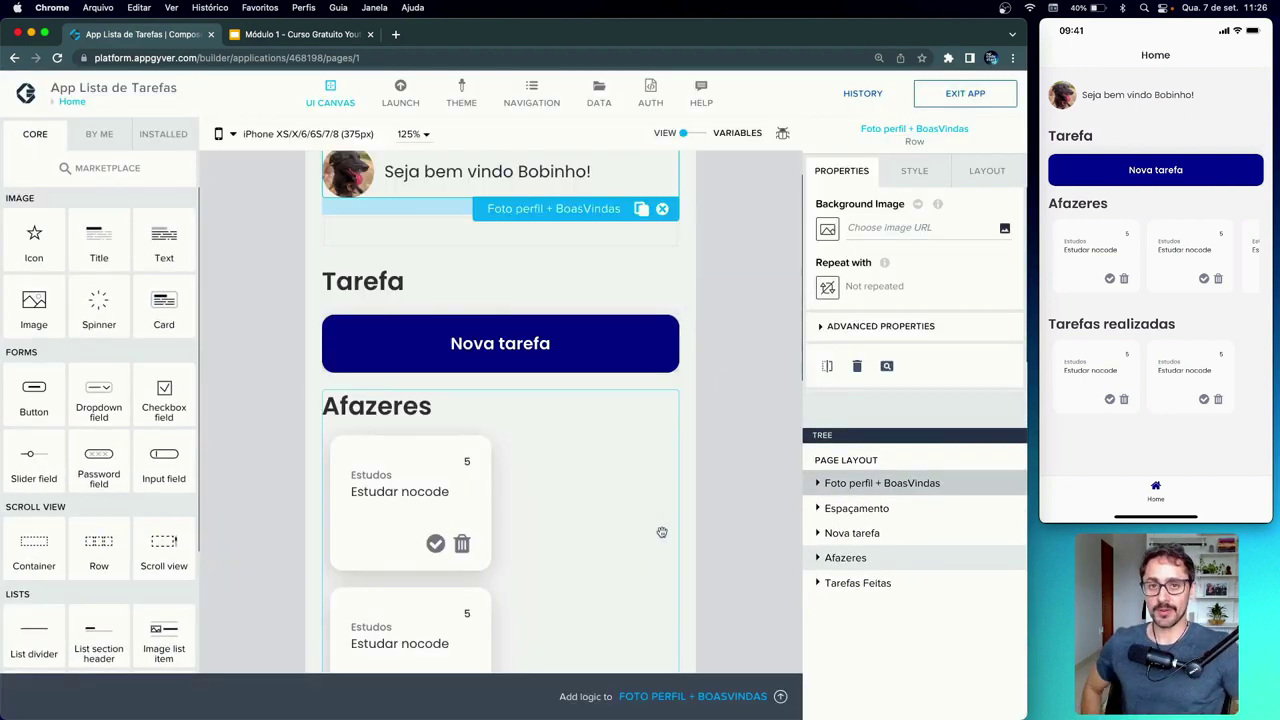
- Create a new page named "Nova Tarefa"
click(702, 362)
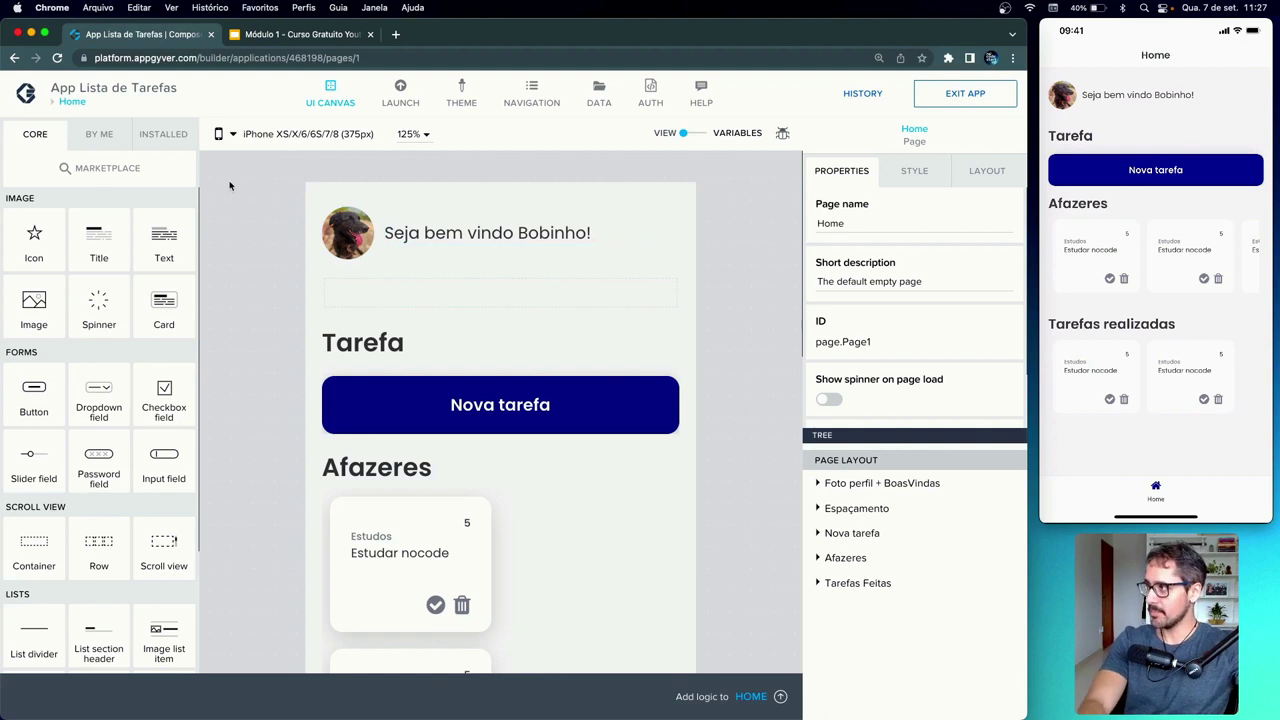
click(80, 104)
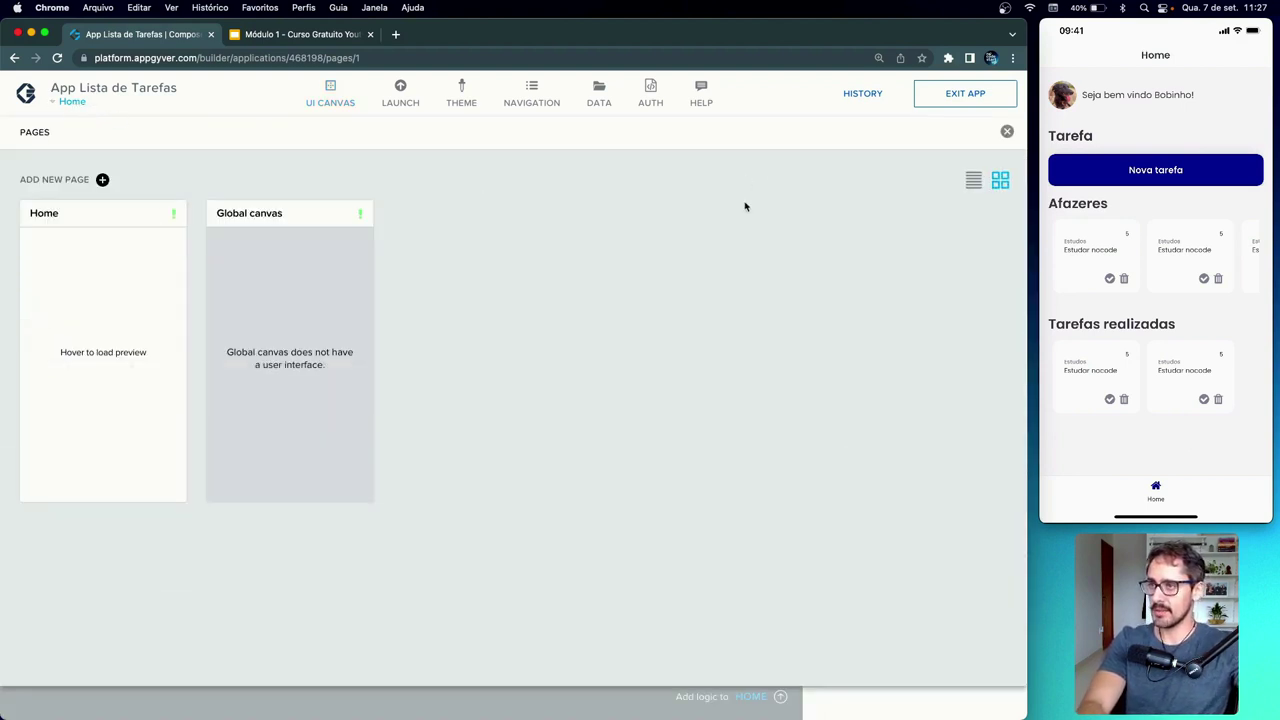
click(102, 179)
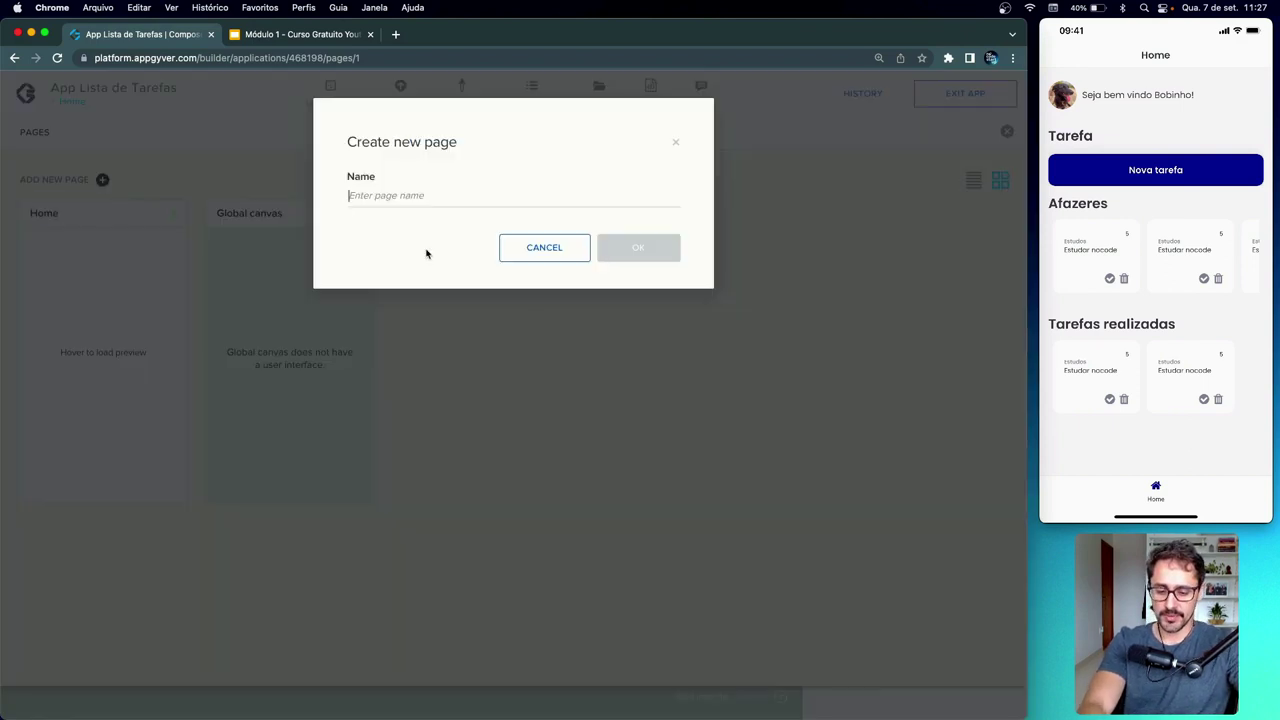
text(Nov)
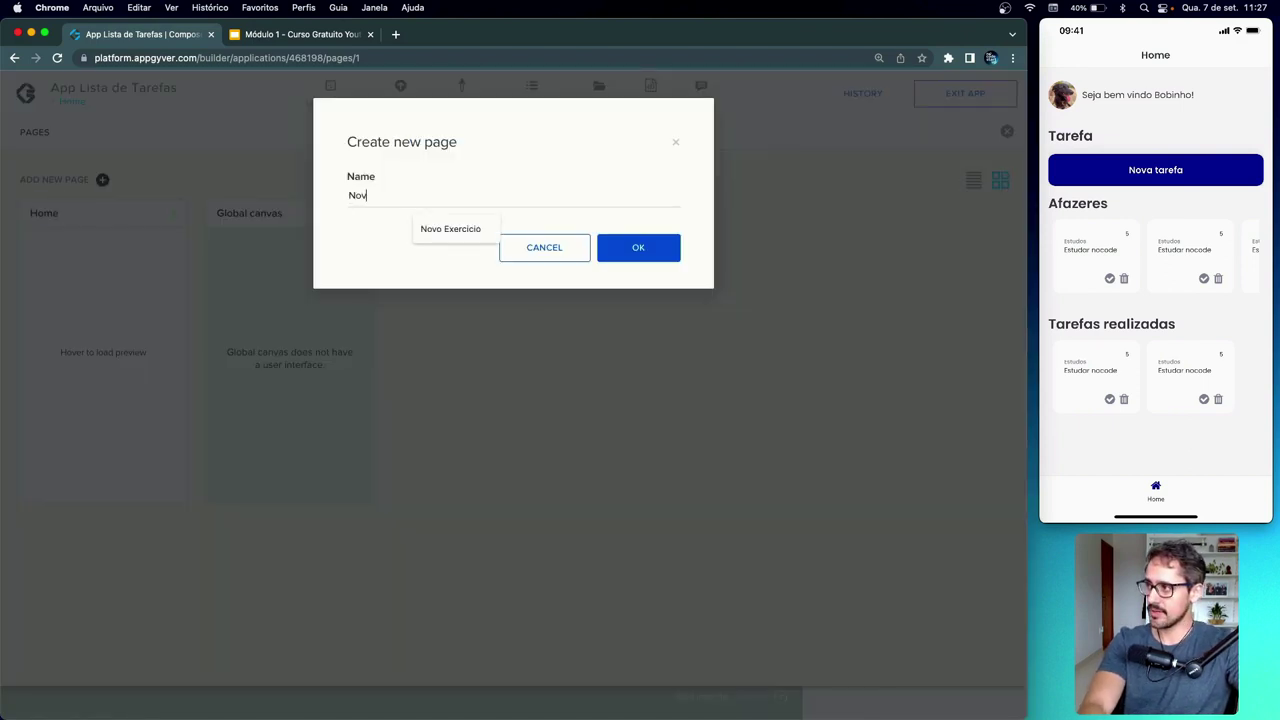
text(a Tarefa)
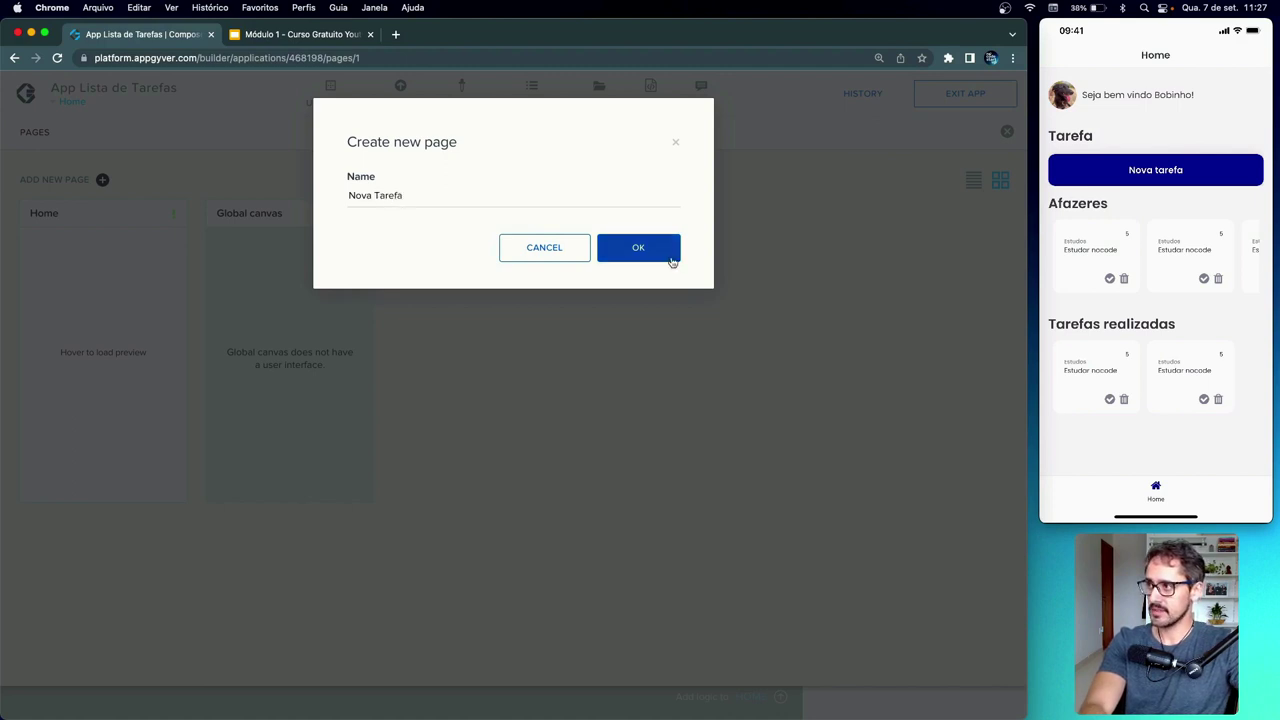
click(673, 258)
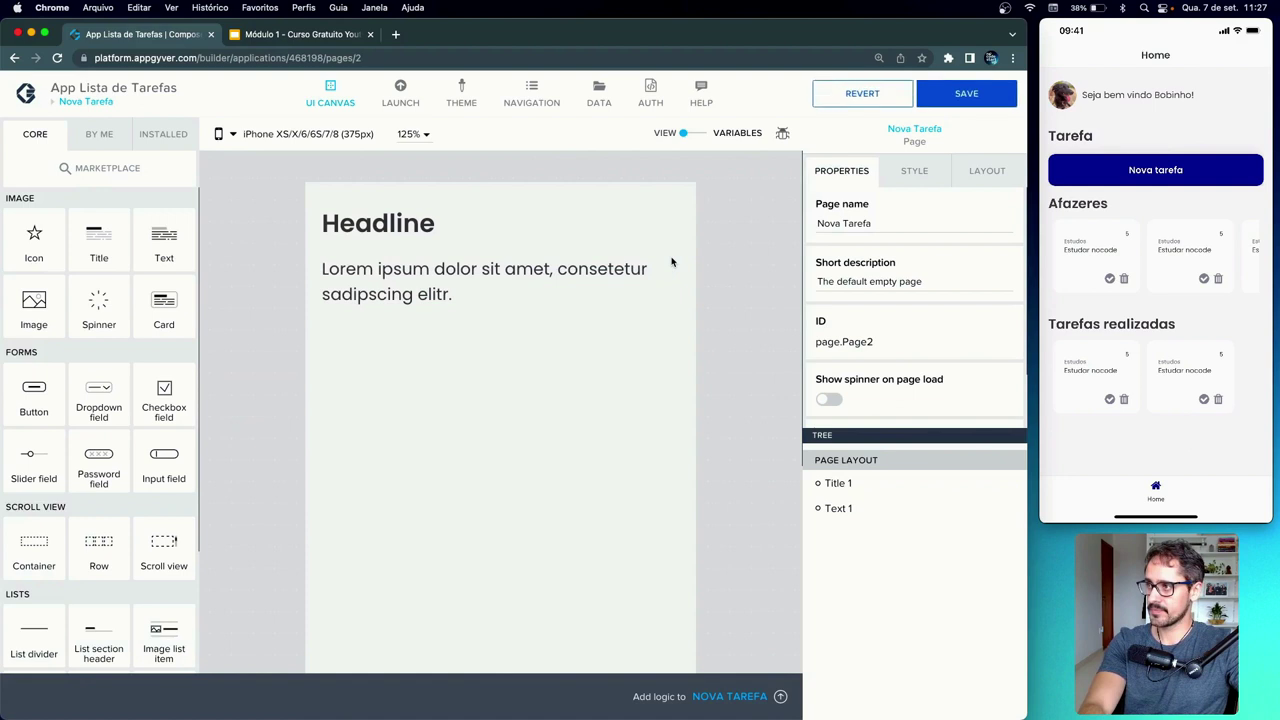
- Delete the default text and headline from the Nova Tarefa page and save the app
click(621, 278)
click(645, 246)
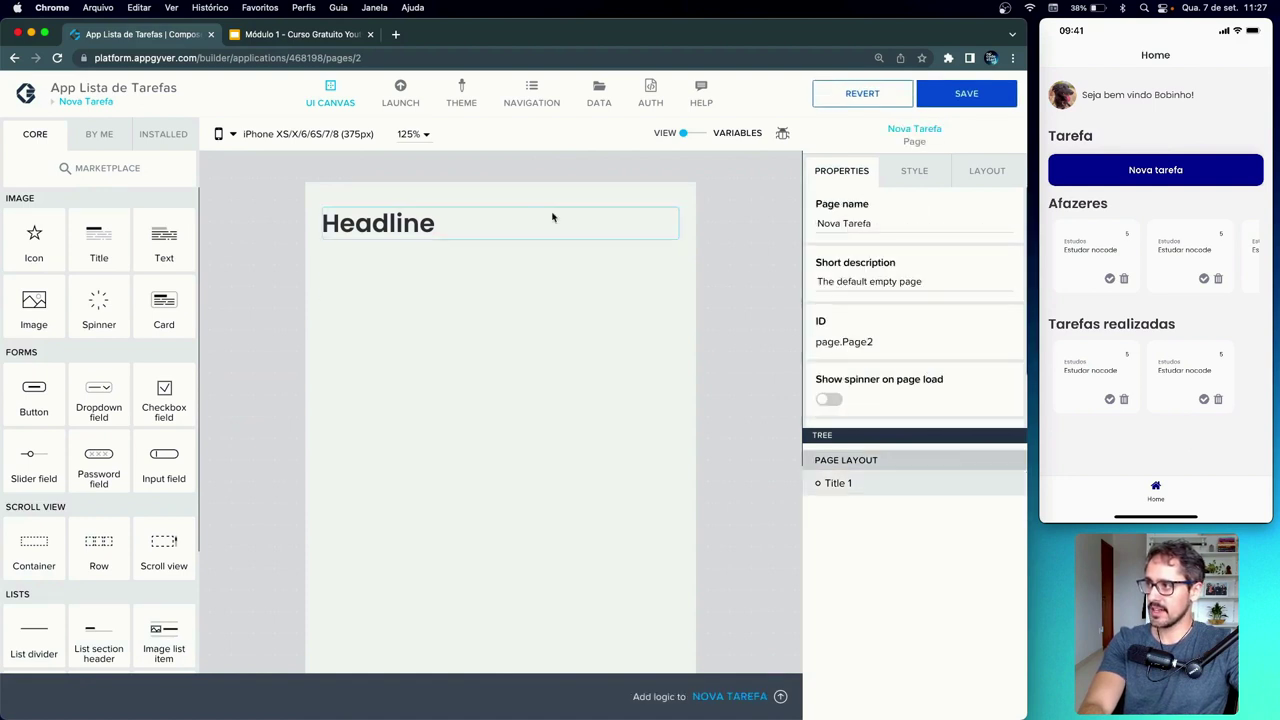
click(526, 211)
click(663, 252)
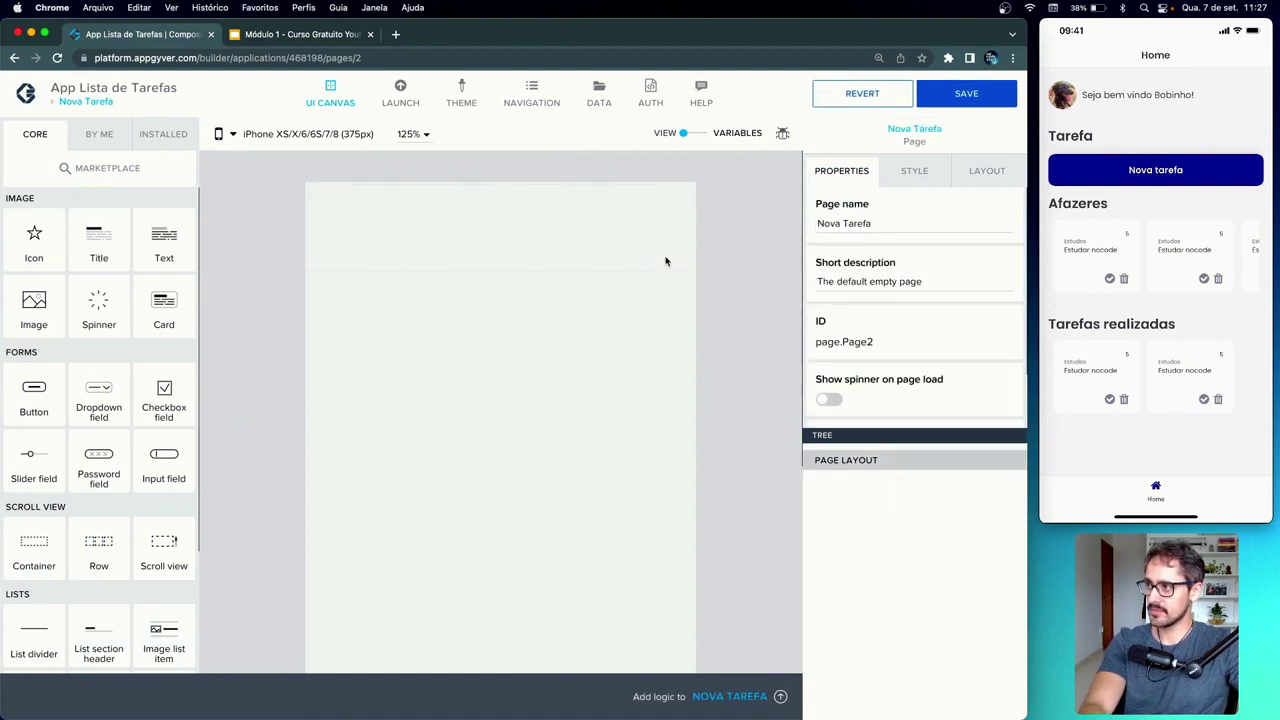
click(966, 93)
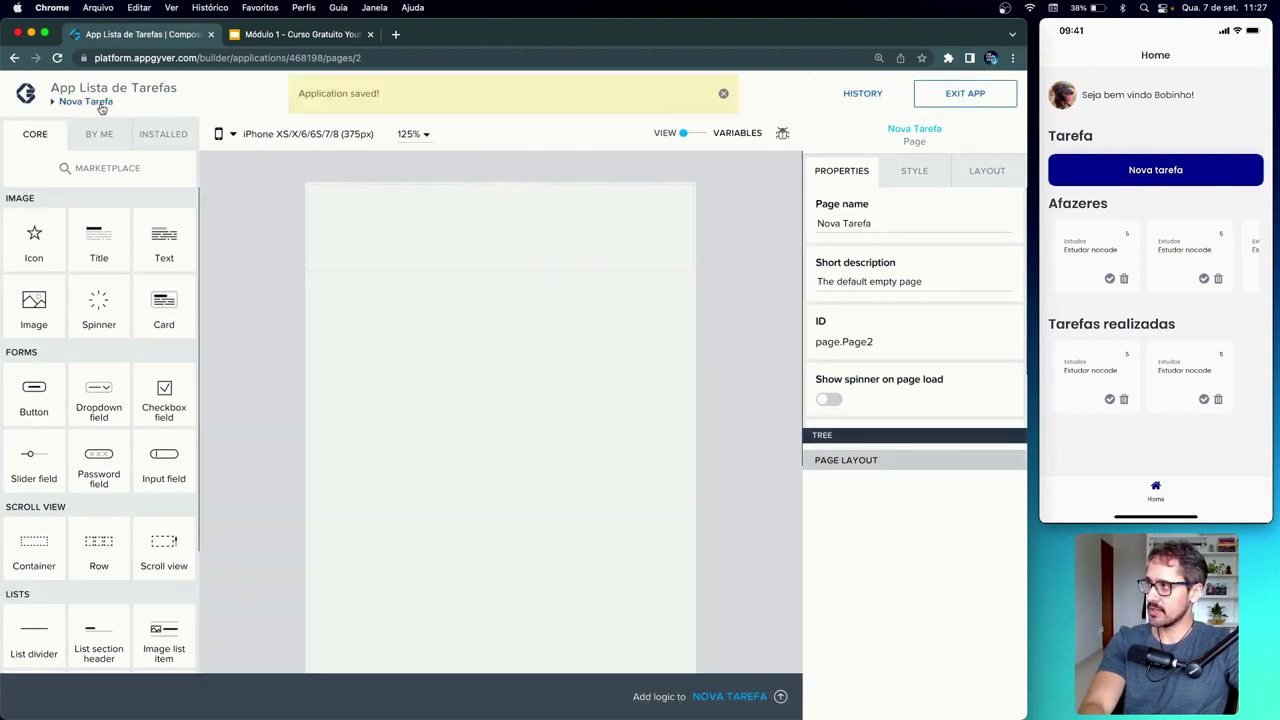
- Return to the Home page and add a container at the start of its layout, above the Foto perfil + BoasVindas row
click(100, 103)
click(113, 287)
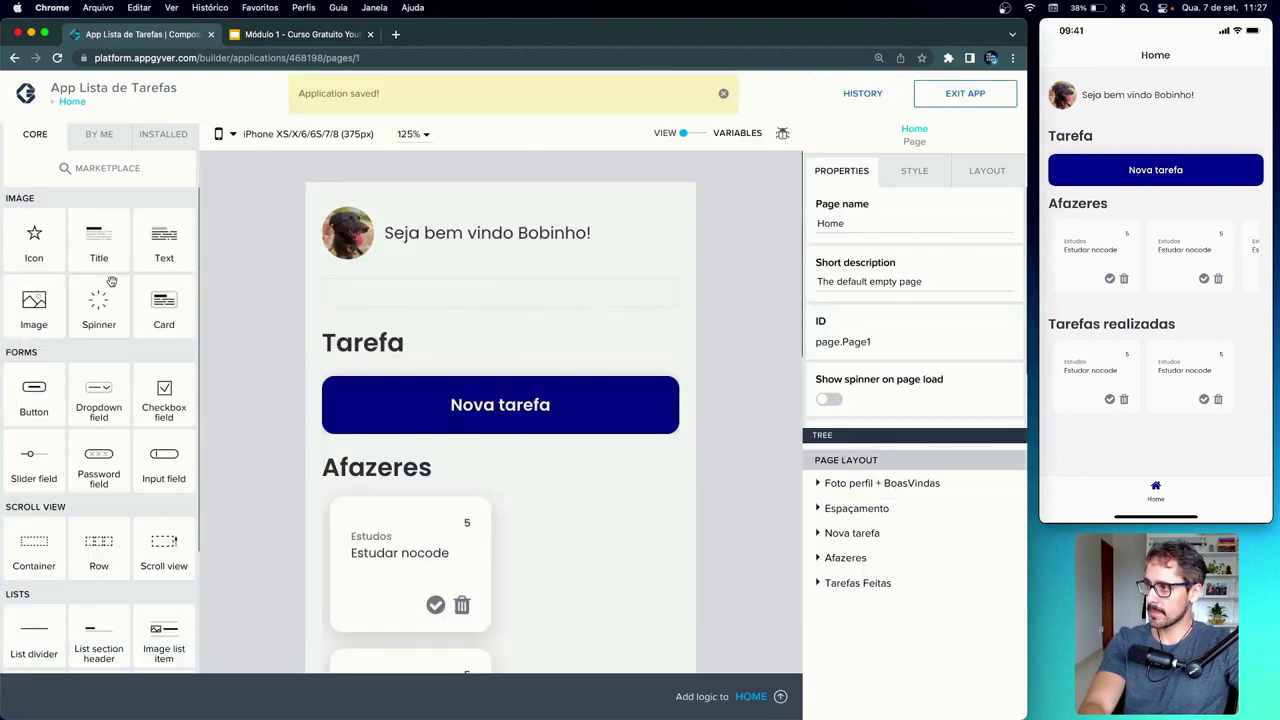
click(861, 486)
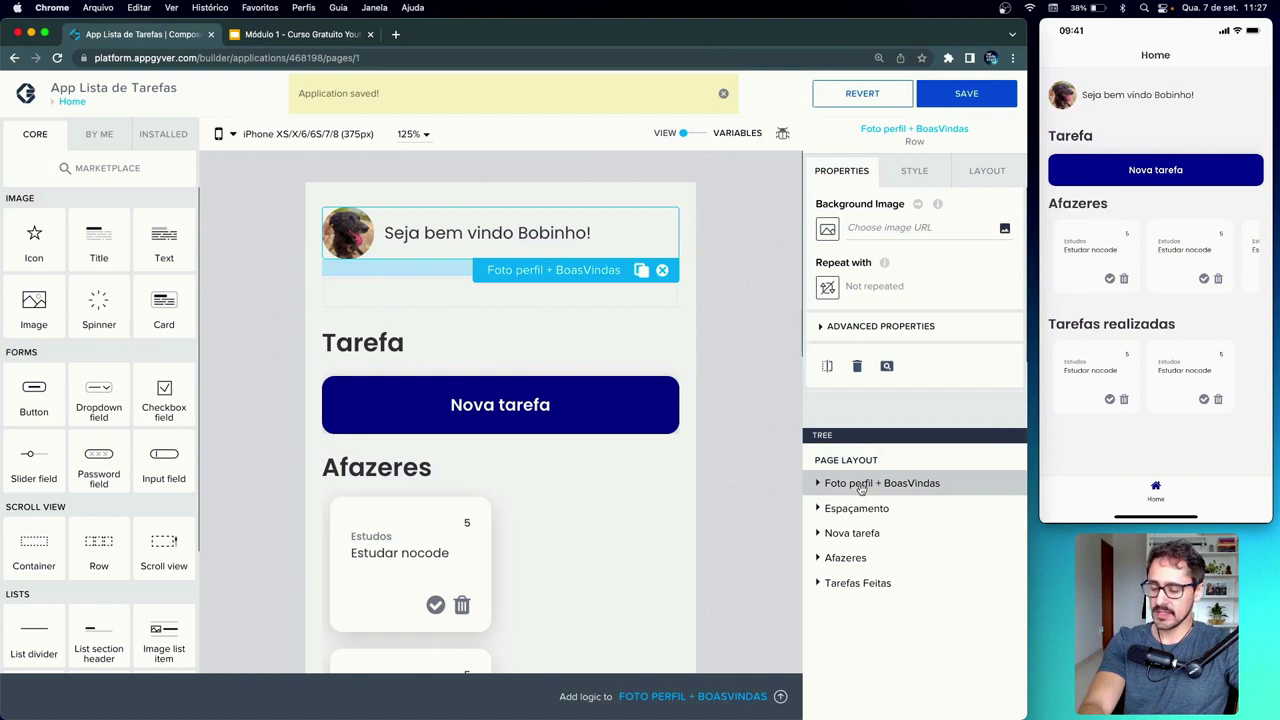
click(862, 508)
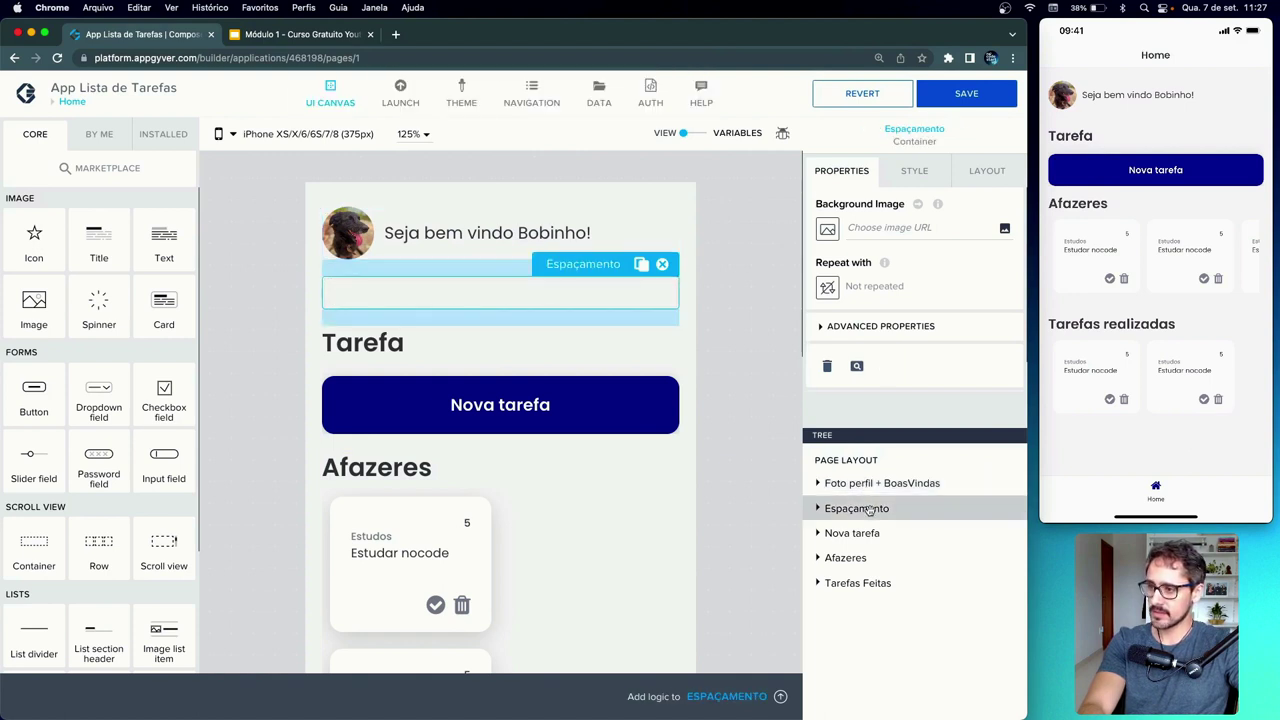
click(877, 488)
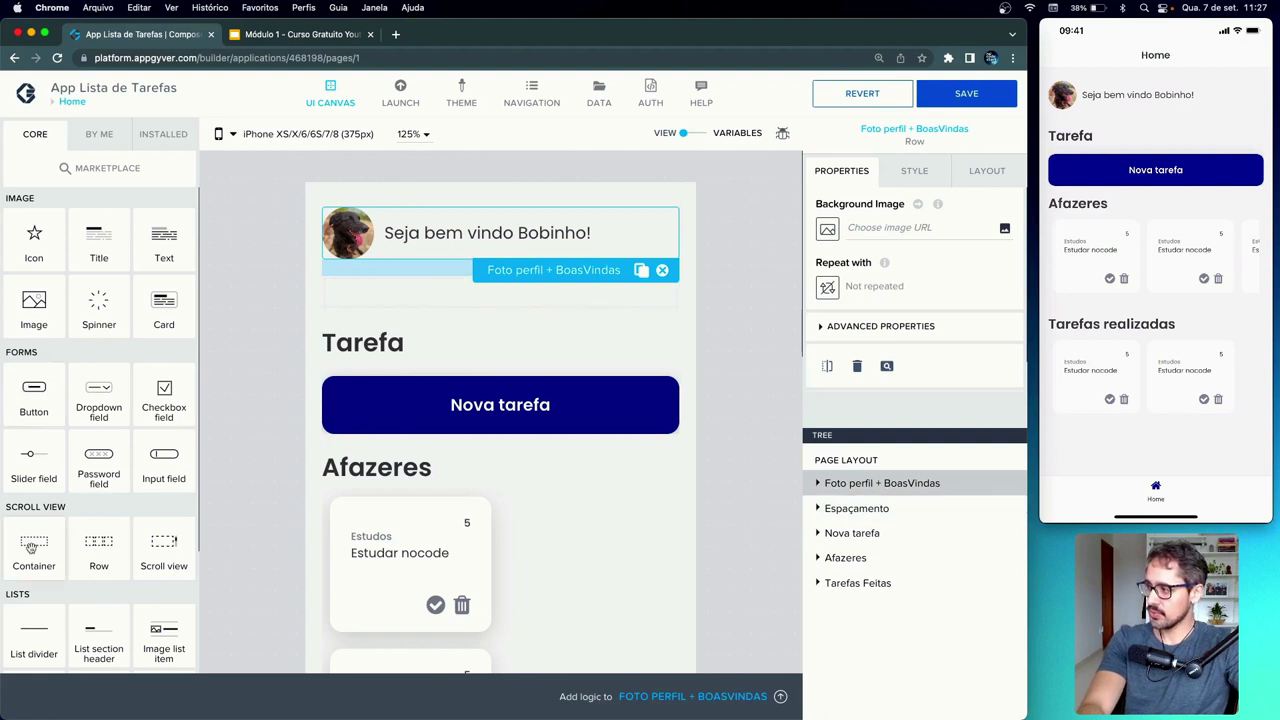
drag(31, 546, 859, 569)
drag(869, 605, 856, 476)
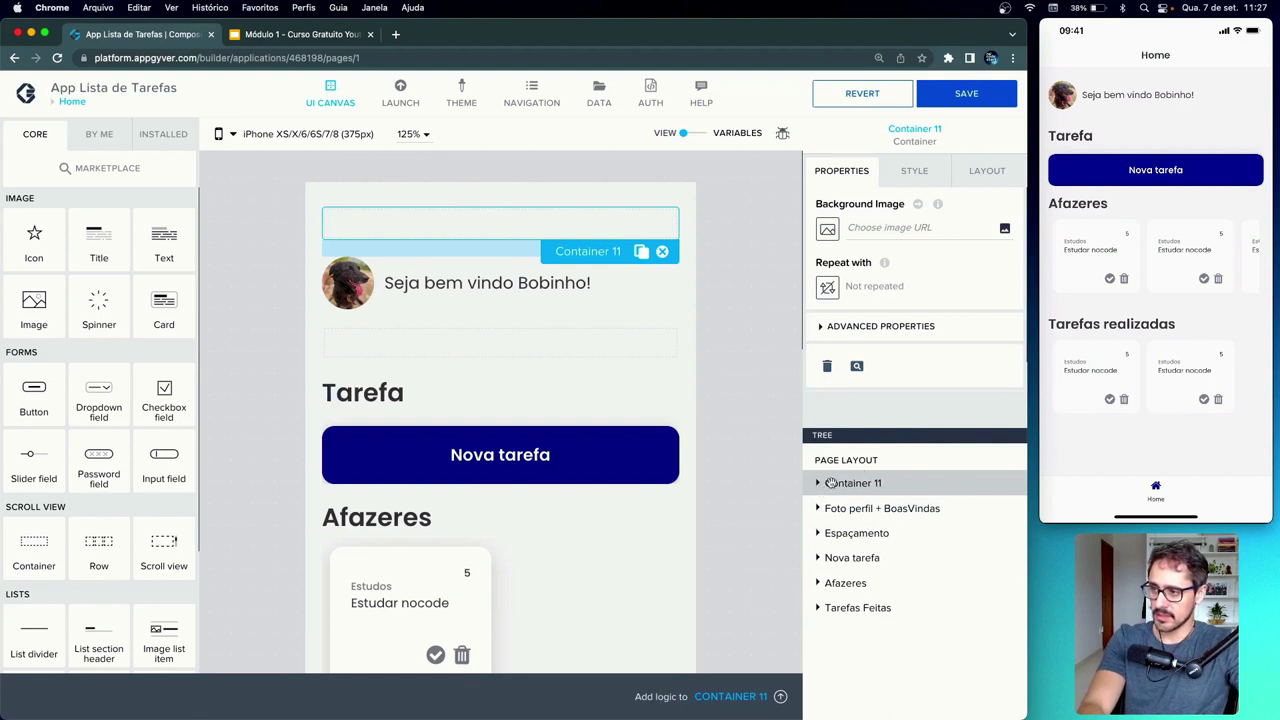
- Rename Container 11 as "Componentes da tela"
click(828, 328)
scroll(832, 340, down, 2)
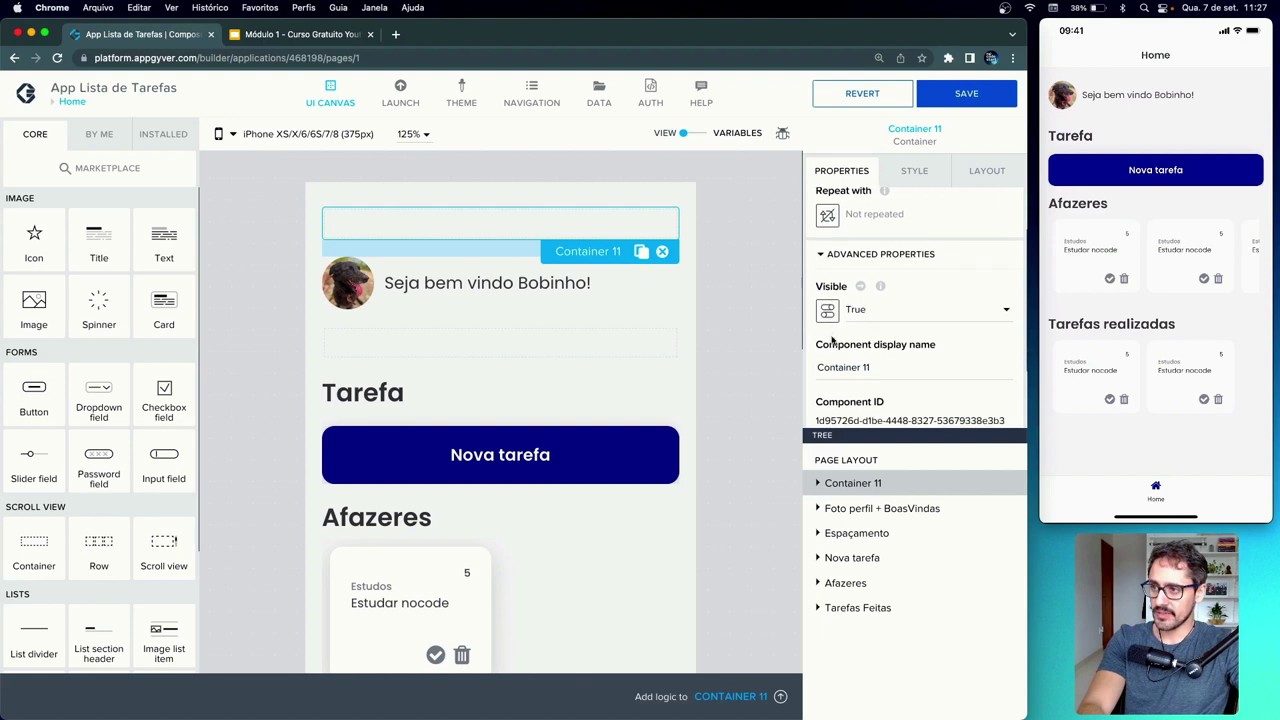
drag(872, 366, 814, 364)
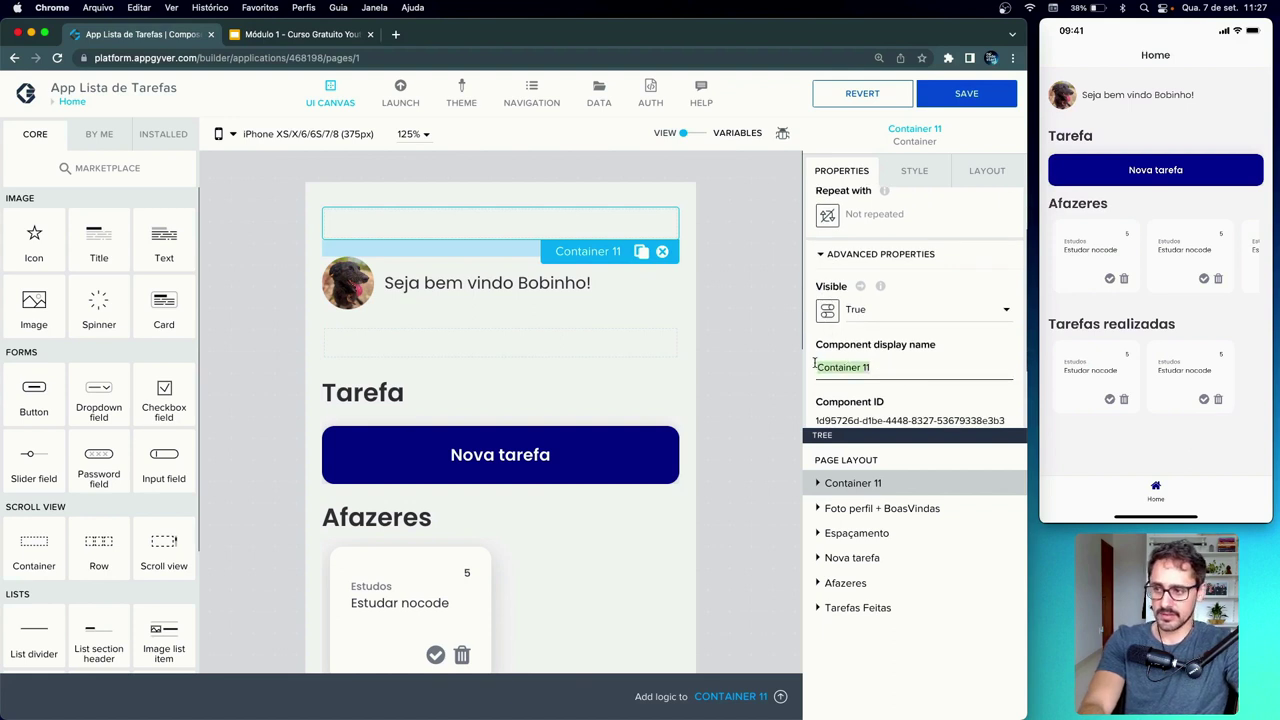
text(C)
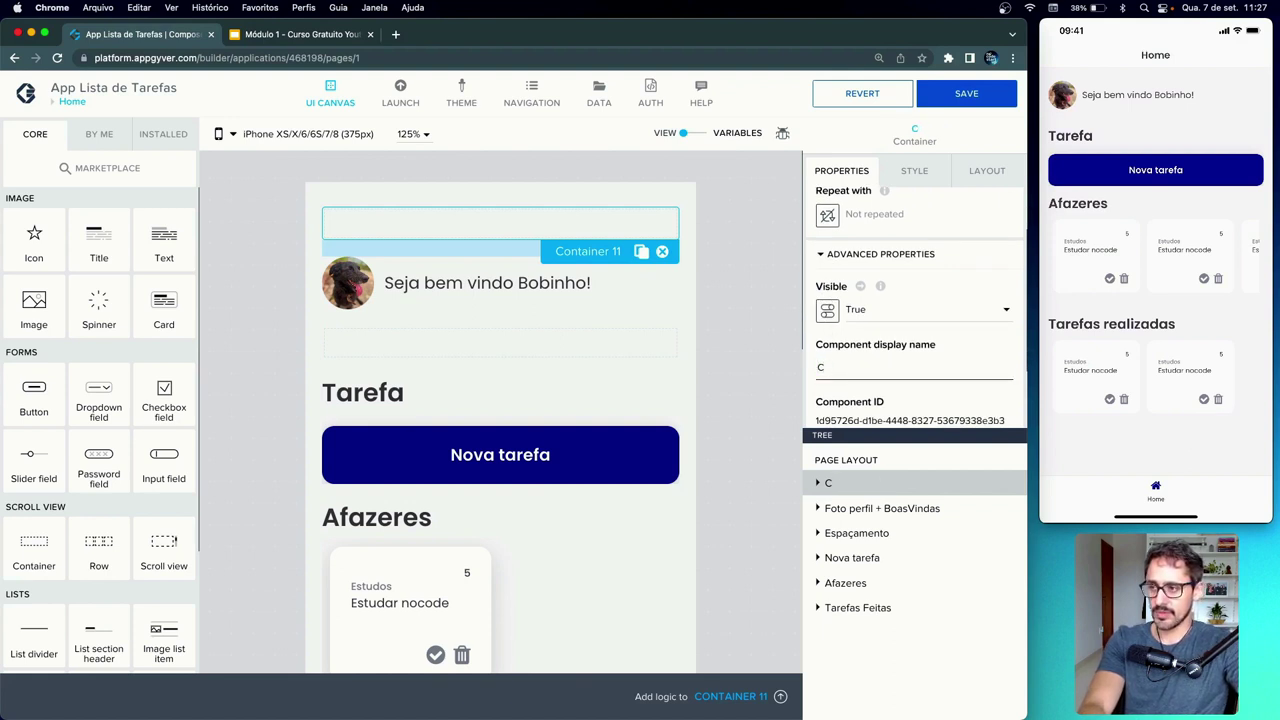
text(Ompone)
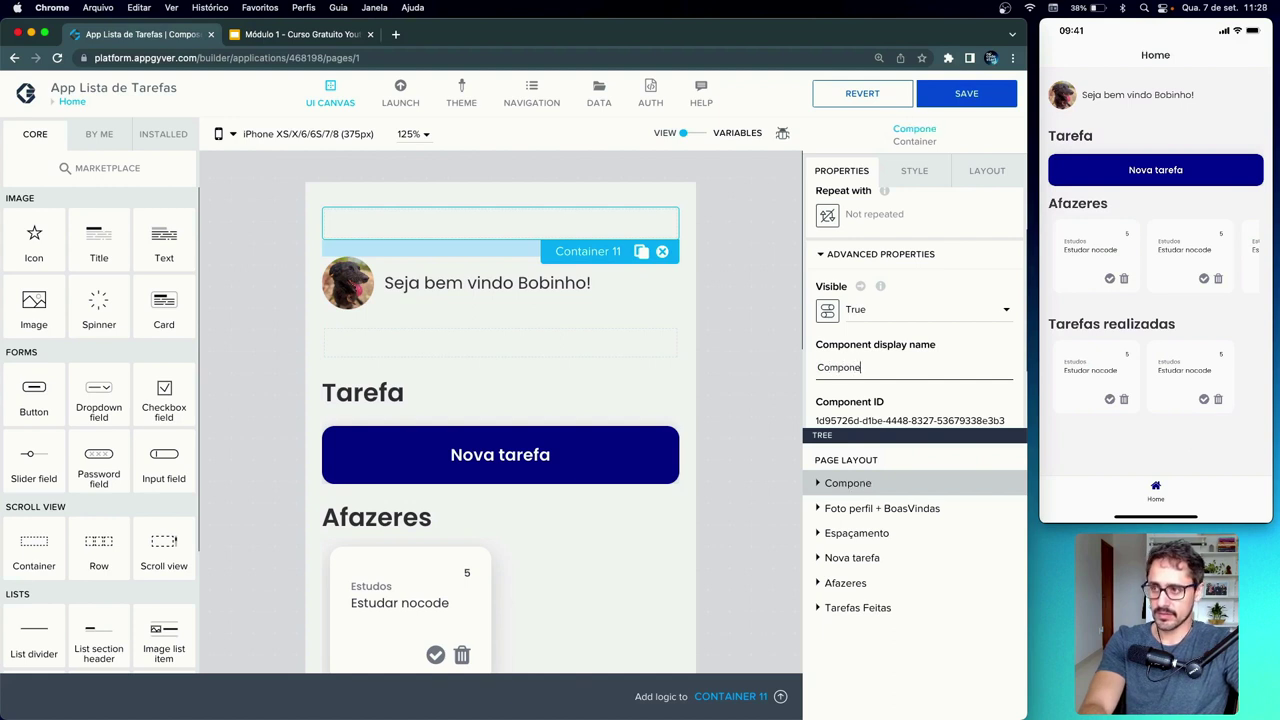
text(tes datela)
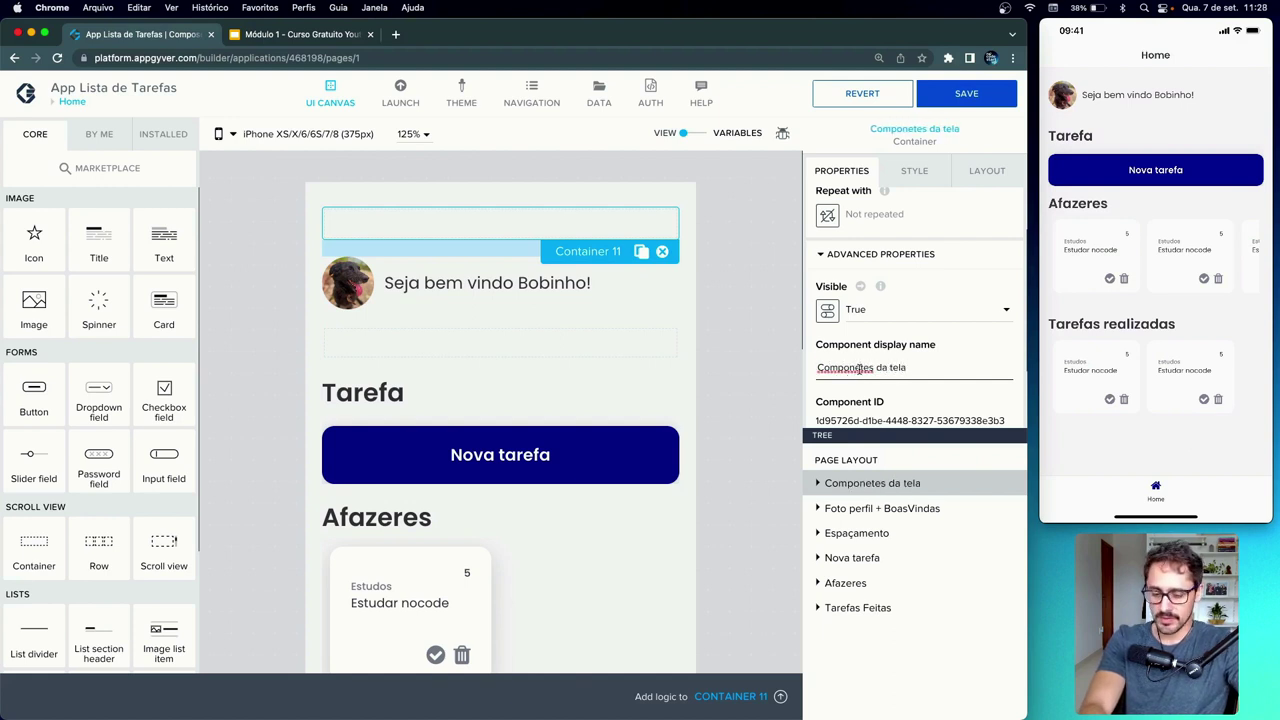
text(n)
click(880, 392)
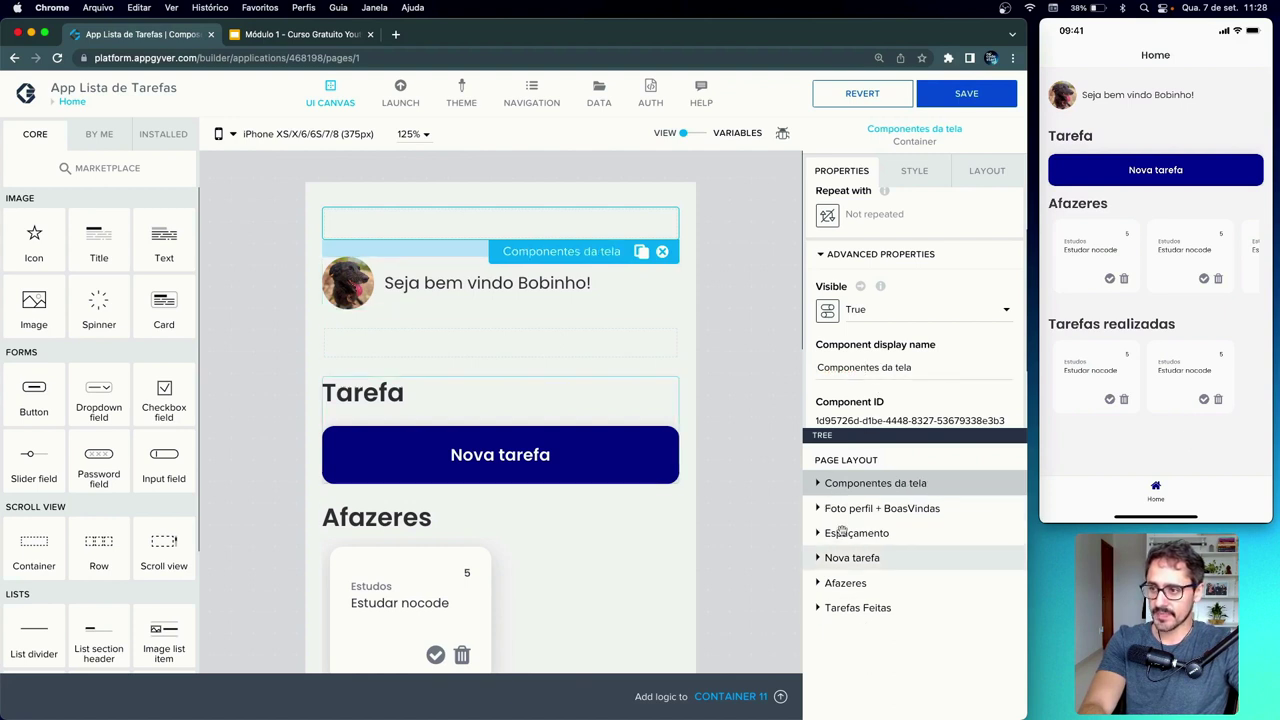
- Move the Foto perfil + BoasVindas, Espaçamento, Nova tarefa, Afazeres and Tarefas Feitas sections into the Componentes da tela container
drag(856, 484, 885, 507)
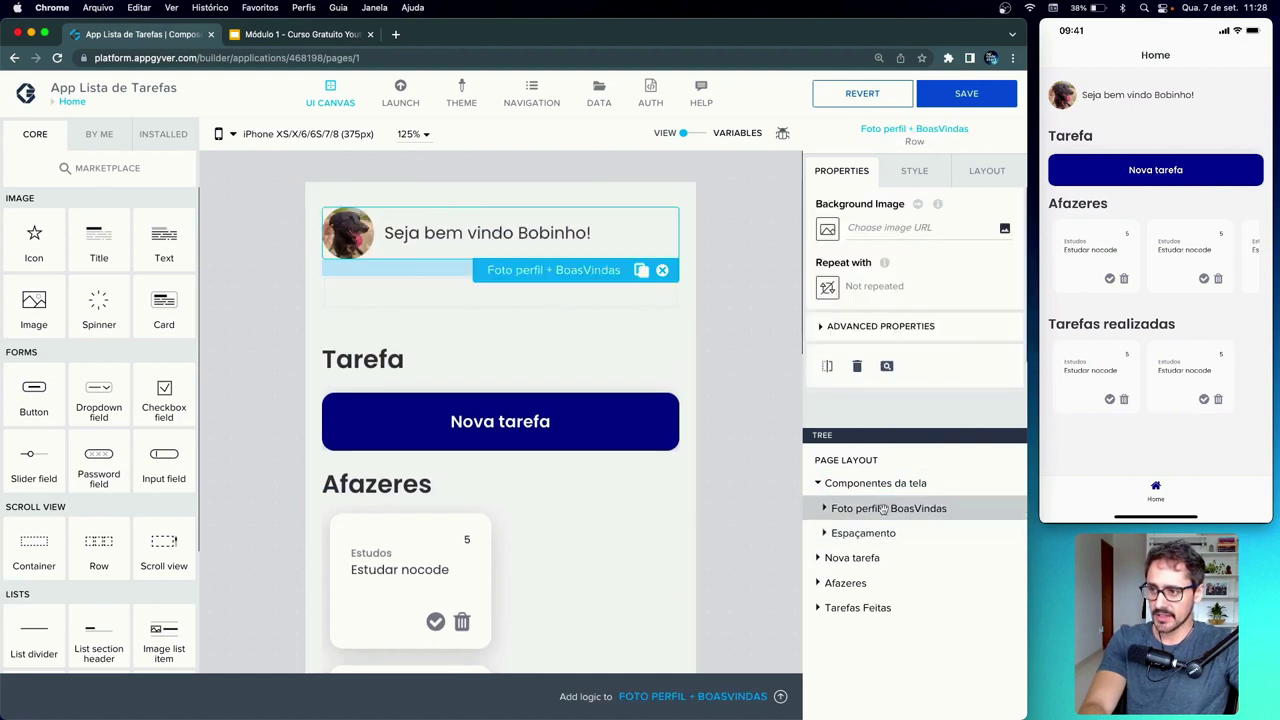
drag(861, 557, 897, 488)
drag(874, 607, 920, 489)
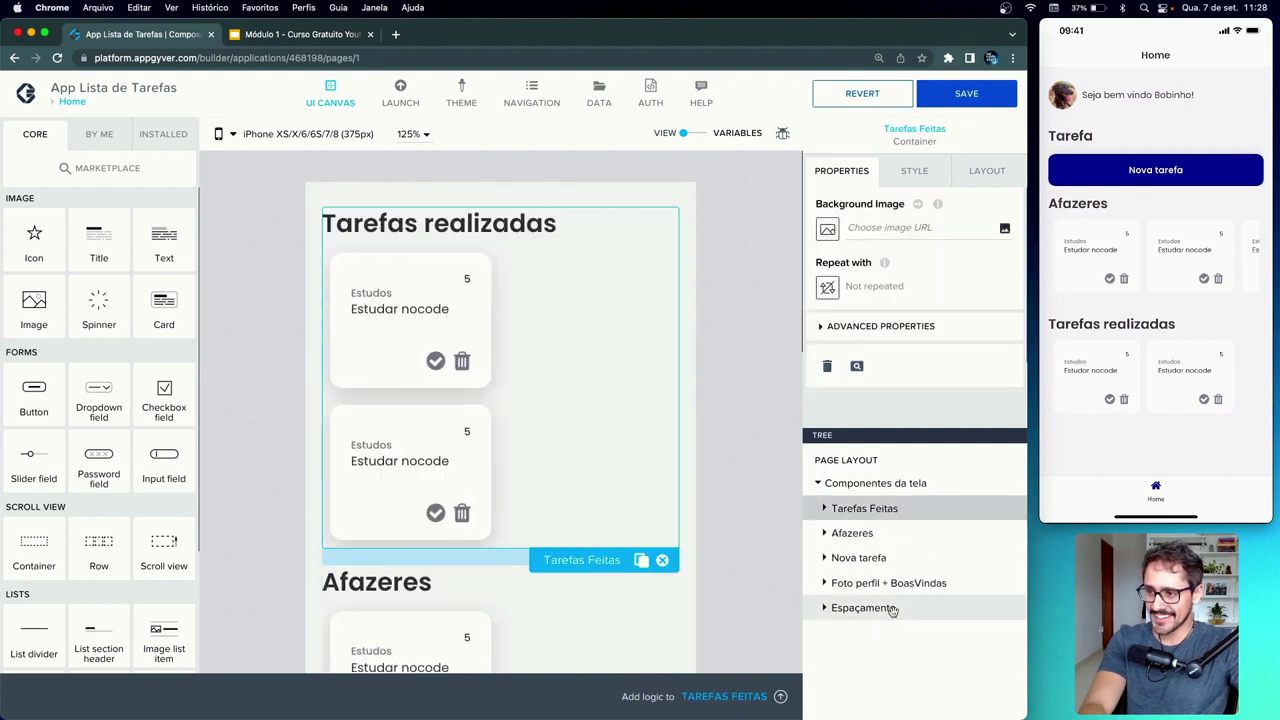
- Reorder the sections inside Componentes da tela as Foto perfil + BoasVindas, Espaçamento, Nova tarefa, Afazeres and Tarefas Feitas, and save the app
drag(891, 606, 894, 524)
drag(891, 608, 905, 503)
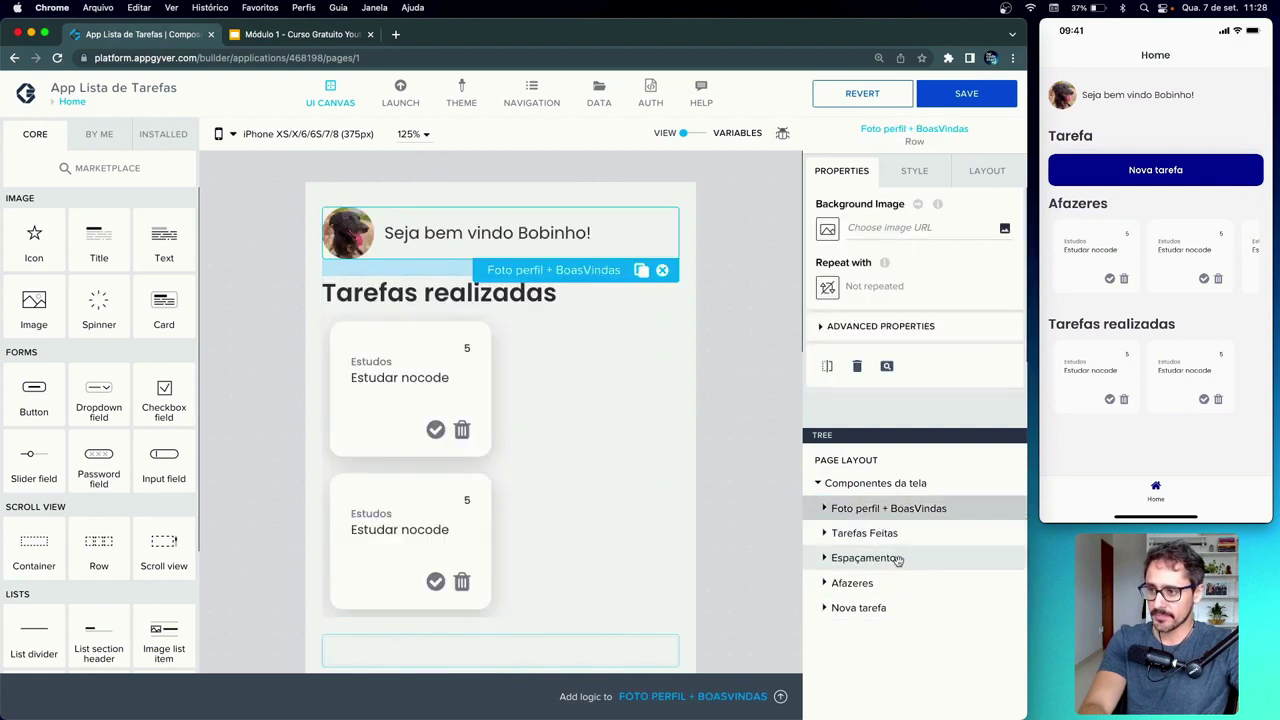
drag(886, 603, 902, 530)
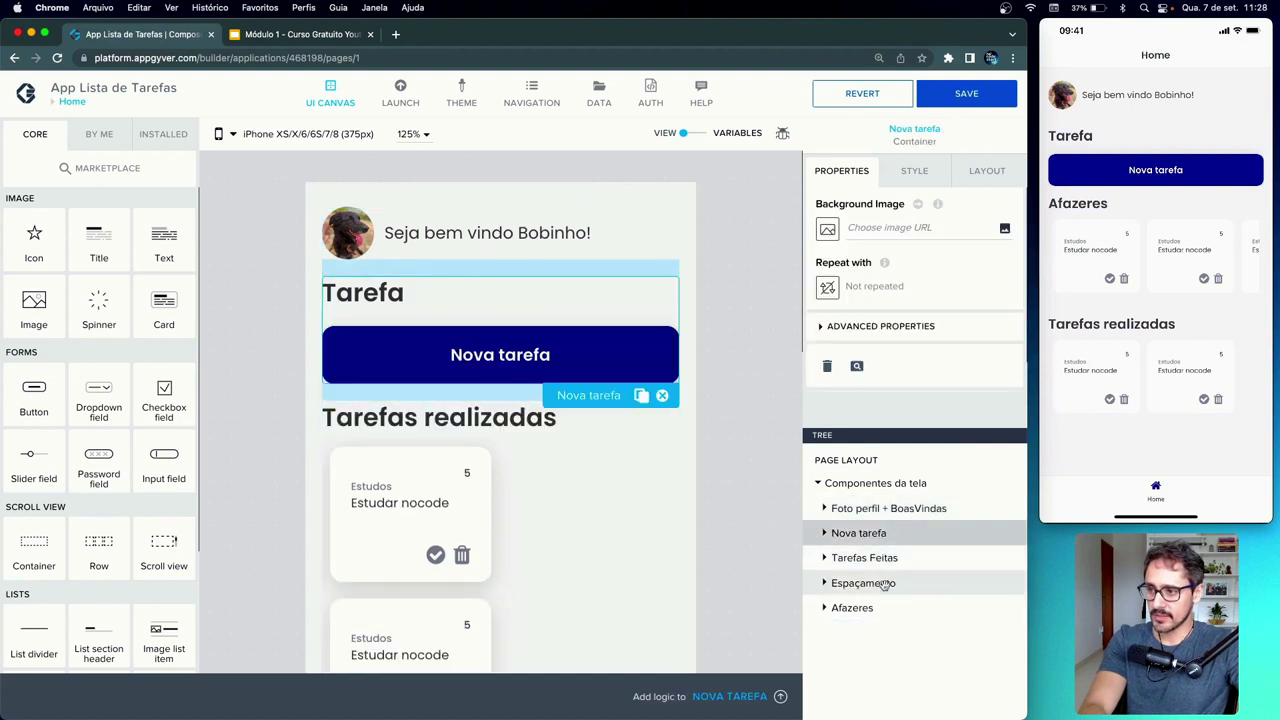
drag(884, 585, 888, 512)
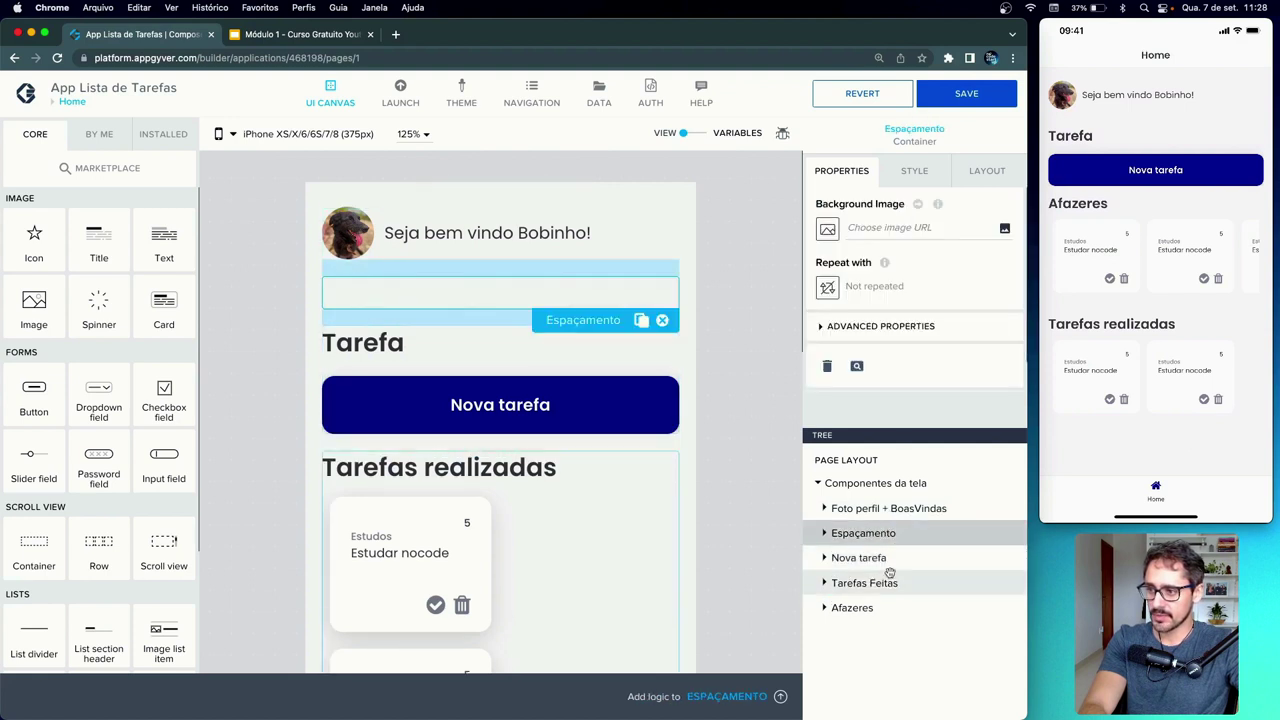
drag(877, 601, 890, 574)
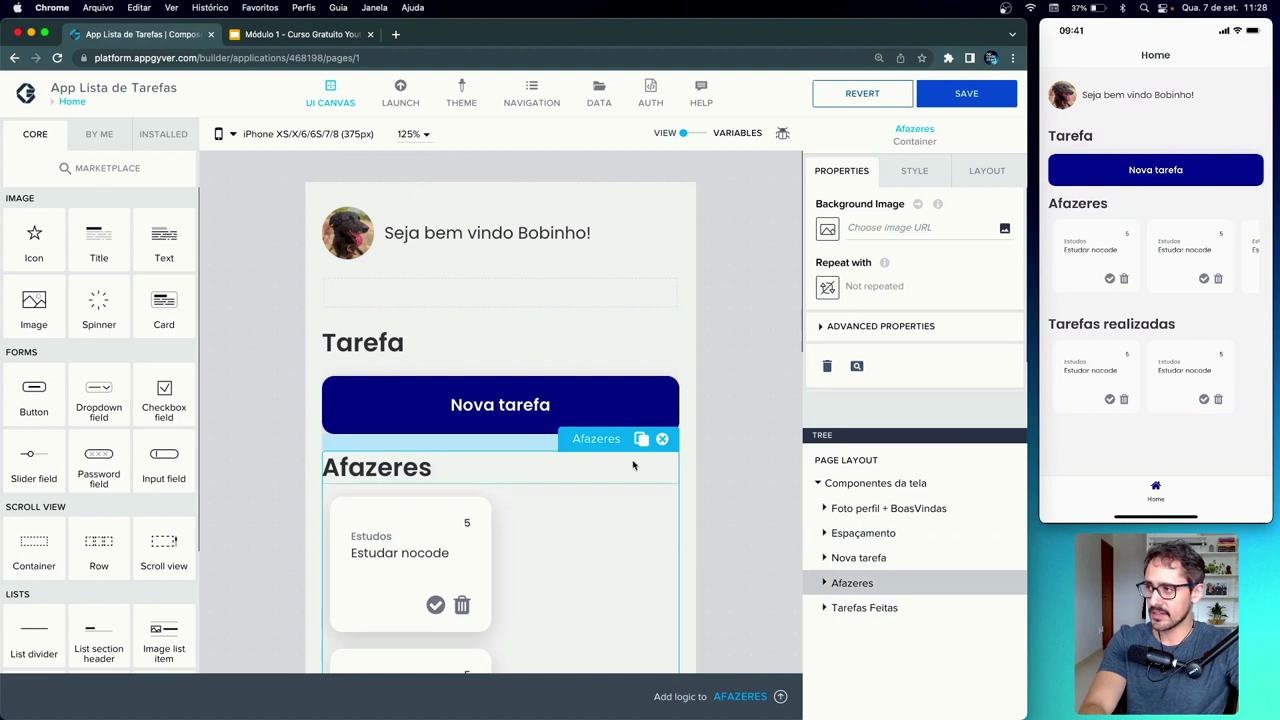
scroll(633, 465, down, 2)
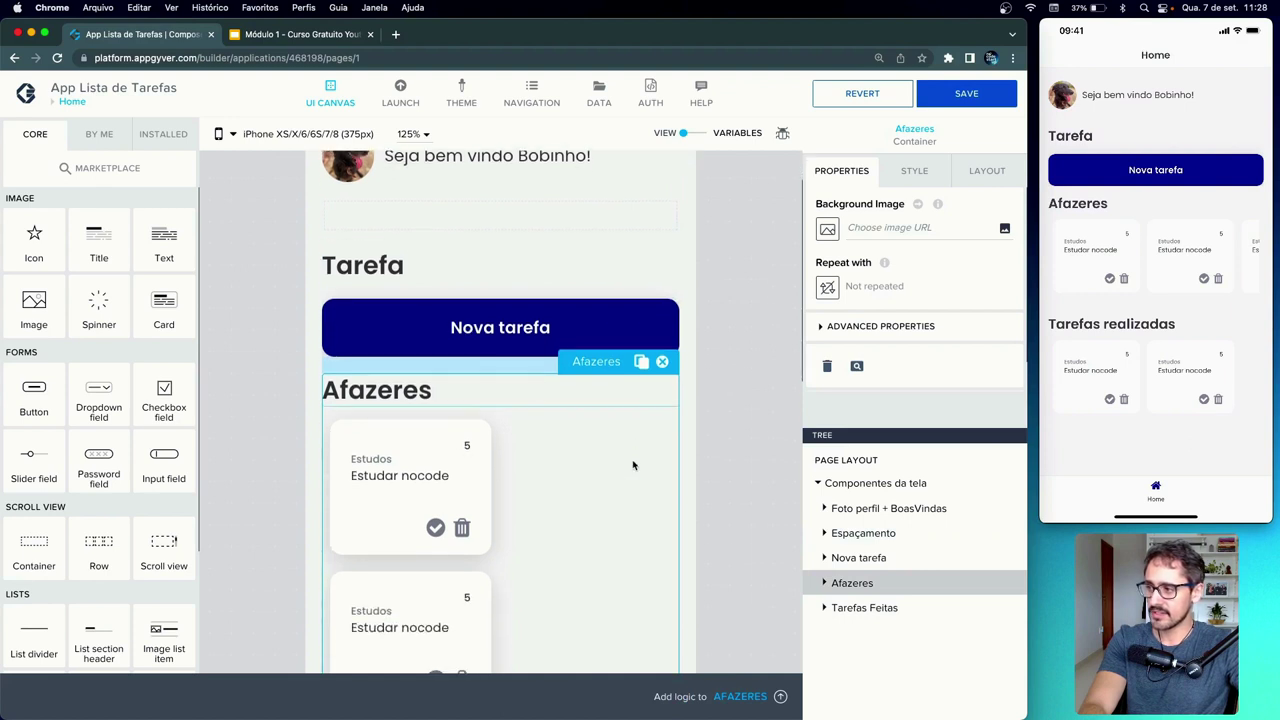
click(820, 487)
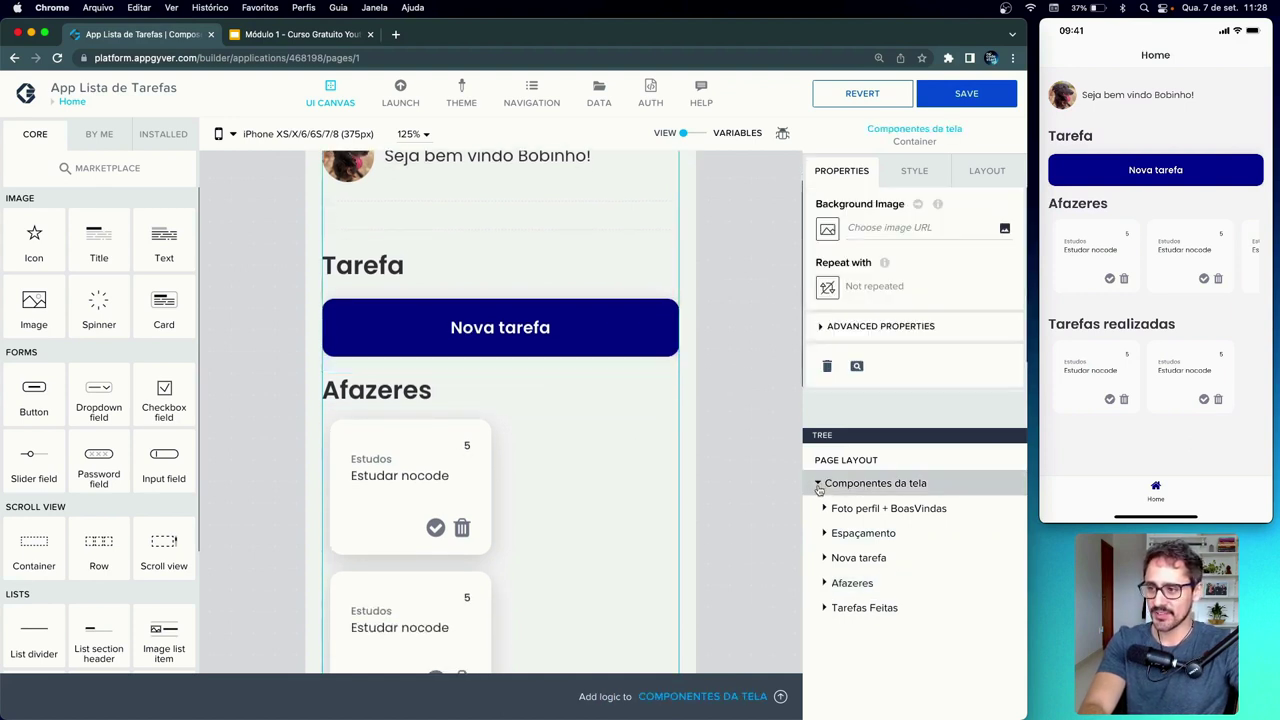
click(818, 485)
click(818, 485)
click(986, 90)
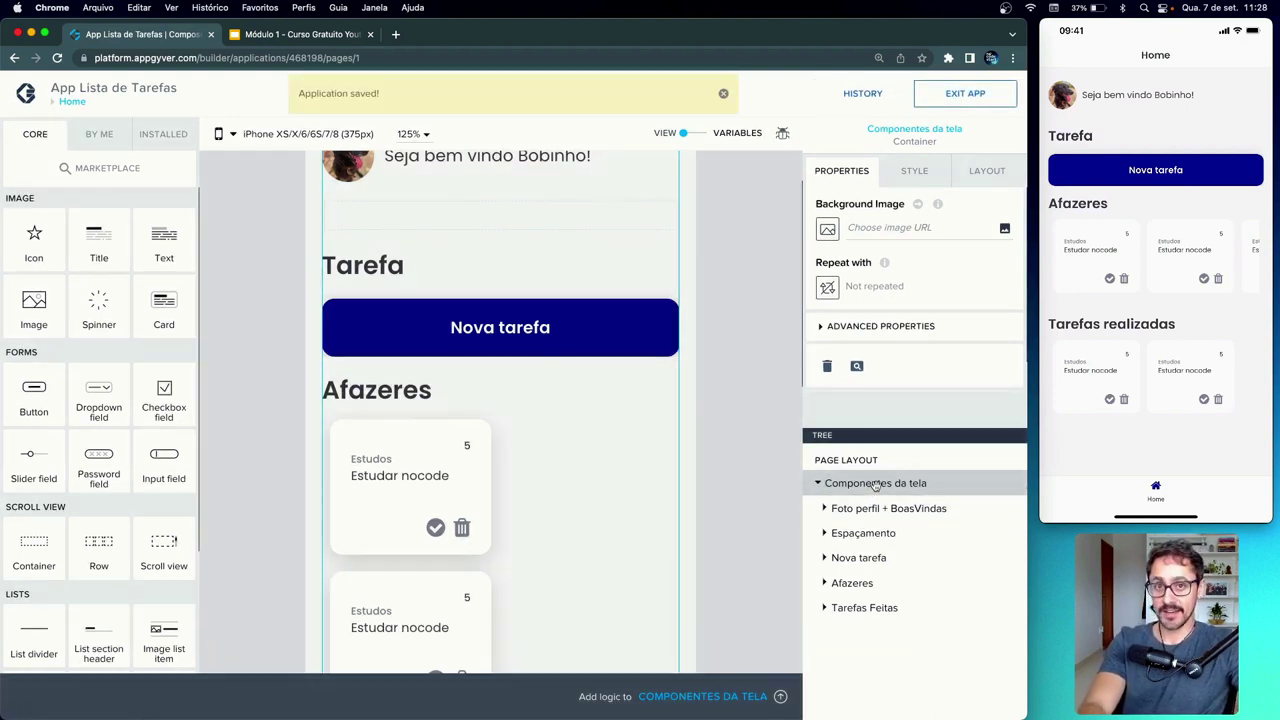
- Copy the Componentes da tela container from Home into the Nova Tarefa page and save the app
key(super+c)
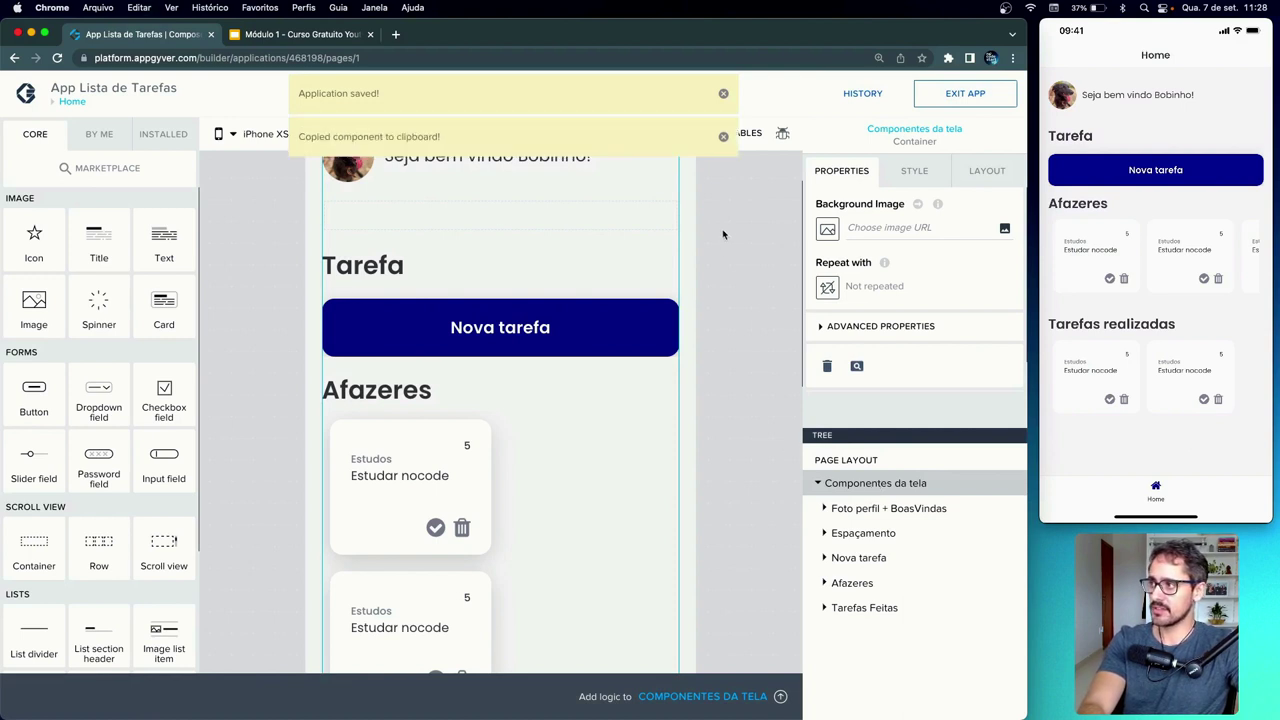
click(723, 136)
click(723, 93)
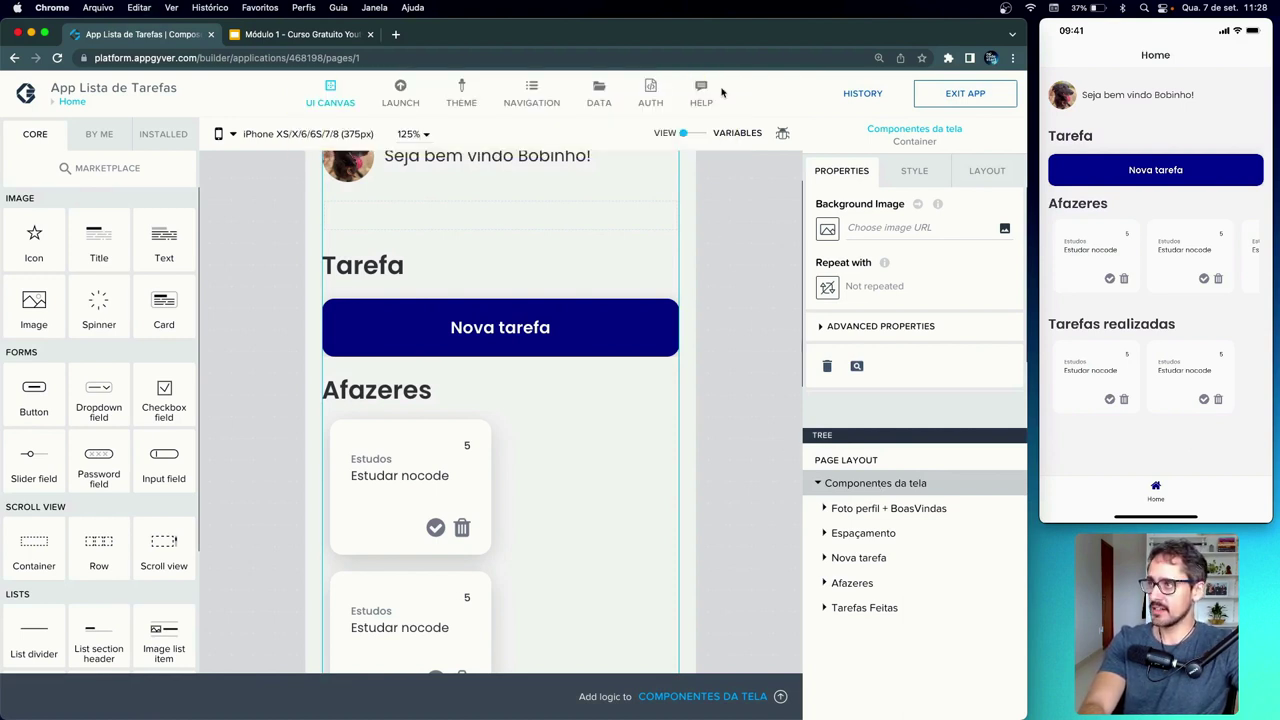
click(76, 104)
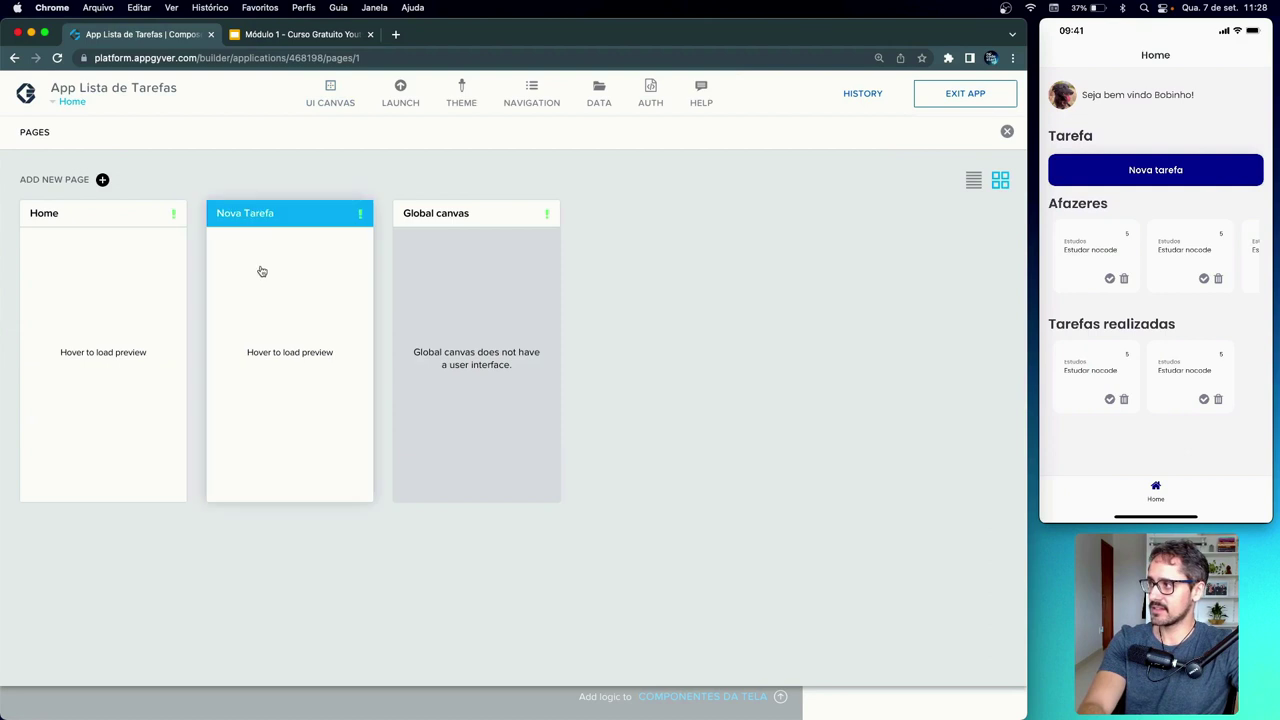
click(261, 270)
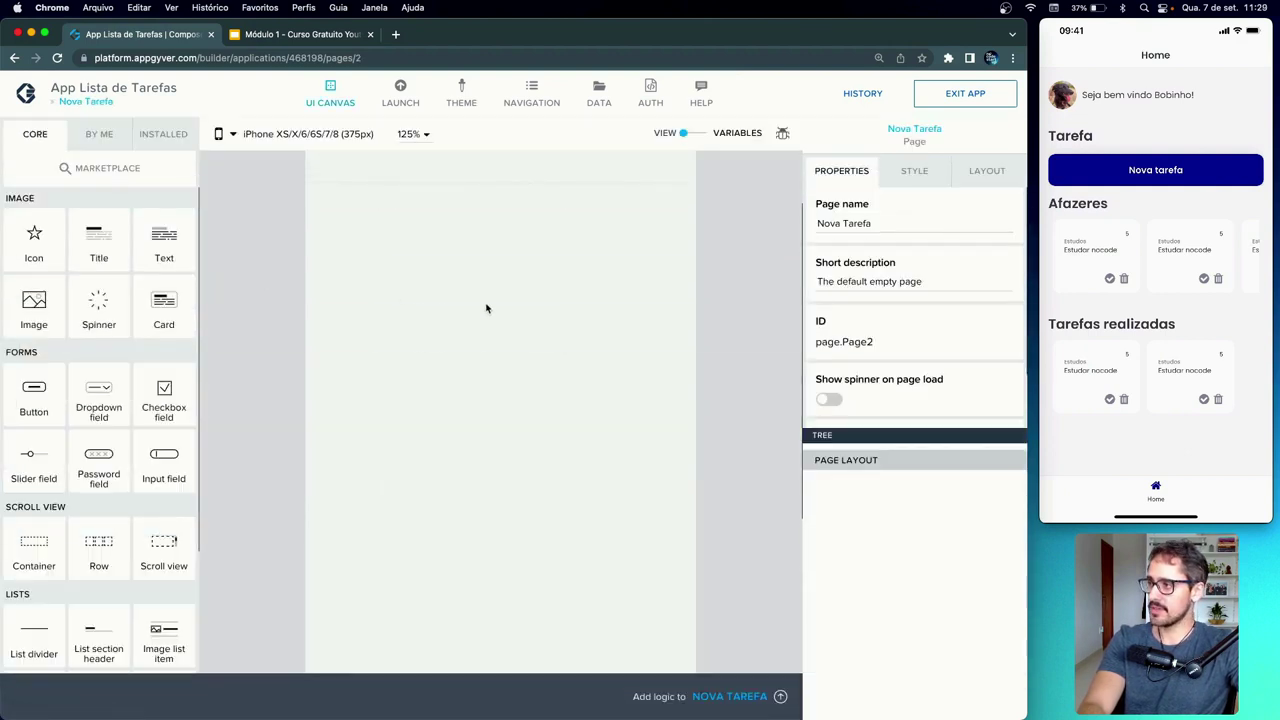
key(super+v)
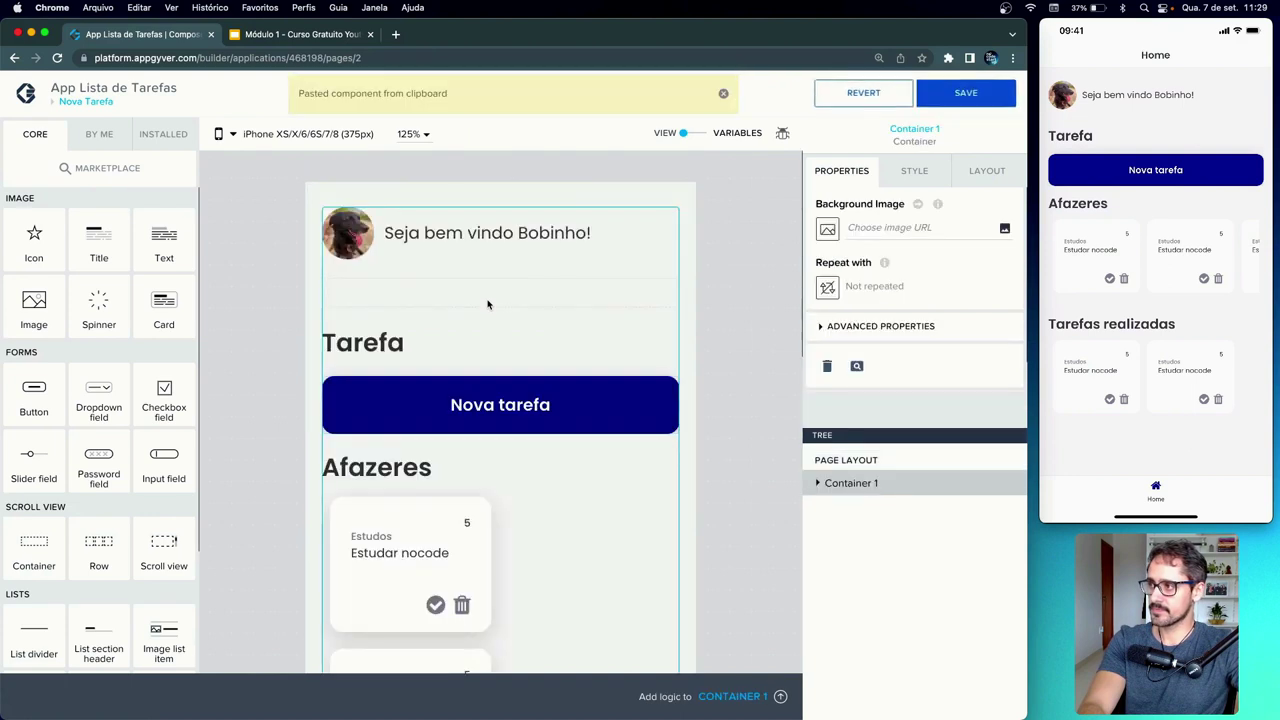
click(962, 100)
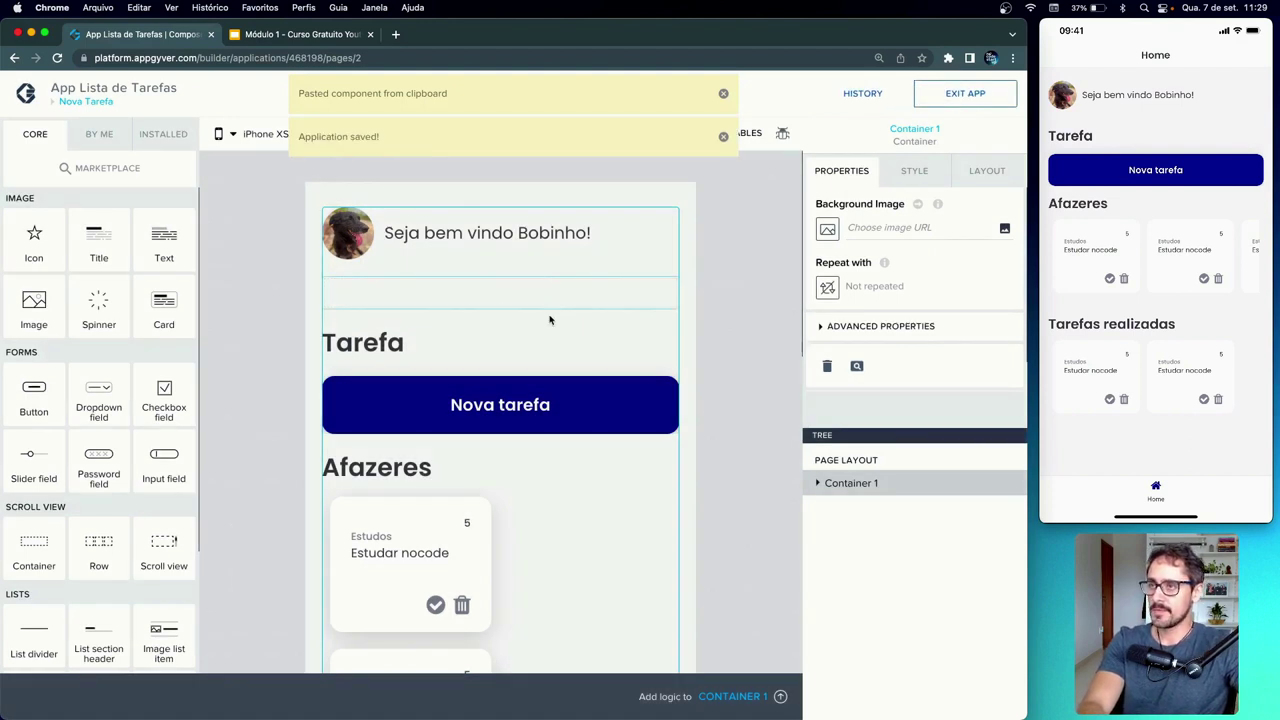
- Delete the Afazeres and Tarefas Feitas containers from the Nova Tarefa page and save the app
scroll(549, 320, down, 3)
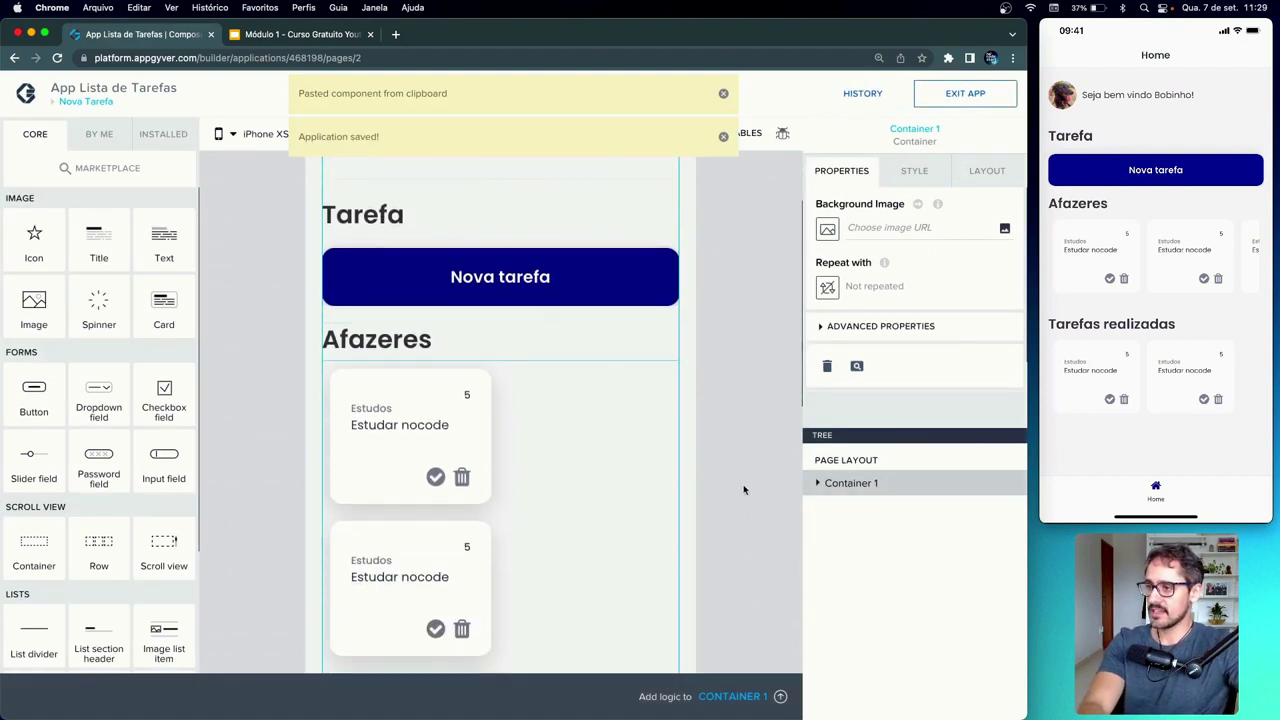
click(818, 484)
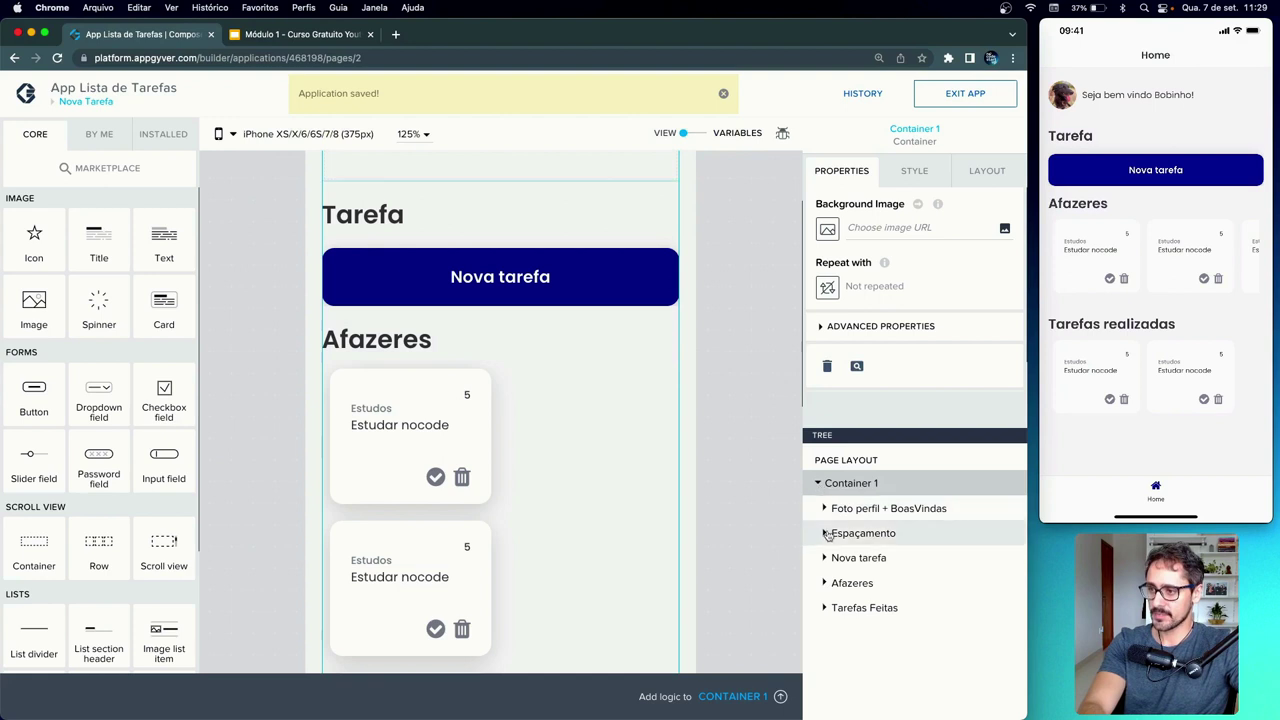
click(915, 560)
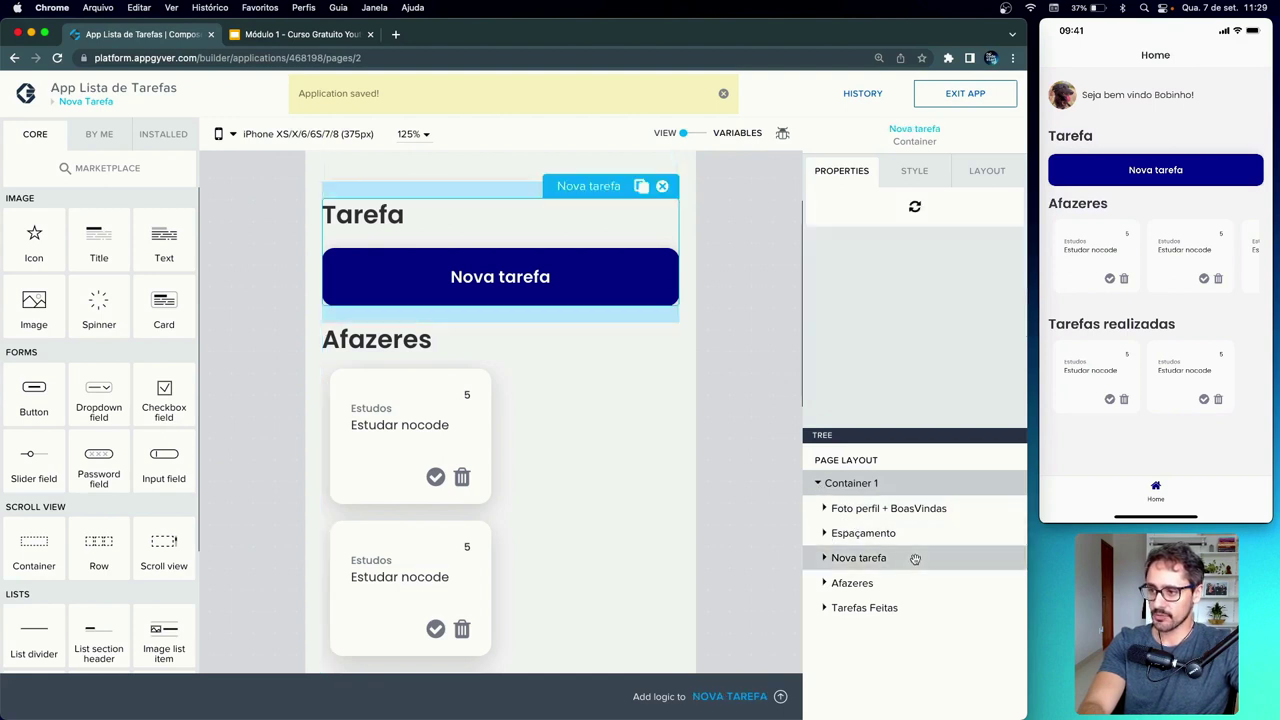
click(905, 580)
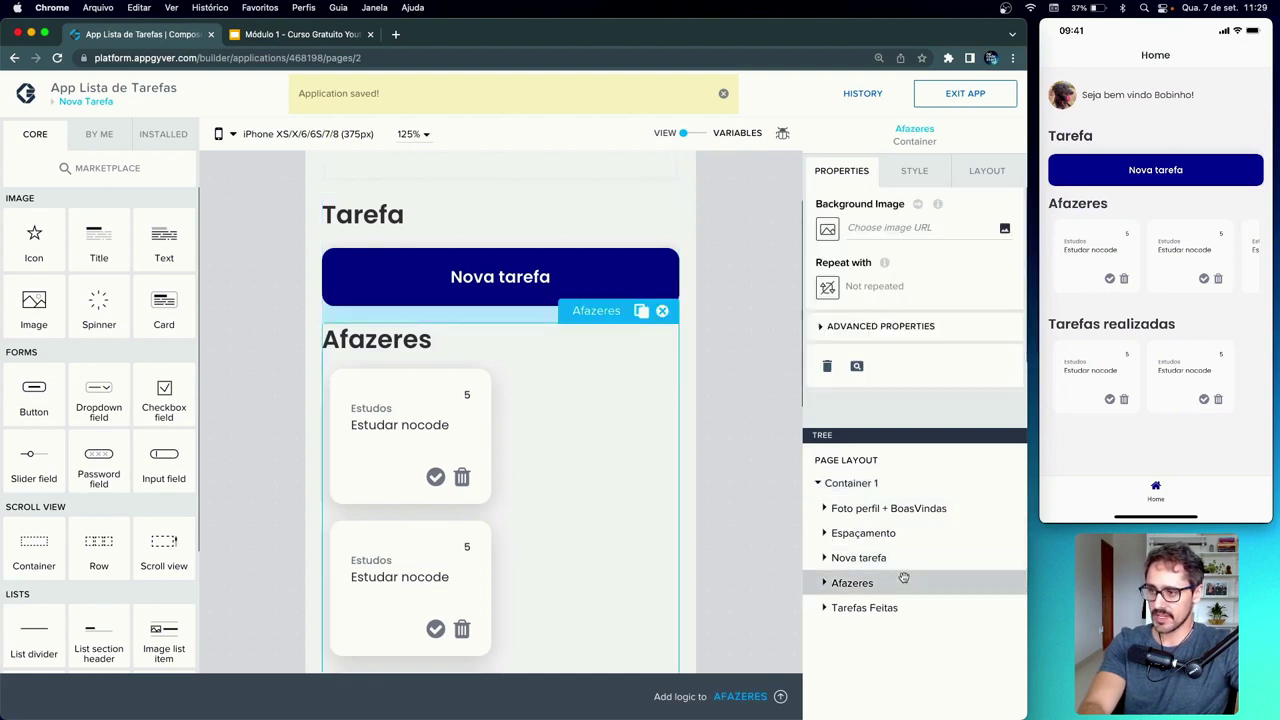
click(665, 314)
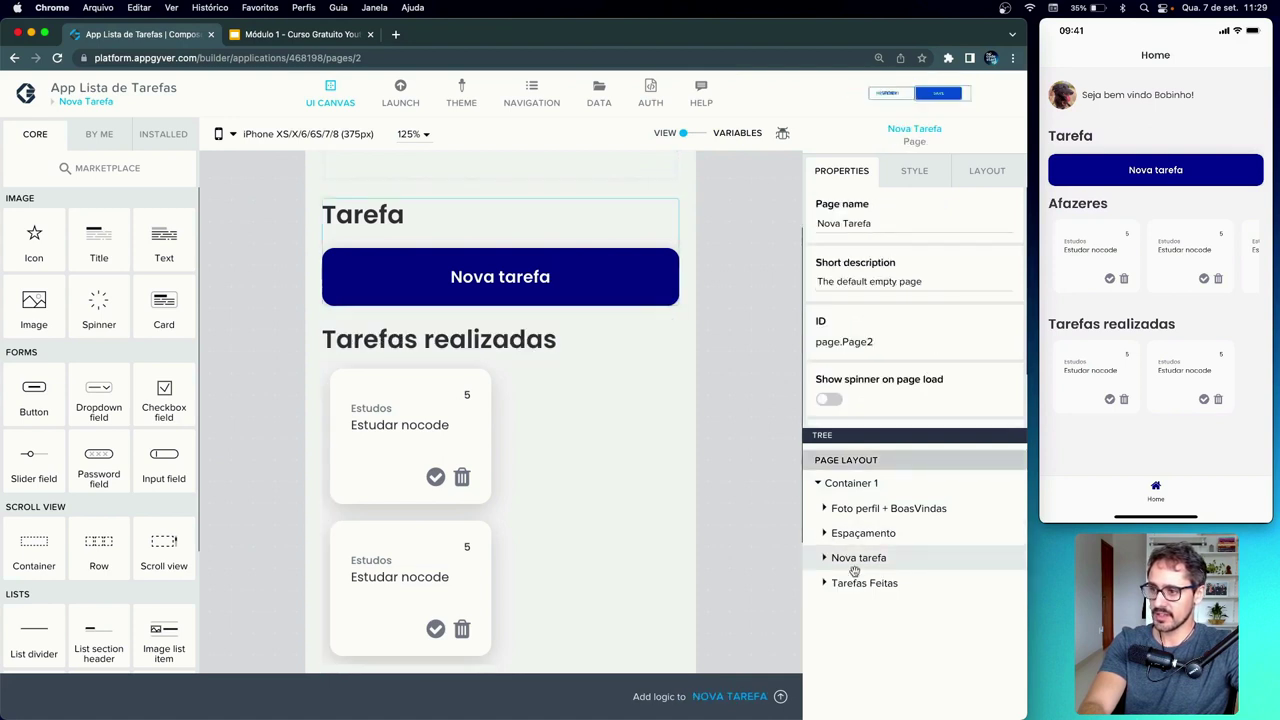
click(641, 339)
click(662, 311)
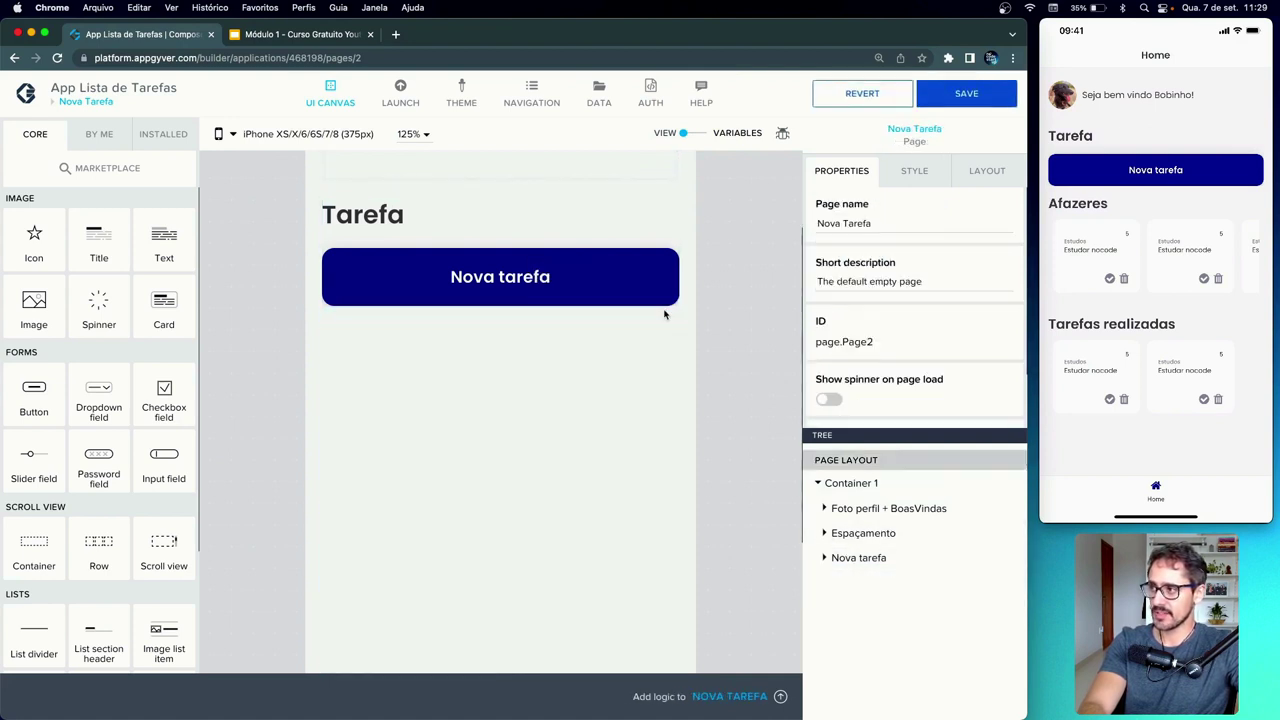
click(966, 93)
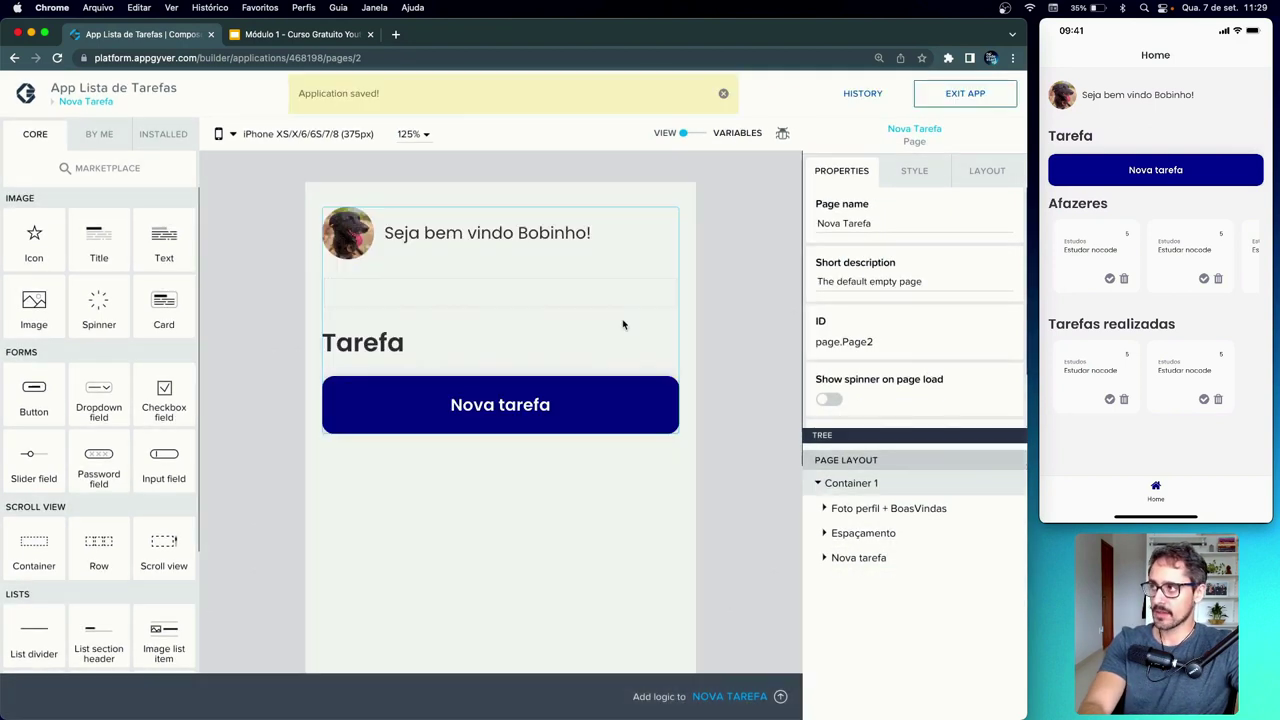
- Check the Fluxo de telas slide, and add an input field between the title and button in the Nova tarefa container
click(313, 37)
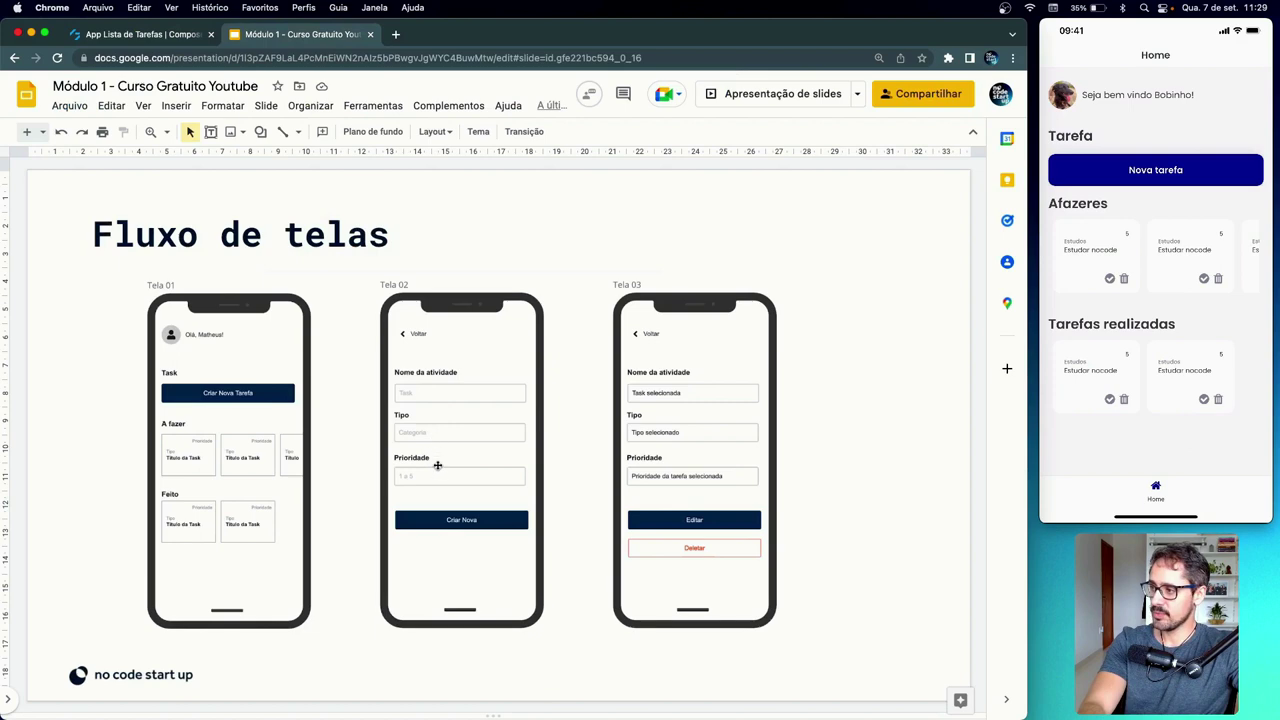
click(188, 37)
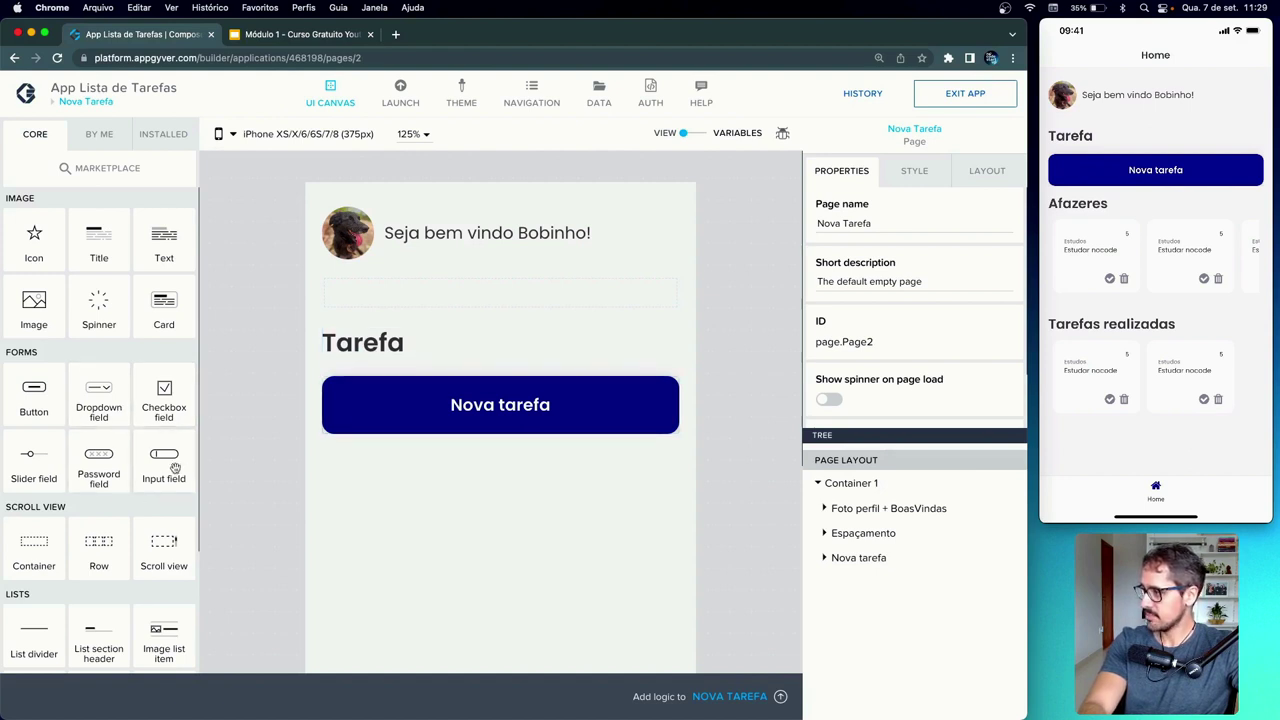
drag(172, 467, 432, 441)
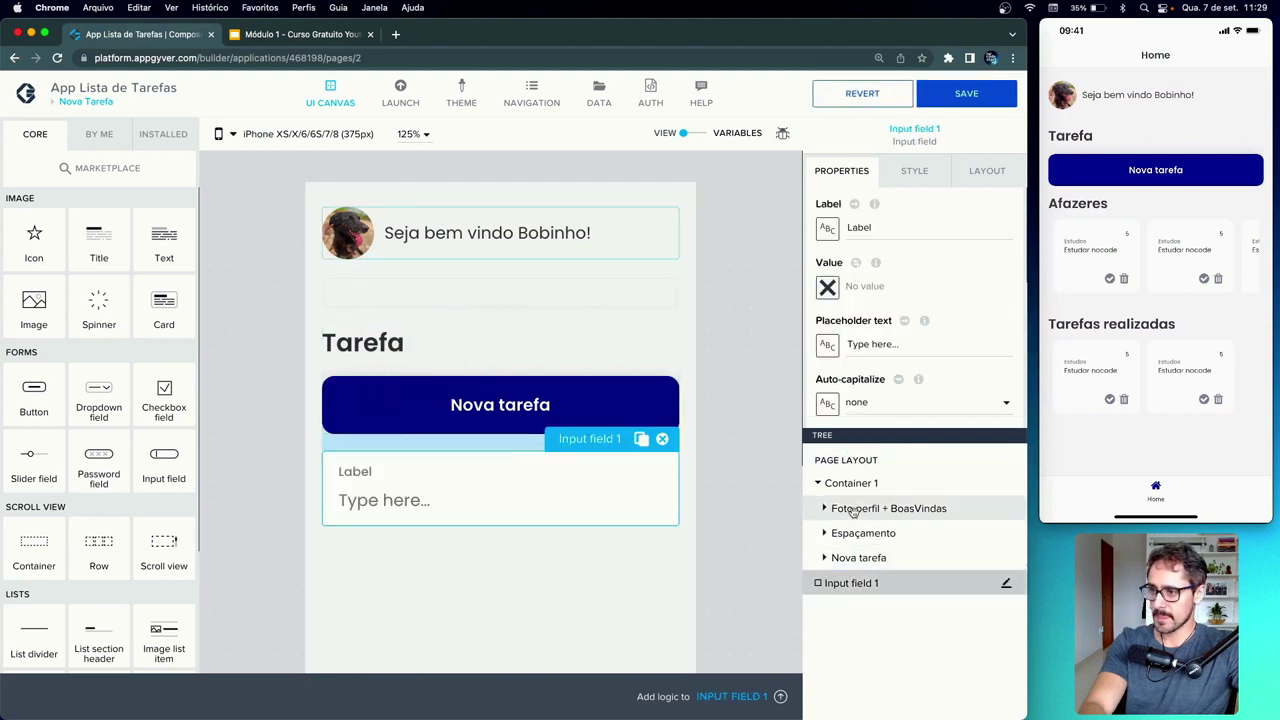
click(825, 558)
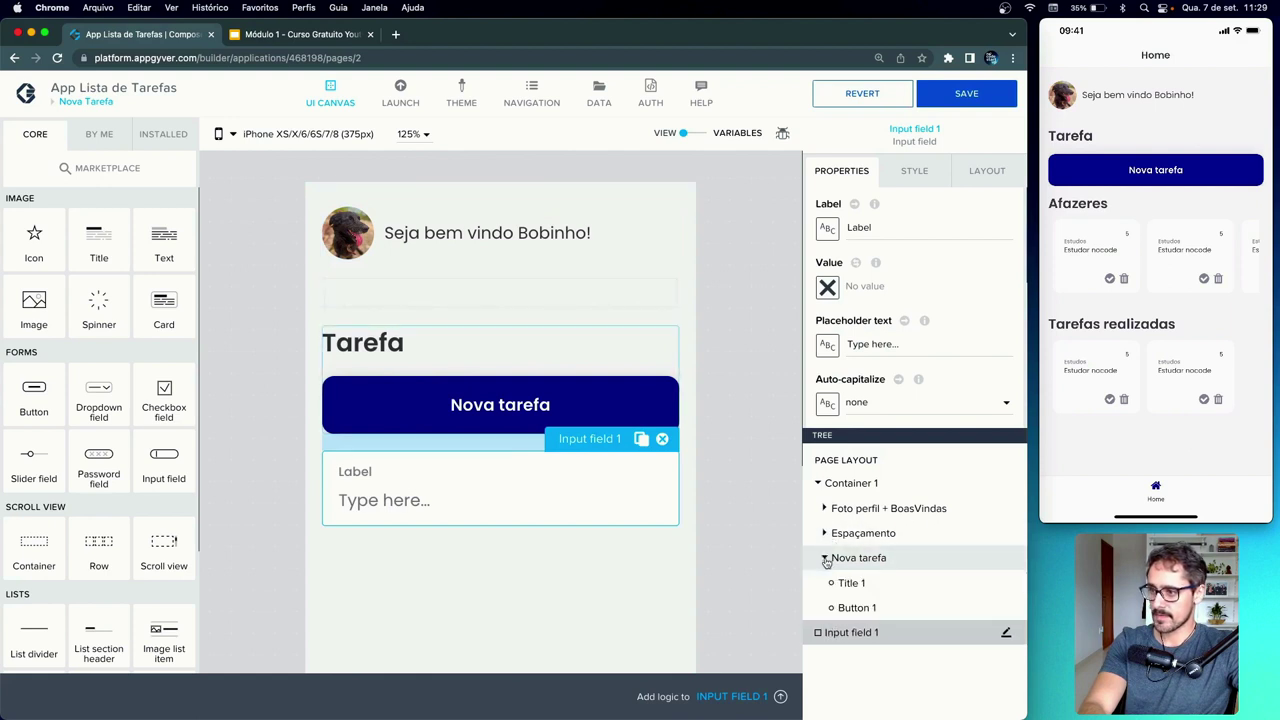
drag(855, 640, 883, 593)
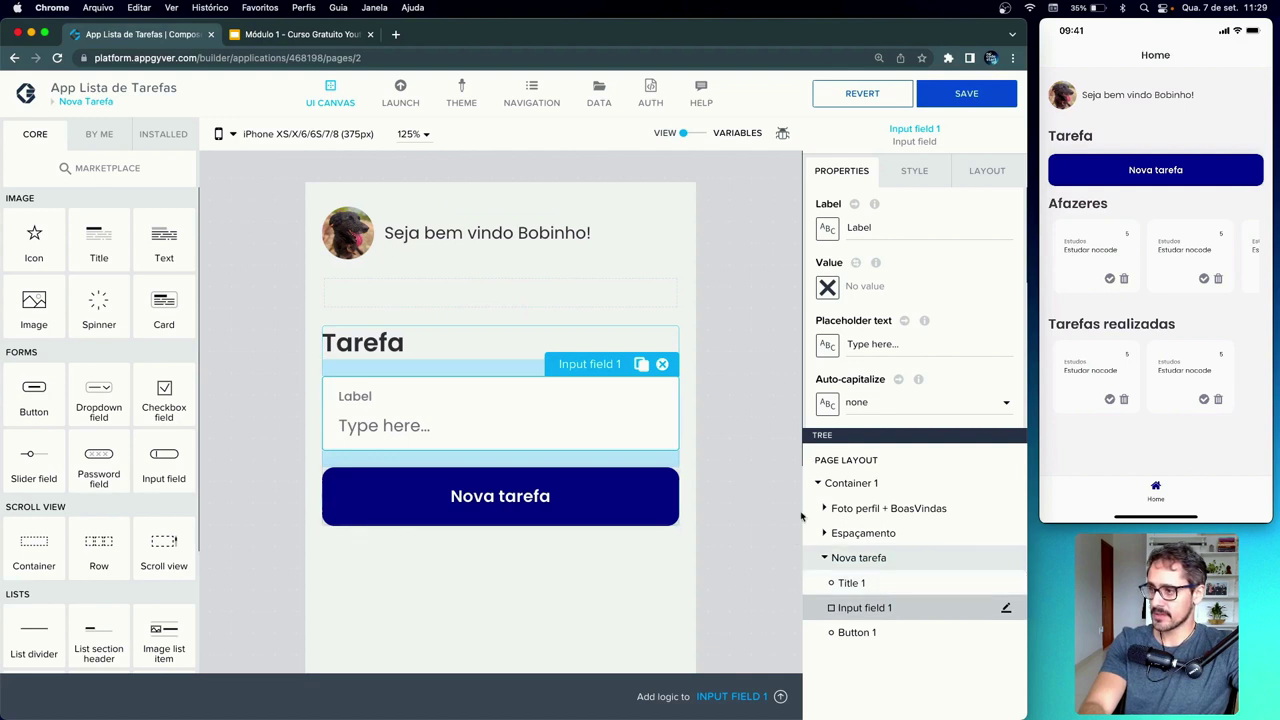
- Clear the label text of the input field in the Nova tarefa container
double_click(855, 229)
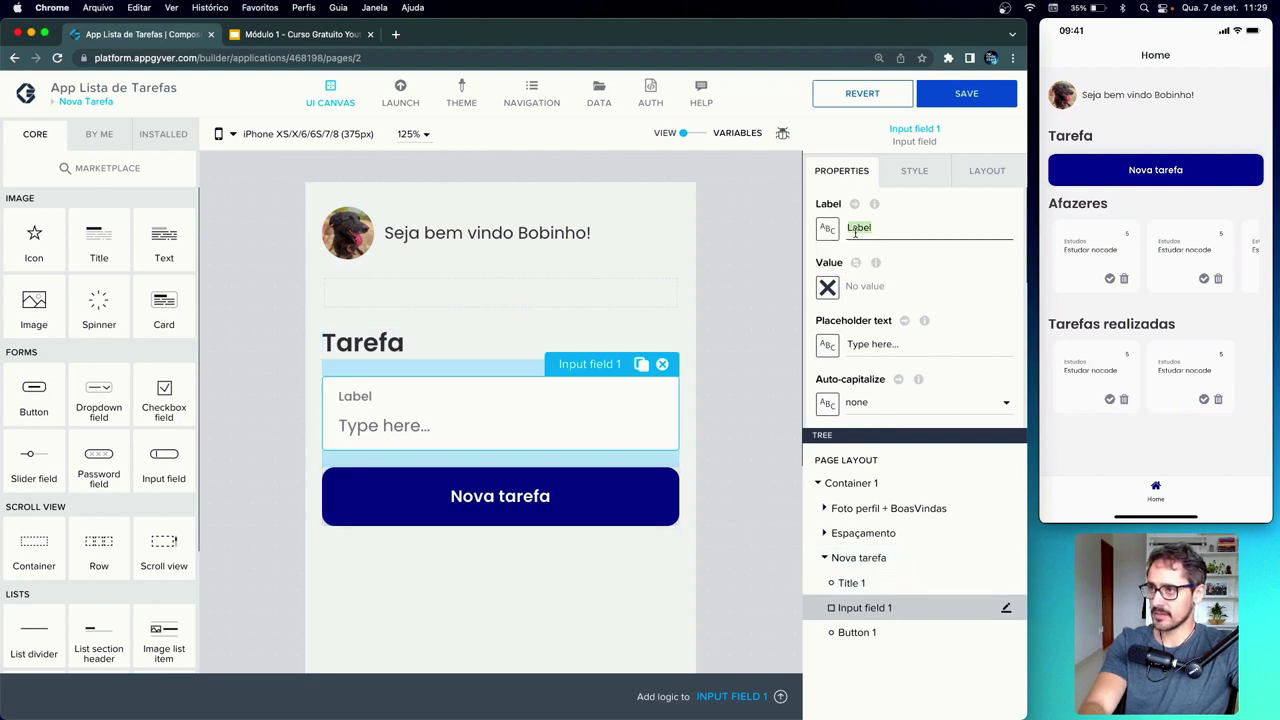
text(N)
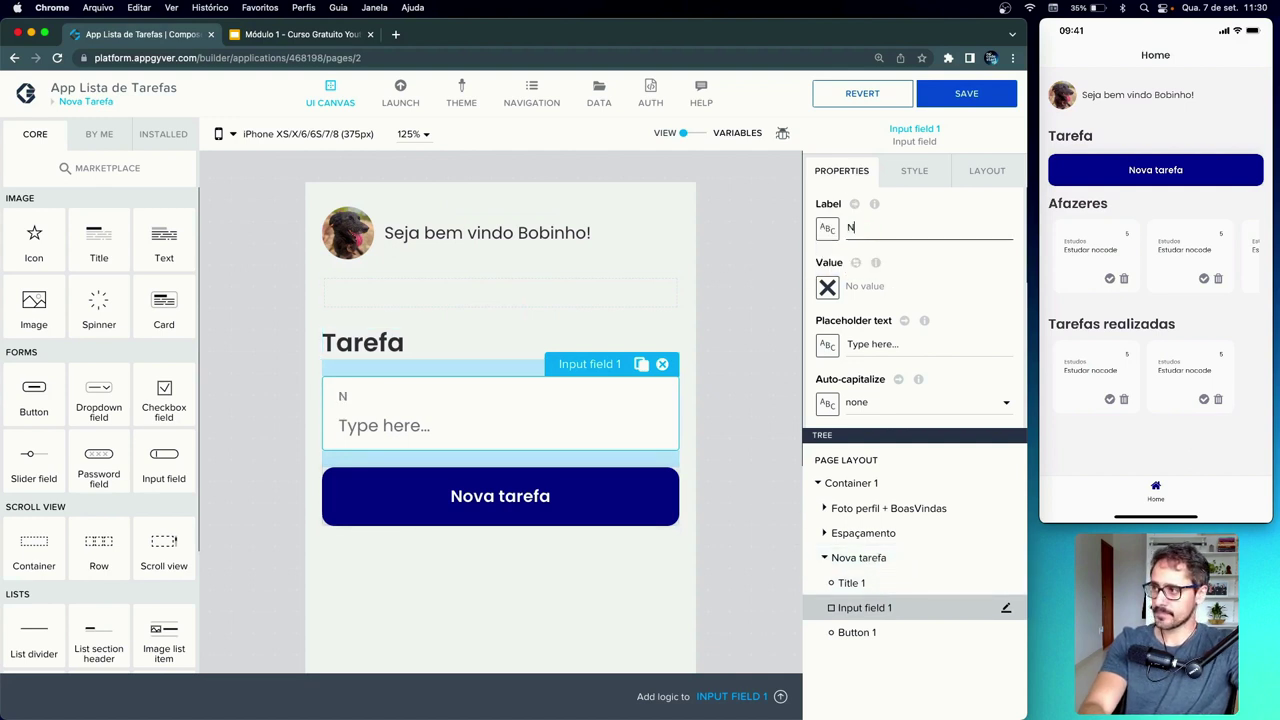
key(BackSpace)
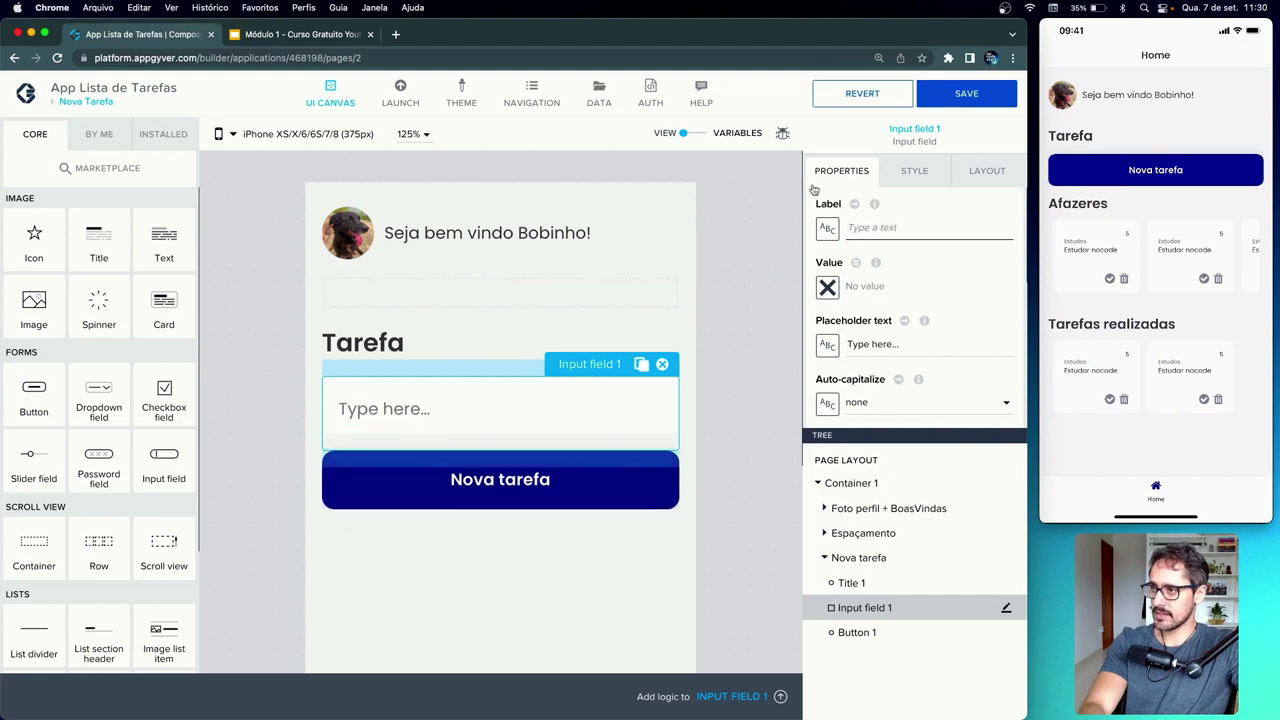
- Change the text of the title above the input field to "Nome tarefa"
click(438, 348)
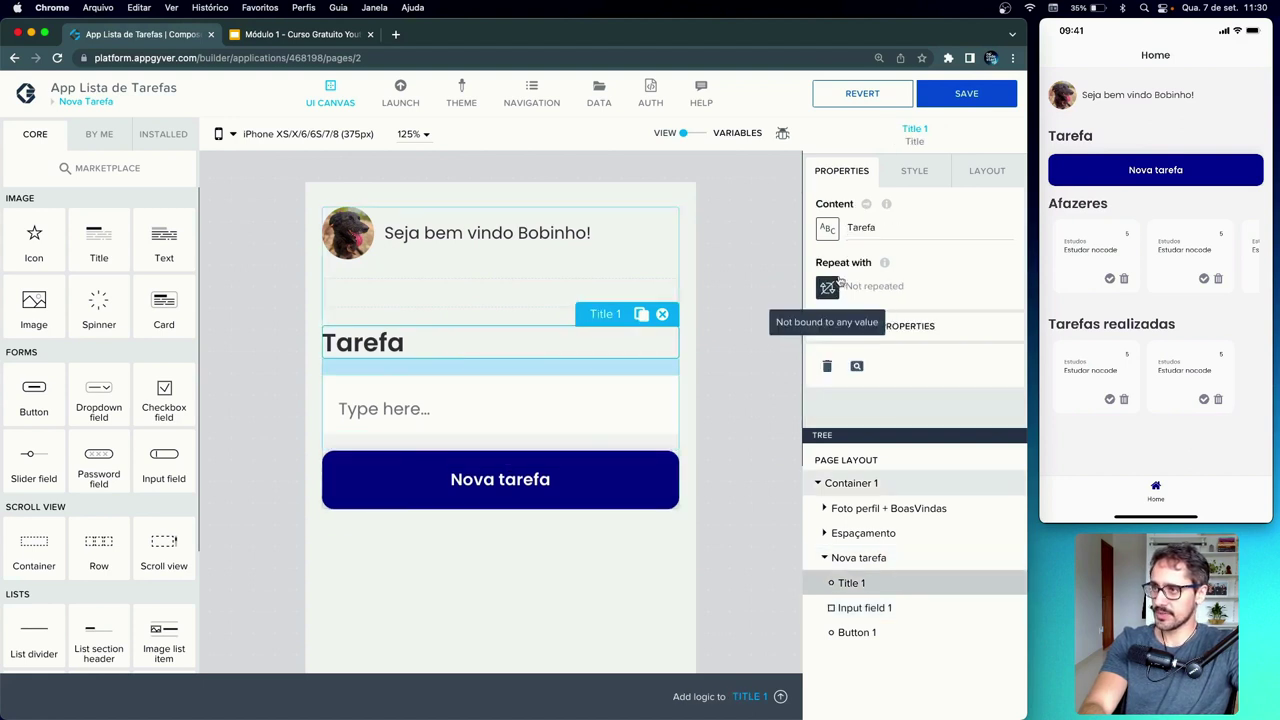
double_click(862, 228)
key(Left)
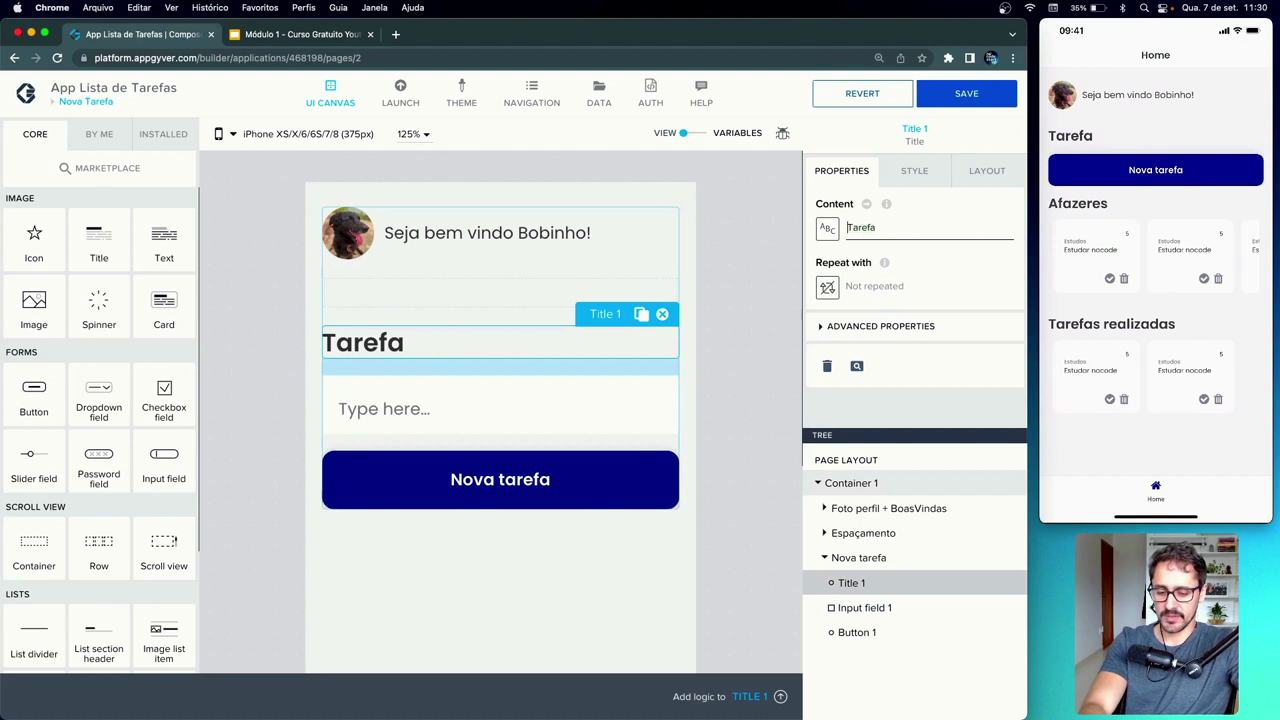
text(Nome)
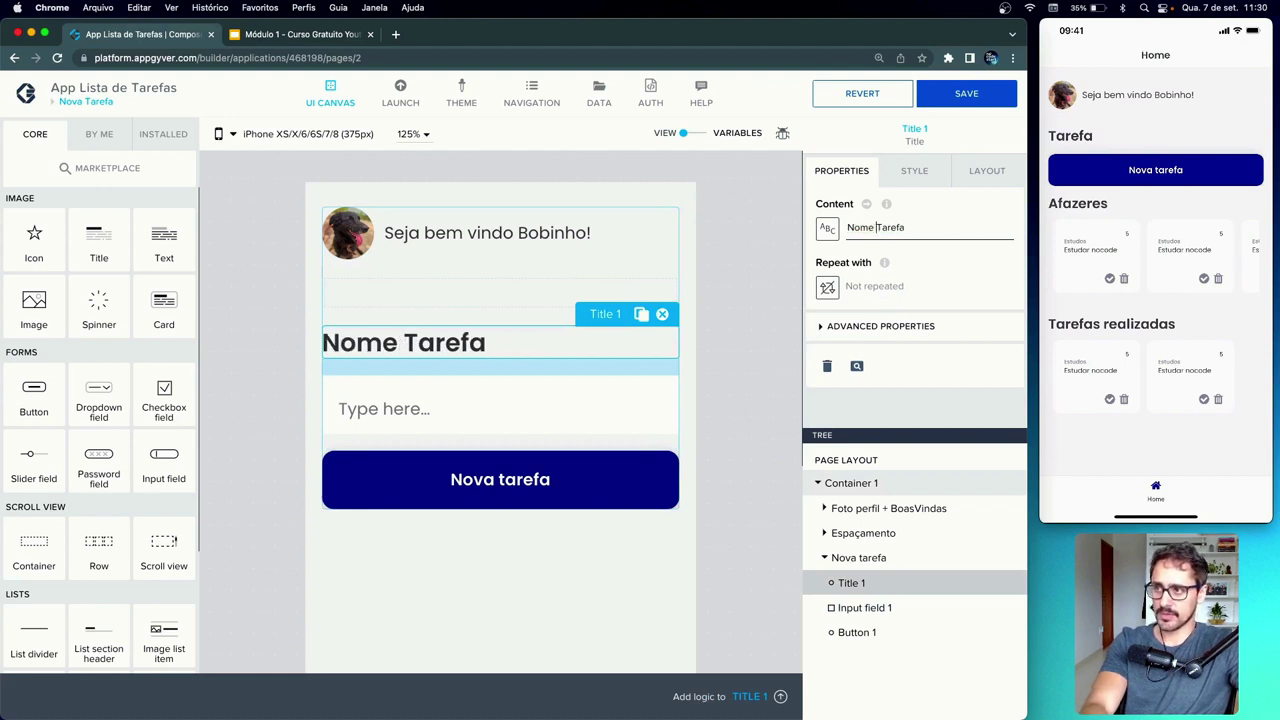
key(BackSpace)
text(t)
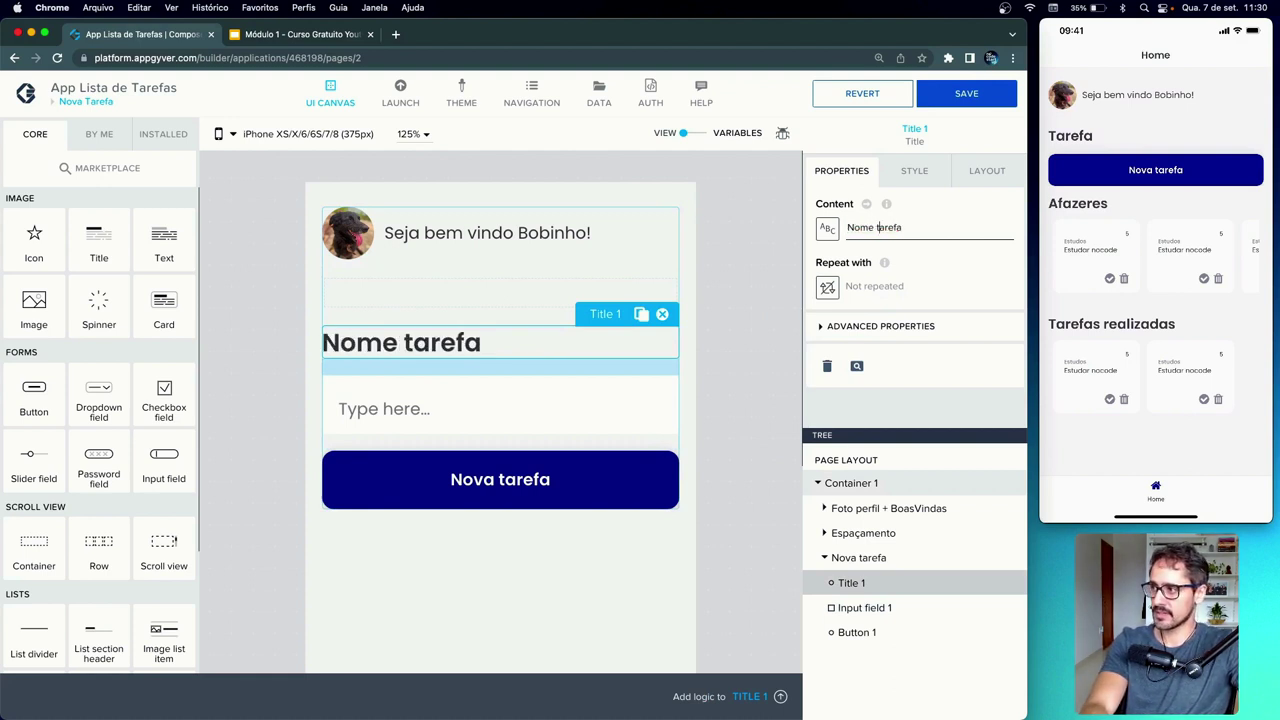
click(767, 321)
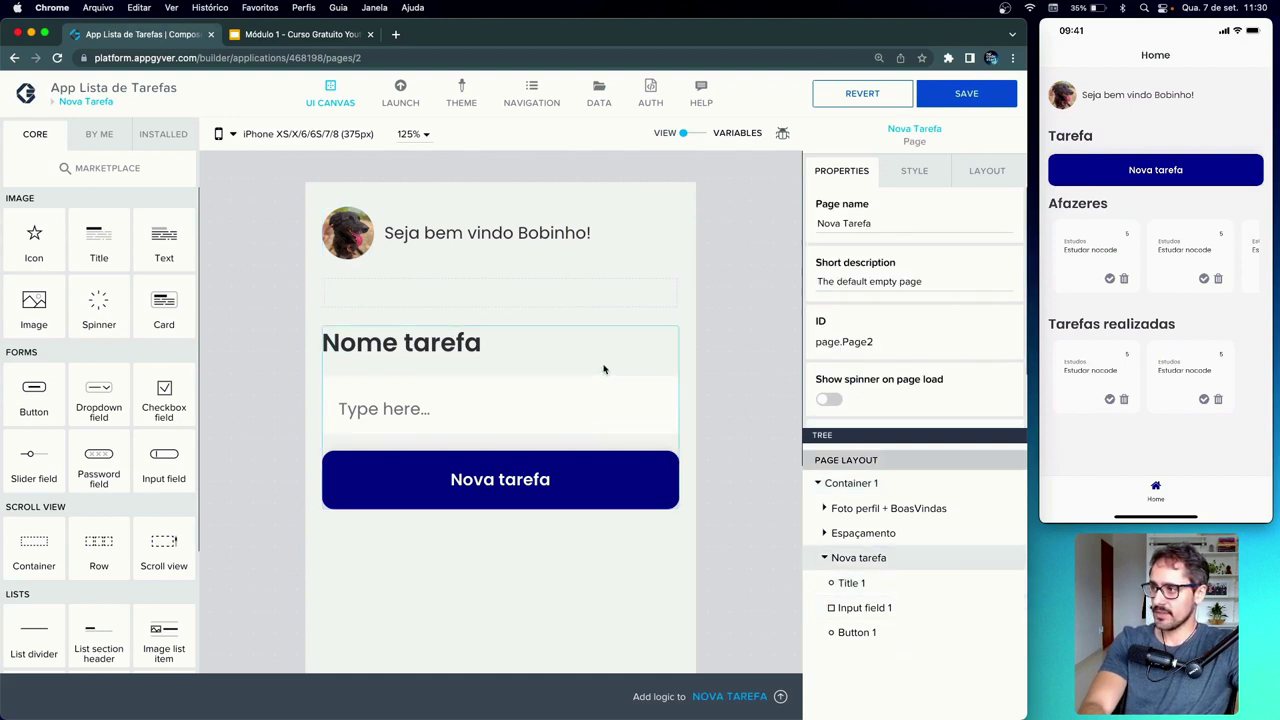
- Move the Nova tarefa button out of its container so it sits directly in the page layout, below Container 1
click(856, 558)
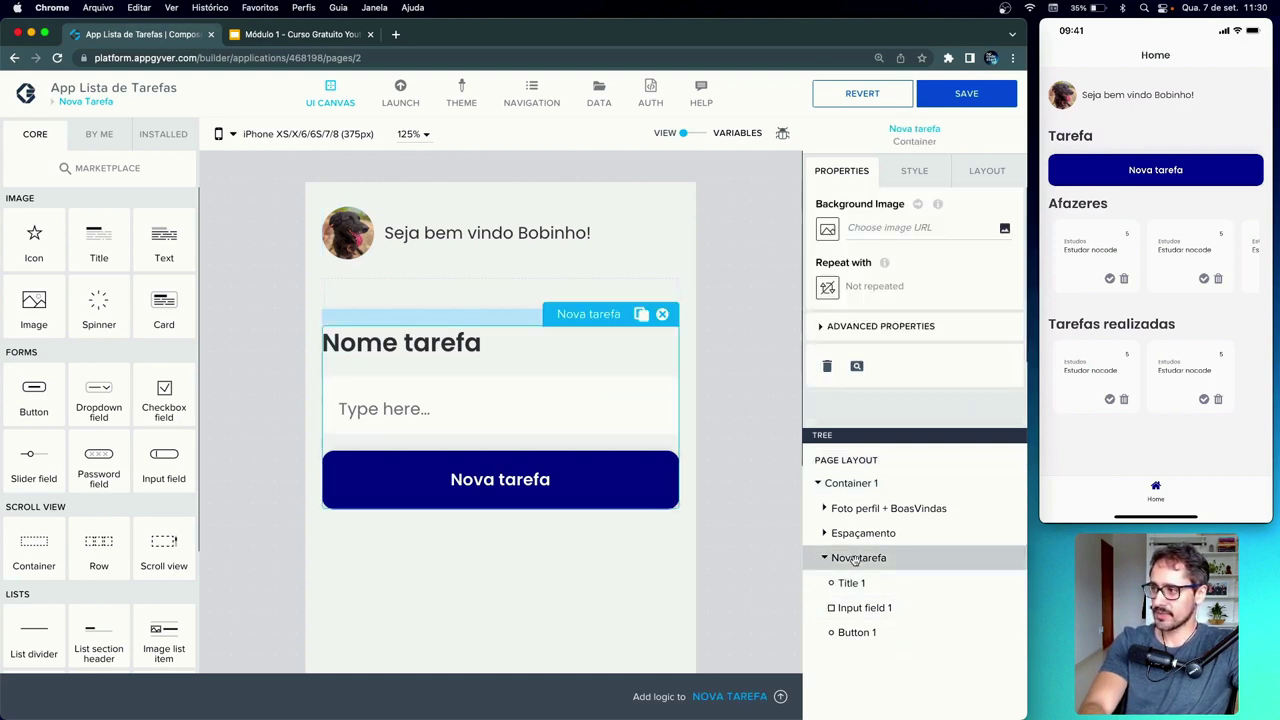
drag(856, 560, 826, 478)
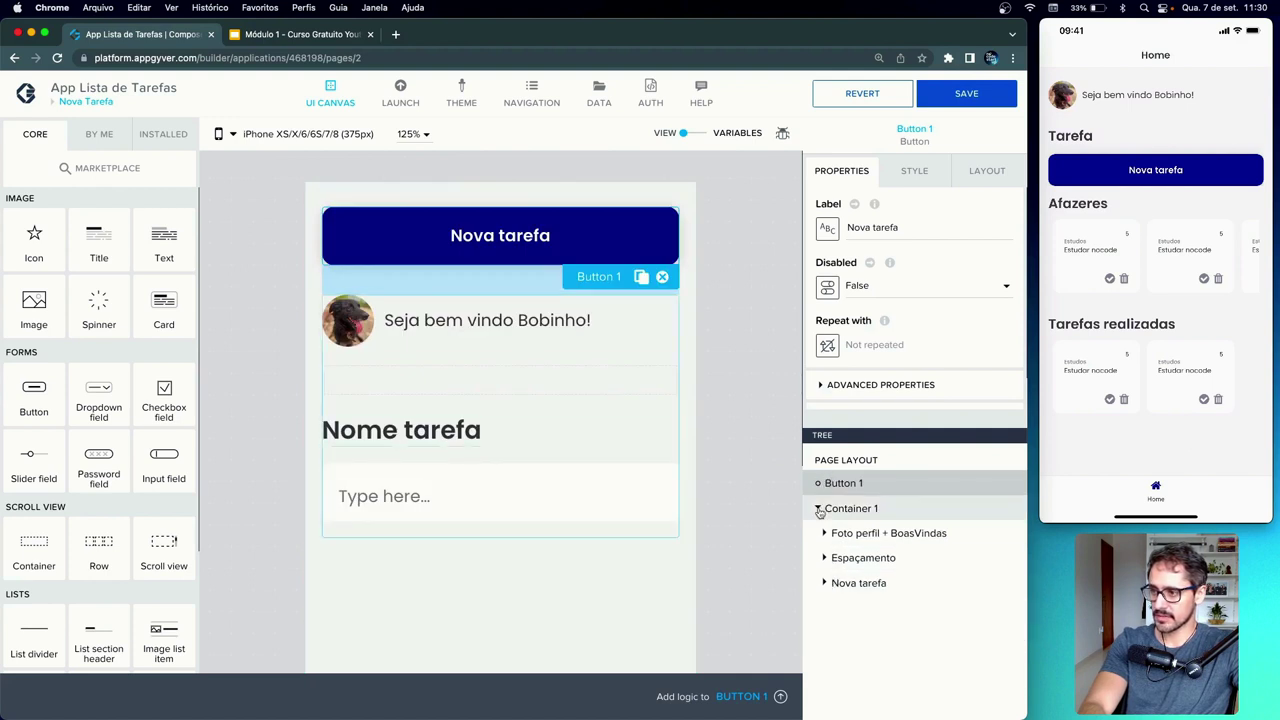
click(818, 508)
mouse_move(824, 484)
mouse_down()
mouse_move(824, 534)
mouse_move(828, 478)
mouse_move(840, 505)
mouse_move(842, 478)
mouse_up()
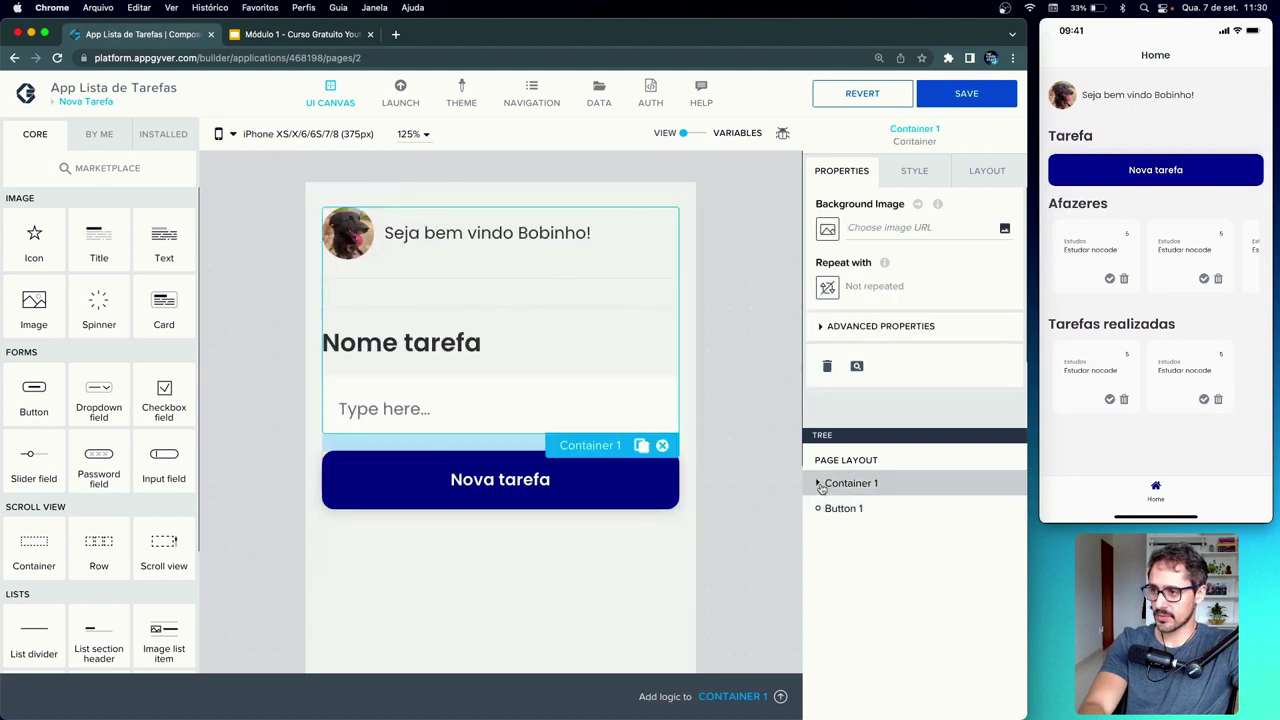
- Set the display name of Container 1 to "Componentes da tela" and save the app
click(817, 483)
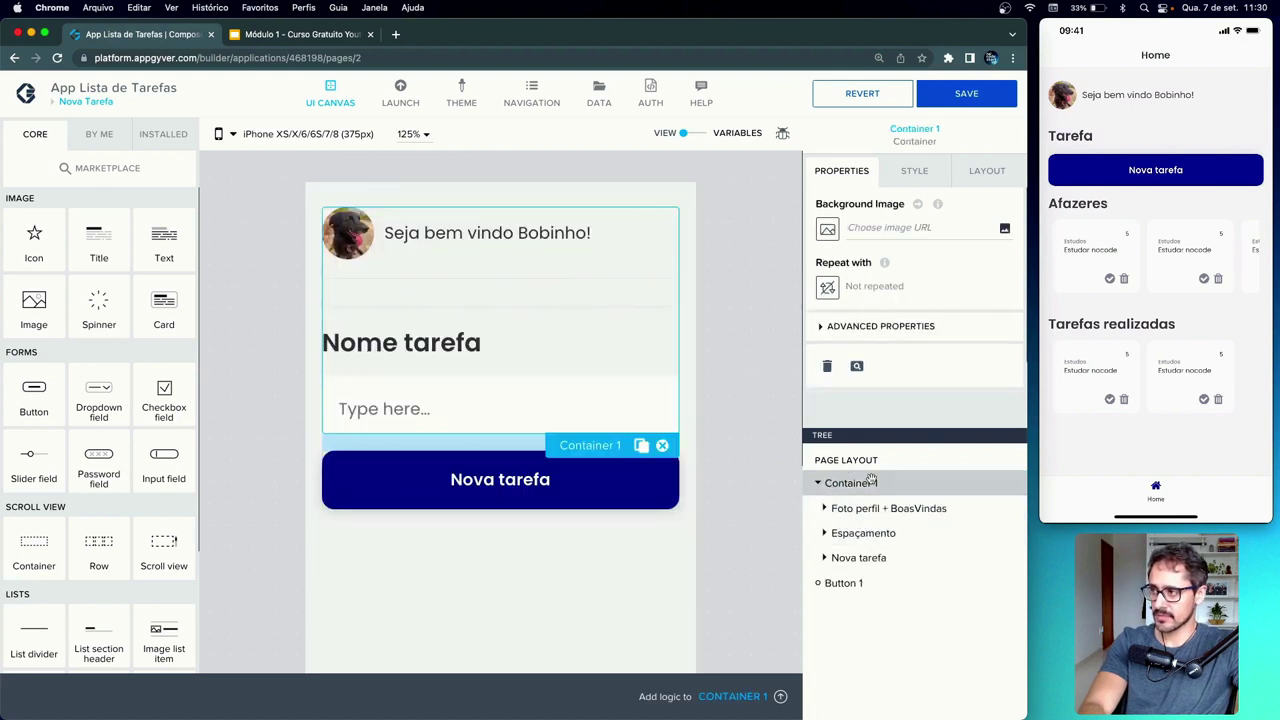
scroll(884, 365, down, 1)
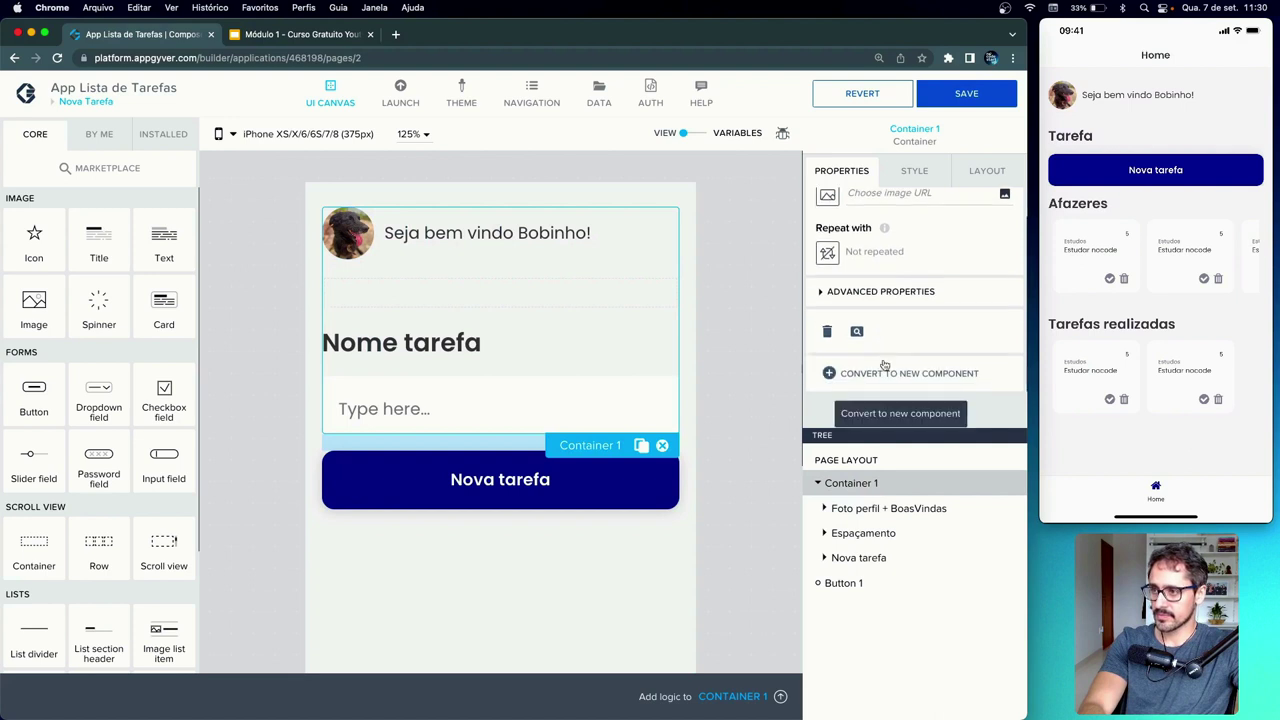
click(834, 291)
scroll(877, 366, down, 2)
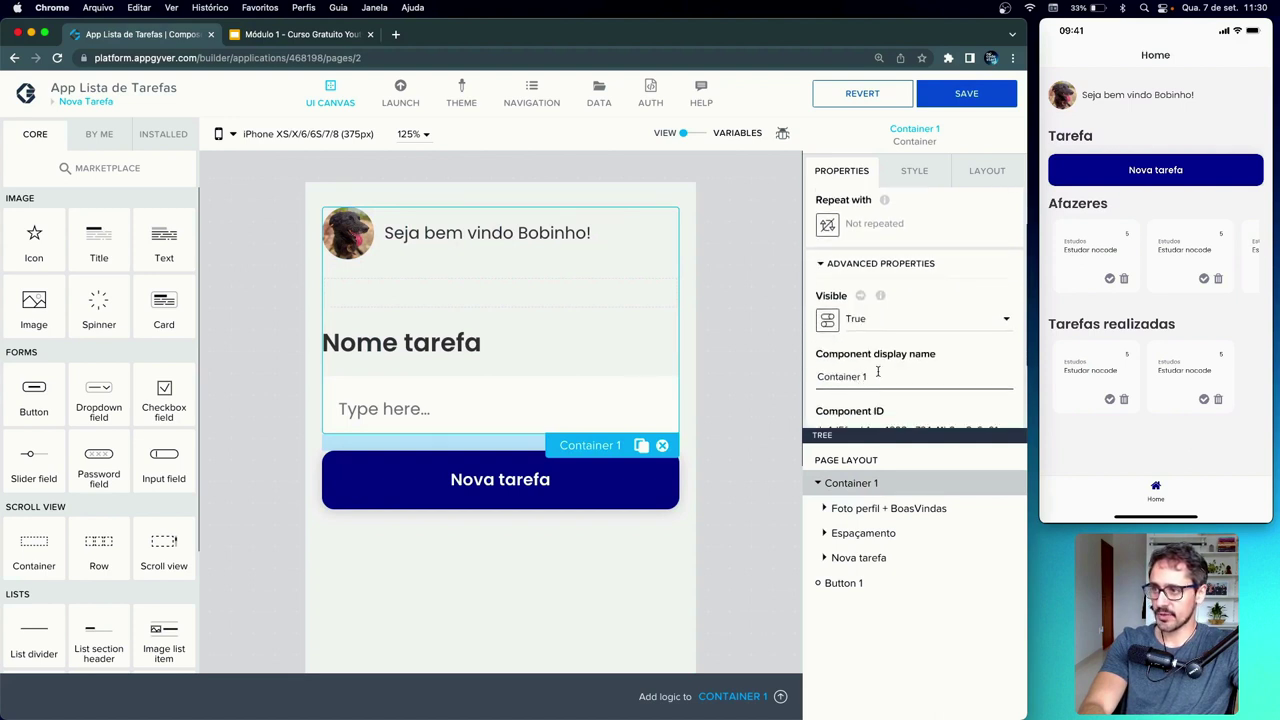
drag(866, 352, 825, 354)
text(o)
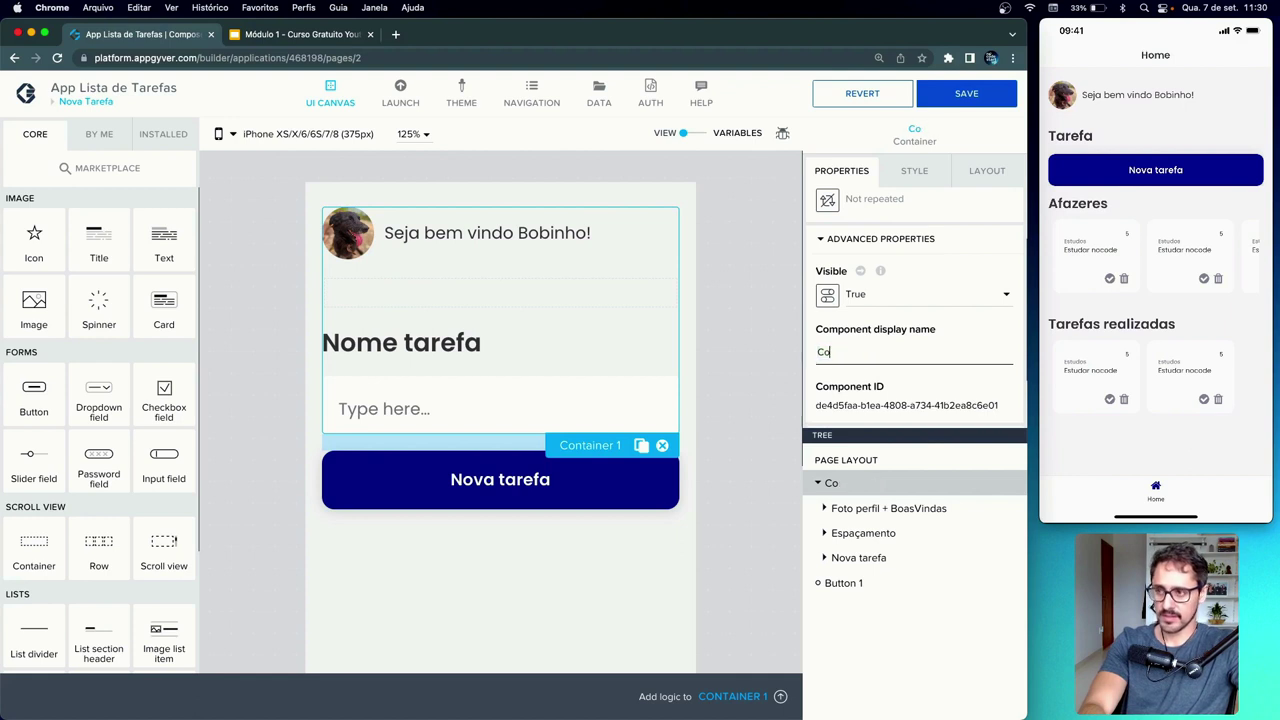
text(mponentes da tela)
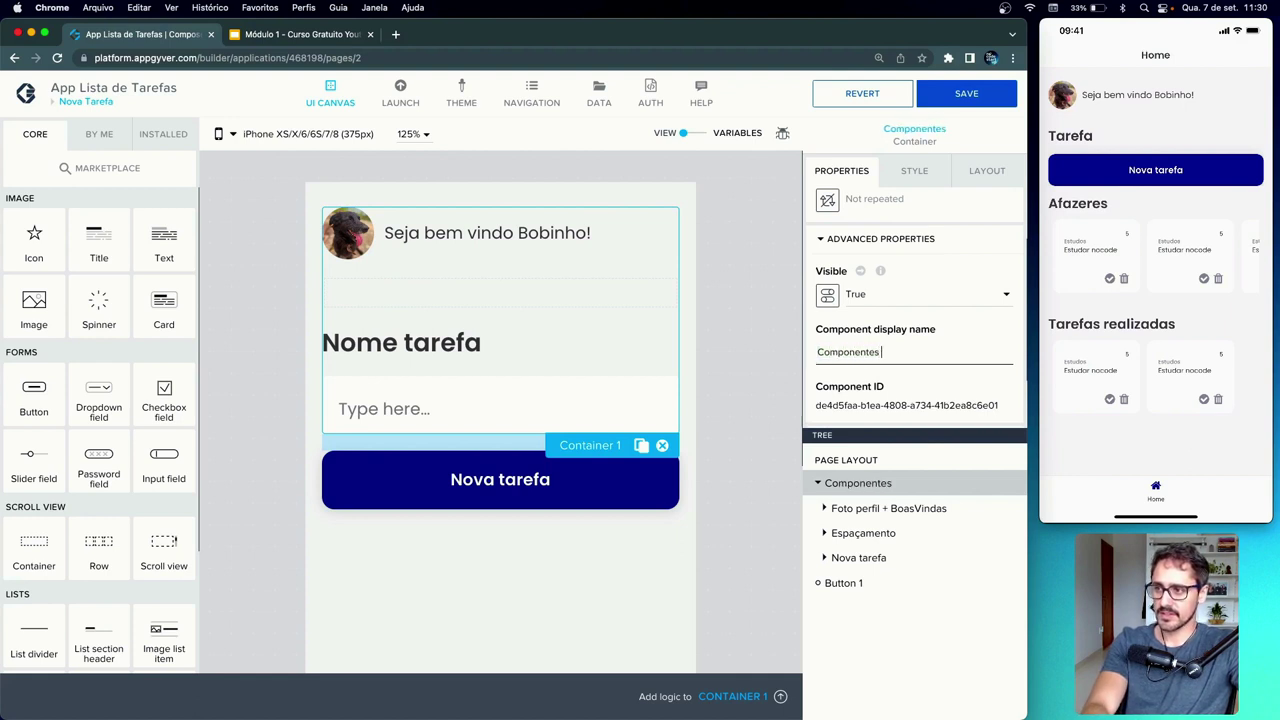
click(945, 93)
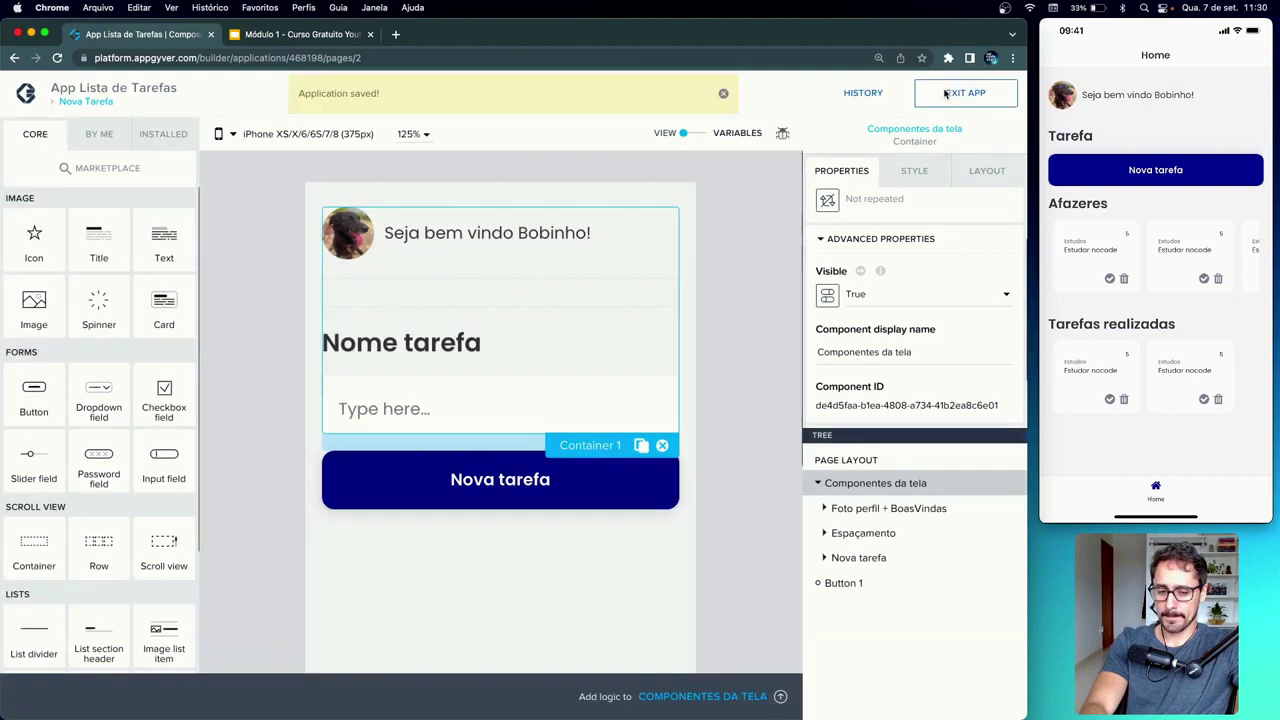
- Set the display name of the Nova tarefa container to "Inputs"
click(864, 558)
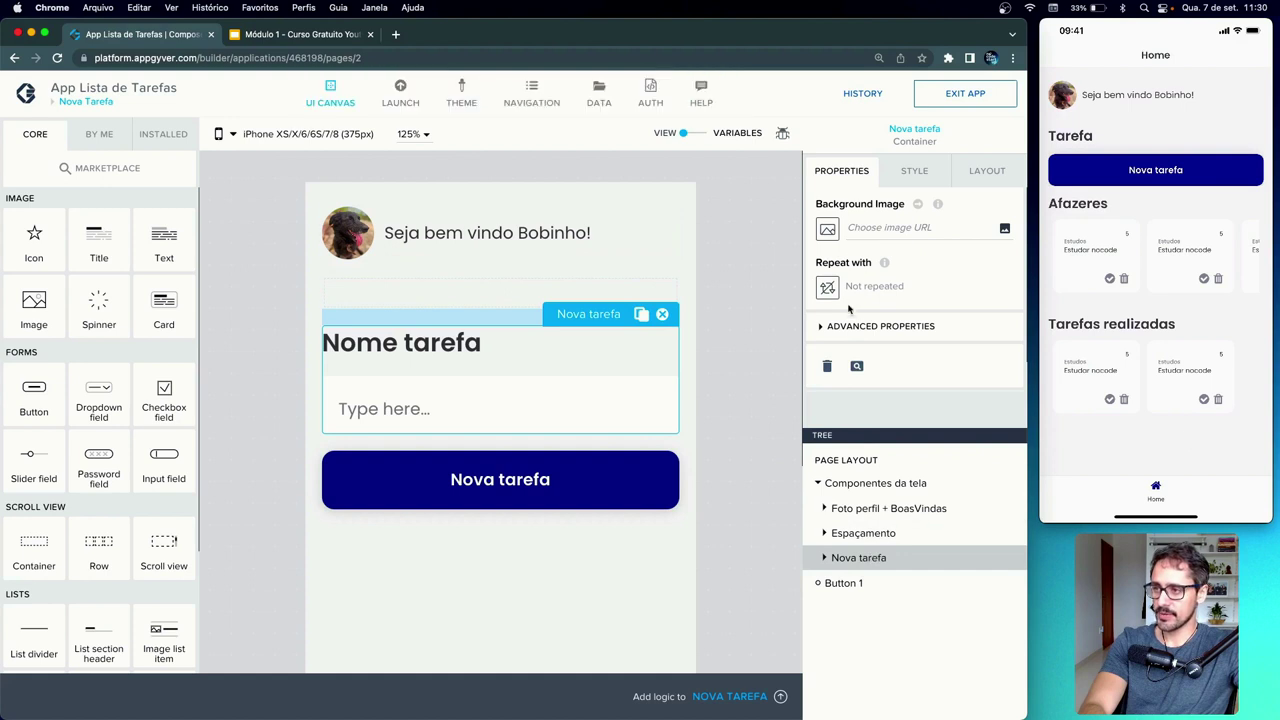
click(845, 323)
scroll(862, 360, down, 3)
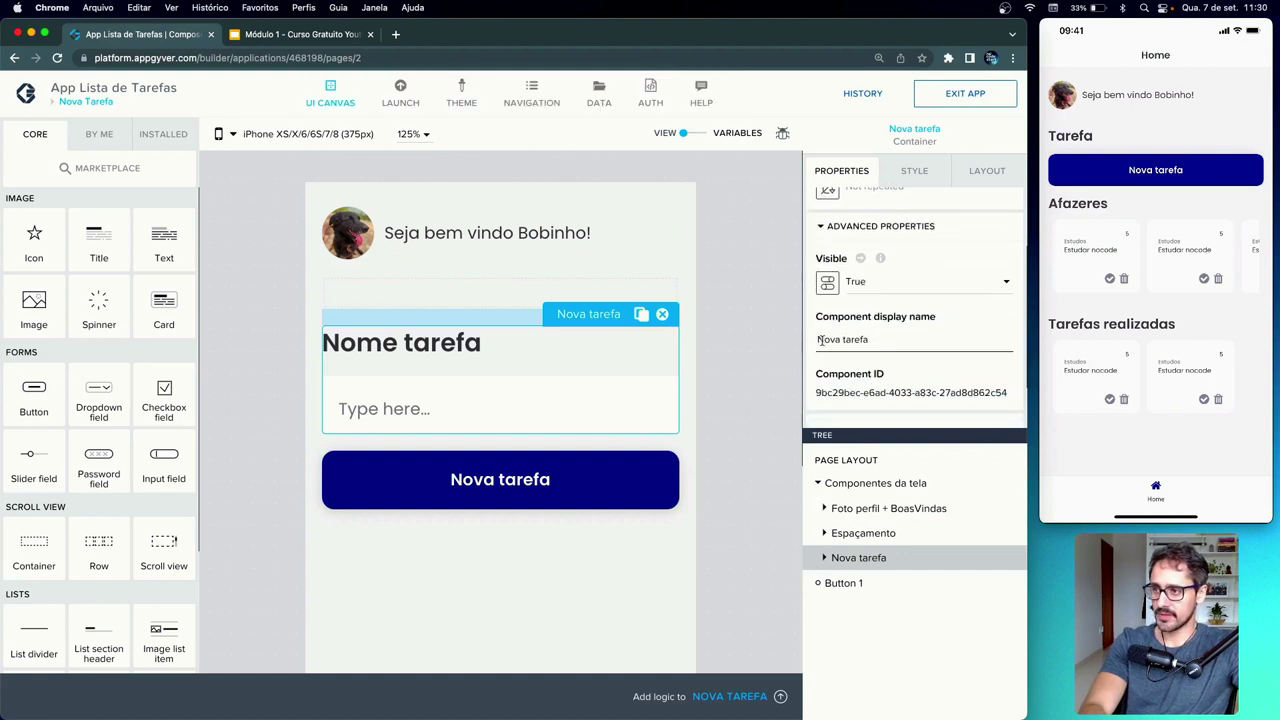
drag(820, 340, 879, 340)
text(Inp)
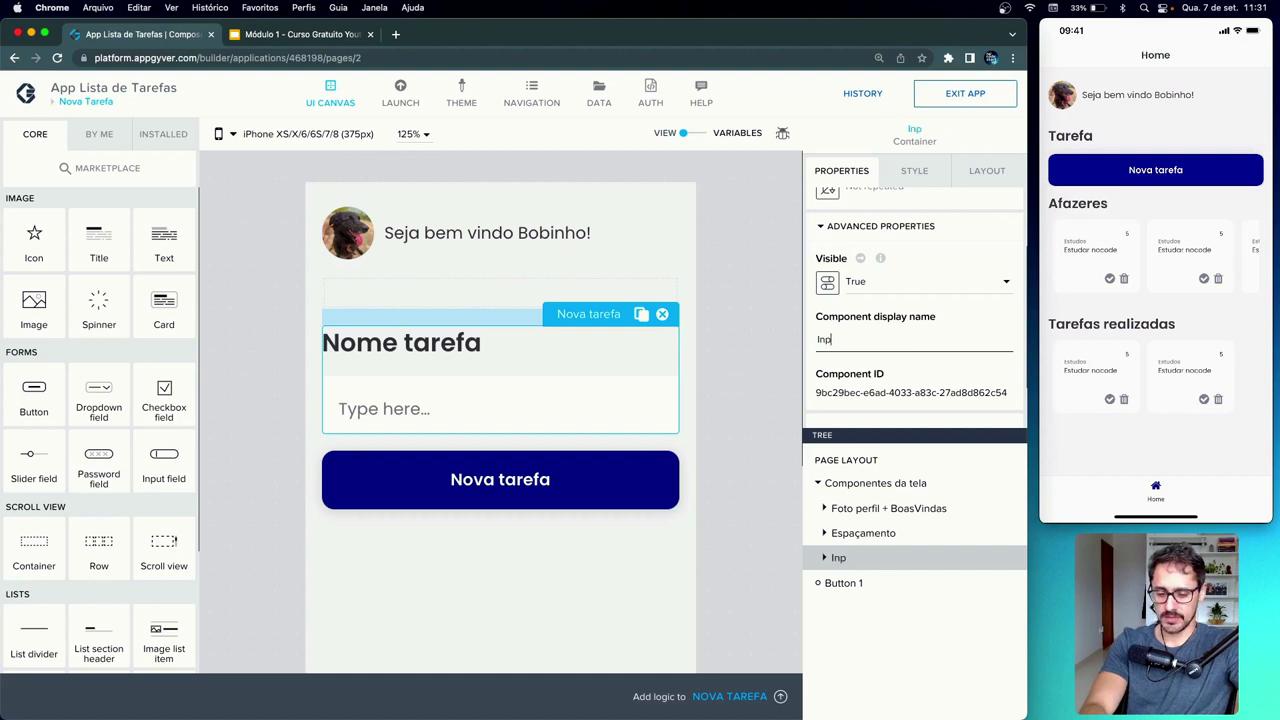
text(uts)
click(757, 402)
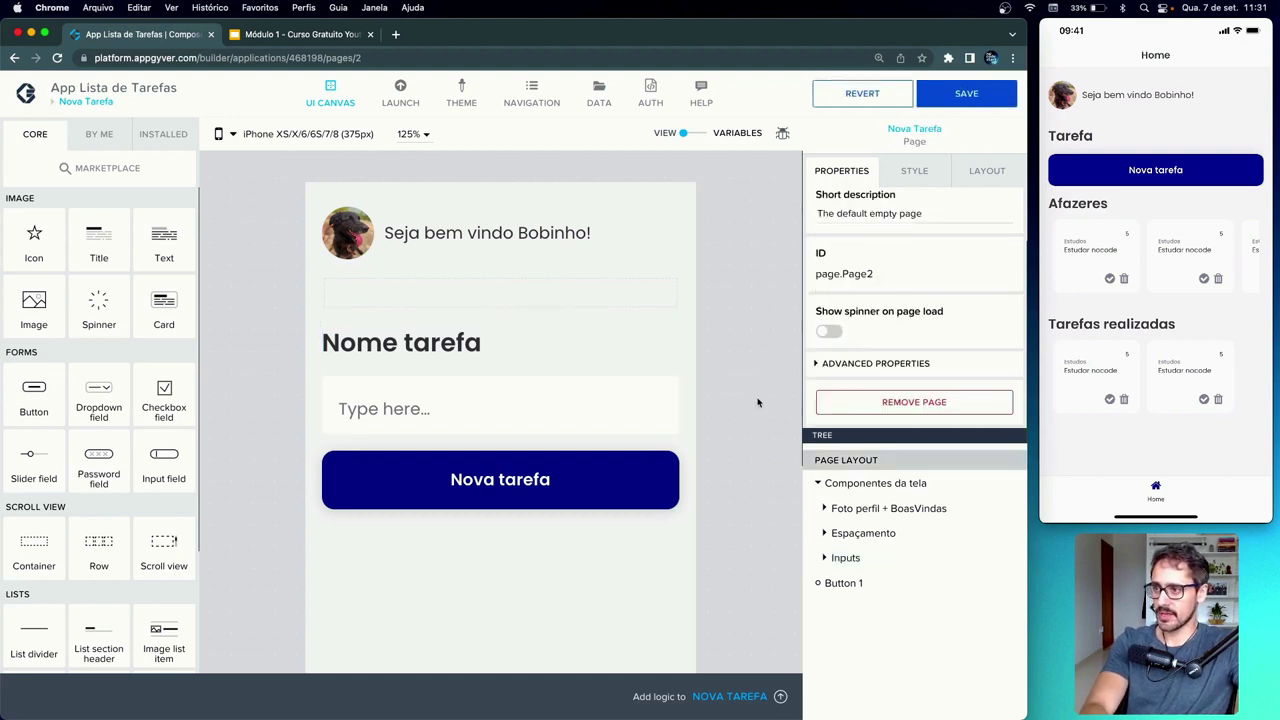
- Duplicate the Inputs container twice inside Componentes da tela and save the app
click(860, 558)
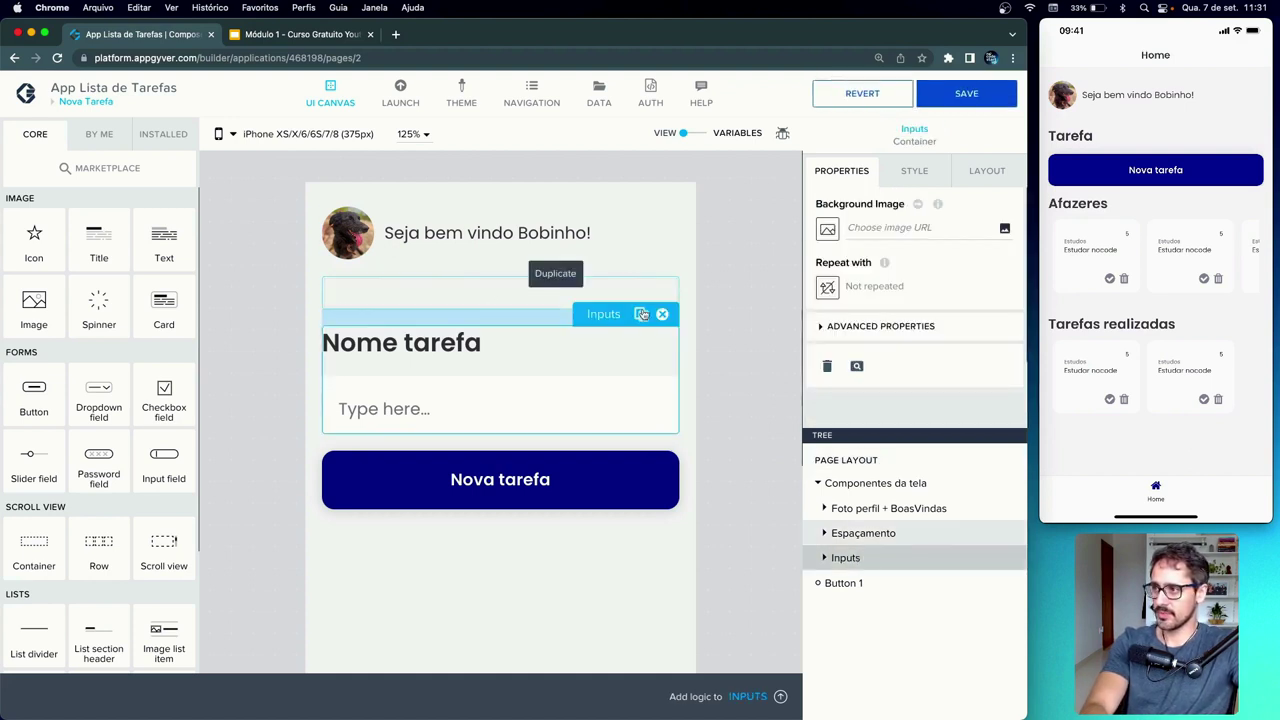
click(642, 315)
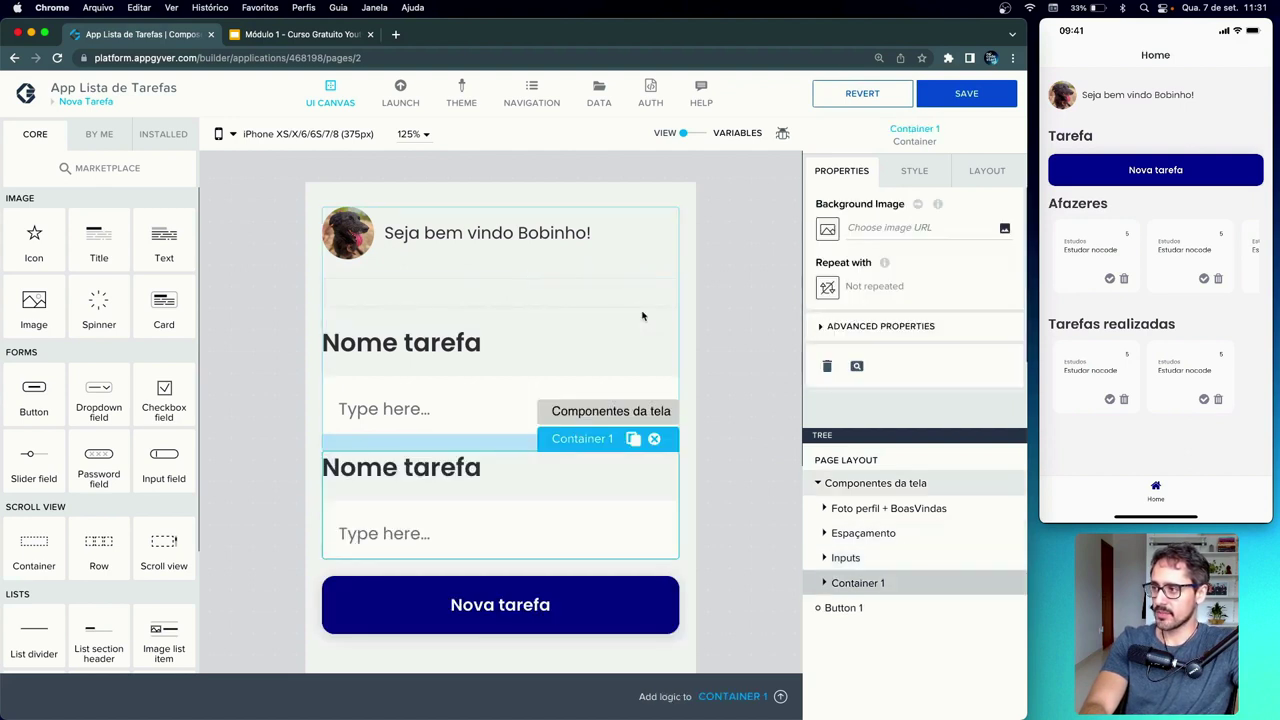
click(634, 440)
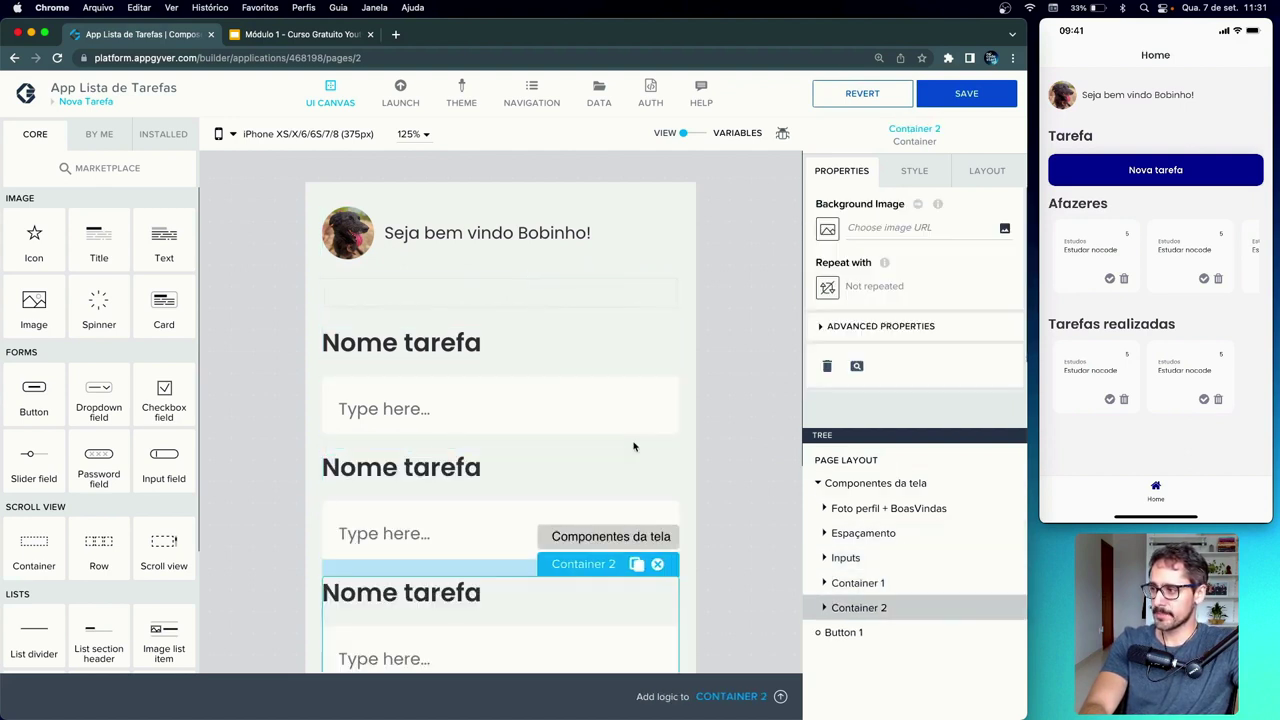
scroll(720, 475, up, 2)
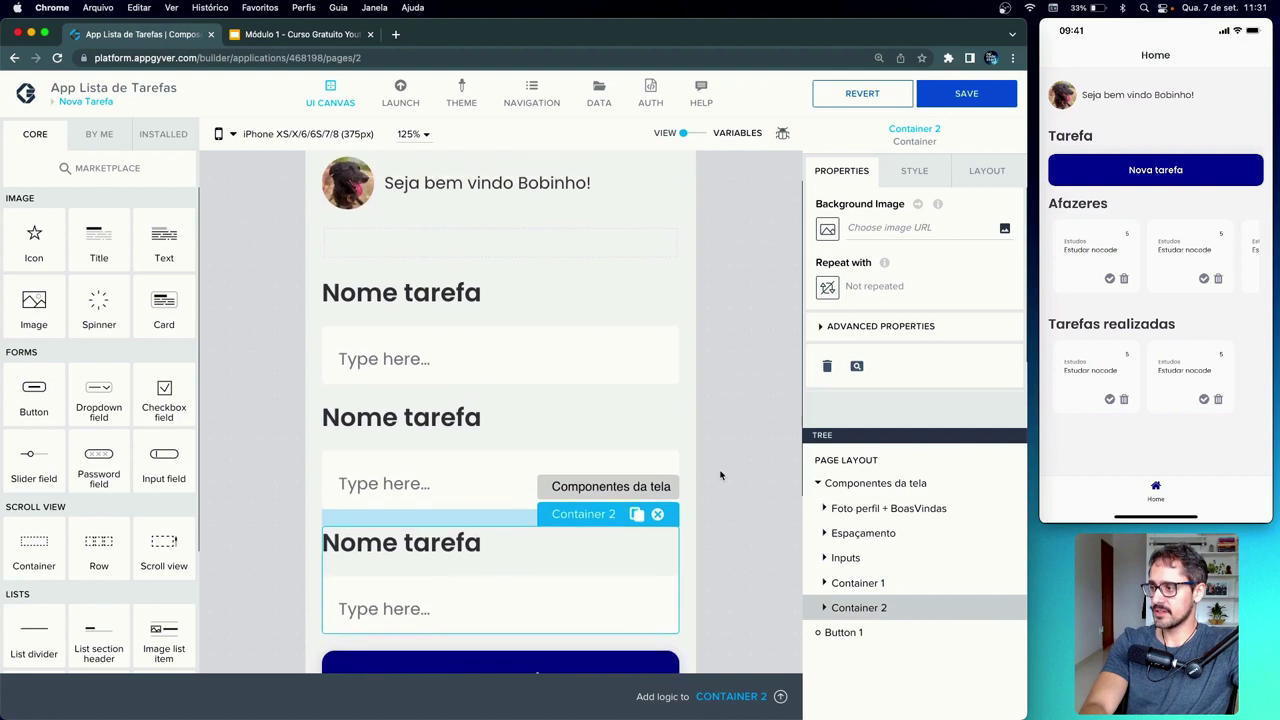
click(966, 98)
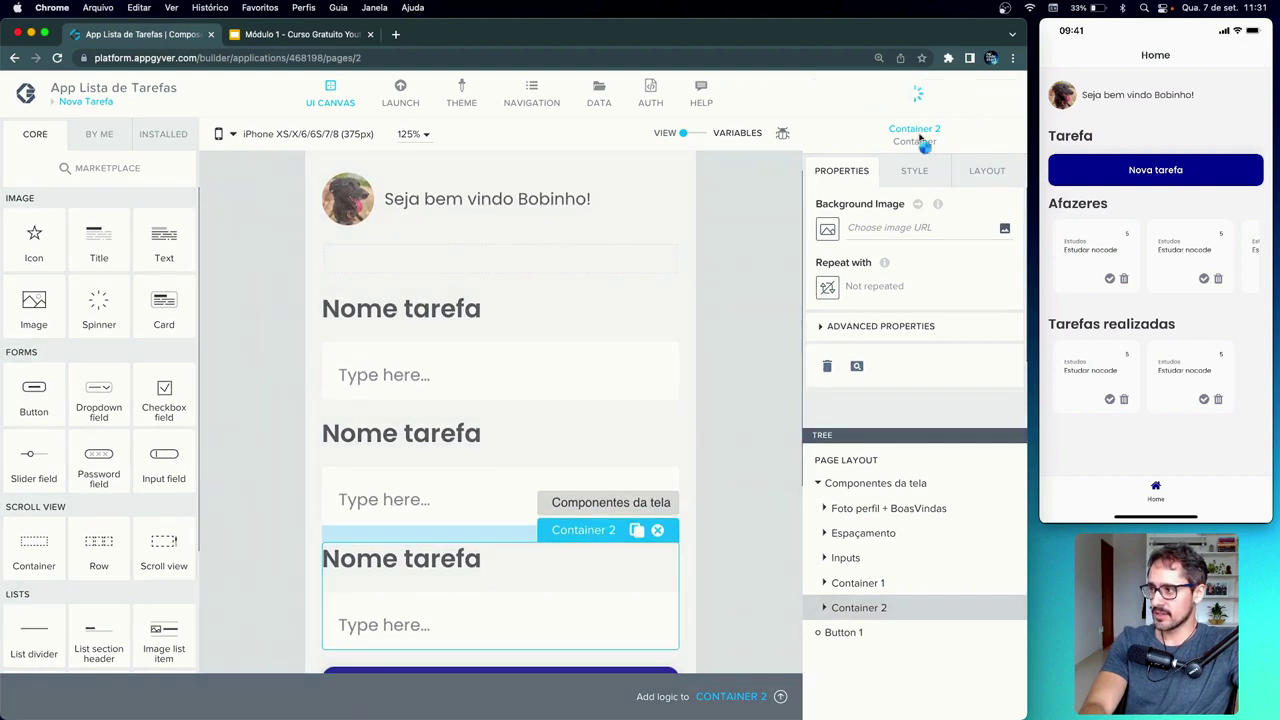
- Change the title text in the first copy of the Inputs container to "Tipo"
click(455, 438)
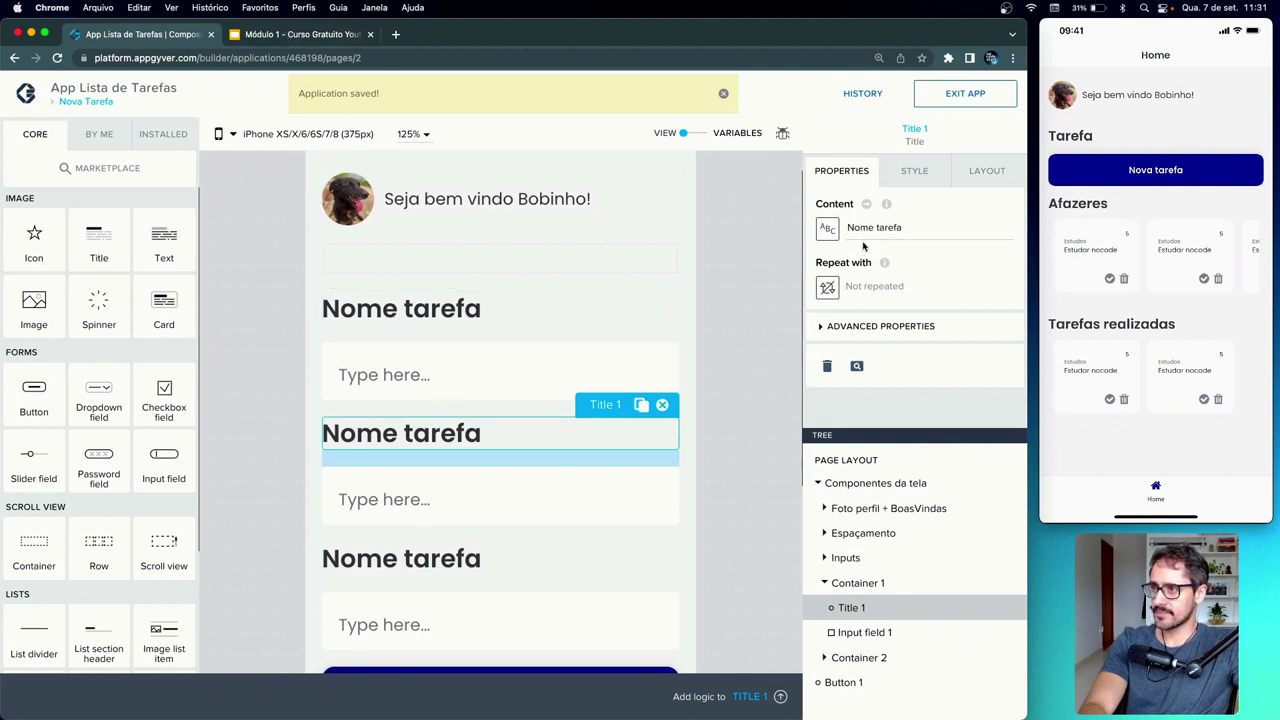
click(863, 228)
key(super+a)
text(Ti)
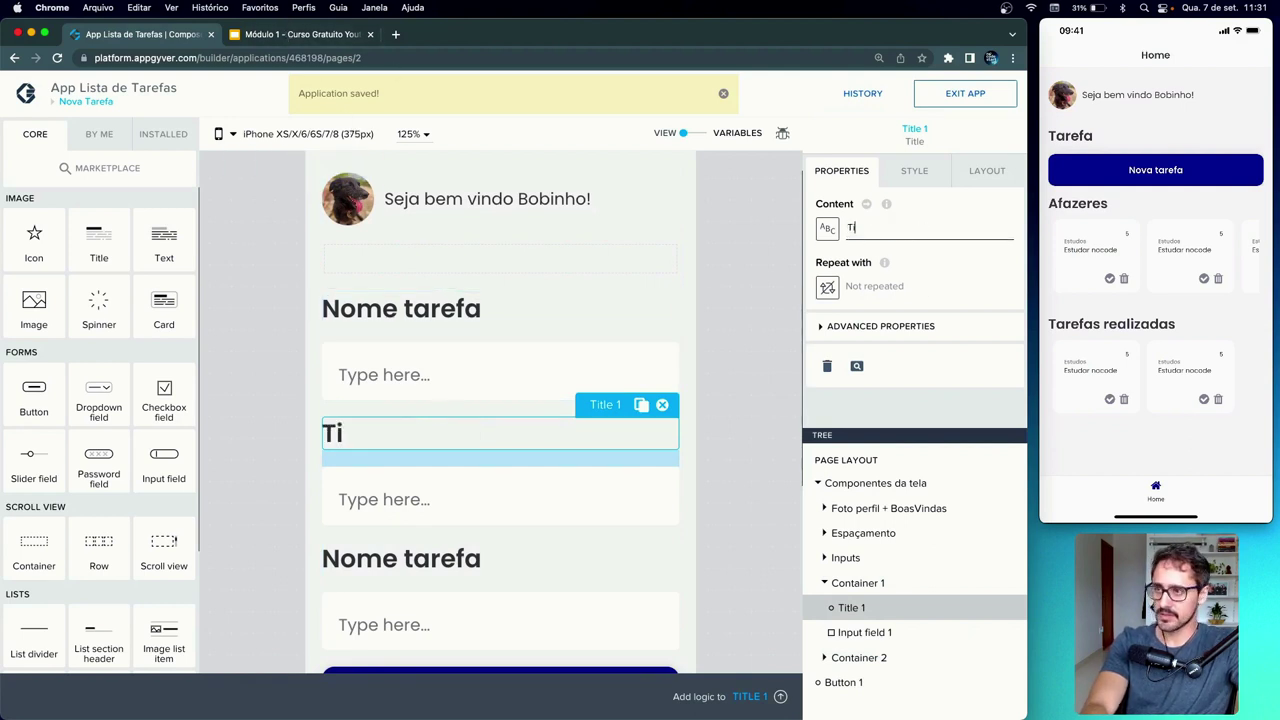
text(po)
- Change the title text in the second copy of the Inputs container to "Prioridade"
click(427, 563)
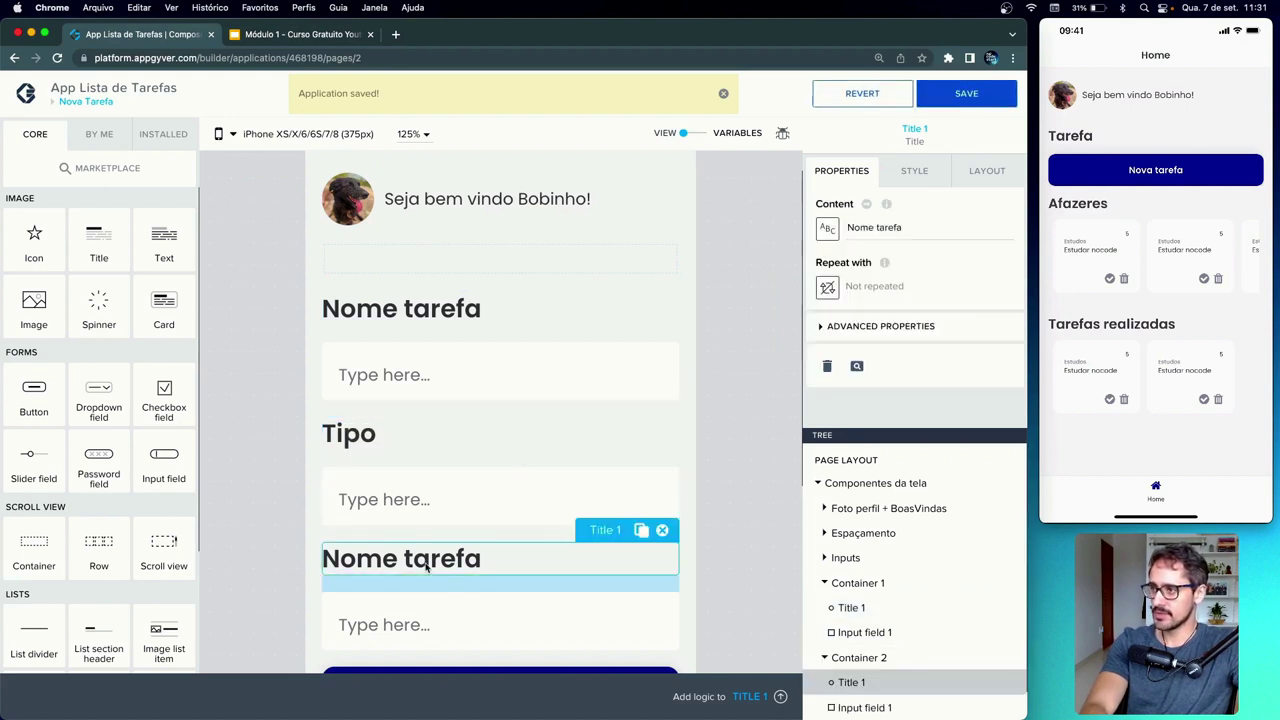
drag(848, 228, 909, 227)
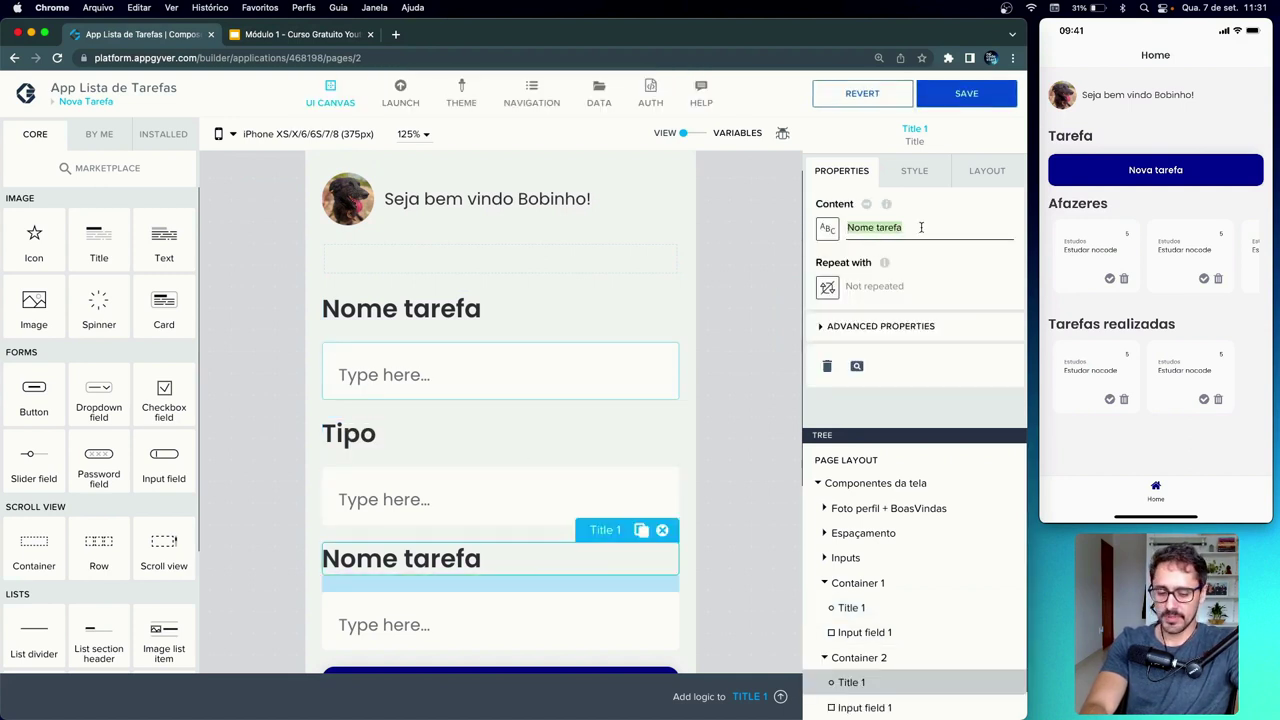
text(Prioridade)
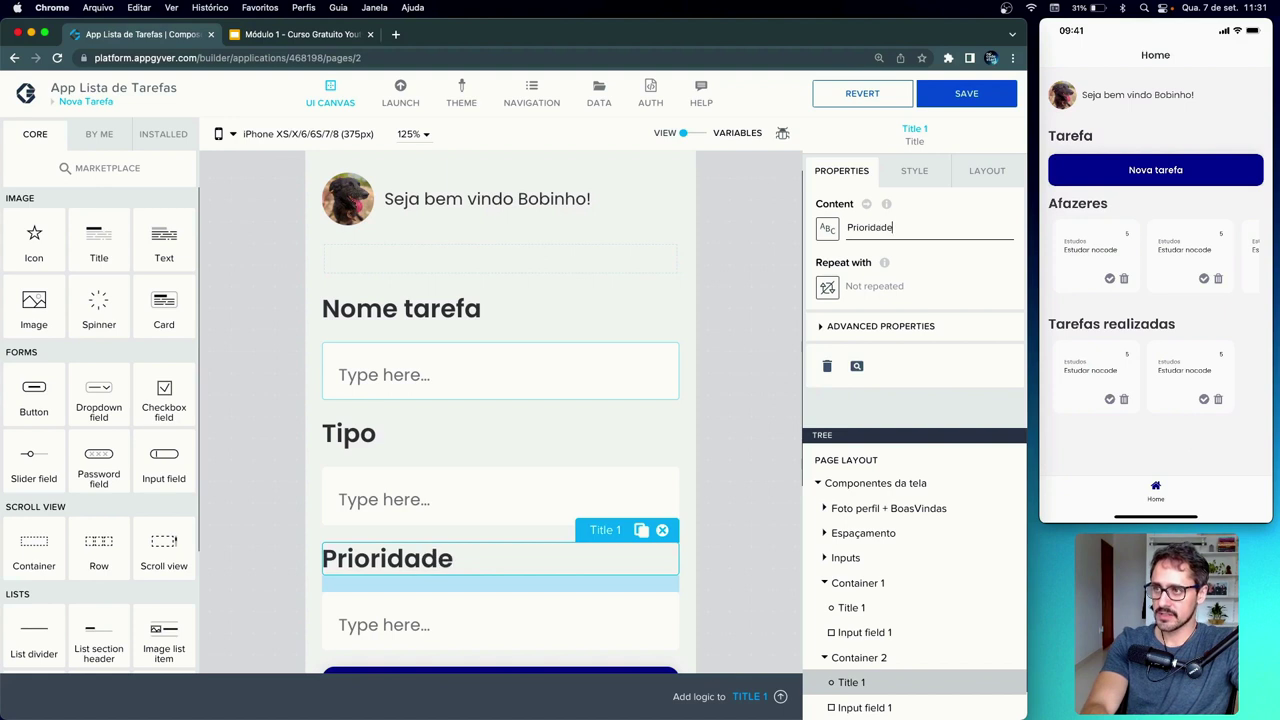
click(771, 363)
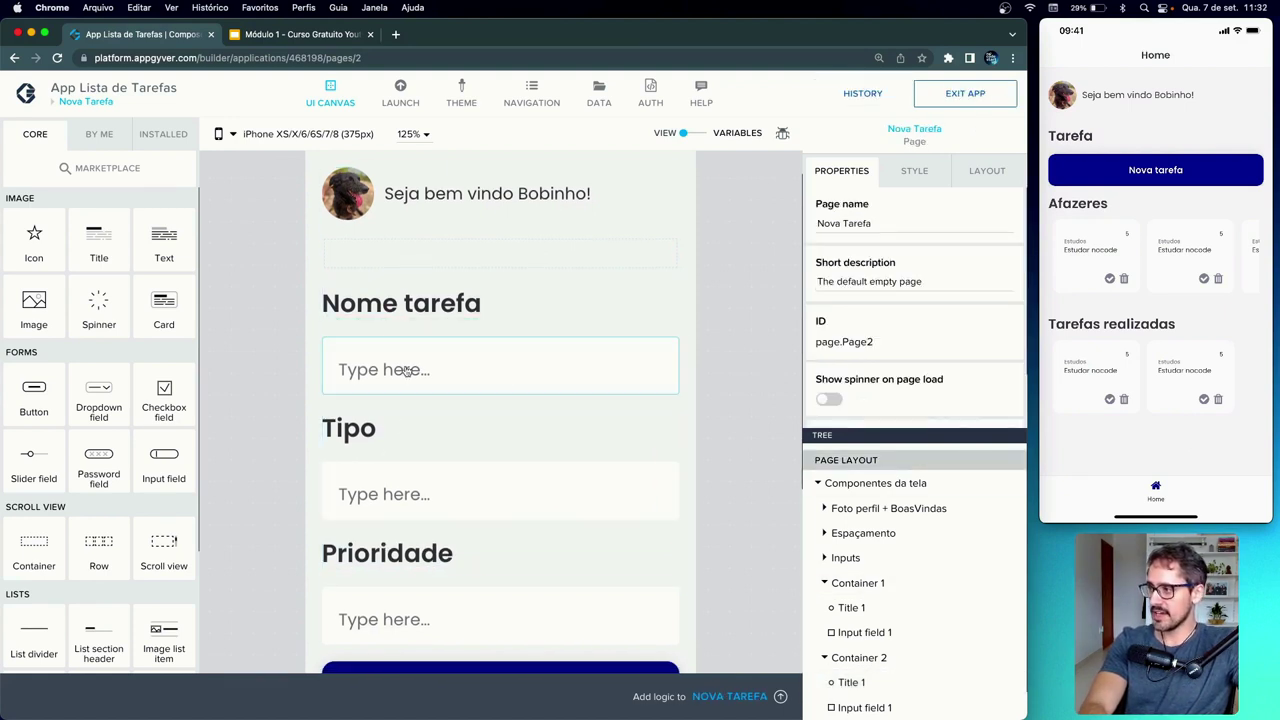
- Set the placeholder text of the input field under Nome tarefa to "Escreva o nome da tarefa"
click(470, 372)
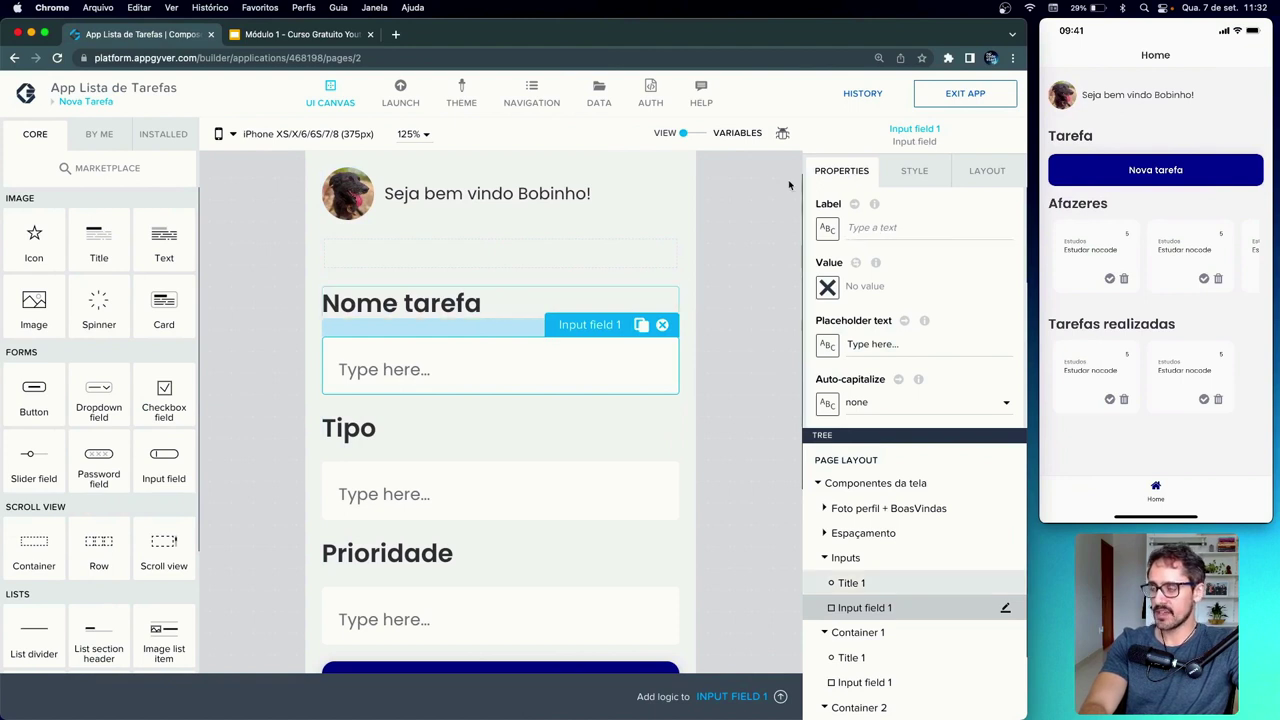
click(879, 229)
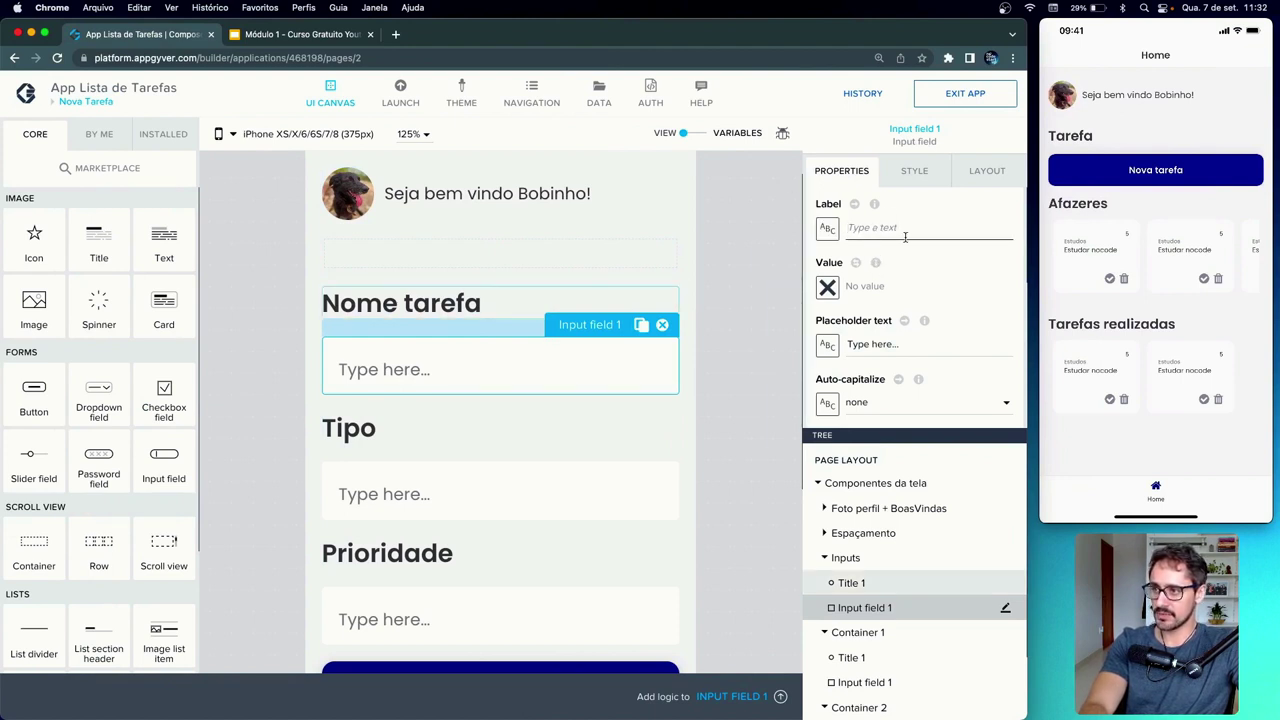
scroll(905, 236, down, 1)
scroll(905, 236, up, 1)
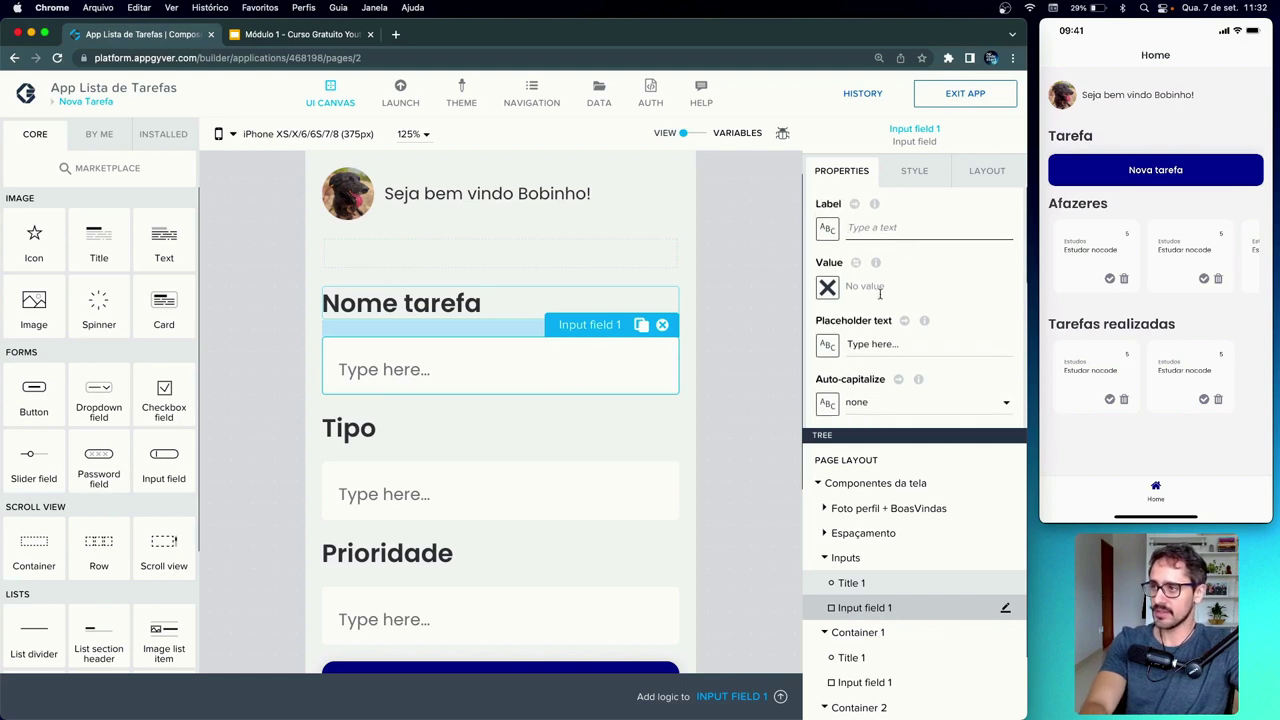
click(850, 343)
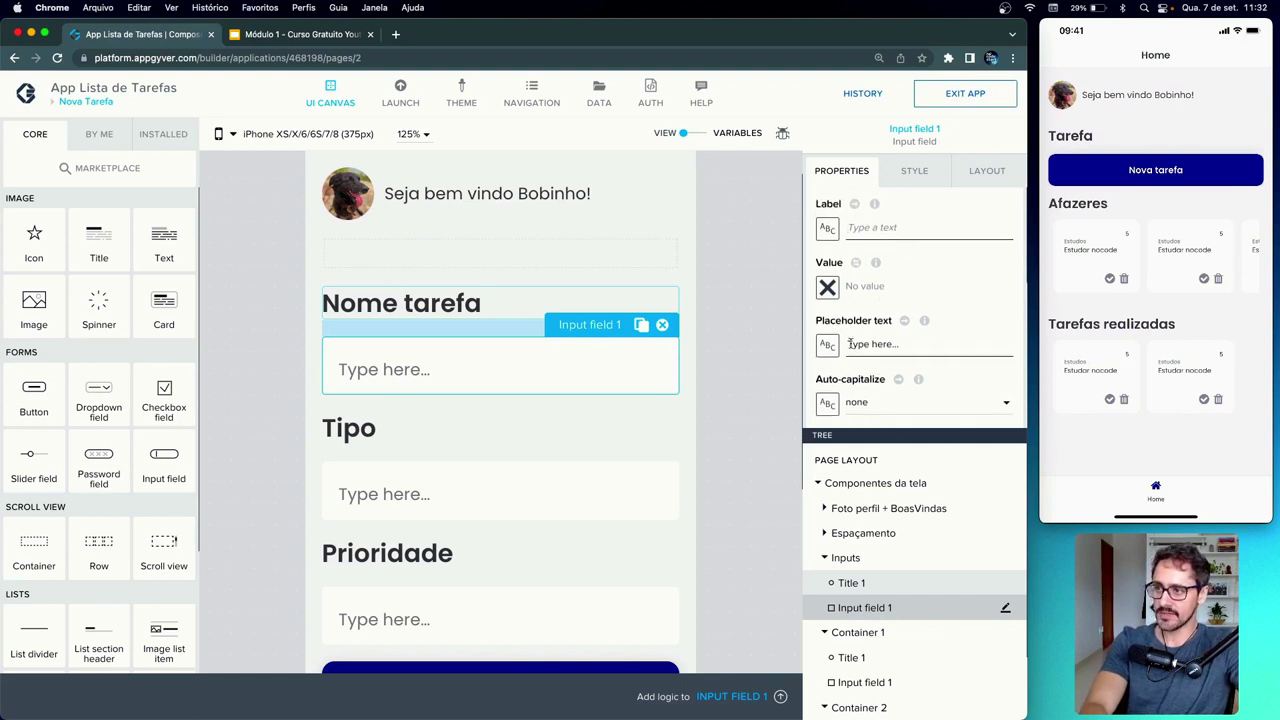
drag(848, 343, 927, 344)
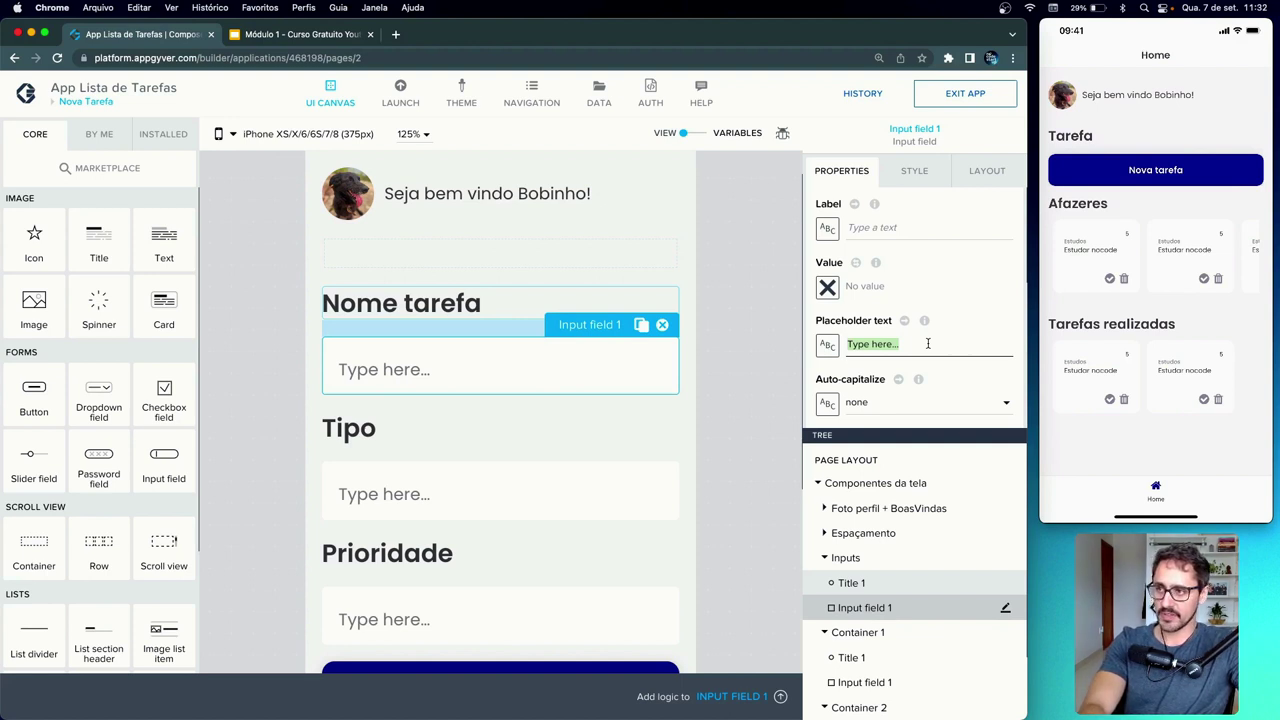
text(Es)
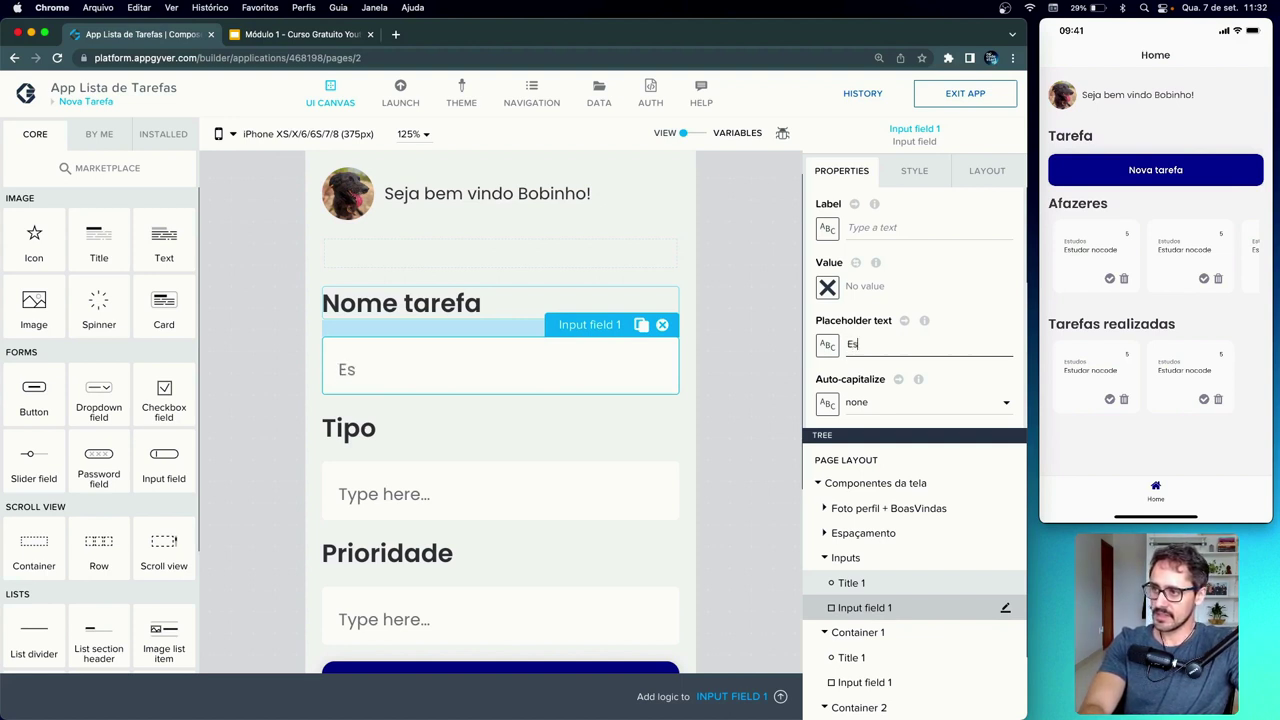
text(creve o)
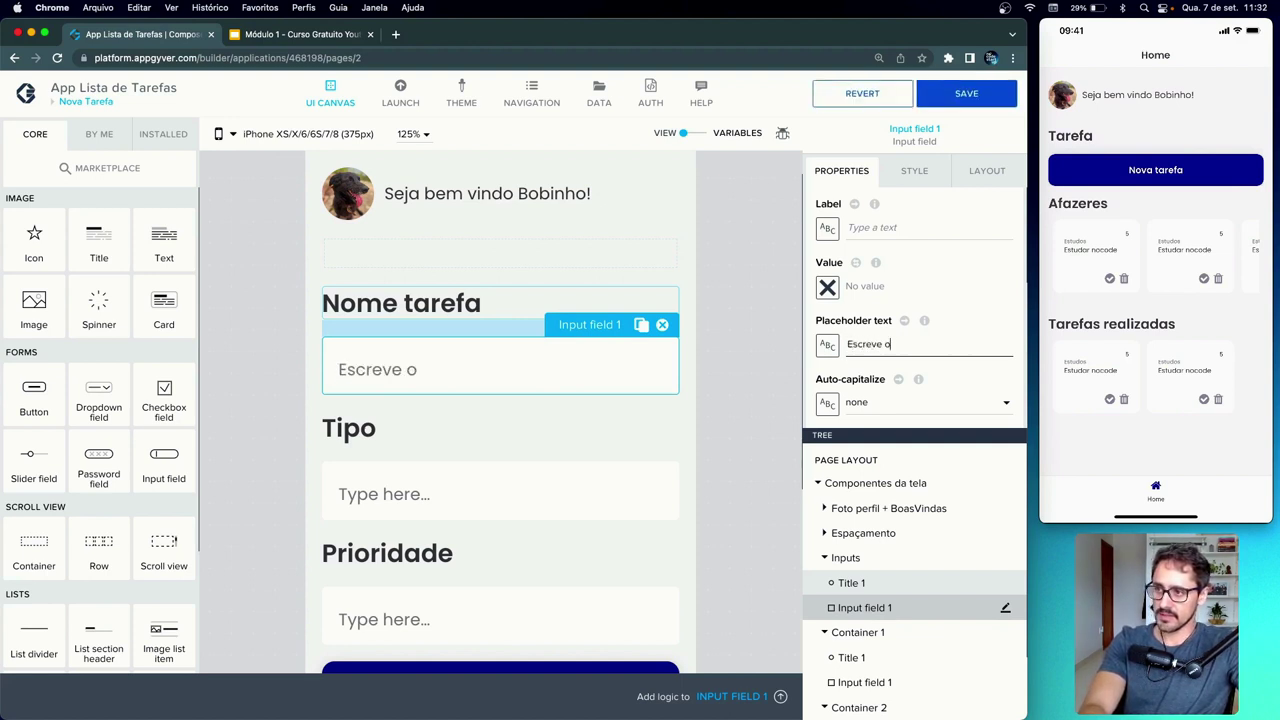
text( nome da tareg)
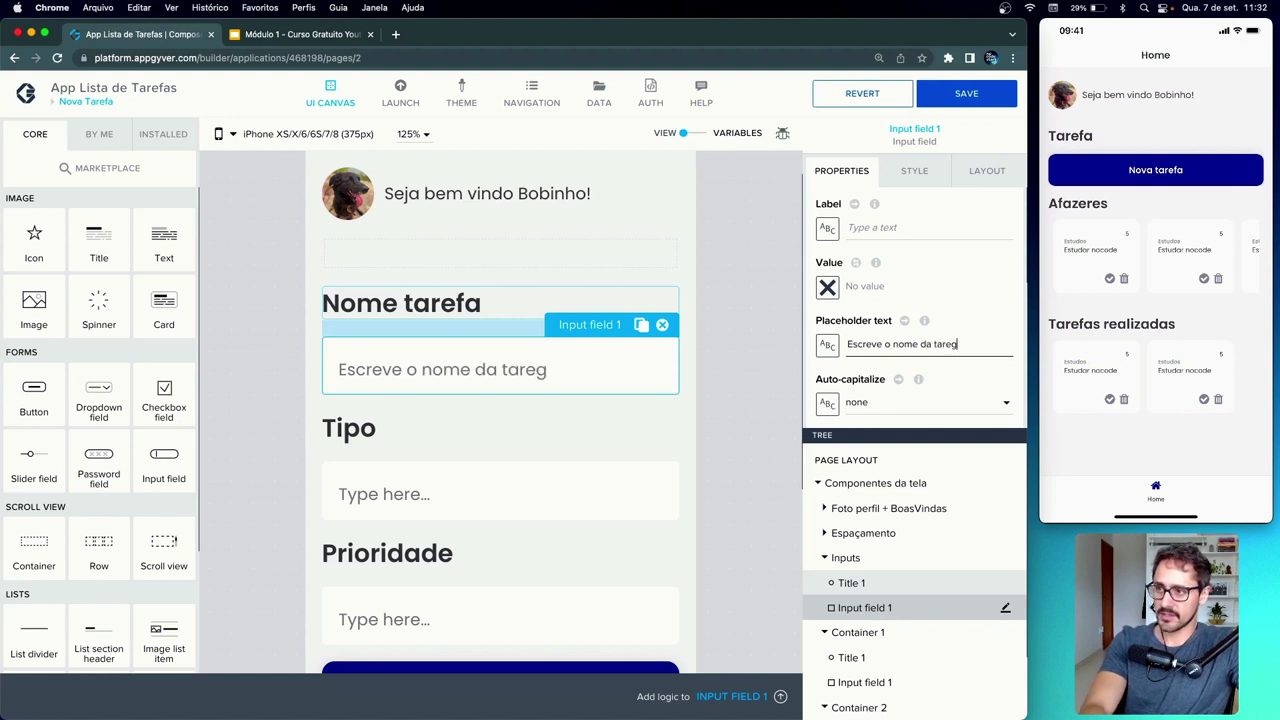
key(BackSpace)
text(fa)
click(880, 343)
key(BackSpace)
text(a)
- Set the placeholder text of the input field under Tipo to "Categoria da tarefa"
click(557, 501)
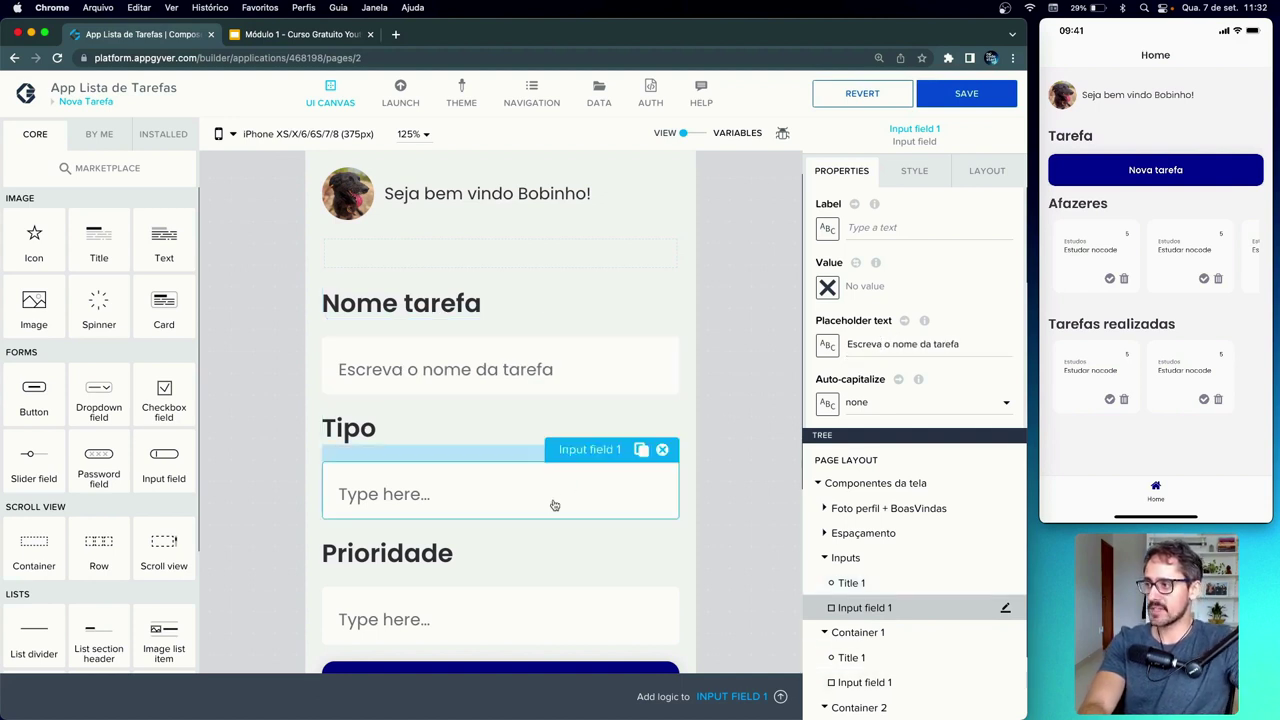
drag(891, 347, 845, 343)
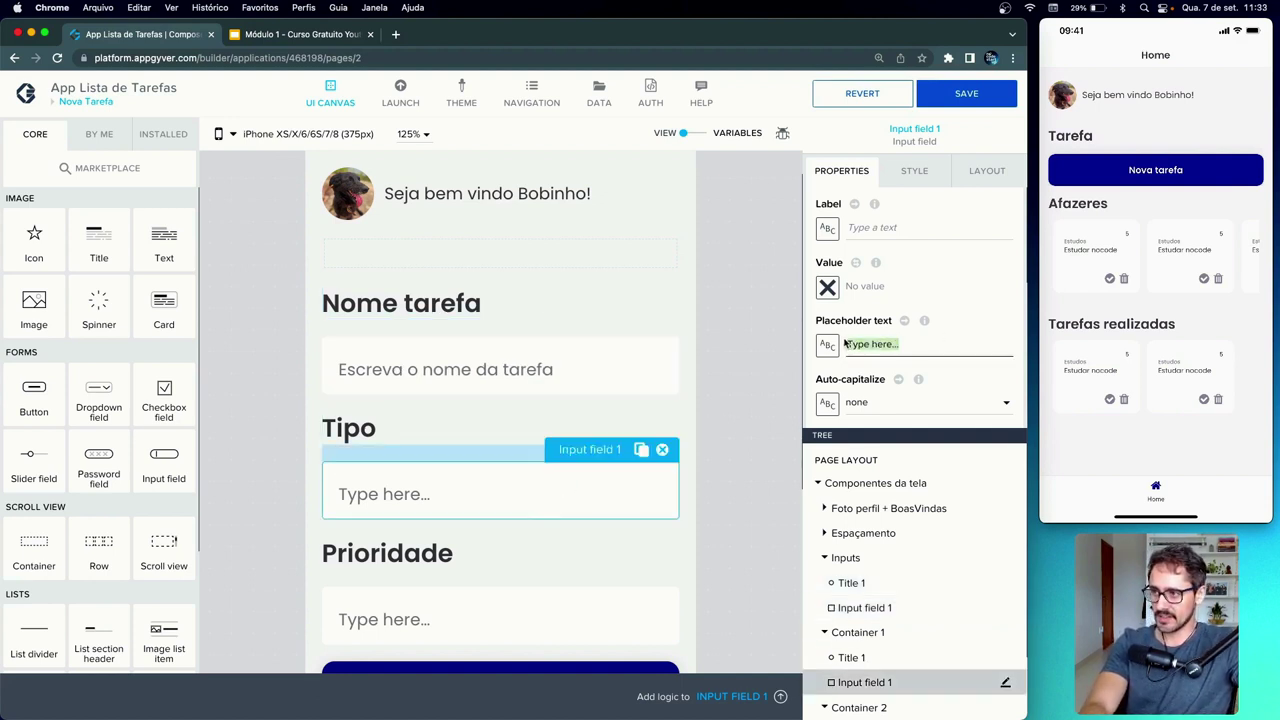
text(Cate)
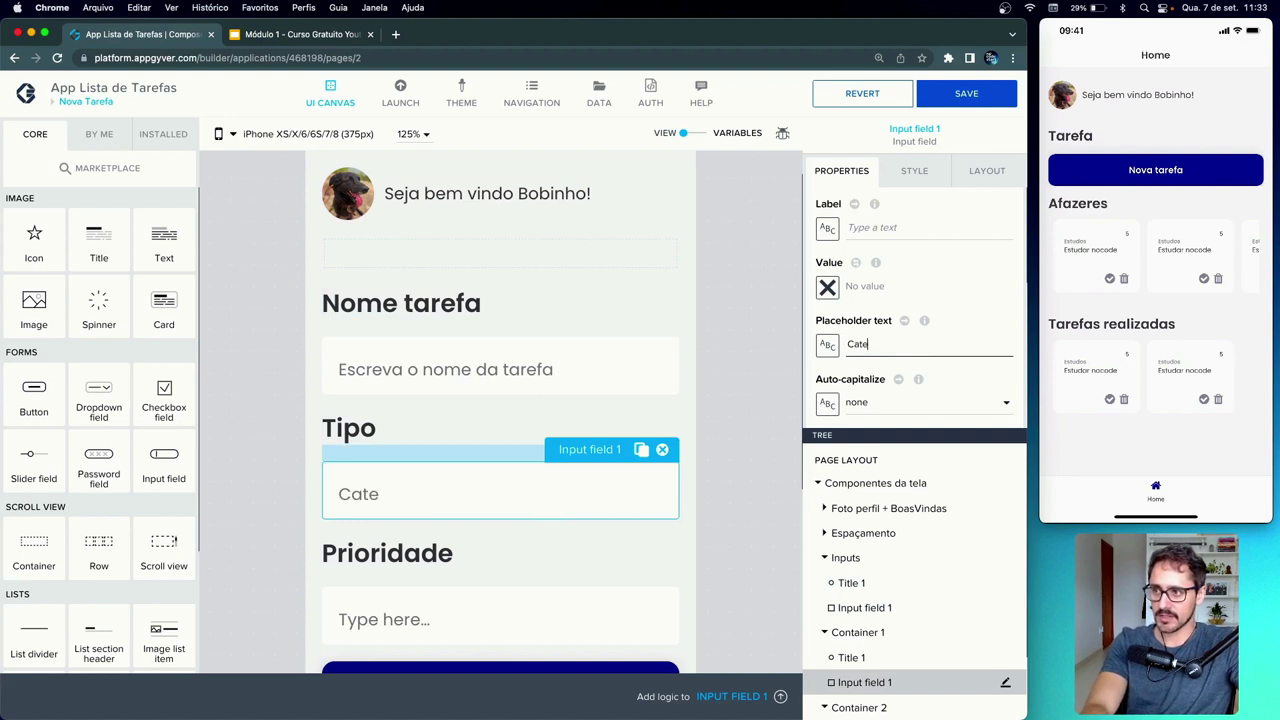
text(goria da tarefa)
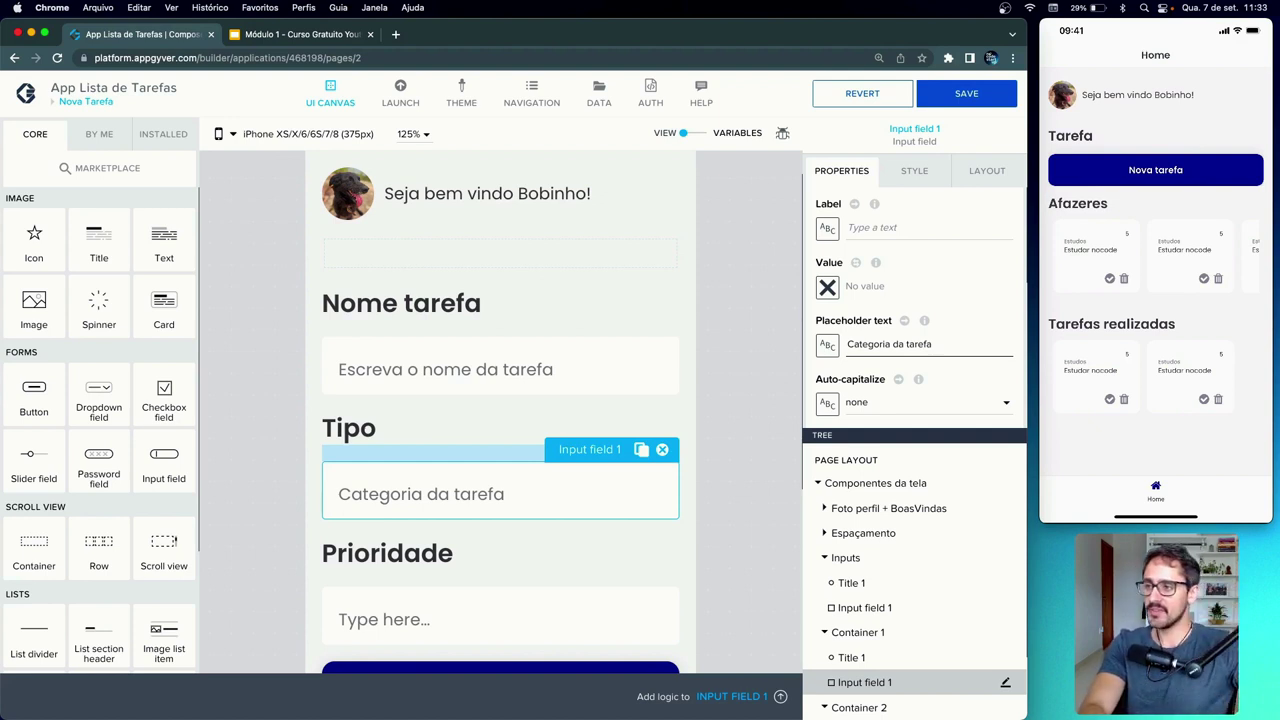
- Set the placeholder text of the input field under Prioridade to "1 a 5" and save the app
scroll(486, 457, down, 1)
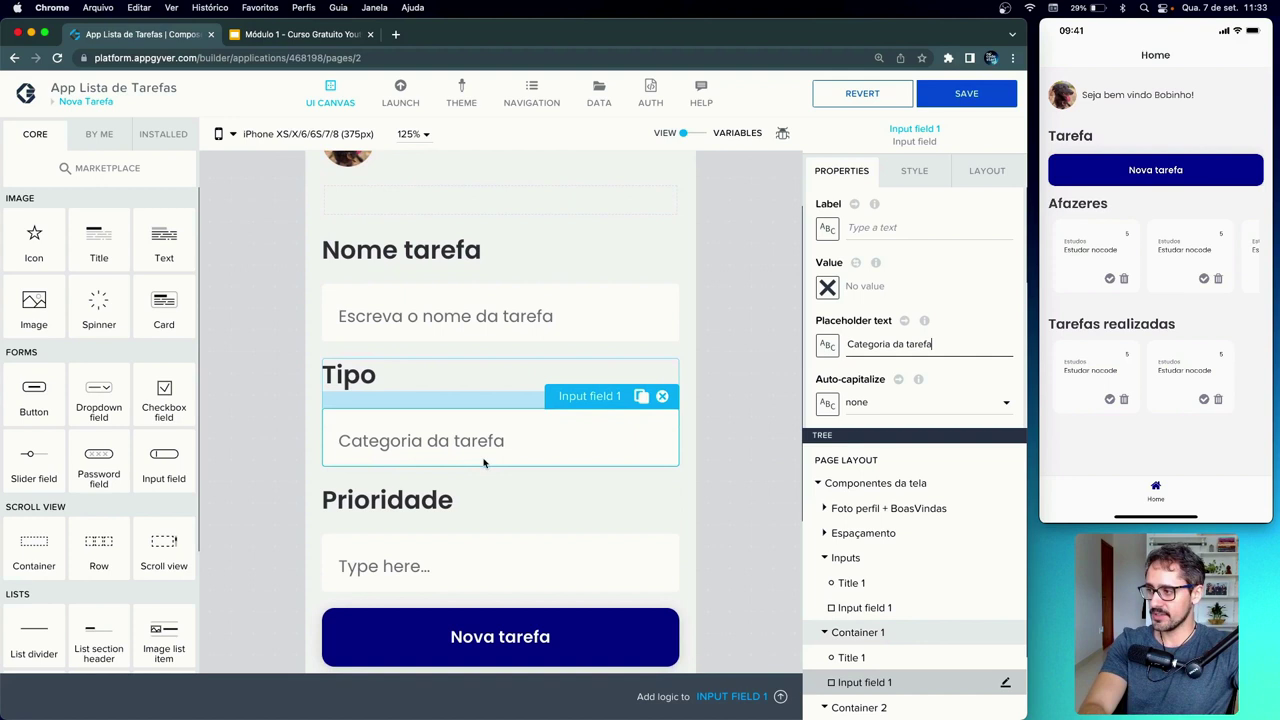
click(448, 578)
triple_click(851, 345)
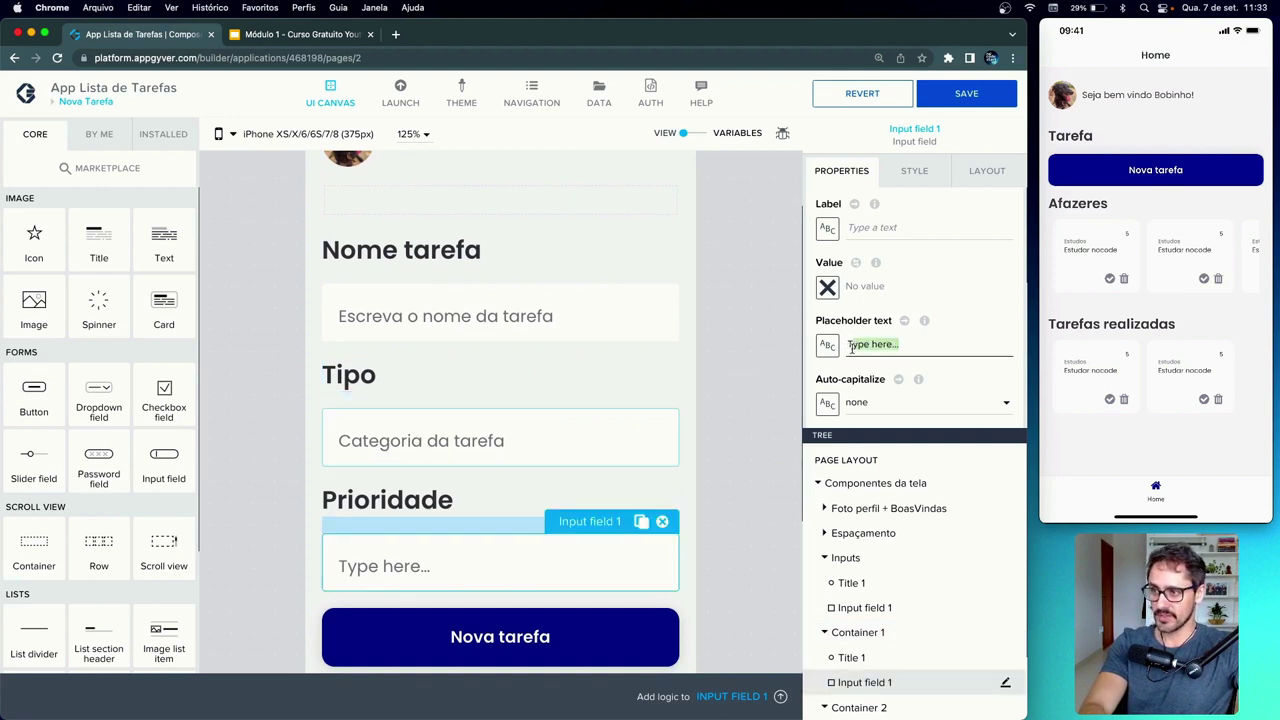
text(1 a 5)
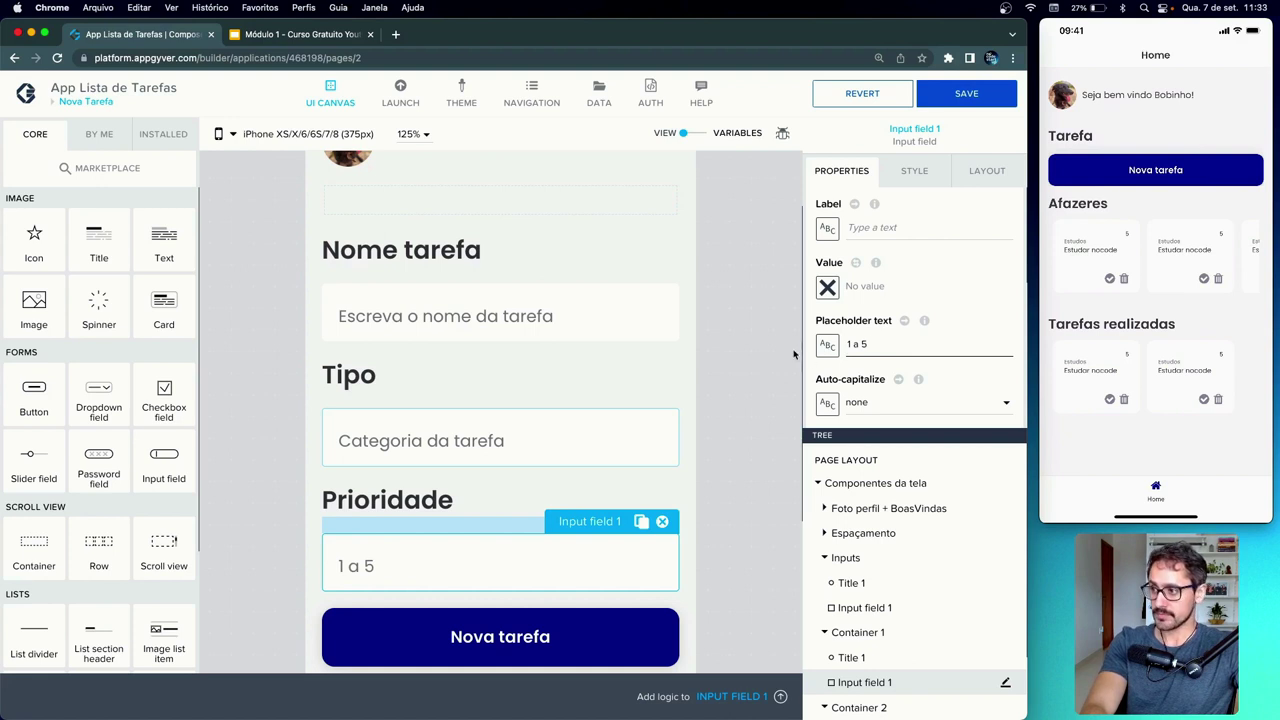
click(758, 346)
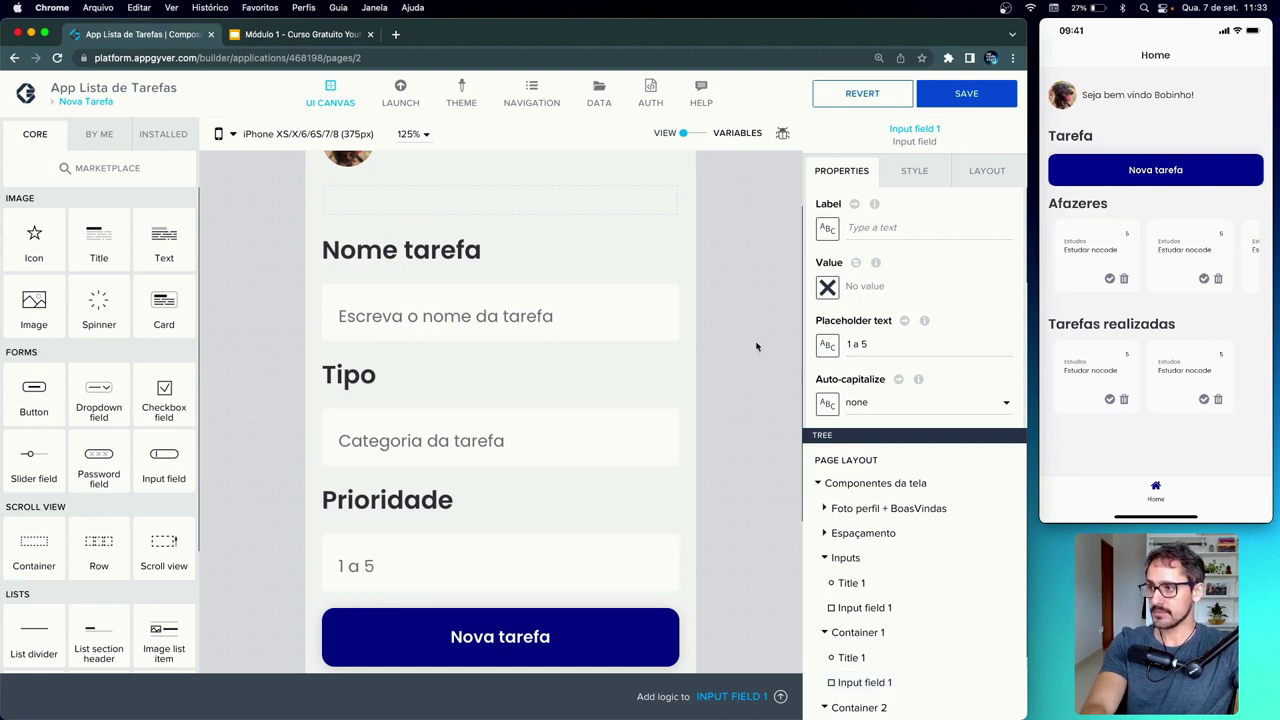
key(super+s)
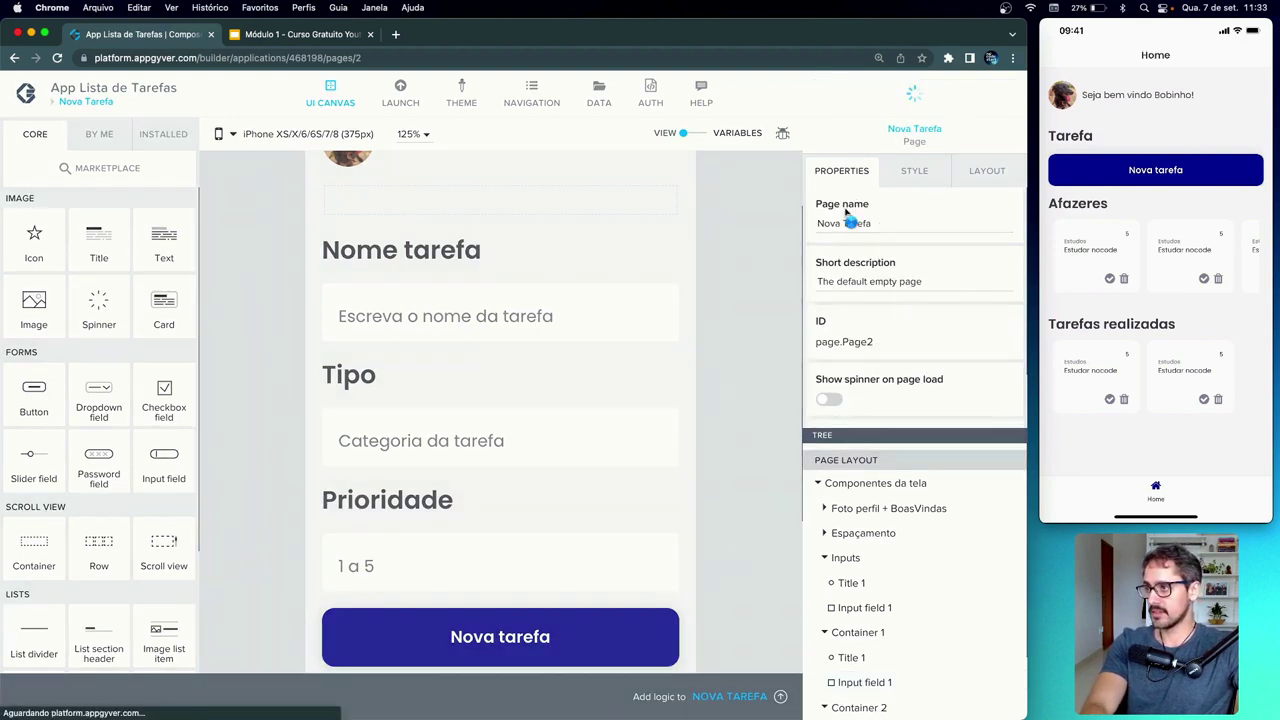
- Switch from the Nova Tarefa page to the Home page for editing
scroll(768, 218, down, 3)
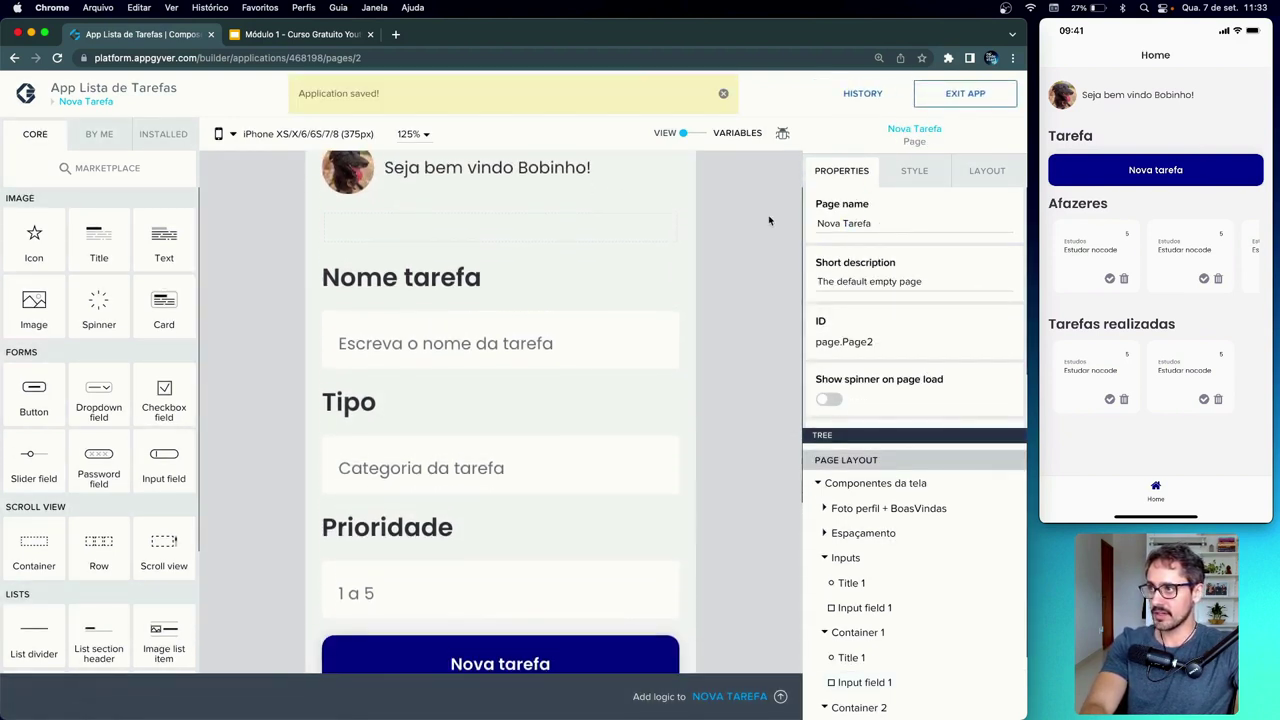
scroll(765, 240, up, 3)
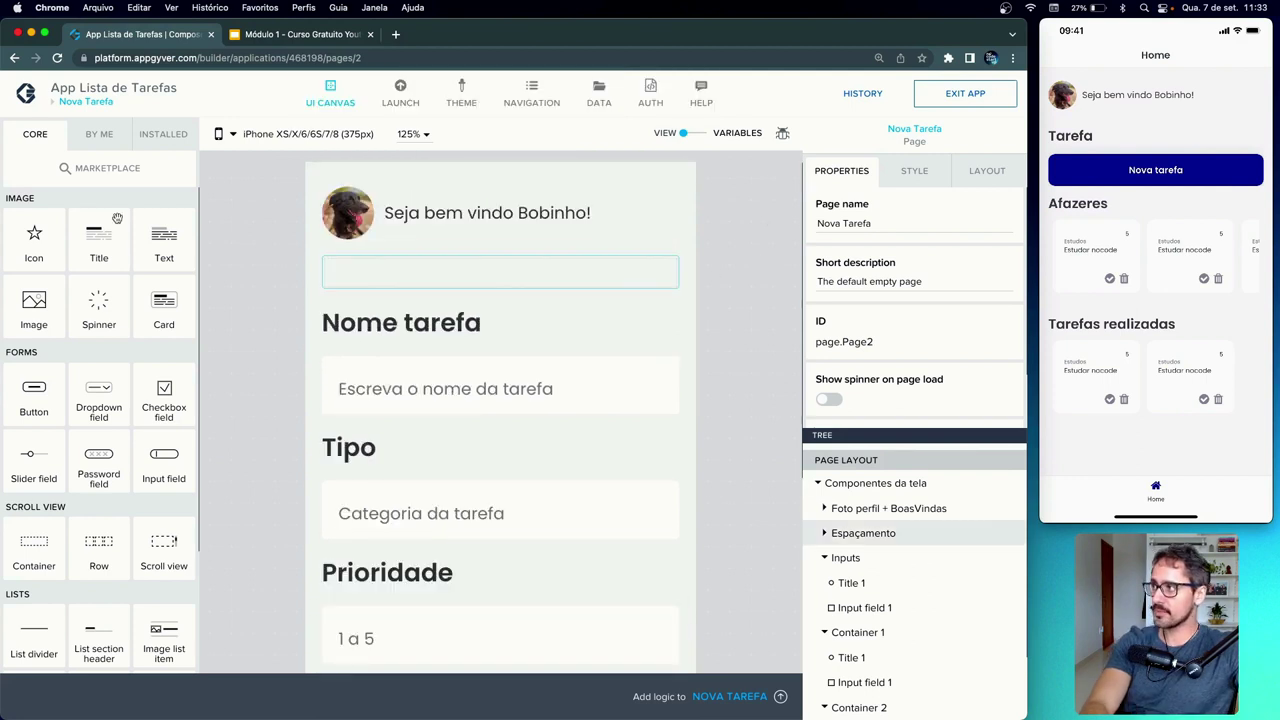
click(80, 105)
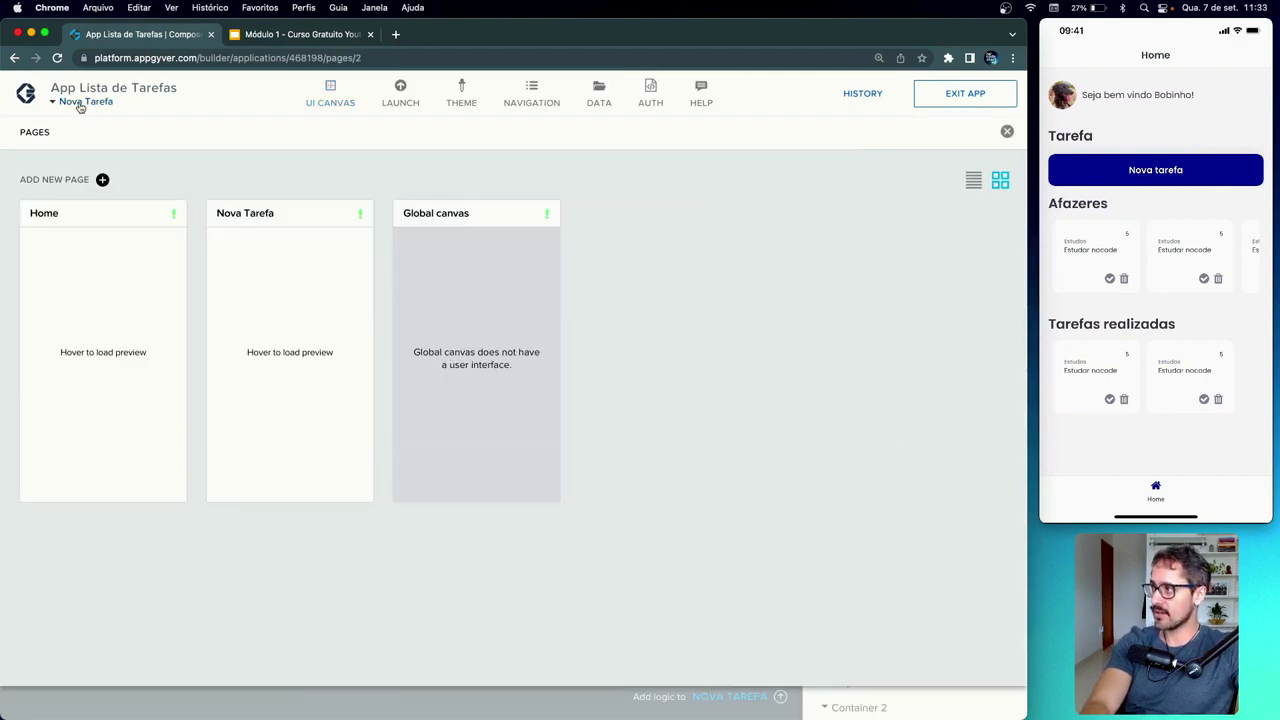
click(150, 265)
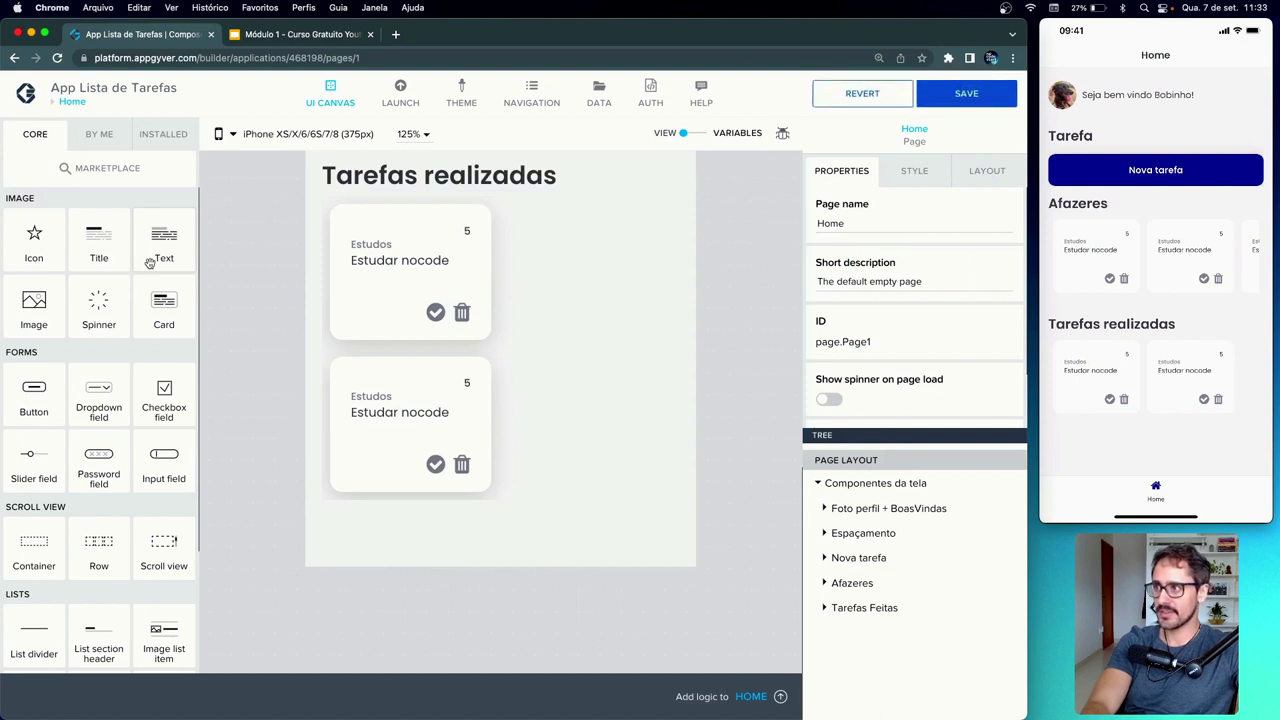
scroll(398, 254, up, 4)
scroll(398, 254, up, 8)
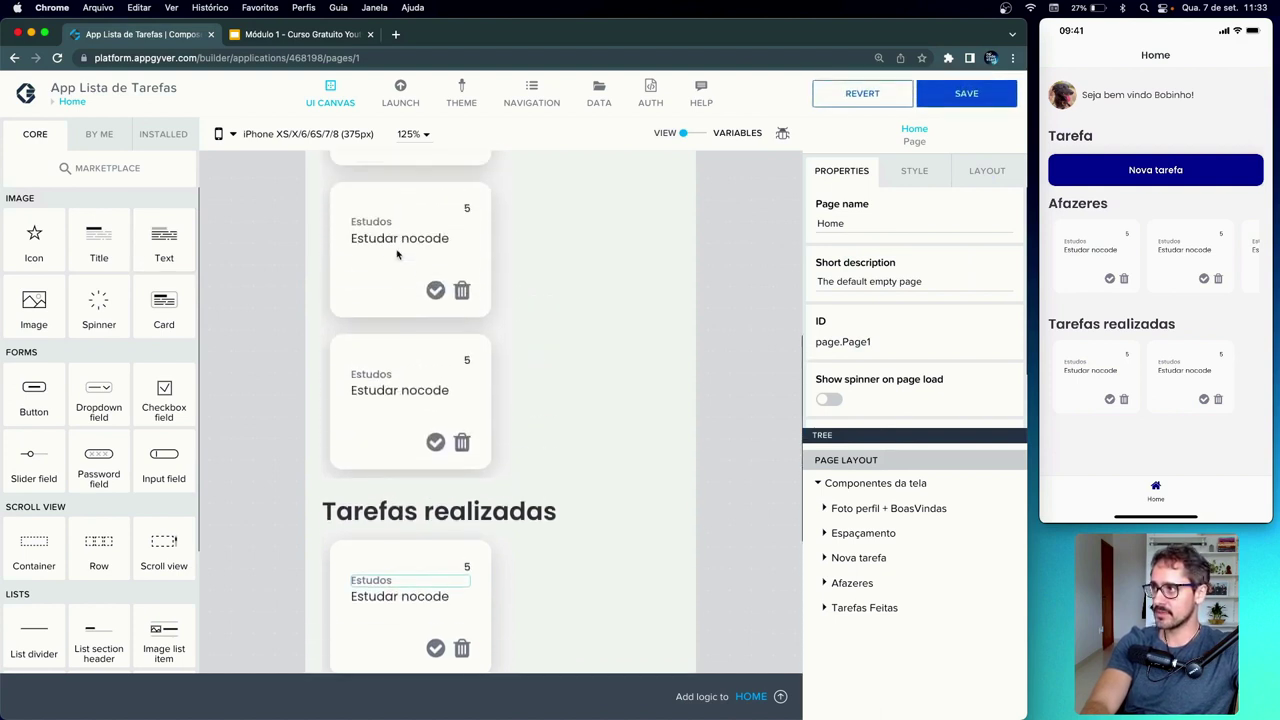
scroll(397, 254, up, 1)
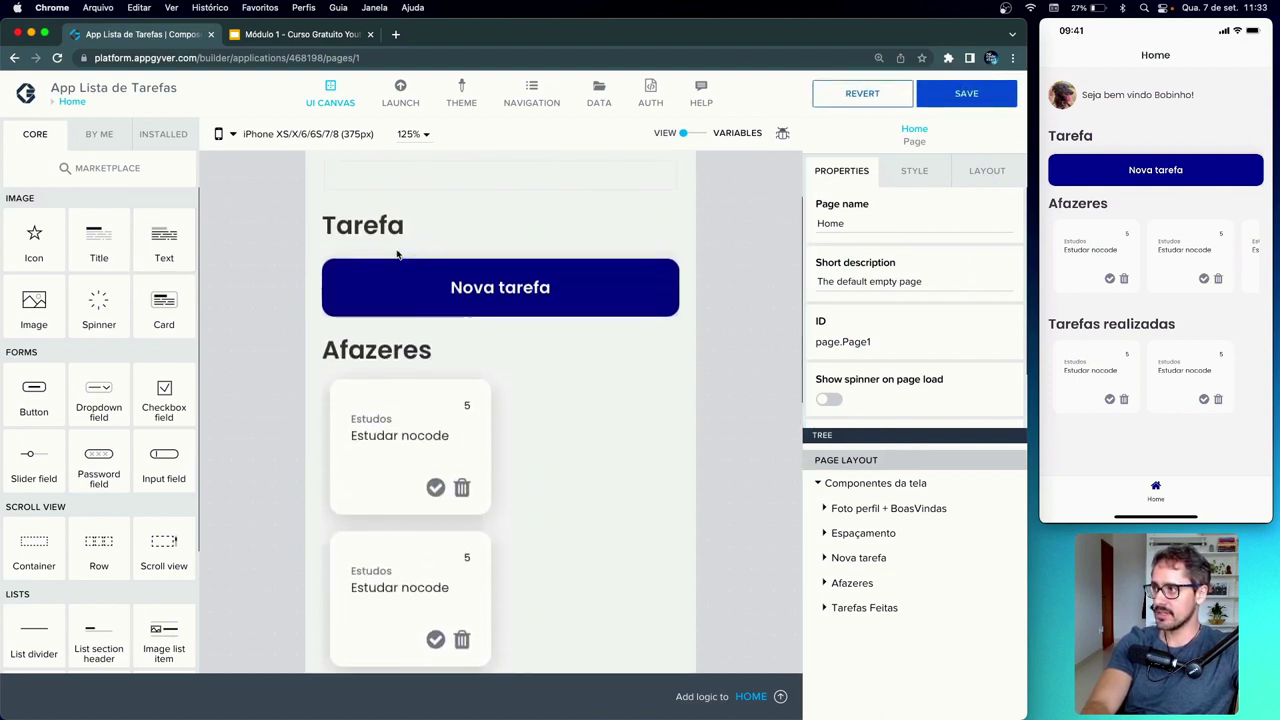
- Add an Open page action to the Nova tarefa button's logic and connect it to the Component tap event
click(410, 295)
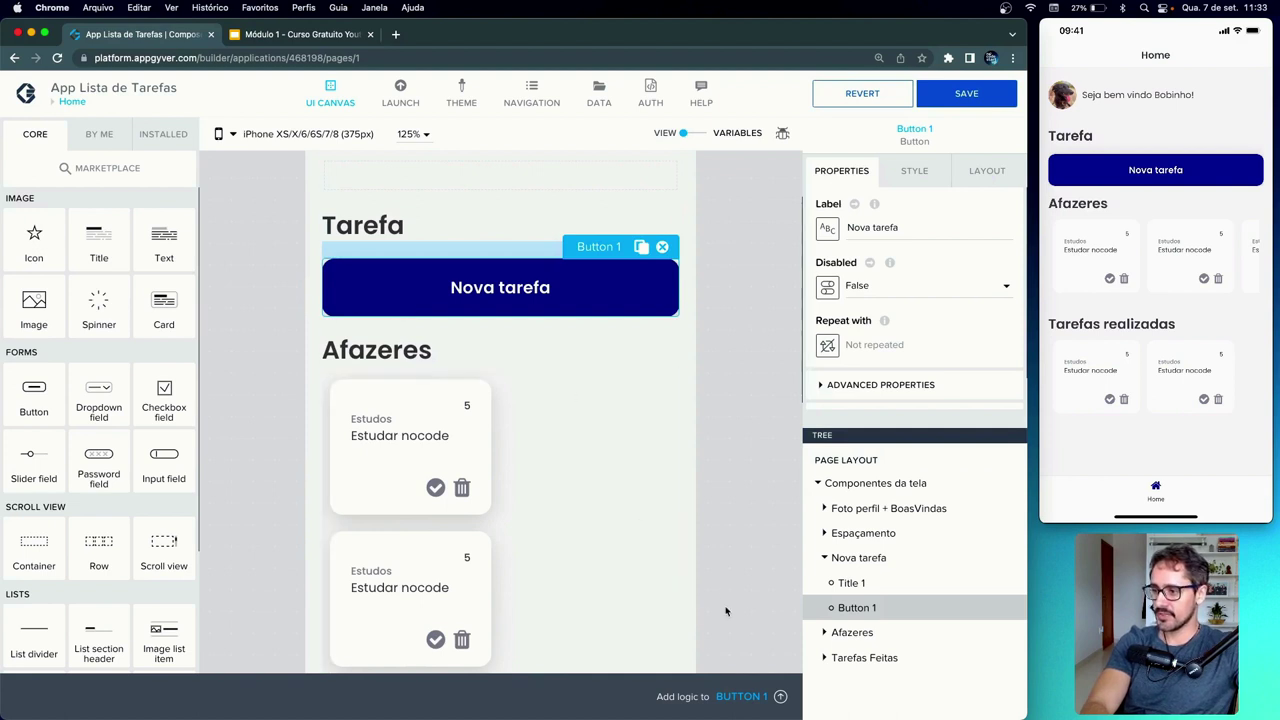
click(780, 696)
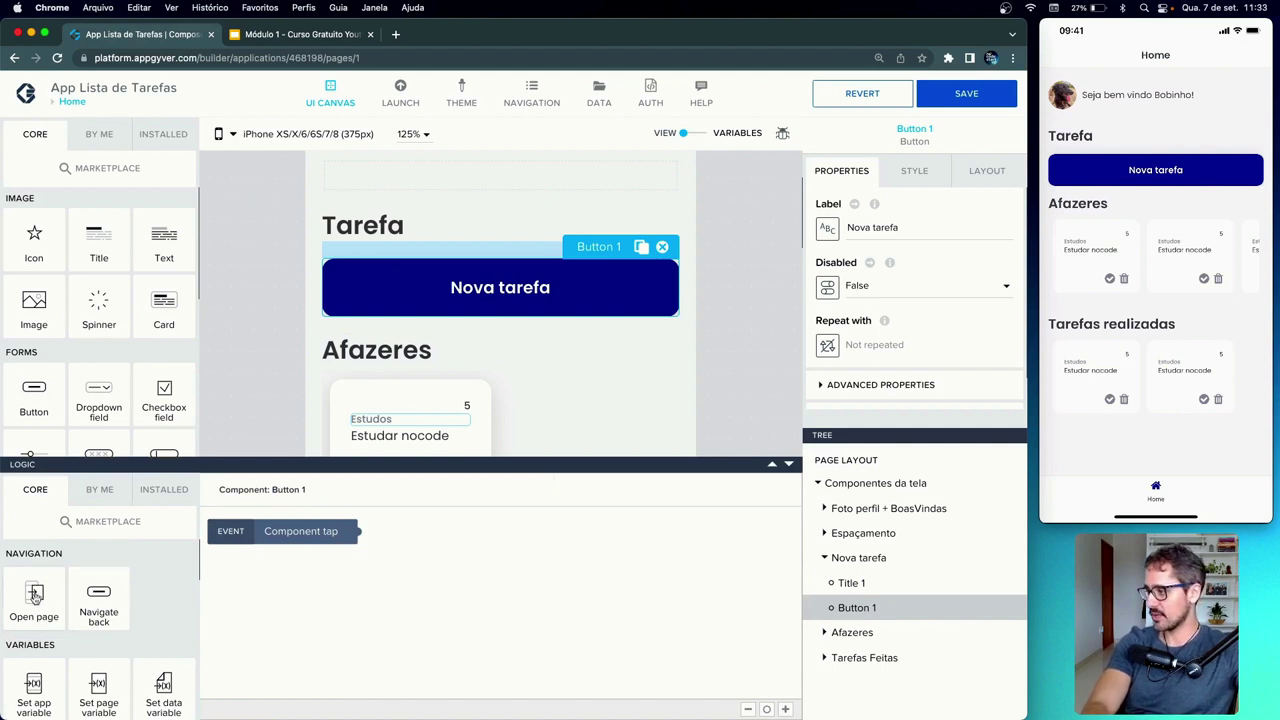
drag(34, 594, 400, 568)
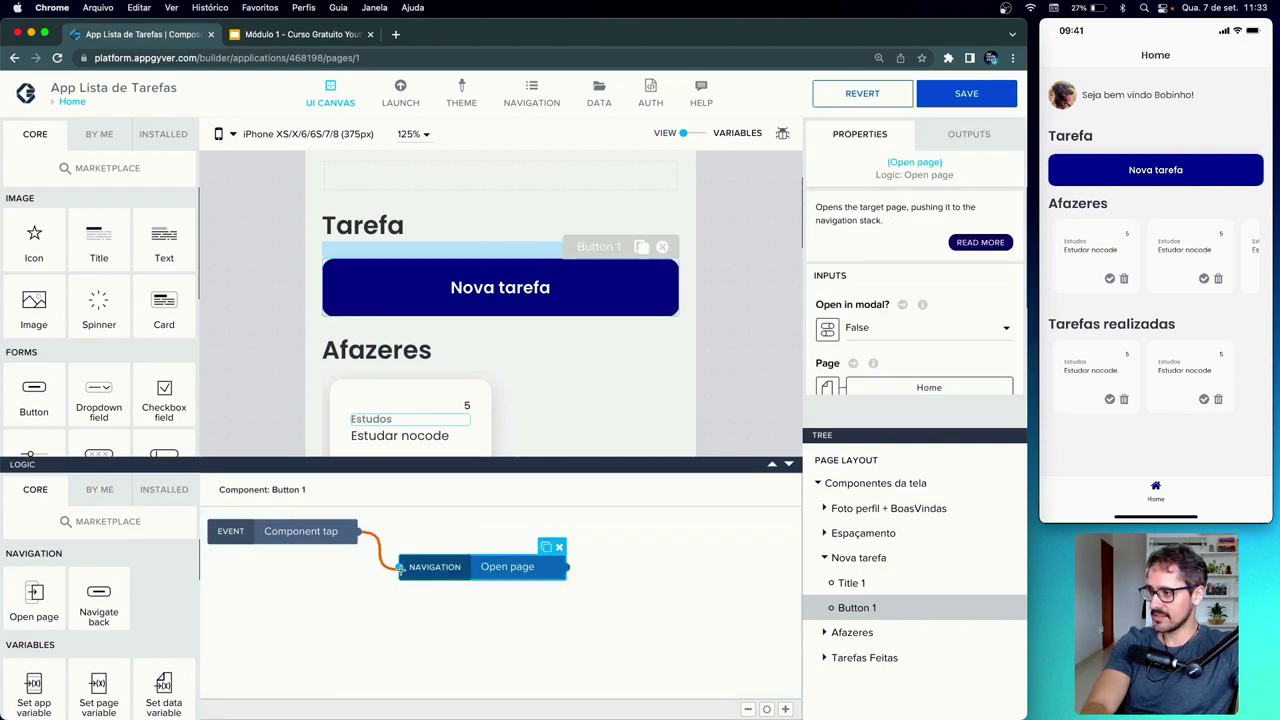
click(477, 566)
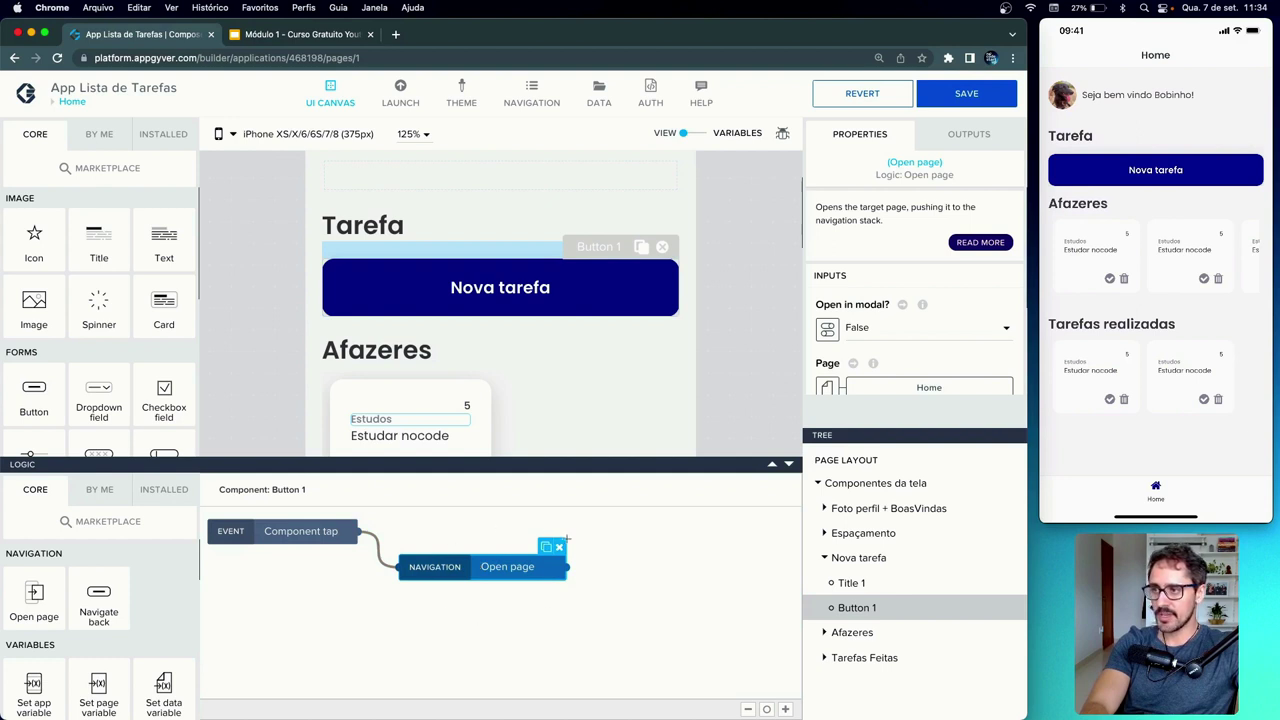
- Set the Open page action's target page to Nova Tarefa and save the app
scroll(924, 313, down, 2)
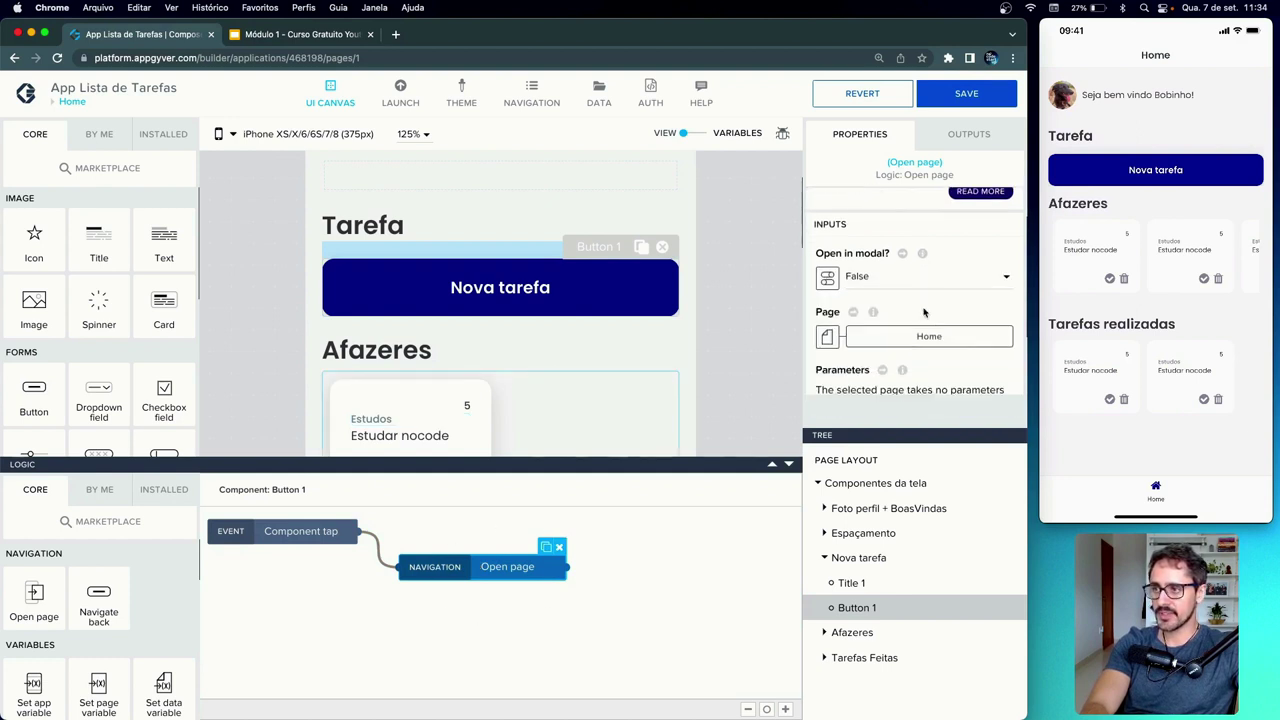
click(880, 340)
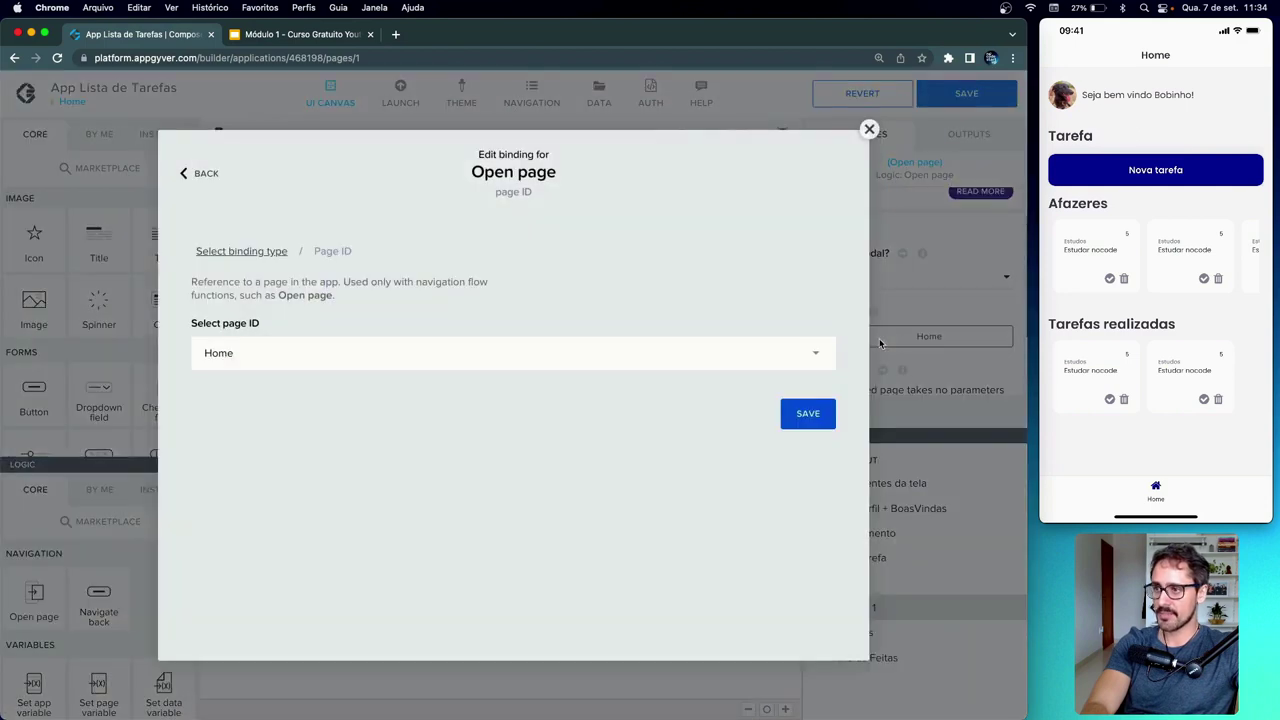
click(602, 355)
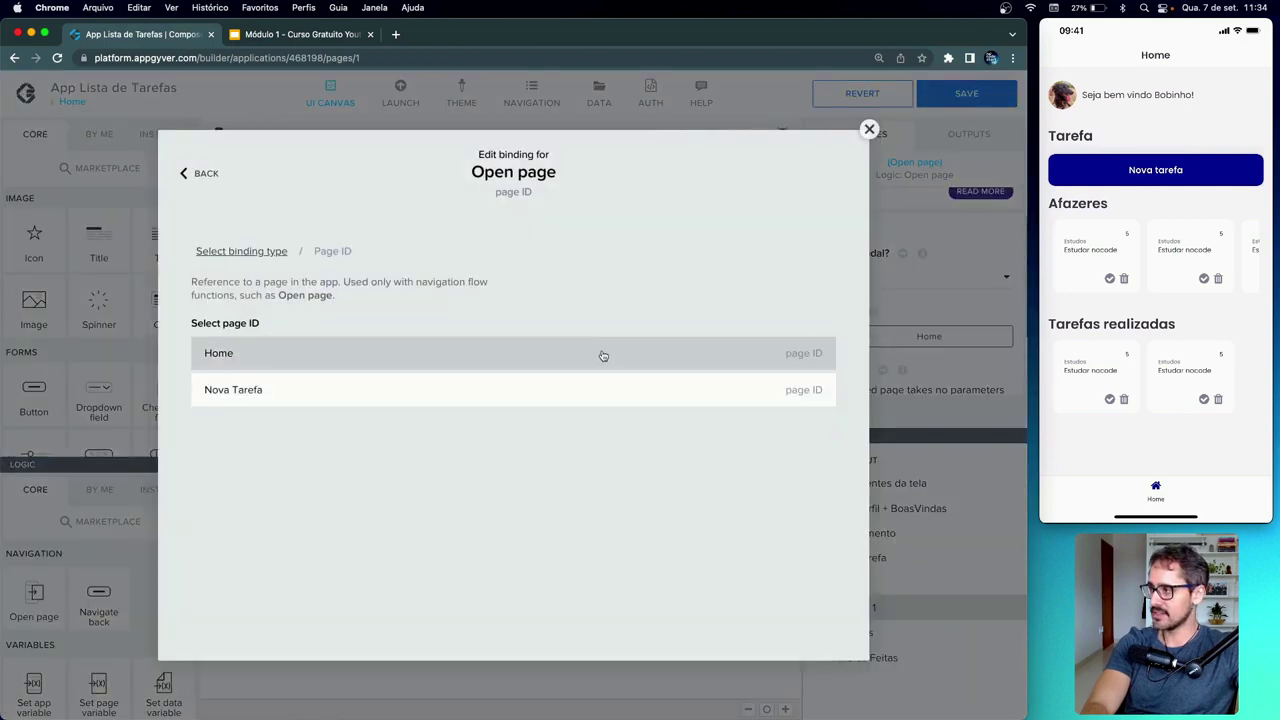
click(396, 388)
click(808, 414)
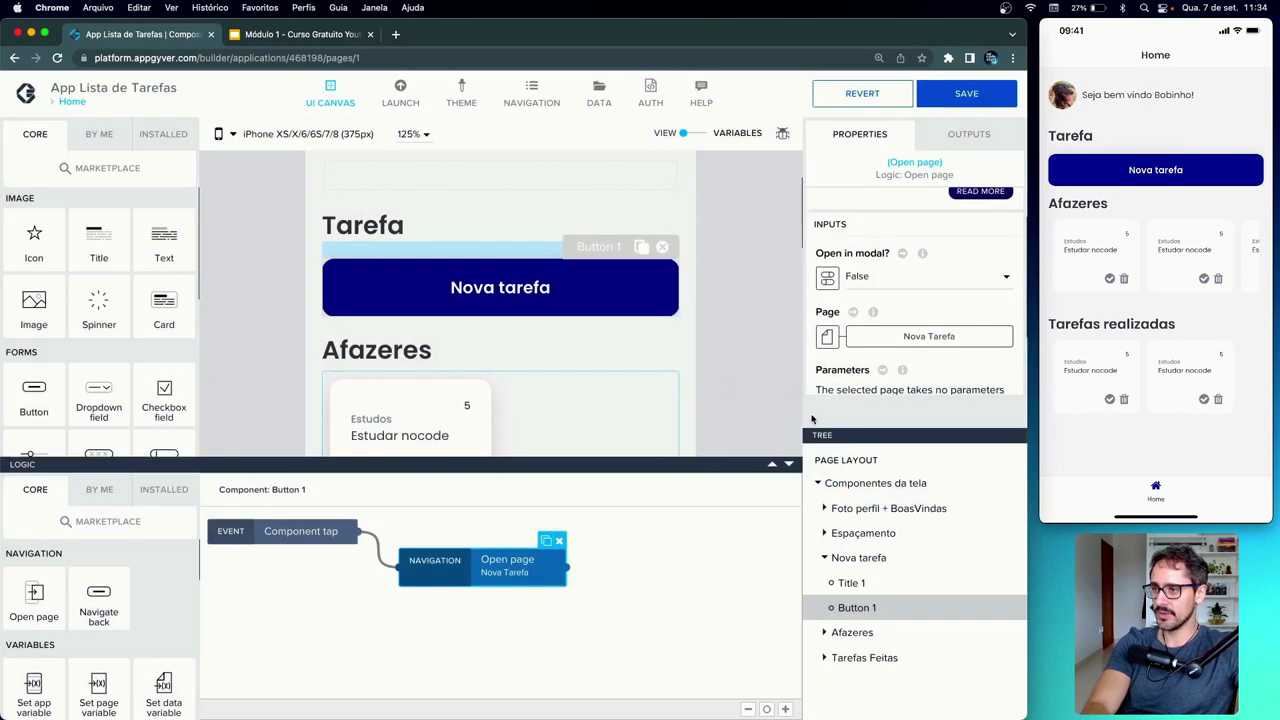
click(958, 94)
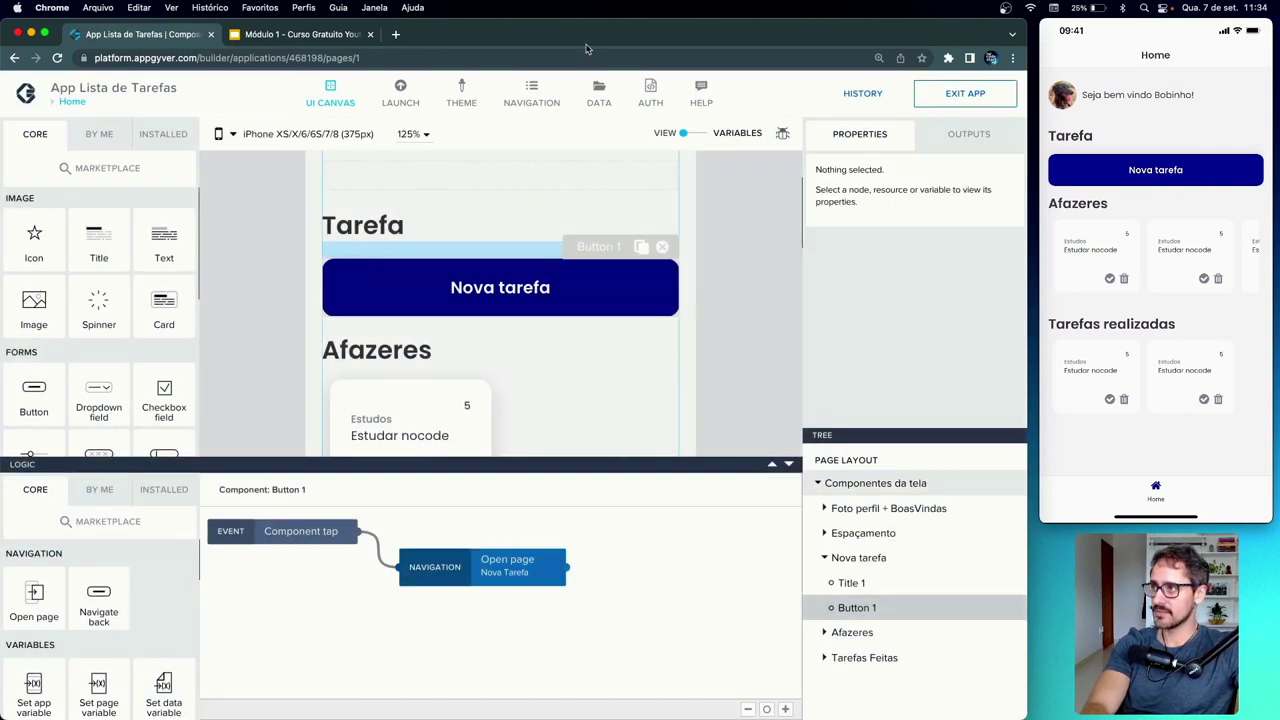
- Add a Nova Tarefa item to the built-in navigation menu, give it the plus-circle icon, and save the app
click(529, 100)
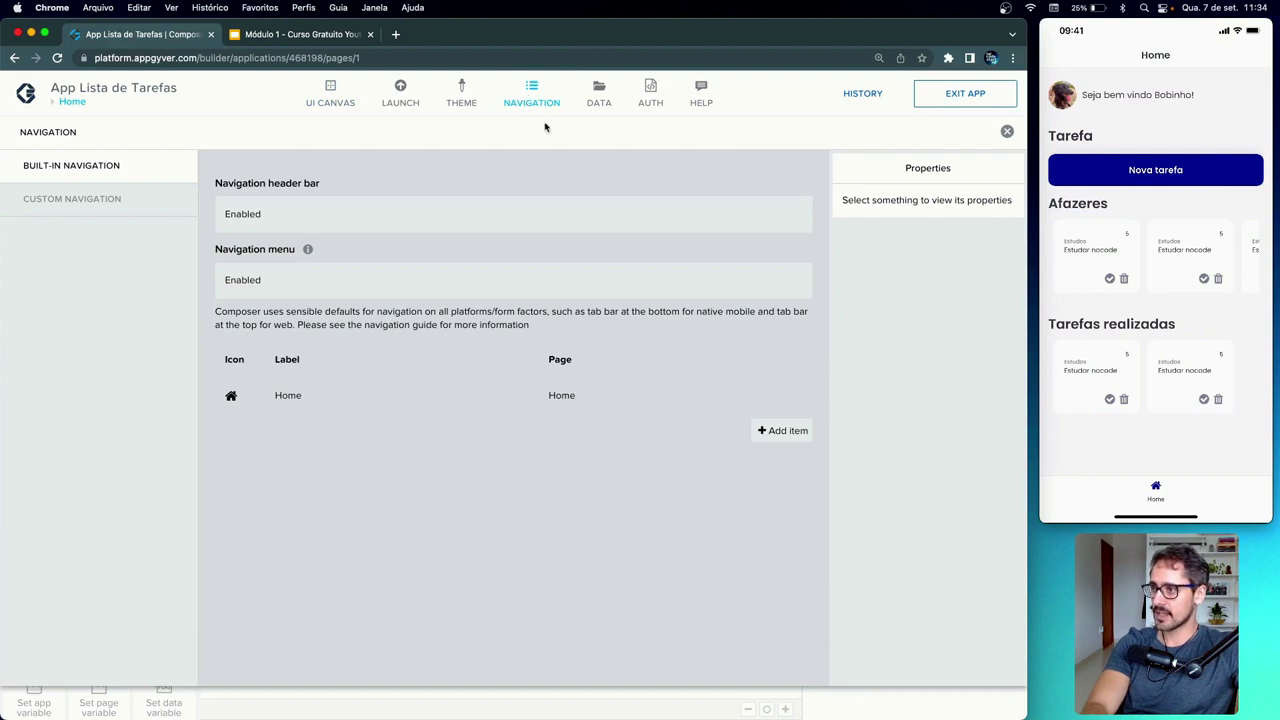
click(771, 433)
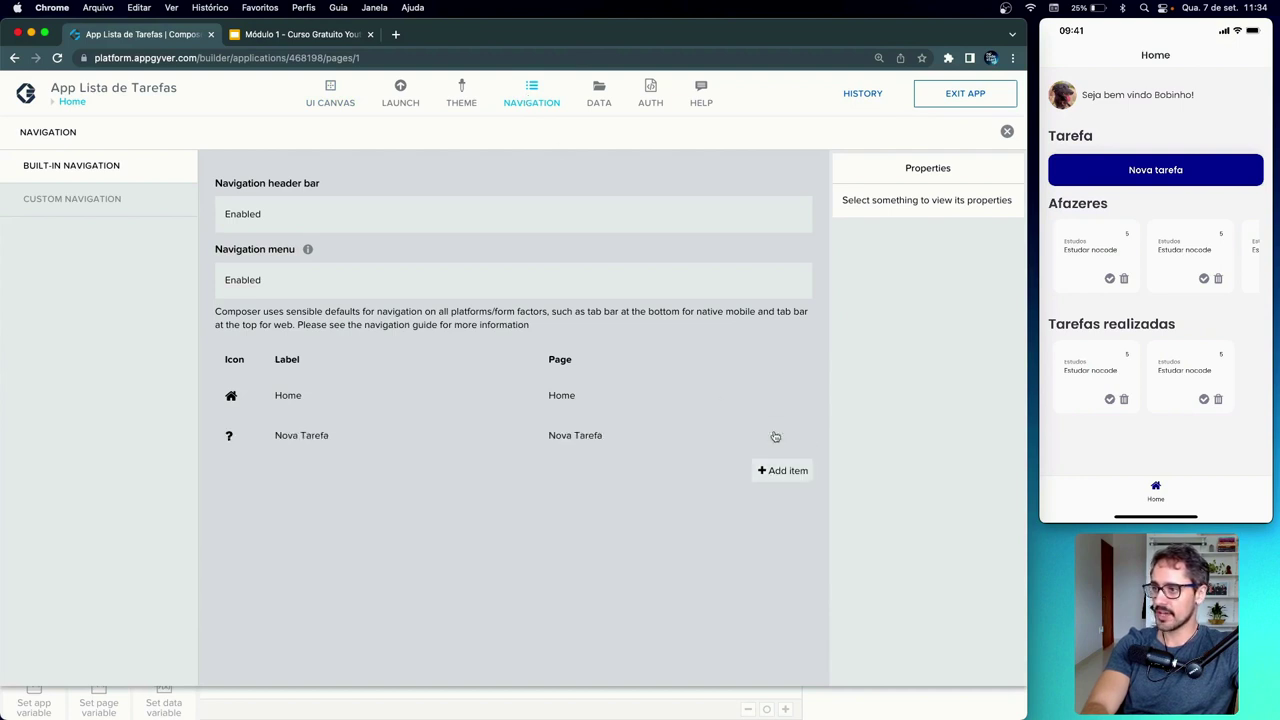
click(232, 438)
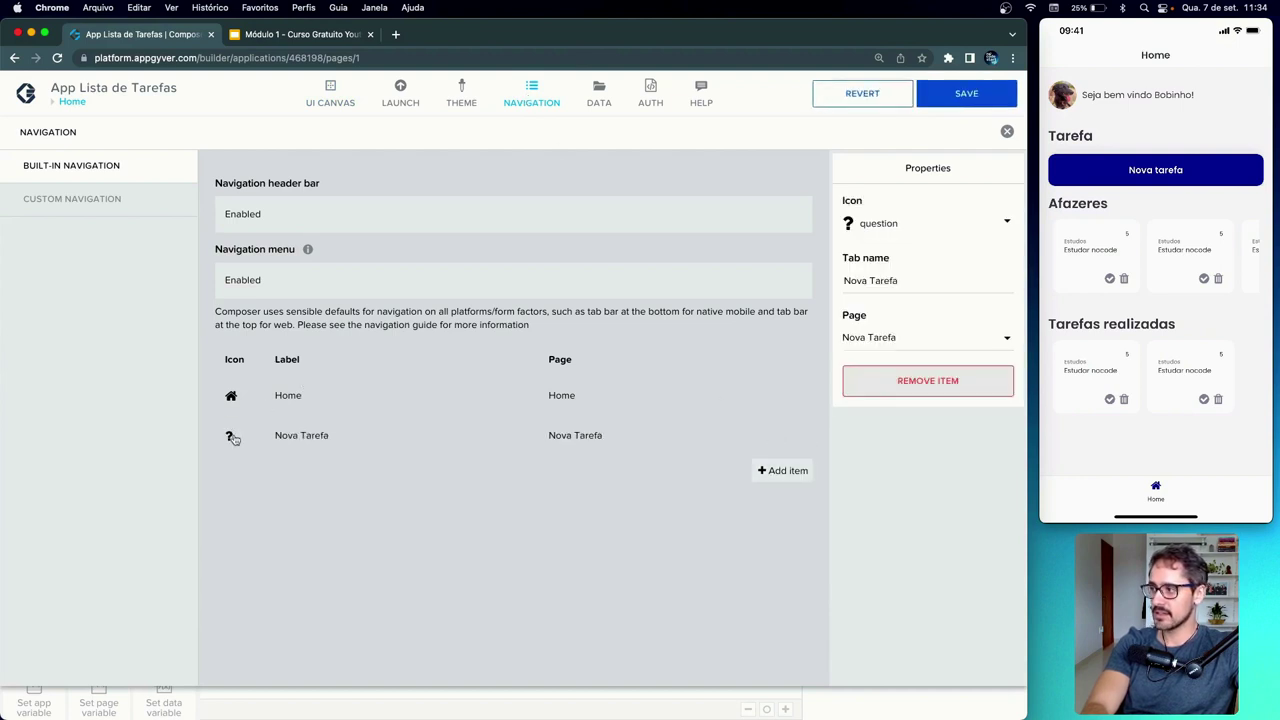
click(858, 233)
click(671, 178)
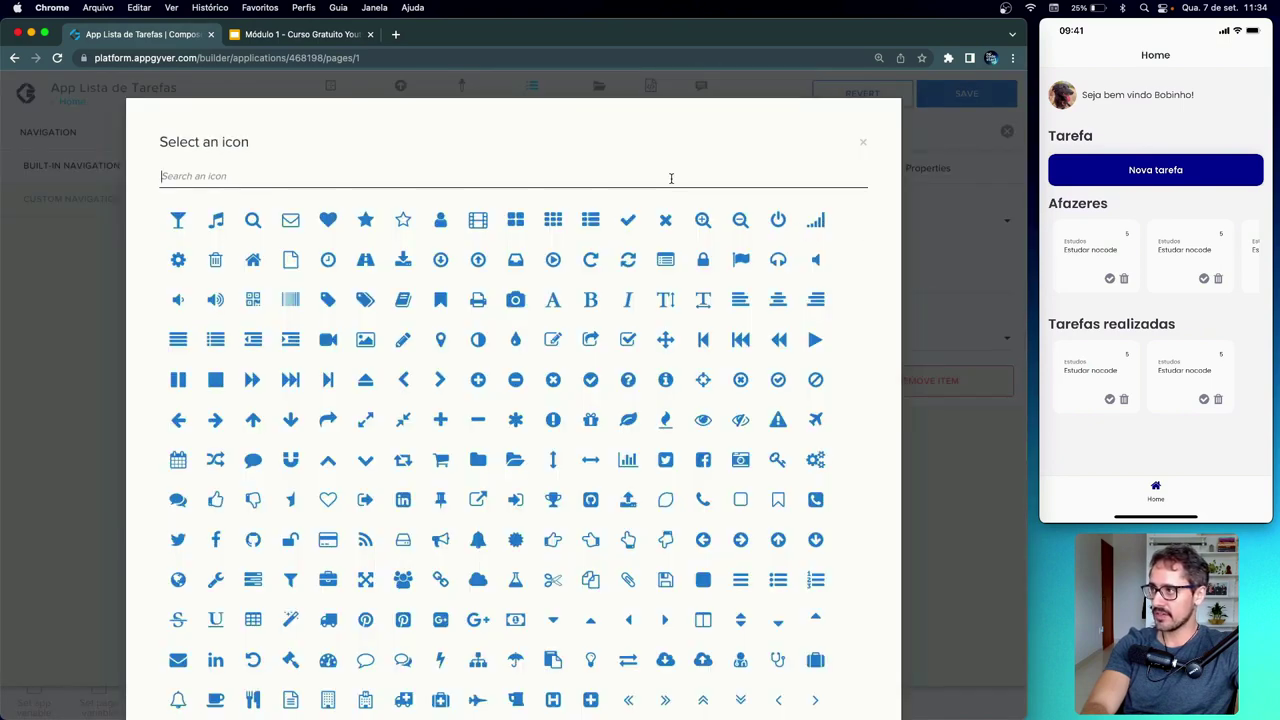
text(plus)
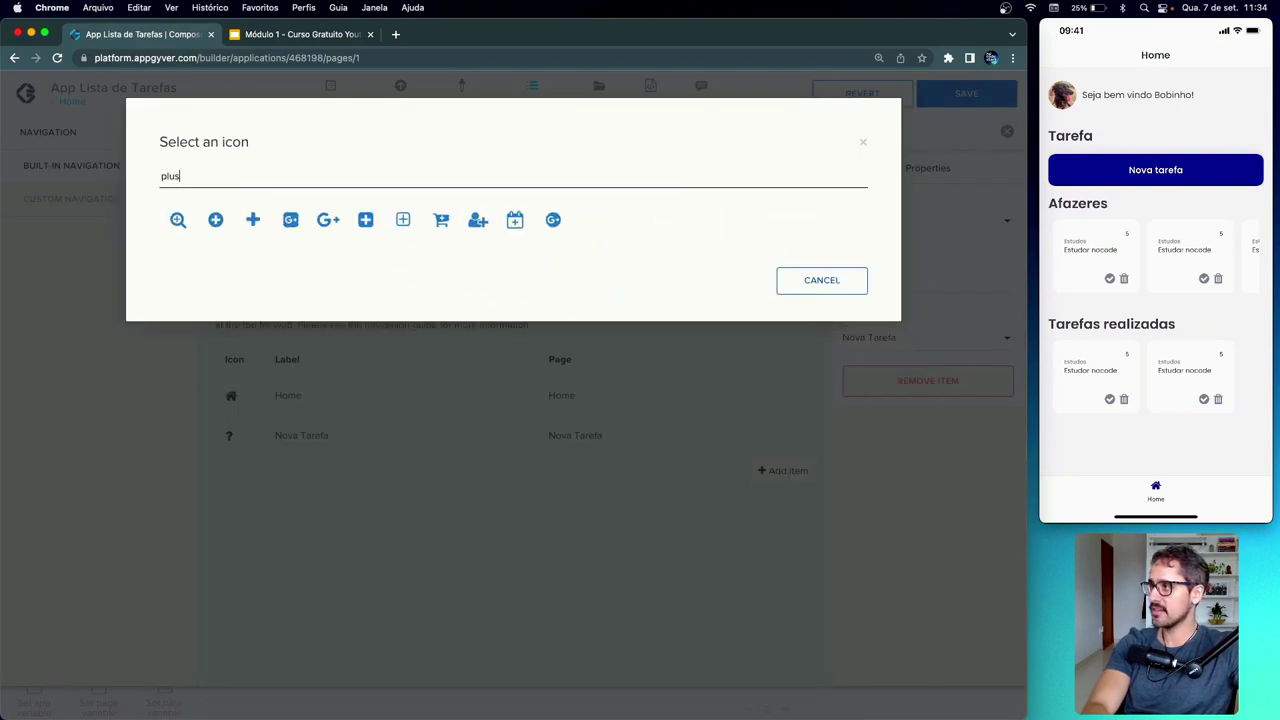
click(215, 220)
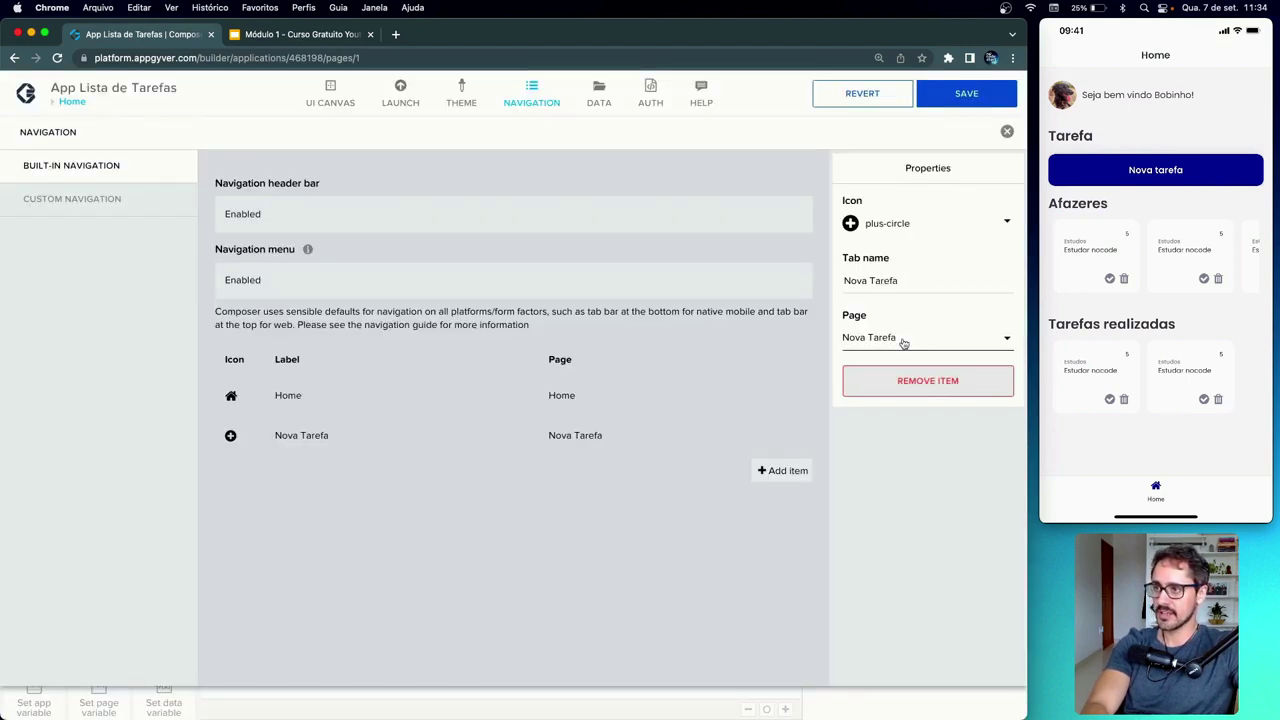
click(958, 100)
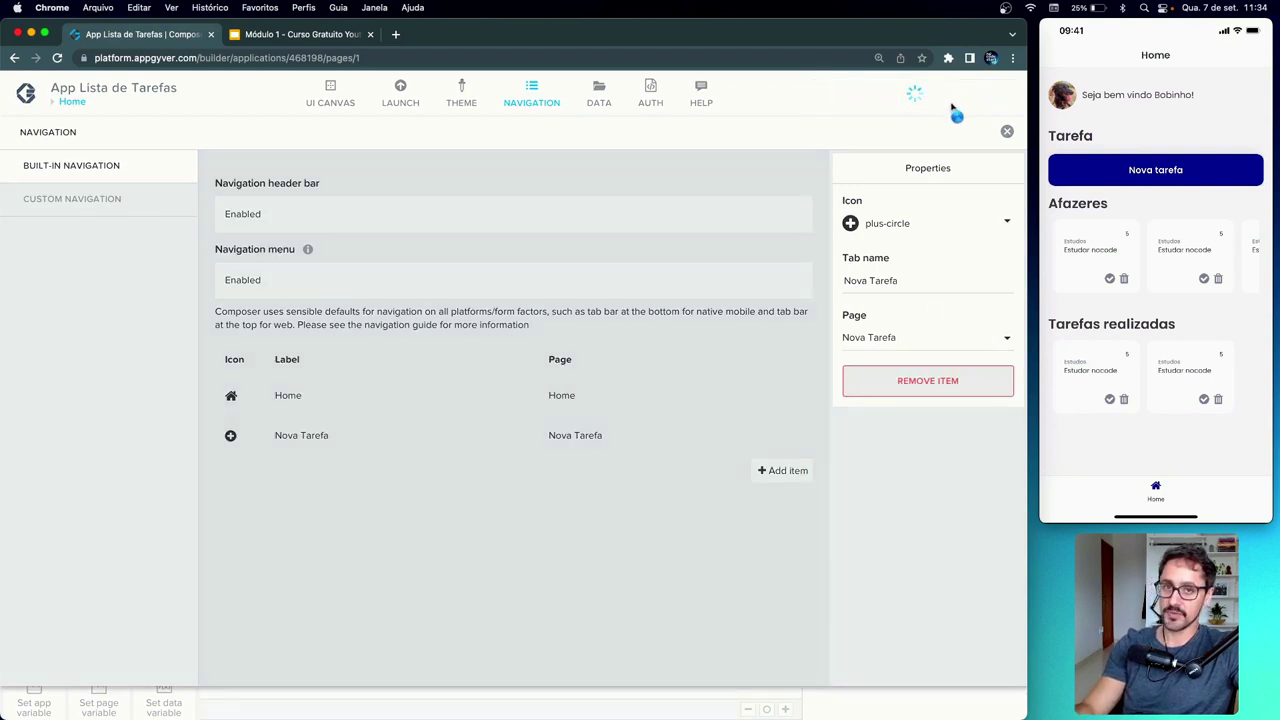
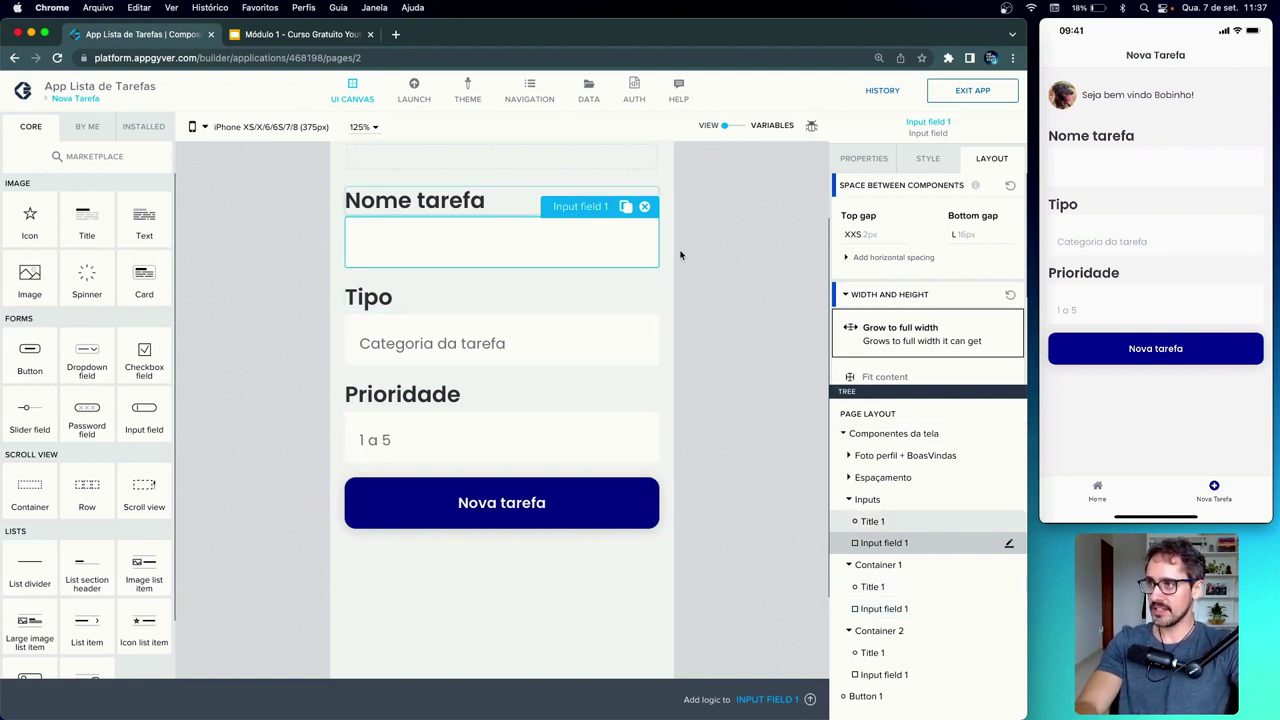
- Set the first input field's label to "Nome da tarefa" and delete the Nome tarefa title above it
click(862, 161)
click(886, 208)
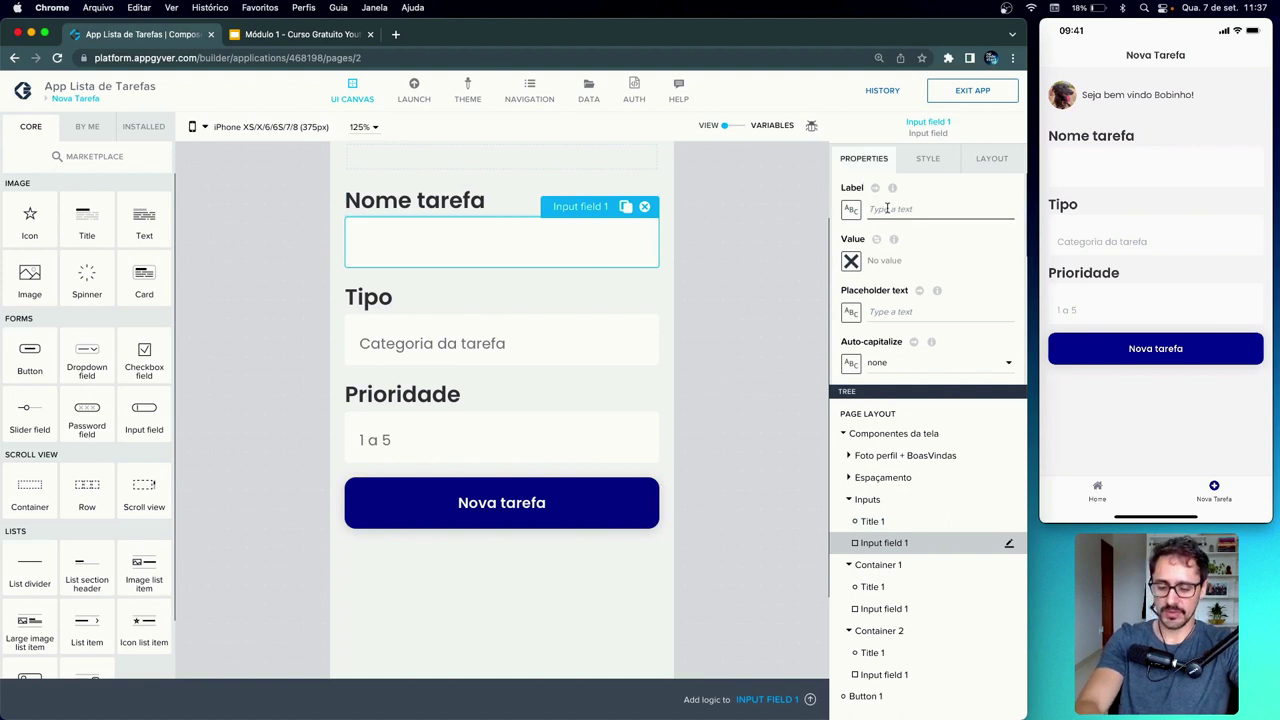
text(Nome)
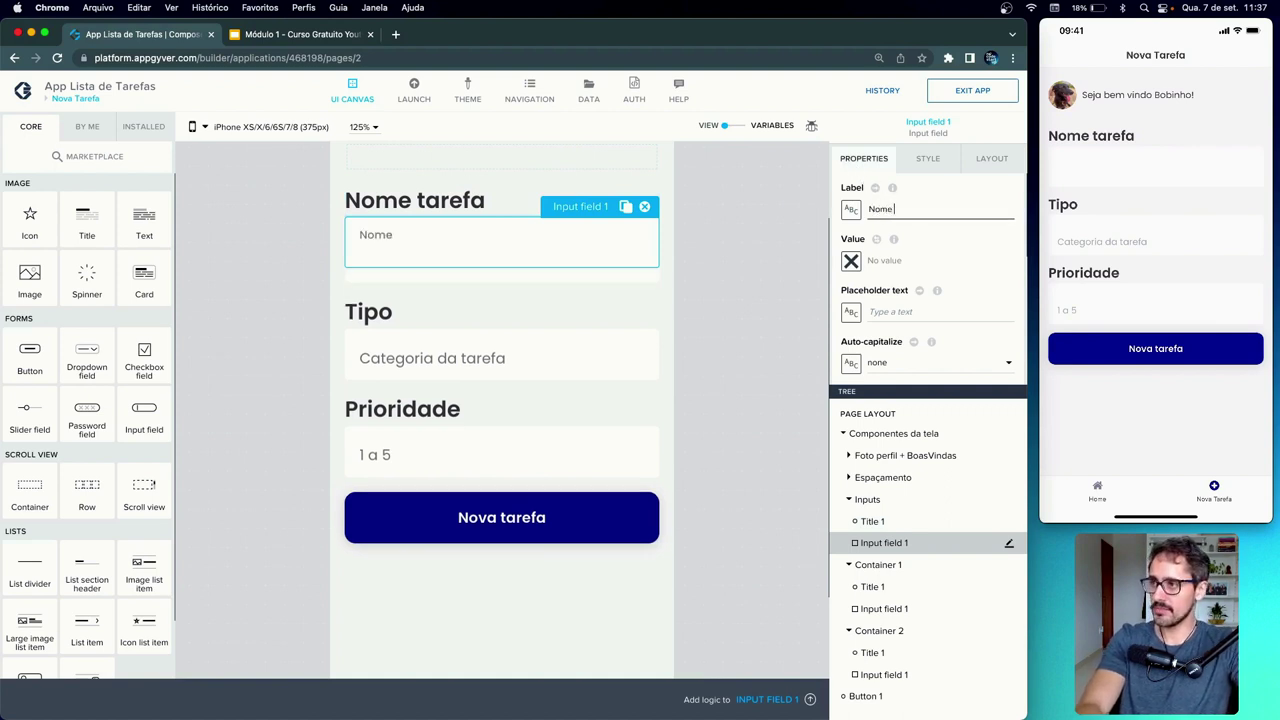
text( da tarefa)
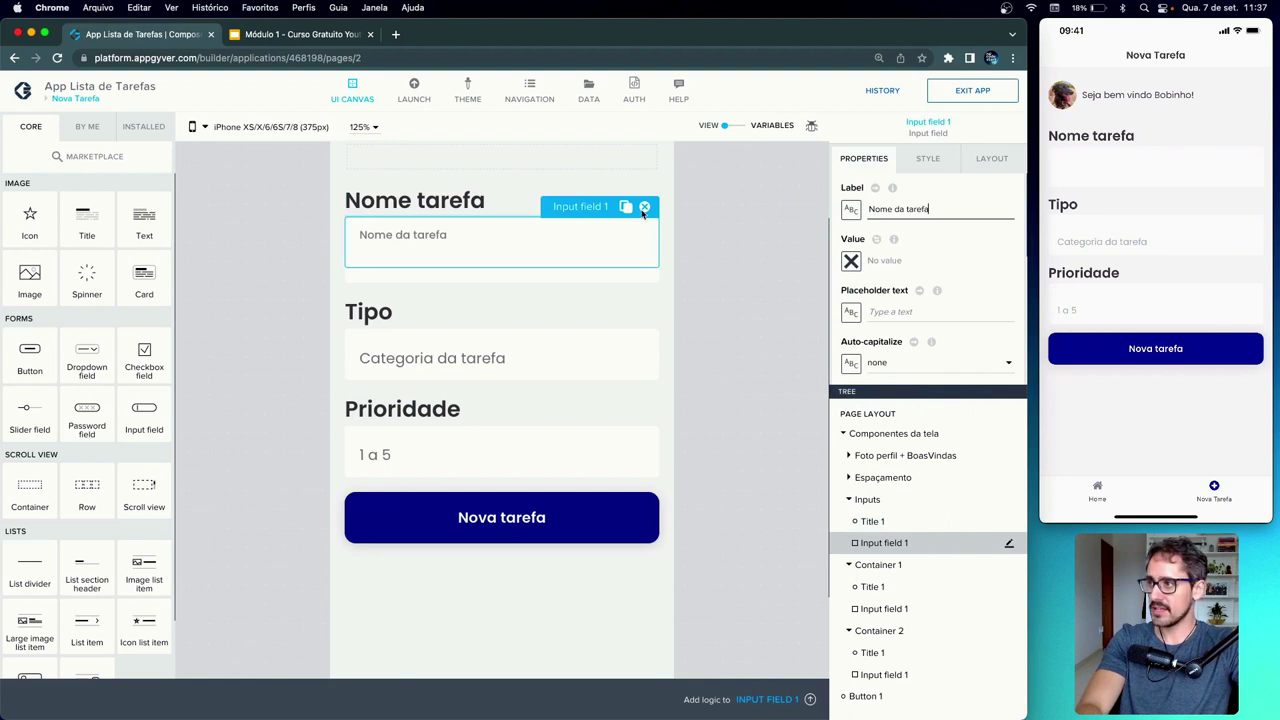
click(460, 203)
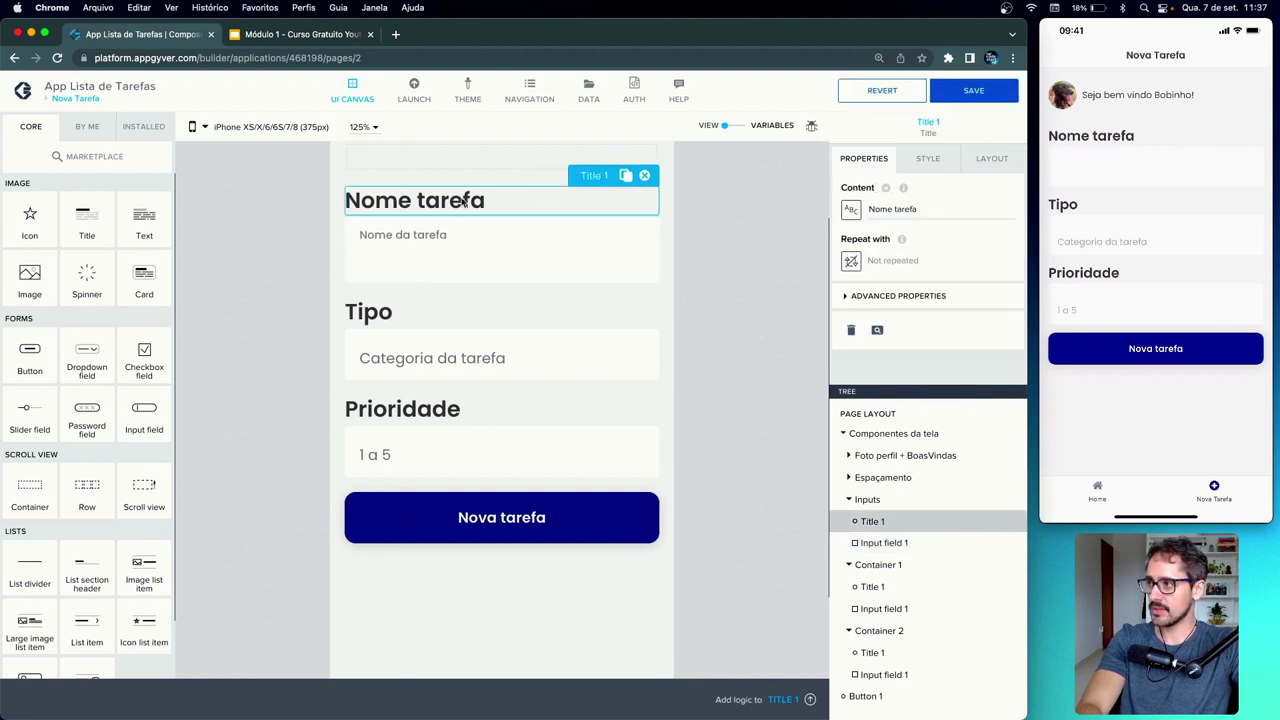
click(645, 178)
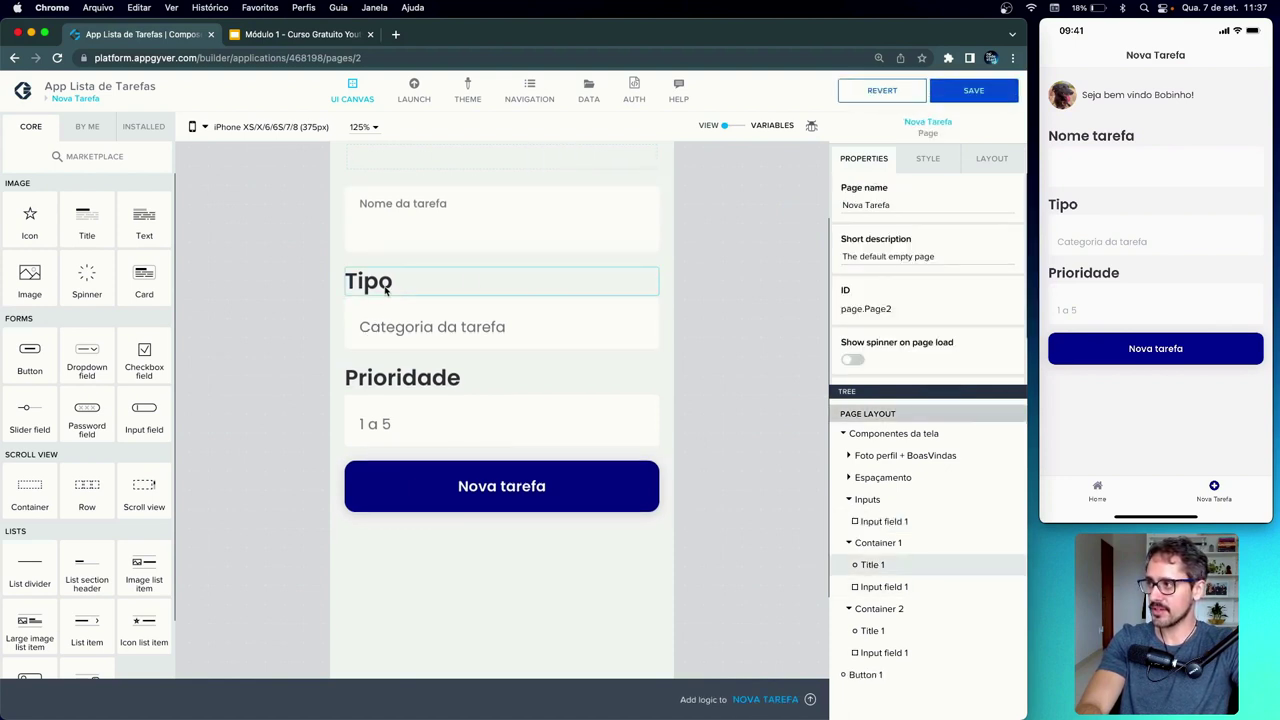
- Label the Categoria da tarefa input field "Tipo" and delete the separate Tipo title above it
click(402, 327)
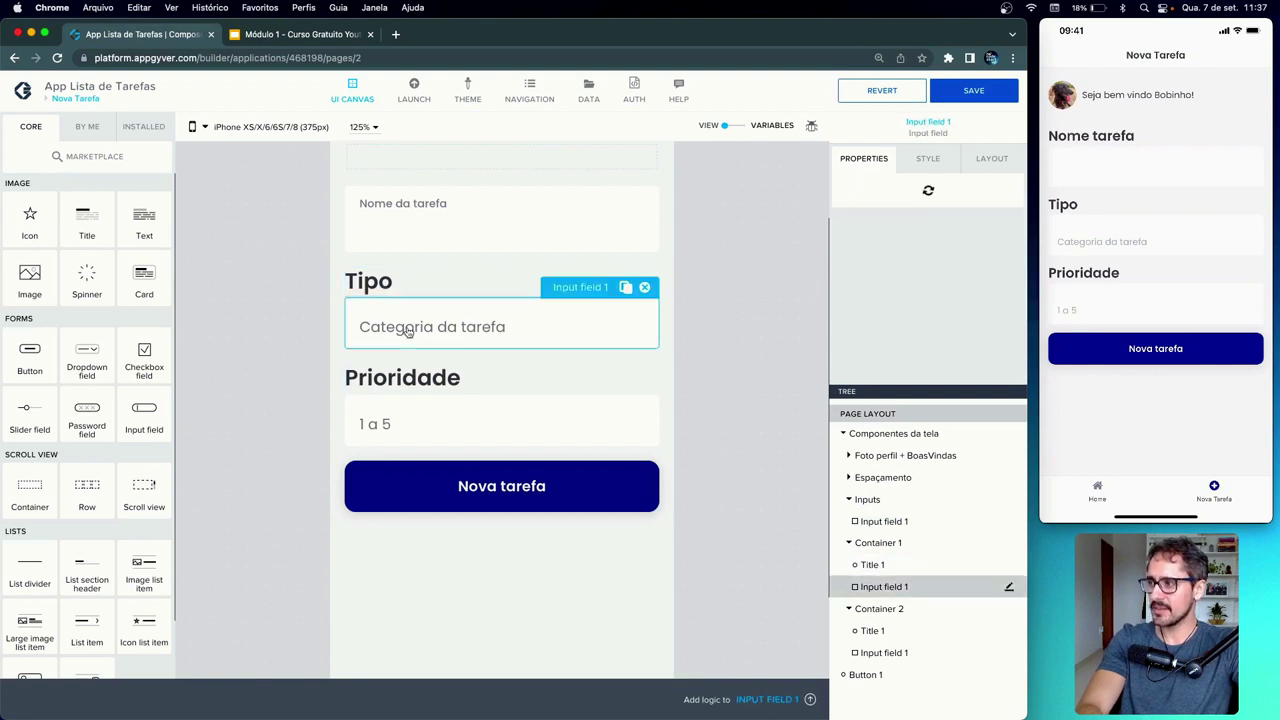
click(903, 210)
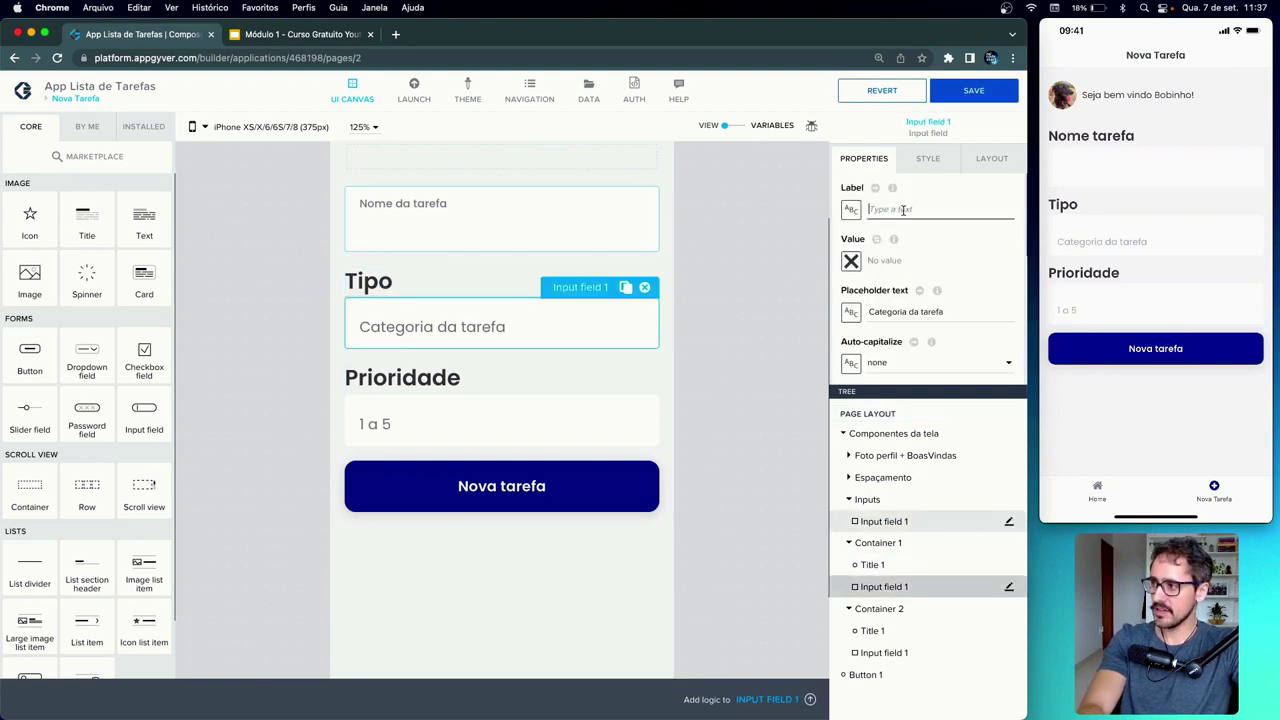
text(Tipo)
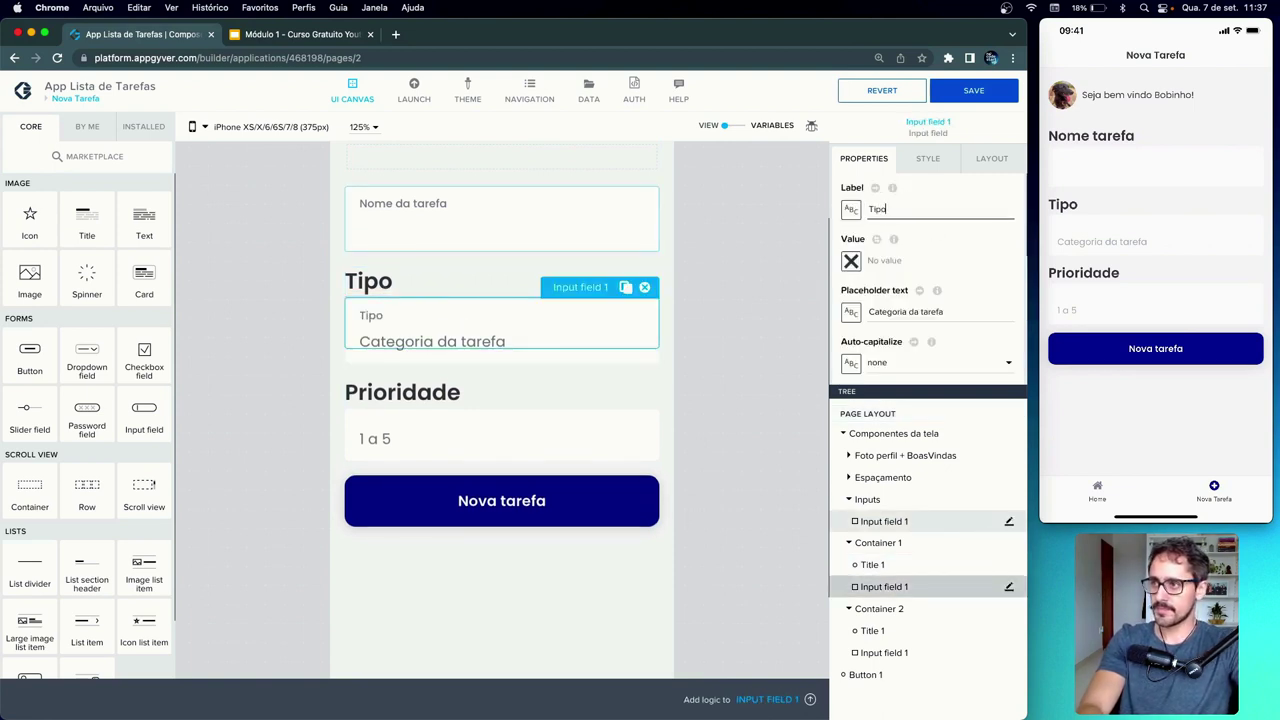
click(668, 300)
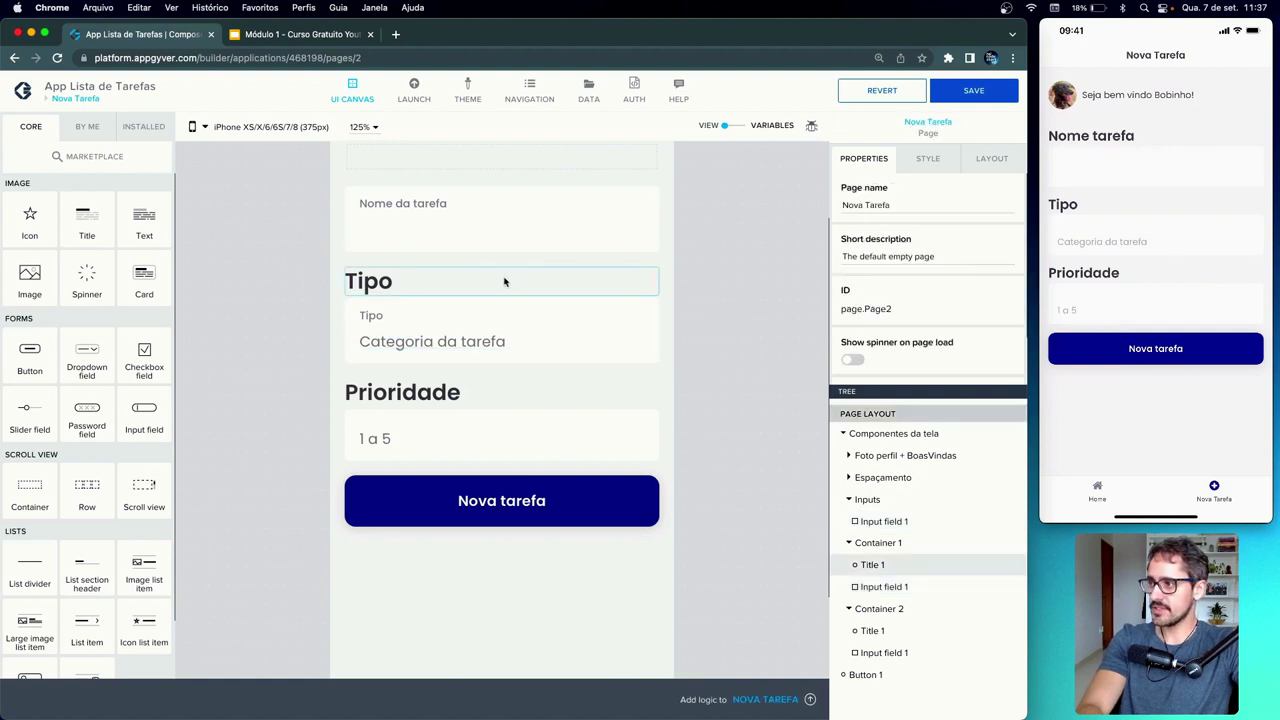
click(504, 282)
click(651, 258)
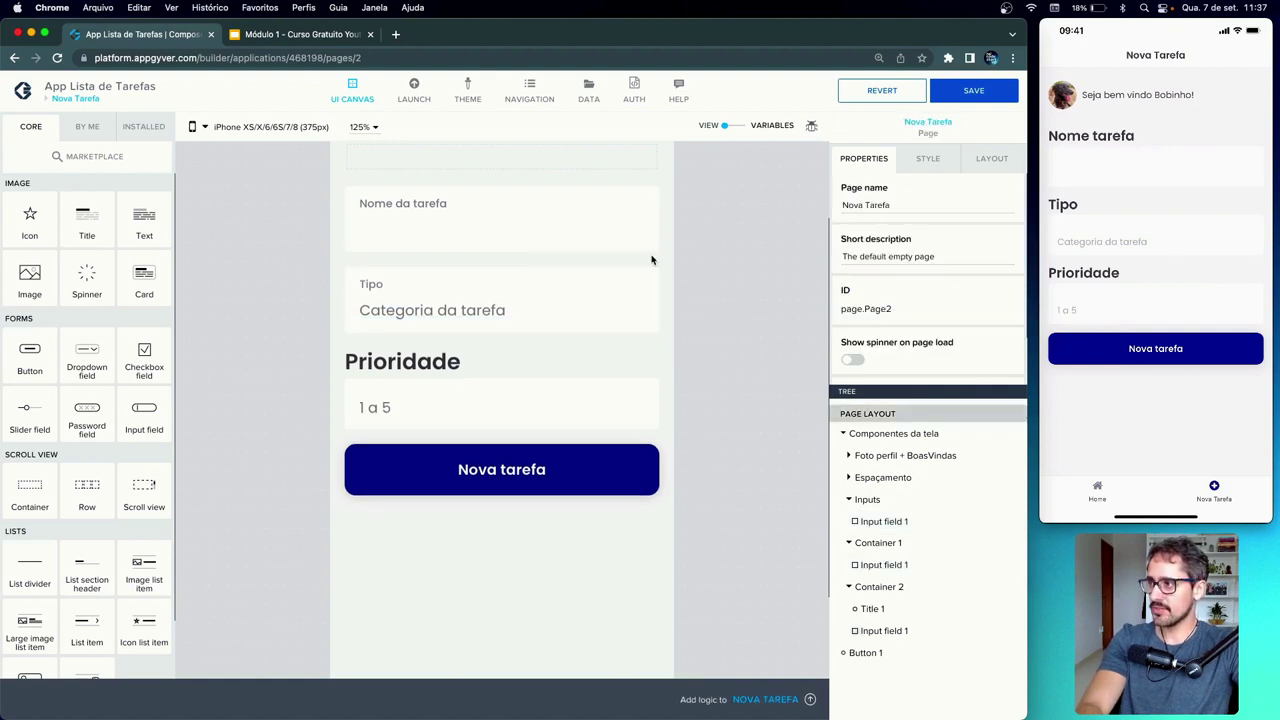
- Delete the Prioridade title and set the label of the "1 a 5" input field to "Prioridade"
click(444, 364)
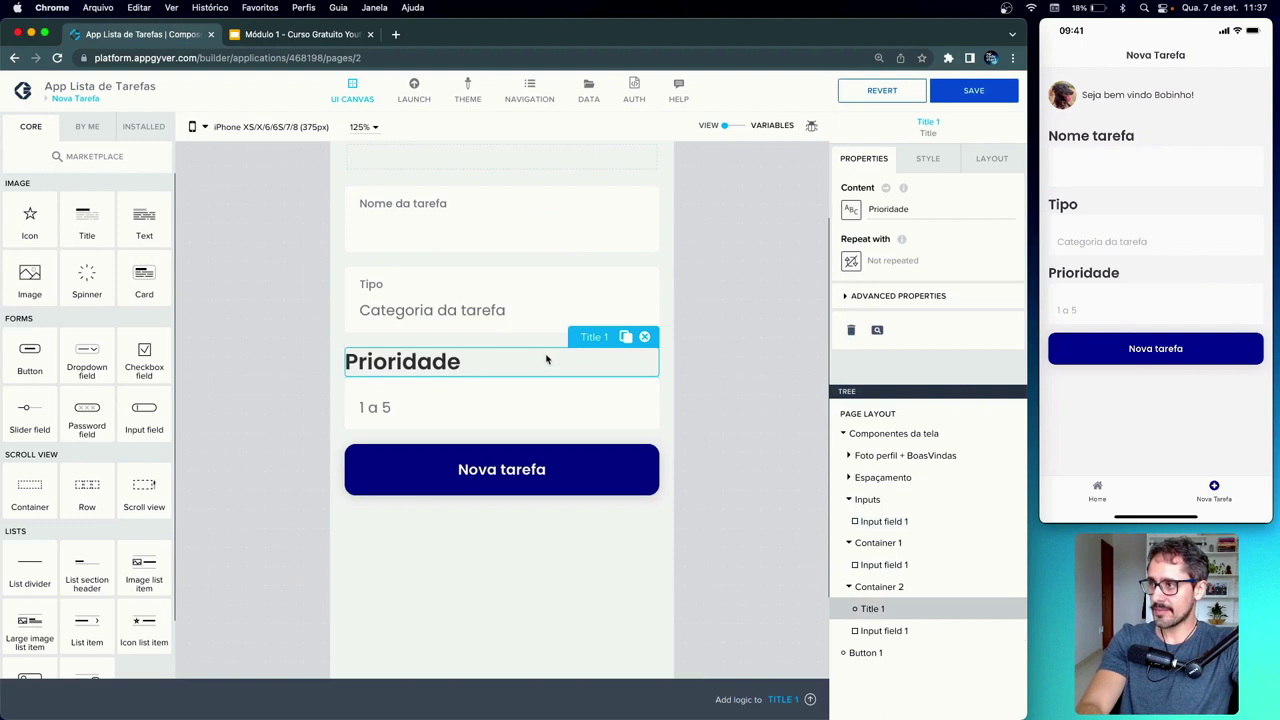
click(644, 336)
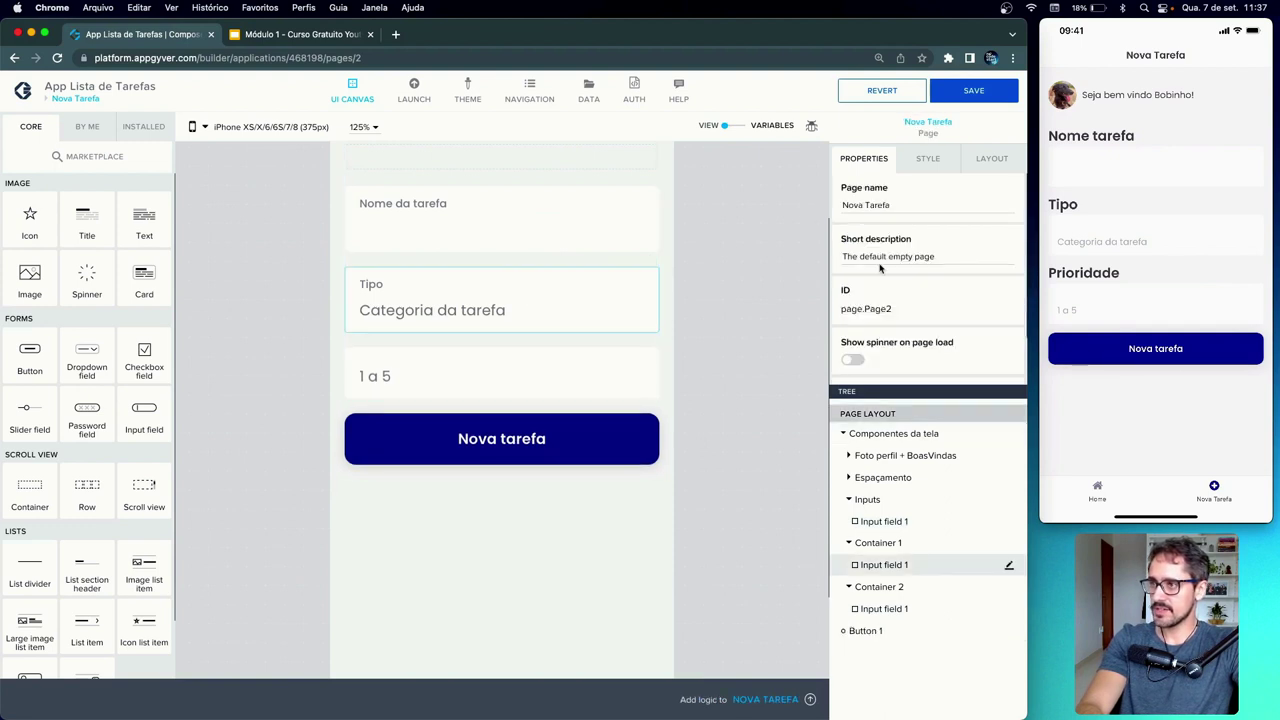
click(569, 366)
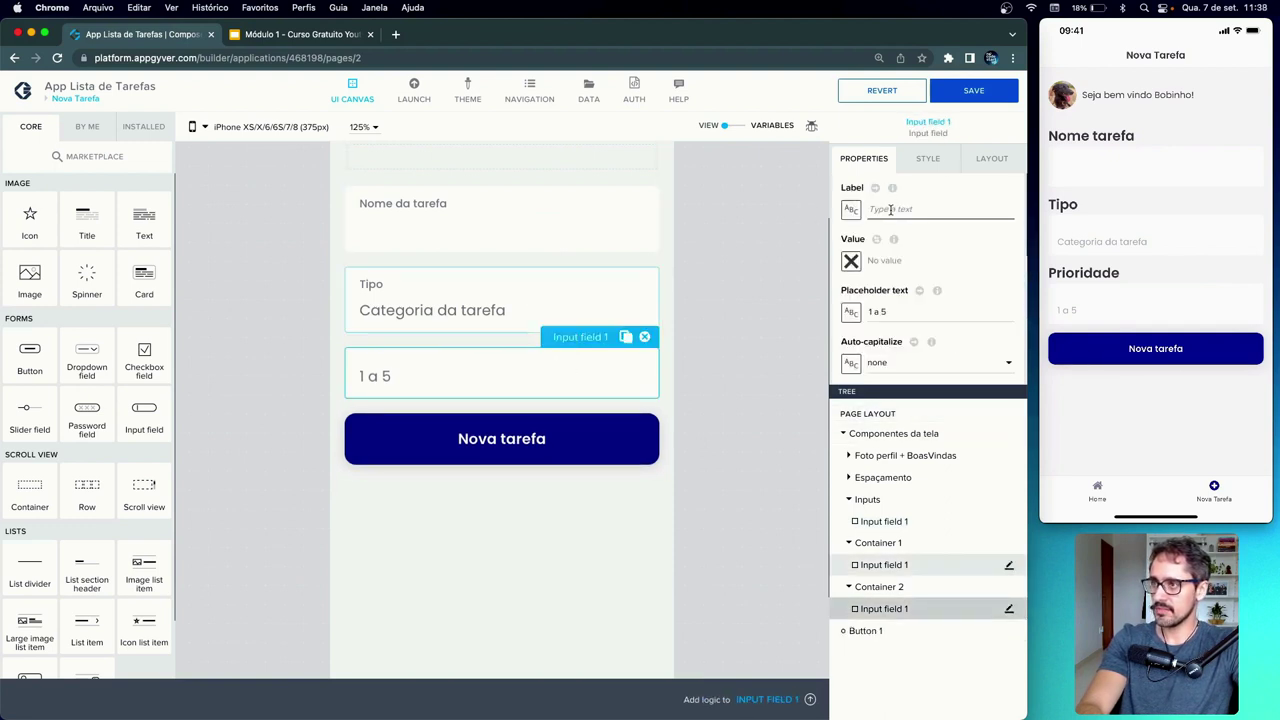
text(Prioridade)
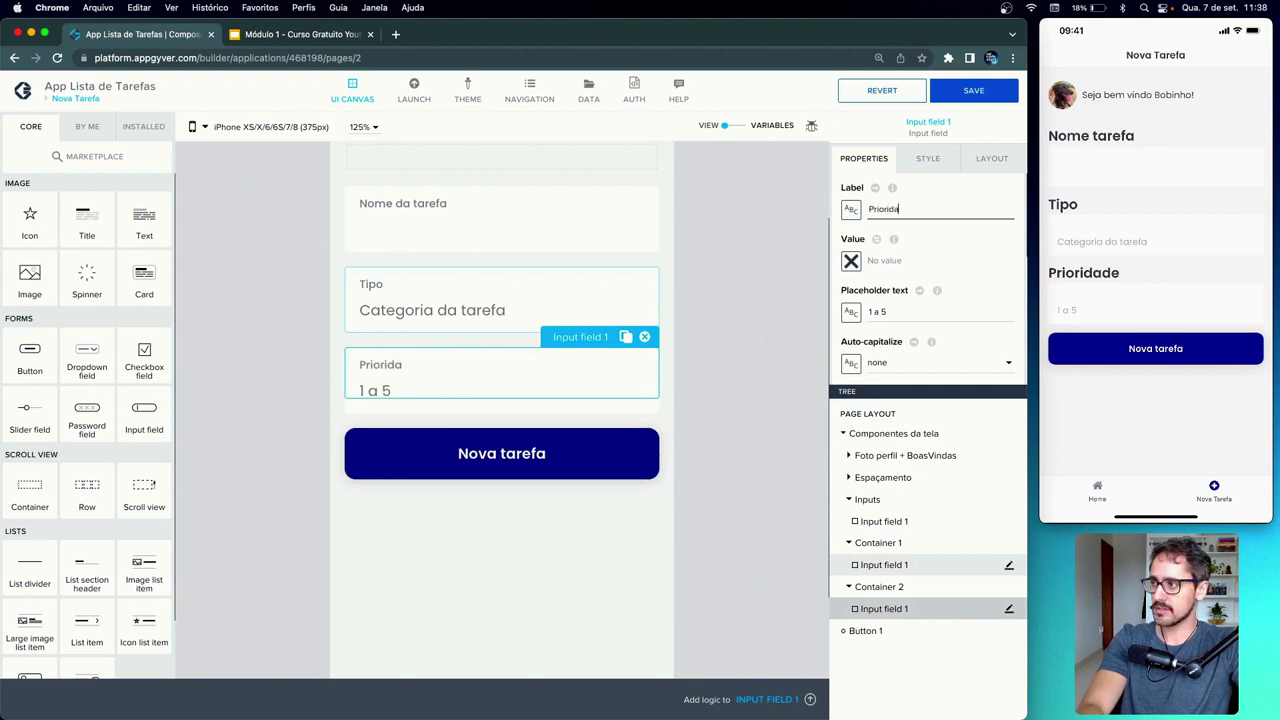
click(797, 258)
- Add a Title component below the Nova tarefa button with the content "Criar nova tarefa"
scroll(710, 293, up, 3)
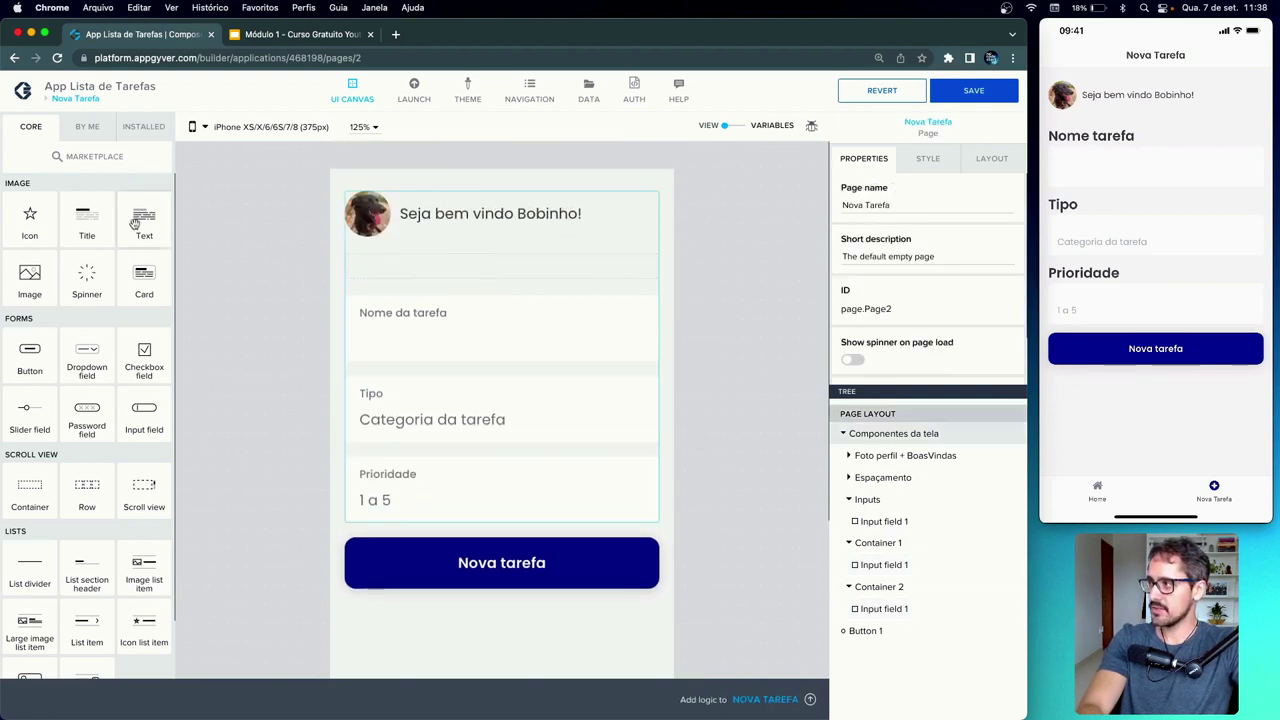
drag(87, 220, 390, 560)
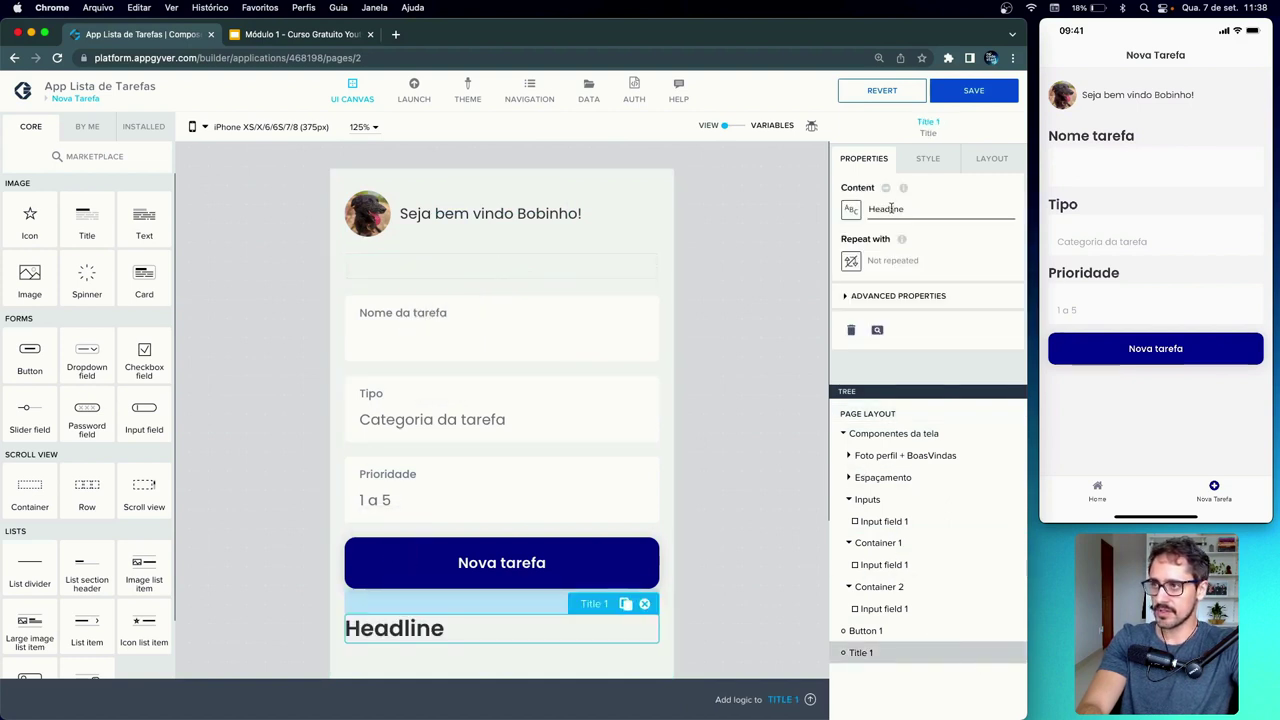
double_click(890, 208)
text(Cri)
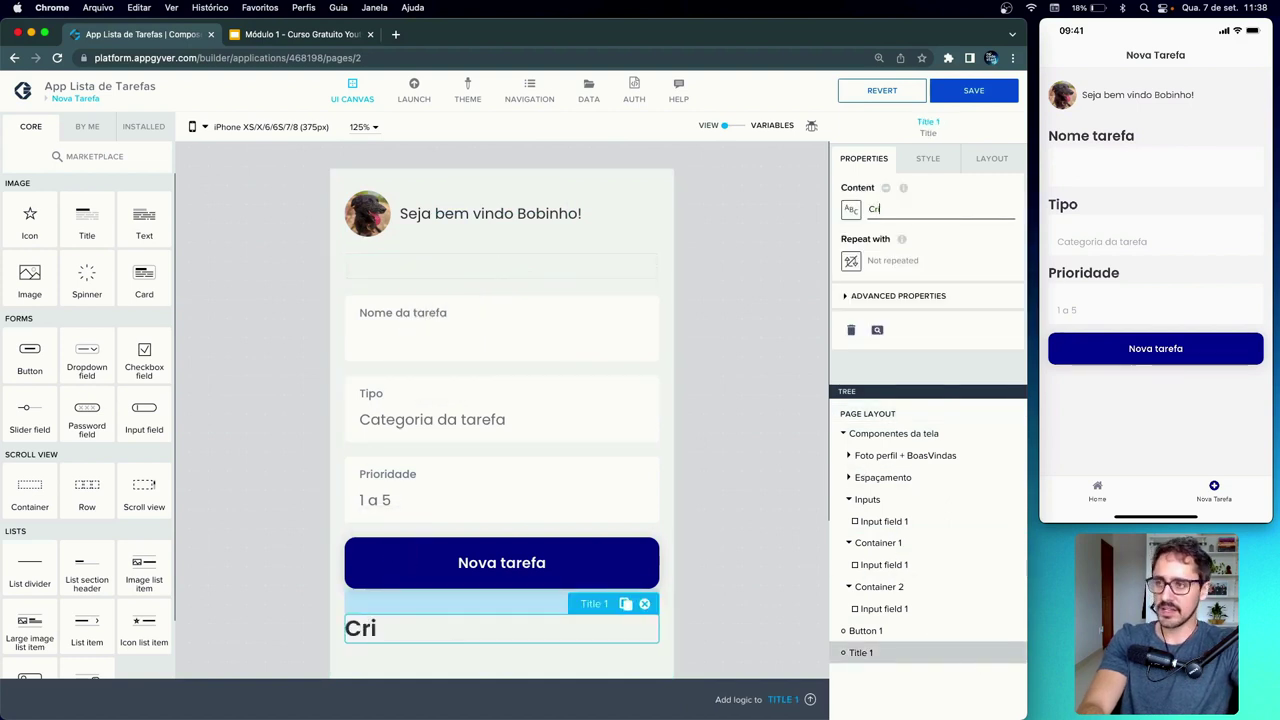
text(ar nova tarefa)
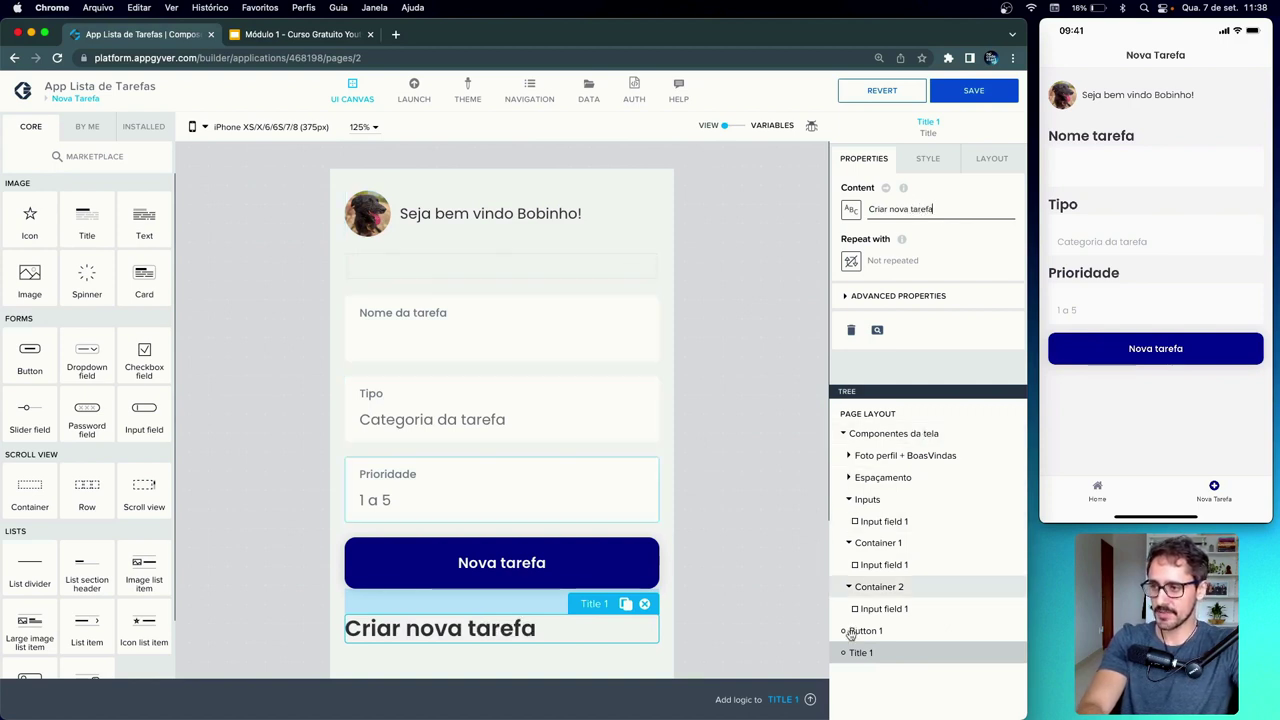
- Move the Criar nova tarefa title between the Espaçamento and Inputs containers in the page layout and save the app
click(850, 500)
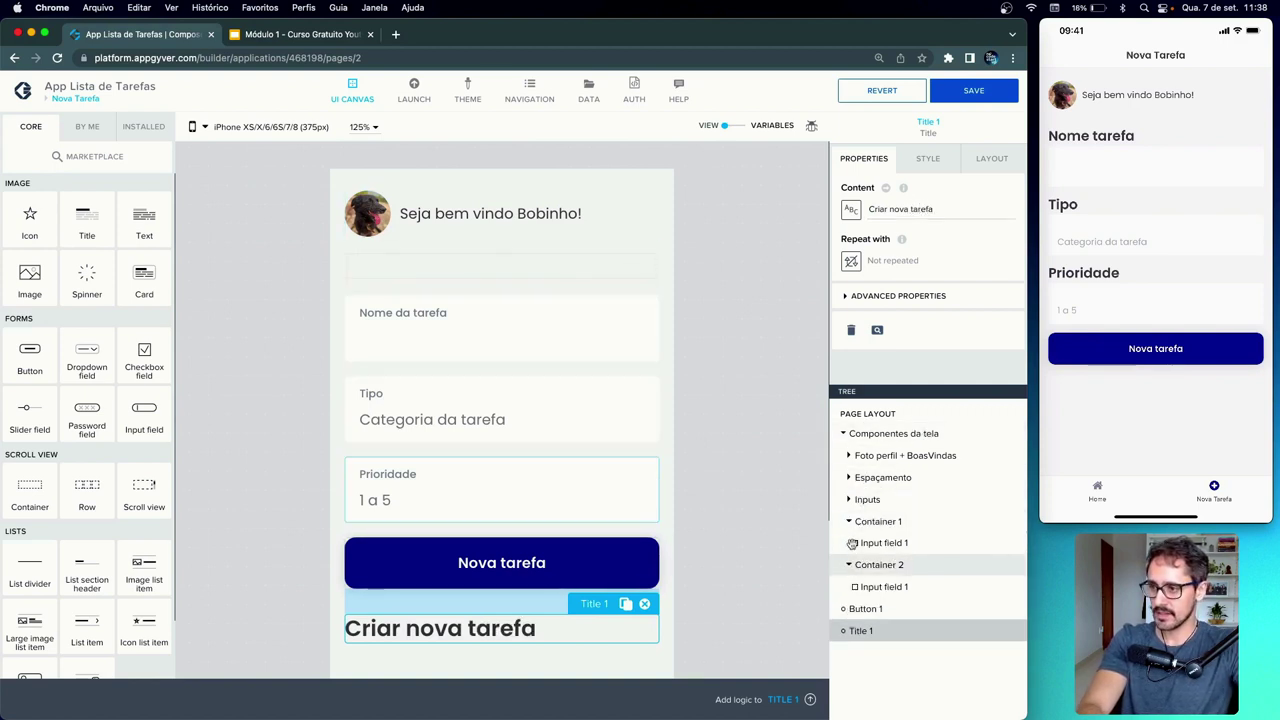
click(849, 521)
click(849, 543)
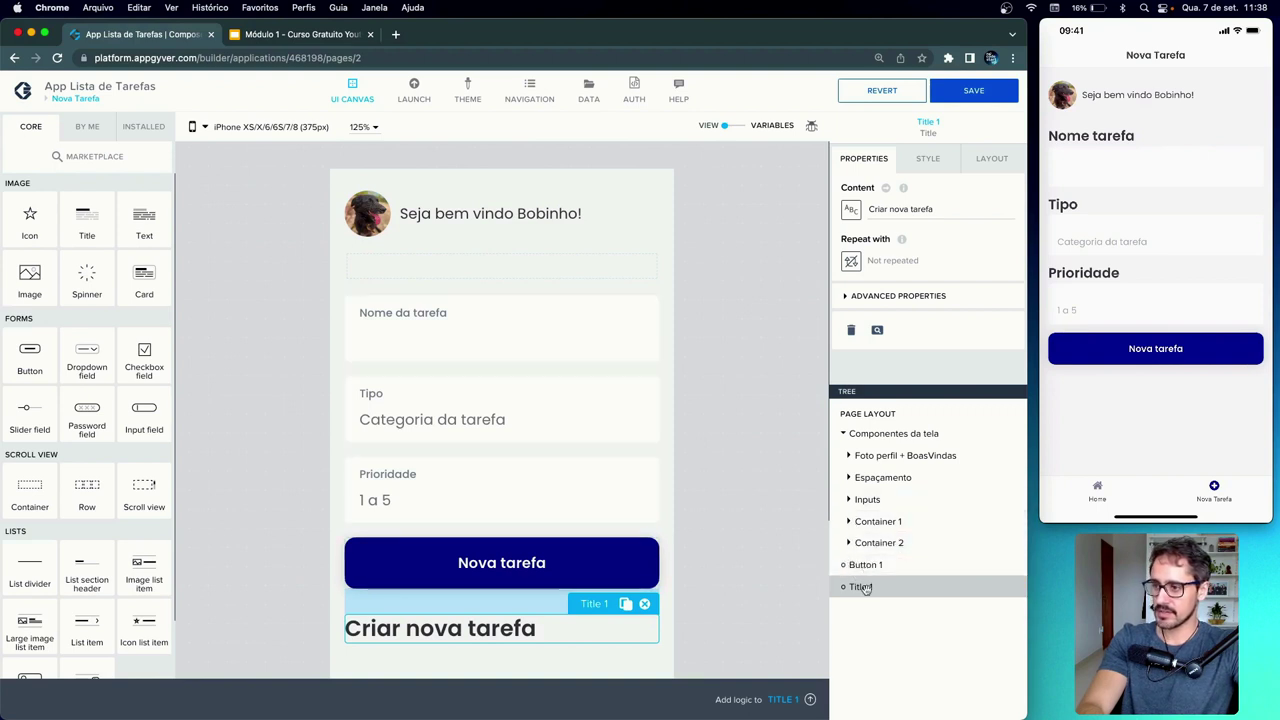
drag(883, 524, 879, 451)
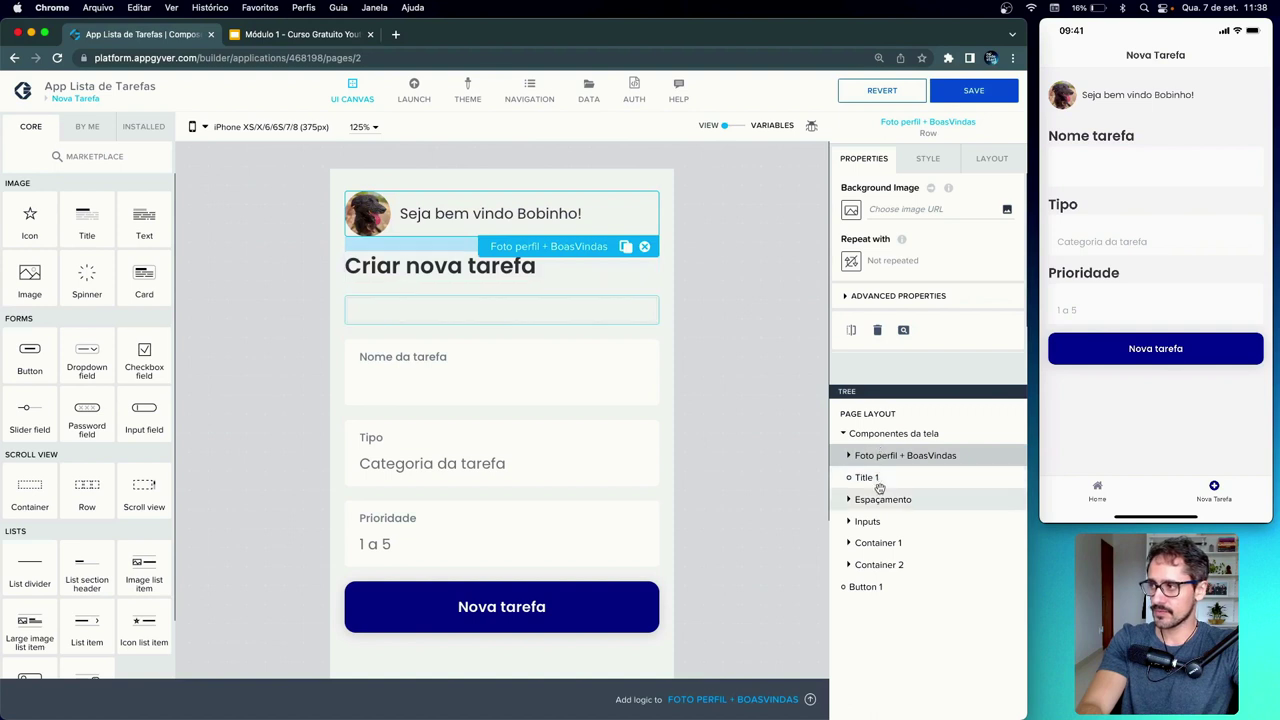
drag(882, 497, 879, 472)
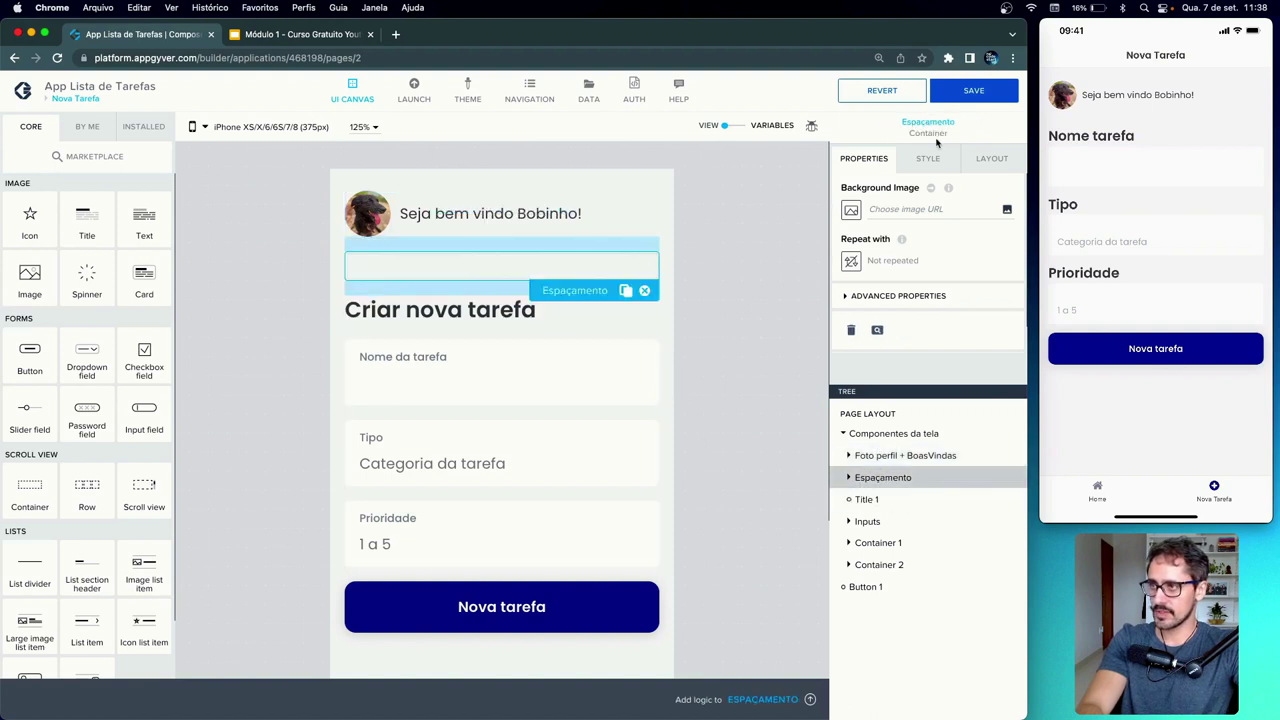
click(892, 526)
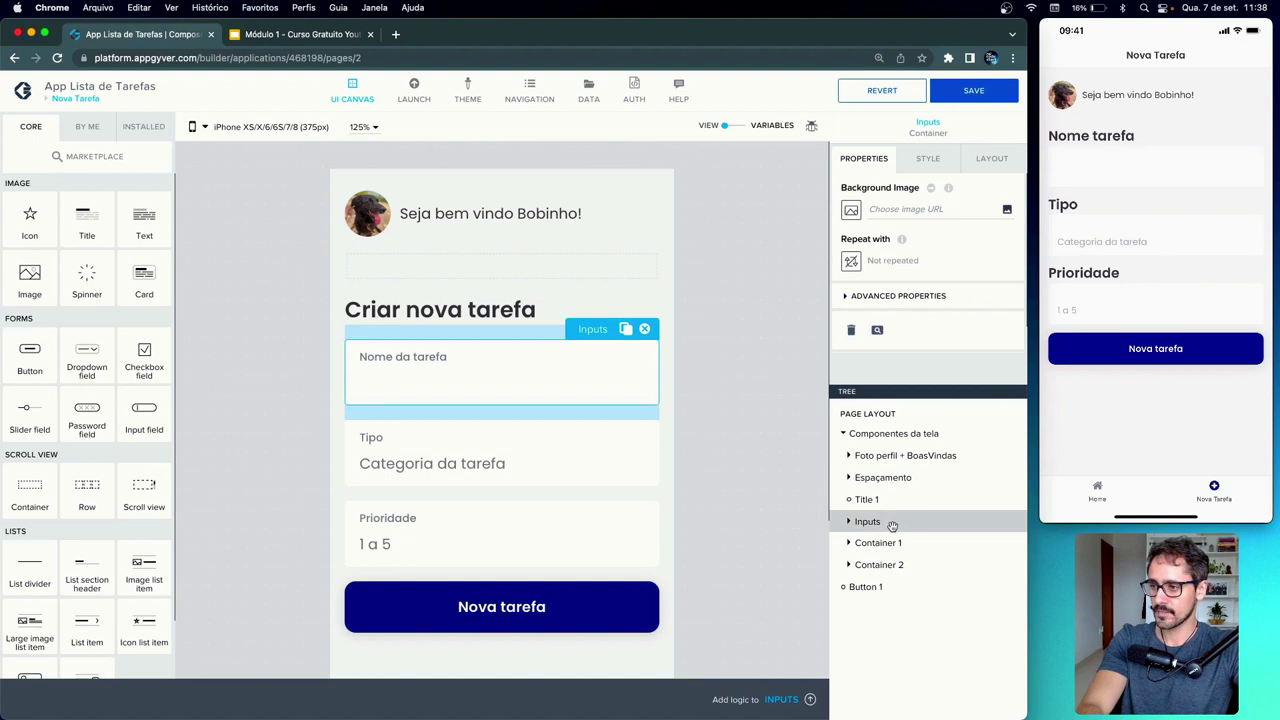
click(965, 92)
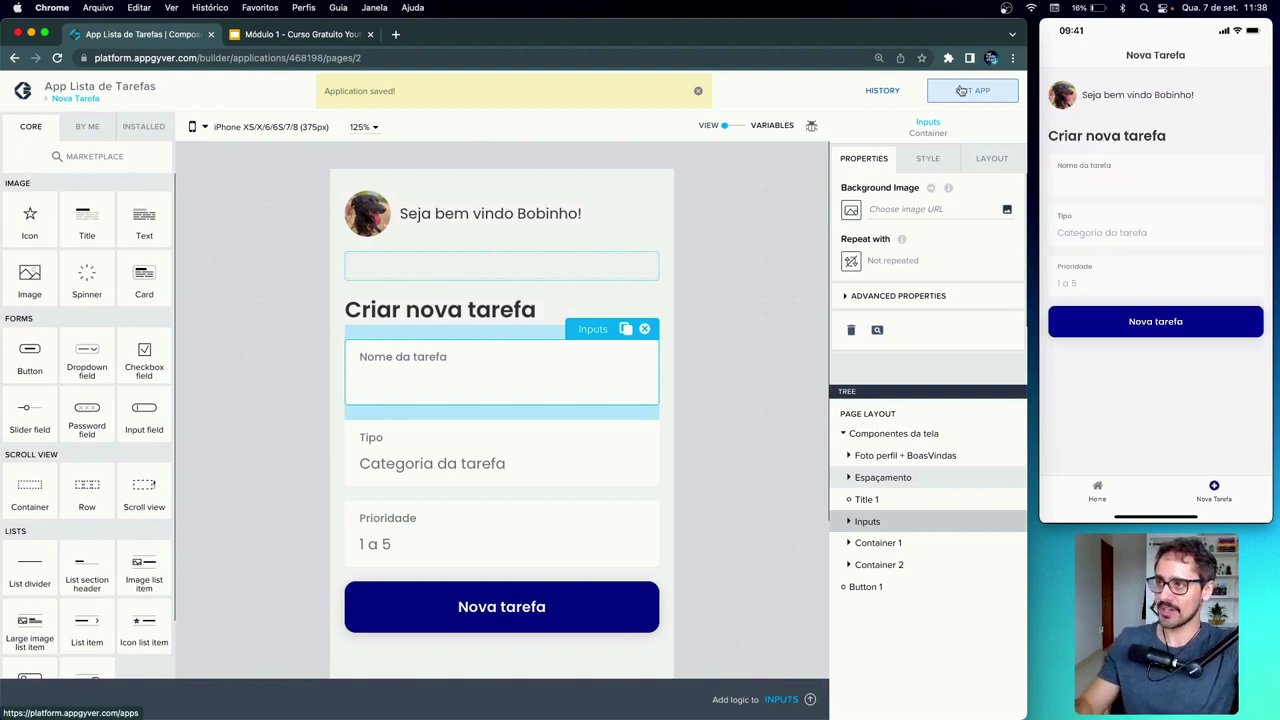
click(540, 365)
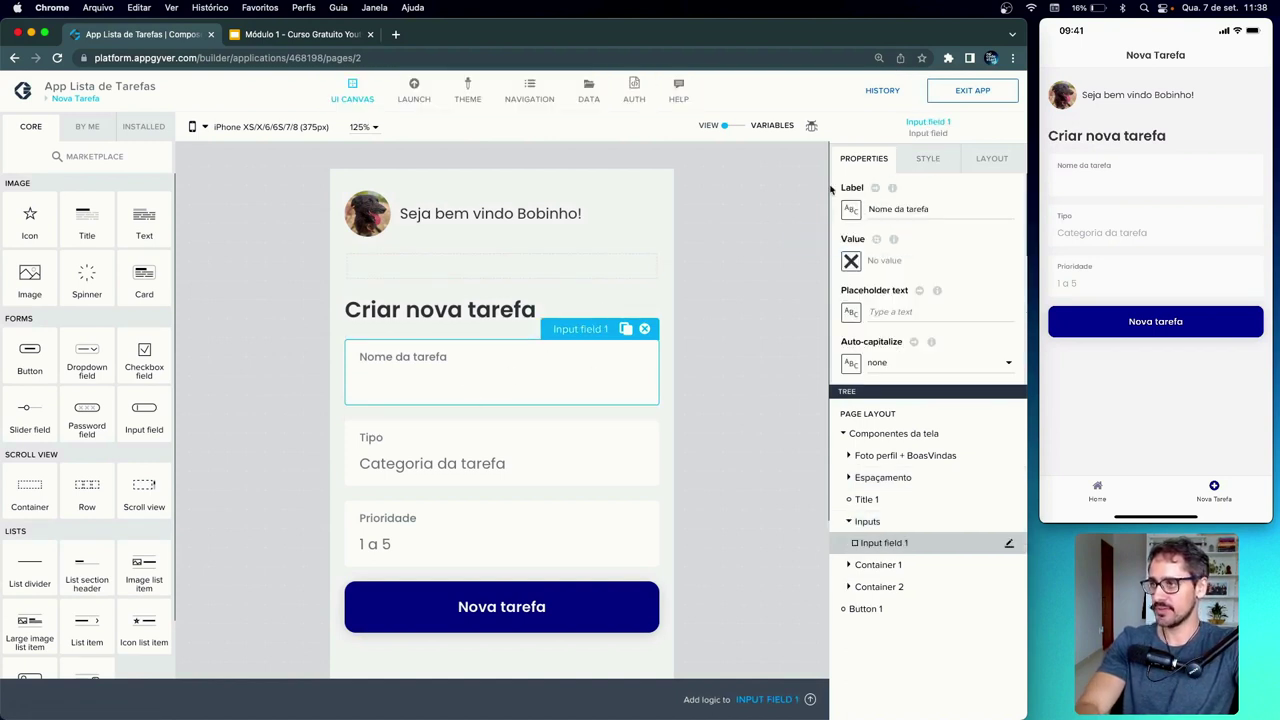
click(758, 279)
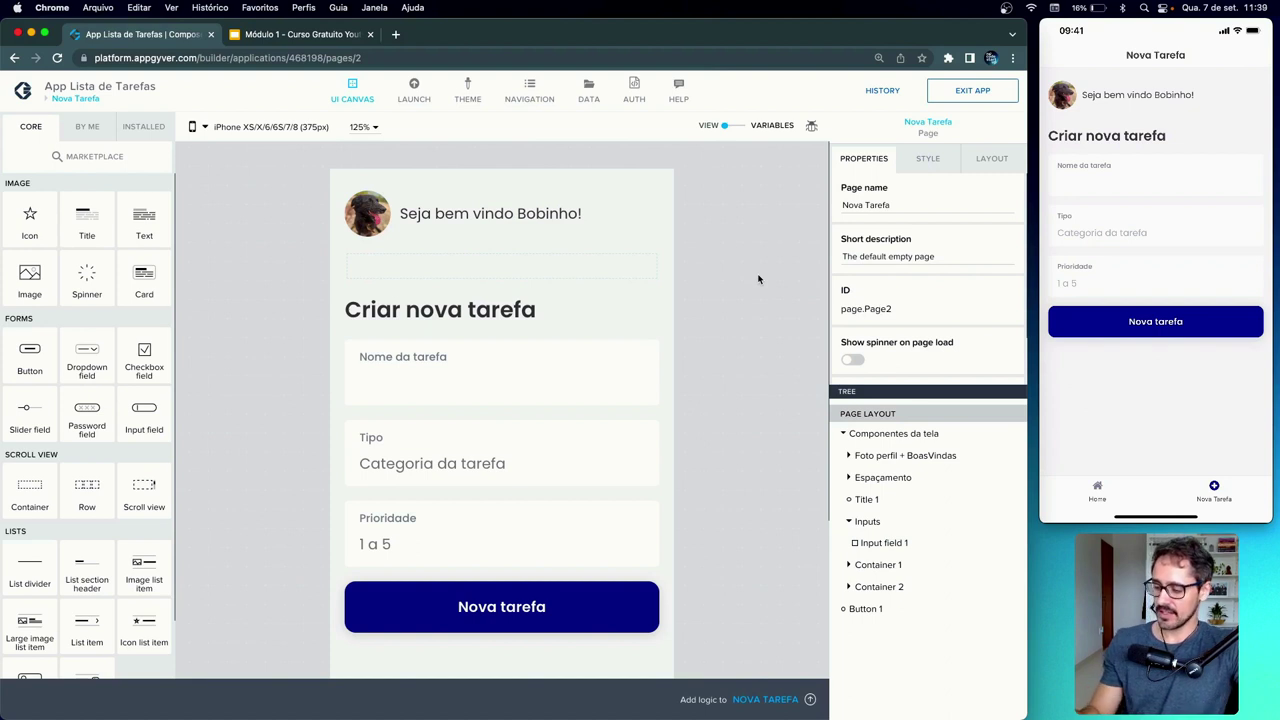
click(848, 522)
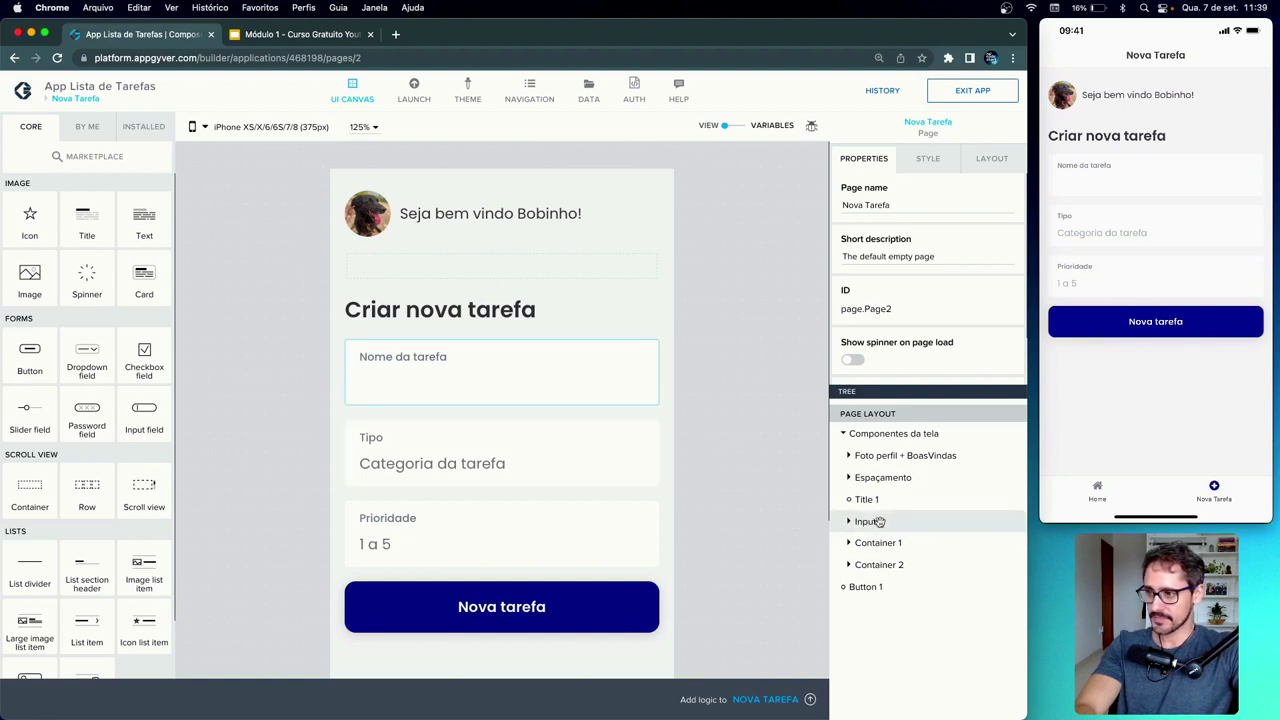
- Move the Tipo input field into the Inputs container and take the Prioridade input field out of Container 2
click(878, 521)
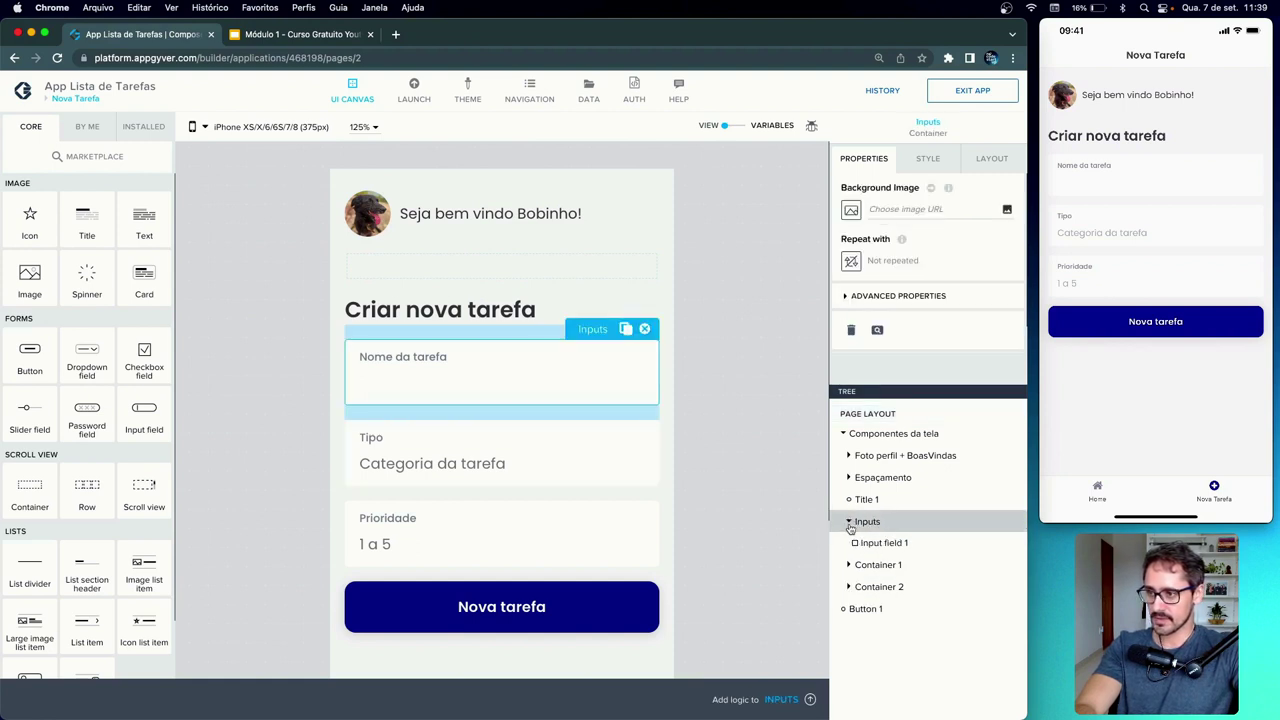
click(849, 565)
click(849, 608)
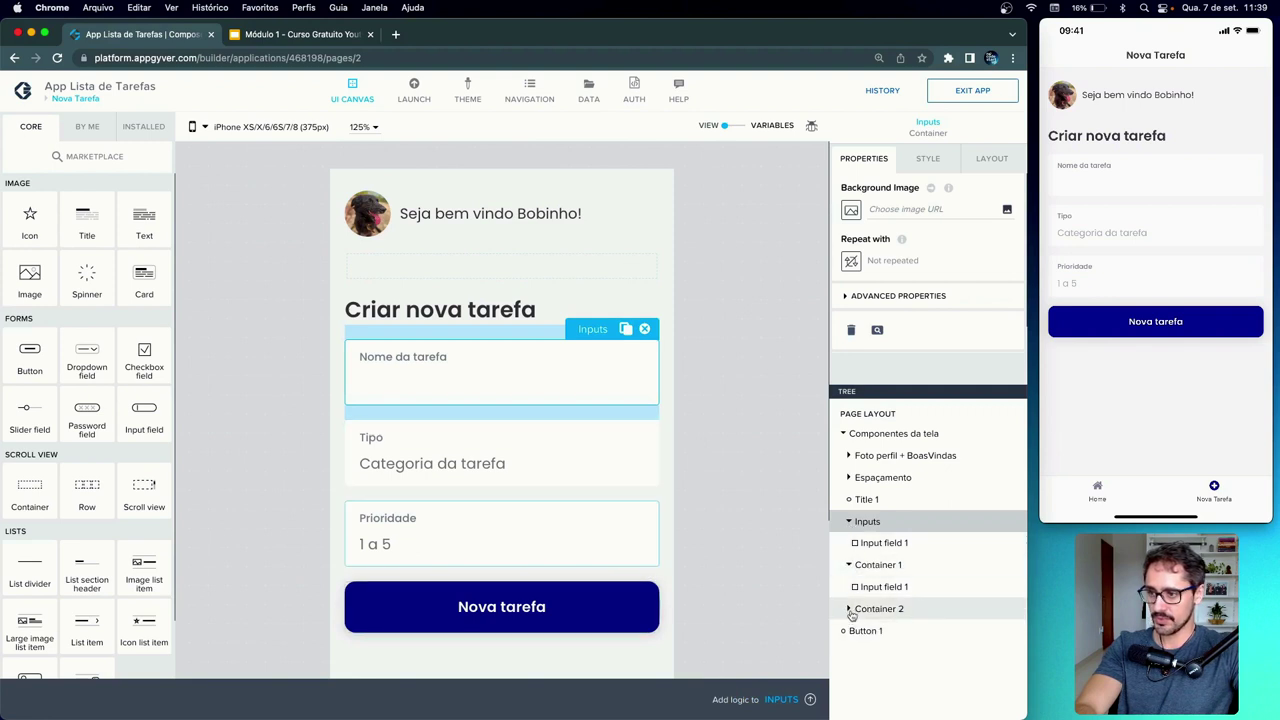
drag(905, 564, 908, 540)
drag(886, 632, 905, 584)
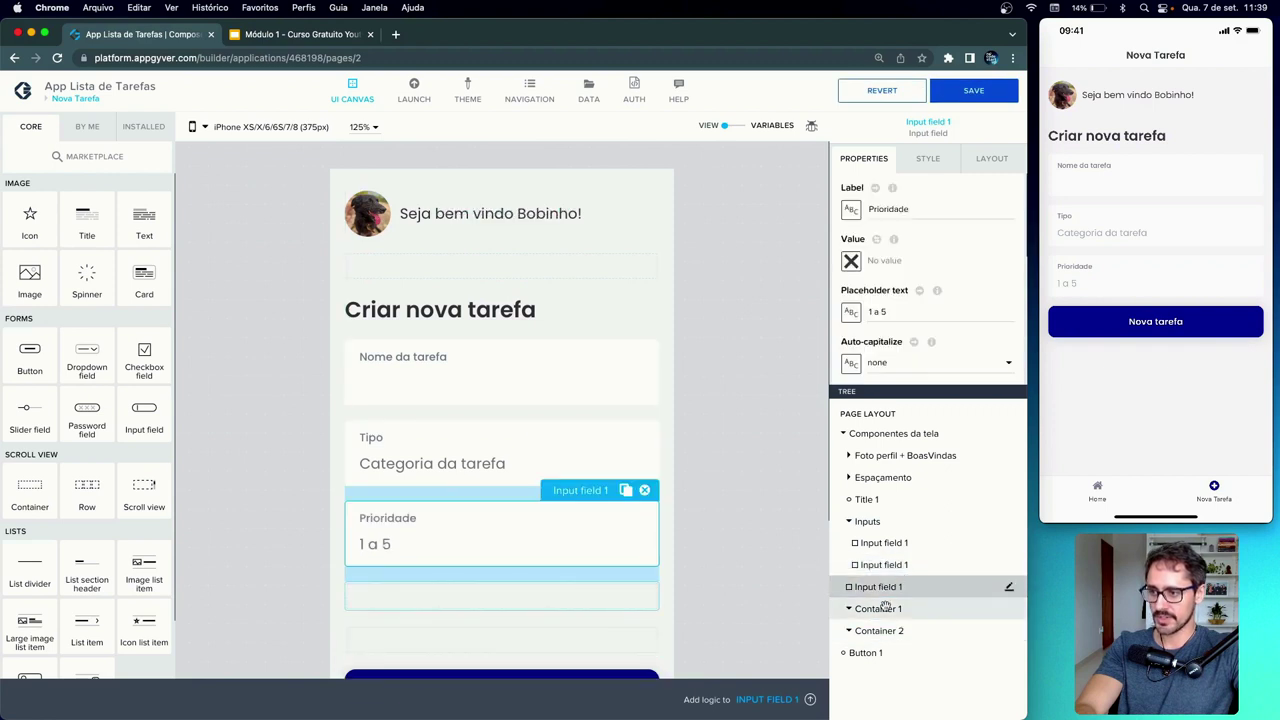
- Delete the empty Container 1 and Container 2, and move the Prioridade input field into the Inputs container
click(886, 608)
click(644, 570)
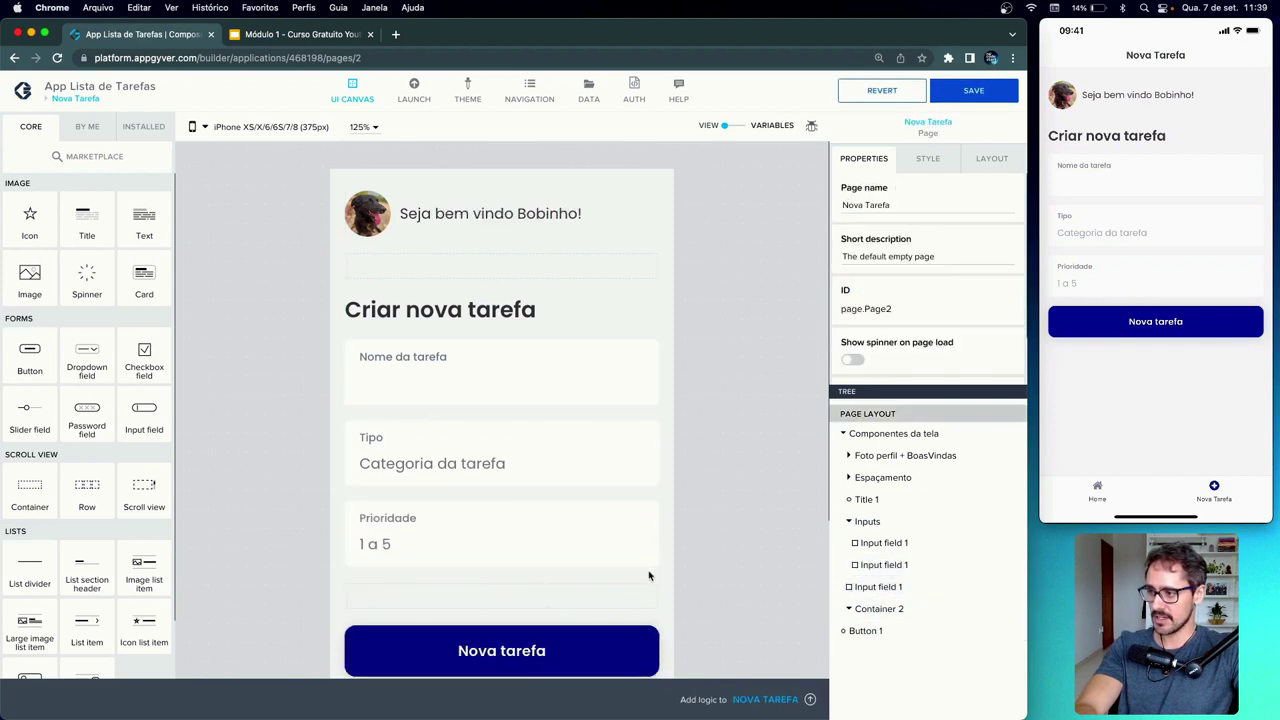
click(652, 588)
click(644, 570)
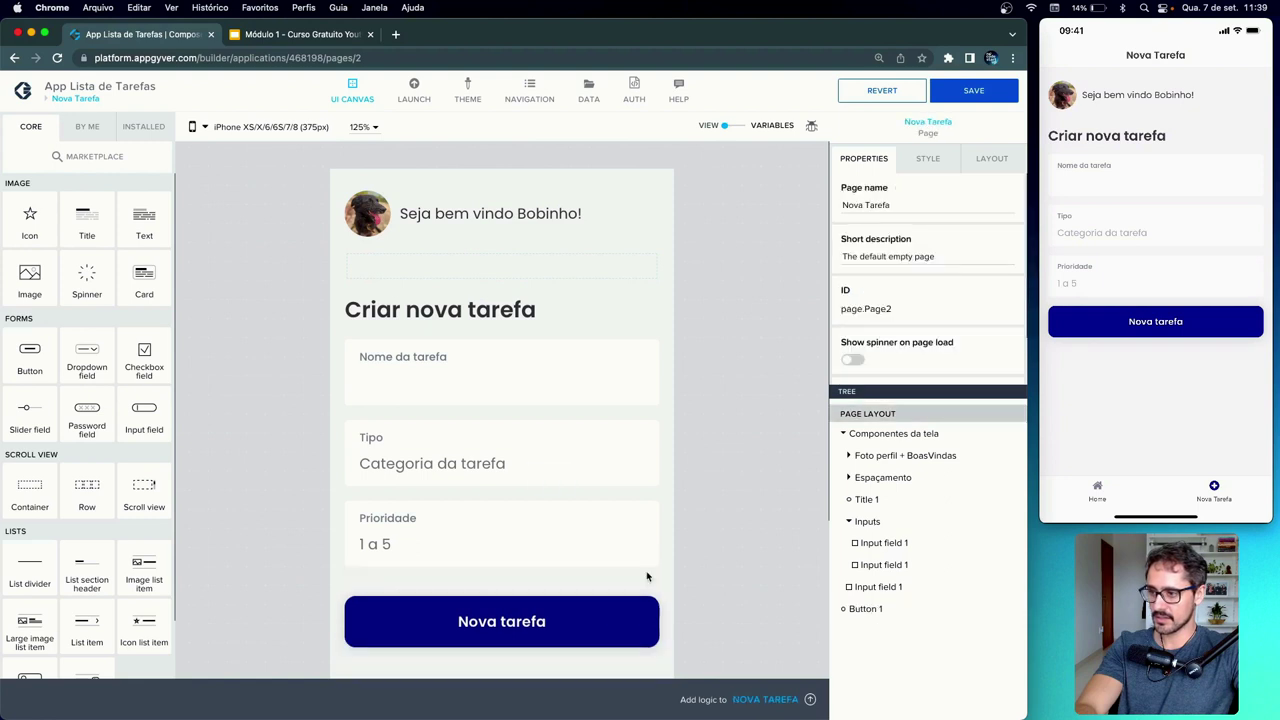
drag(886, 594, 909, 569)
click(850, 525)
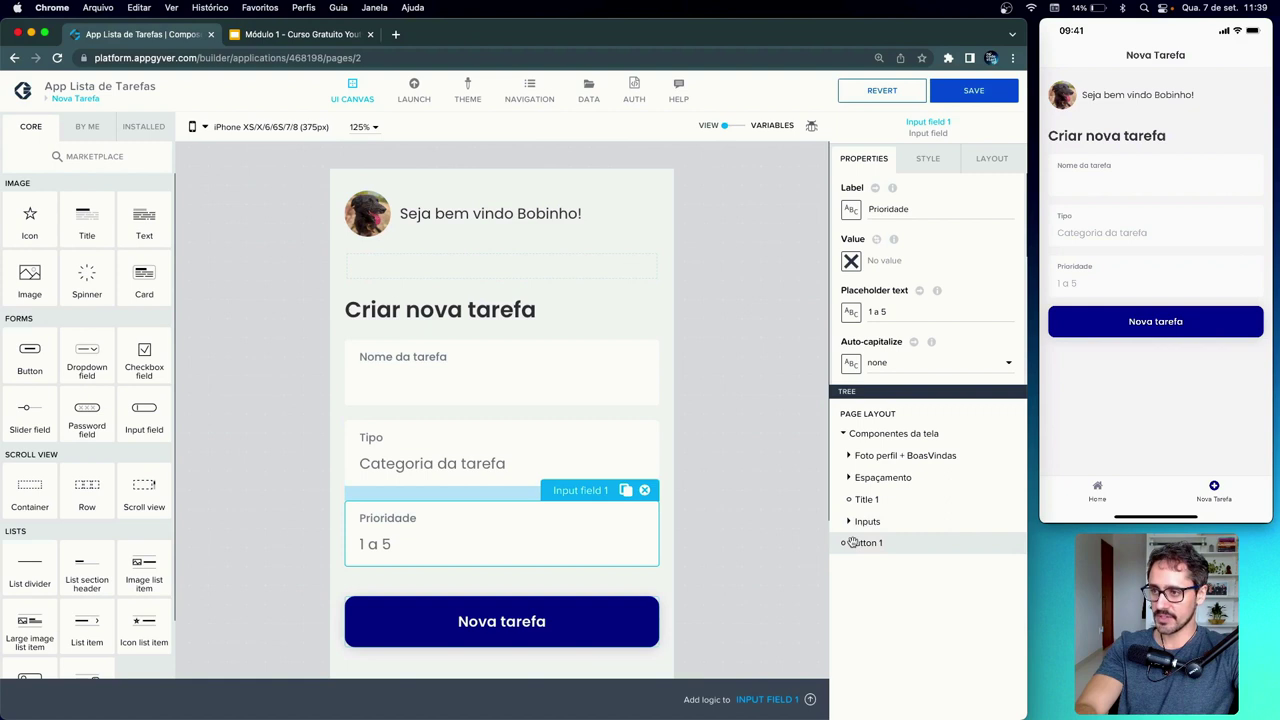
- Move the Criar nova tarefa title into the Inputs container, above the Nome da tarefa input field
click(864, 500)
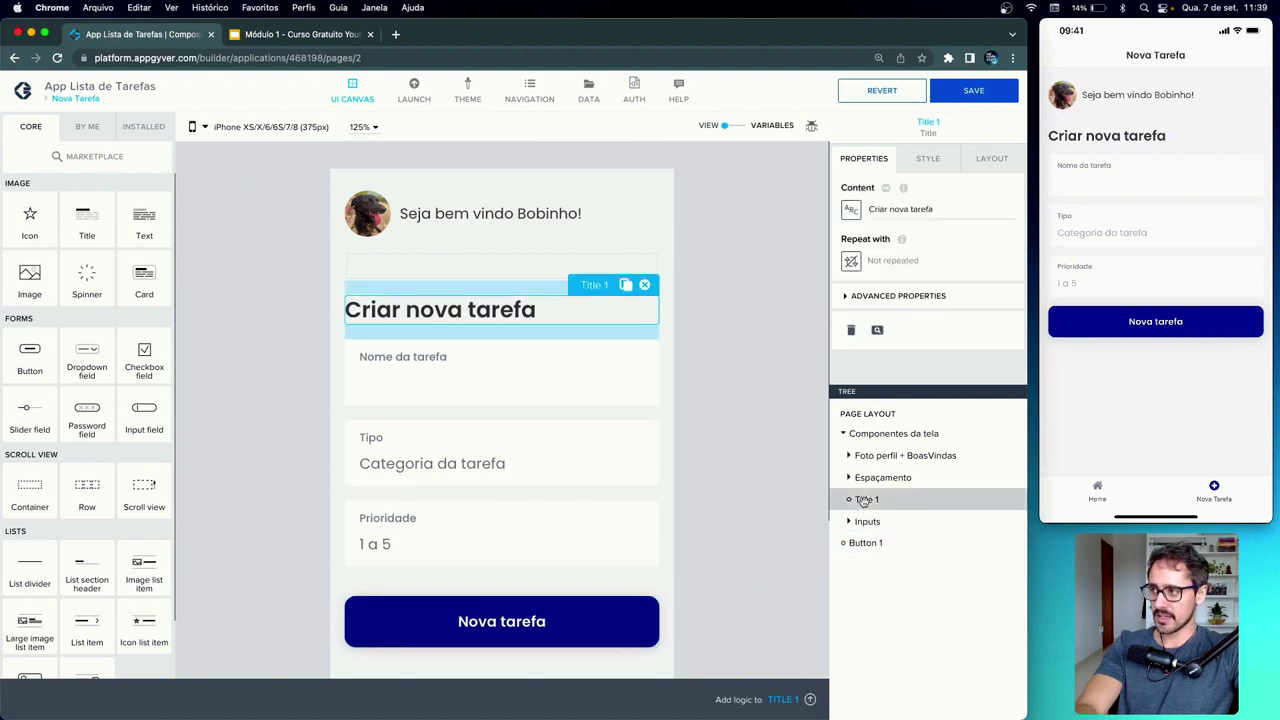
click(850, 521)
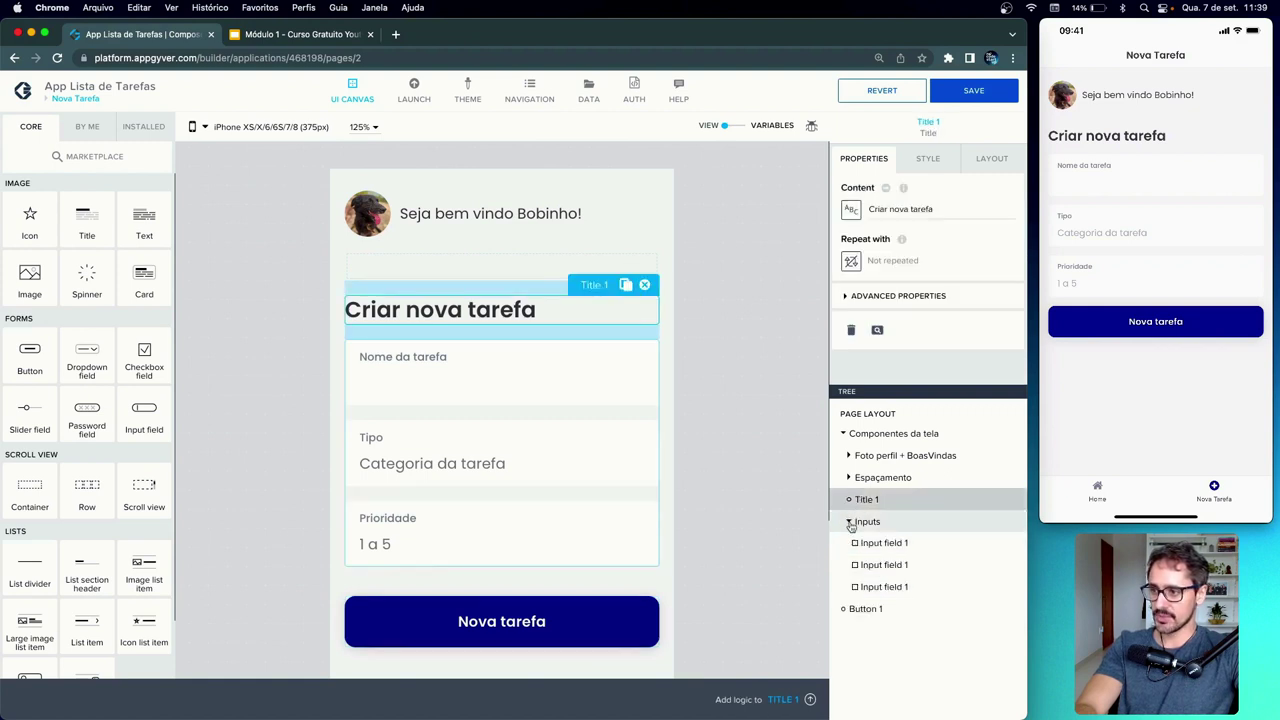
drag(857, 499, 878, 540)
click(850, 500)
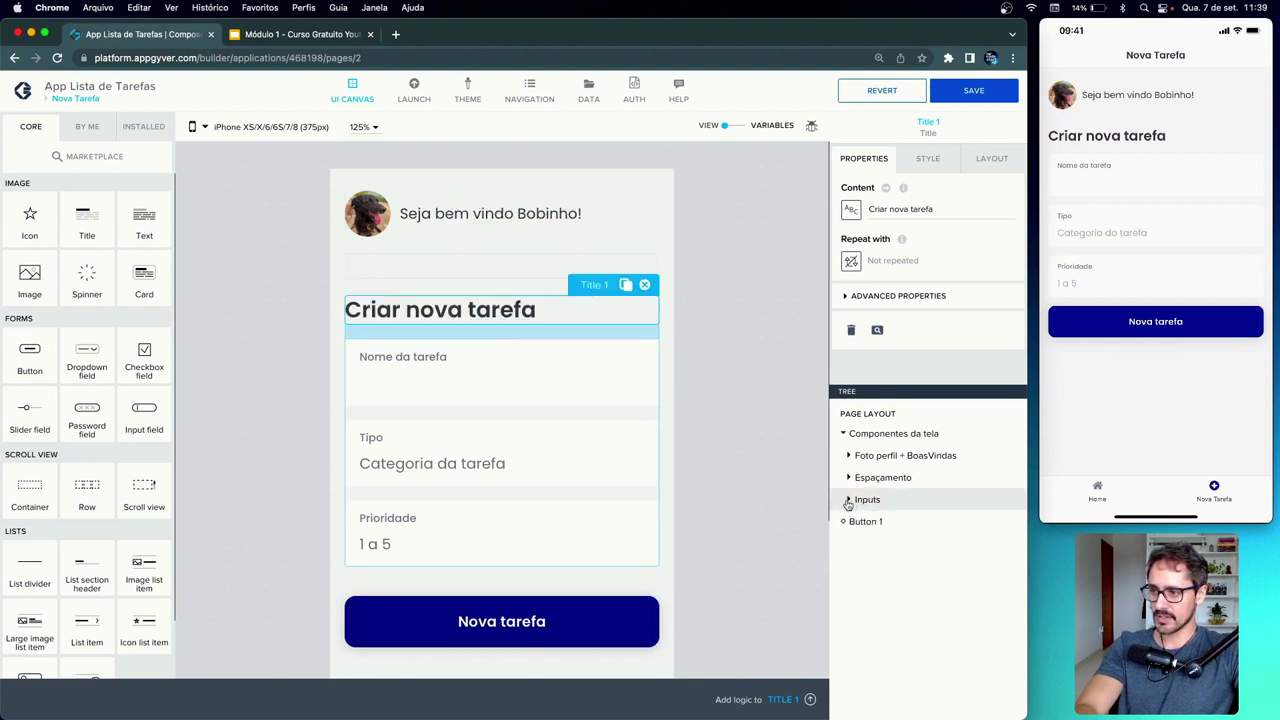
- Move the Nova tarefa button into the Componentes da tela container below Inputs and save the app
click(857, 523)
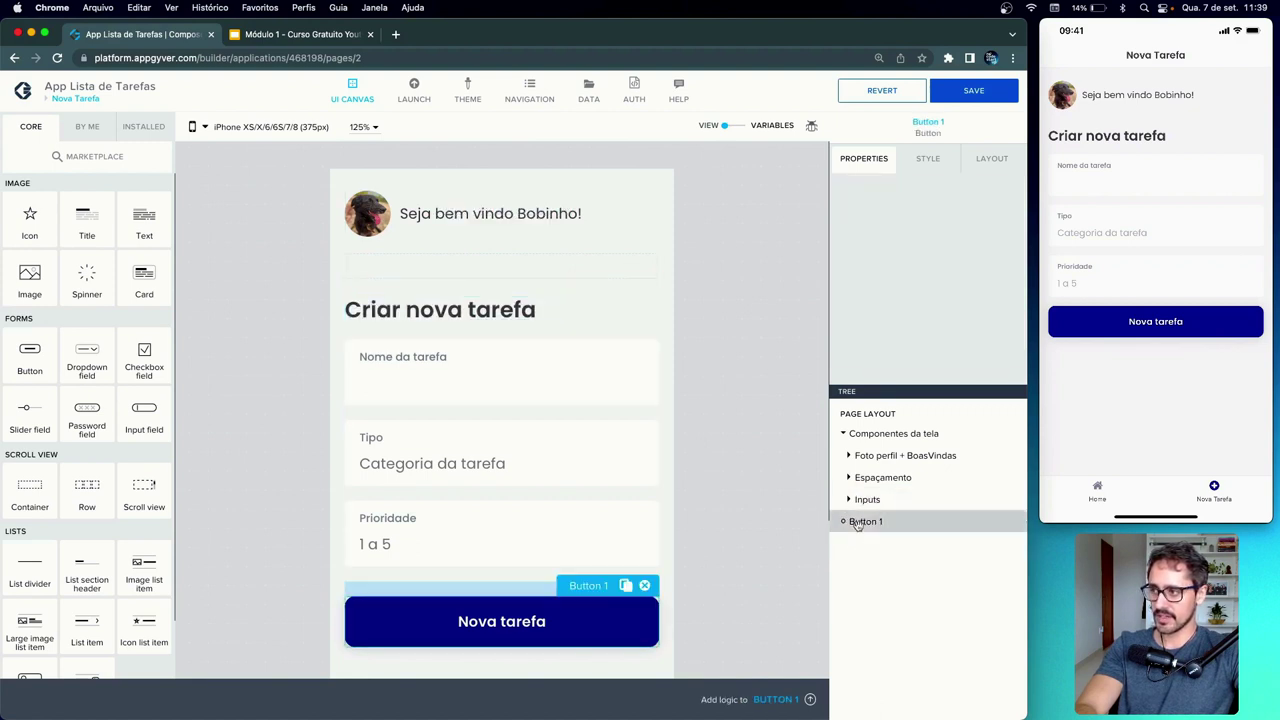
click(846, 436)
click(845, 436)
click(845, 436)
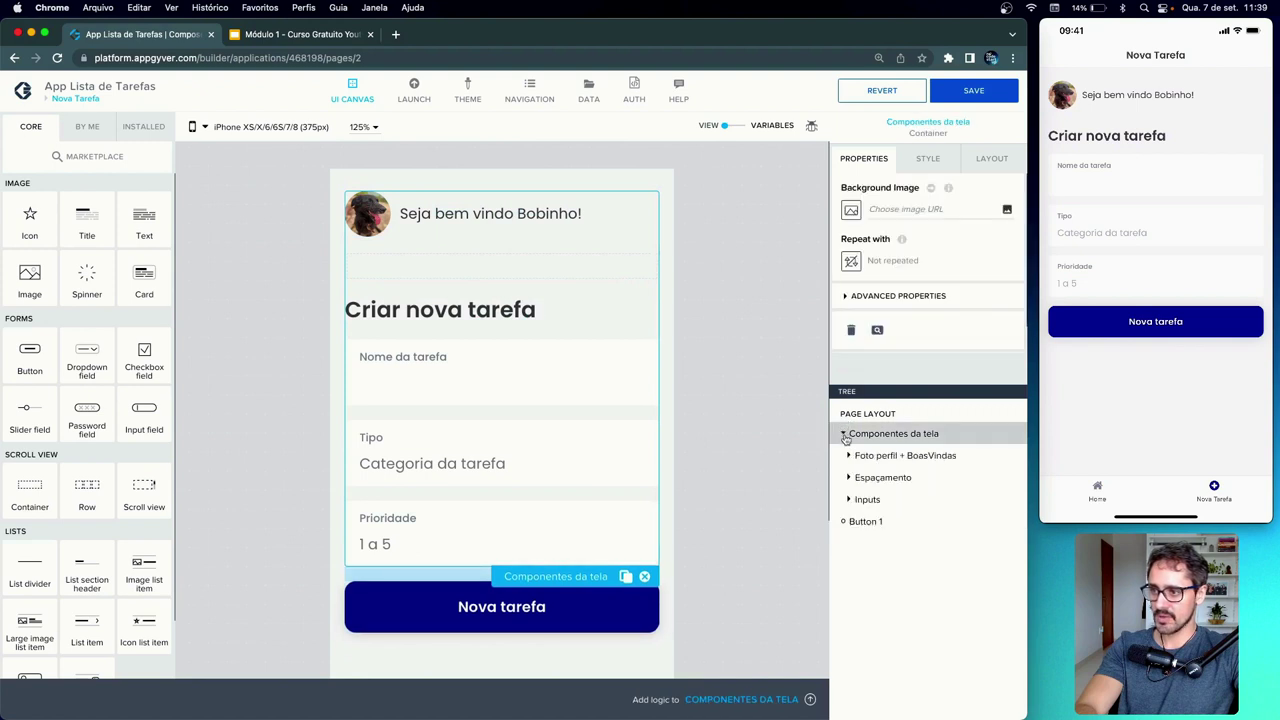
drag(868, 517, 884, 477)
click(884, 458)
click(884, 477)
drag(876, 524, 889, 497)
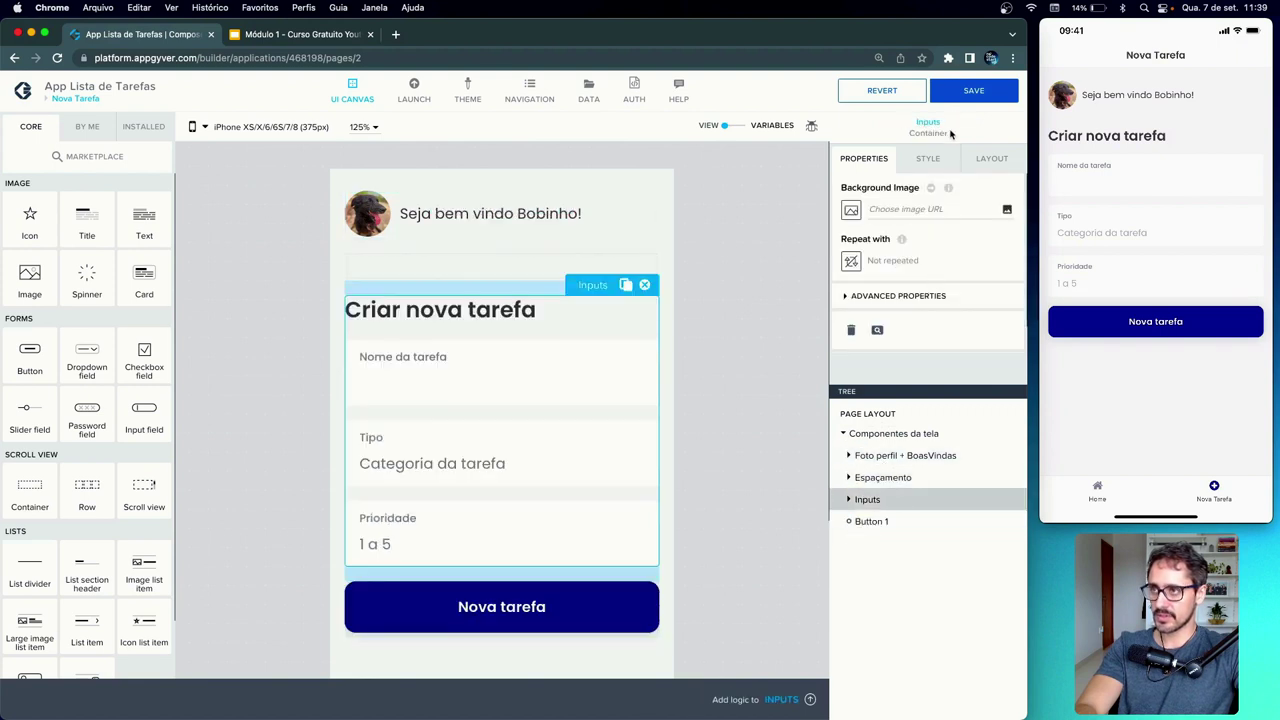
click(963, 93)
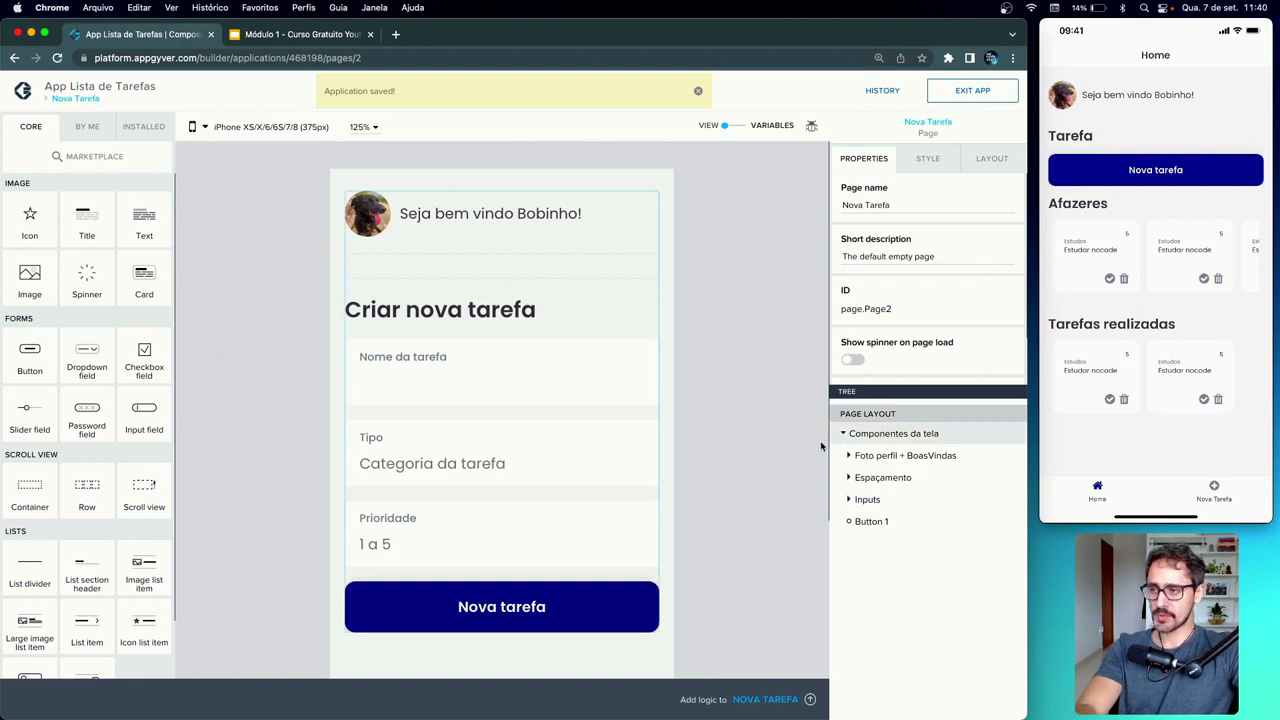
- Copy the whole Componentes da tela container to the clipboard and dismiss the notifications
click(889, 434)
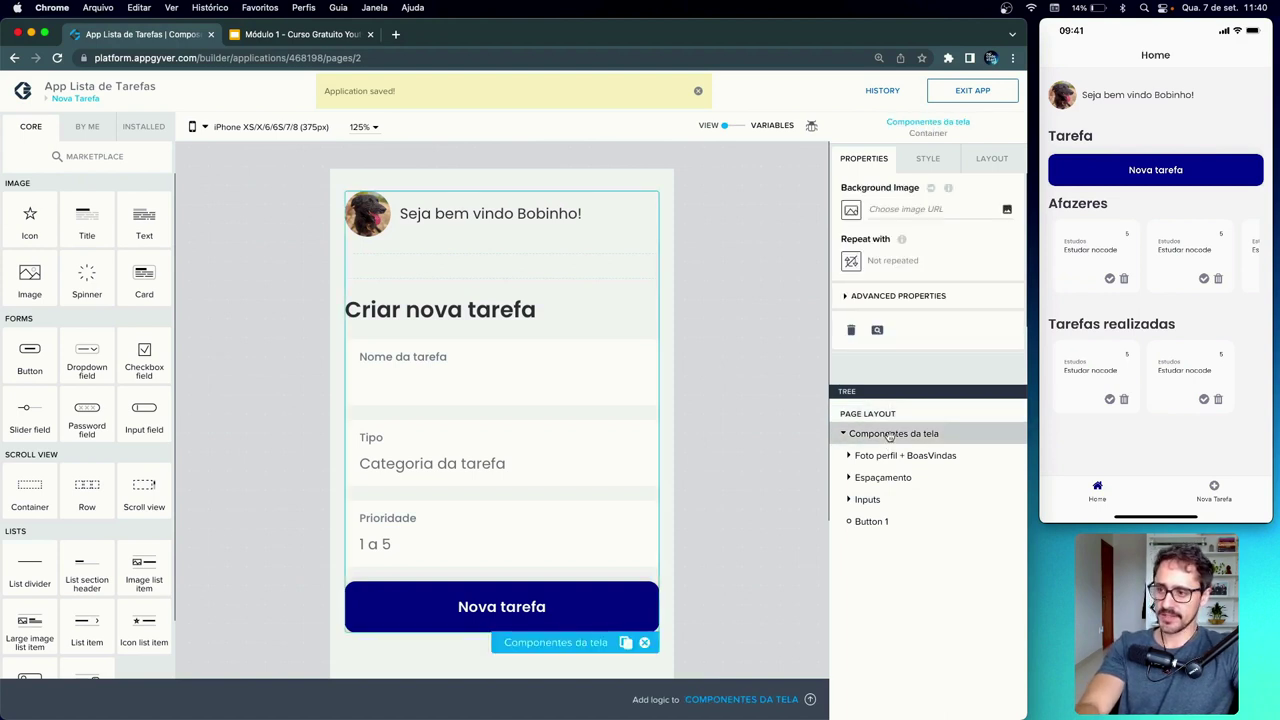
key(super+c)
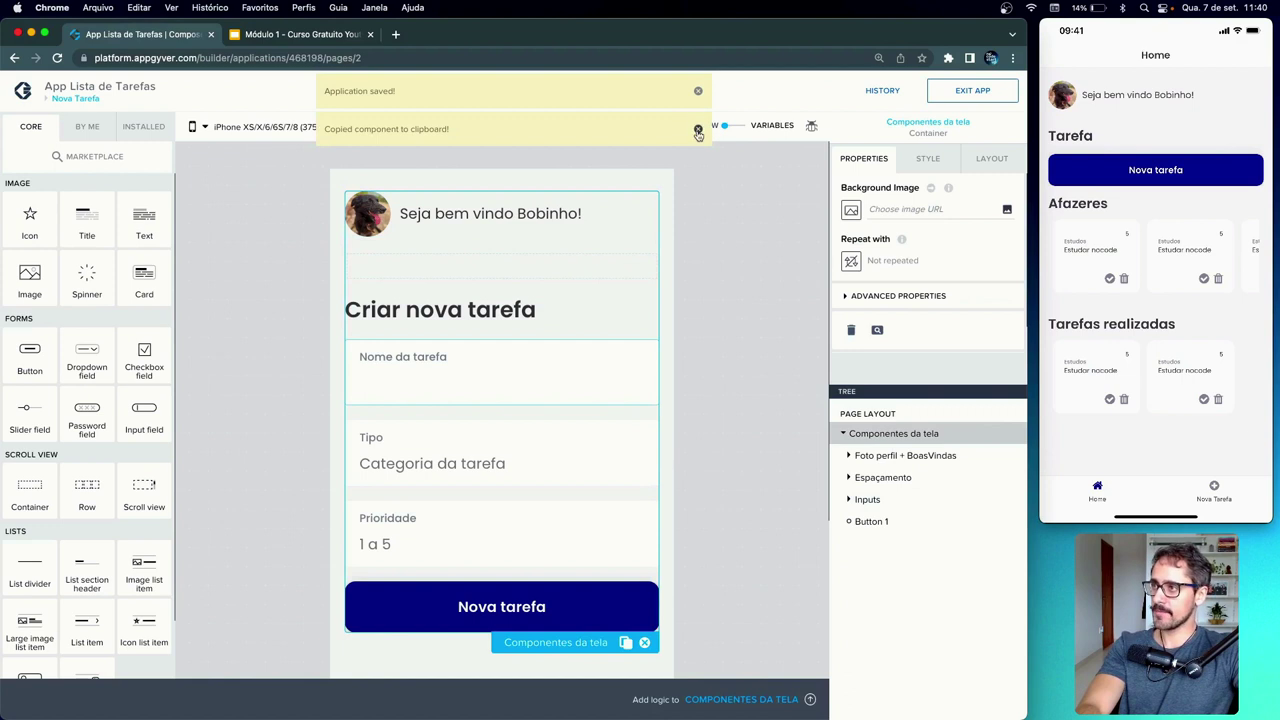
click(698, 131)
click(698, 92)
- Create a new page named "Detalhes Tarefa" and save the app
click(62, 99)
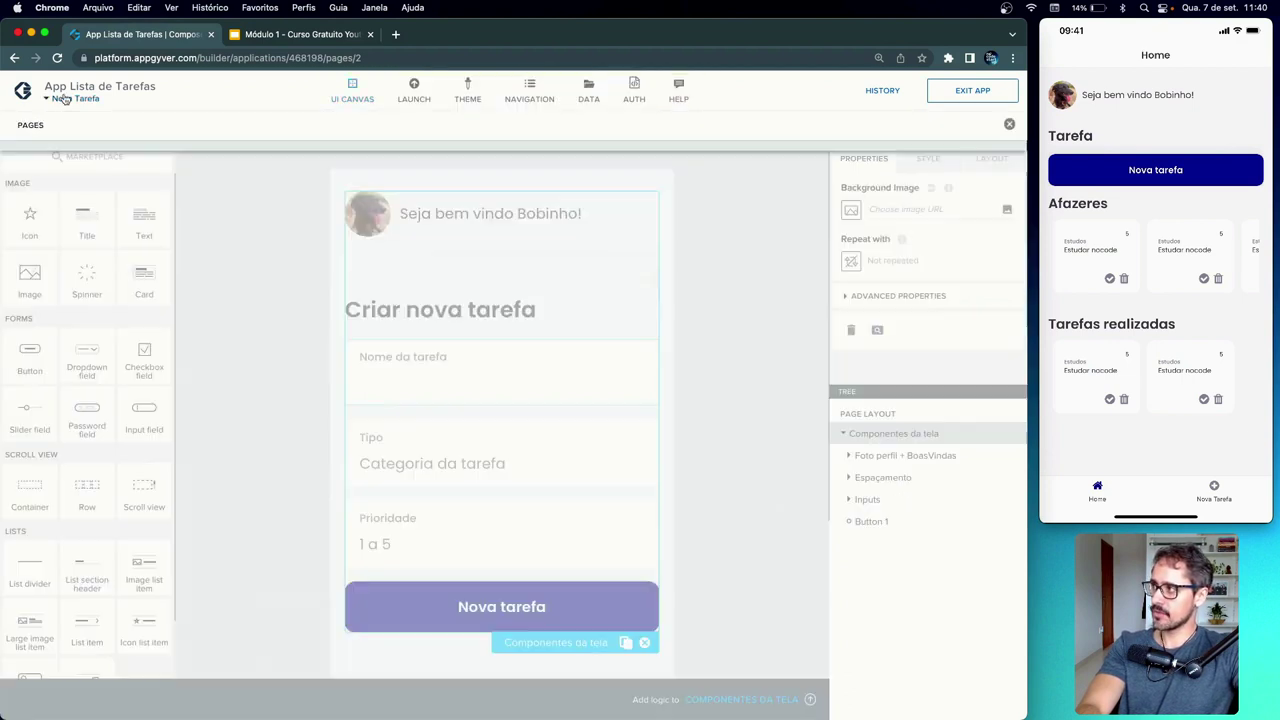
click(90, 167)
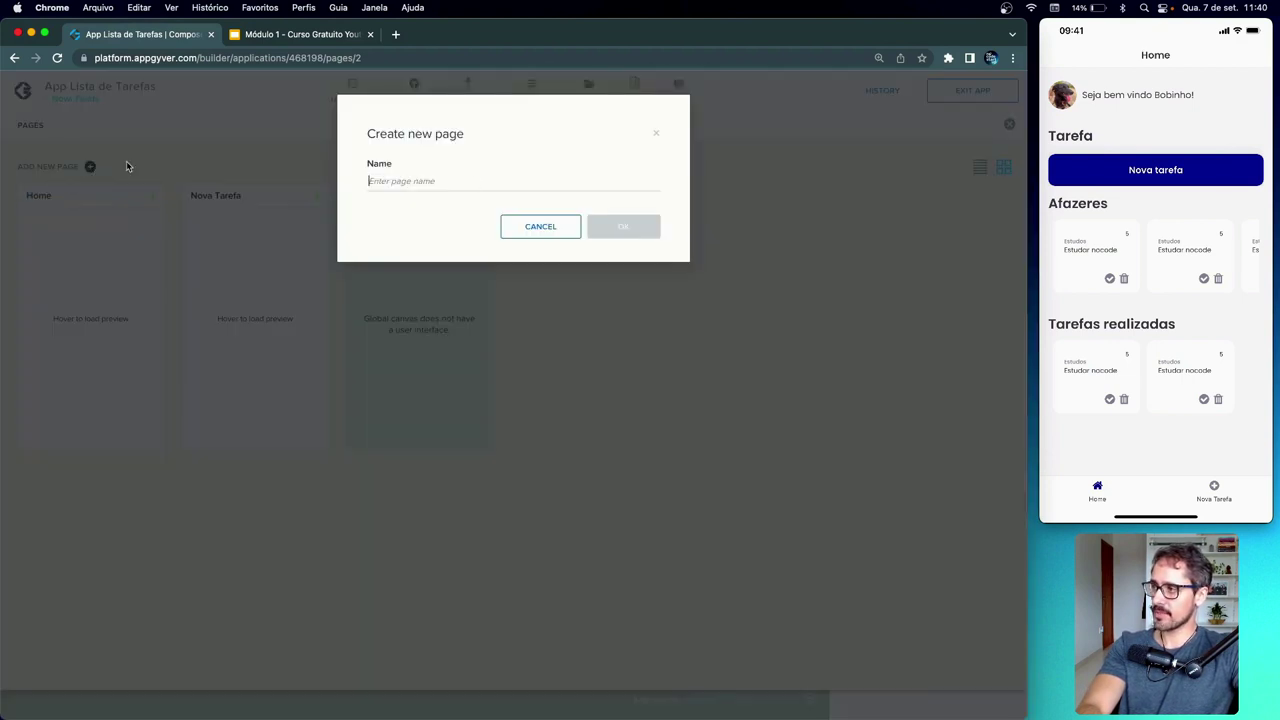
text(Deta)
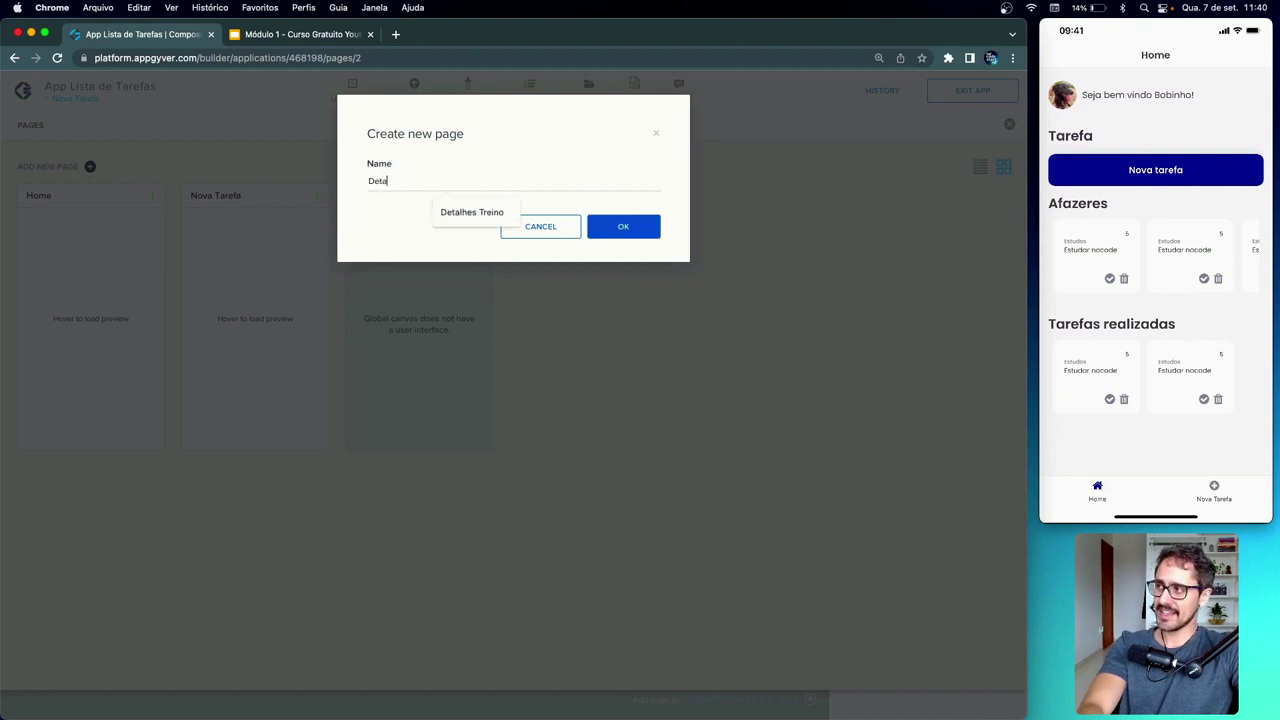
text(lhes Tar)
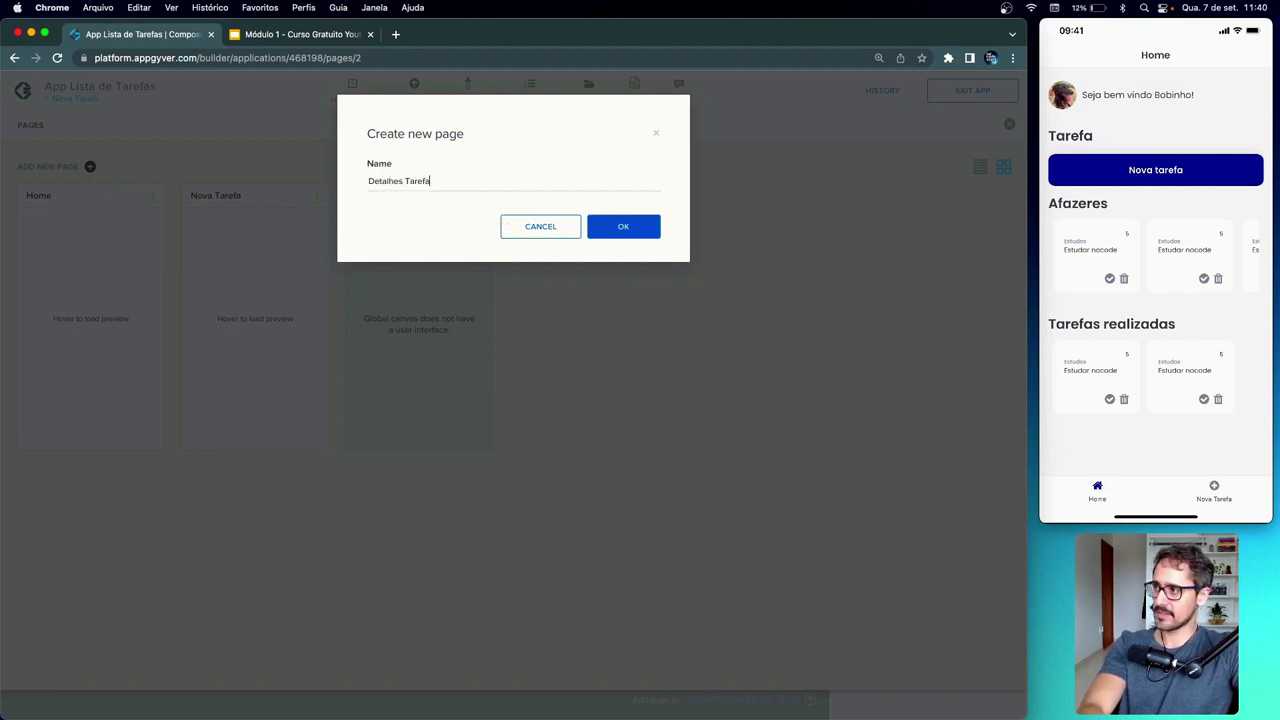
text(efa)
click(632, 238)
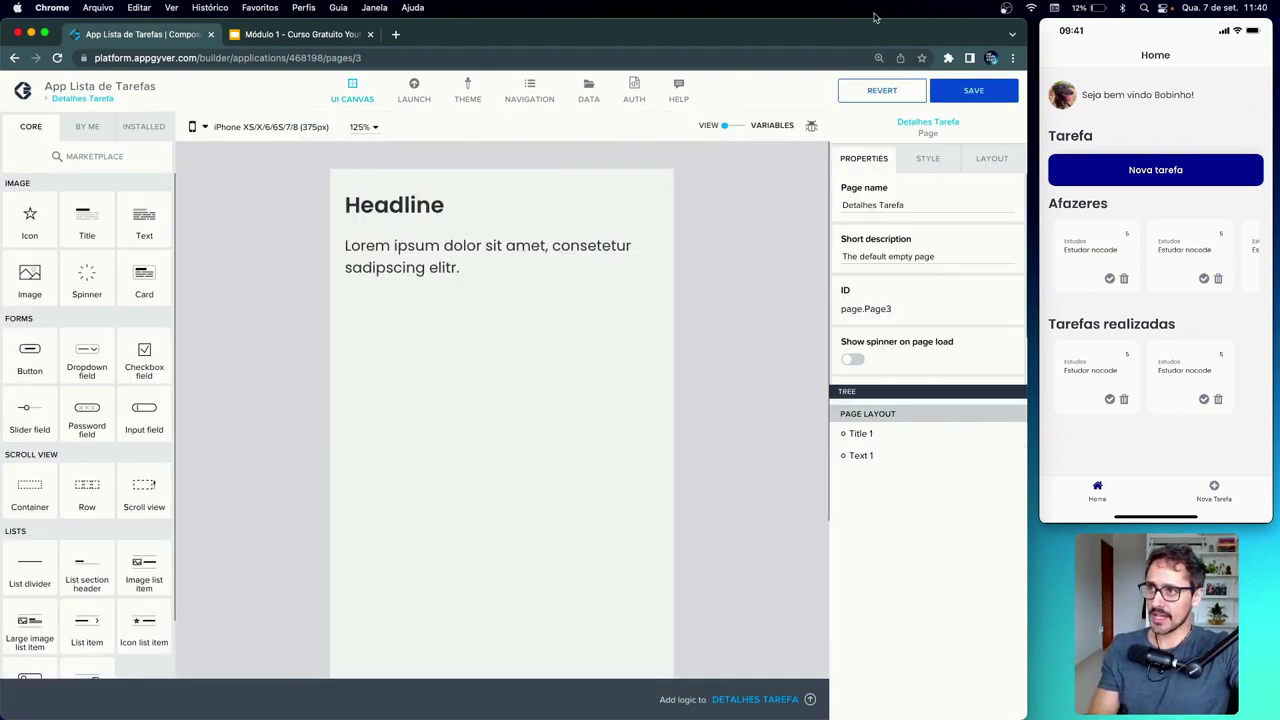
key(super+s)
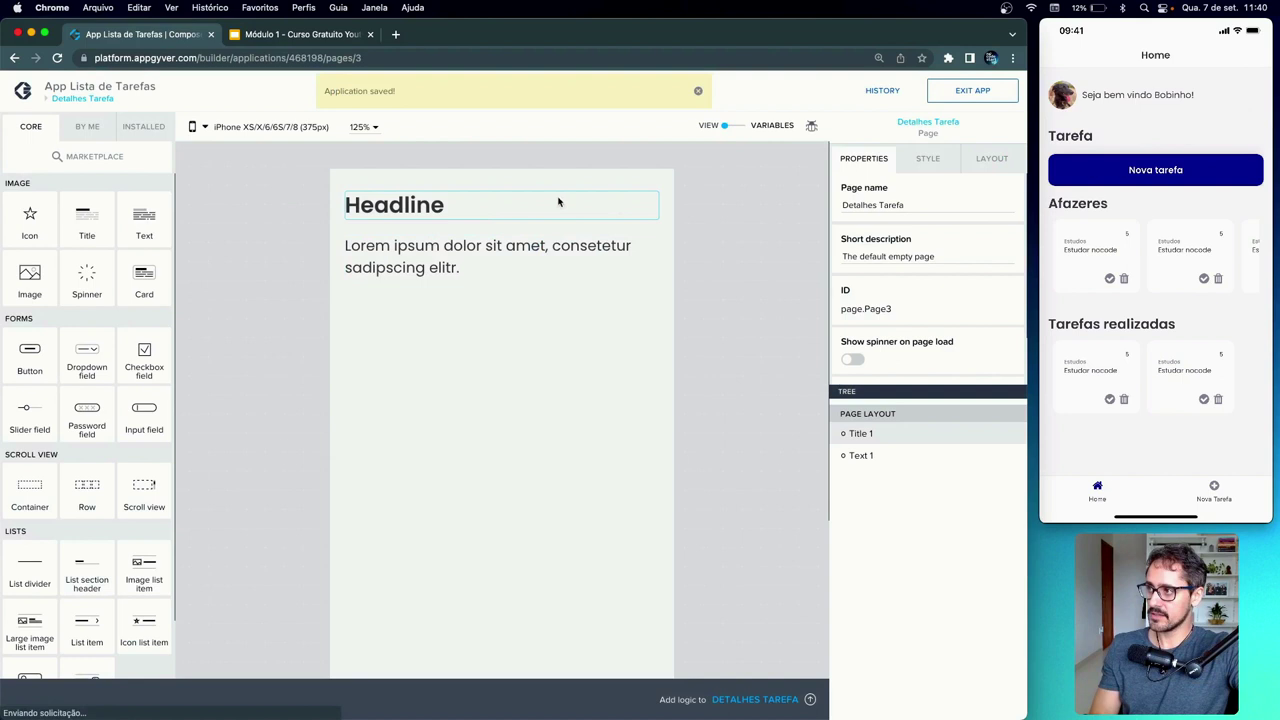
- Delete the default Headline title and Lorem ipsum text from the Detalhes Tarefa page and paste the copied container there
click(628, 208)
click(644, 228)
click(600, 205)
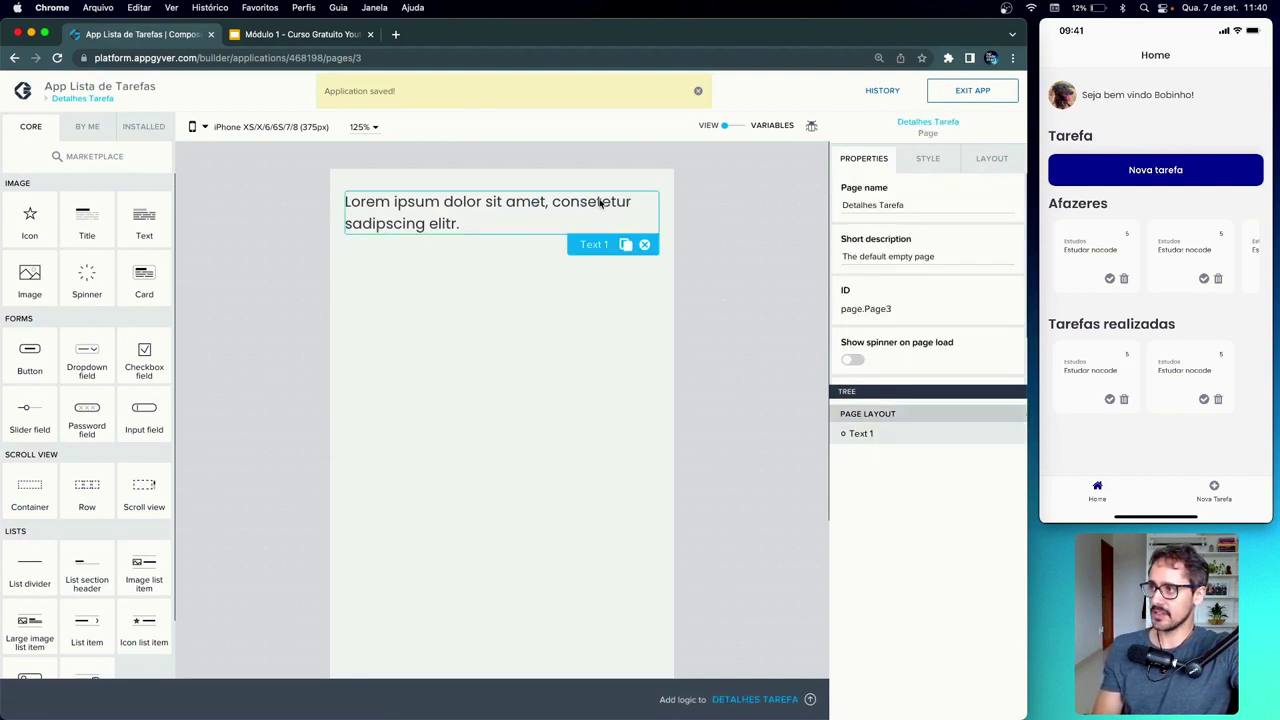
click(645, 245)
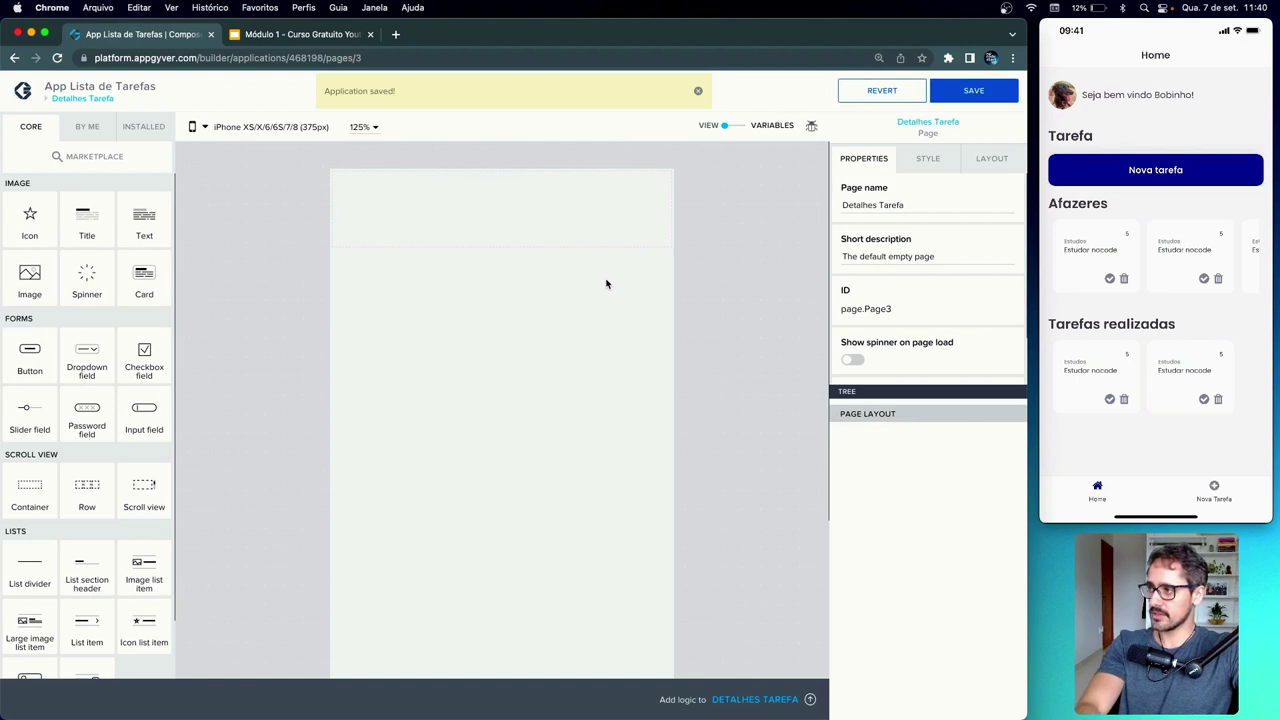
key(super+v)
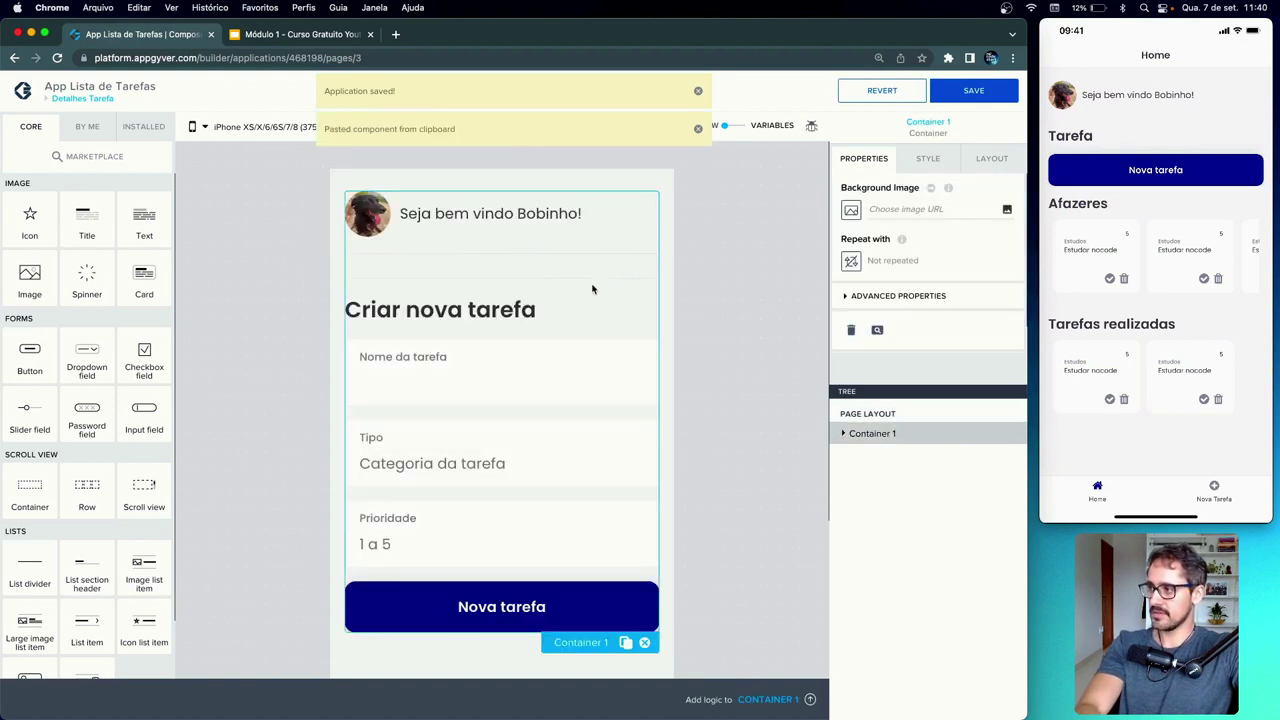
- Change the content of the Criar nova tarefa title to "Detalhes tarefa"
click(490, 312)
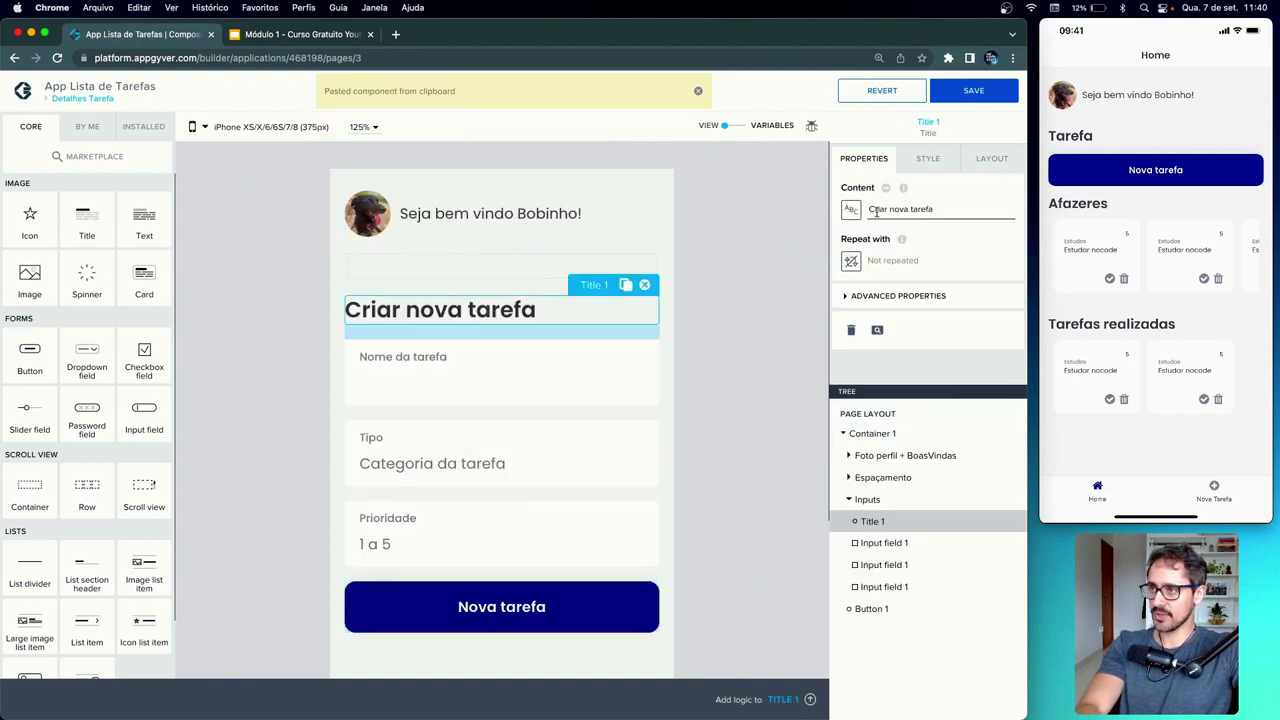
drag(897, 209, 852, 212)
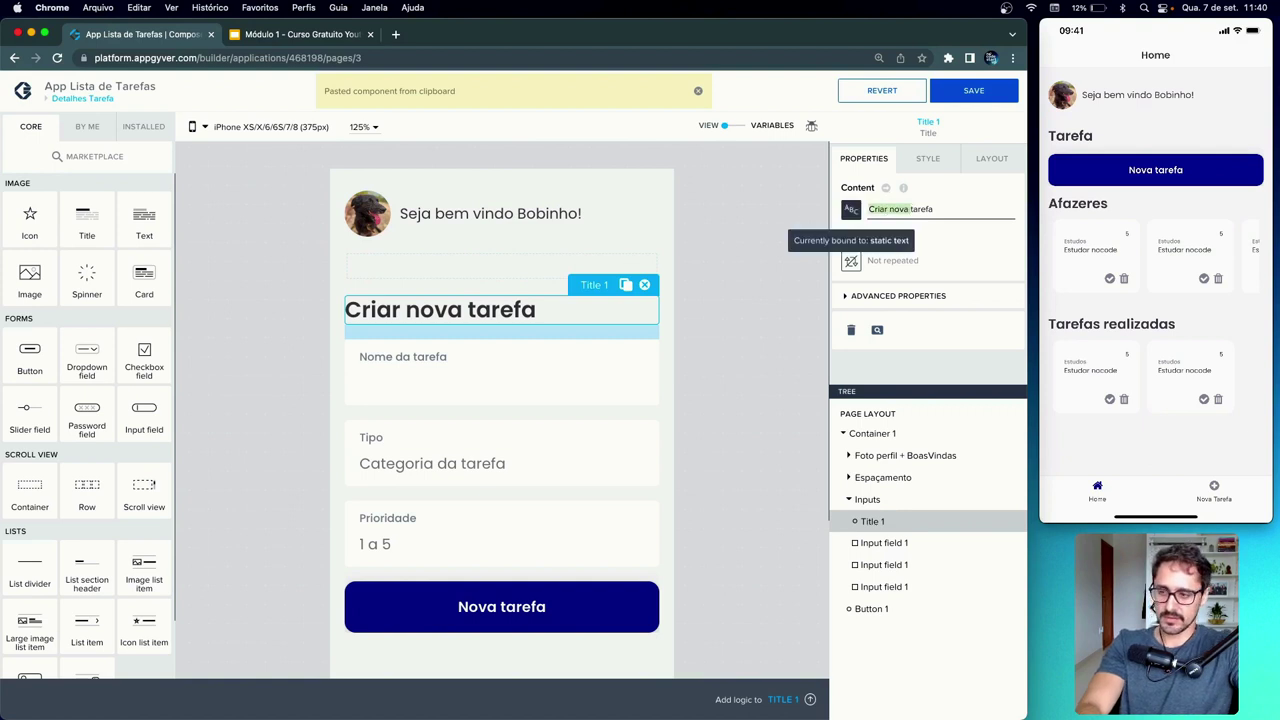
text(Detalhes)
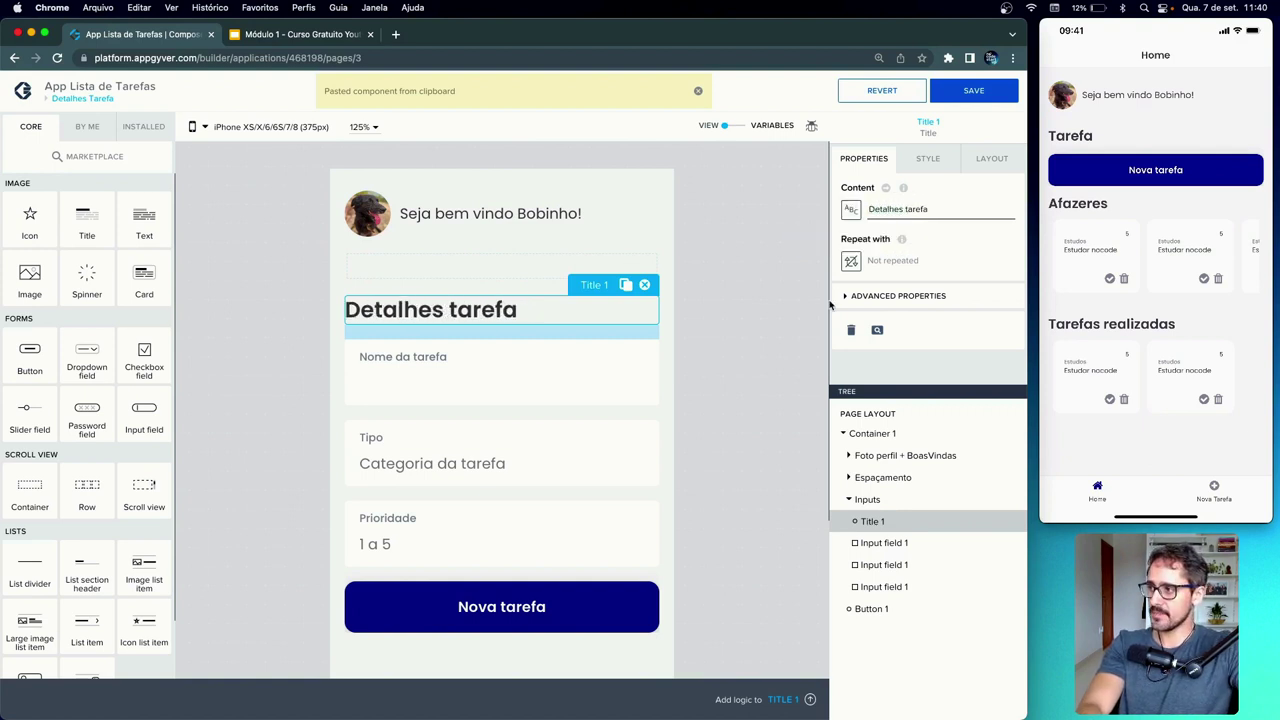
click(773, 322)
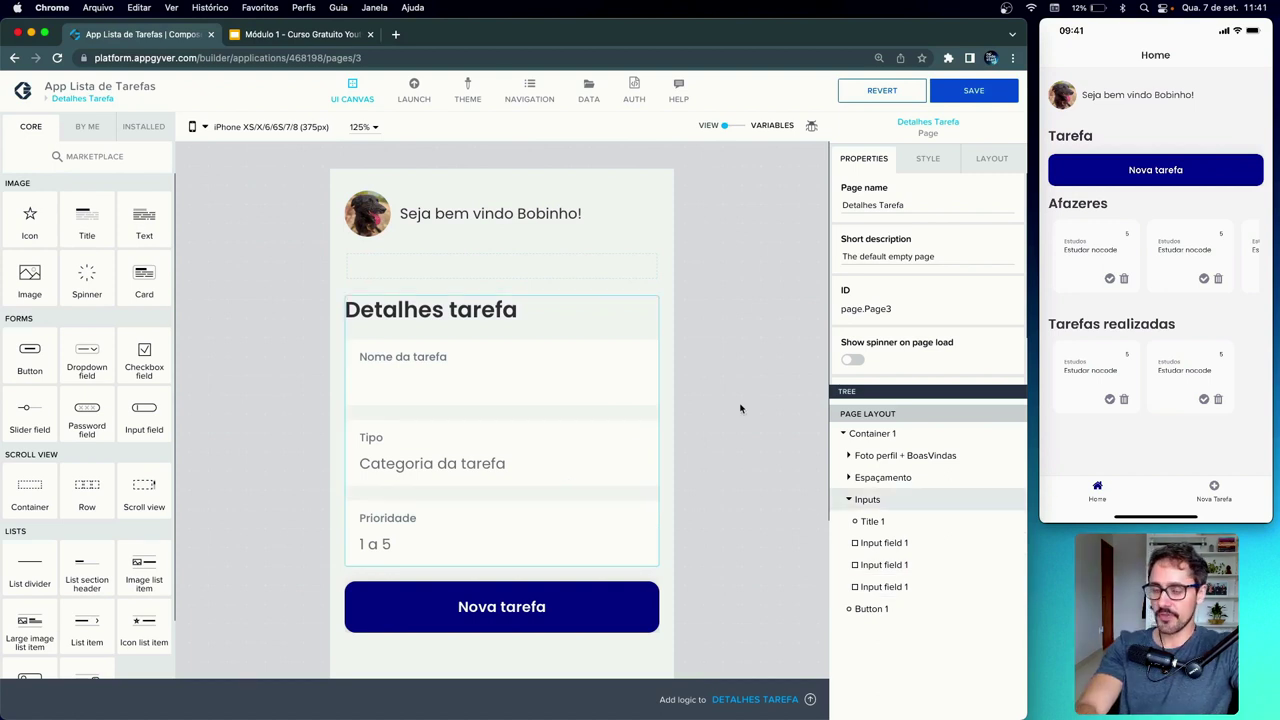
- Relabel the Nova tarefa button "Editar tarefa" and duplicate it below as a button labelled "Deletar"
scroll(740, 408, down, 3)
click(597, 483)
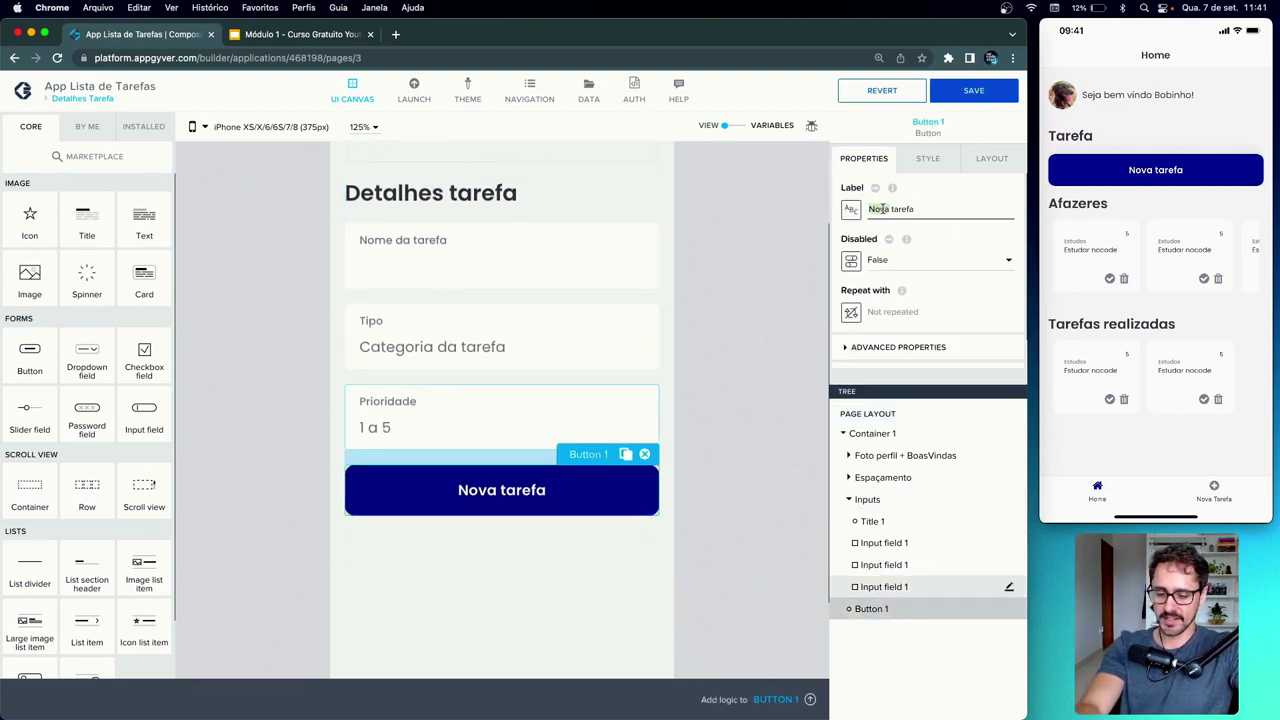
text(Editar)
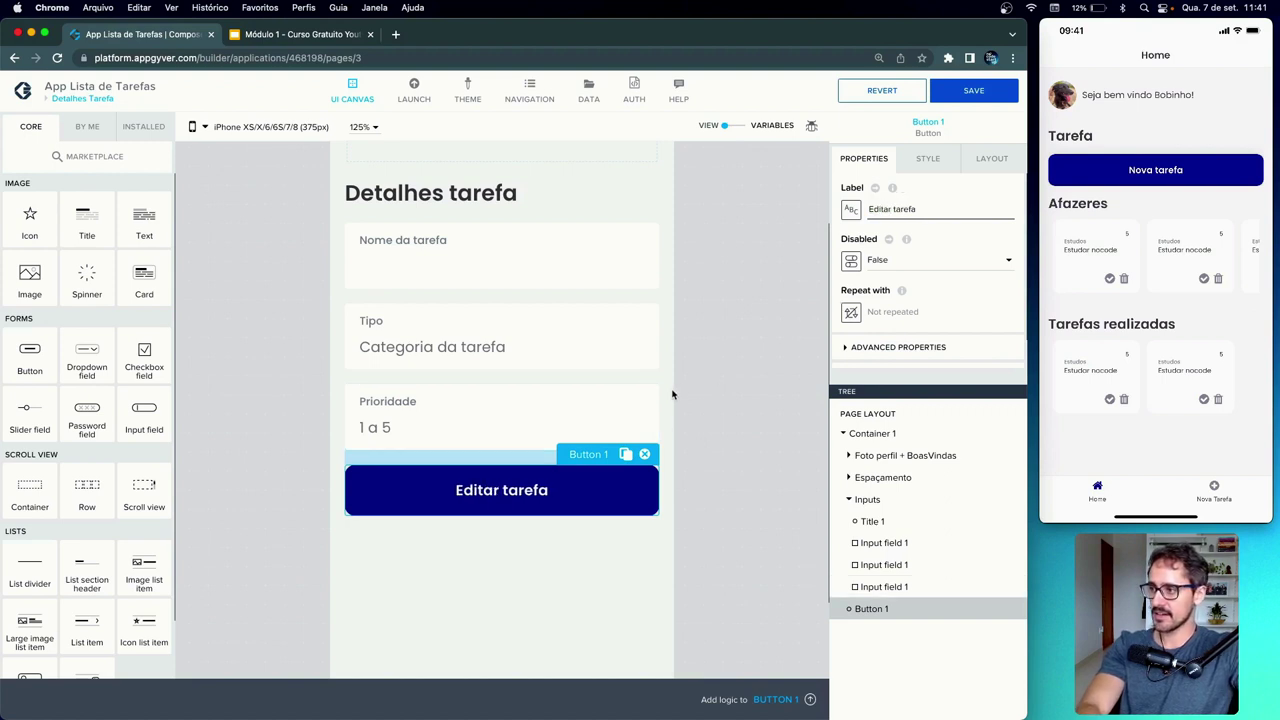
click(625, 455)
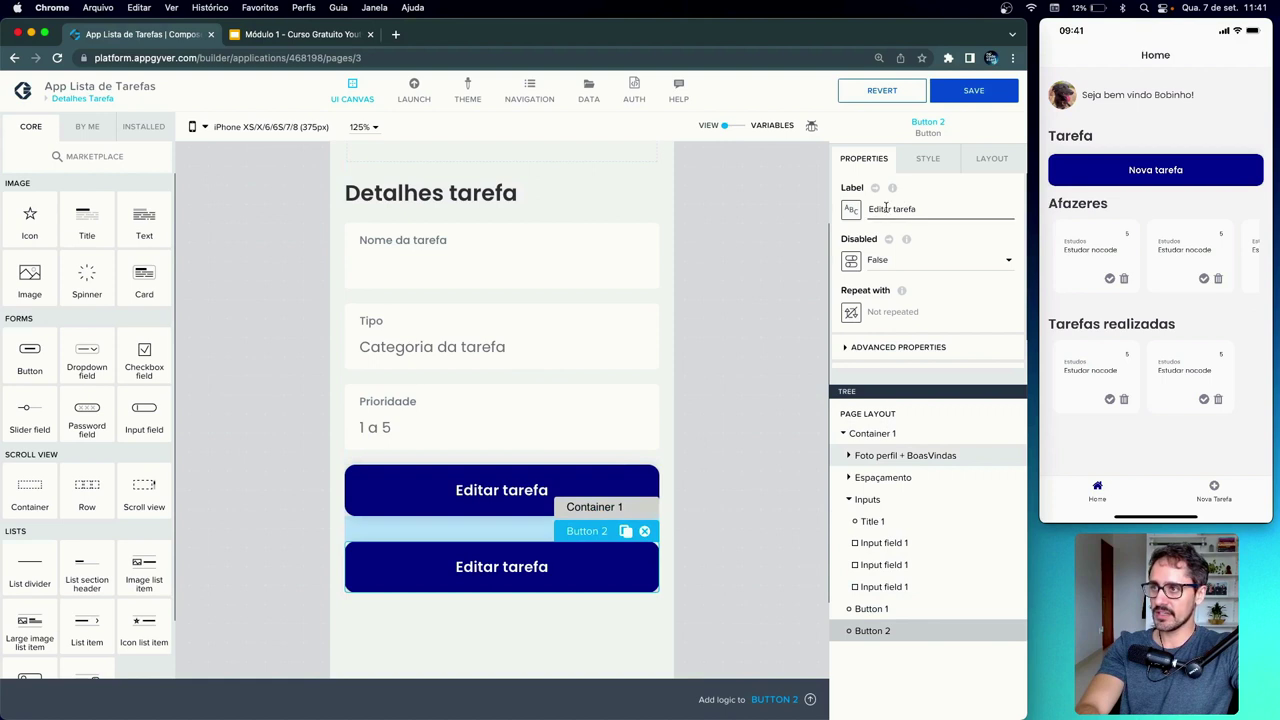
text(Deletar)
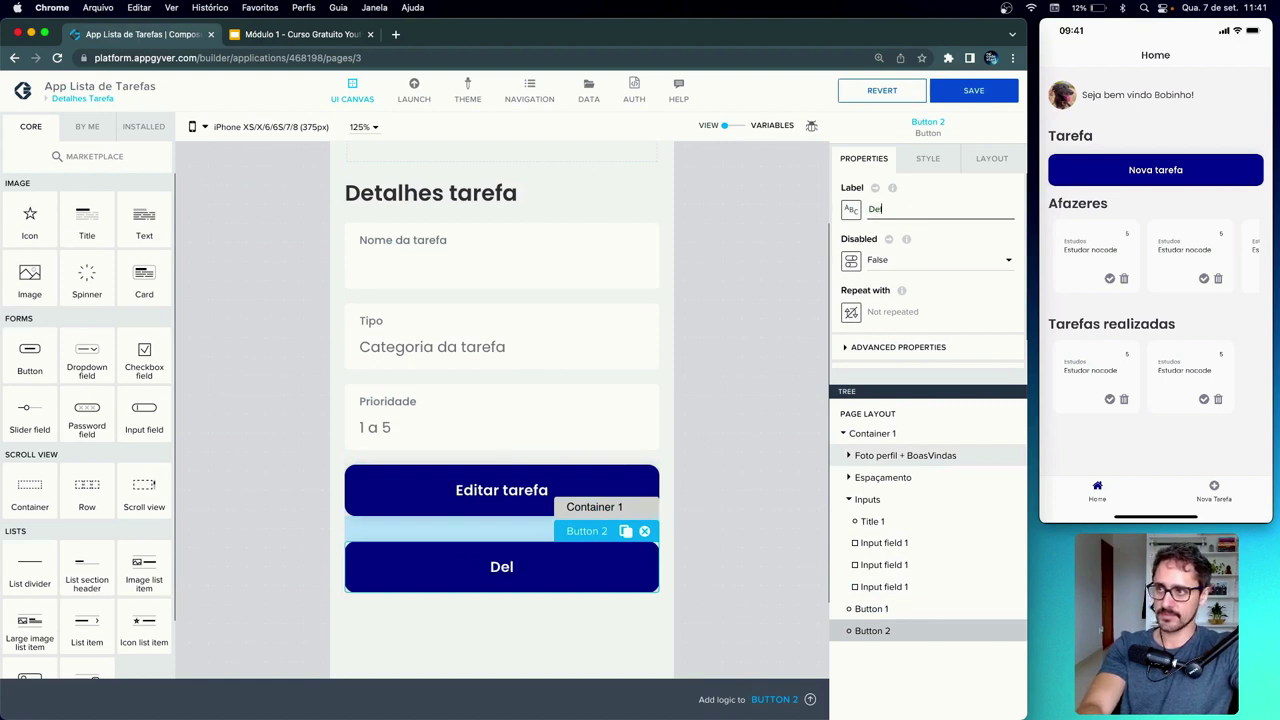
- Discard the Deletar button's local style changes and apply the Tertiary Button style to it
click(930, 160)
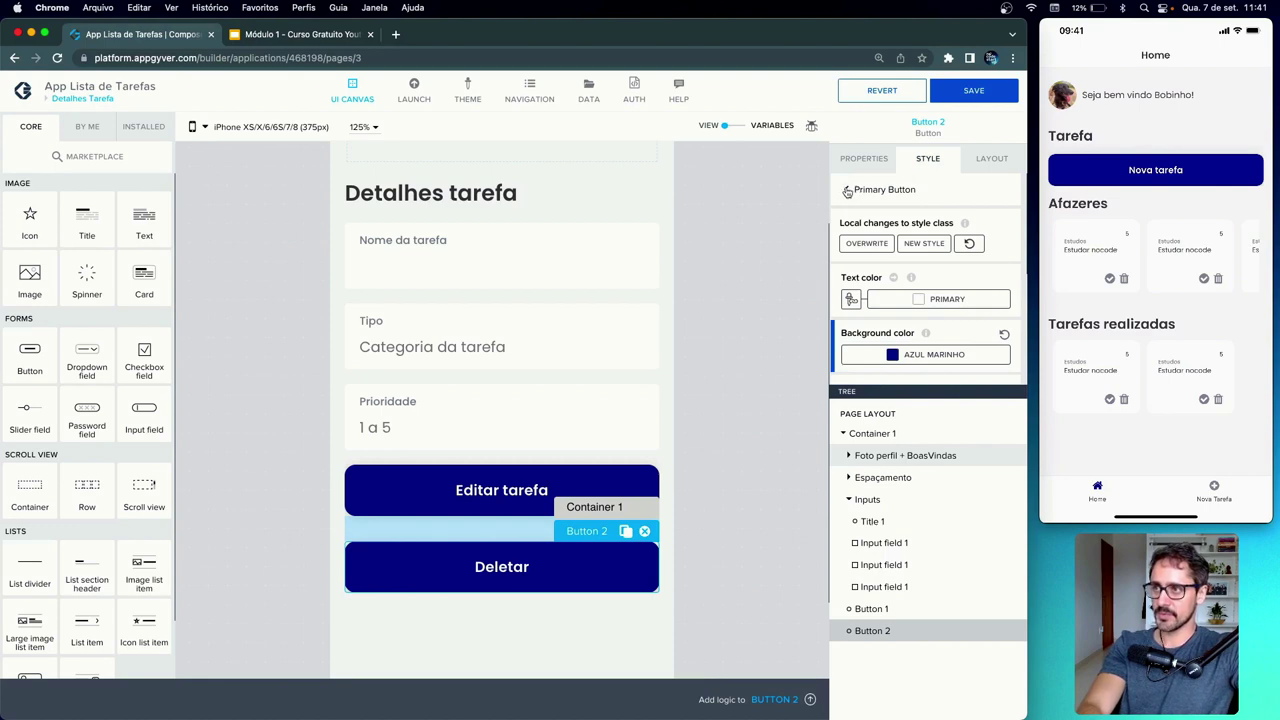
click(847, 191)
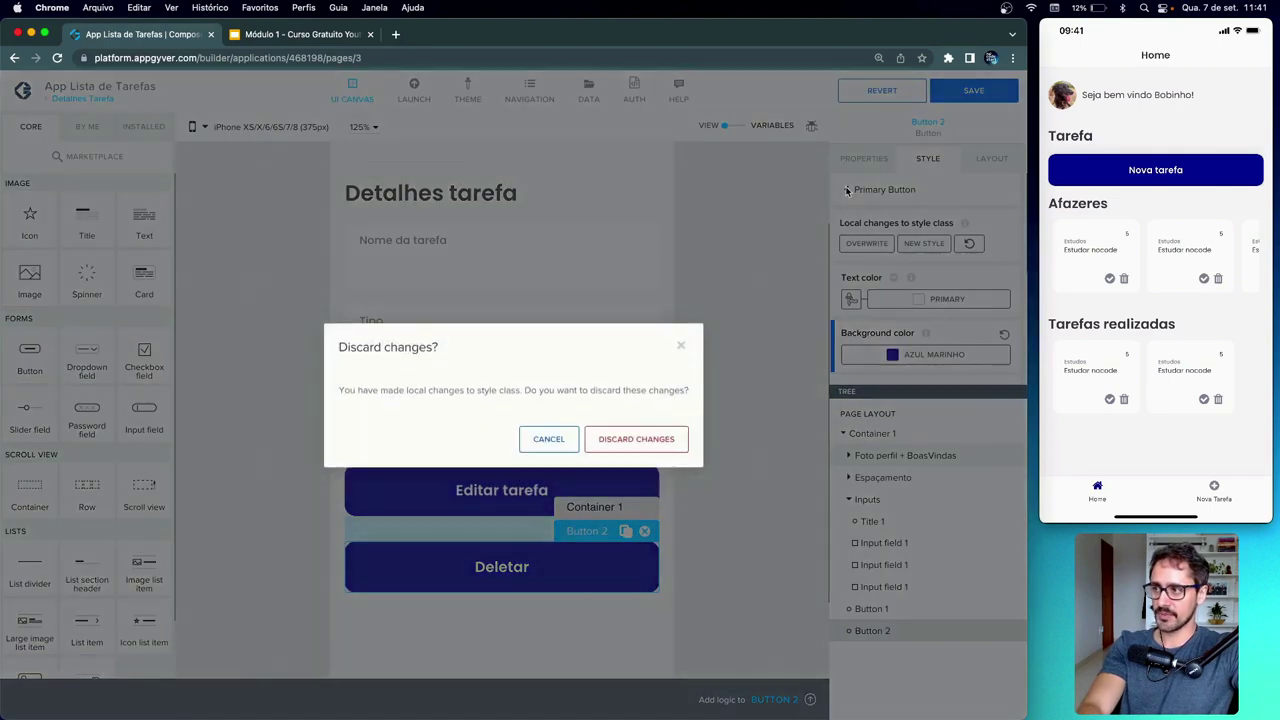
click(628, 440)
scroll(962, 288, down, 1)
scroll(962, 288, down, 3)
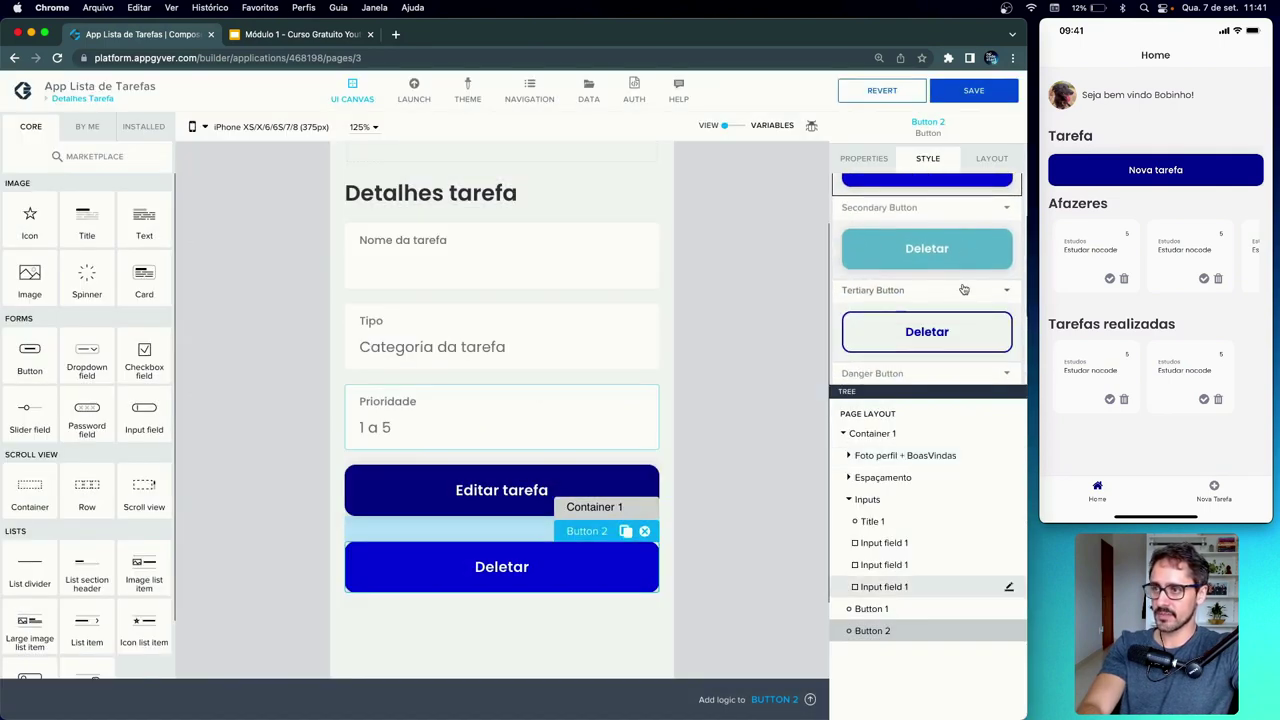
click(959, 251)
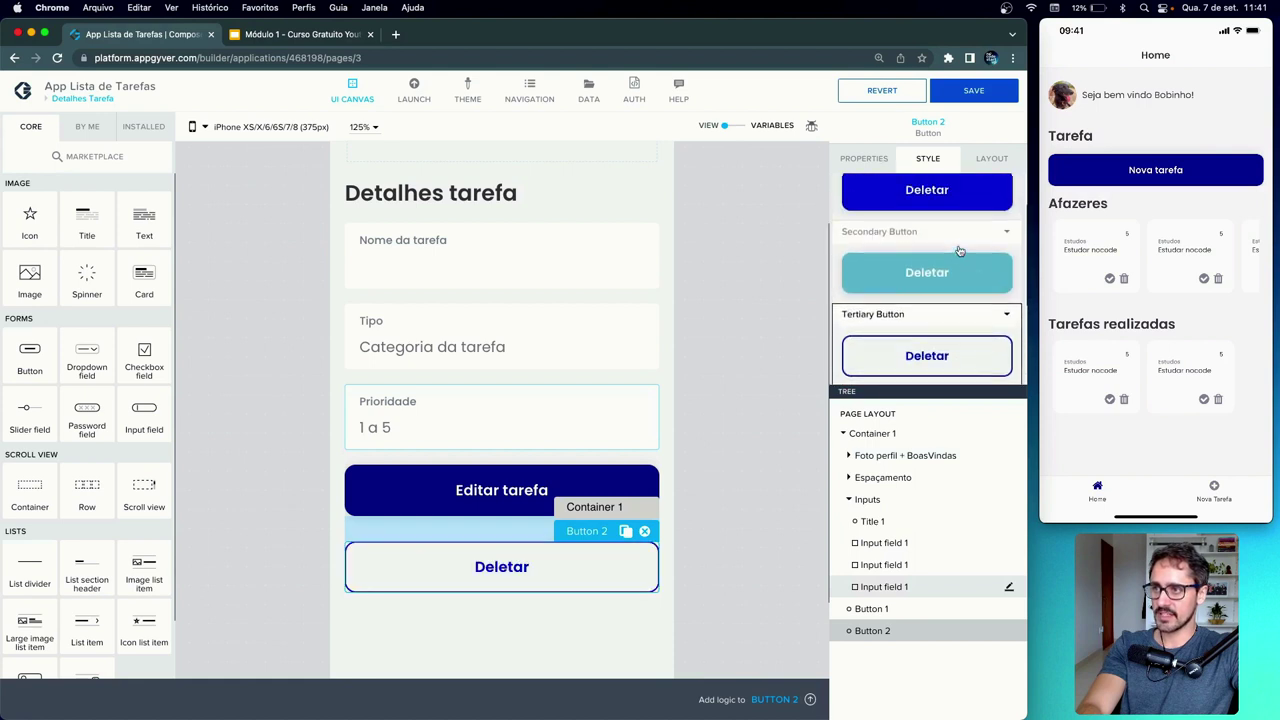
- Edit the Deletar button's Tertiary Button style and set its text color to Negative
click(1009, 317)
click(976, 334)
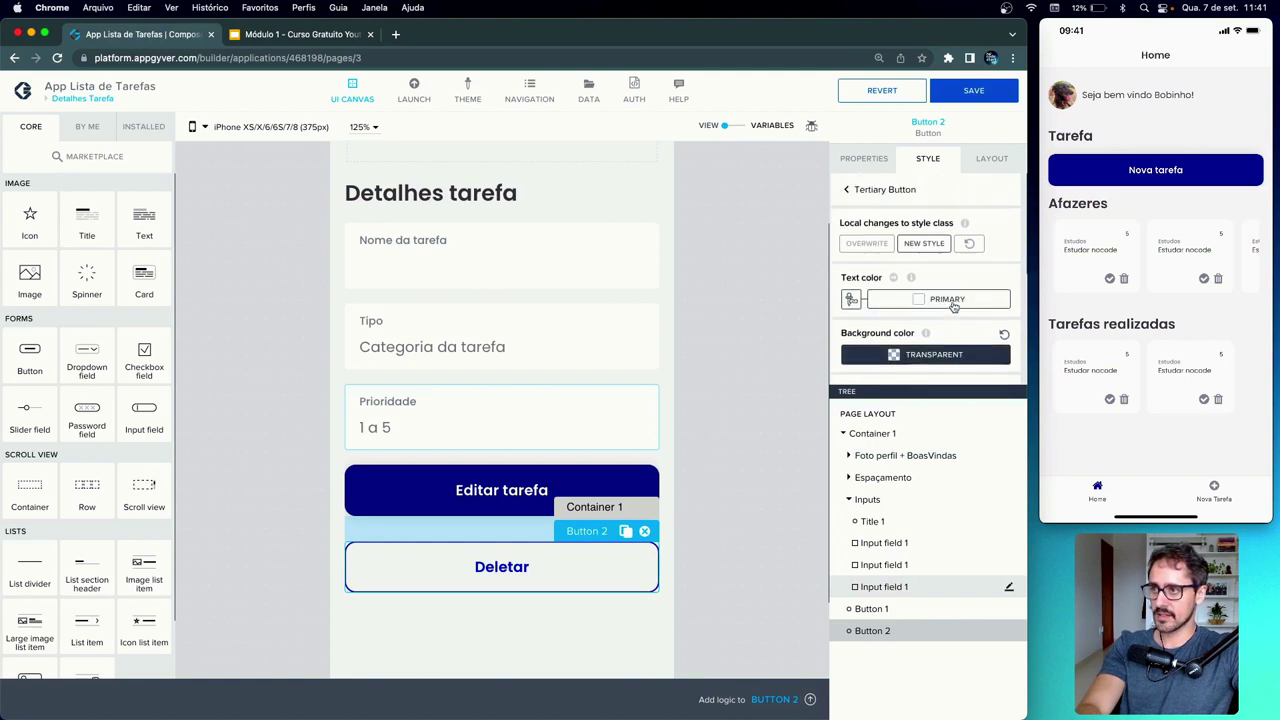
scroll(953, 306, down, 3)
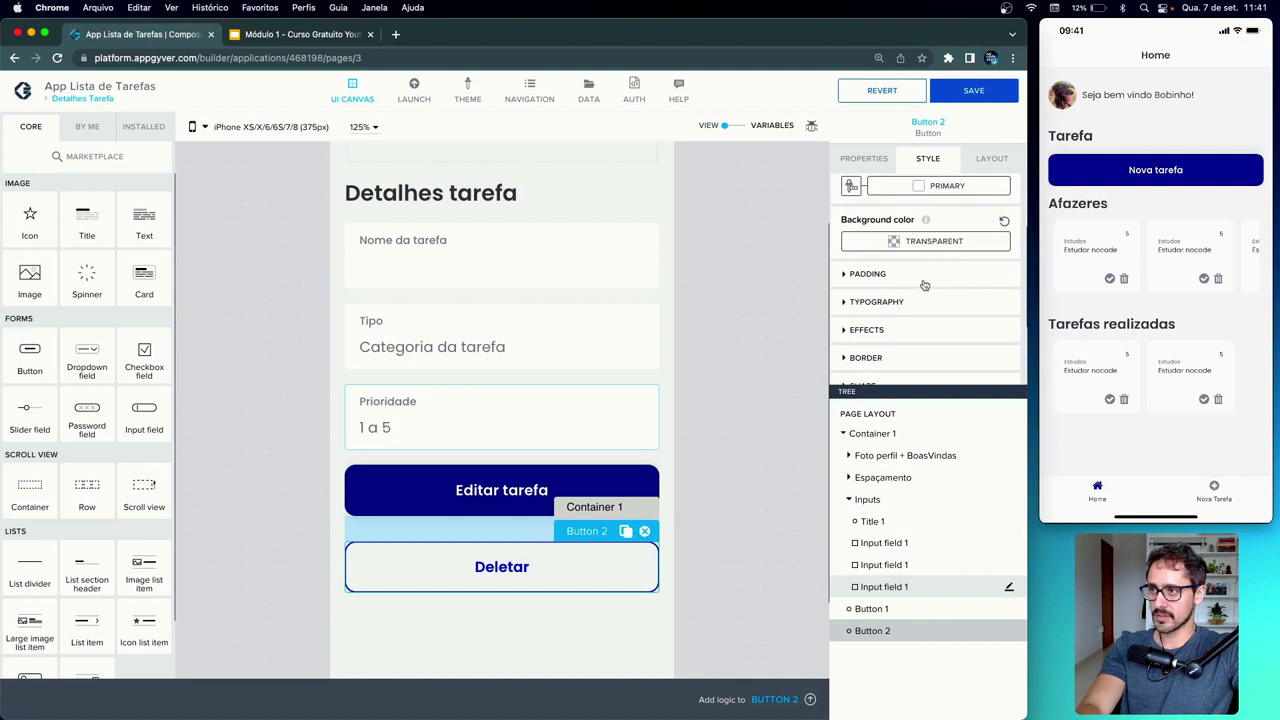
scroll(926, 284, down, 1)
click(903, 327)
scroll(904, 331, down, 2)
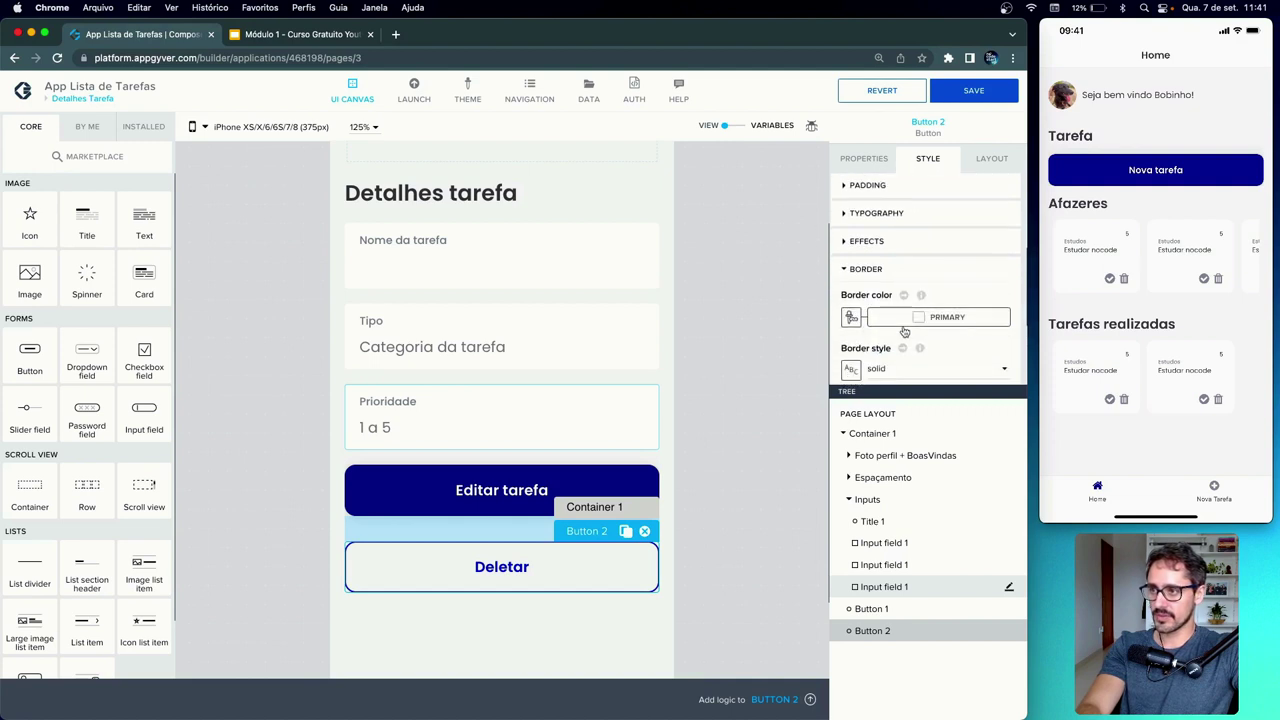
scroll(904, 331, down, 2)
scroll(950, 290, up, 5)
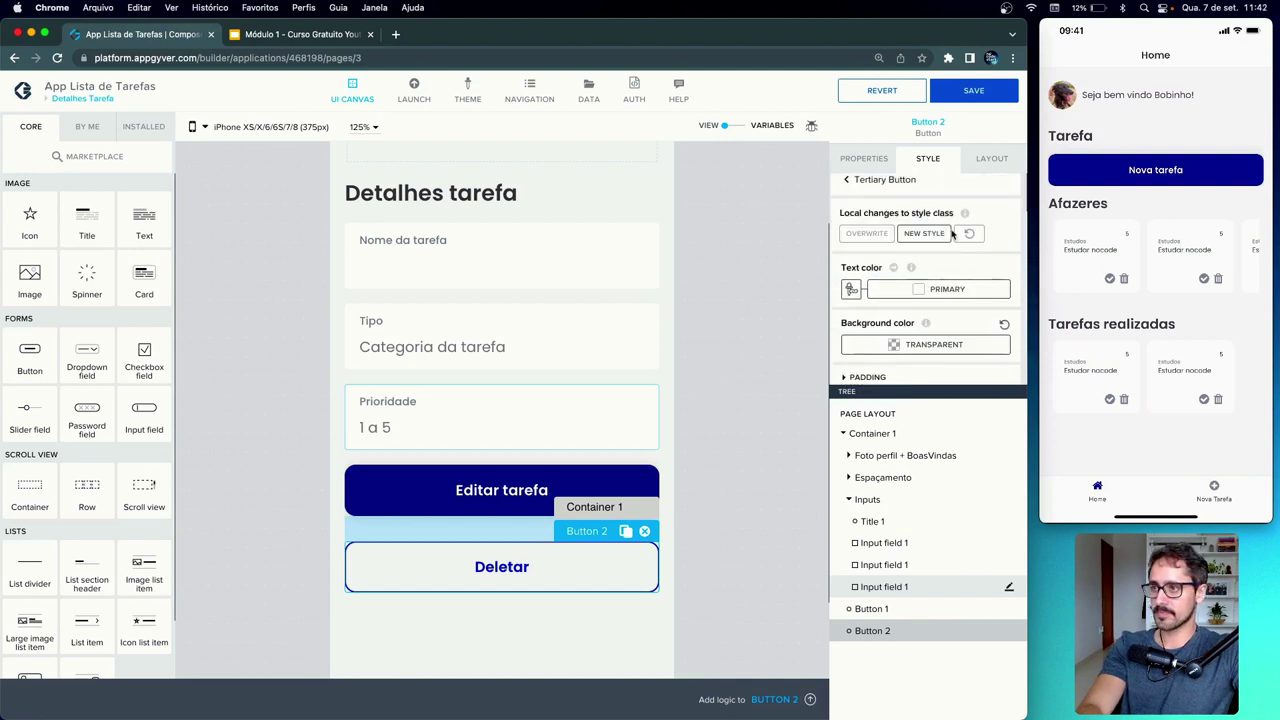
click(956, 289)
click(986, 421)
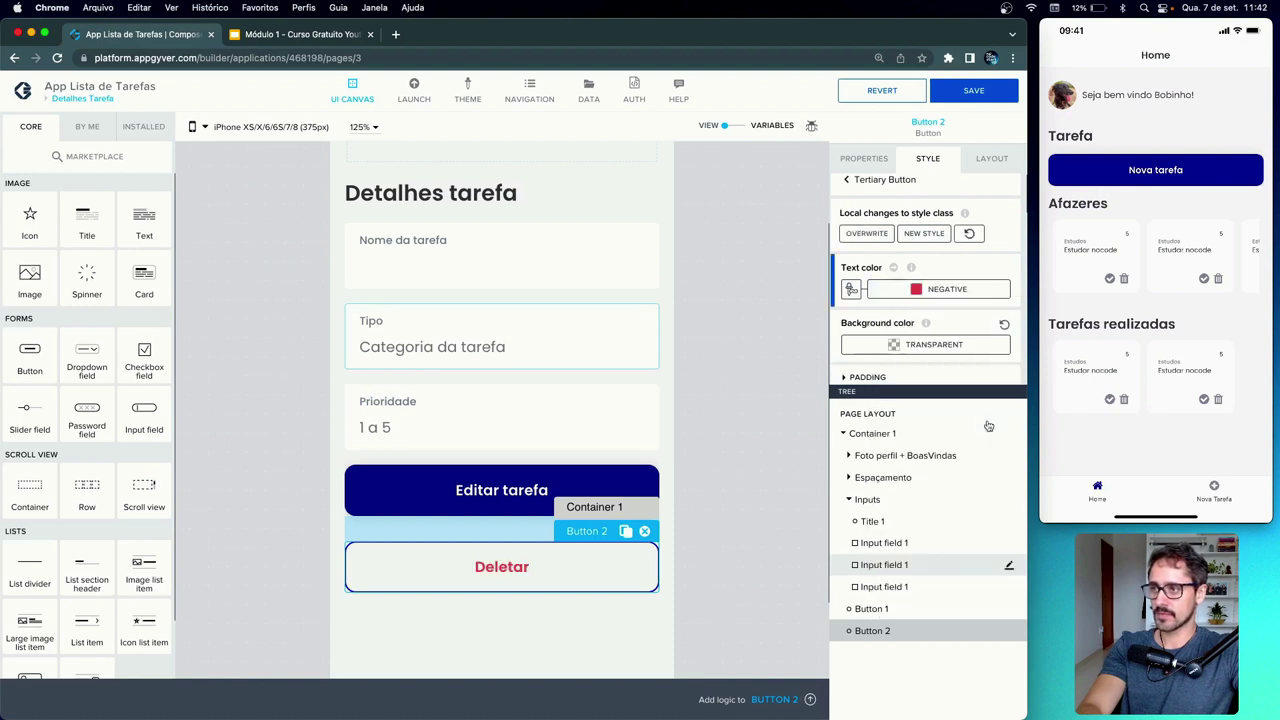
- Set the Deletar button's border color to Negative
scroll(960, 316, down, 3)
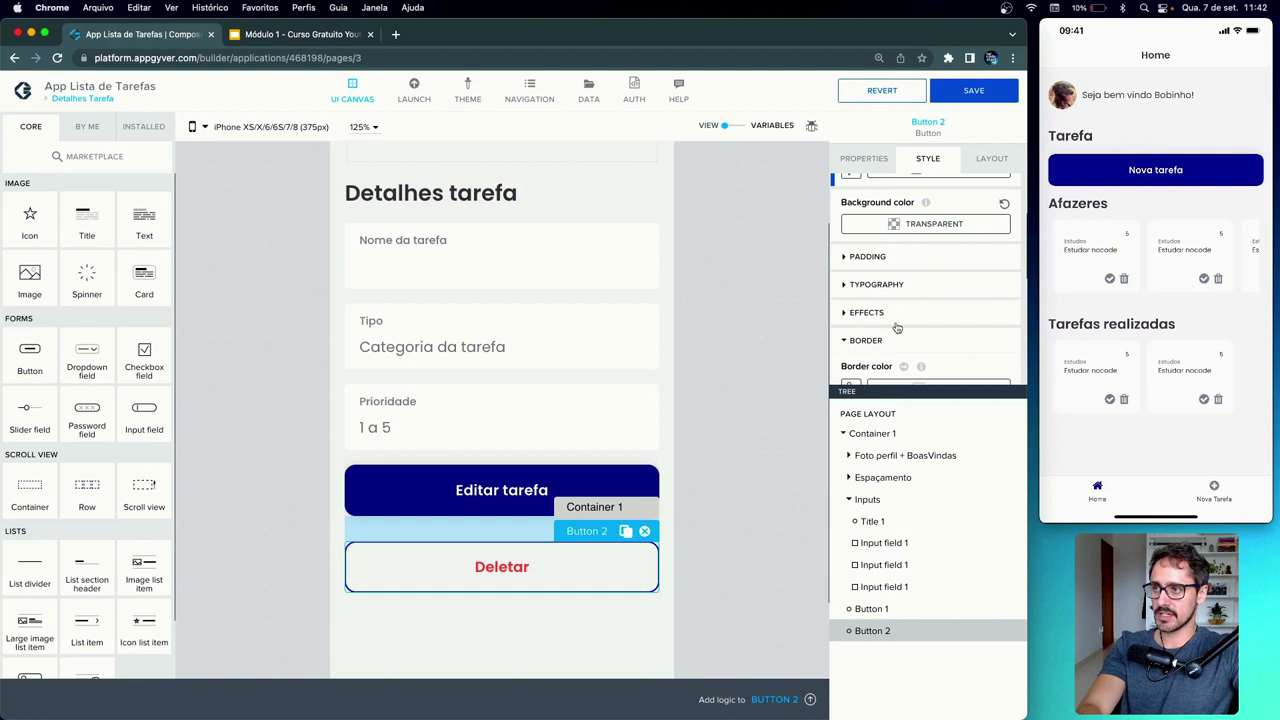
scroll(890, 340, down, 1)
click(938, 344)
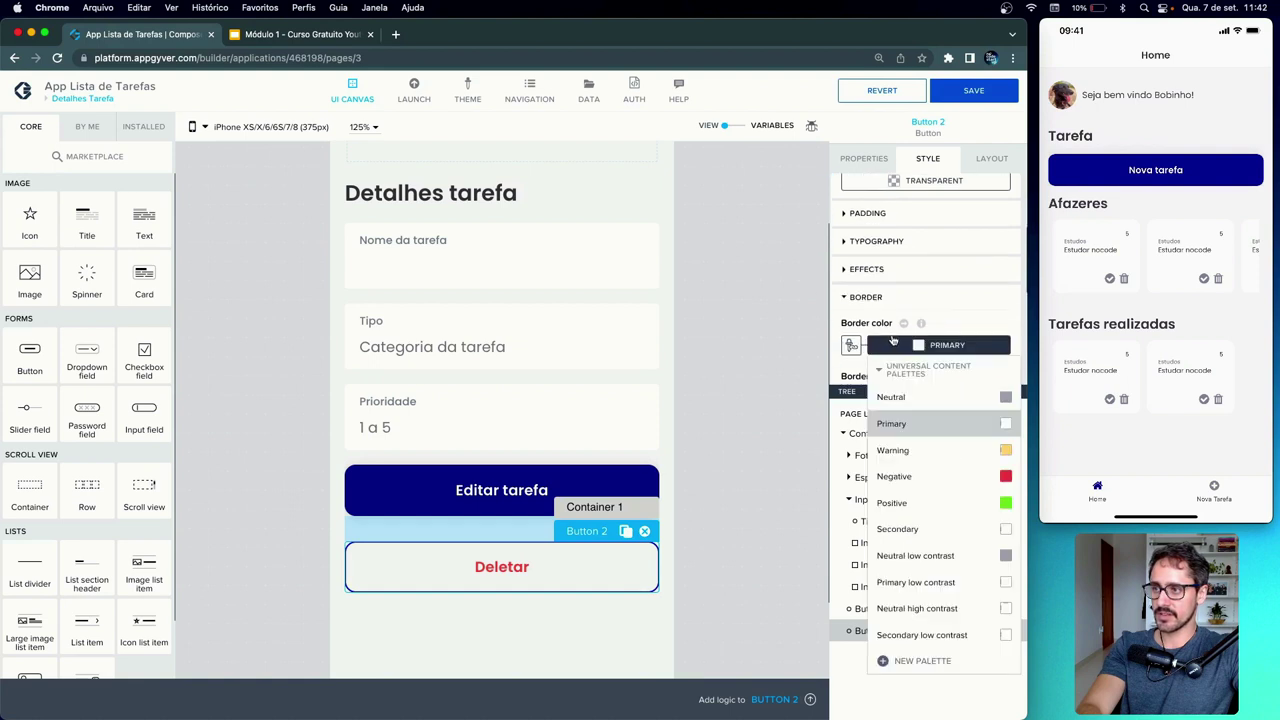
click(944, 474)
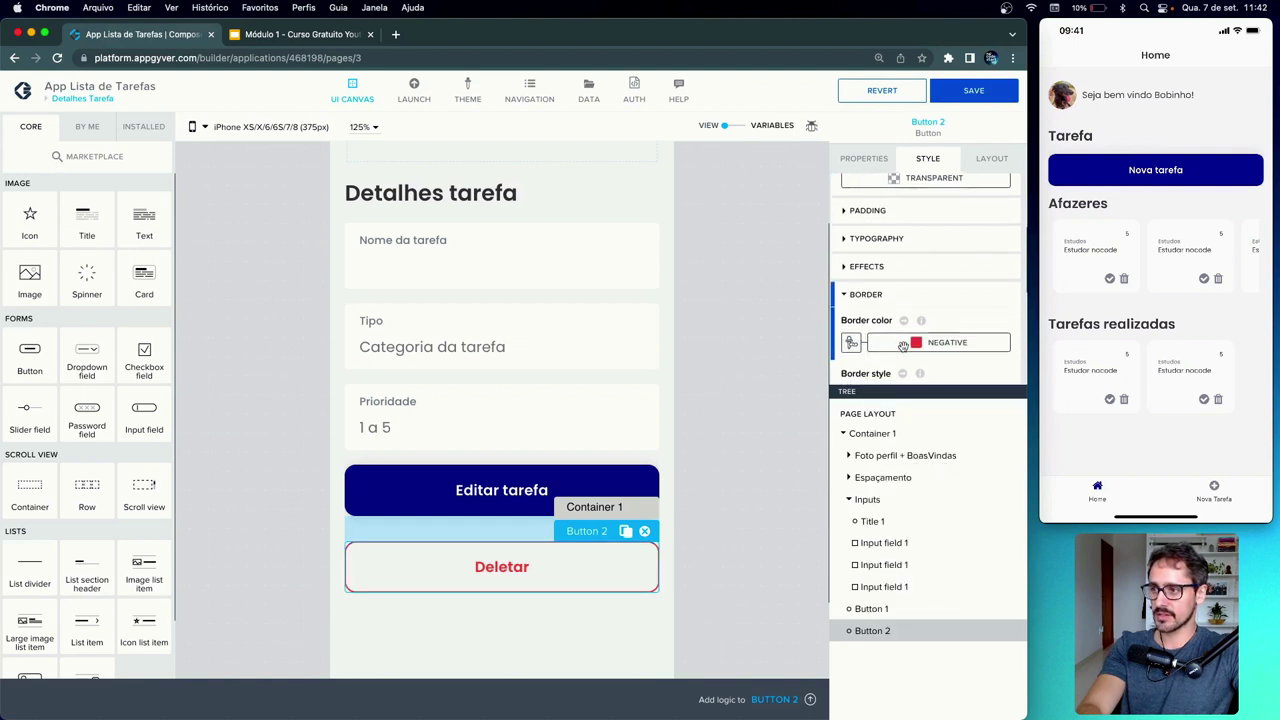
- Set the Deletar button's border width to Thick and save the app
scroll(900, 330, down, 4)
click(905, 290)
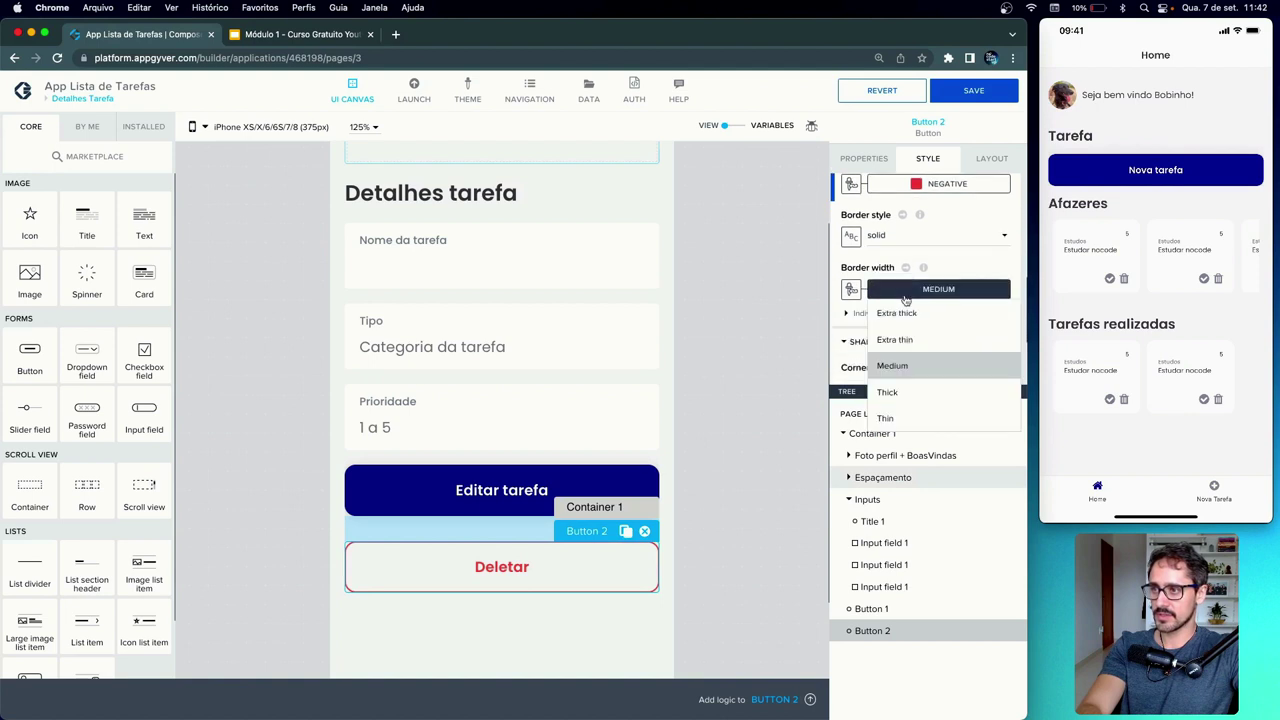
click(915, 391)
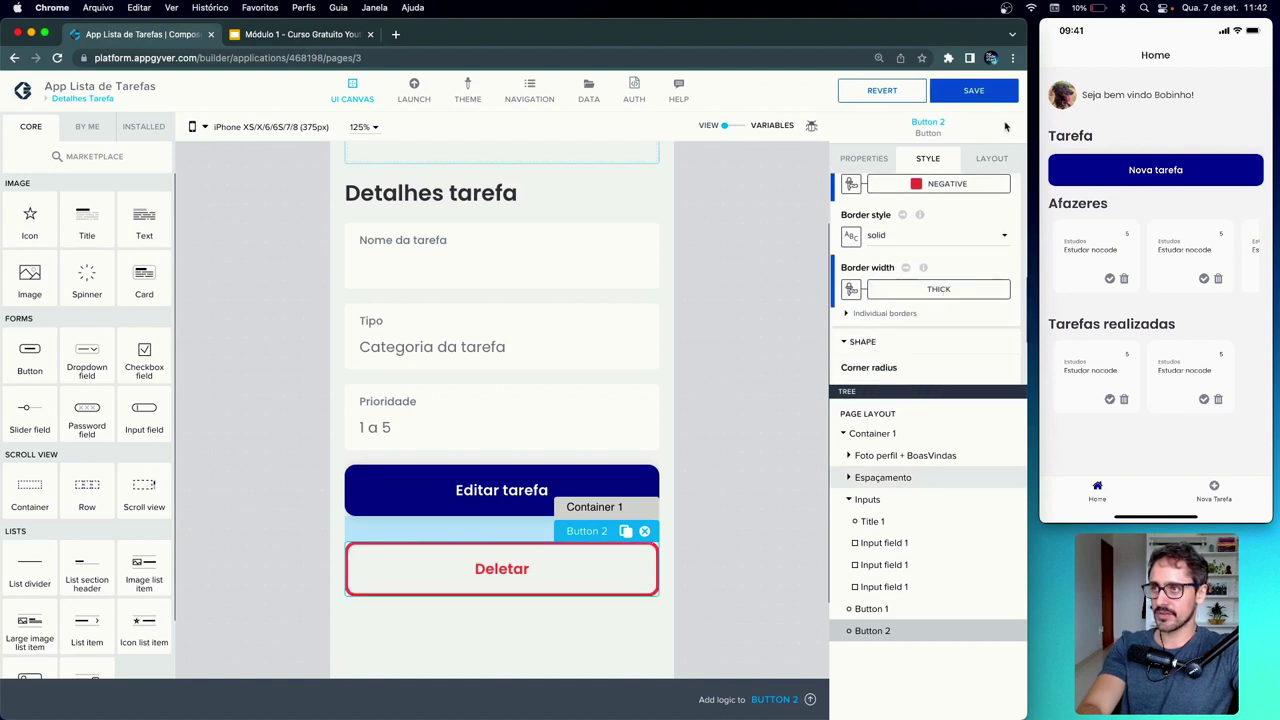
click(988, 95)
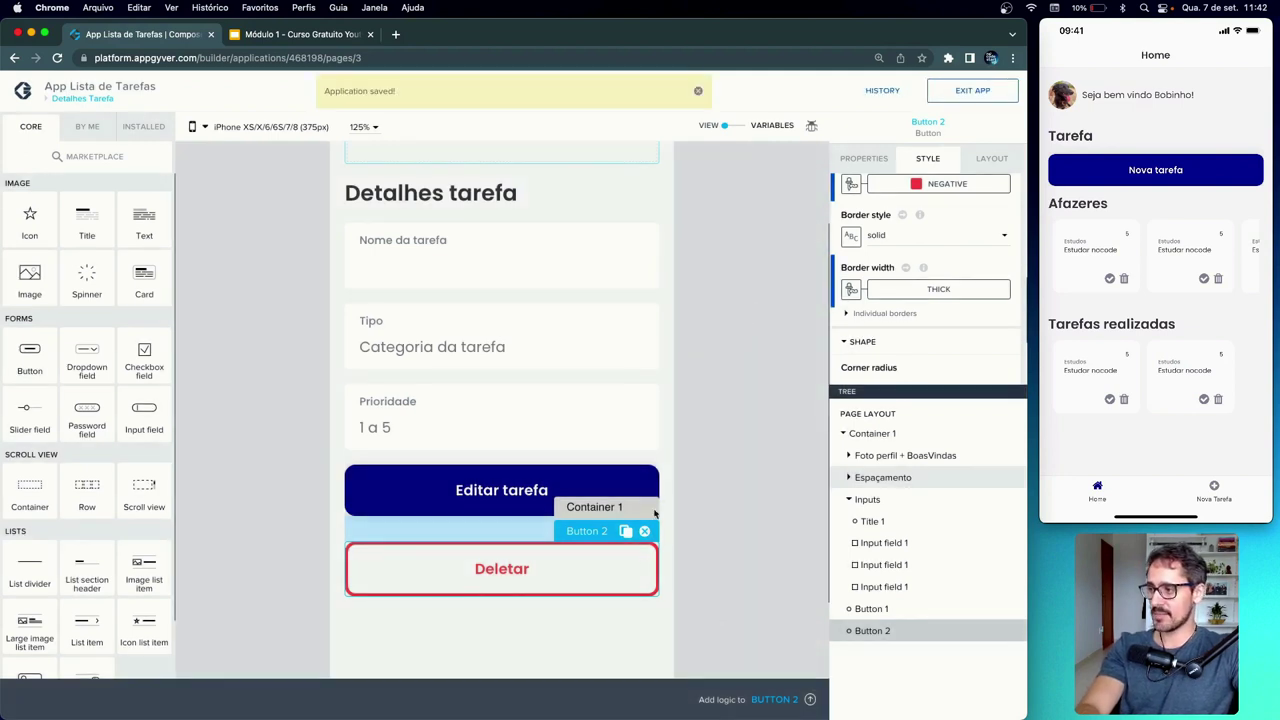
- Set the Deletar button's top gap to L (16px) and save the app
click(994, 160)
click(878, 234)
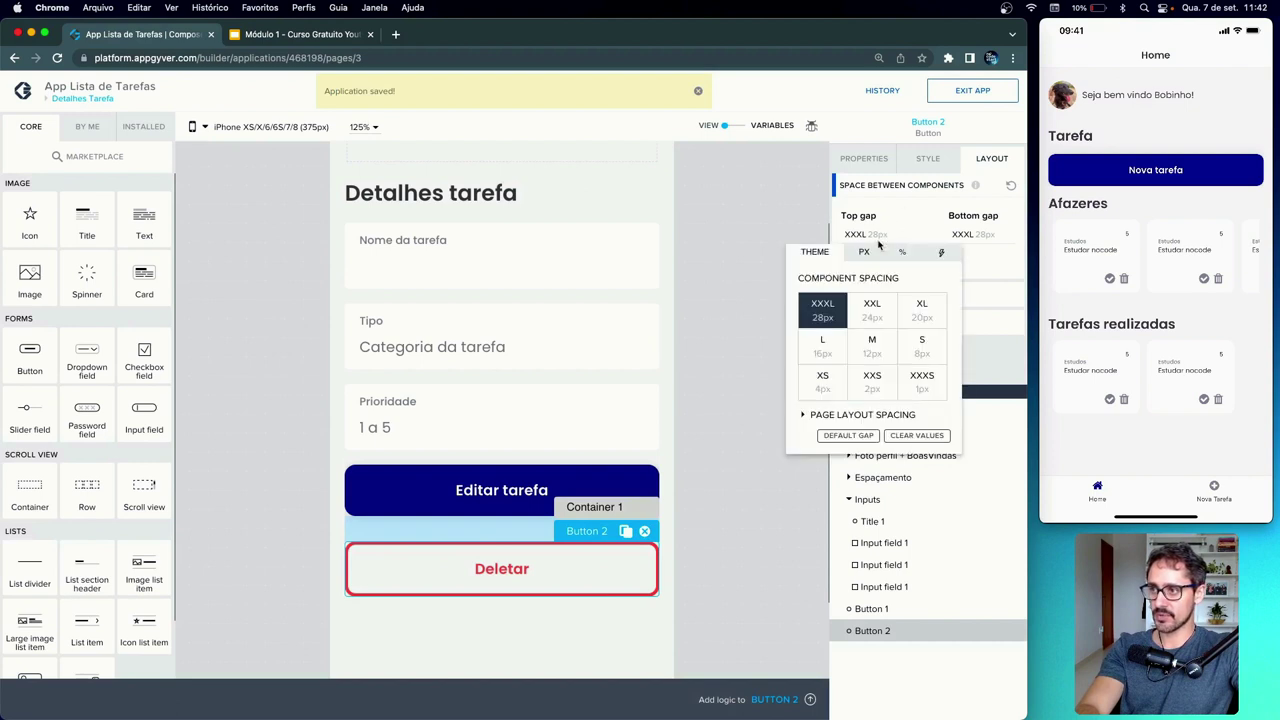
click(874, 382)
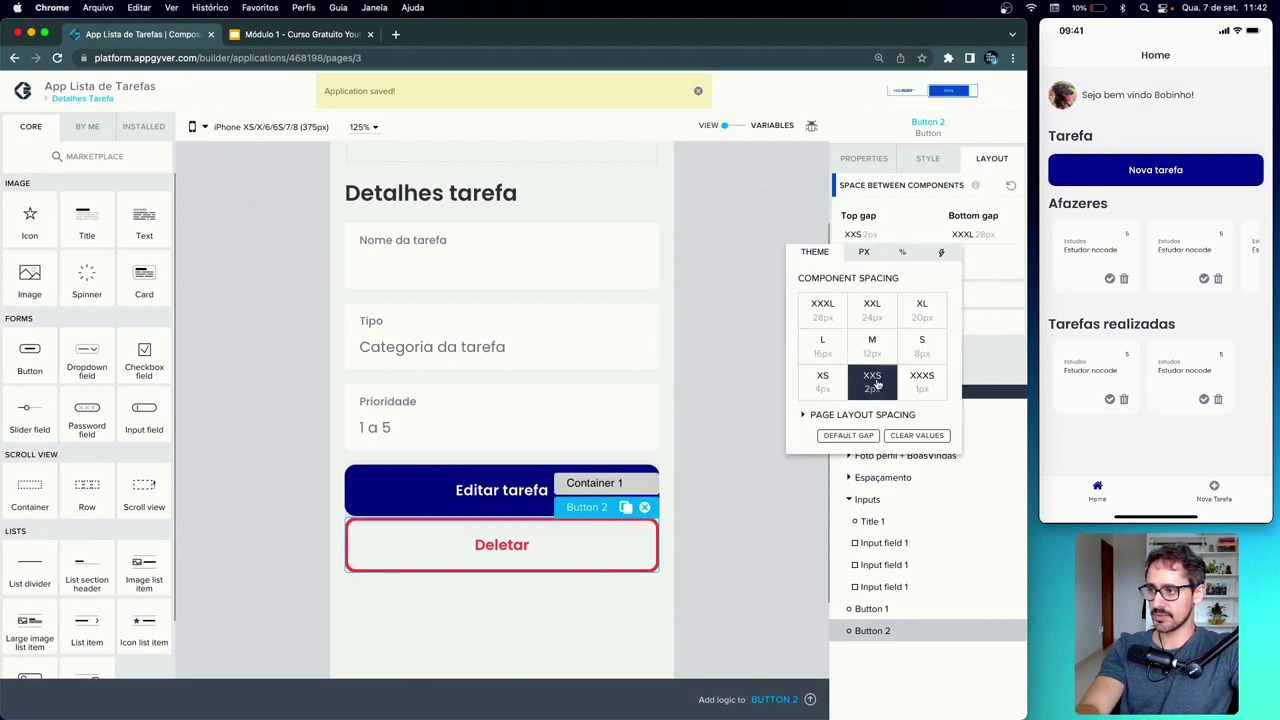
click(824, 341)
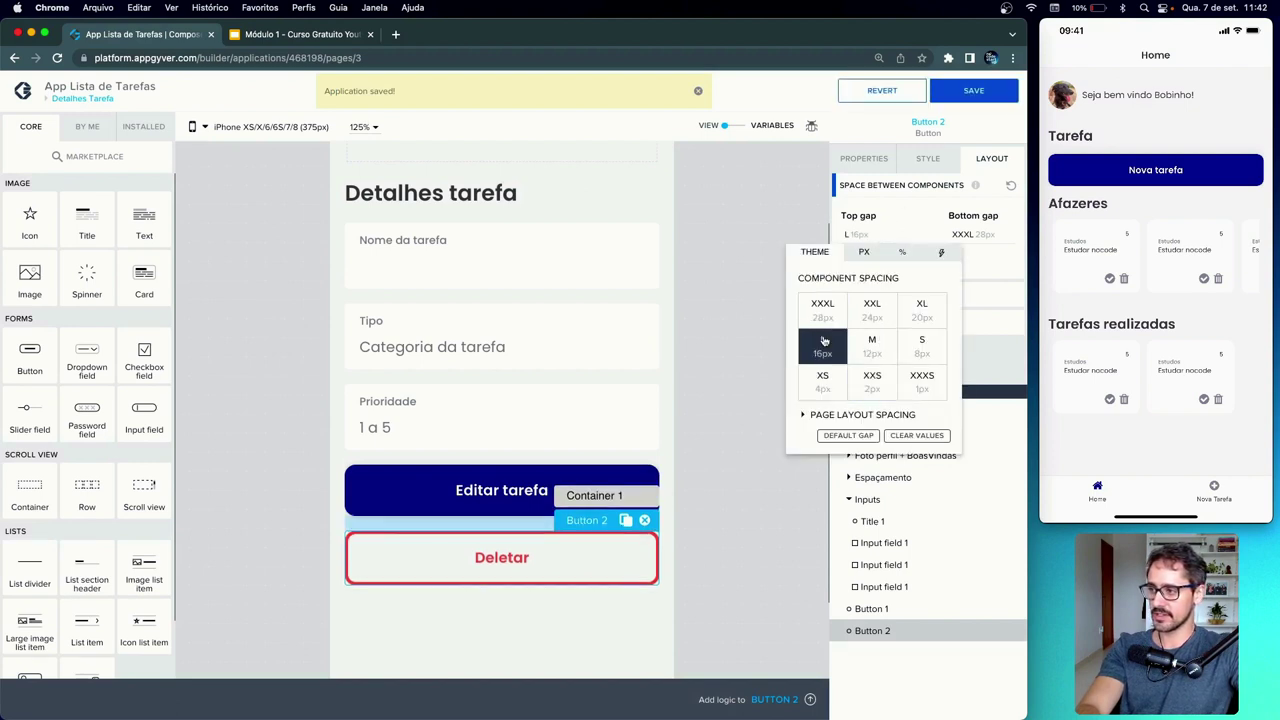
click(977, 93)
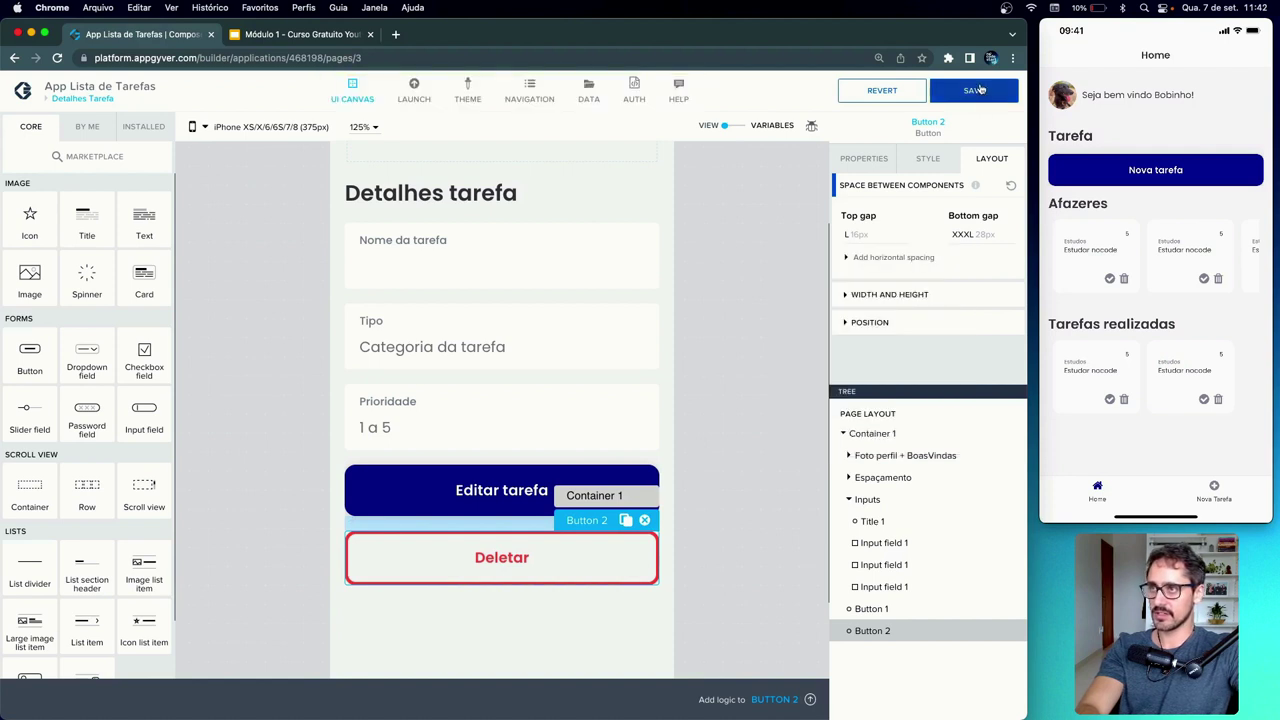
click(980, 90)
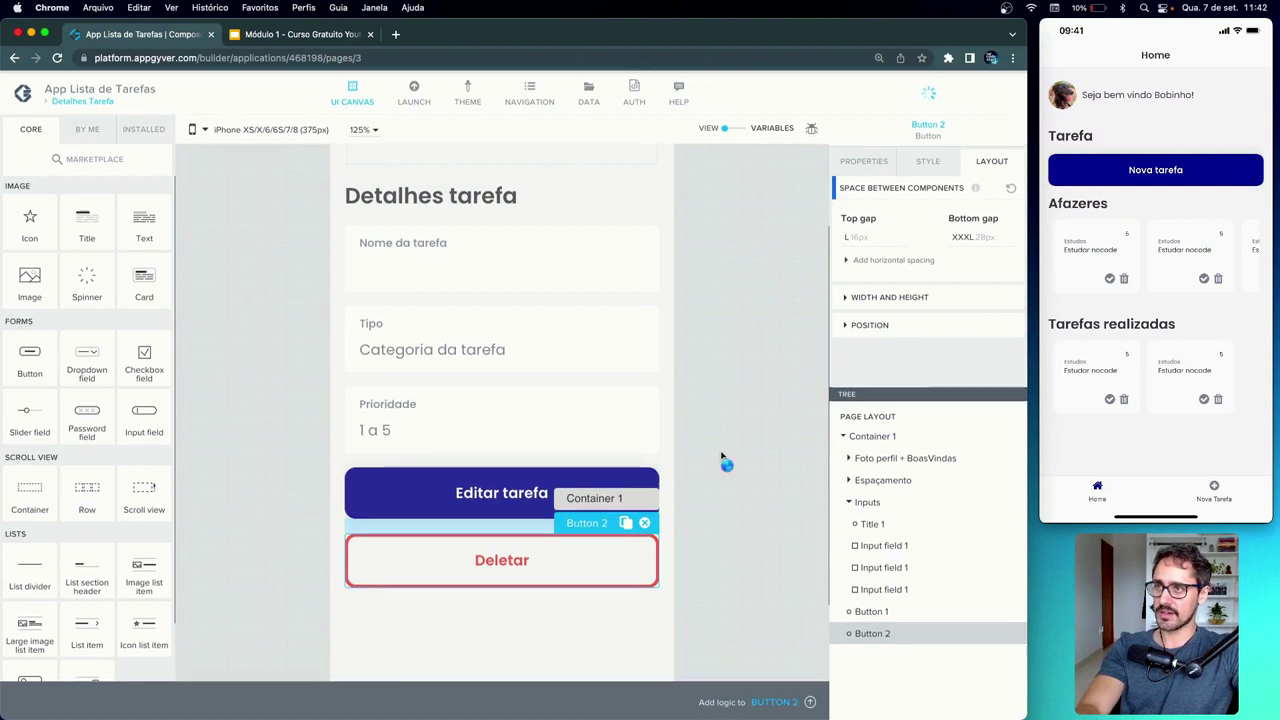
scroll(722, 458, up, 3)
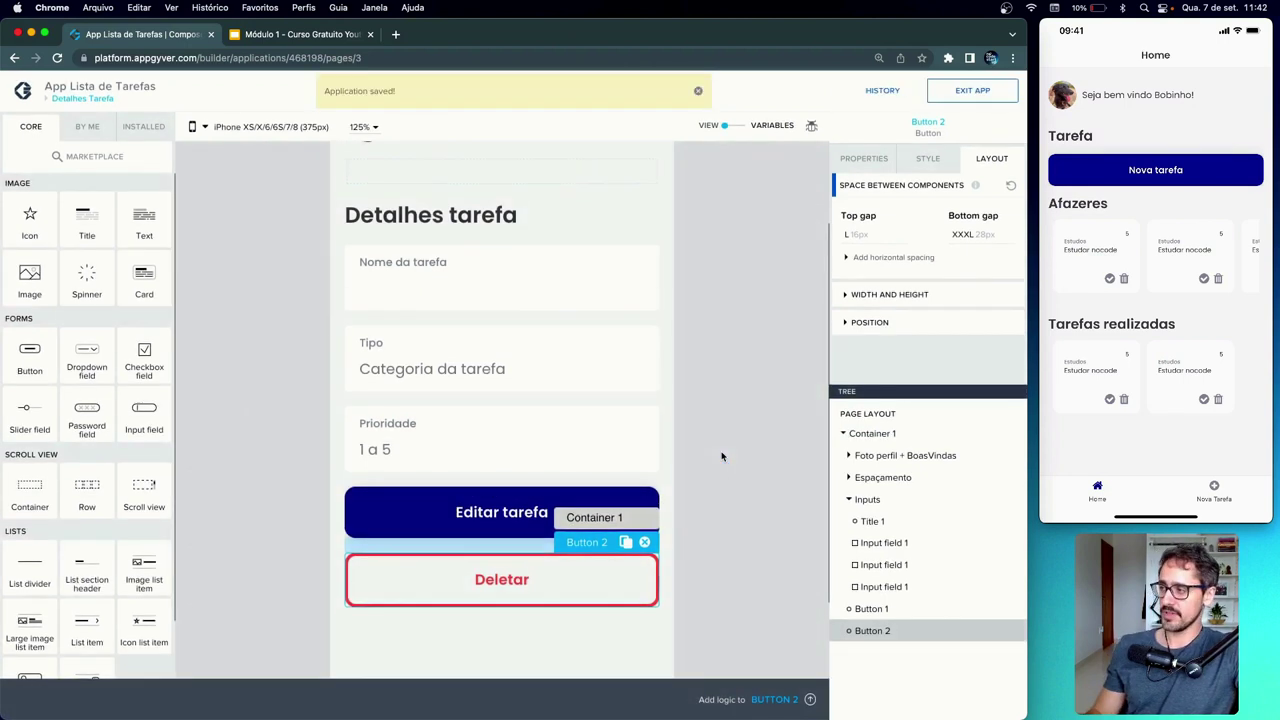
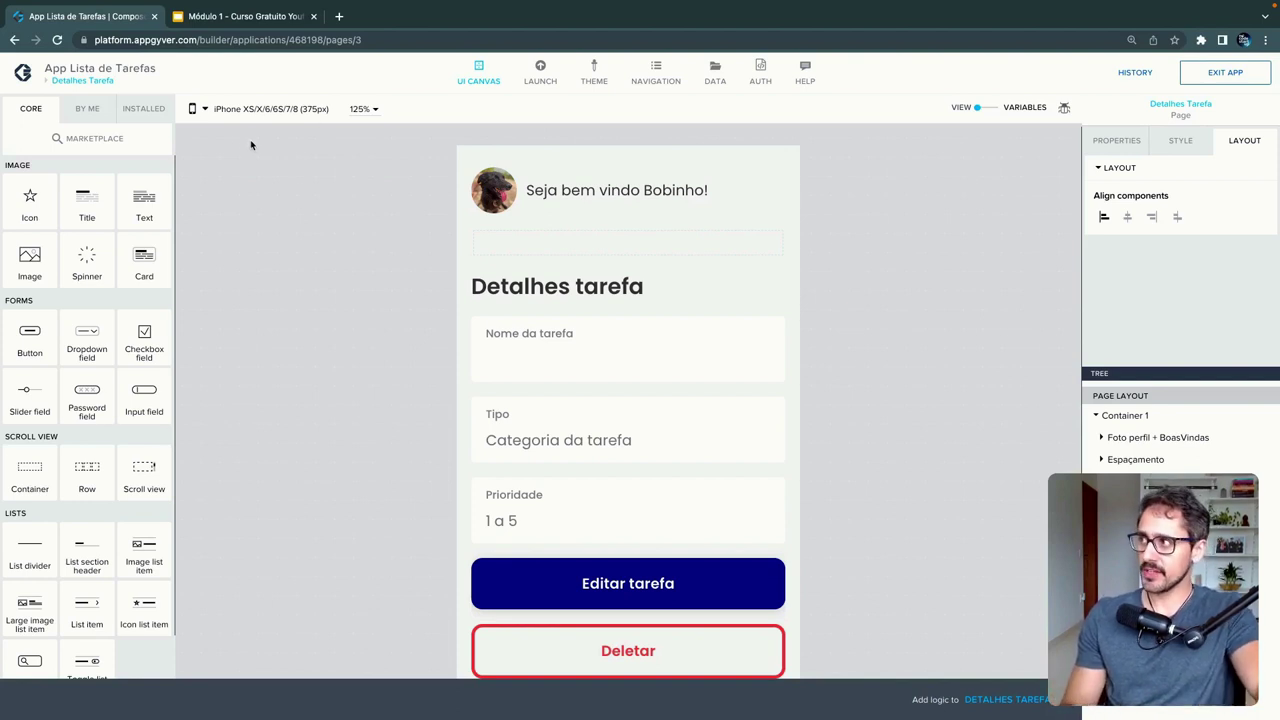
- Open the Nova Tarefa page and switch it to the app variables view
click(106, 82)
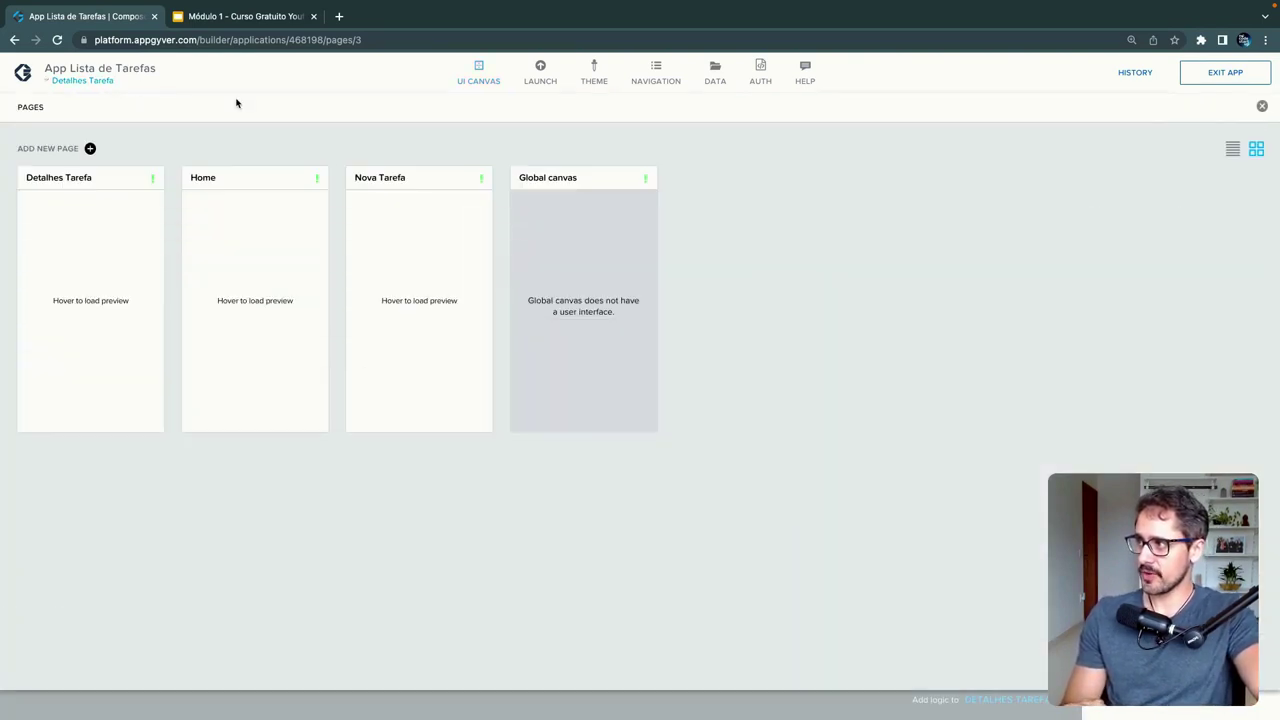
click(381, 220)
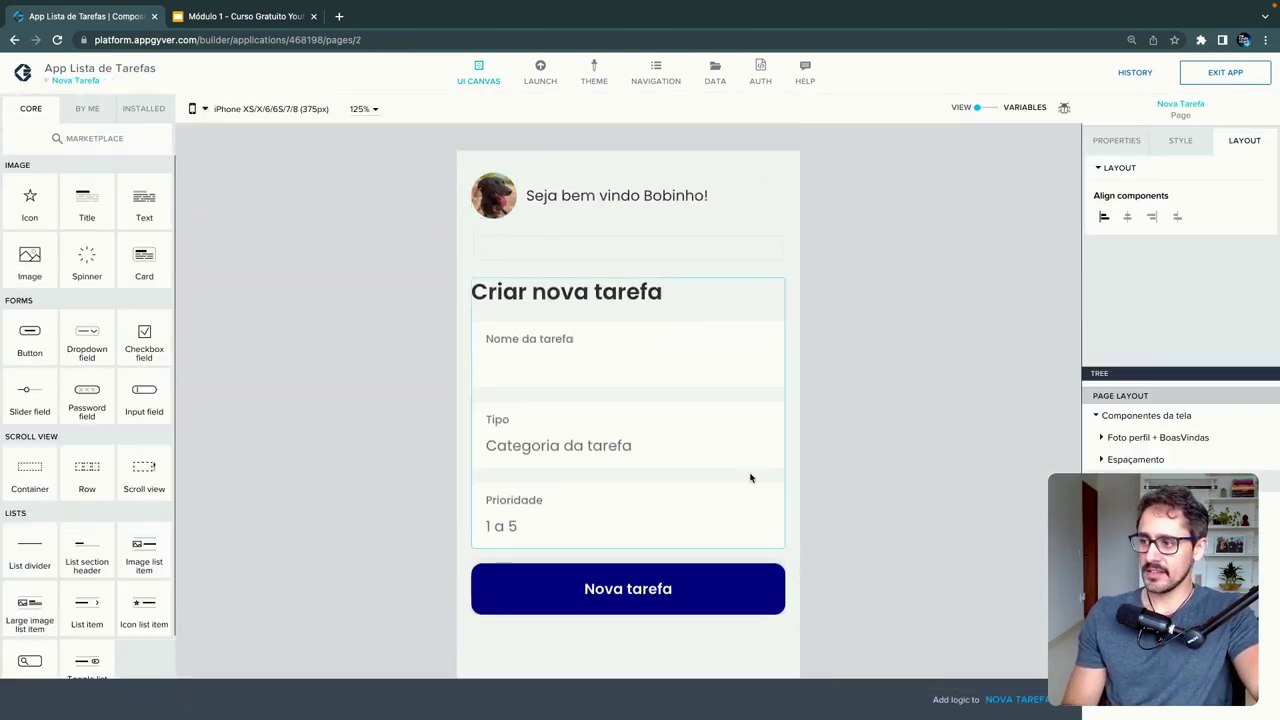
click(985, 108)
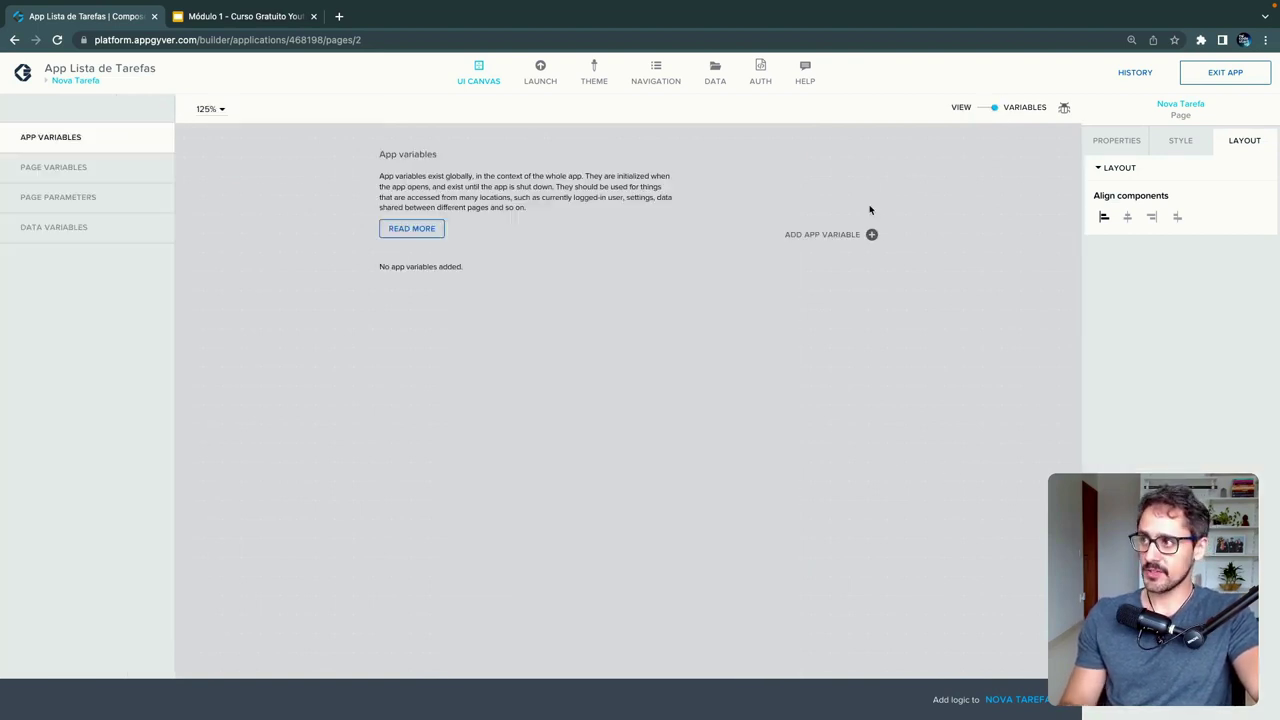
key(ctrl+plus)
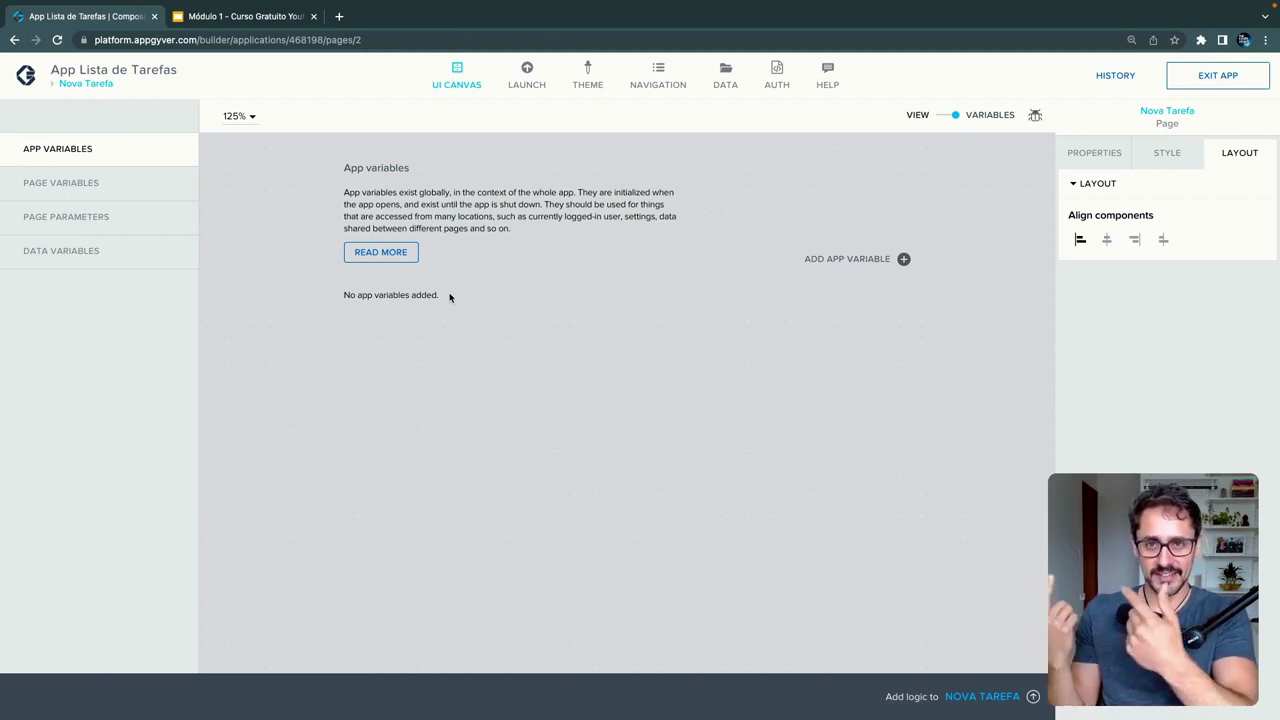
- Add an app variable named "tarefa" with the value type Object
click(903, 259)
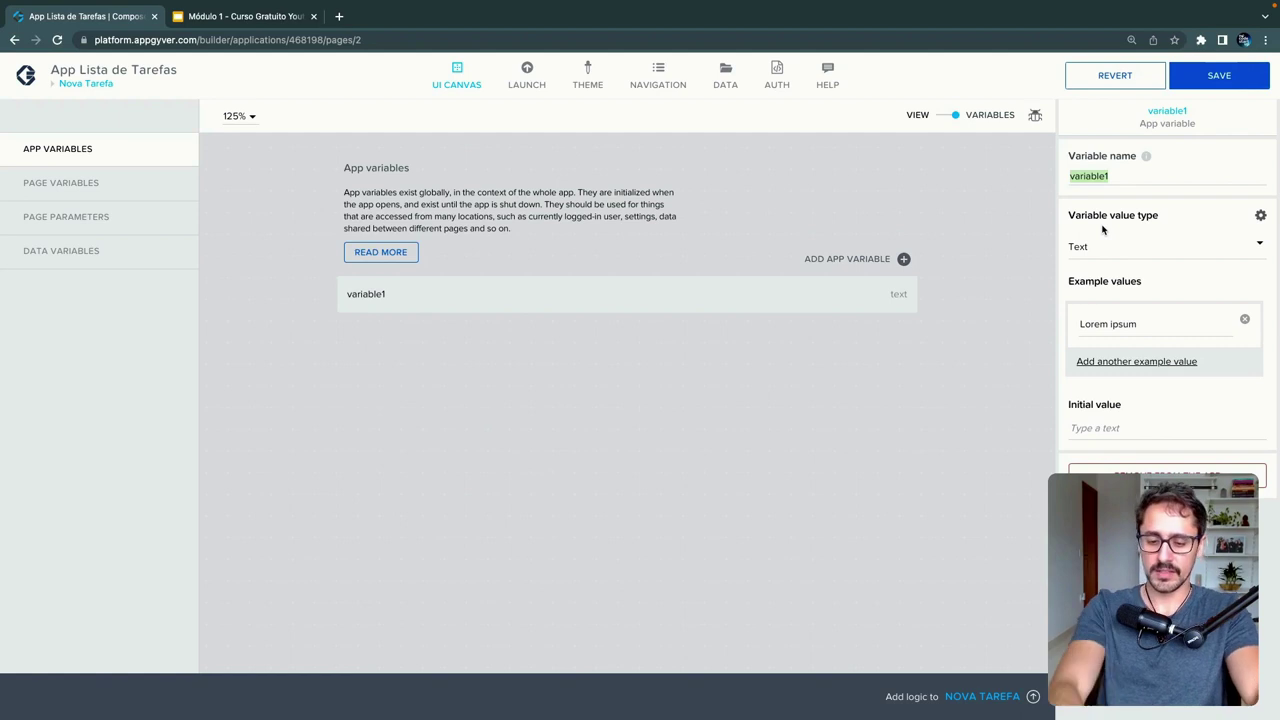
text(tarefa)
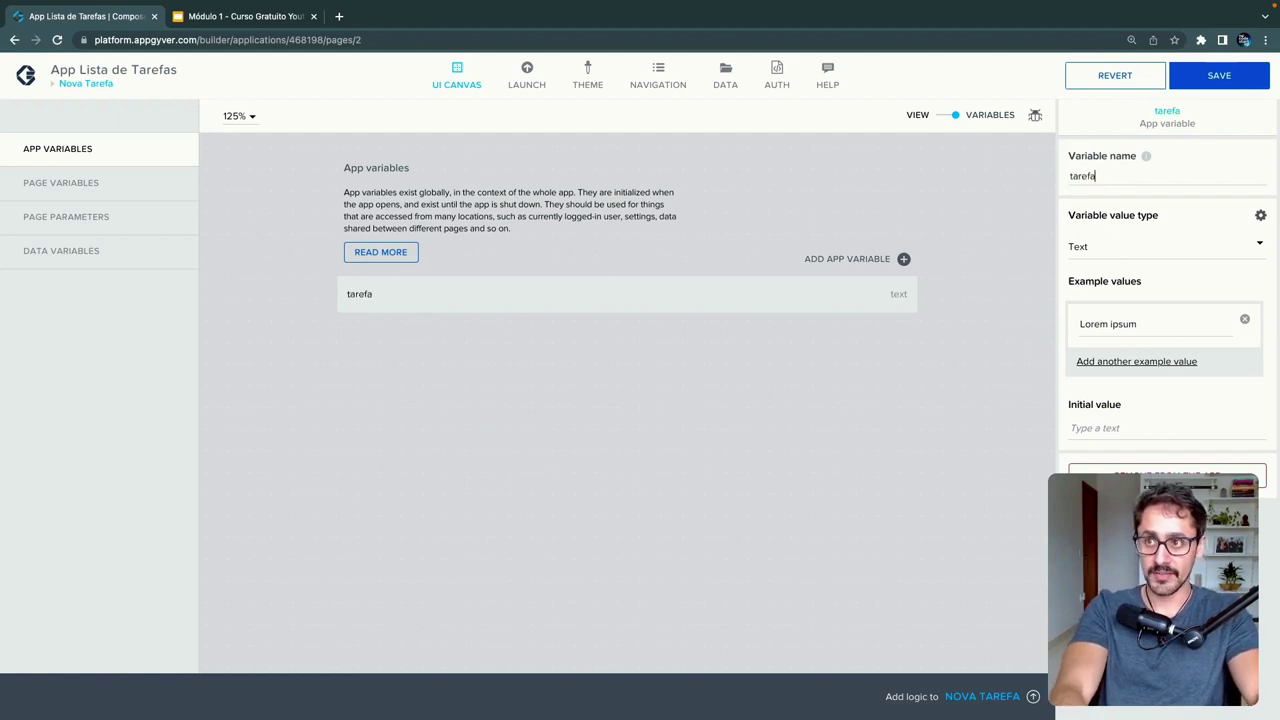
click(1129, 251)
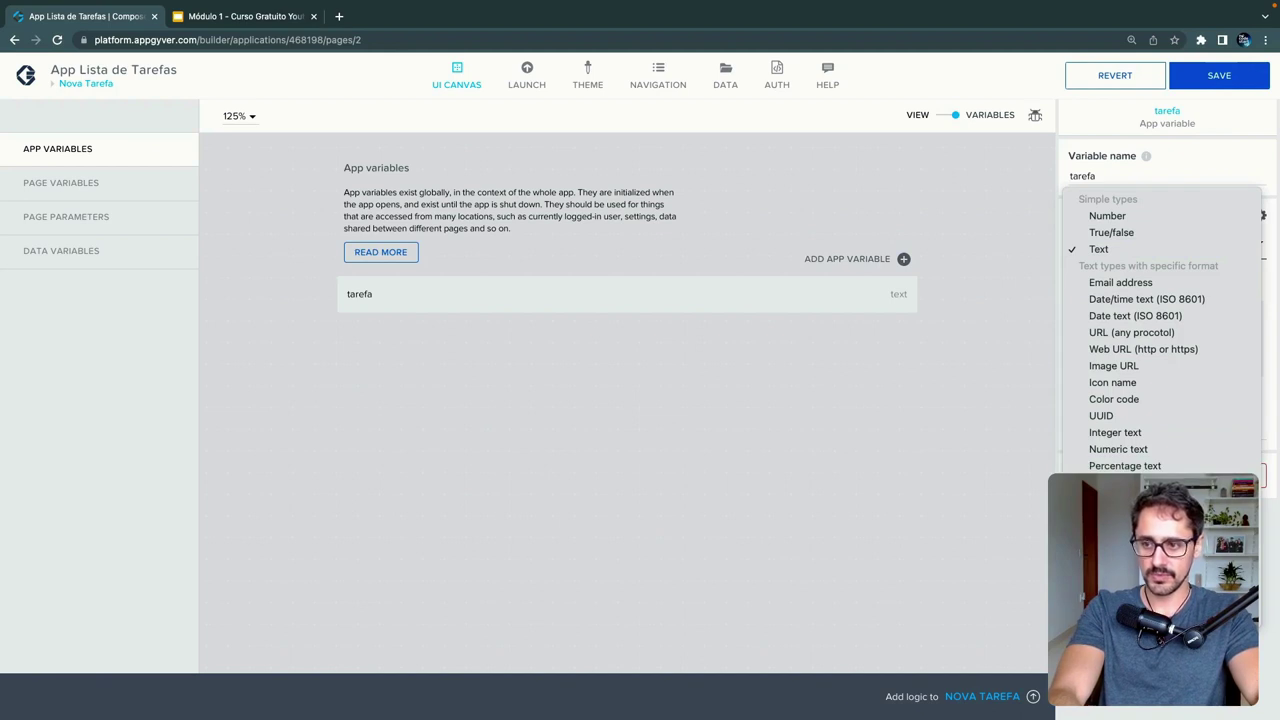
click(1110, 488)
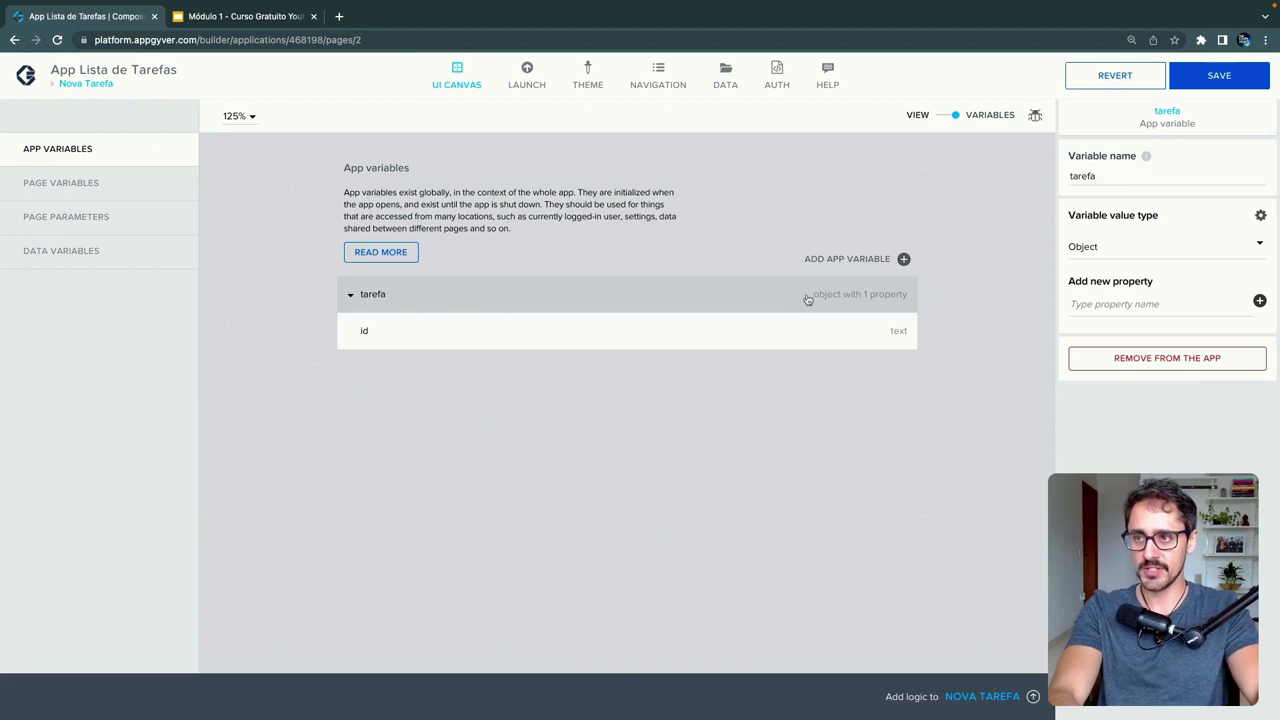
- Add the properties "nome" and "prioridade" to the tarefa app variable
click(1134, 313)
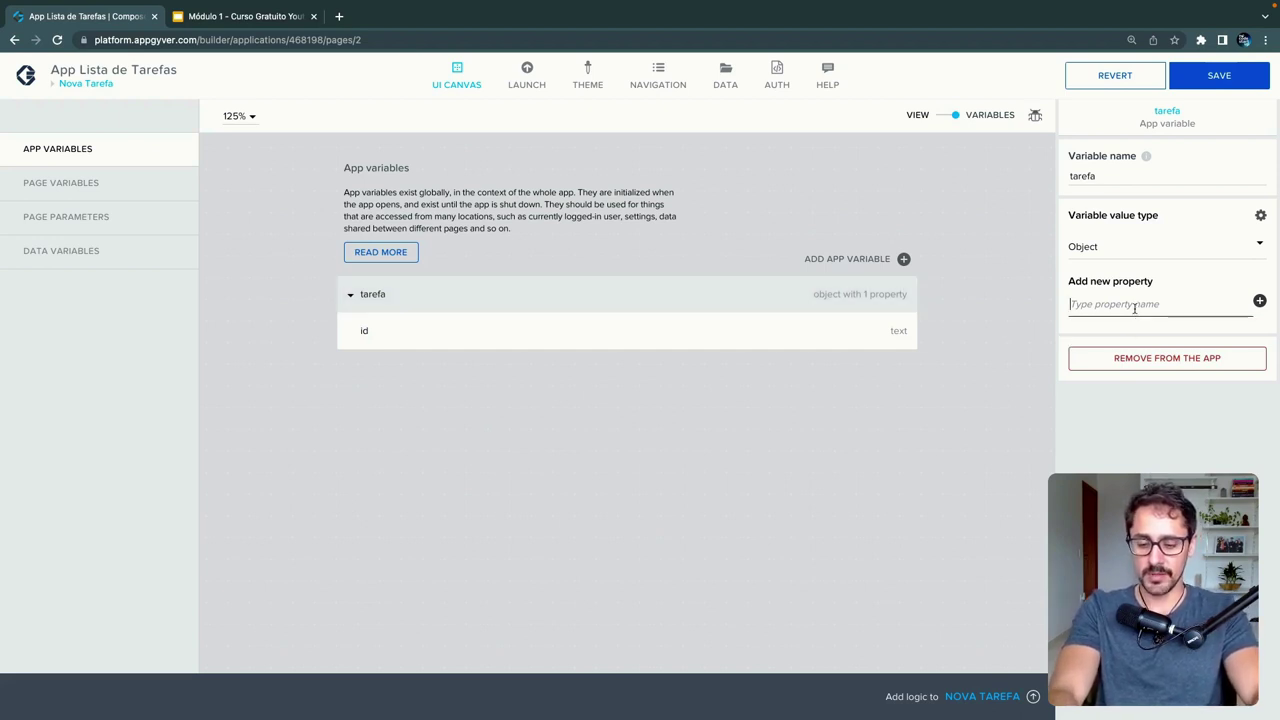
text(nome)
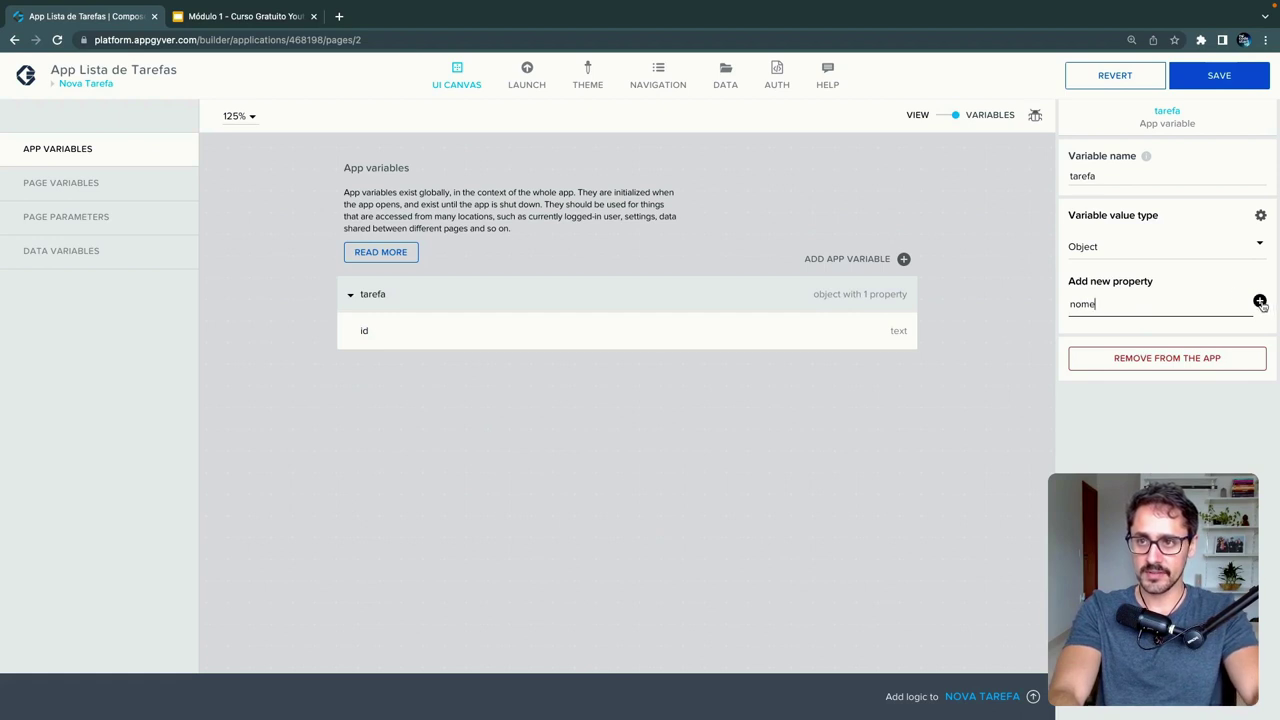
click(1259, 300)
text(prio)
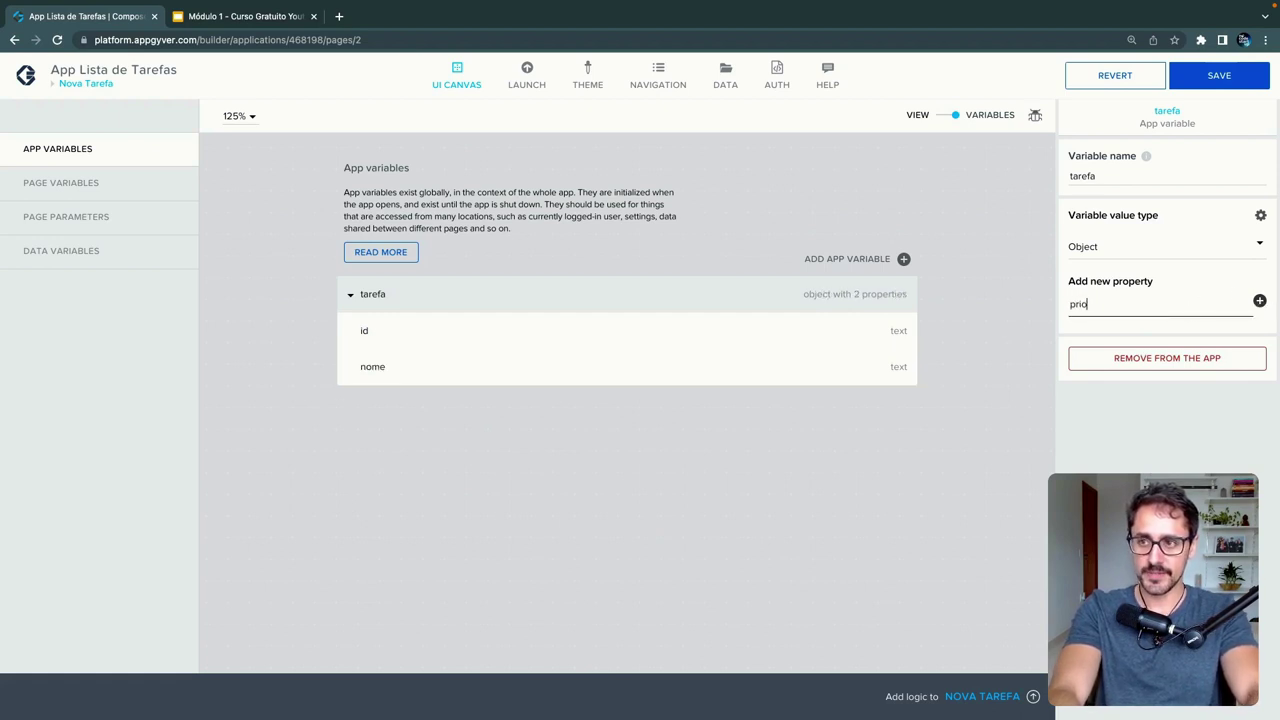
text(ridade)
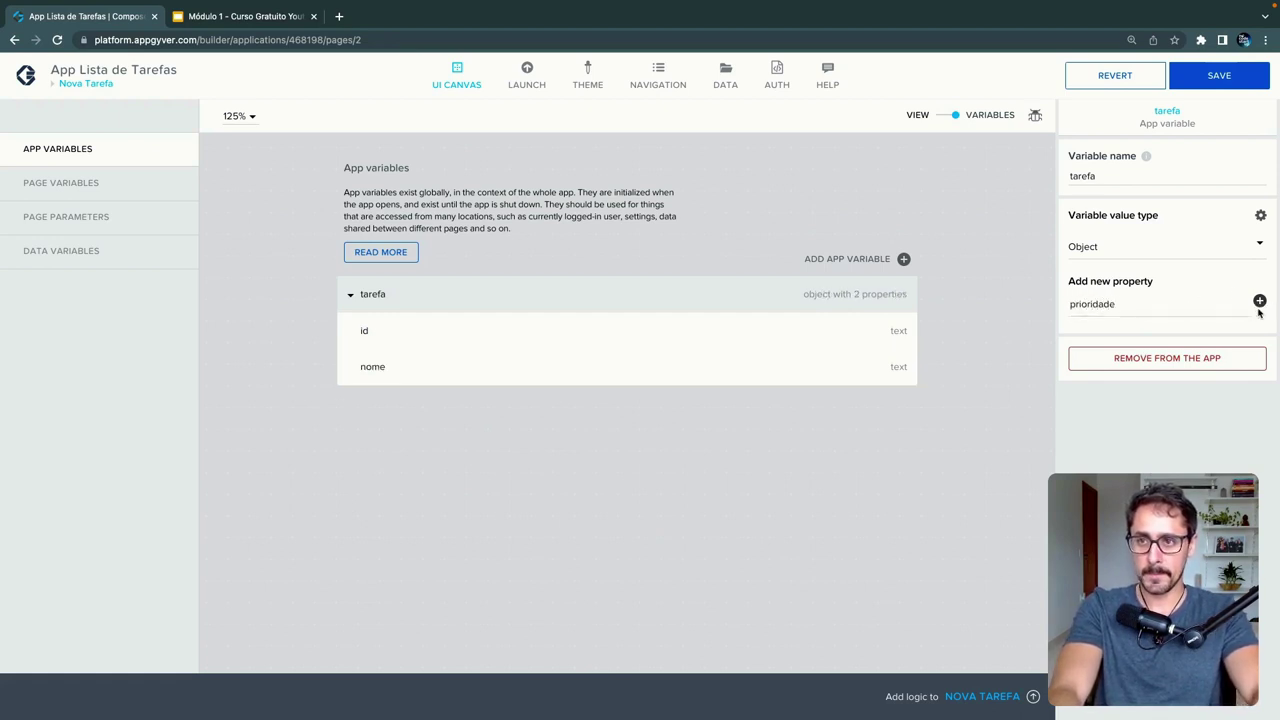
click(1259, 300)
- Add the properties "tipo" and "feito" to the tarefa app variable
click(1194, 307)
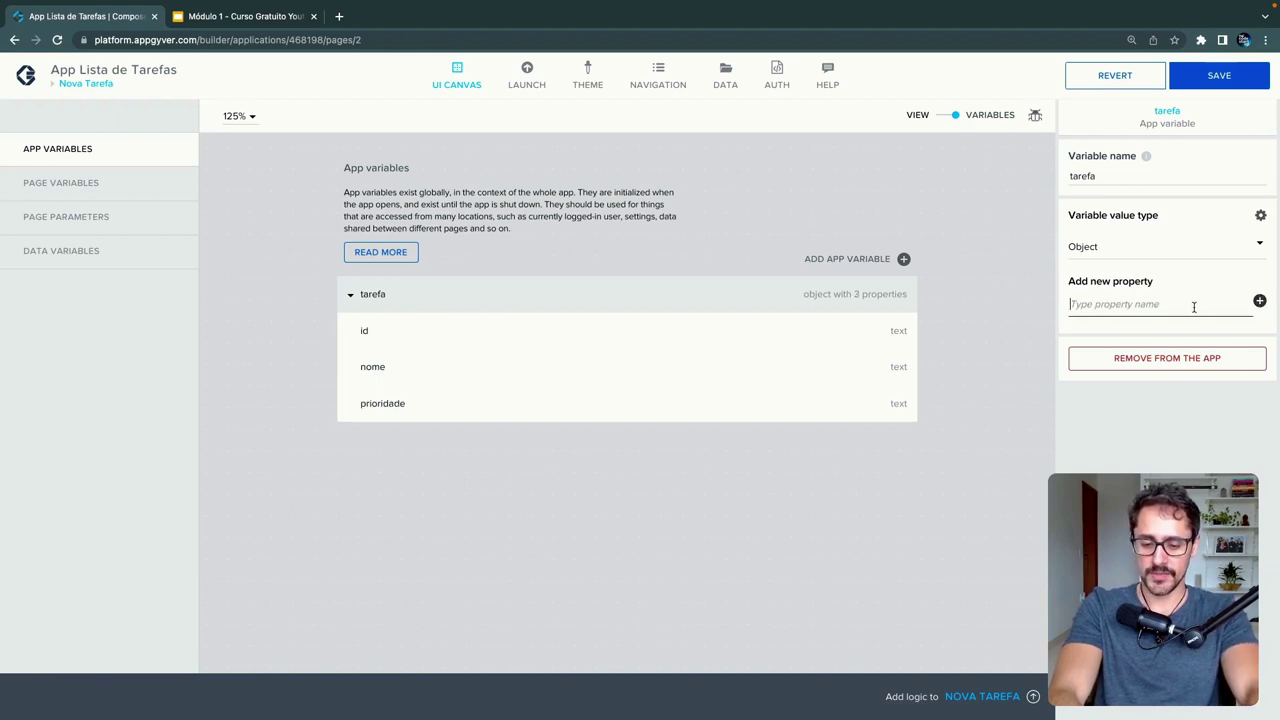
text(tipo)
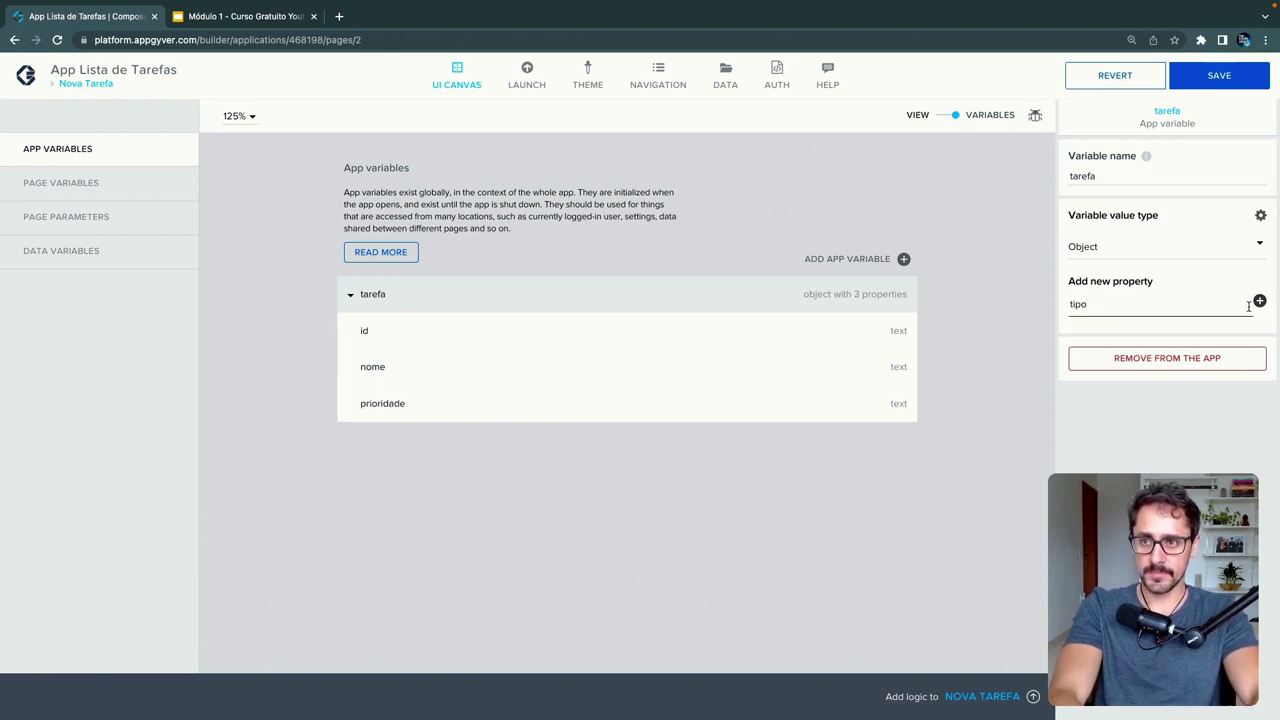
click(1259, 301)
click(1188, 310)
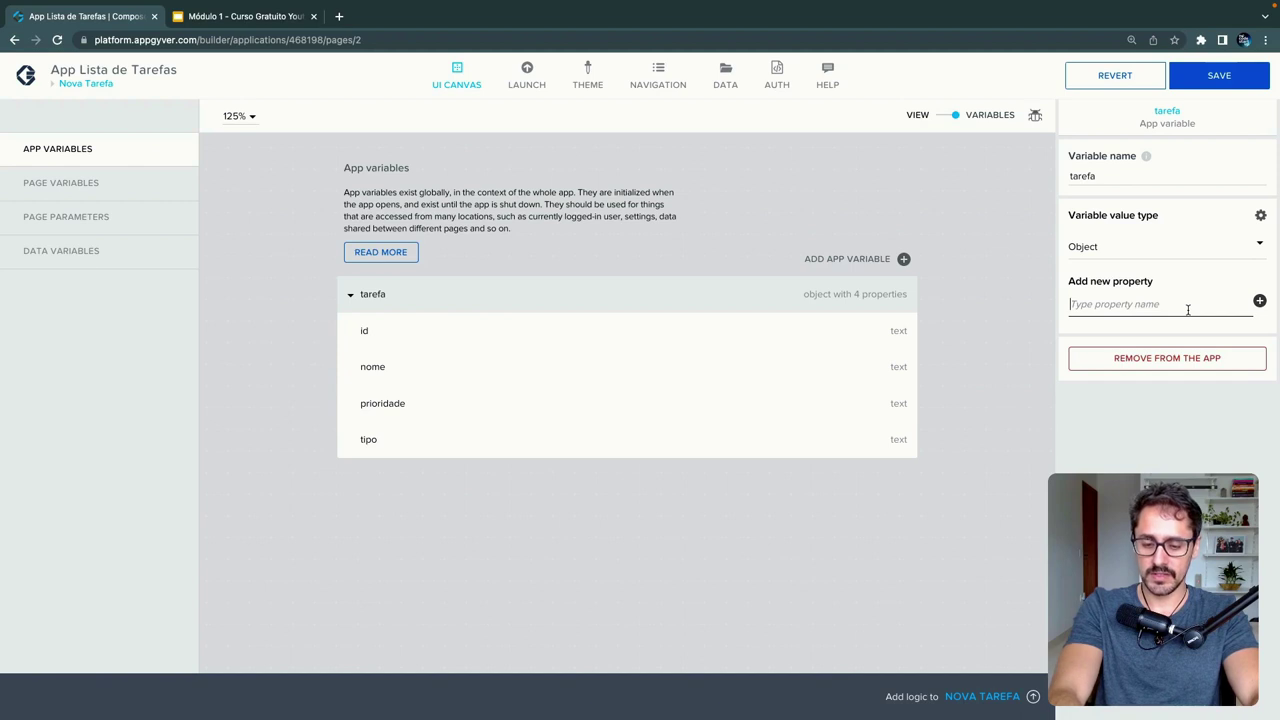
text(feito)
click(1259, 301)
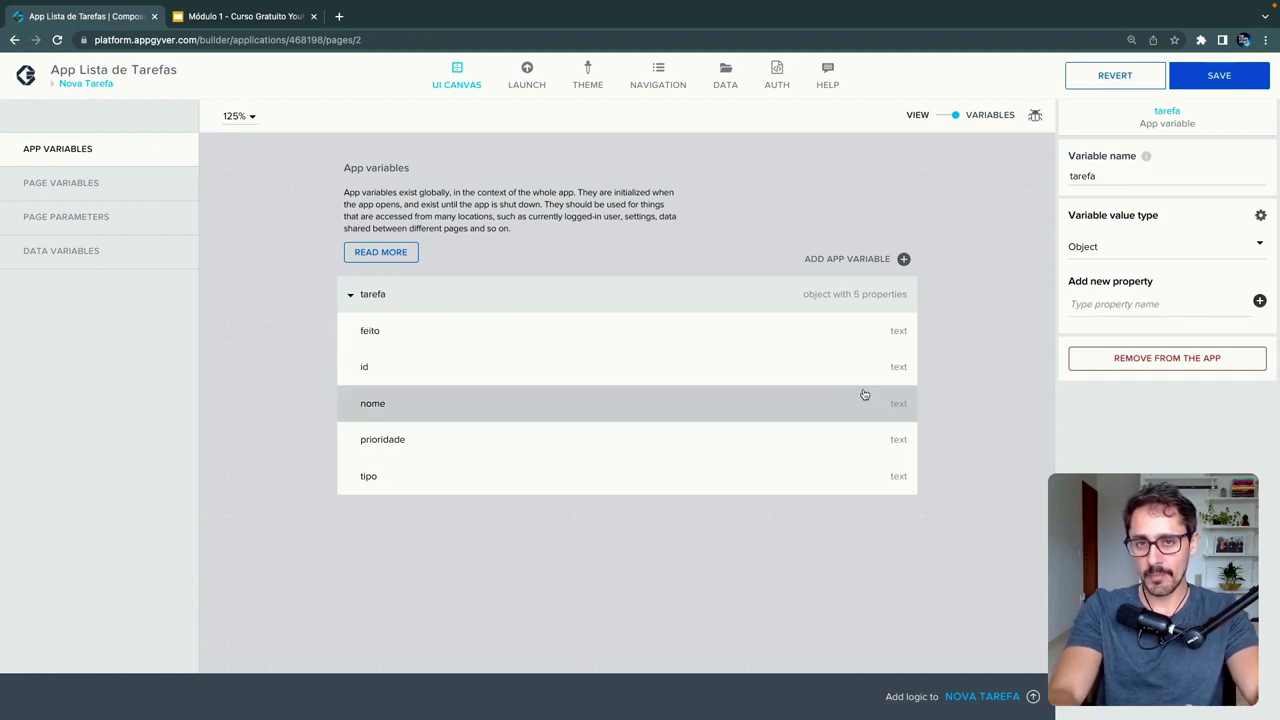
- Set the value type of tarefa's prioridade property to Number
click(775, 401)
click(757, 440)
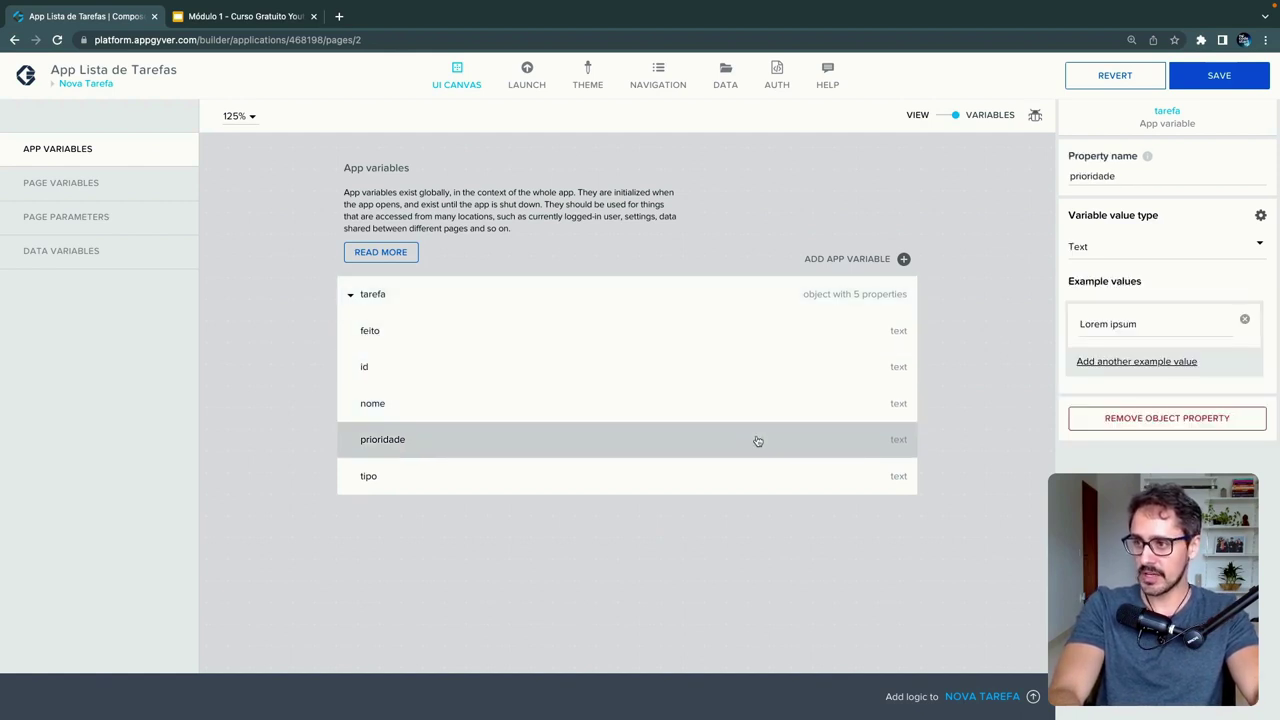
click(1118, 262)
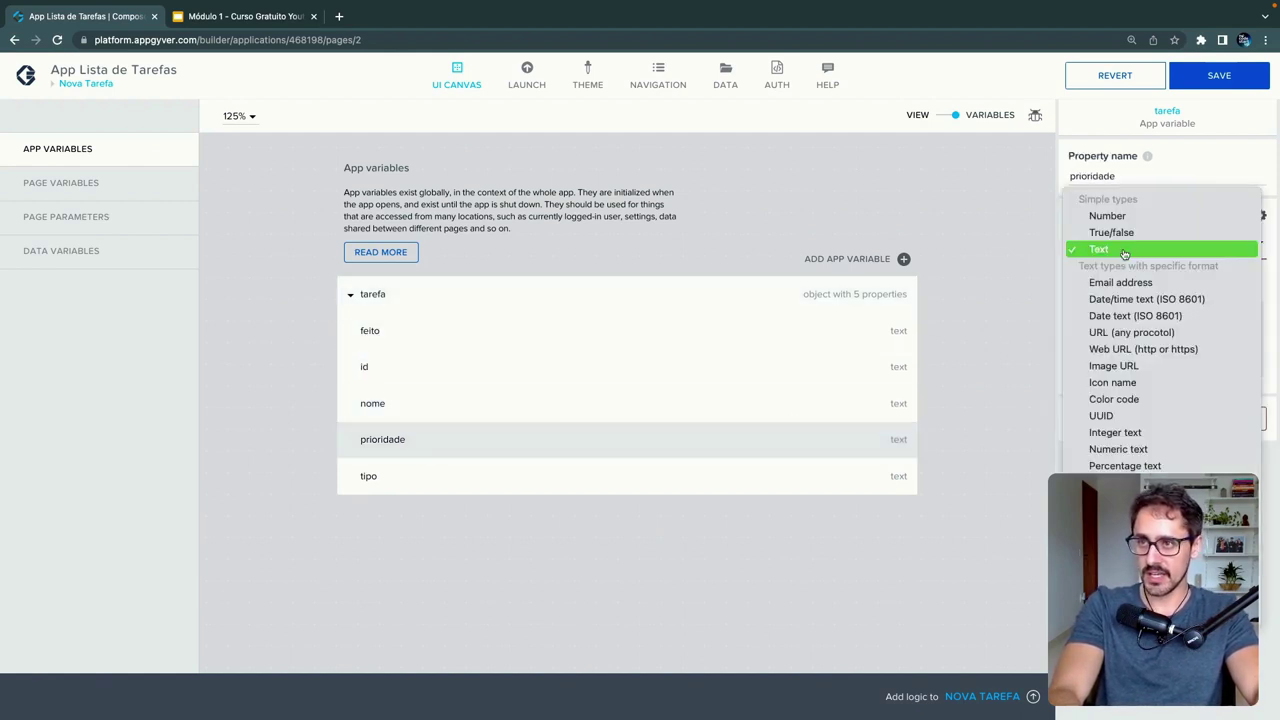
click(1120, 213)
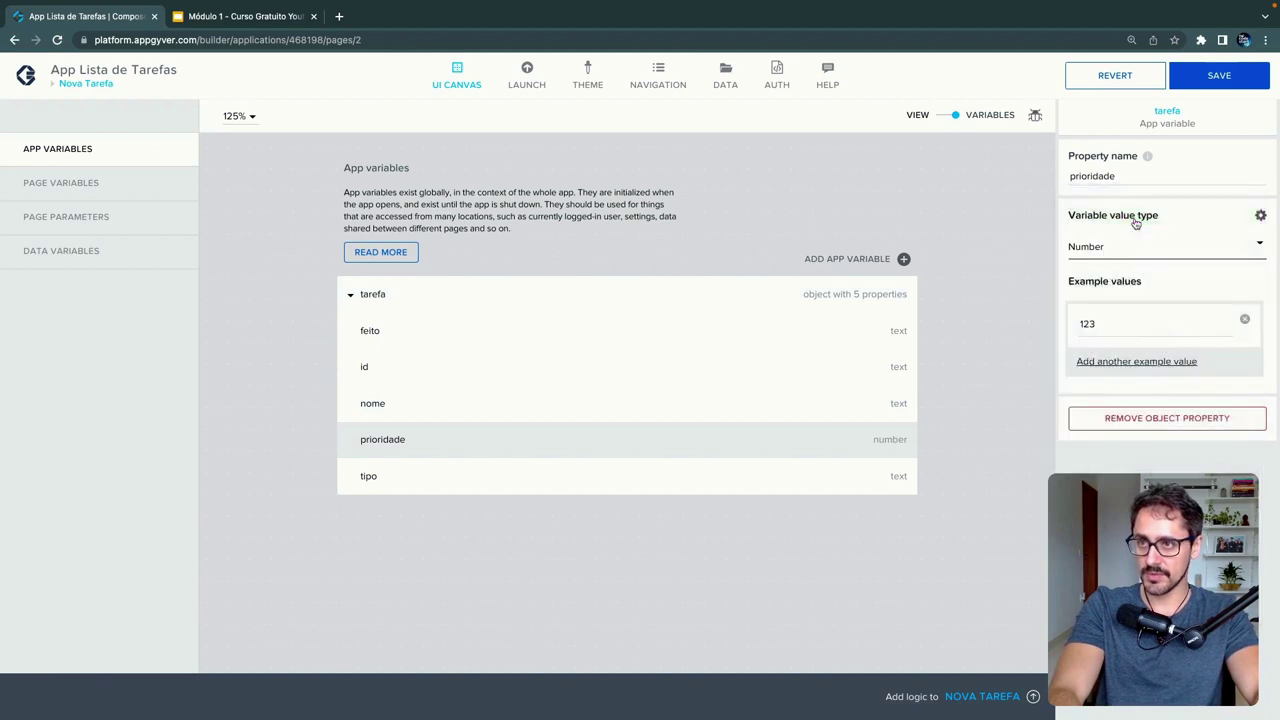
- Set the value type of tarefa's feito property to True/false and save the app
click(603, 478)
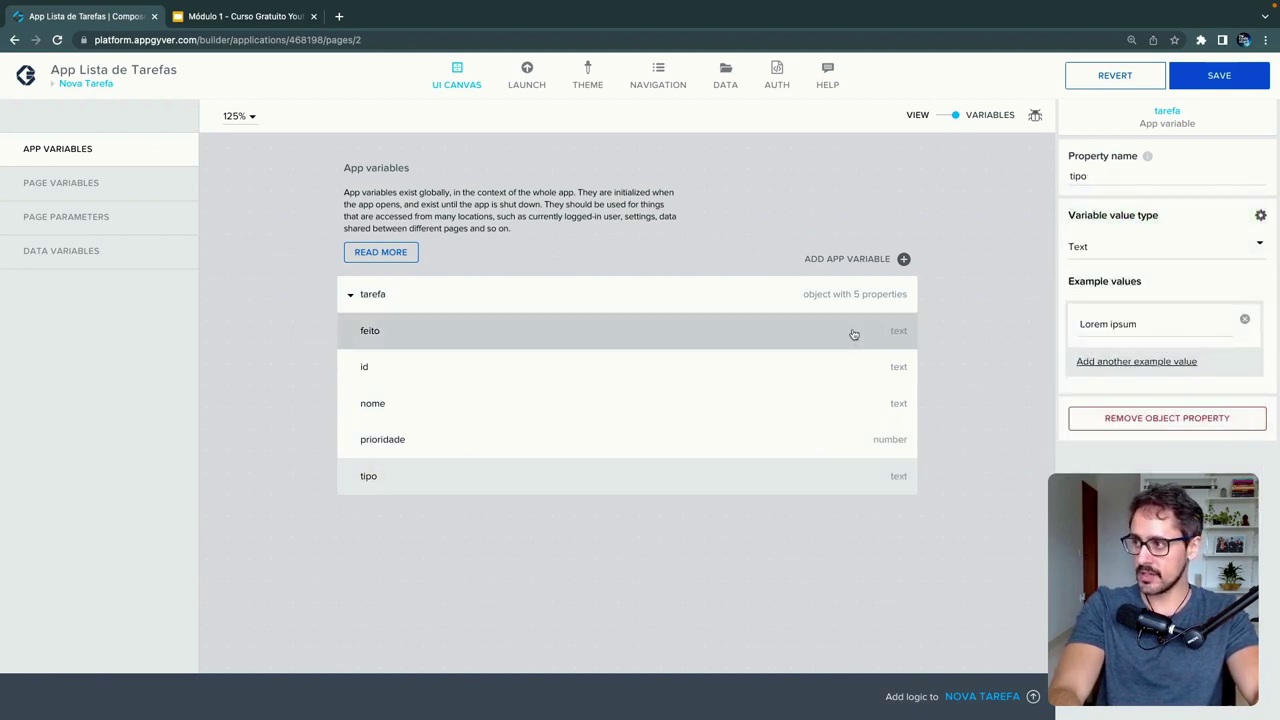
click(650, 340)
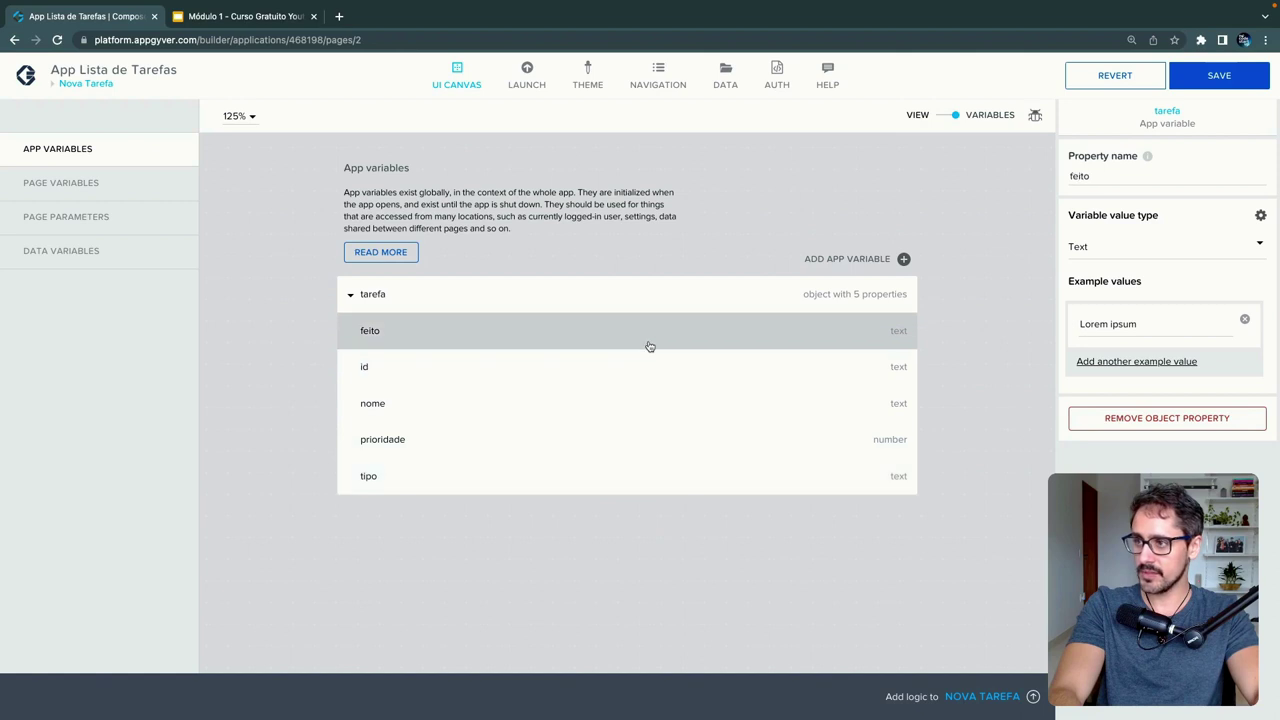
click(1117, 252)
click(1112, 232)
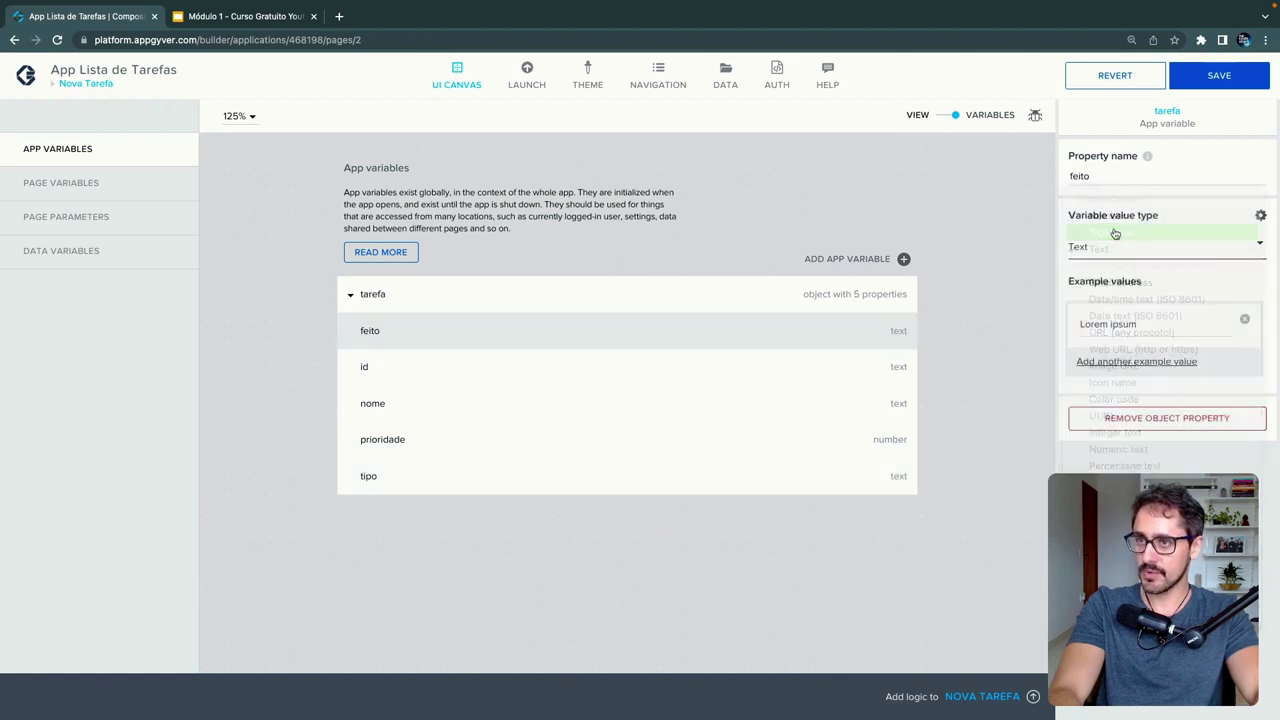
click(980, 330)
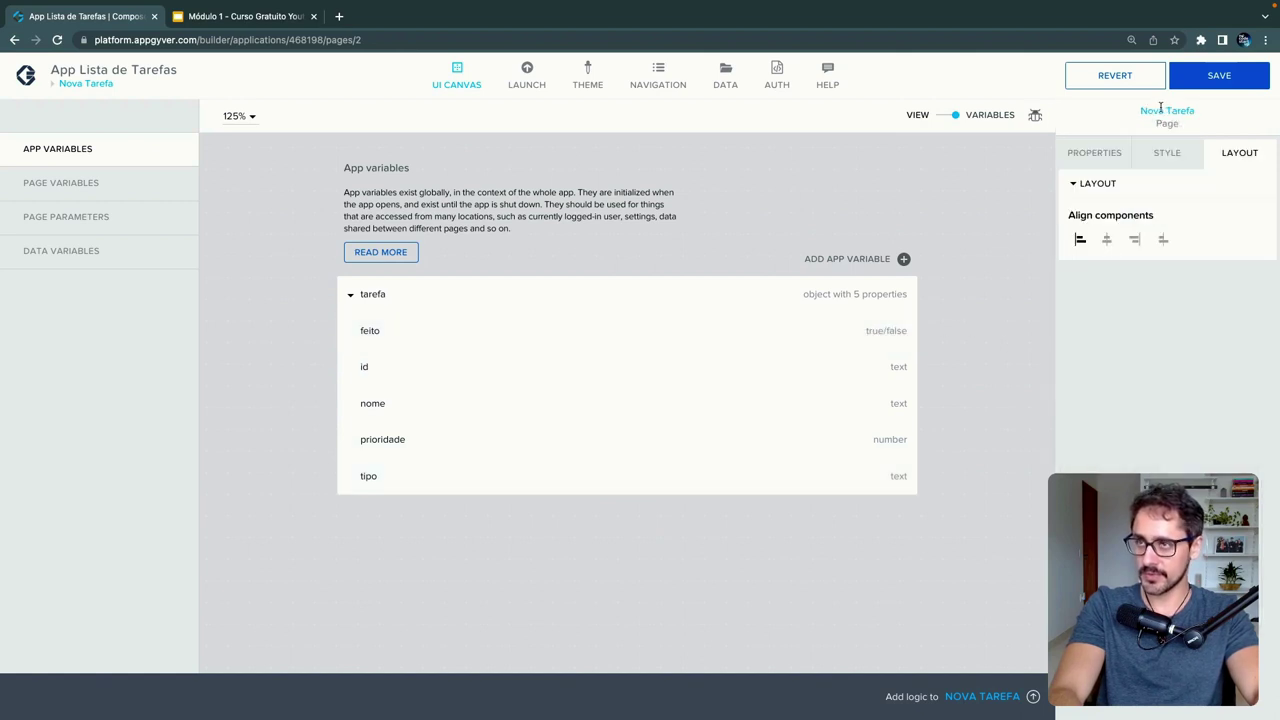
click(1214, 77)
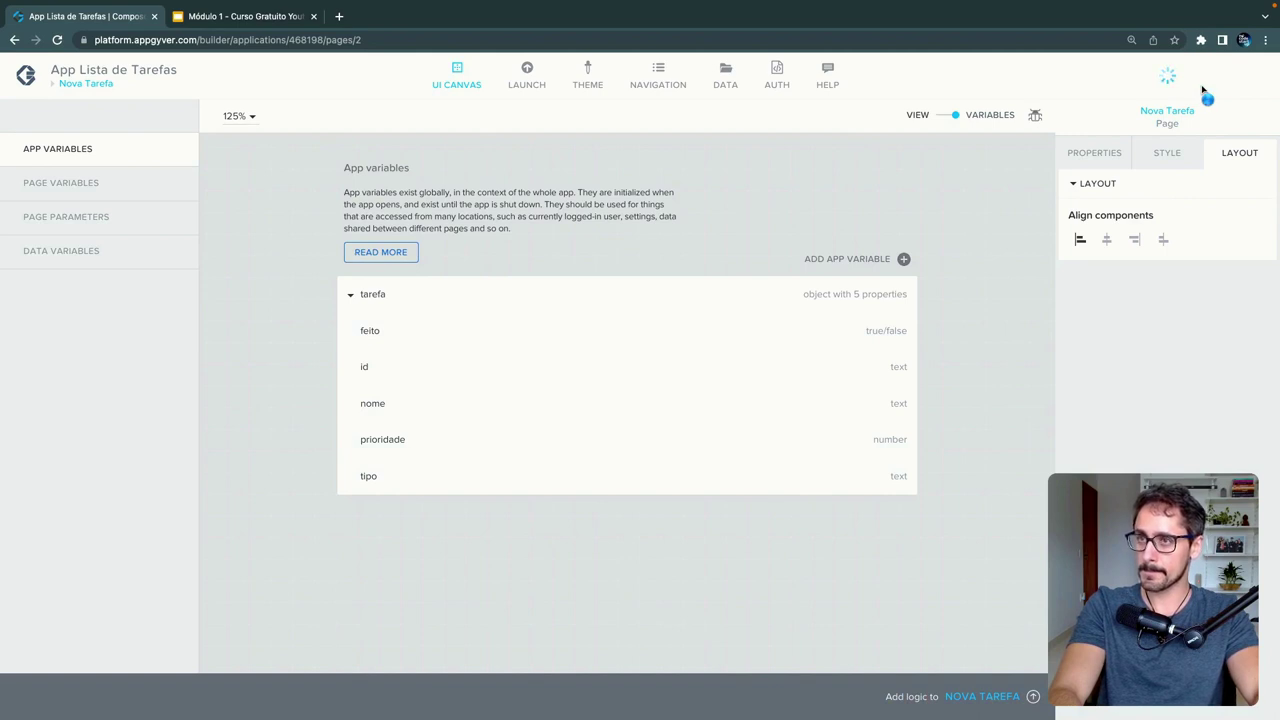
click(351, 296)
click(352, 297)
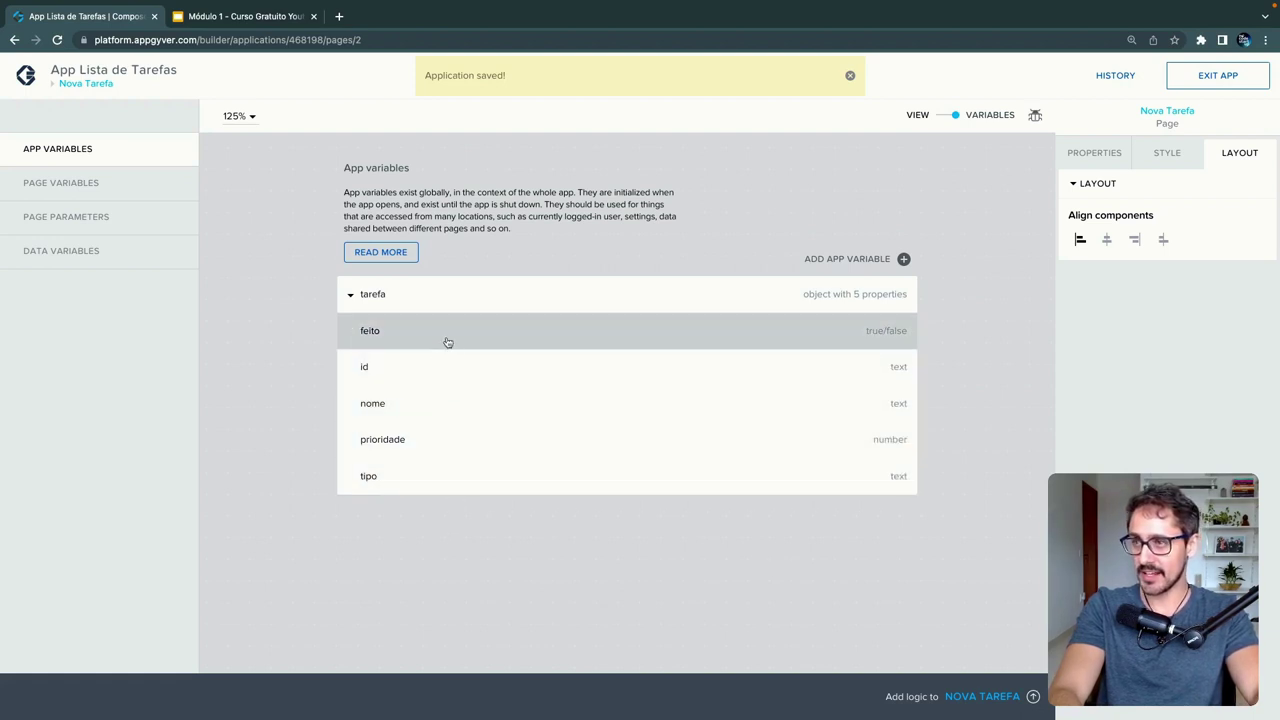
click(352, 296)
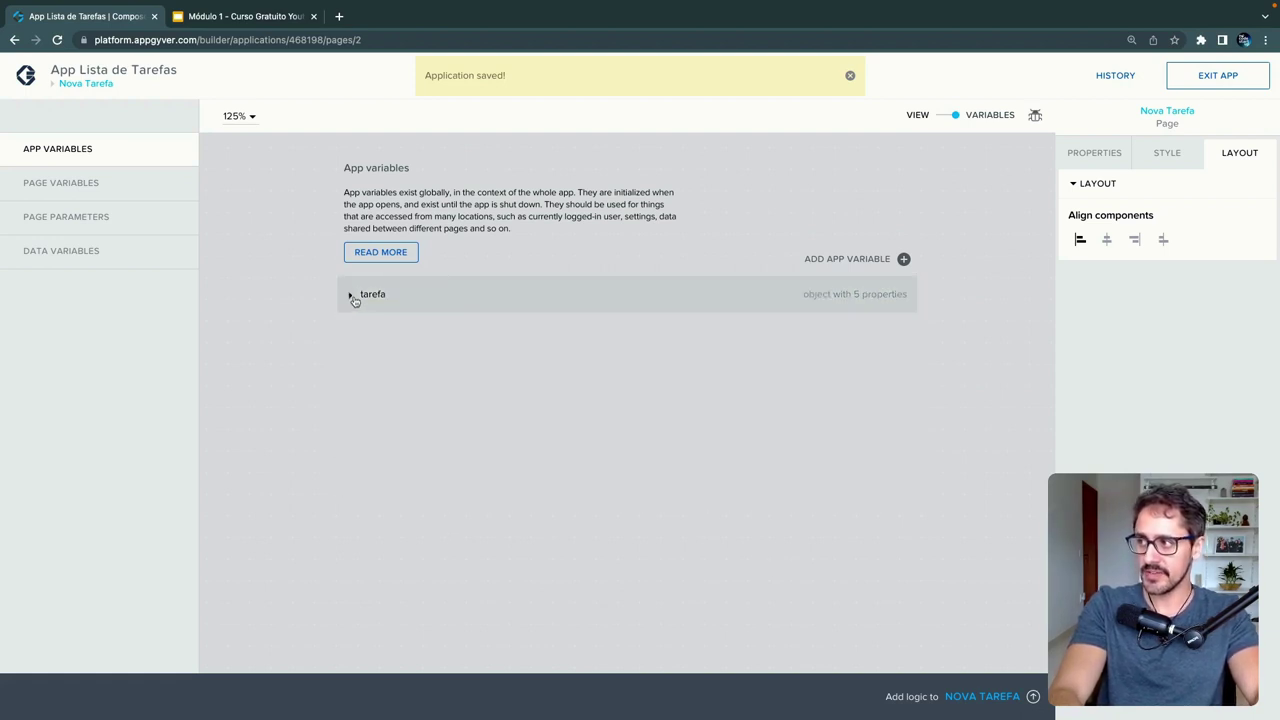
click(350, 297)
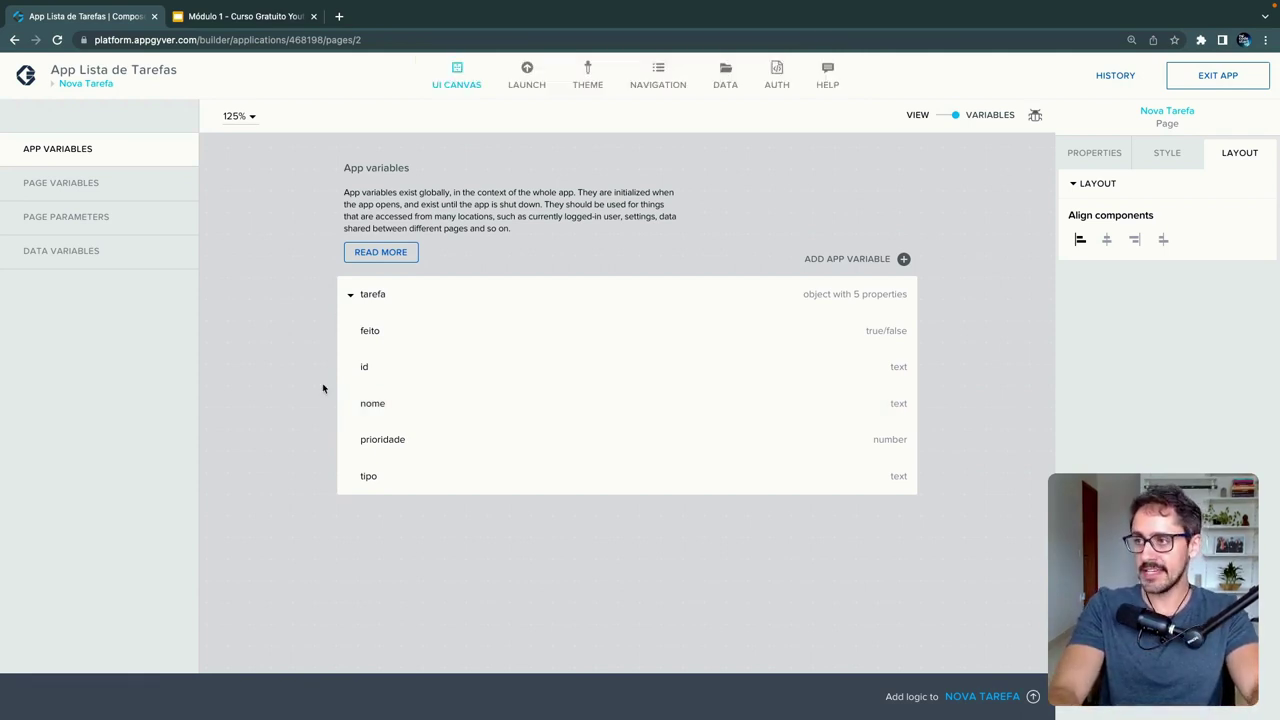
- Switch the Nova Tarefa page back to its visual layout and look over the Nome da tarefa, Tipo and Prioridade fields
click(955, 116)
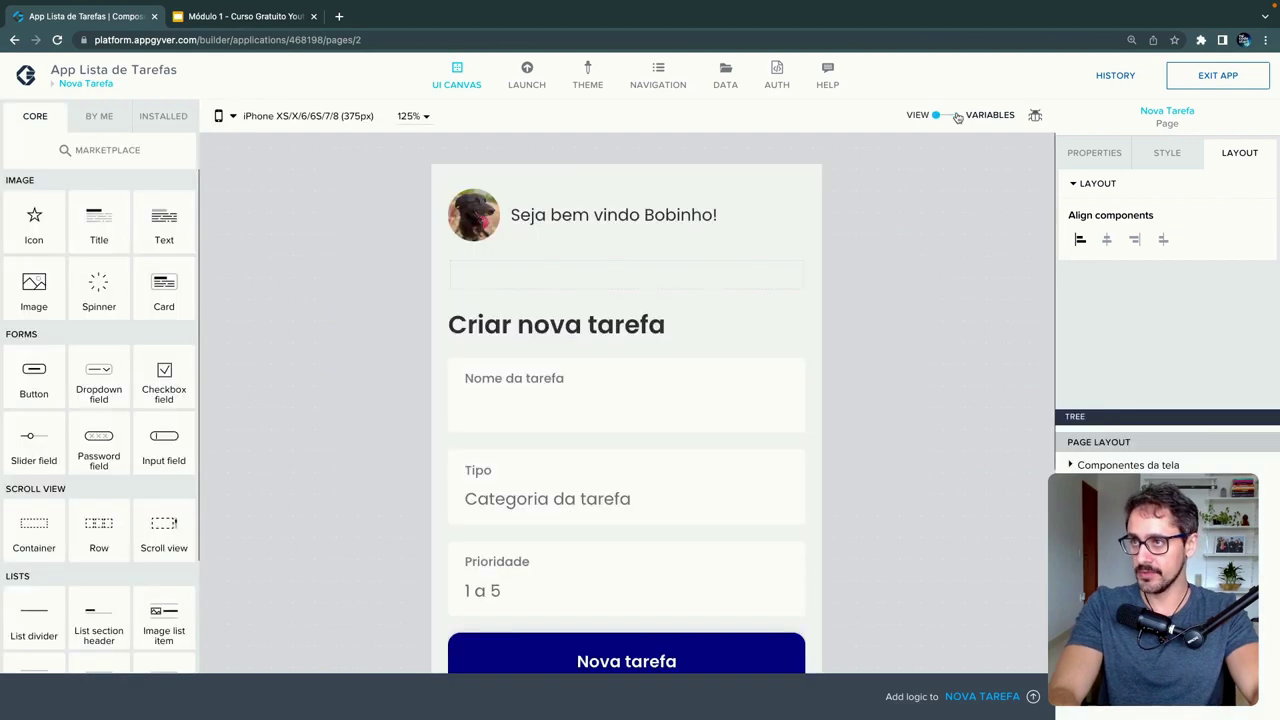
scroll(913, 336, down, 1)
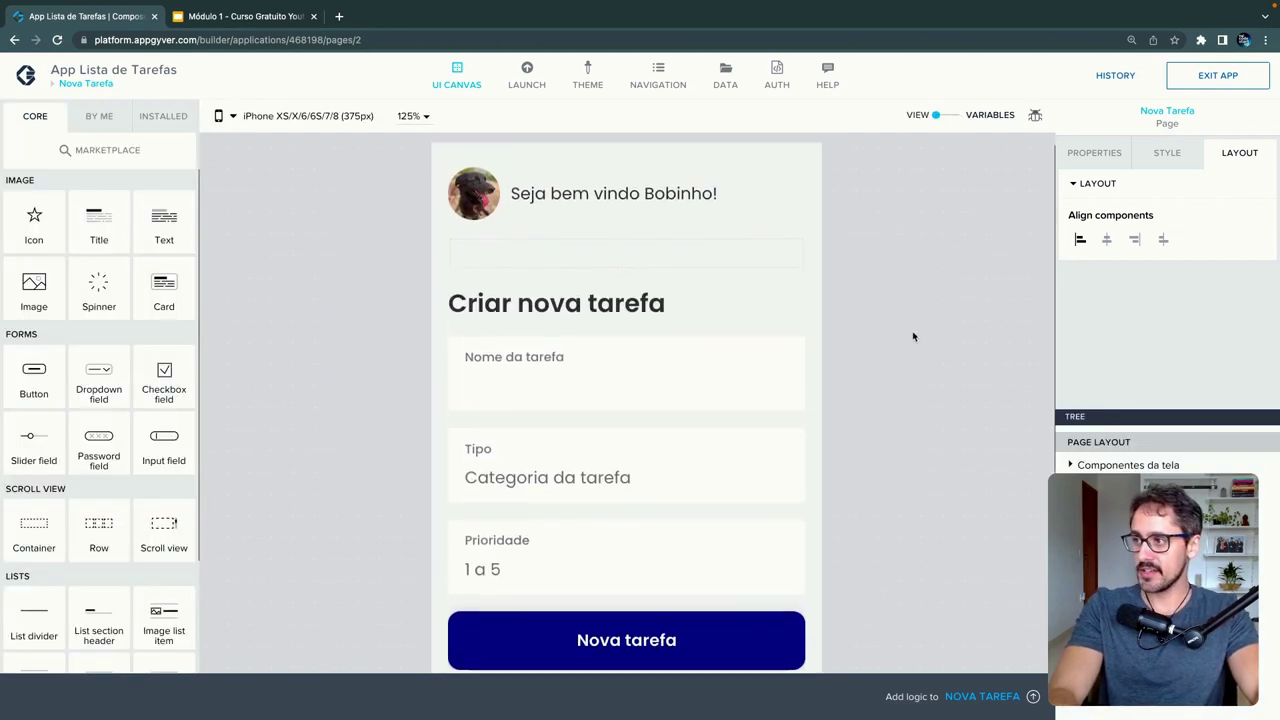
click(729, 380)
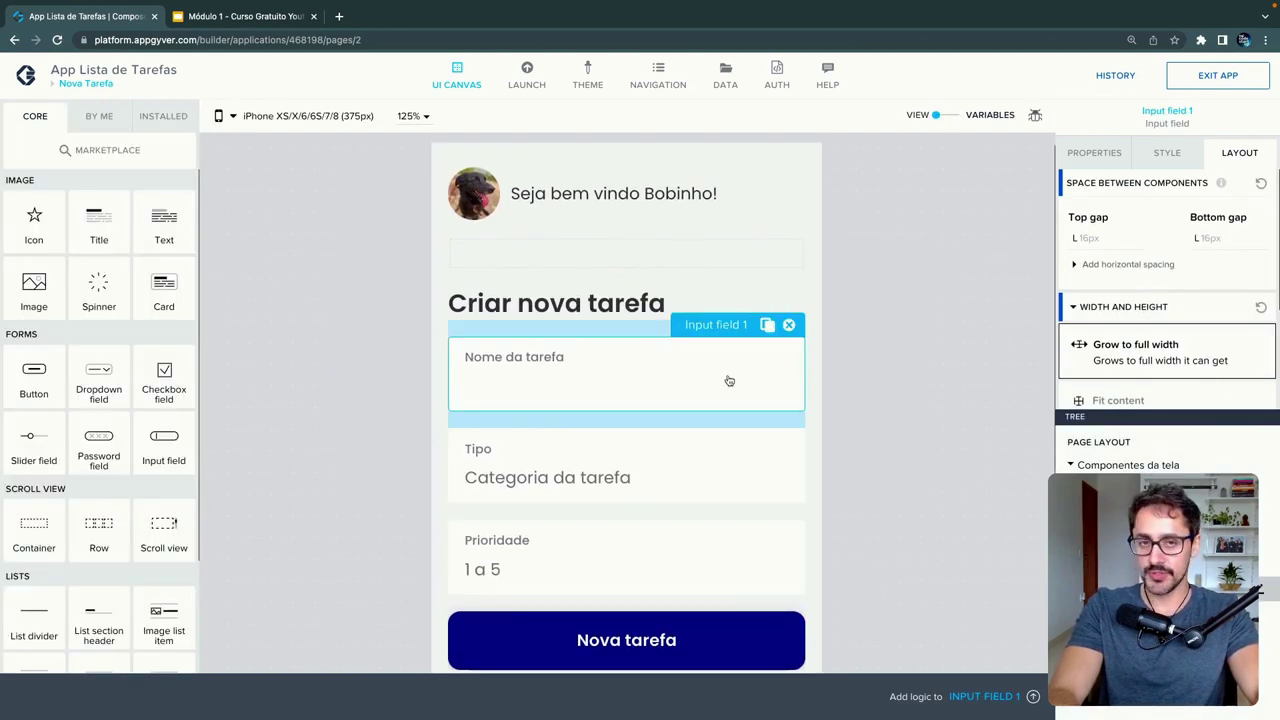
click(704, 458)
click(686, 544)
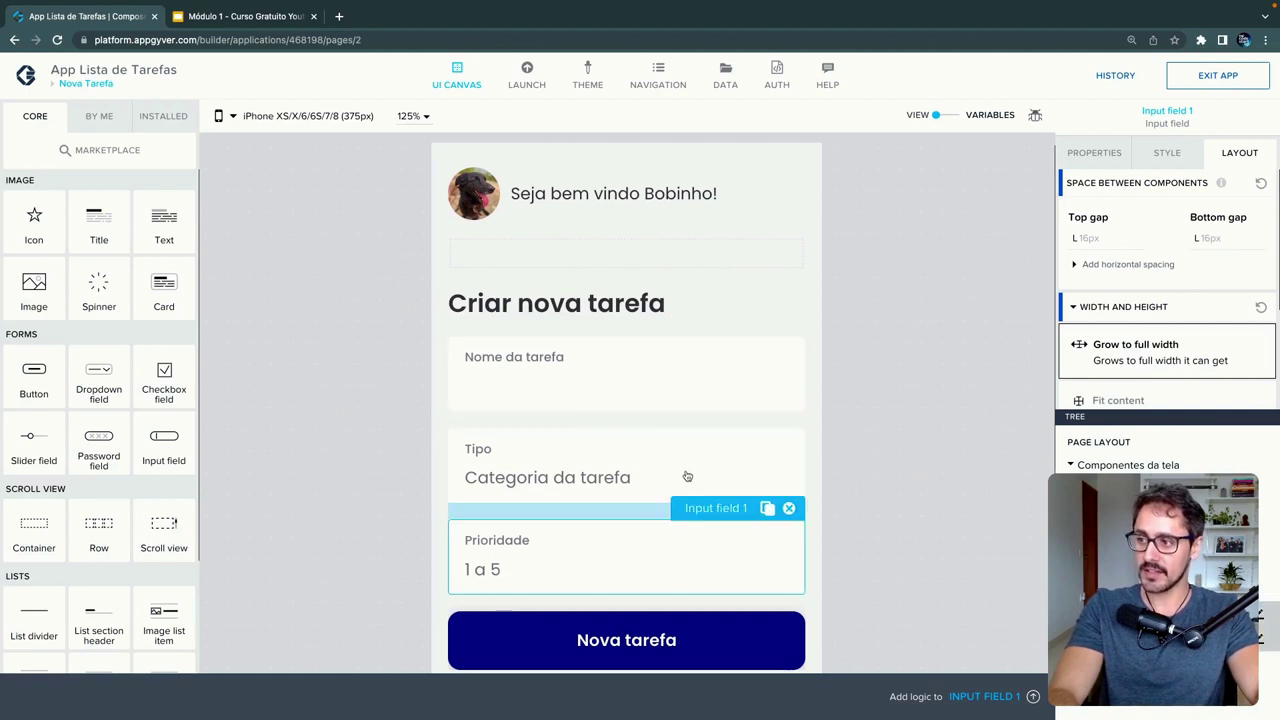
click(686, 475)
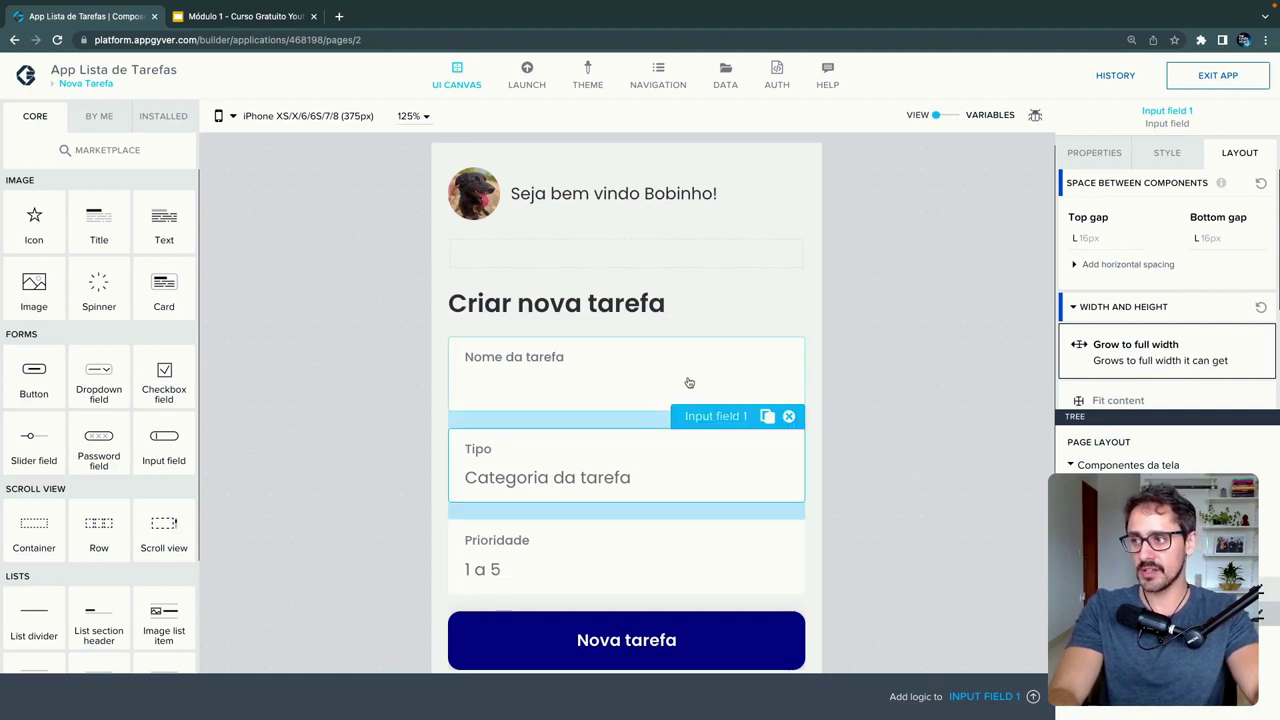
- Set the placeholder text of the Nome da tarefa input field to "Nome tarefa"
click(689, 383)
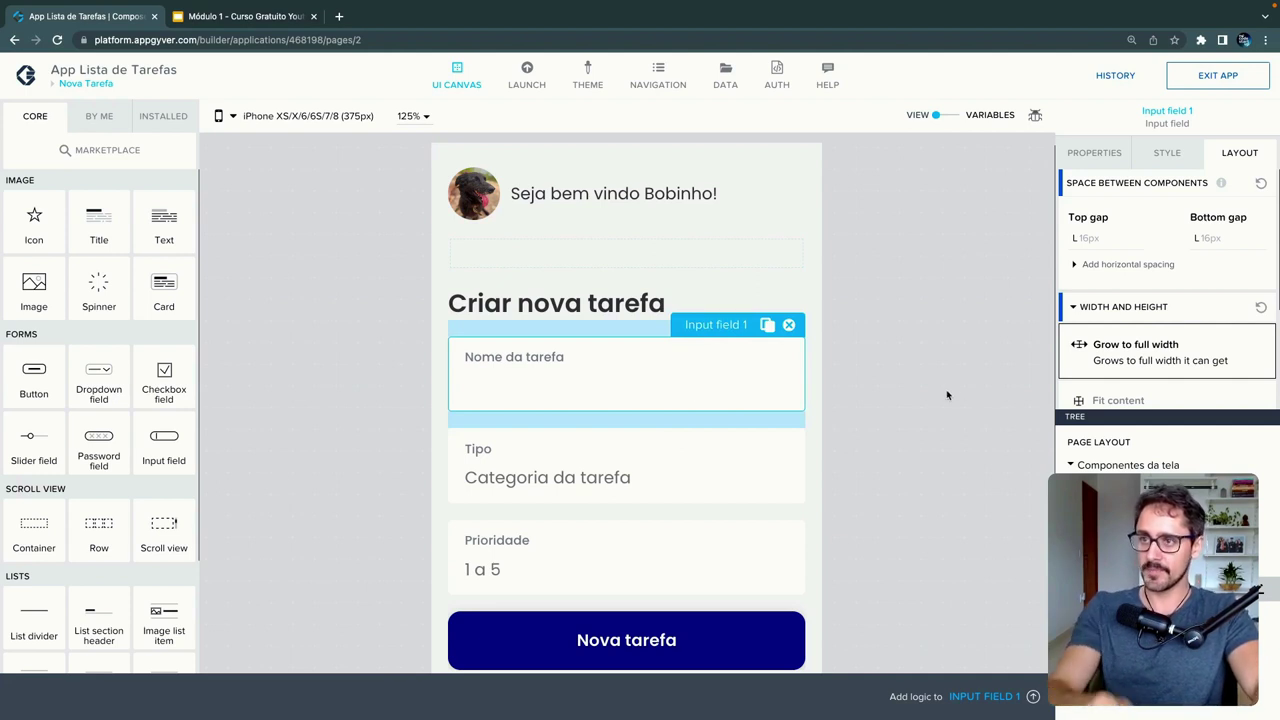
click(1090, 153)
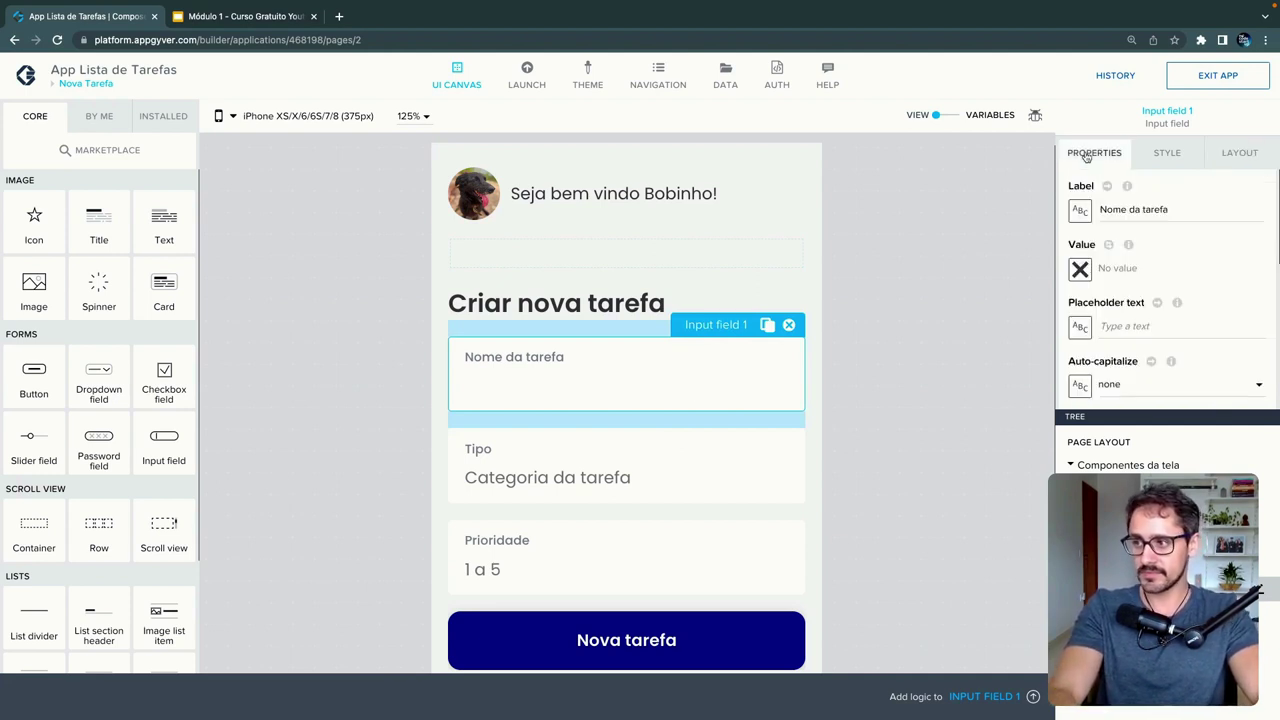
click(1124, 325)
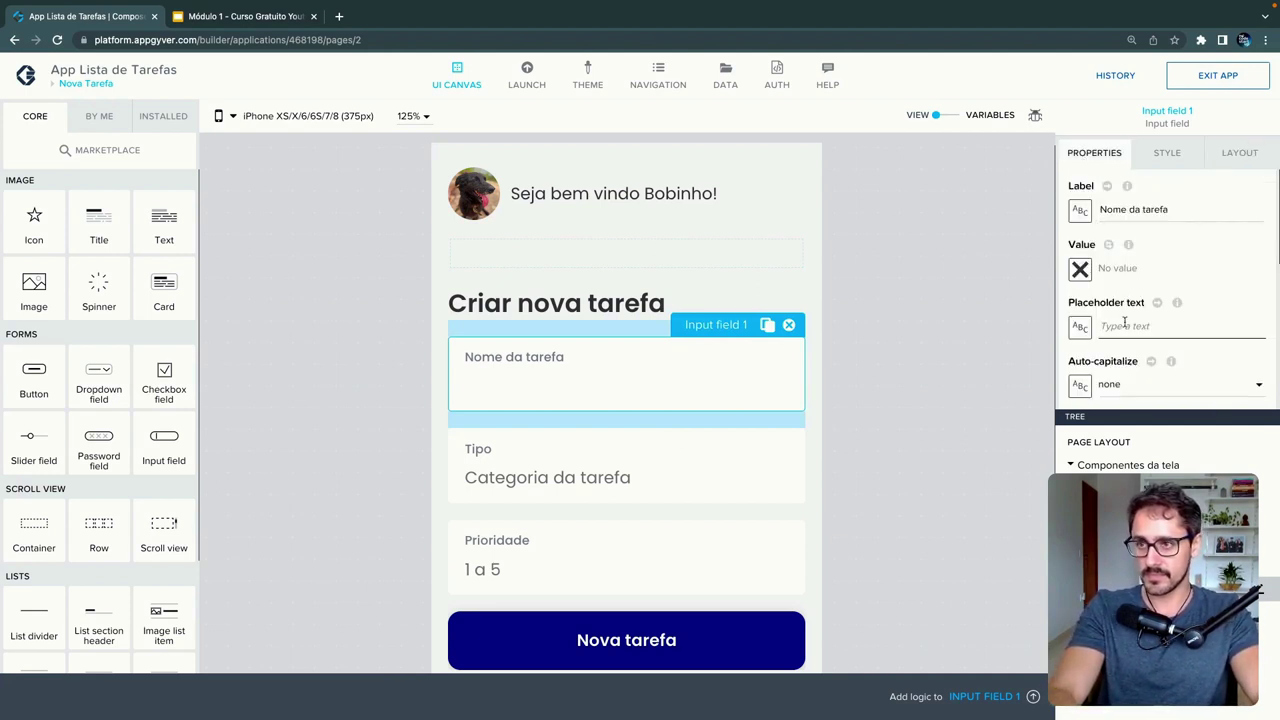
text(Nome)
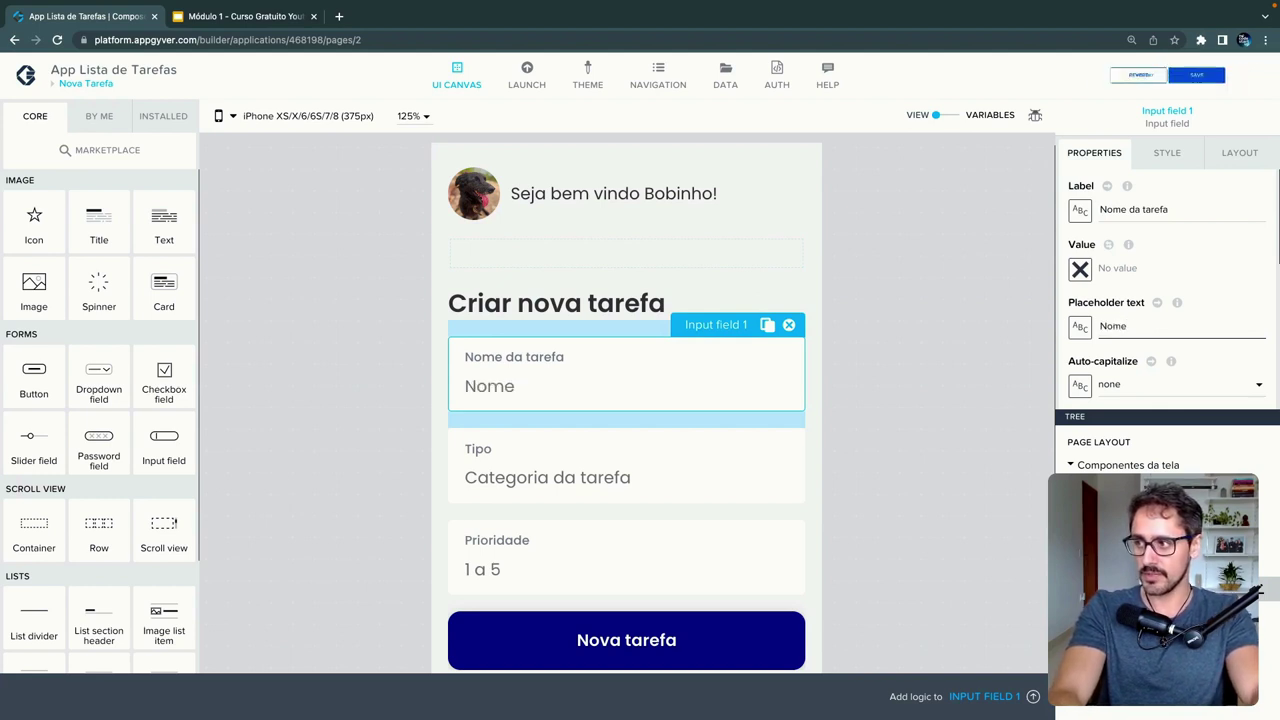
text( da)
key(BackSpace)
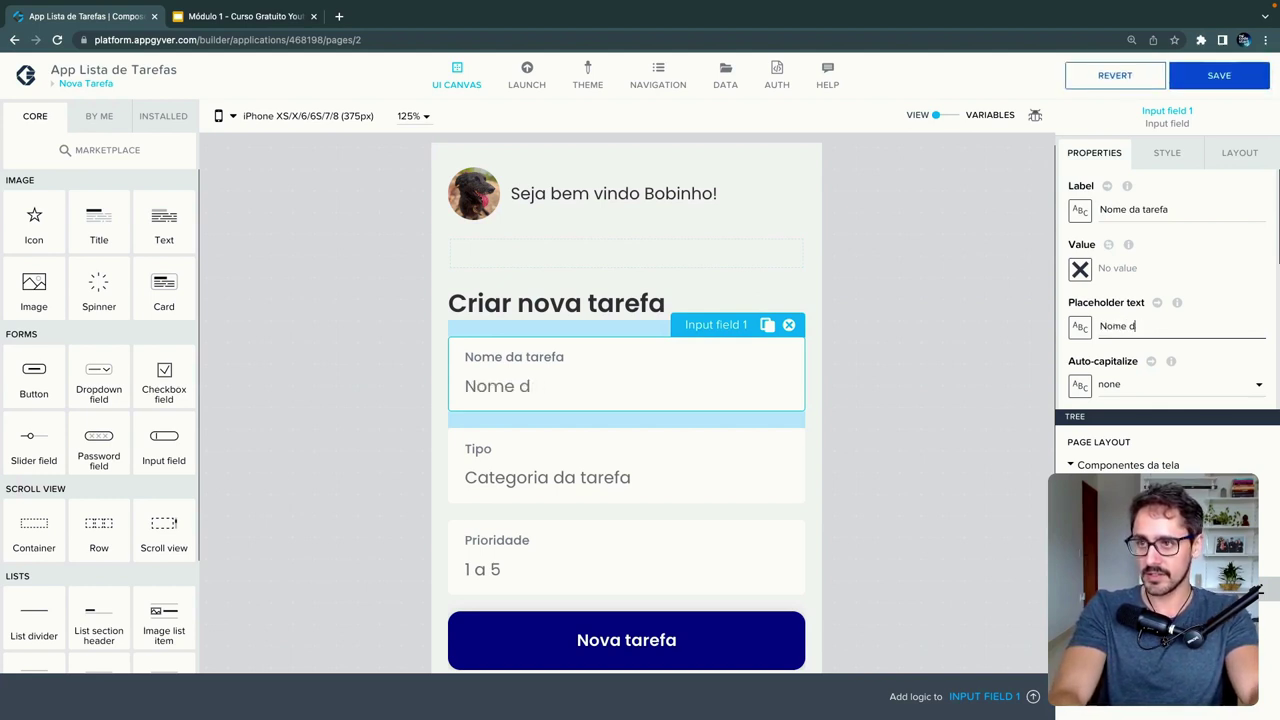
text(refa)
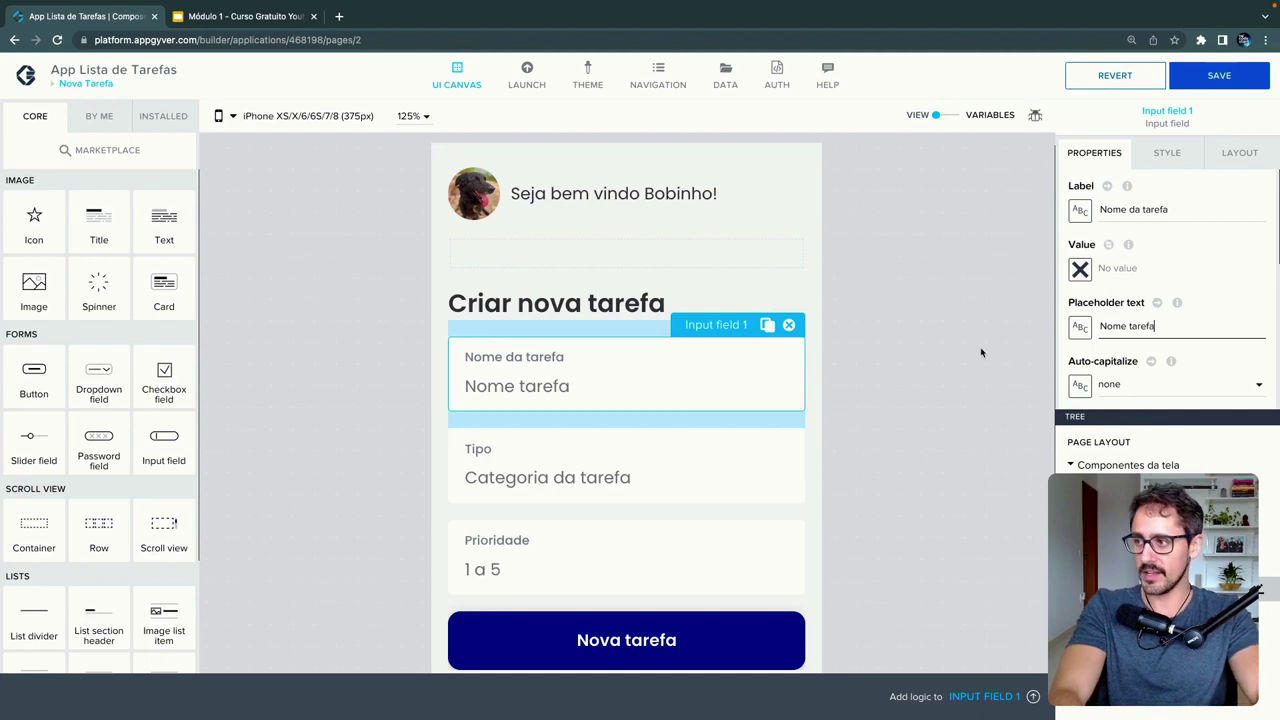
click(980, 351)
- Bind the value of the Nome da tarefa input field to the nome field of the tarefa app variable
click(745, 360)
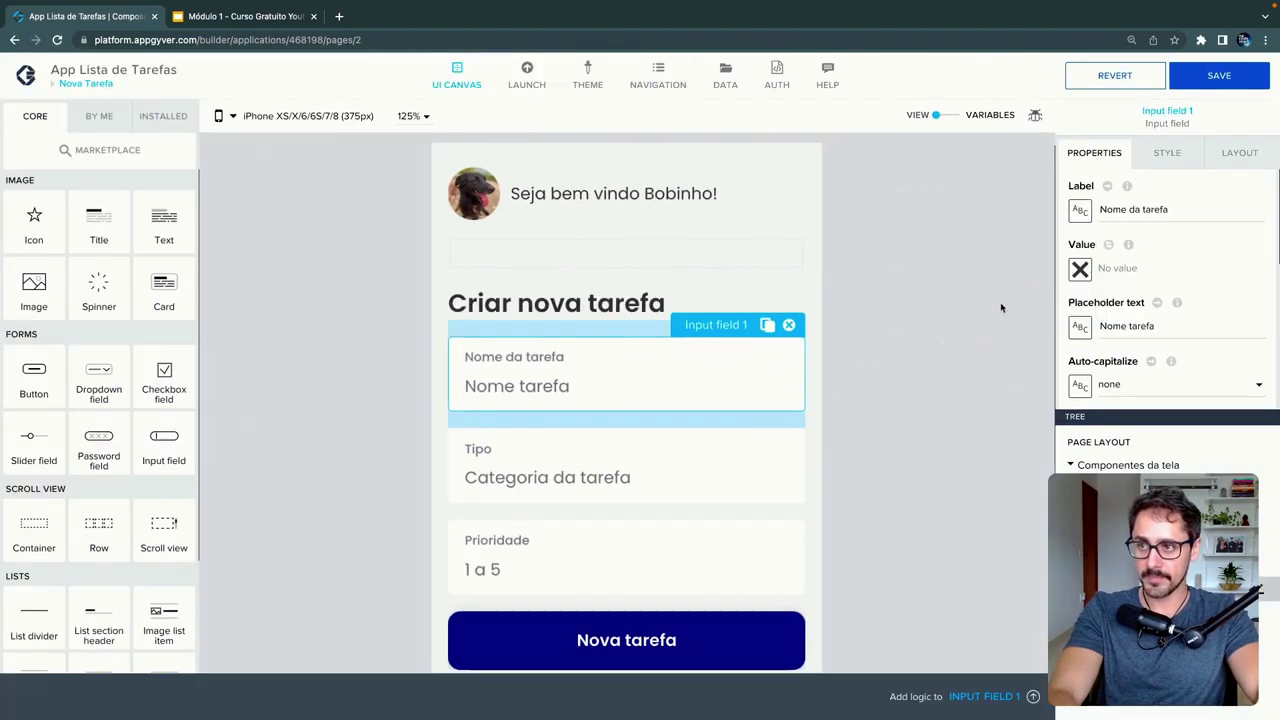
click(680, 388)
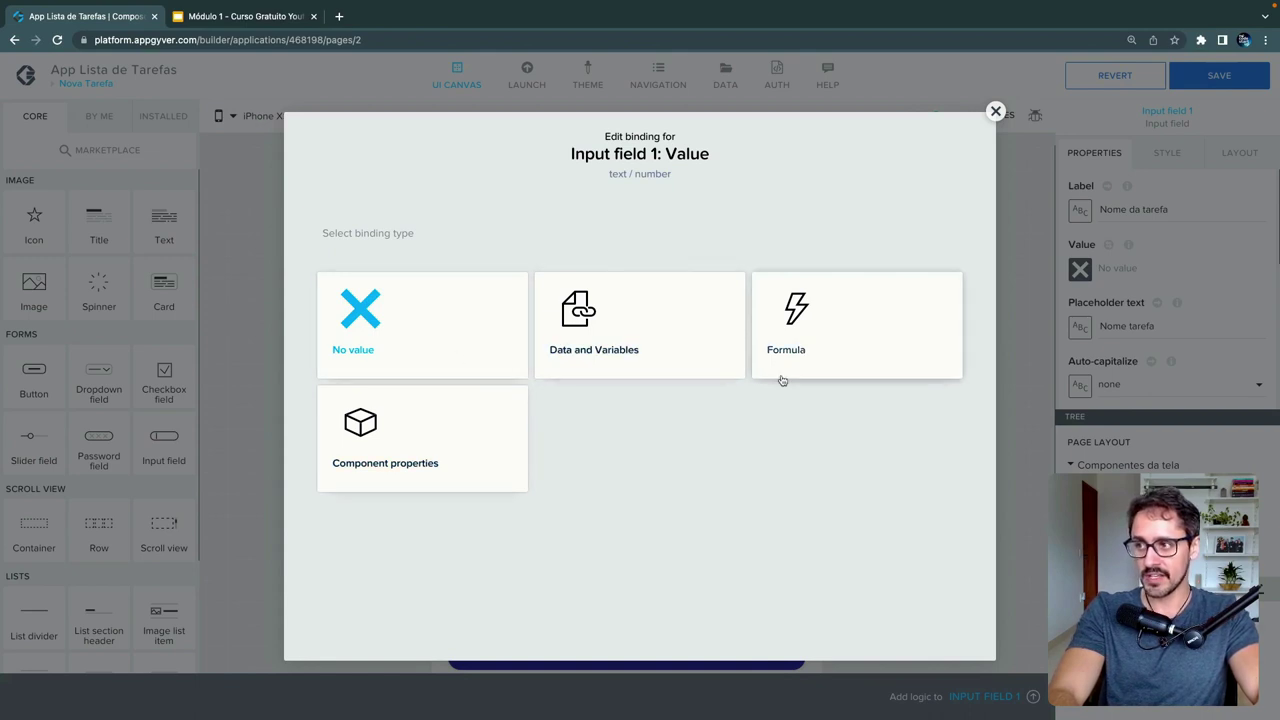
click(616, 365)
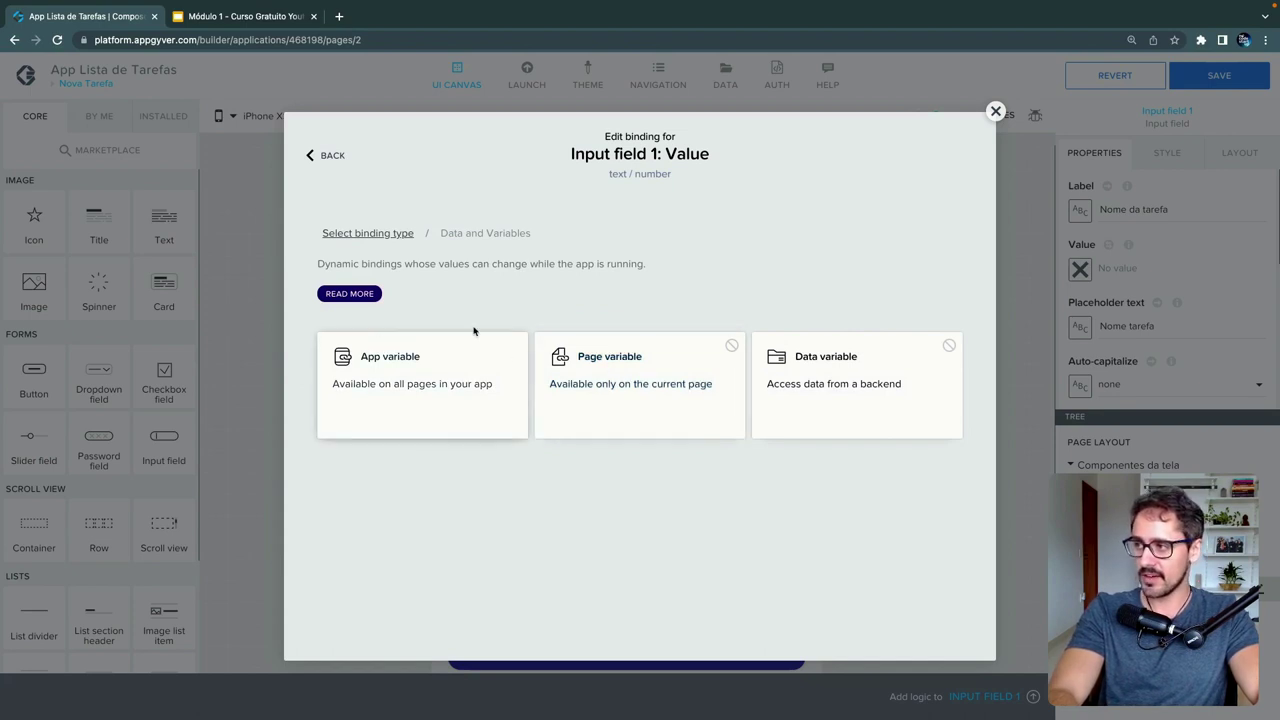
click(441, 418)
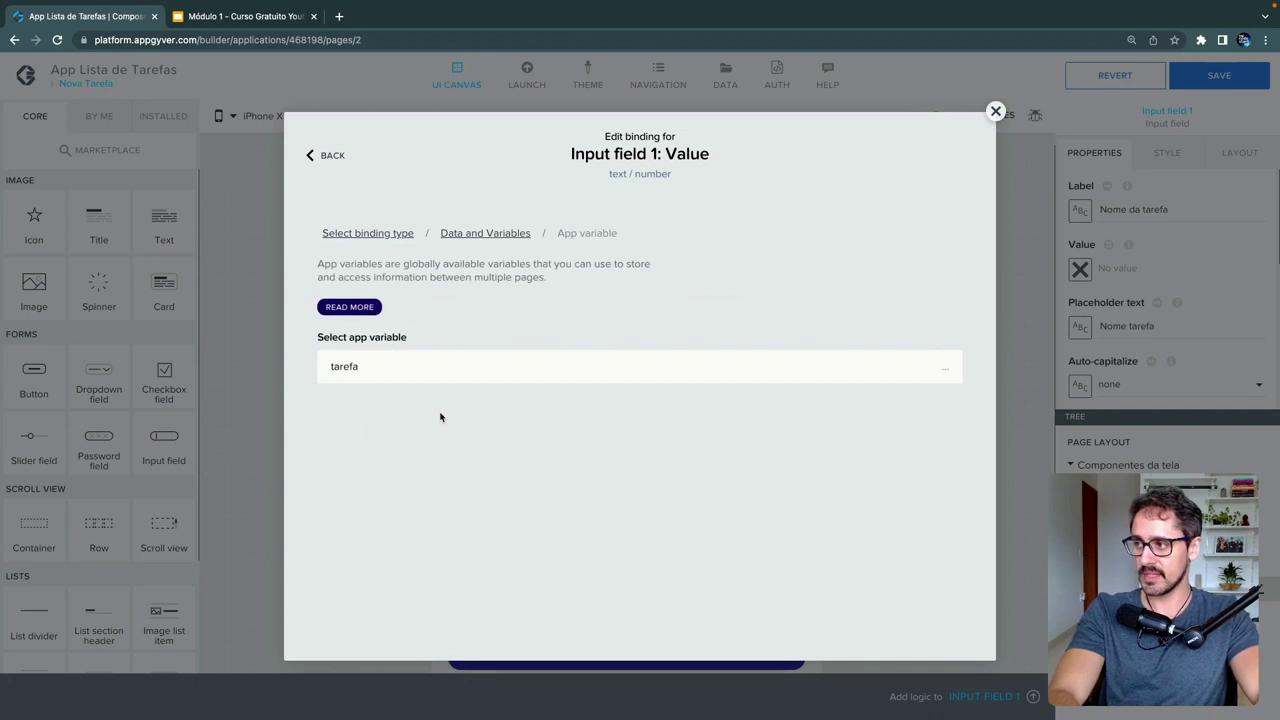
click(415, 372)
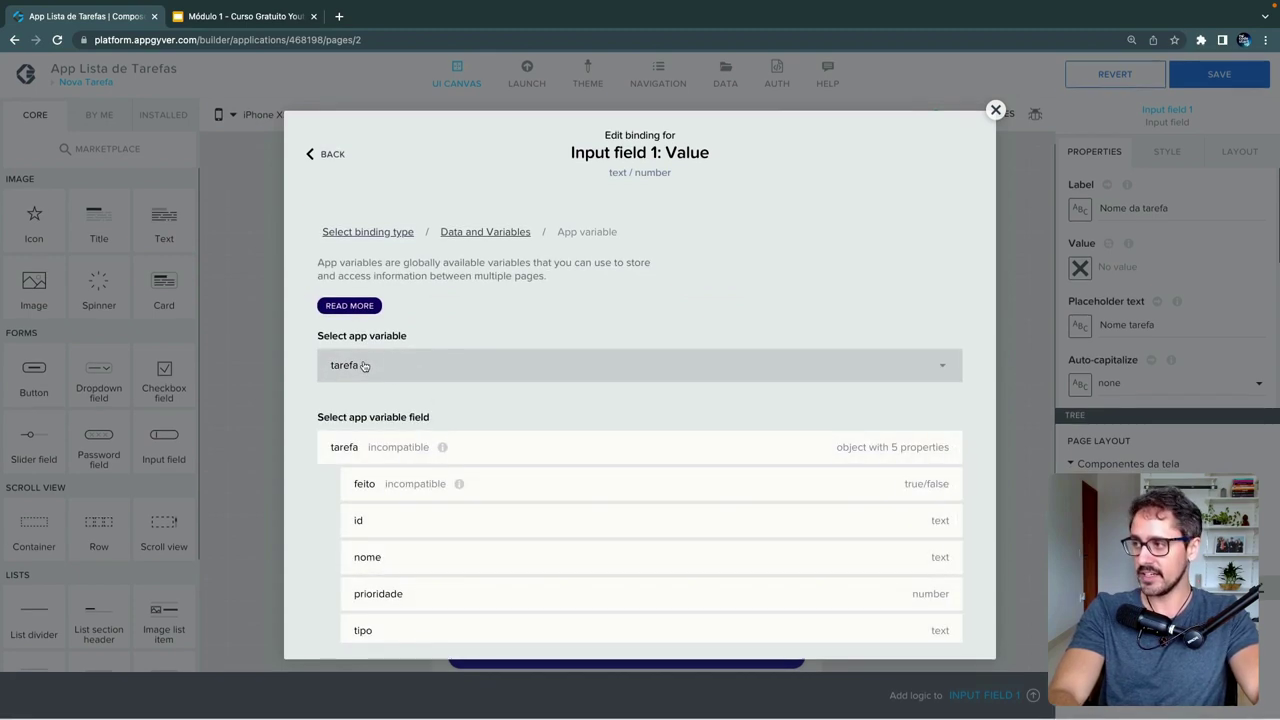
scroll(595, 519, down, 1)
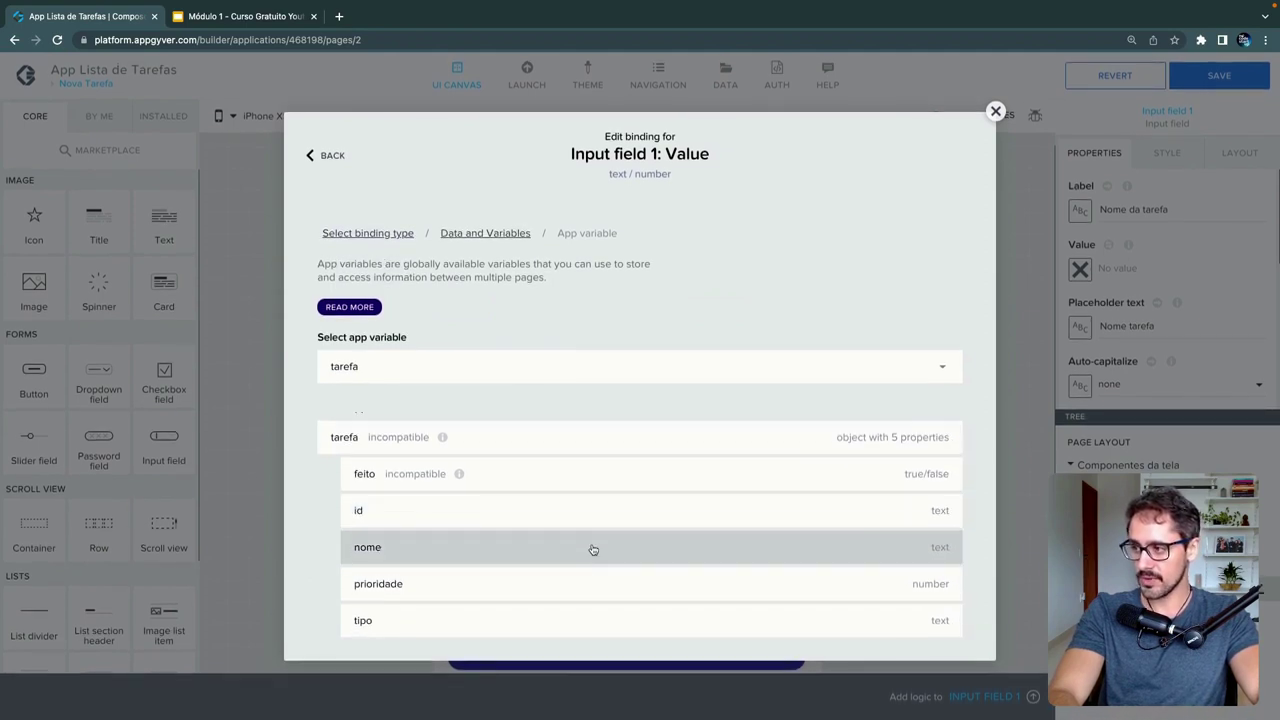
click(593, 548)
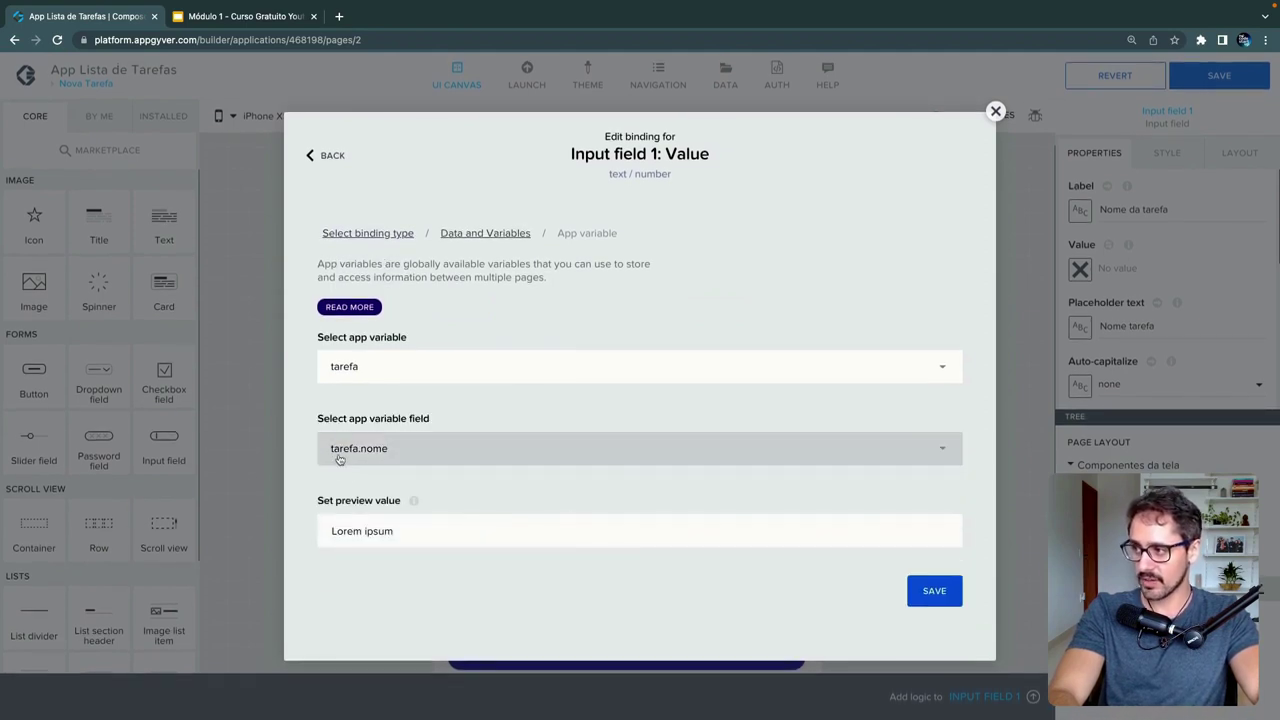
- Set the binding's preview value to "Bobinho", save the binding and save the app
ctrl+scroll(351, 460, up, 5)
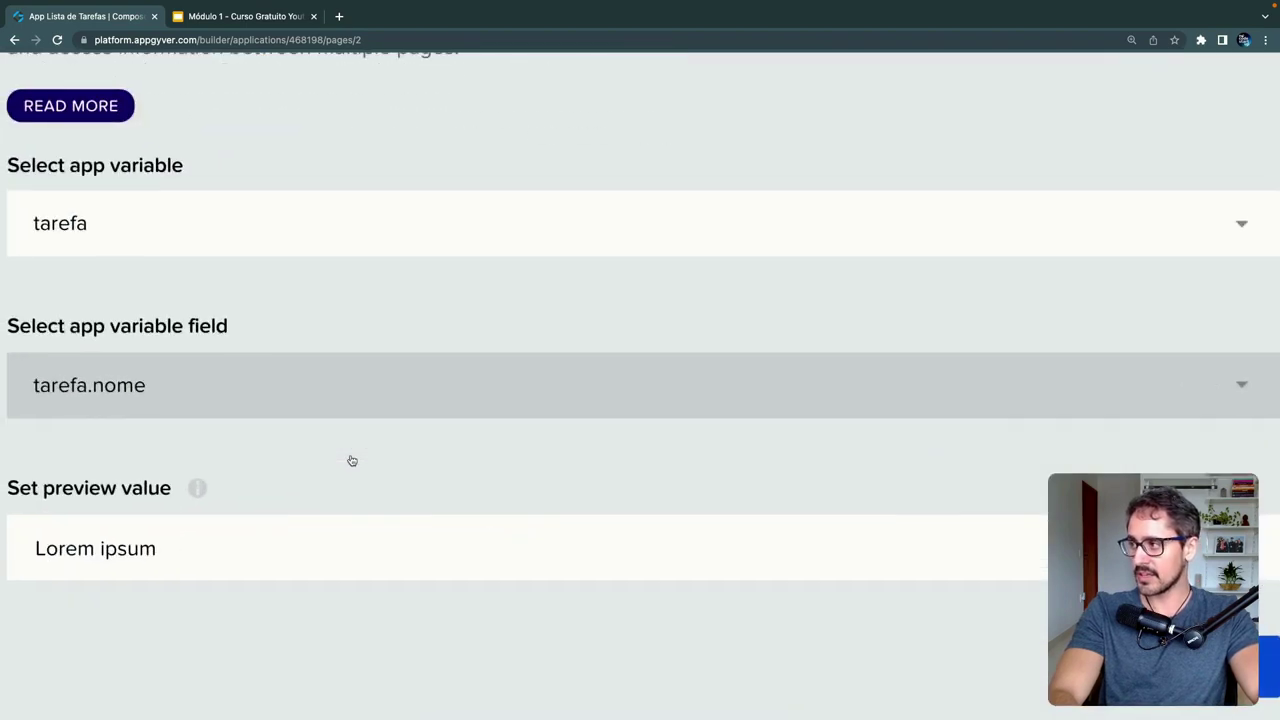
scroll(323, 457, left, 2)
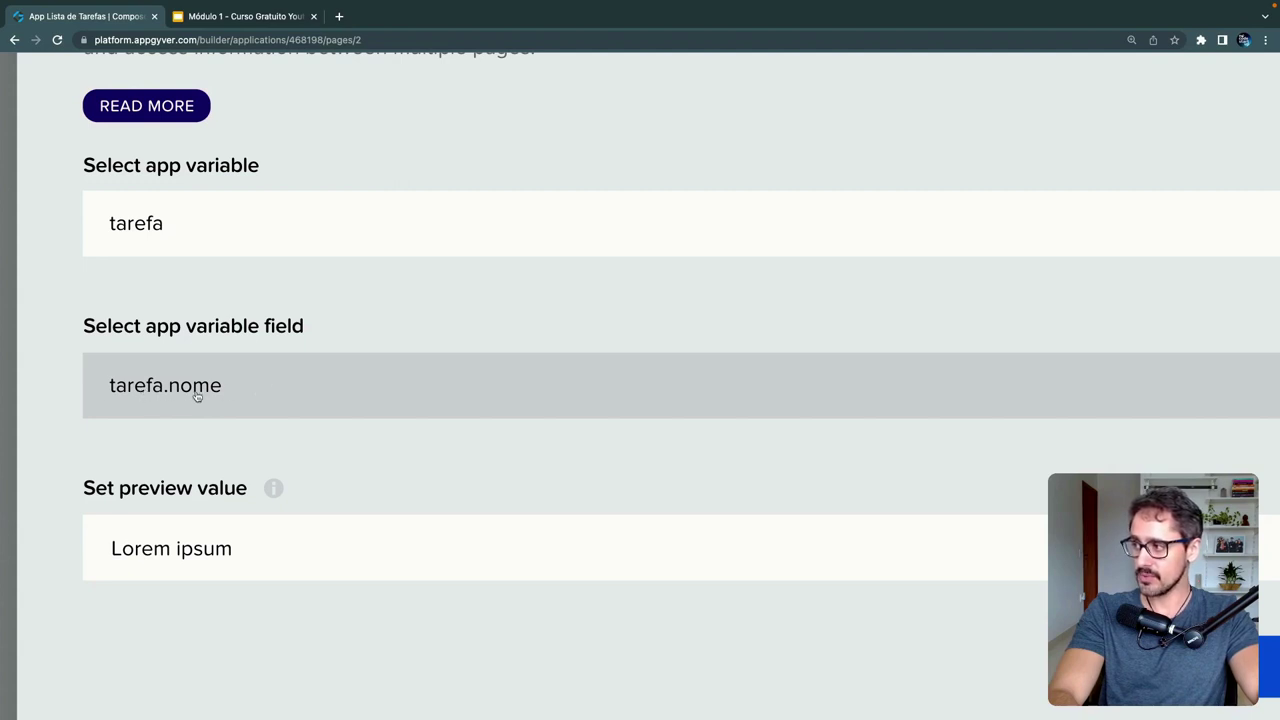
key(super+0)
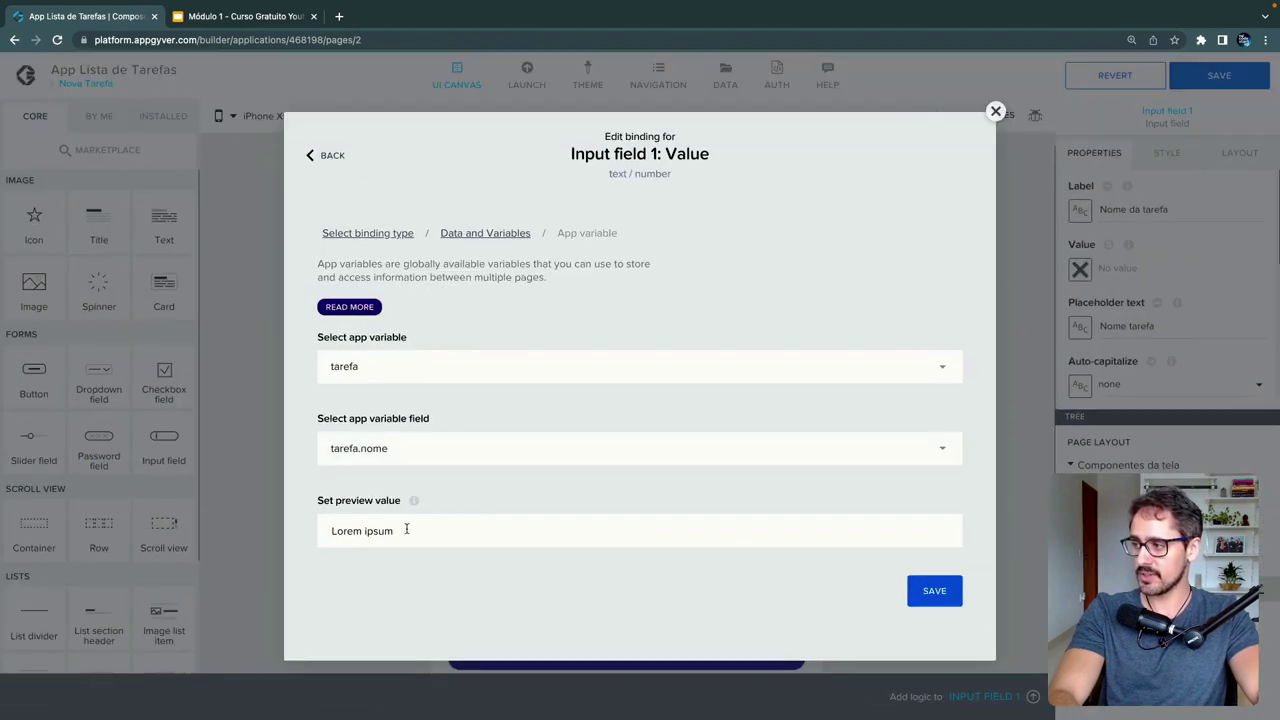
drag(407, 531, 323, 531)
text(B)
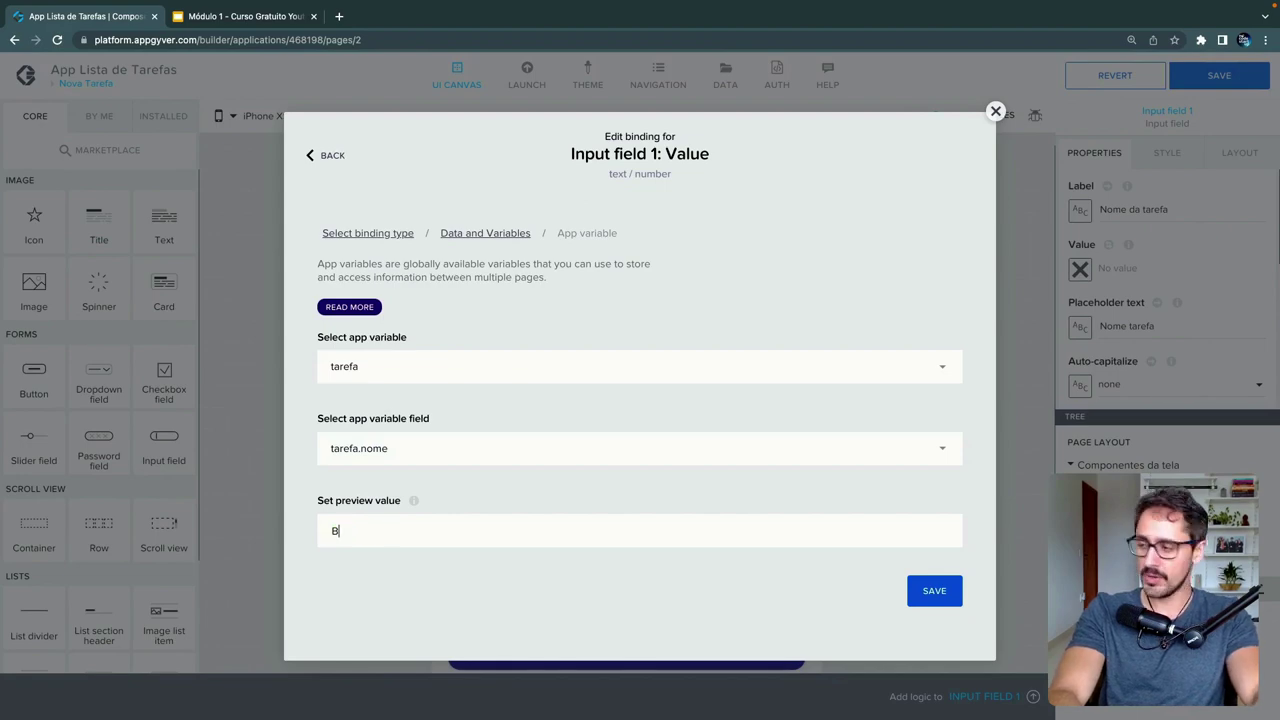
text(obinho)
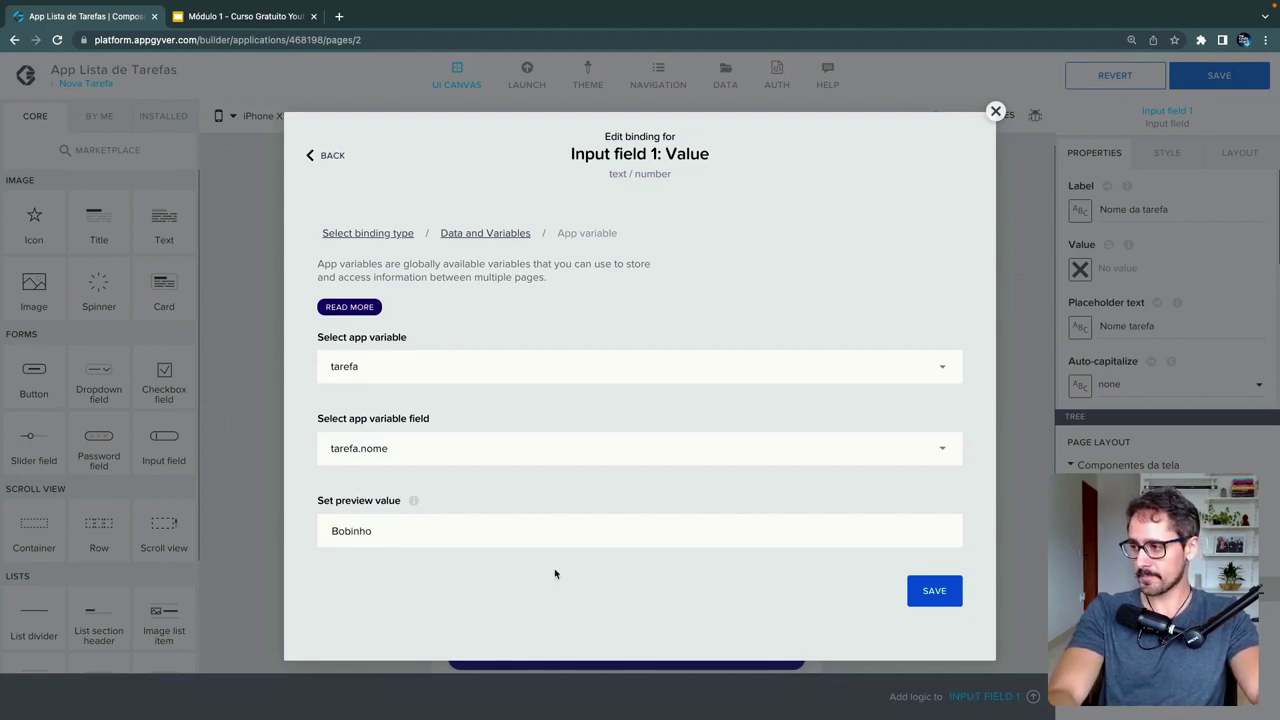
click(932, 585)
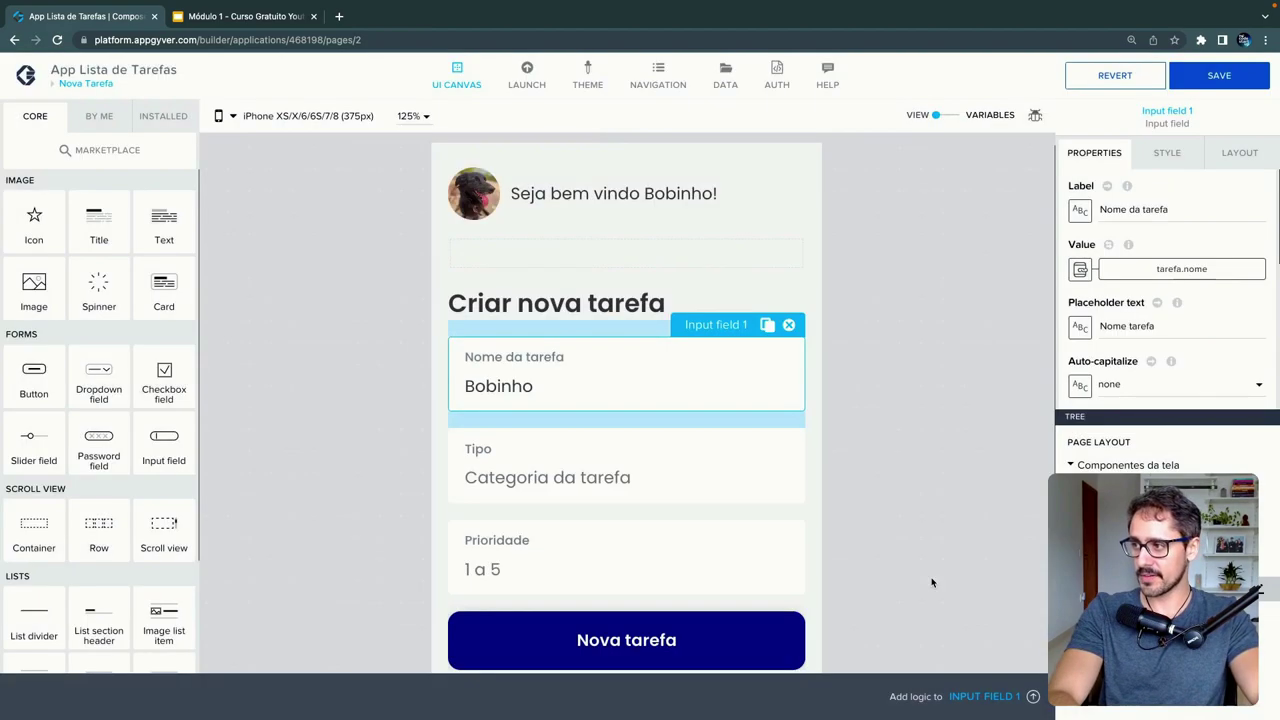
click(1220, 77)
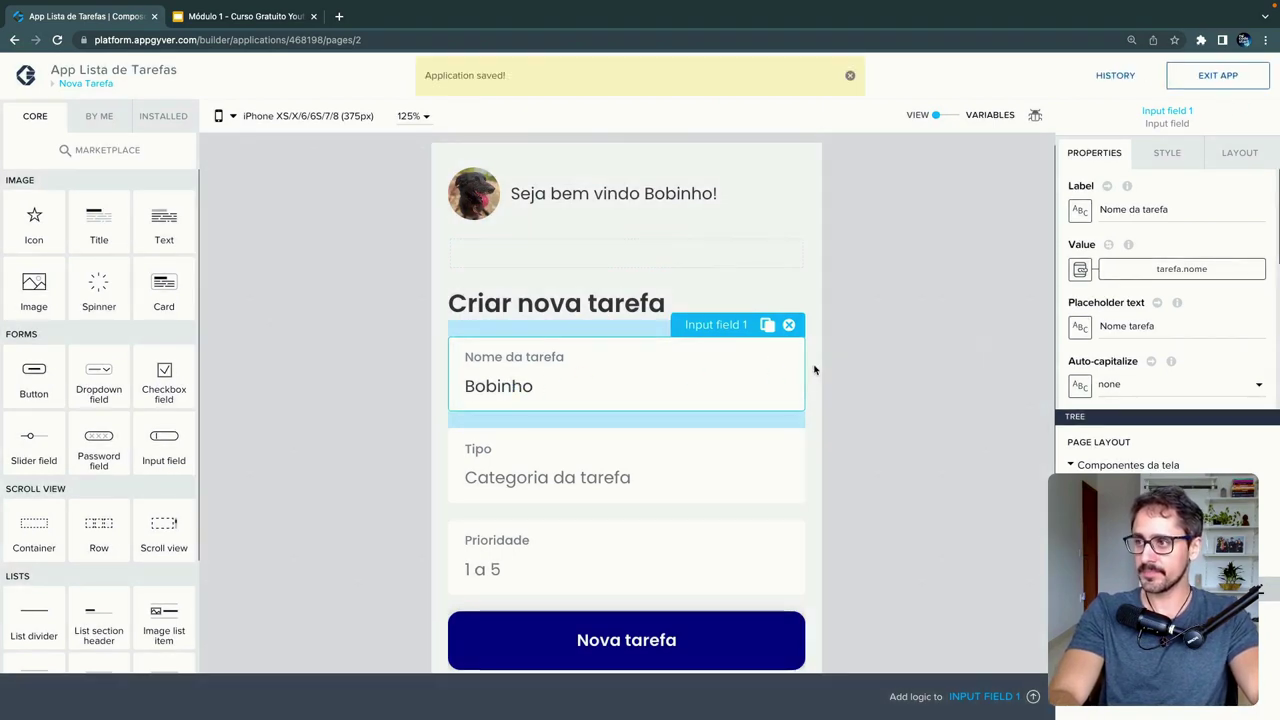
- Bind the Tipo input field's value to the app variable field tarefa.tipo with the preview value "Estudos"
click(633, 457)
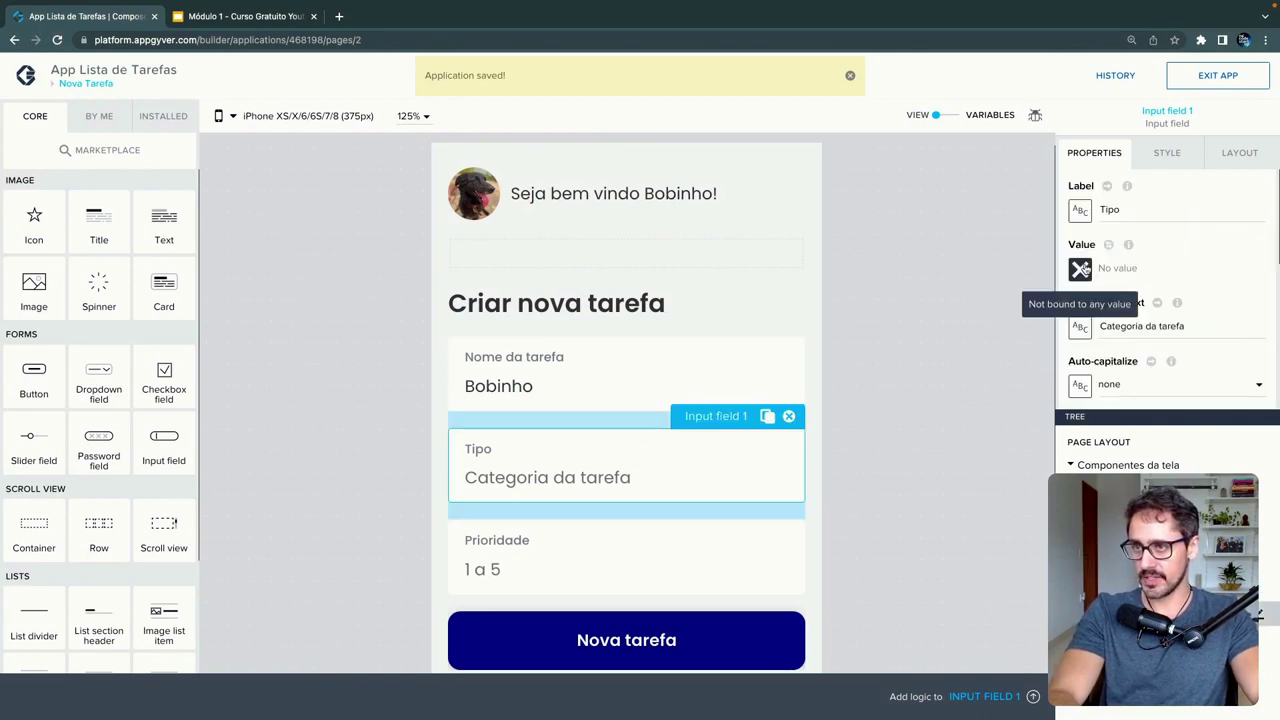
click(1081, 268)
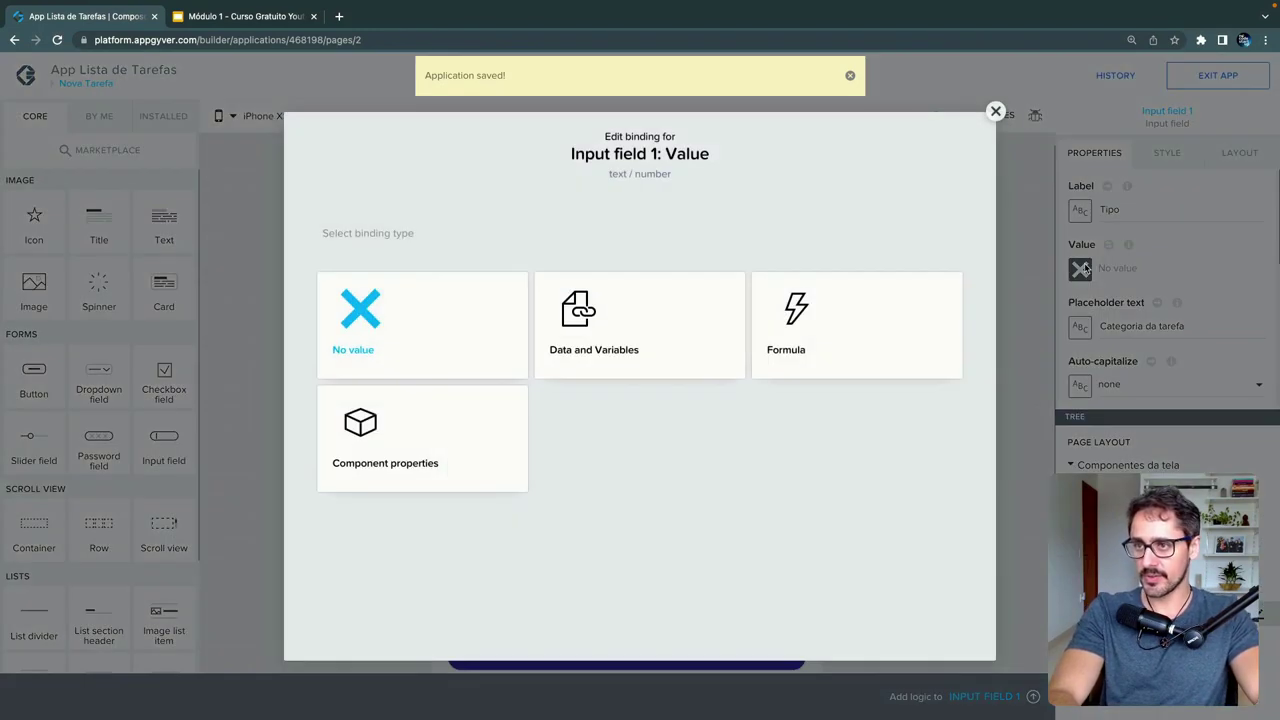
click(592, 307)
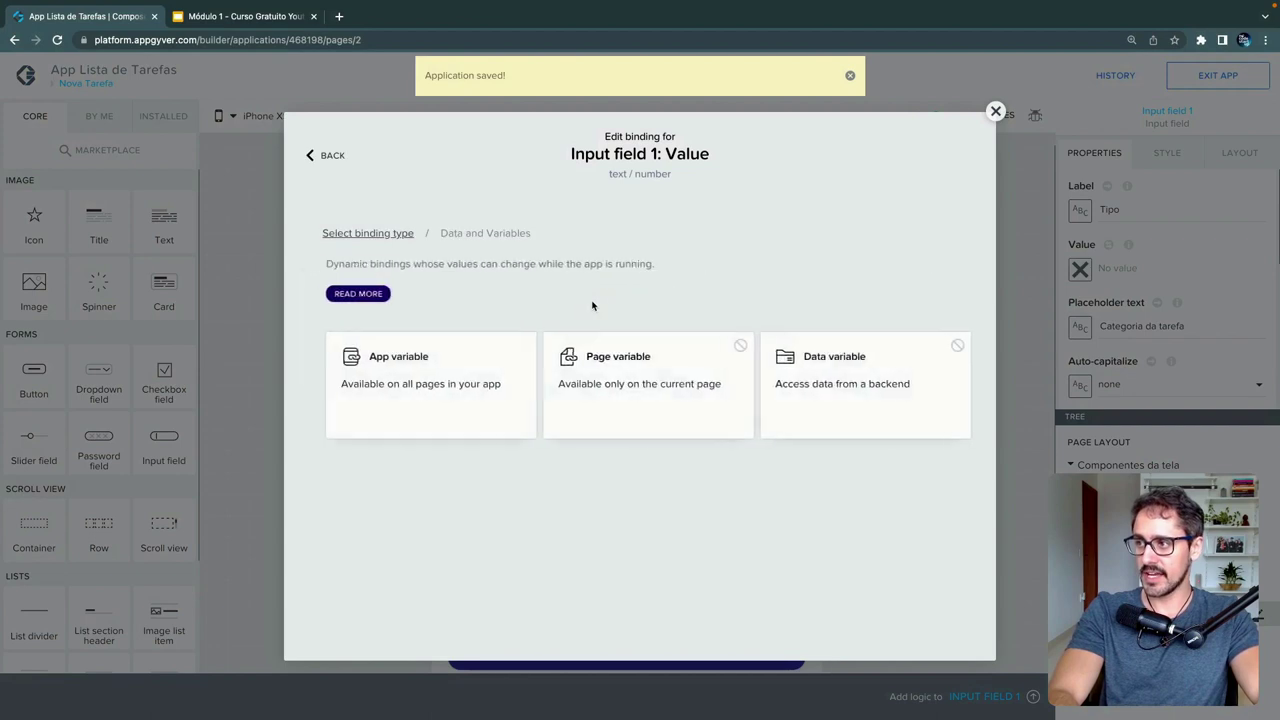
click(463, 338)
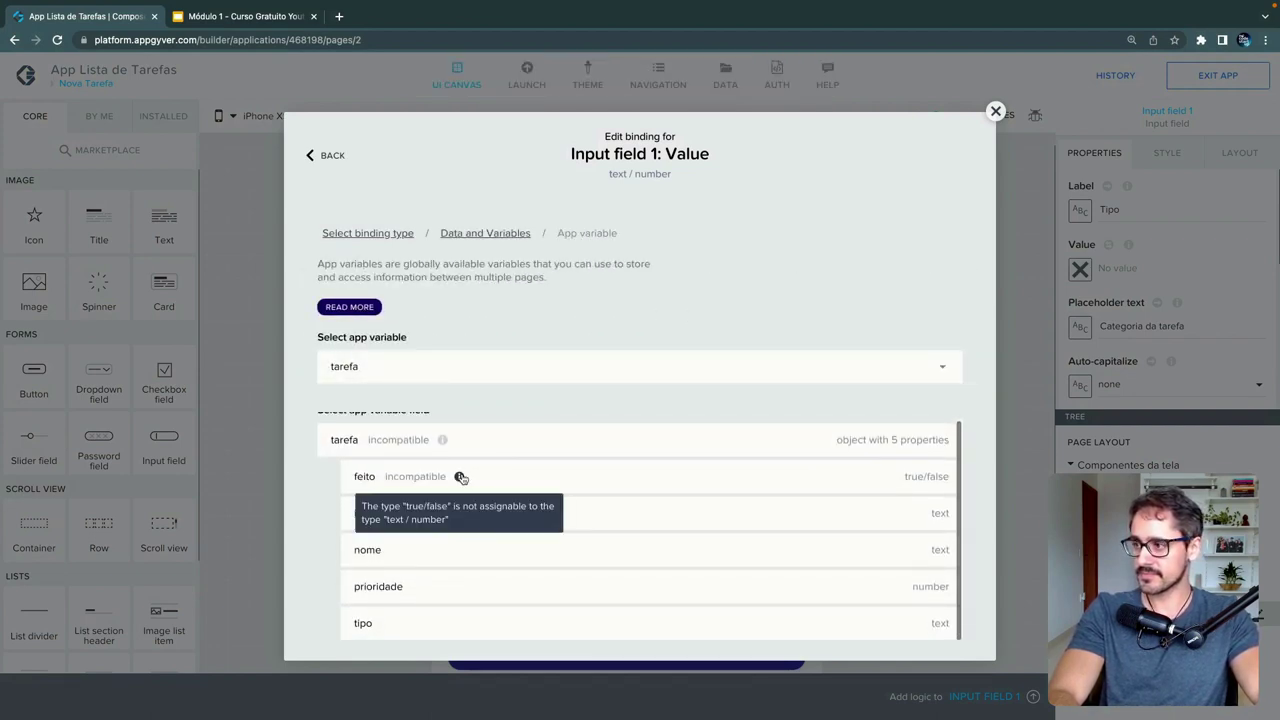
click(480, 620)
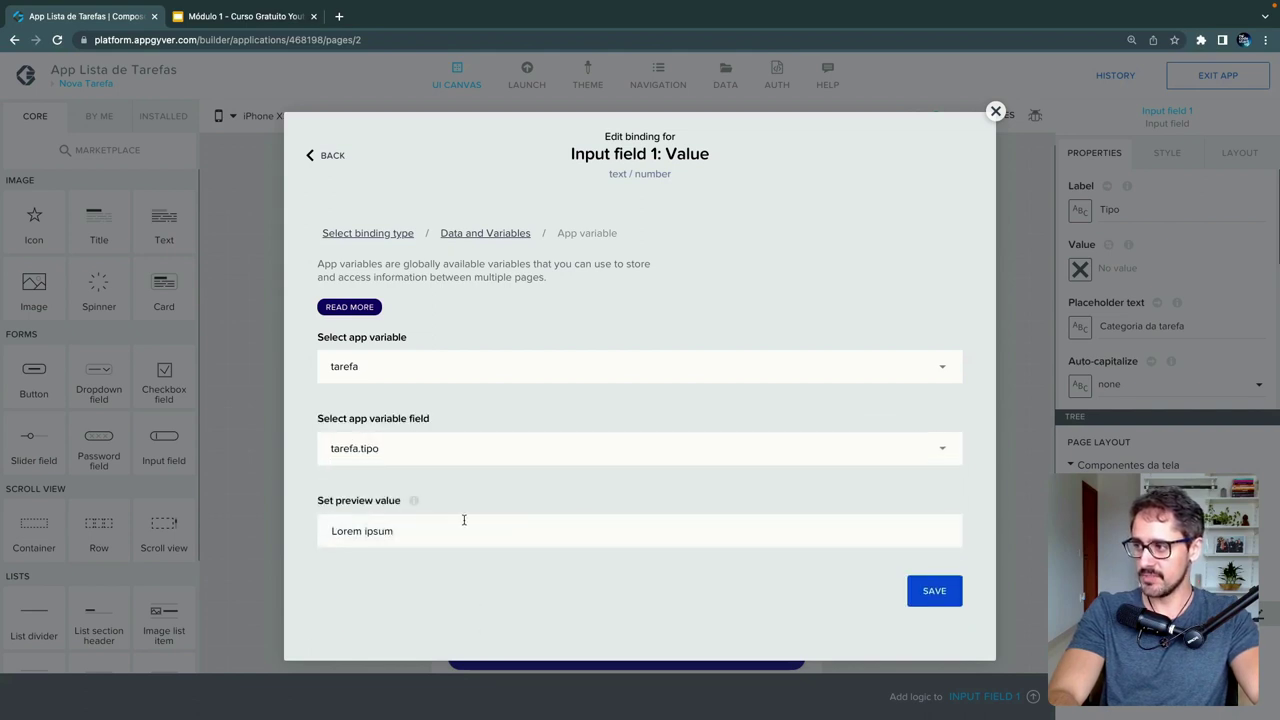
drag(440, 534, 319, 531)
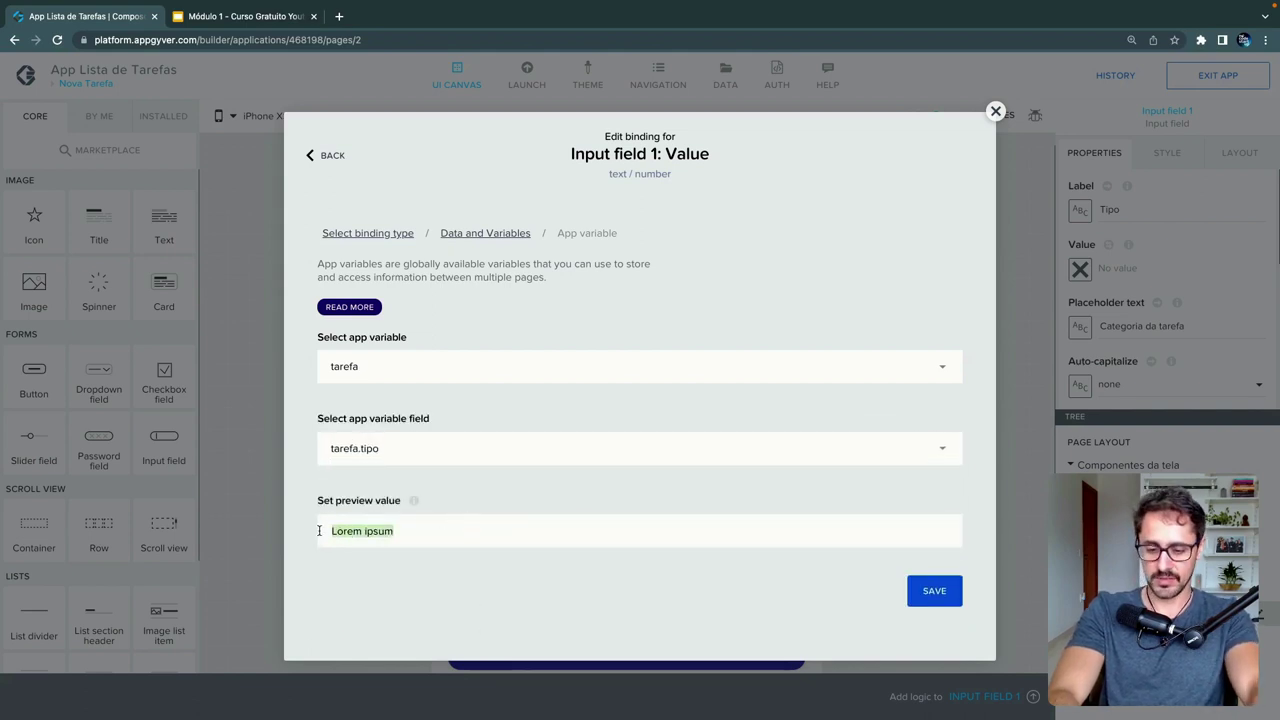
text(Estu)
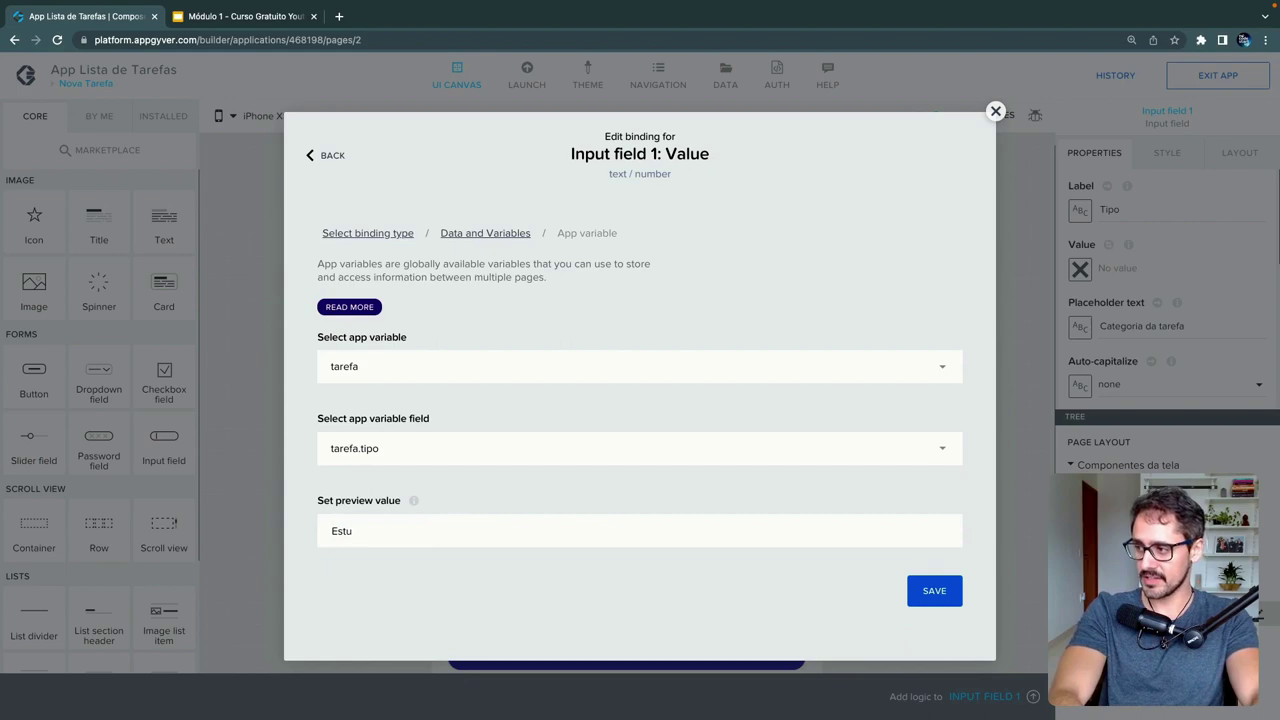
text(dos)
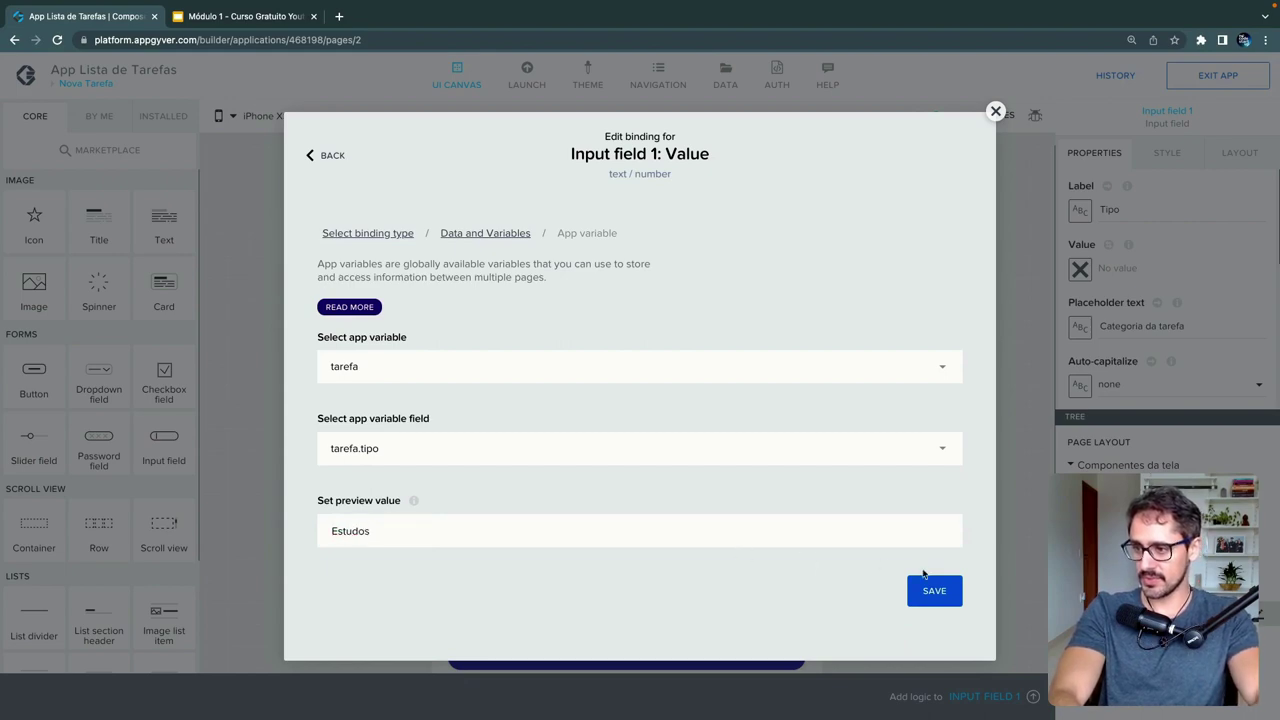
click(932, 590)
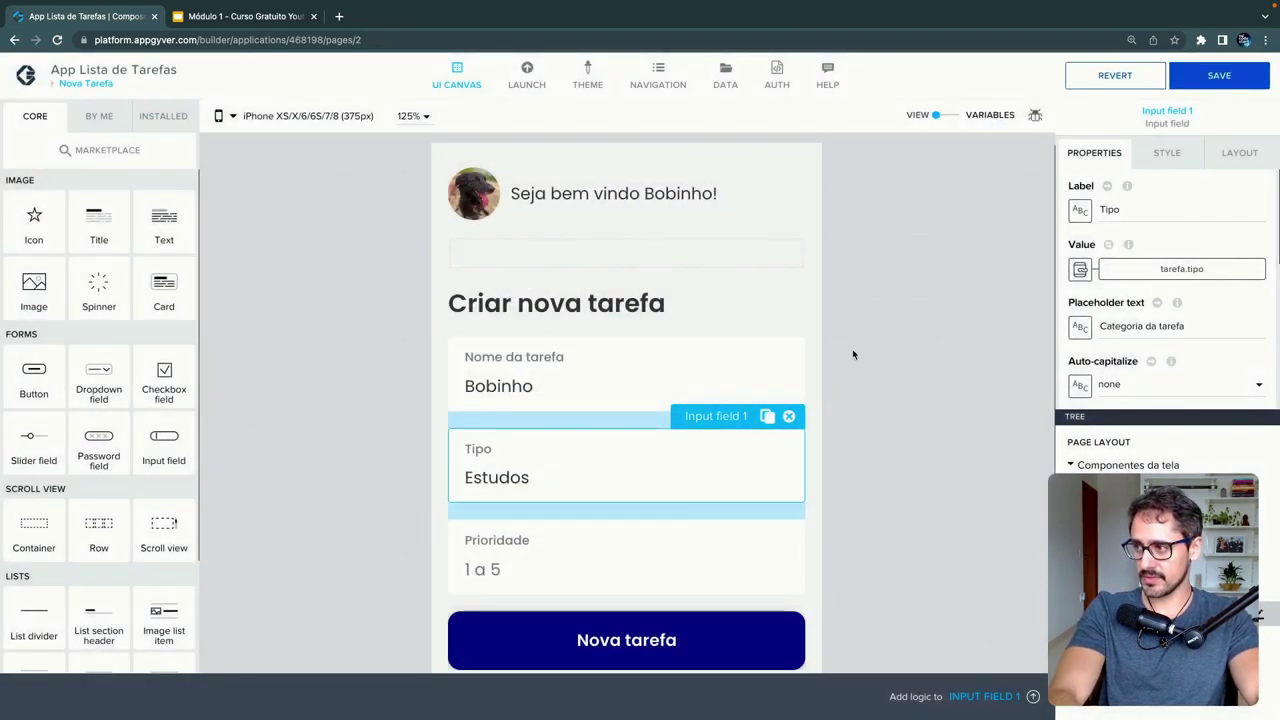
click(906, 358)
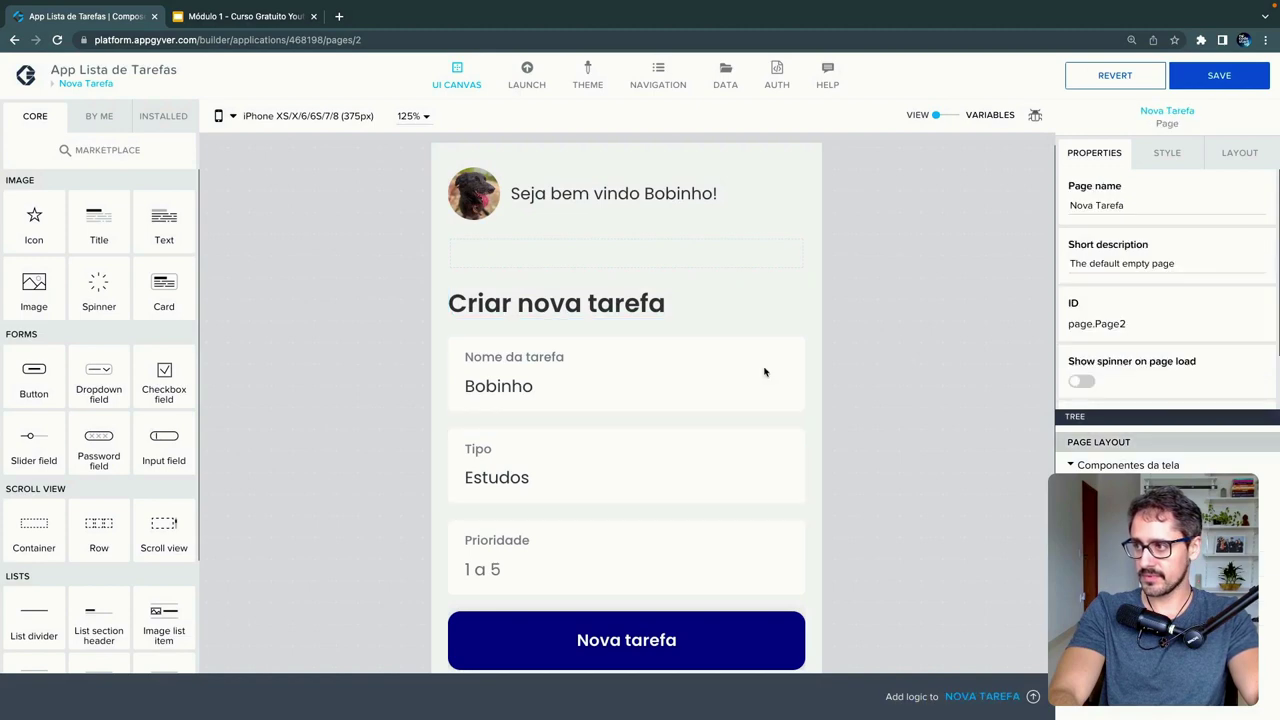
- Change the preview value of the Nome da tarefa binding to "Se inscrever no canal" and save the app
click(549, 395)
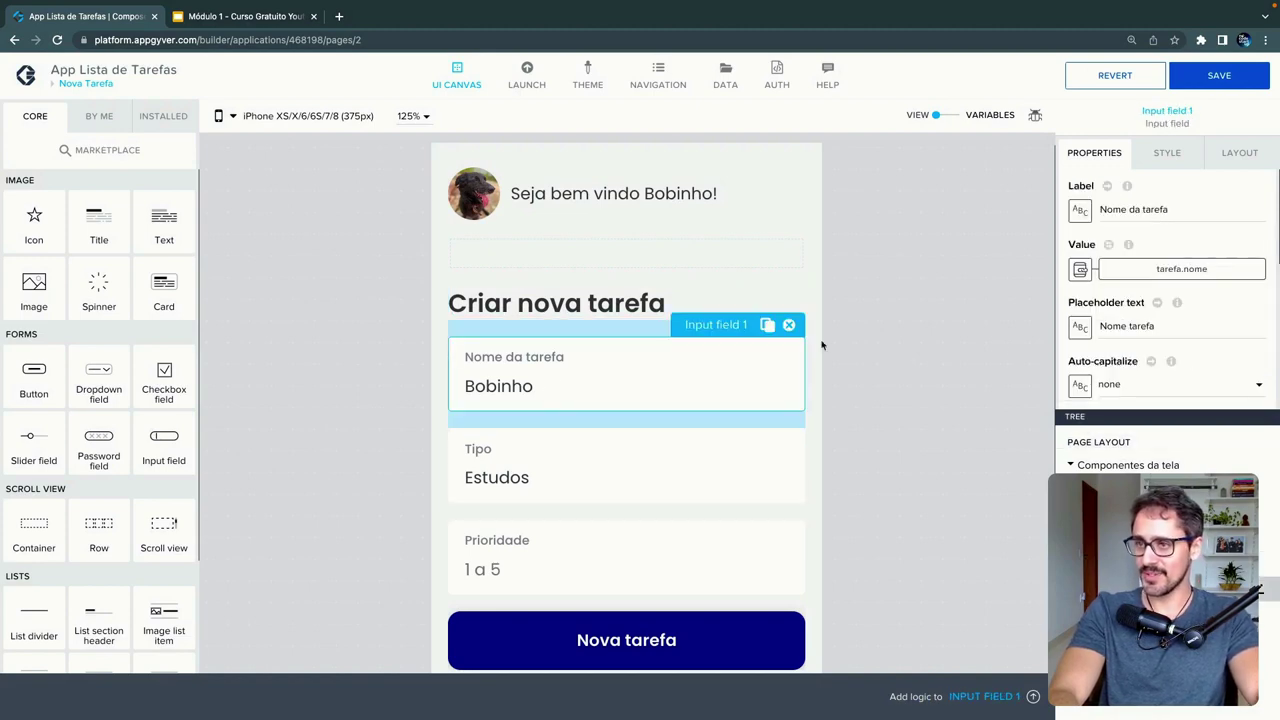
click(1170, 270)
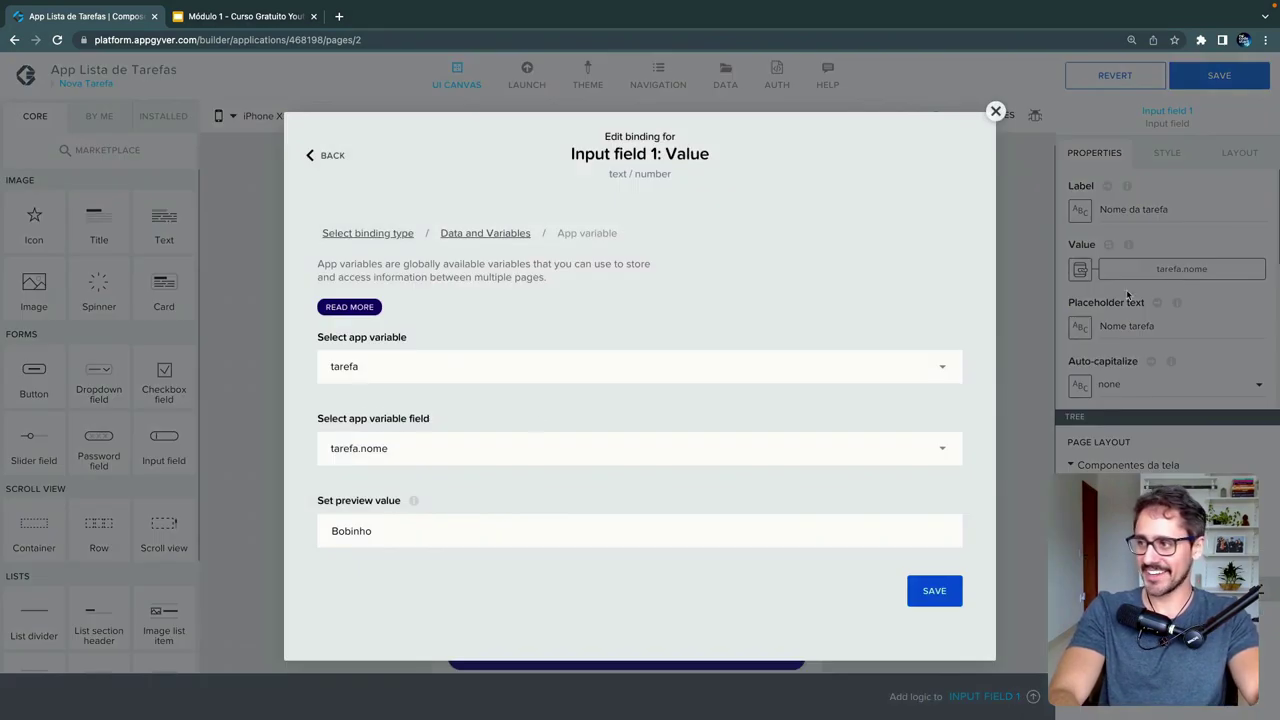
drag(423, 531, 314, 535)
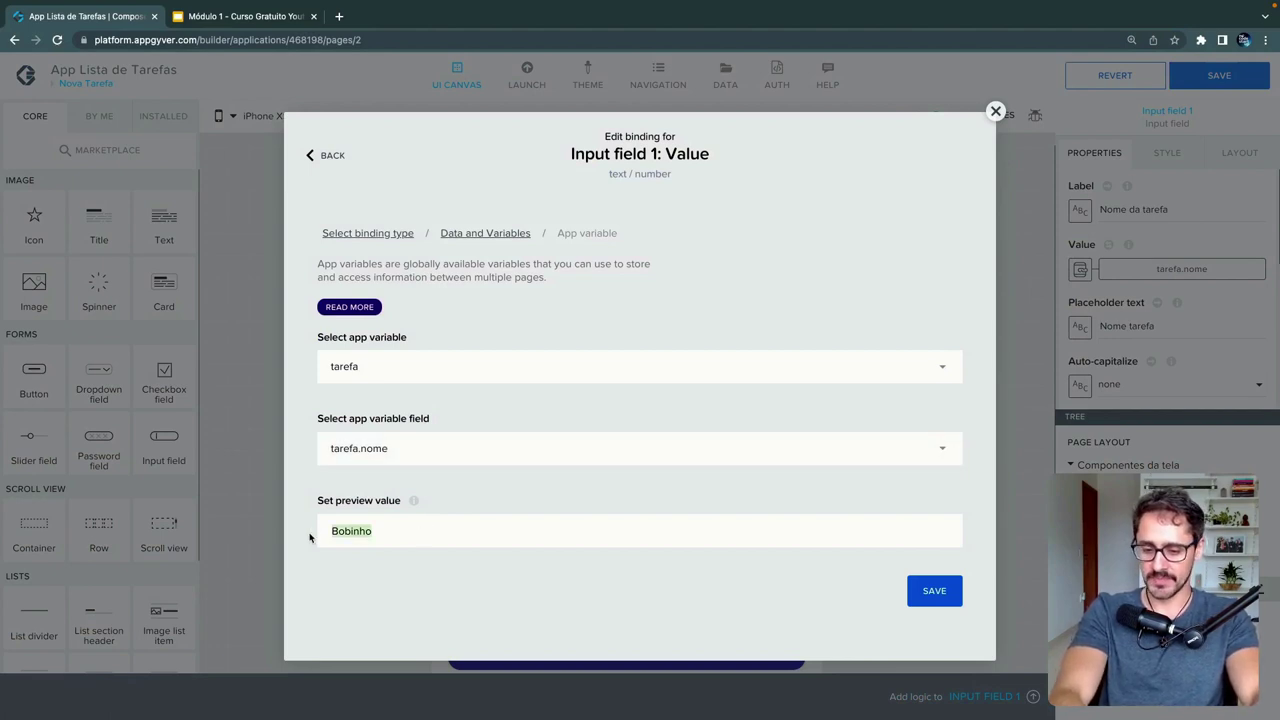
text(Se inscre)
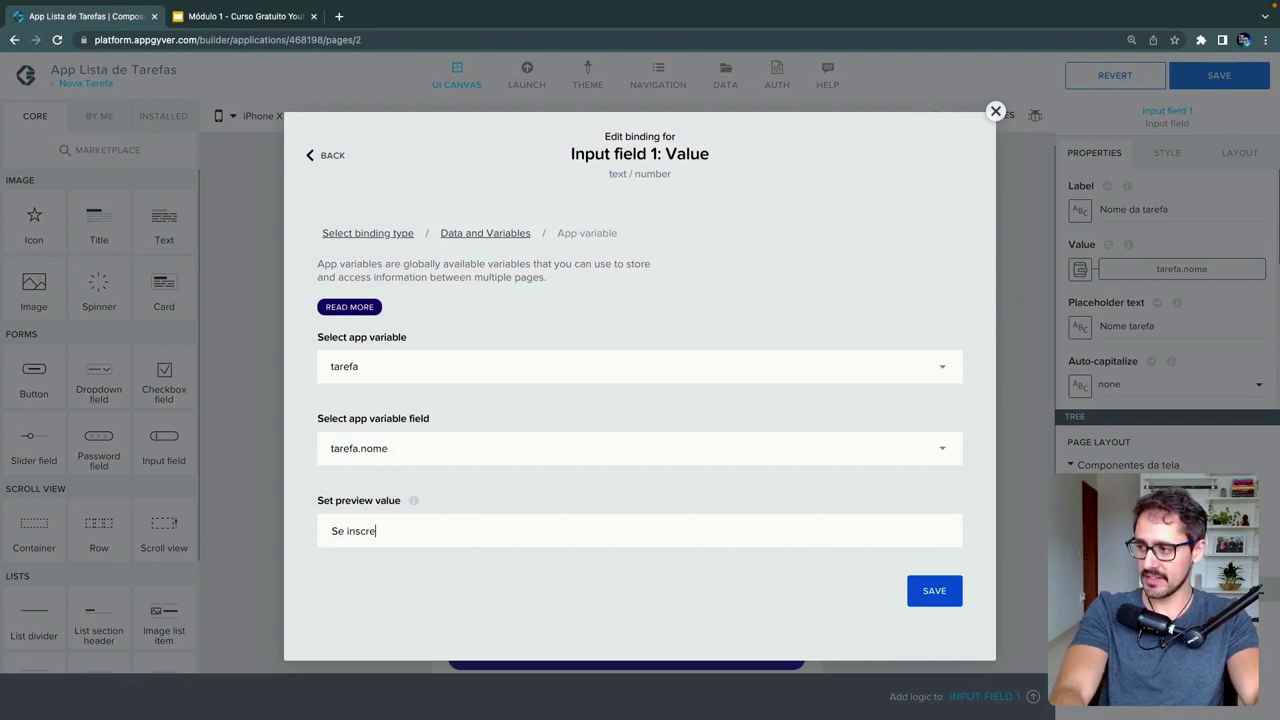
text(ver no c)
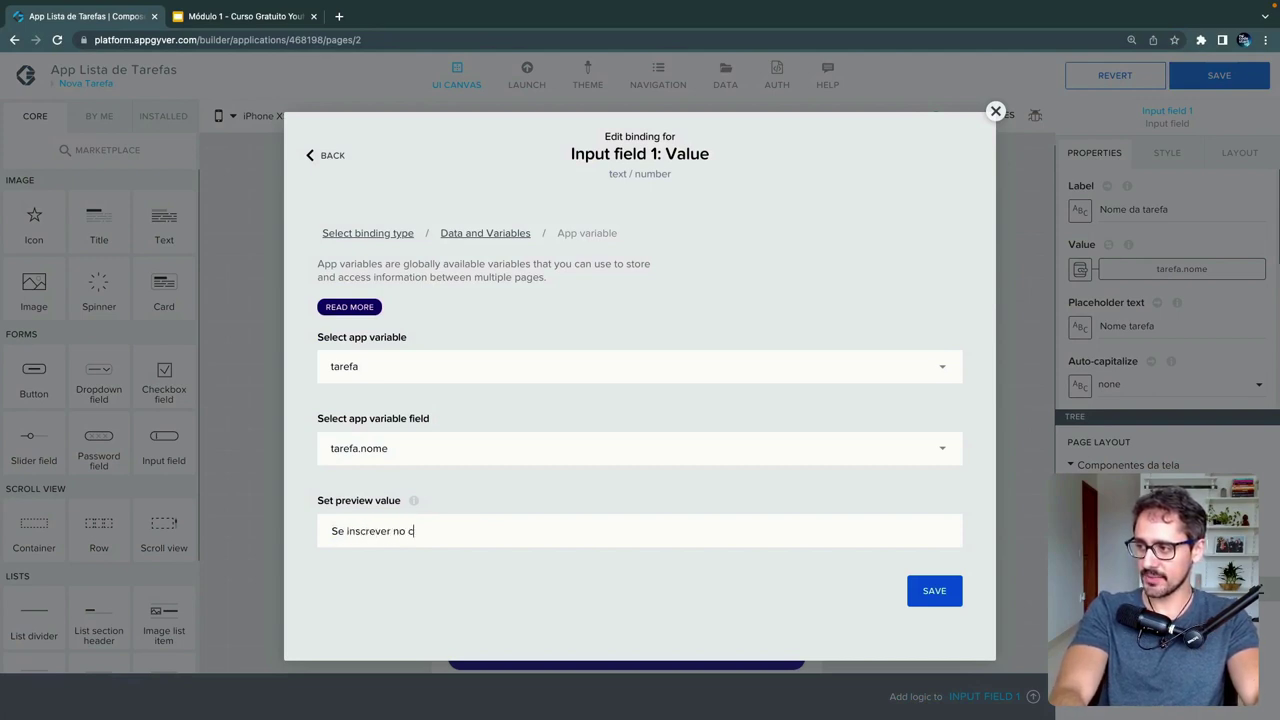
text(anal)
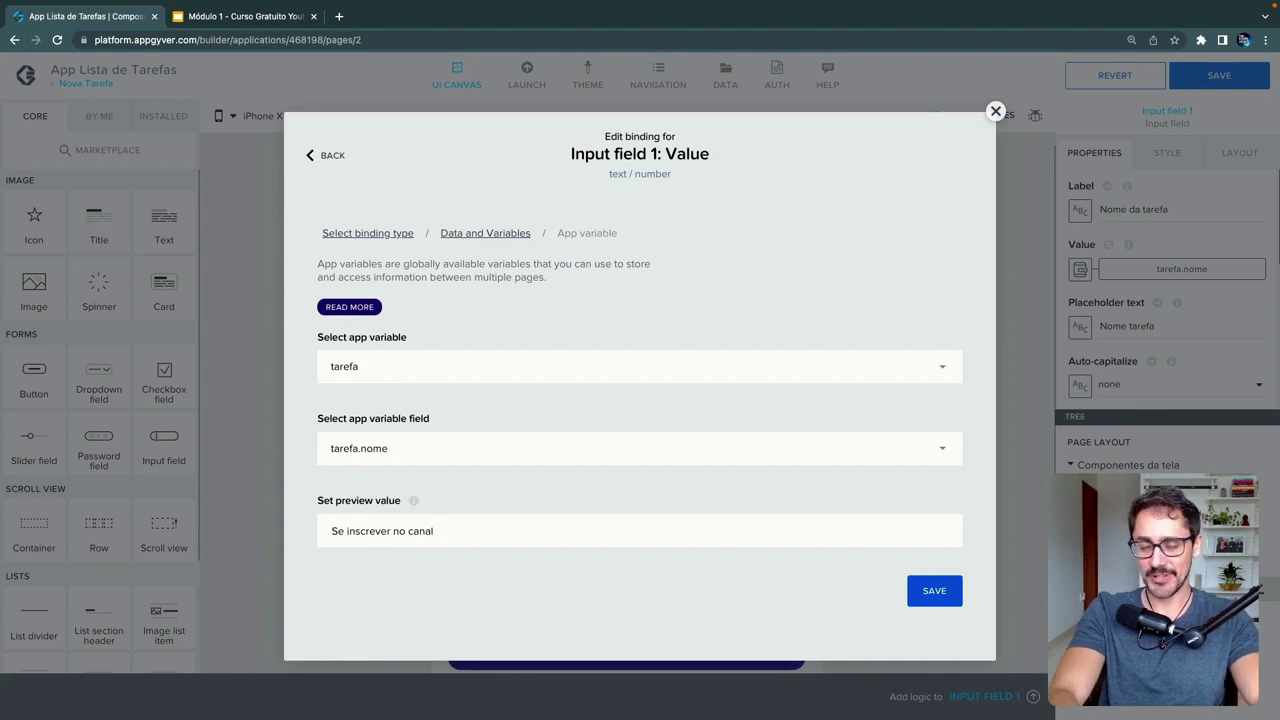
click(916, 603)
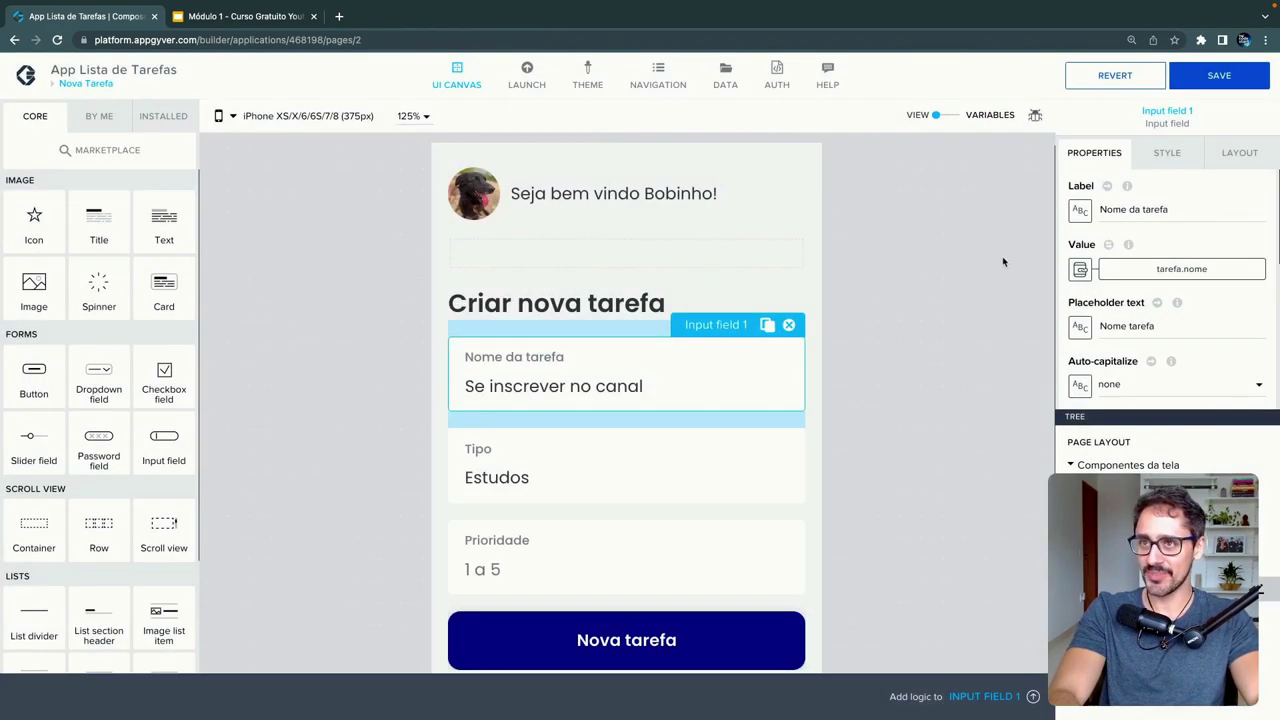
click(1219, 76)
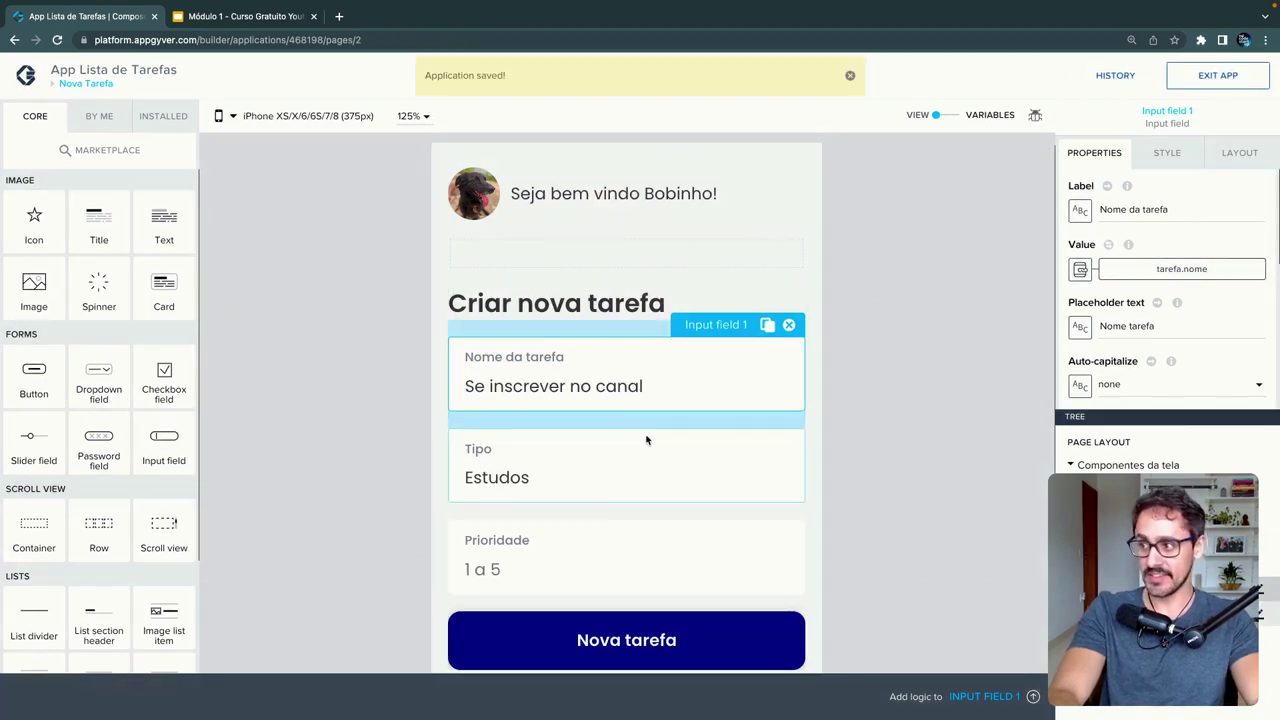
- Bind the Prioridade input field's value to the app variable field tarefa.prioridade
click(620, 461)
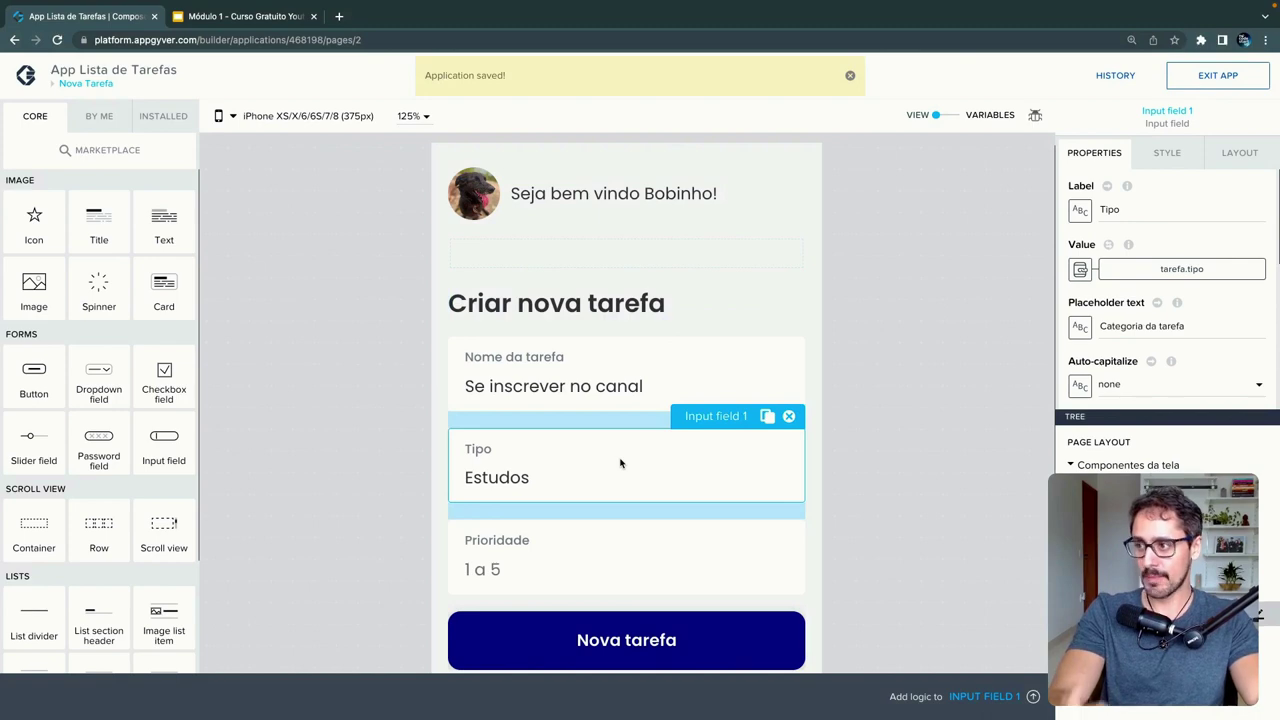
click(593, 559)
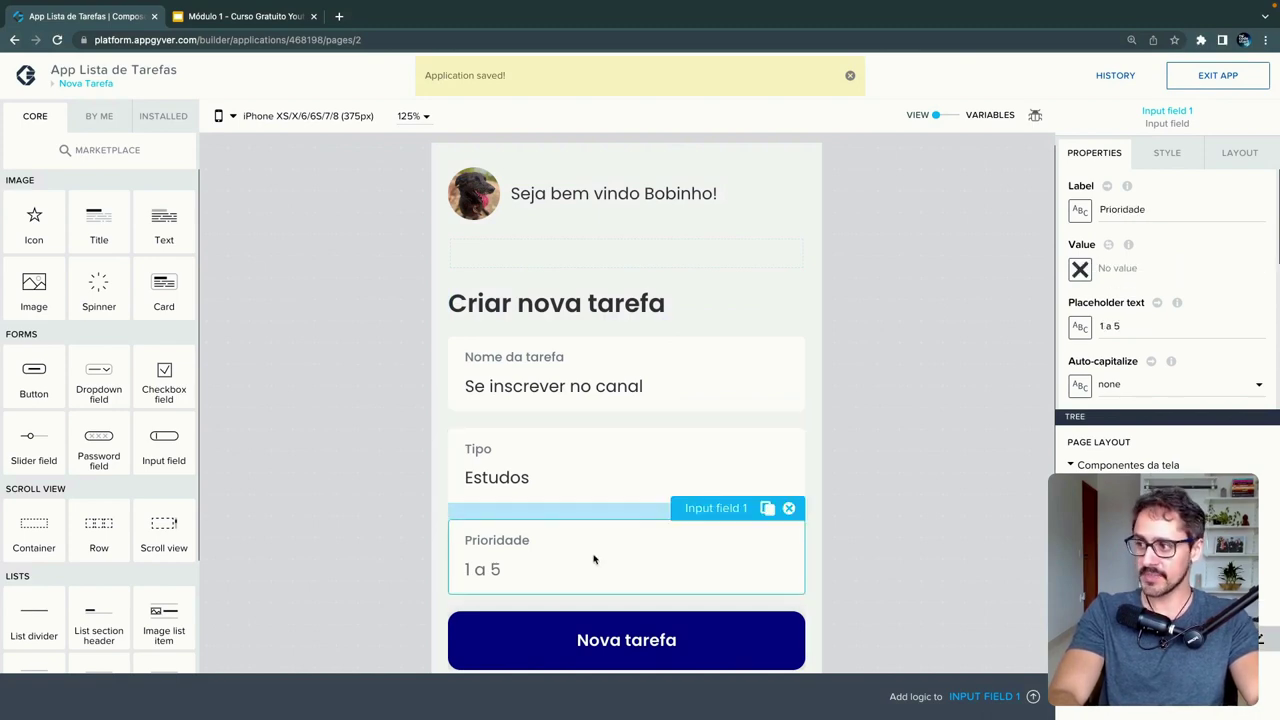
click(1080, 269)
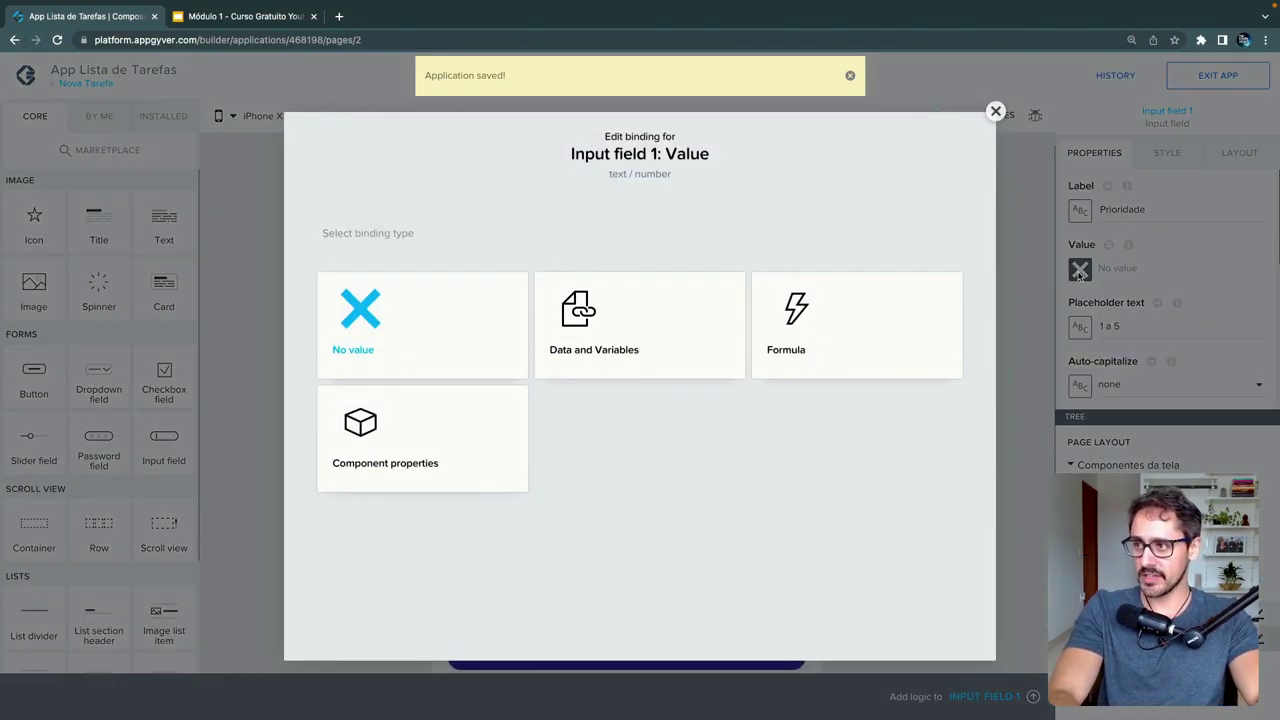
click(672, 337)
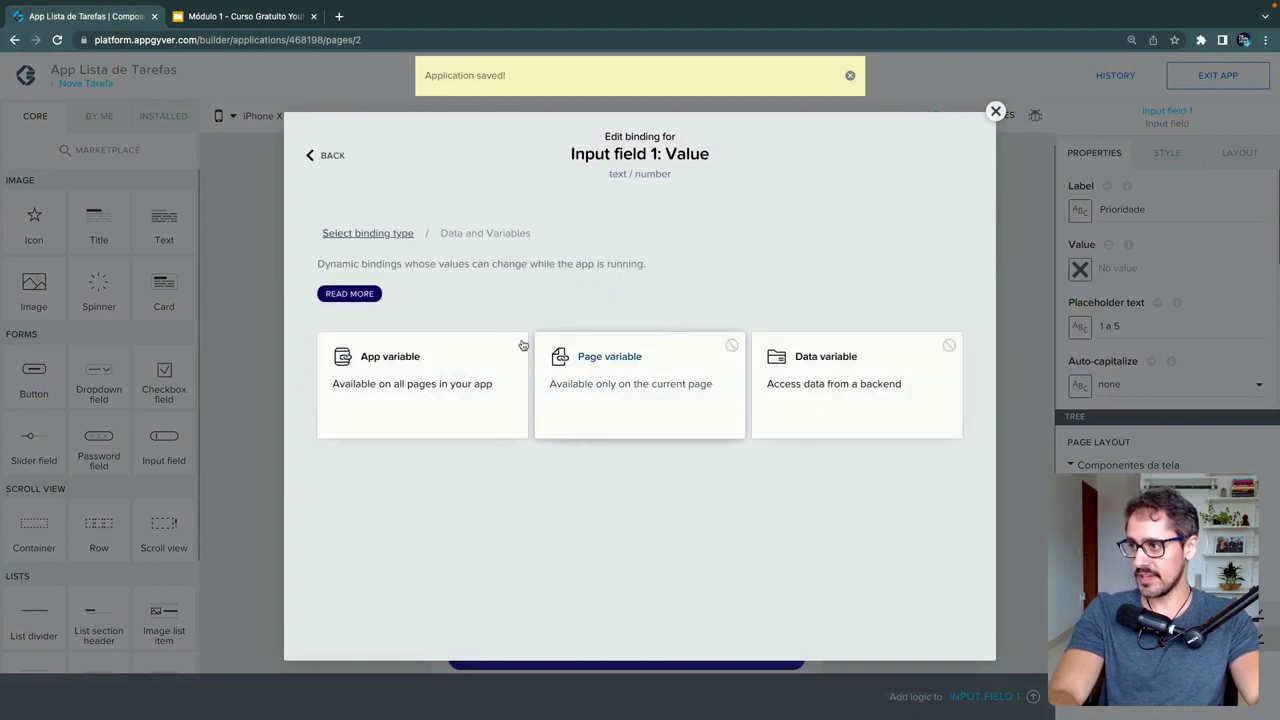
click(465, 364)
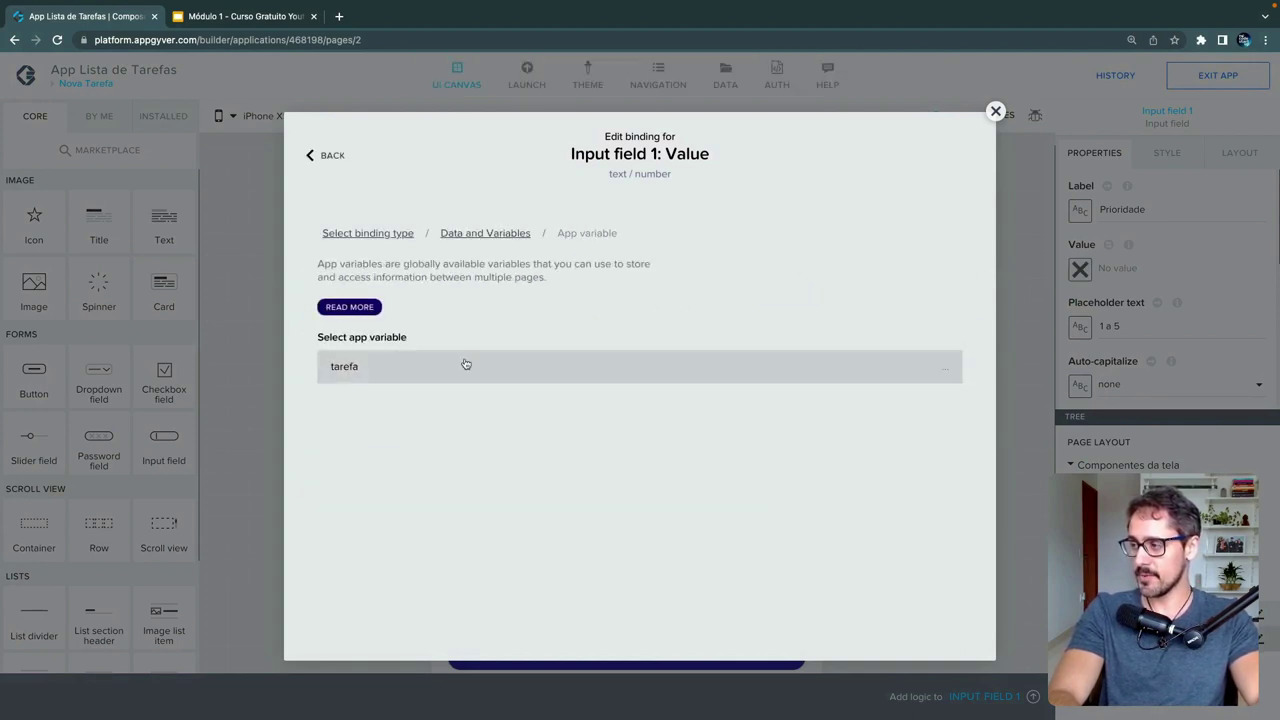
click(465, 364)
click(480, 590)
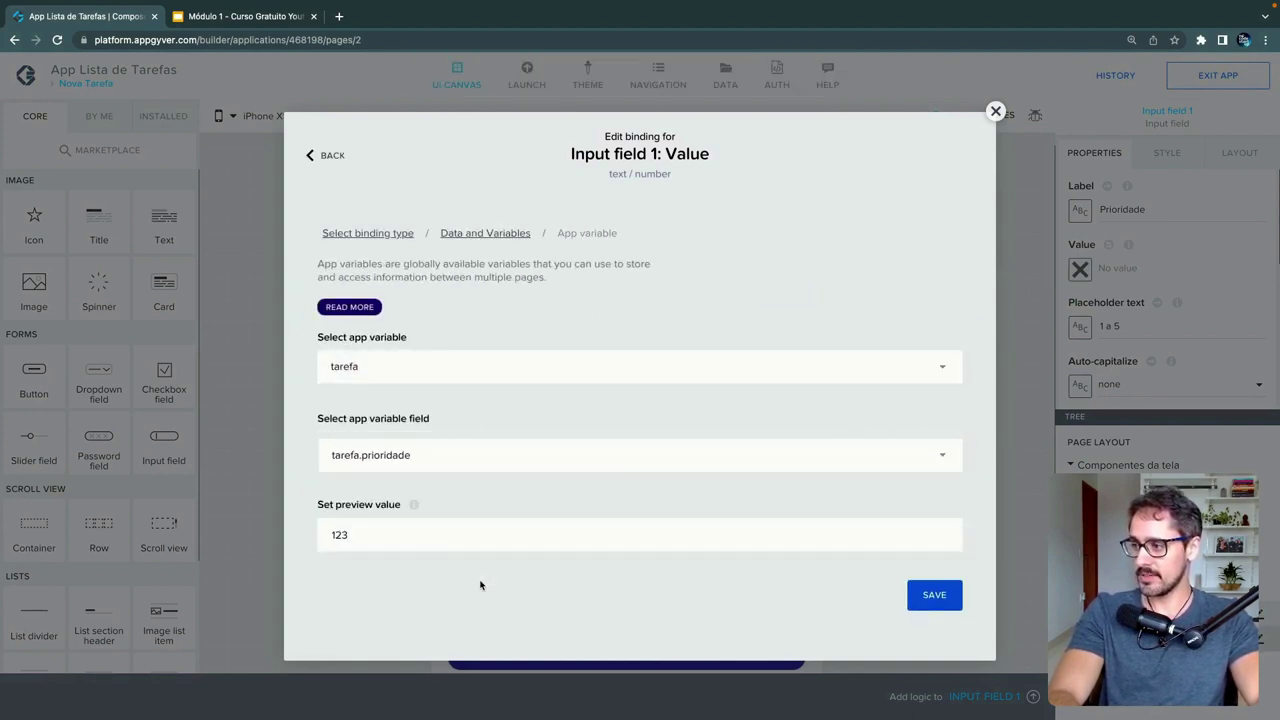
- Set the Prioridade binding's preview value to 5, save the binding and save the app
double_click(390, 527)
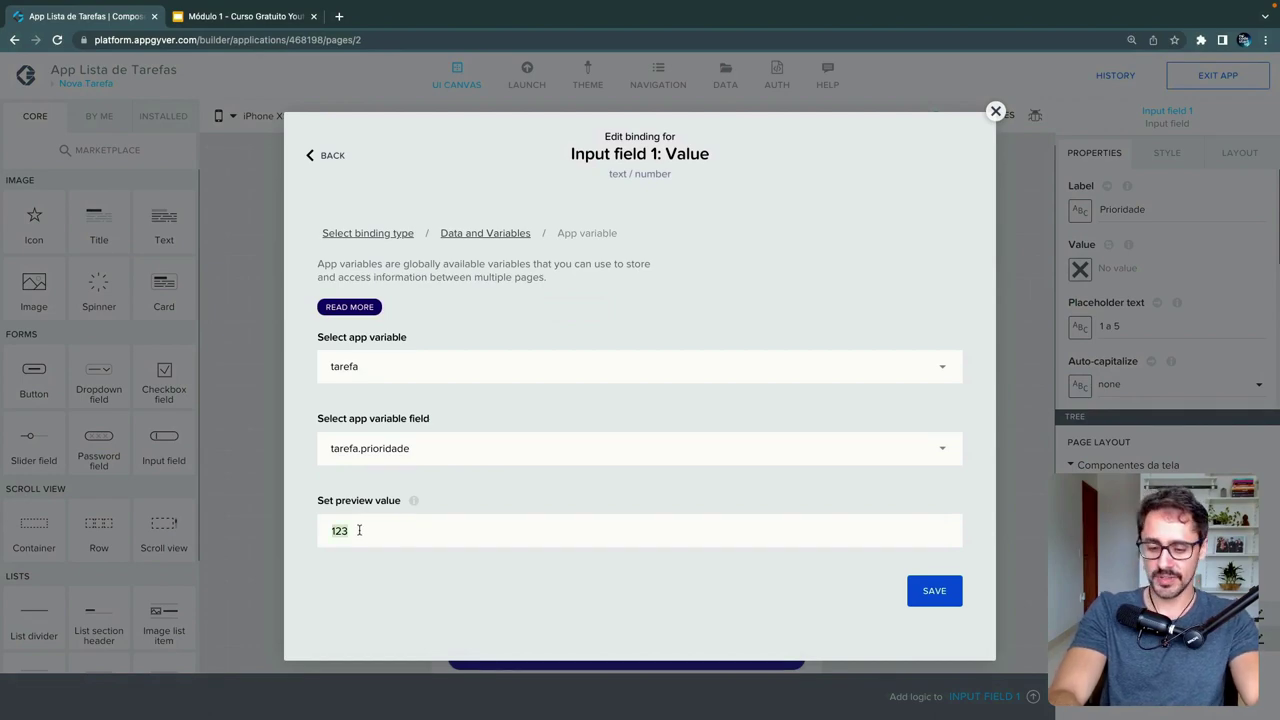
text(5)
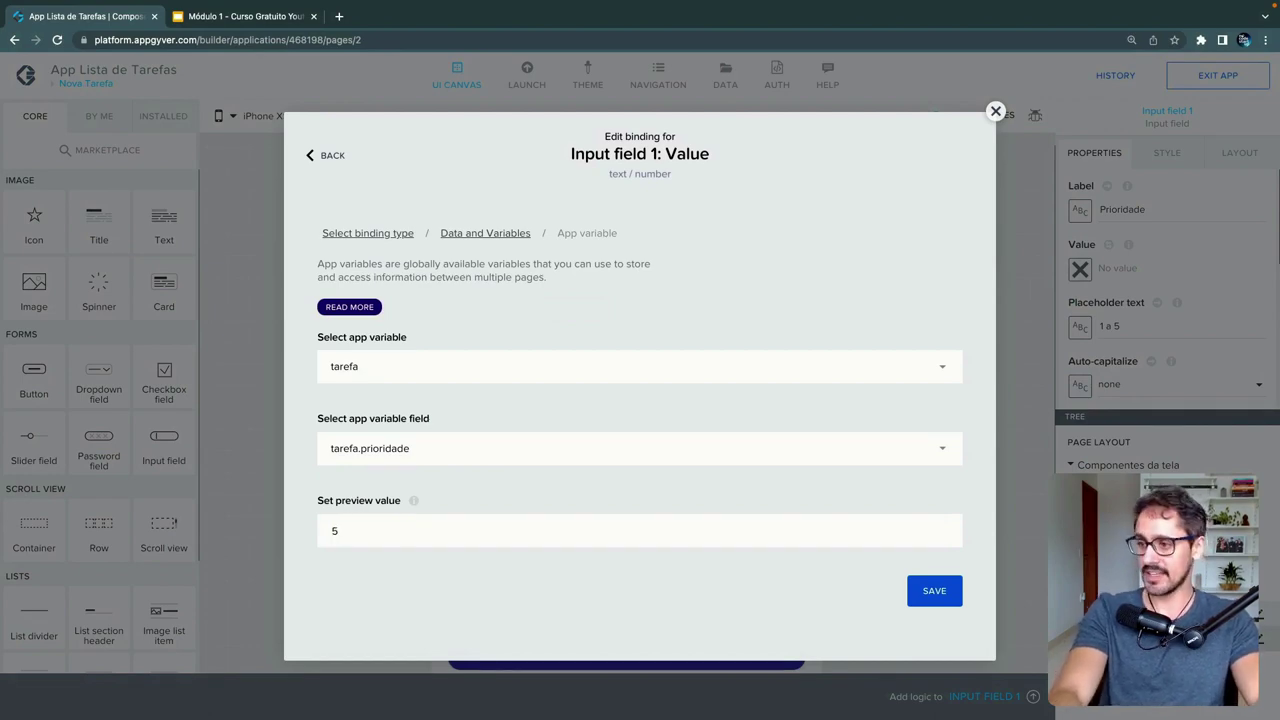
click(930, 591)
click(906, 478)
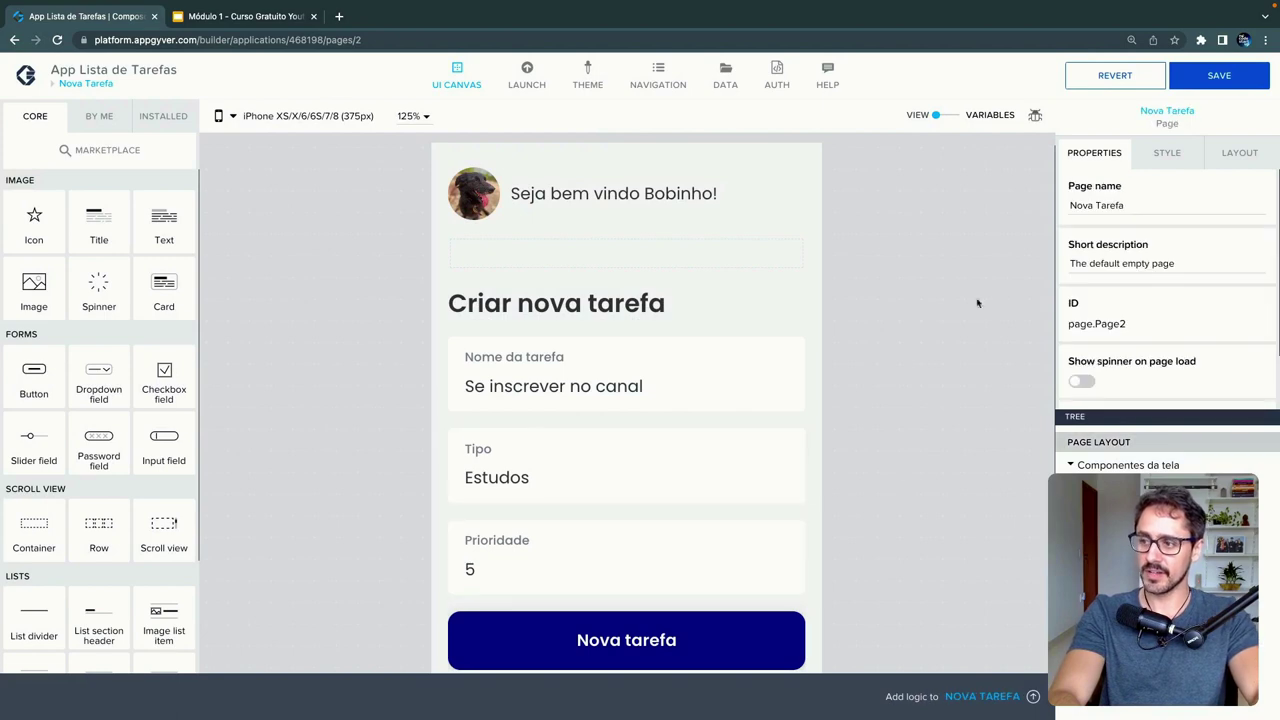
key(super+s)
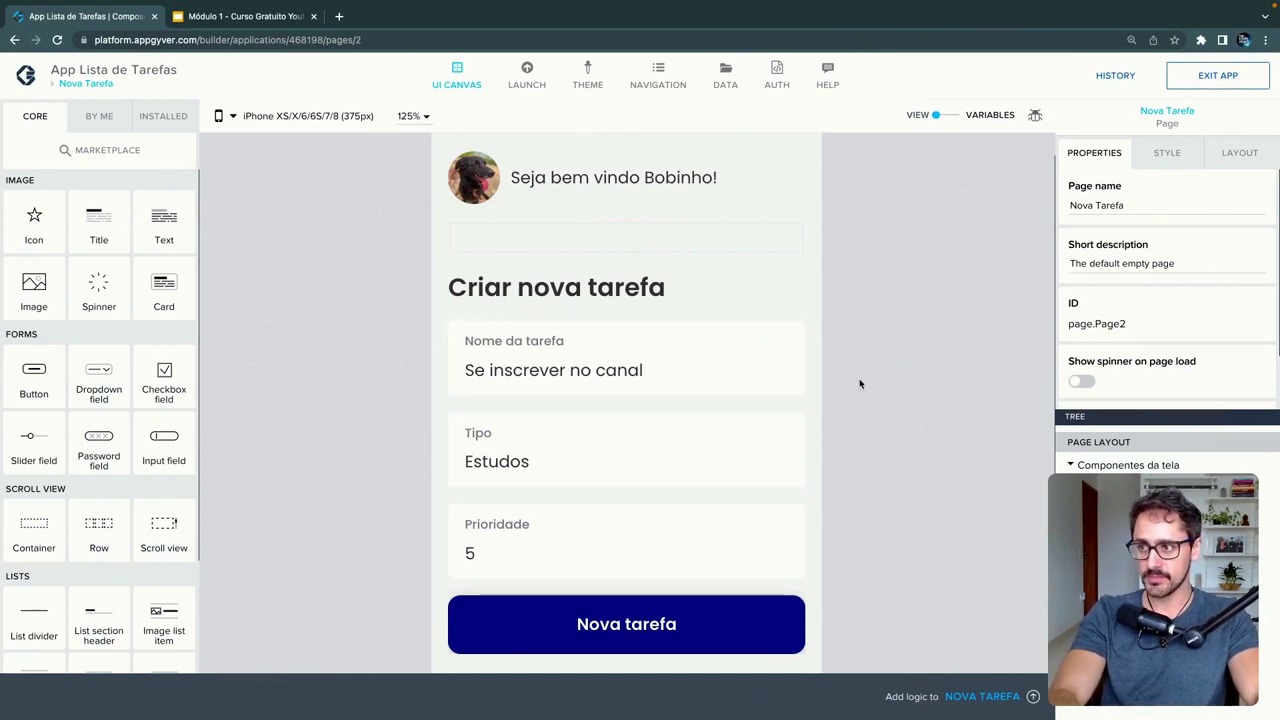
- Add a Create record action to the Nova tarefa button's logic and connect it to the Component tap event
click(677, 650)
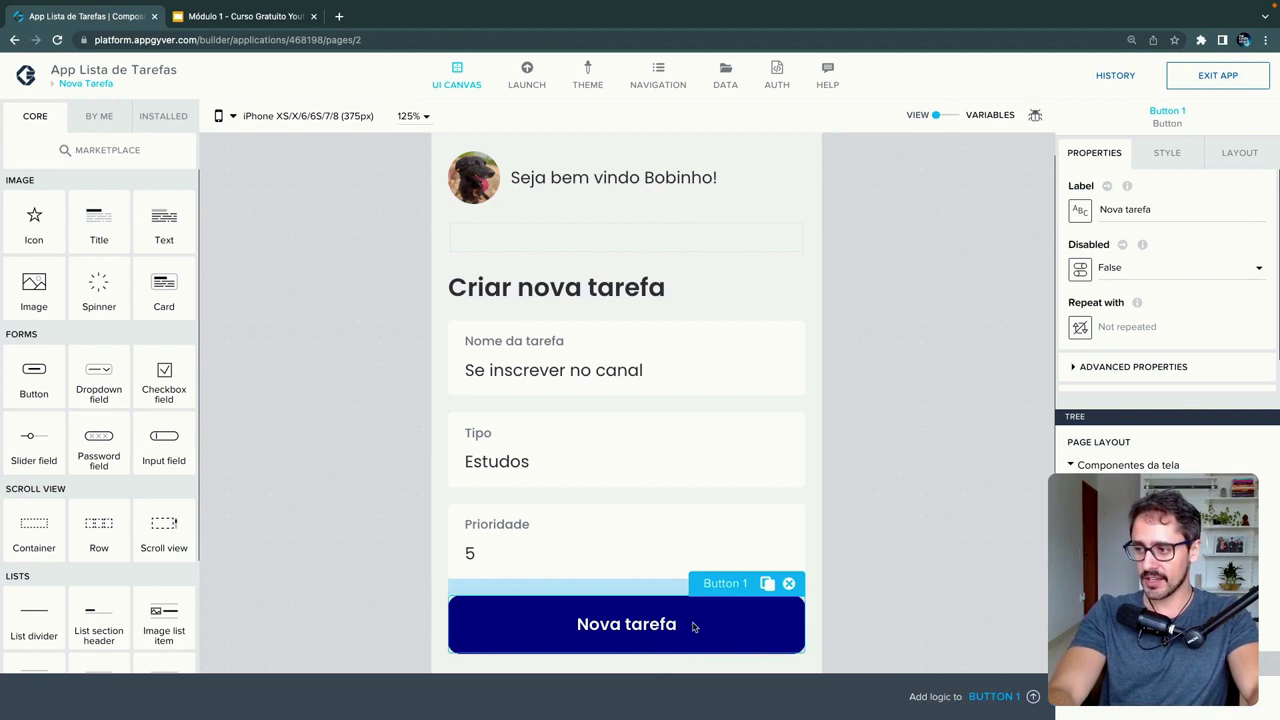
scroll(693, 627, down, 1)
click(1033, 696)
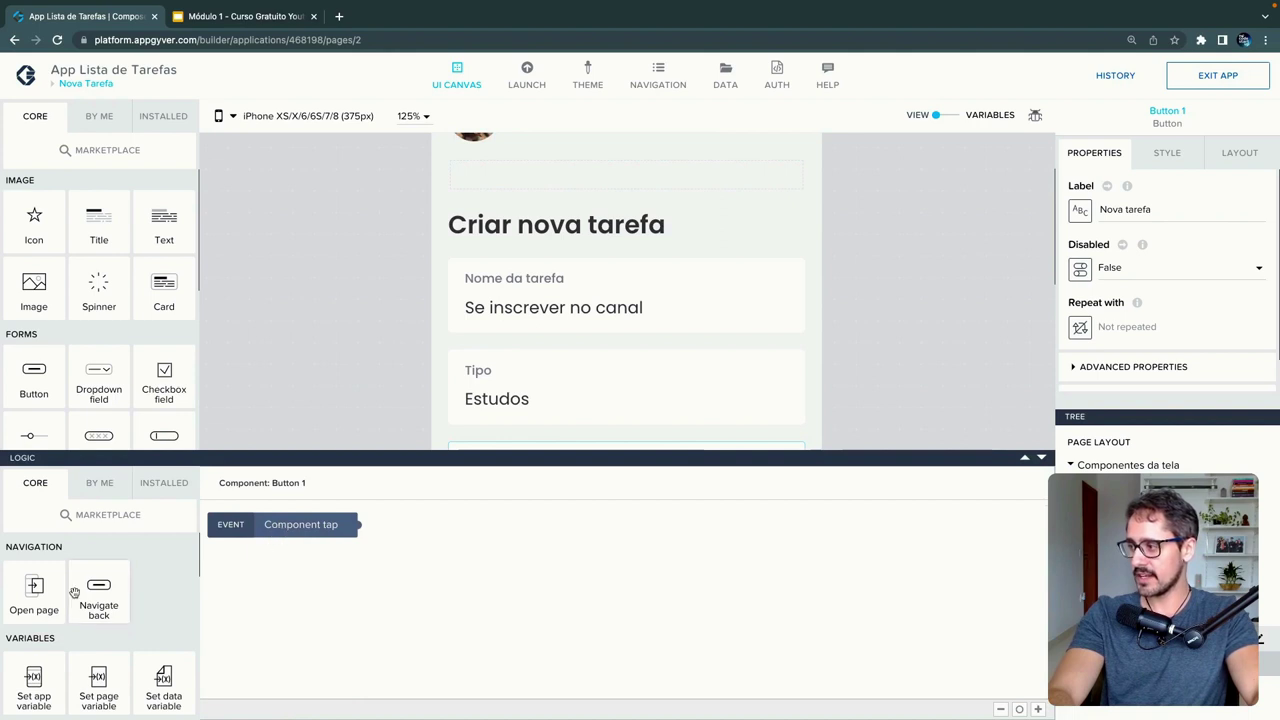
scroll(74, 592, down, 2)
scroll(74, 592, down, 3)
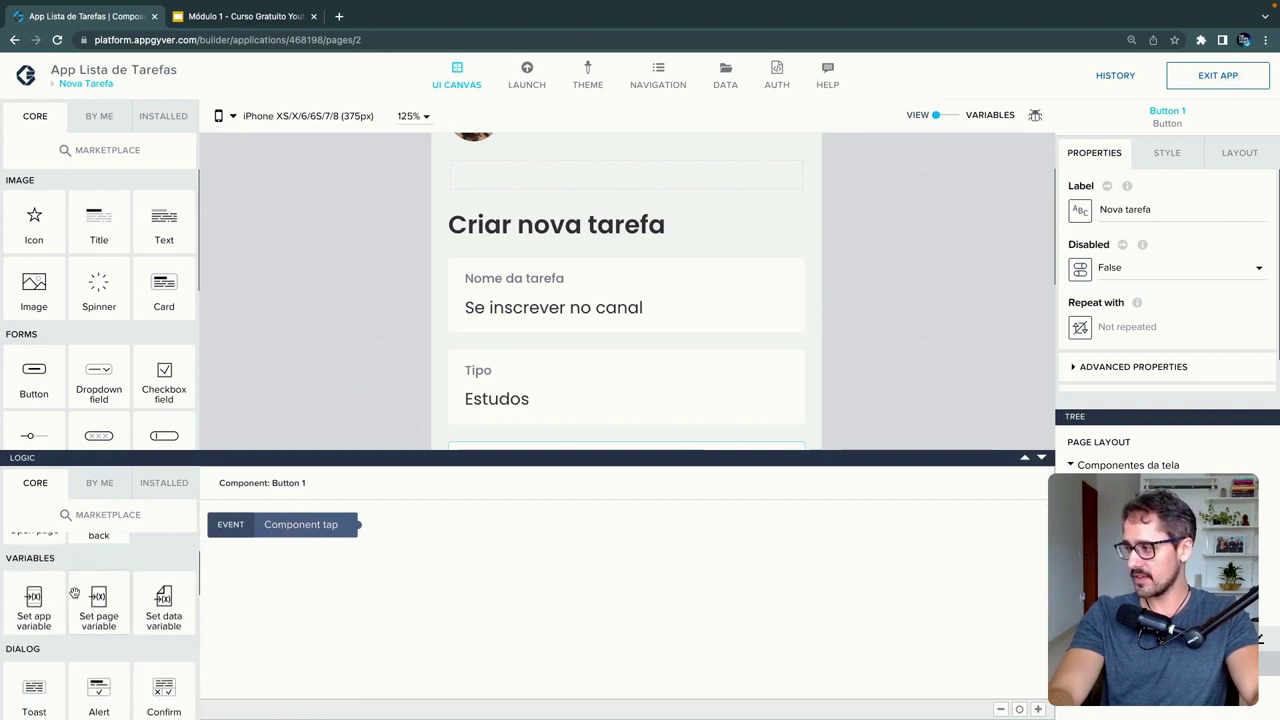
scroll(74, 593, up, 2)
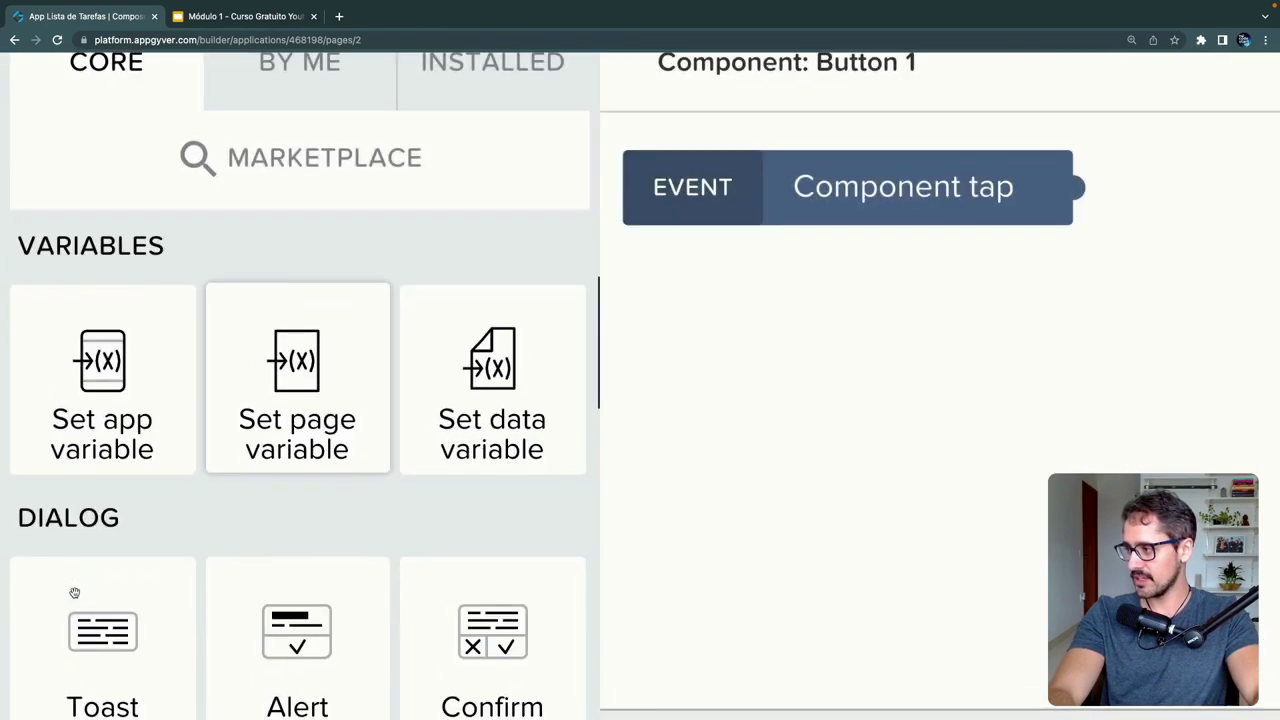
scroll(74, 592, down, 3)
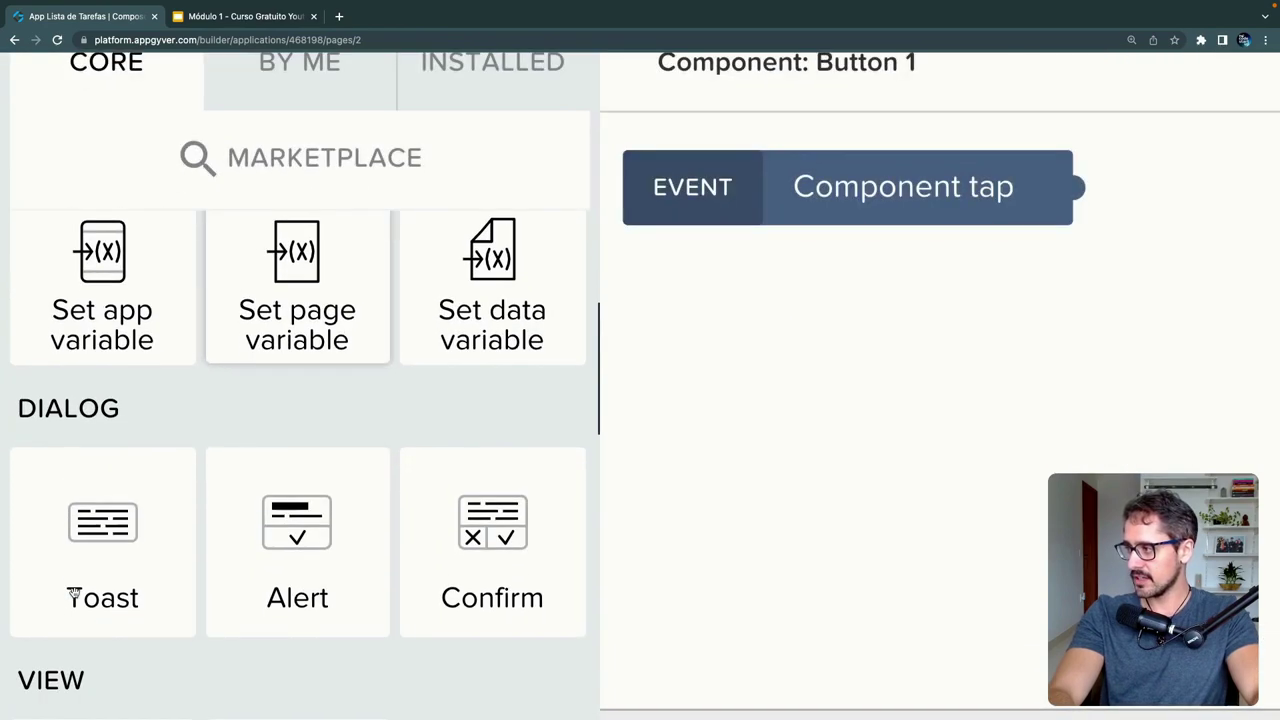
scroll(74, 592, down, 5)
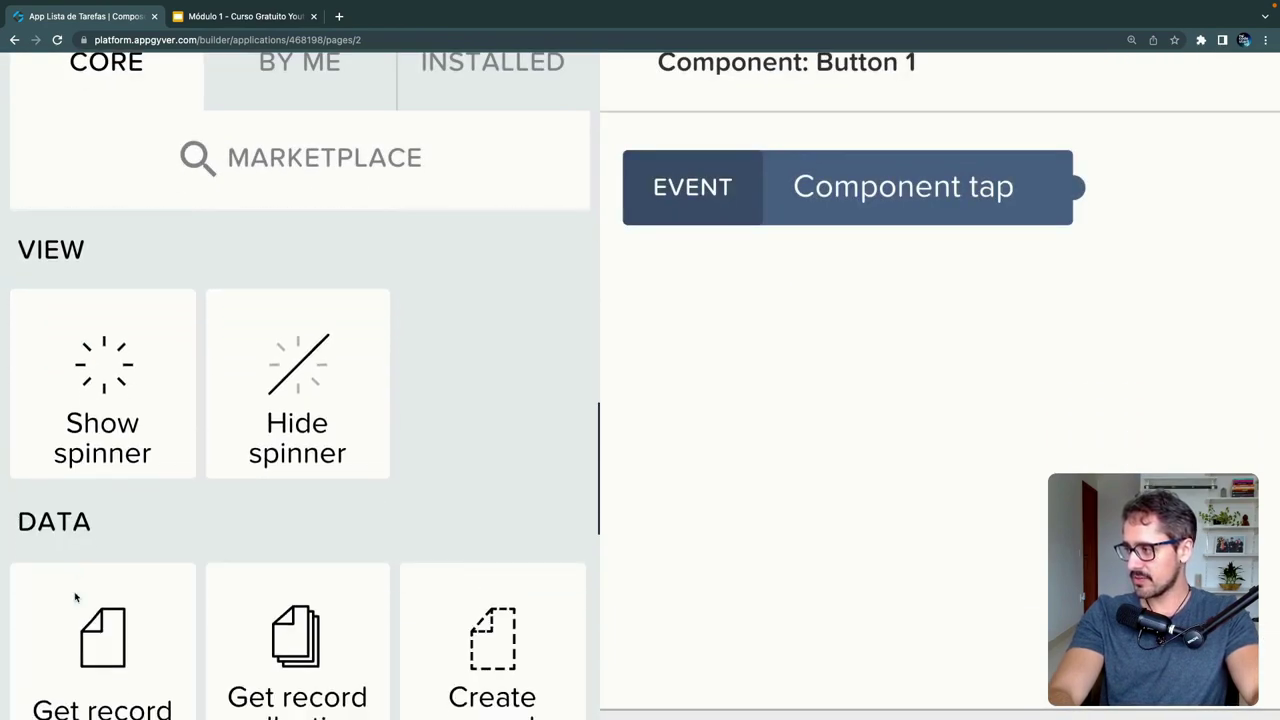
scroll(74, 592, down, 2)
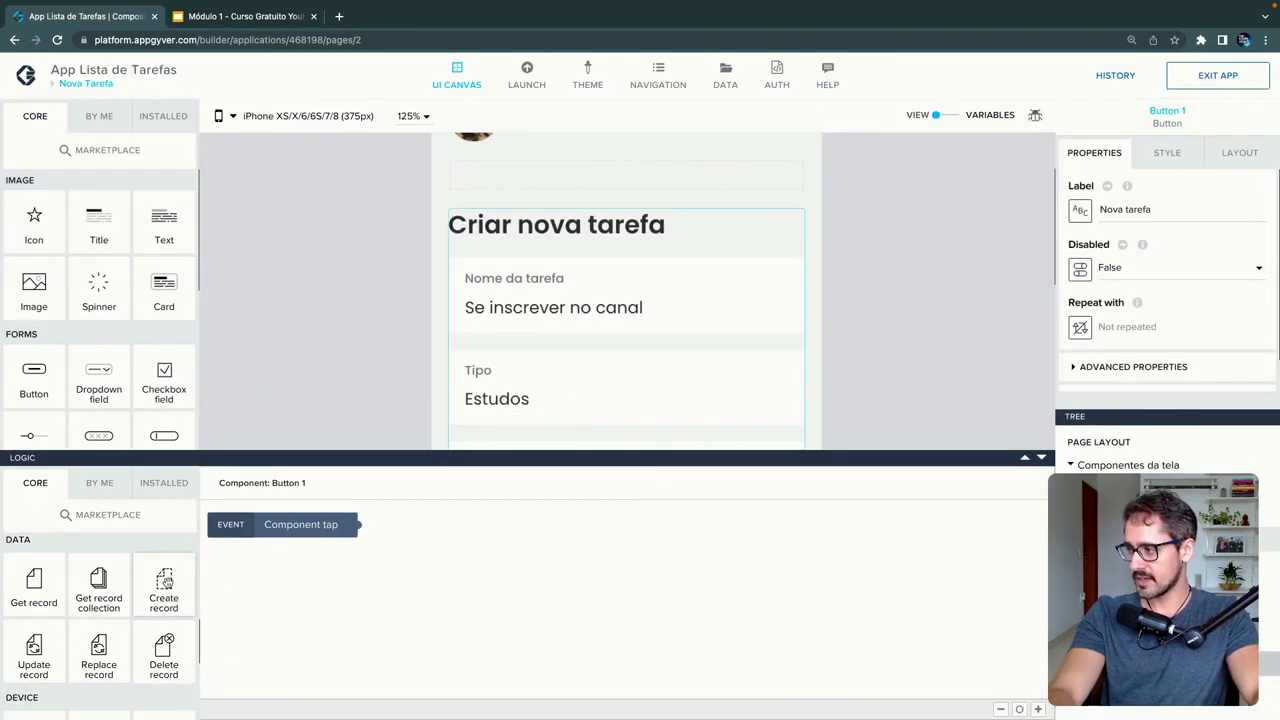
drag(509, 403, 437, 569)
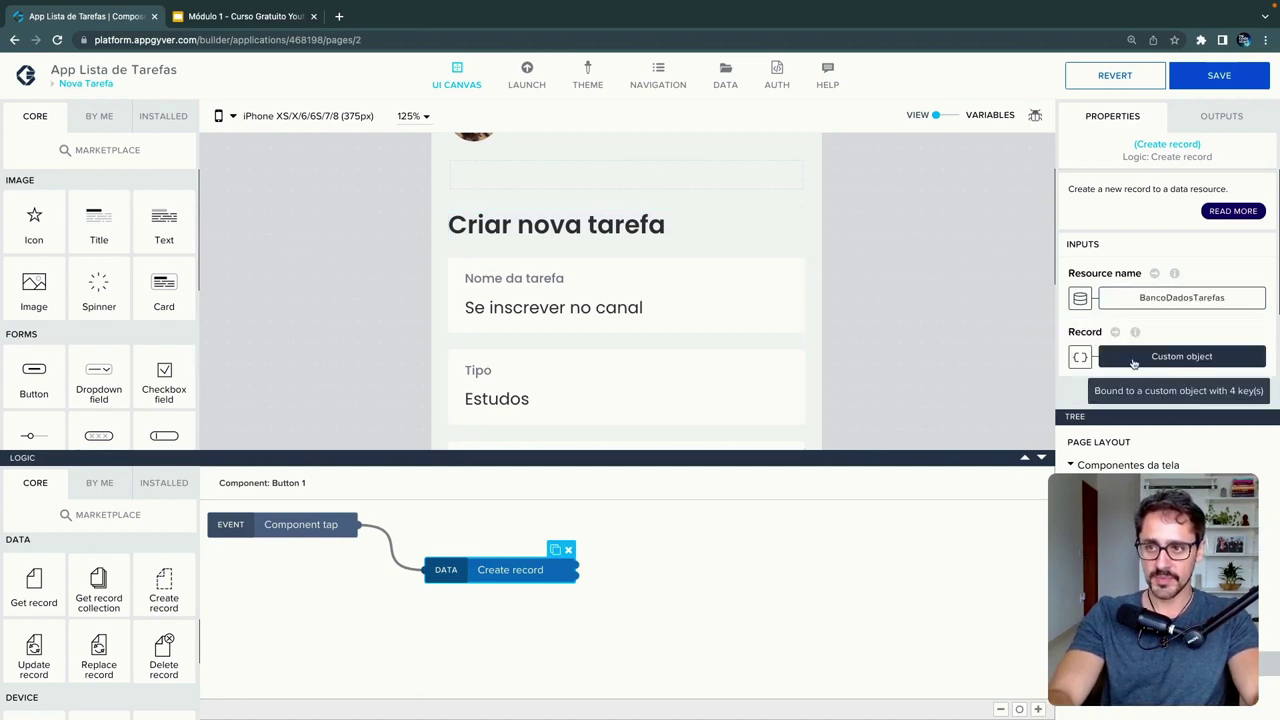
- In the Create record action's custom object, bind the nome property to the app variable field tarefa.nome
click(1133, 362)
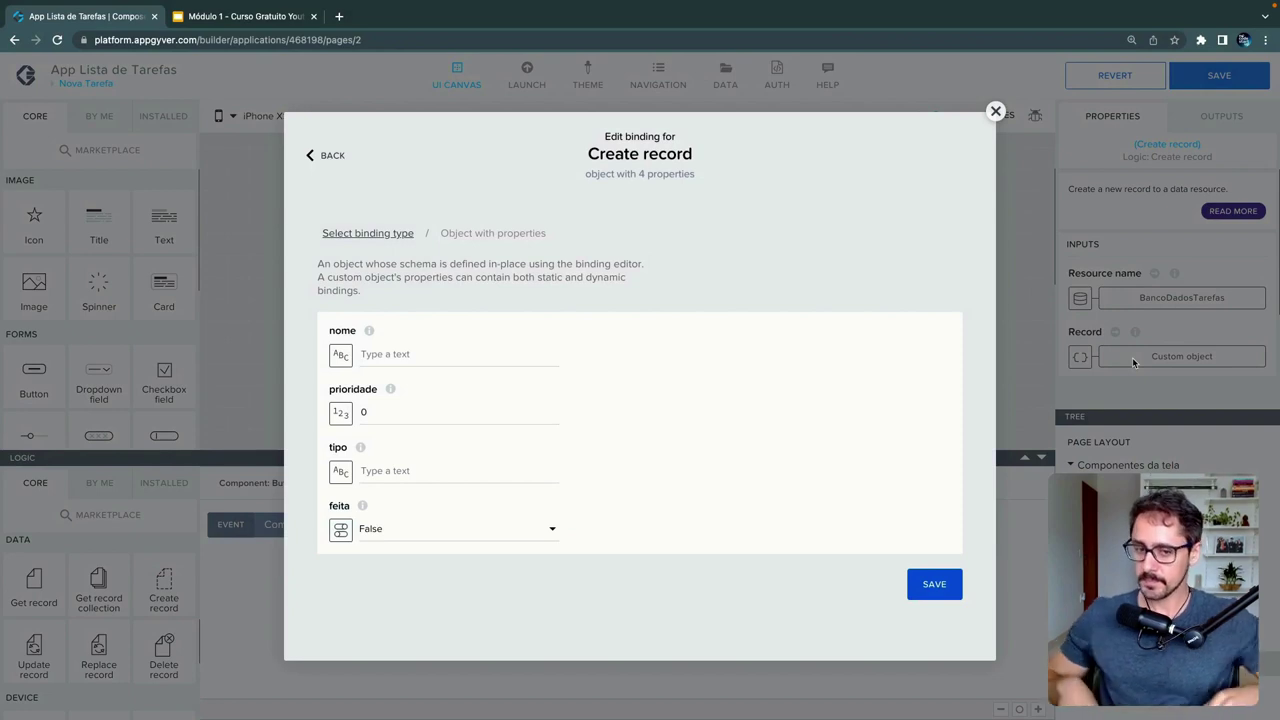
click(418, 356)
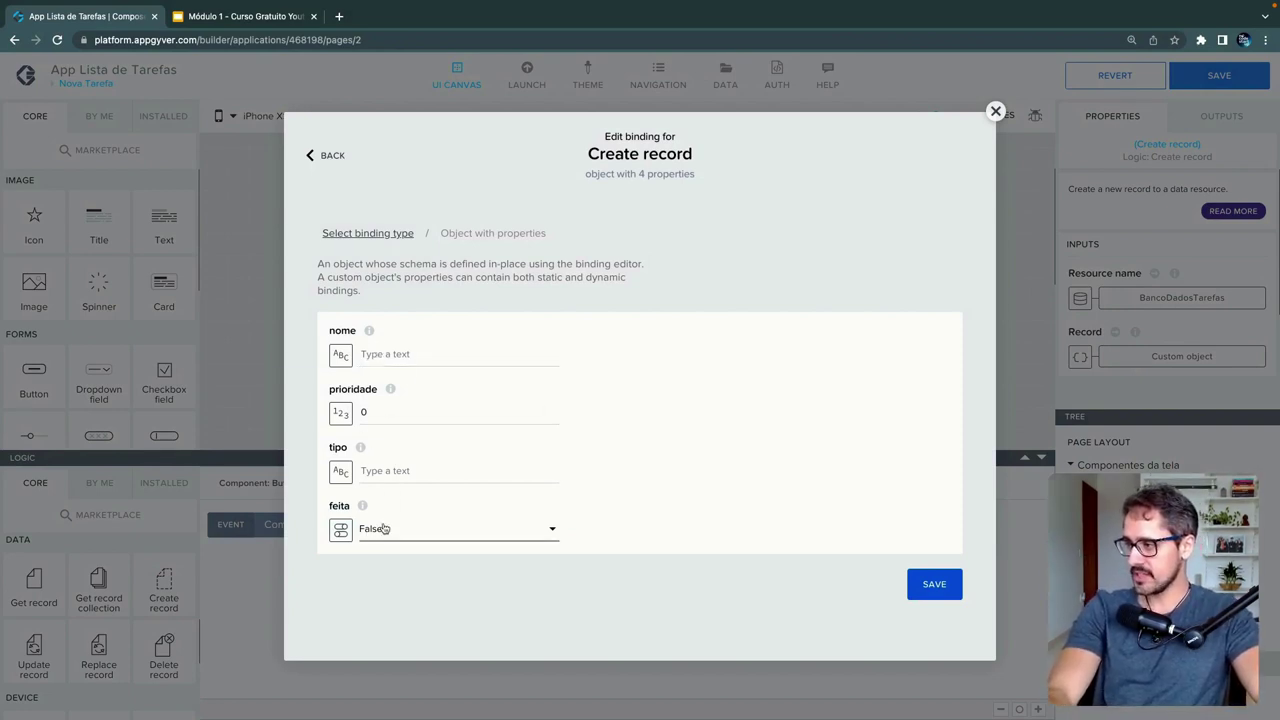
click(341, 356)
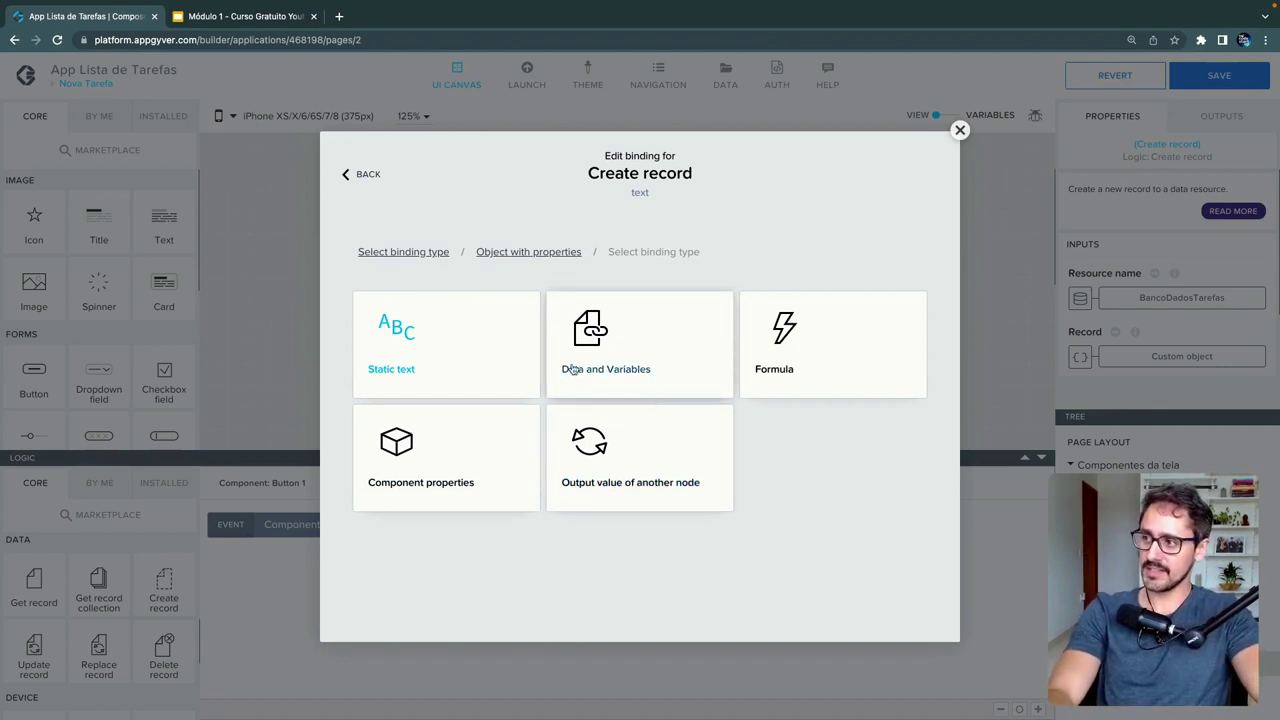
click(629, 383)
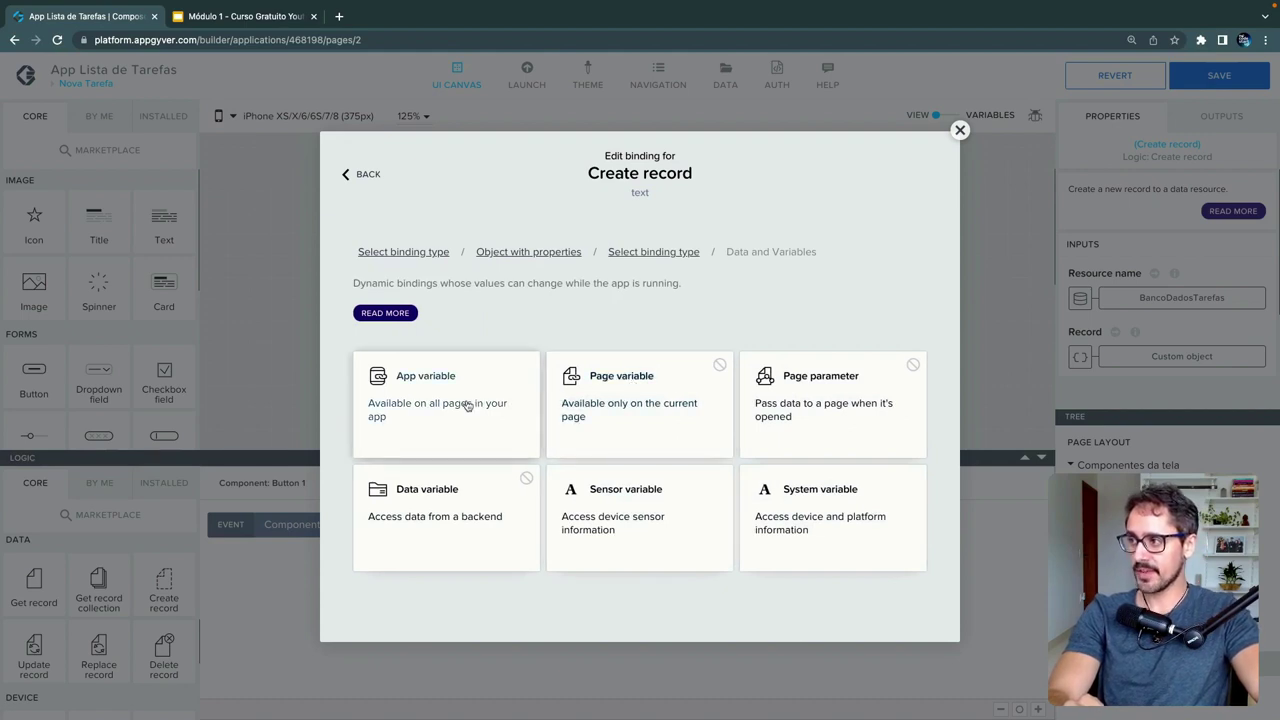
click(467, 405)
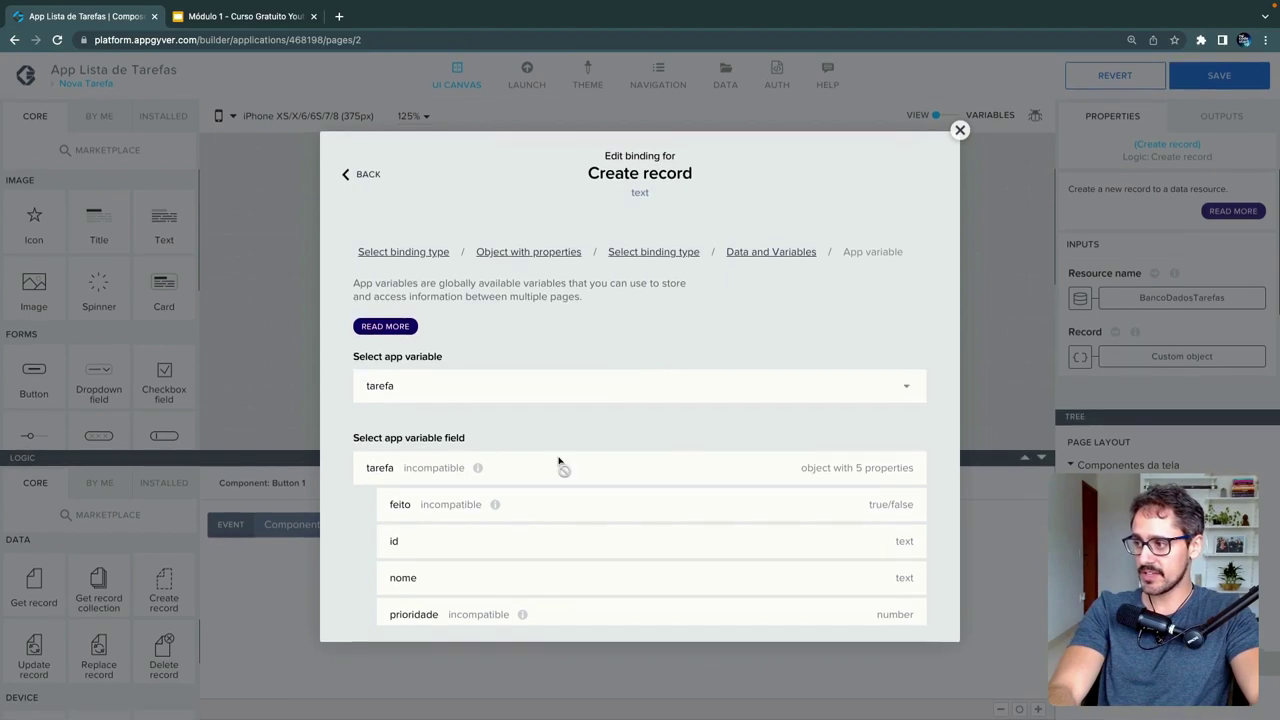
scroll(557, 463, down, 1)
click(489, 556)
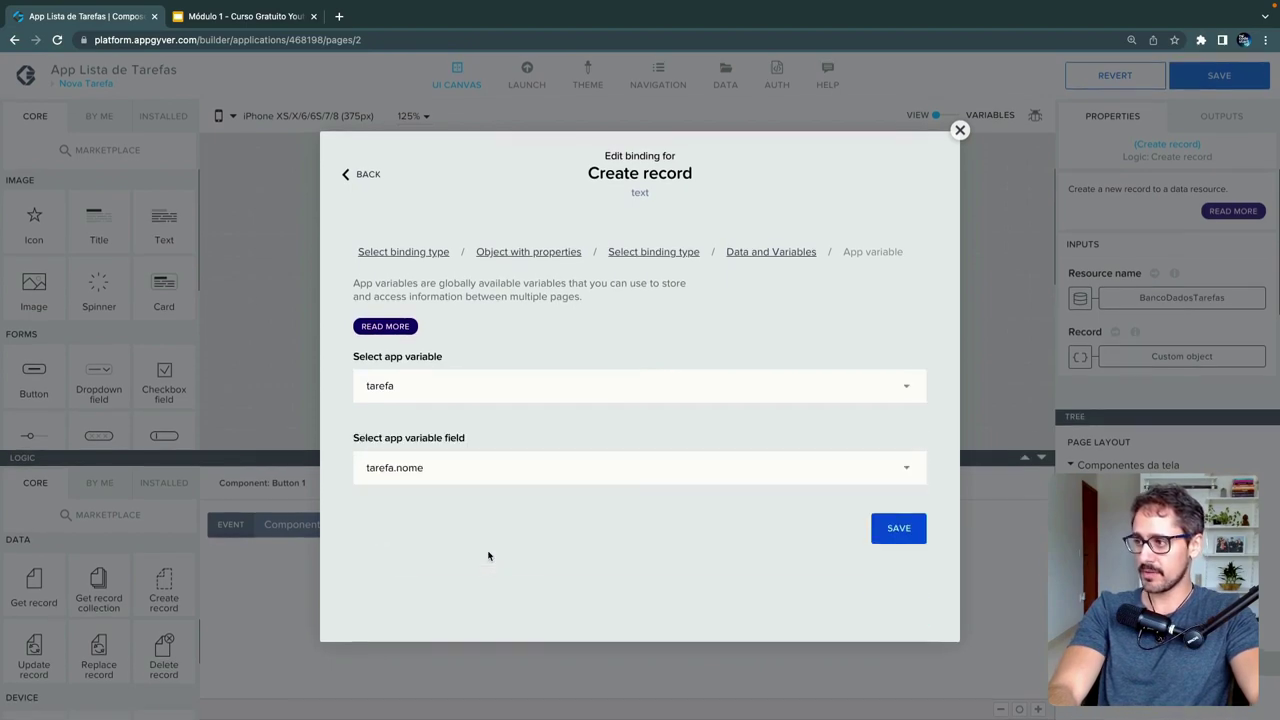
click(915, 527)
- Bind the record's prioridade property to the app variable field tarefa.prioridade
click(347, 410)
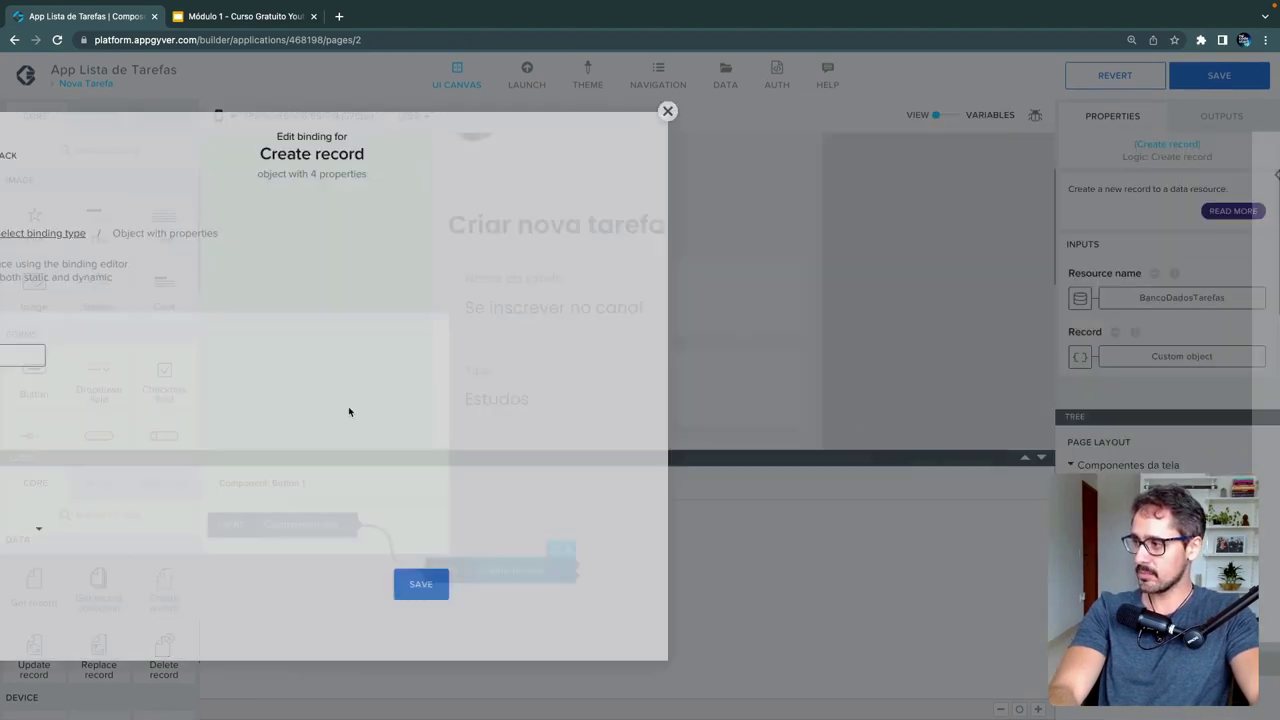
click(632, 372)
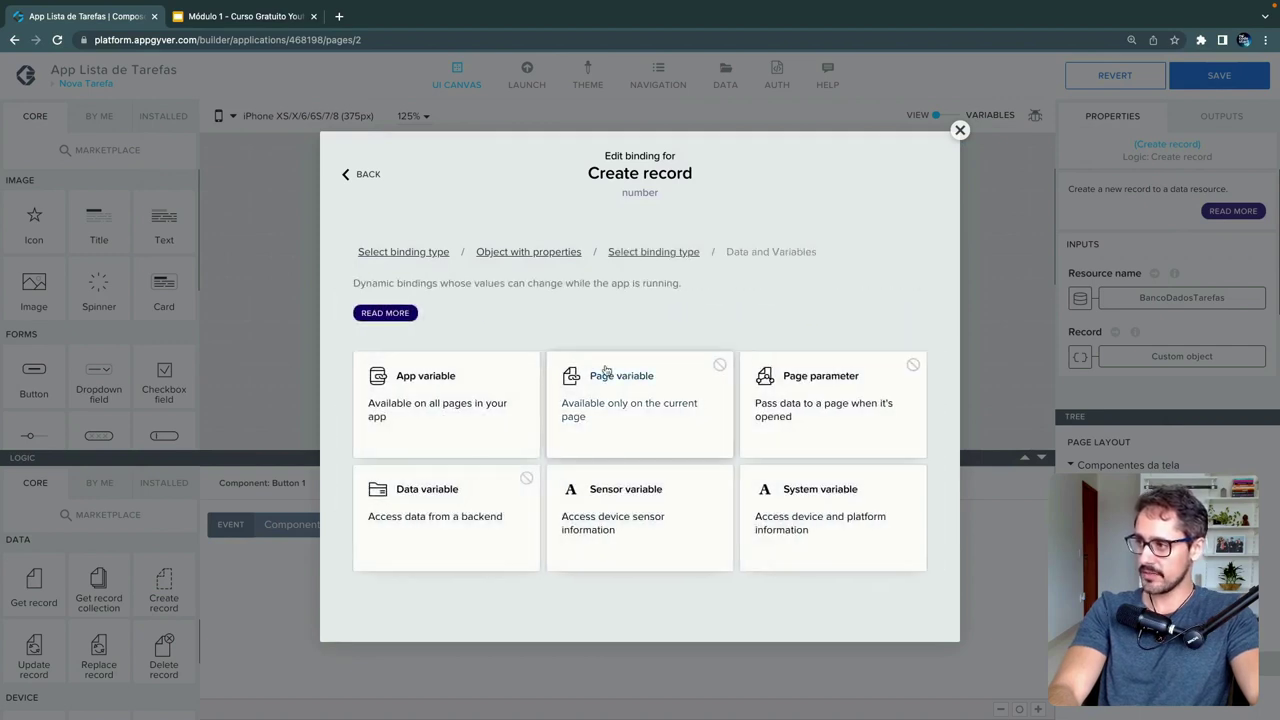
click(486, 382)
click(486, 385)
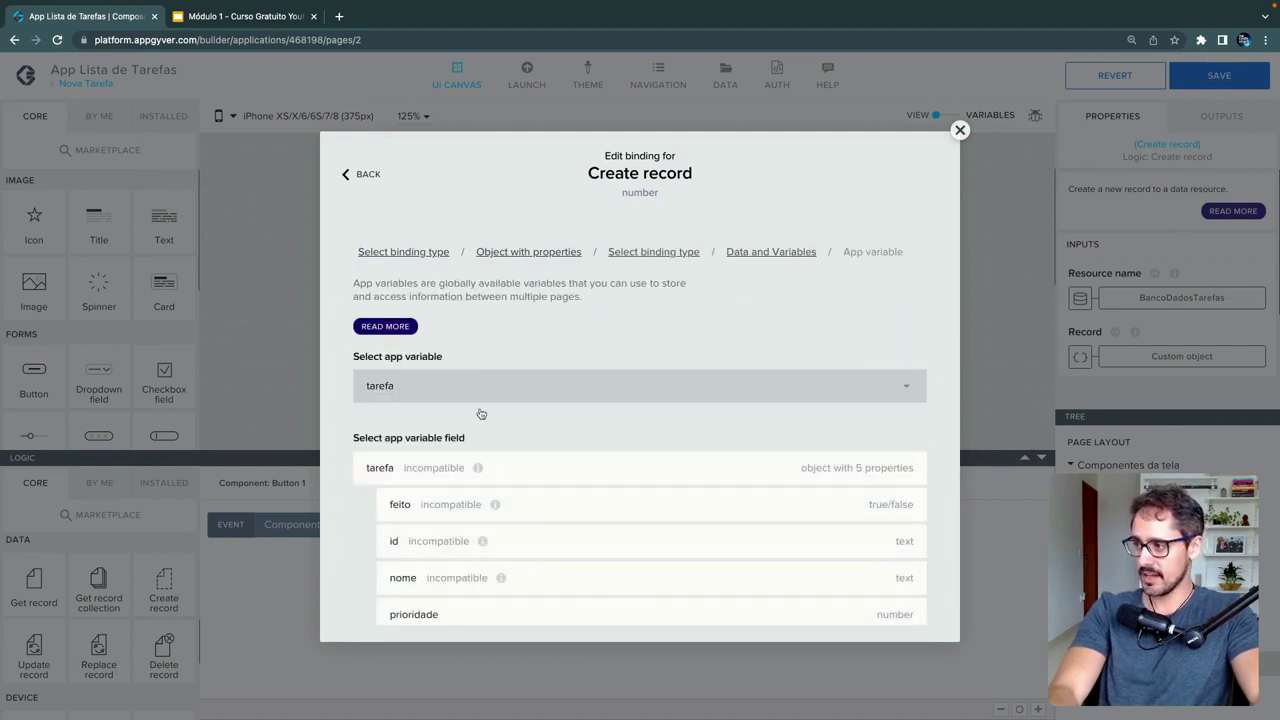
scroll(480, 540, down, 1)
click(483, 574)
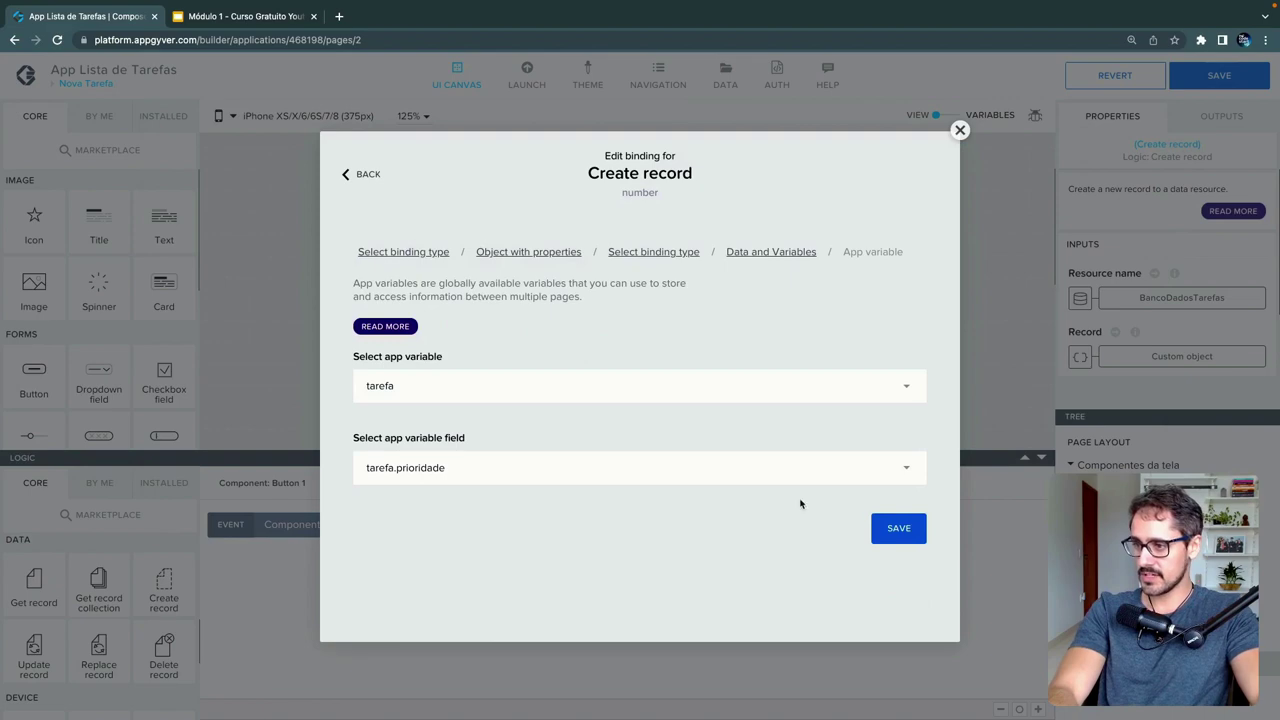
click(893, 527)
- Bind the record's tipo property to the app variable field tarefa.tipo and view the options for feita
click(336, 473)
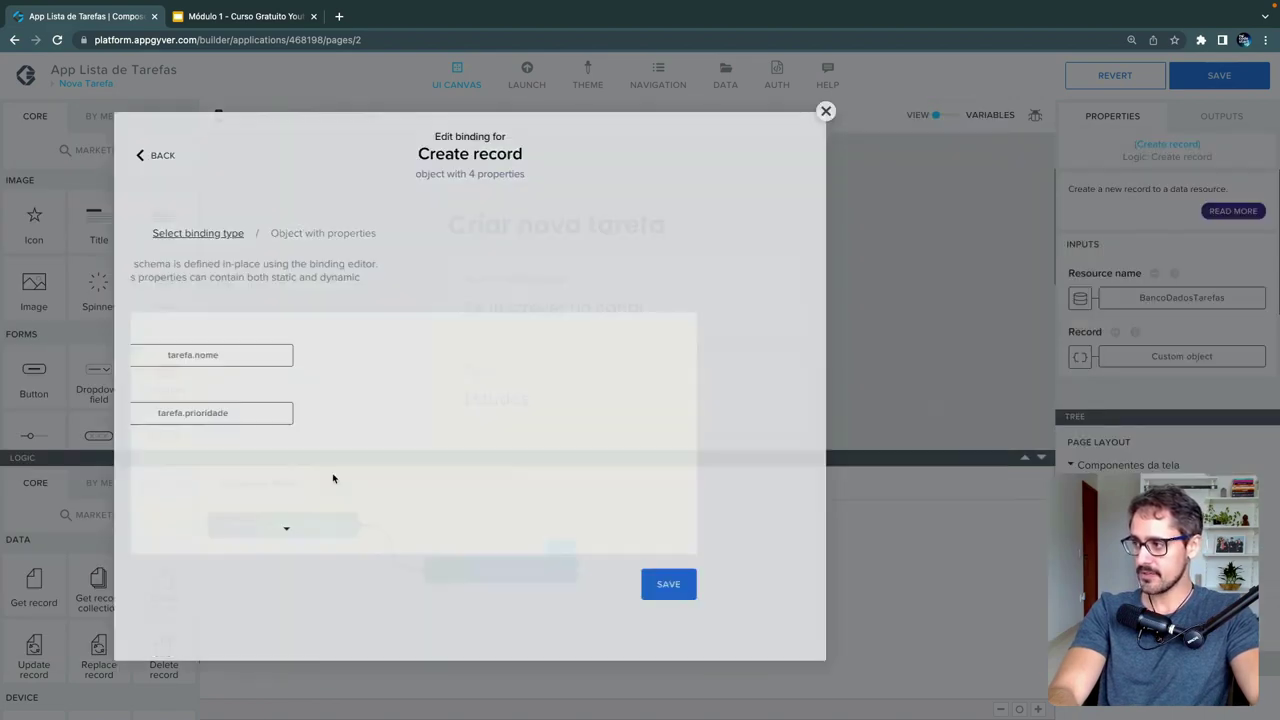
click(600, 378)
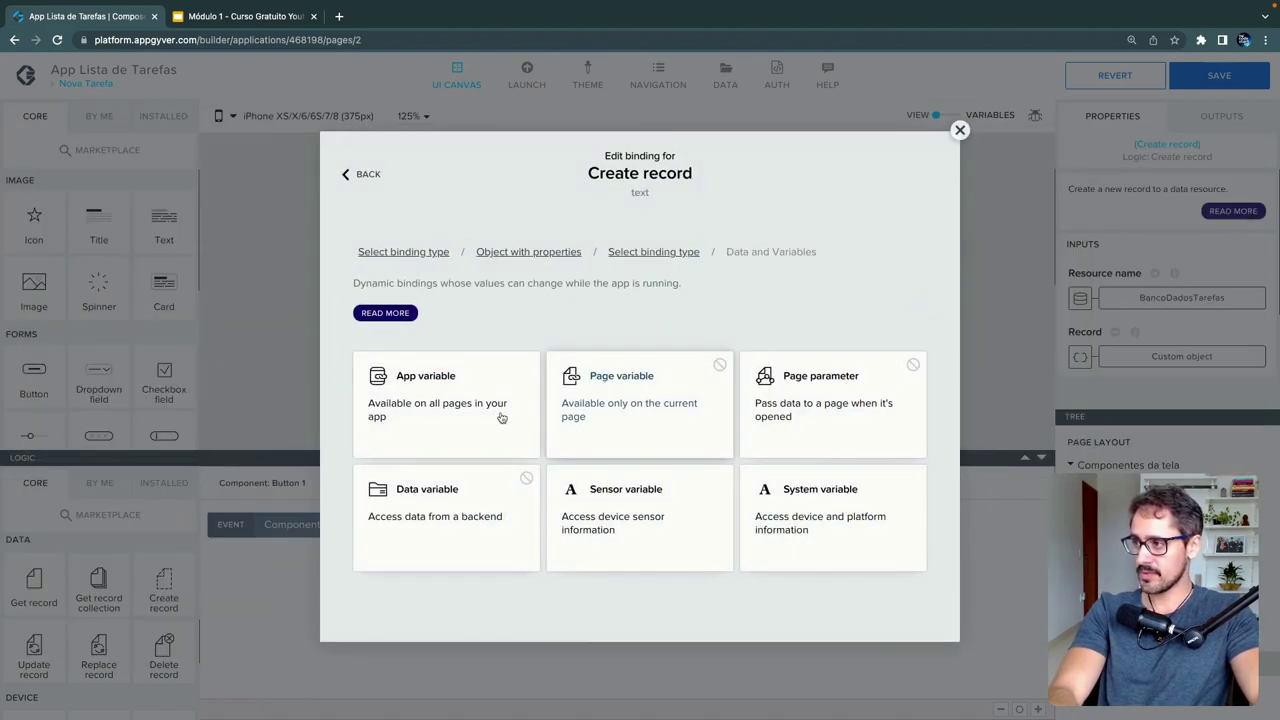
click(462, 424)
click(446, 388)
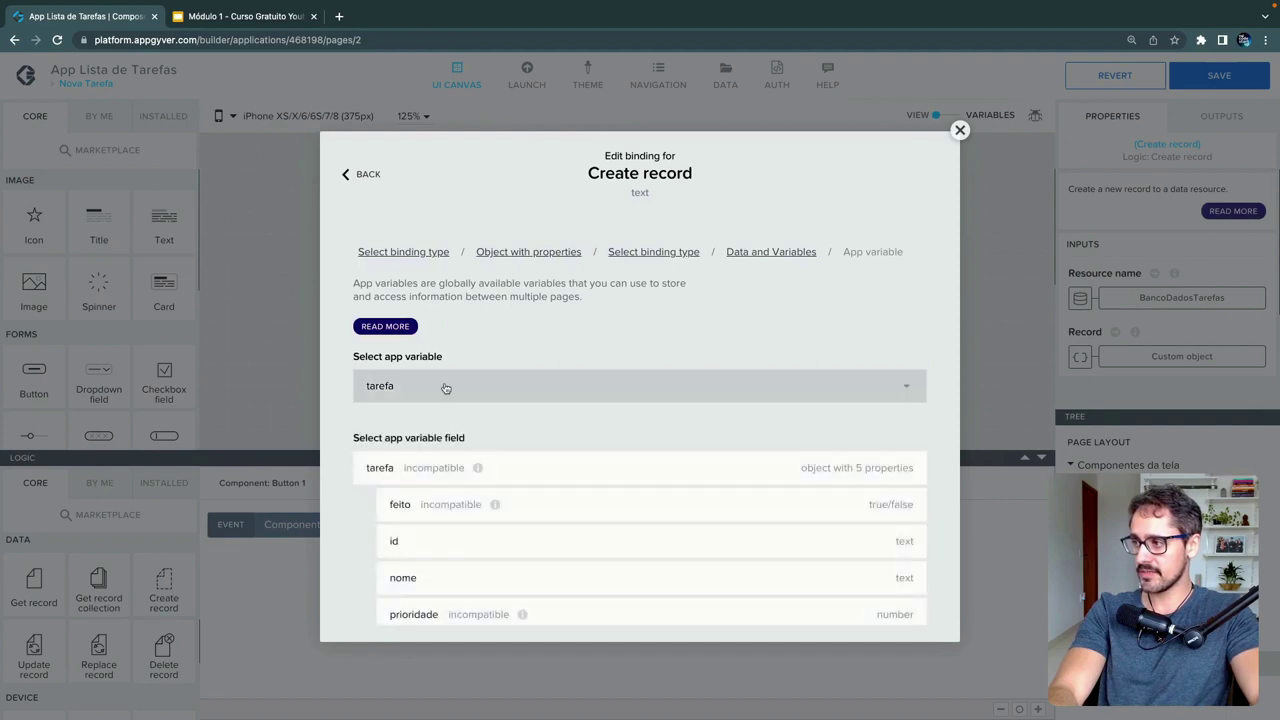
scroll(514, 534, down, 1)
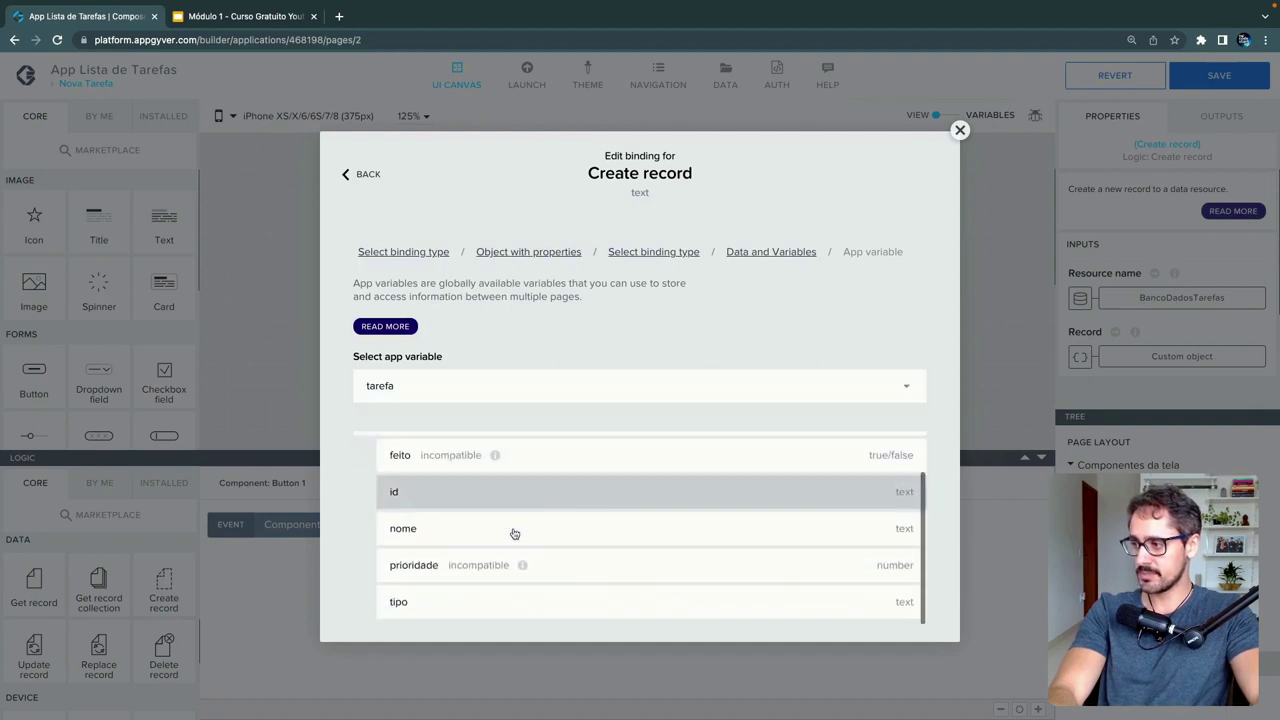
click(480, 606)
click(881, 524)
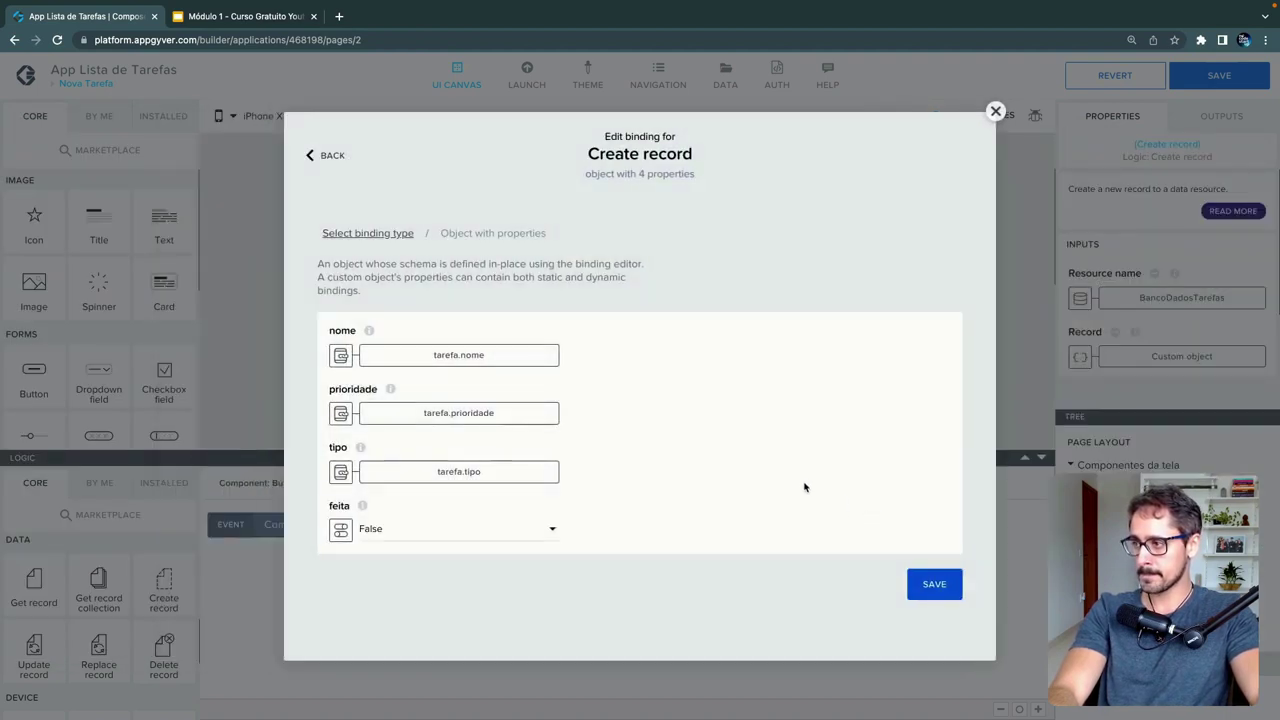
click(366, 540)
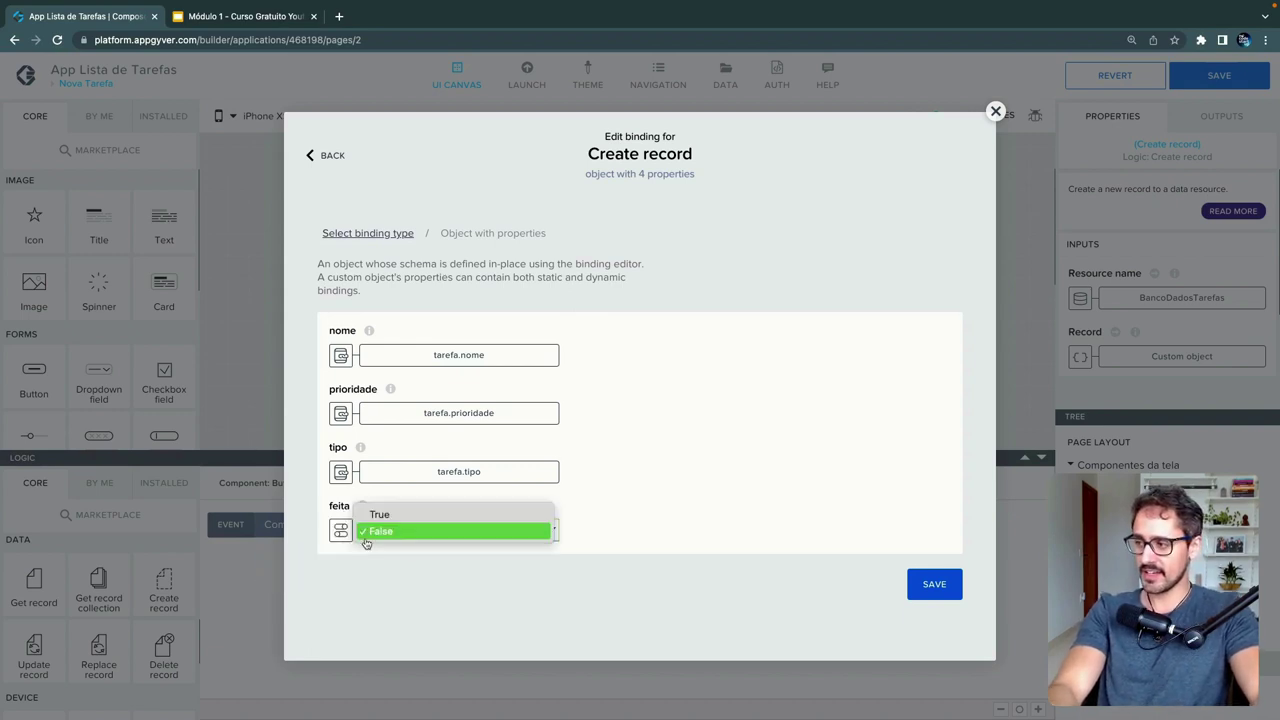
click(400, 574)
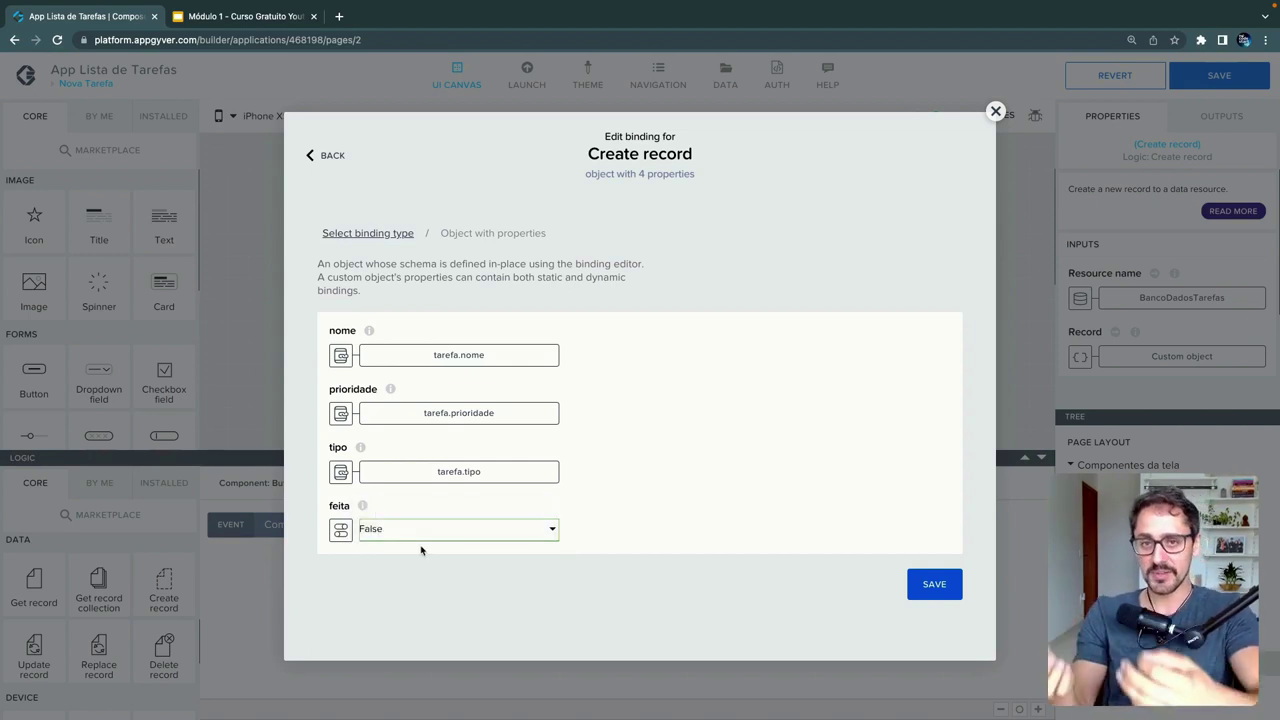
- Save the Create record binding with feita set to False and open the Home page
click(934, 585)
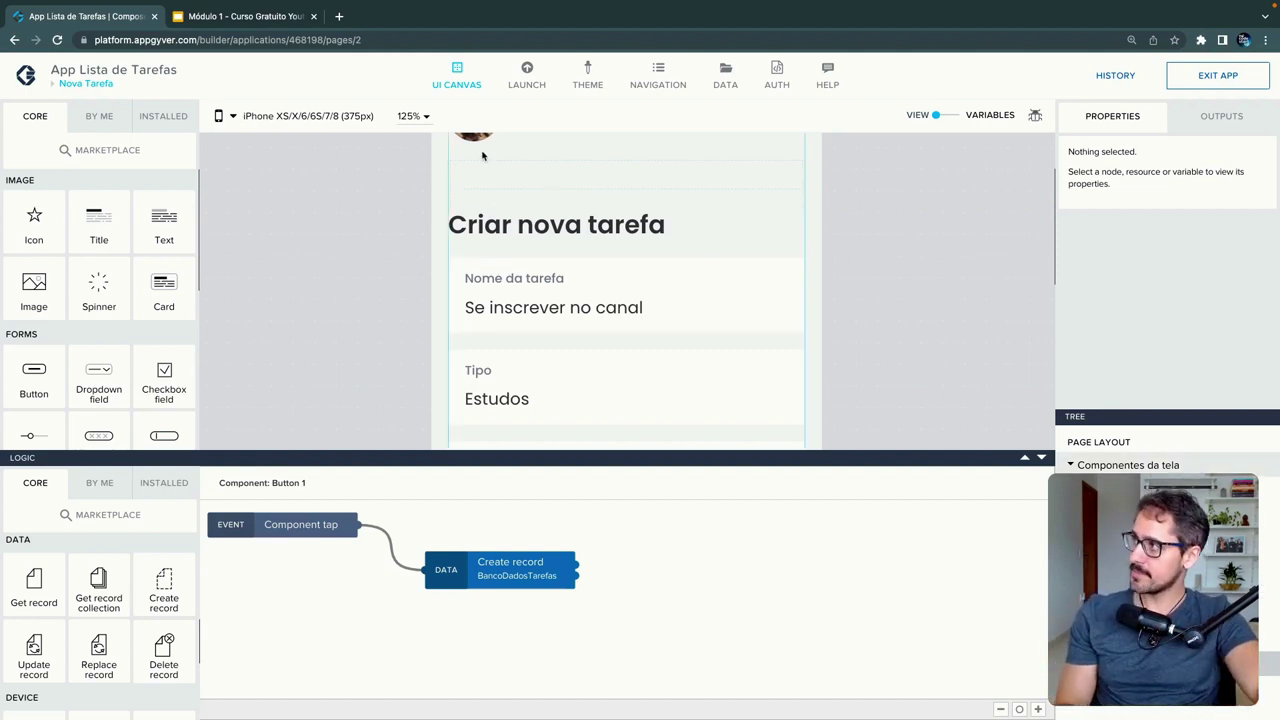
click(108, 86)
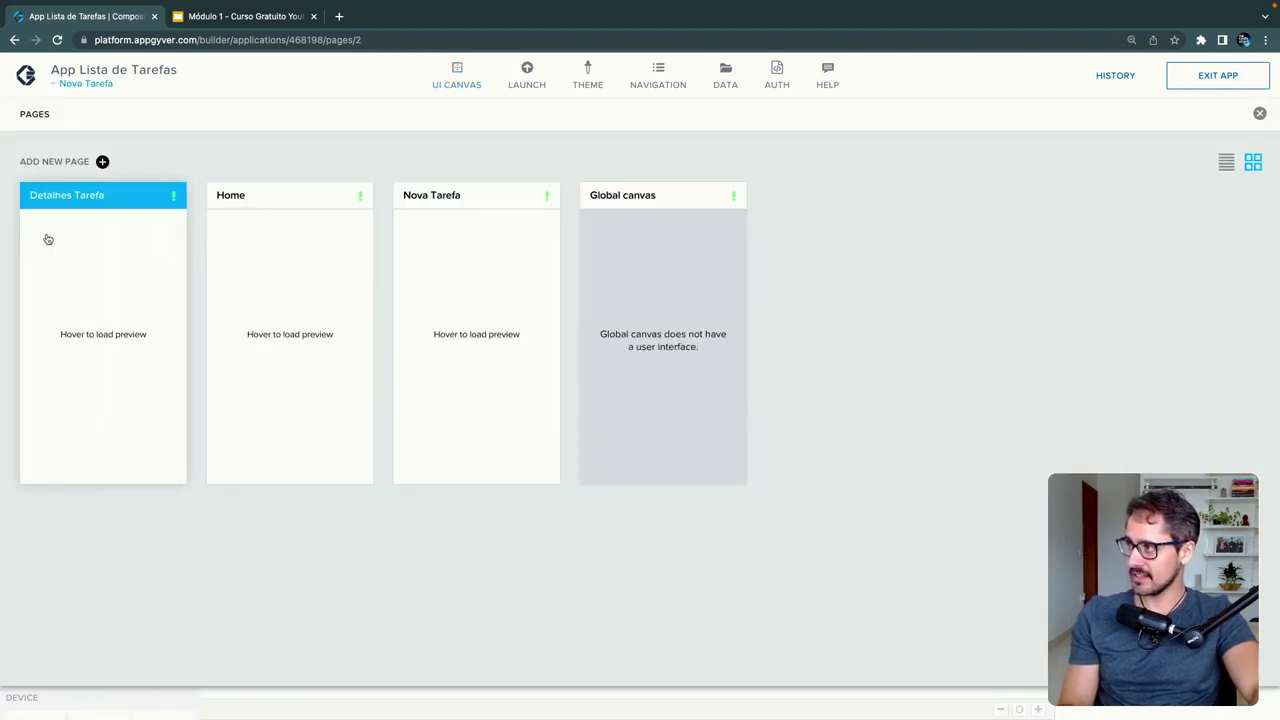
click(271, 228)
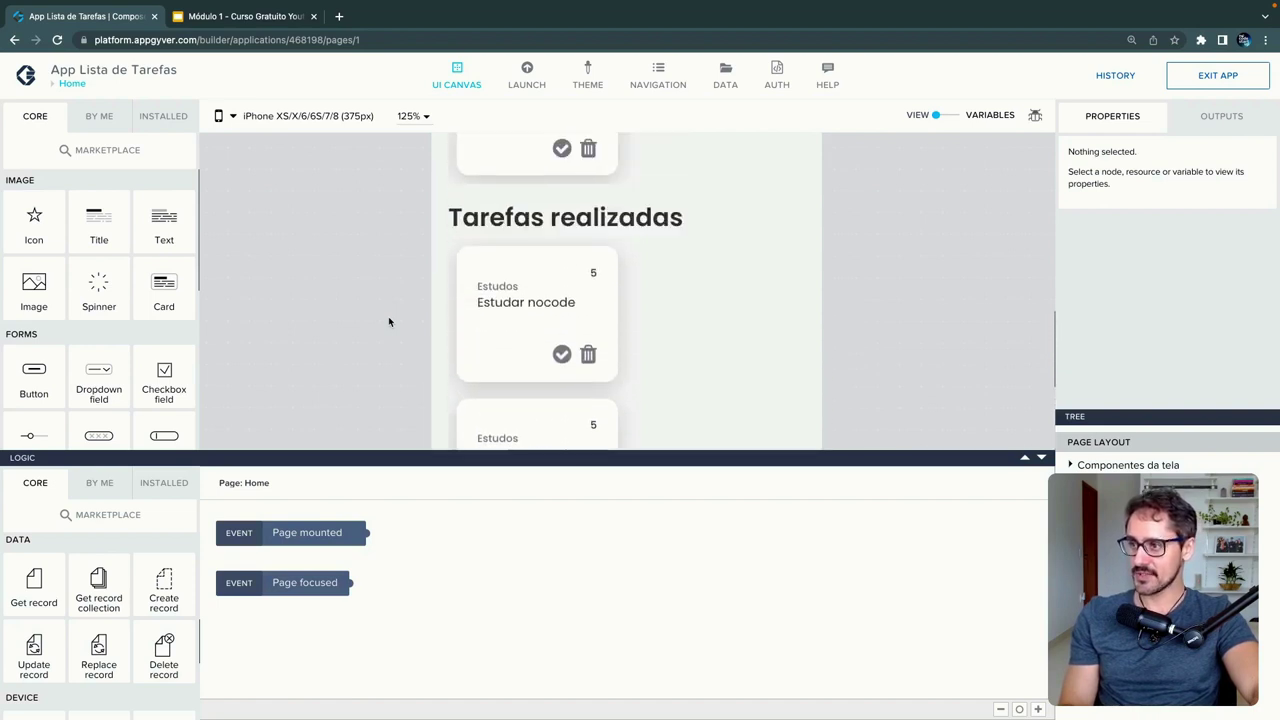
- Delete the second and third task cards under Afazeres, leaving one card, and save the app
click(1043, 459)
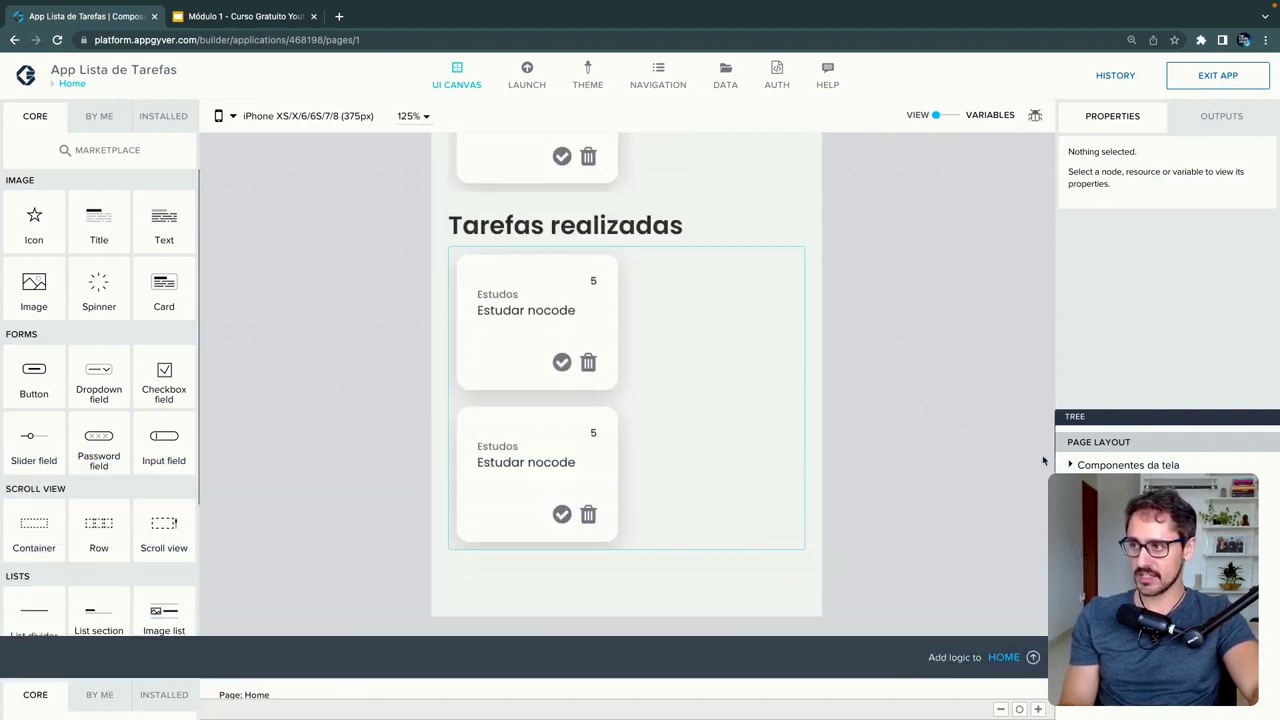
scroll(845, 403, up, 5)
scroll(845, 403, up, 1)
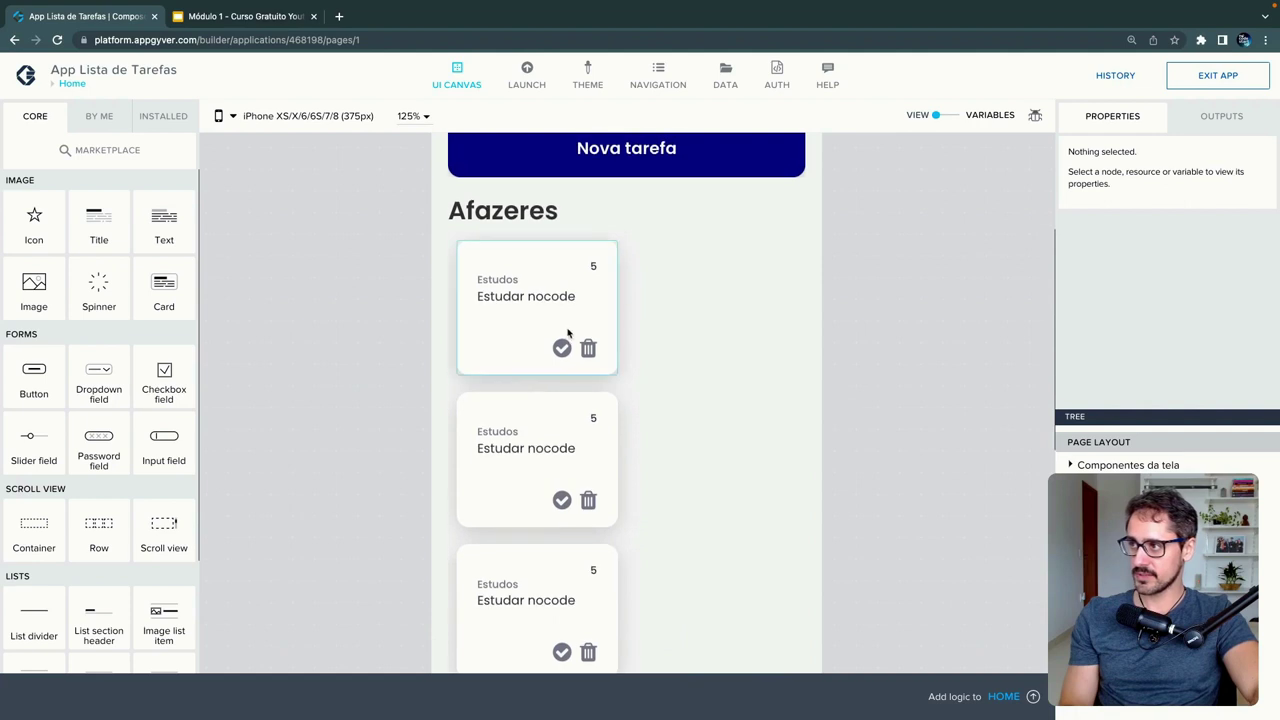
click(570, 560)
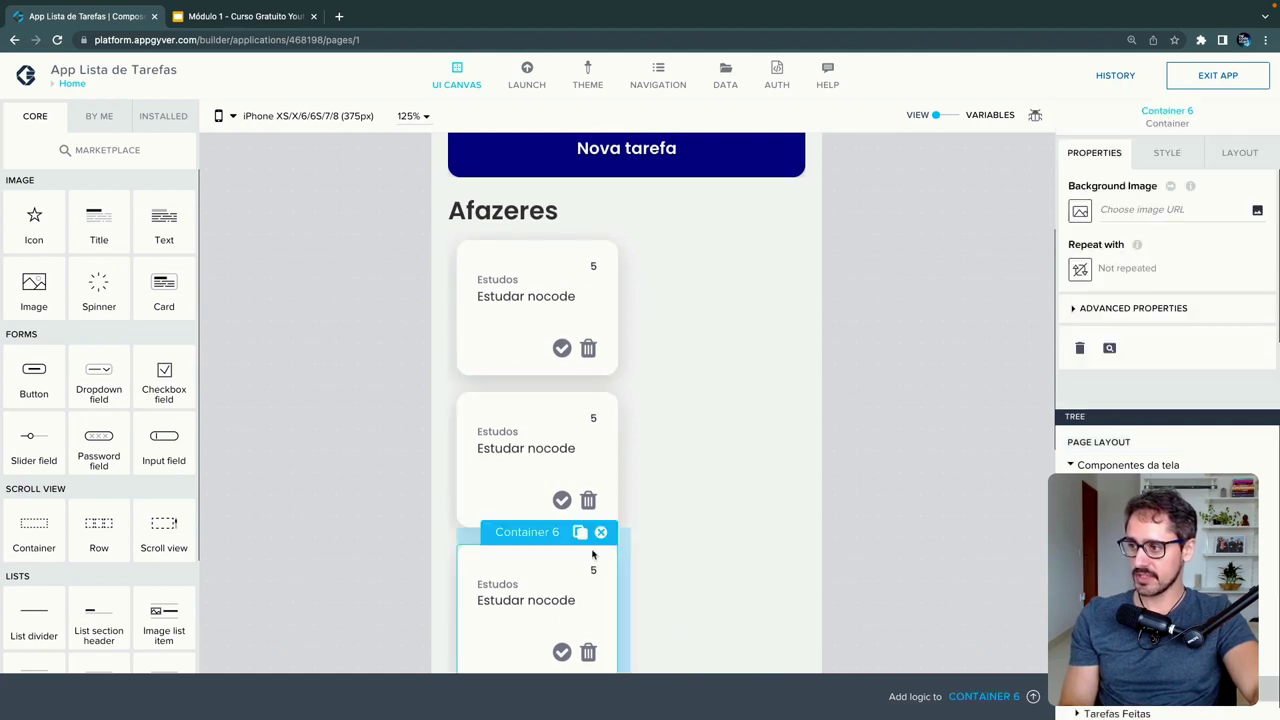
click(603, 535)
click(601, 412)
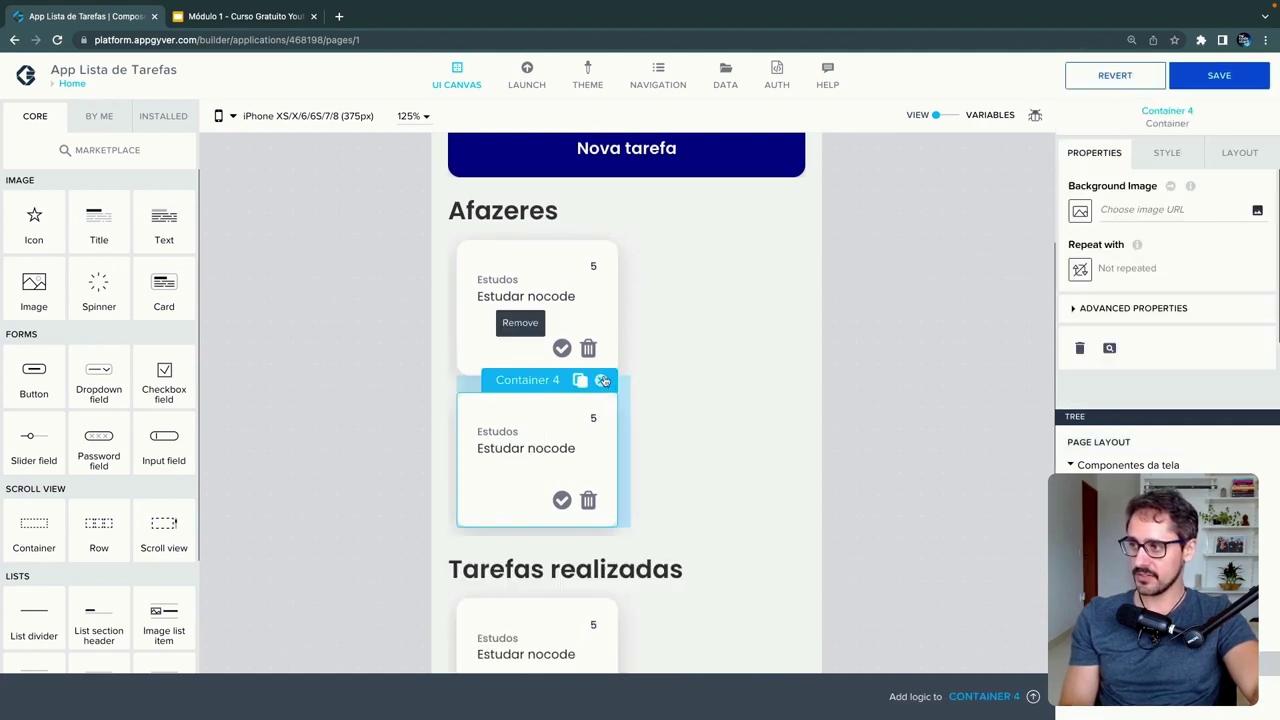
click(603, 379)
click(1208, 86)
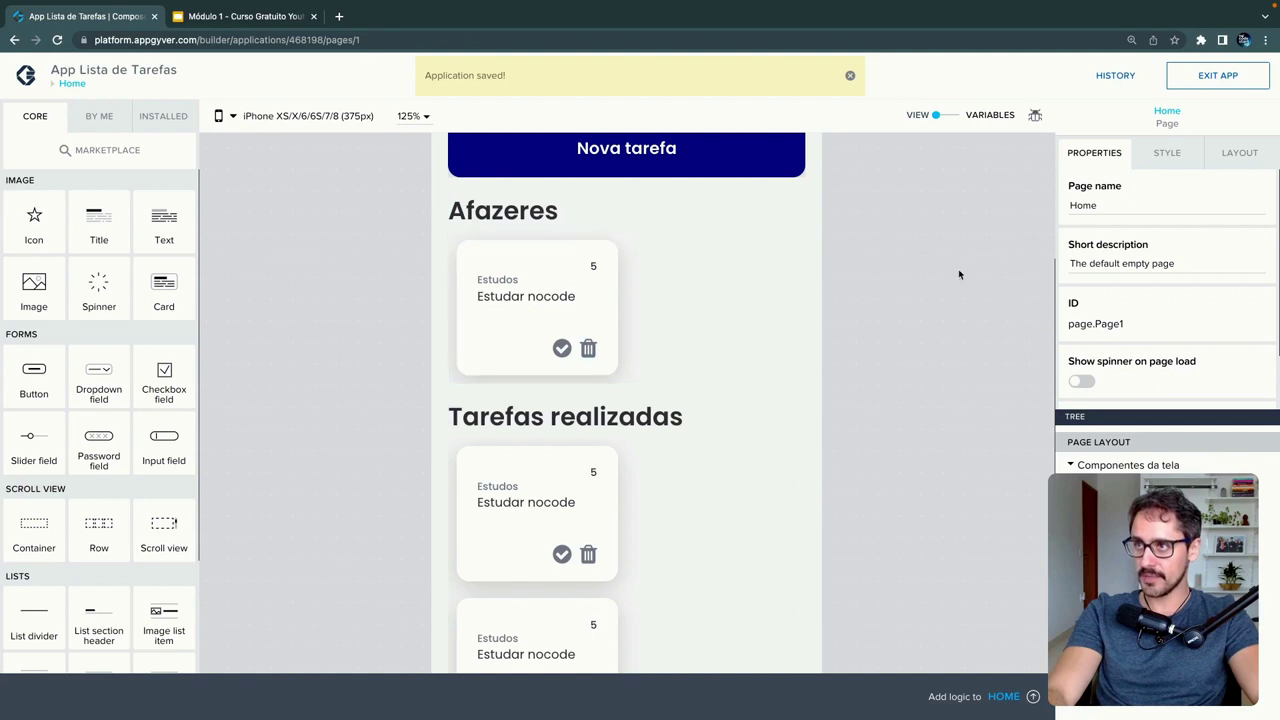
- Add a data variable to the Home page from the BancoDadosTarefas resource
click(945, 115)
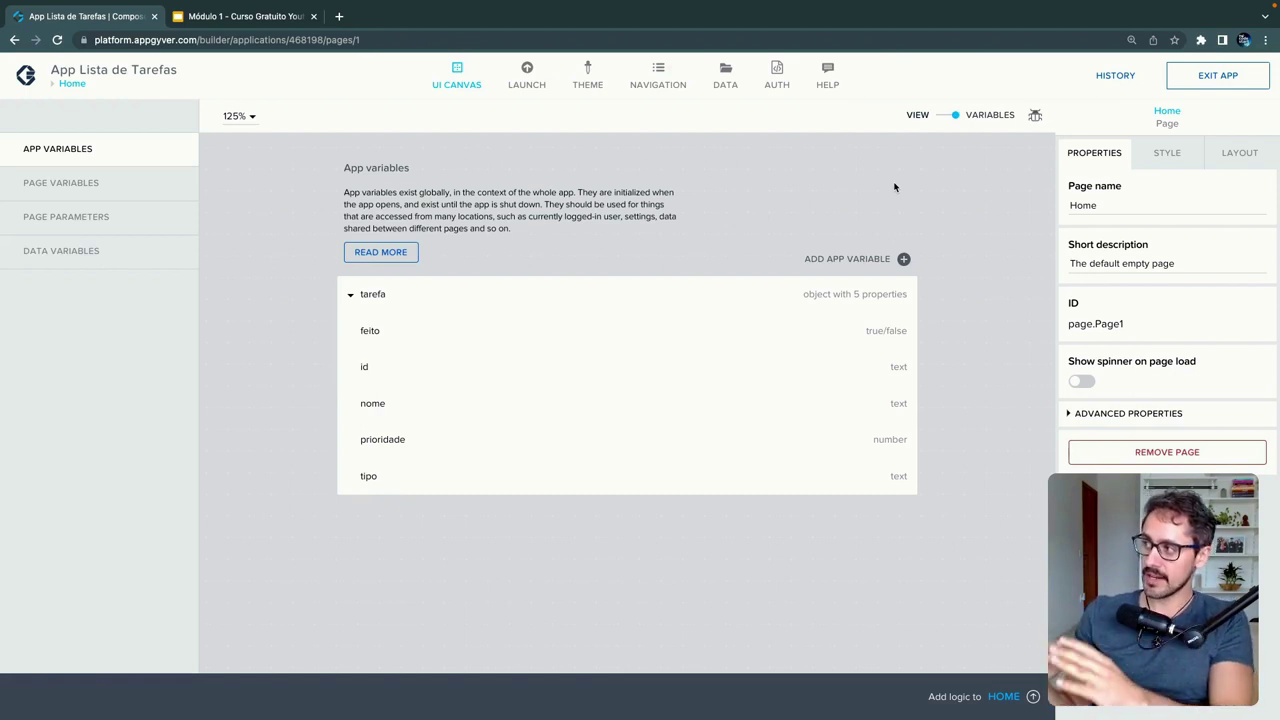
click(103, 264)
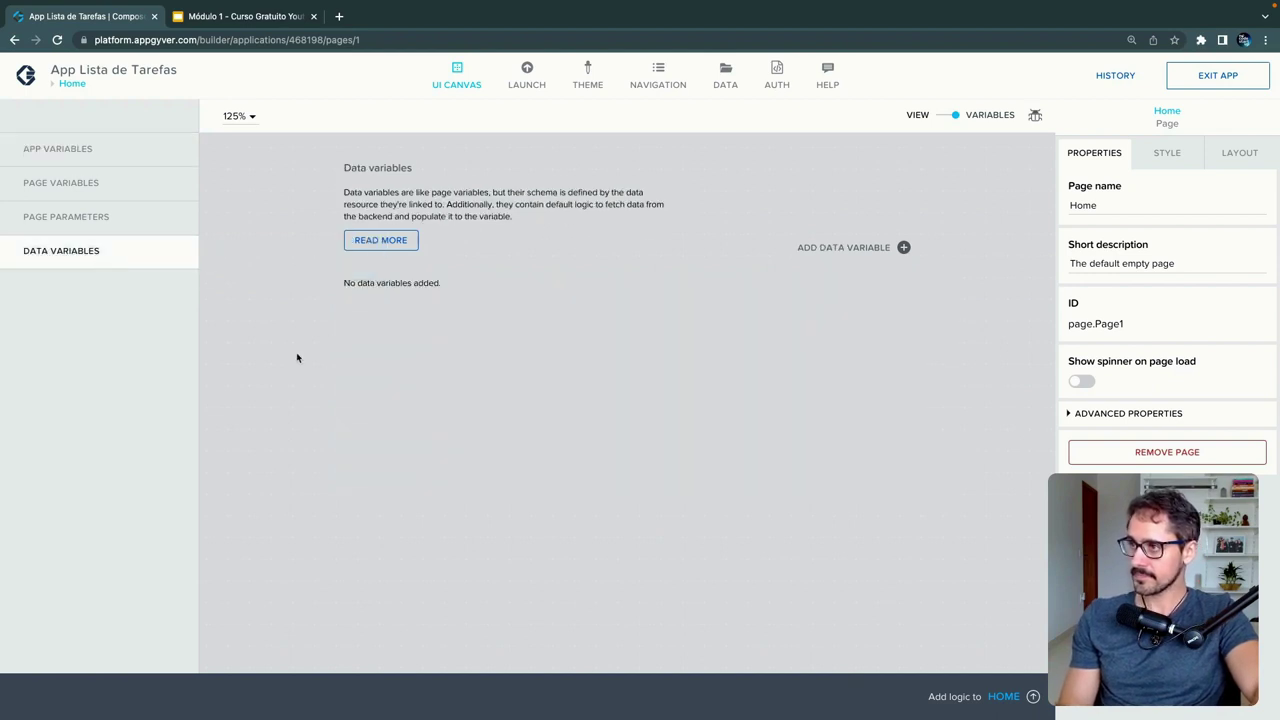
click(904, 250)
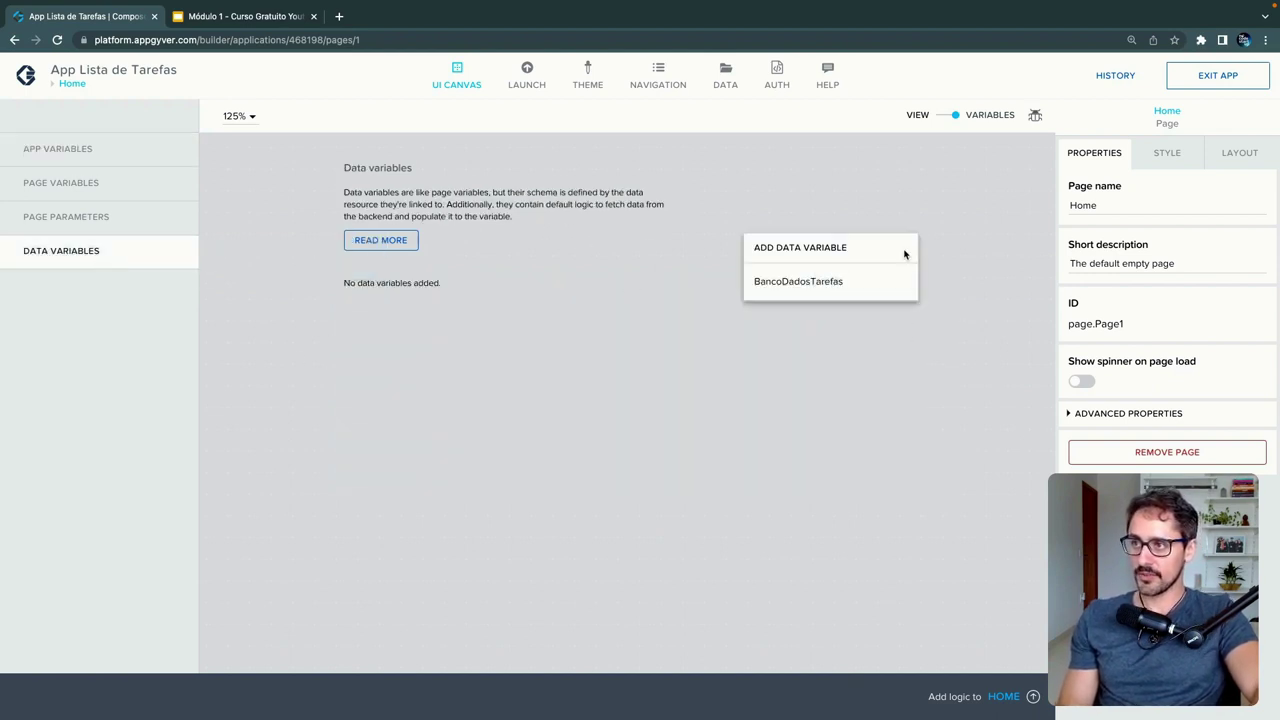
click(785, 283)
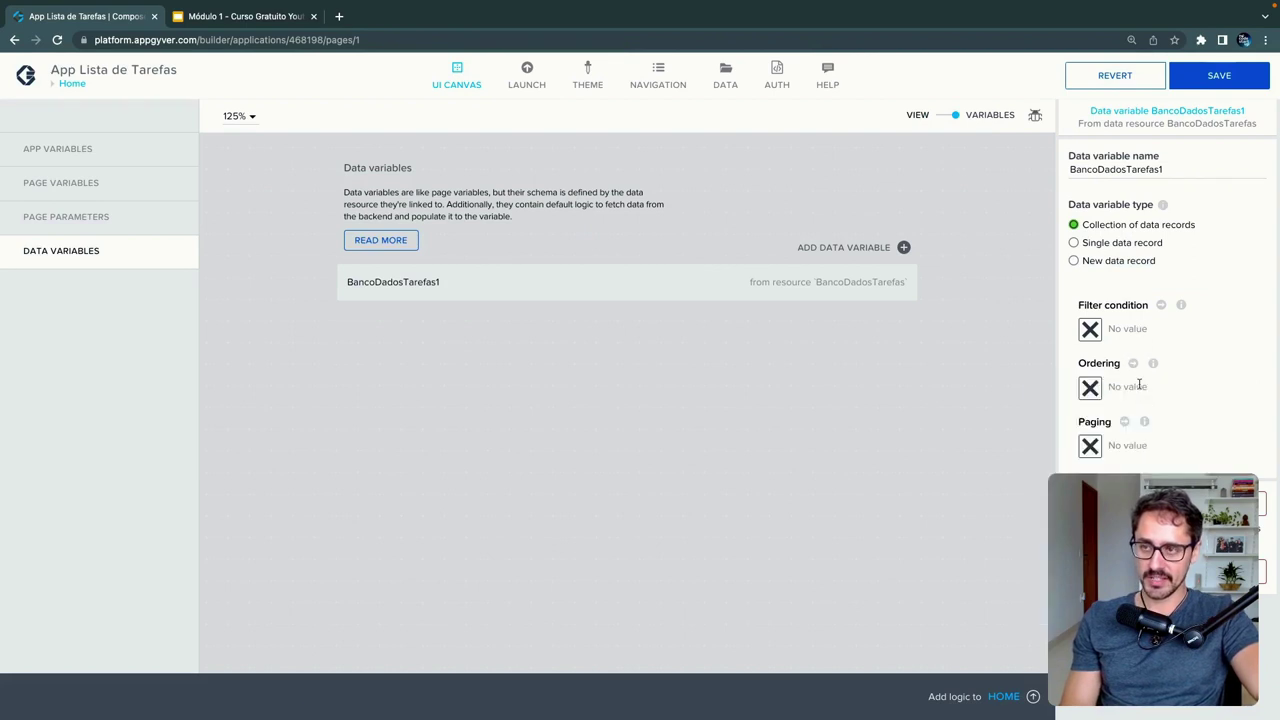
- Rename the new data variable as BancoDadosTarefas and save the app
click(1175, 168)
key(BackSpace)
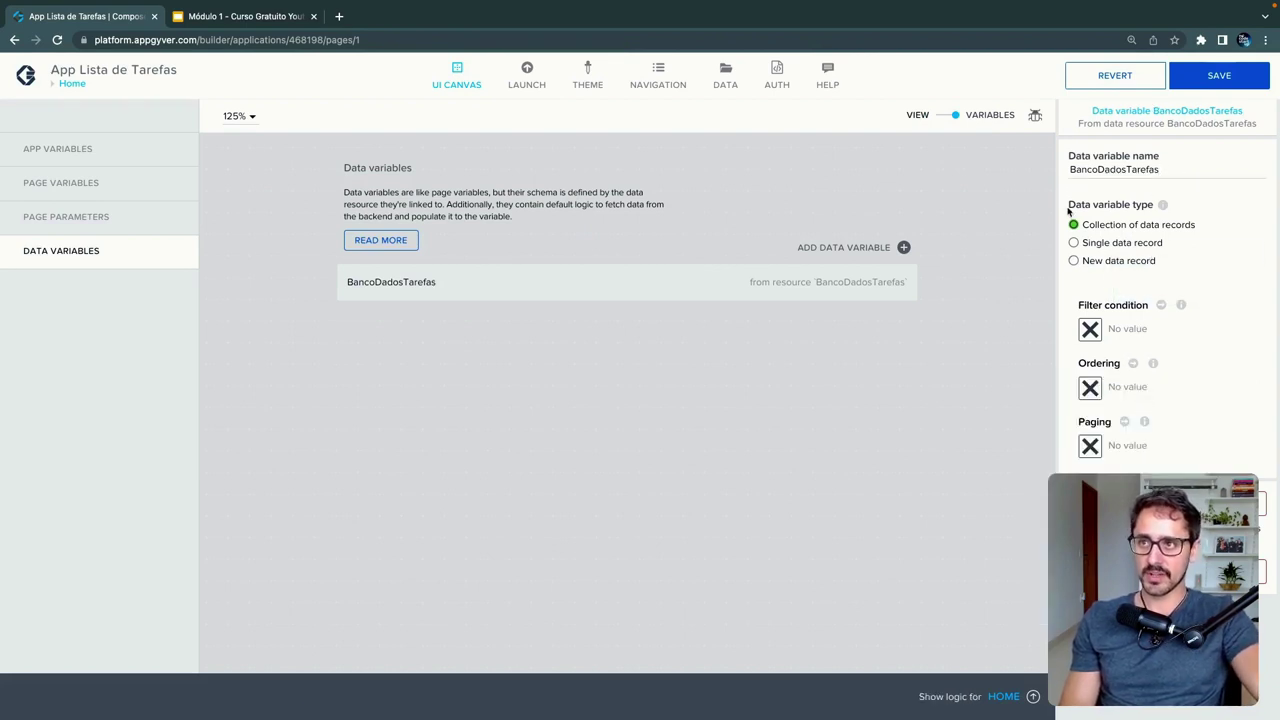
click(1224, 83)
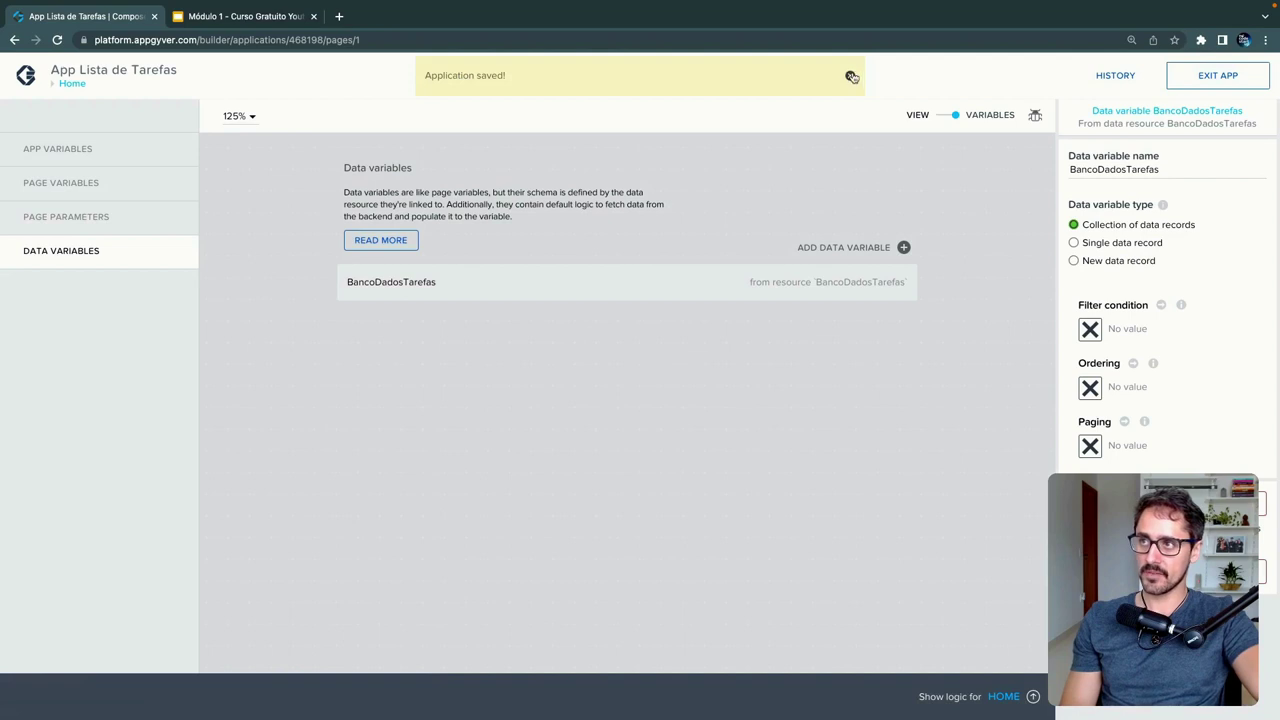
click(851, 77)
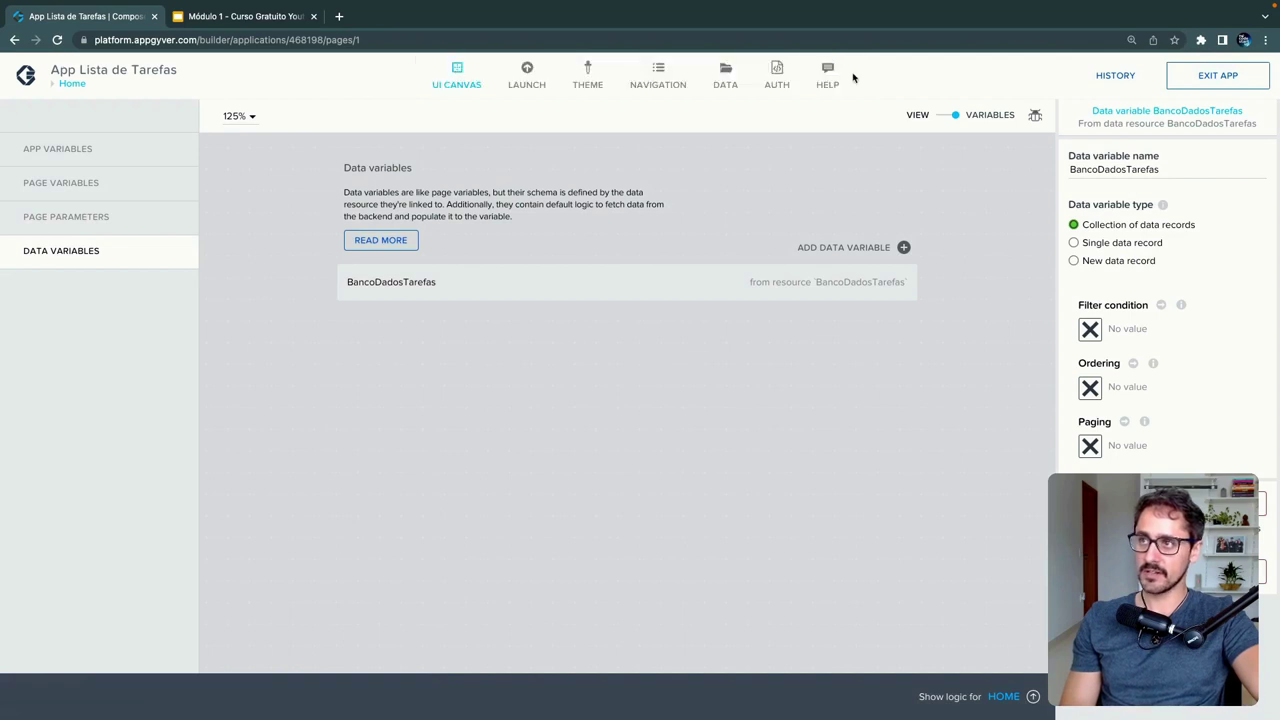
- Repeat the Afazeres task card container with the BancoDadosTarefas data variable and save the app
click(948, 118)
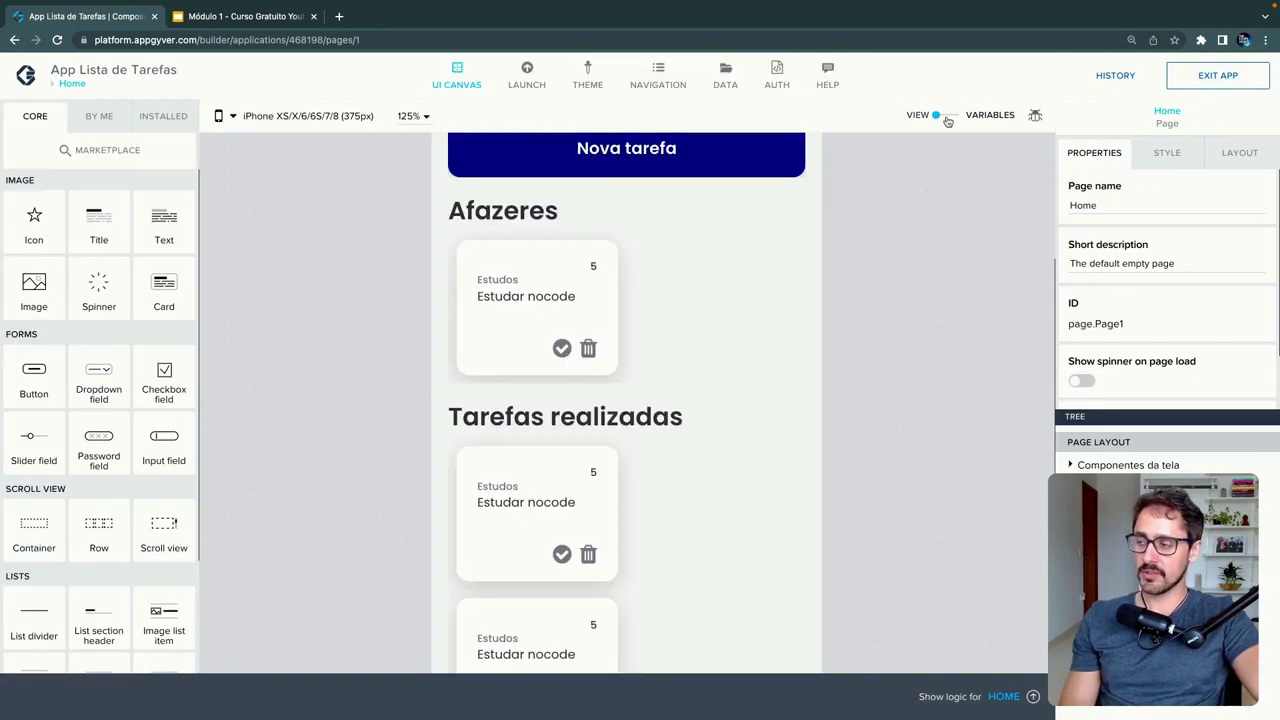
click(606, 305)
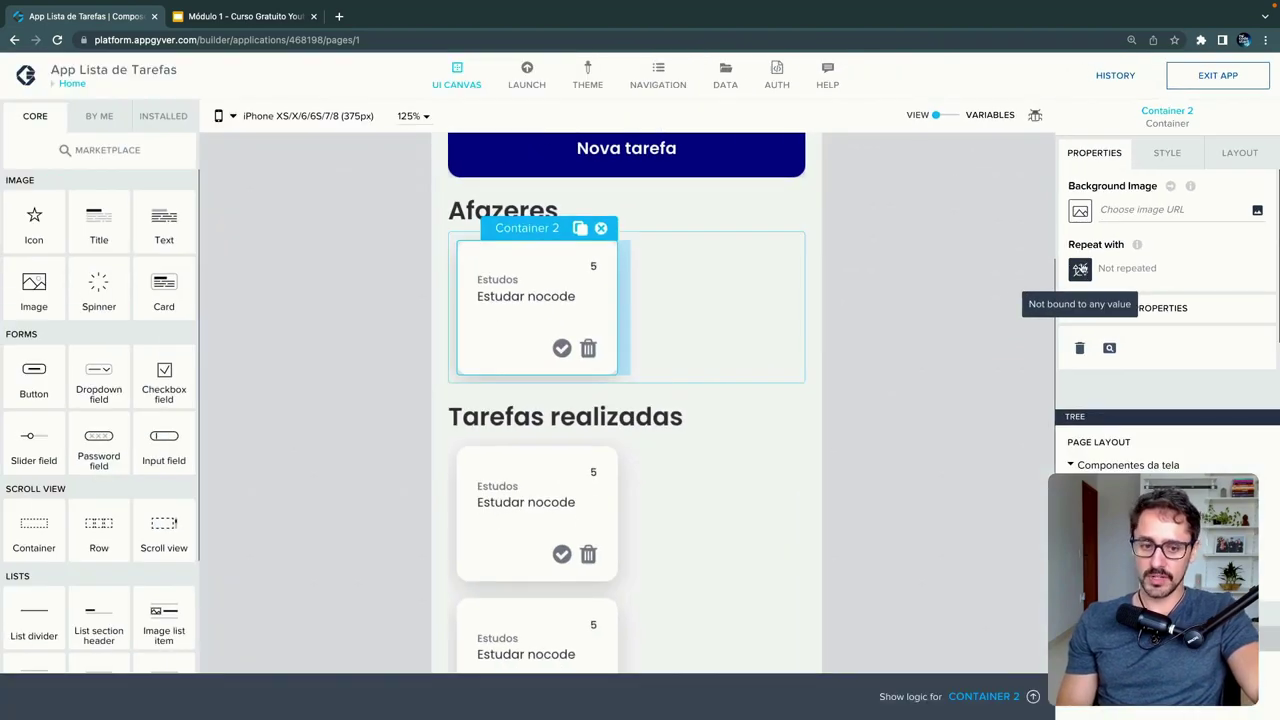
click(1080, 268)
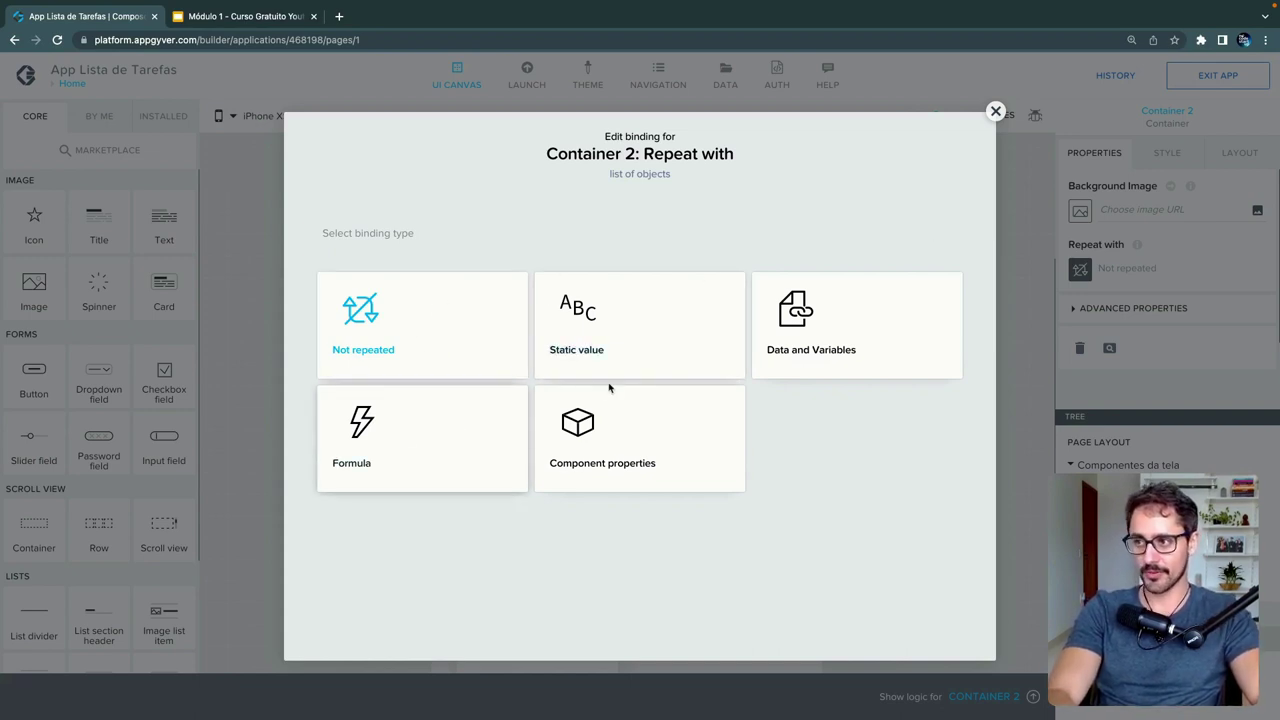
click(818, 349)
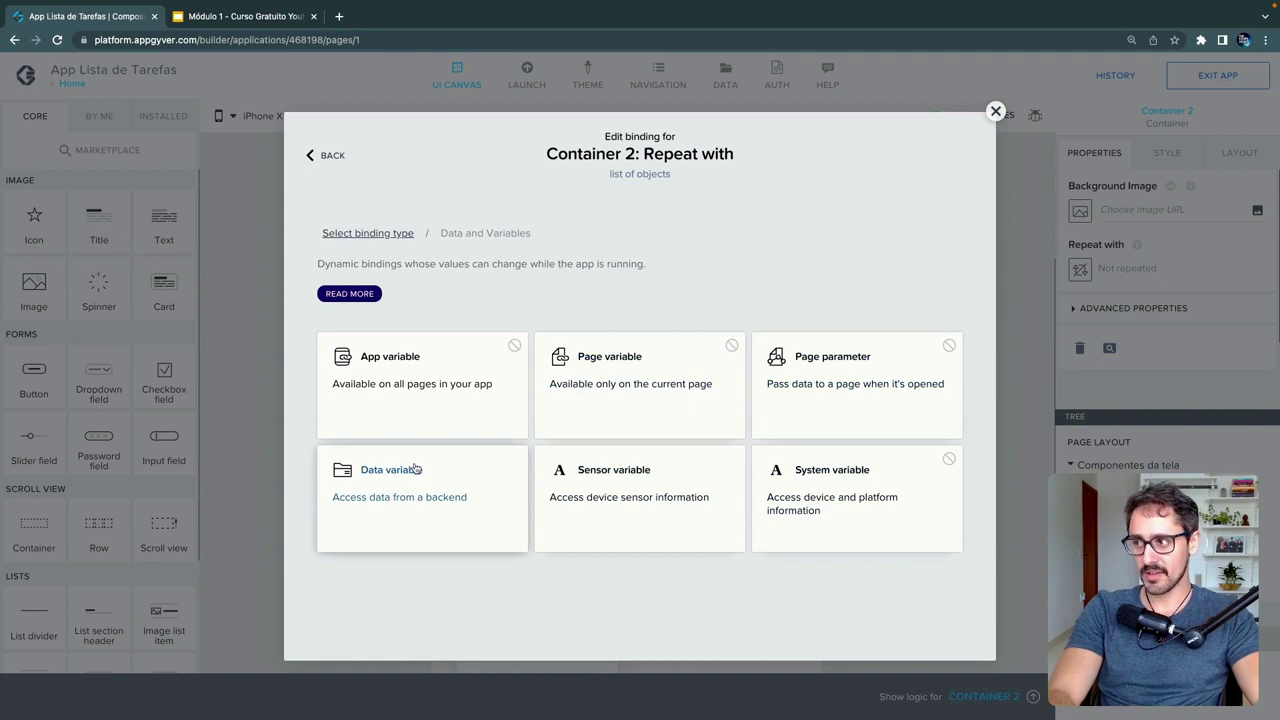
click(451, 476)
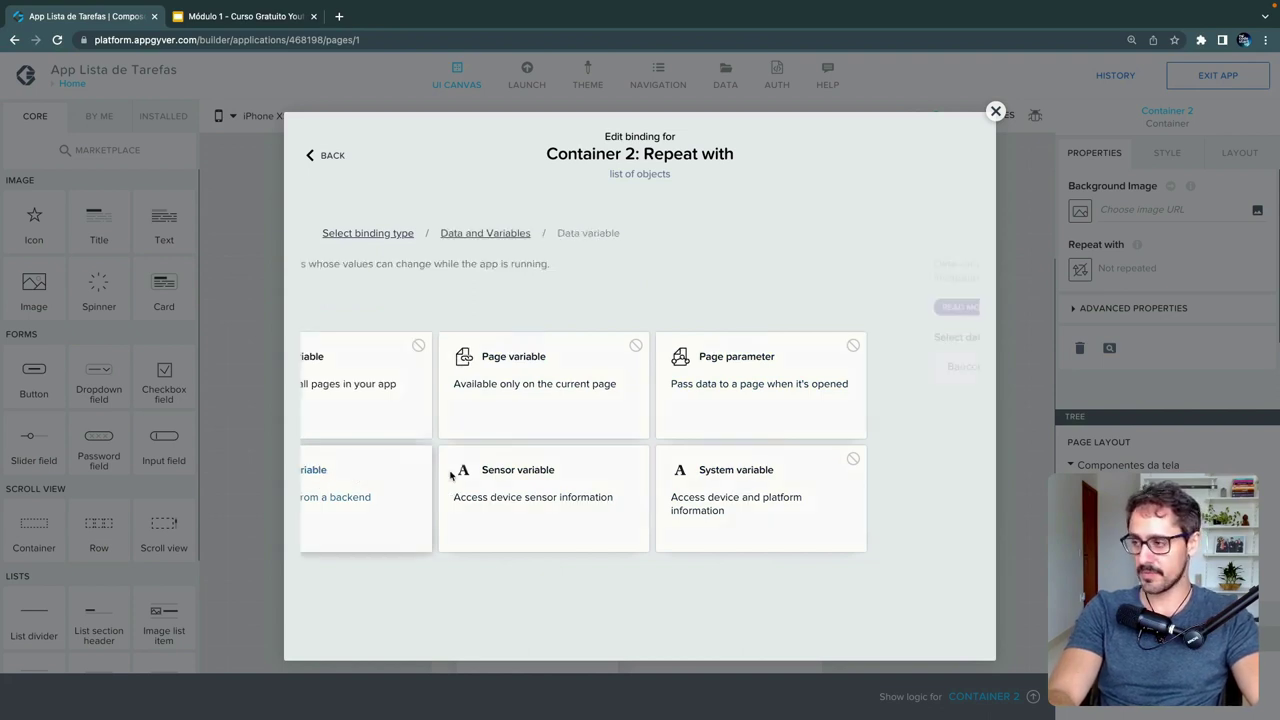
click(451, 381)
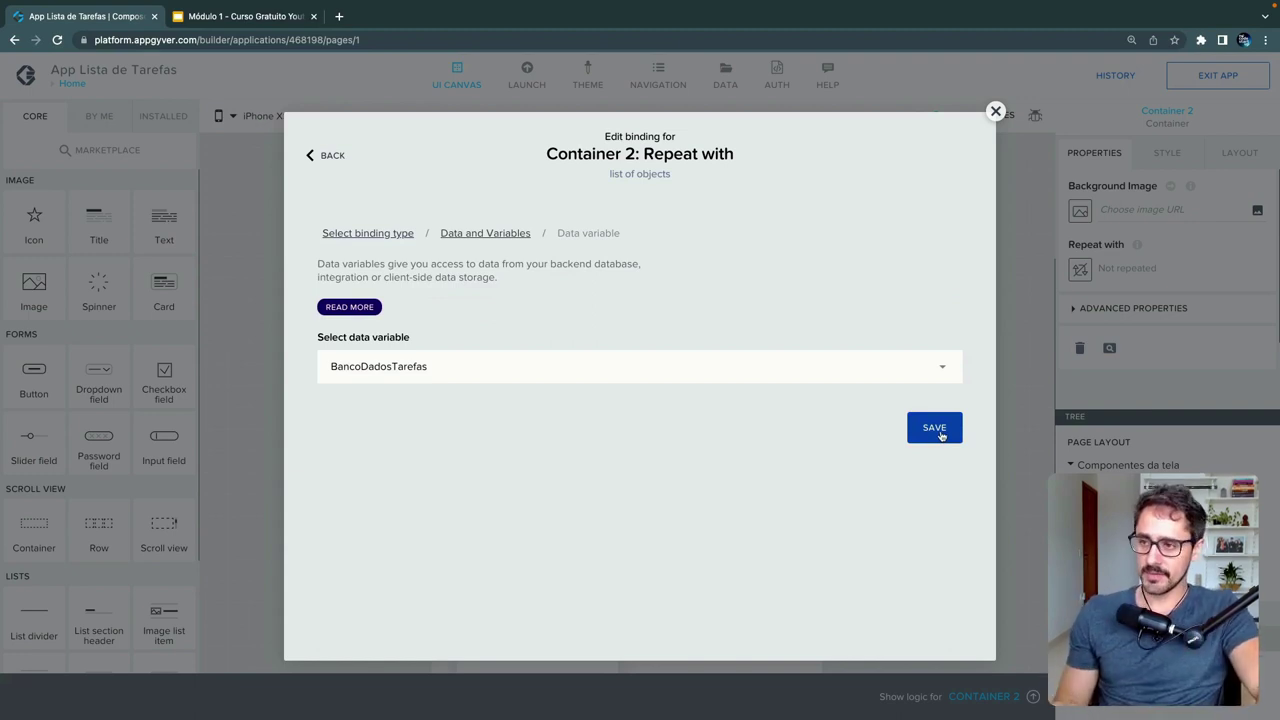
click(934, 428)
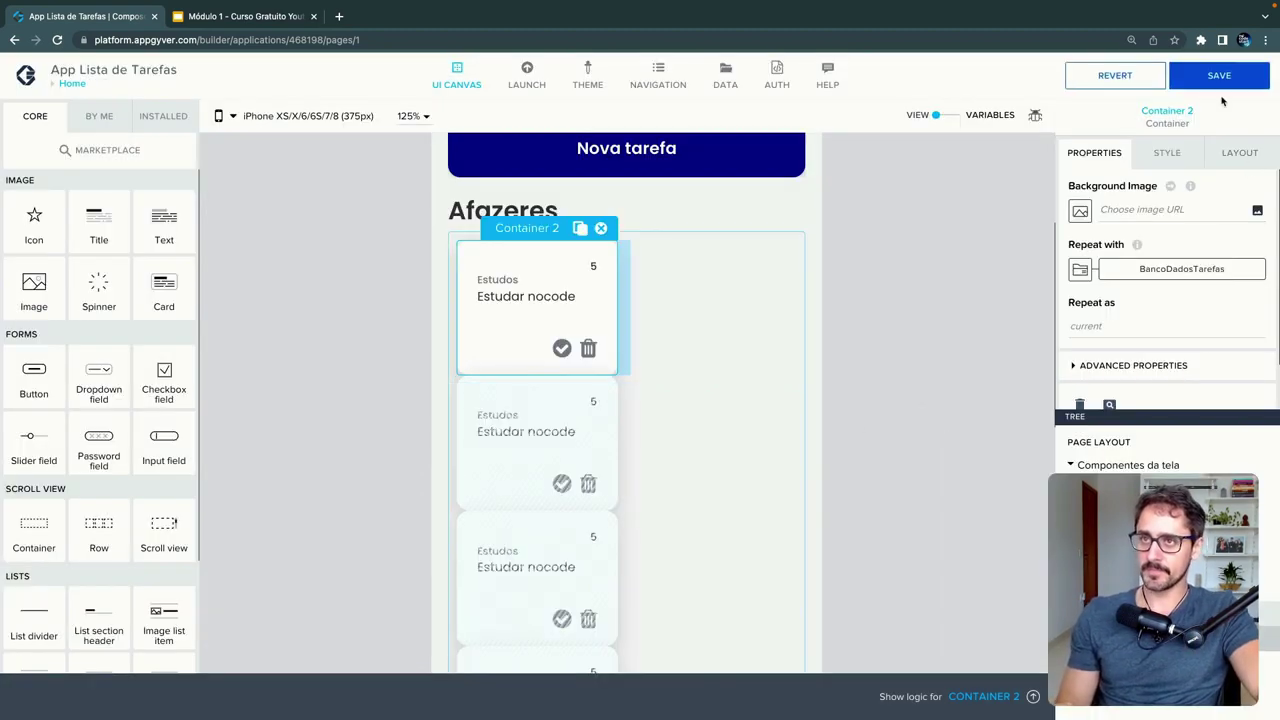
key(ctrl+s)
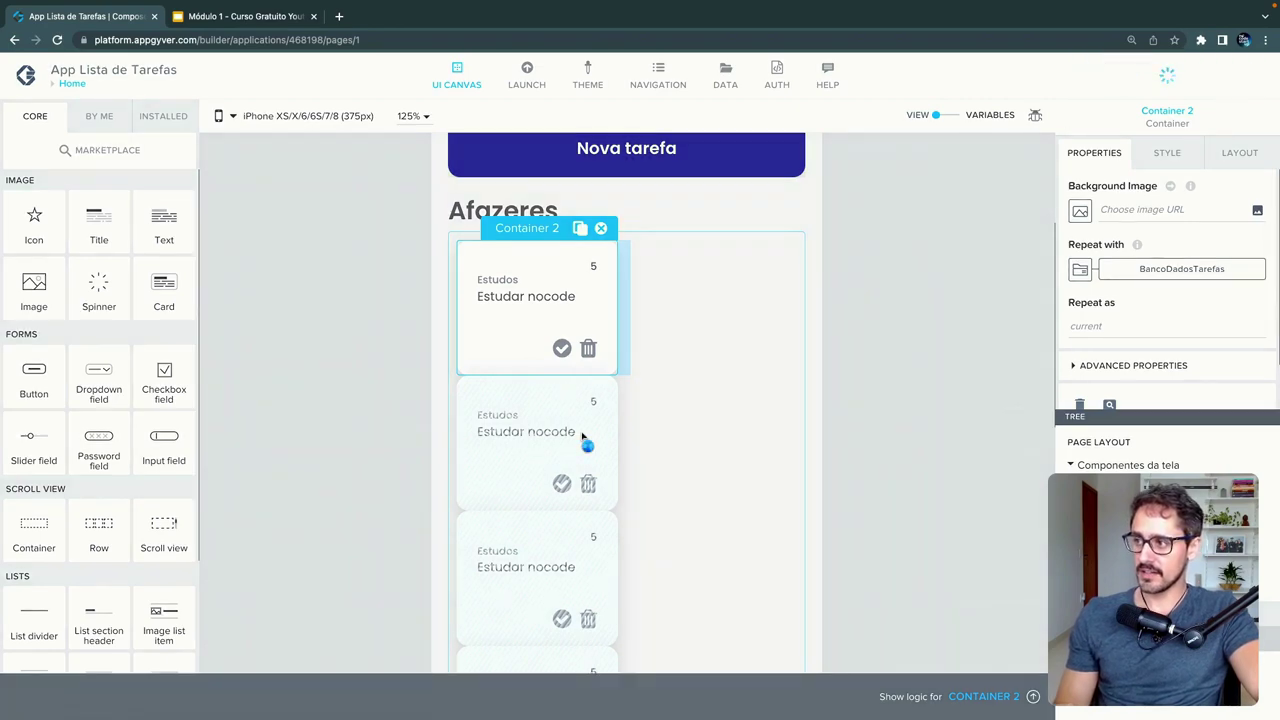
- Bind the content of the Estudar nocode text in the first Afazeres card to the repeat data item current.nome
scroll(574, 540, down, 2)
scroll(574, 553, down, 3)
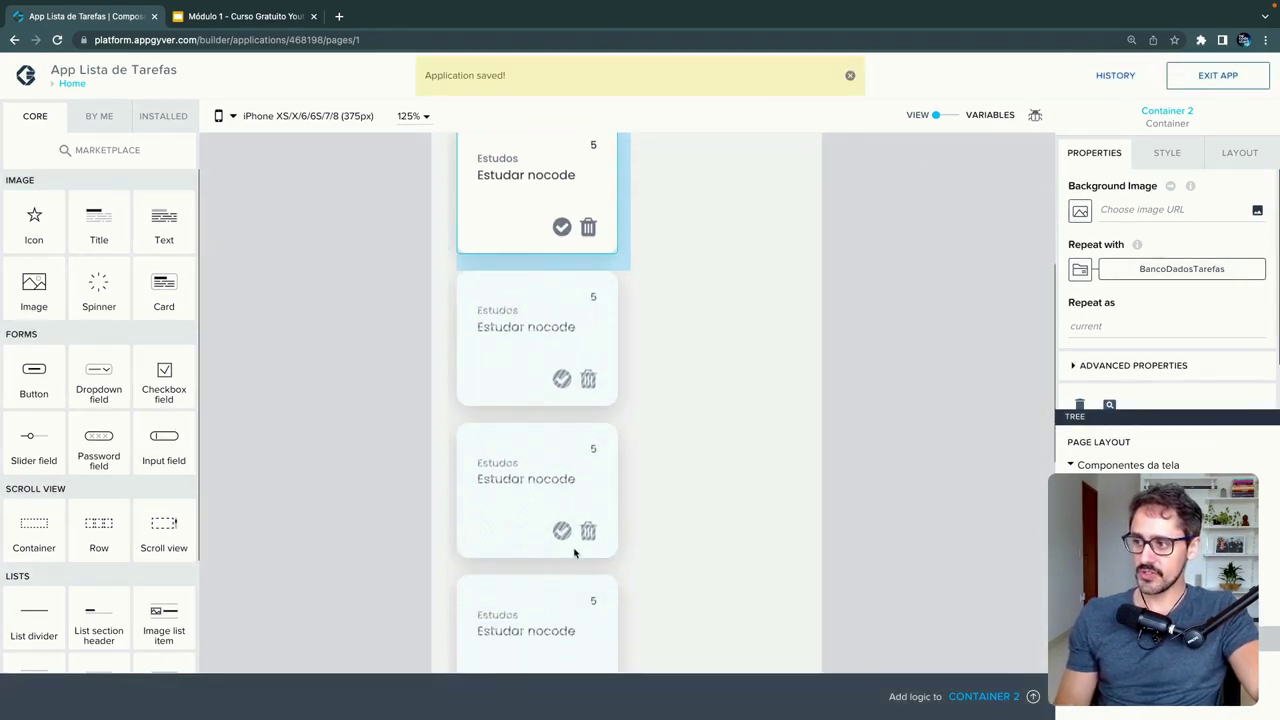
scroll(574, 553, up, 2)
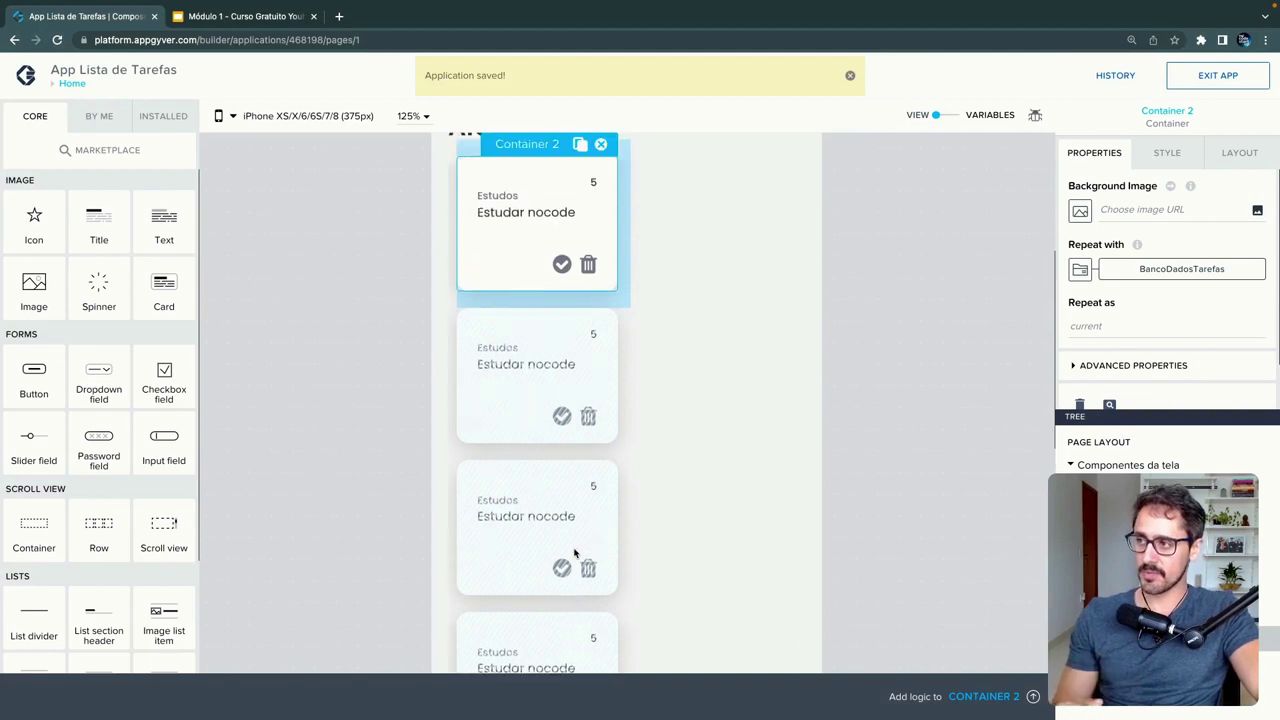
scroll(574, 553, up, 3)
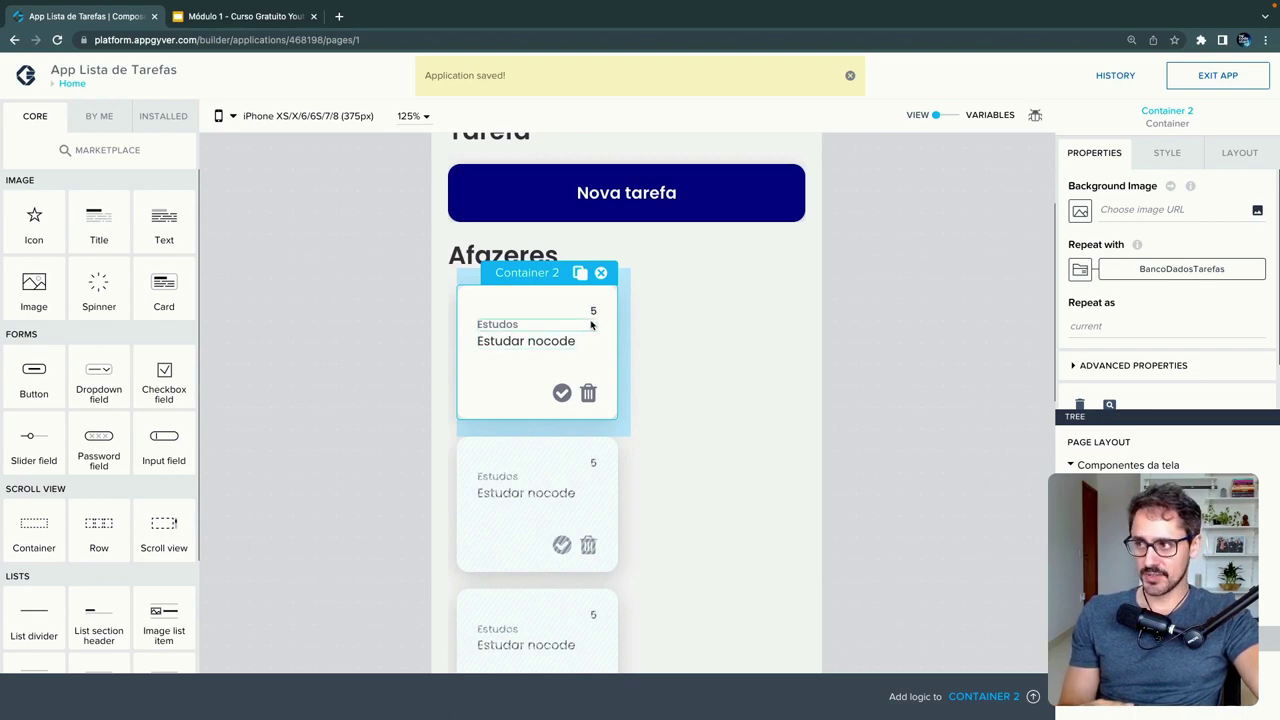
click(530, 345)
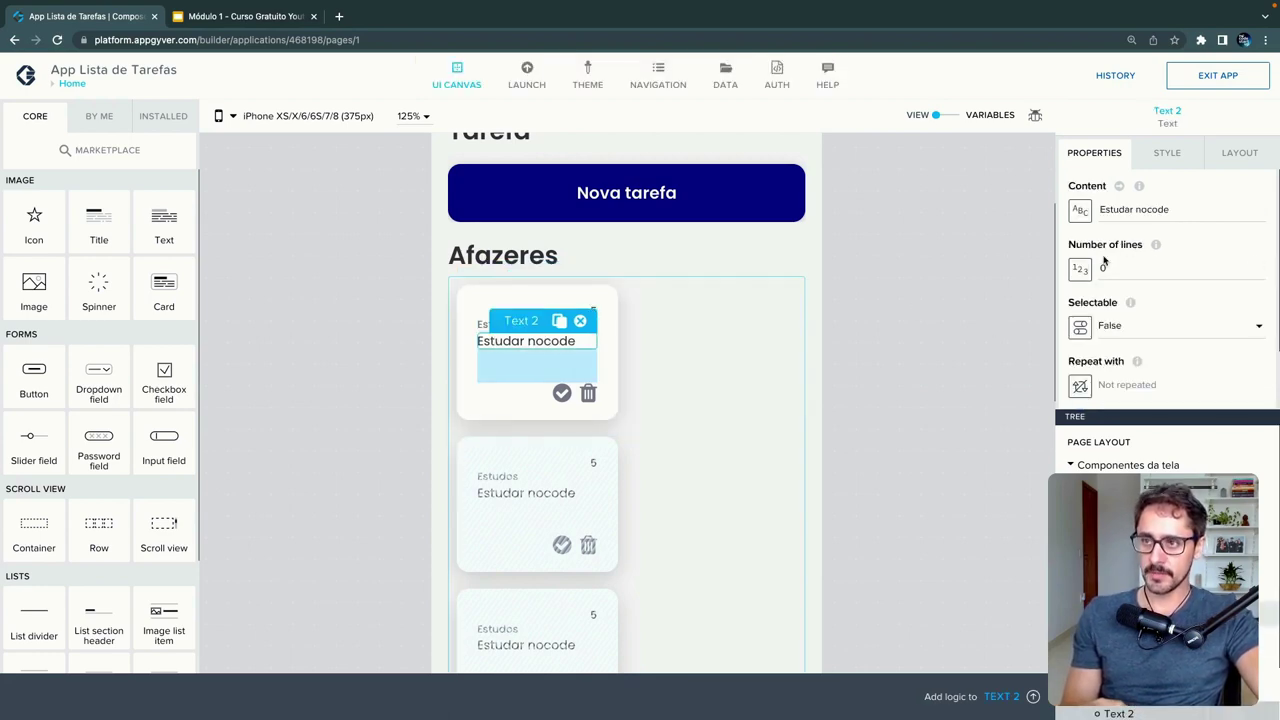
scroll(1103, 258, down, 1)
scroll(1100, 251, up, 1)
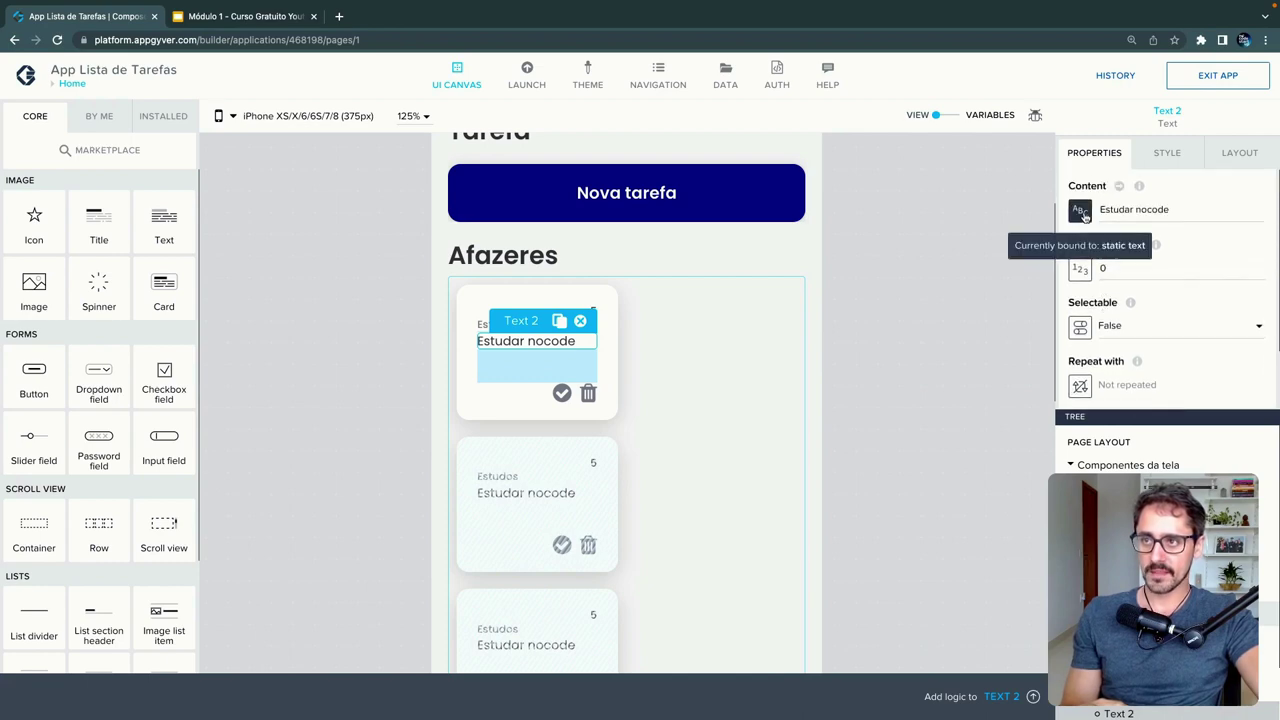
click(1081, 211)
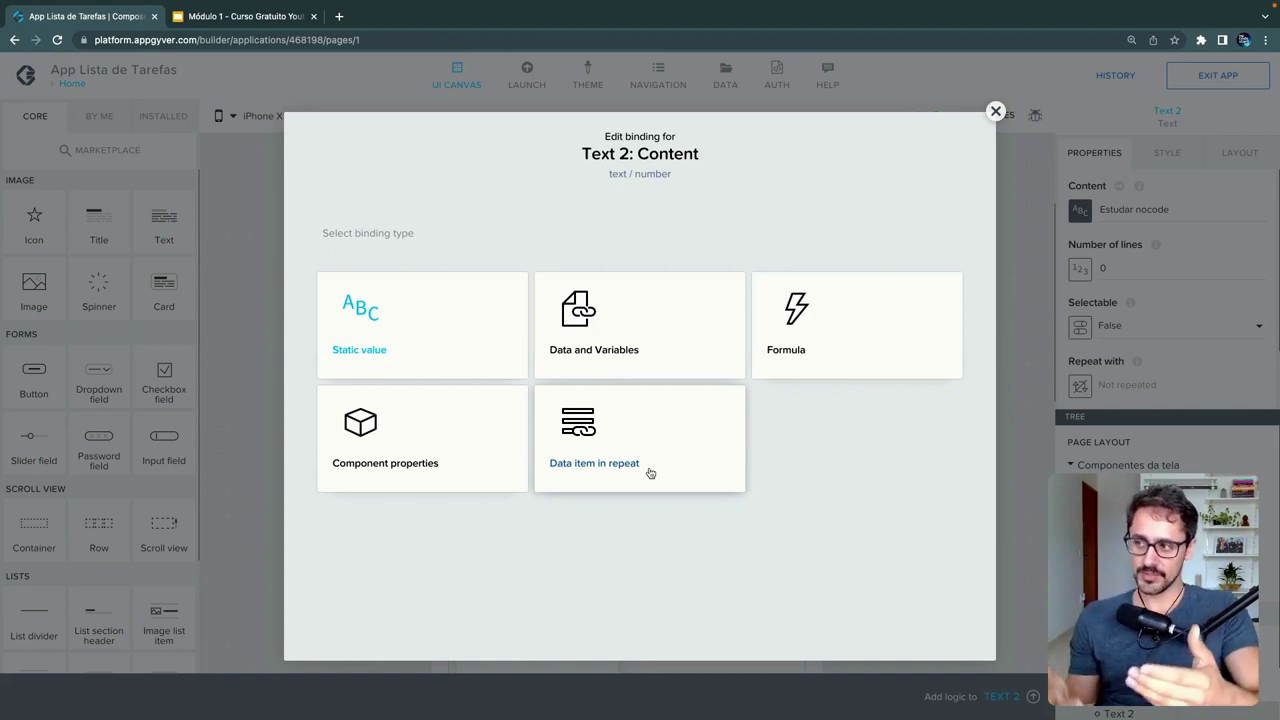
click(593, 486)
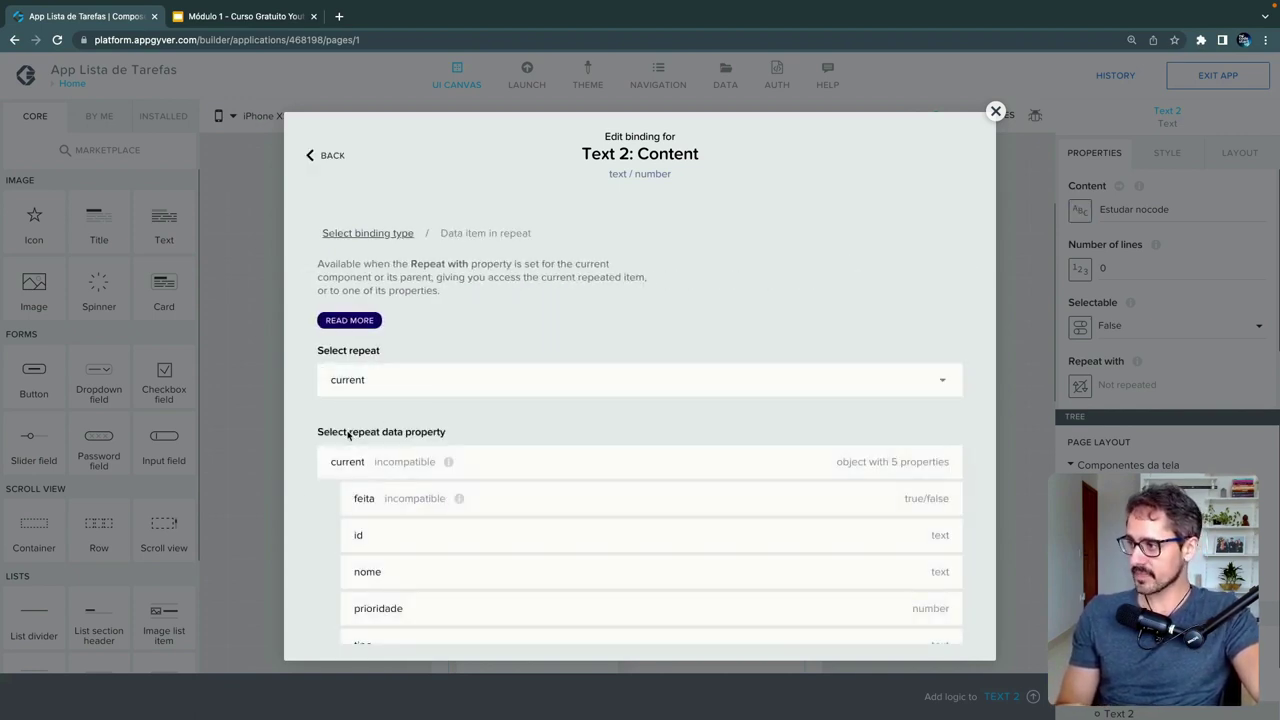
click(406, 533)
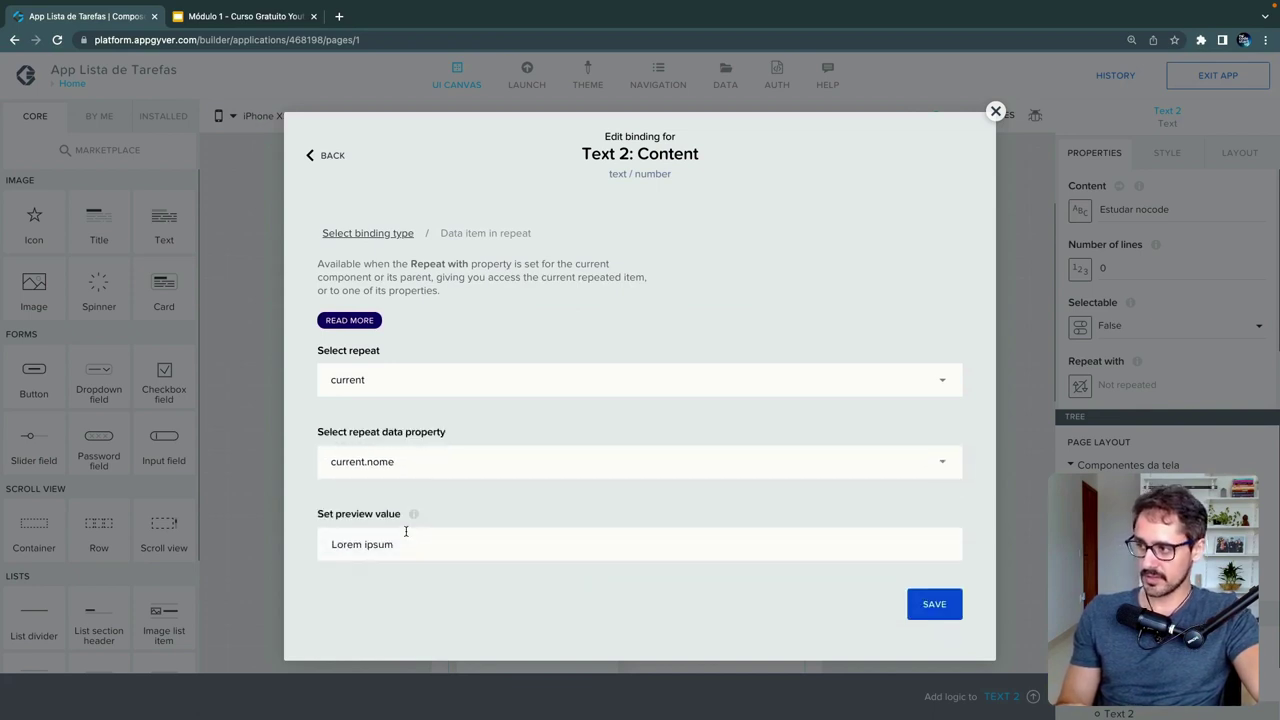
- Set the current.nome binding's preview value to "Curtir o vídeo" and save the binding
drag(414, 544, 279, 534)
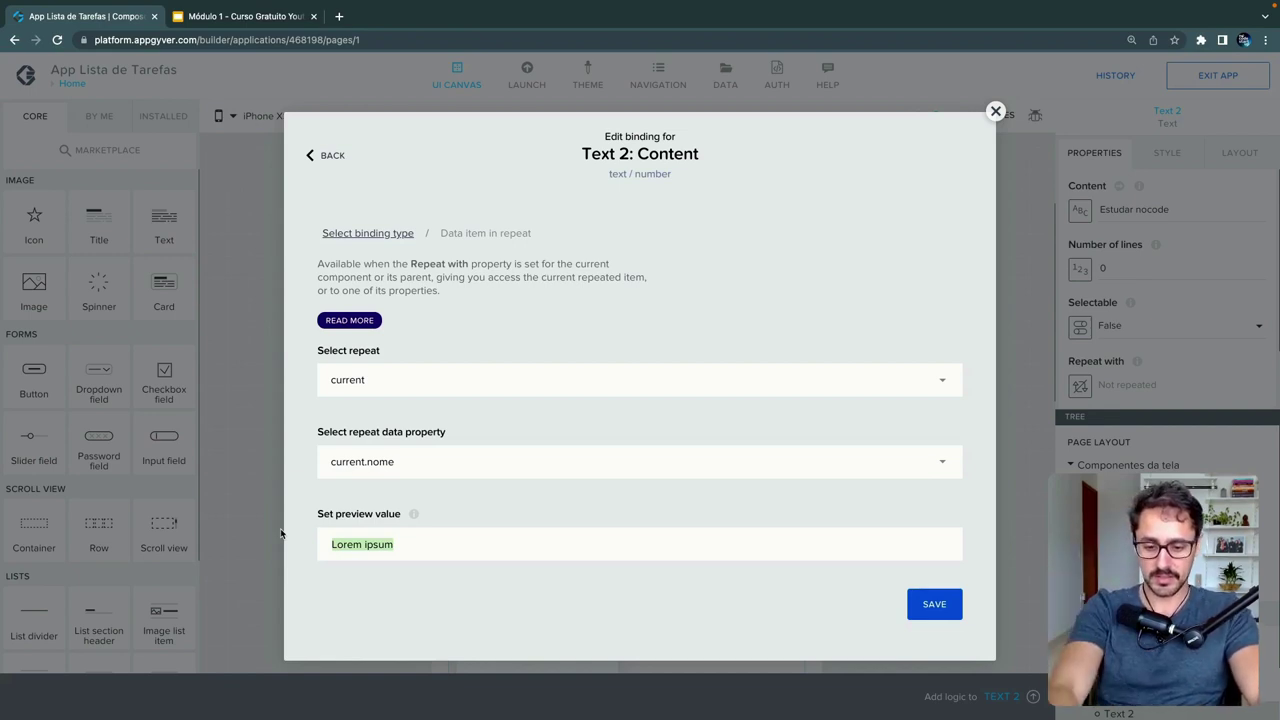
text(c)
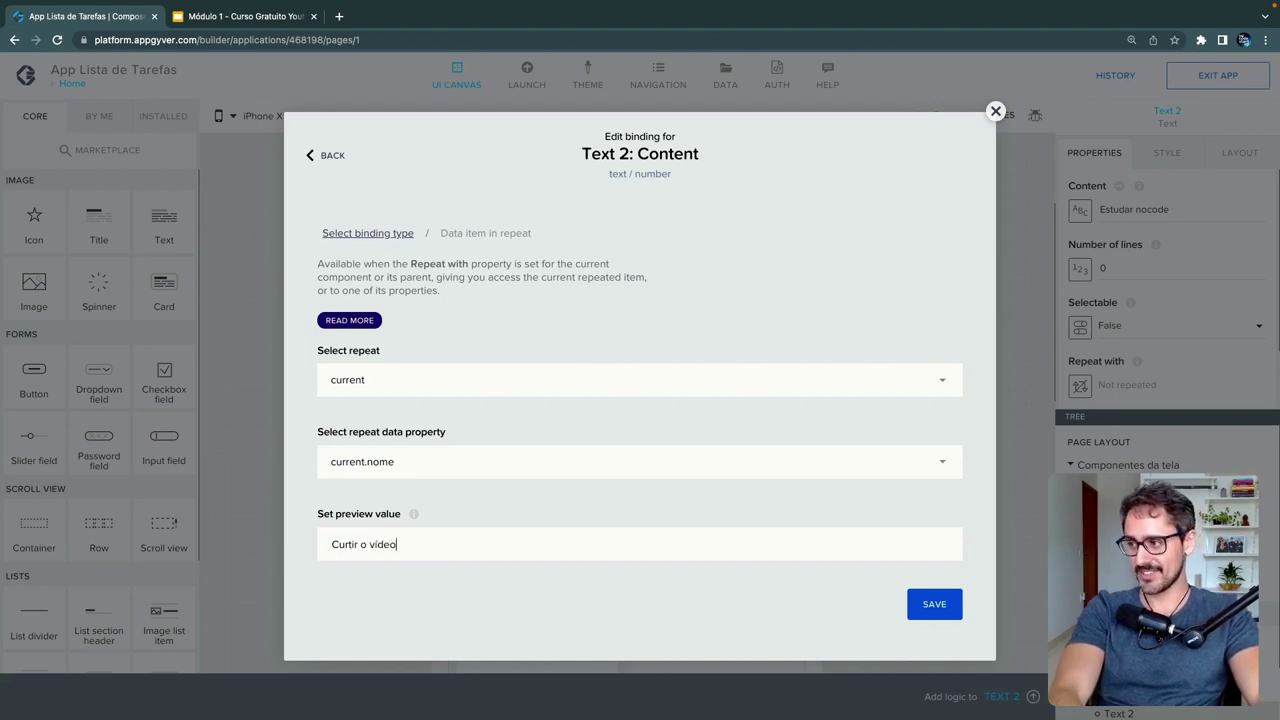
click(933, 604)
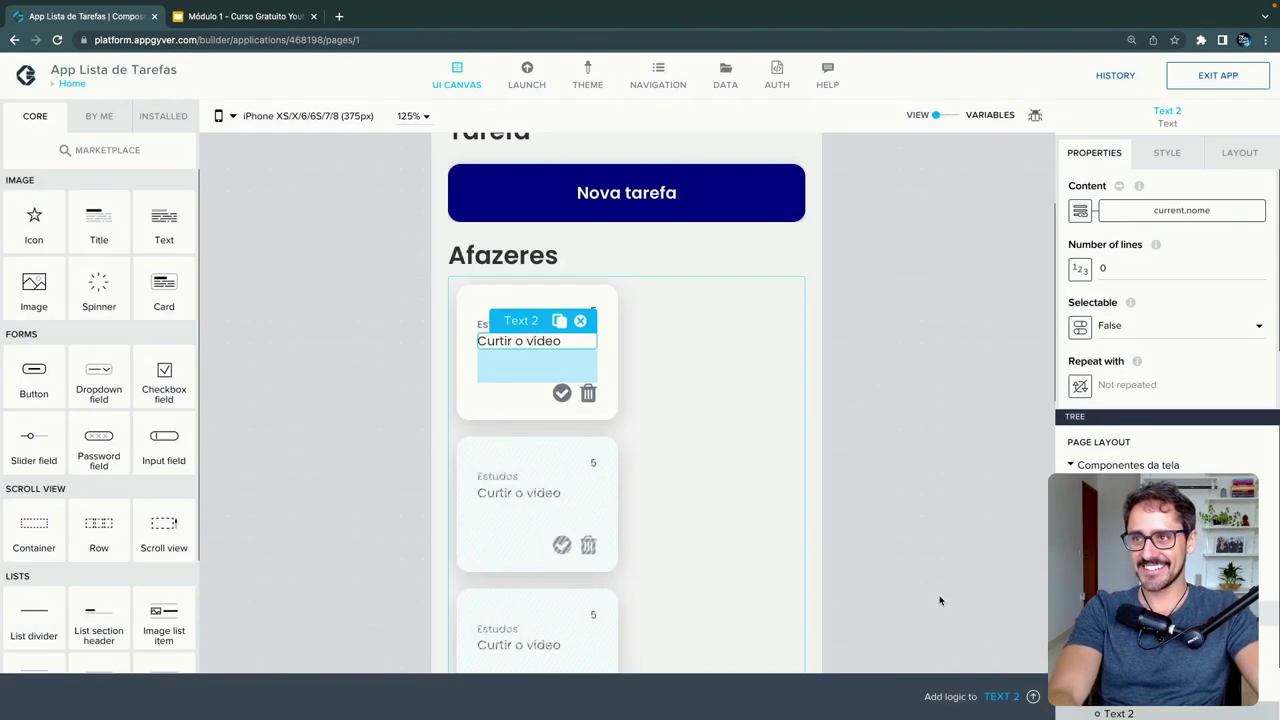
click(888, 330)
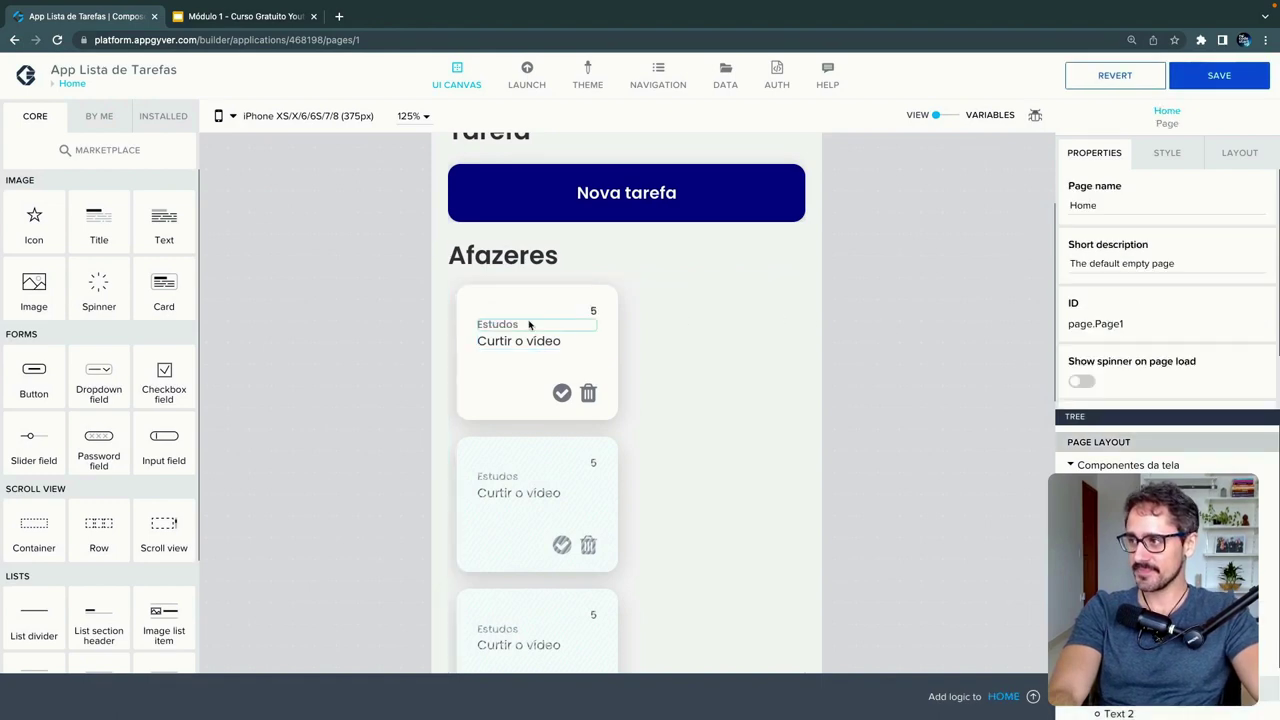
- Bind the Estudos text in the first Afazeres card to the repeat data item current.tipo, with preview value "Estudos"
click(523, 326)
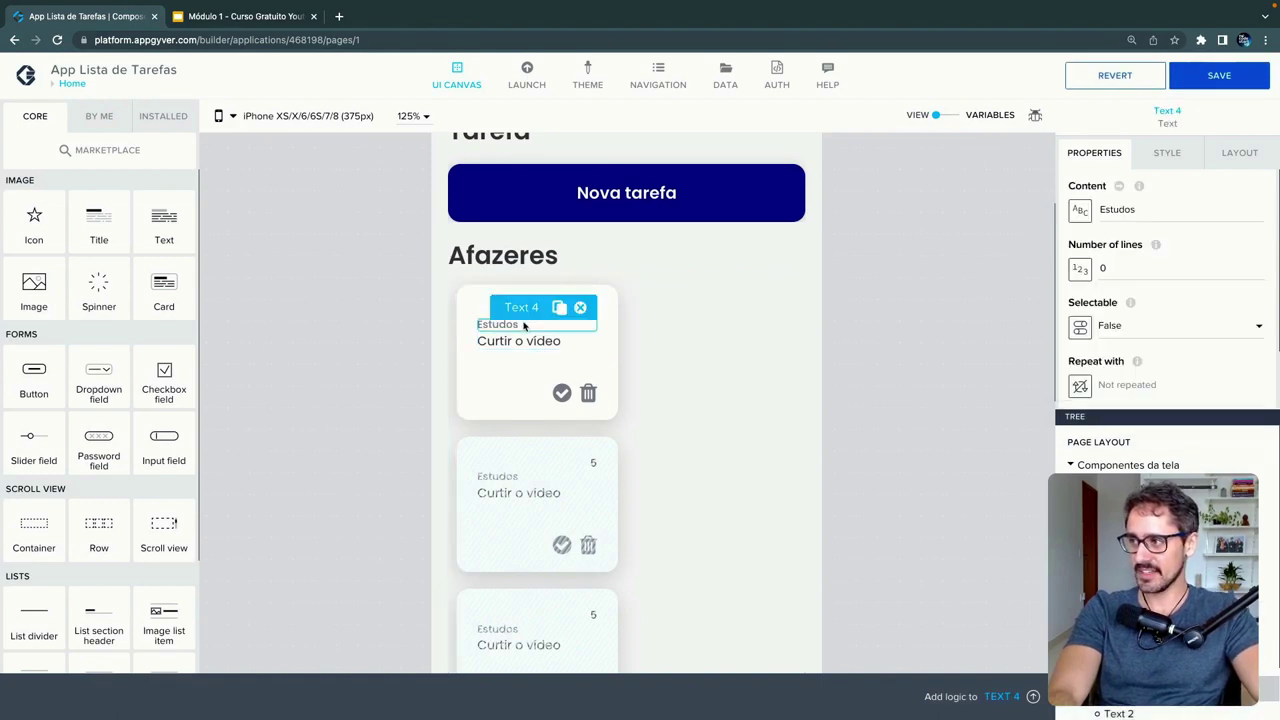
click(1080, 211)
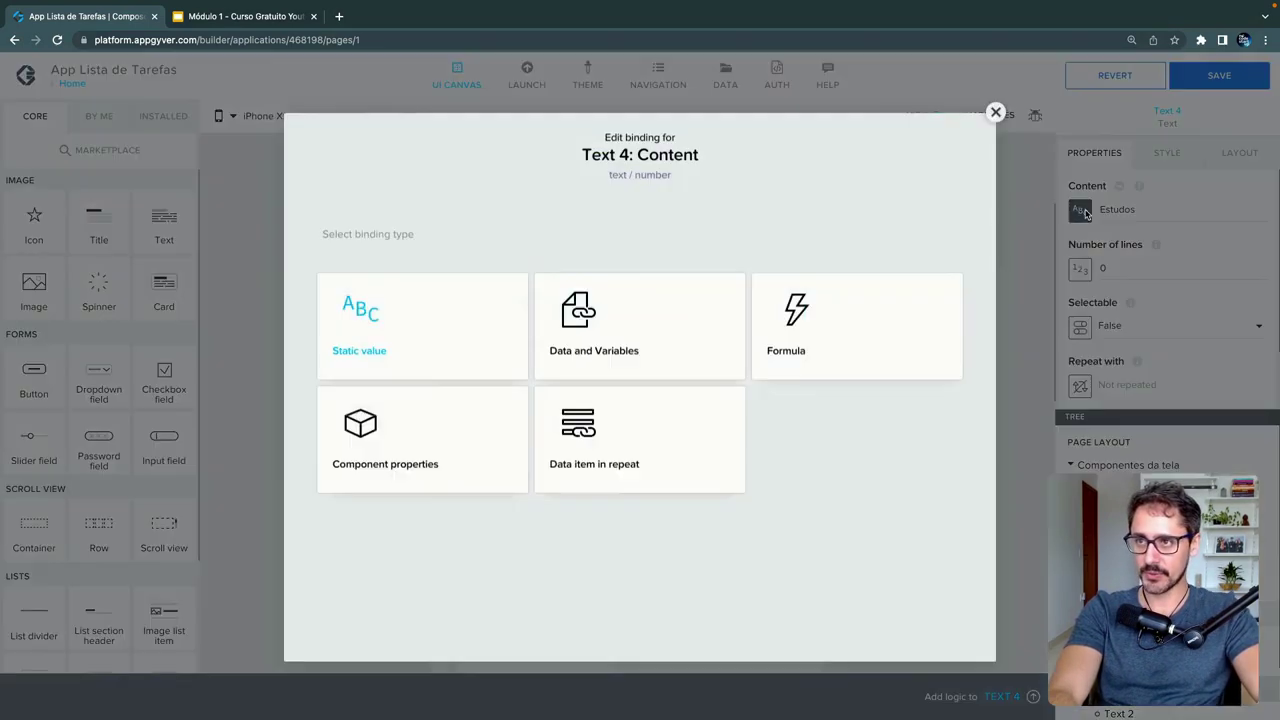
click(673, 404)
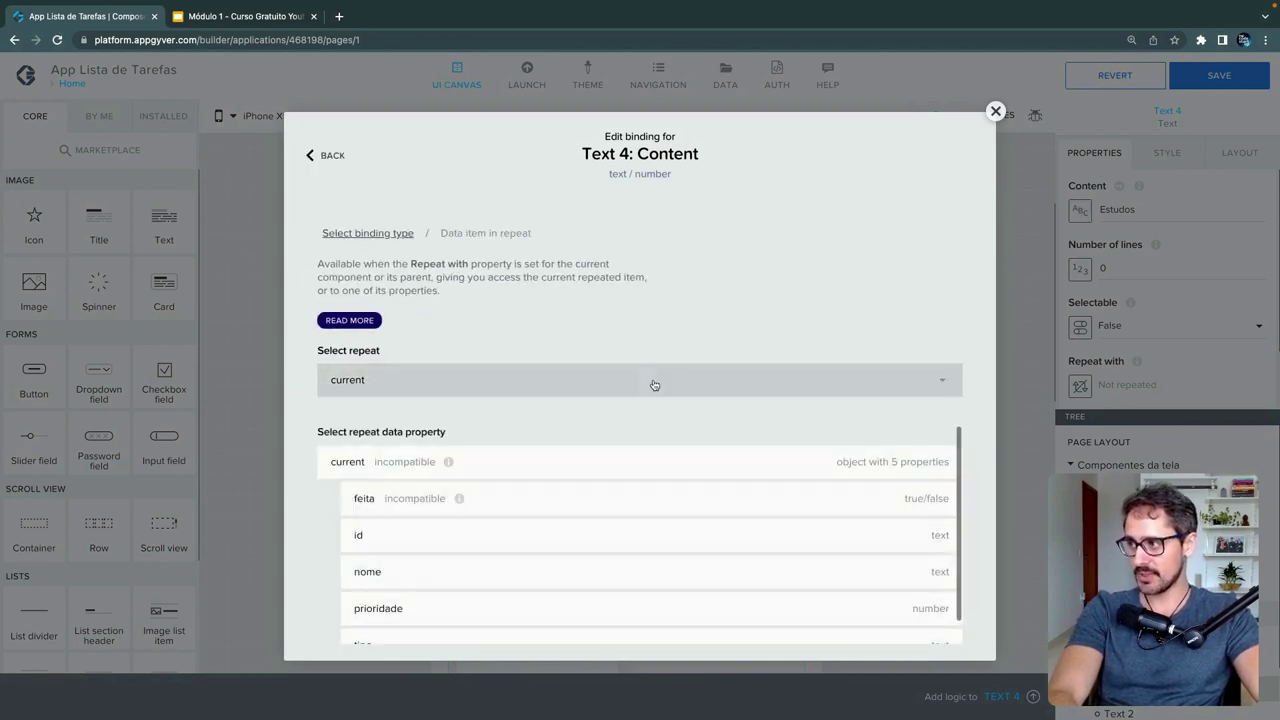
scroll(630, 530, down, 1)
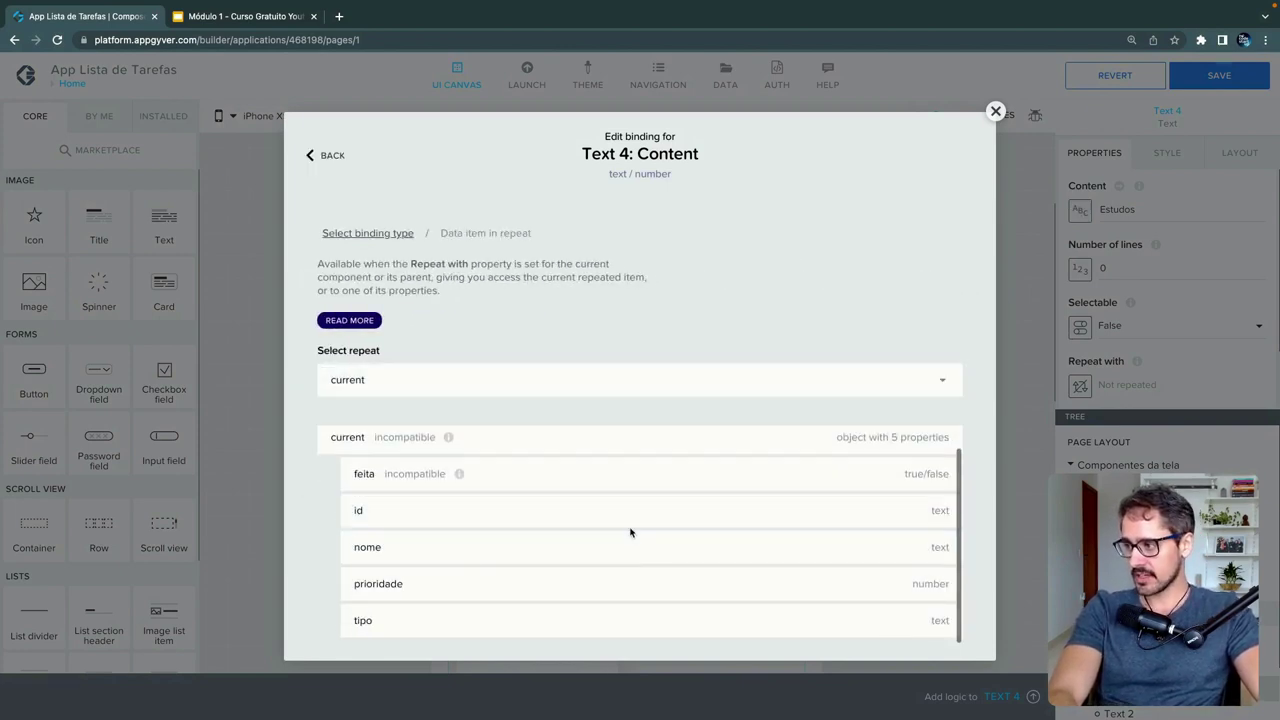
click(591, 617)
drag(331, 544, 391, 547)
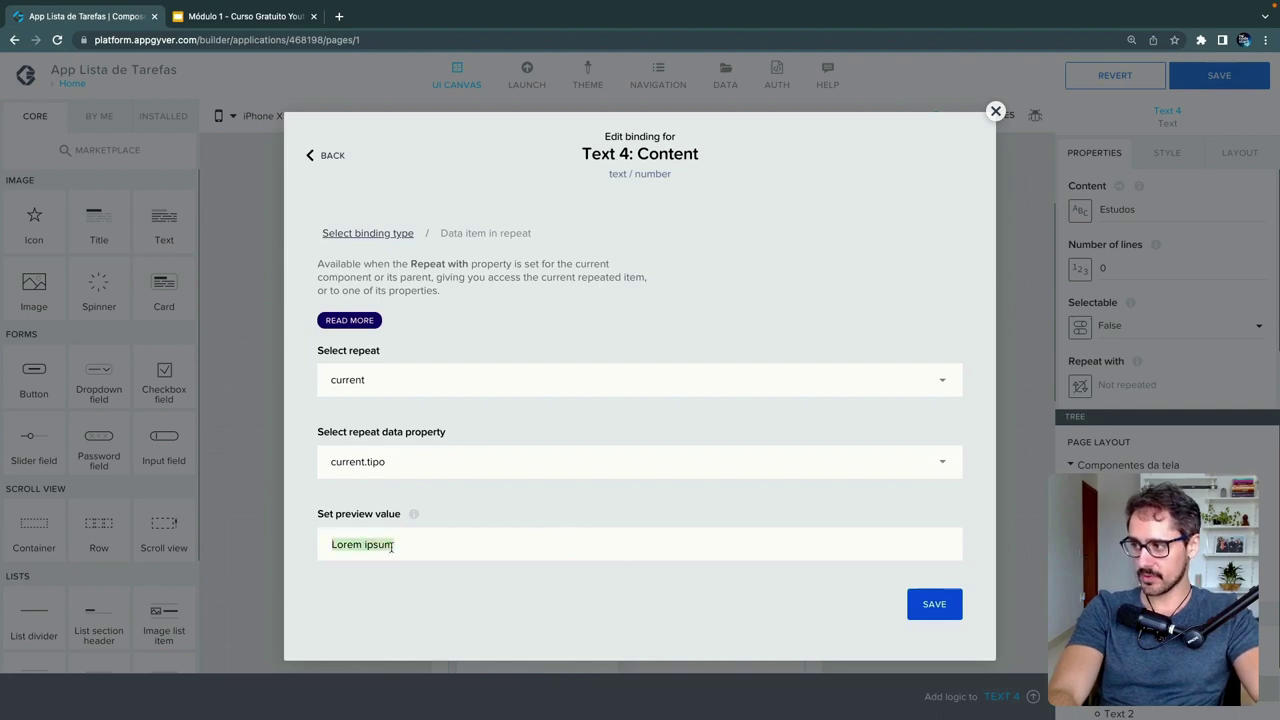
text(Estudos)
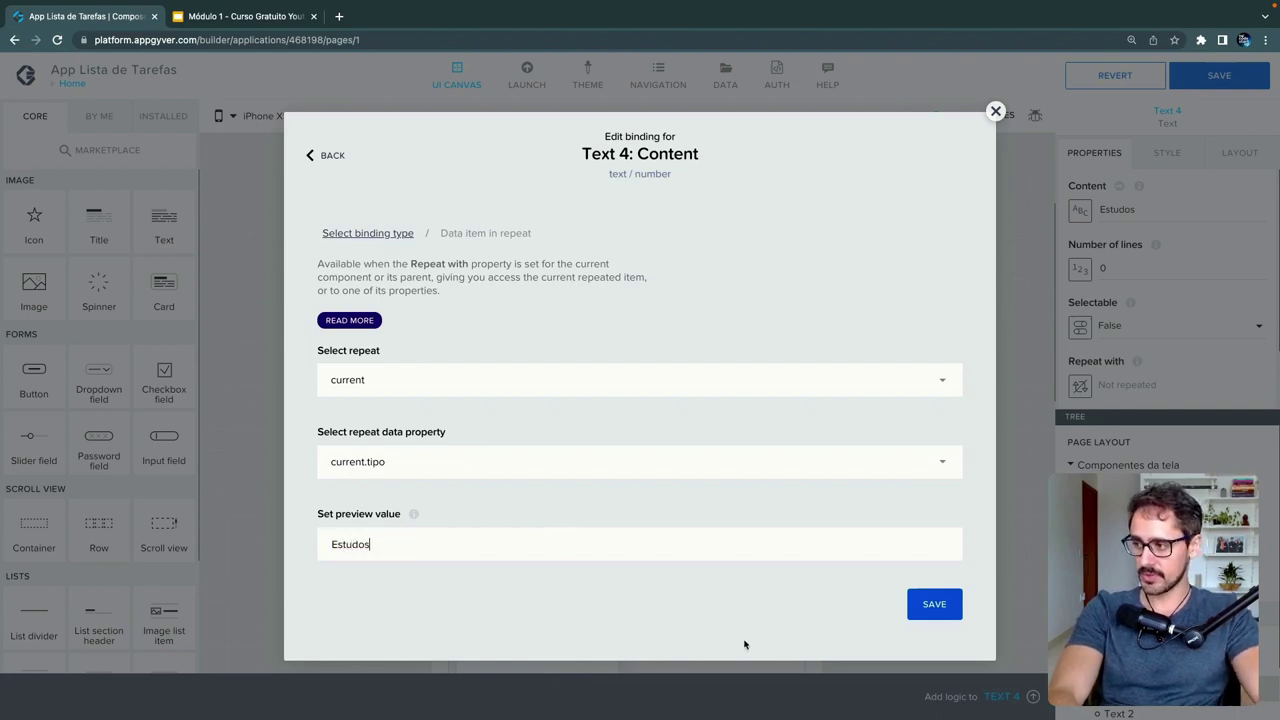
click(923, 607)
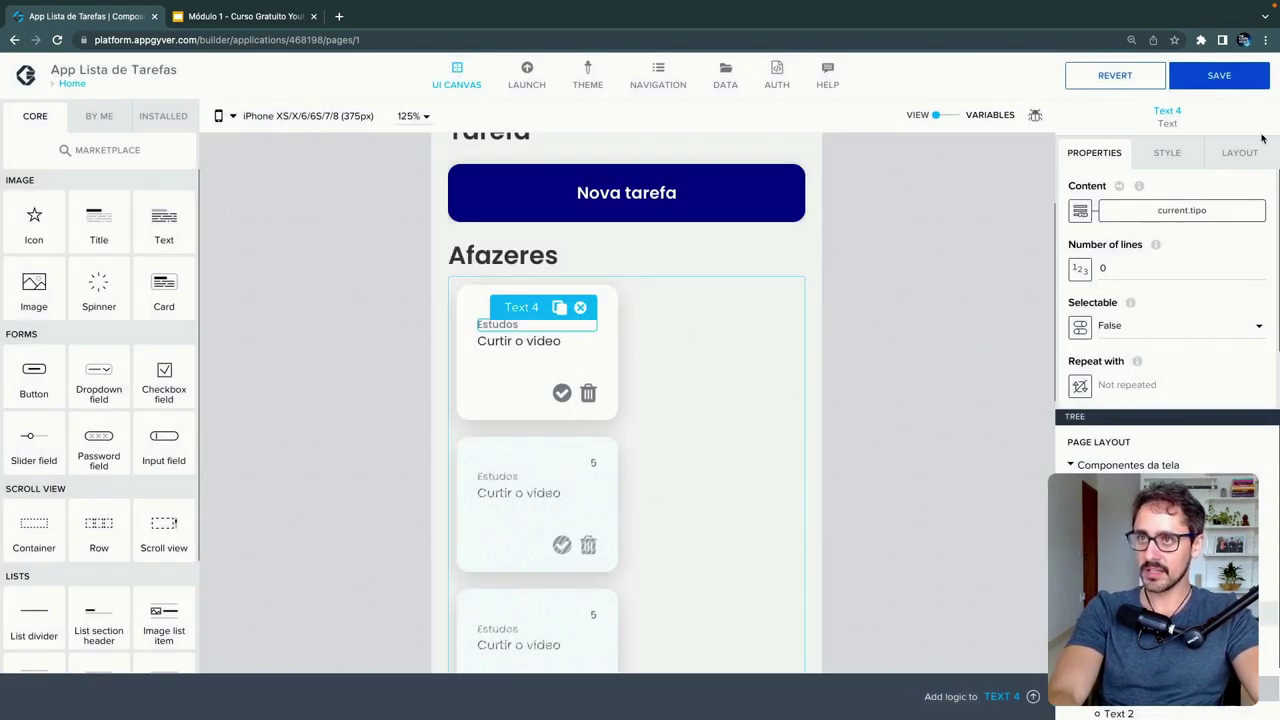
click(899, 338)
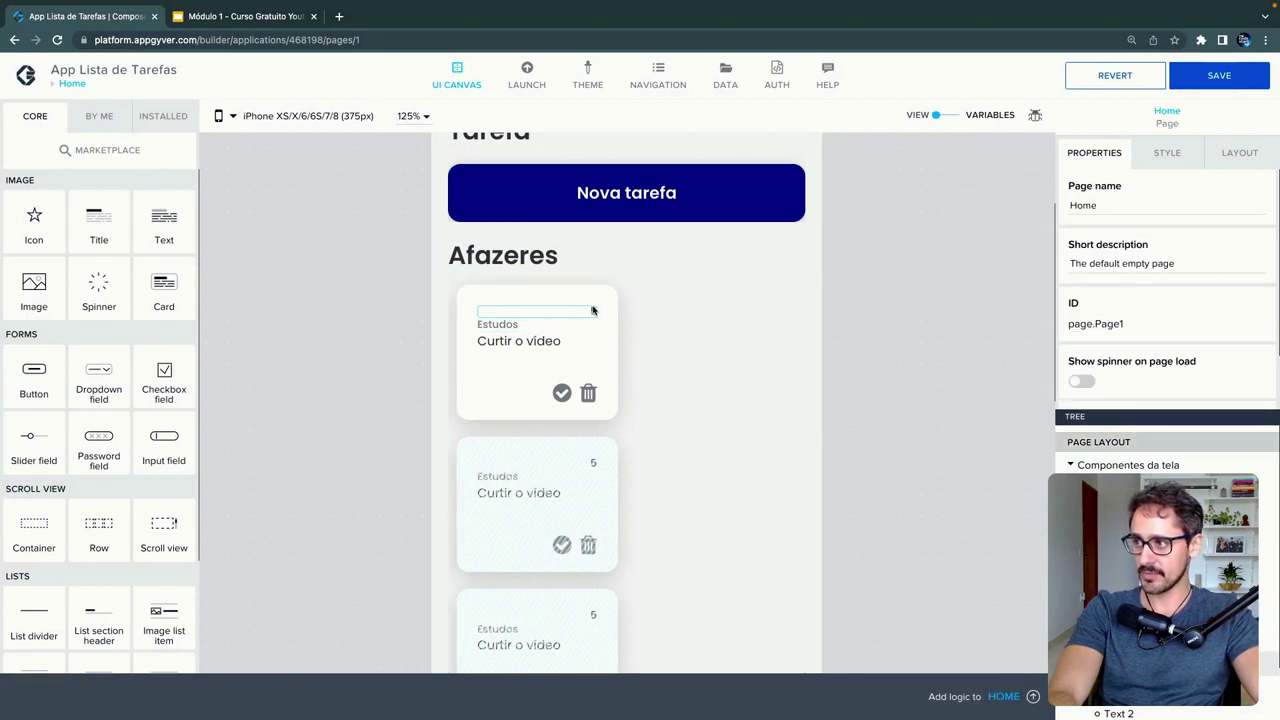
- Bind the priority number text in the first Afazeres card to the repeat data item current.prioridade
click(592, 310)
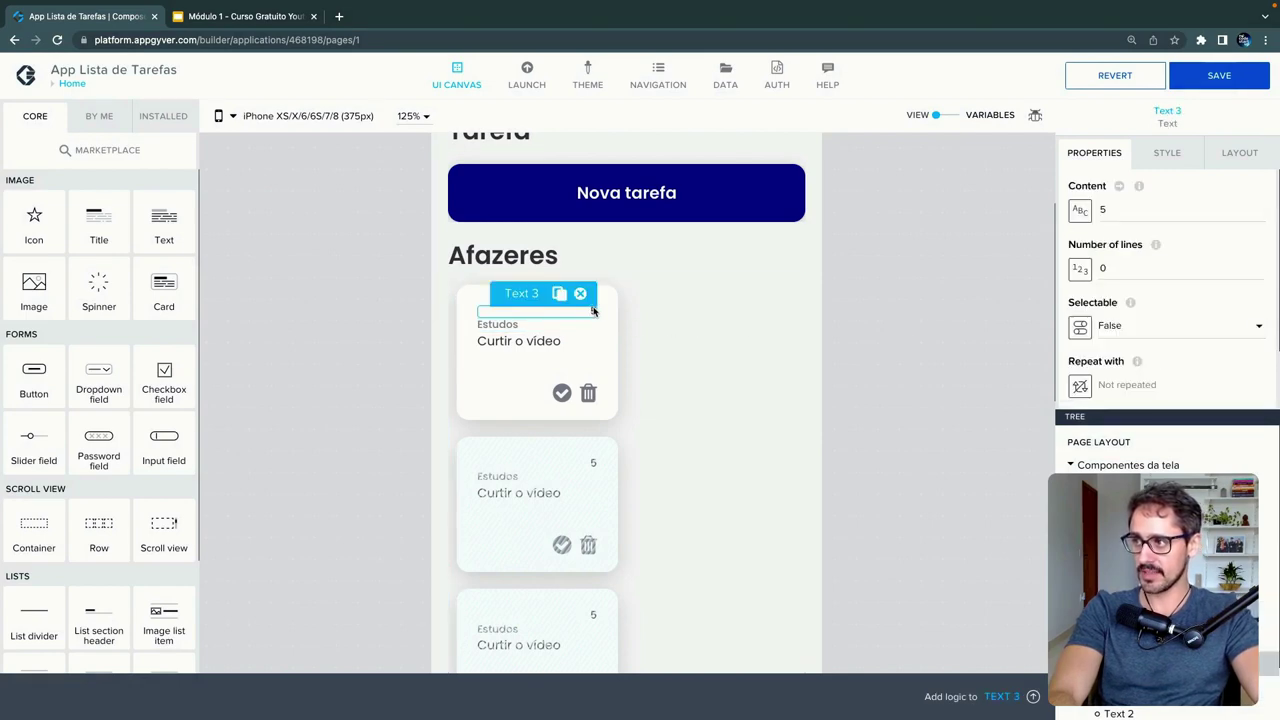
click(1080, 211)
click(646, 281)
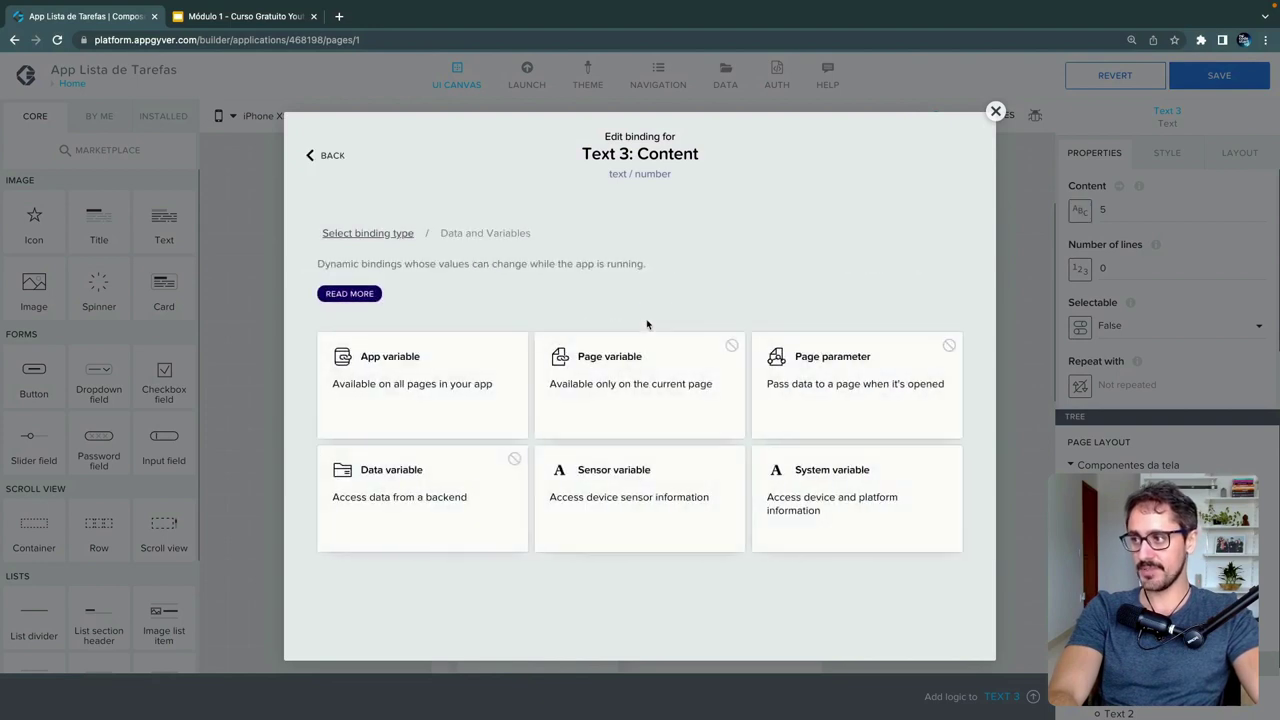
click(334, 157)
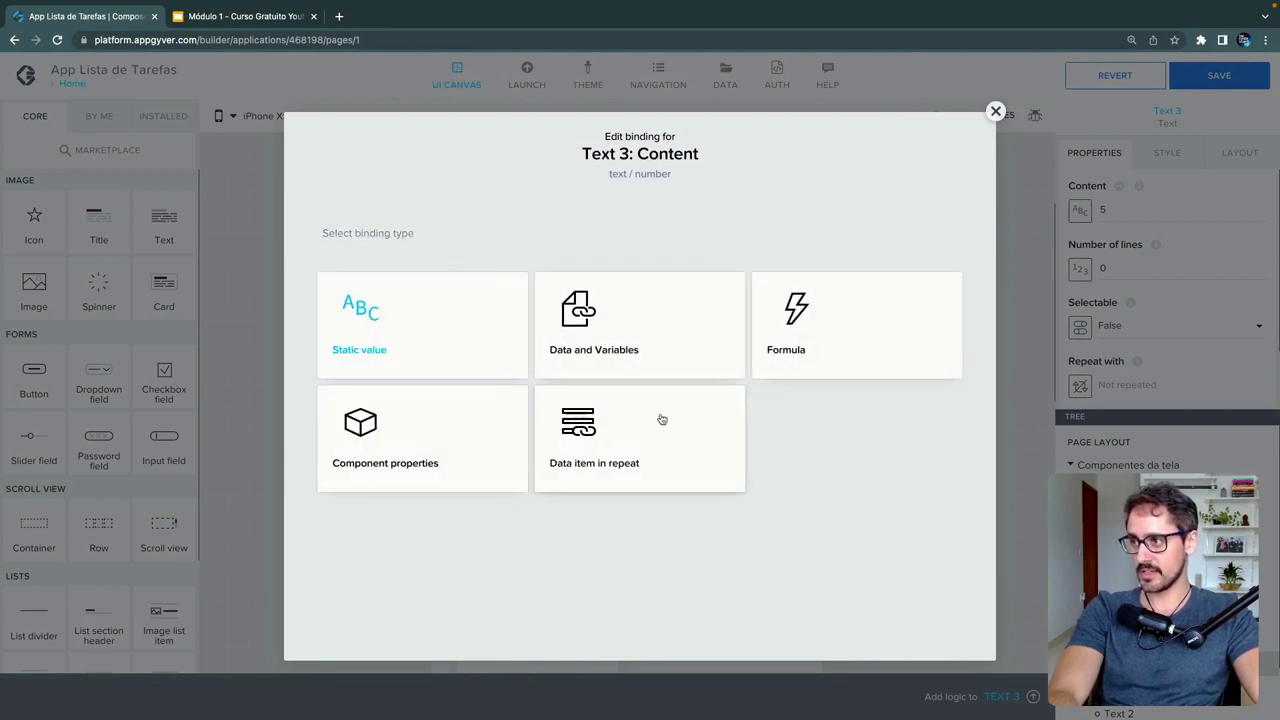
click(660, 422)
scroll(503, 591, down, 1)
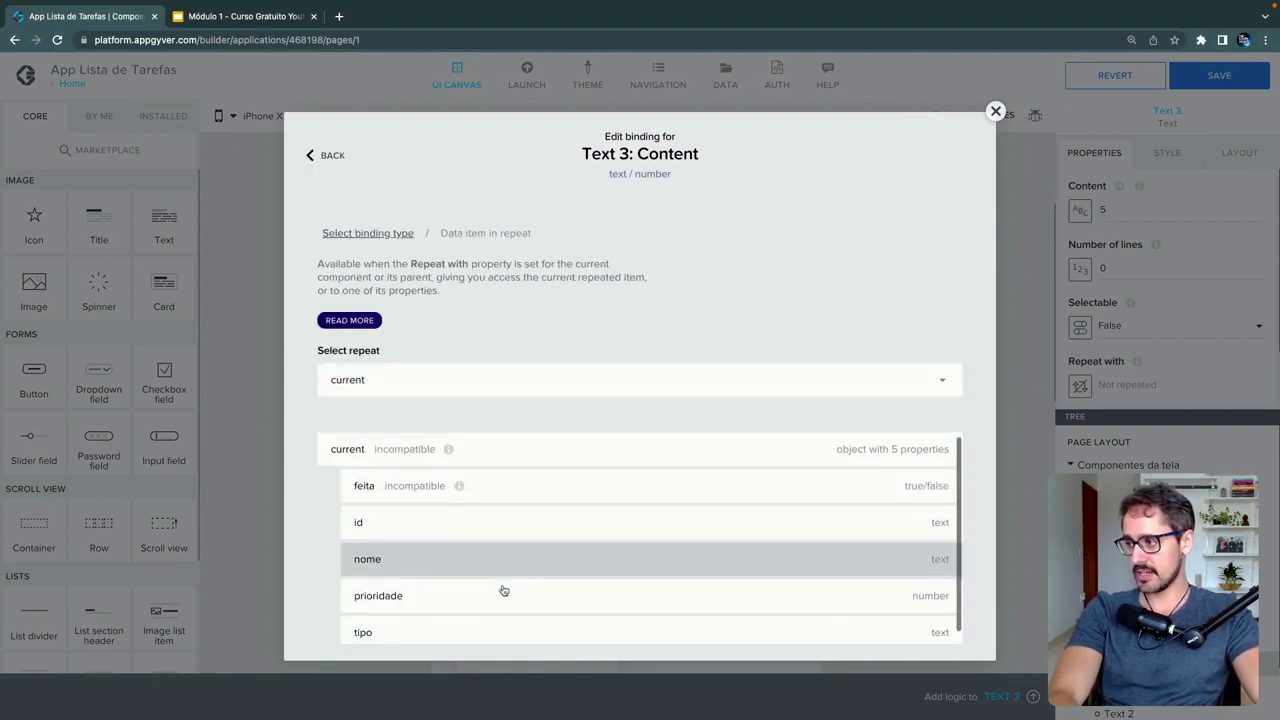
click(503, 580)
click(934, 605)
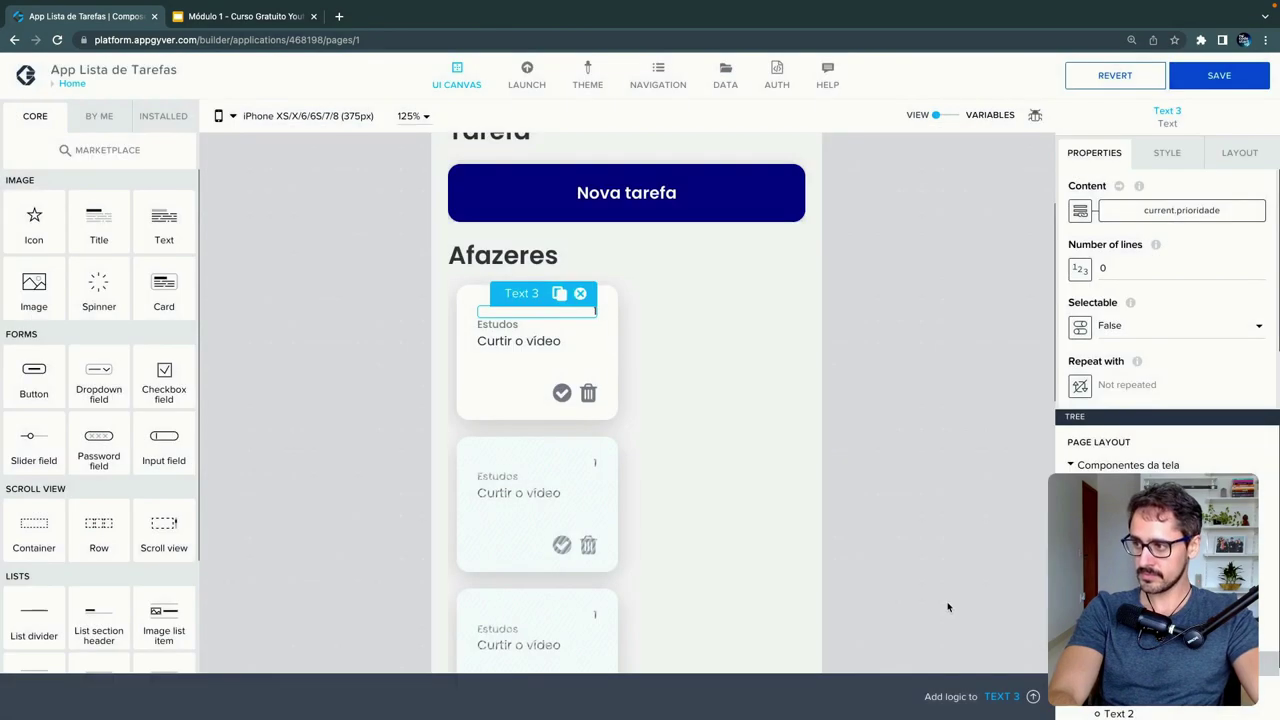
click(1035, 404)
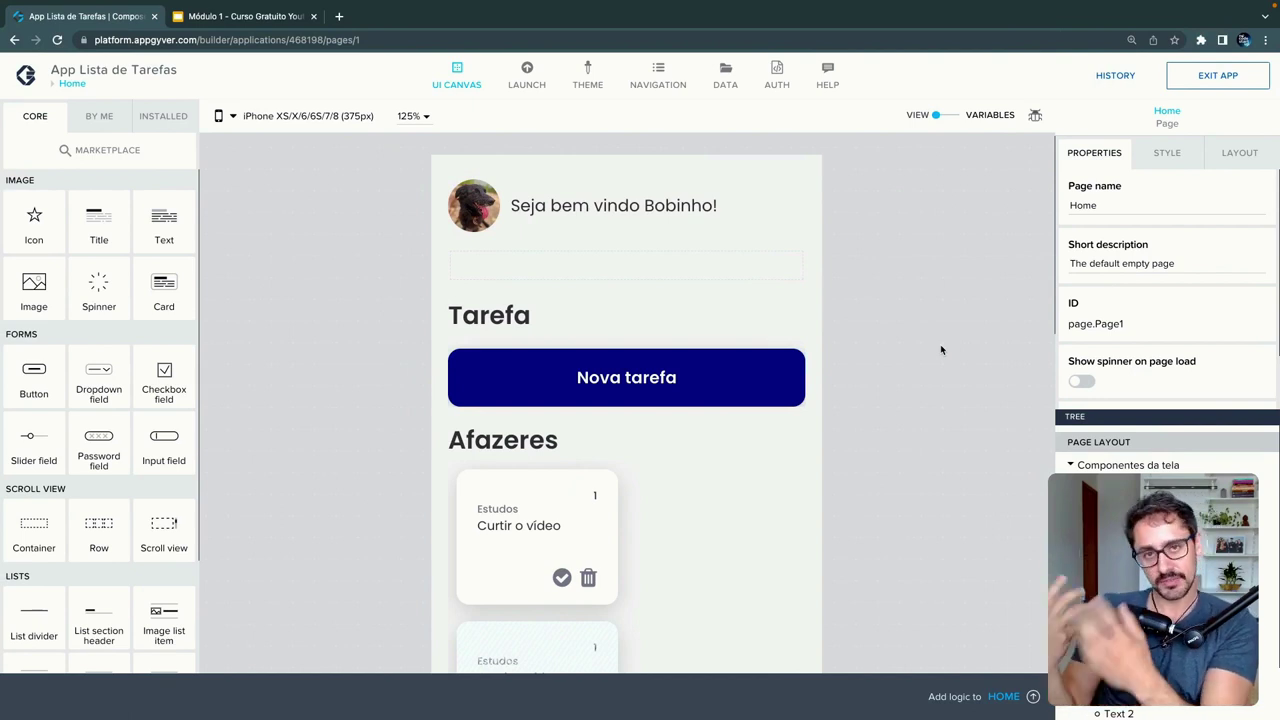
- Open the logic flow of the Home page's BancoDadosTarefas data variable and enlarge the logic area
click(951, 116)
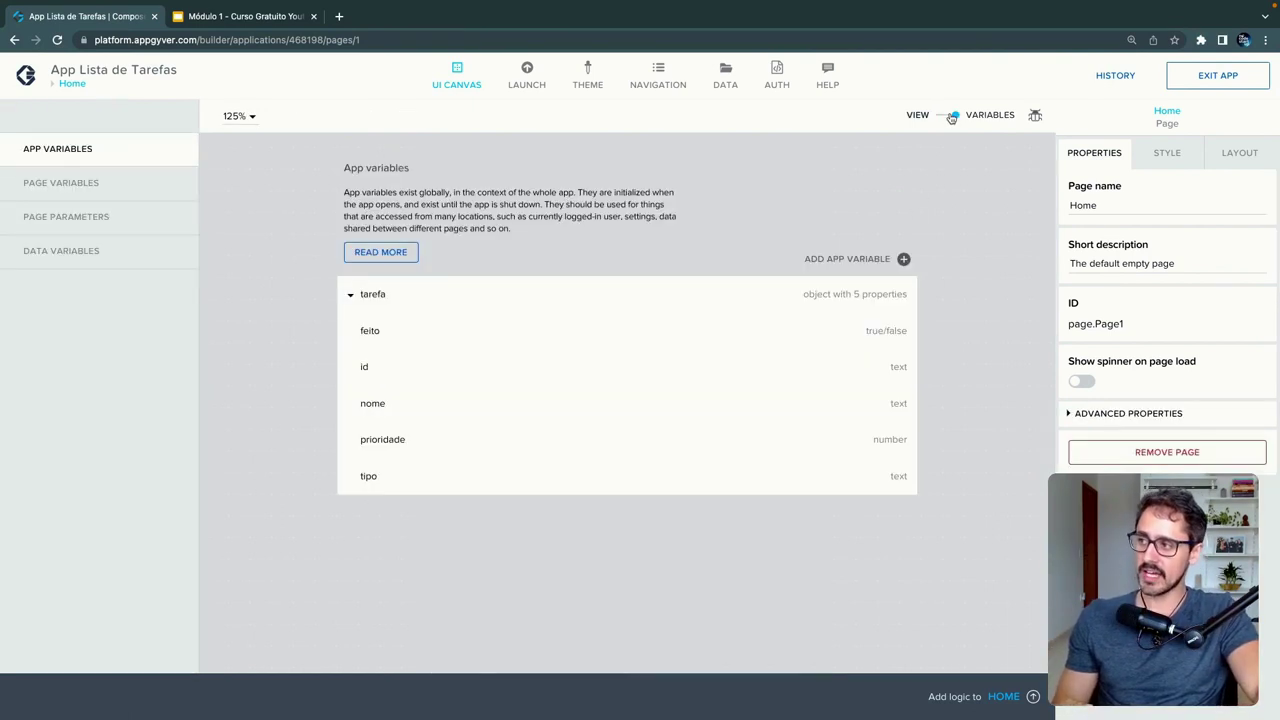
click(110, 251)
click(420, 289)
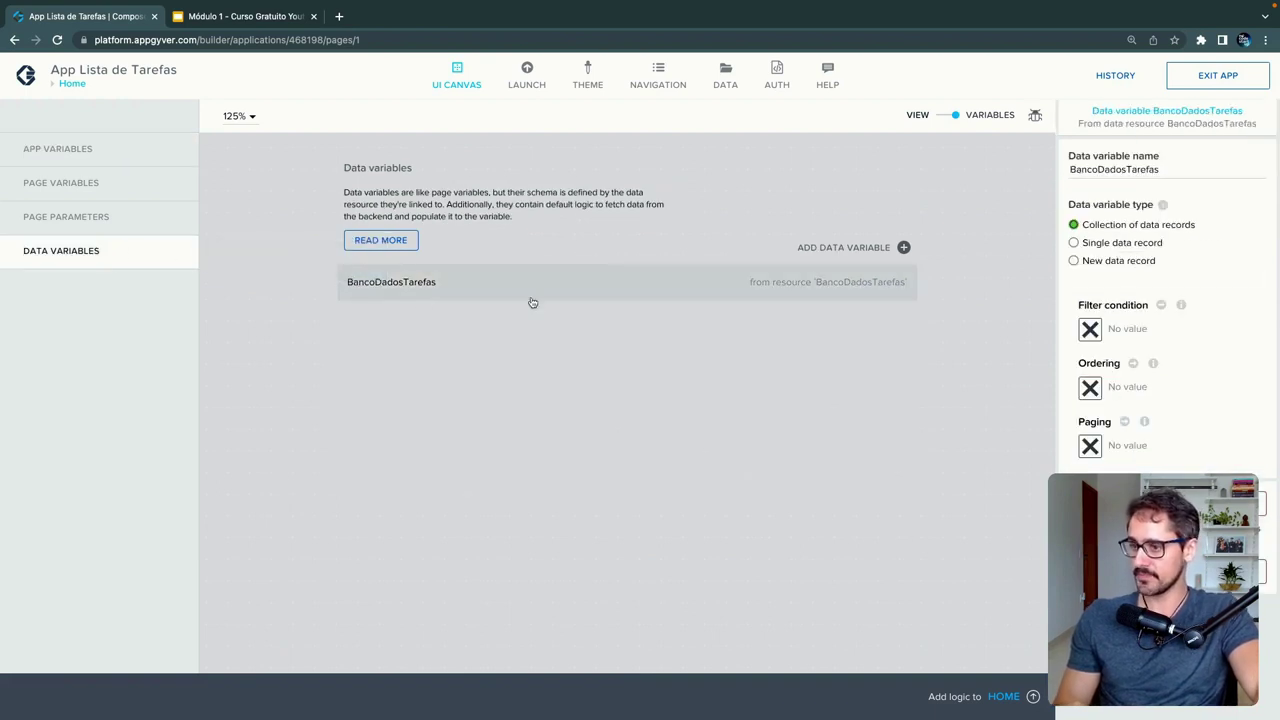
click(1034, 696)
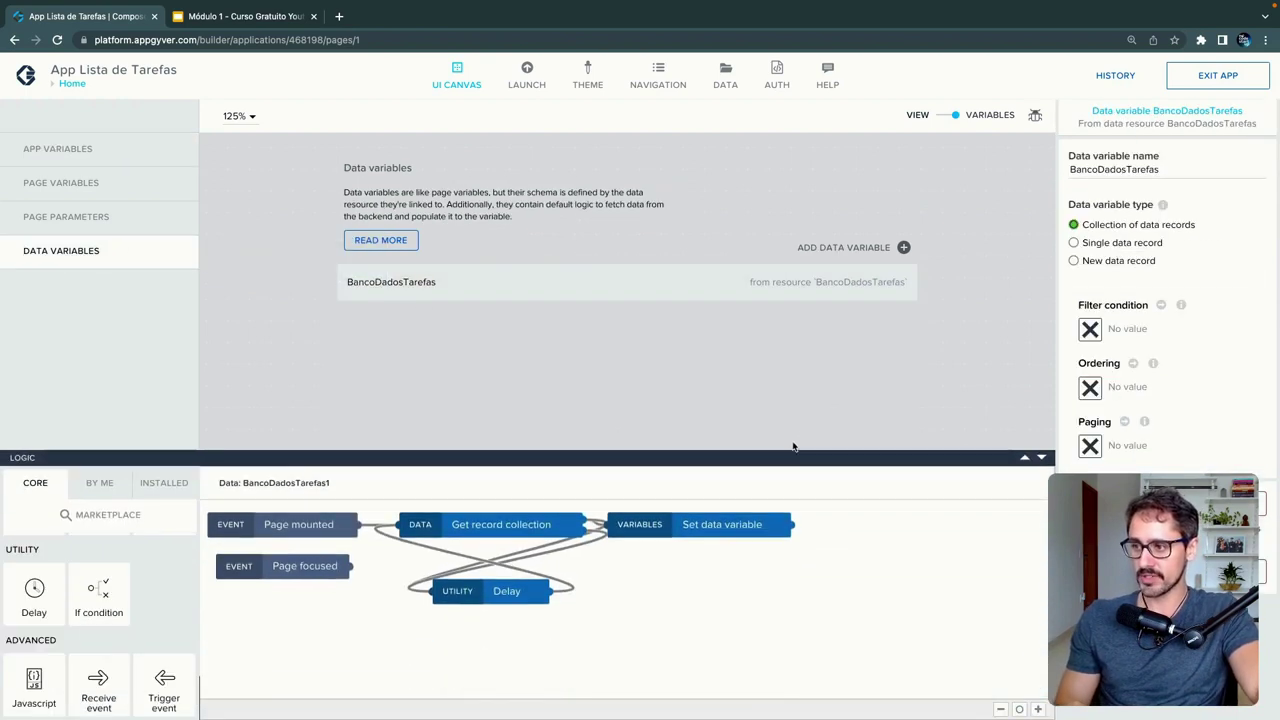
drag(793, 451, 795, 380)
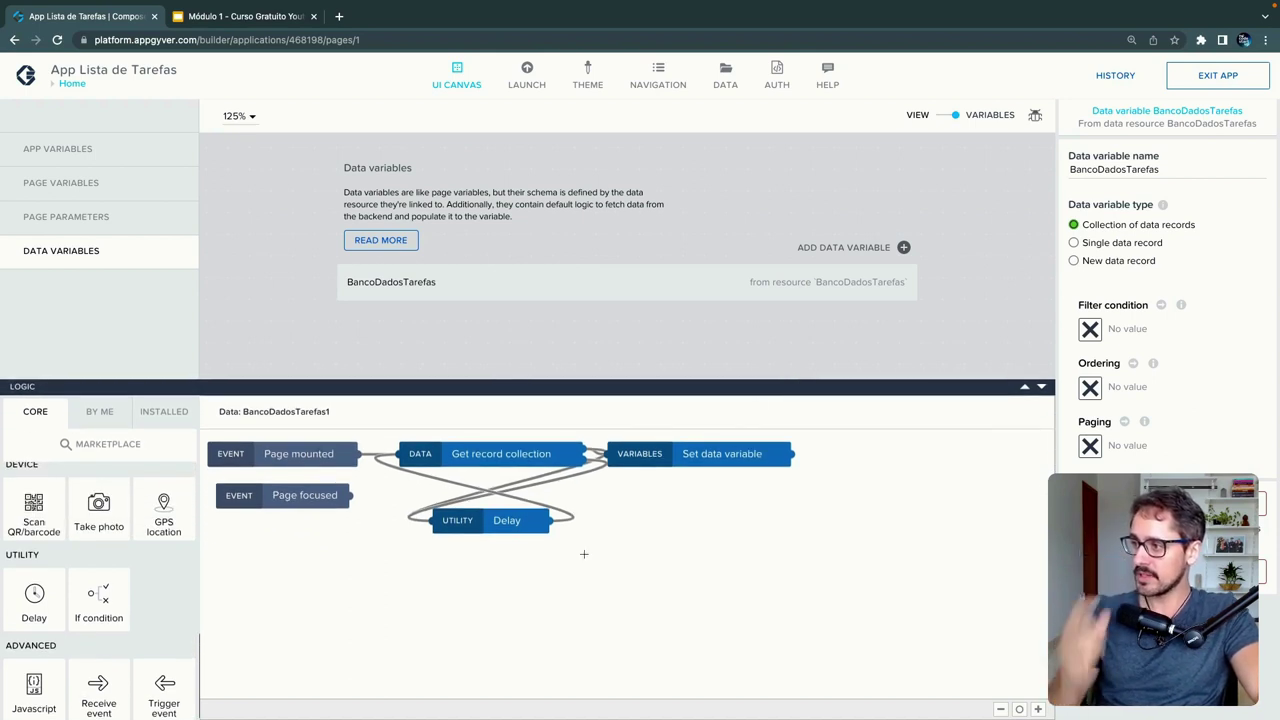
- Spread out the Delay, Get record collection and Set data variable nodes in the BancoDadosTarefas logic flow
drag(523, 527, 523, 542)
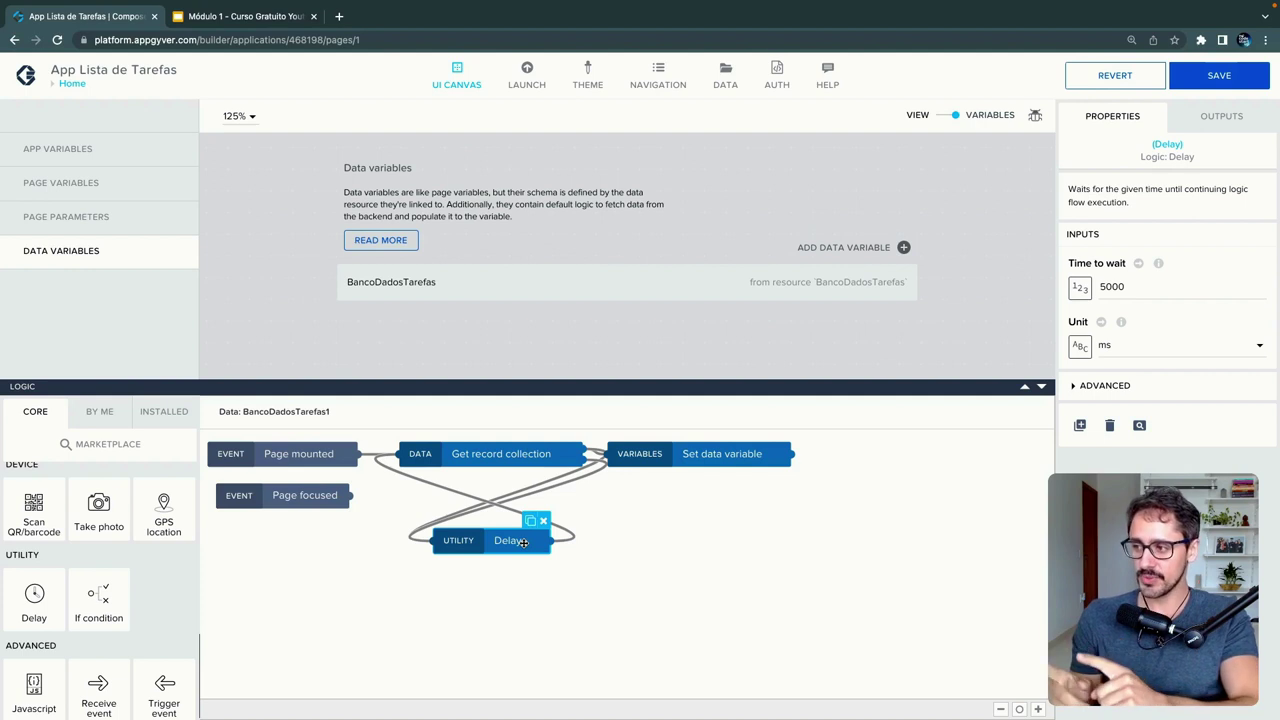
drag(739, 454, 836, 455)
click(507, 453)
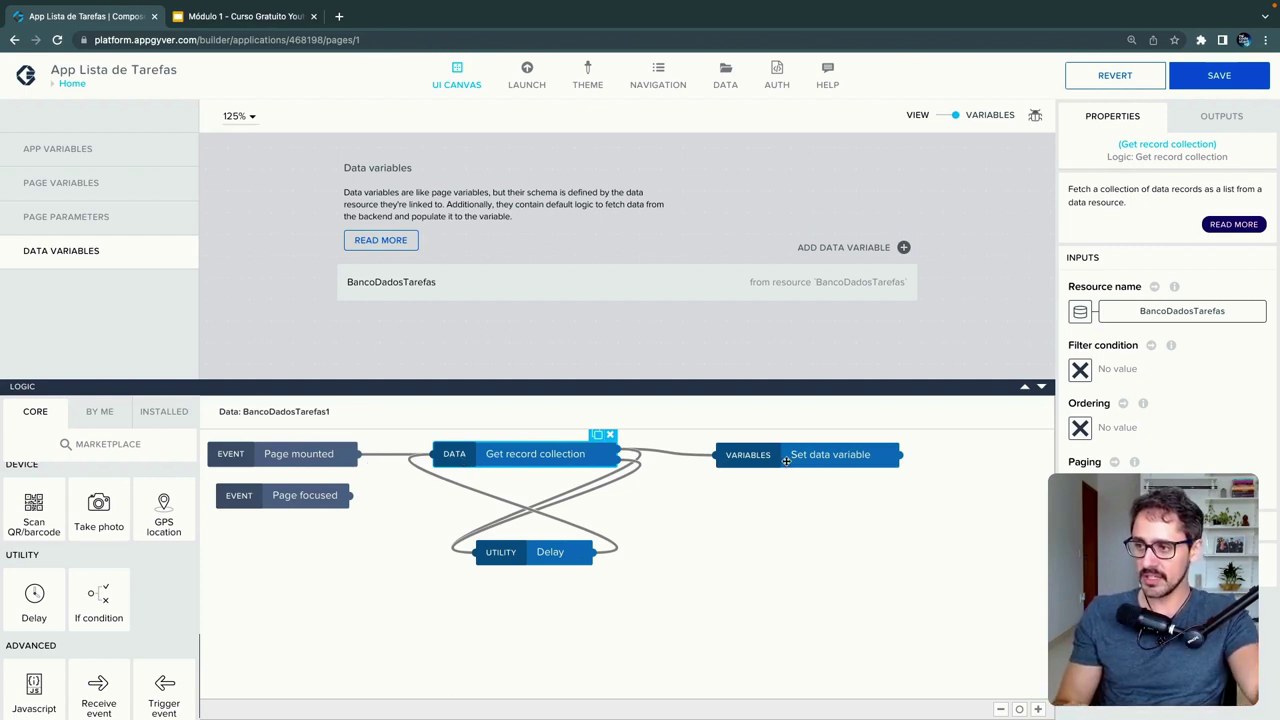
drag(793, 457, 771, 458)
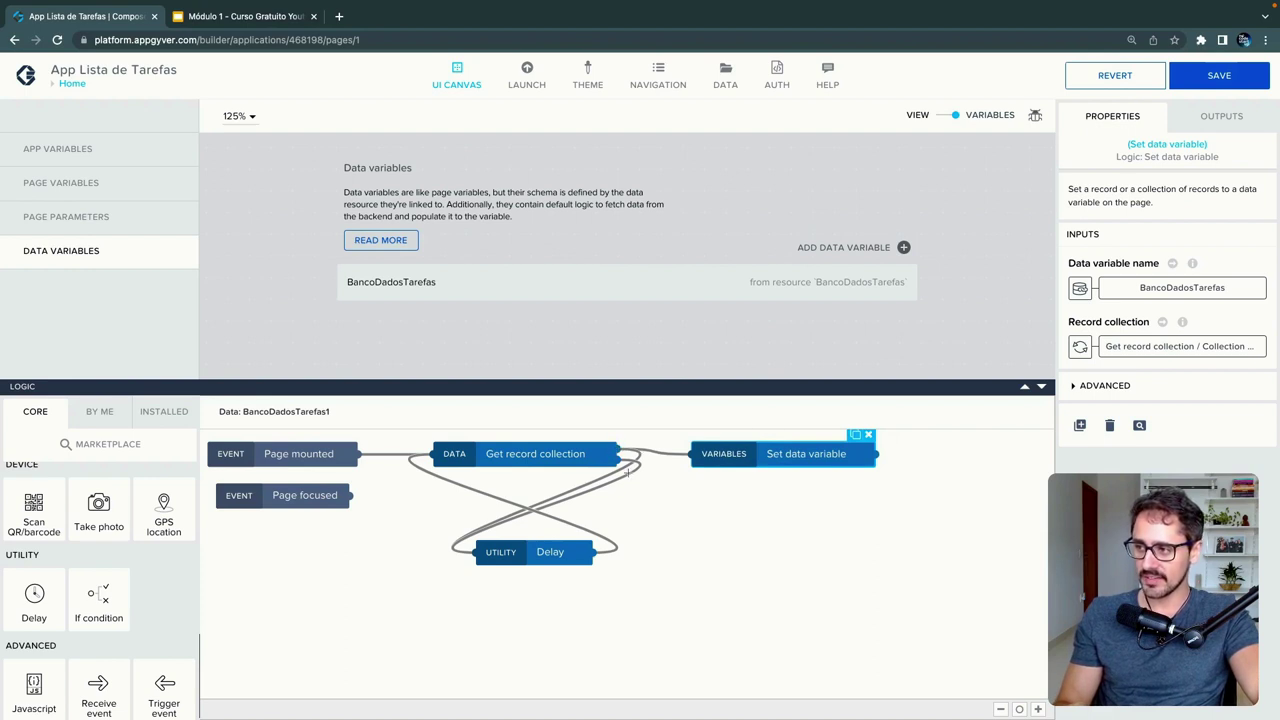
- Delete the Delay node from the BancoDadosTarefas logic flow and save the app
click(549, 552)
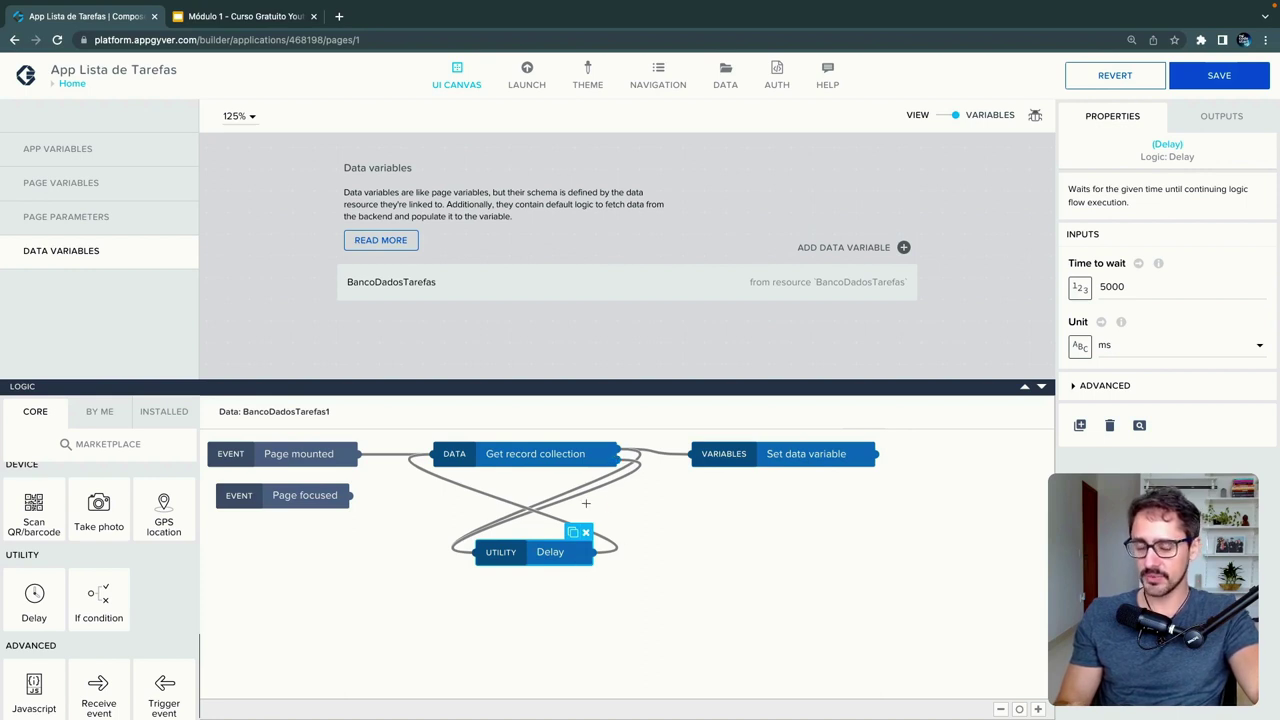
drag(530, 543, 530, 566)
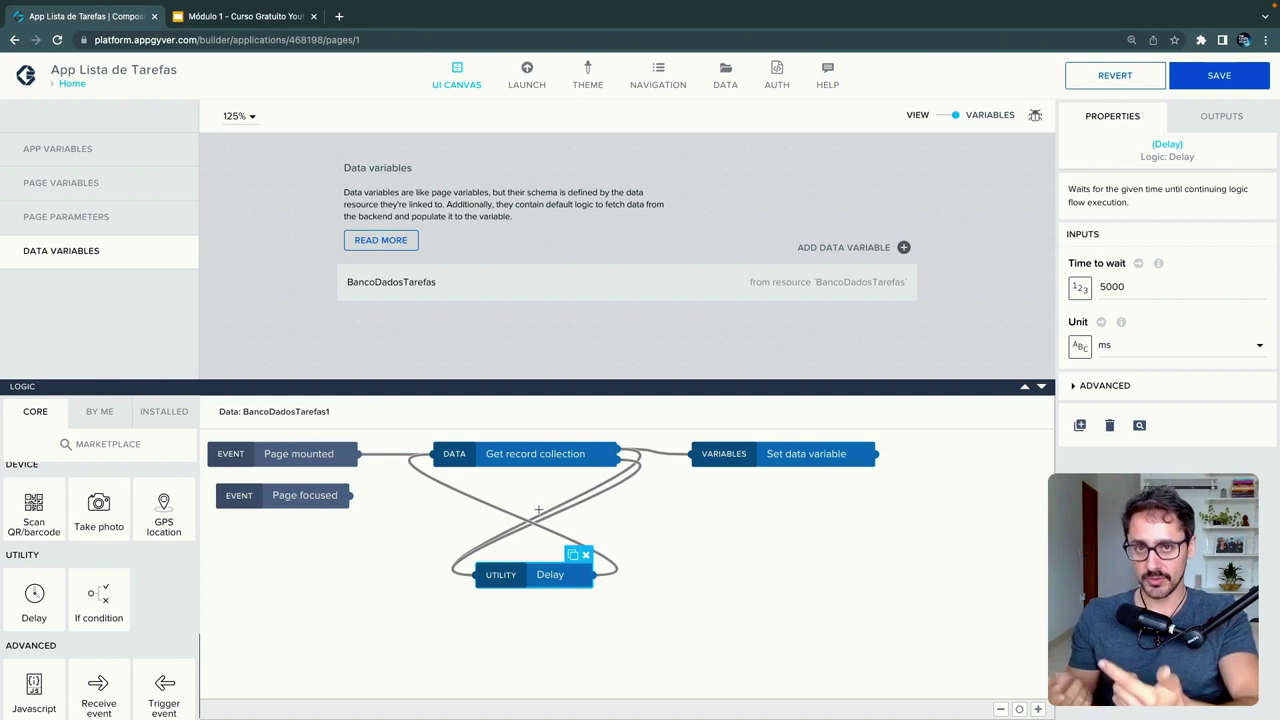
click(587, 556)
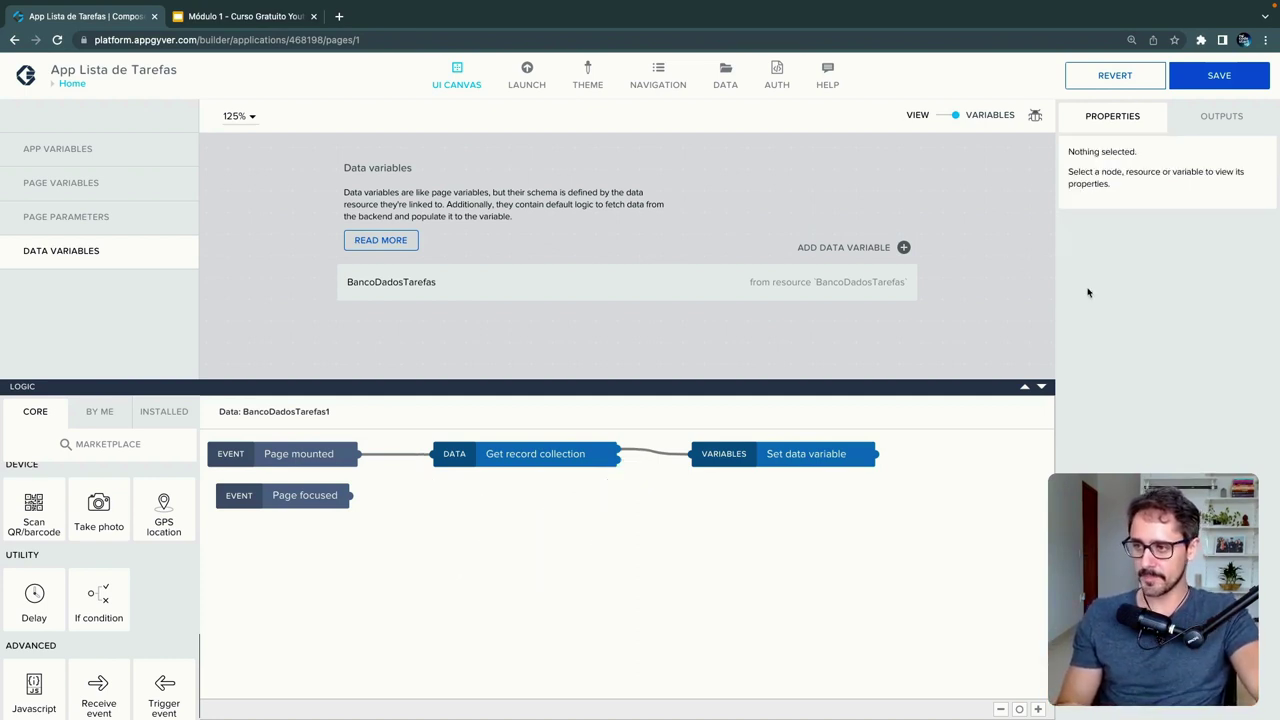
click(1214, 76)
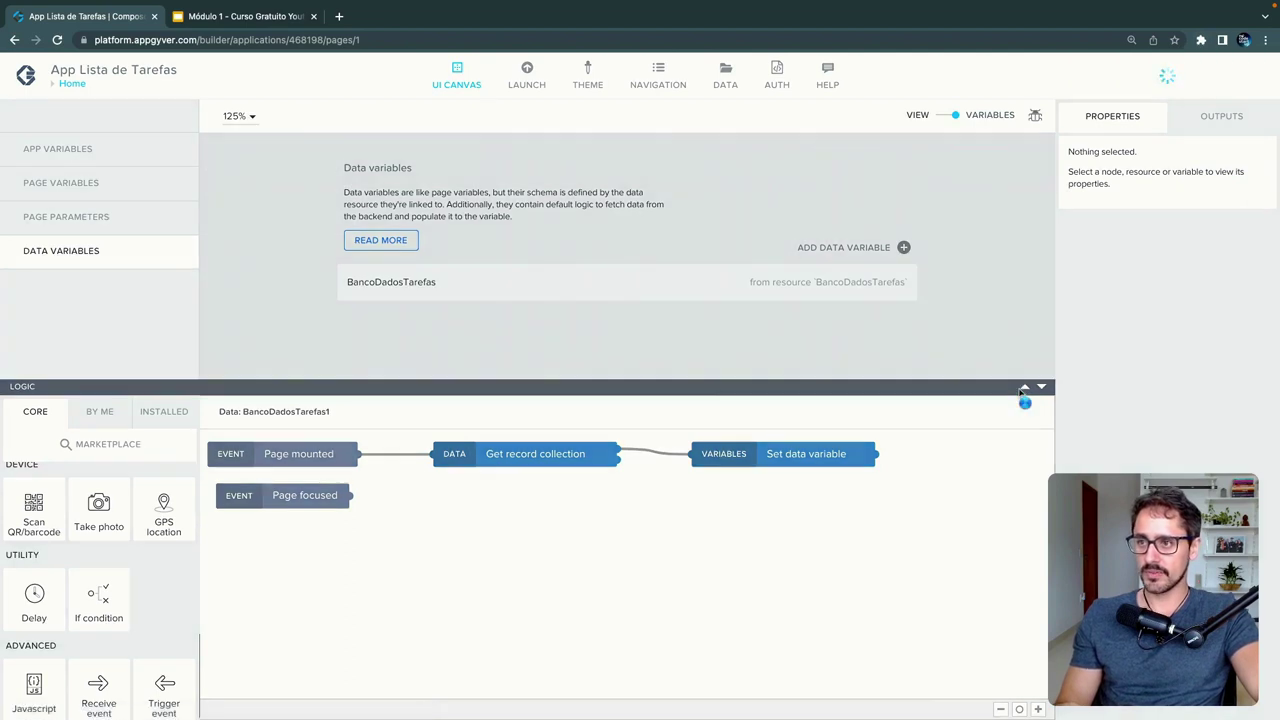
- Return to the Home page's visual layout and collapse the logic area to view the task cards
click(953, 117)
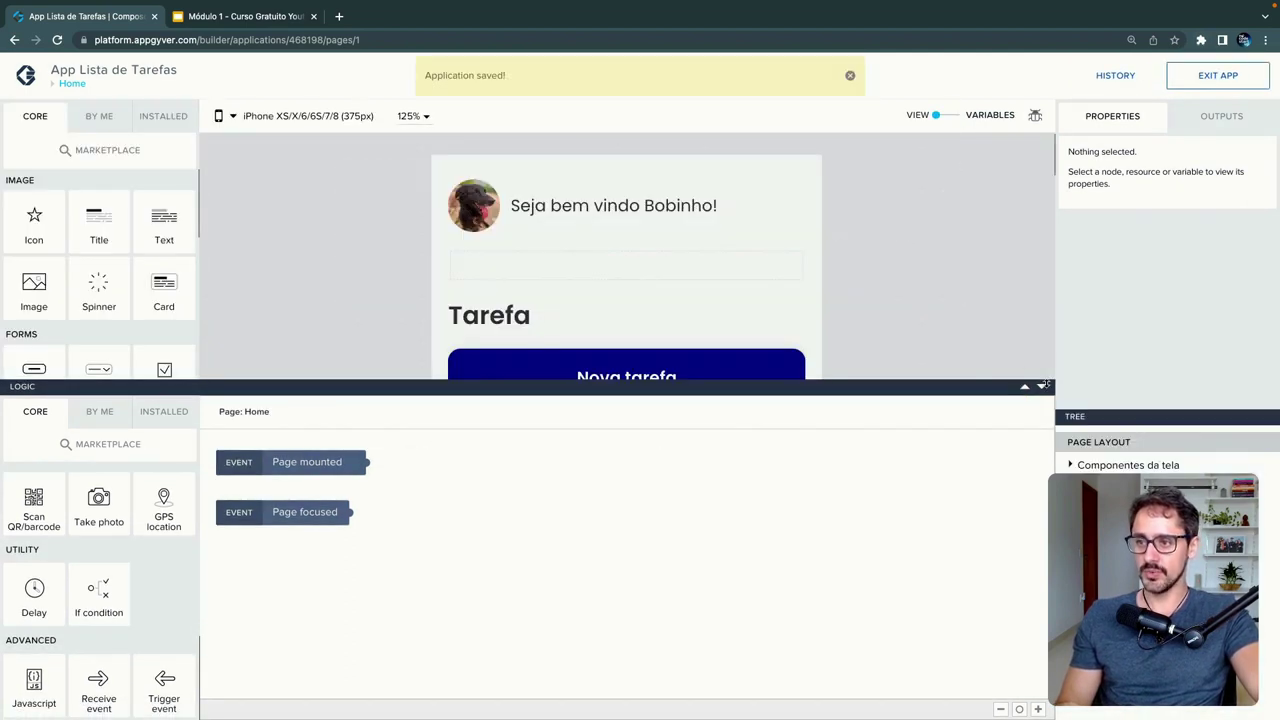
click(1042, 388)
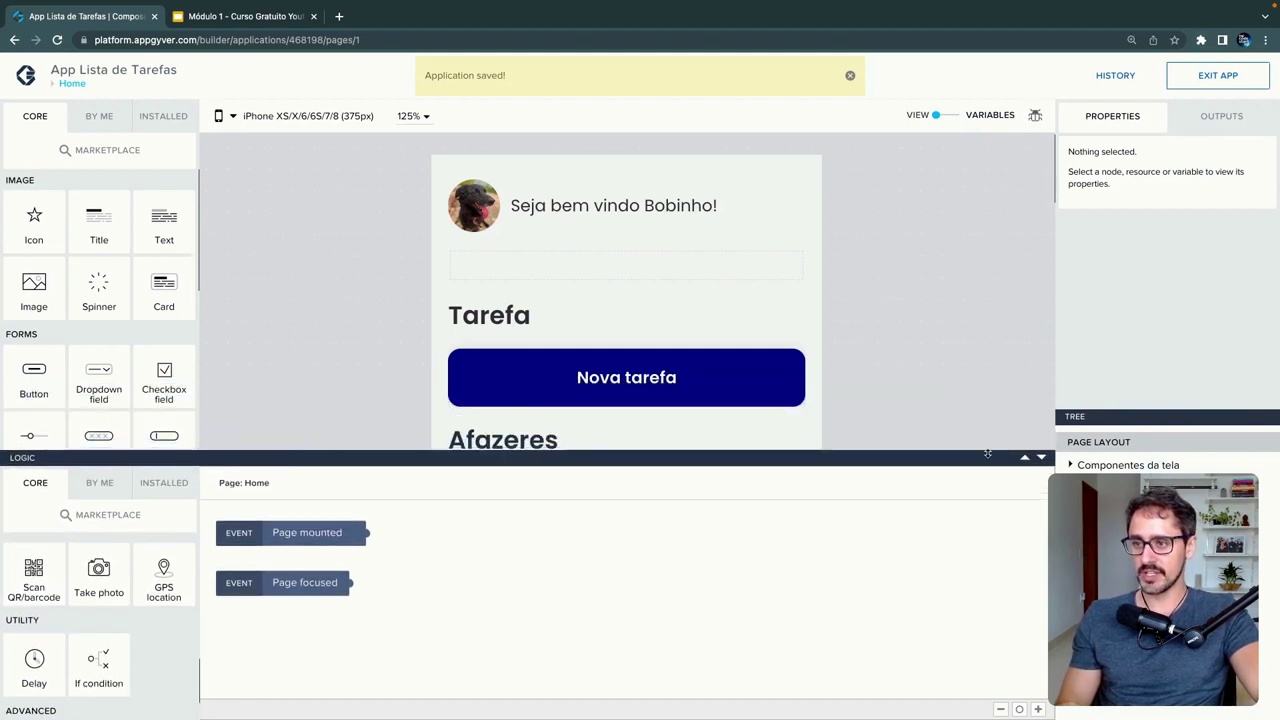
drag(987, 454, 940, 692)
click(1041, 632)
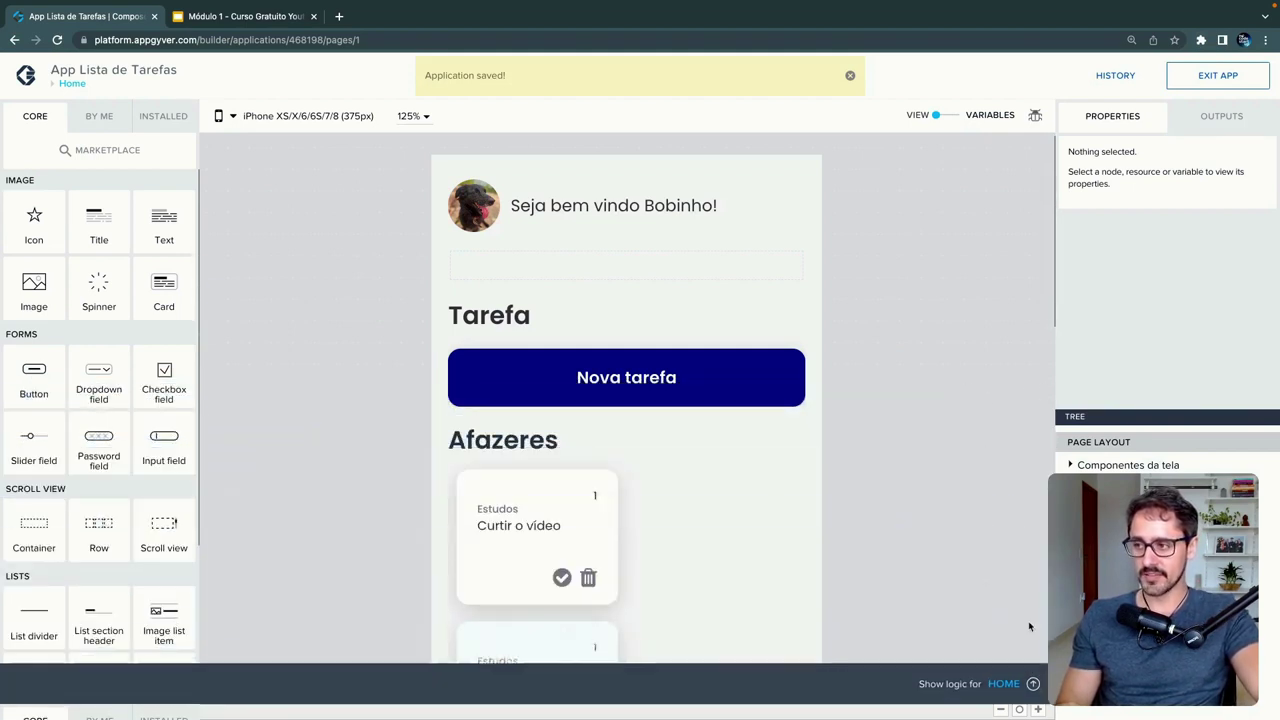
scroll(983, 500, down, 1)
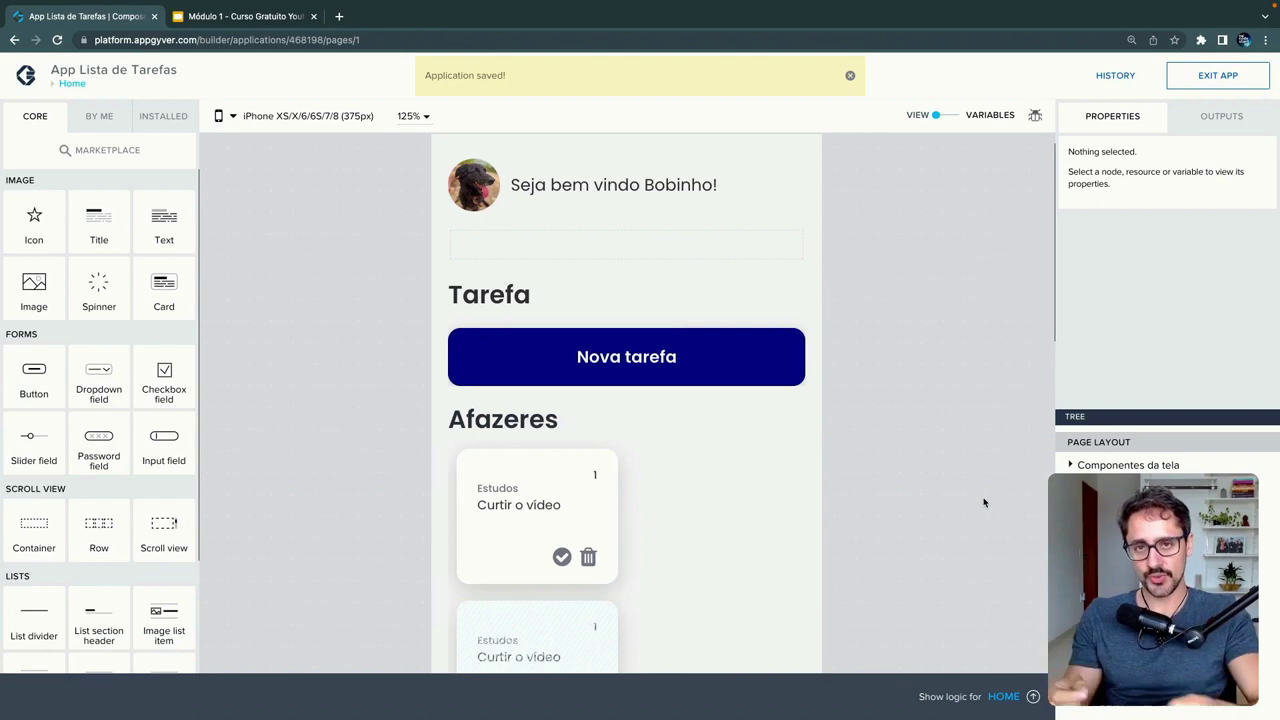
scroll(983, 500, up, 1)
click(873, 219)
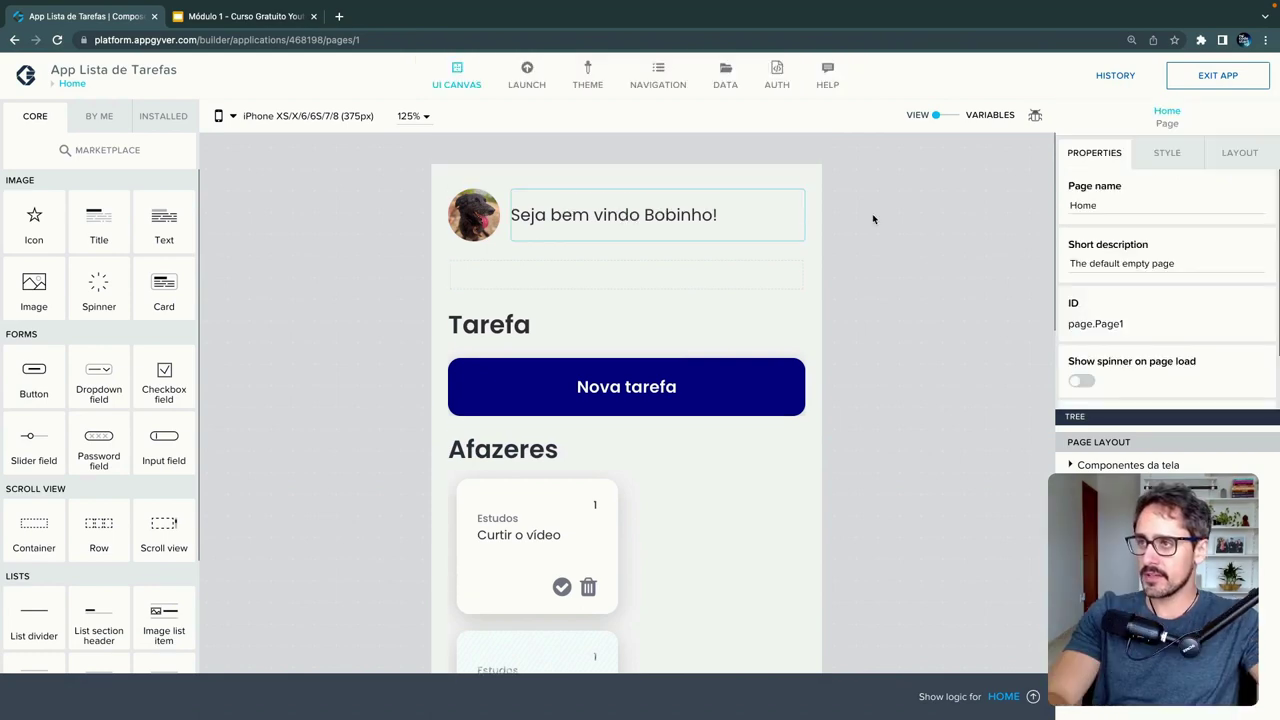
- Rewire the BancoDadosTarefas variable's logic so Page focused, instead of Page mounted, triggers Get record collection, and save the app
click(940, 117)
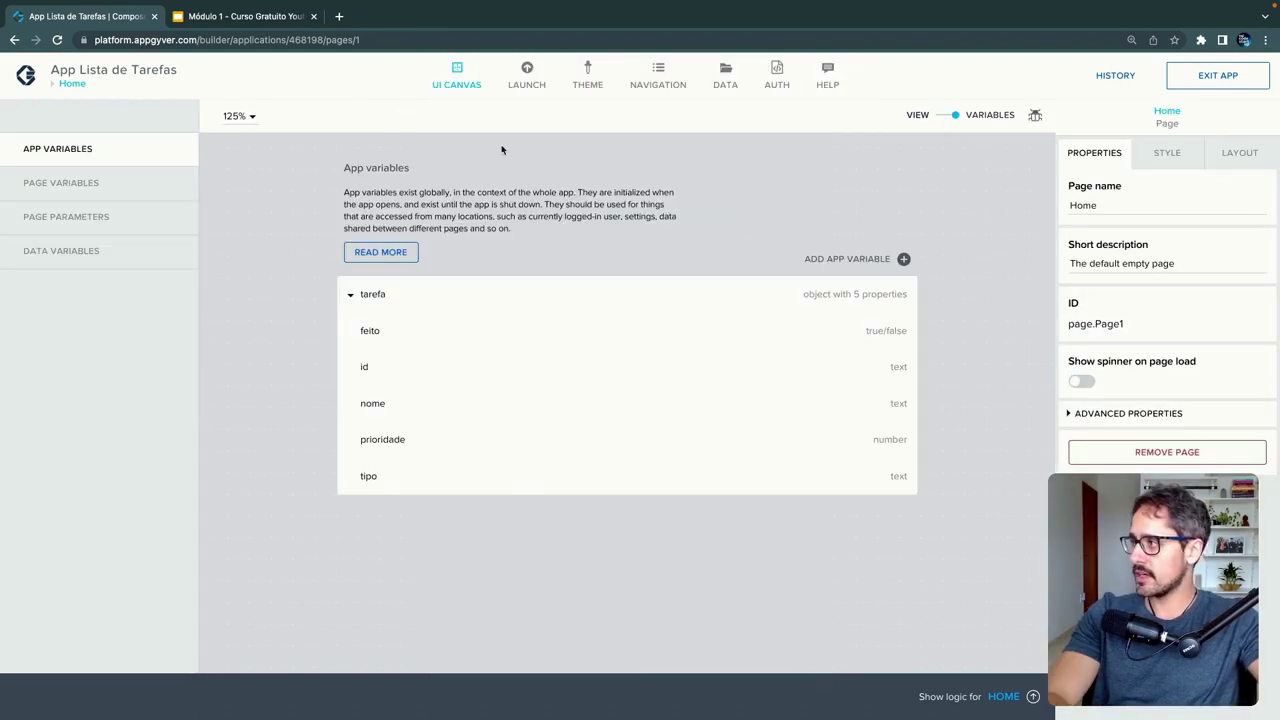
click(104, 250)
click(476, 293)
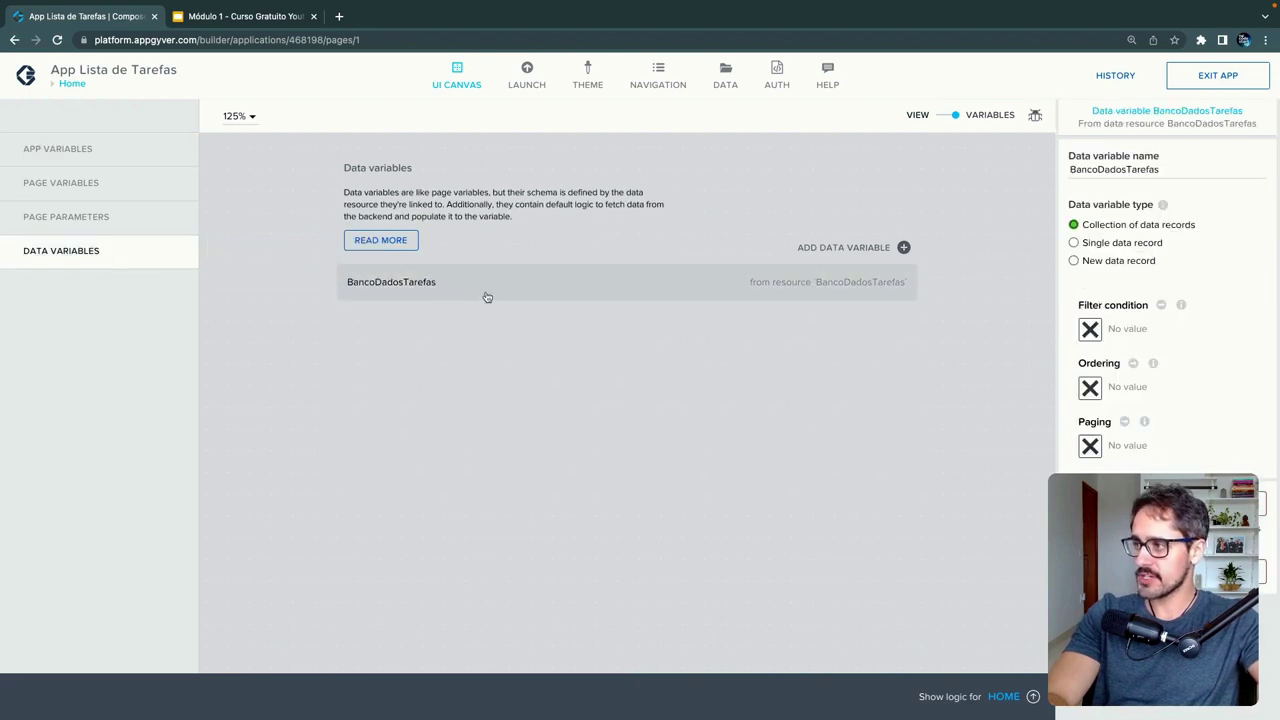
click(1032, 697)
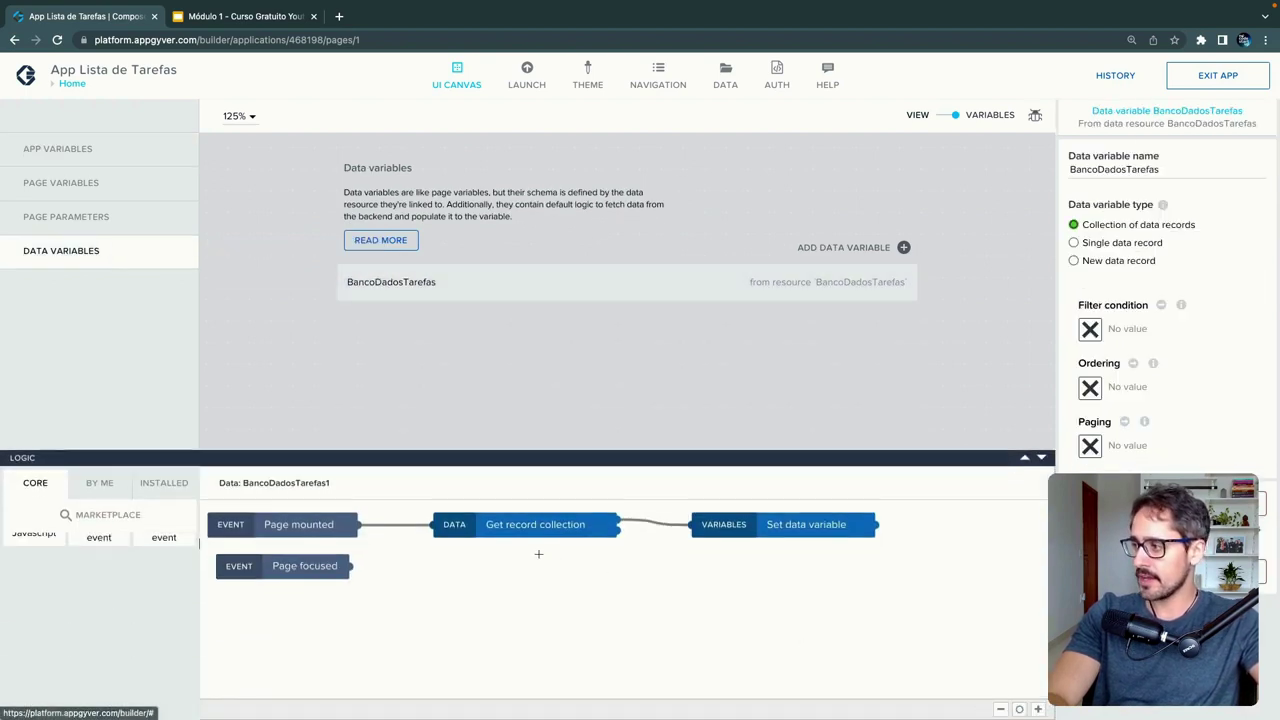
click(374, 524)
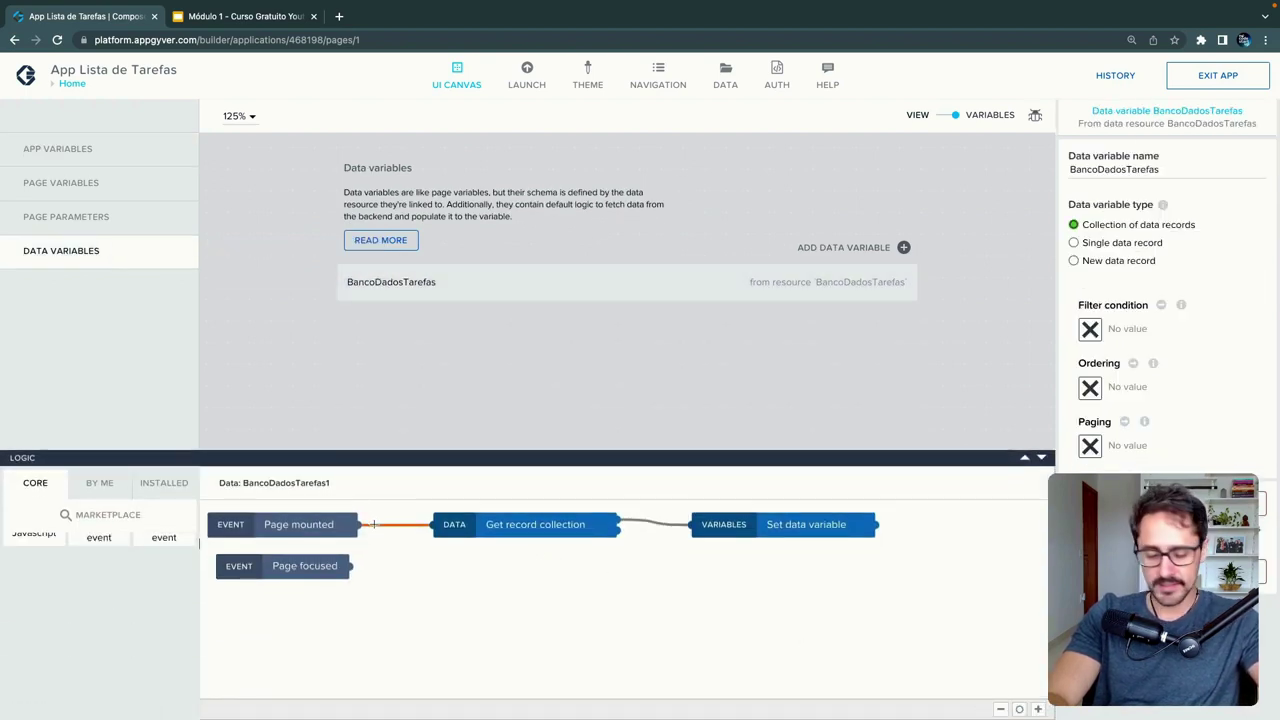
key(Delete)
drag(356, 556, 434, 524)
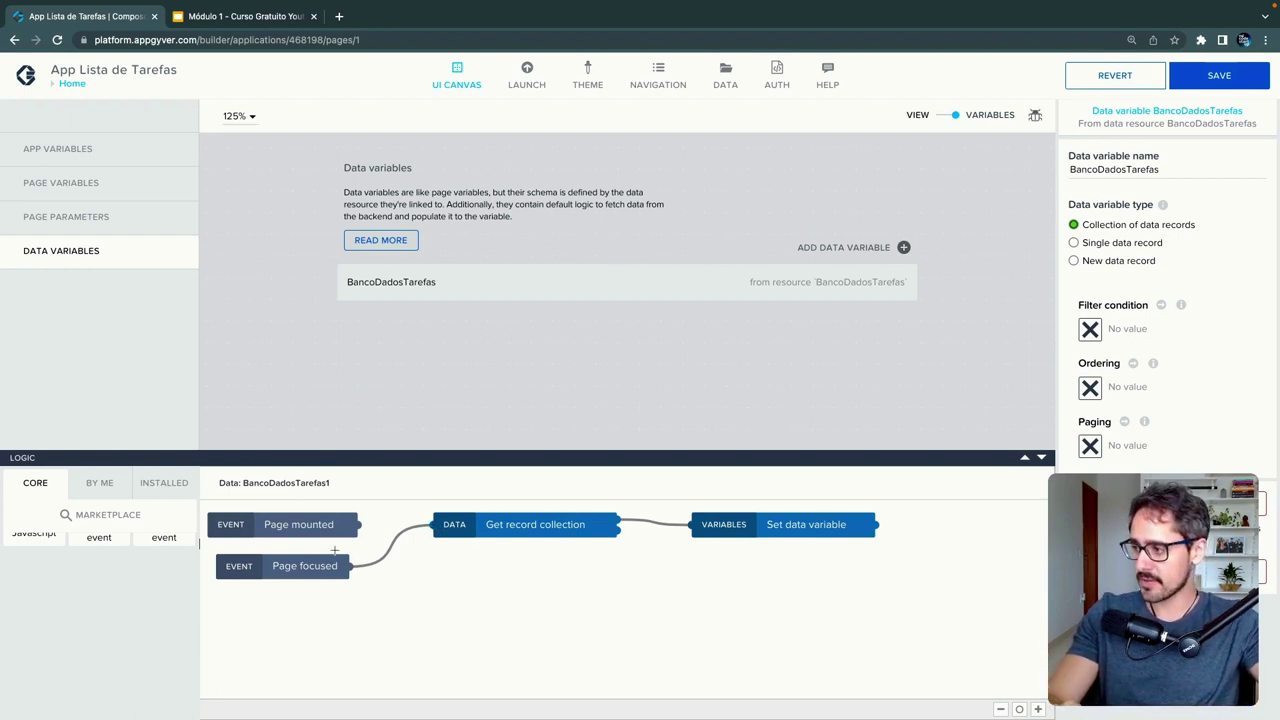
click(1210, 80)
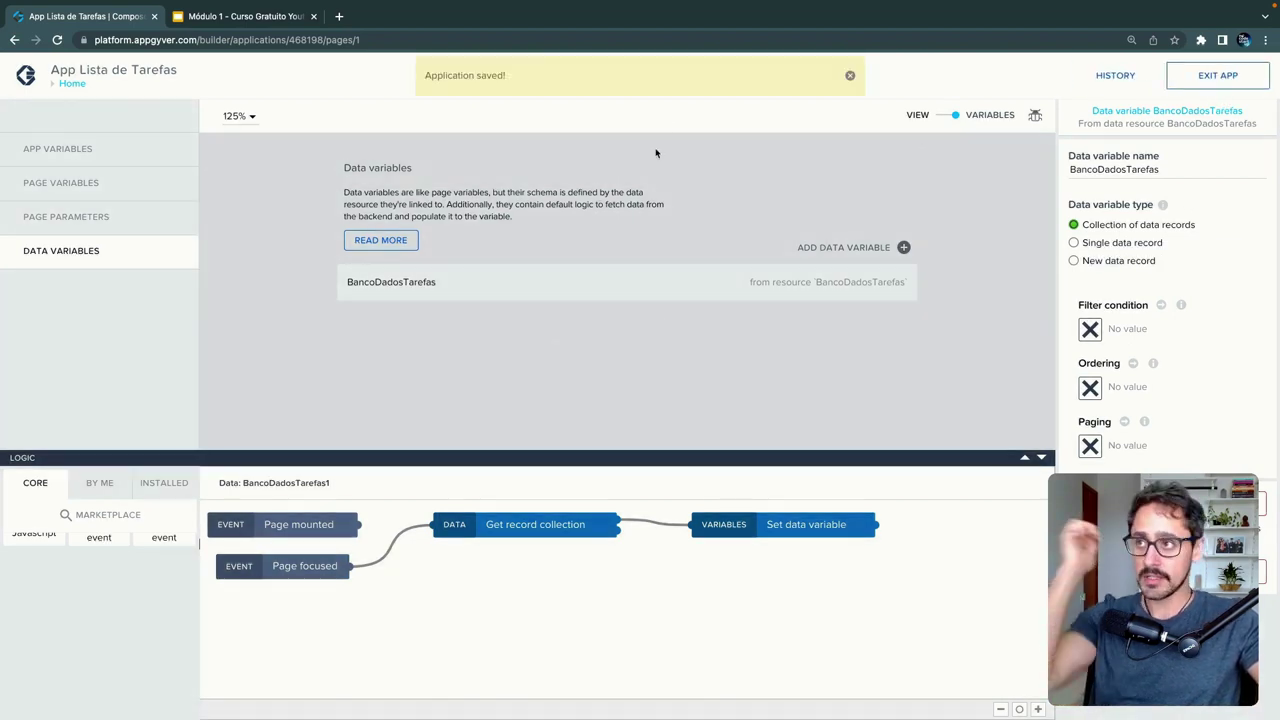
click(849, 76)
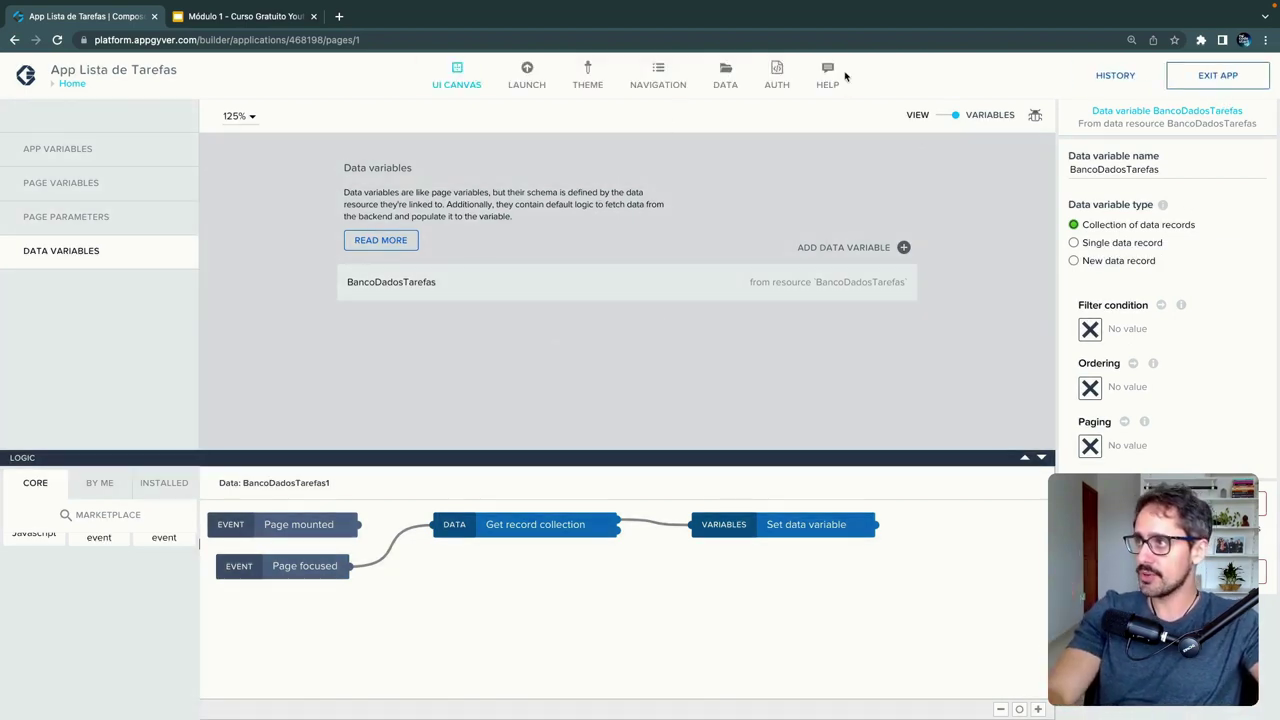
- Open the overview of the app's pages
click(60, 85)
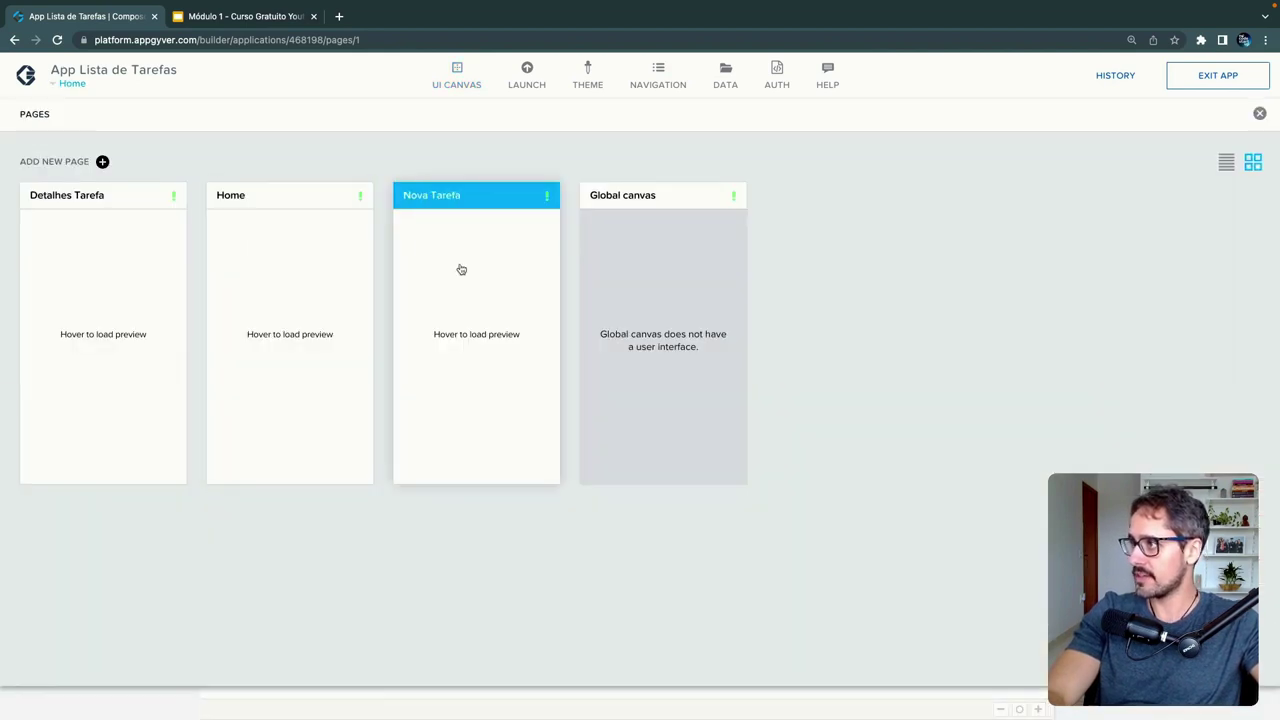
- Open the Nova Tarefa page in component view and bring up the logic of its Nova tarefa button
click(461, 270)
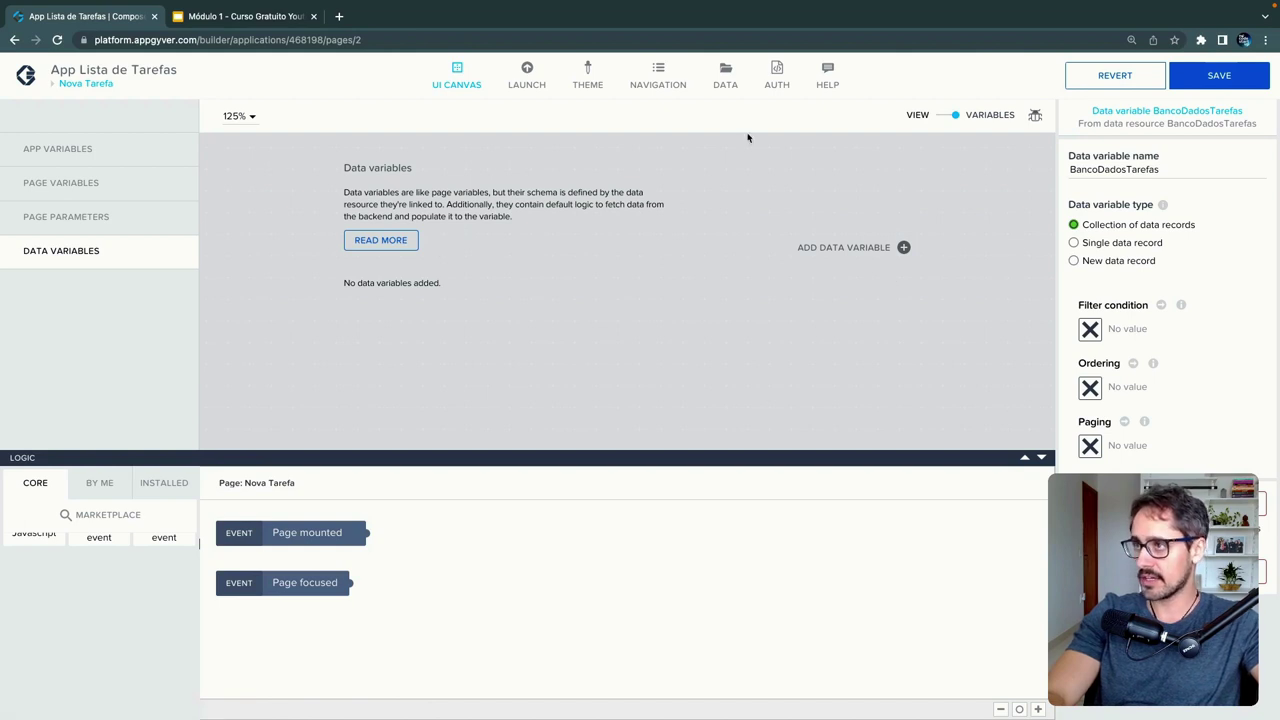
click(957, 117)
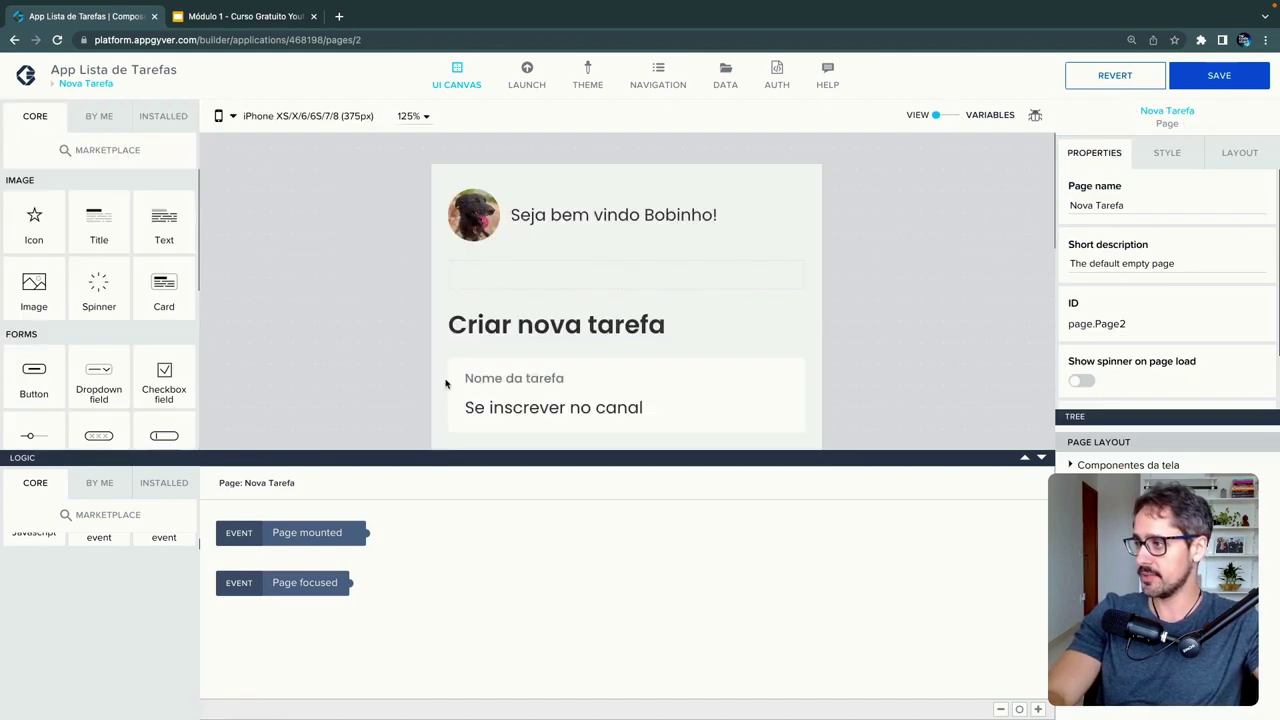
scroll(448, 385, down, 5)
scroll(505, 300, up, 3)
click(507, 304)
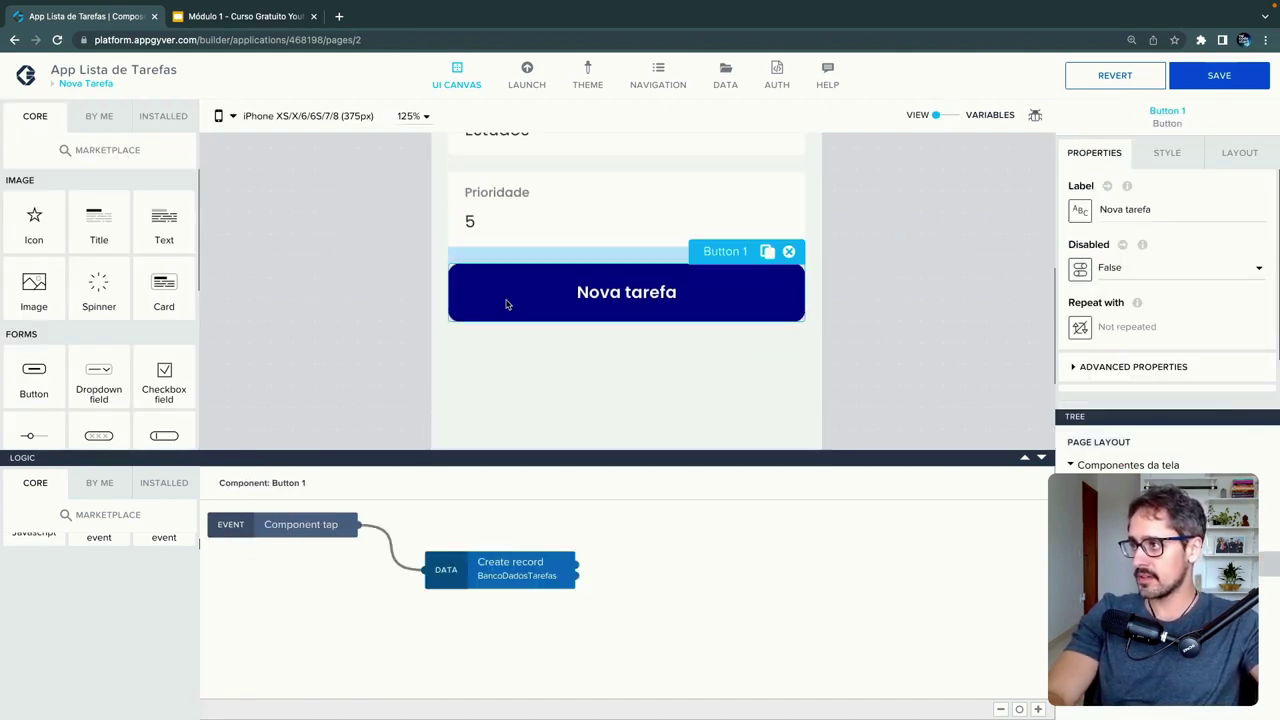
- Insert a Confirm dialog between the Component tap event and the Create record node, moving Create record aside to make room
click(480, 570)
drag(480, 570, 569, 610)
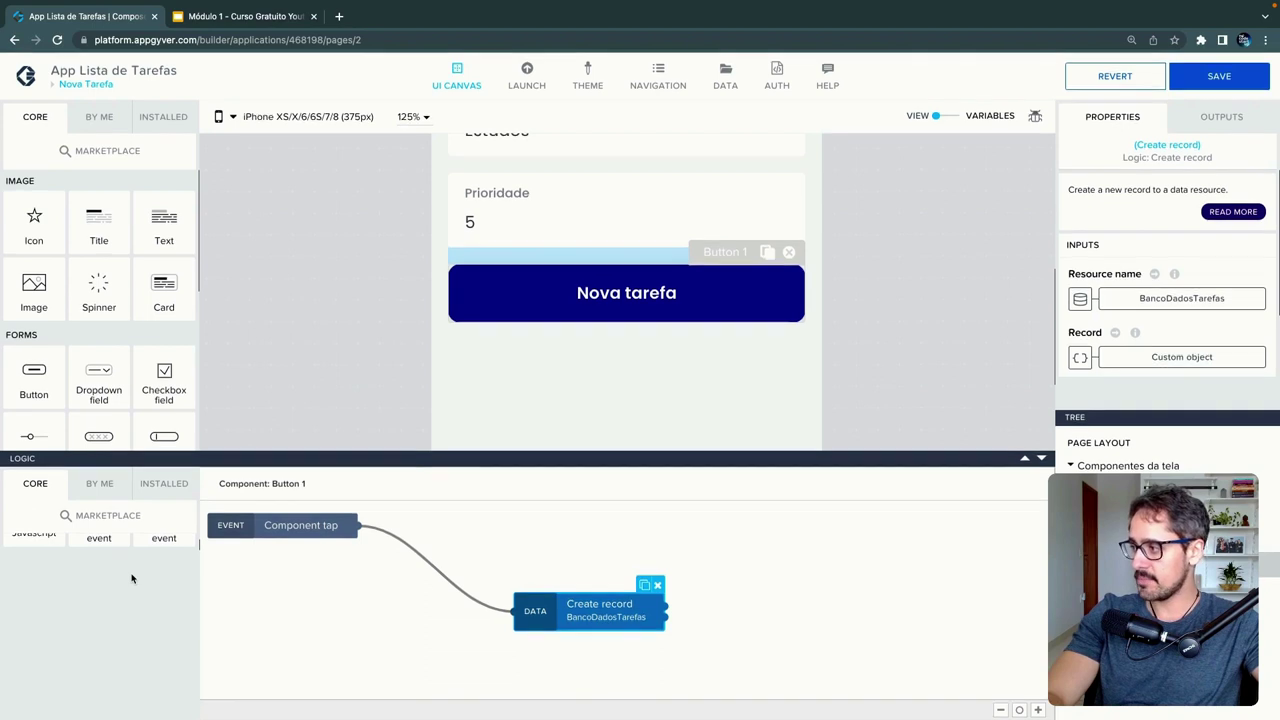
click(99, 483)
click(40, 483)
scroll(120, 560, down, 2)
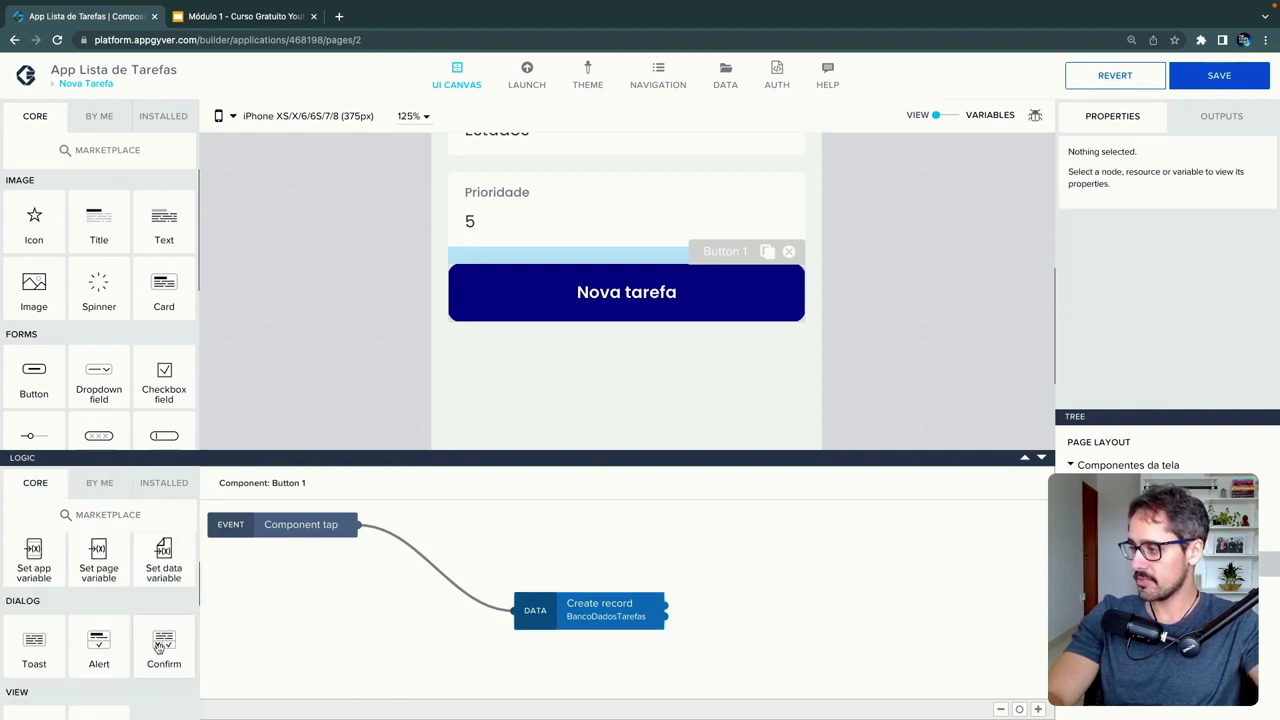
drag(162, 648, 414, 566)
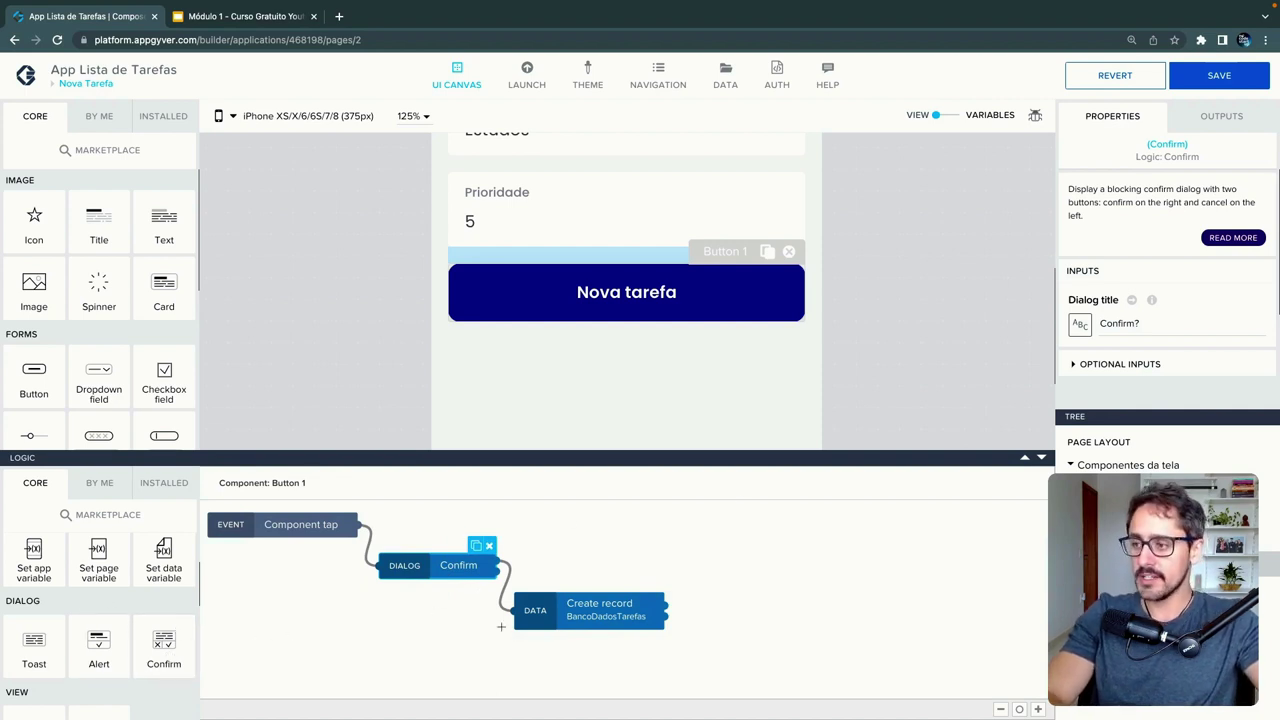
- Set the Confirm dialog's title to "Criar tarefa?"
click(1148, 325)
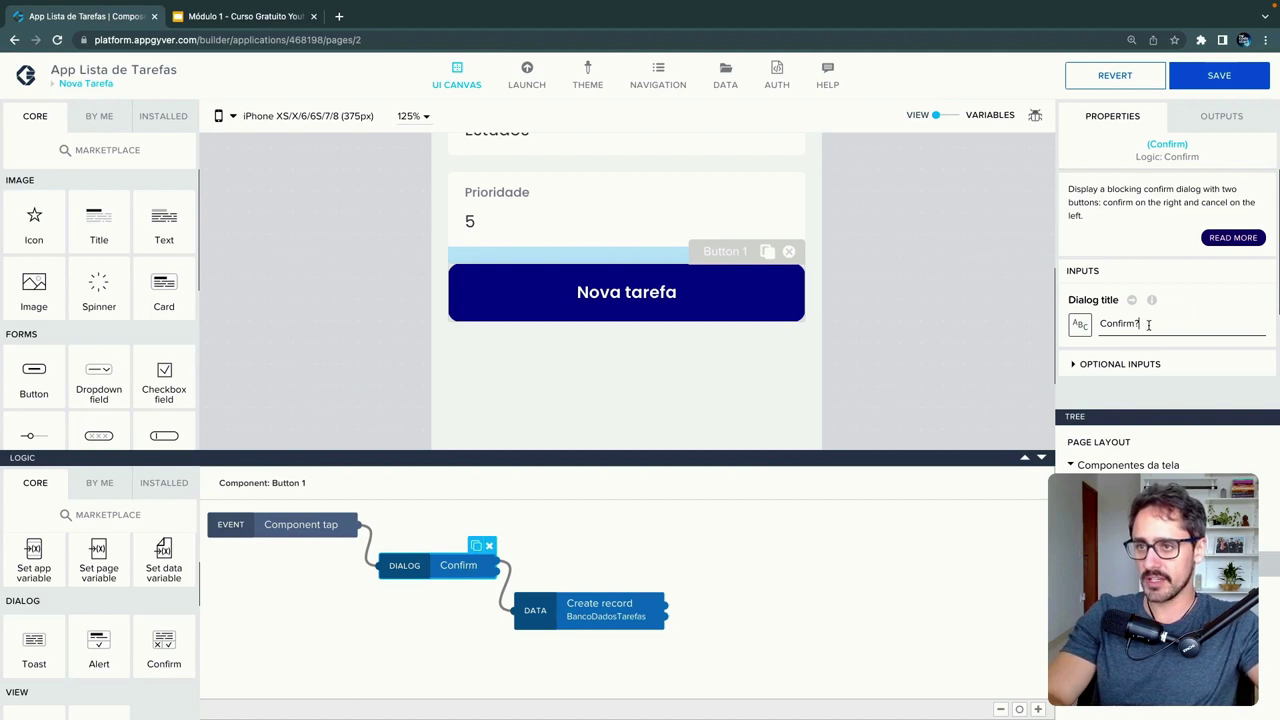
key(ctrl+a)
text(Cria)
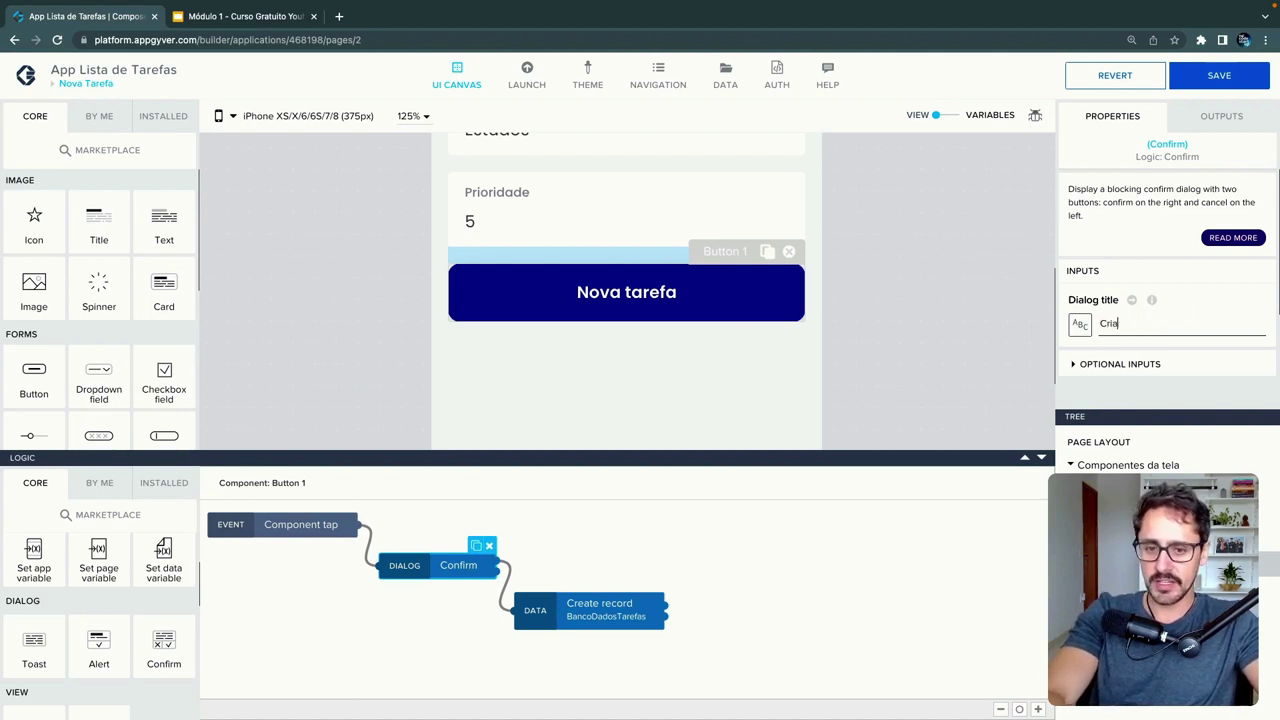
text(r ta)
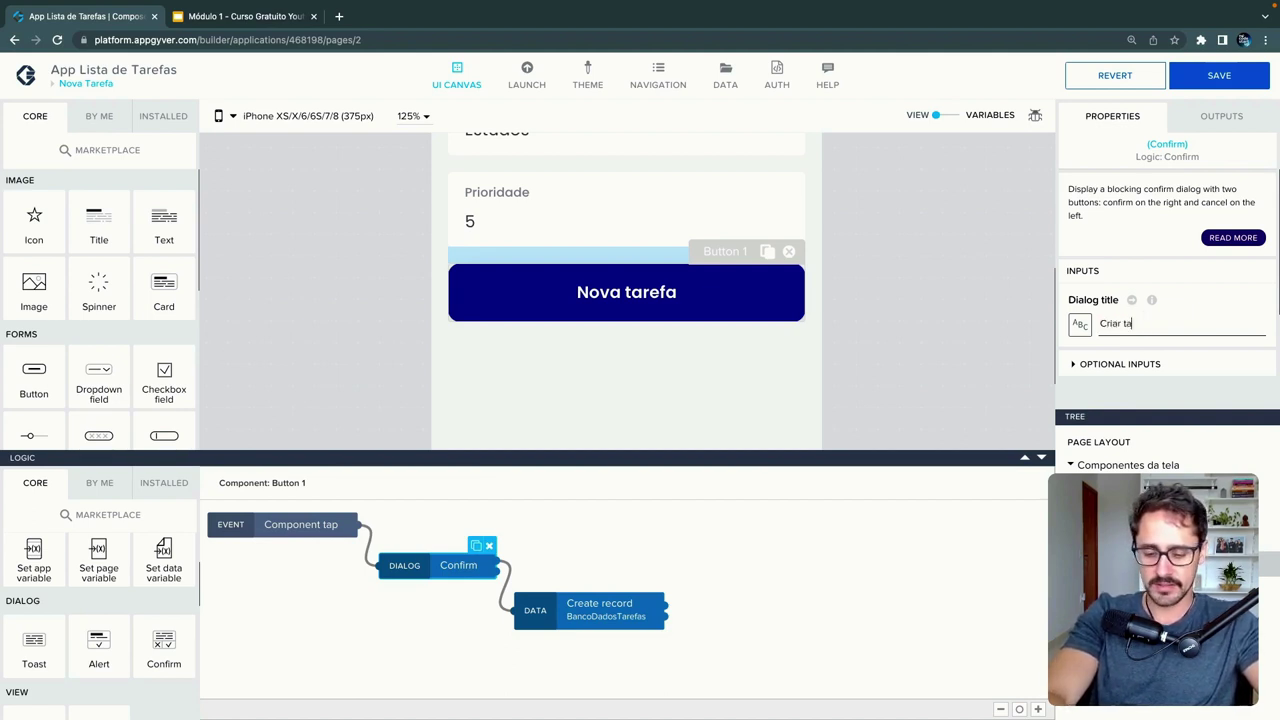
text(refa?)
- Label the dialog's confirm button "Sim" and its cancel button "Cancelar", and save the app
click(1139, 367)
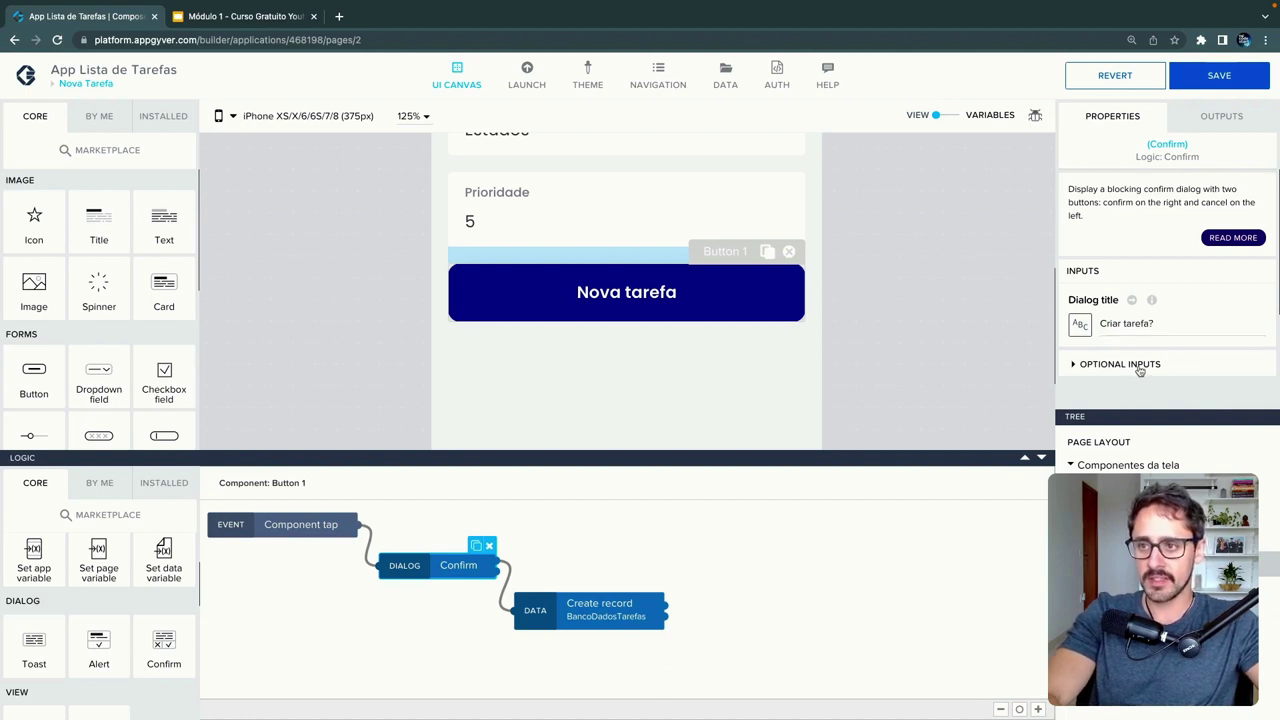
scroll(1139, 370, down, 3)
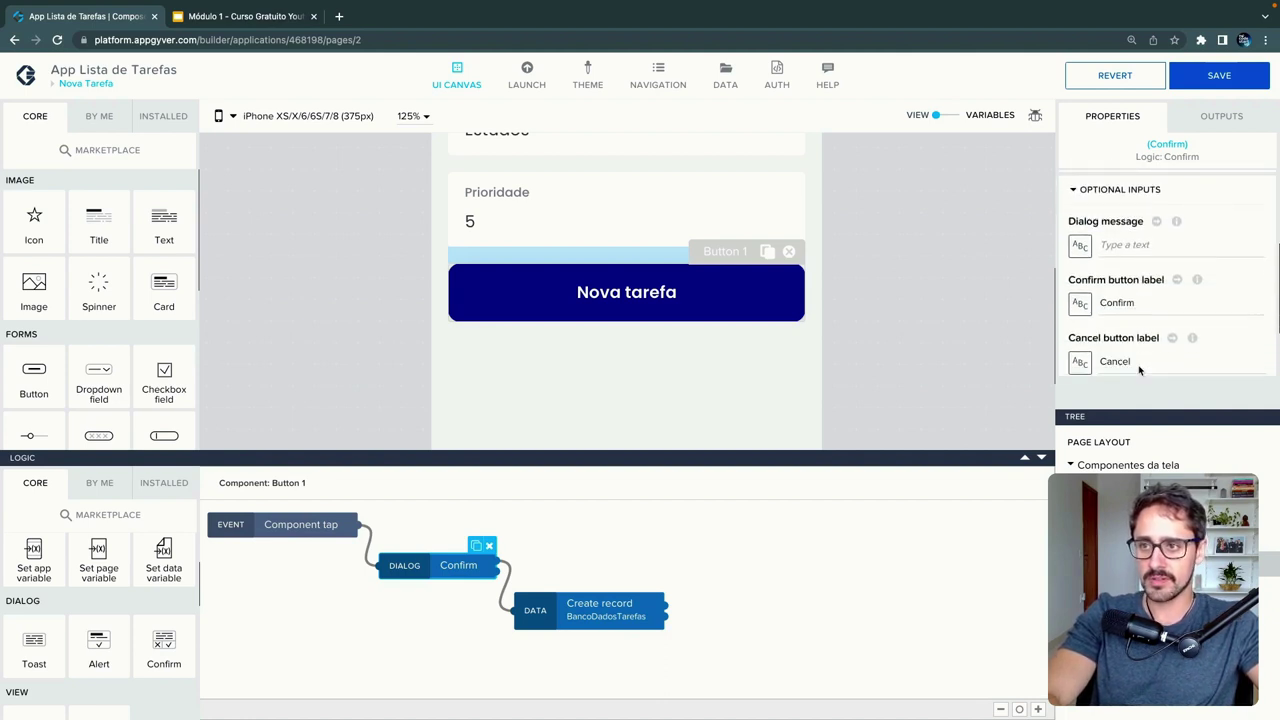
double_click(1108, 284)
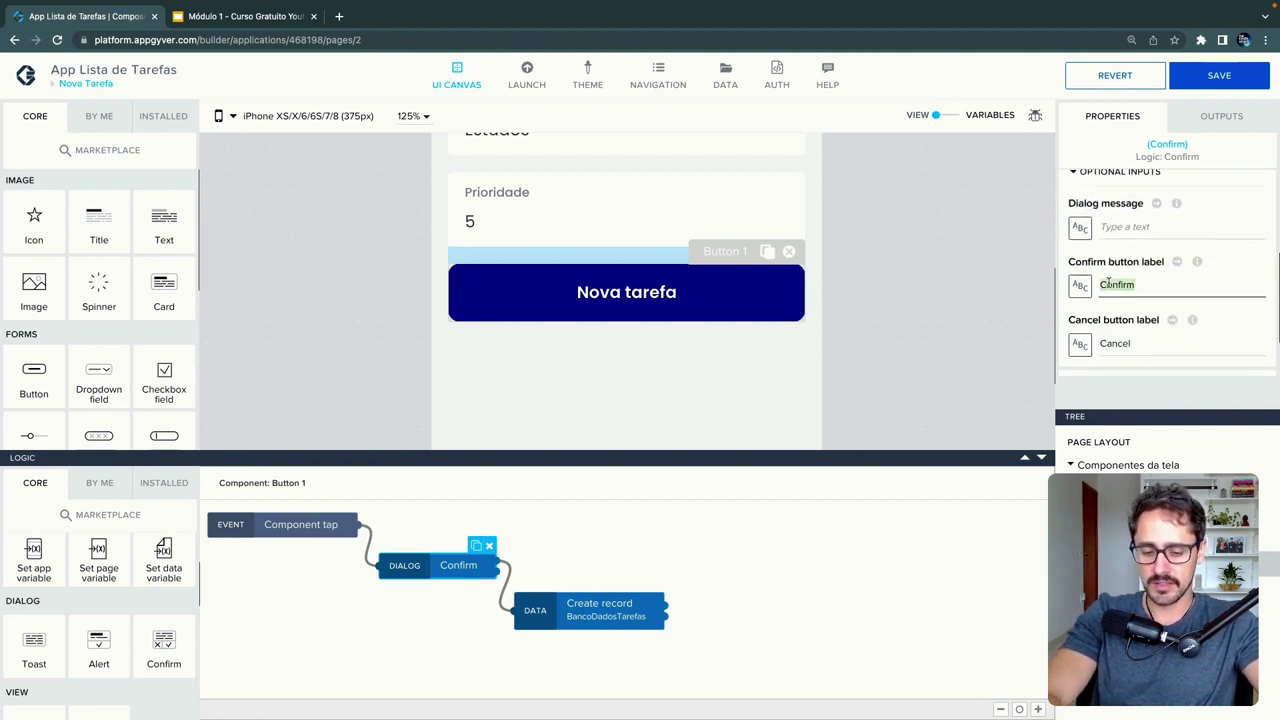
text(Sim, criar)
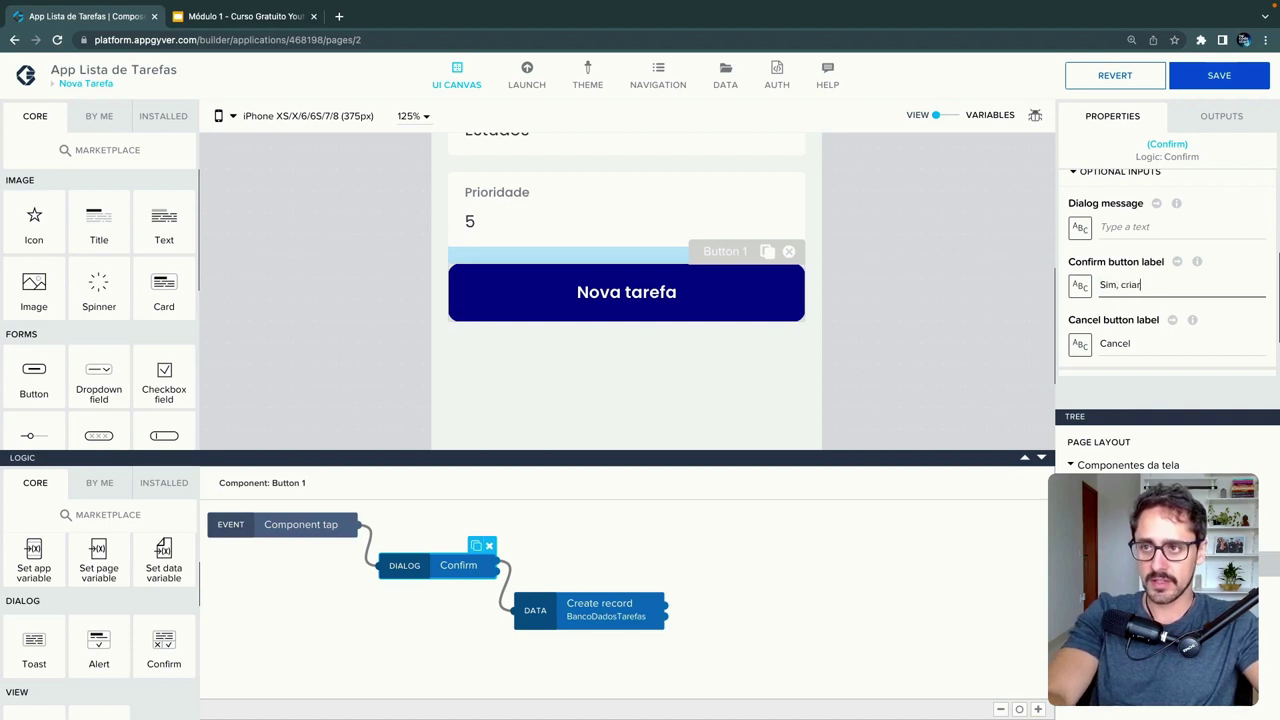
text(m criar)
drag(1117, 284, 1163, 283)
key(BackSpace)
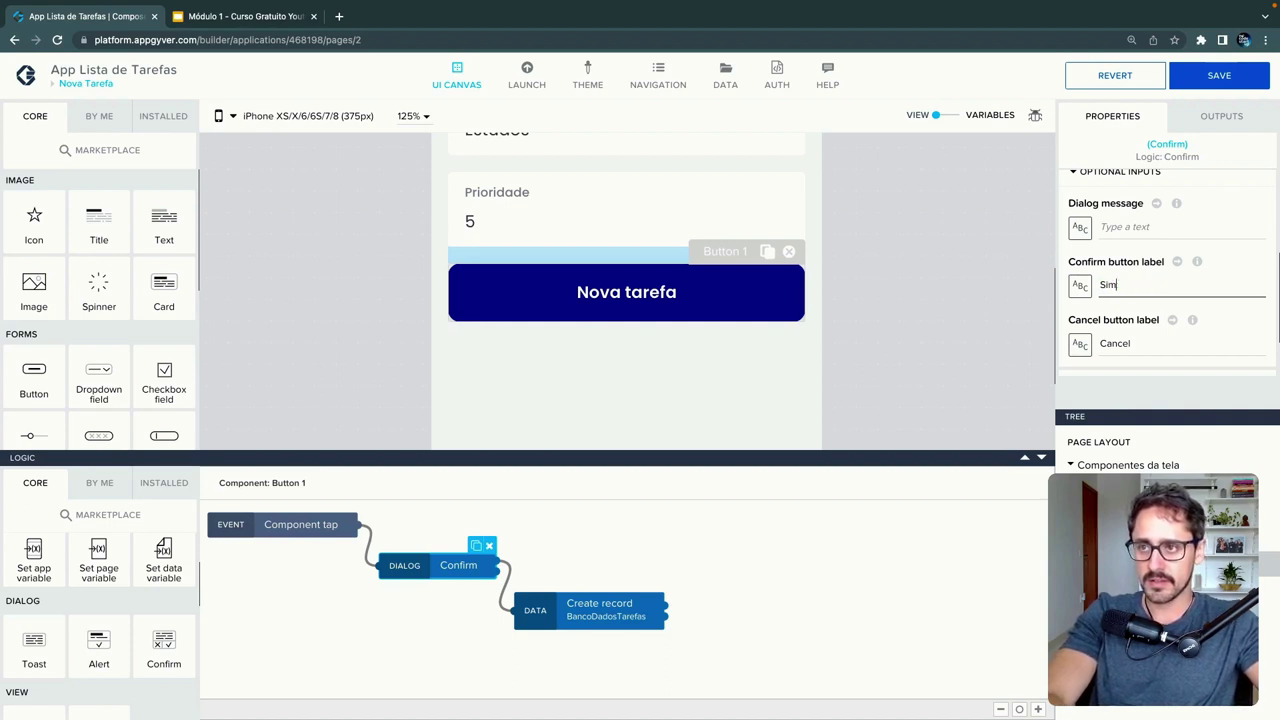
click(1114, 343)
text(ar)
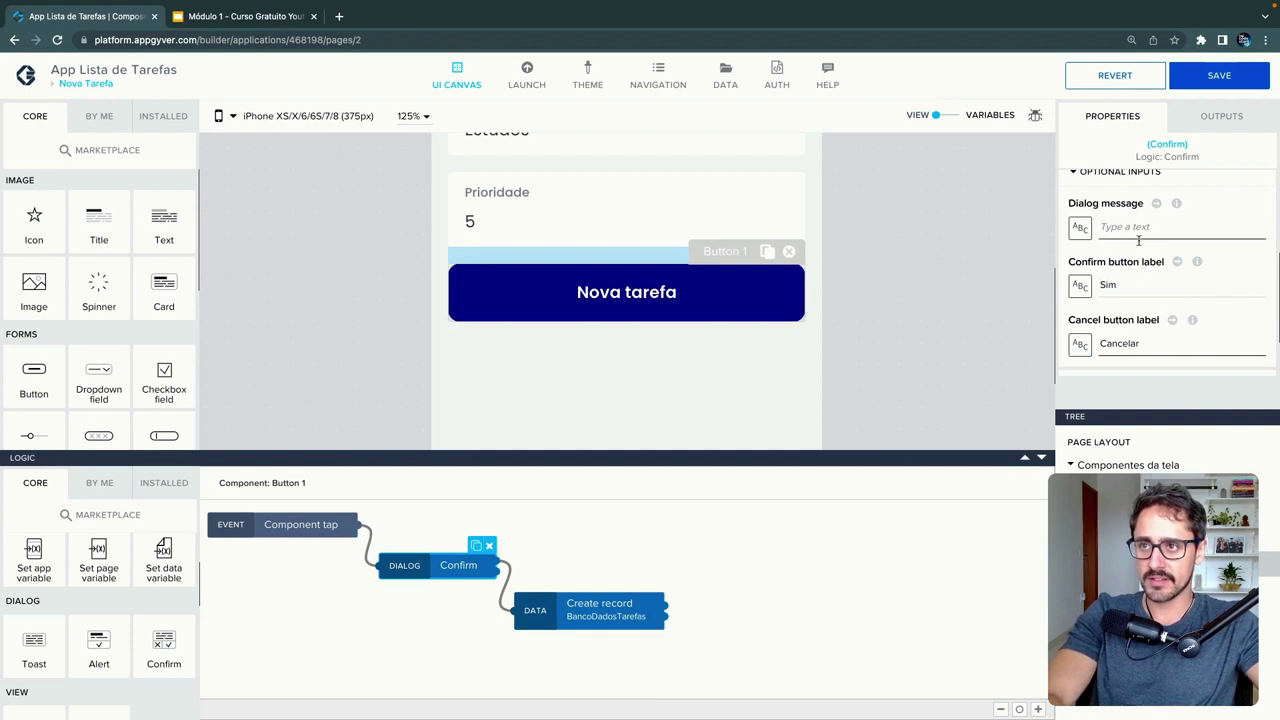
click(1220, 75)
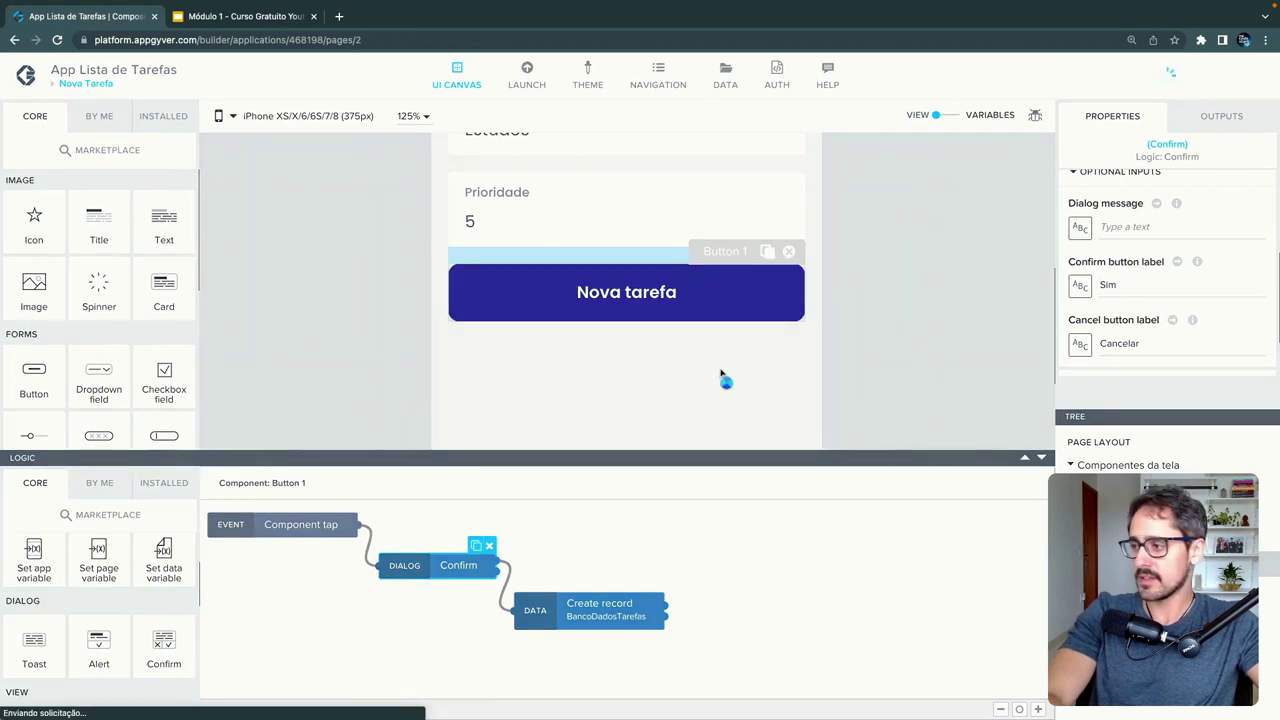
- Rearrange the button's logic with the Confirm node lower and Create record above it, and save the app
click(540, 574)
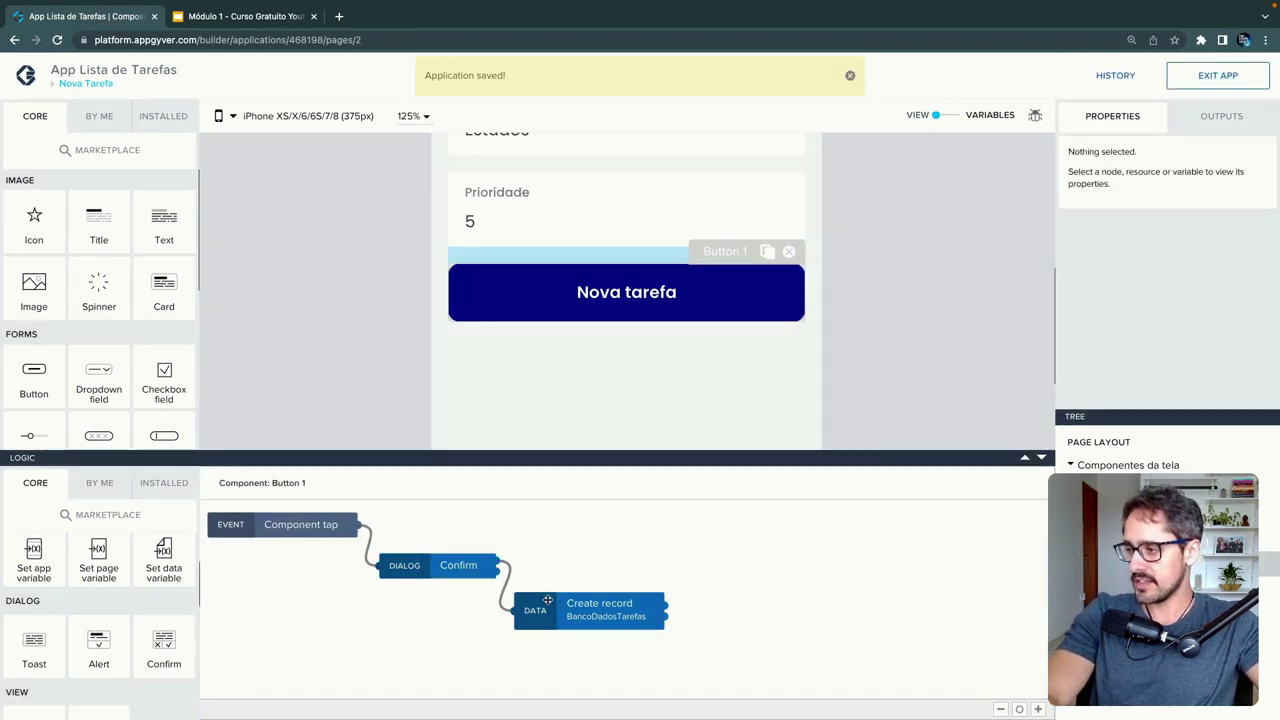
drag(469, 571, 469, 600)
drag(558, 604, 533, 532)
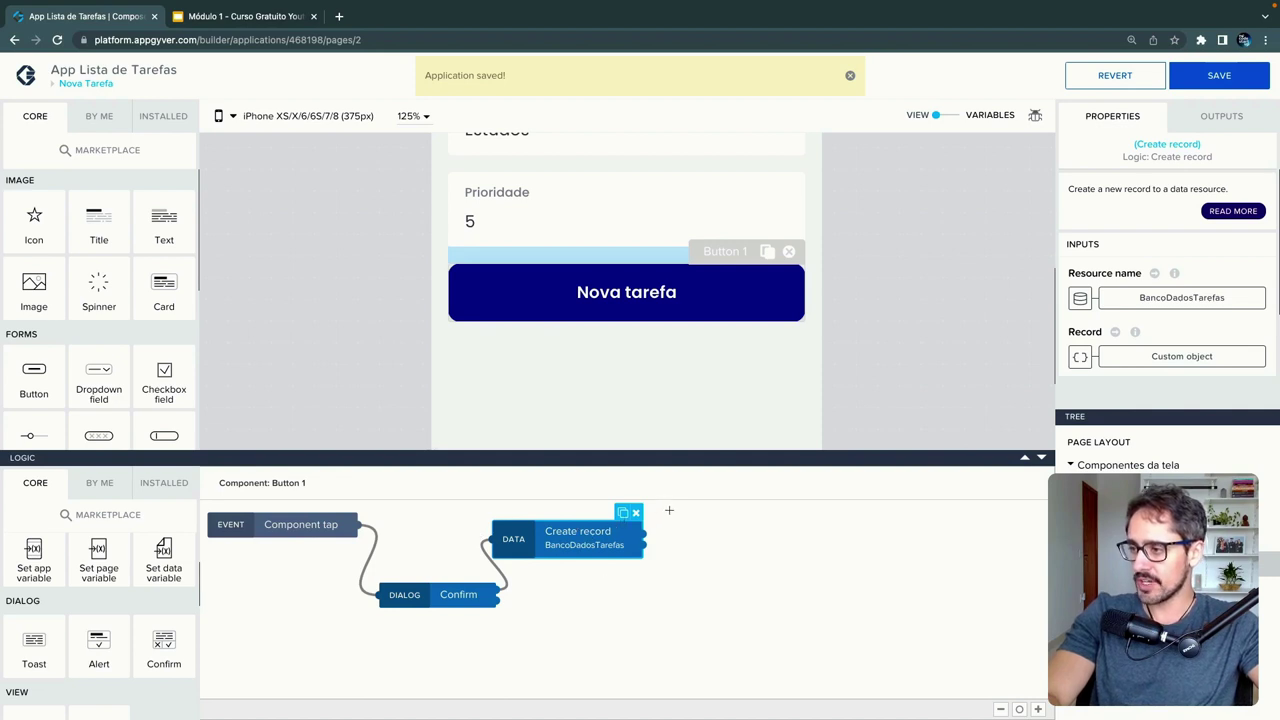
click(1219, 75)
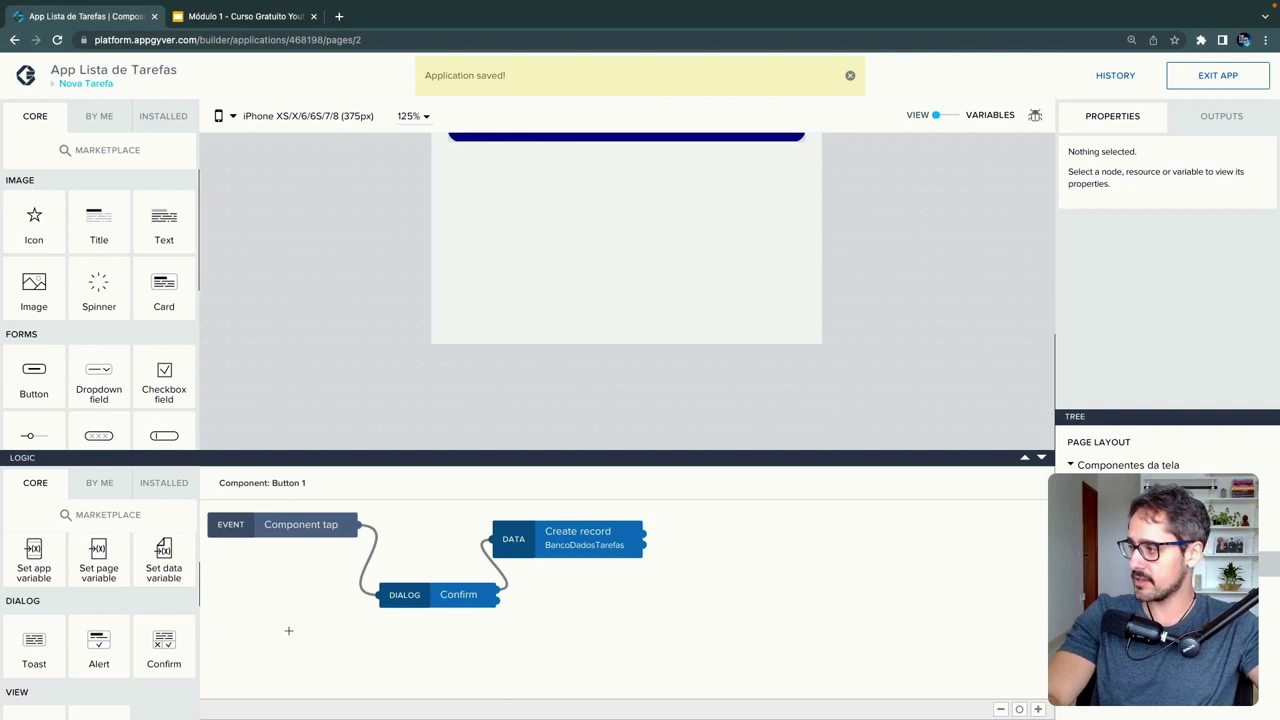
- Add a Navigate back node connected after Create record in the button's logic, and save the app
scroll(100, 582, up, 1)
drag(100, 590, 722, 538)
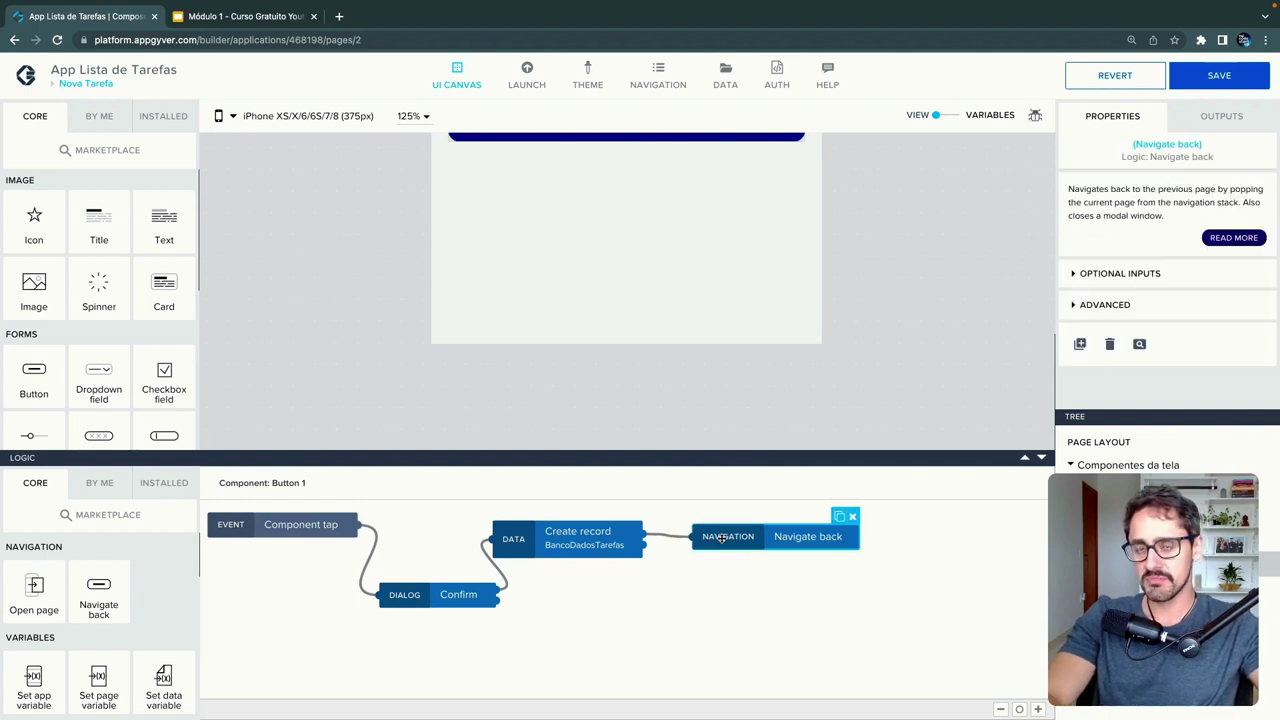
click(1219, 75)
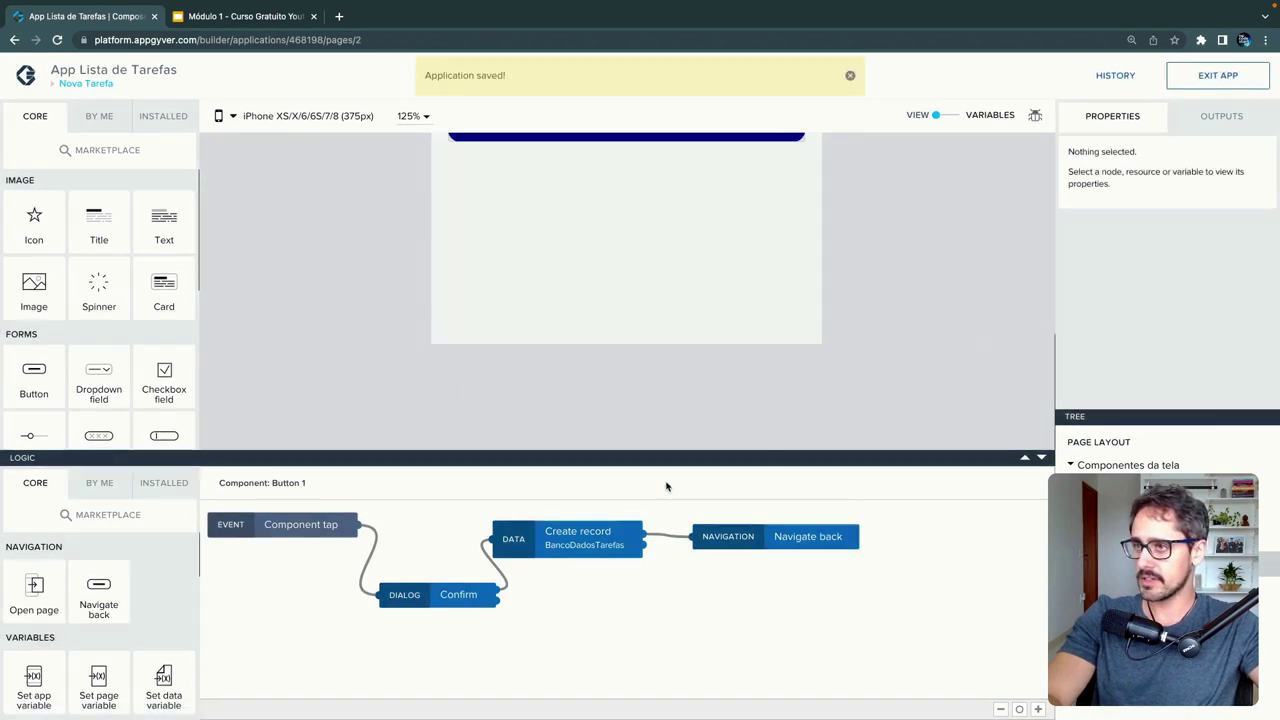
scroll(725, 395, up, 10)
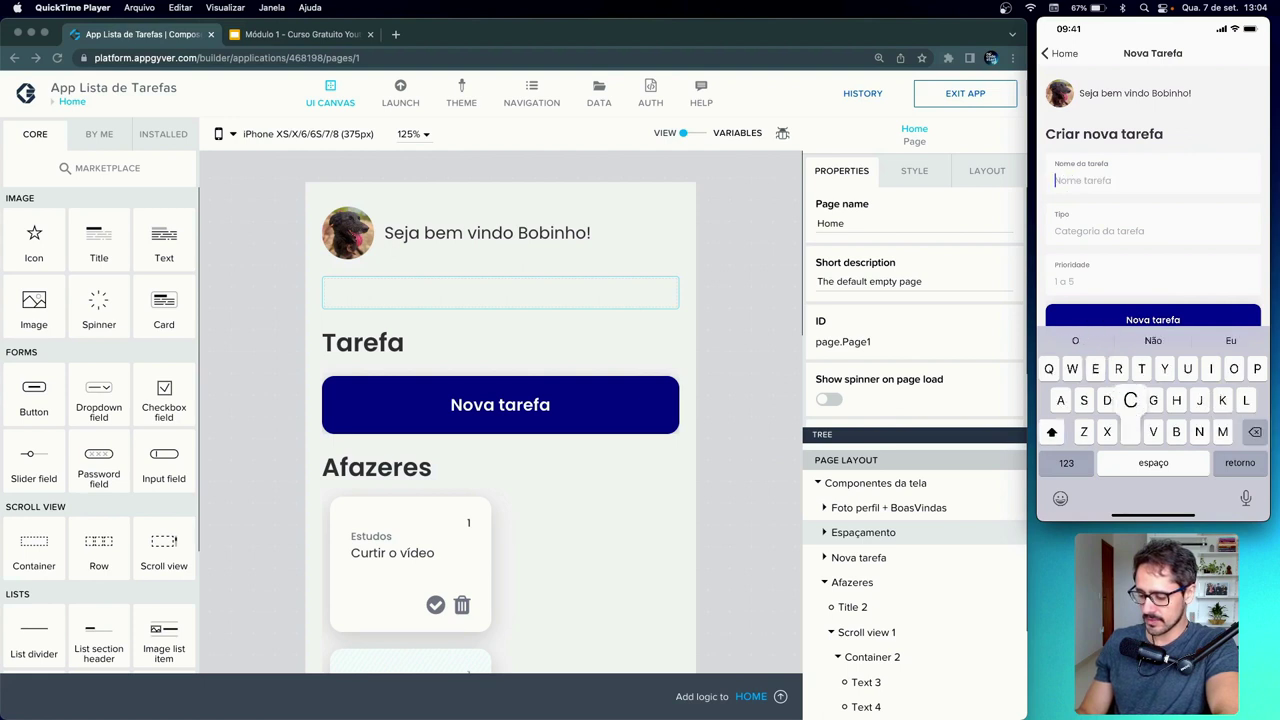
- Enter "Comentar app de criação" as the task name in the phone preview's new task form
text(Comentar)
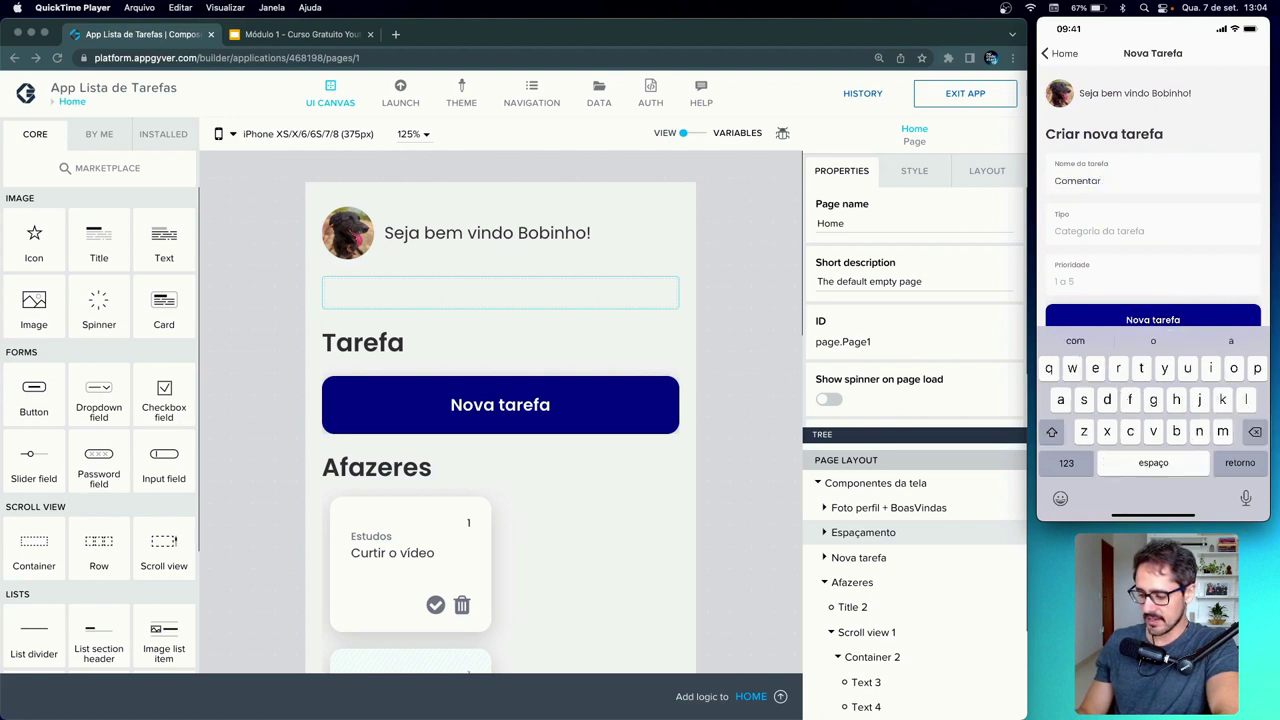
text( app de)
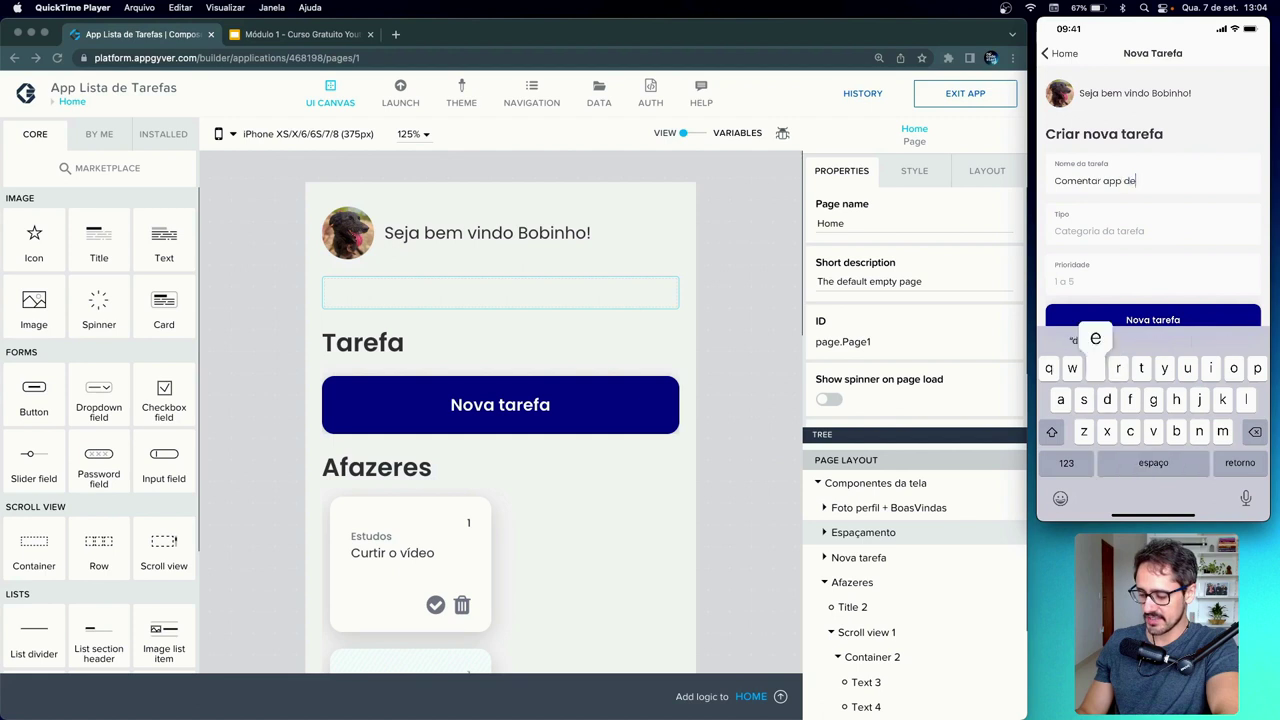
text( criação)
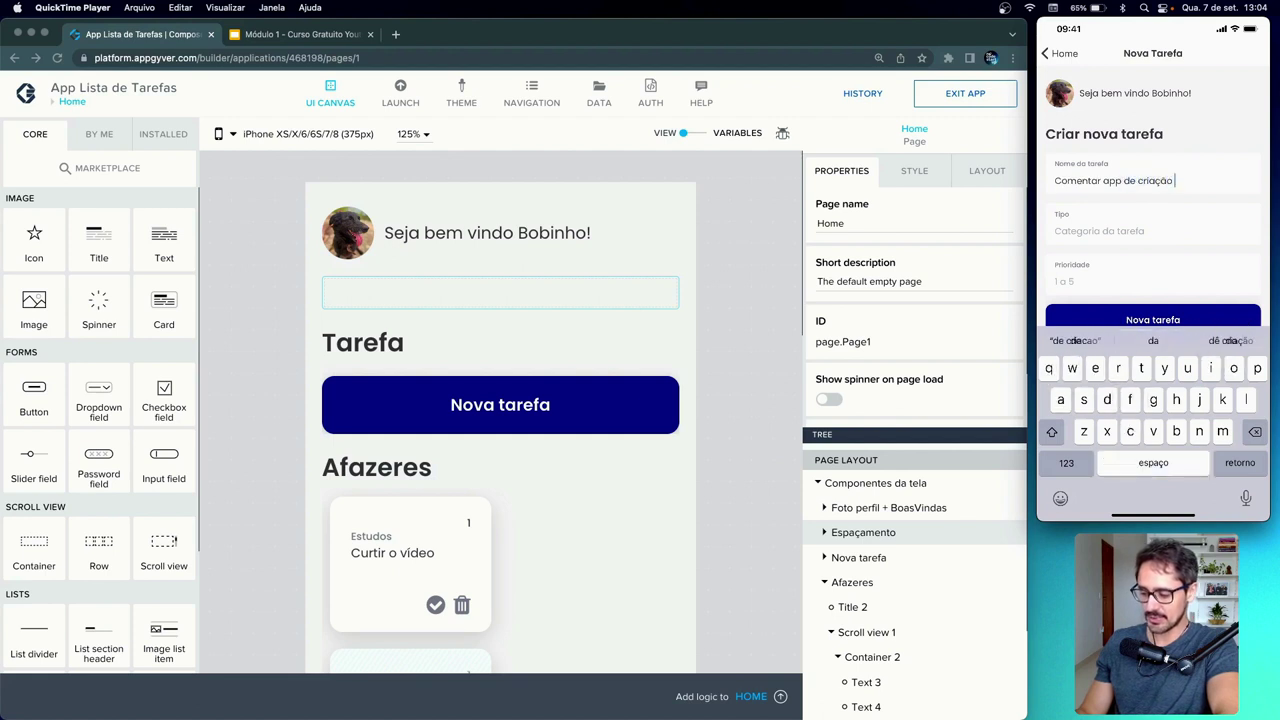
key(Return)
- Fill in the new task's type as "Apps" and its priority as 5 in the phone preview
click(1100, 230)
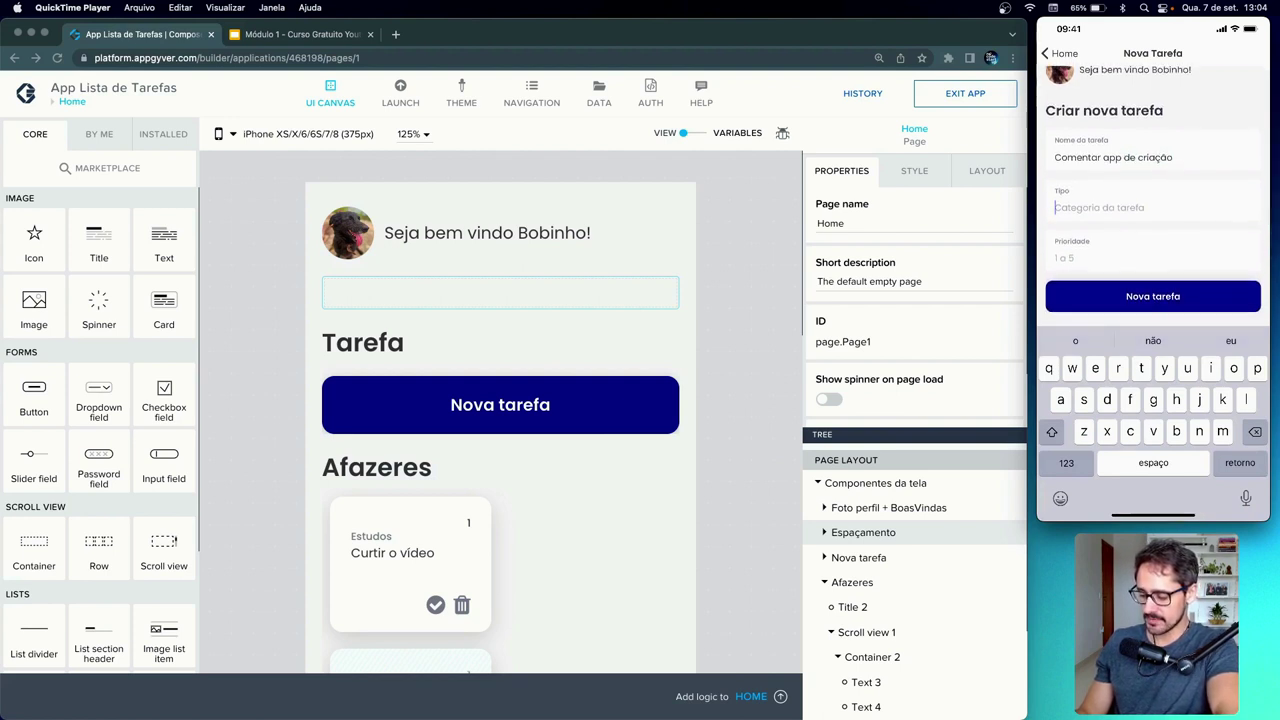
click(1051, 431)
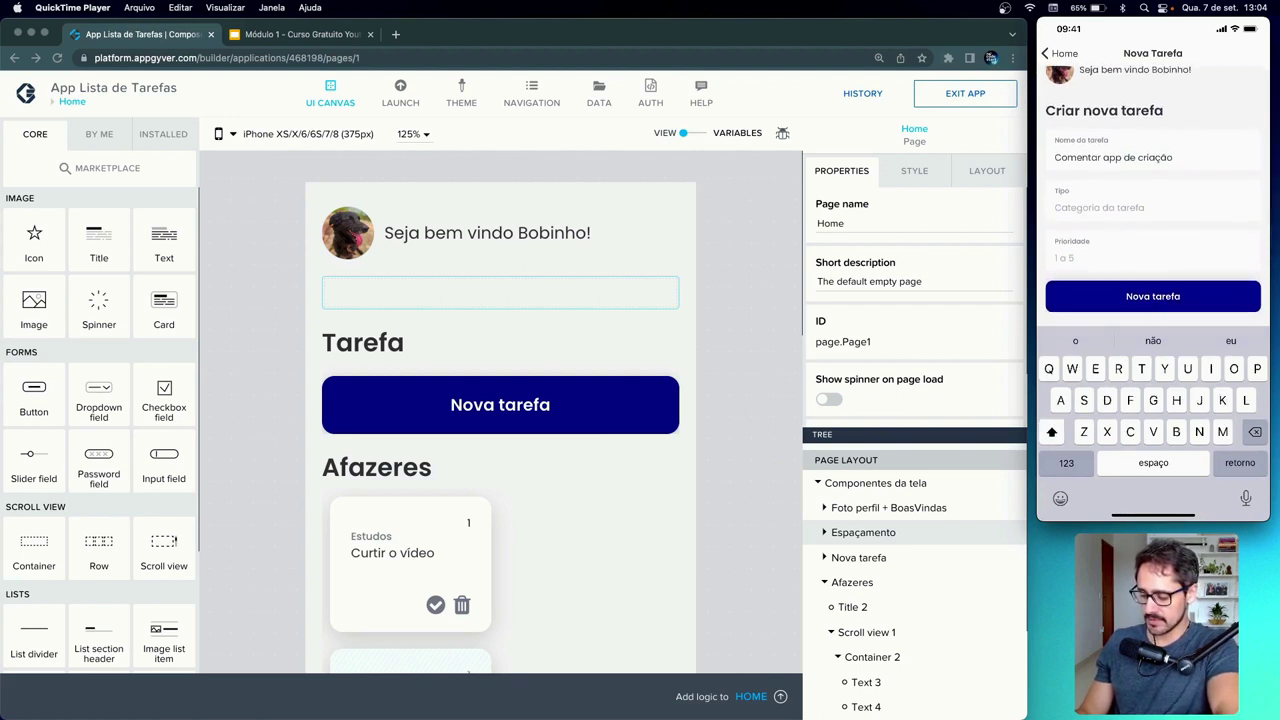
text(Apps)
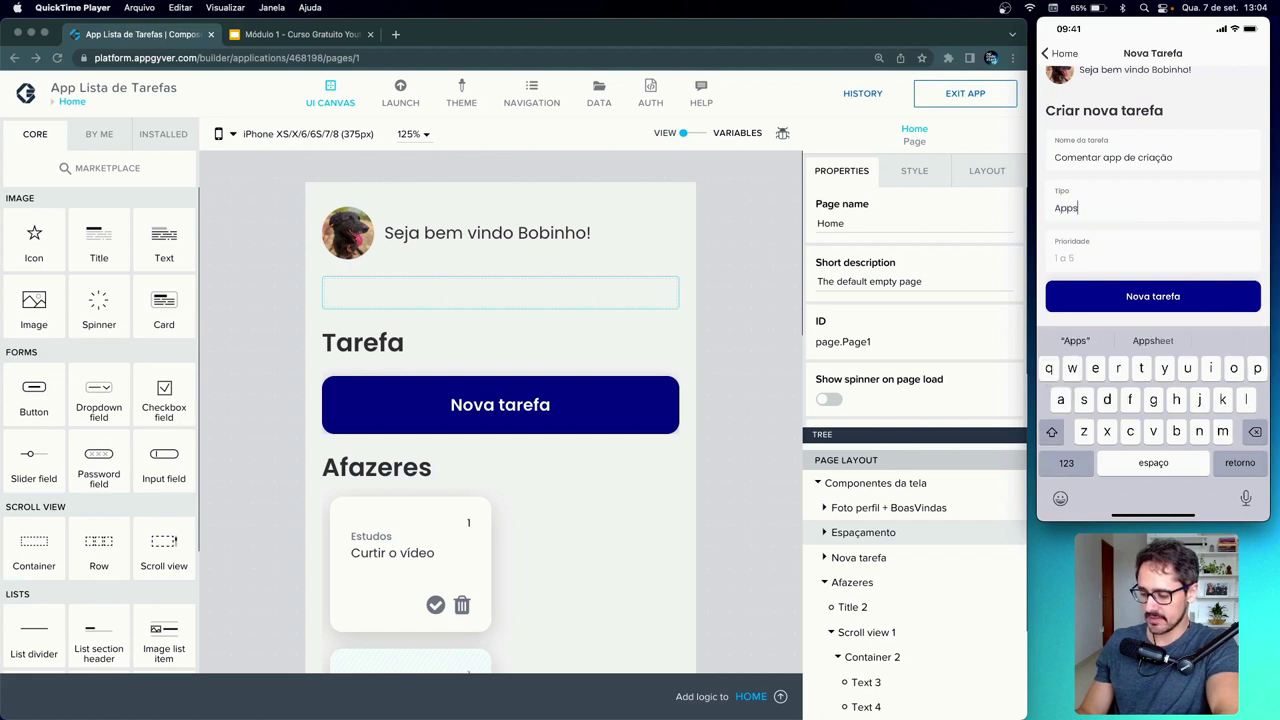
key(Return)
click(1100, 262)
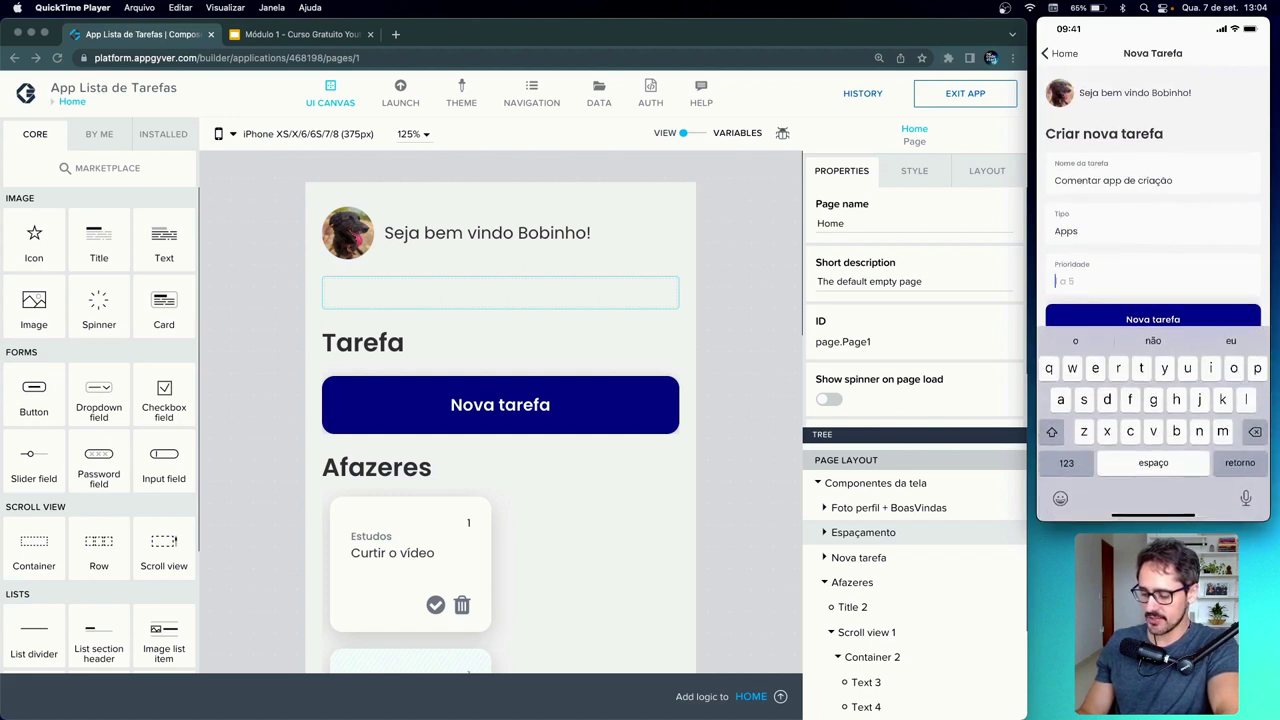
click(1066, 462)
text(5)
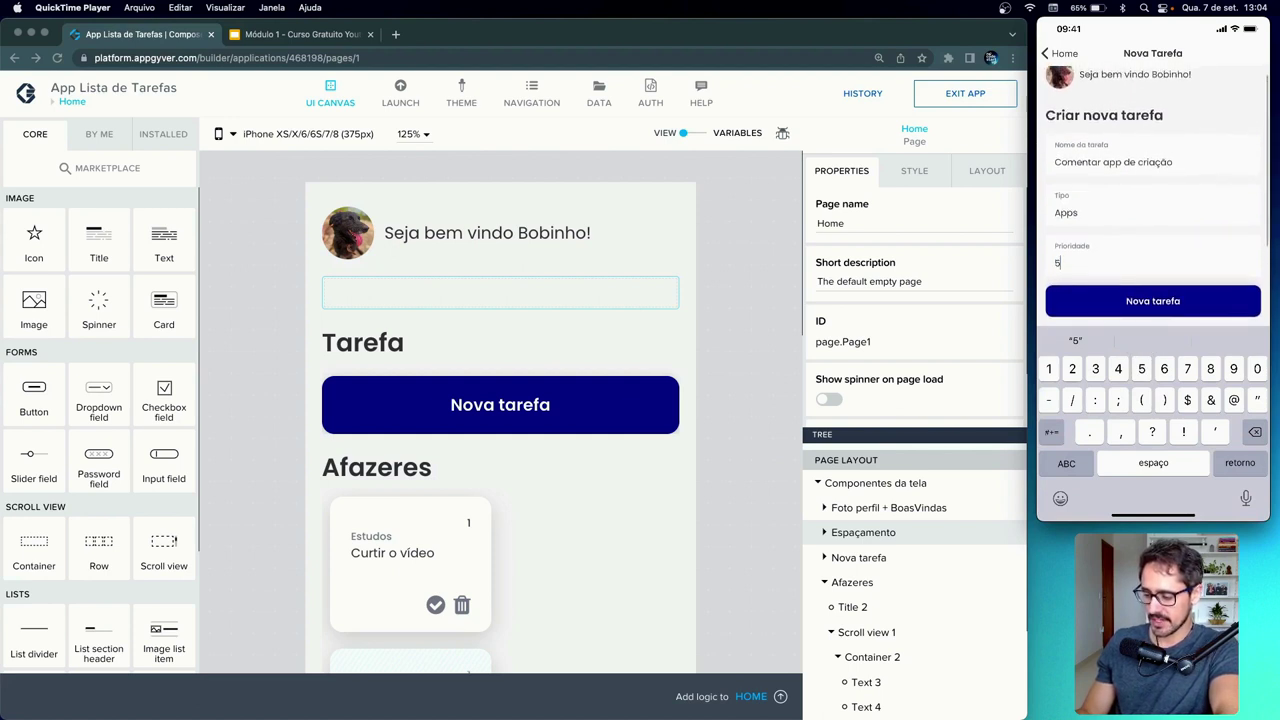
- Submit the new task in the preview, dismiss the first confirmation prompt, and submit again answering "Sim"
click(1153, 295)
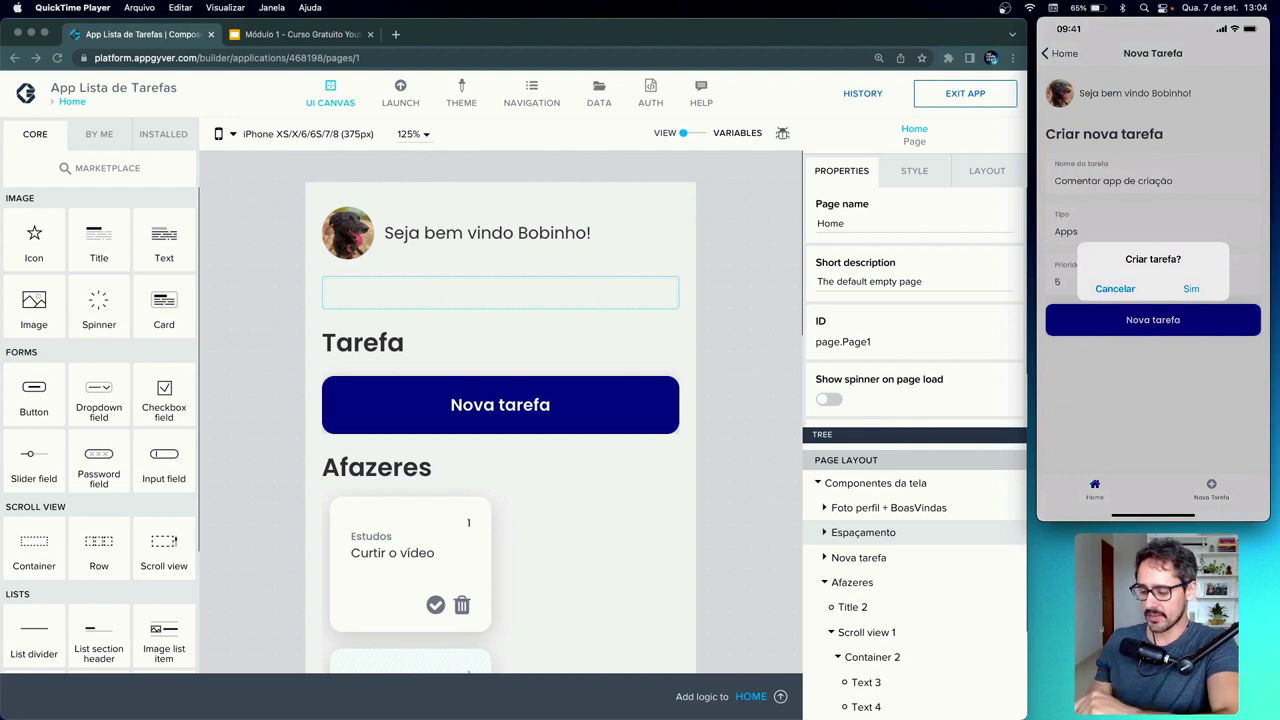
click(1153, 281)
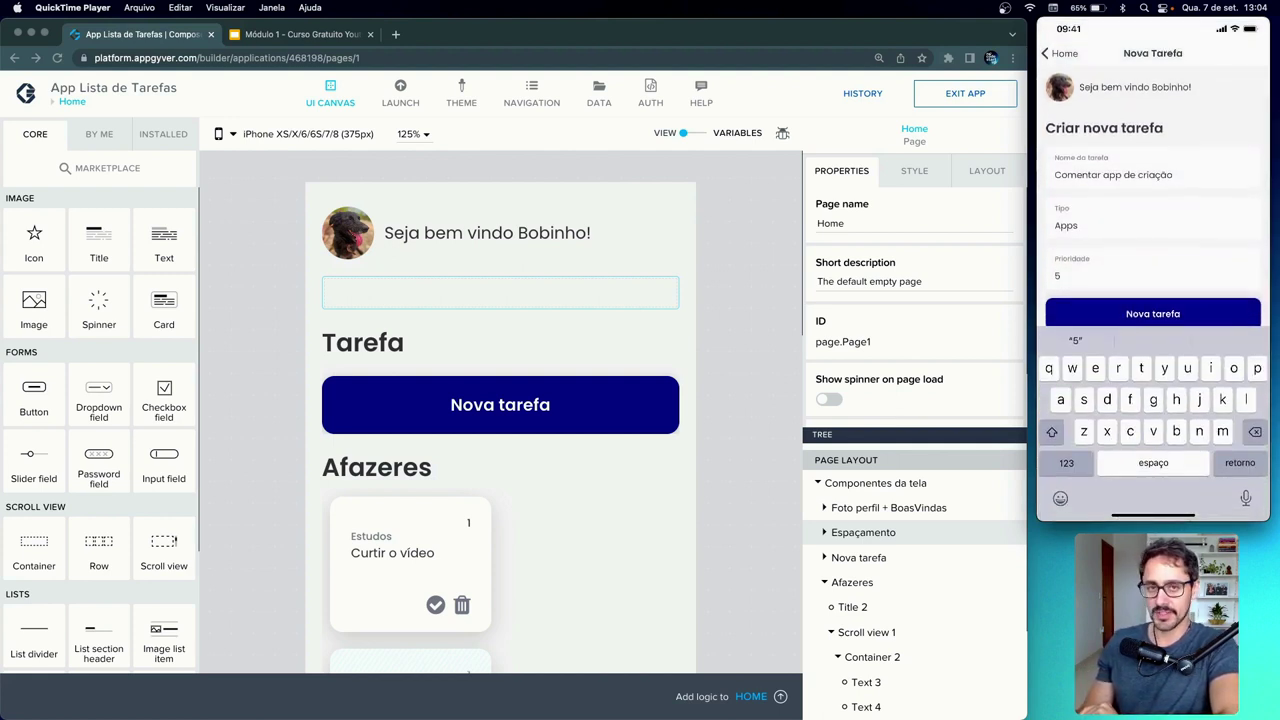
click(1153, 310)
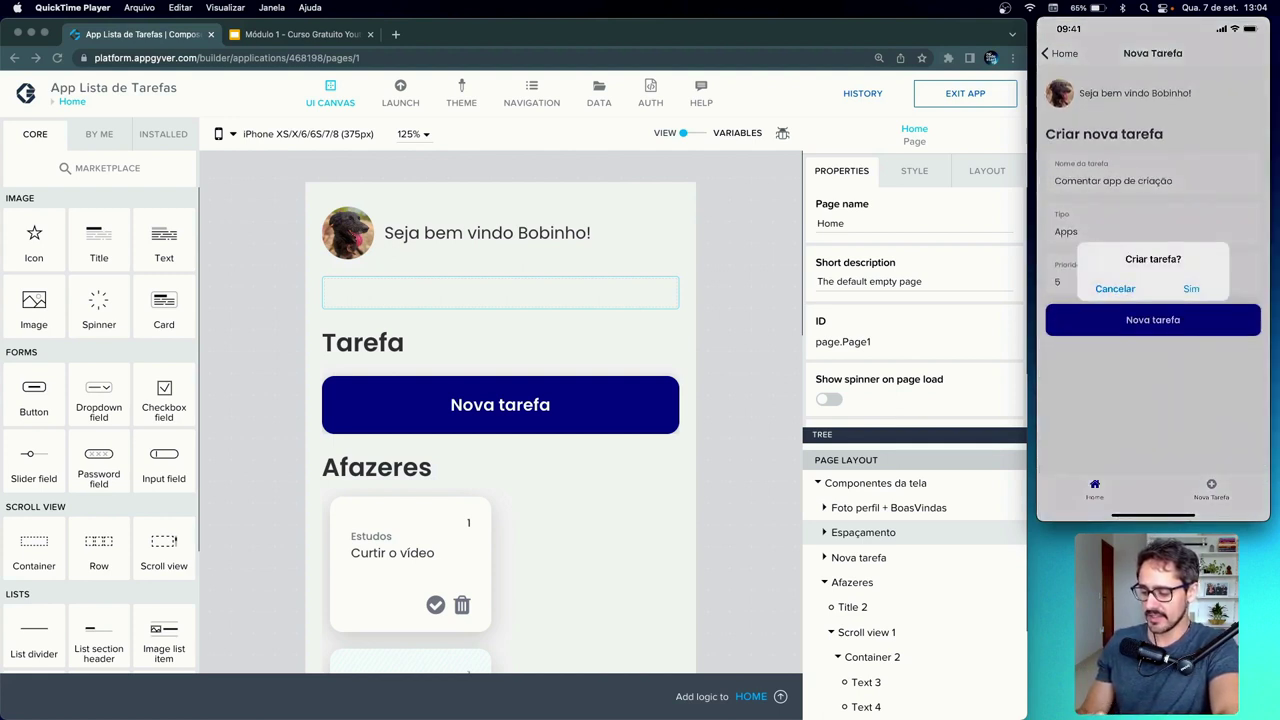
click(1191, 288)
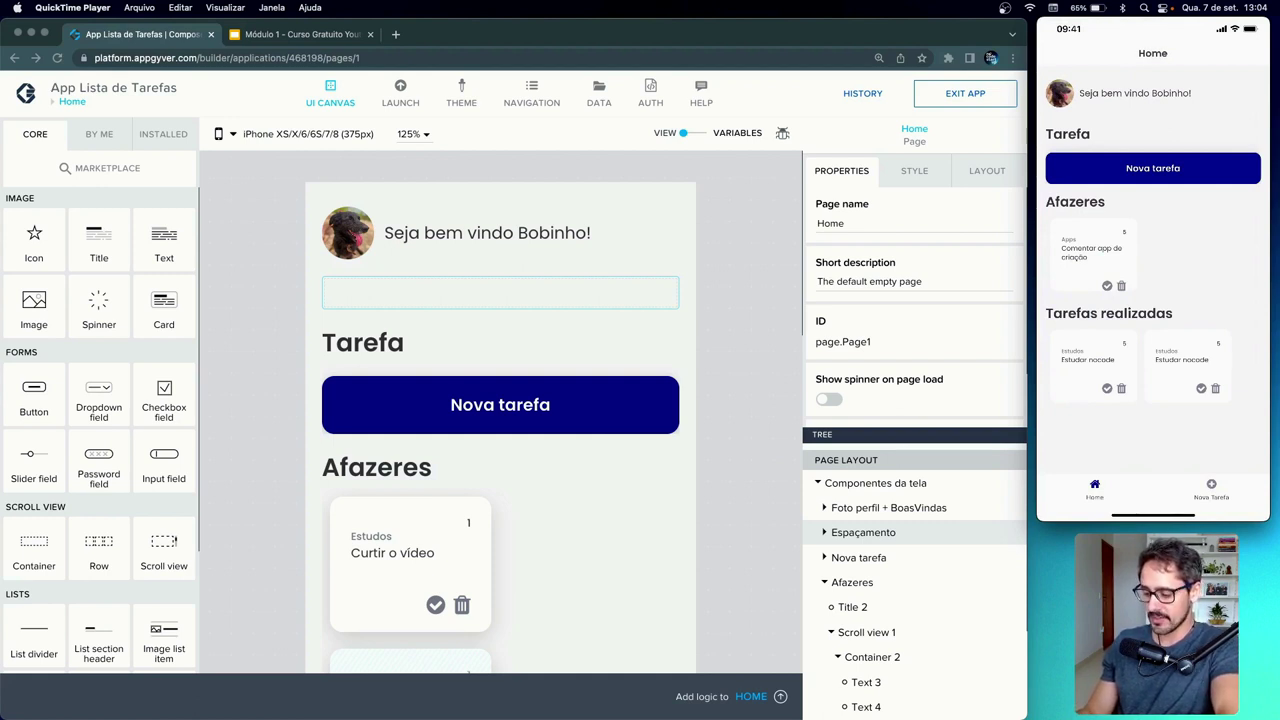
- Open the new task form in the phone preview and replace the task name with "Comprar Leite"
click(1090, 250)
click(1175, 180)
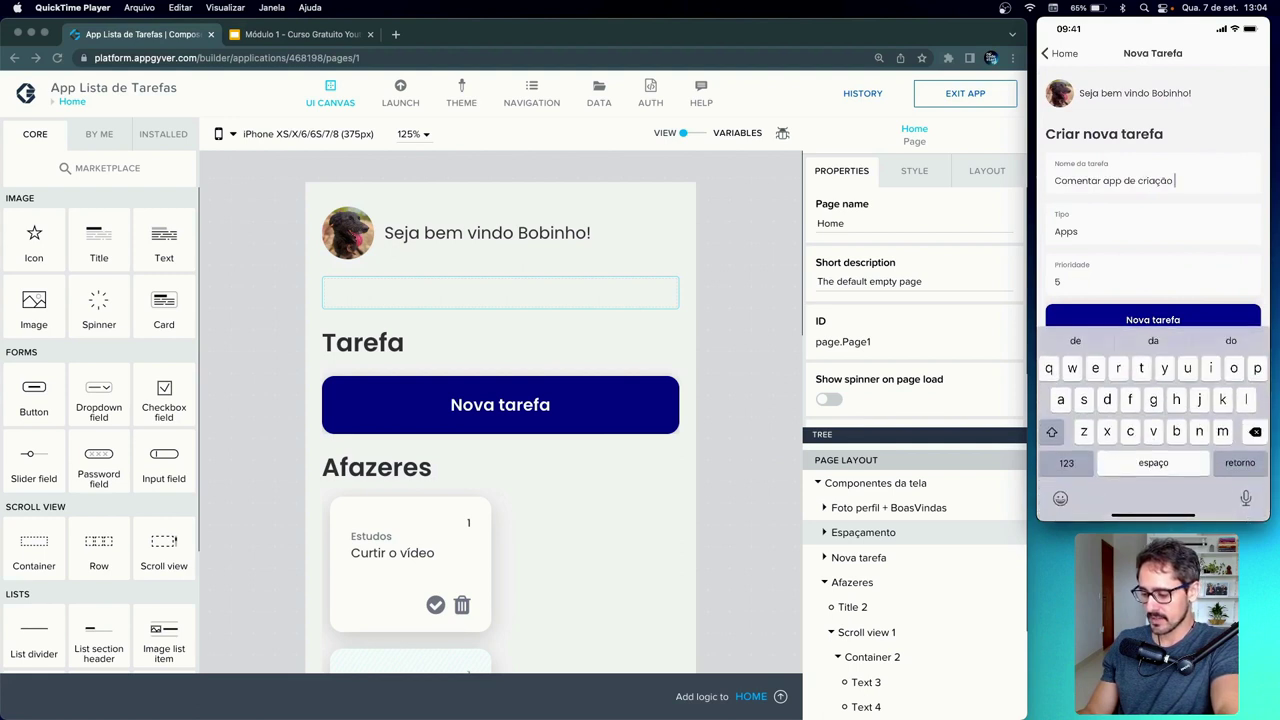
key(BackSpace)
key(BackSpace)
key(BackSpace)
key(BackSpace)
key(BackSpace)
key(BackSpace)
key(BackSpace)
key(BackSpace)
key(BackSpace)
key(BackSpace)
key(BackSpace)
key(BackSpace)
key(BackSpace)
key(BackSpace)
key(BackSpace)
key(BackSpace)
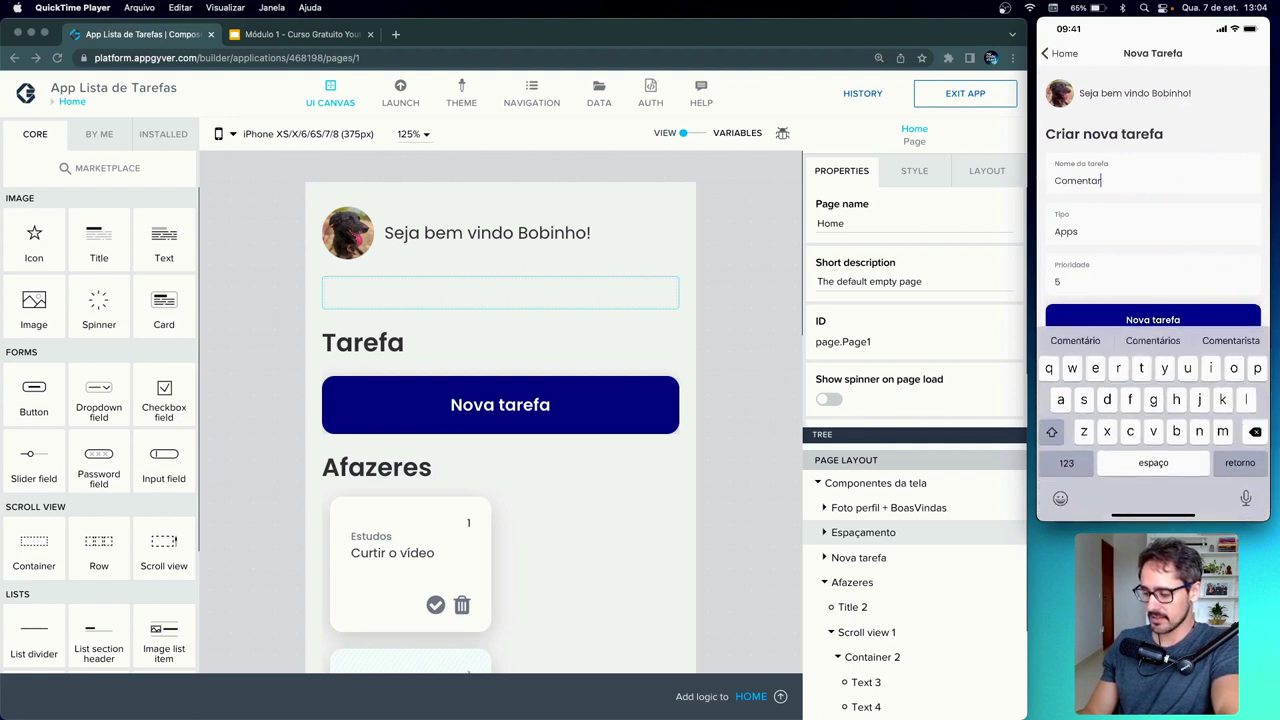
key(BackSpace)
key(BackSpace)
key(BackSpace)
key(BackSpace)
key(BackSpace)
key(BackSpace)
key(BackSpace)
key(BackSpace)
text(com)
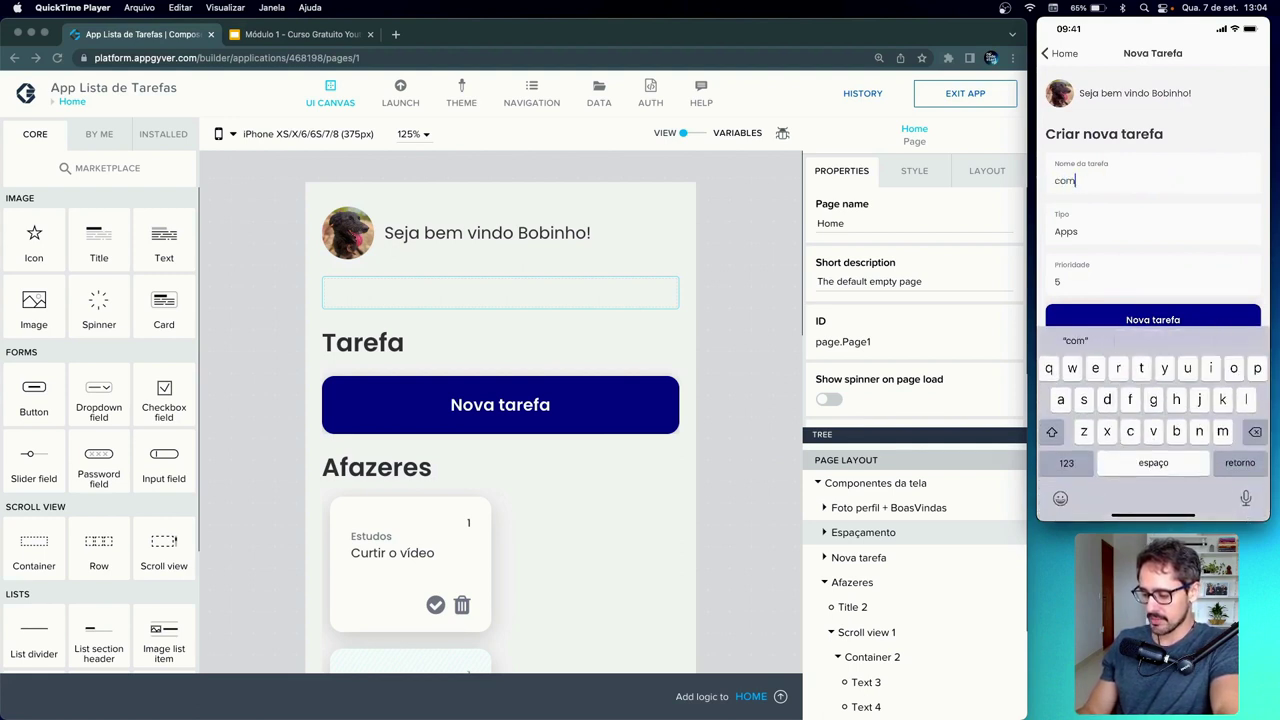
text(pr)
key(BackSpace)
key(BackSpace)
key(BackSpace)
key(BackSpace)
key(BackSpace)
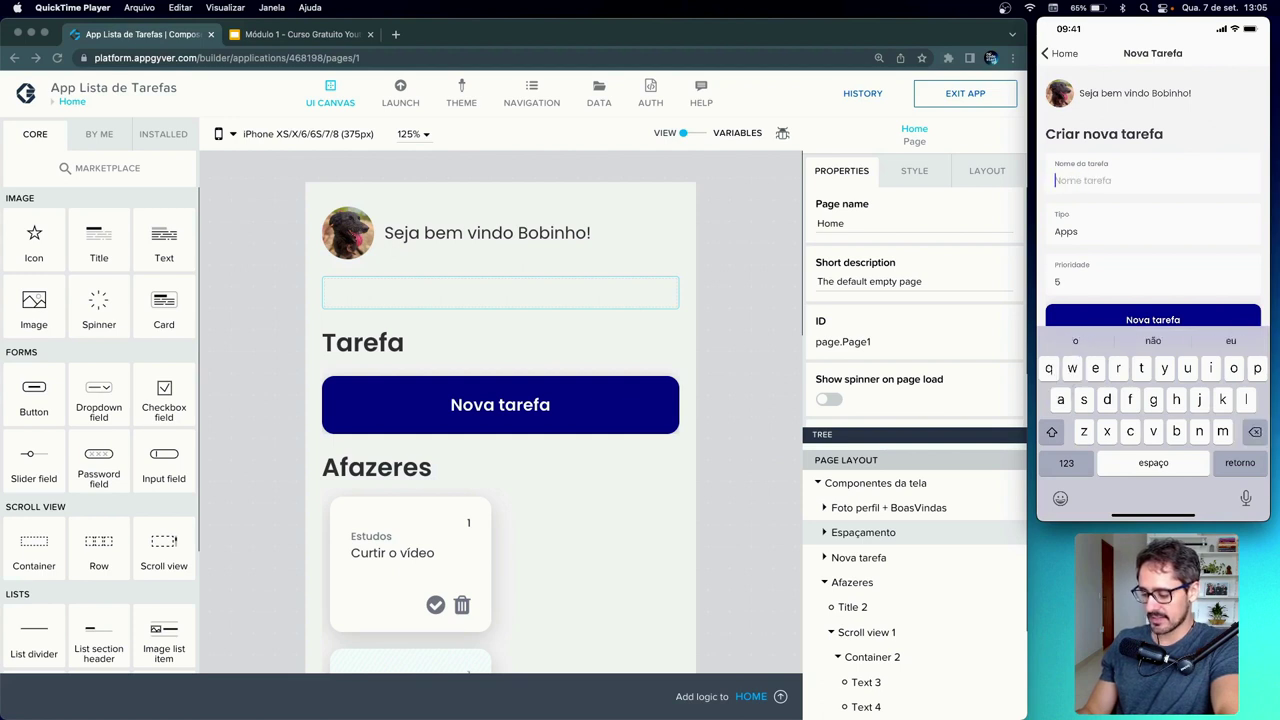
text(Comprar)
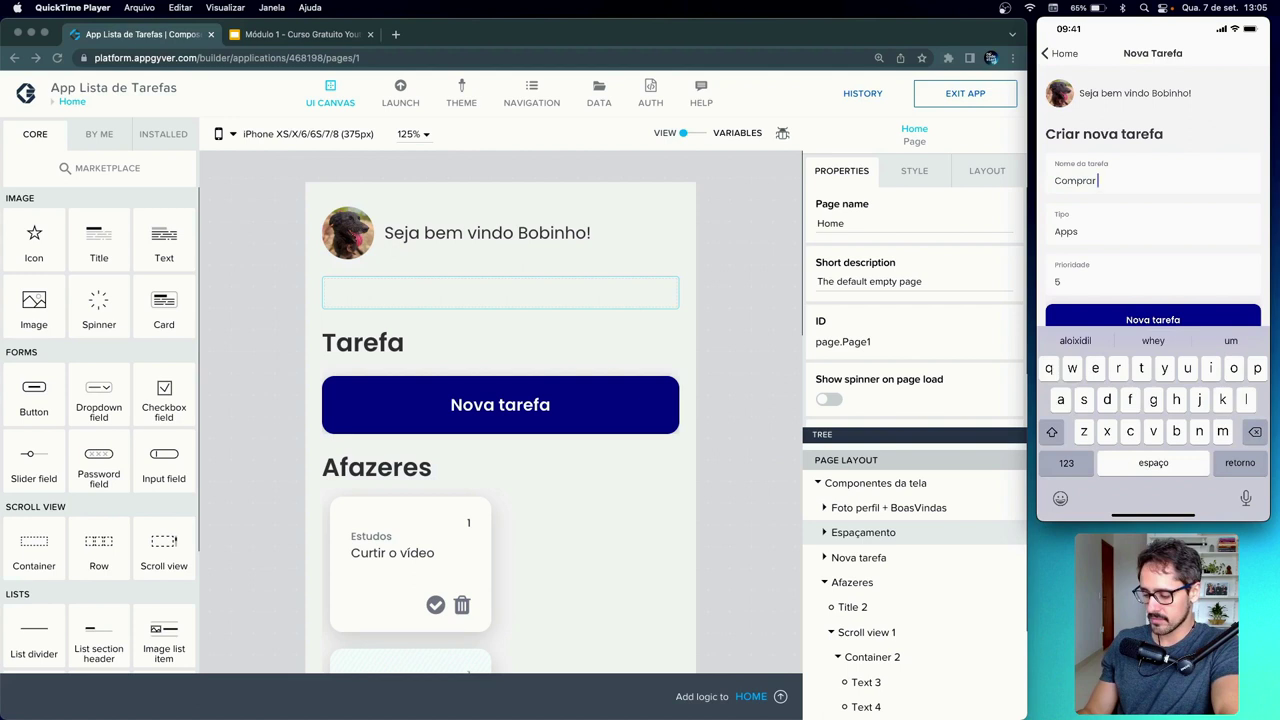
text( Leite)
- Replace the task's type with "Supermercado" in the phone preview's form
click(1078, 231)
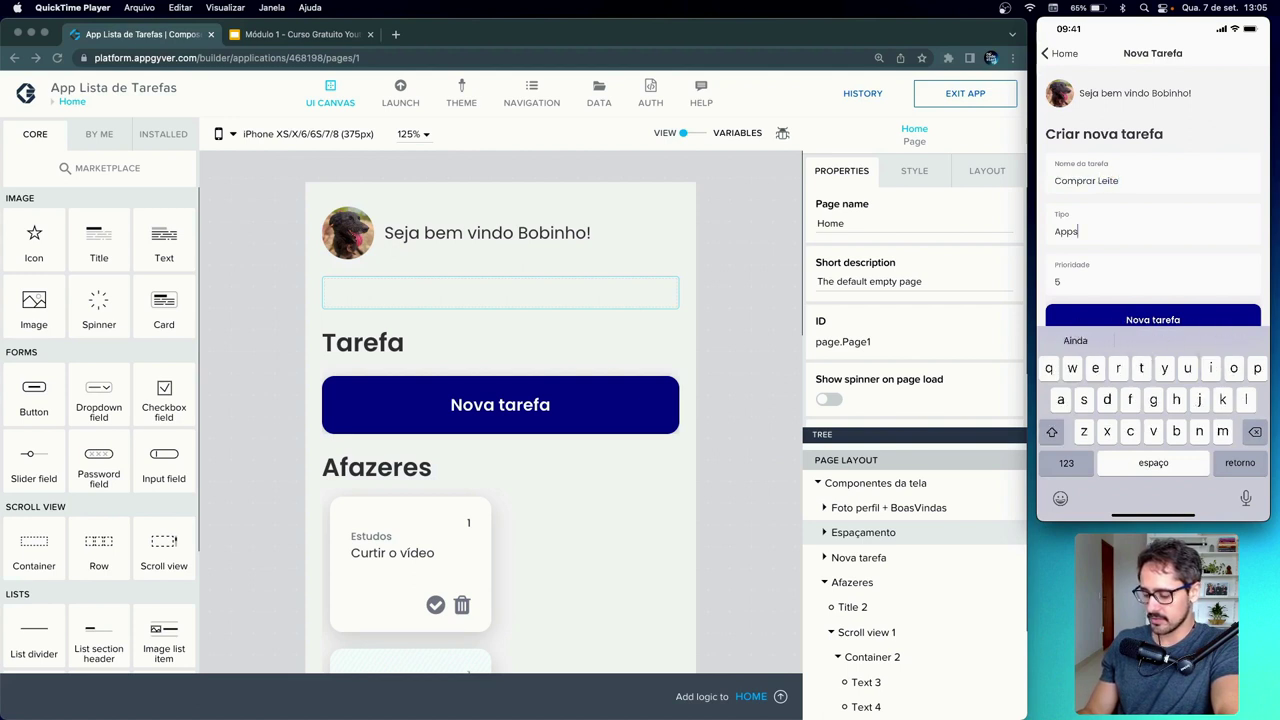
key(BackSpace)
key(BackSpace)
key(BackSpace)
key(BackSpace)
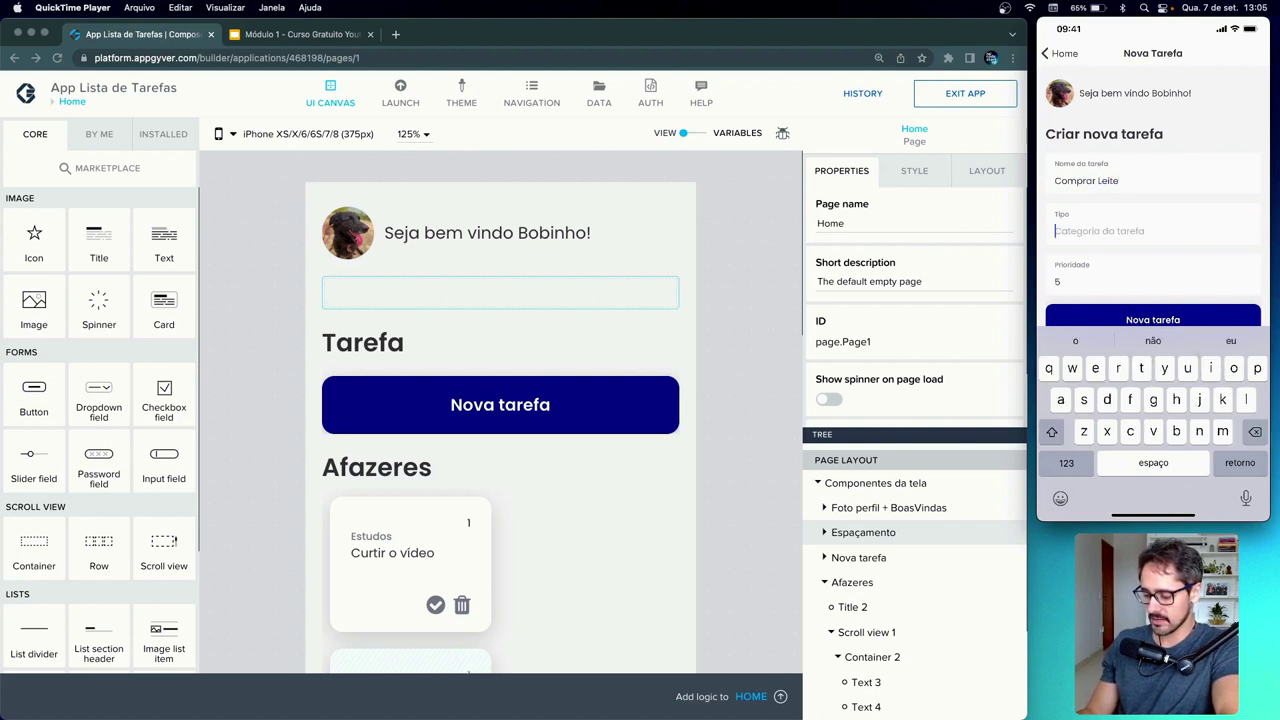
text(Supe)
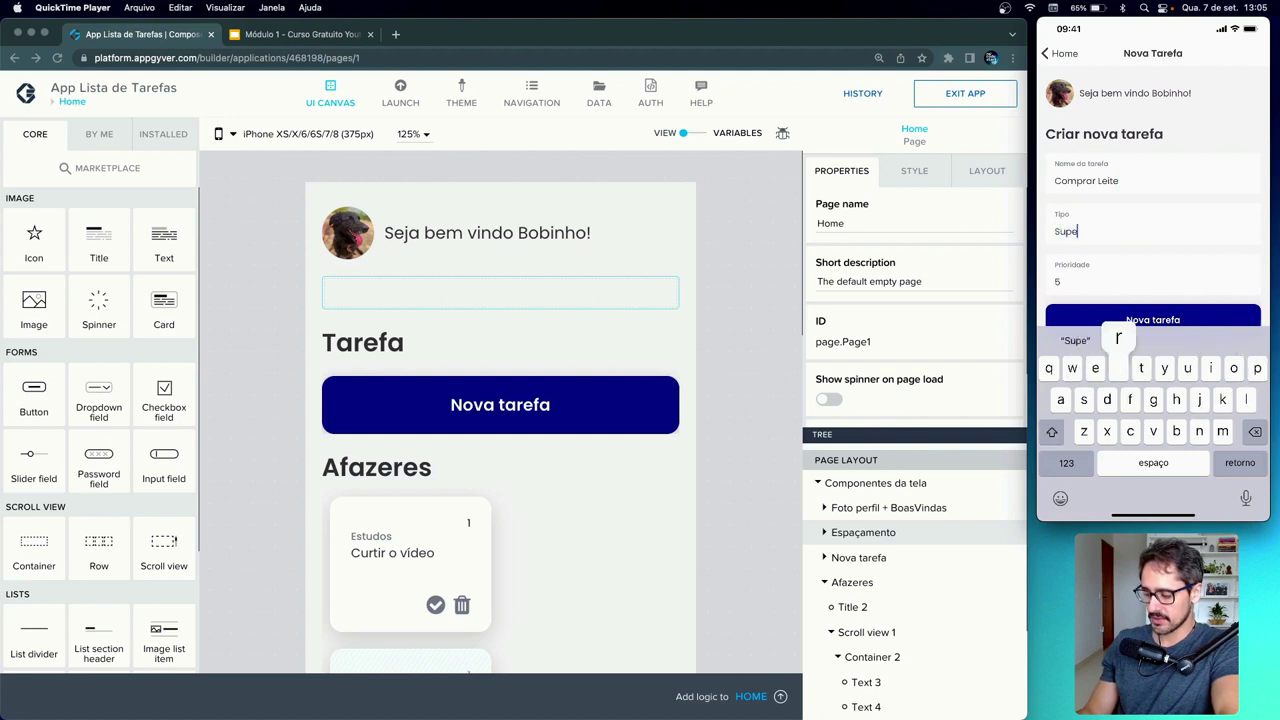
text(rmercado)
key(Return)
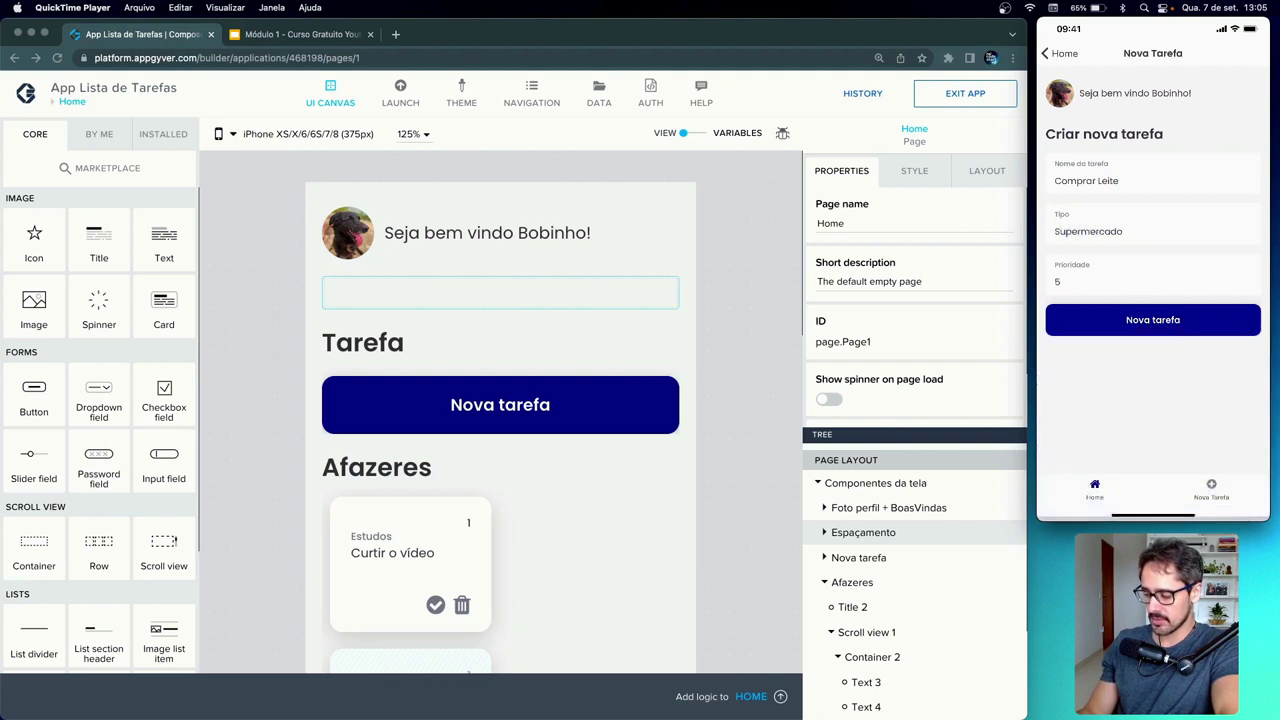
- Set the task's priority to 2 in the phone preview and submit the task, answering "Sim" to the confirmation
click(1100, 281)
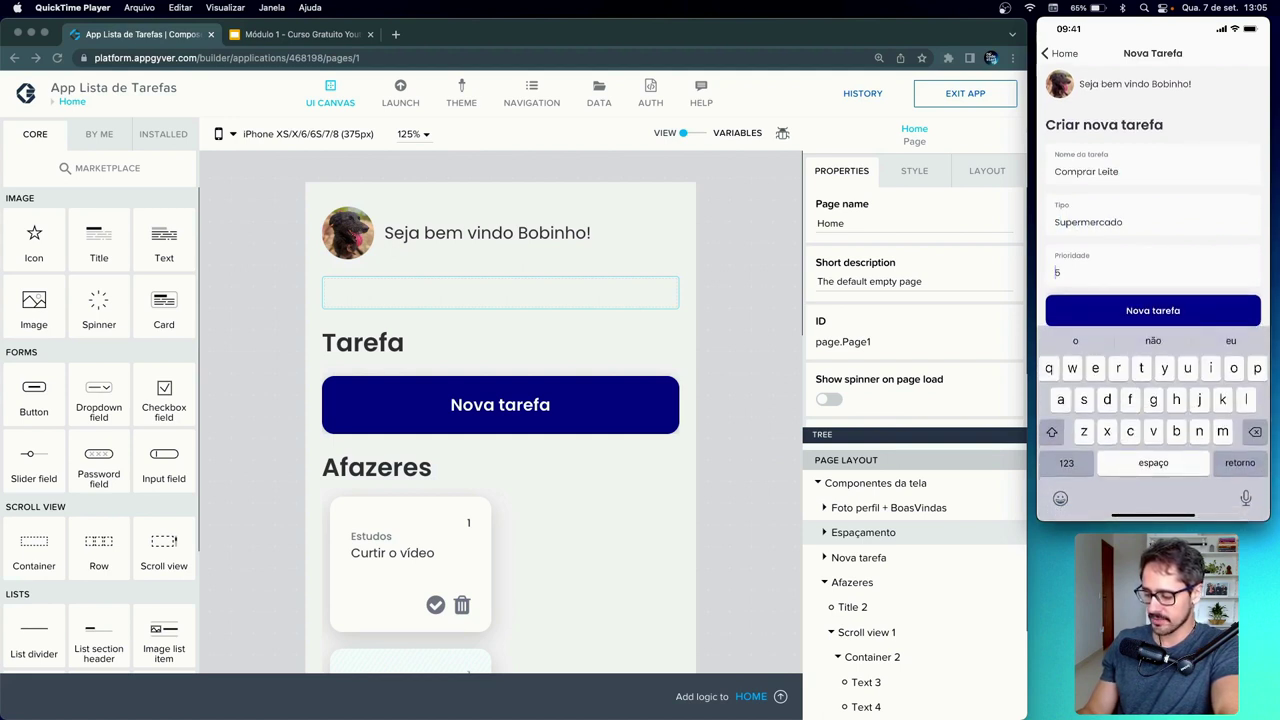
click(1059, 272)
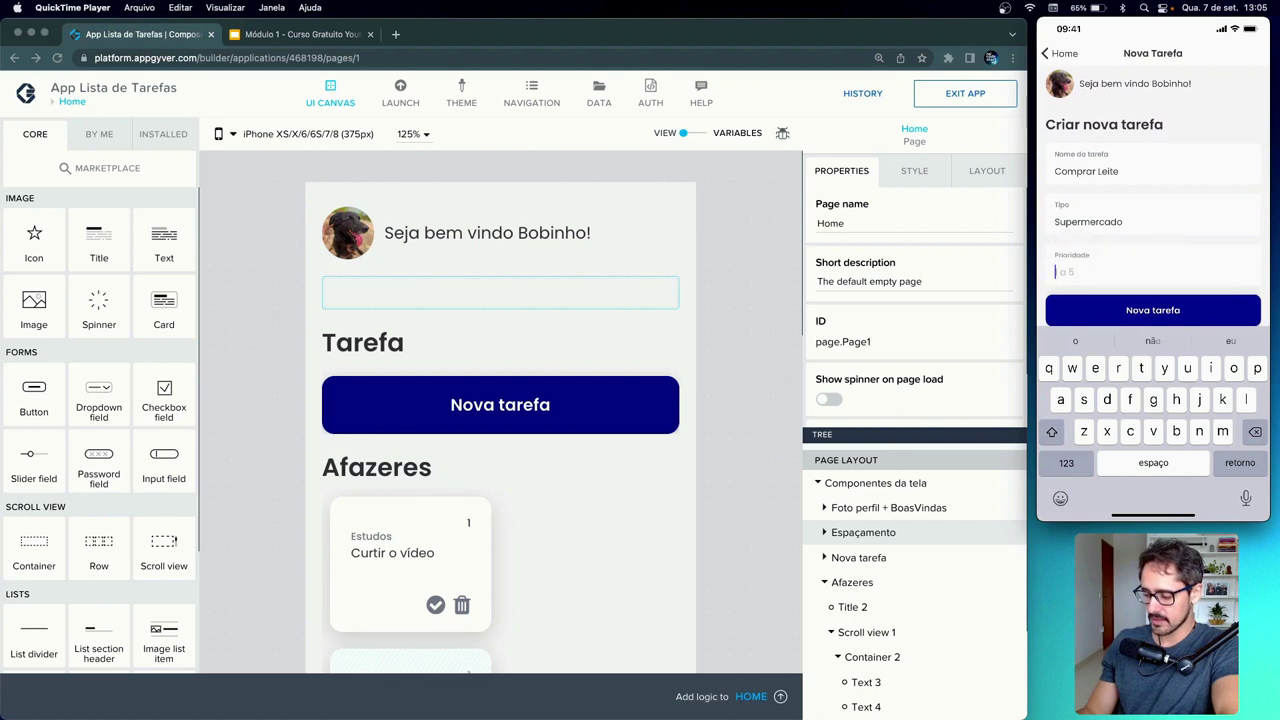
click(1066, 462)
text(2)
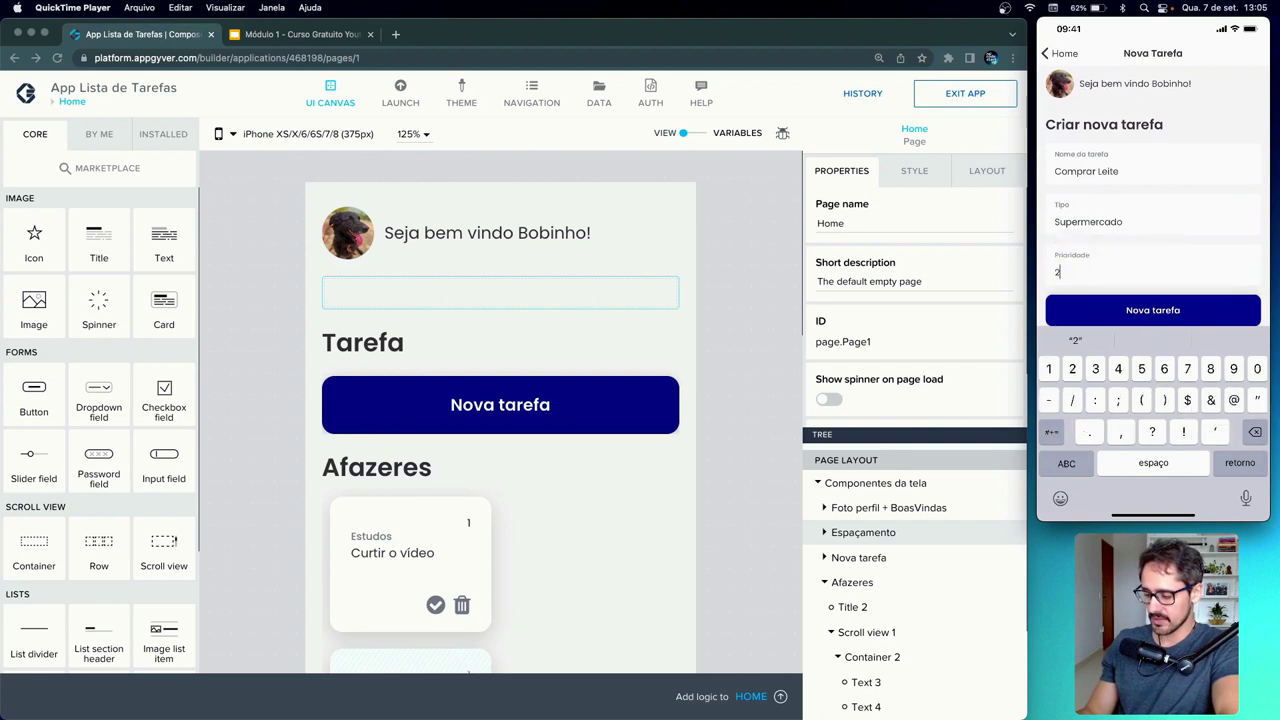
click(1153, 310)
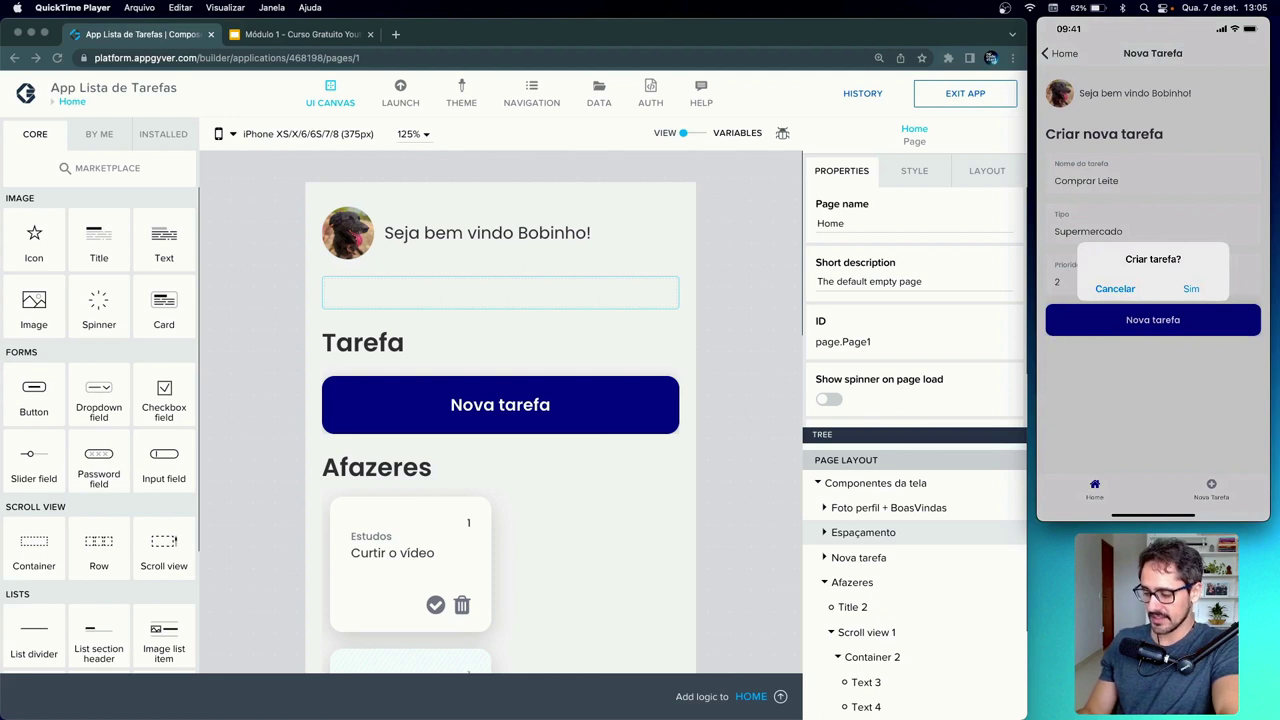
click(1191, 288)
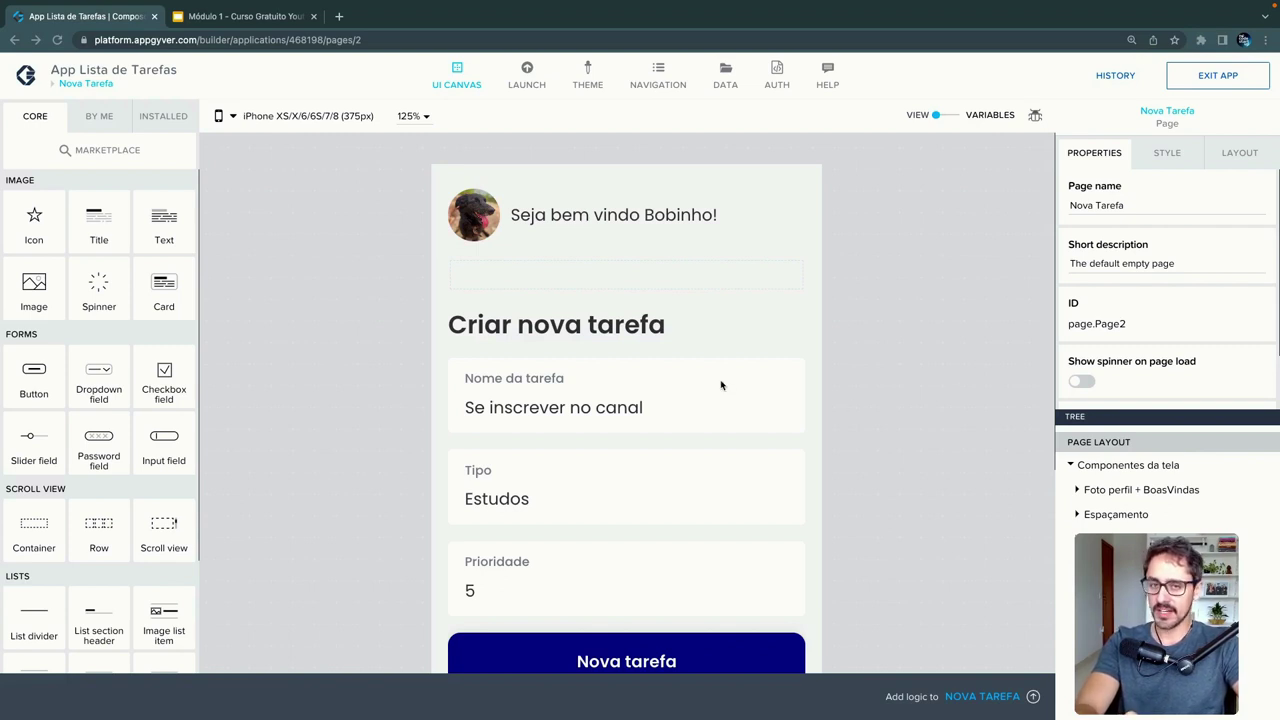
- Insert a Set app variable node between Create record and Navigate back in the logic of the Nova Tarefa page's button
click(714, 467)
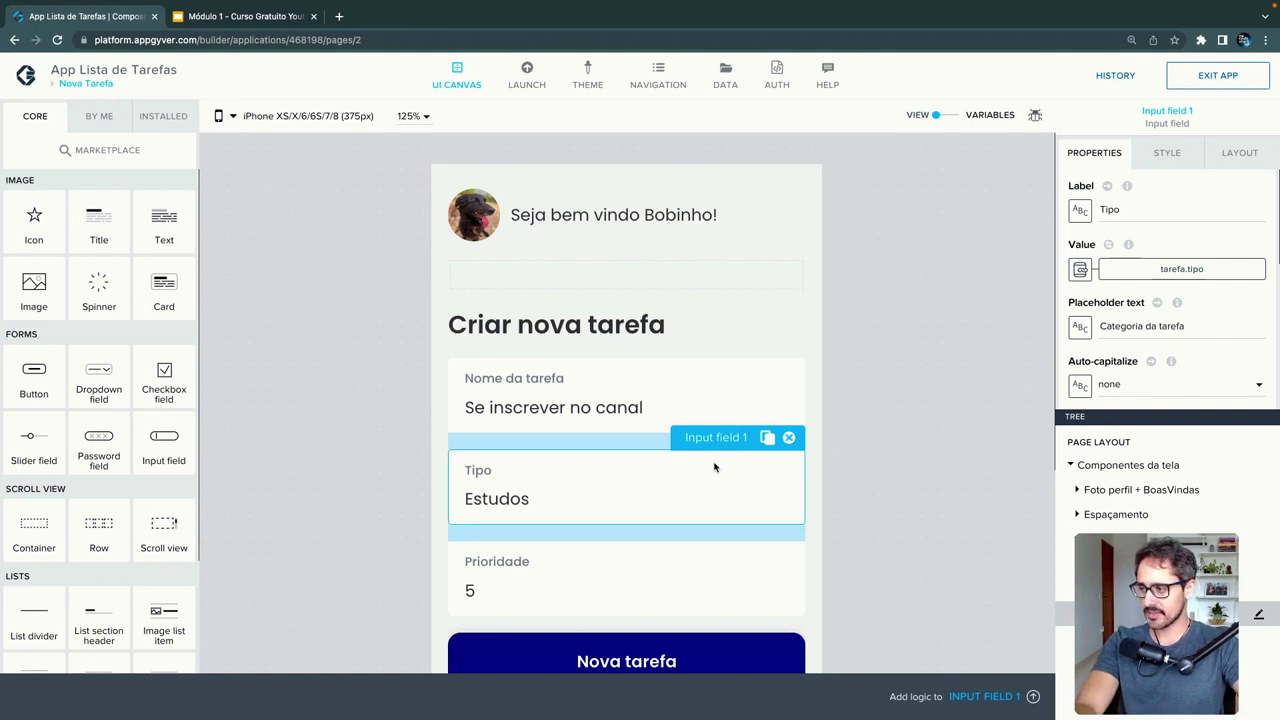
scroll(714, 467, down, 1)
click(694, 578)
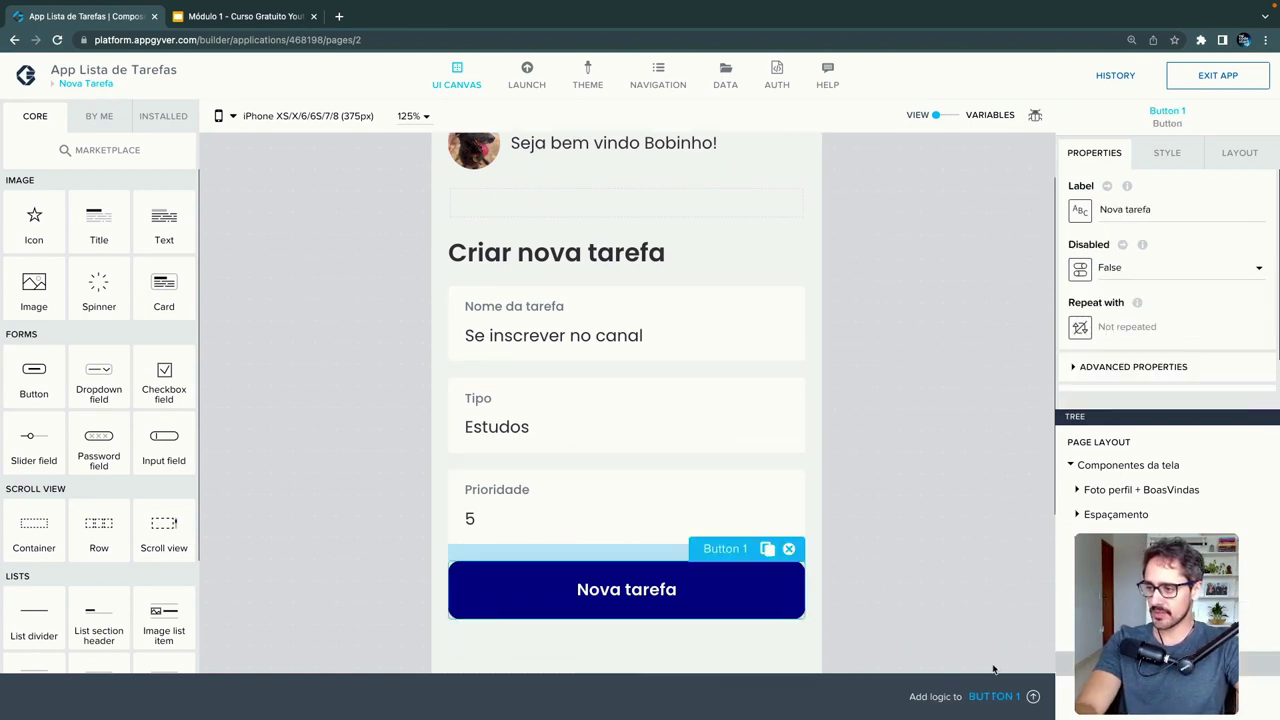
click(1033, 697)
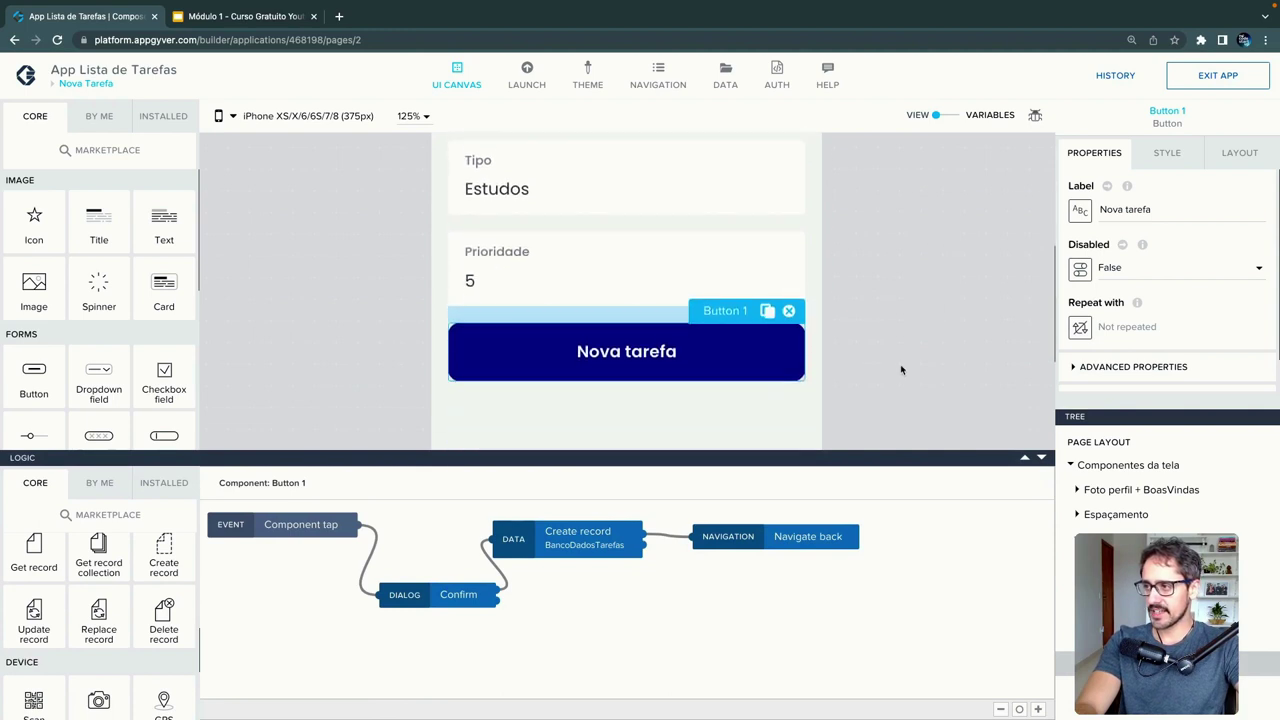
drag(799, 541, 931, 544)
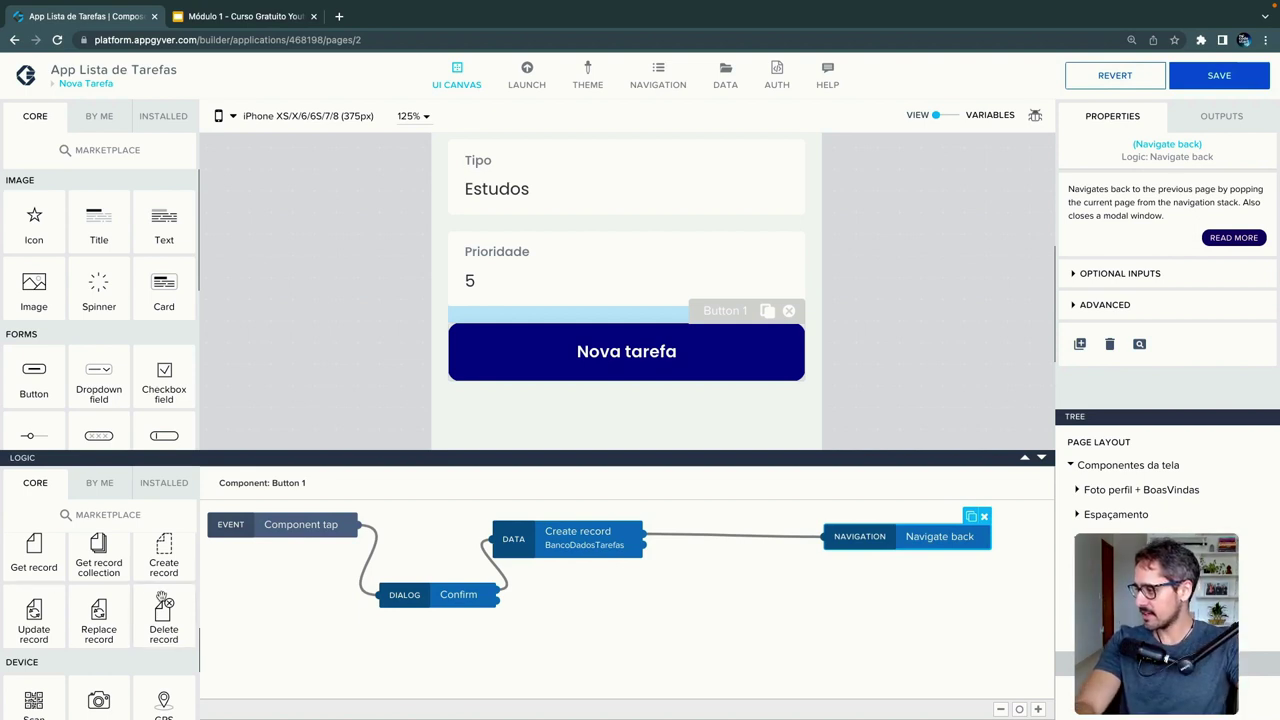
scroll(162, 600, down, 1)
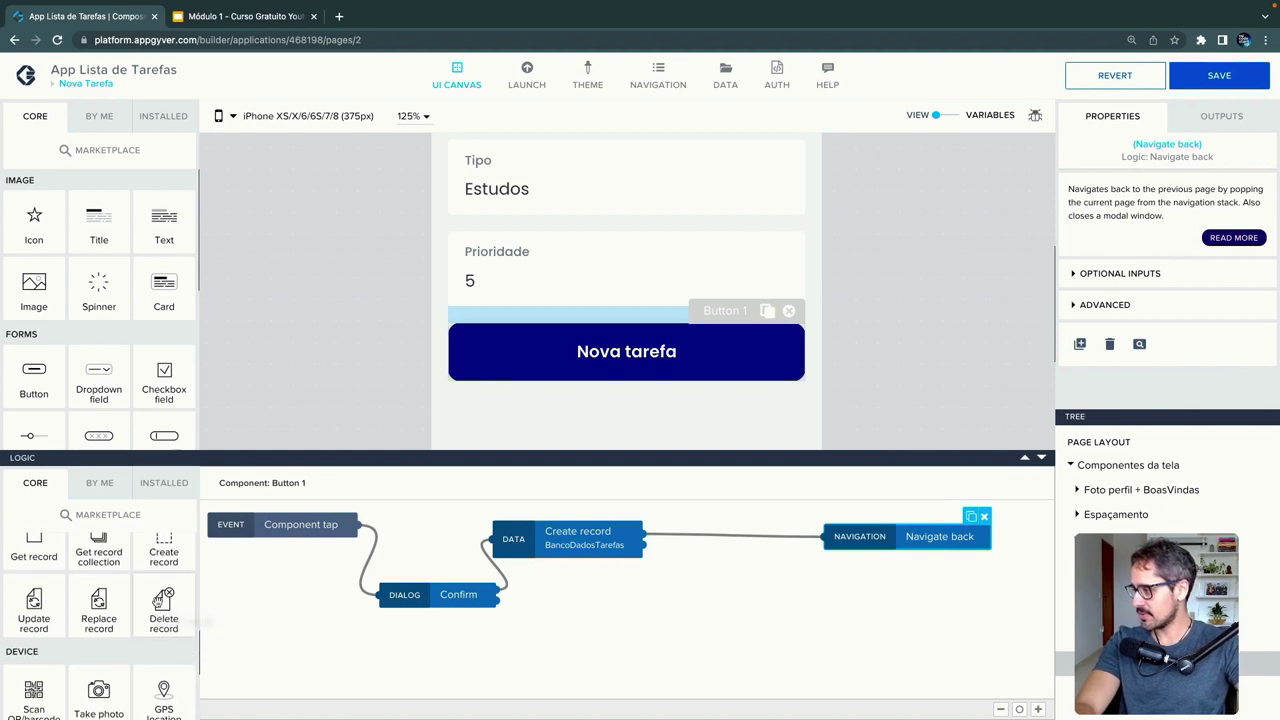
scroll(160, 600, down, 5)
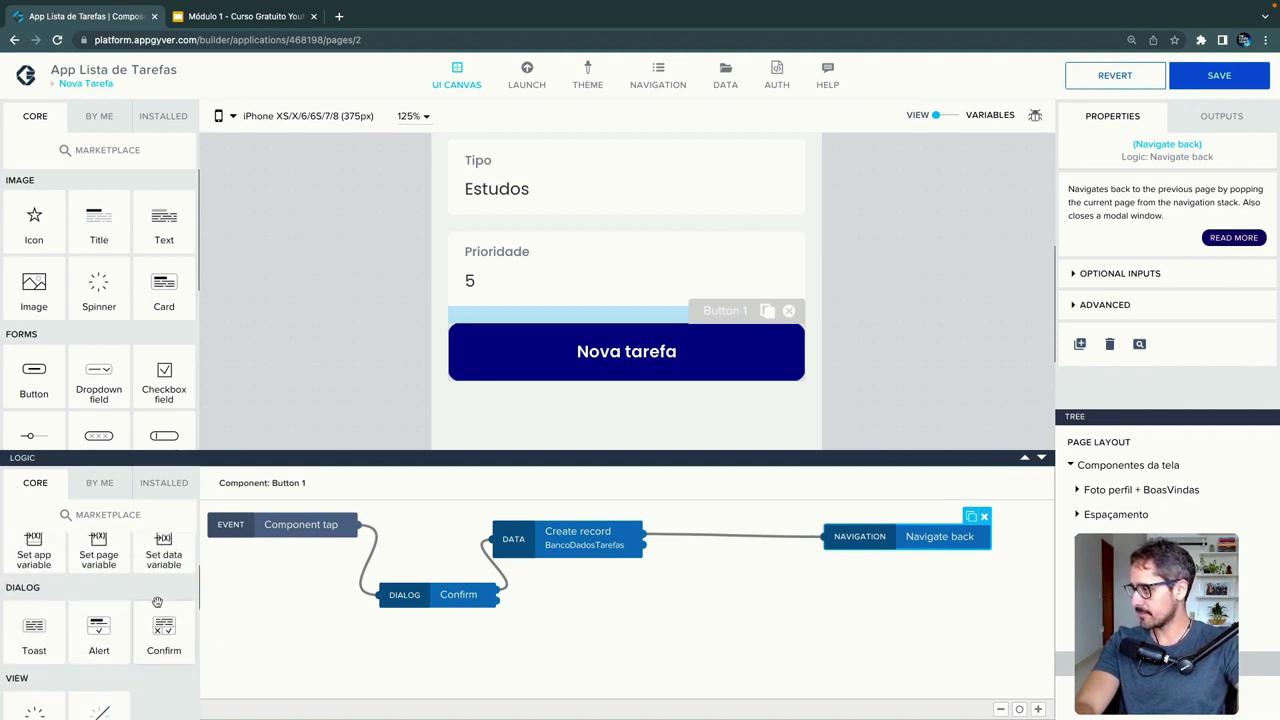
scroll(157, 602, up, 3)
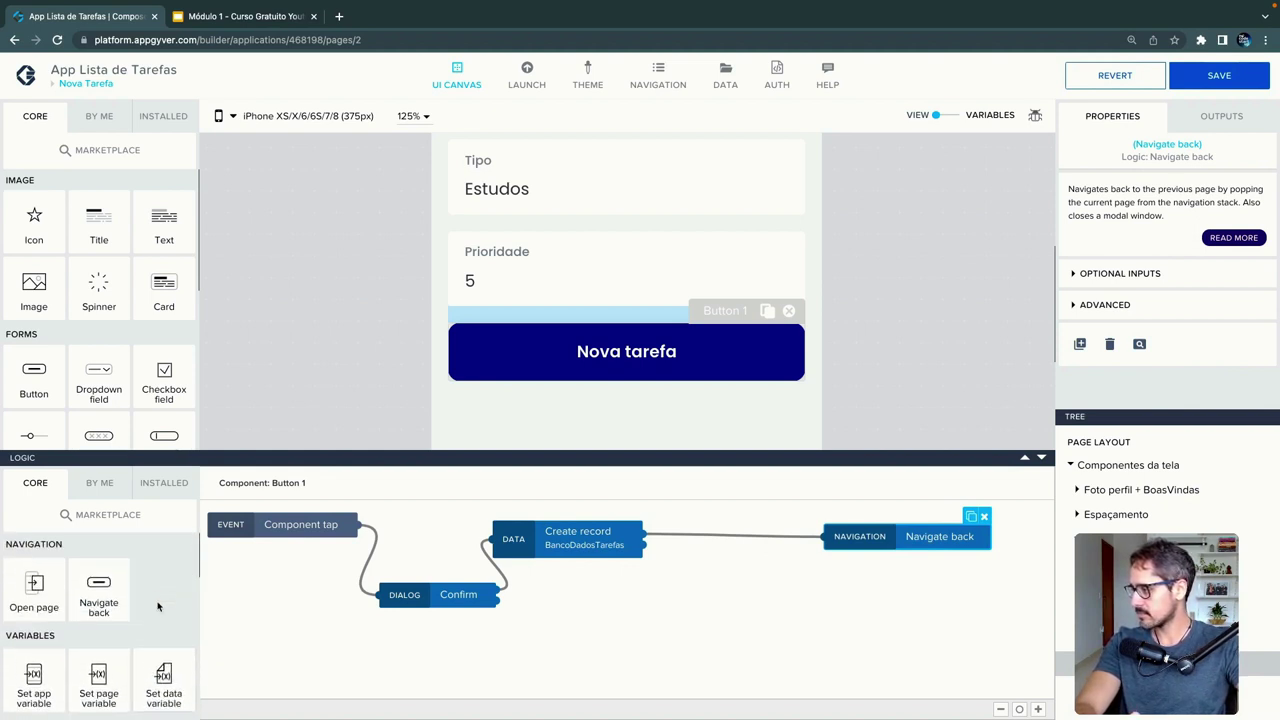
scroll(157, 606, down, 1)
drag(40, 612, 757, 532)
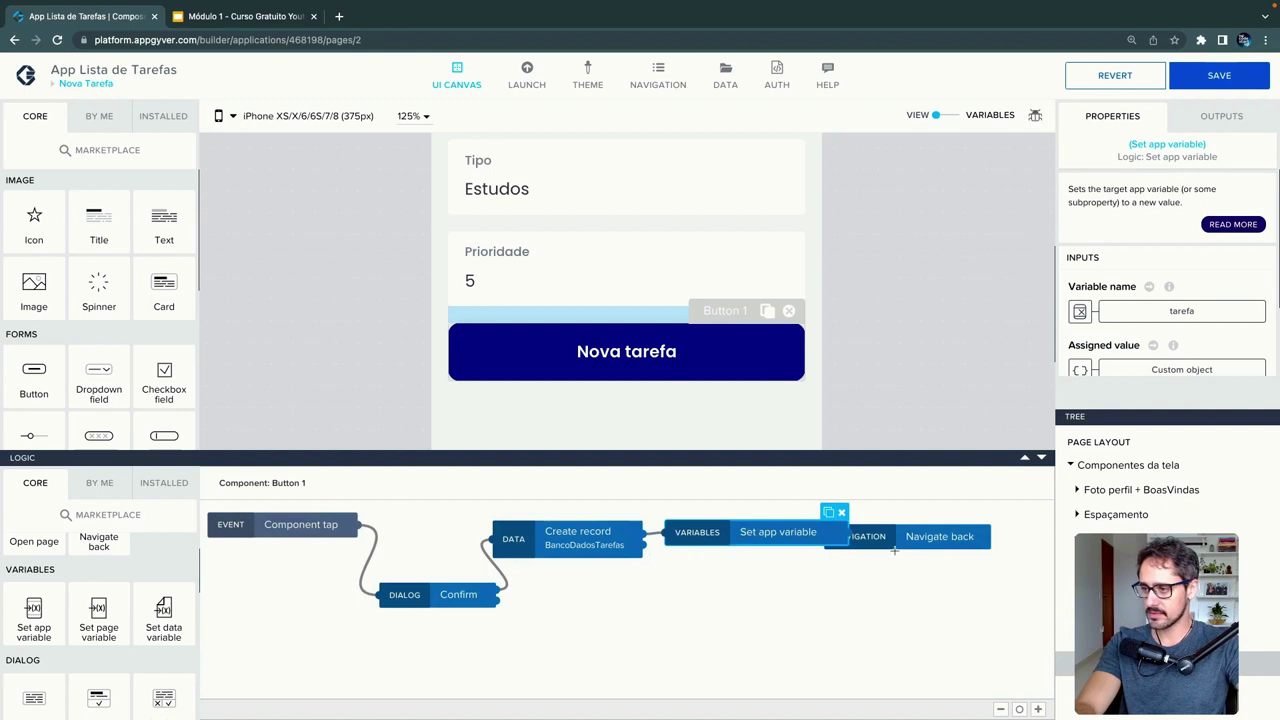
- Rearrange the button's logic nodes into a compact diagonal stack, rising from Component tap at the bottom to Navigate back at the top
drag(894, 536, 925, 619)
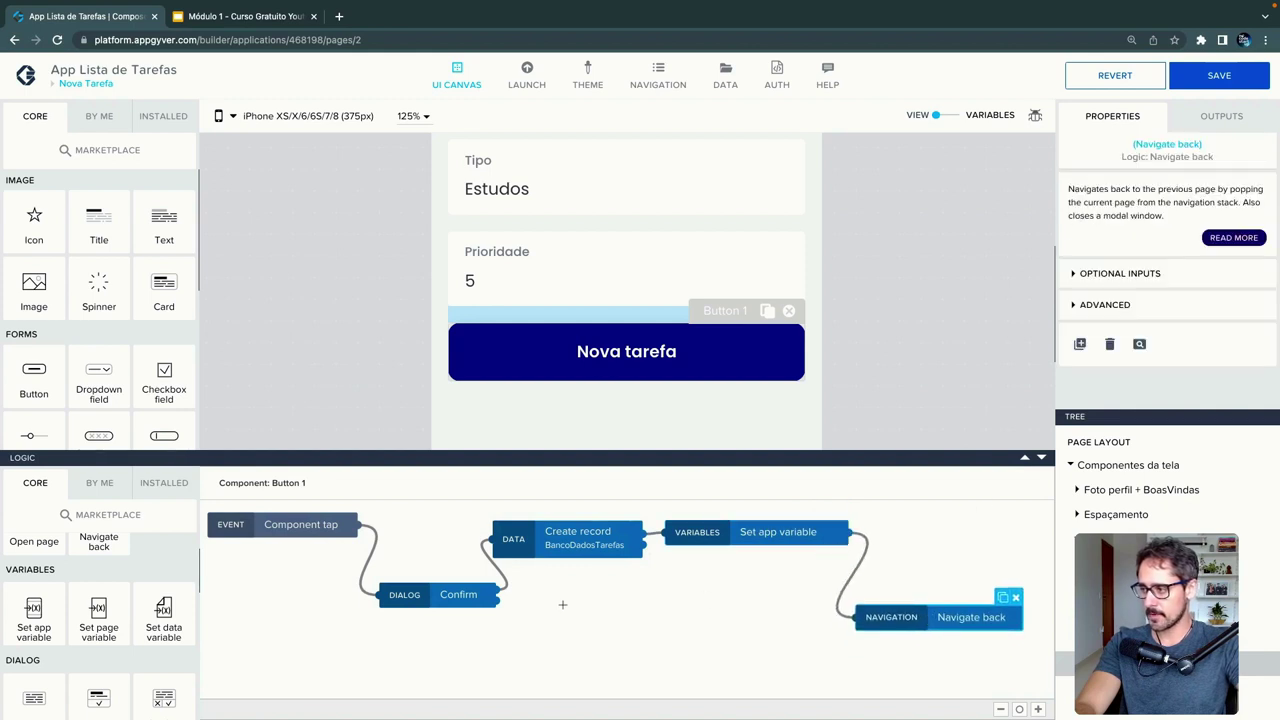
drag(440, 597, 333, 598)
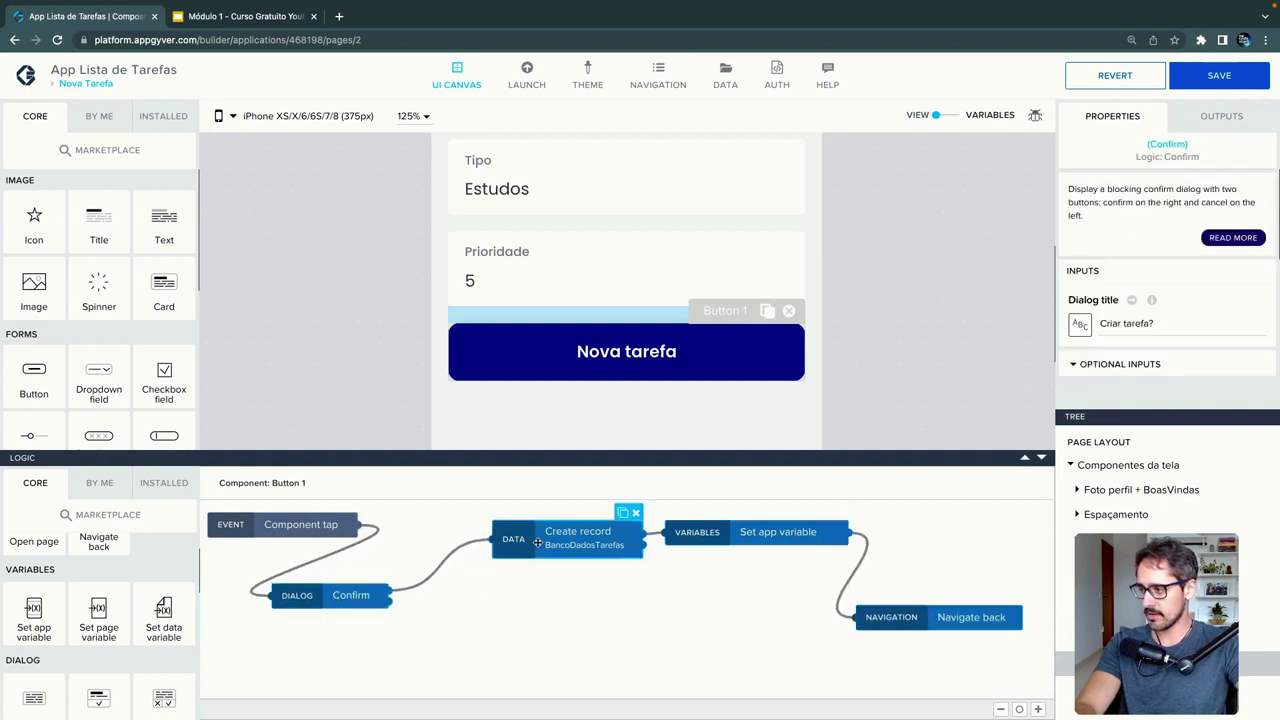
drag(537, 541, 445, 541)
drag(689, 532, 680, 550)
drag(292, 534, 291, 675)
drag(310, 607, 345, 645)
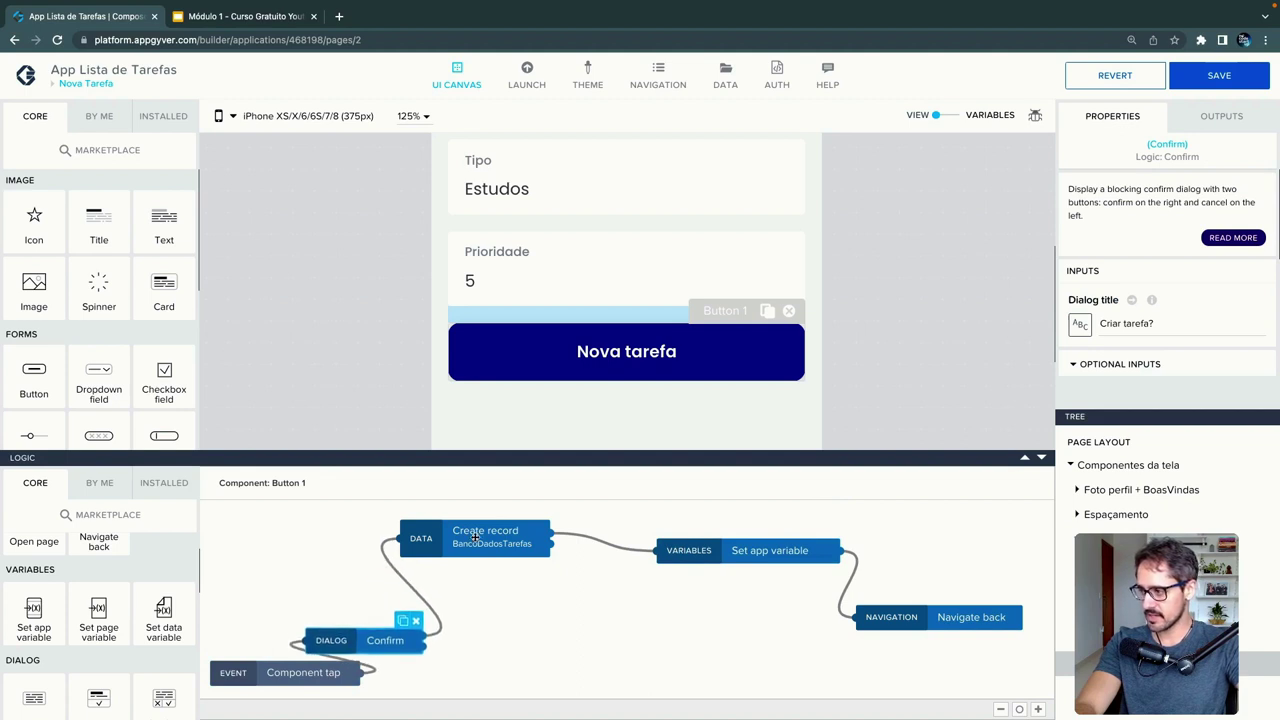
drag(476, 538, 429, 596)
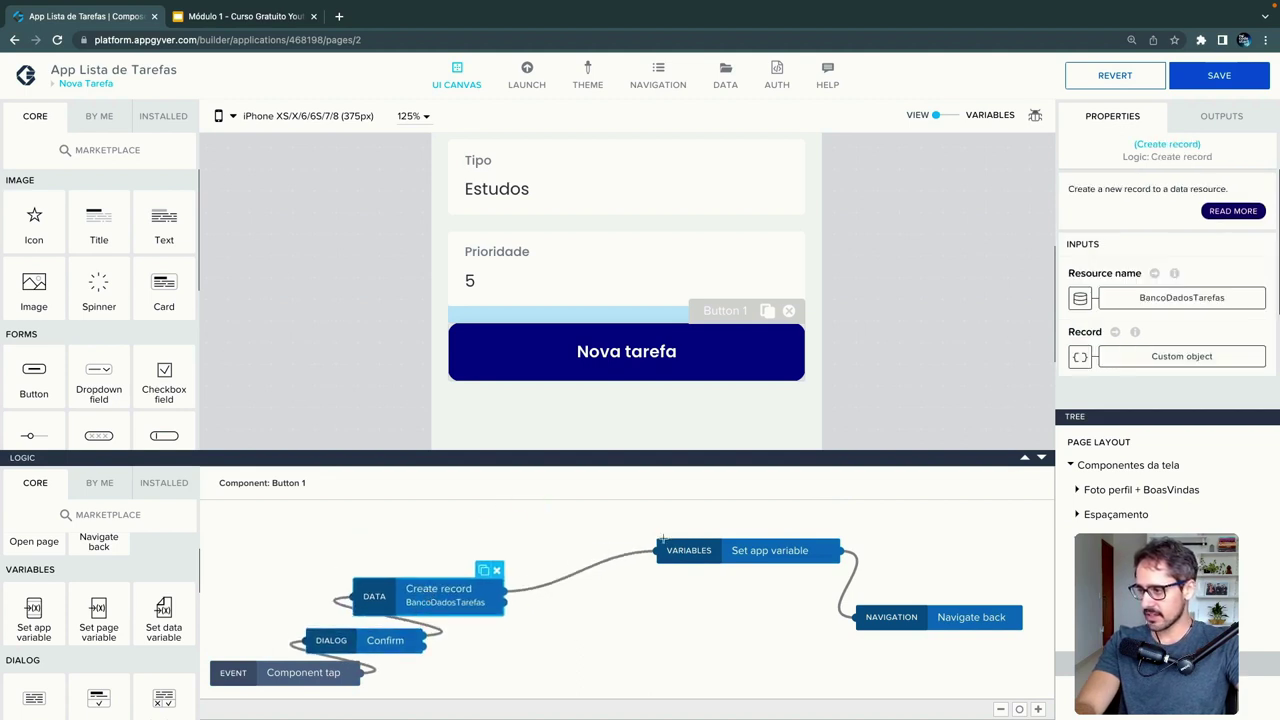
drag(662, 540, 460, 553)
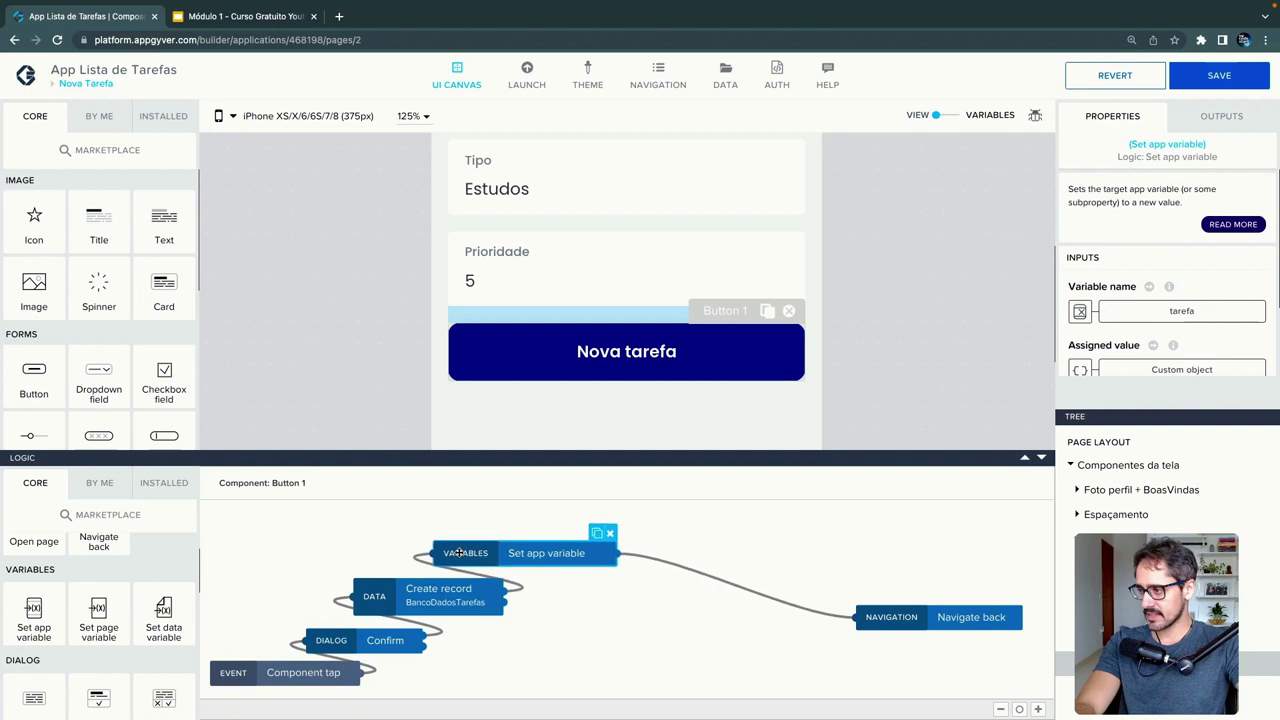
drag(920, 617, 600, 520)
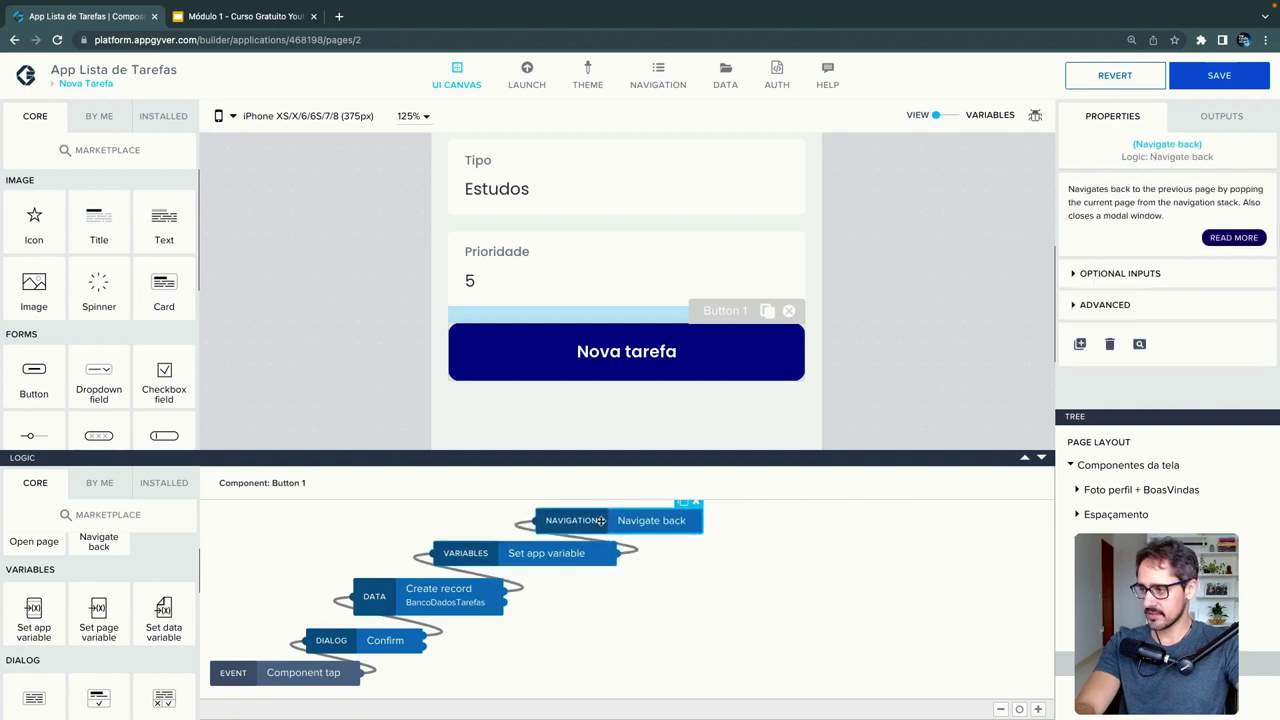
click(594, 563)
click(673, 522)
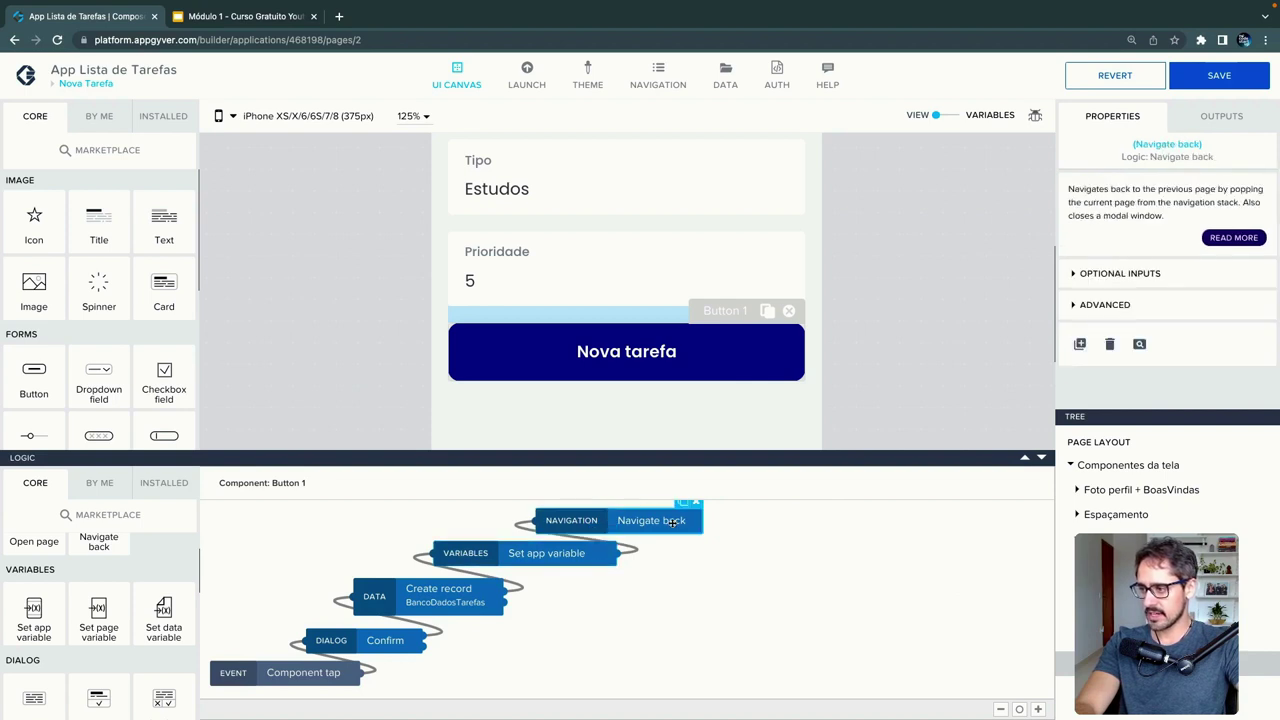
- Save the custom object assigned to tarefa with feito False, prioridade 0 and empty text fields, and save the app
click(593, 552)
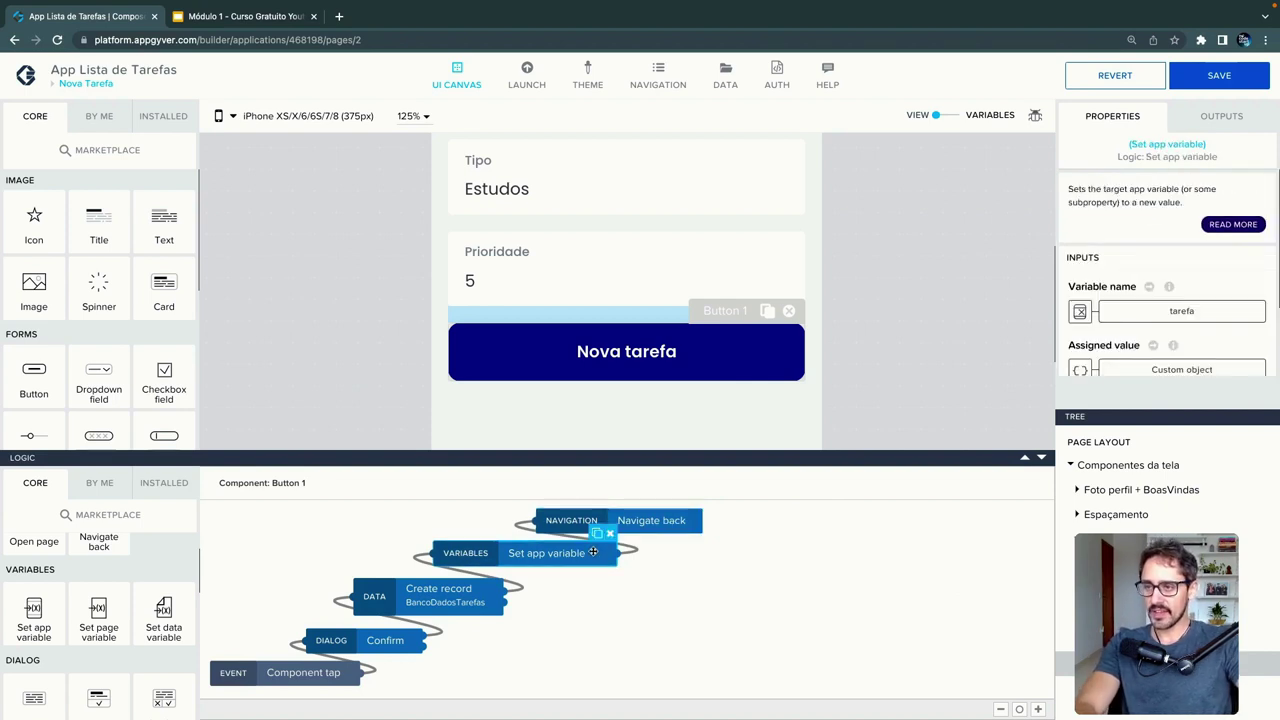
scroll(1200, 300, down, 1)
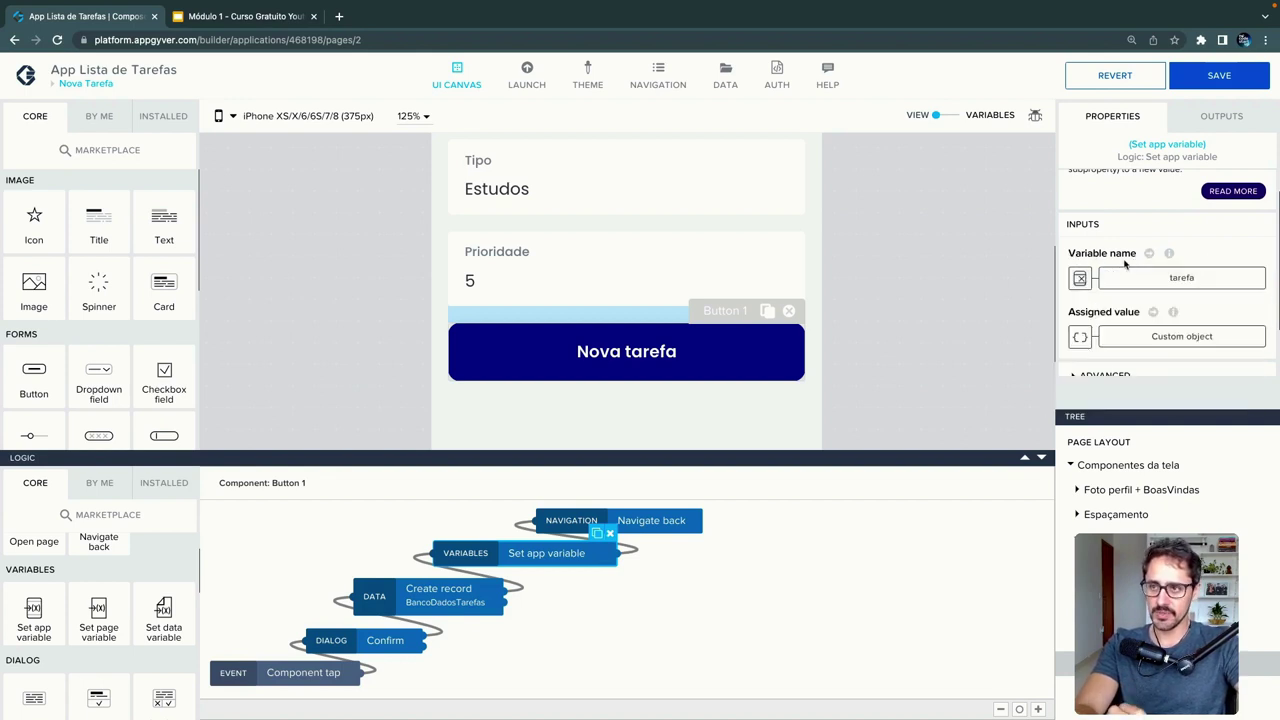
click(1120, 341)
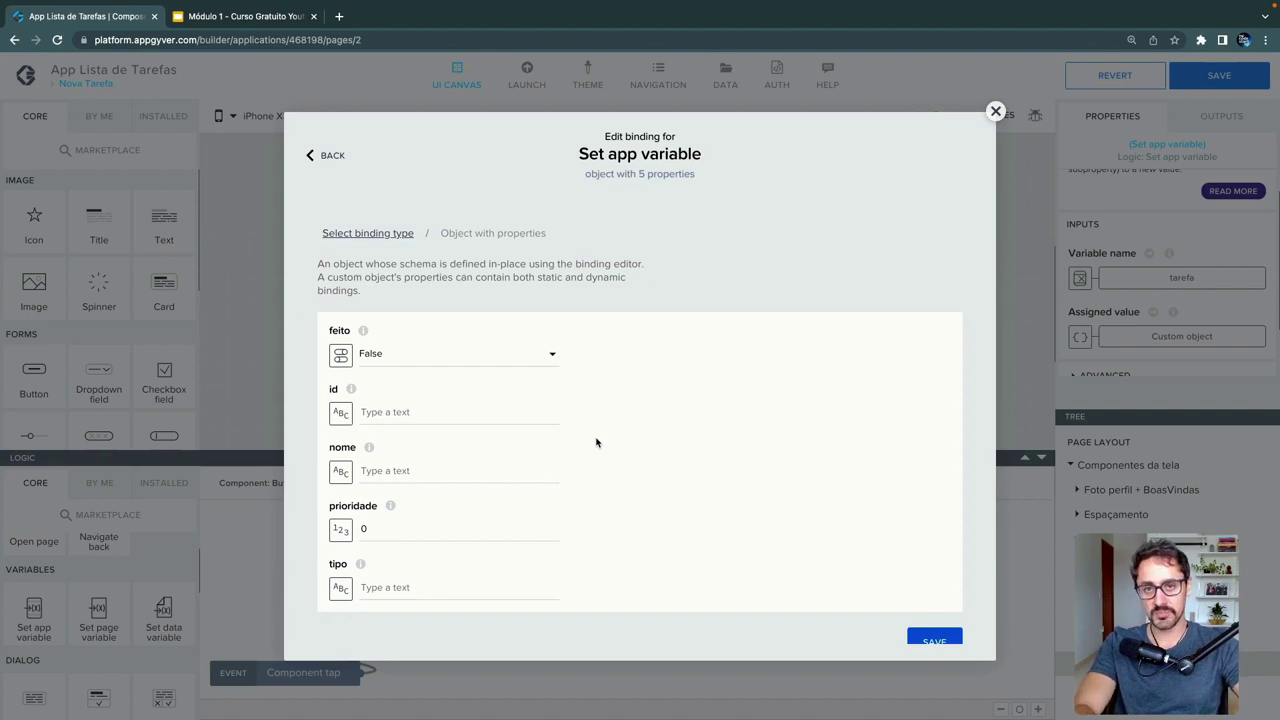
click(934, 640)
click(1219, 75)
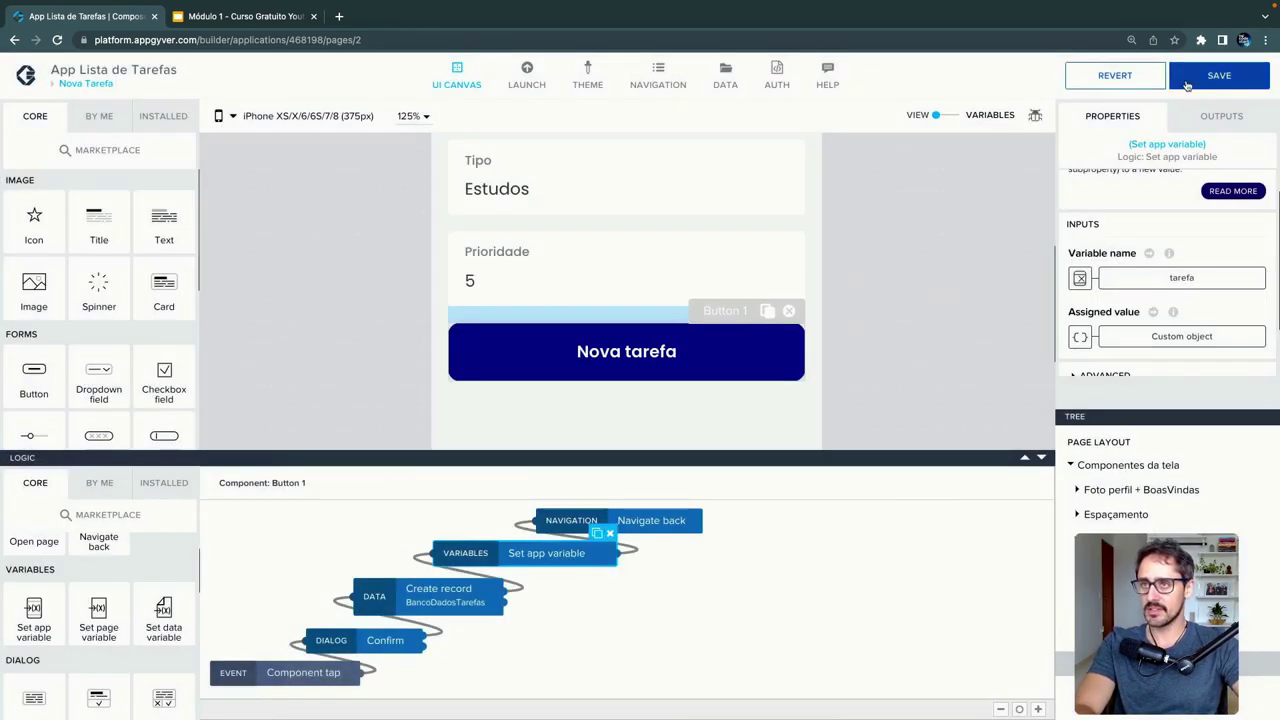
- Open the Detalhes Tarefa page and collapse its logic canvas to show the full page layout
click(894, 357)
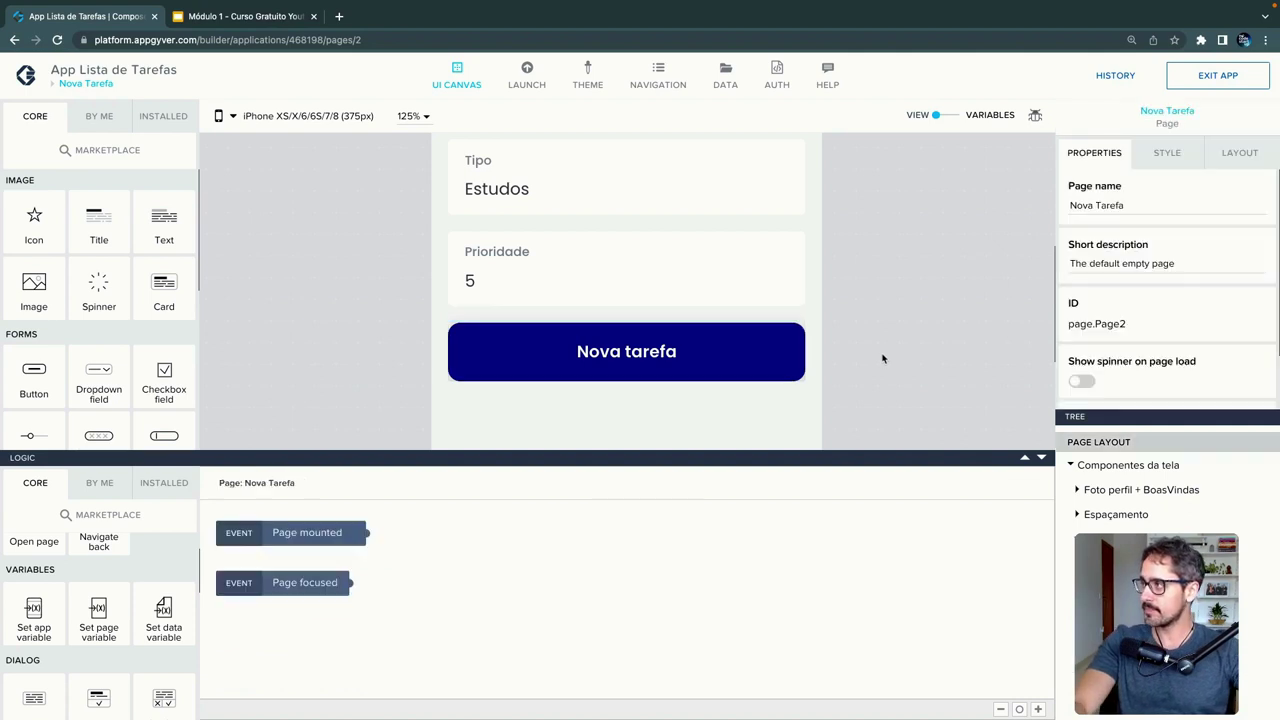
click(93, 84)
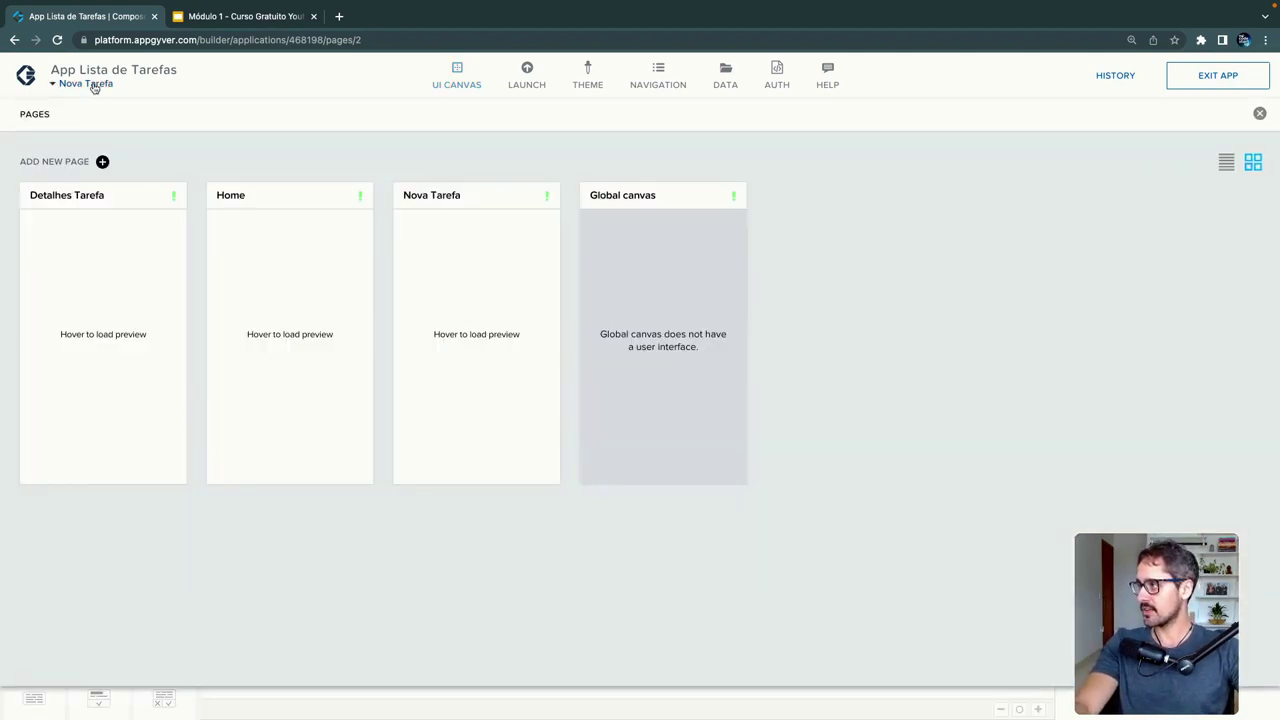
click(100, 236)
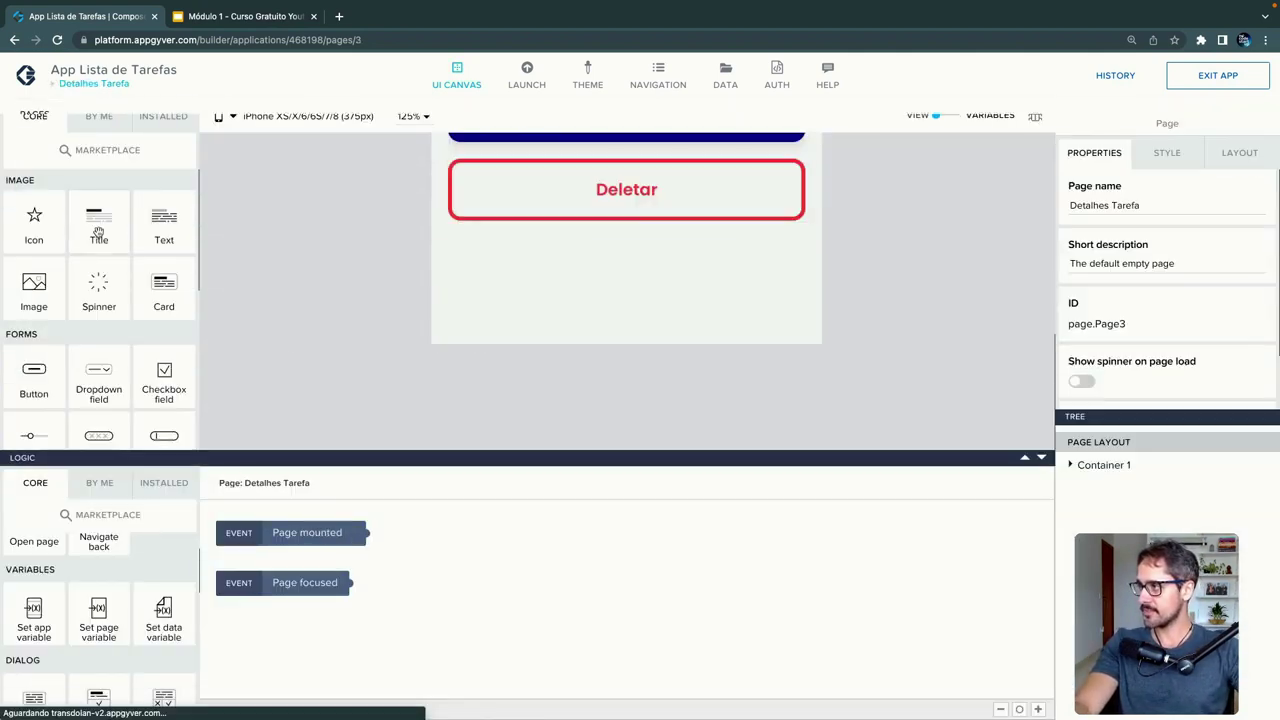
scroll(603, 357, up, 5)
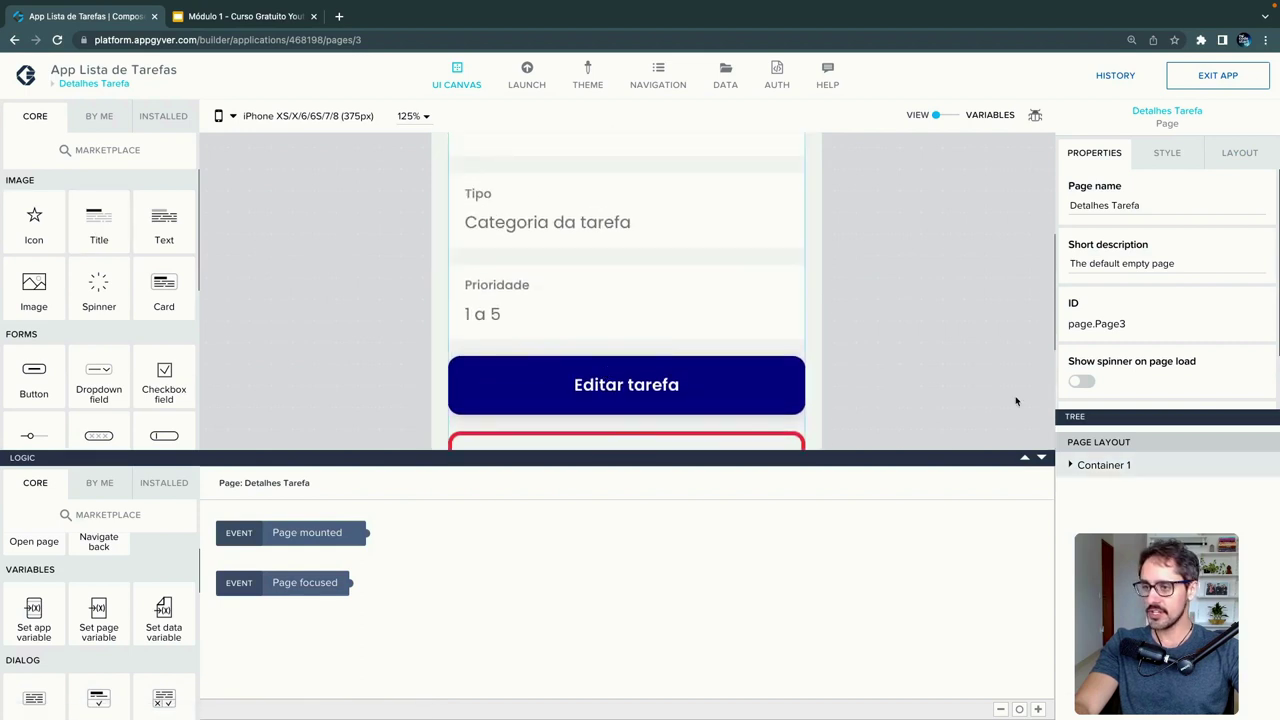
click(1043, 458)
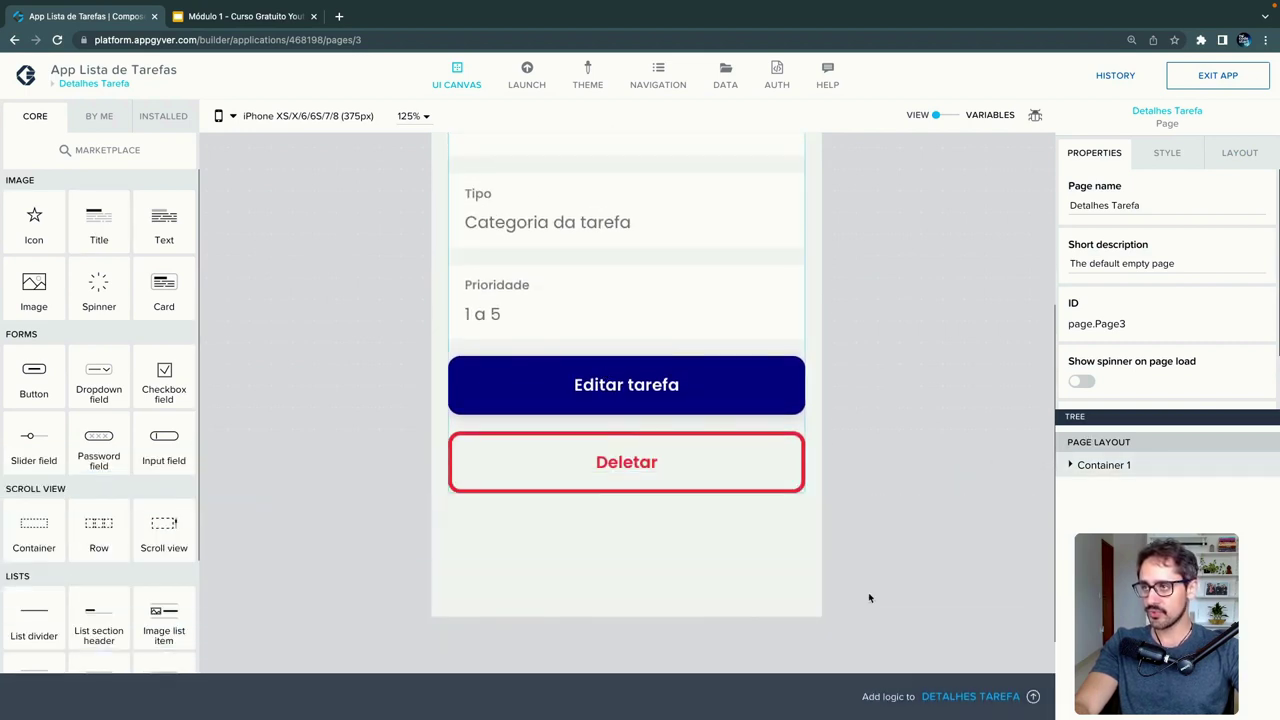
scroll(868, 592, up, 5)
scroll(868, 597, up, 2)
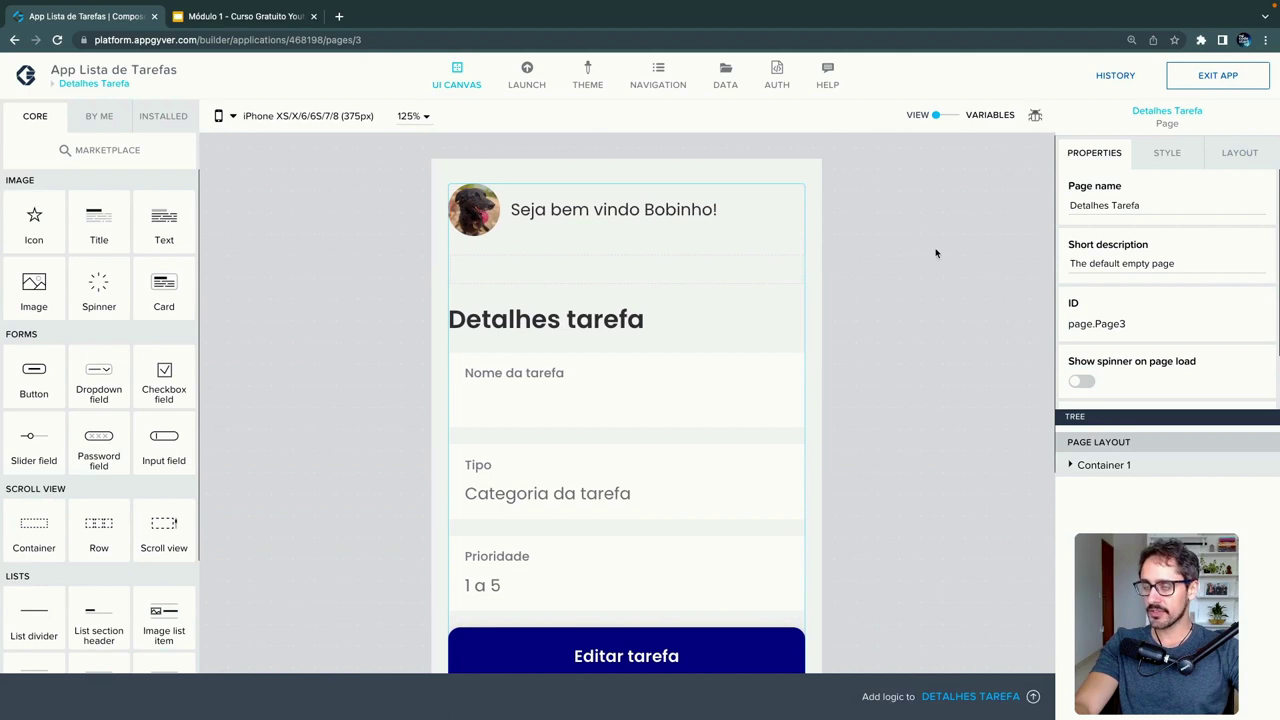
- Add a page parameter named id_tarefa to the Detalhes Tarefa page
click(944, 117)
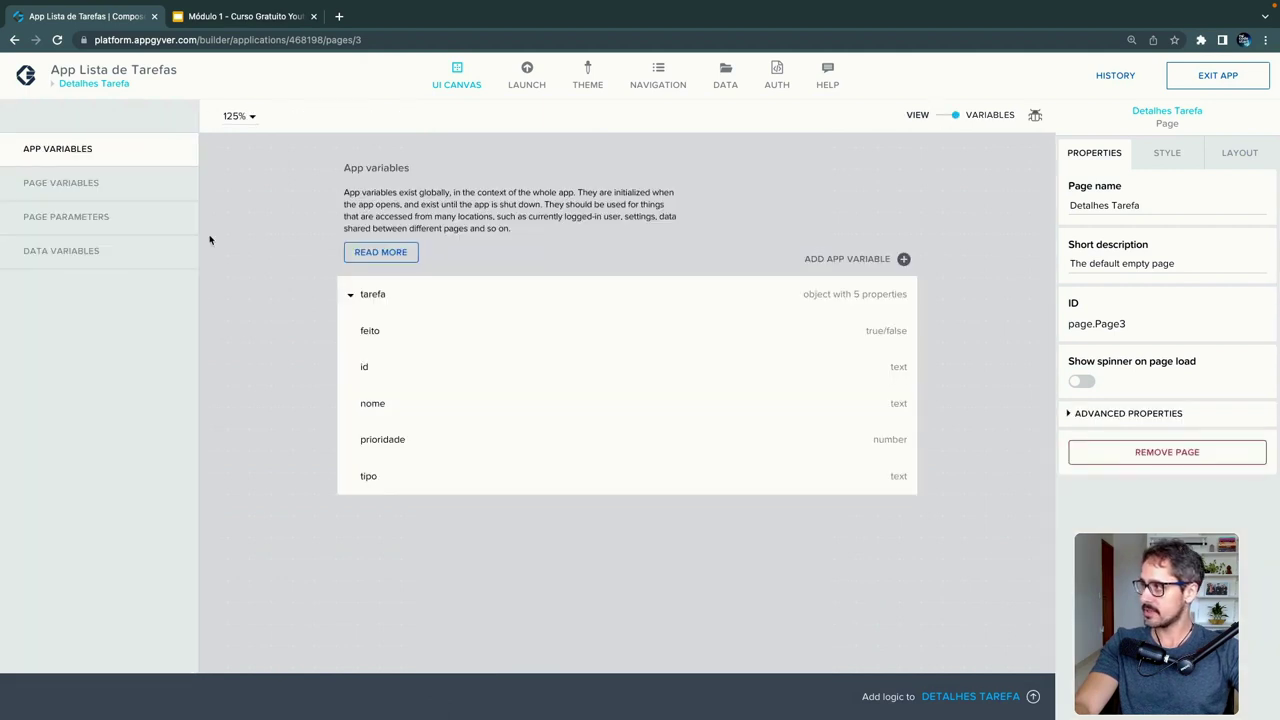
click(141, 219)
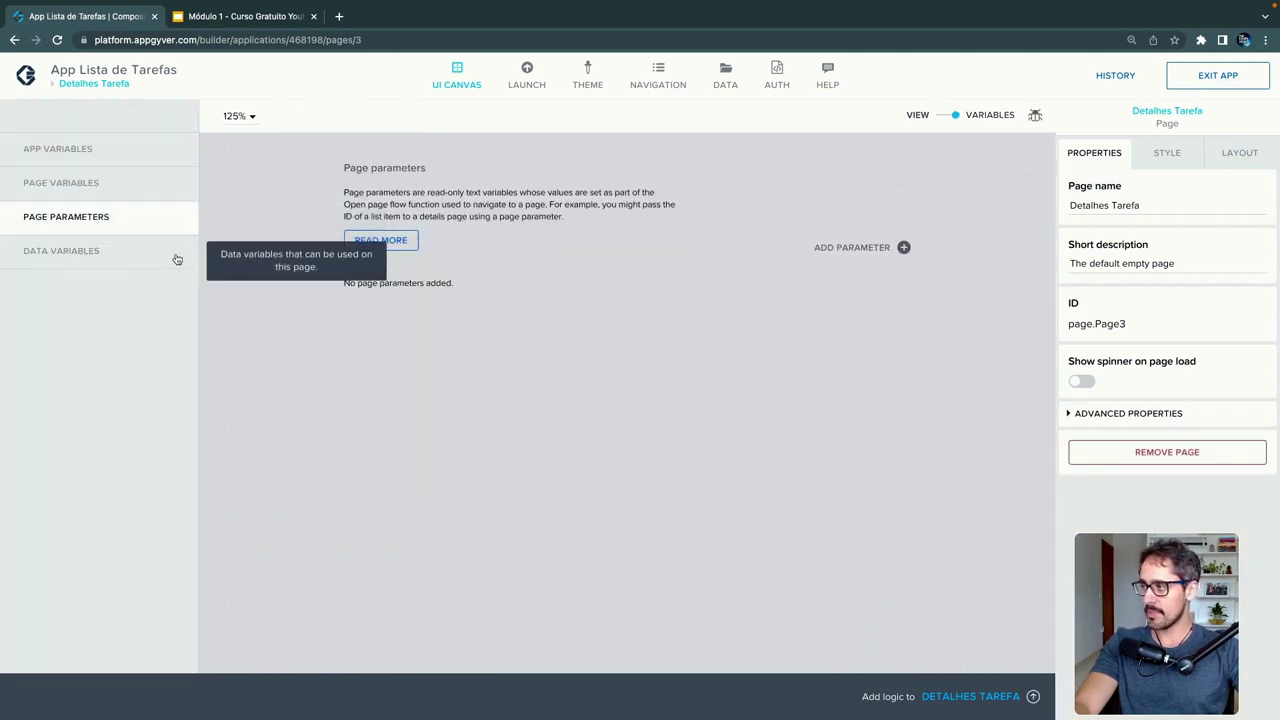
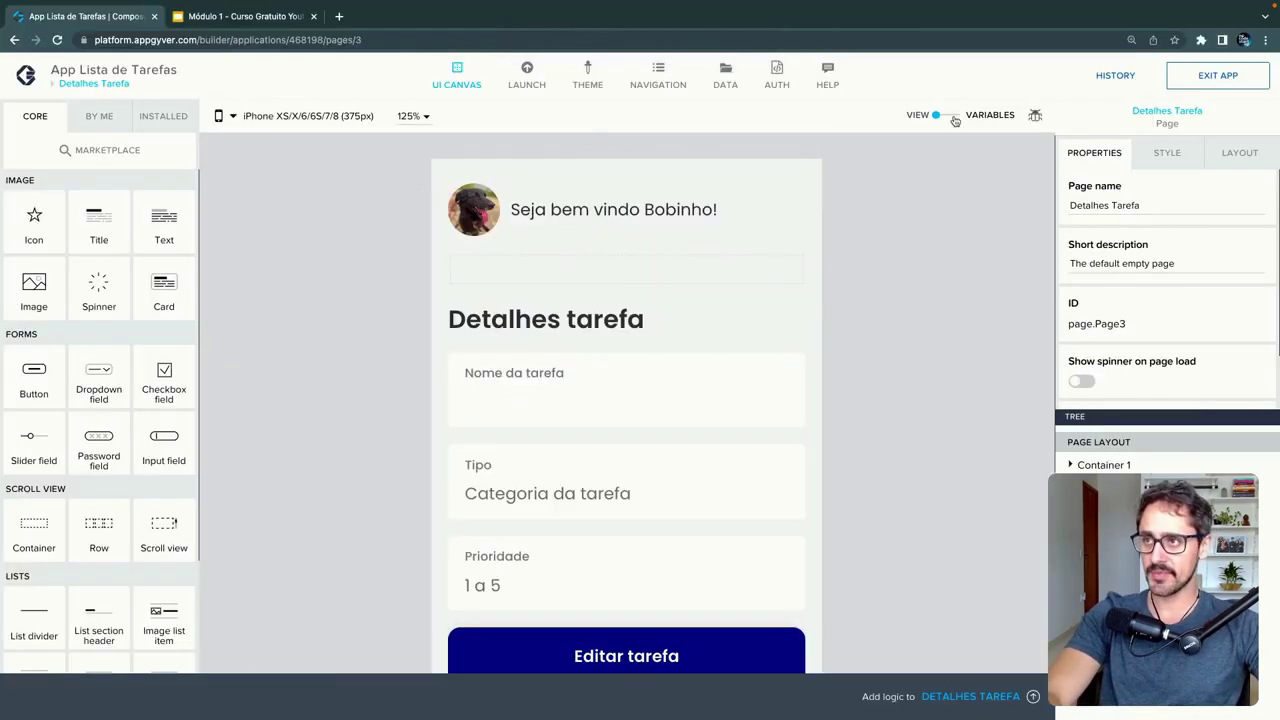
click(955, 120)
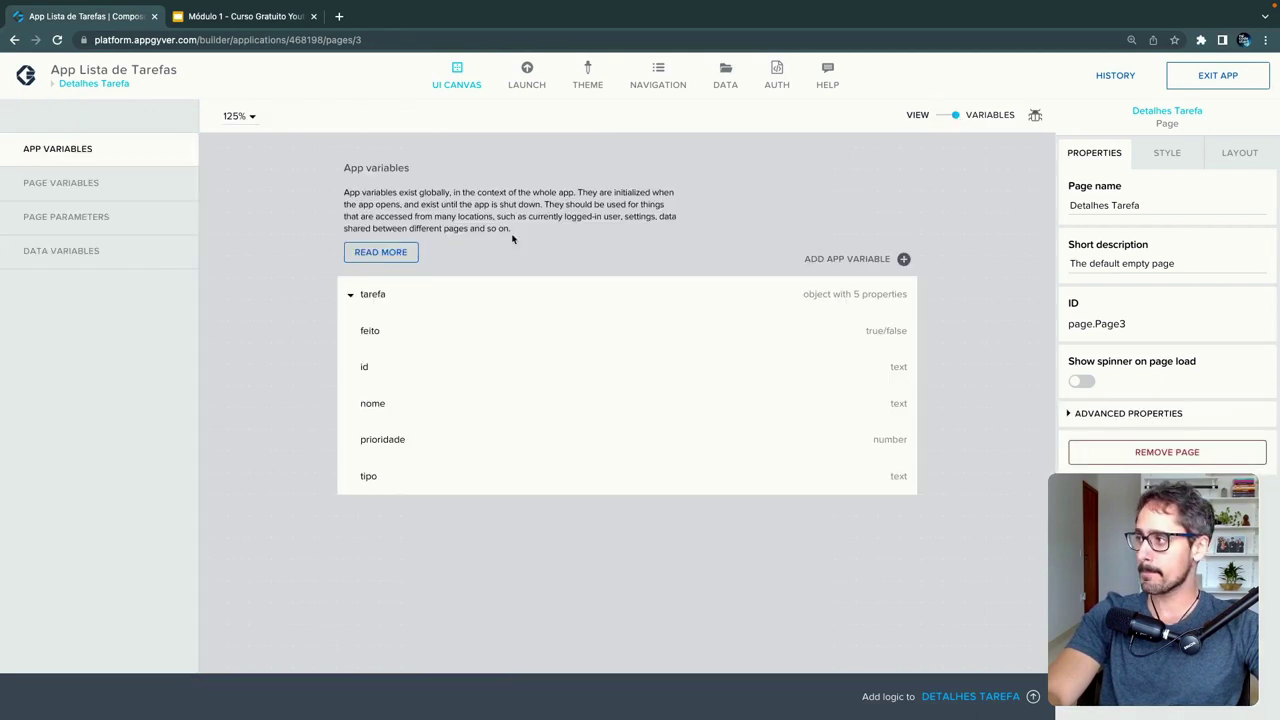
click(95, 217)
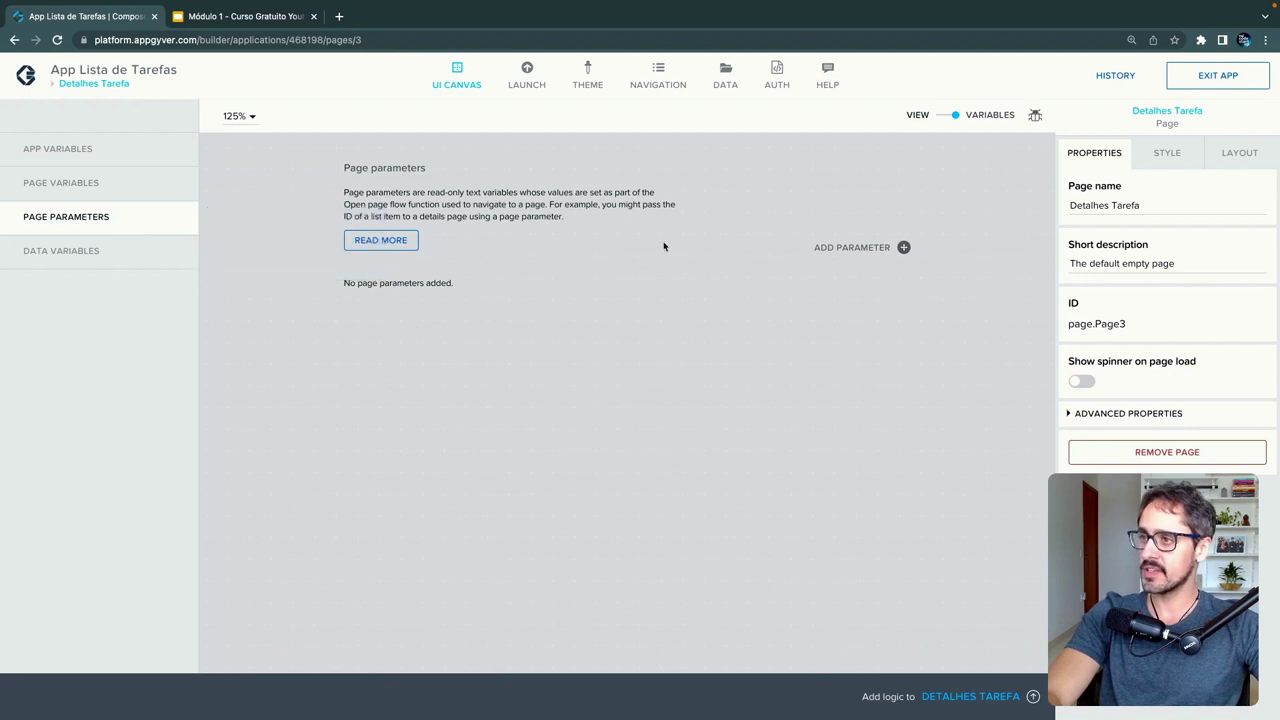
click(903, 247)
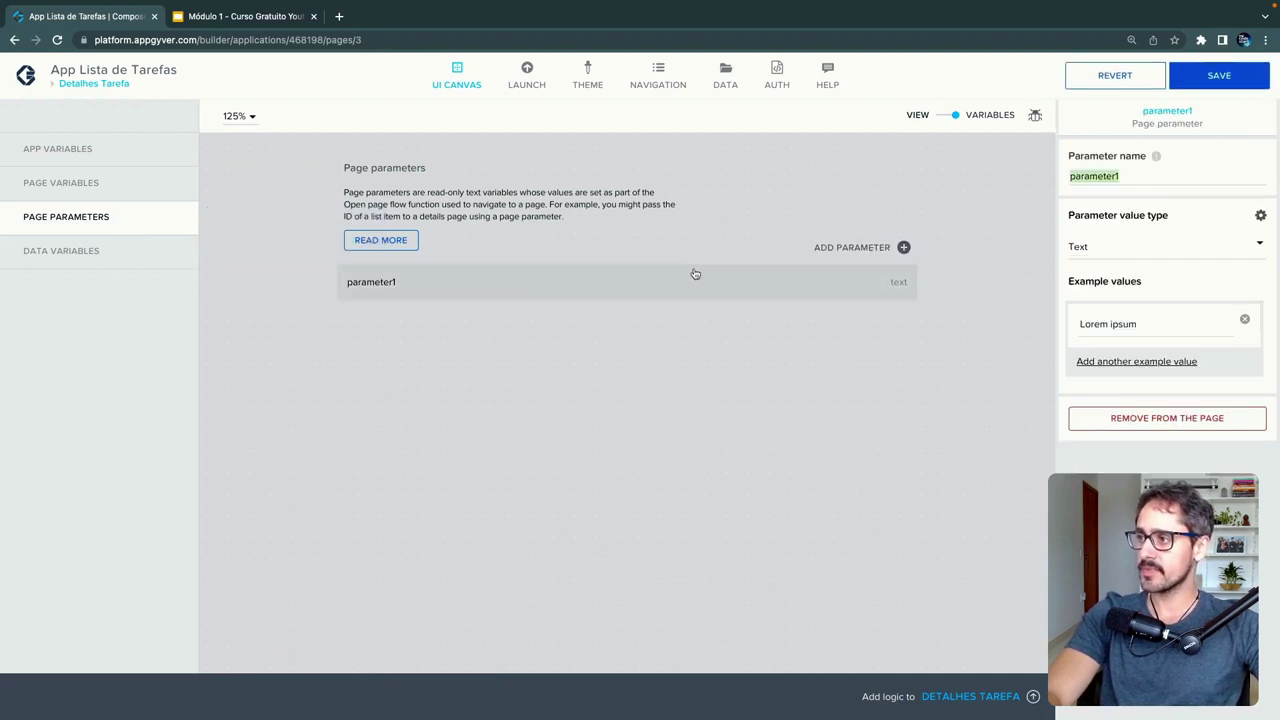
drag(1134, 174, 1046, 180)
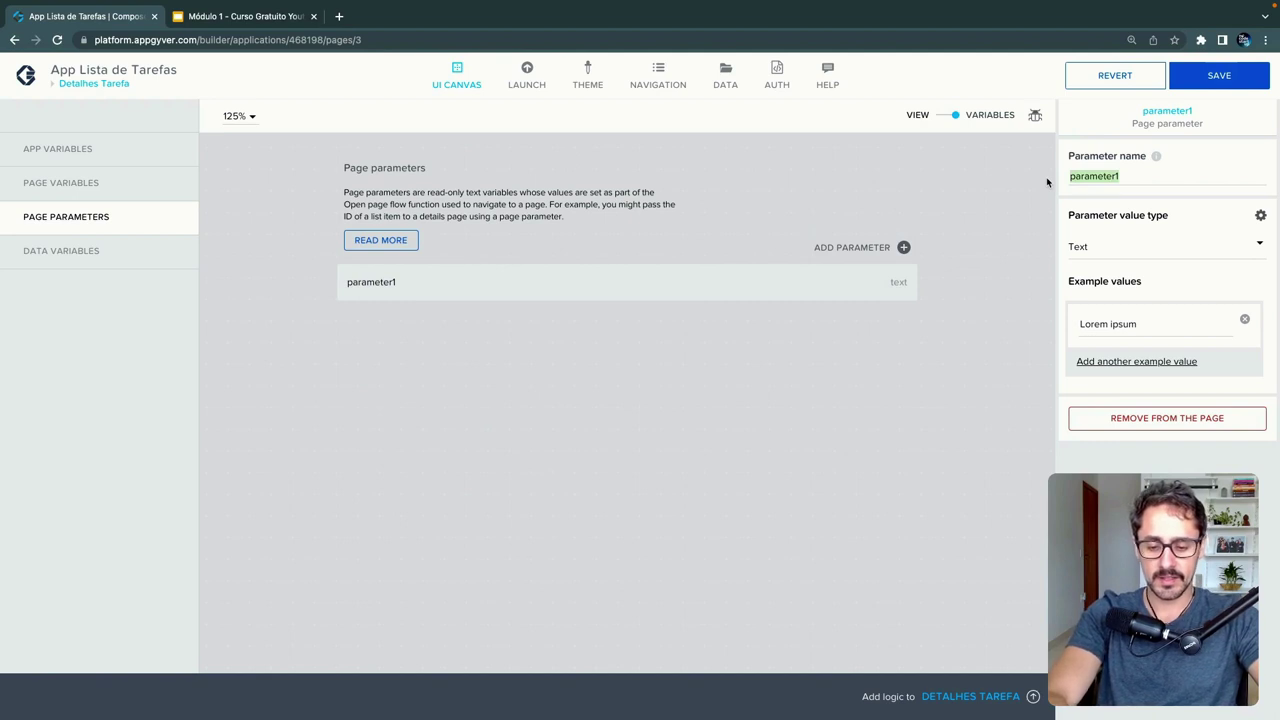
text(id_tare)
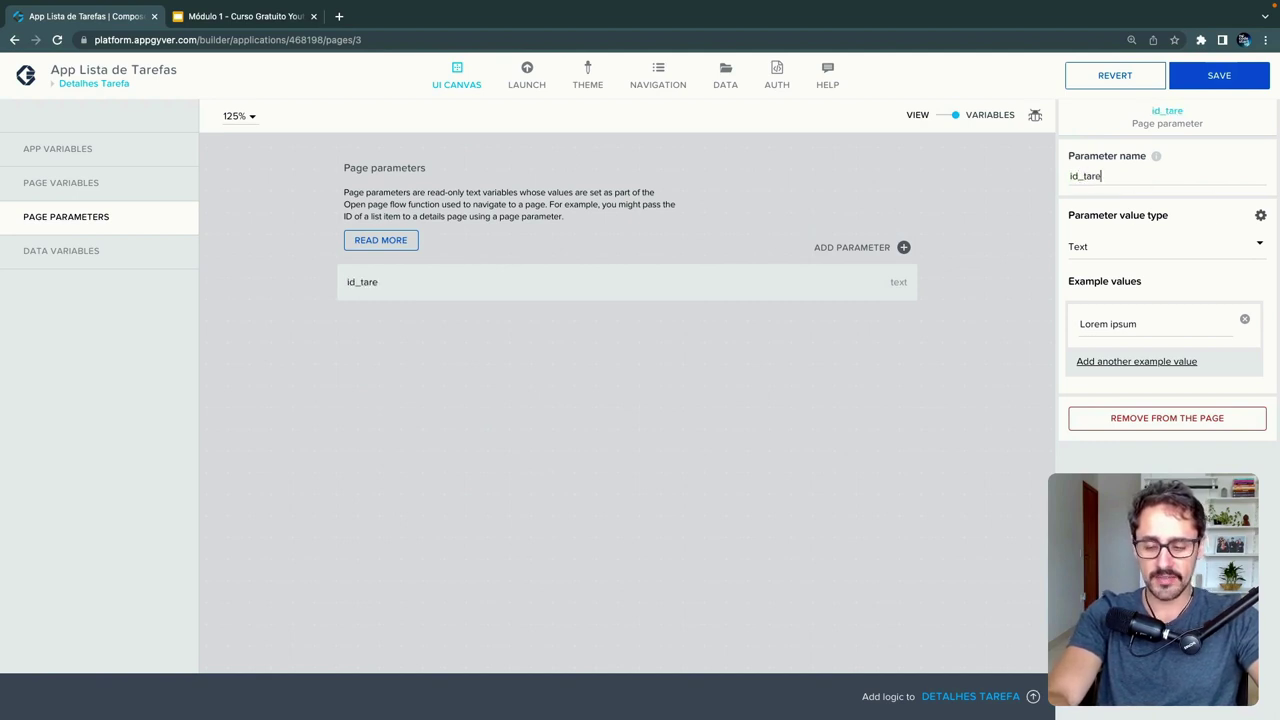
text(fa)
- Keep Text as the value type of the id_tarefa parameter and save the app
click(1082, 248)
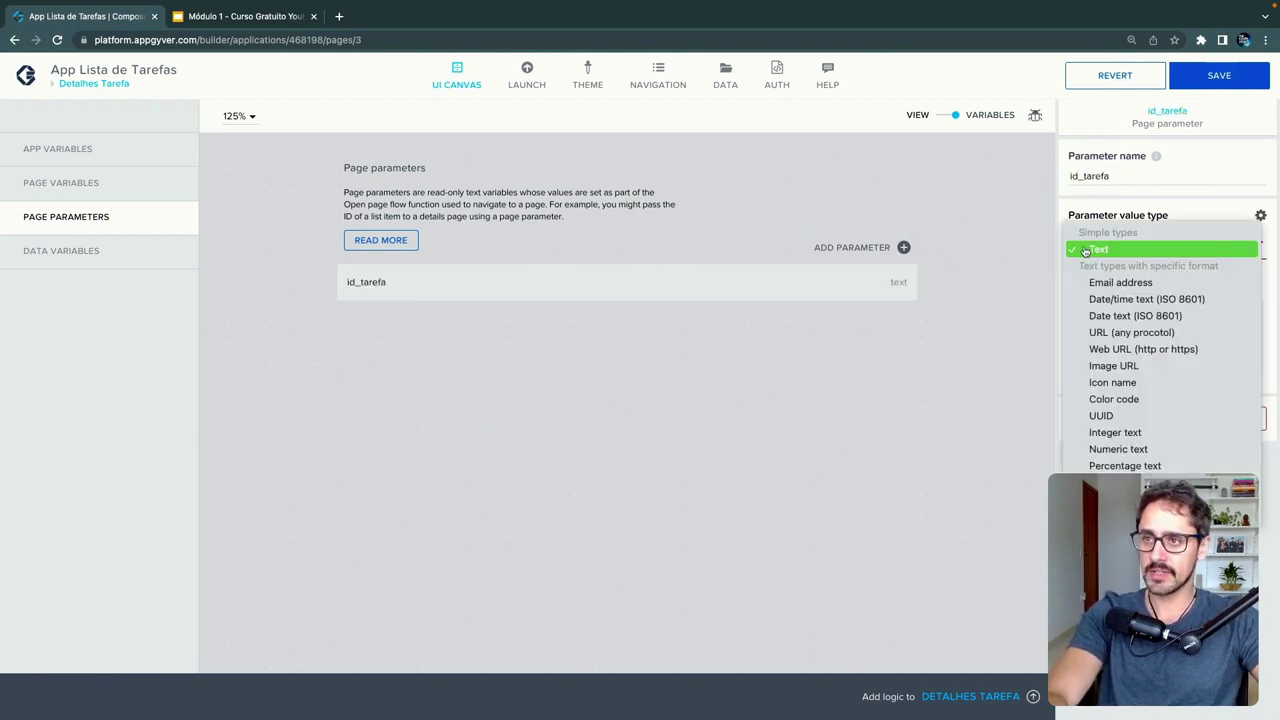
click(1082, 248)
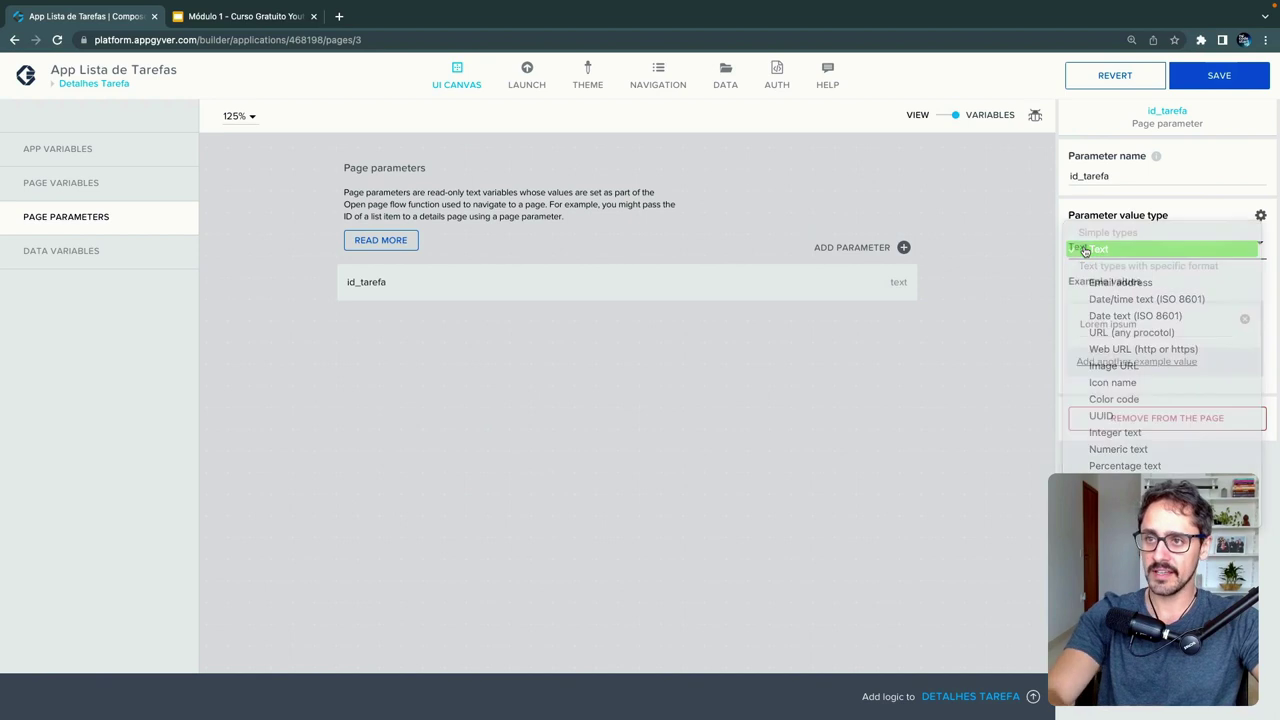
click(1211, 84)
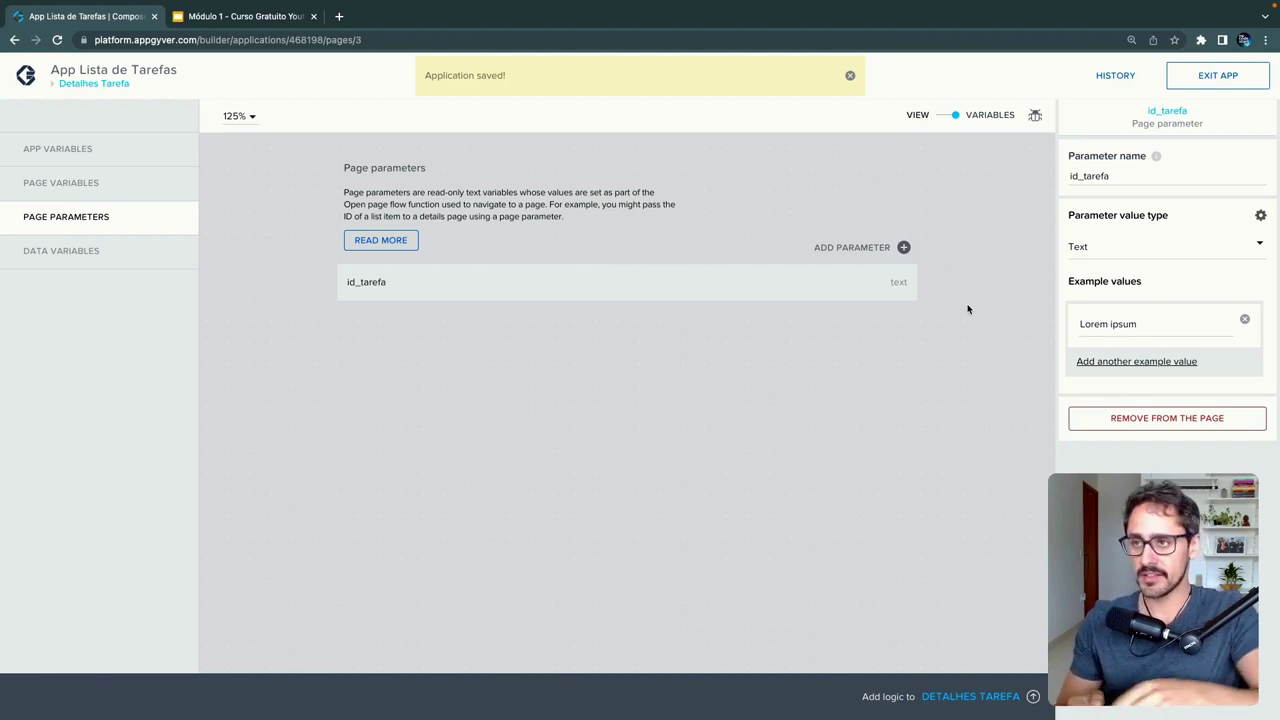
click(849, 76)
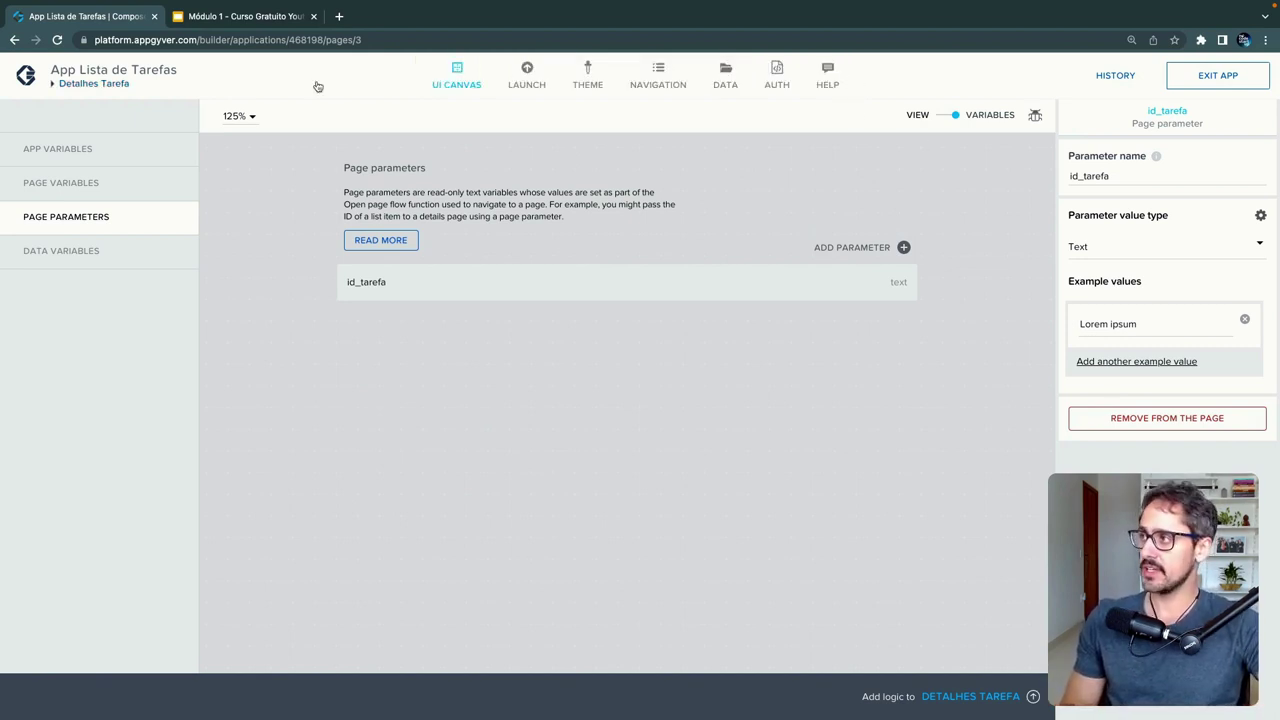
- Open the logic canvas of the repeated task card container under Afazeres on the Home page
click(80, 84)
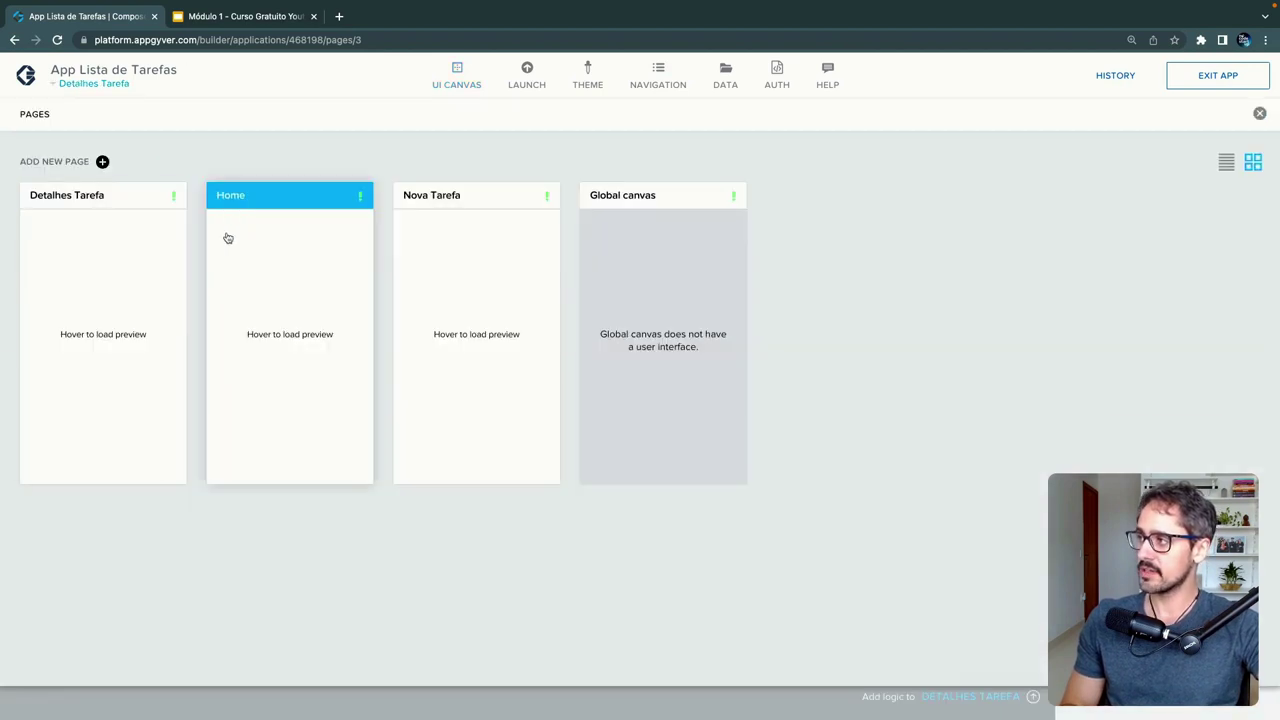
click(226, 237)
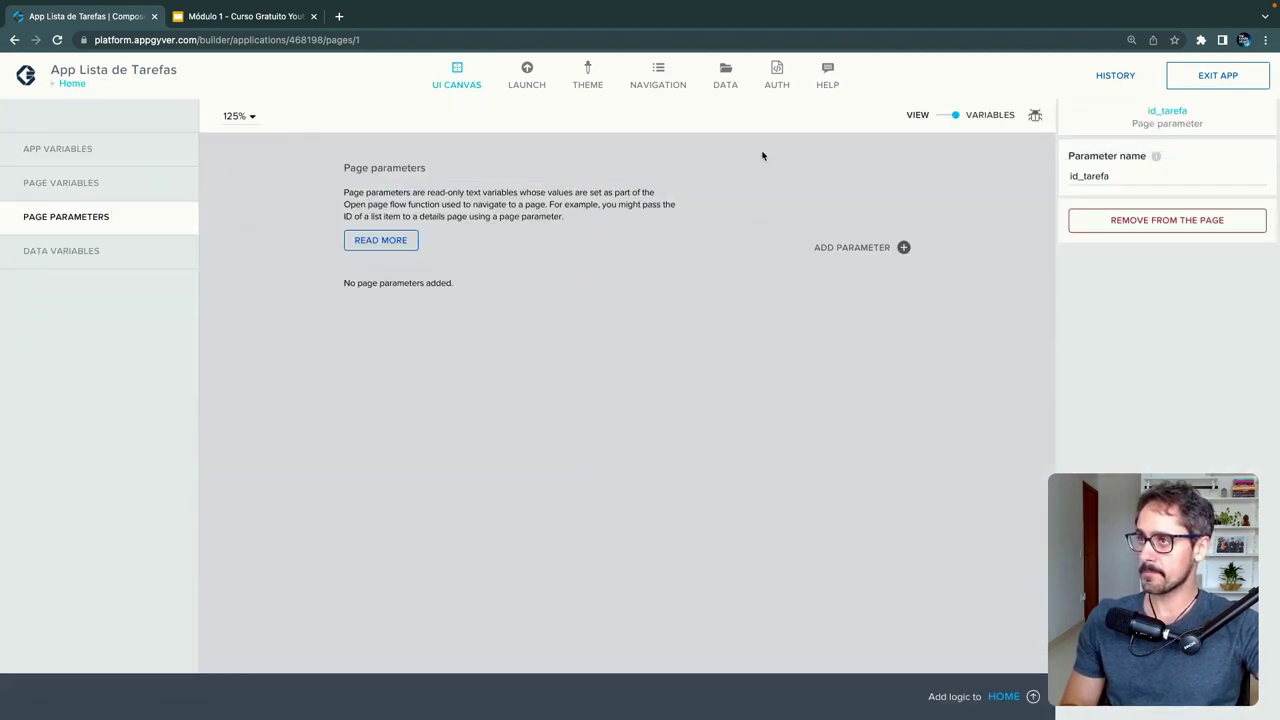
click(947, 118)
scroll(826, 329, down, 1)
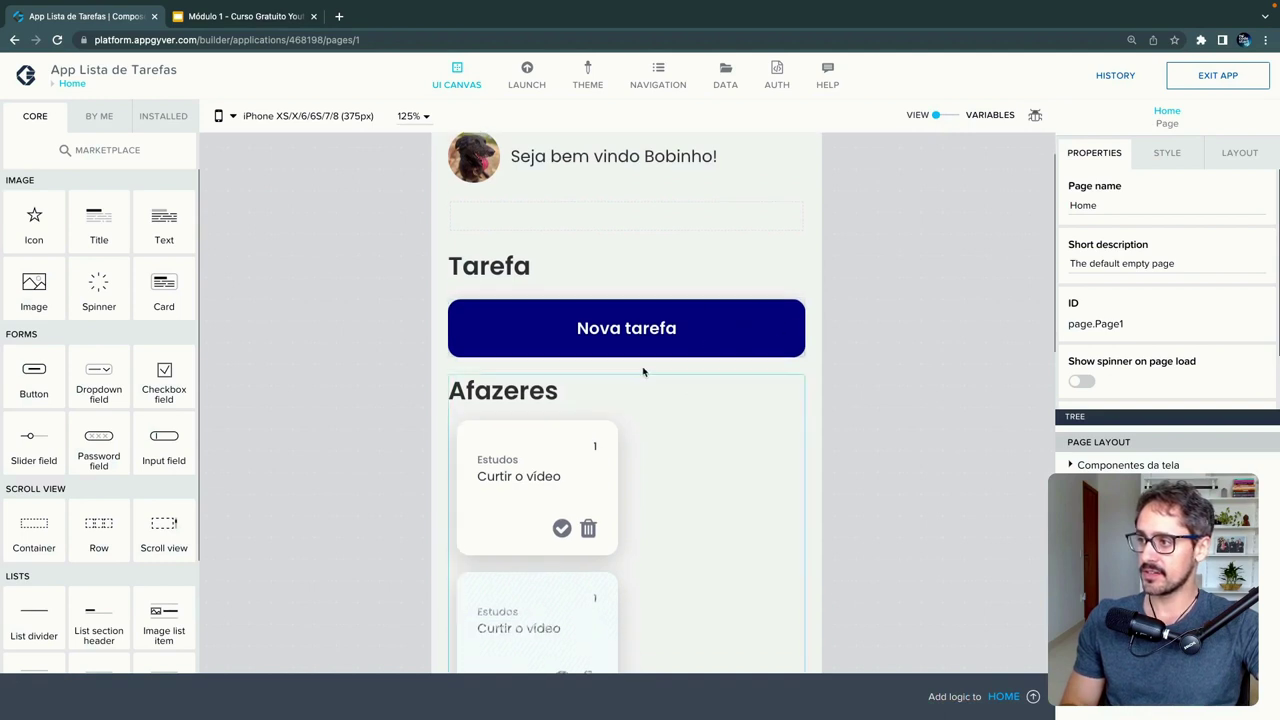
scroll(683, 337, down, 3)
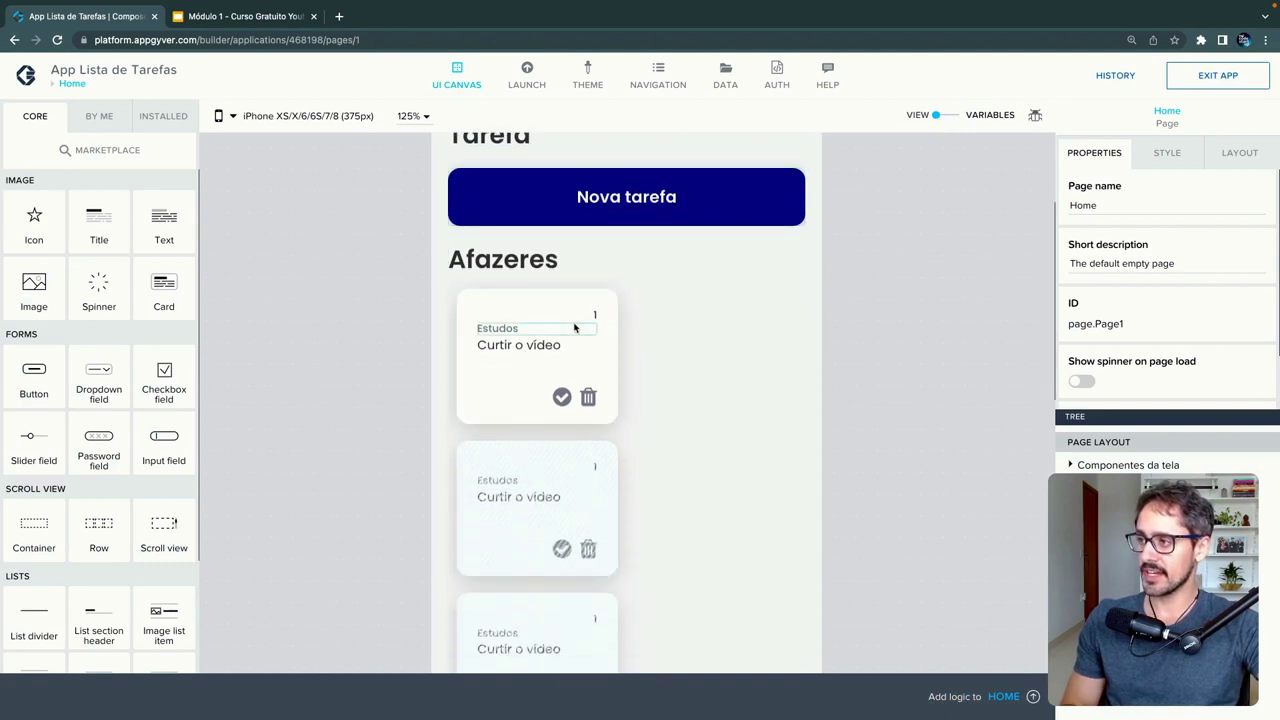
click(490, 311)
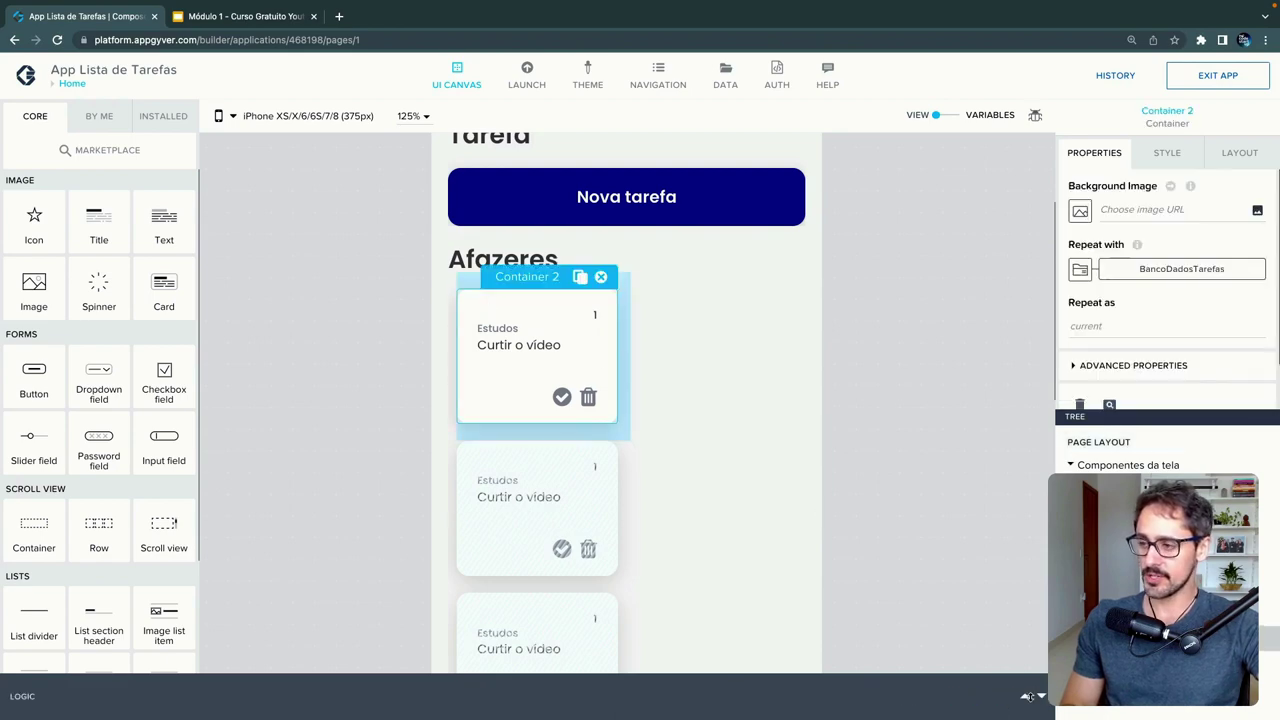
click(1032, 697)
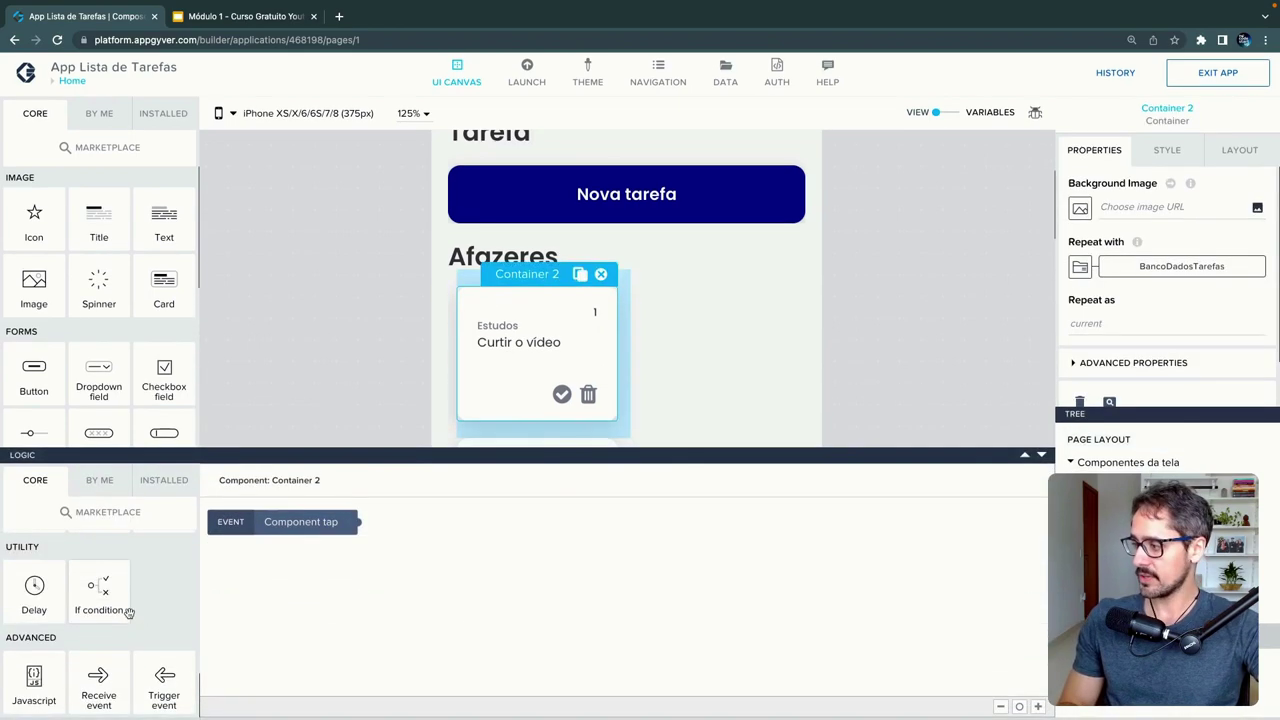
- Add an Open page node to the task card's logic and connect it to the Component tap event
scroll(129, 615, up, 5)
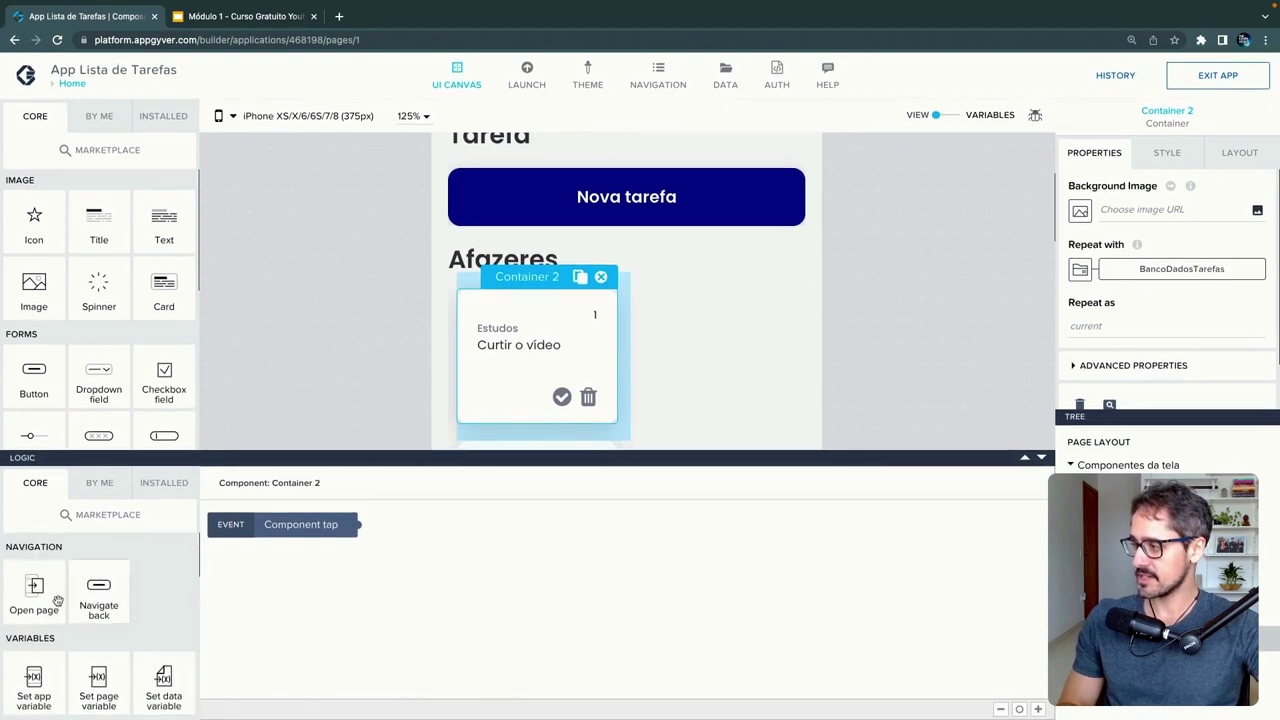
drag(24, 590, 480, 552)
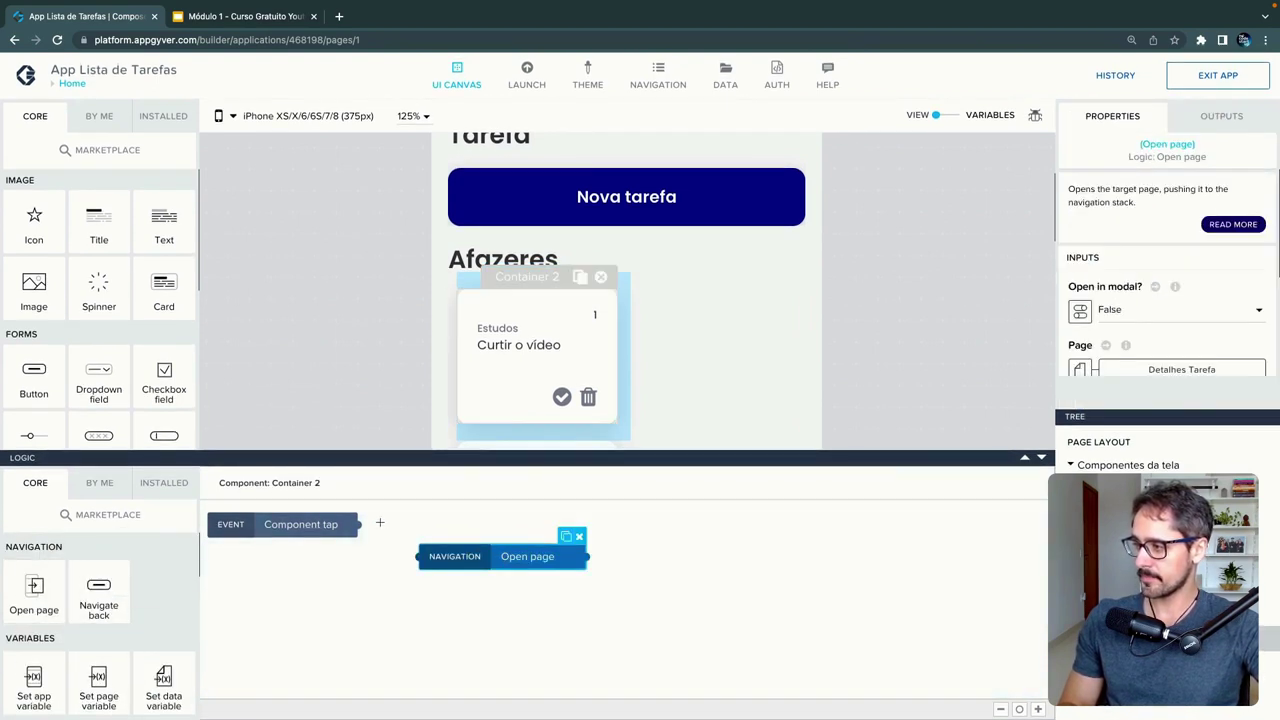
drag(357, 524, 424, 558)
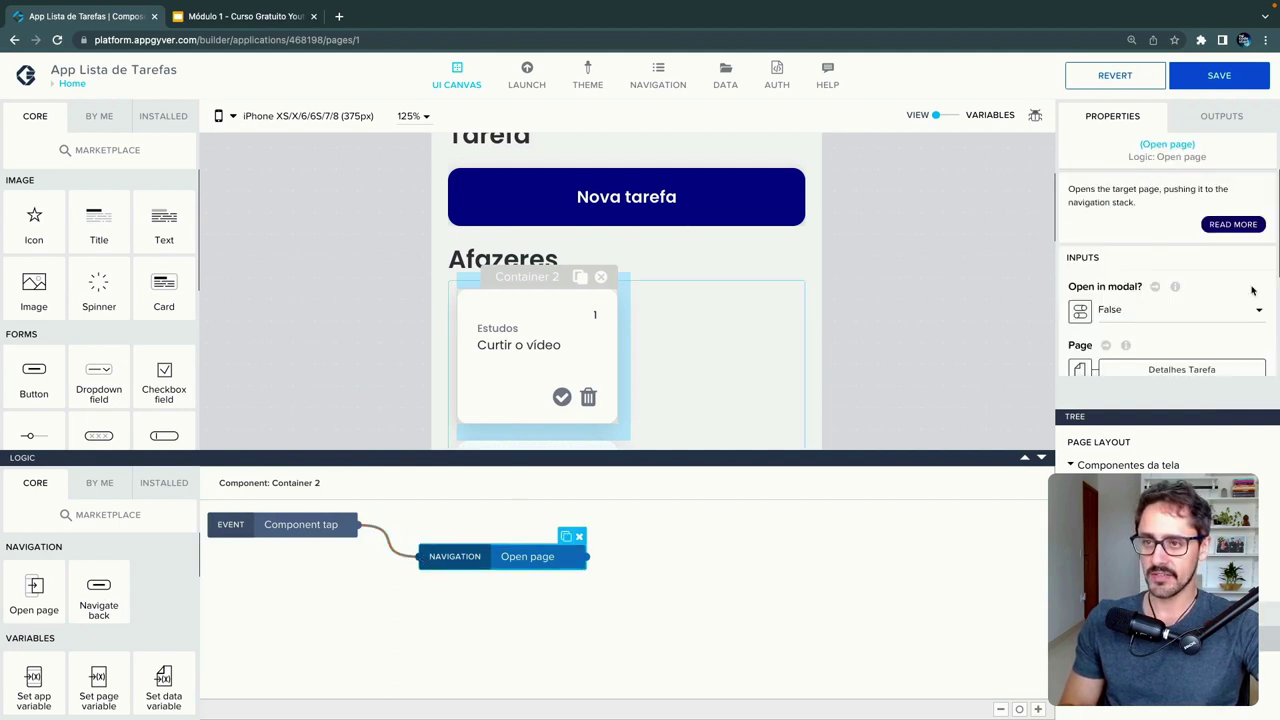
- Bind the Open page node's id_tarefa parameter to the repeated data item's current.id and save the app
scroll(1250, 288, down, 1)
scroll(1200, 292, down, 1)
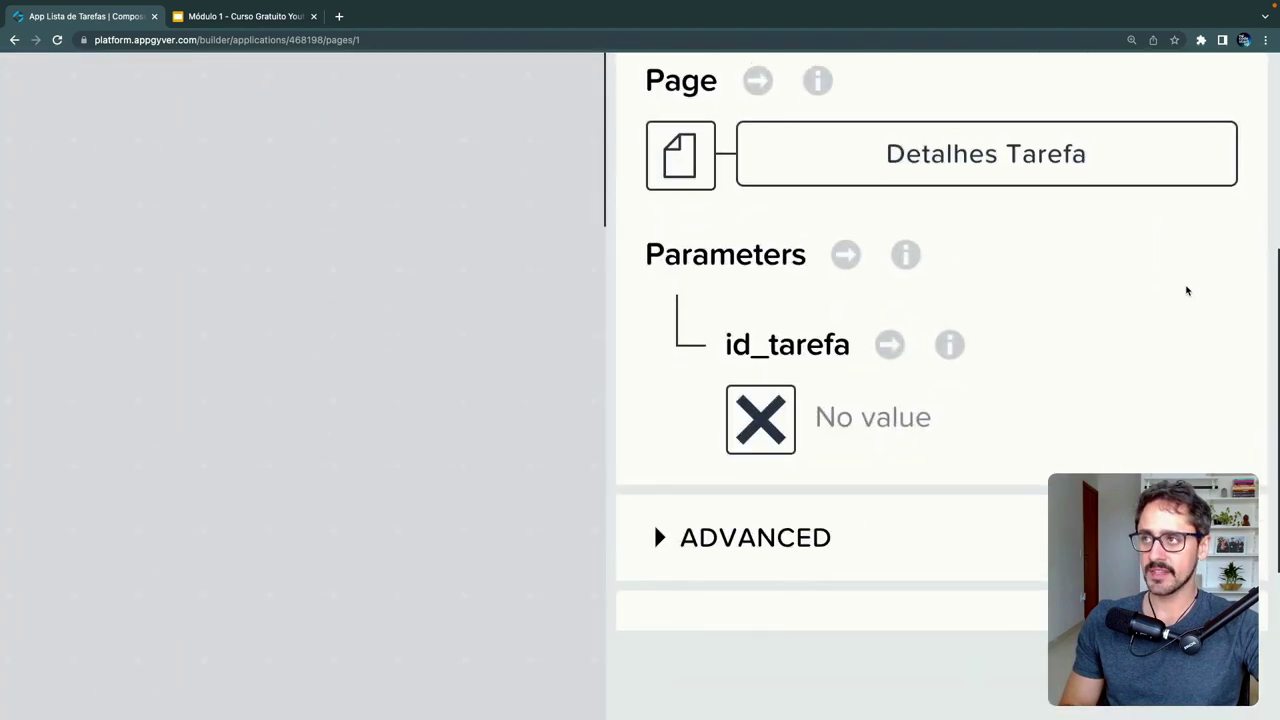
scroll(1187, 290, up, 1)
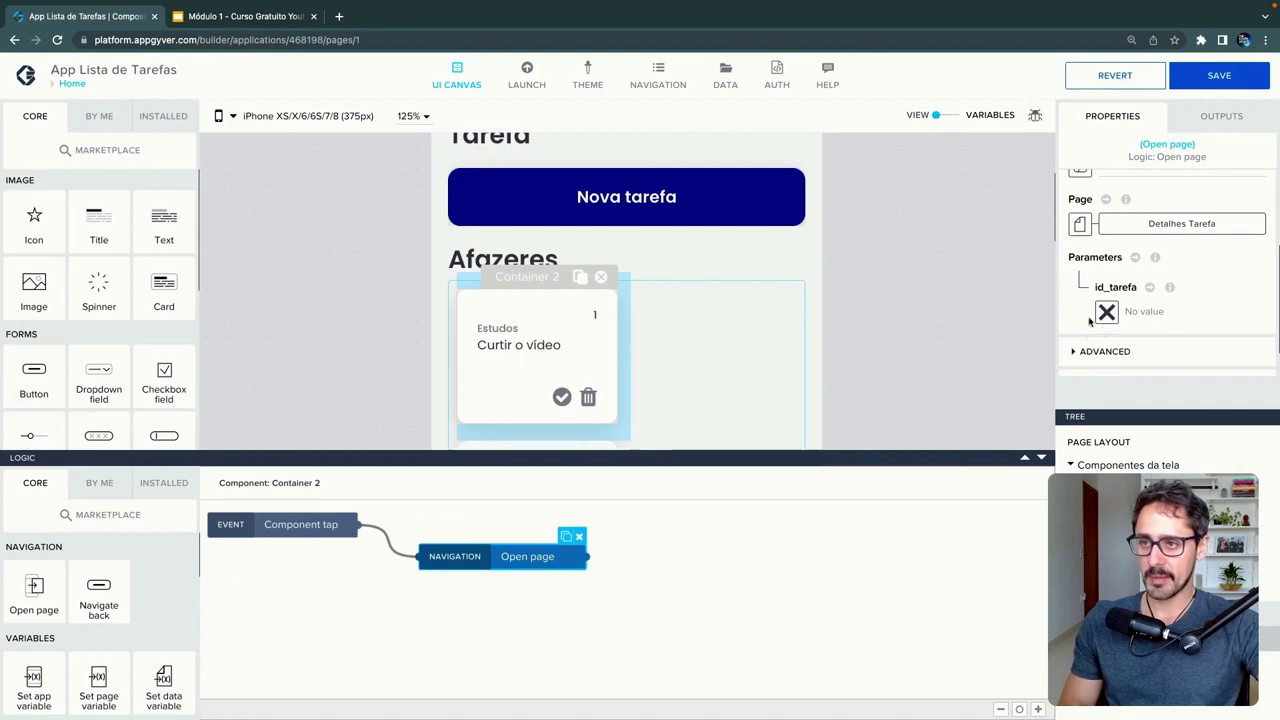
click(1106, 313)
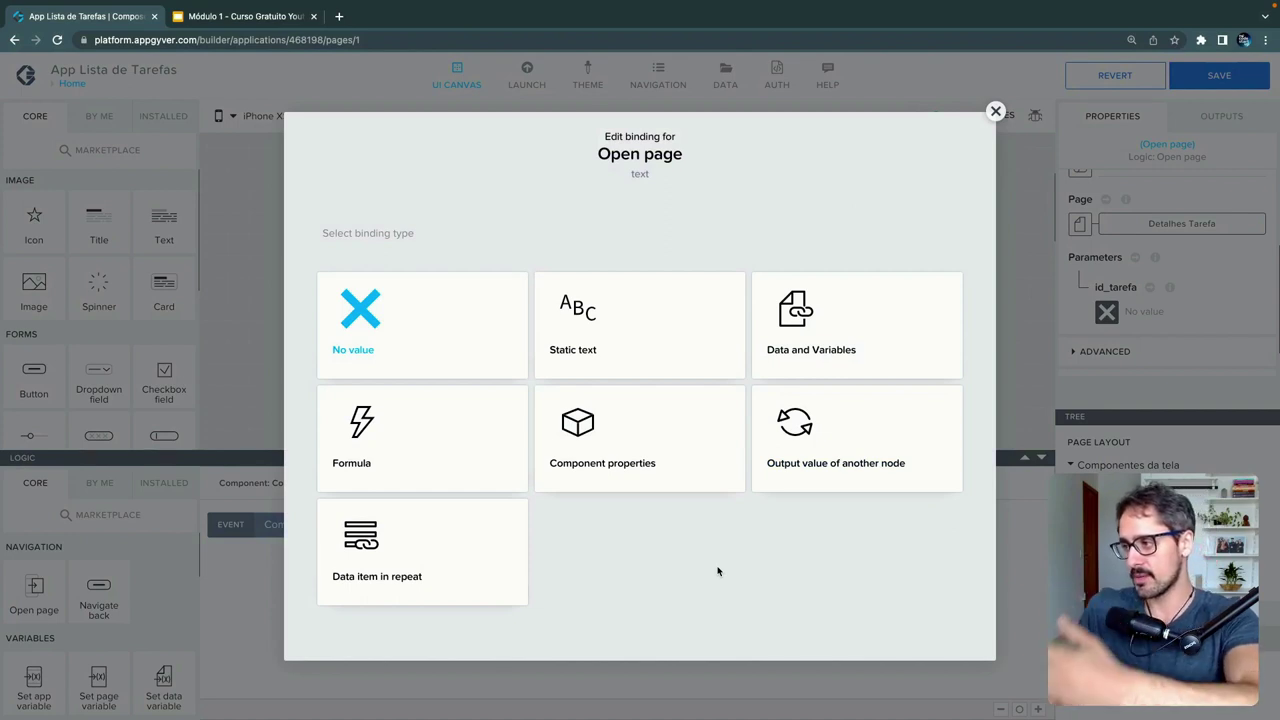
click(472, 551)
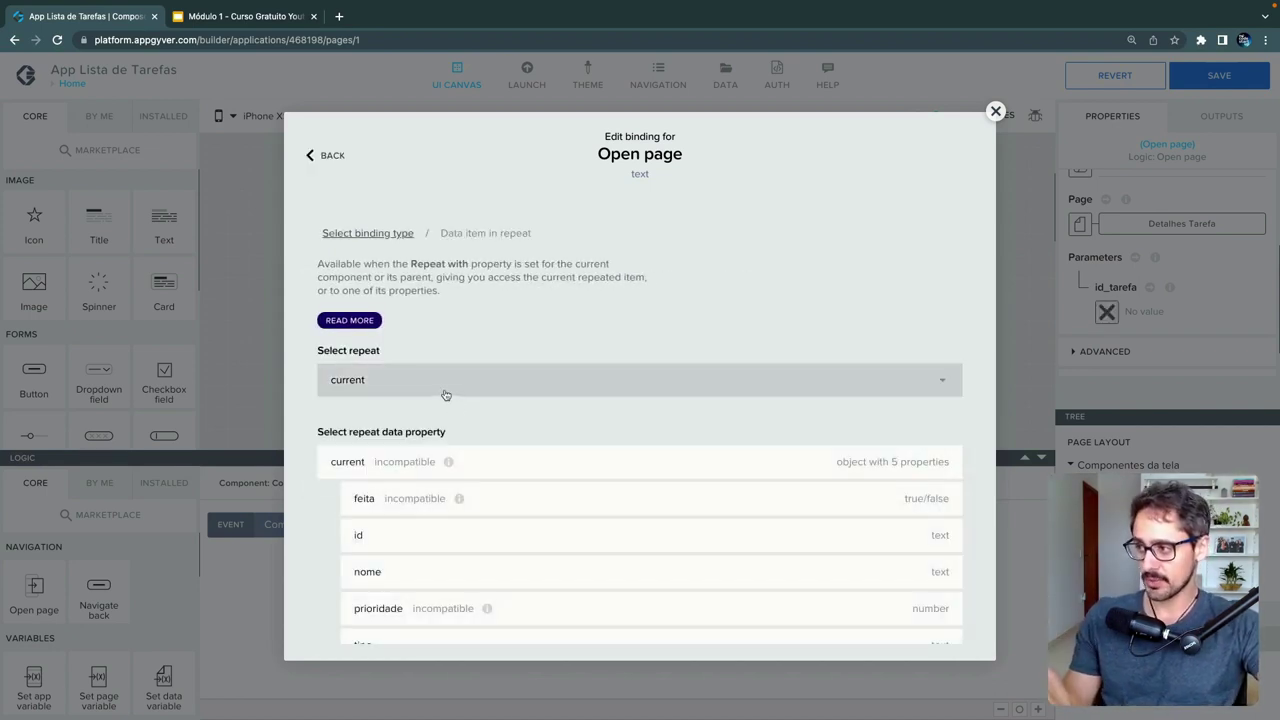
click(522, 540)
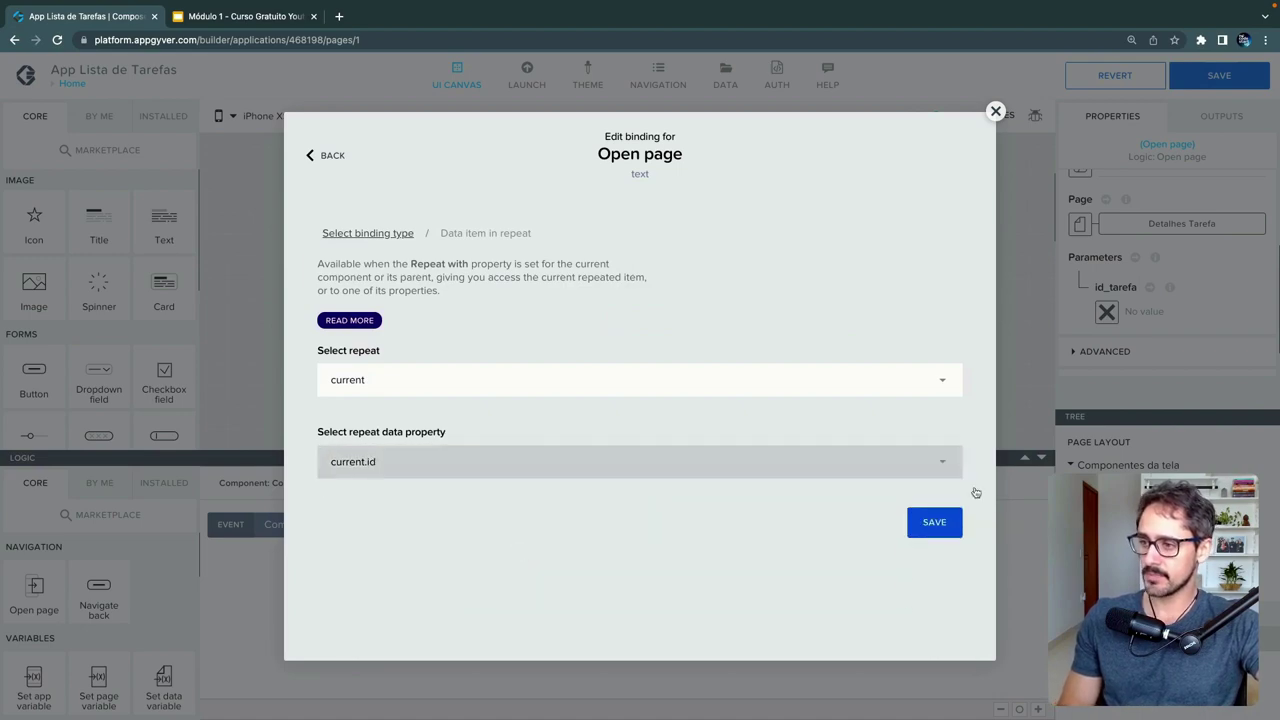
click(935, 522)
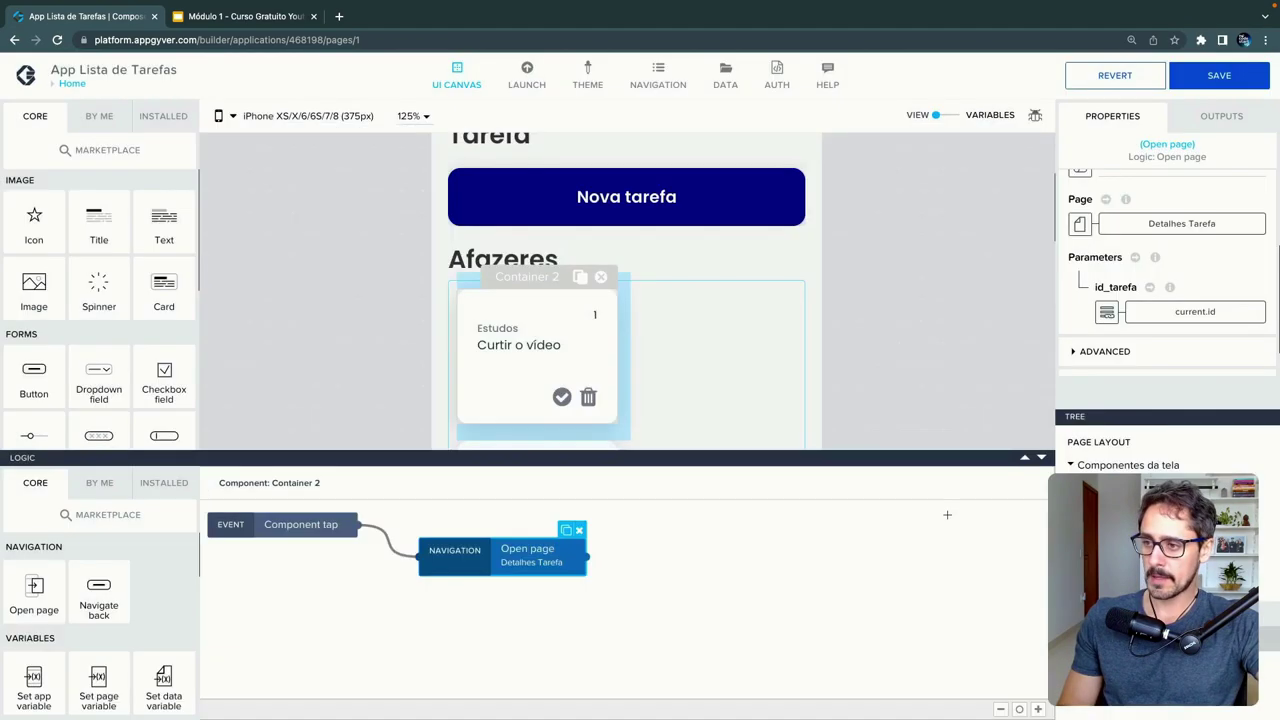
click(1183, 84)
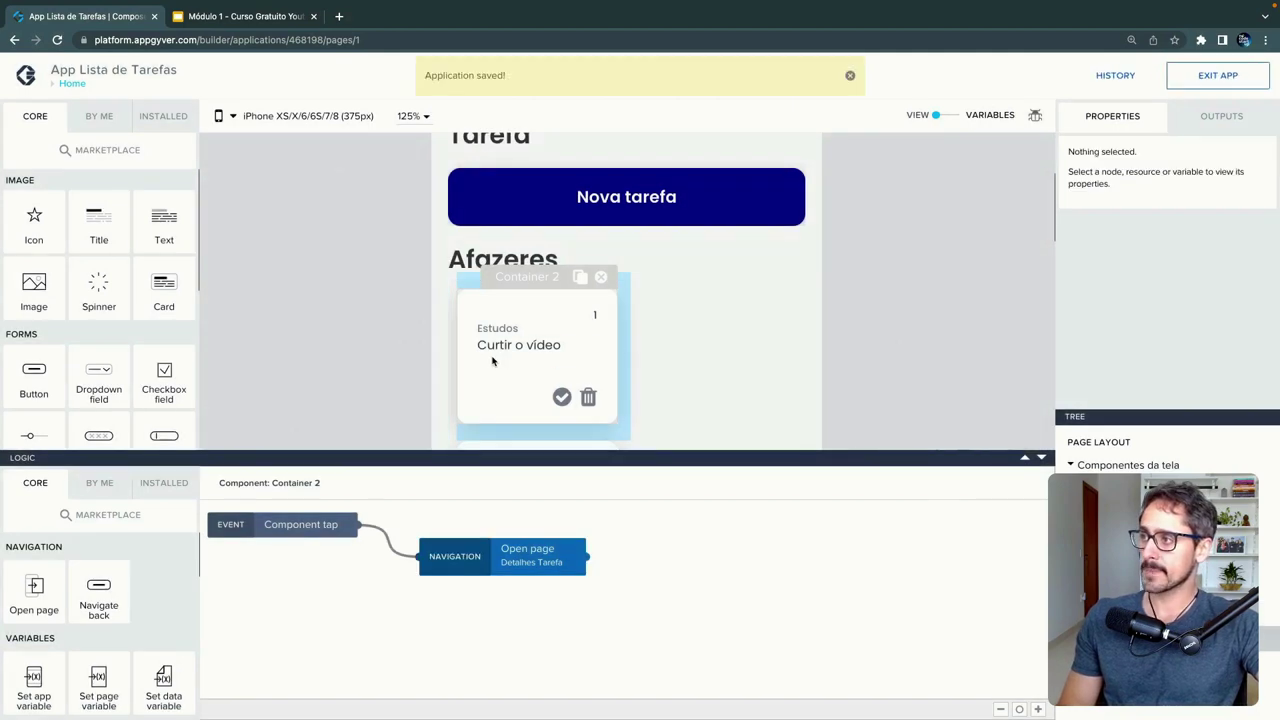
- Open the Detalhes Tarefa page in the builder and collapse its logic canvas
click(74, 85)
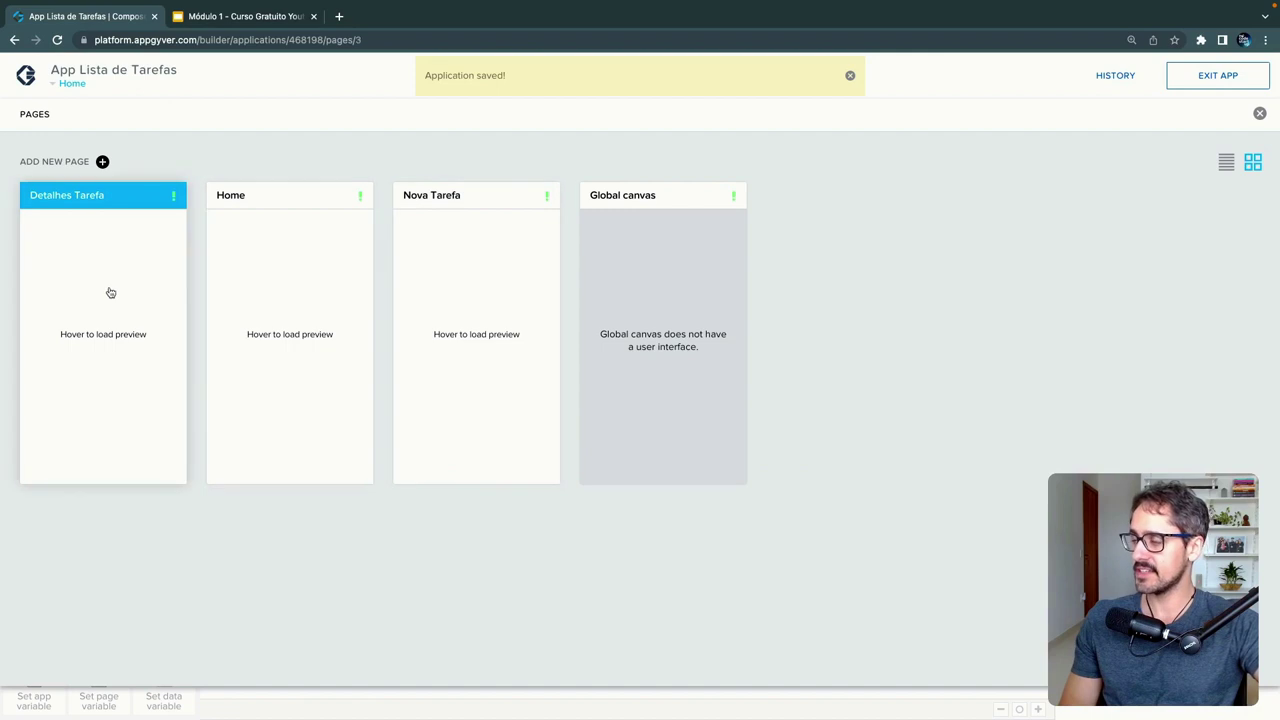
click(111, 290)
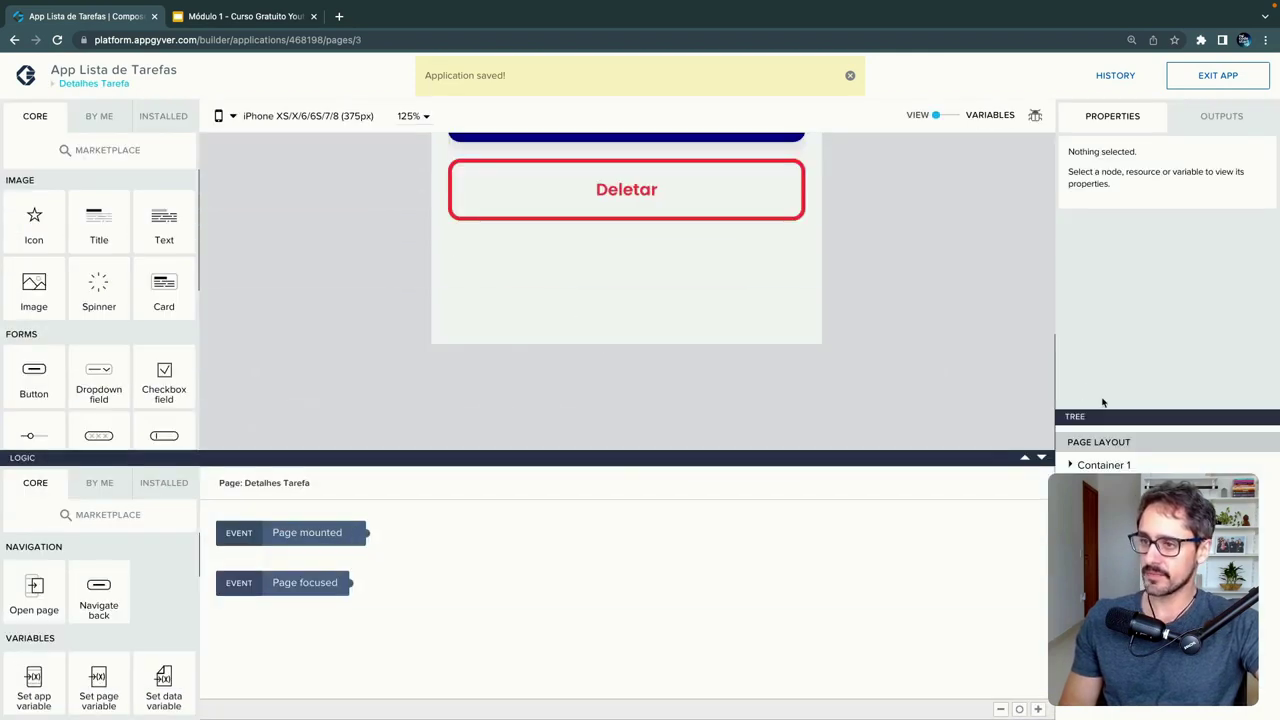
click(1042, 460)
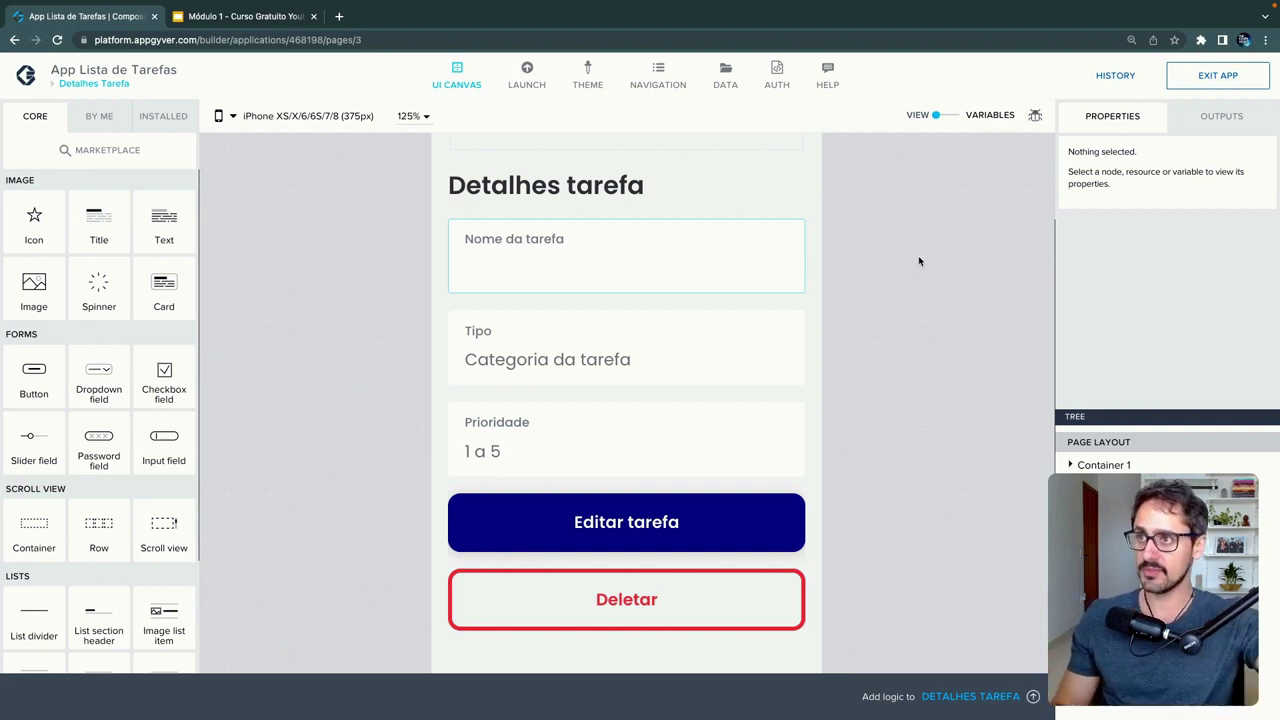
- Add a data variable from the BancoDadosTarefas resource to the Detalhes Tarefa page, with the type Single data record
click(946, 119)
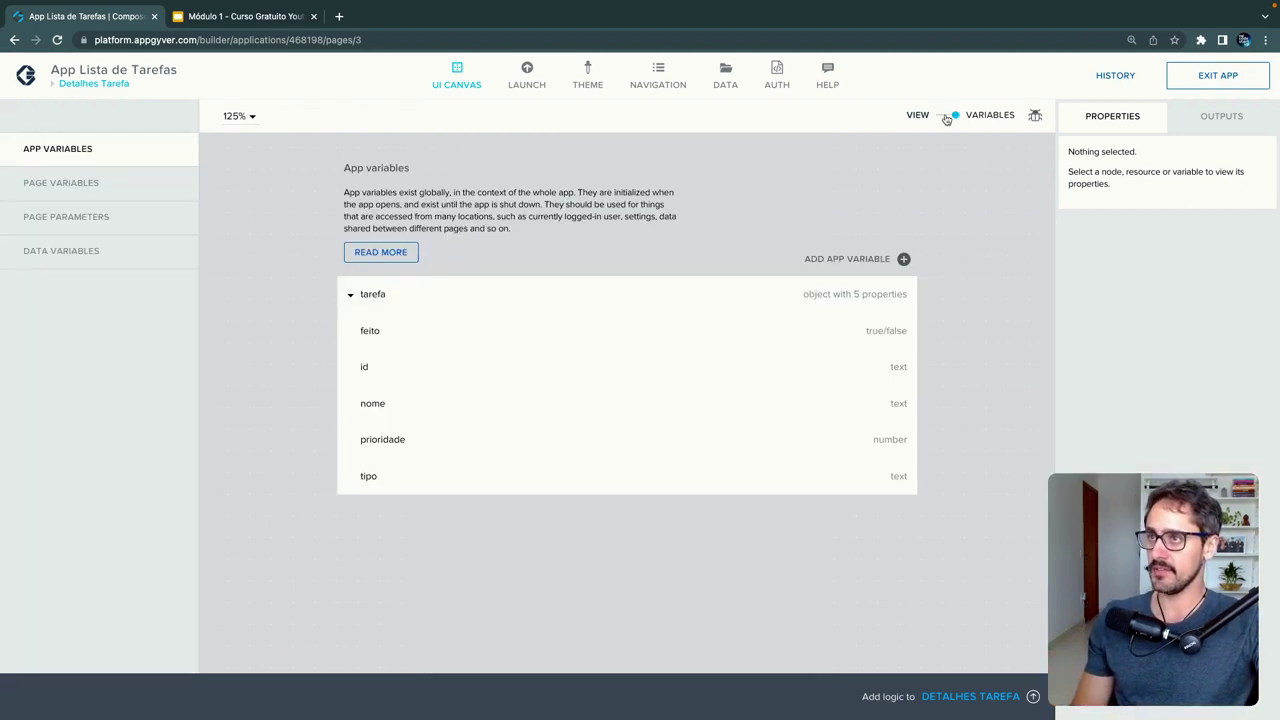
click(93, 252)
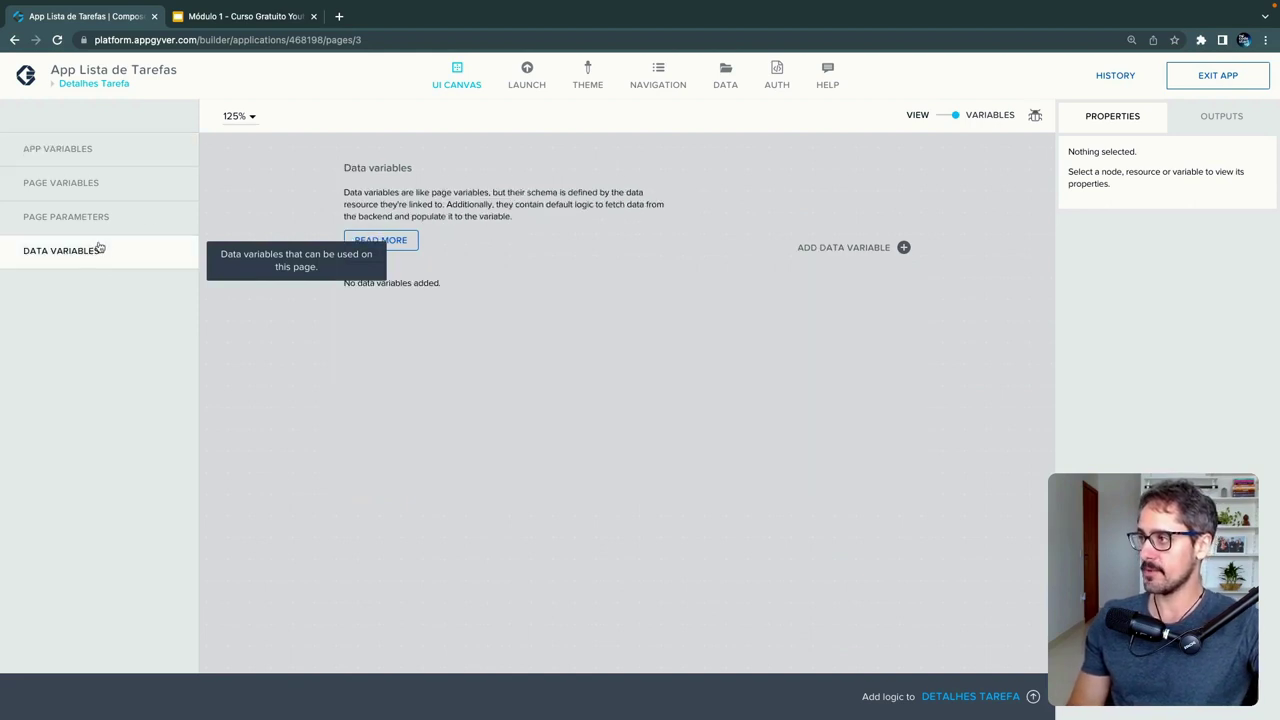
click(903, 248)
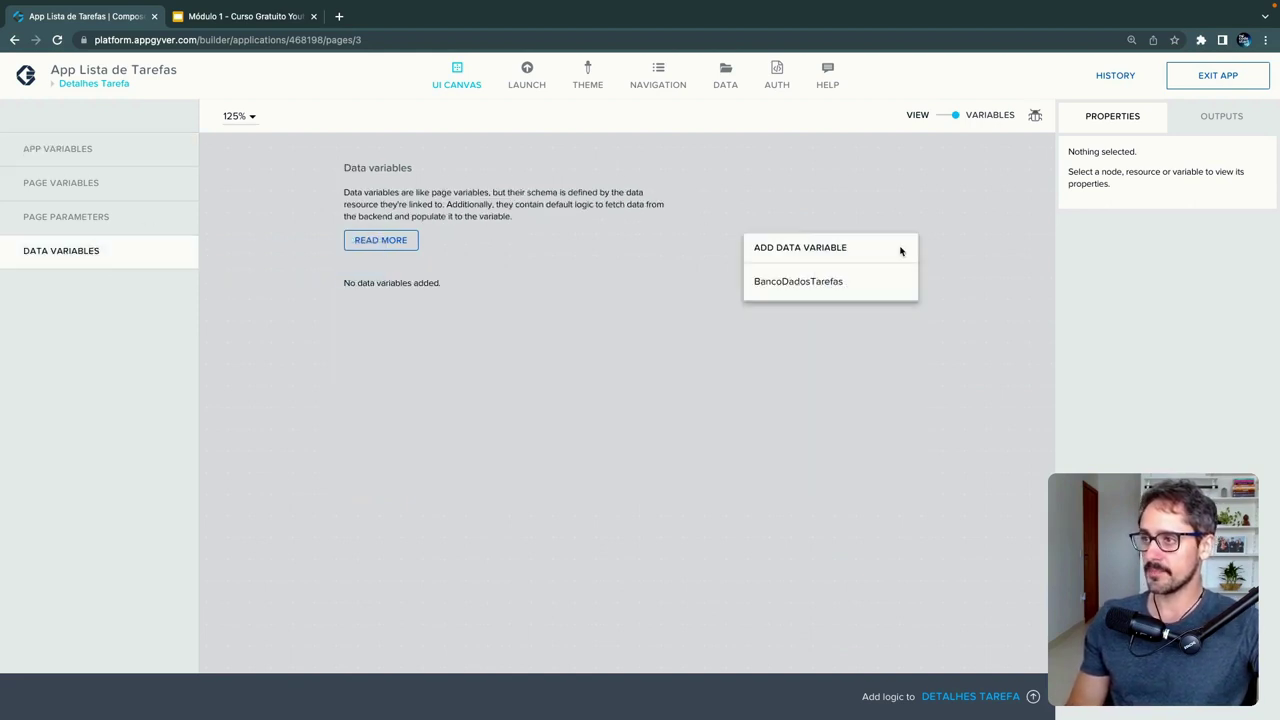
click(831, 290)
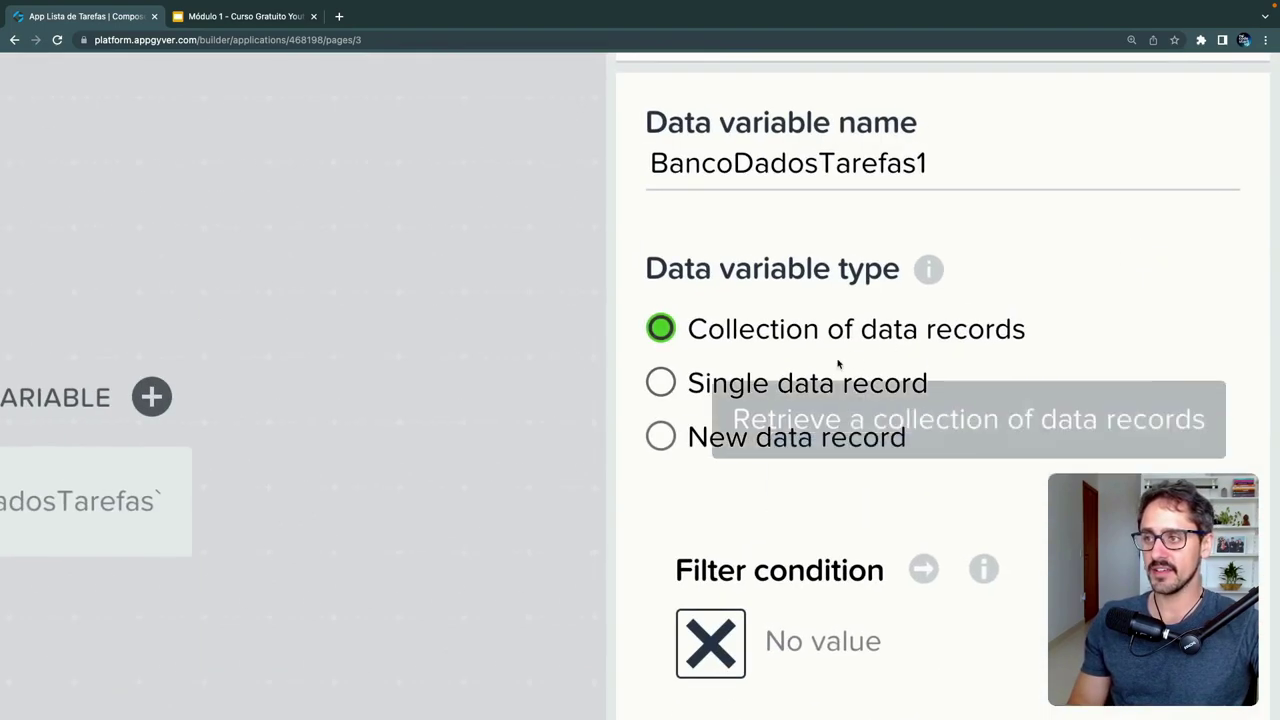
click(661, 385)
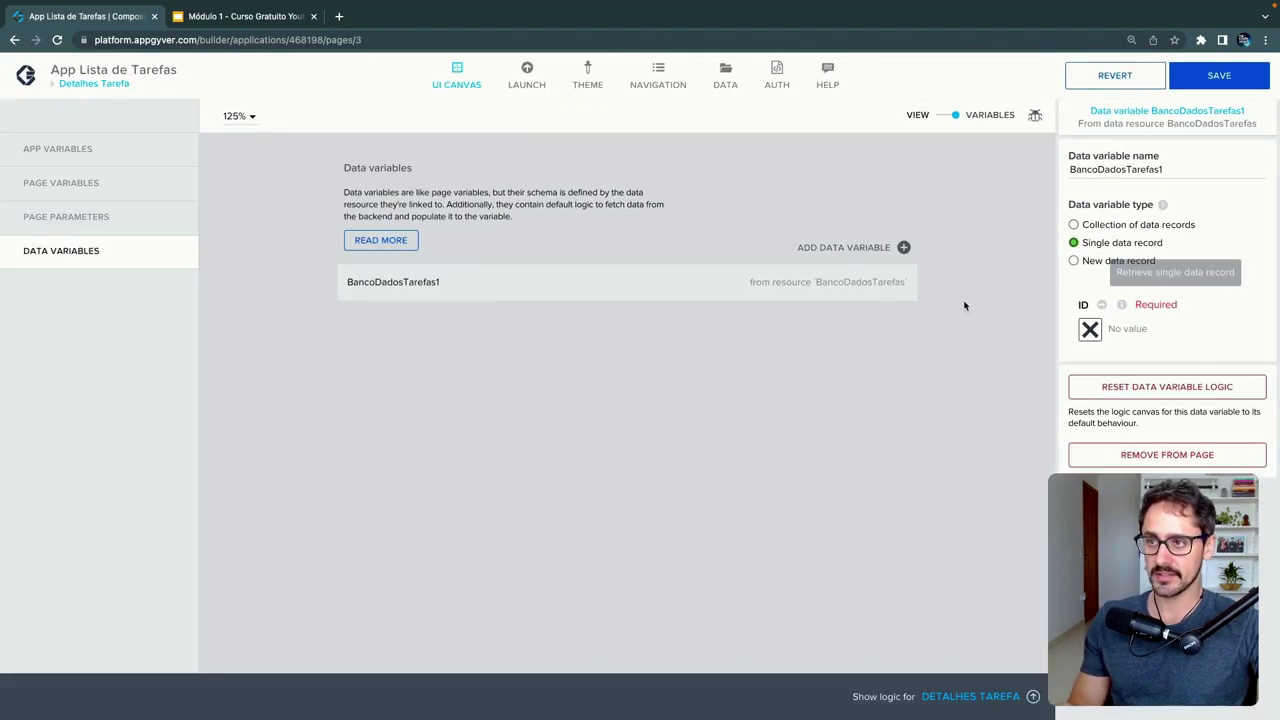
- Bind the new data variable's ID to the page parameter id_tarefa
click(1090, 330)
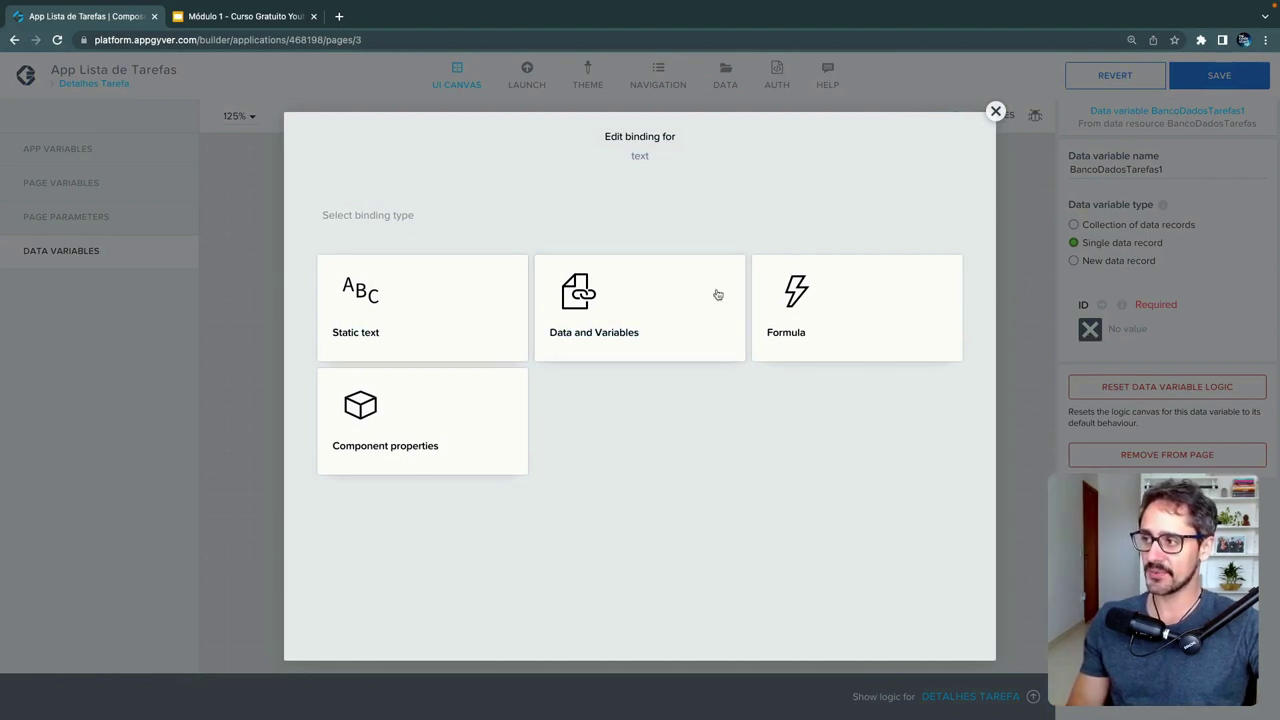
click(660, 302)
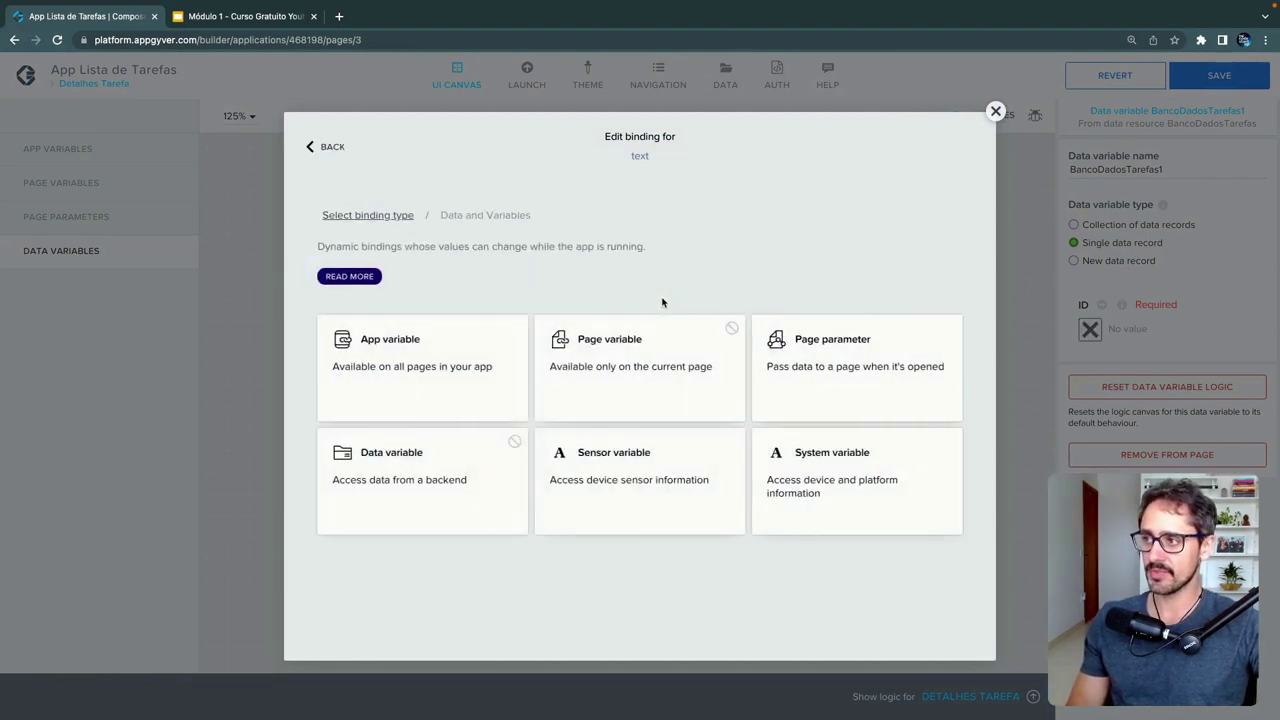
click(787, 345)
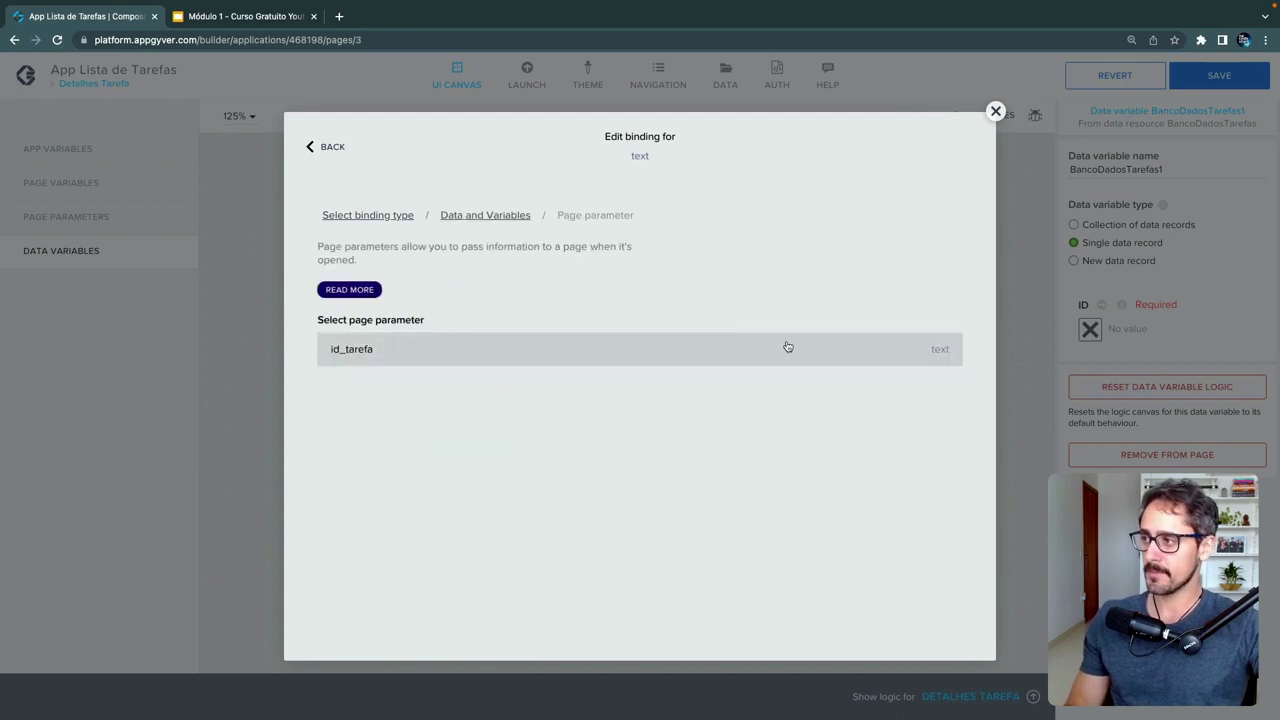
click(787, 346)
click(930, 409)
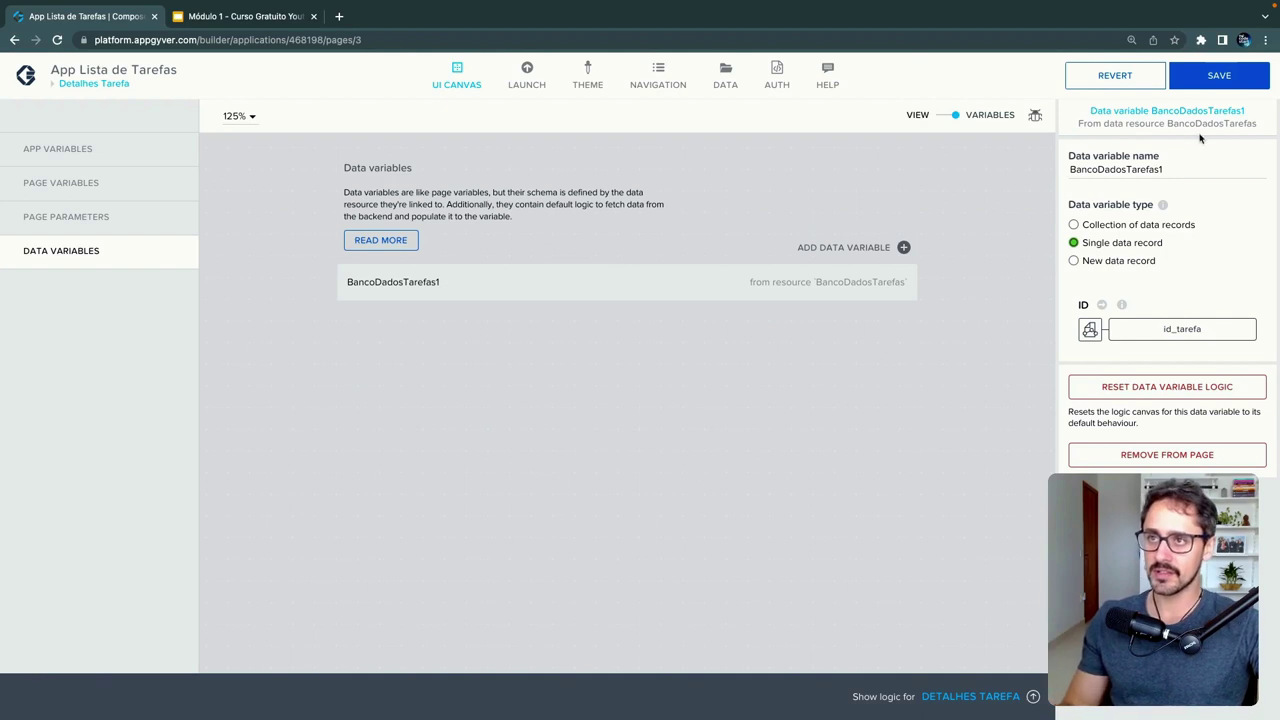
- Rename the data variable as TarefaSingleRecord and save the app
drag(1160, 169, 1044, 176)
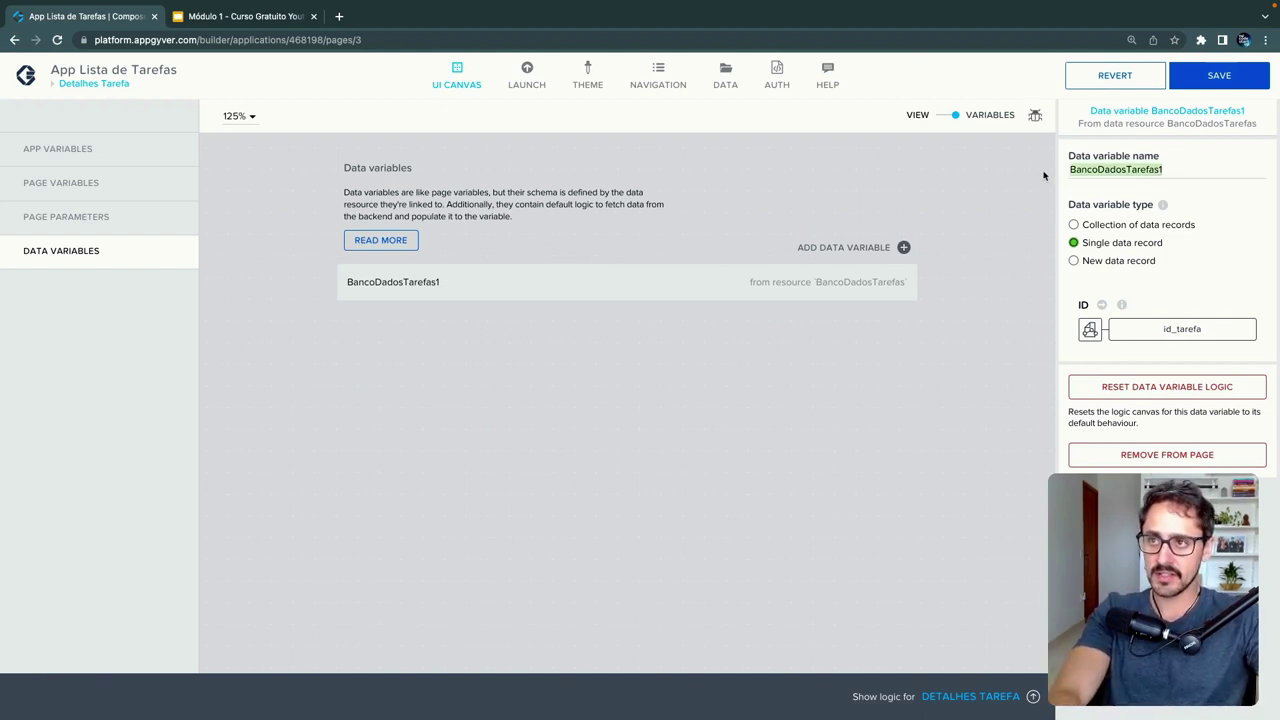
click(1164, 170)
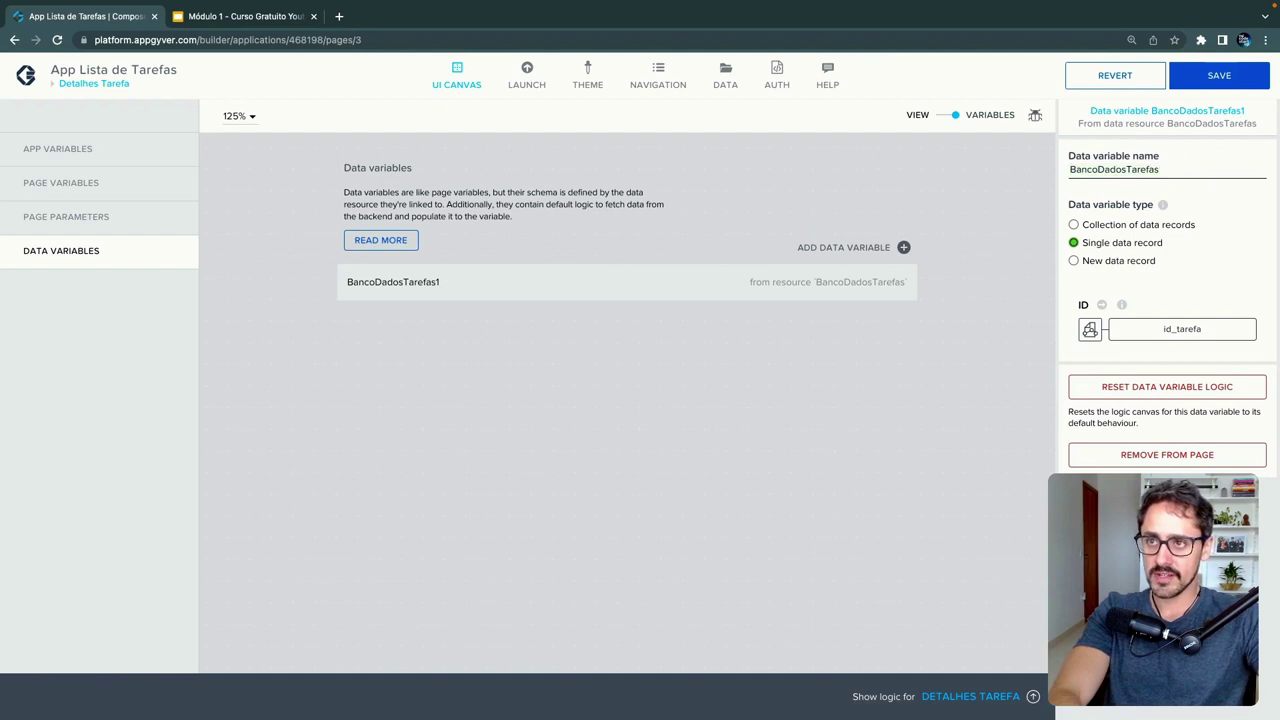
key(BackSpace)
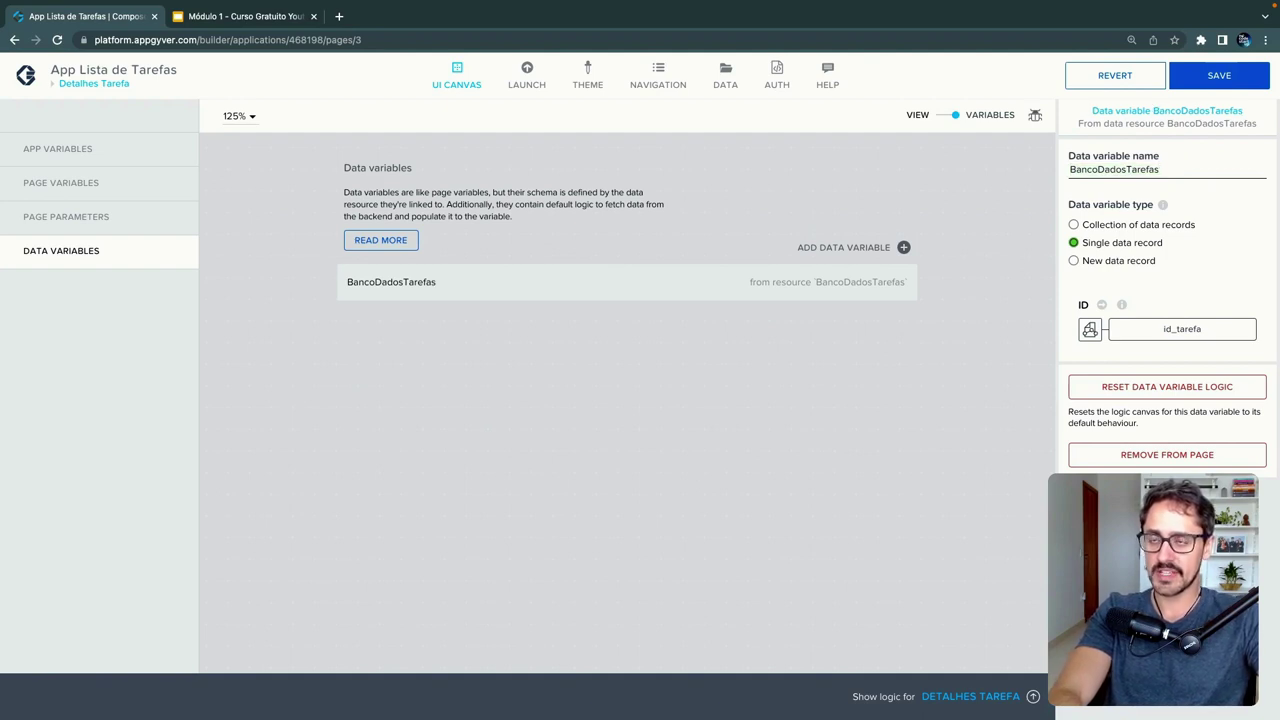
text(Single)
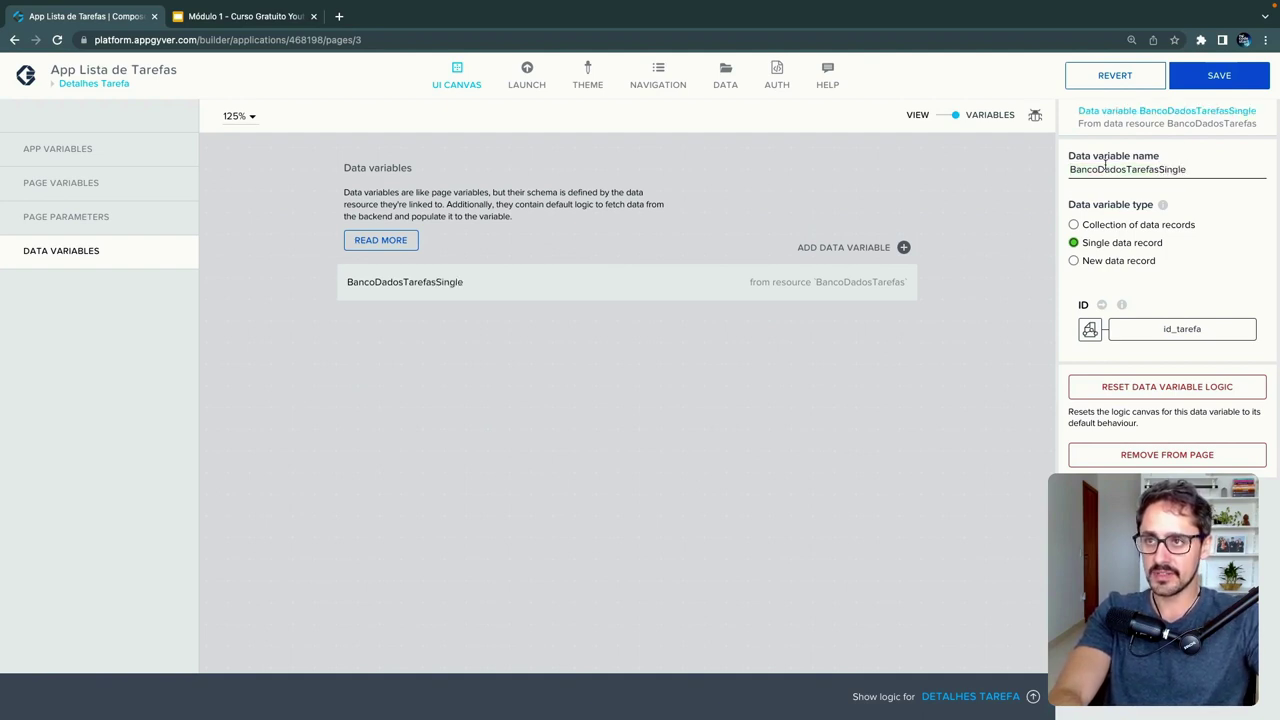
click(1200, 170)
text(Record)
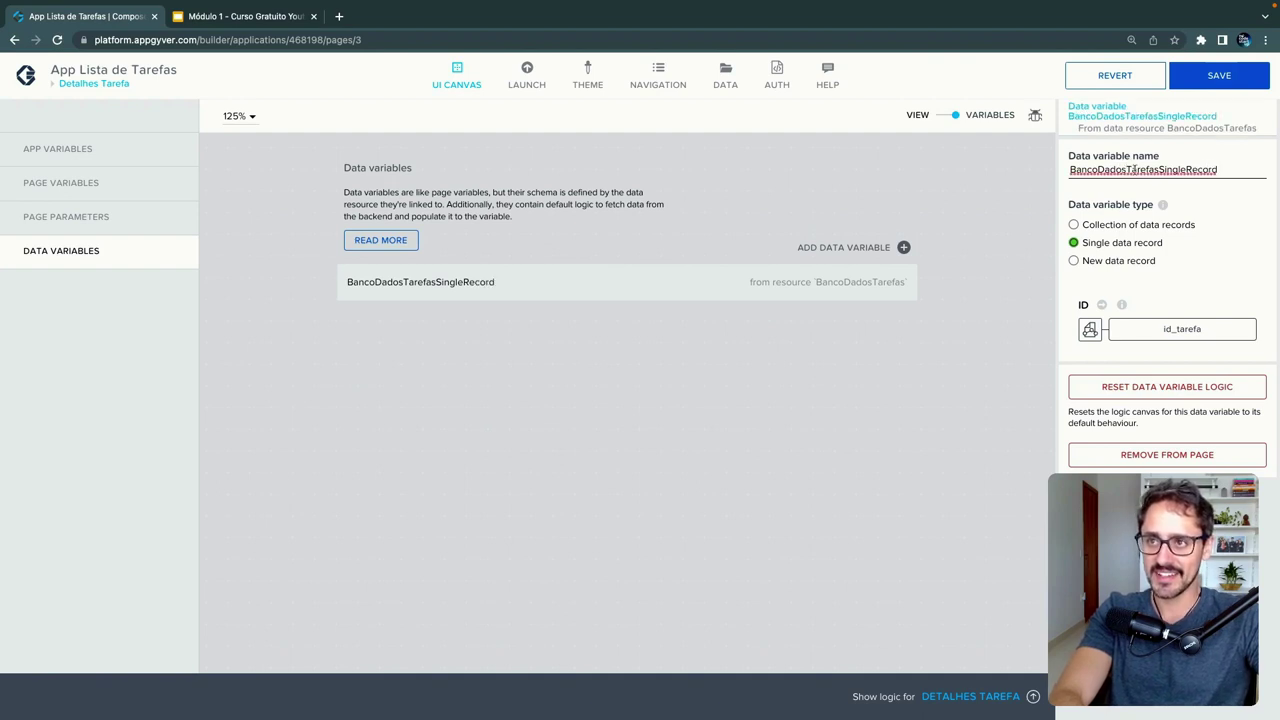
click(1156, 170)
key(BackSpace)
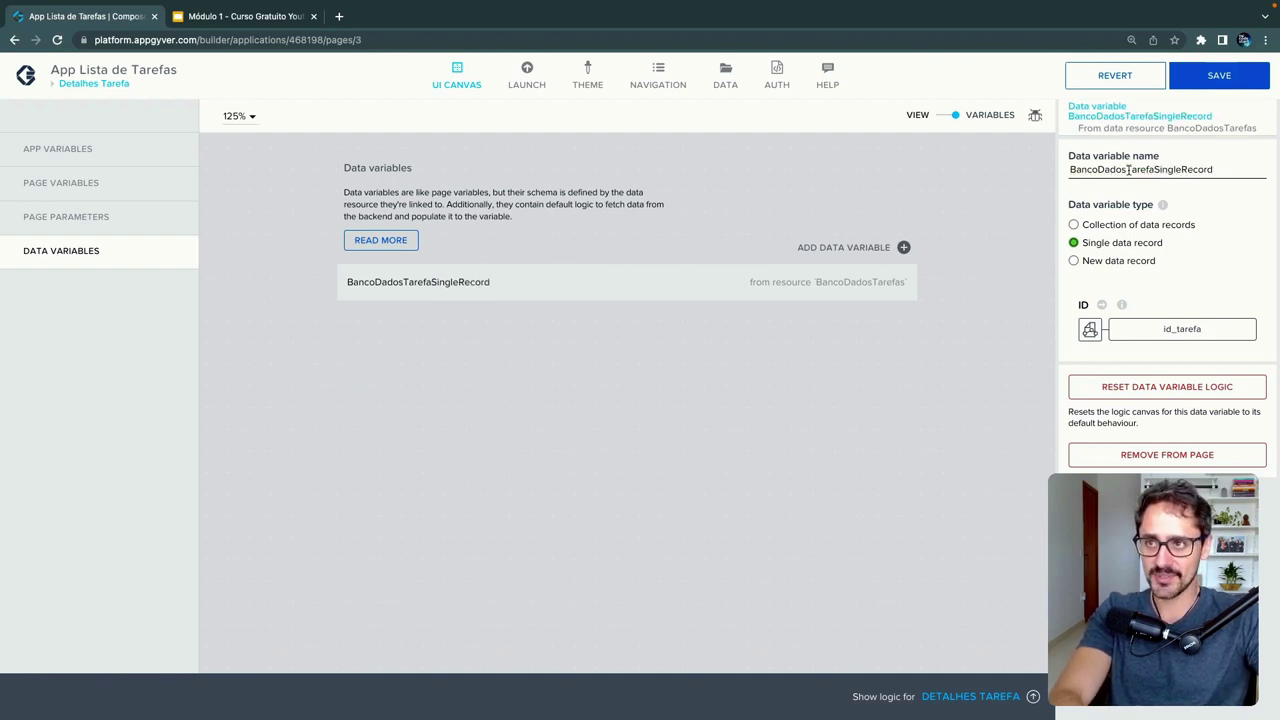
drag(1124, 170, 1058, 172)
key(BackSpace)
click(1216, 171)
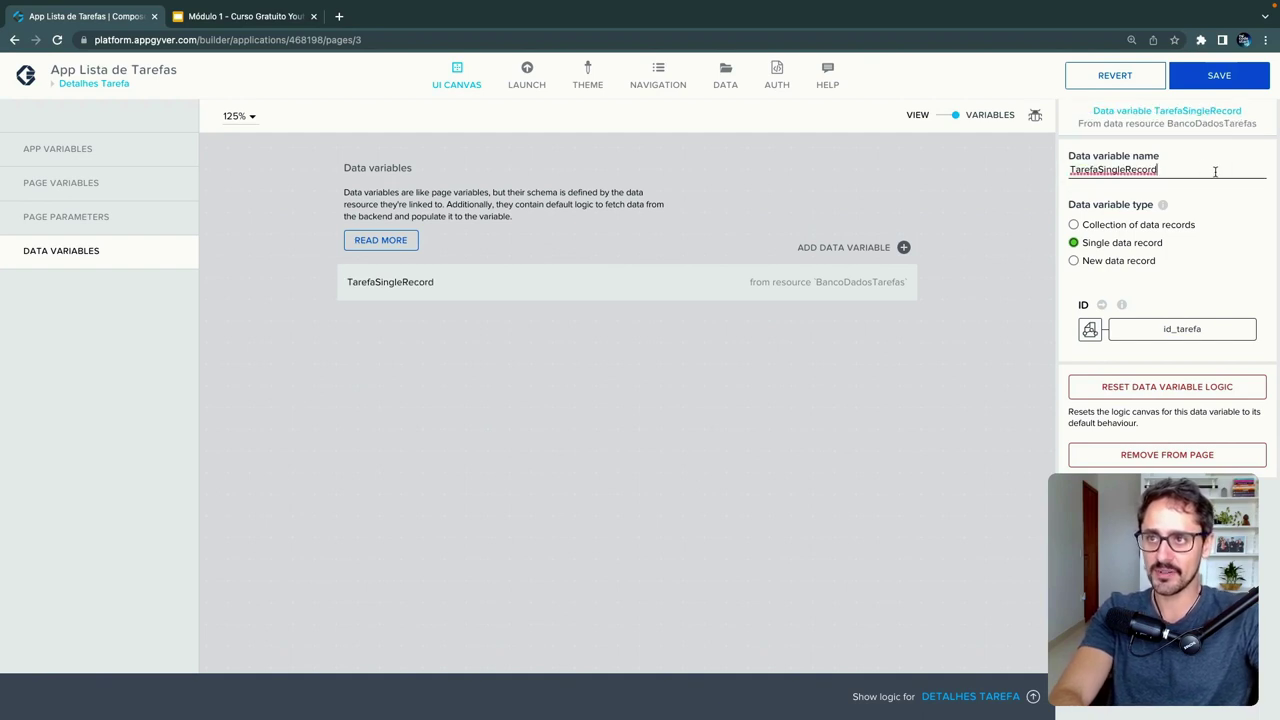
click(1214, 77)
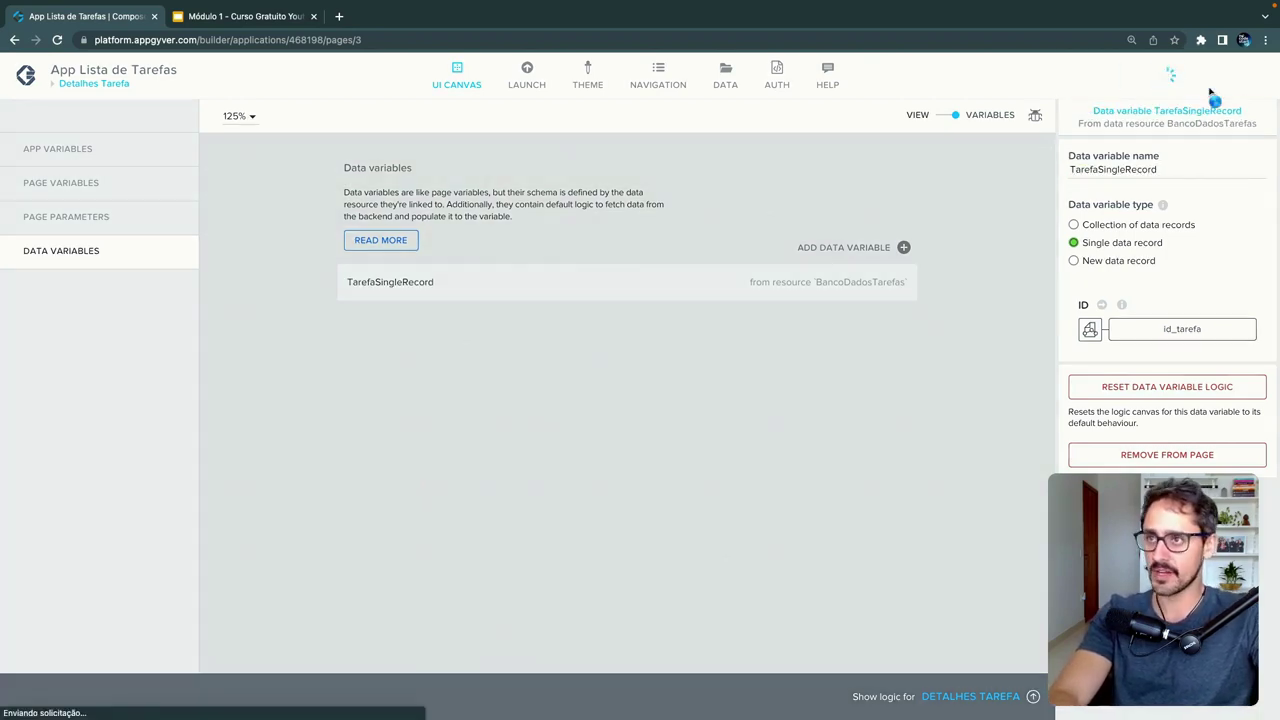
- Return to the page view and bind the Nome da tarefa field's value to TarefaSingleRecord.nome, with the preview value Seguir Nocode Startup
click(953, 116)
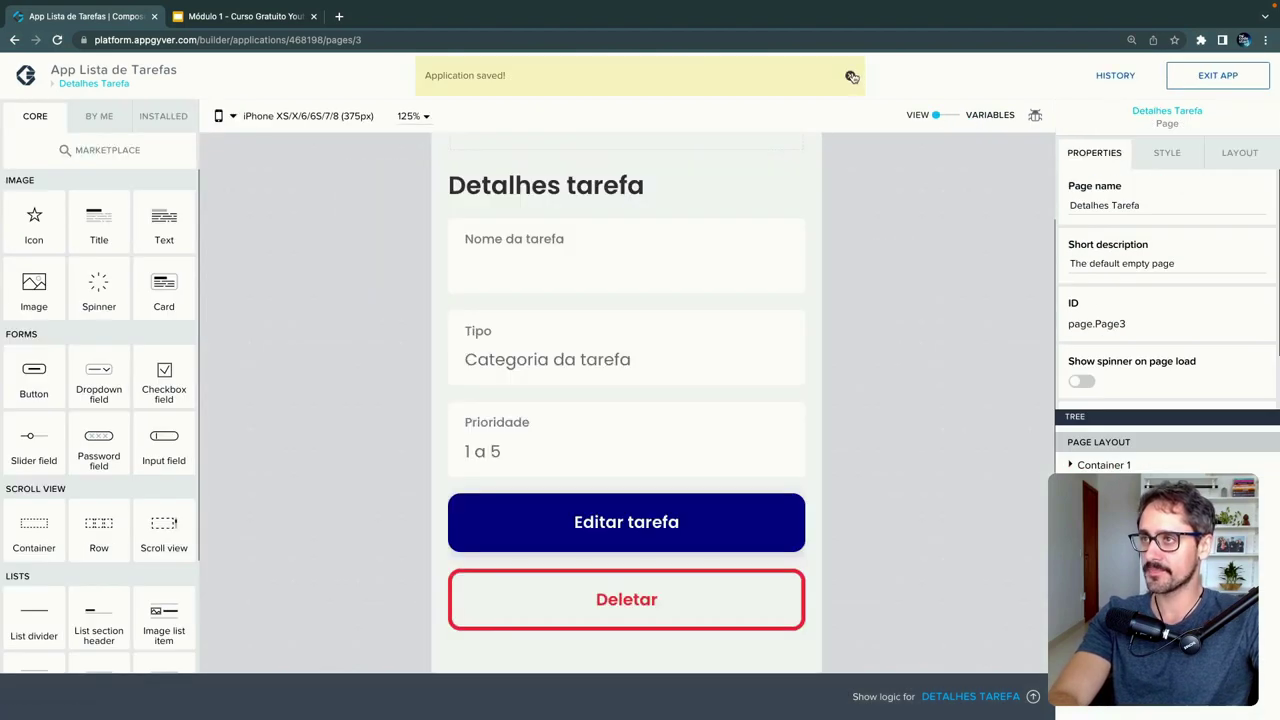
click(851, 77)
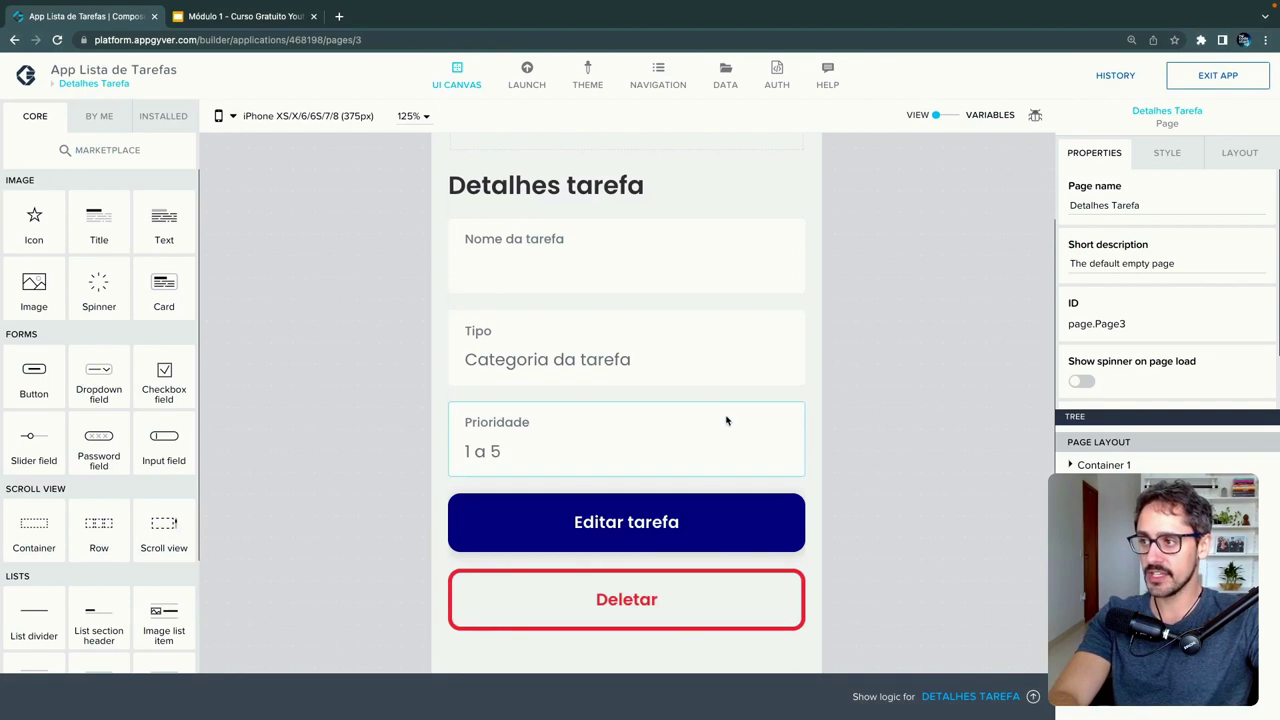
click(691, 271)
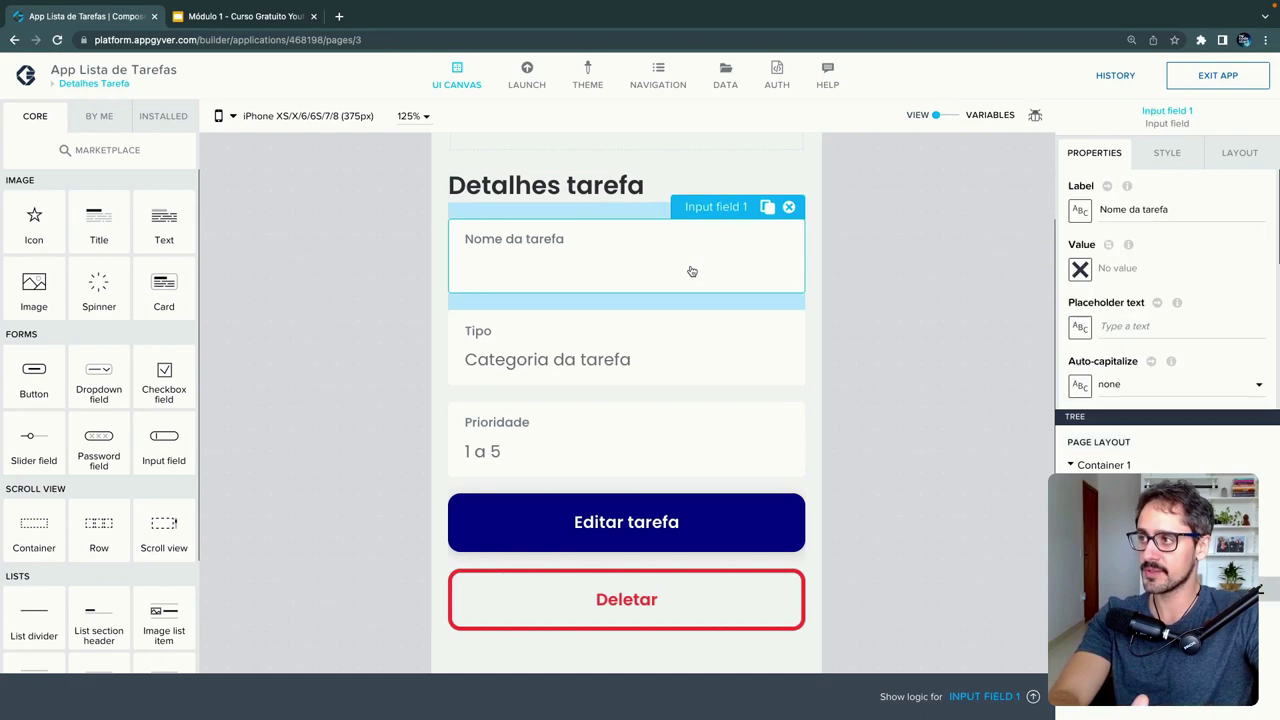
click(1079, 270)
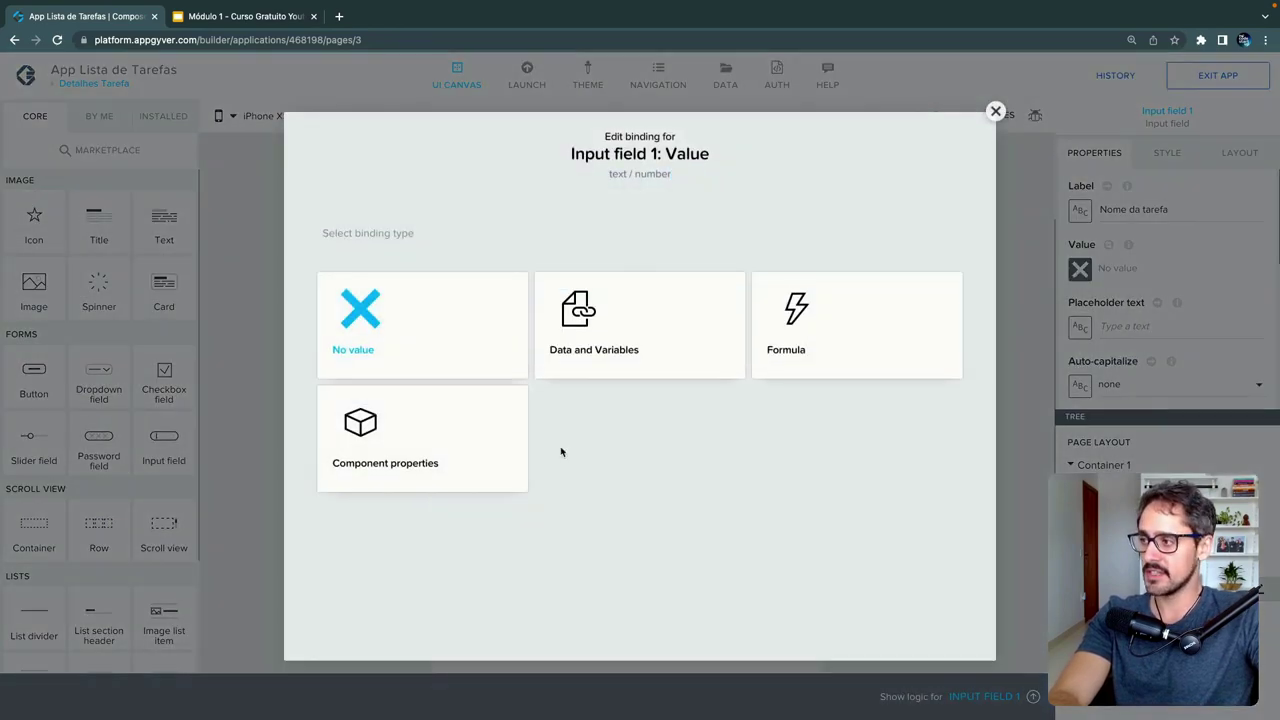
click(606, 368)
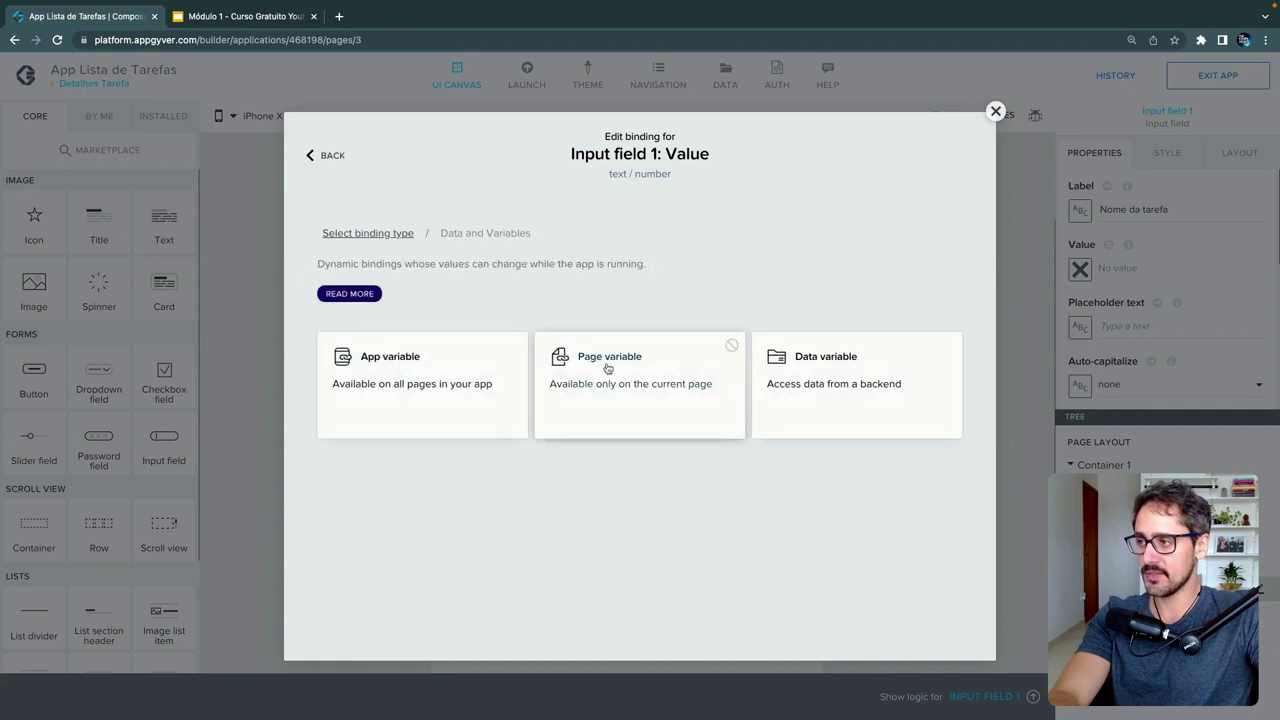
click(851, 403)
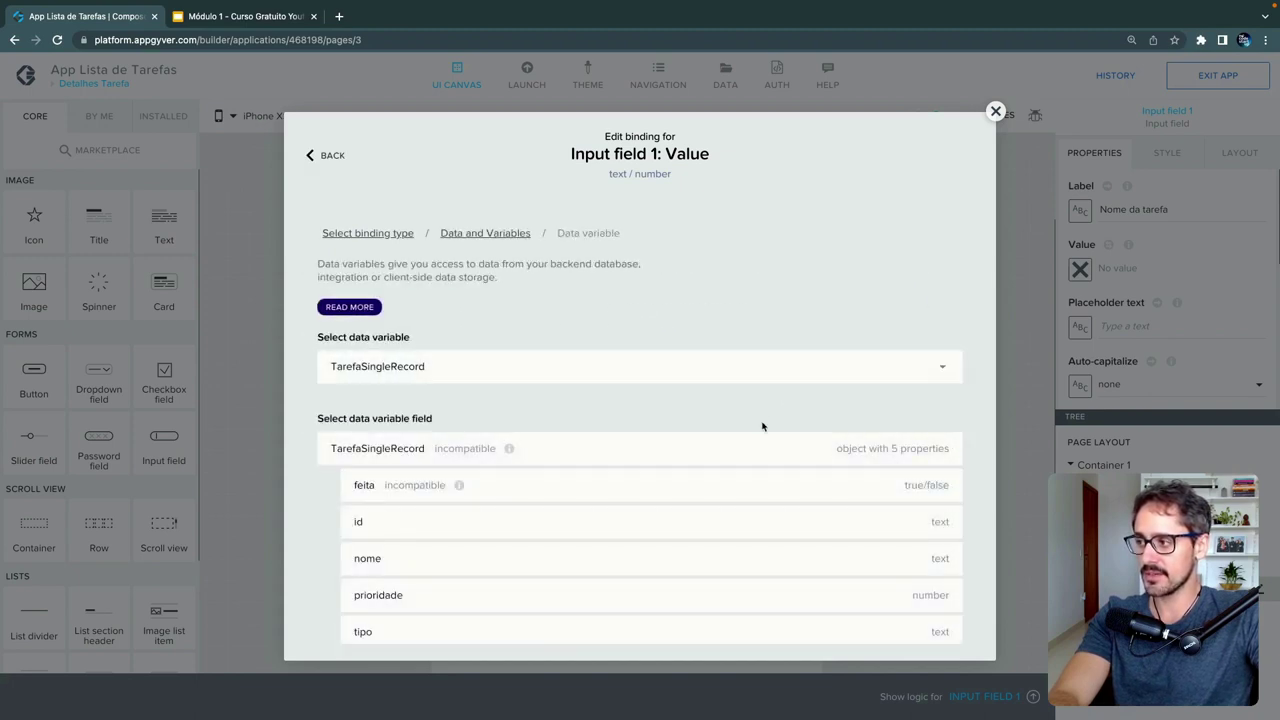
click(726, 549)
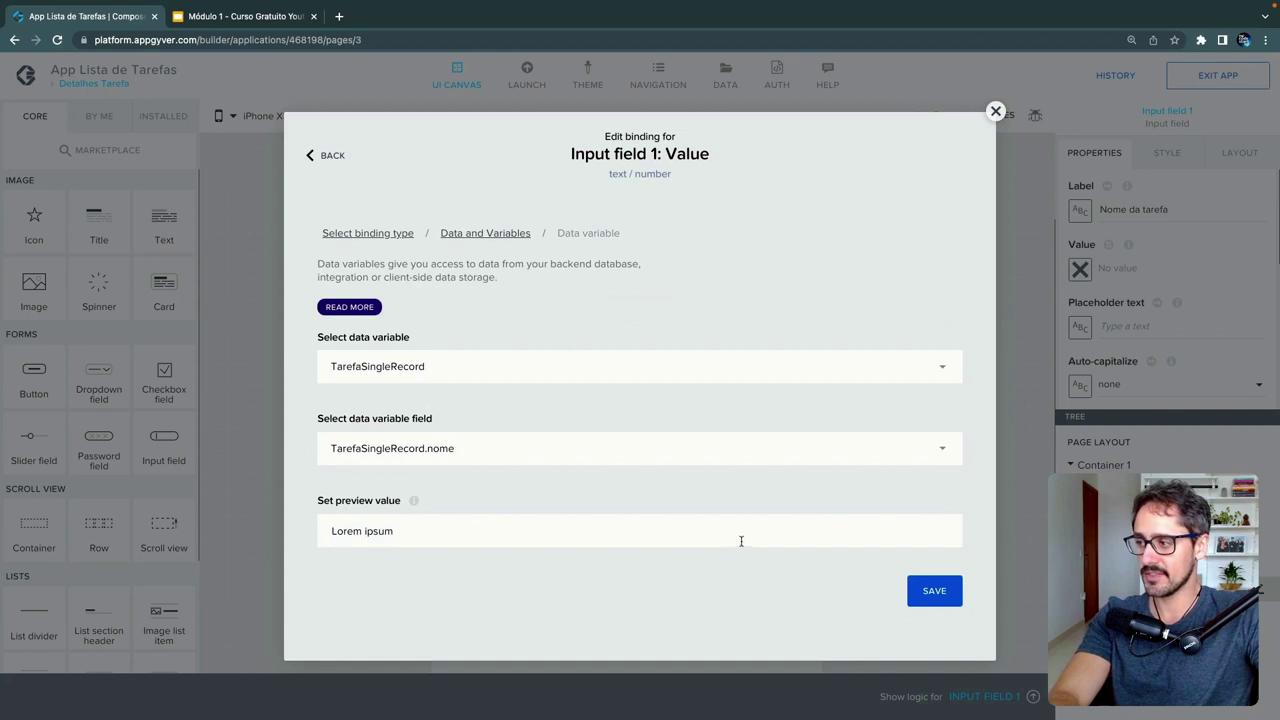
triple_click(314, 531)
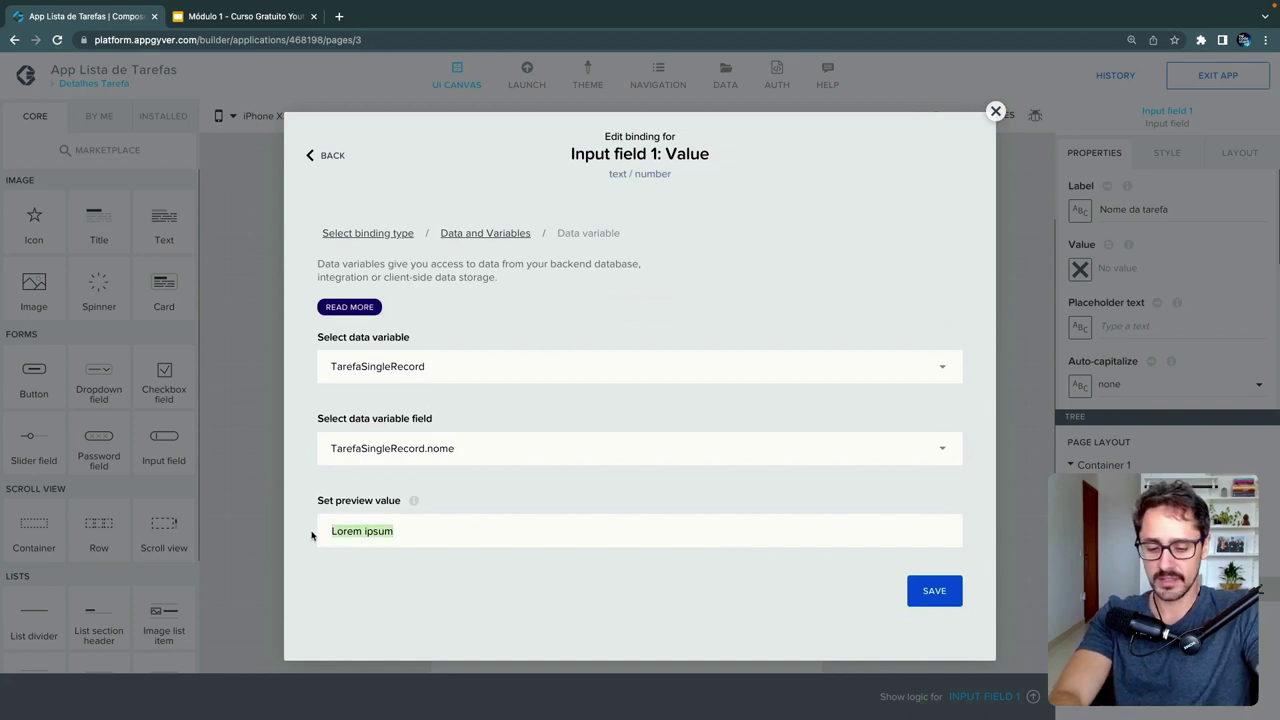
text(Seguir No)
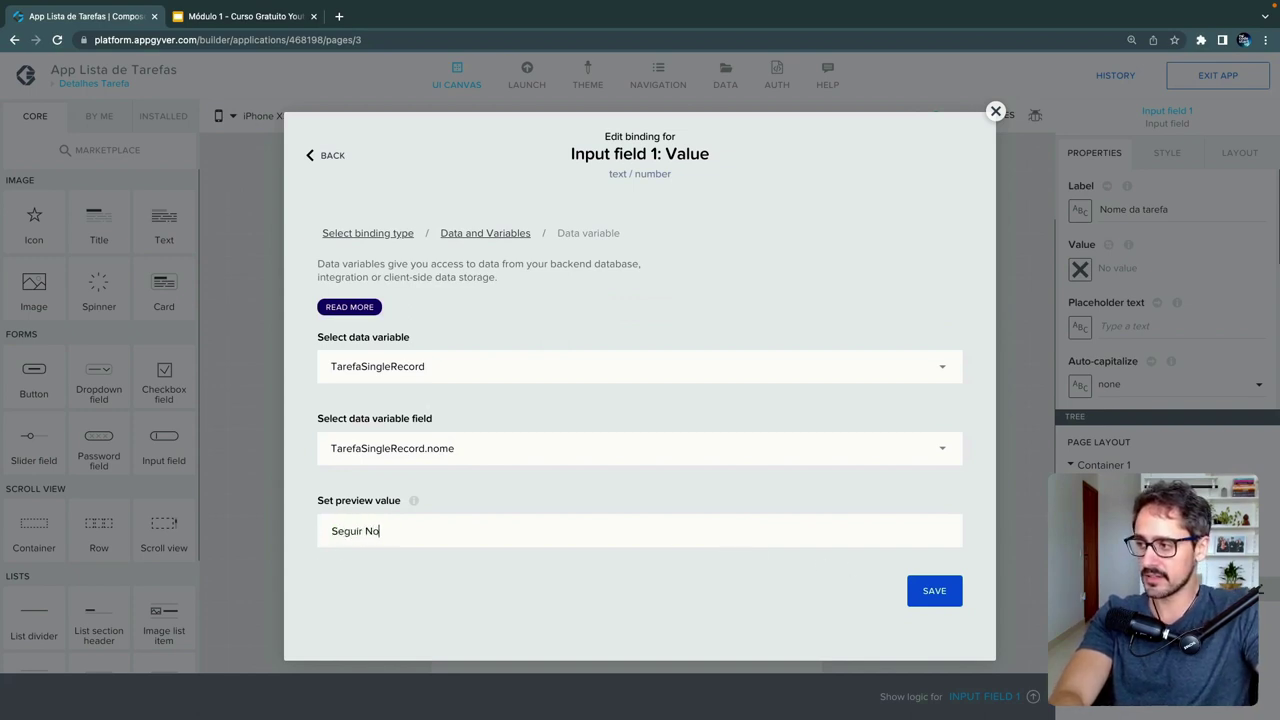
text(code Startup)
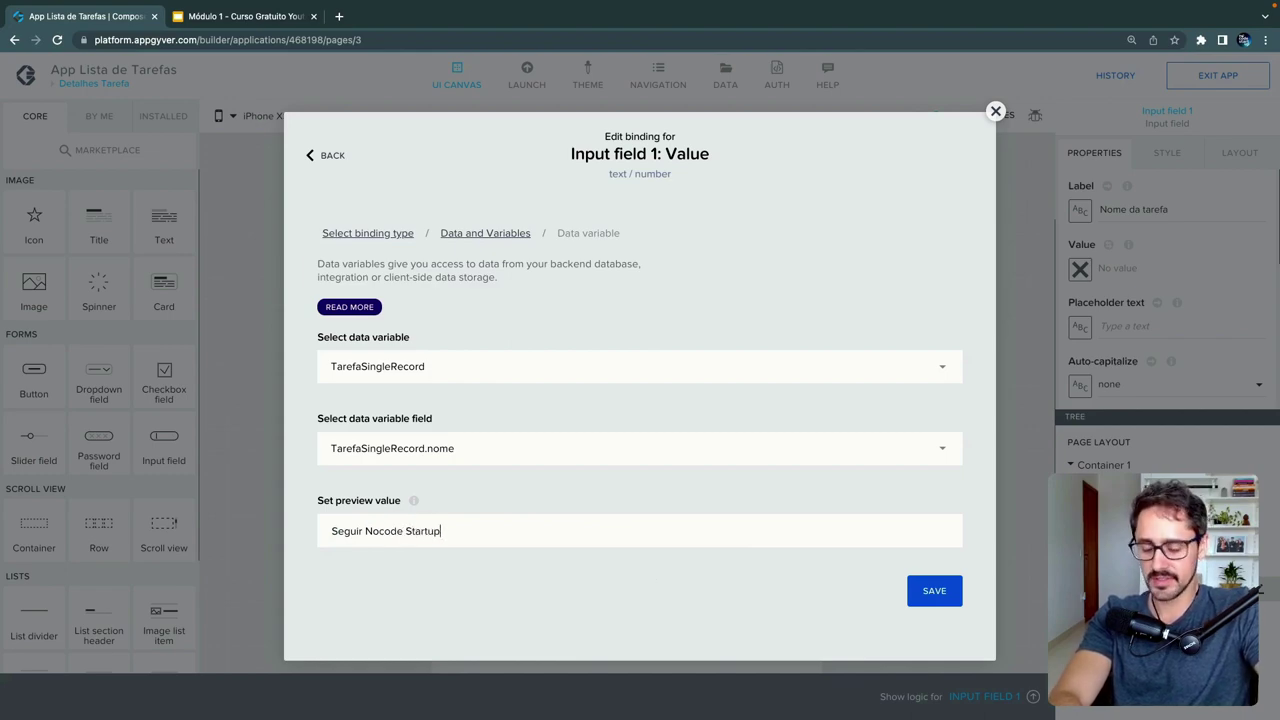
click(918, 594)
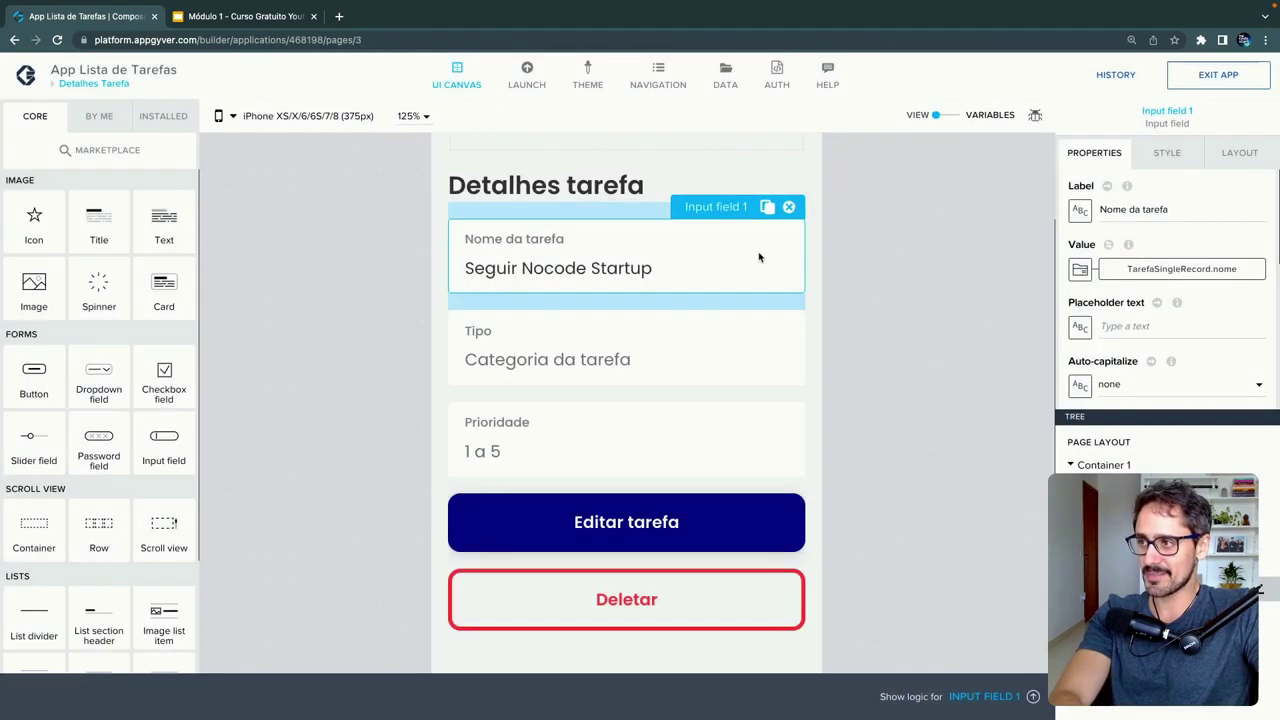
- Bind the Tipo field's value to the data variable field TarefaSingleRecord.tipo, with the preview value Estudos
click(658, 359)
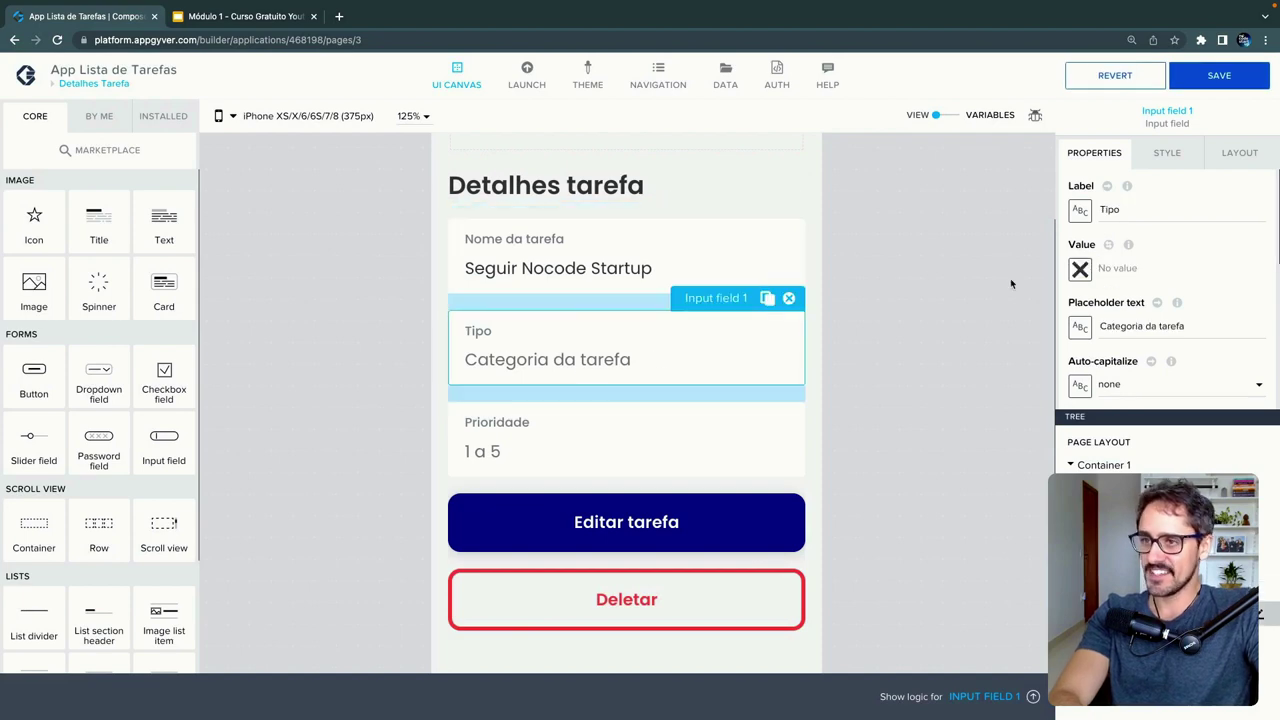
click(1074, 270)
click(671, 323)
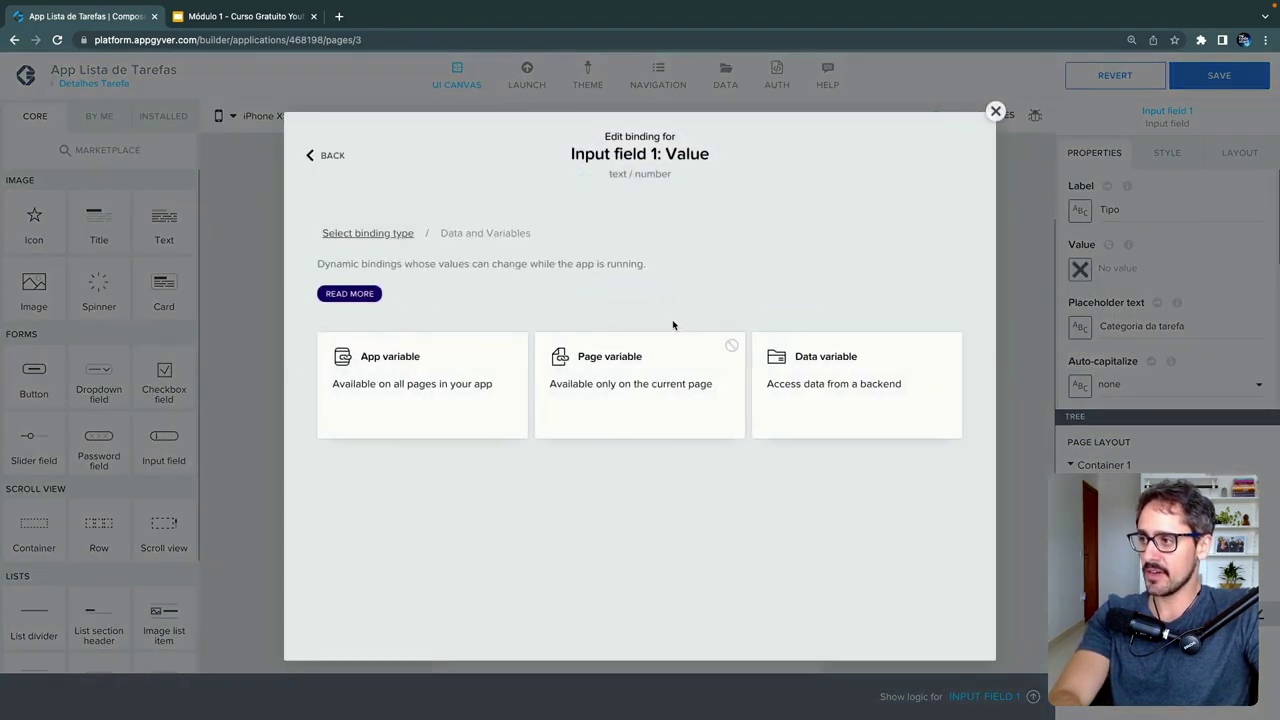
click(815, 364)
click(710, 362)
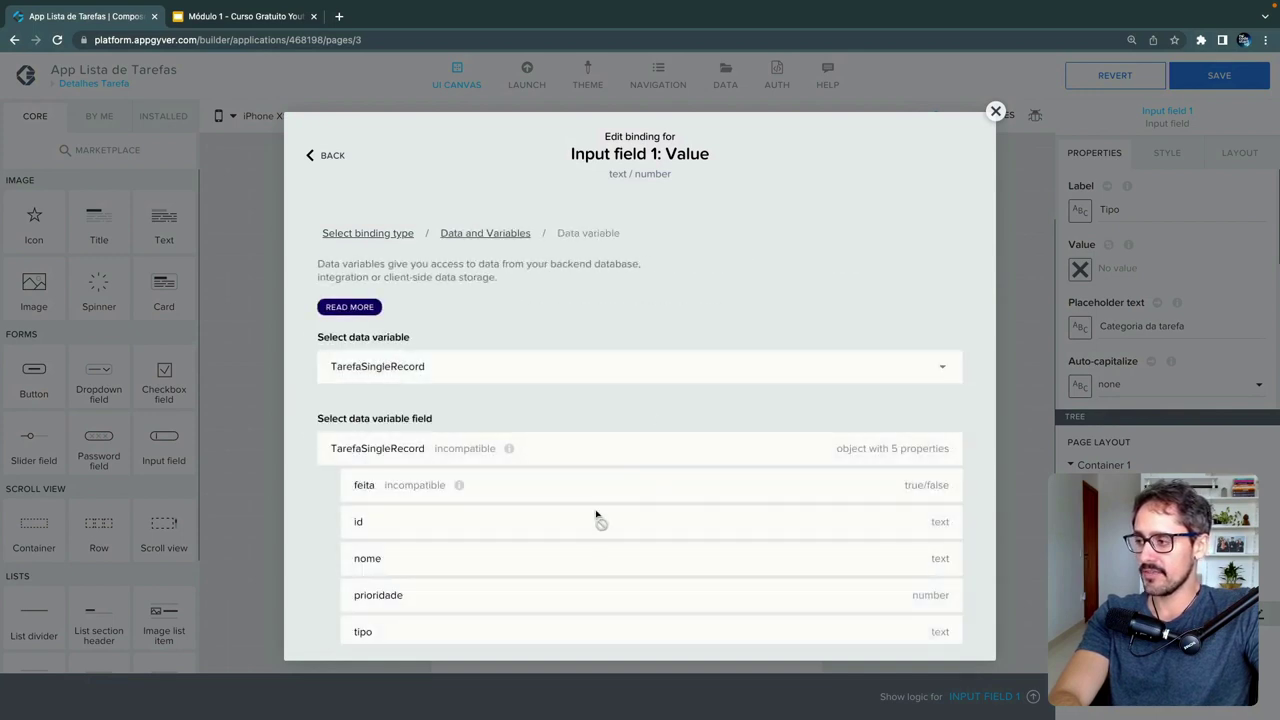
click(556, 632)
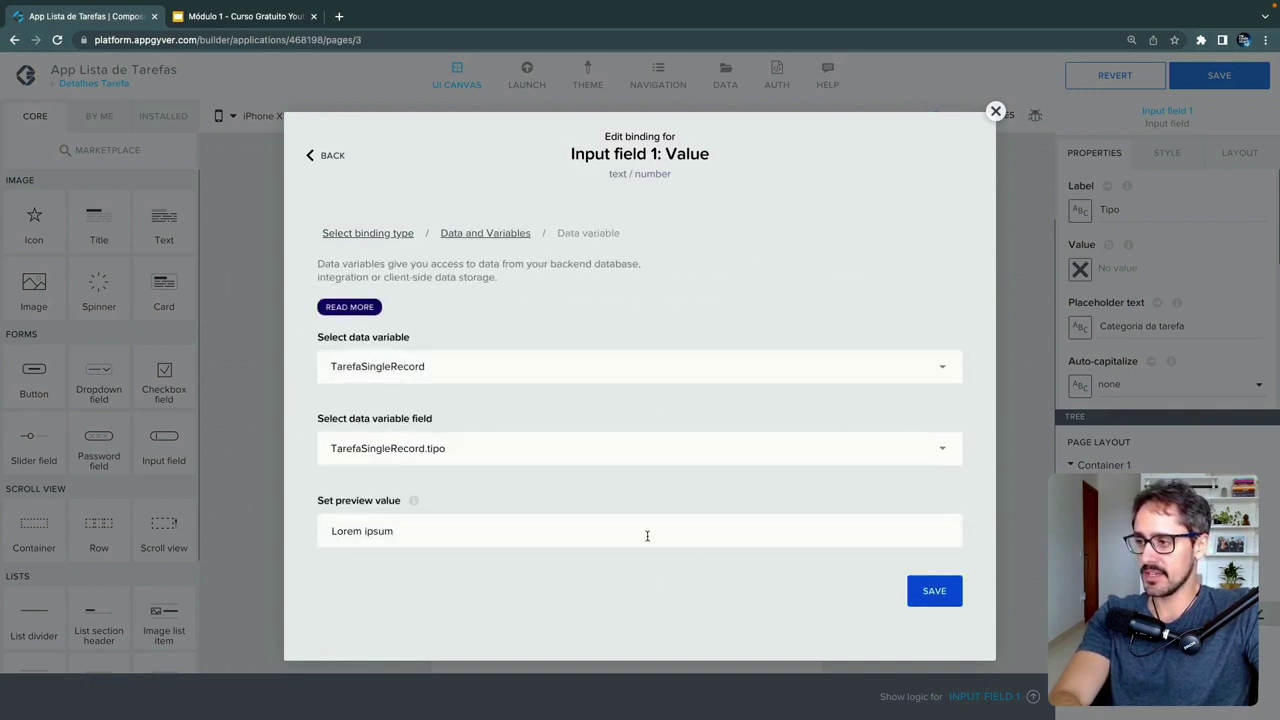
drag(417, 531, 320, 533)
text(N)
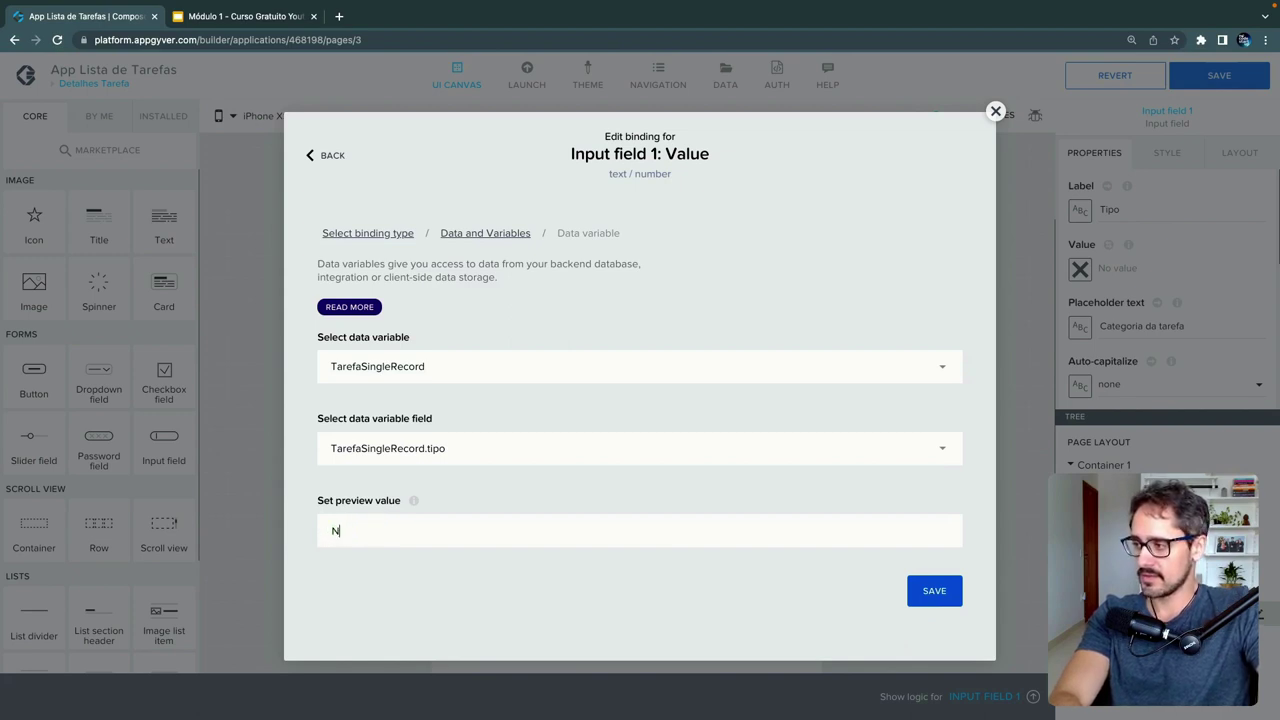
key(BackSpace)
text(Estudos)
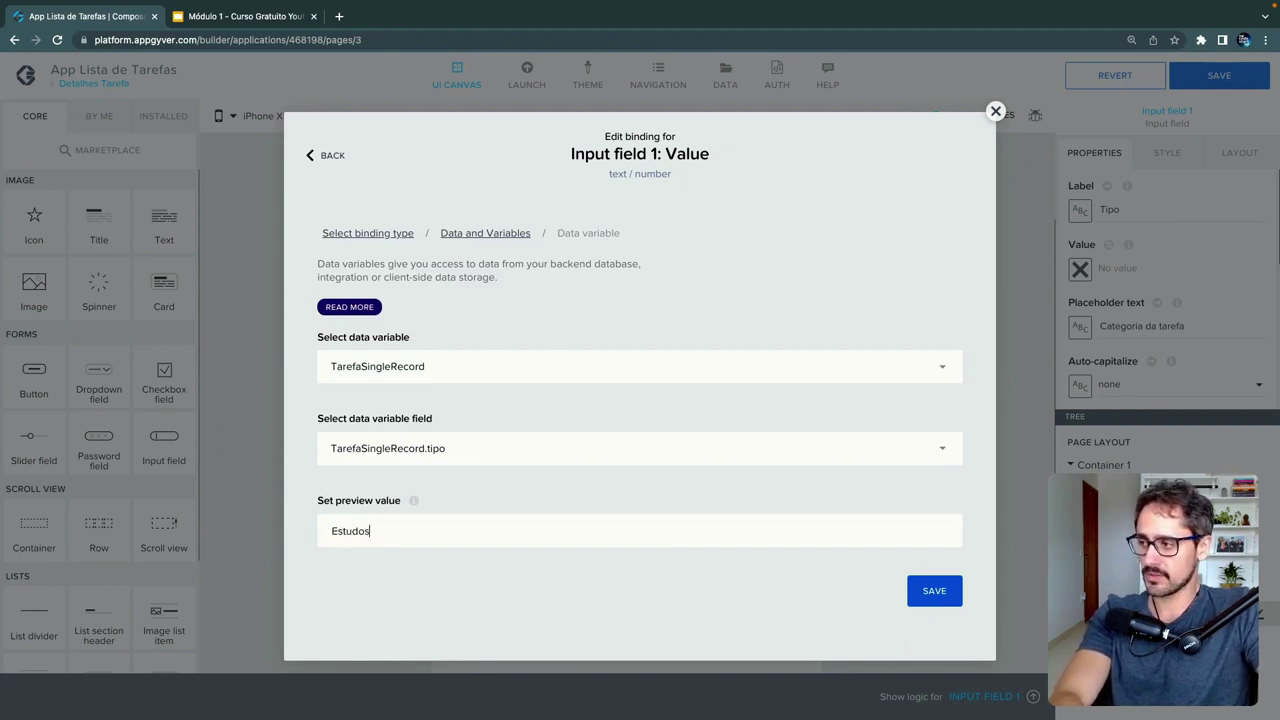
click(928, 591)
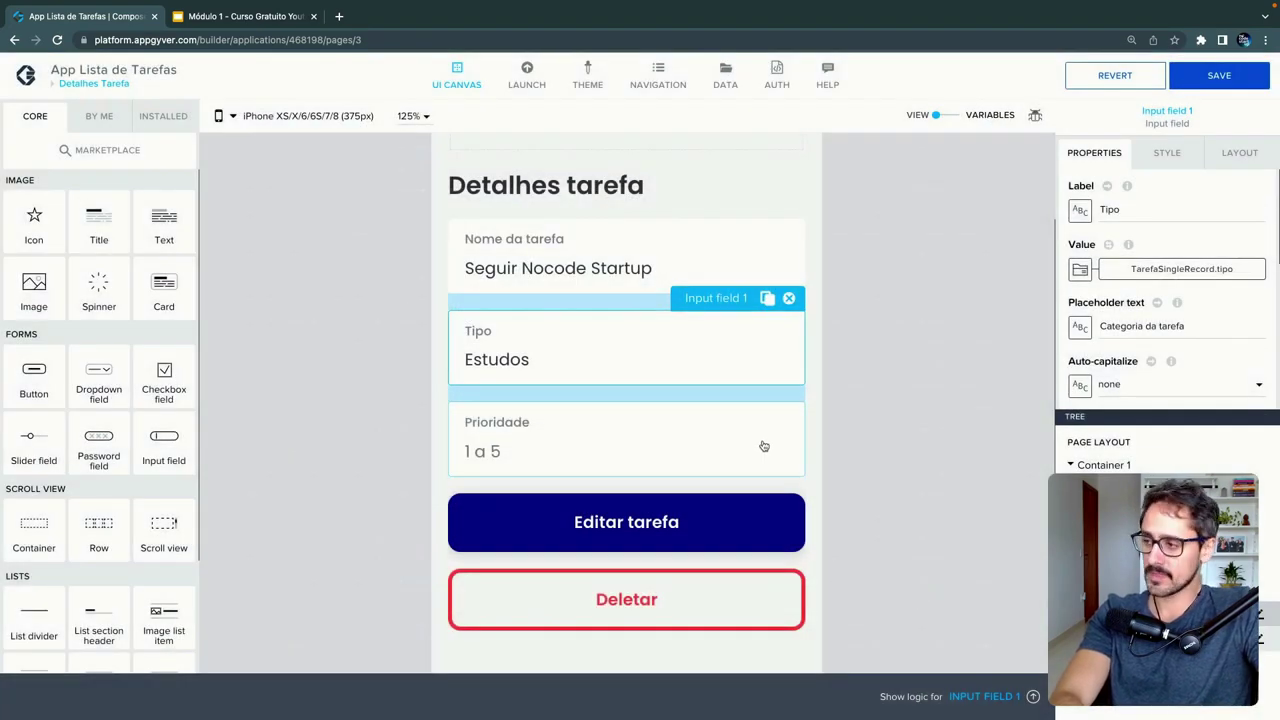
- Bind the Prioridade field's value to TarefaSingleRecord.prioridade, with the preview value 5, and save the app
click(763, 446)
click(1080, 269)
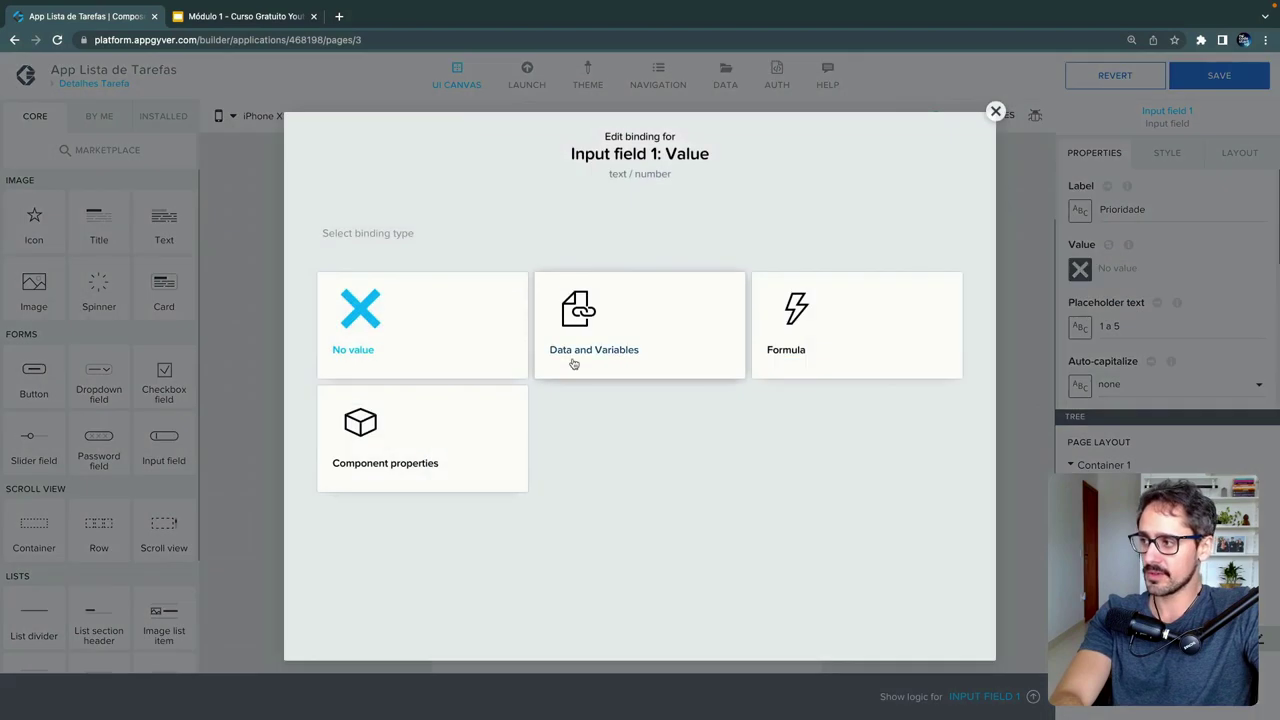
click(628, 352)
click(757, 364)
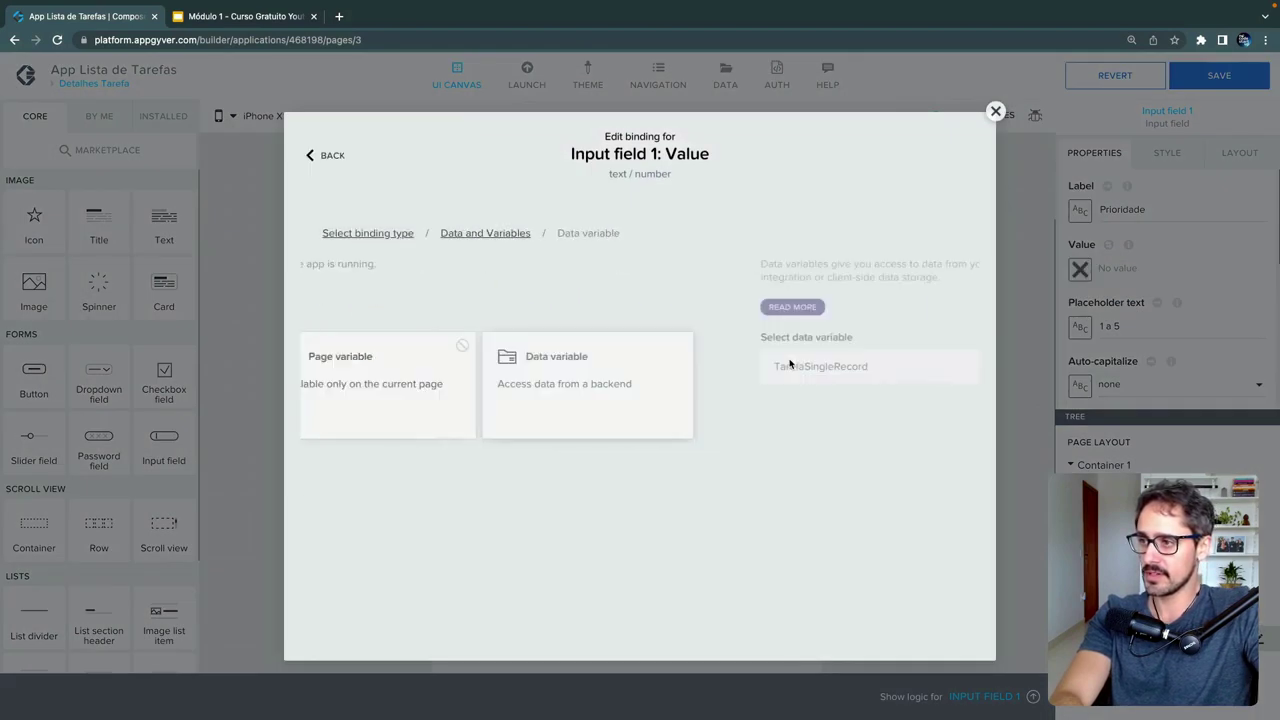
click(715, 370)
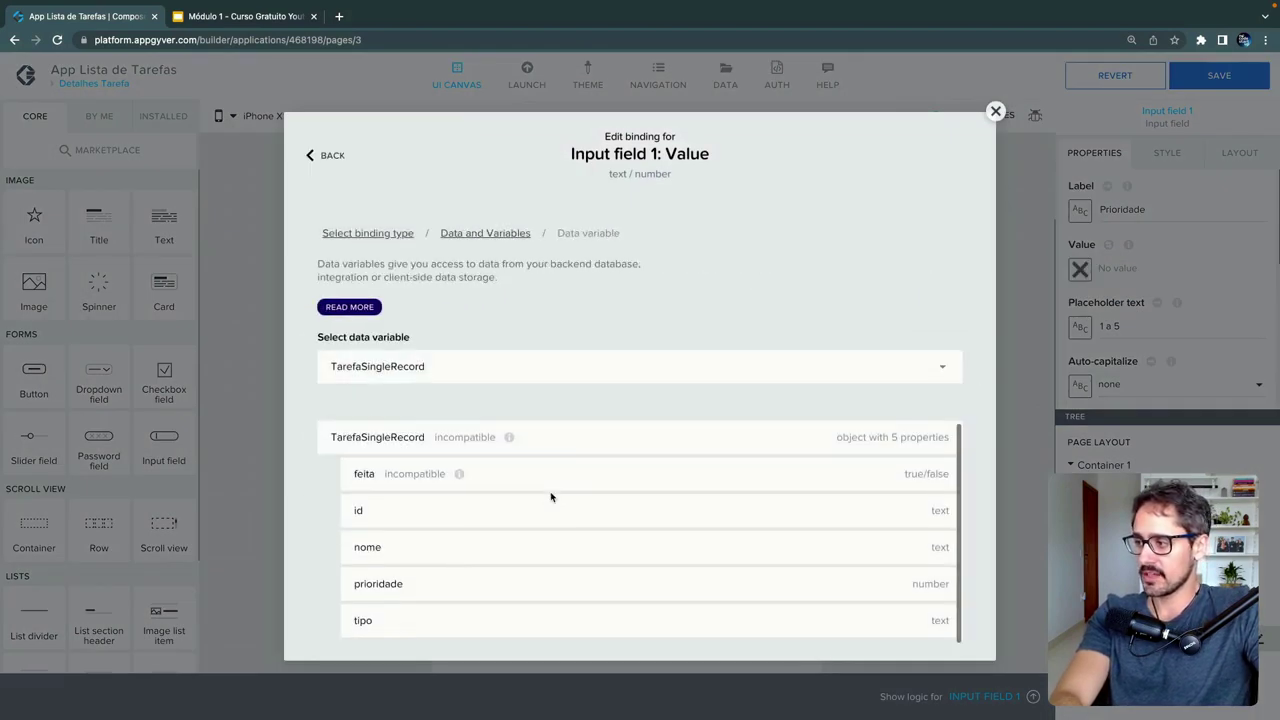
click(526, 584)
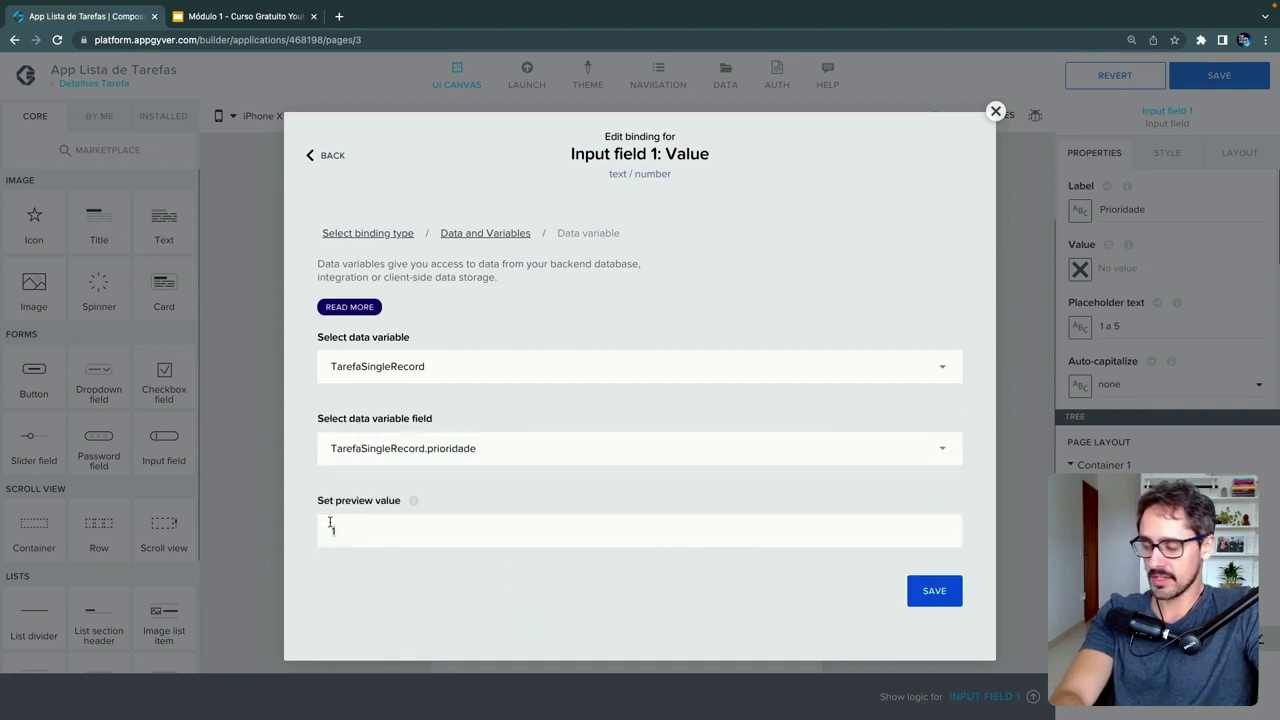
text(5)
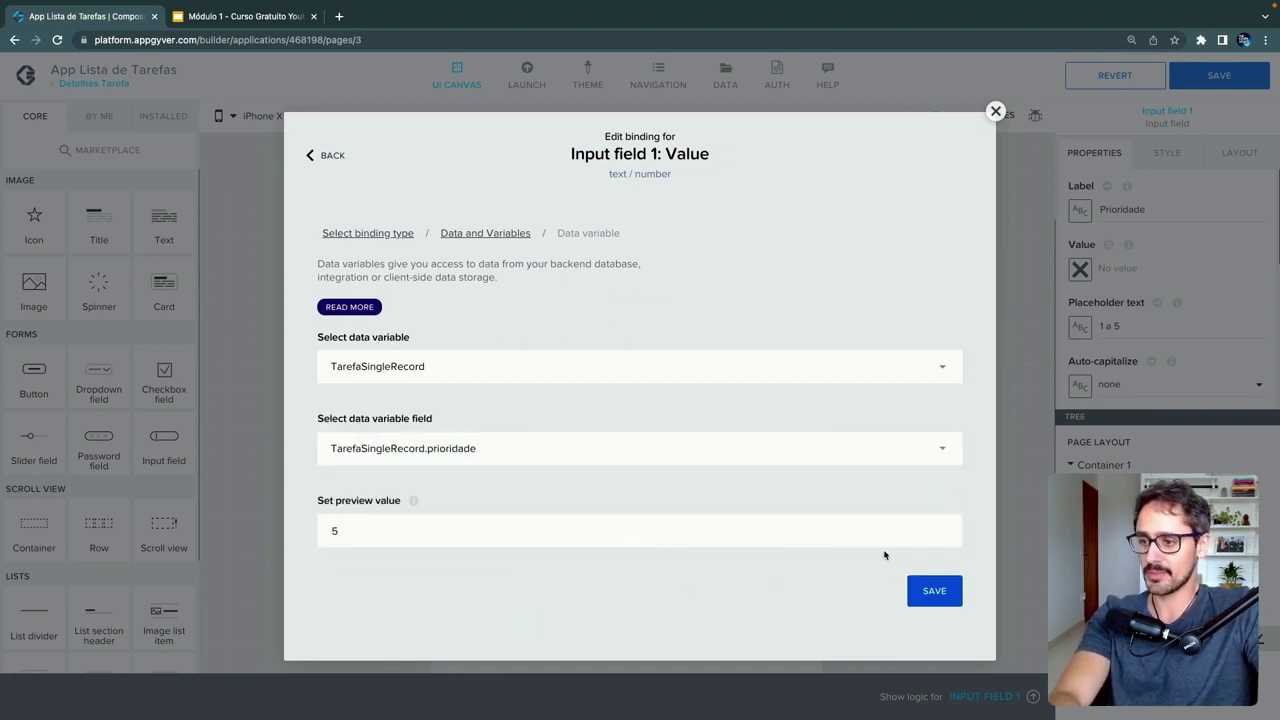
click(934, 591)
click(1219, 75)
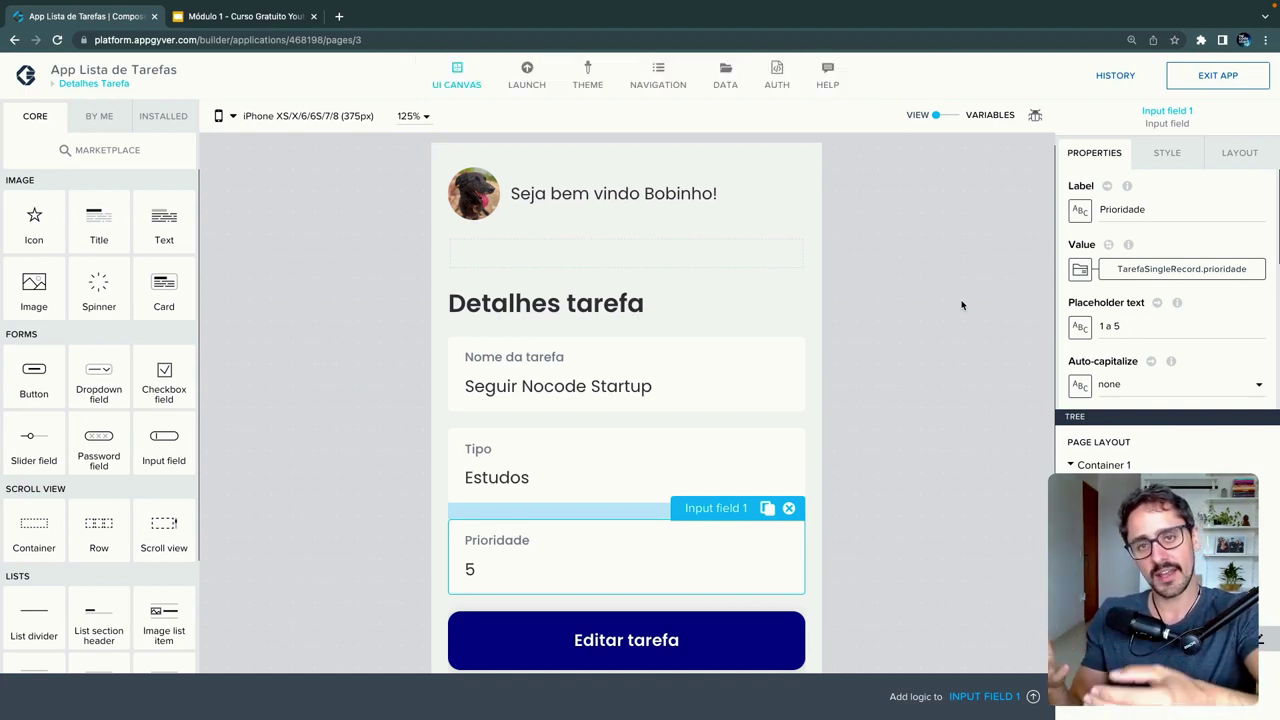
- Open the logic of the Editar tarefa button and connect an Update record node to its Component tap event
scroll(880, 370, down, 1)
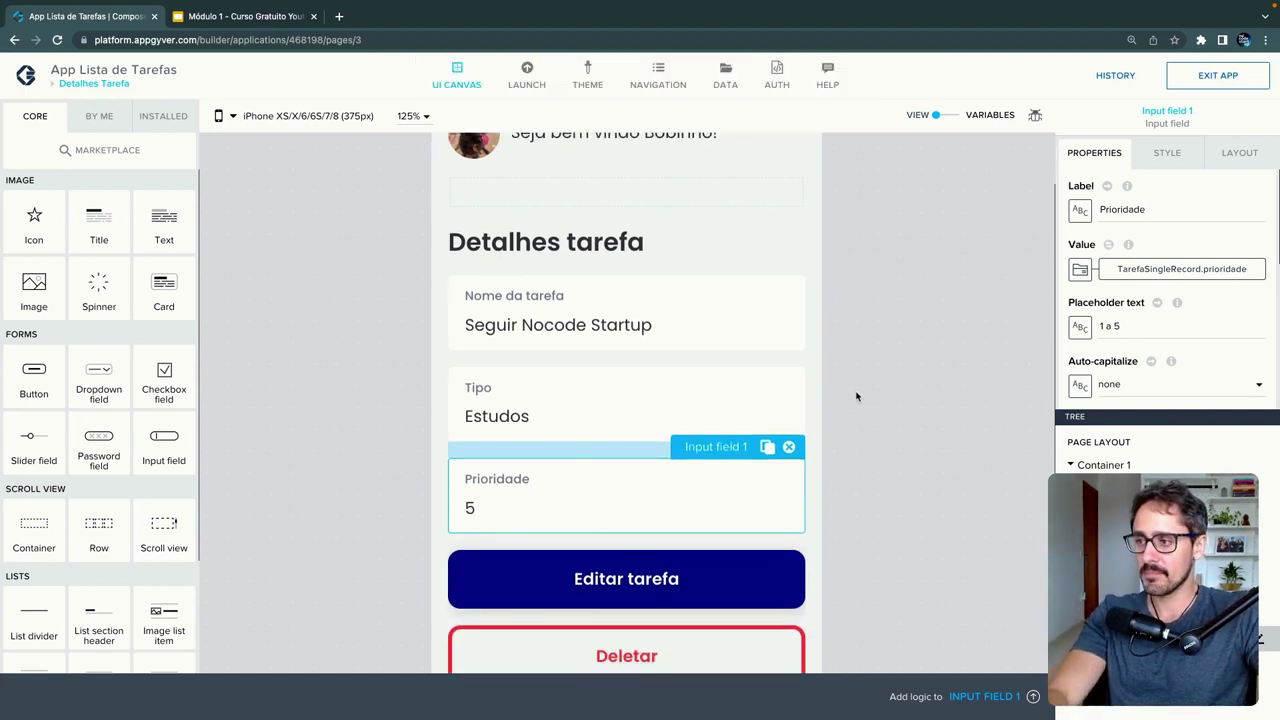
click(656, 568)
scroll(978, 406, down, 1)
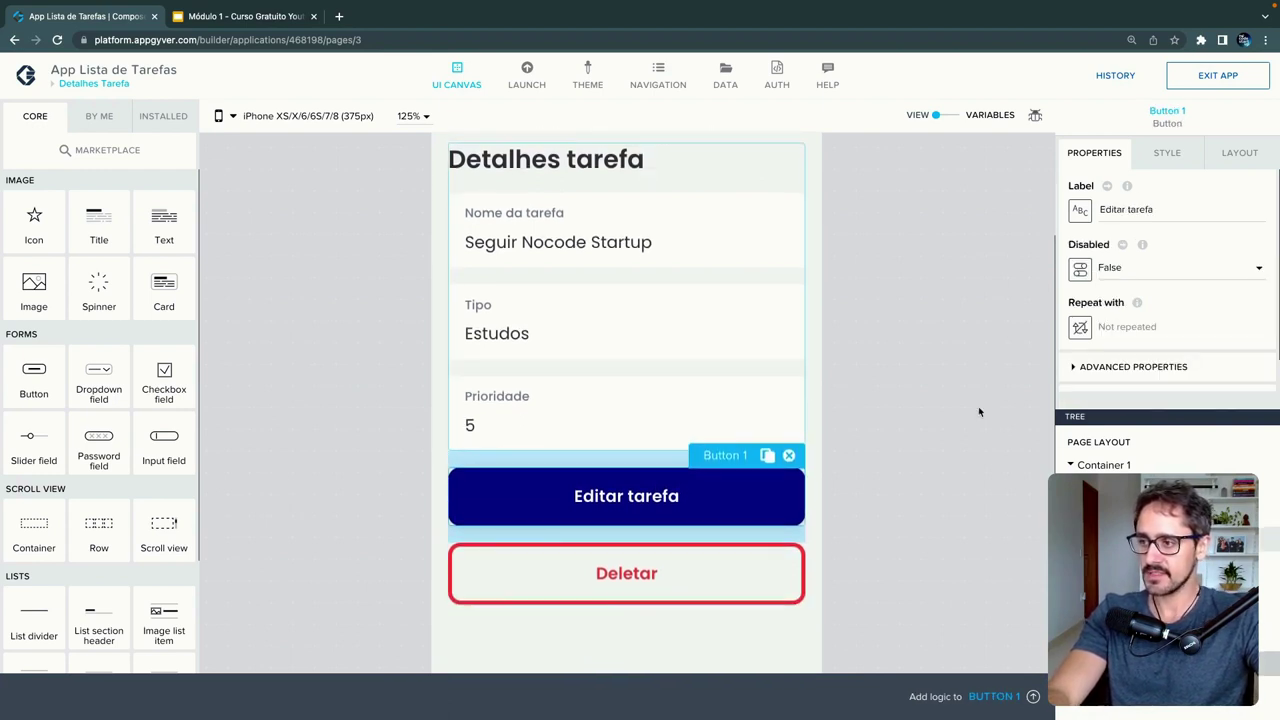
scroll(979, 411, down, 2)
click(1033, 697)
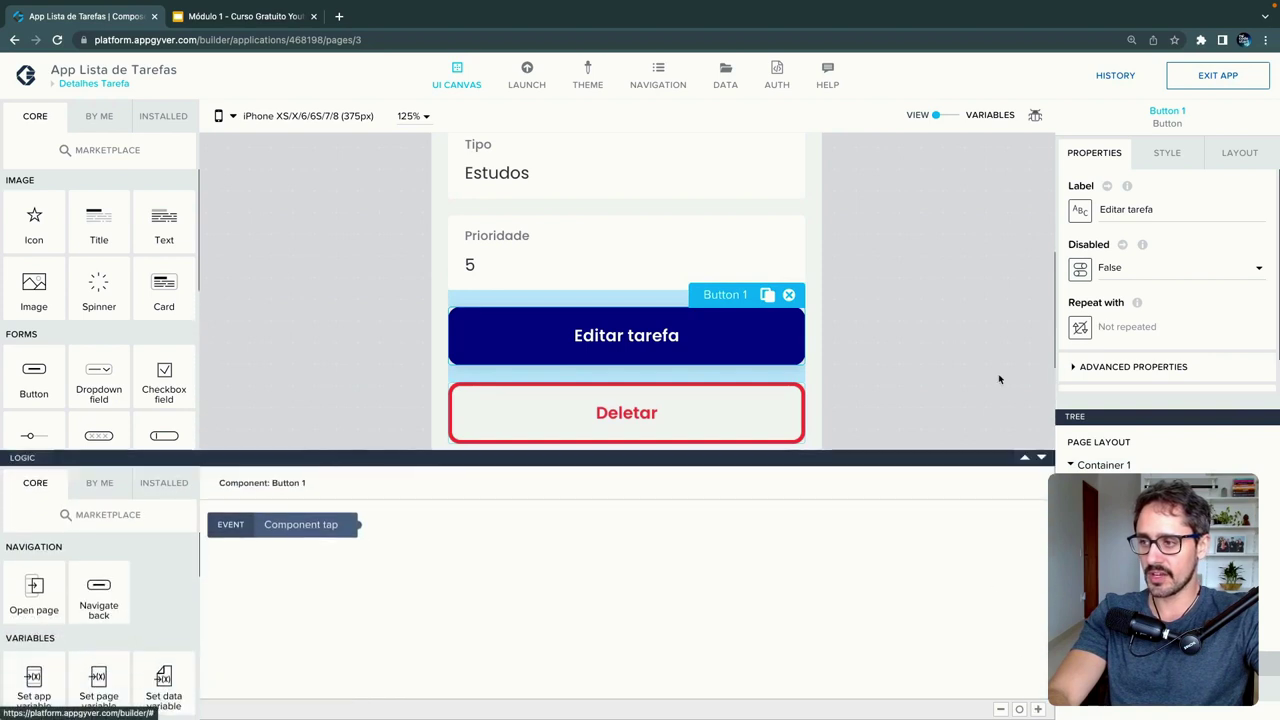
scroll(998, 379, down, 1)
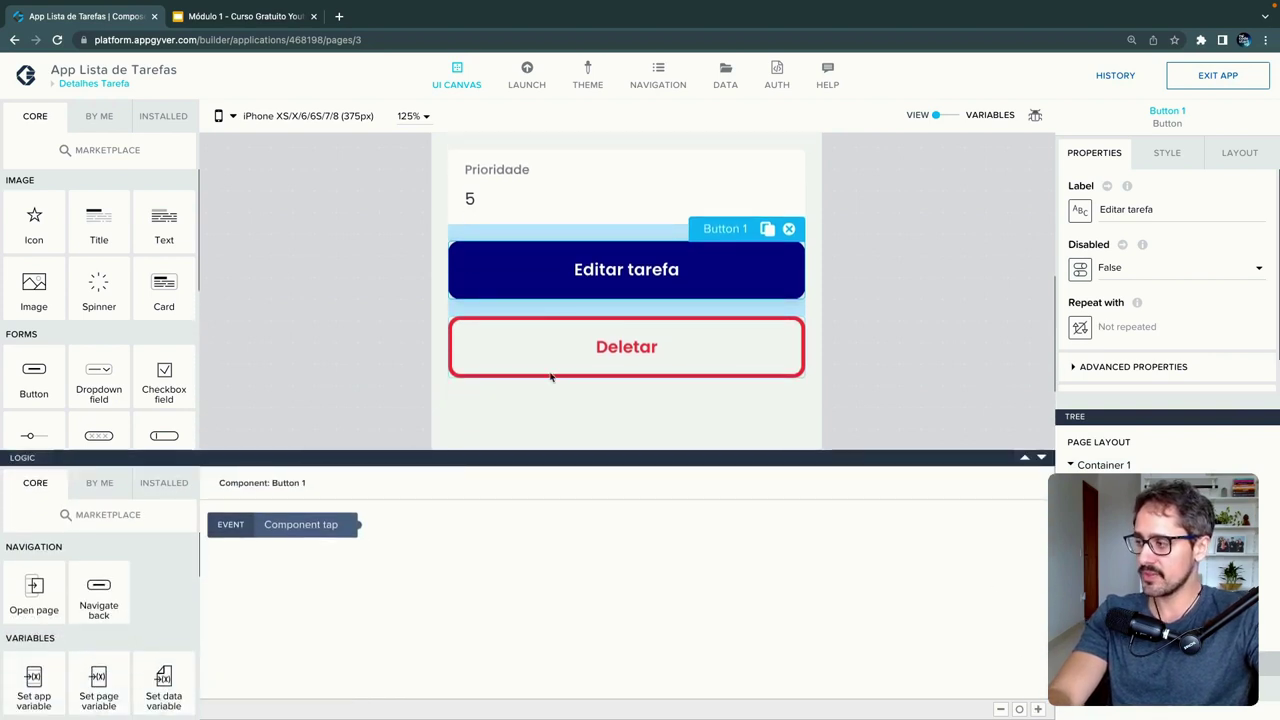
scroll(92, 630, down, 1)
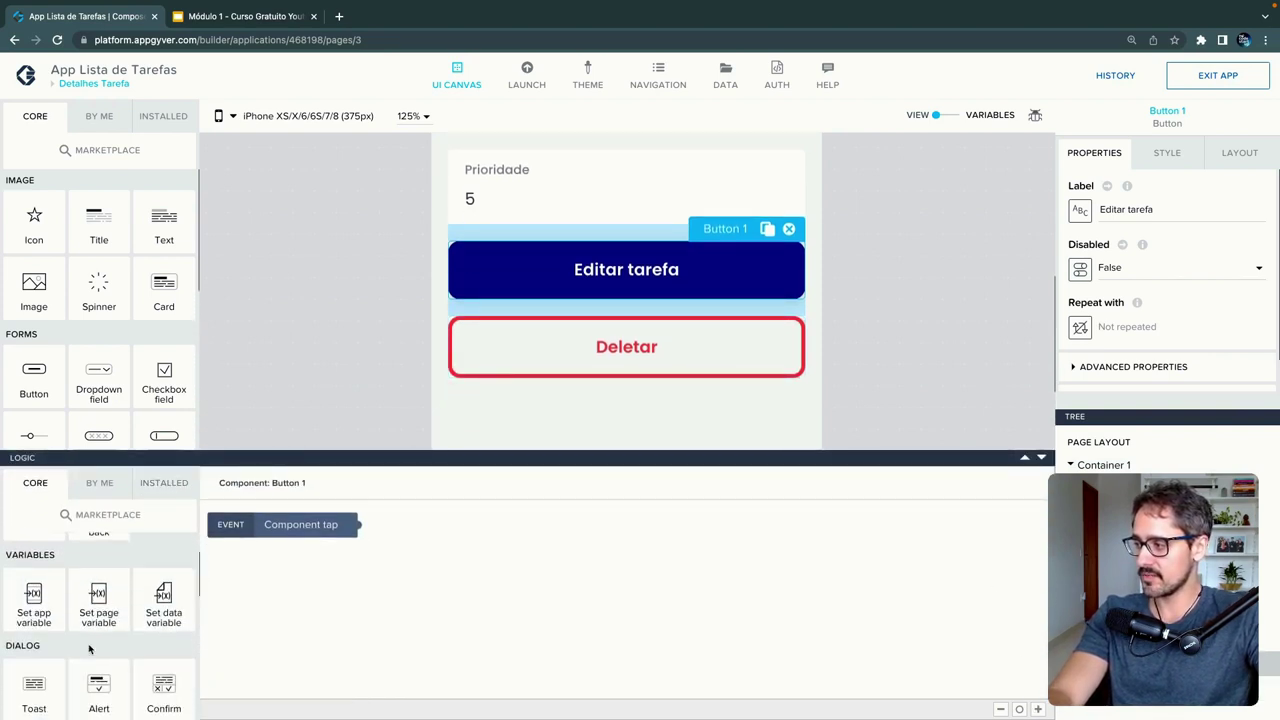
scroll(89, 648, down, 3)
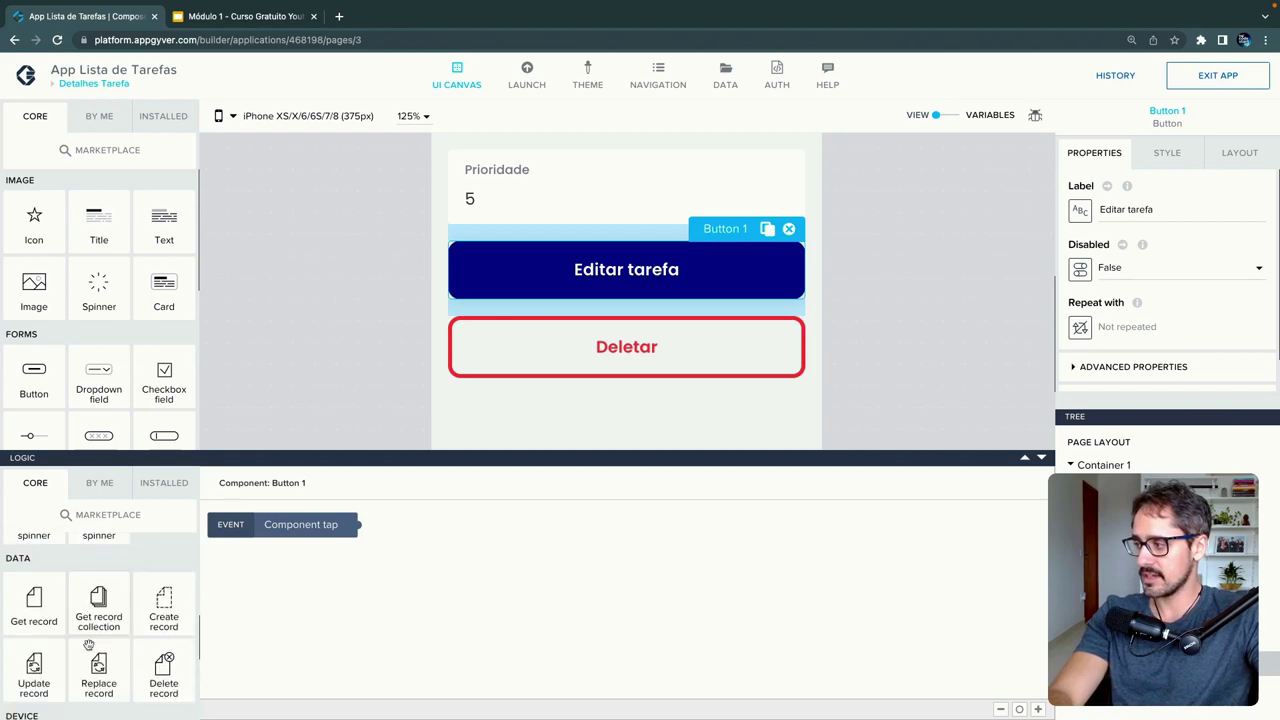
scroll(89, 646, down, 1)
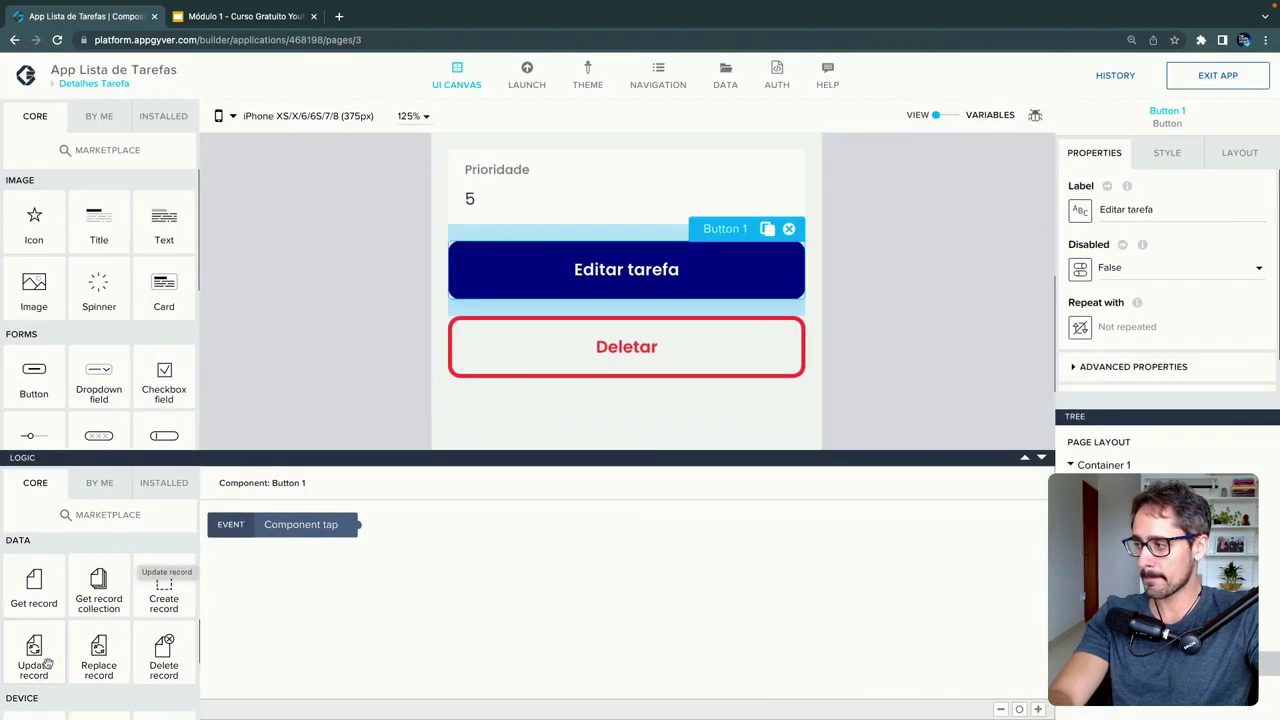
drag(125, 550, 237, 524)
drag(78, 654, 505, 583)
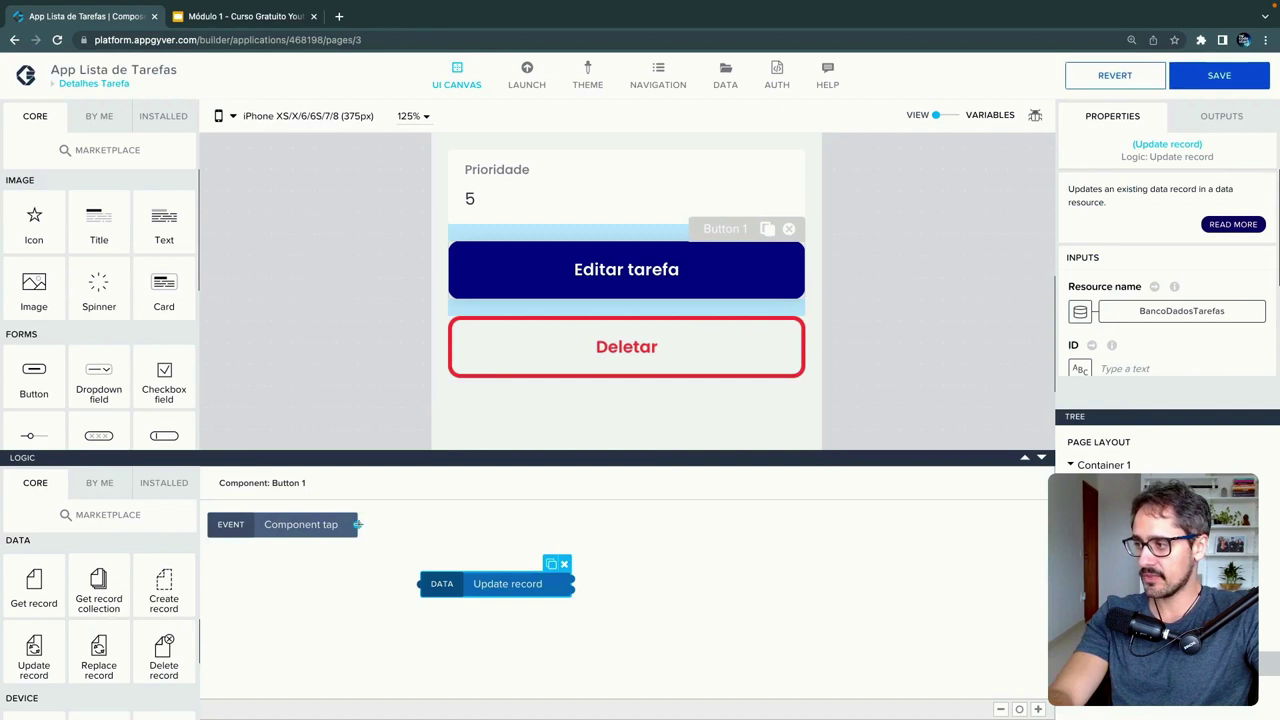
drag(392, 560, 491, 589)
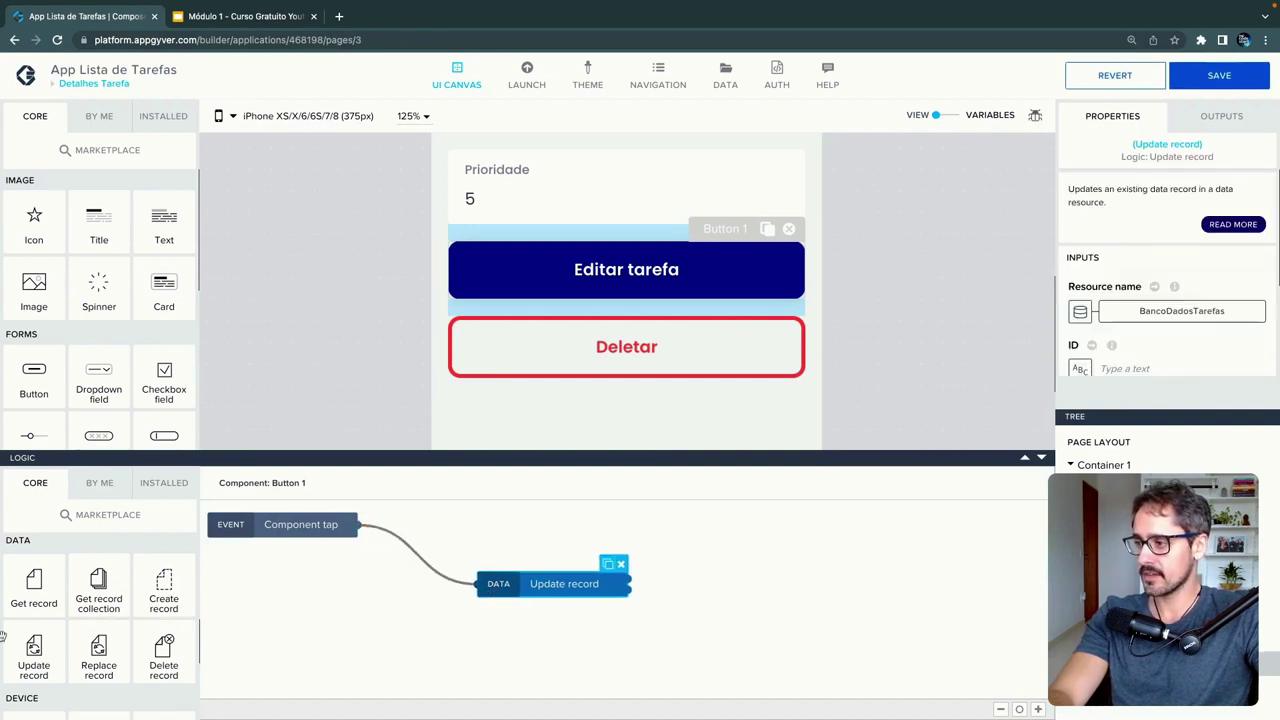
- Insert a Confirm dialog between Component tap and Update record, and arrange the three nodes upward from the event
scroll(78, 613, down, 5)
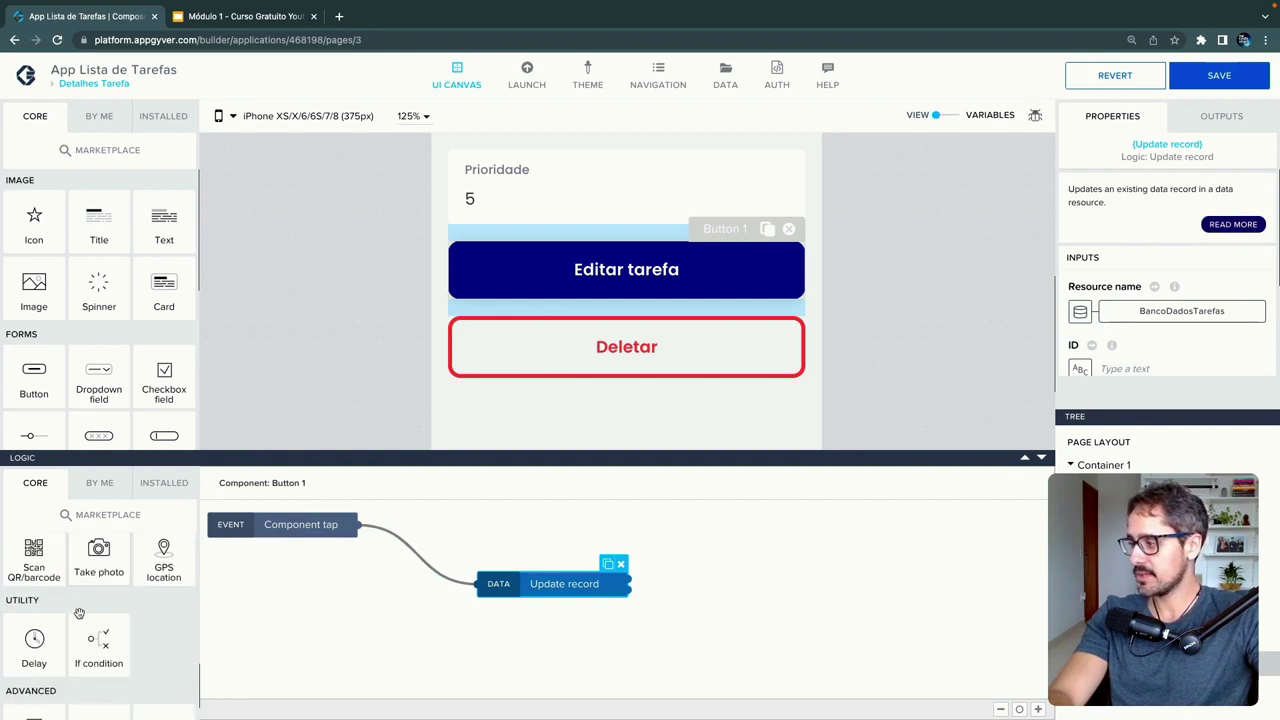
scroll(78, 613, up, 5)
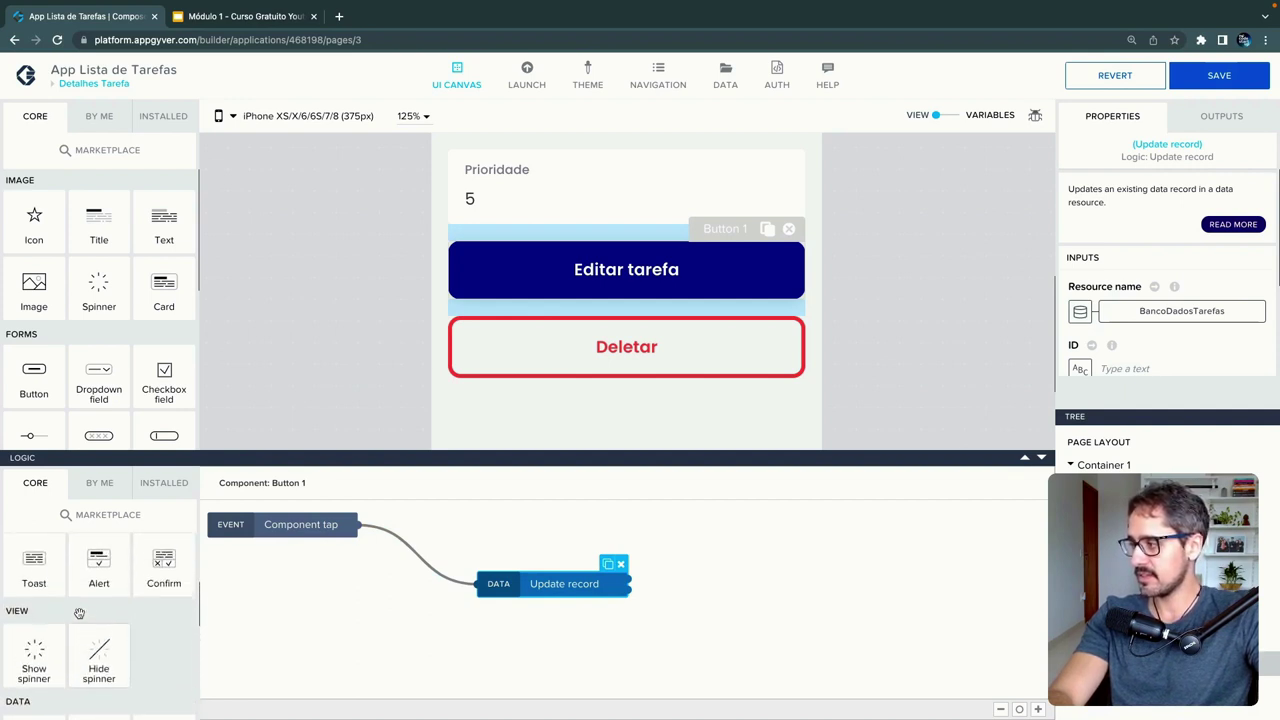
drag(155, 608, 423, 550)
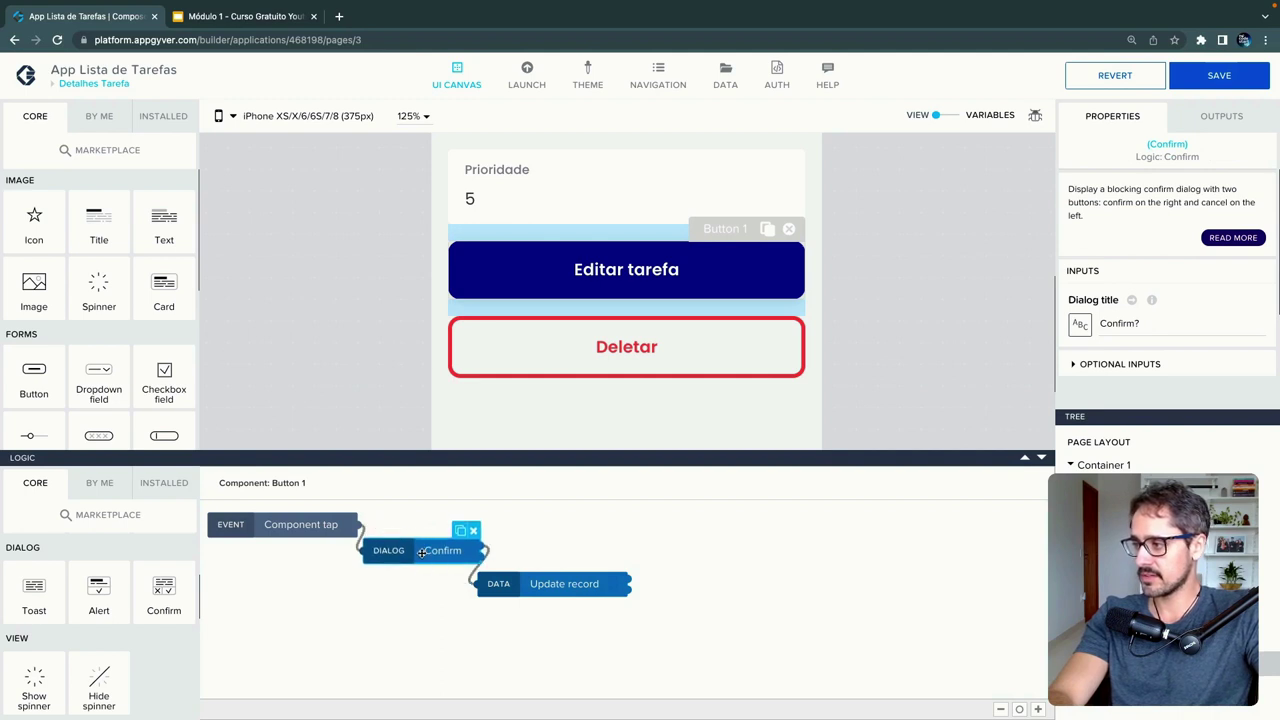
drag(552, 584, 546, 637)
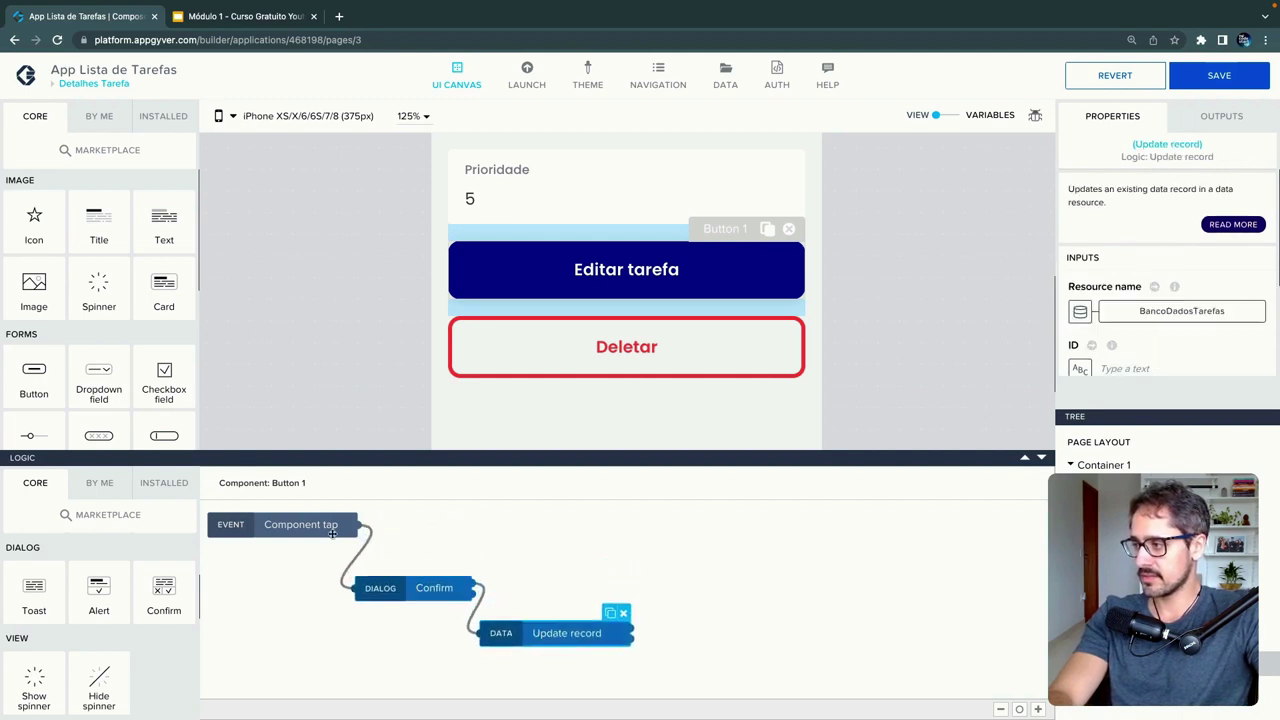
drag(332, 534, 342, 682)
click(393, 590)
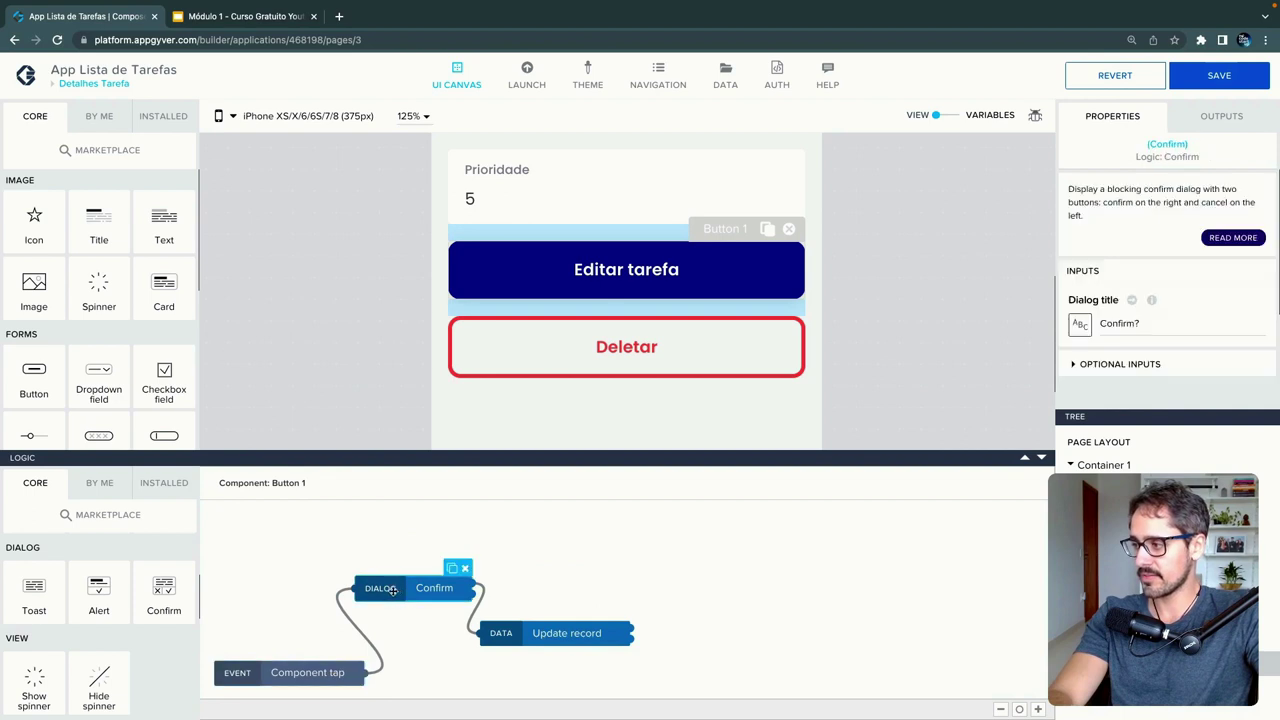
drag(393, 590, 332, 632)
drag(531, 634, 418, 587)
- Set the Confirm node's dialog title to "Atualizar tarefa?"
click(377, 631)
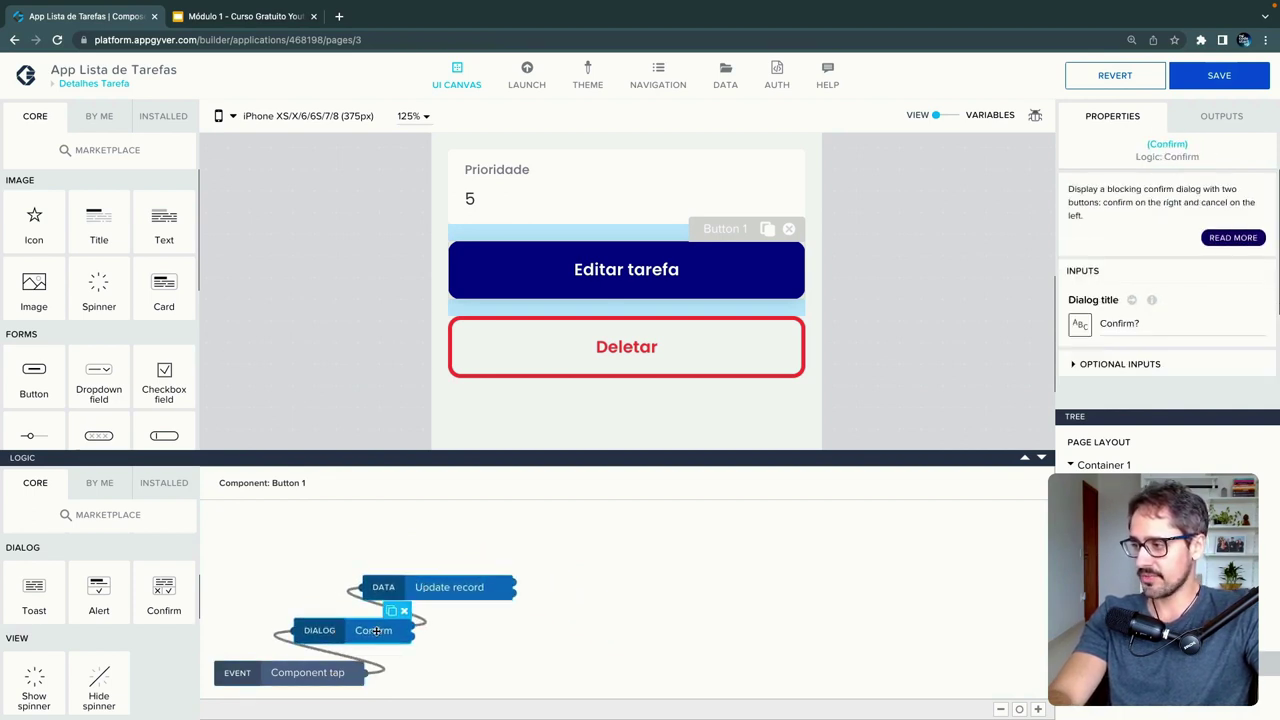
double_click(1115, 323)
text(Atualizar)
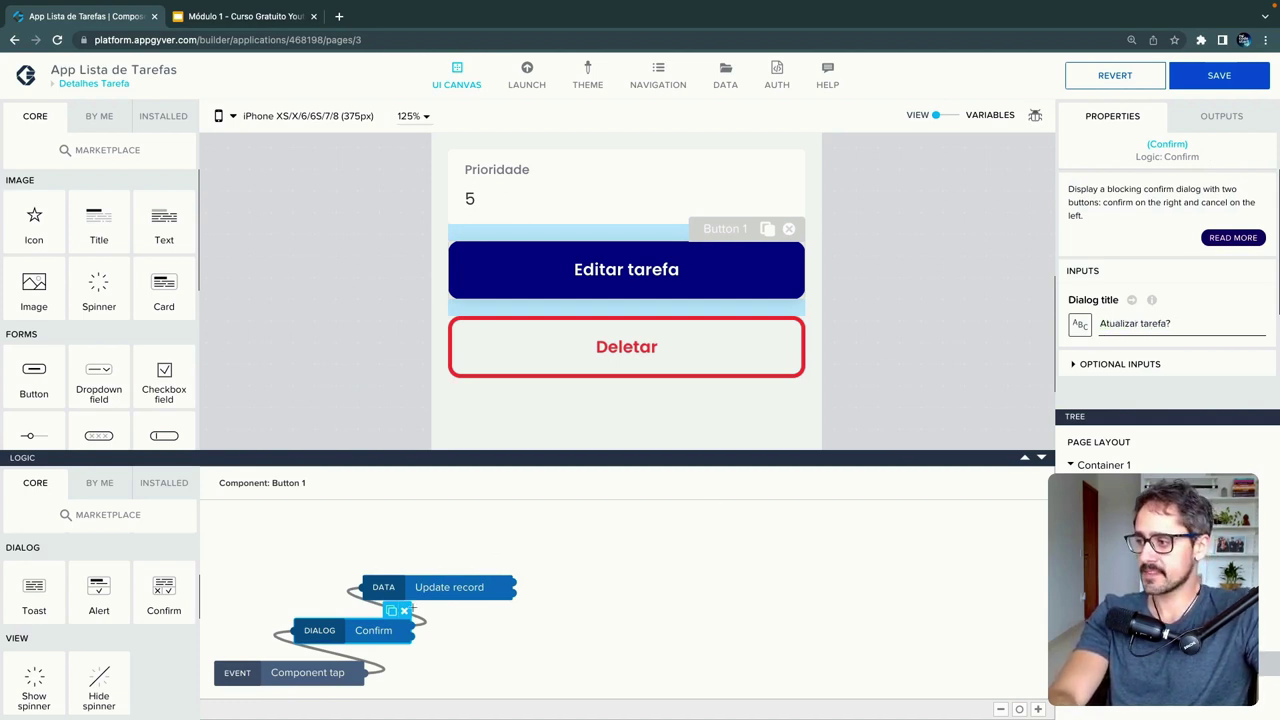
text( tarefa)
- Set the dialog's confirm button label to Sim and its cancel button label to Cancelar, and save the app
click(1150, 365)
scroll(1155, 368, down, 2)
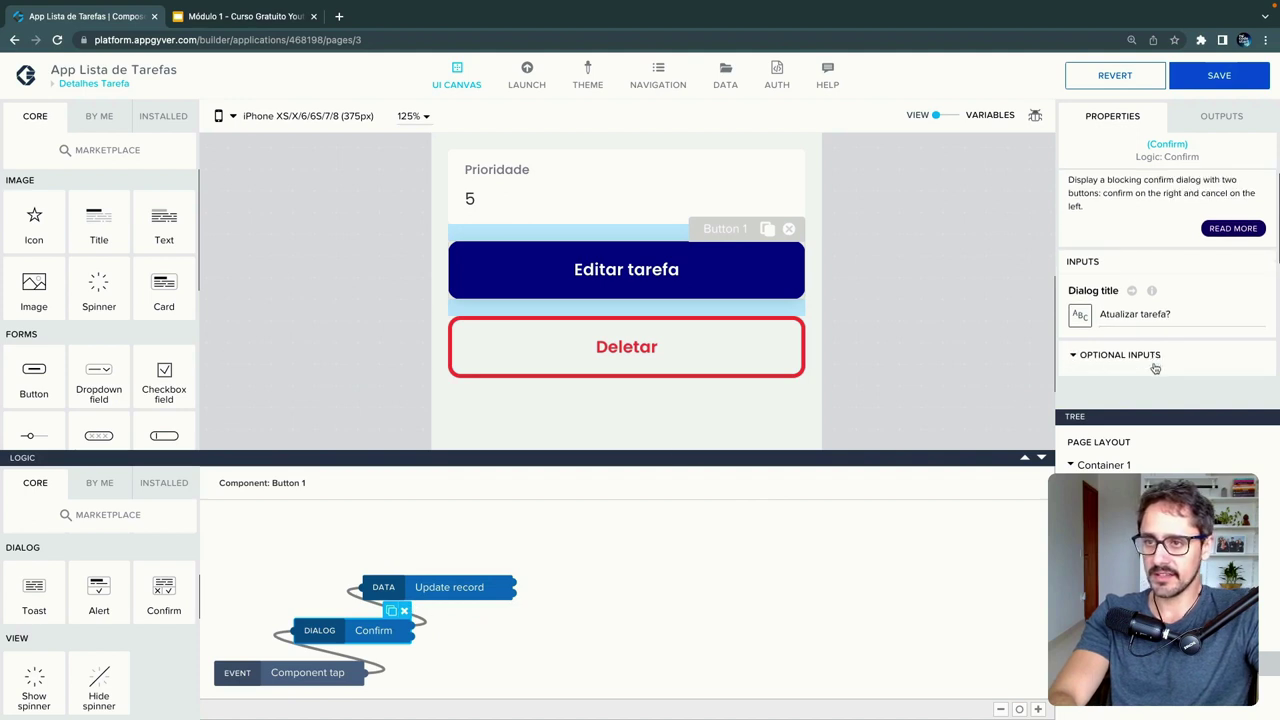
scroll(1155, 368, down, 3)
drag(1143, 323, 1082, 325)
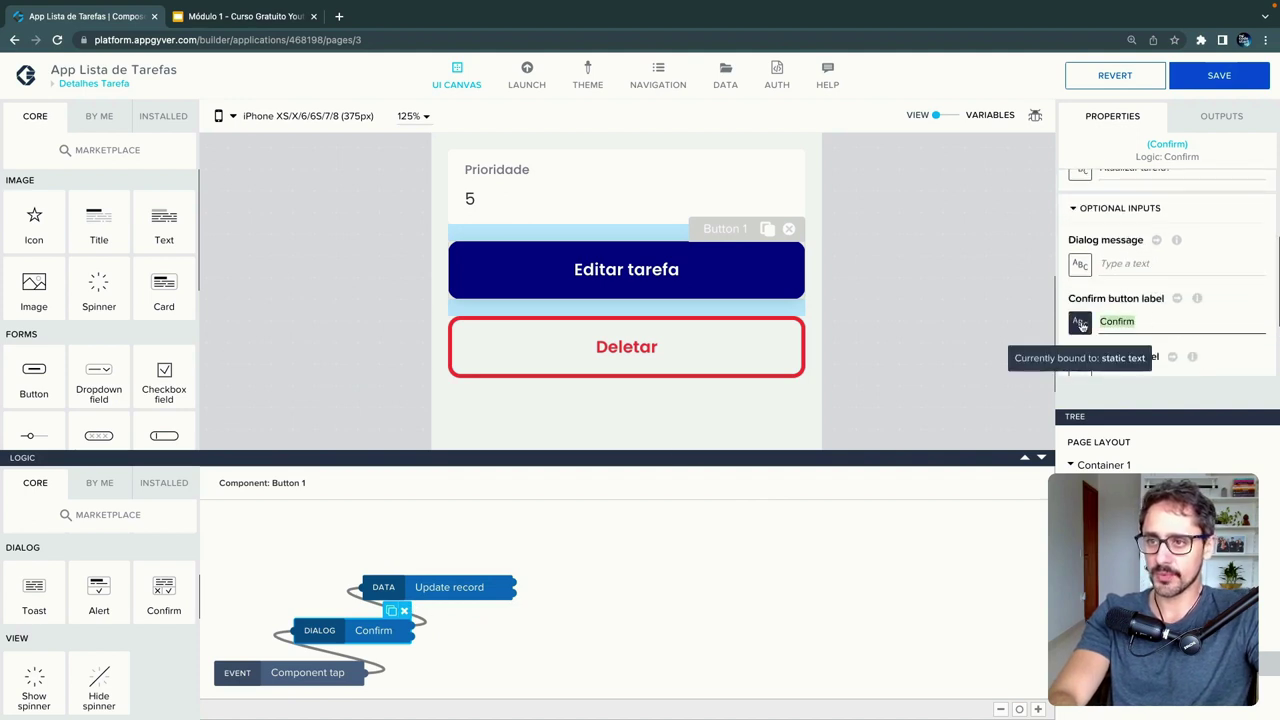
text(Sim)
scroll(1135, 320, down, 2)
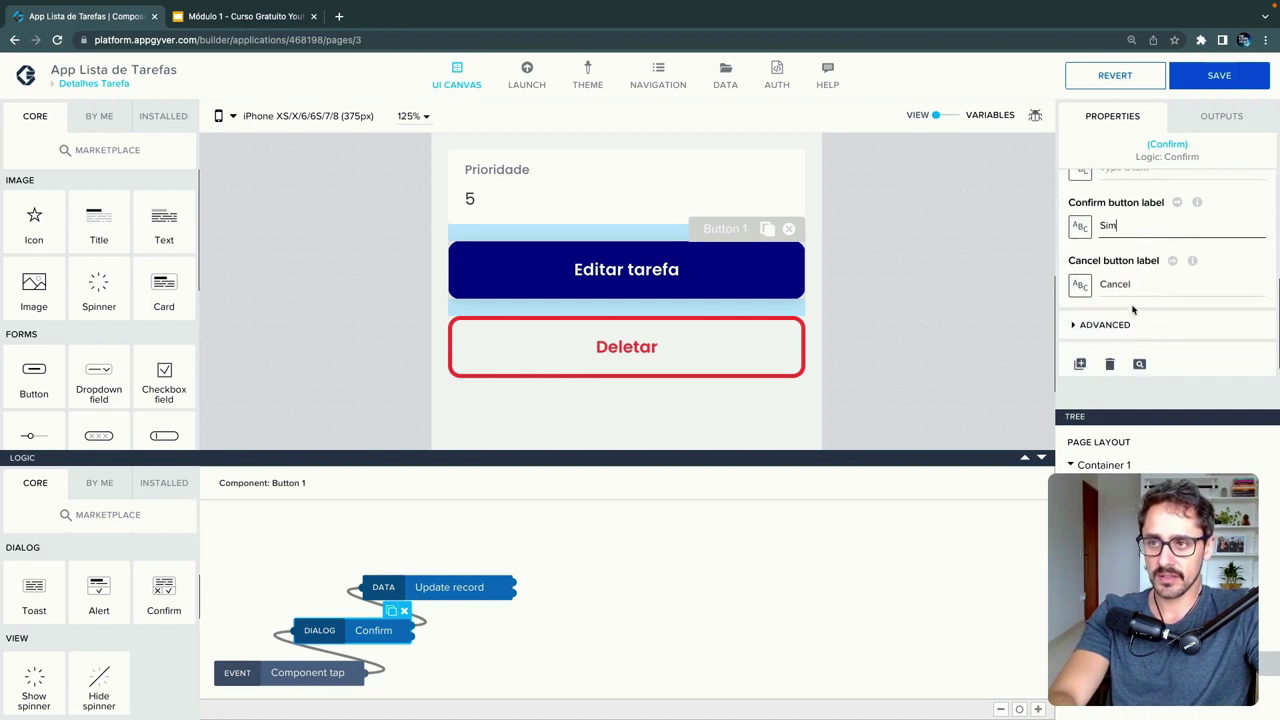
click(1135, 284)
text(ar)
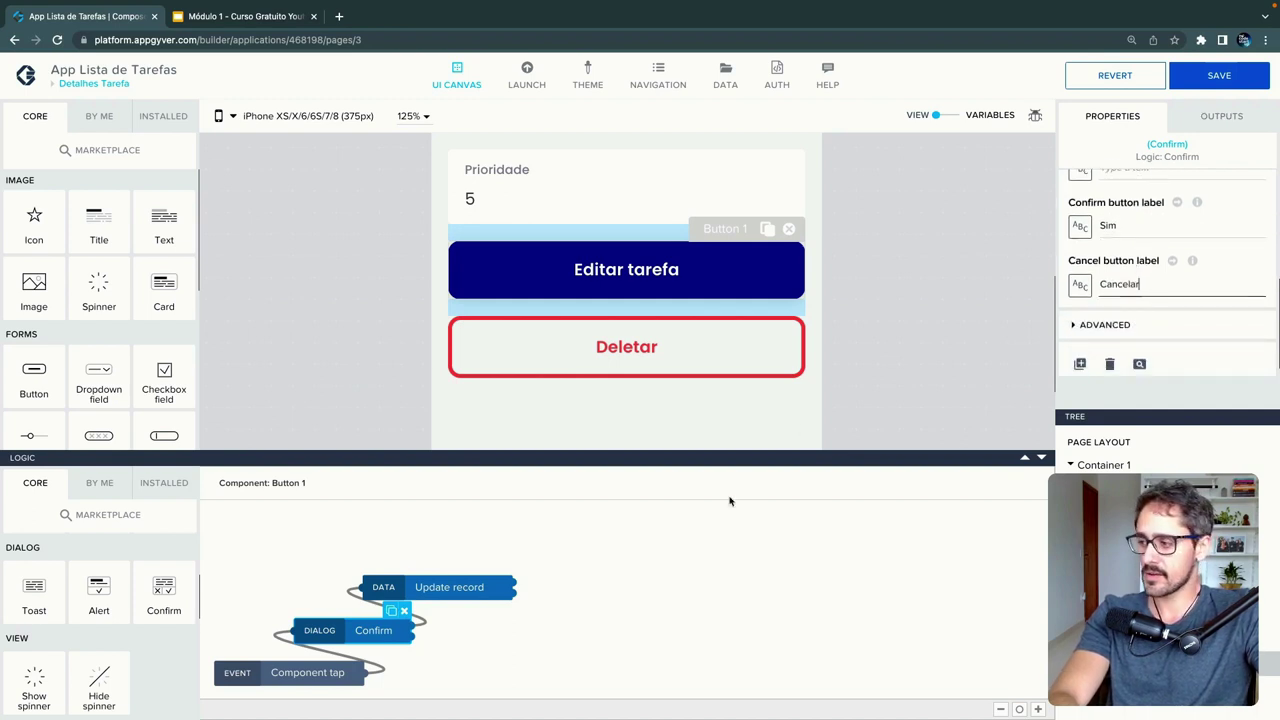
click(1220, 82)
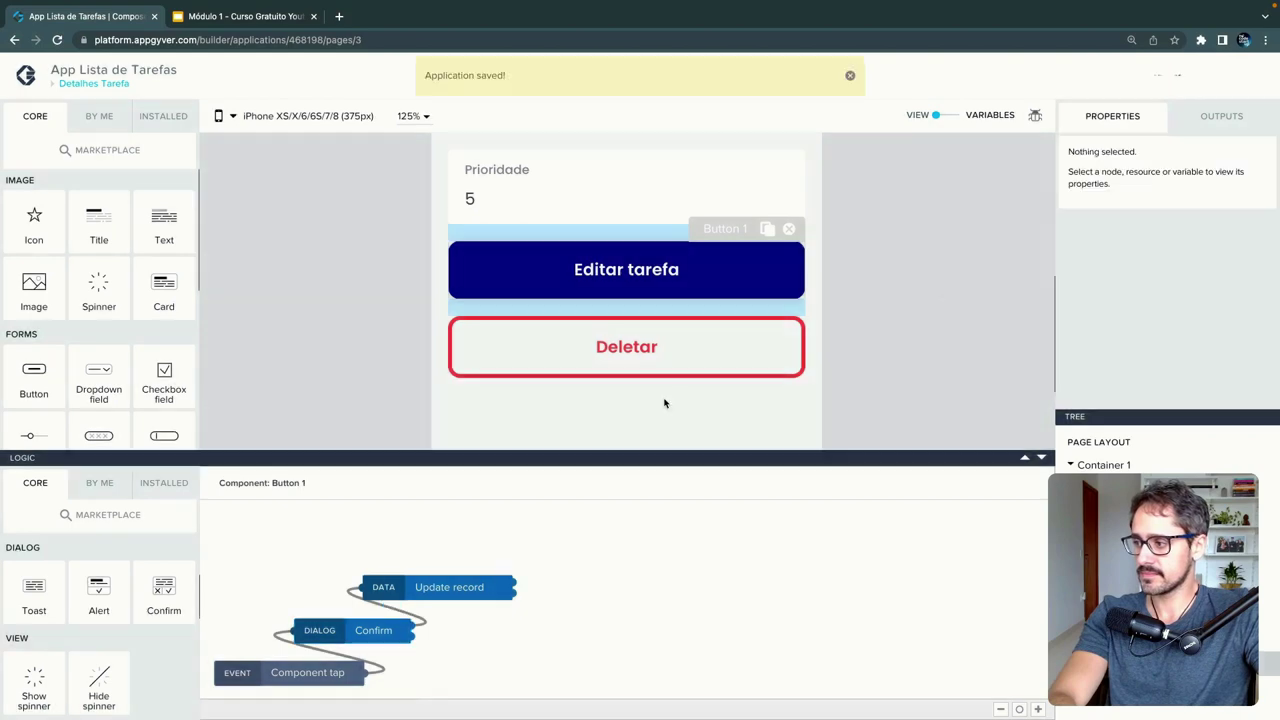
- Bind the Update record node's ID to the data variable field TarefaSingleRecord.id
click(447, 591)
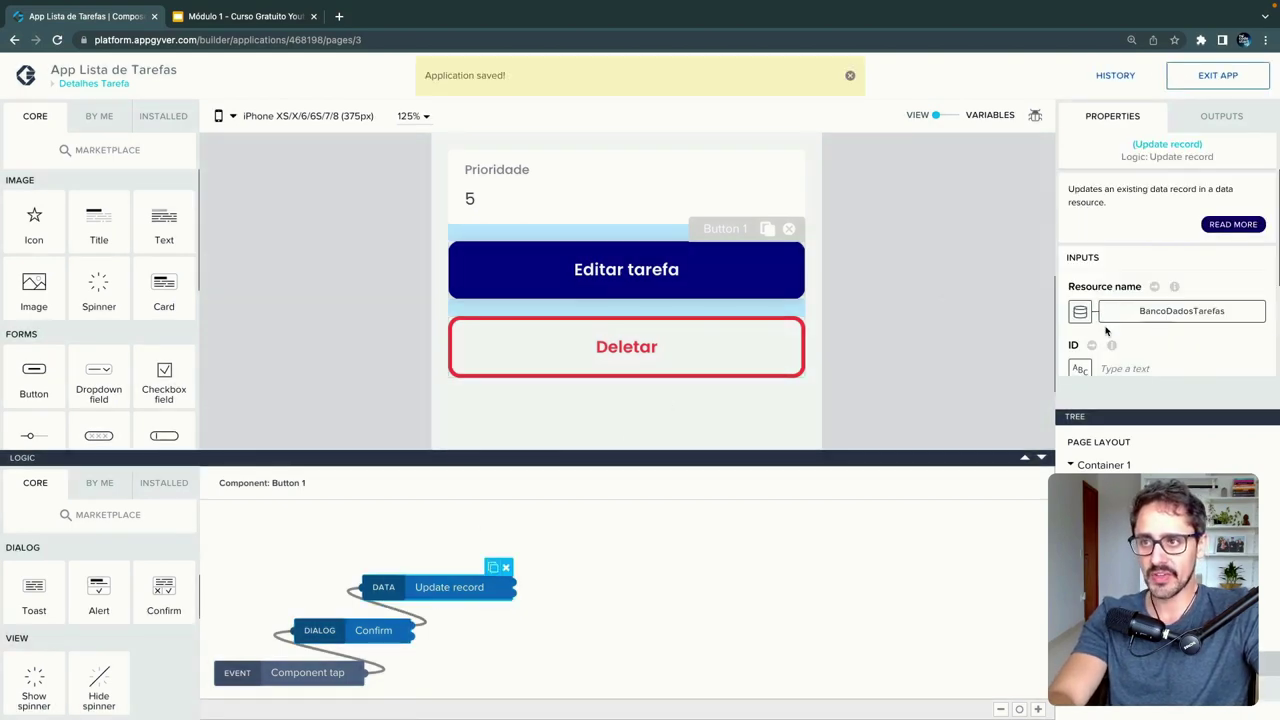
scroll(1106, 331, down, 3)
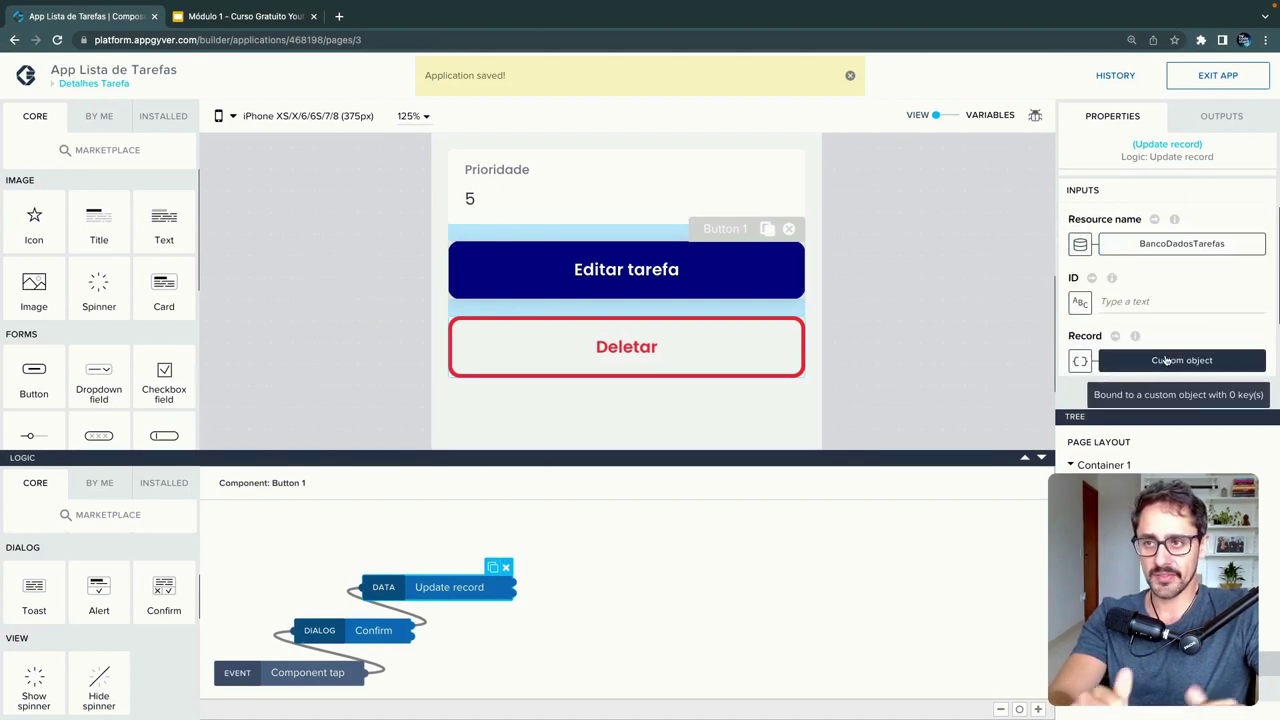
click(1080, 302)
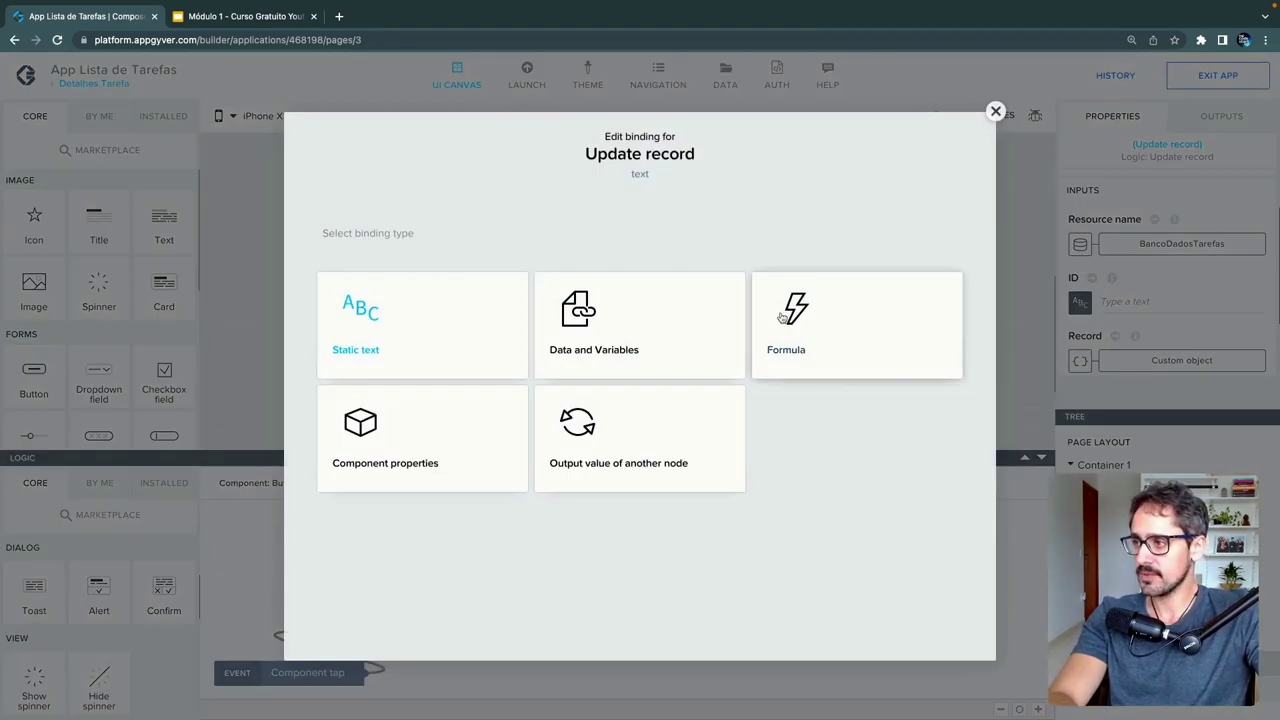
click(694, 362)
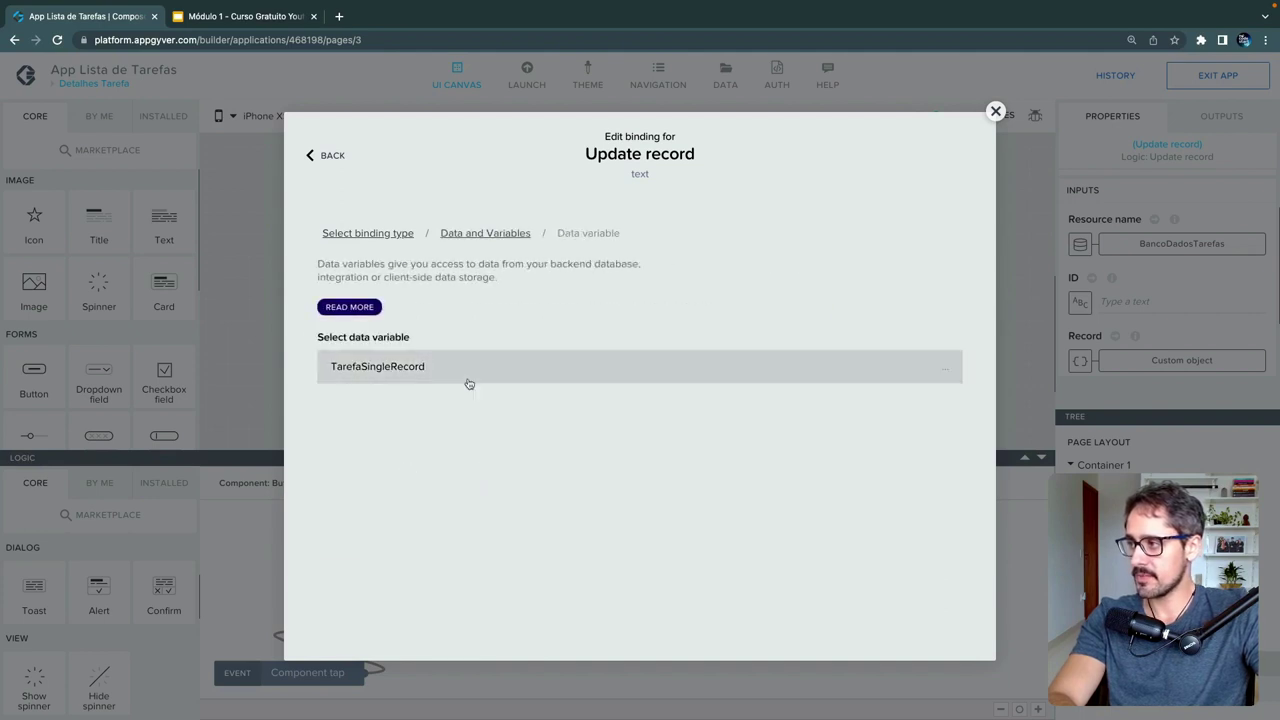
click(487, 531)
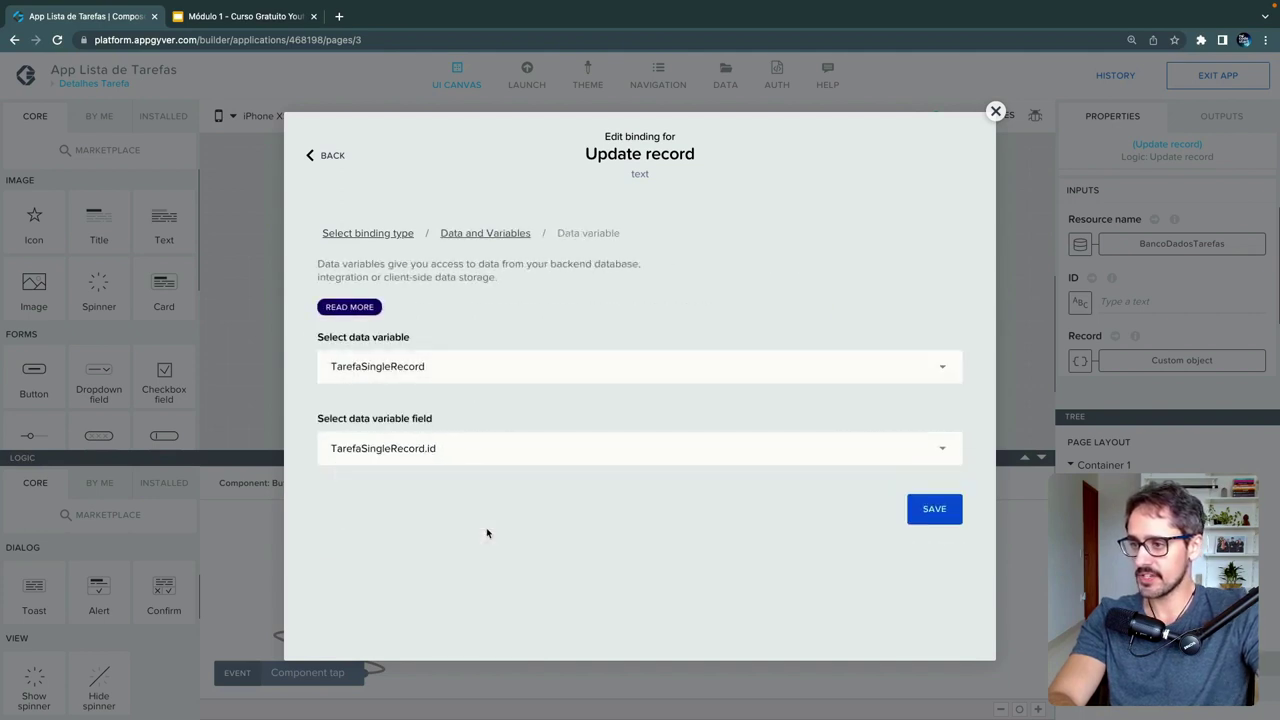
click(922, 516)
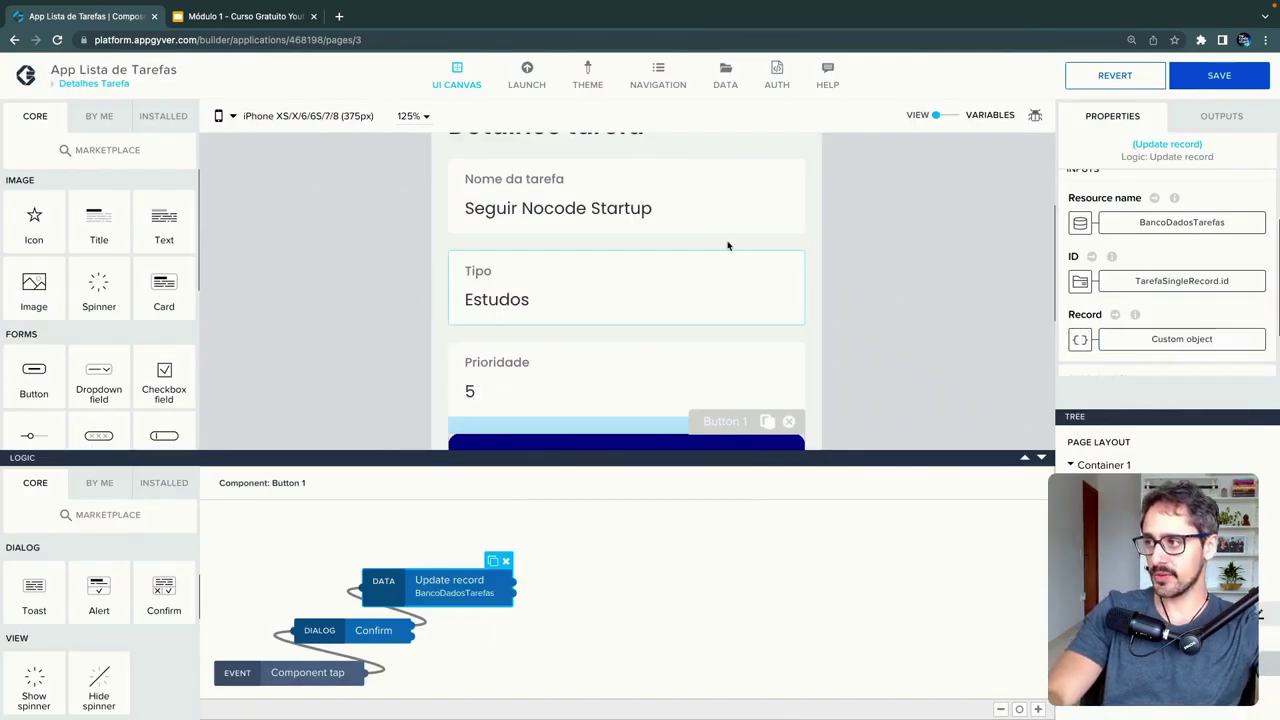
- Open the Update record node's Record object and bind its nome property to the data variable field TarefaSingleRecord.nome
click(1168, 342)
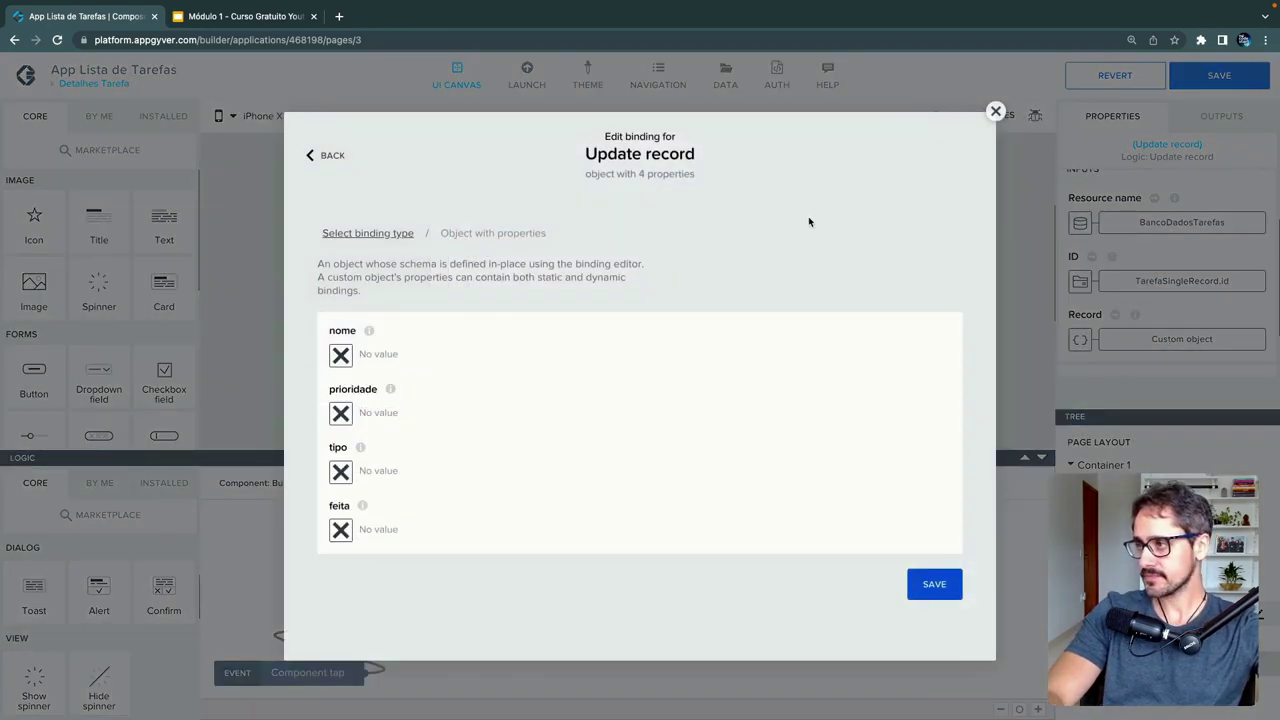
click(340, 355)
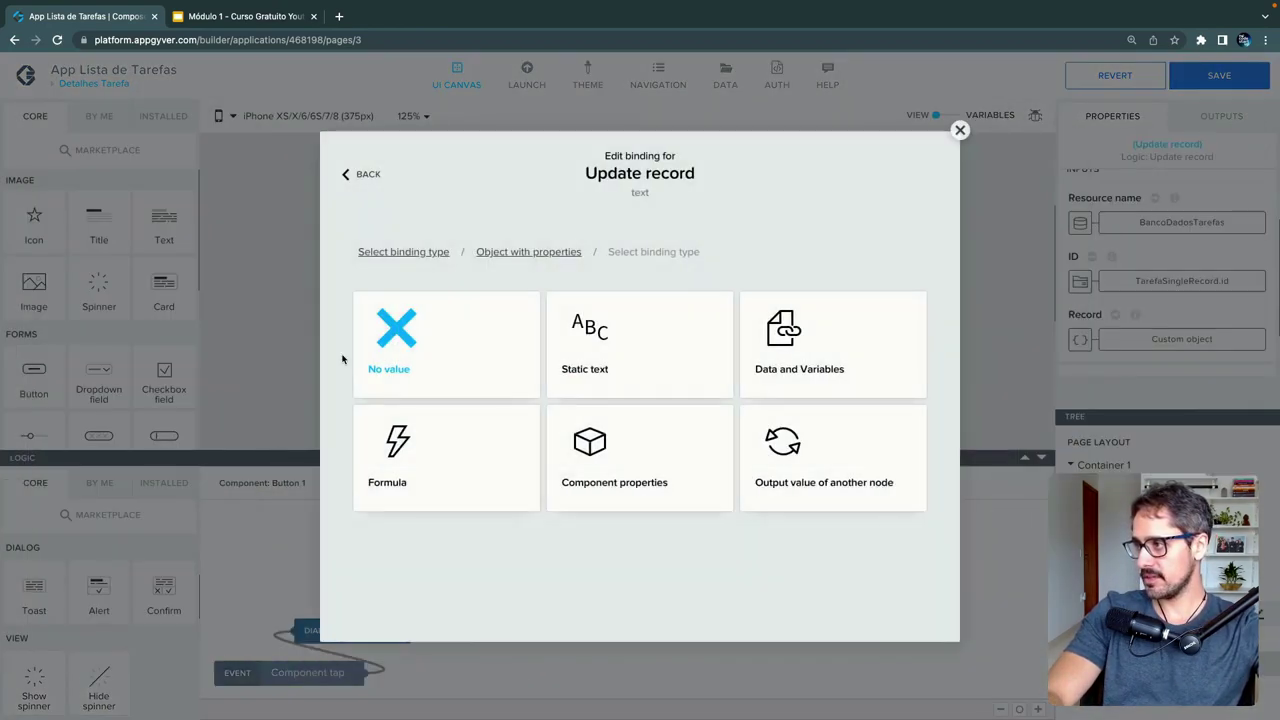
click(797, 358)
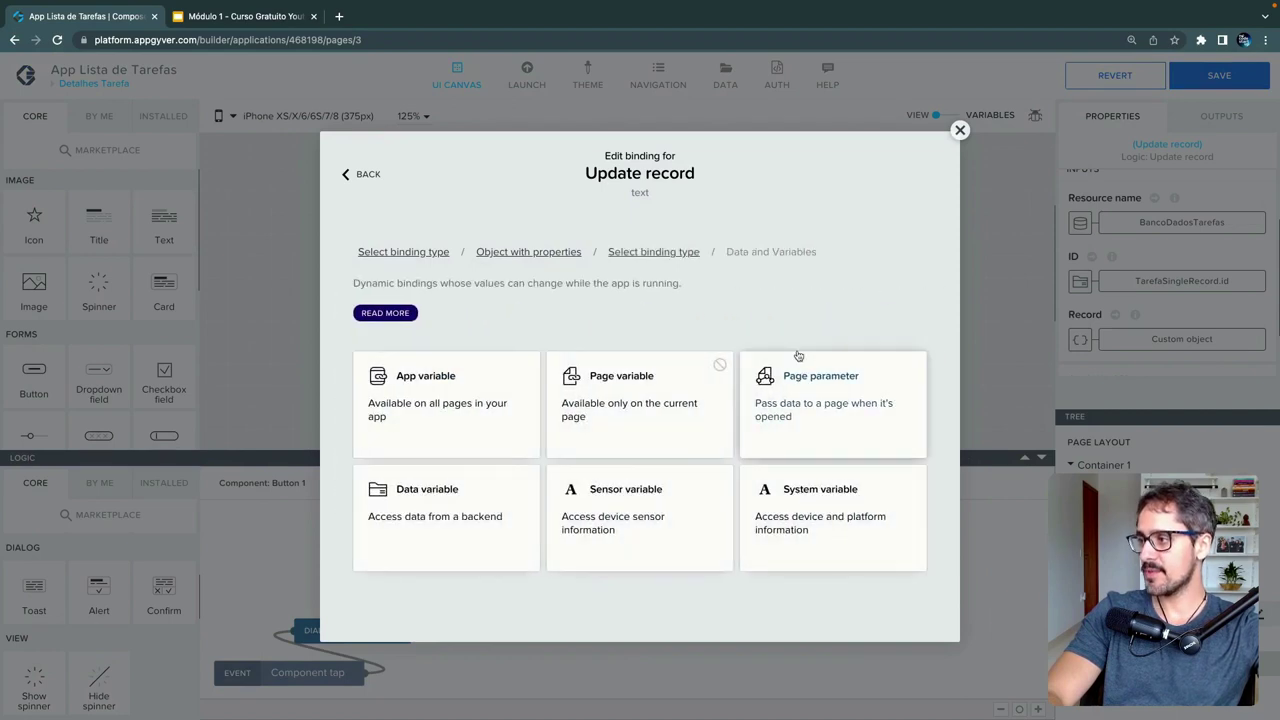
click(519, 499)
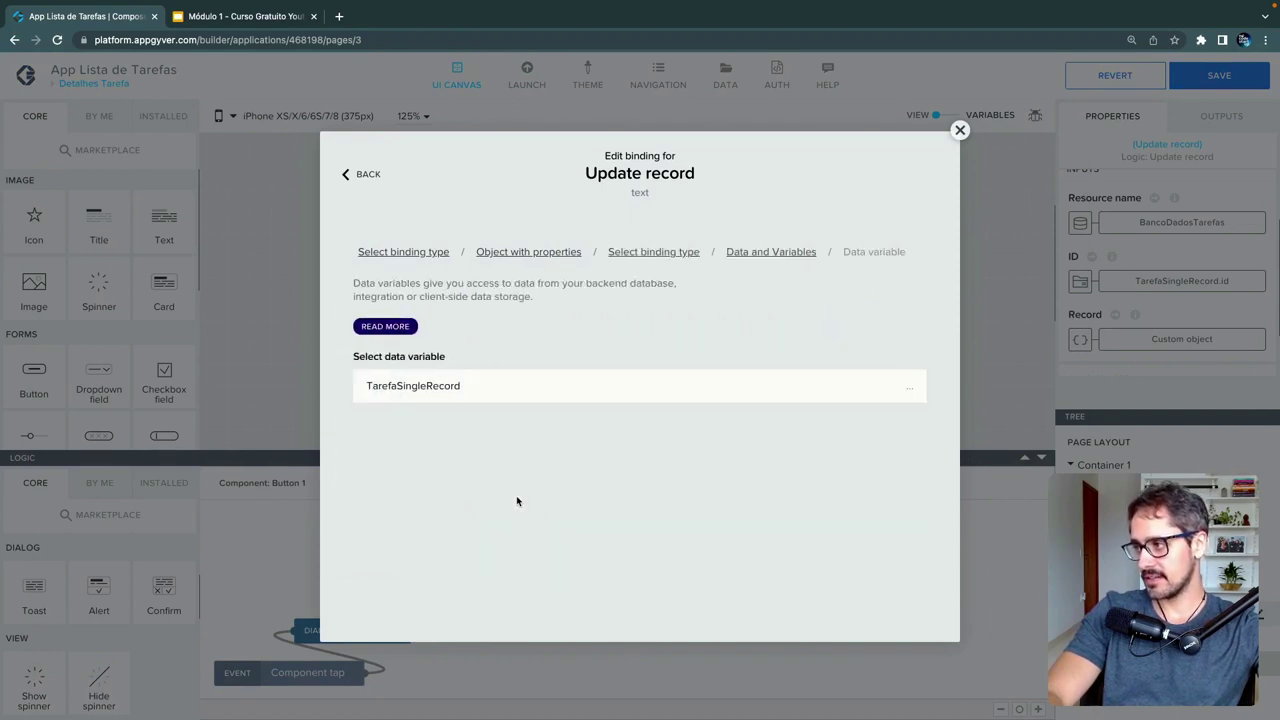
click(508, 383)
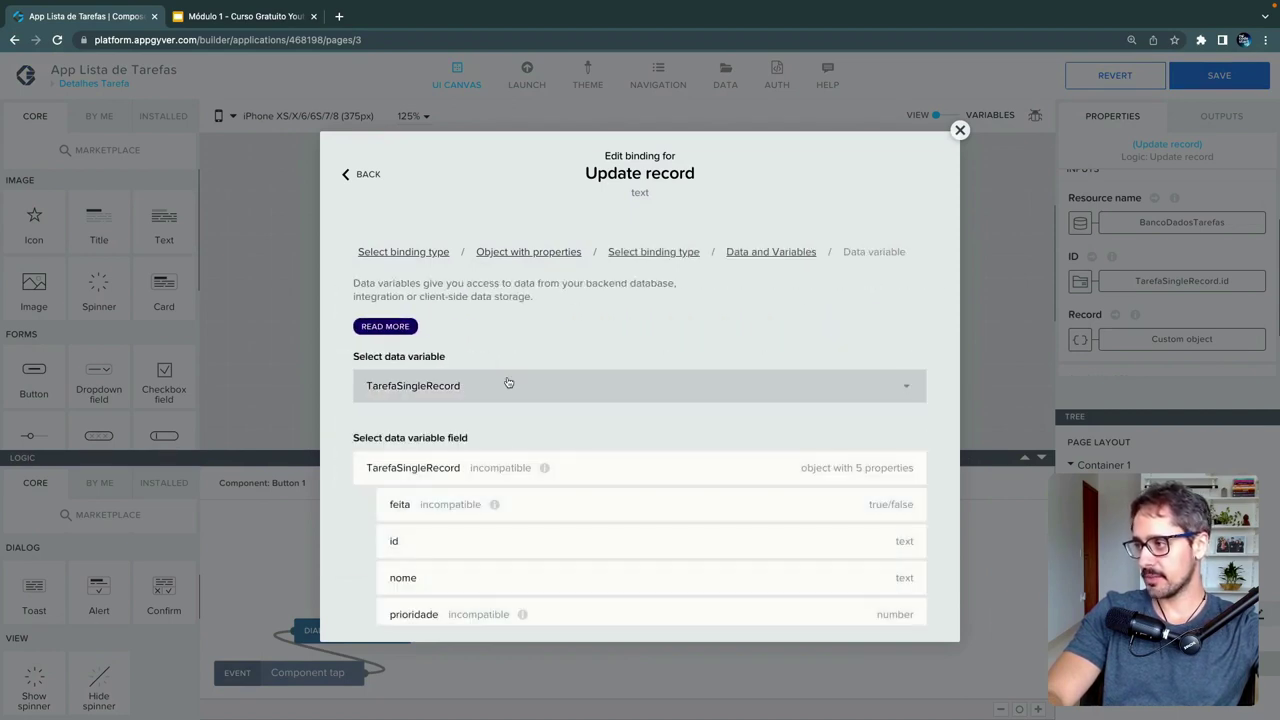
click(517, 583)
click(896, 530)
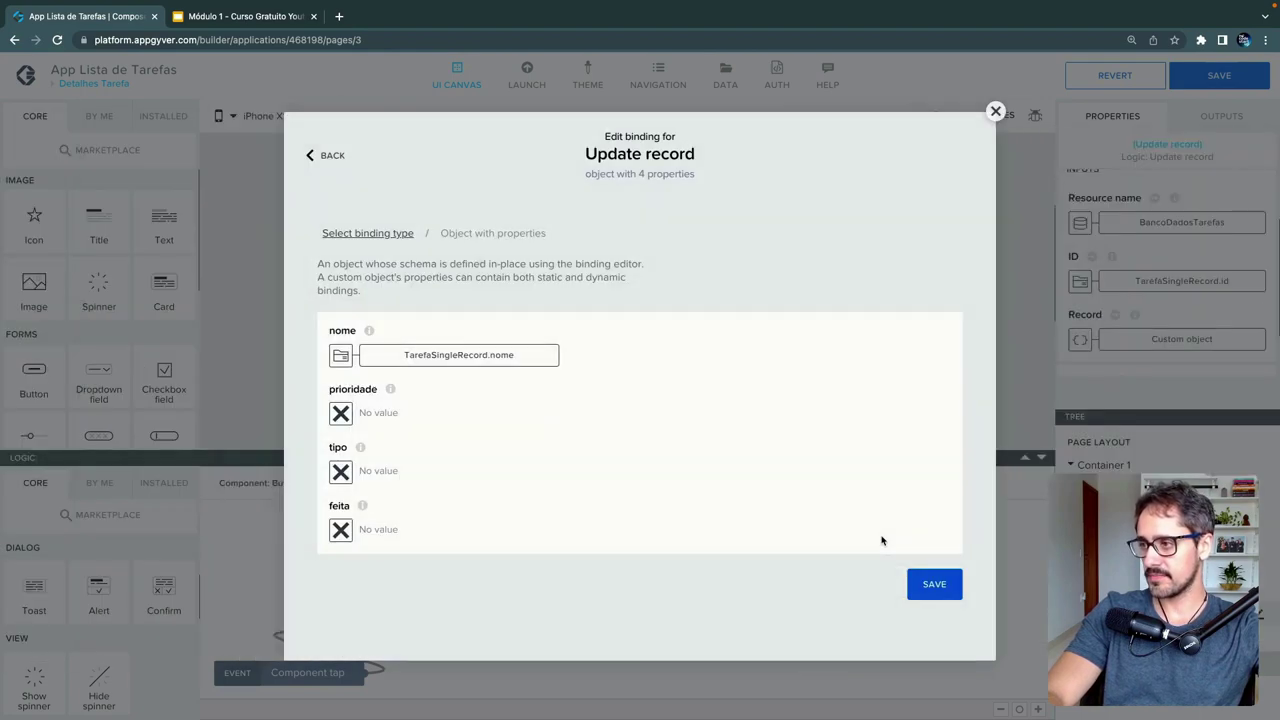
- Bind the record's prioridade property to the data variable field TarefaSingleRecord.prioridade
click(345, 415)
click(766, 432)
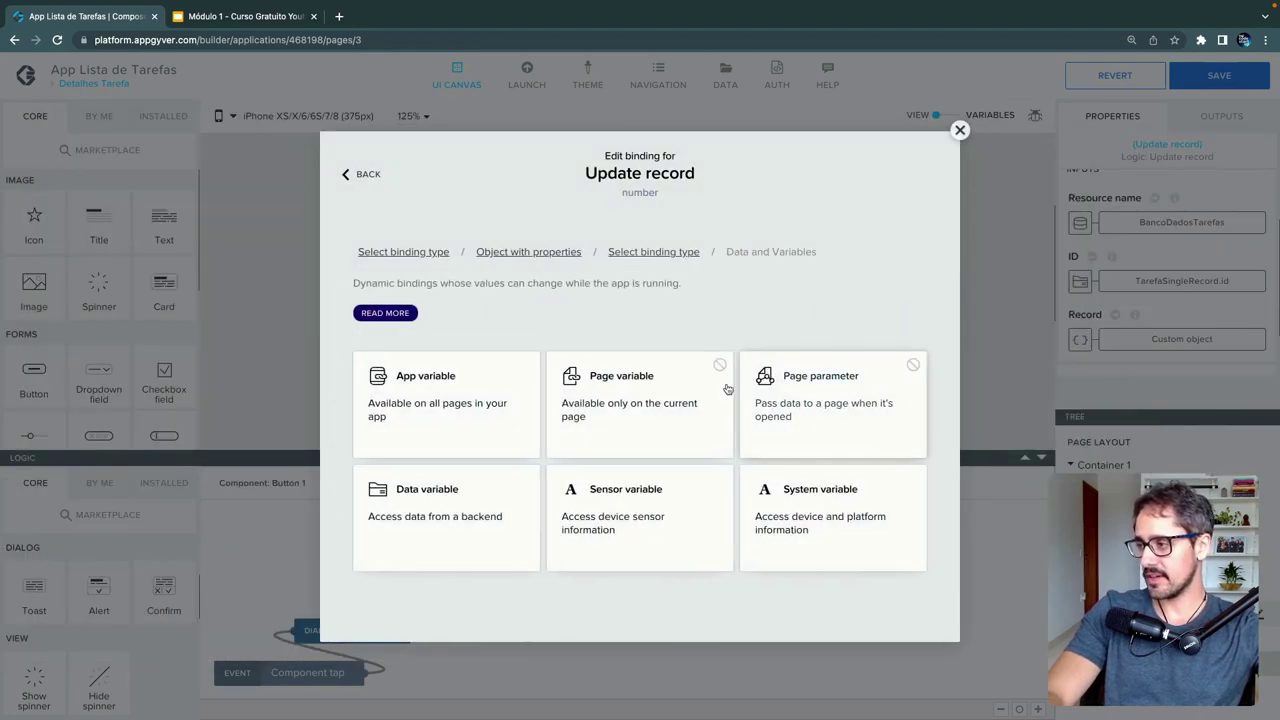
click(429, 515)
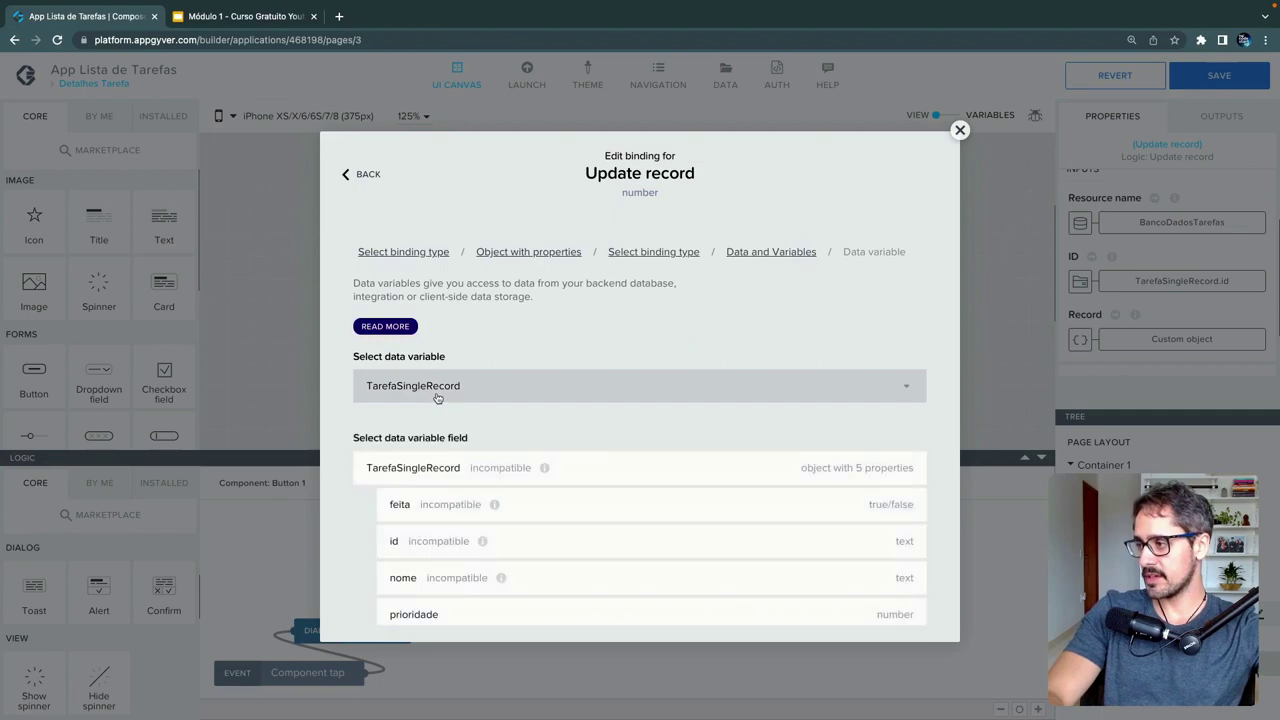
scroll(474, 600, down, 1)
click(477, 591)
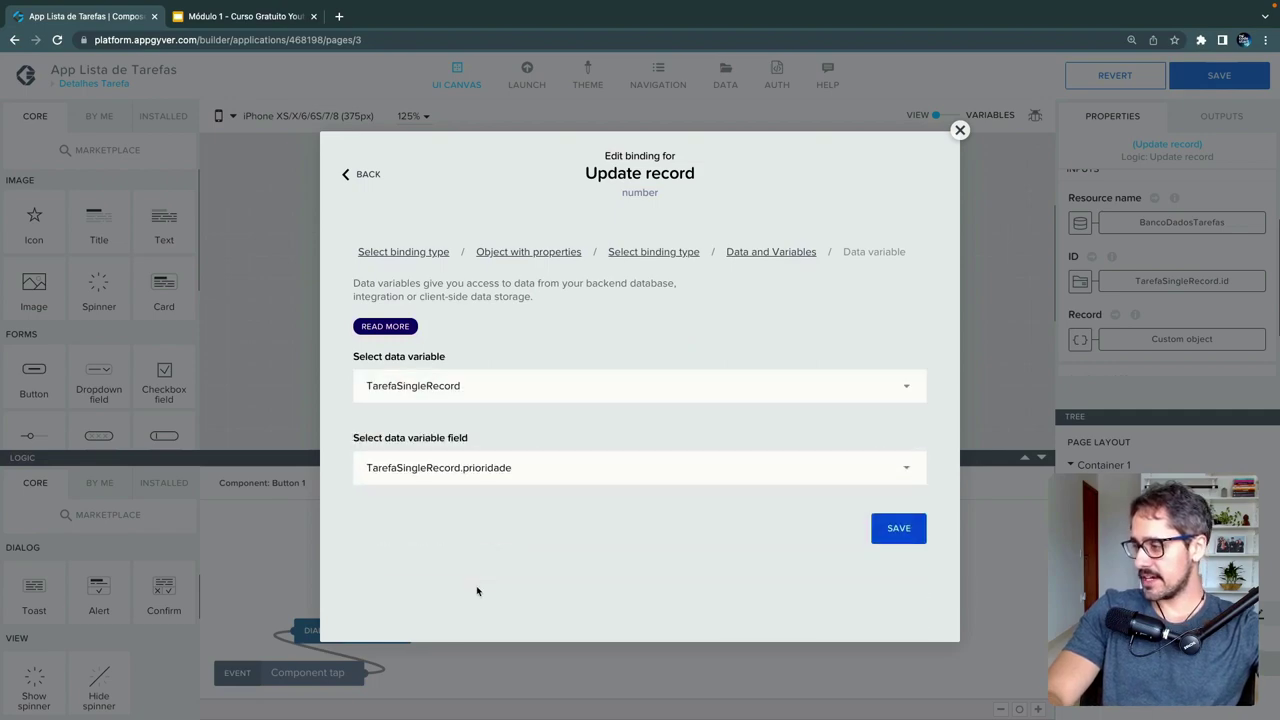
click(904, 532)
- Bind the record's tipo property to the data variable field TarefaSingleRecord.tipo
click(340, 472)
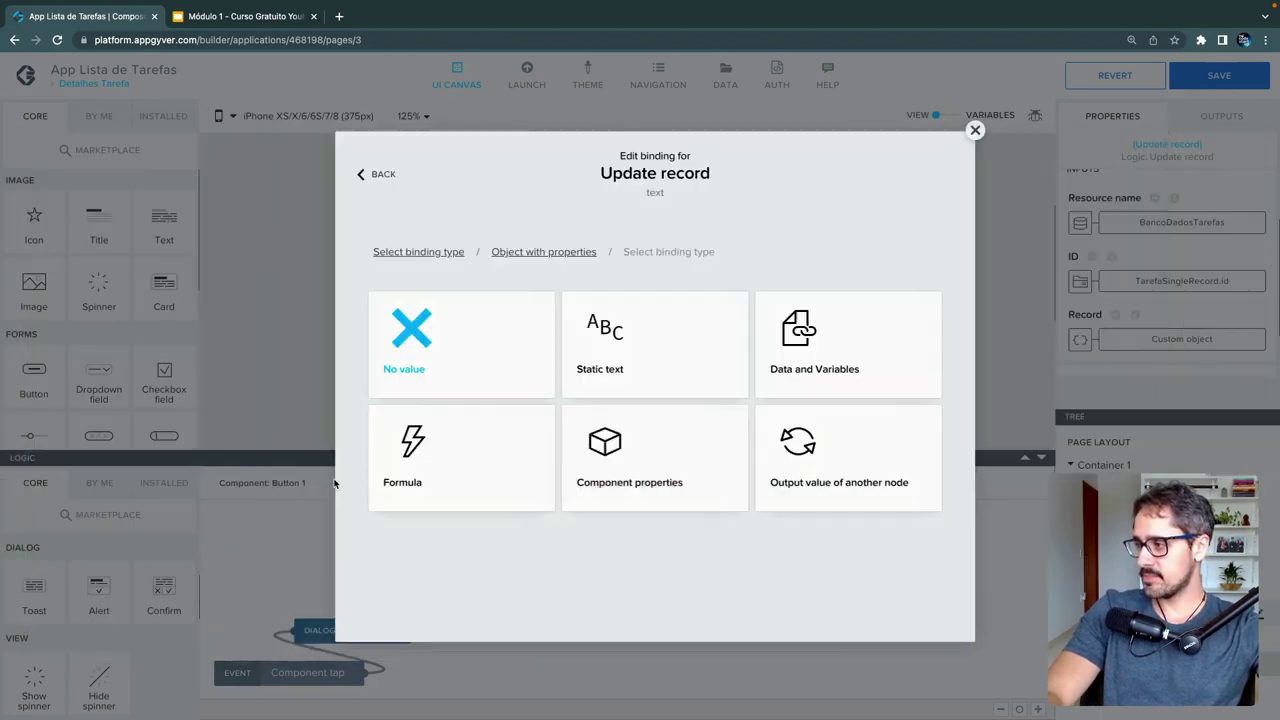
click(788, 357)
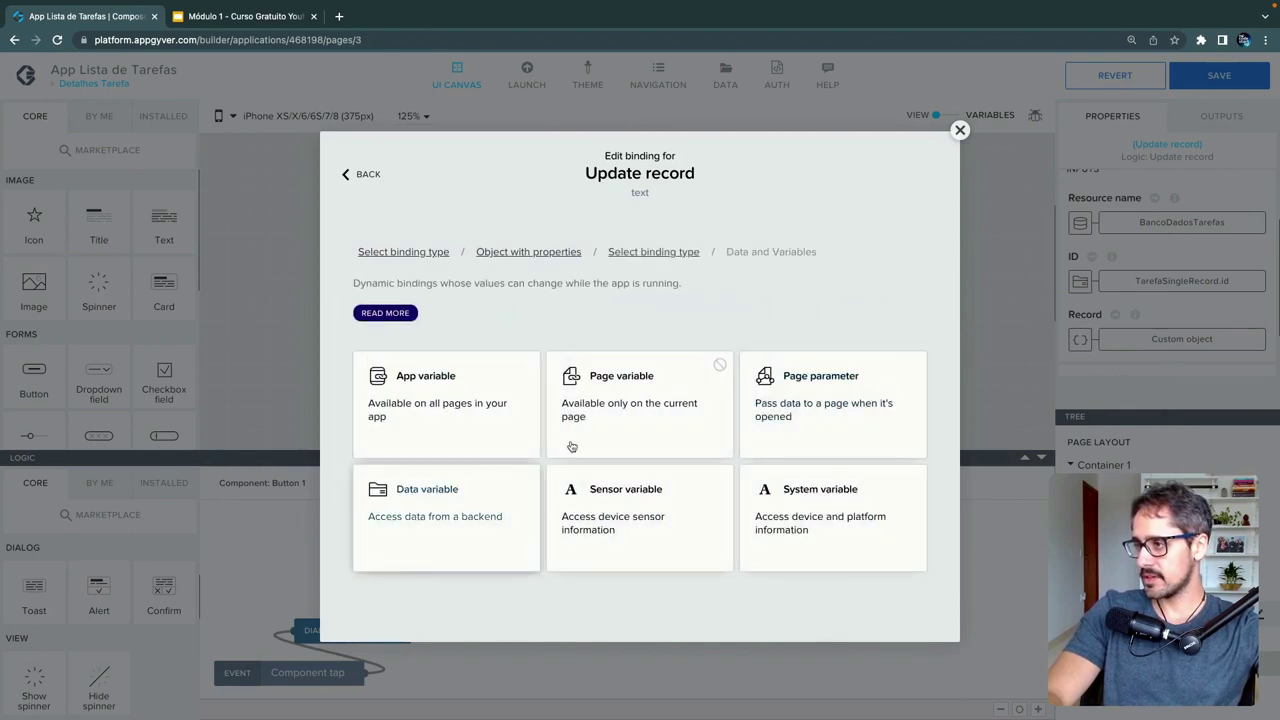
click(468, 512)
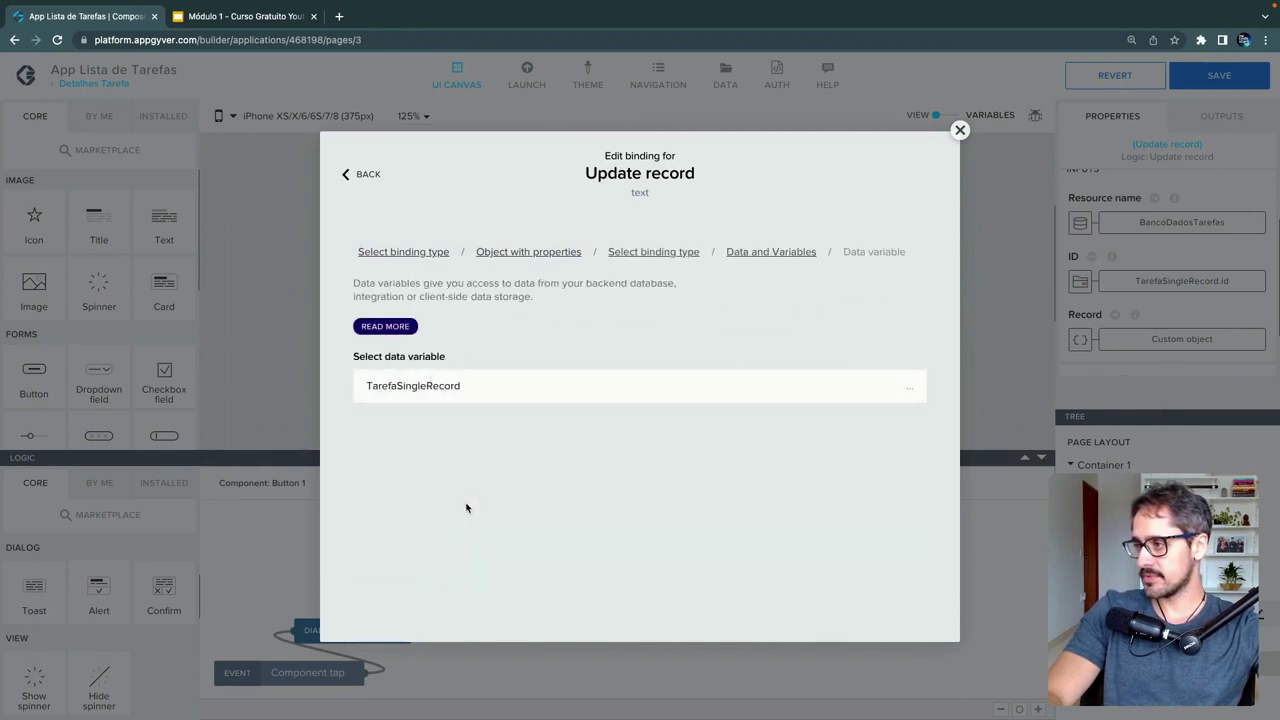
click(480, 390)
scroll(485, 608, down, 1)
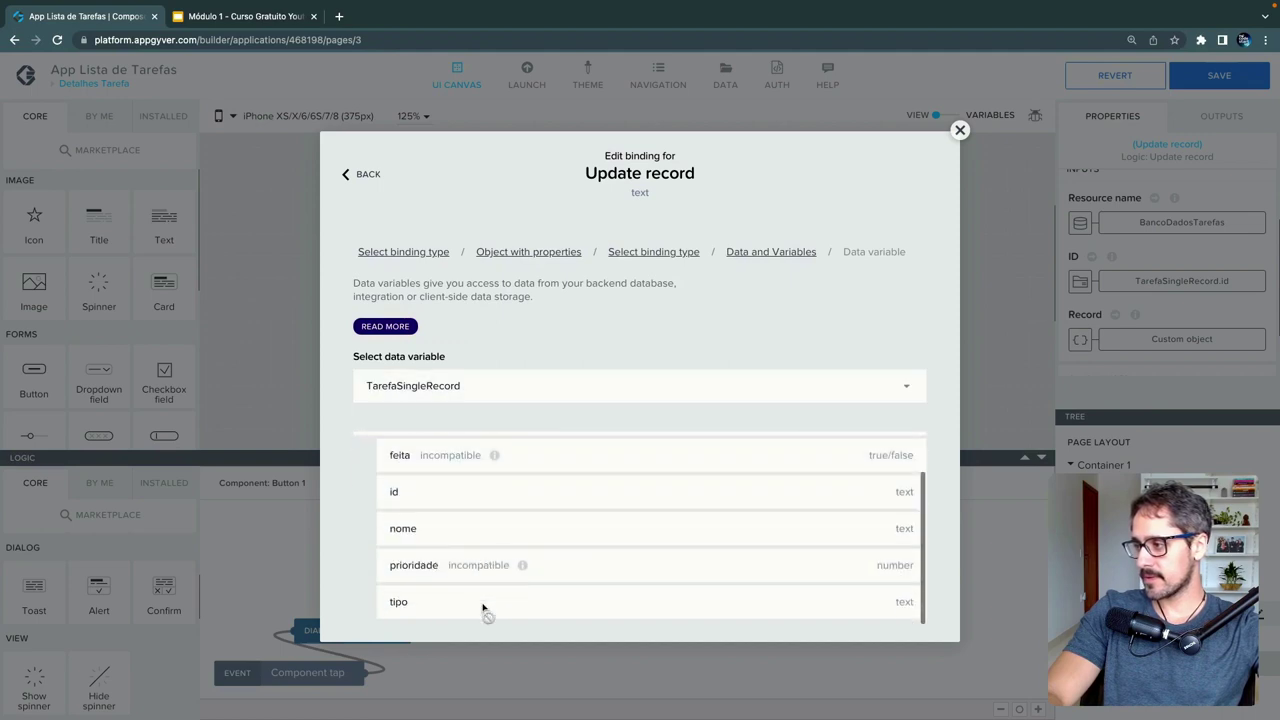
click(483, 604)
click(899, 529)
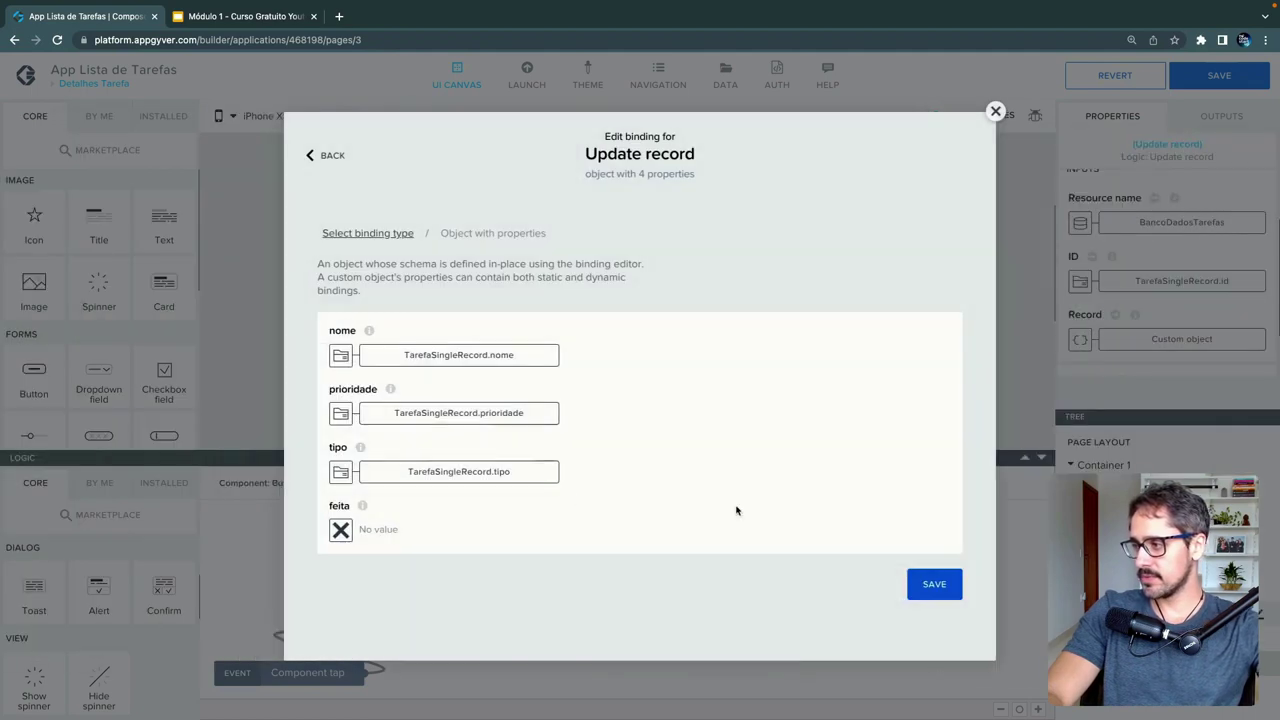
- Set the record's feita property to the static value False and save the record binding
click(341, 529)
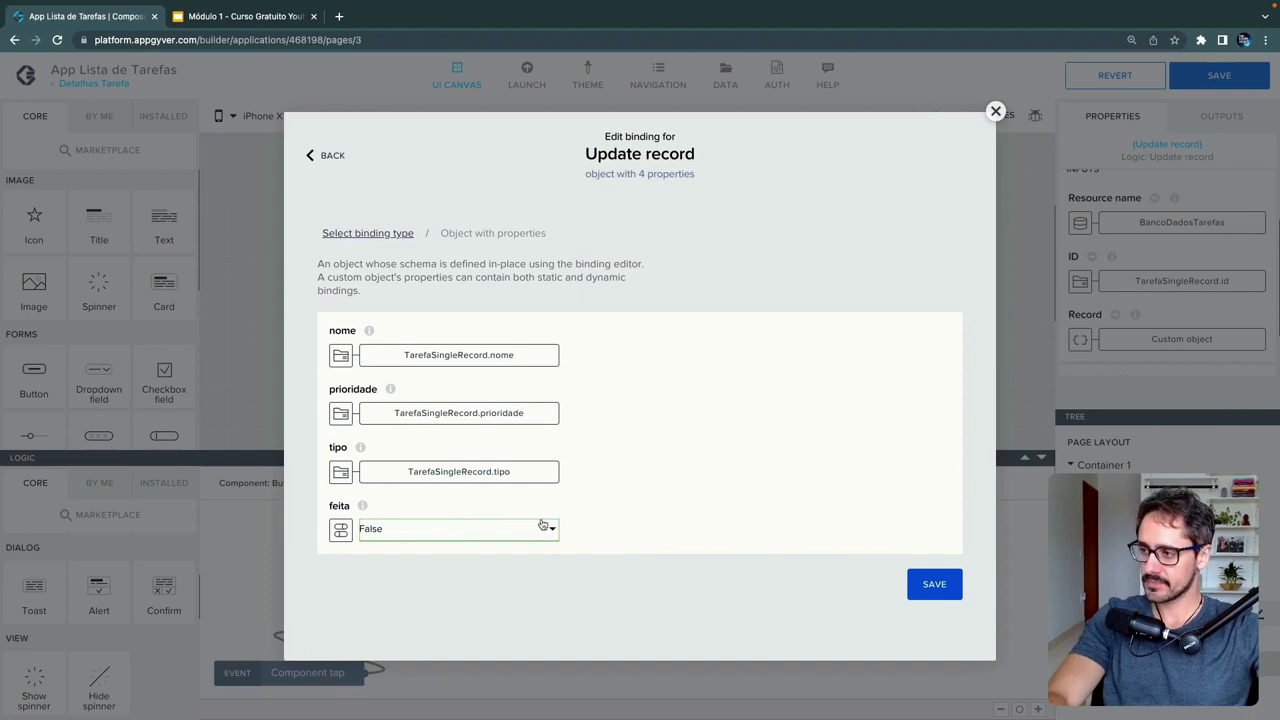
click(915, 584)
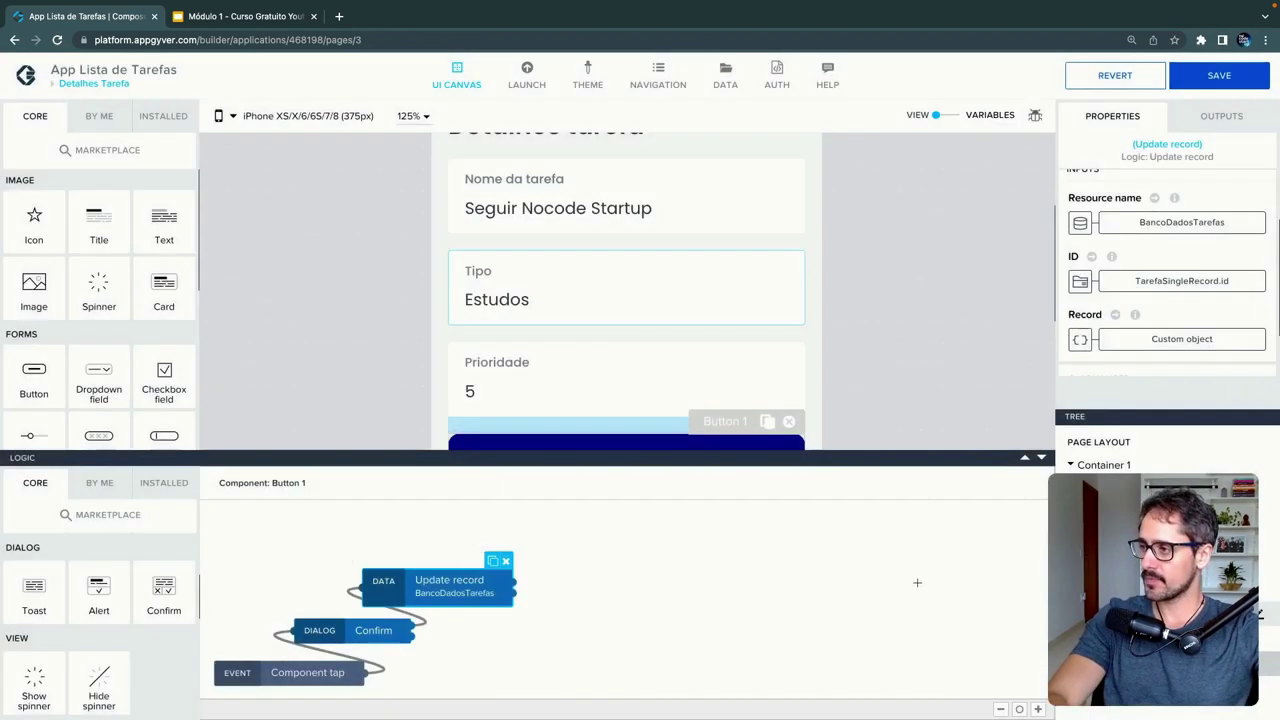
click(1189, 82)
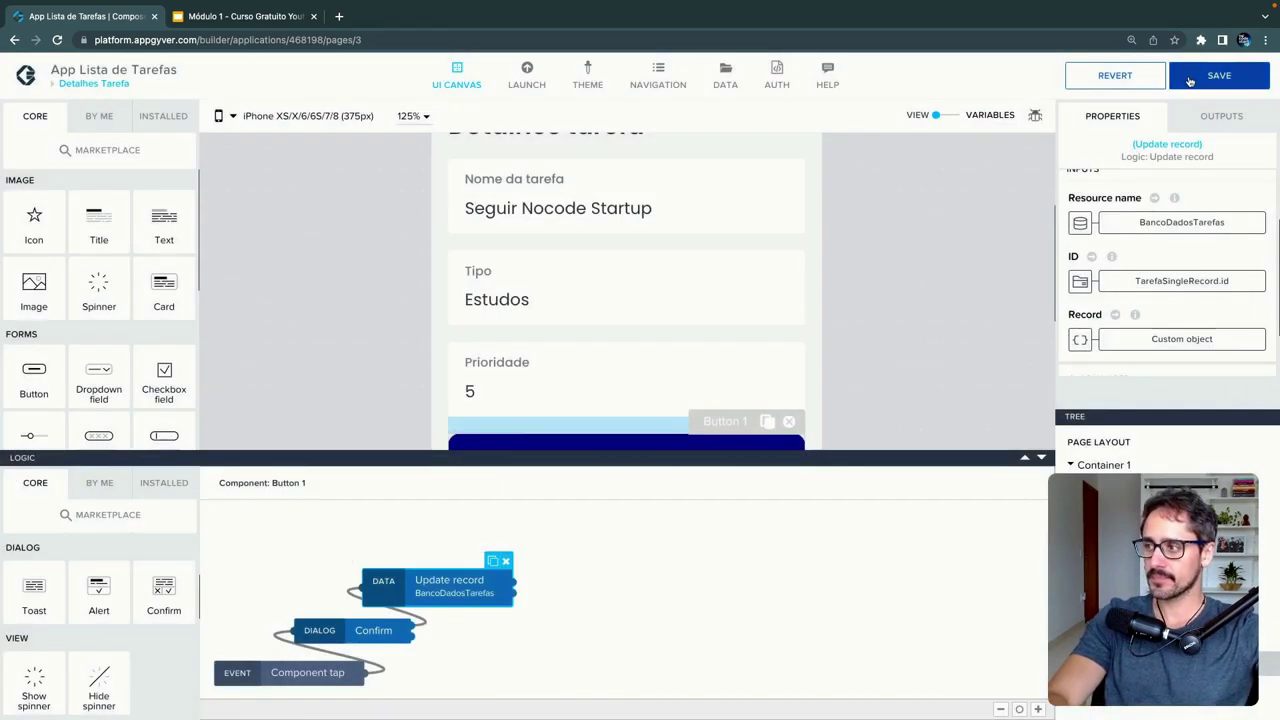
- Add a Navigate back node to the logic flow and connect it to the Update record node's first output
scroll(63, 565, down, 3)
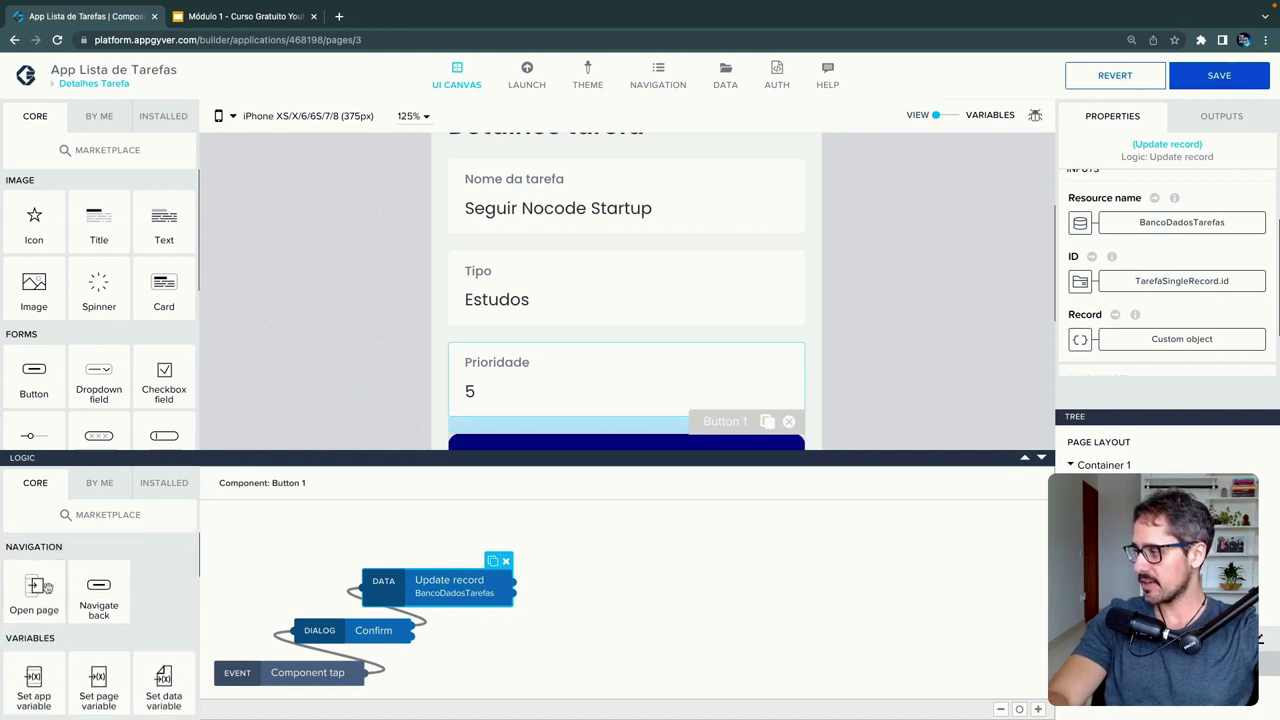
drag(92, 608, 558, 573)
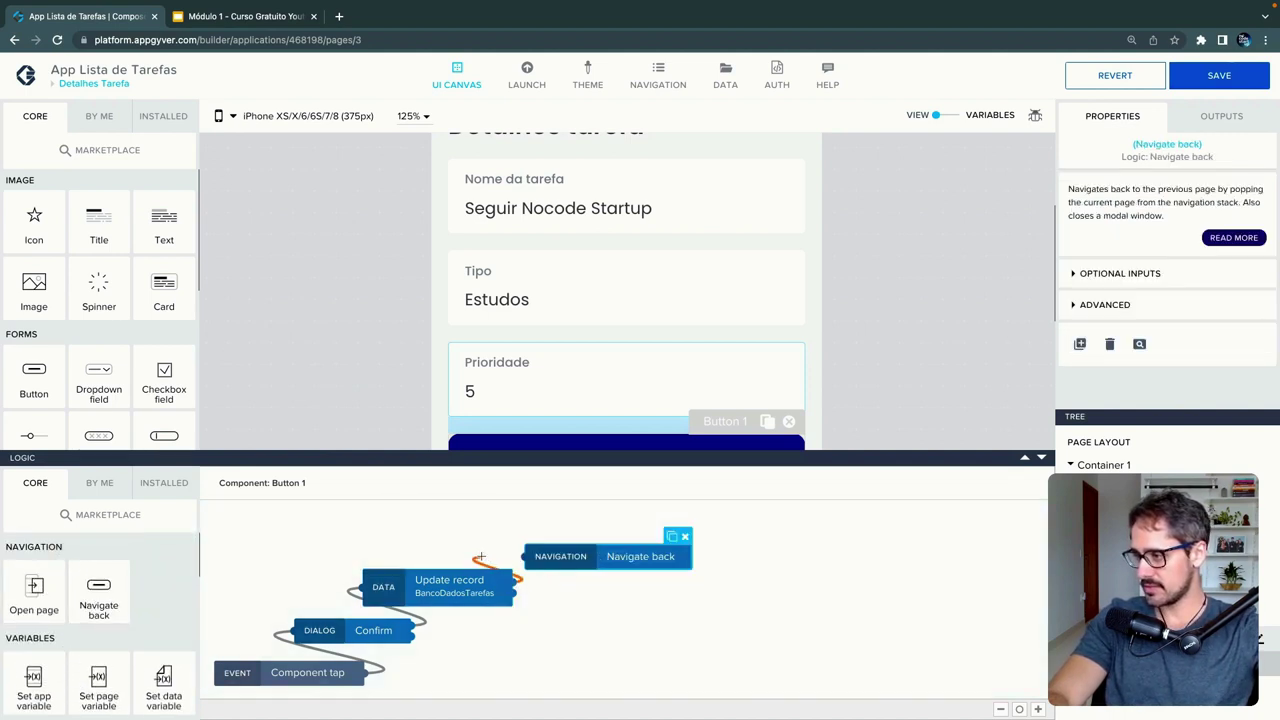
click(530, 546)
drag(560, 558, 625, 527)
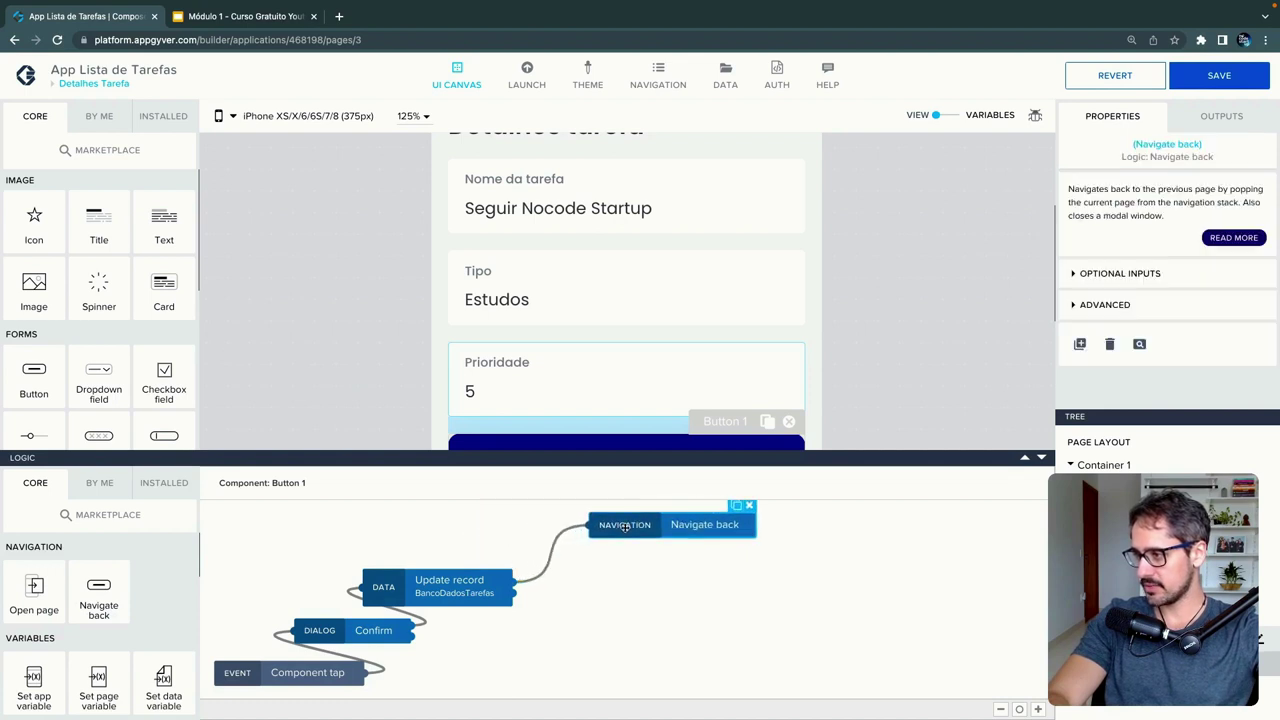
- Insert an Alert dialog between Update record and Navigate back, placing Navigate back just above it
scroll(92, 627, down, 4)
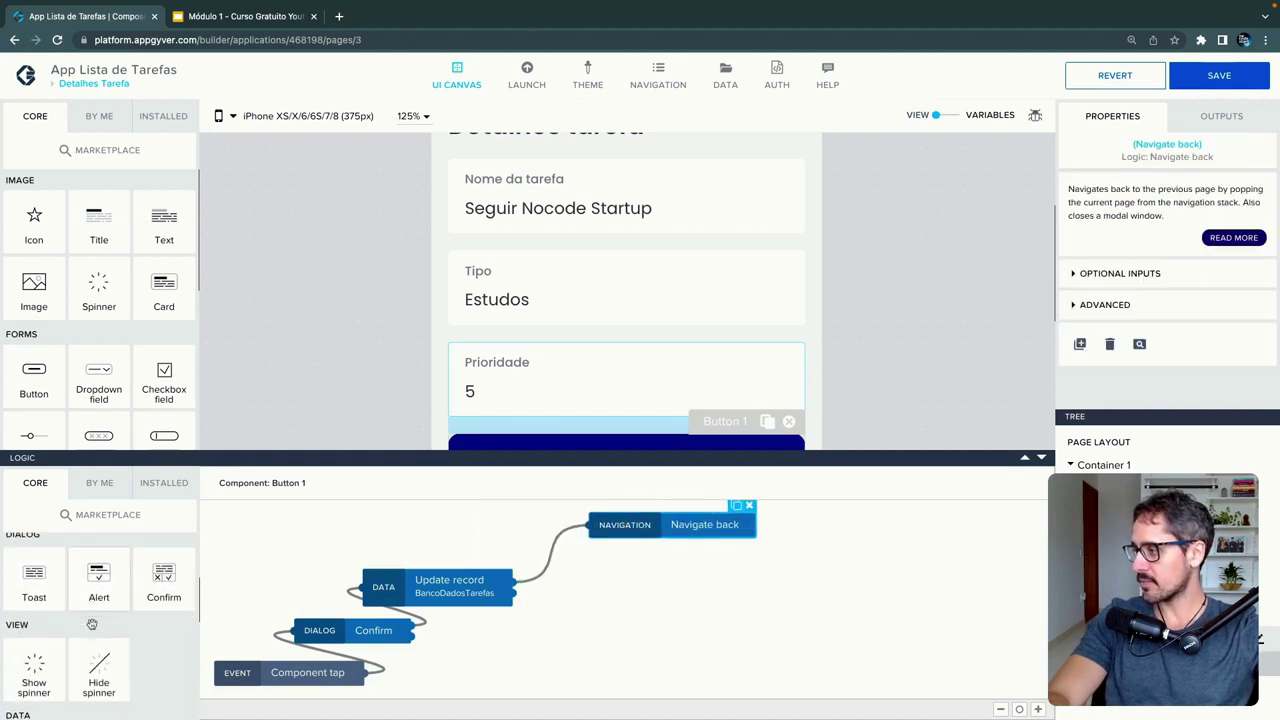
drag(105, 562, 482, 546)
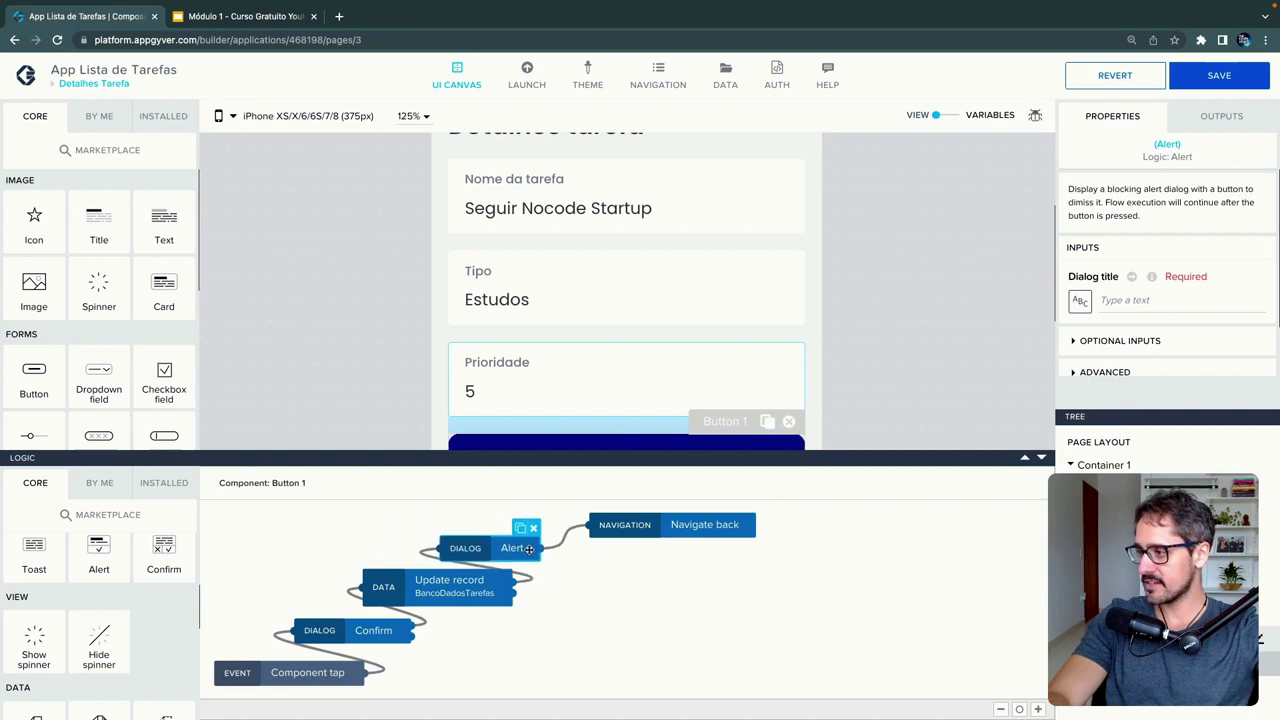
drag(654, 522, 567, 512)
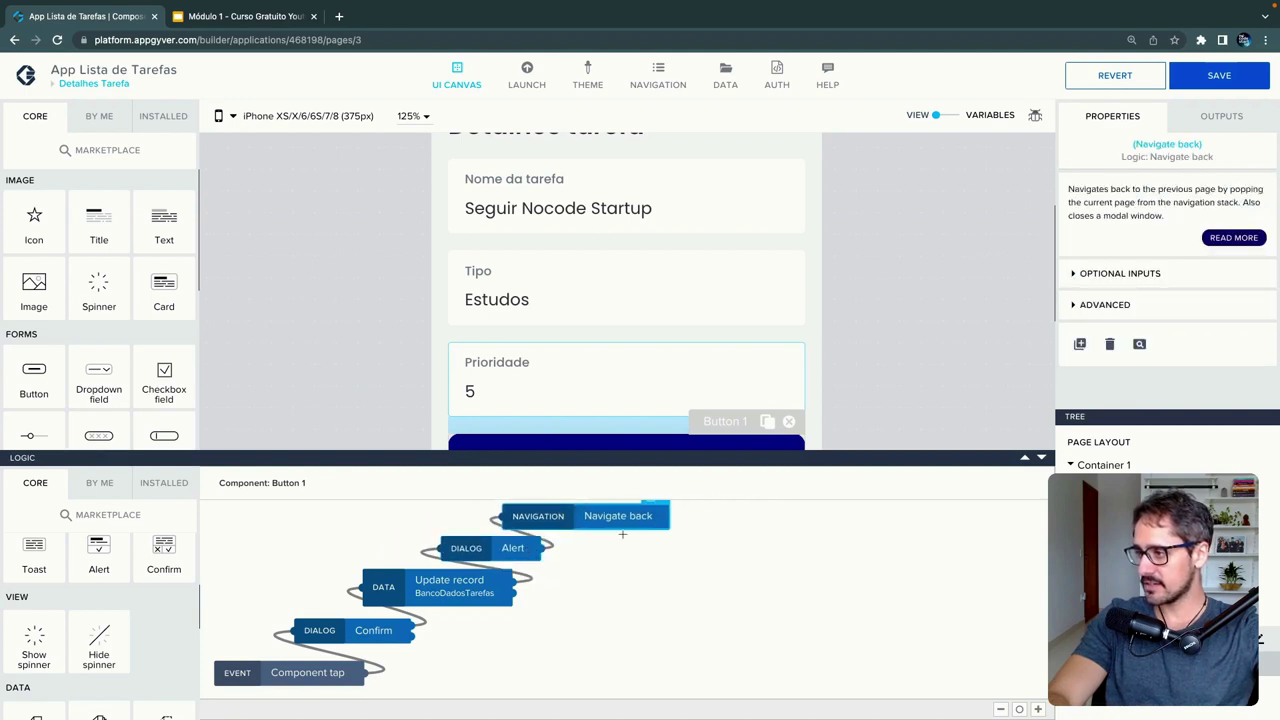
- Enlarge the logic area and space the five nodes evenly in a rising chain from Component tap to Navigate back
drag(652, 457, 655, 409)
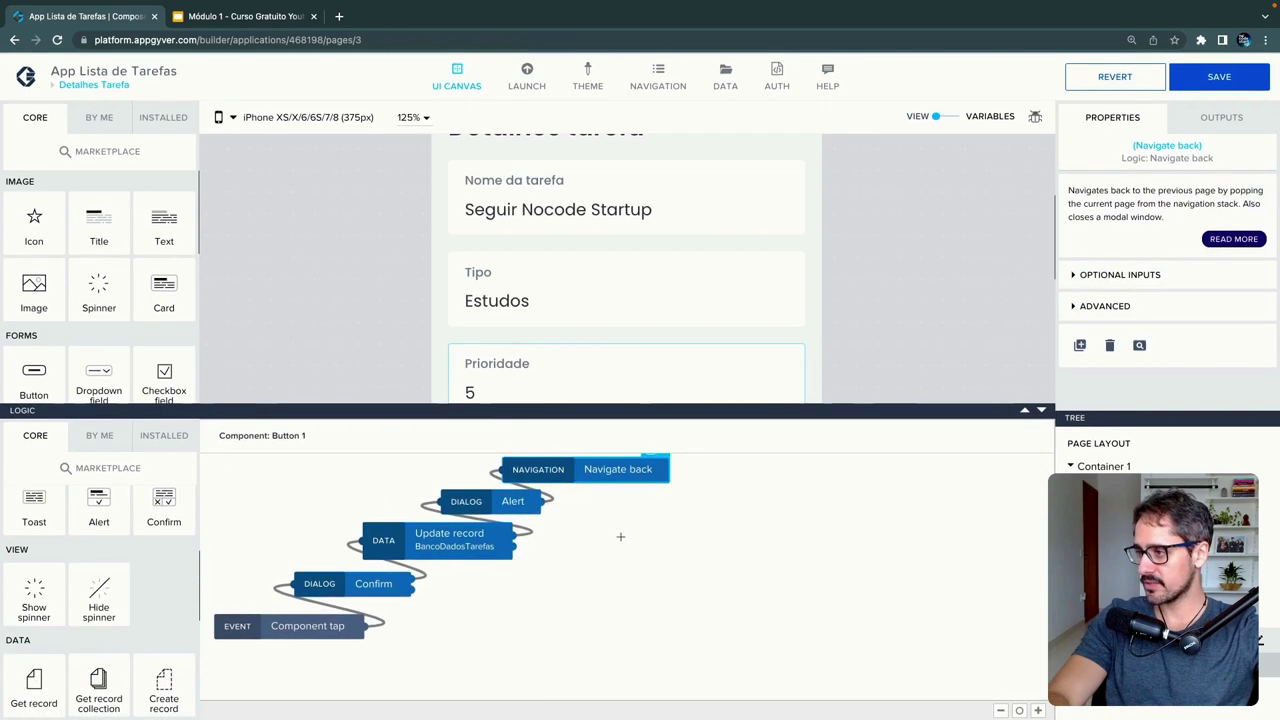
drag(347, 627, 347, 659)
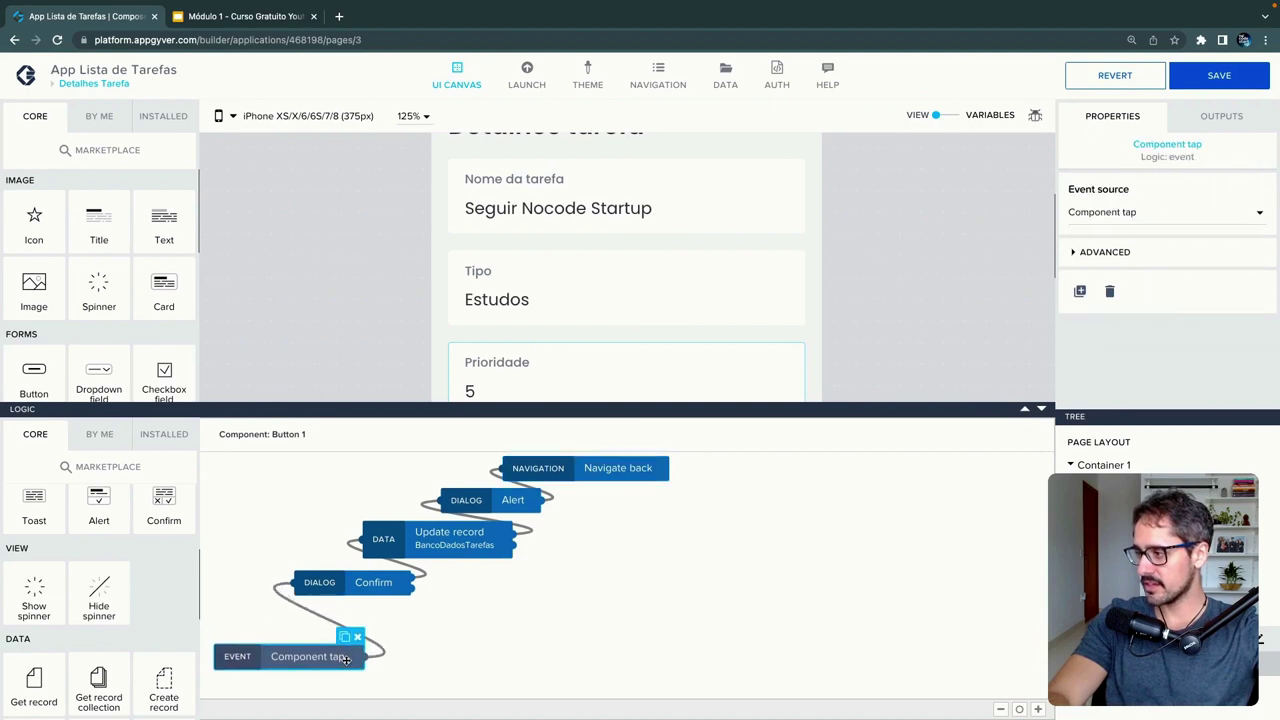
drag(360, 583, 372, 617)
drag(421, 545, 428, 582)
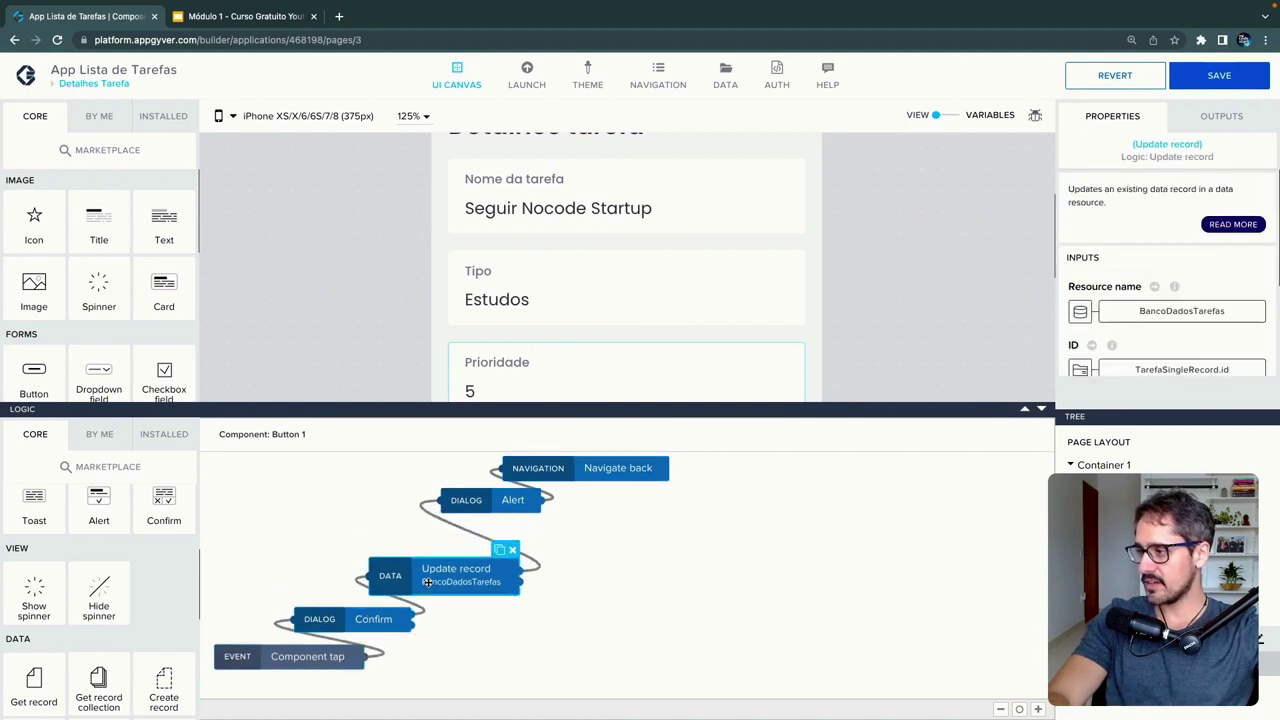
drag(490, 503, 510, 533)
drag(585, 472, 607, 494)
- Set the Alert node's dialog title to "Tarefa atualizada com sucesso!" and save the application
click(515, 537)
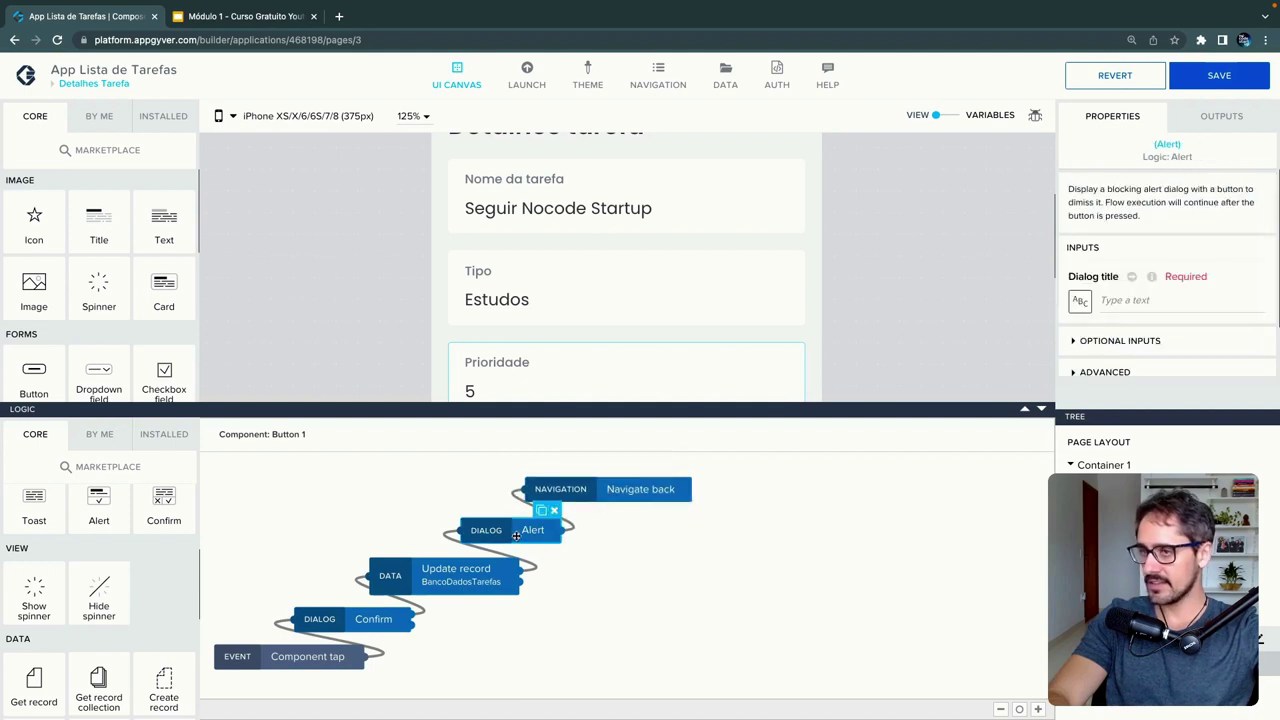
click(1139, 305)
text(Tare)
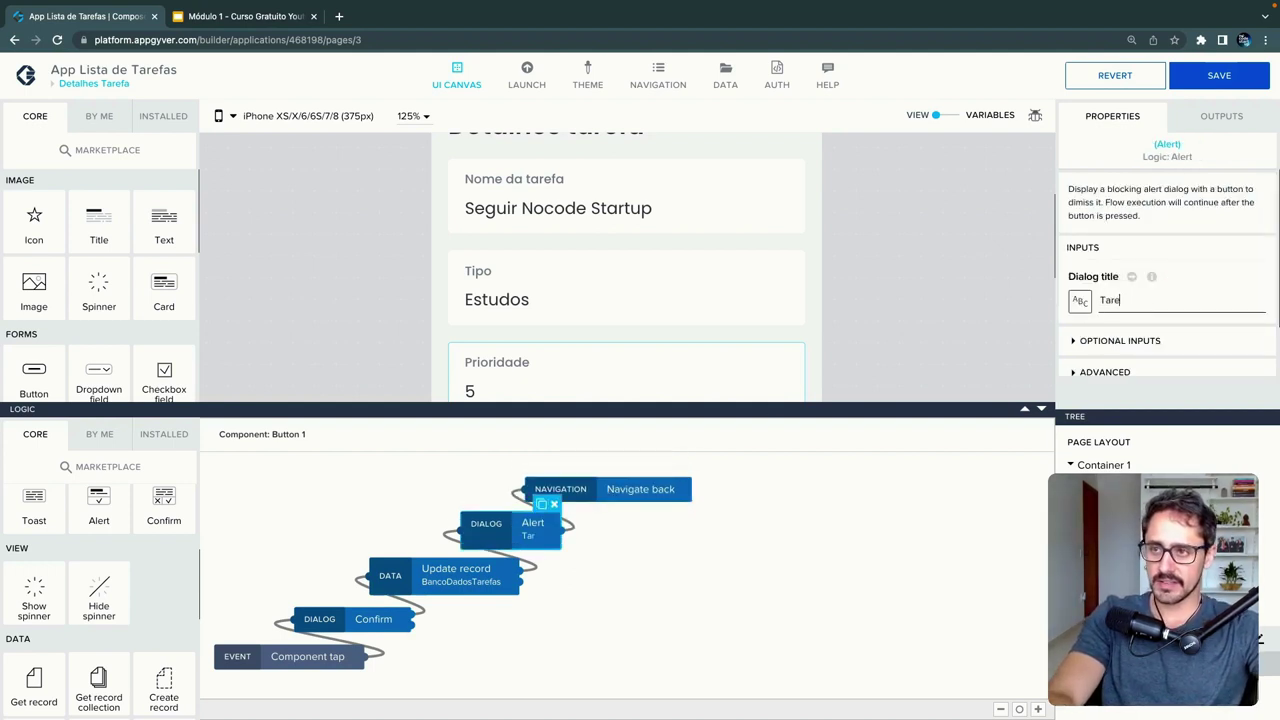
text(fa atual)
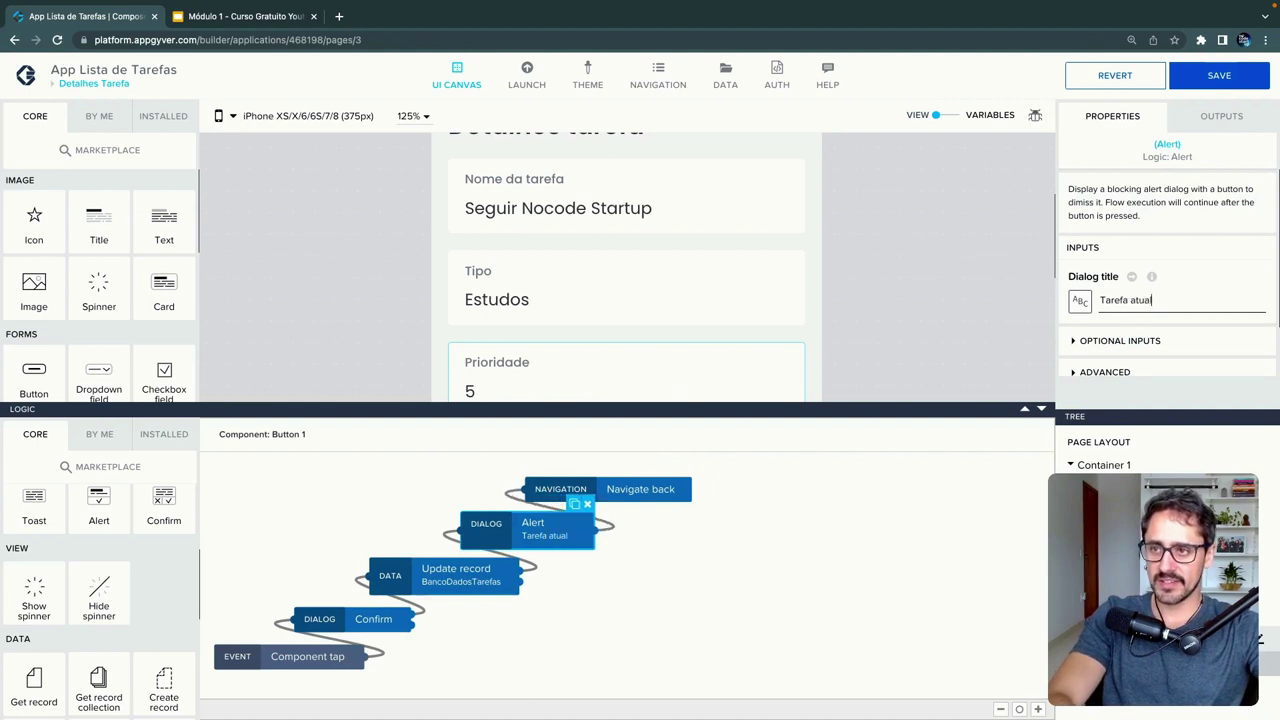
text(izada com suce)
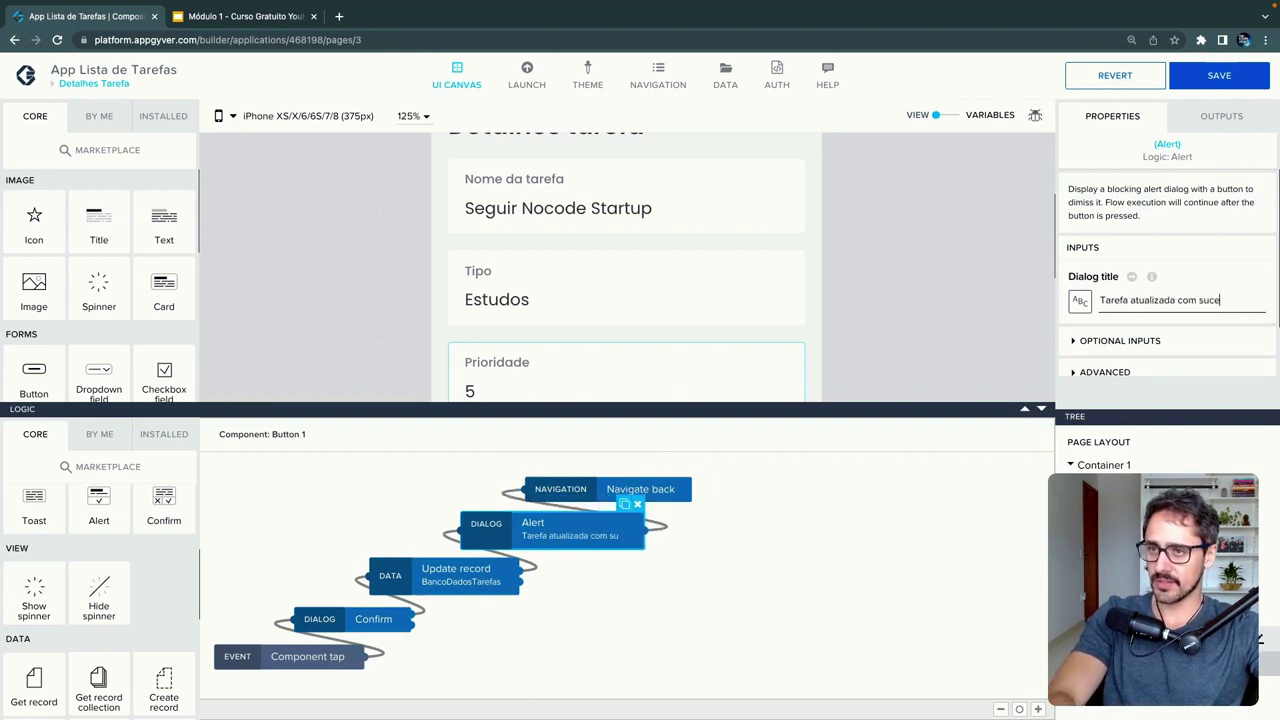
text(sso!)
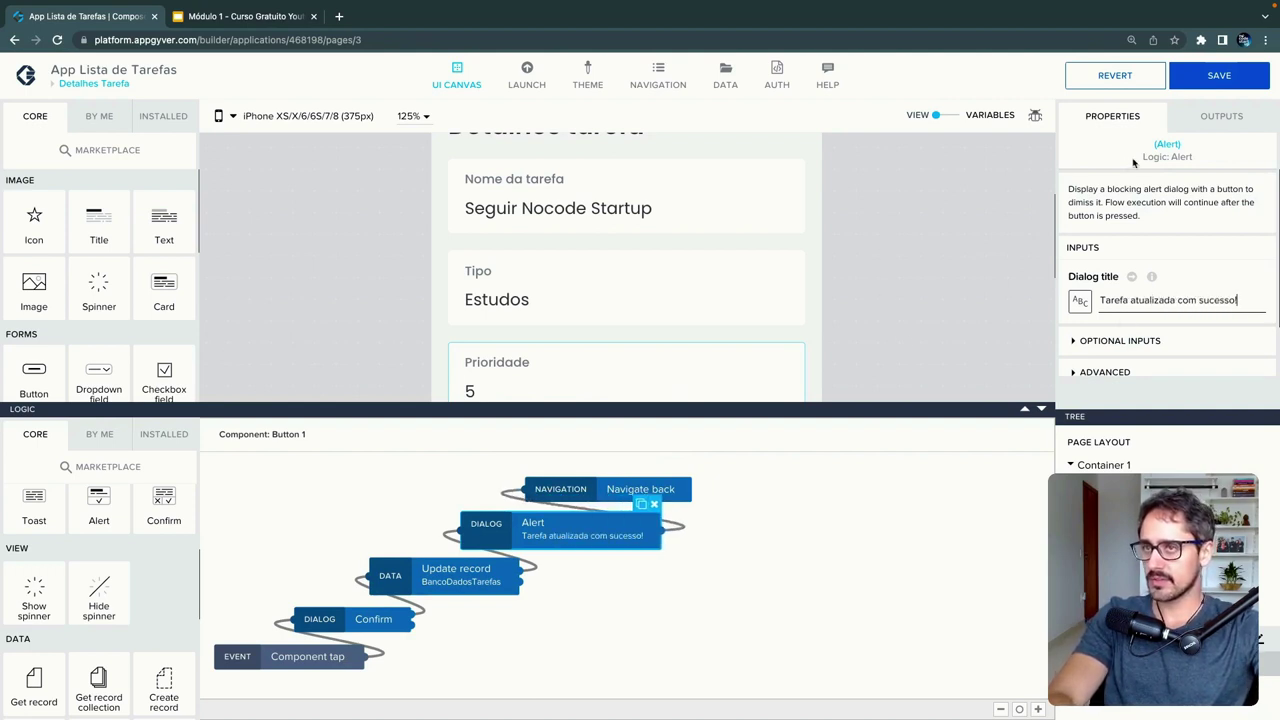
click(1219, 75)
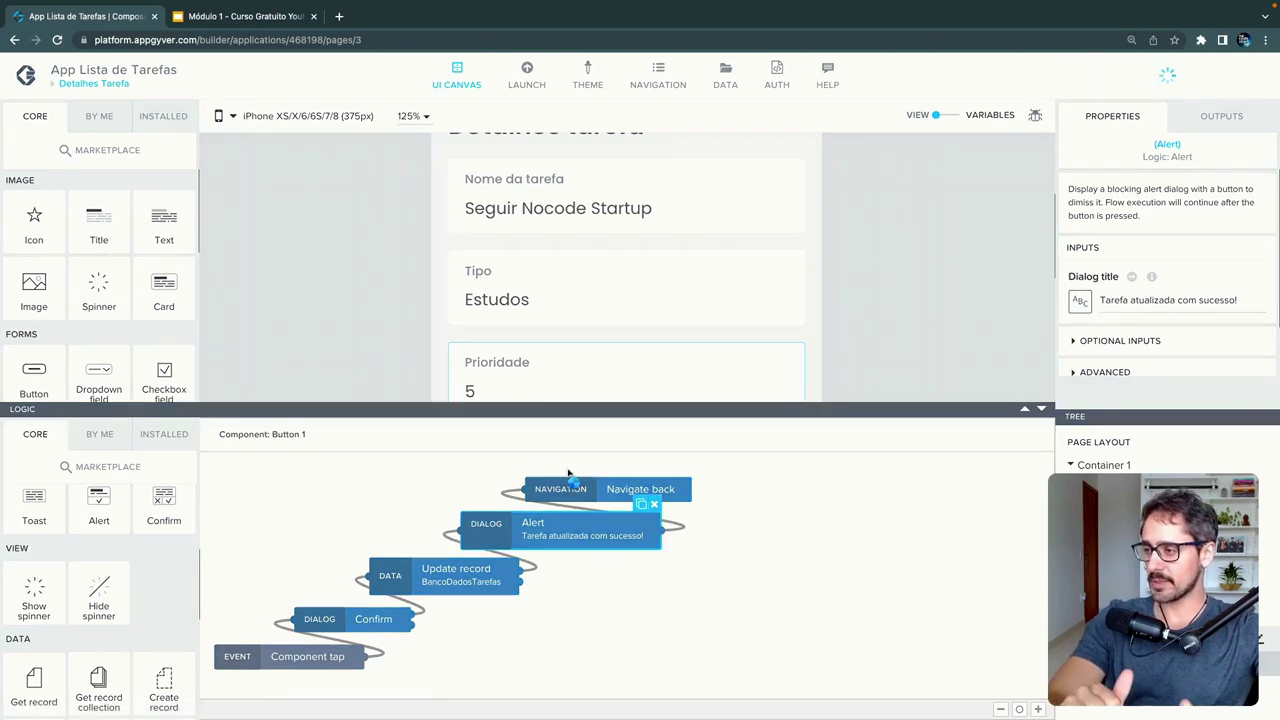
- Collapse the Editar tarefa button's logic and open the logic area for the Deletar button
click(1041, 411)
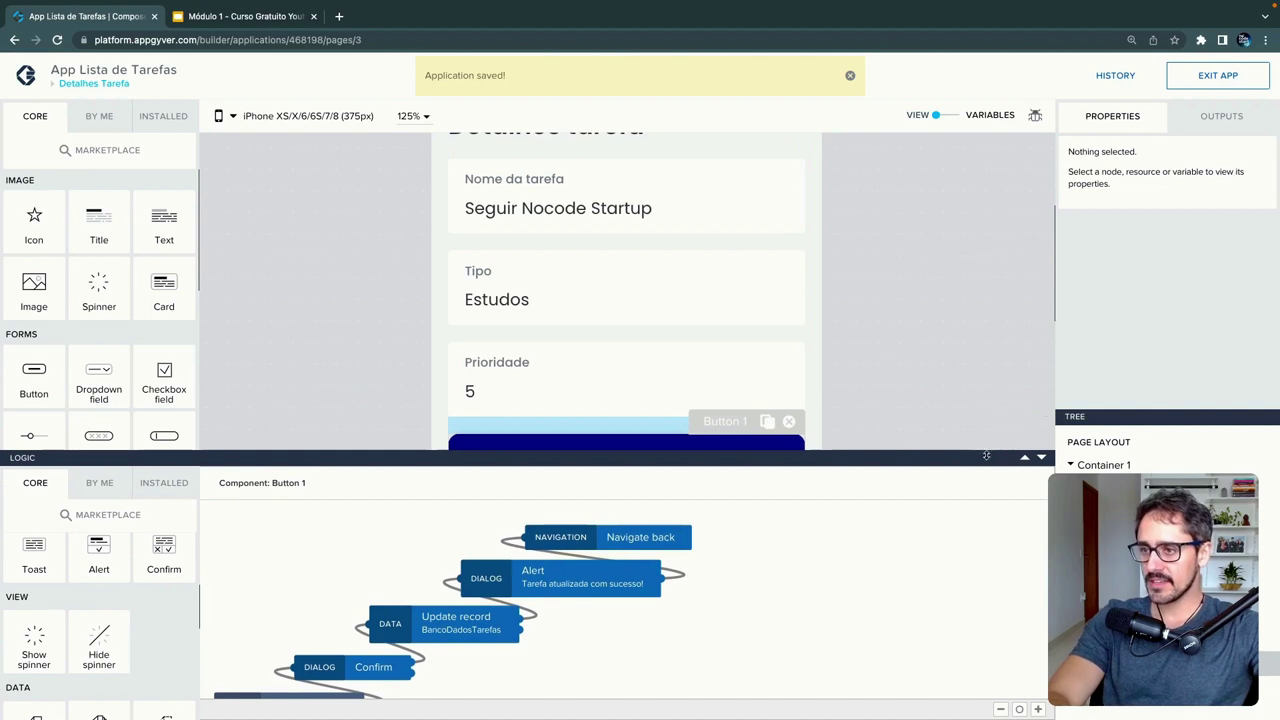
drag(983, 453, 946, 683)
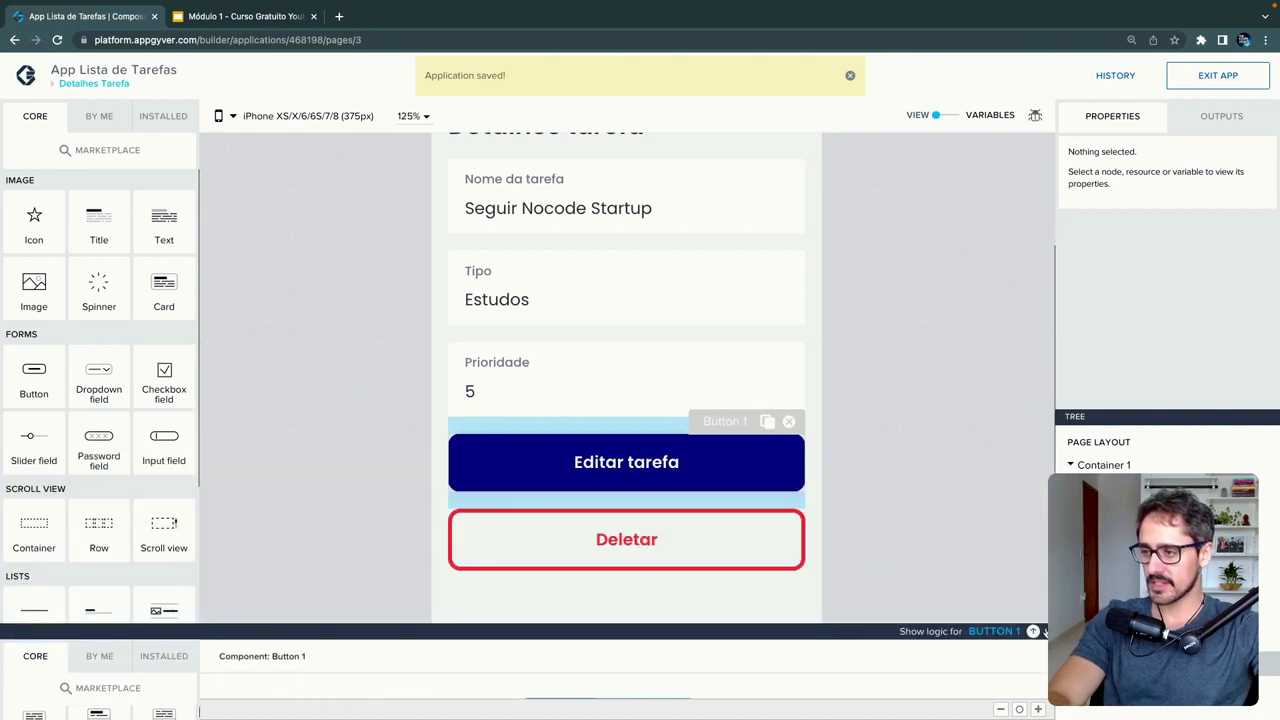
click(1041, 631)
click(709, 534)
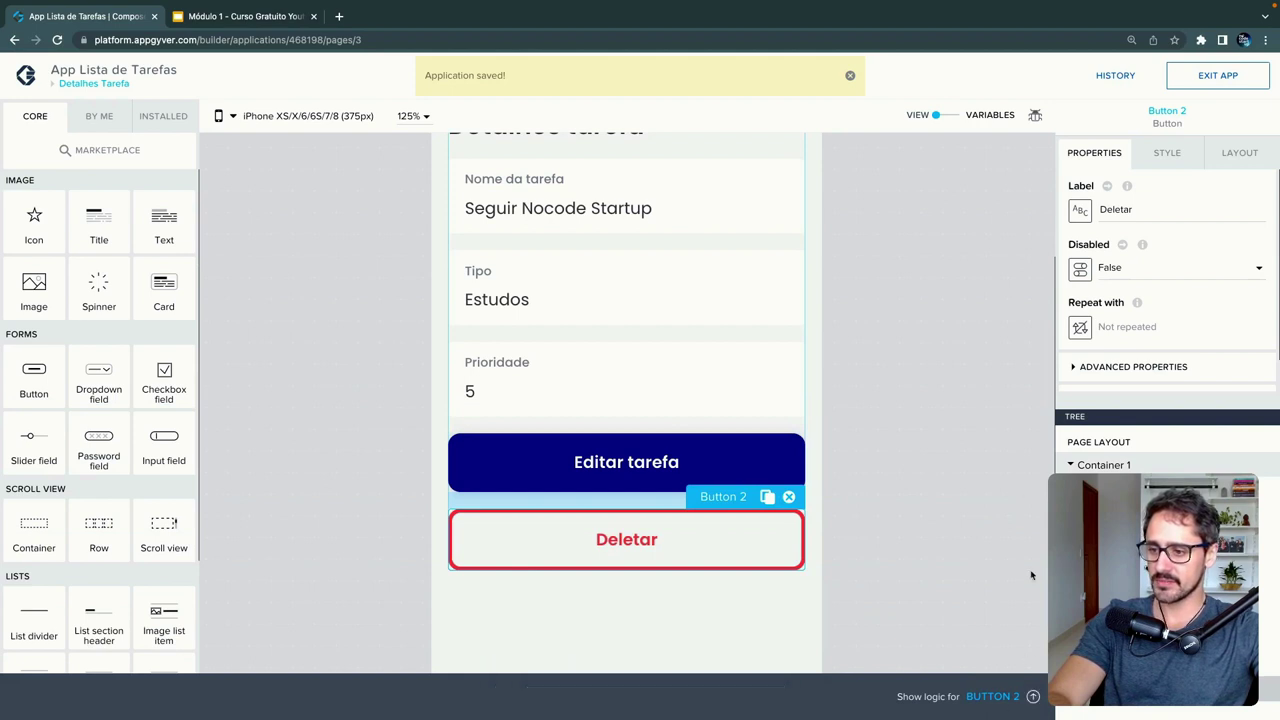
click(1032, 696)
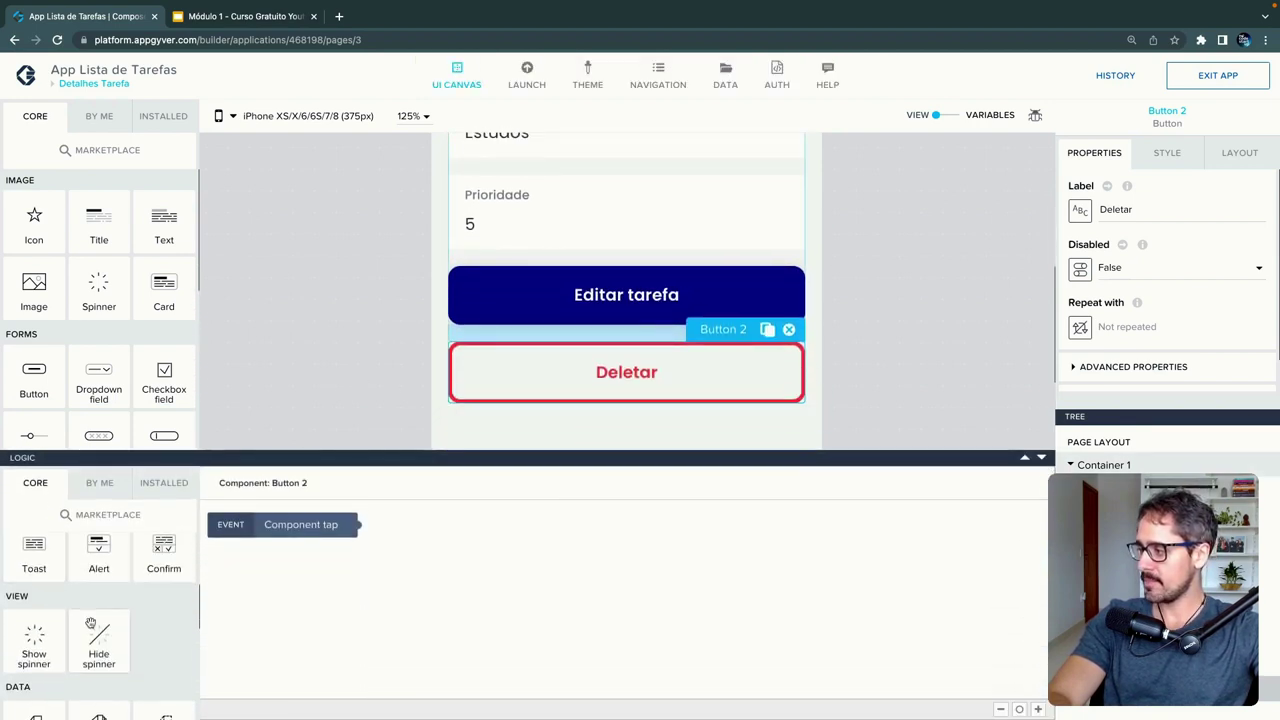
- Add a Delete record node connected to Component tap, and place Component tap at the lower left of the flow
scroll(91, 625, down, 5)
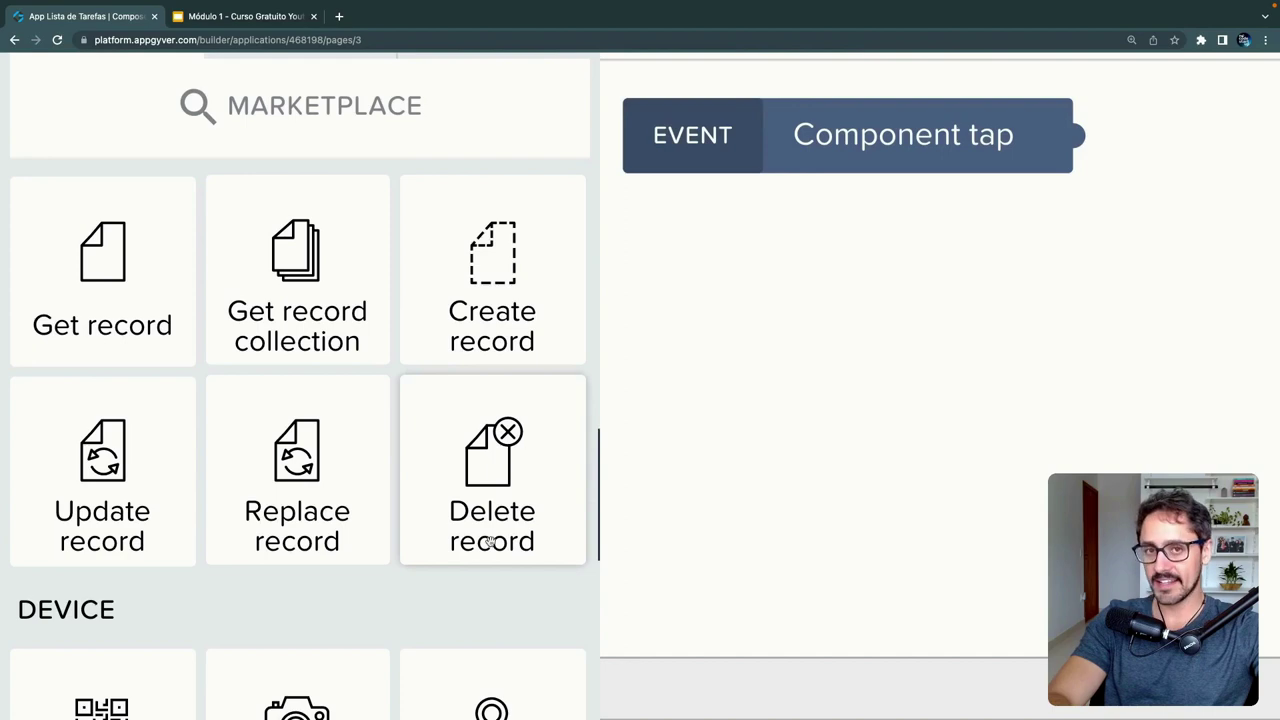
drag(495, 515, 468, 584)
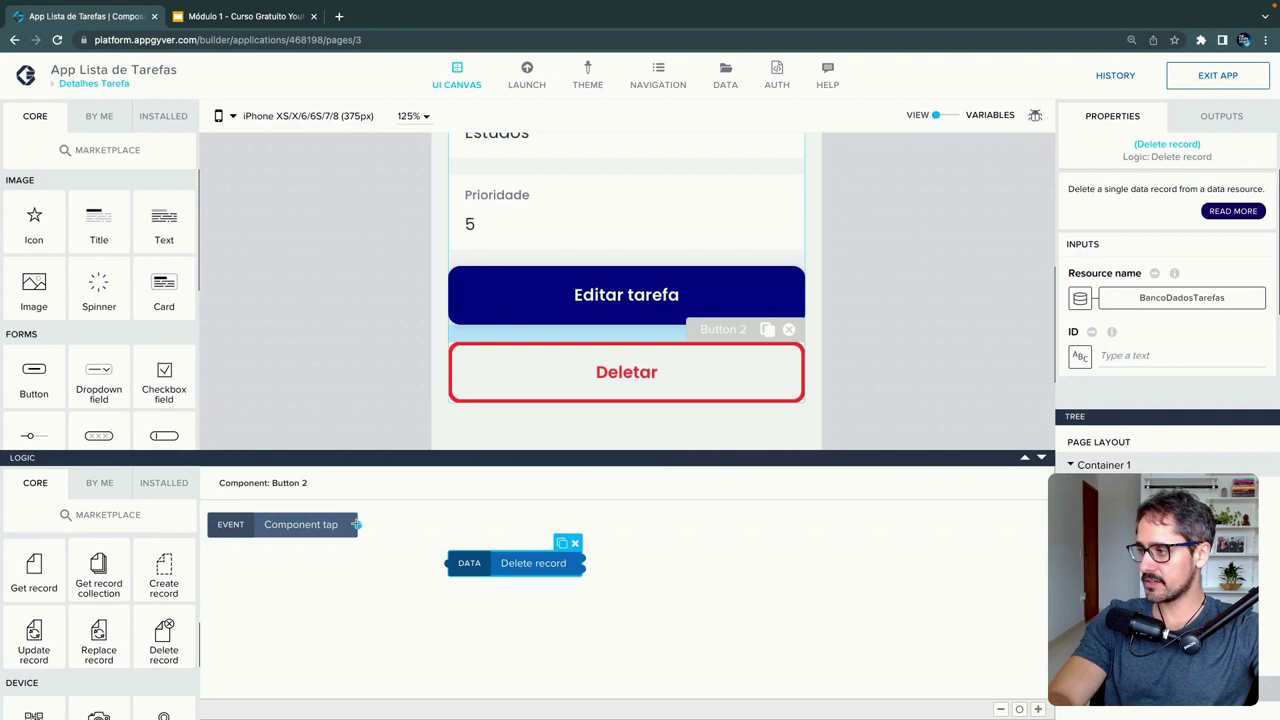
drag(357, 524, 455, 563)
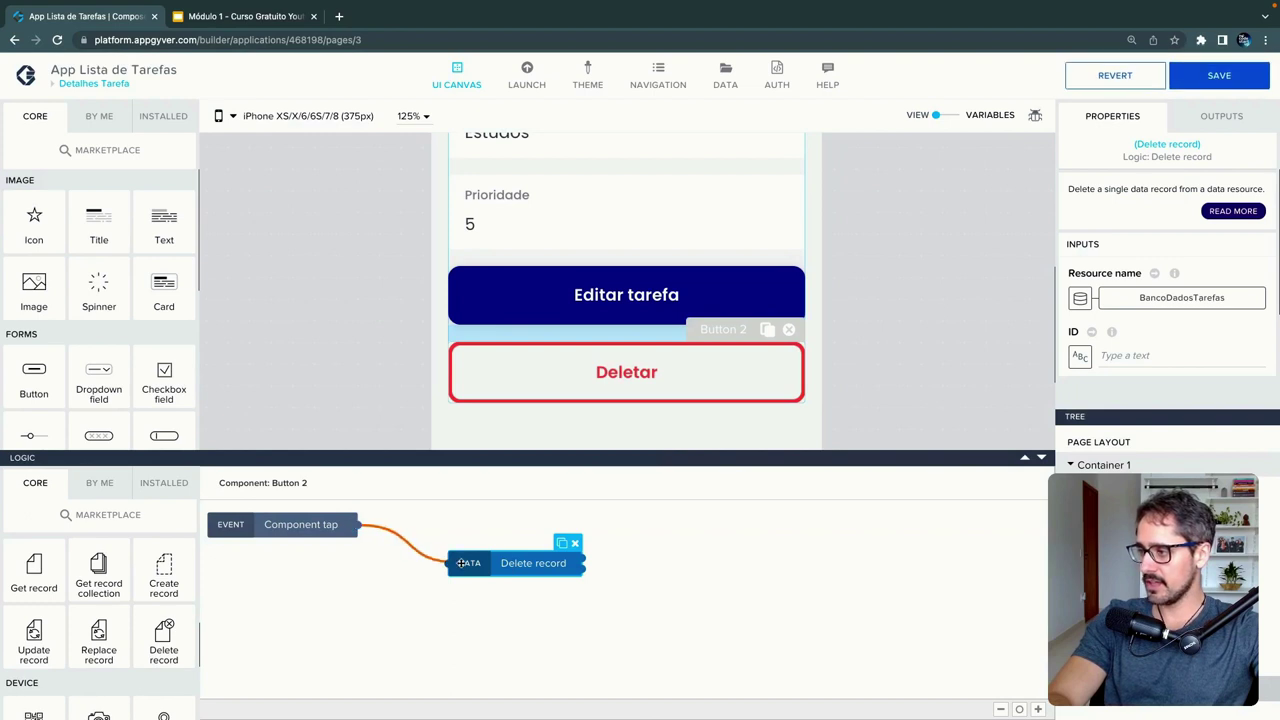
drag(307, 528, 302, 681)
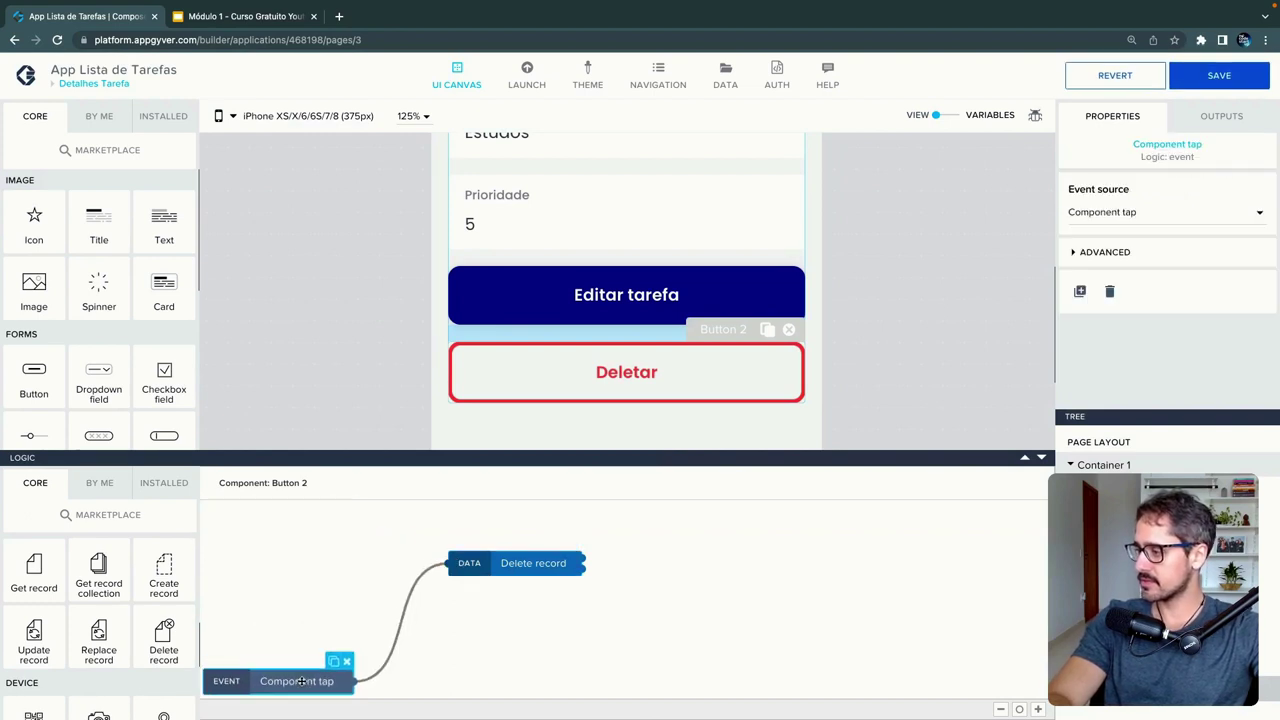
- Insert a Confirm dialog between Component tap and Delete record, placing Delete record just above it
scroll(133, 604, down, 5)
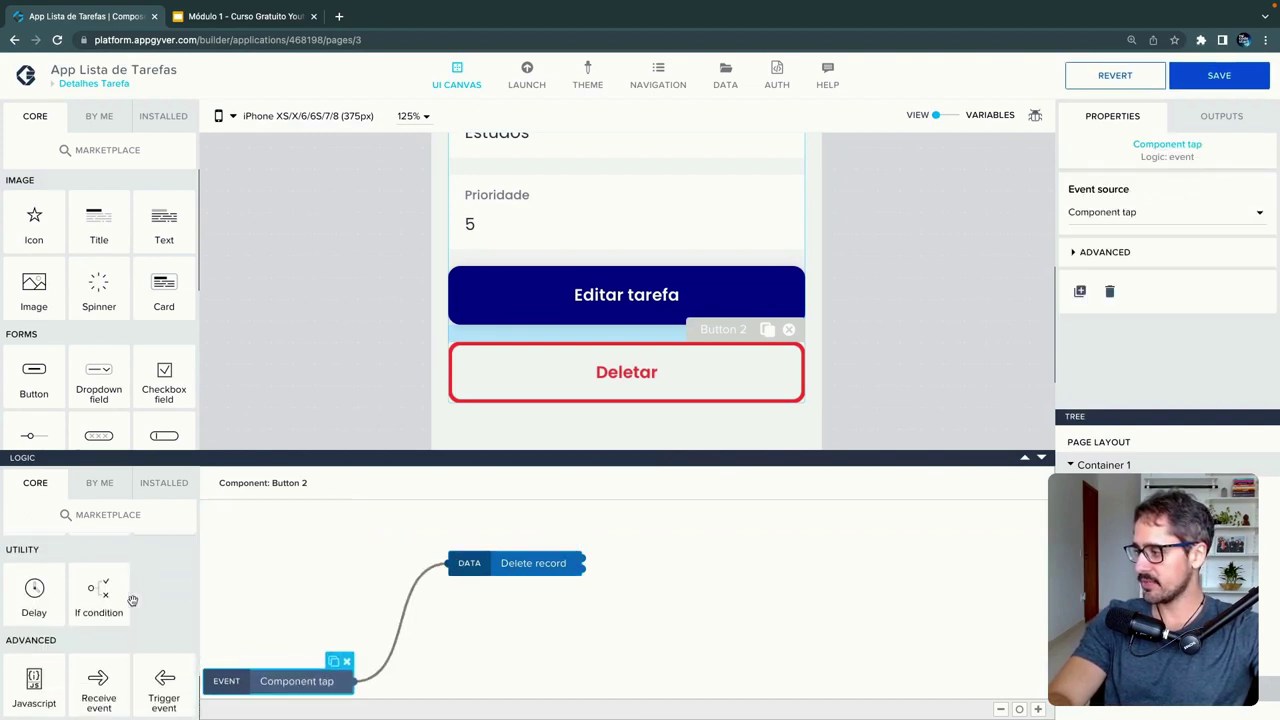
scroll(133, 604, up, 4)
scroll(133, 604, up, 4)
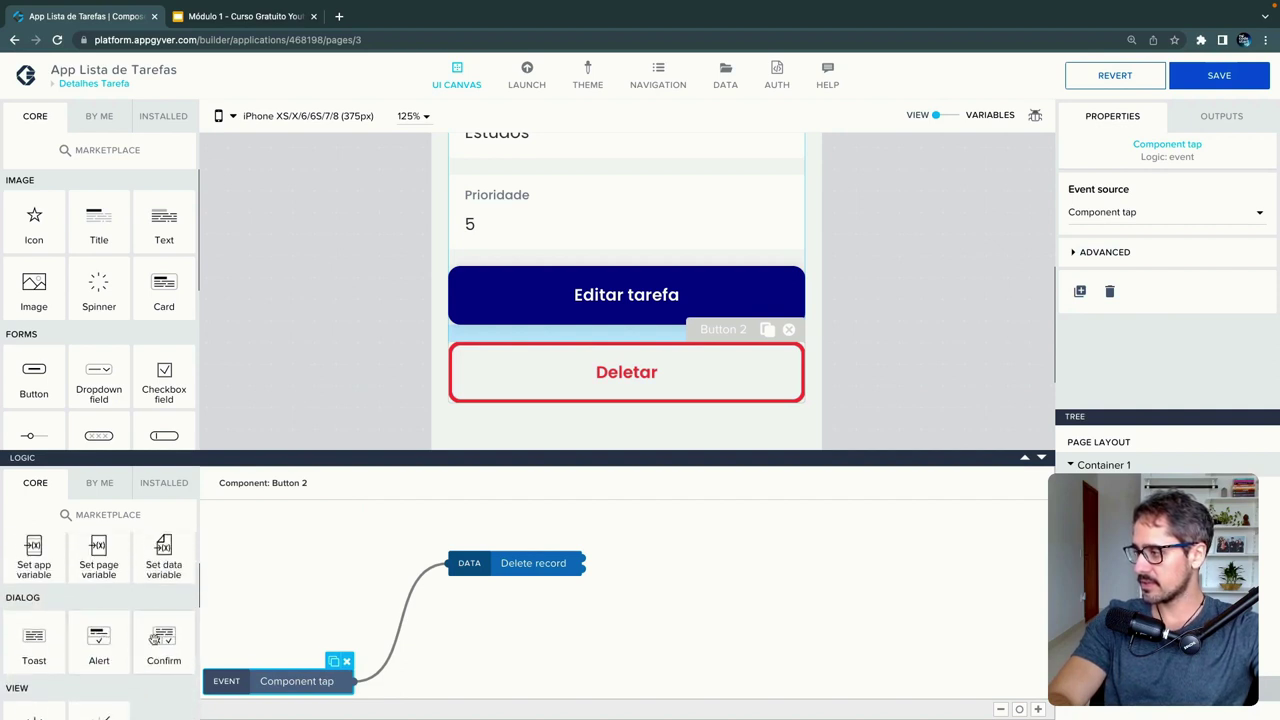
drag(155, 638, 328, 646)
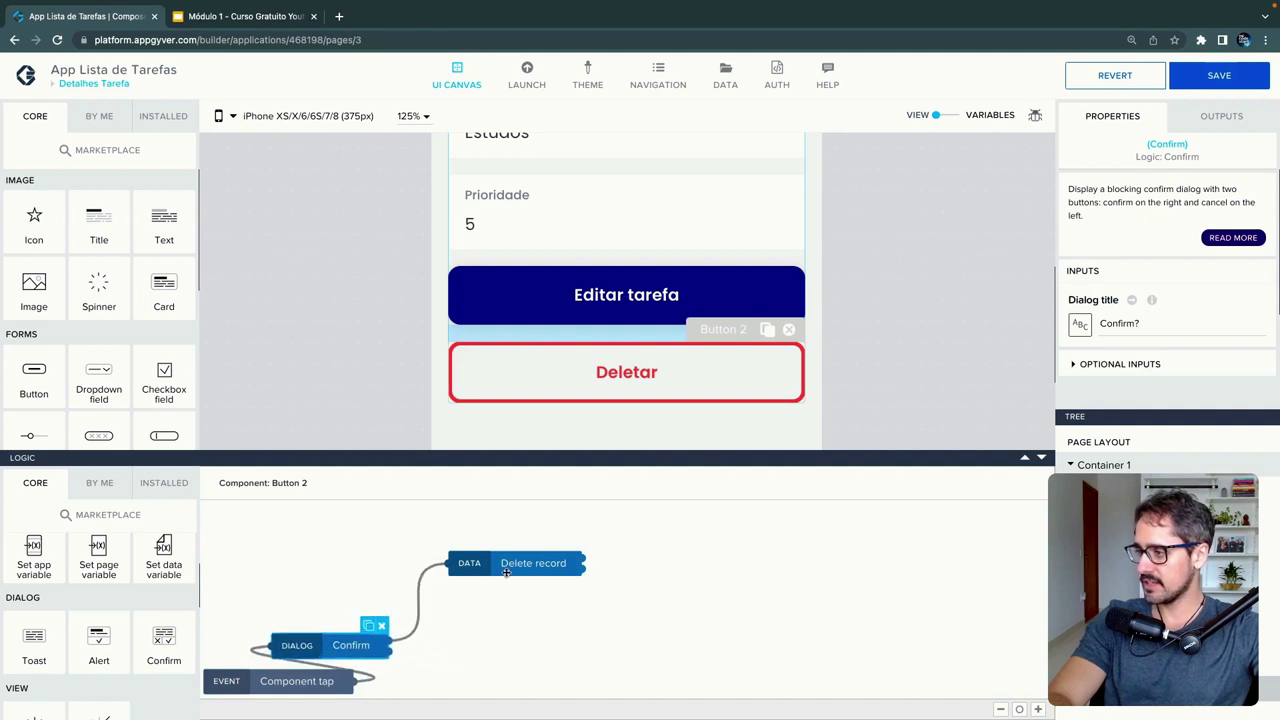
drag(507, 572, 393, 605)
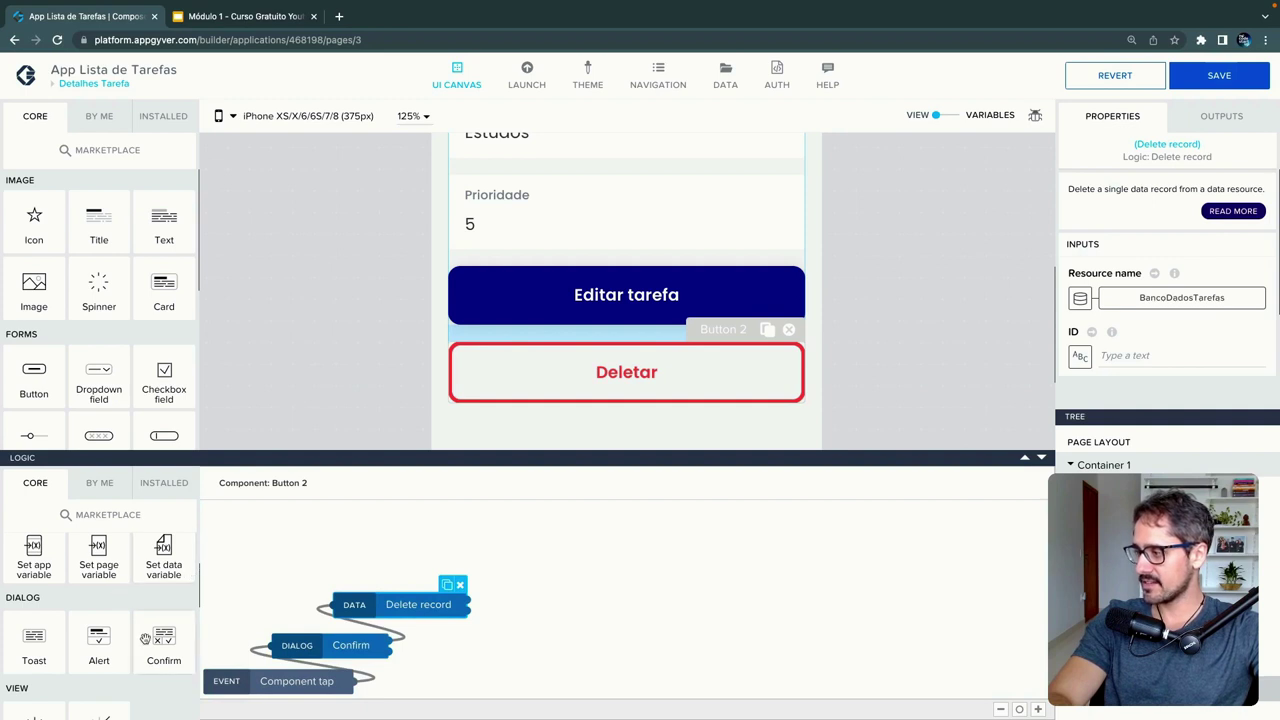
- Add an Alert dialog after Delete record and a Navigate back node after the Alert, continuing the rising chain
drag(98, 640, 545, 556)
drag(469, 604, 418, 570)
scroll(133, 572, up, 3)
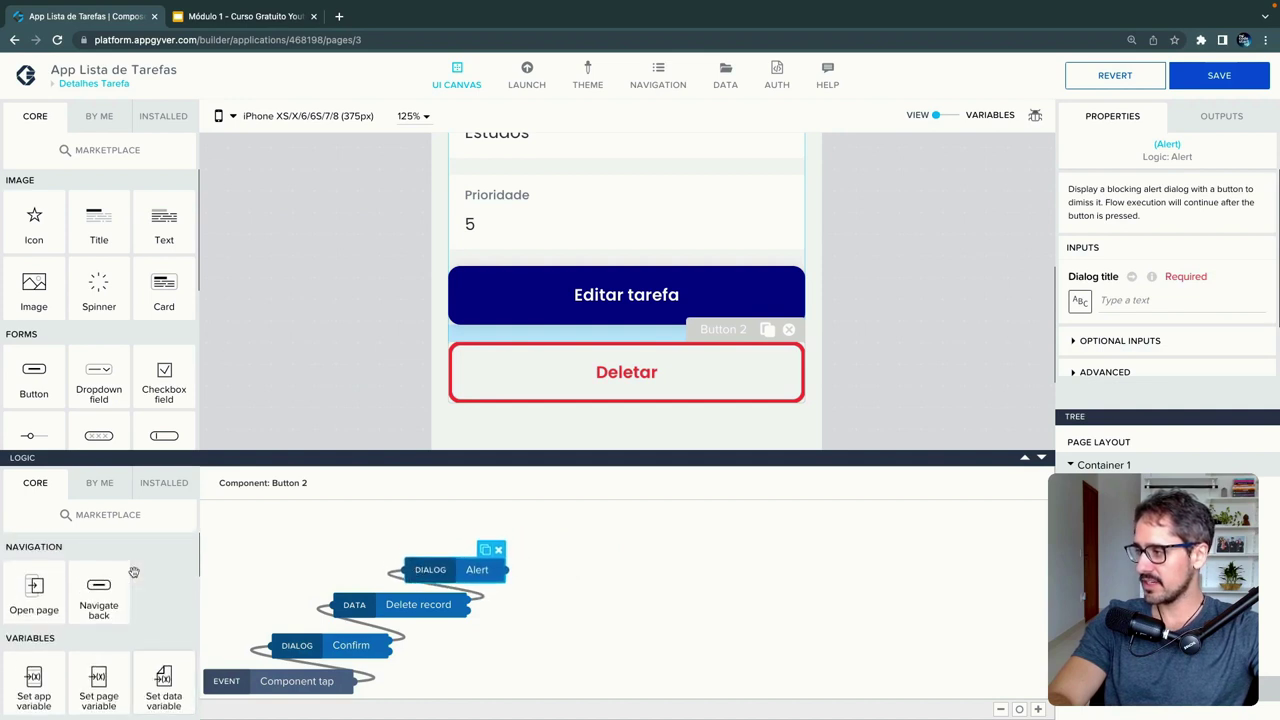
drag(103, 586, 522, 530)
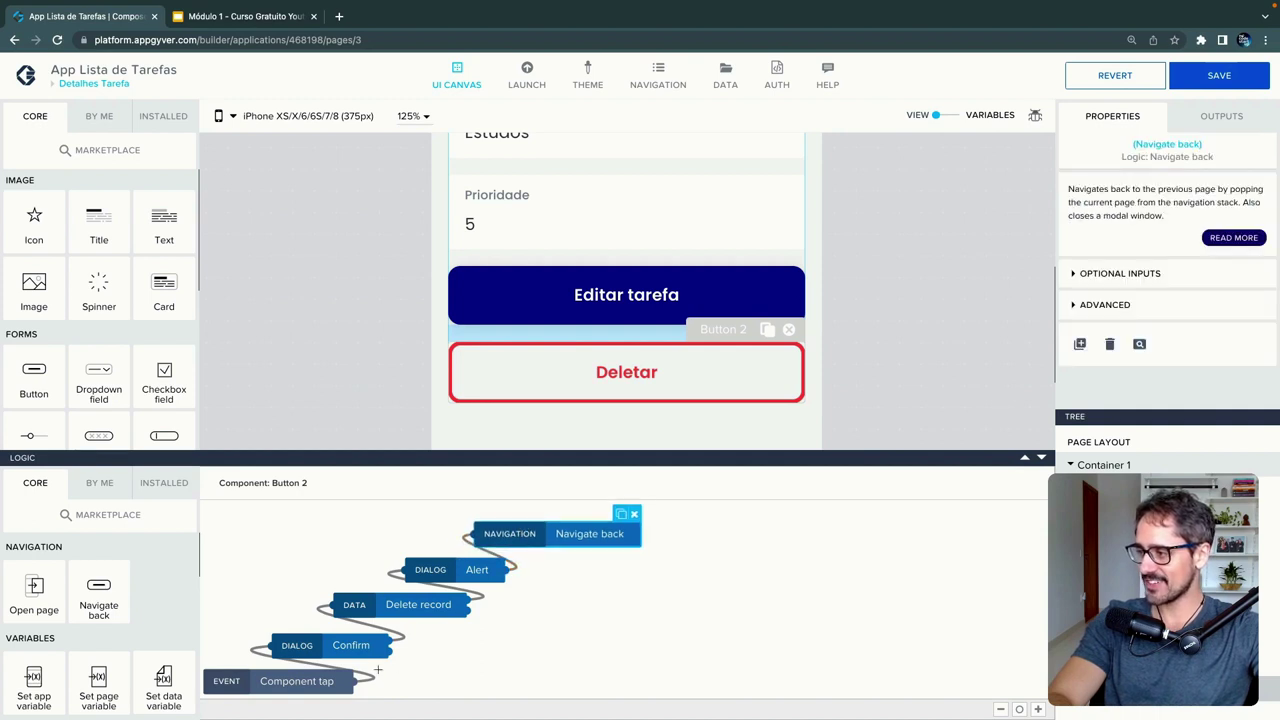
- Set the Confirm node's dialog title to "Deletar?" and its confirm button label to "Sim, remover tarefa"
click(327, 659)
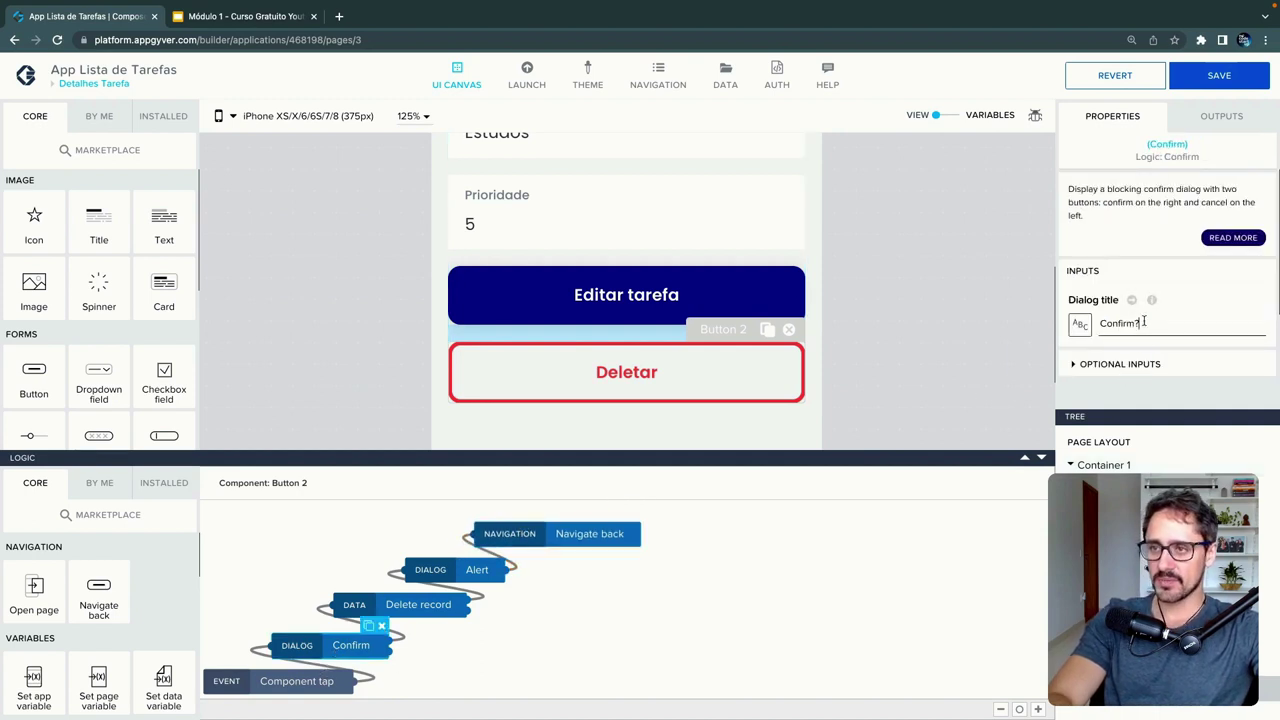
text(Deletar)
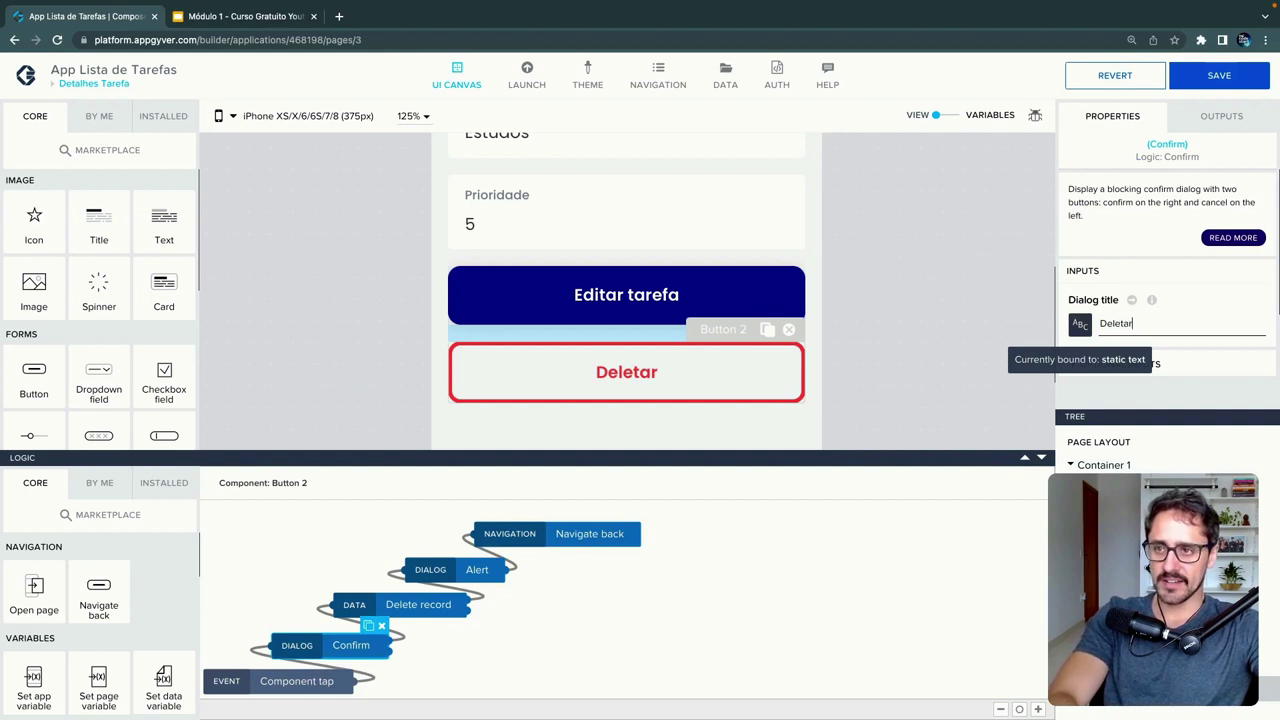
scroll(1125, 300, down, 2)
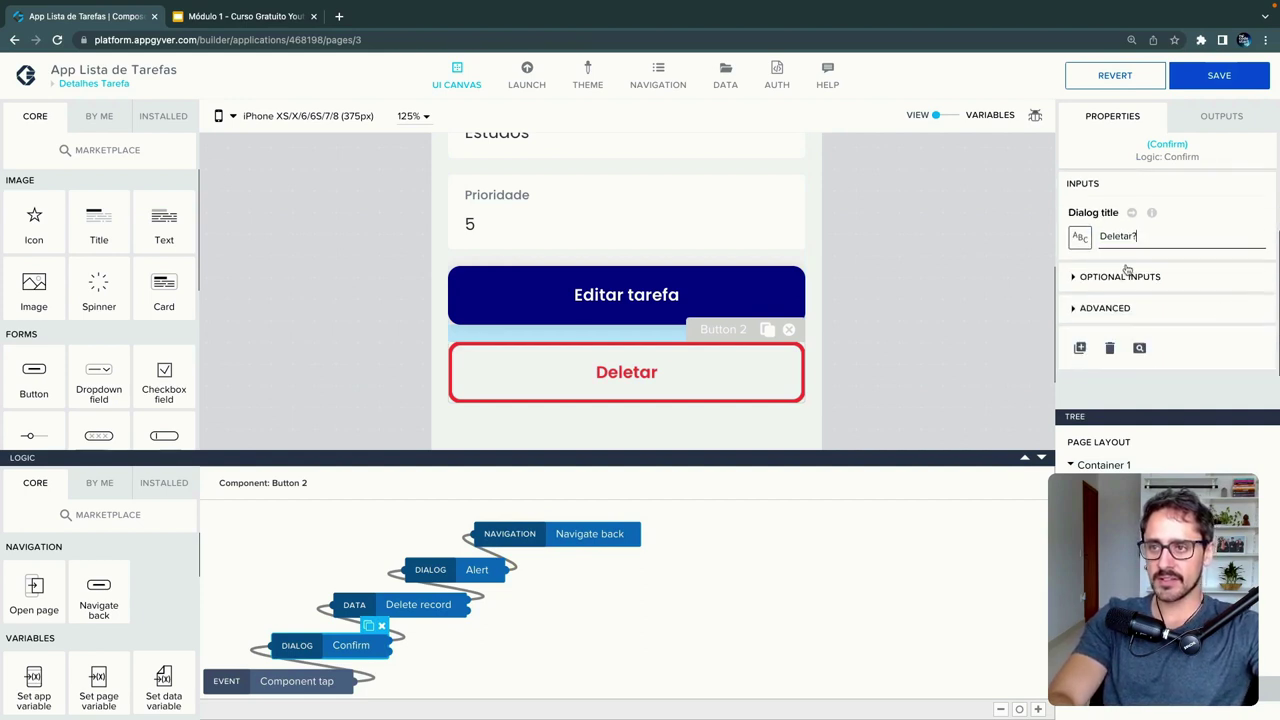
click(1121, 277)
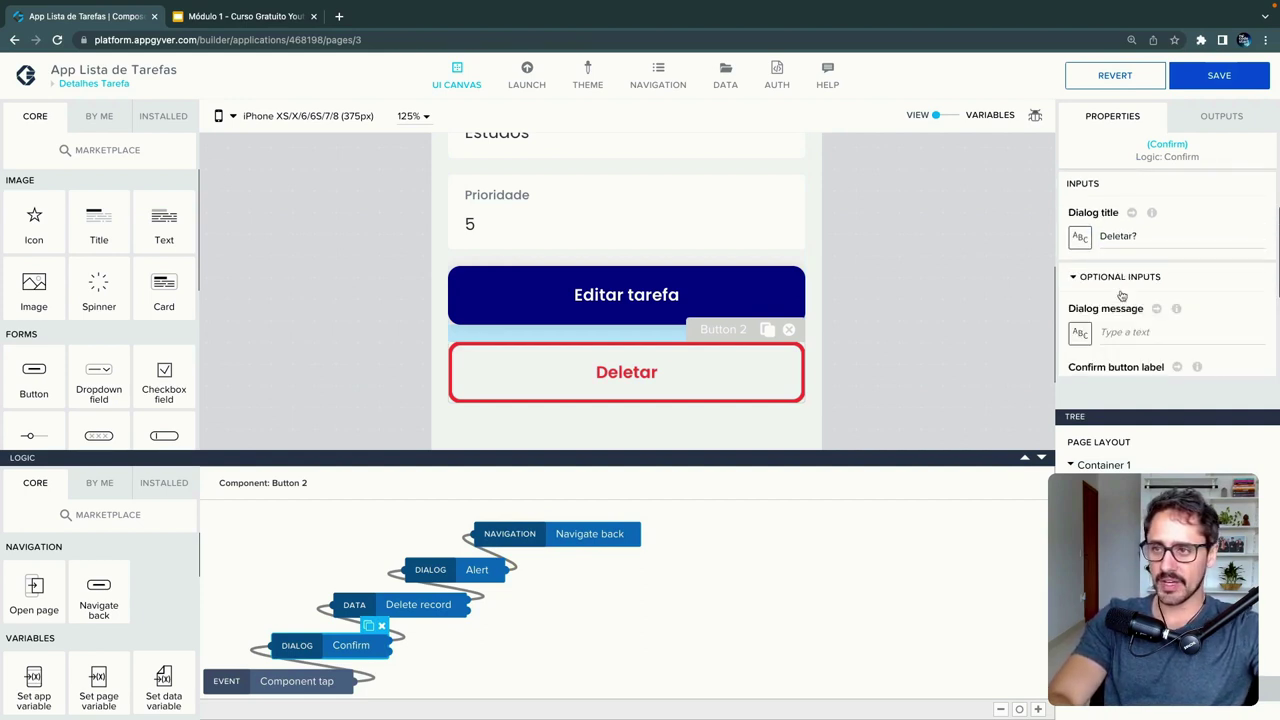
click(1111, 337)
scroll(1120, 320, down, 1)
click(1161, 330)
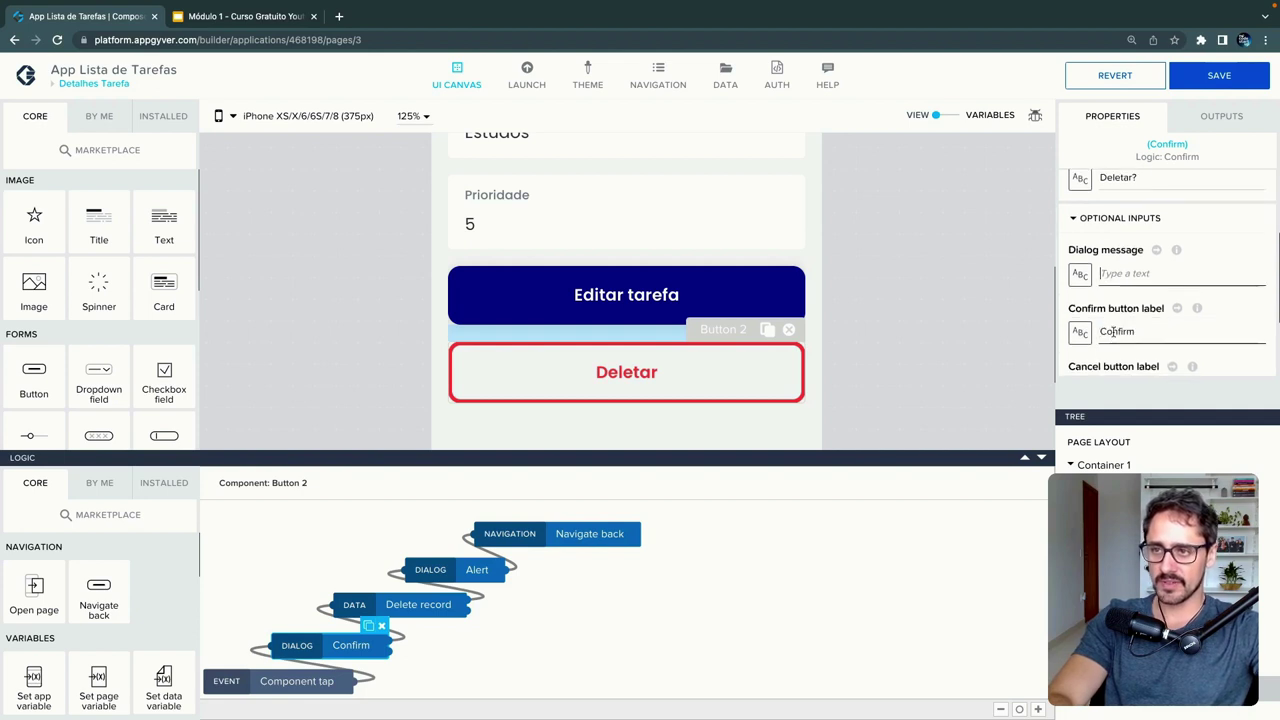
drag(1100, 331, 1136, 331)
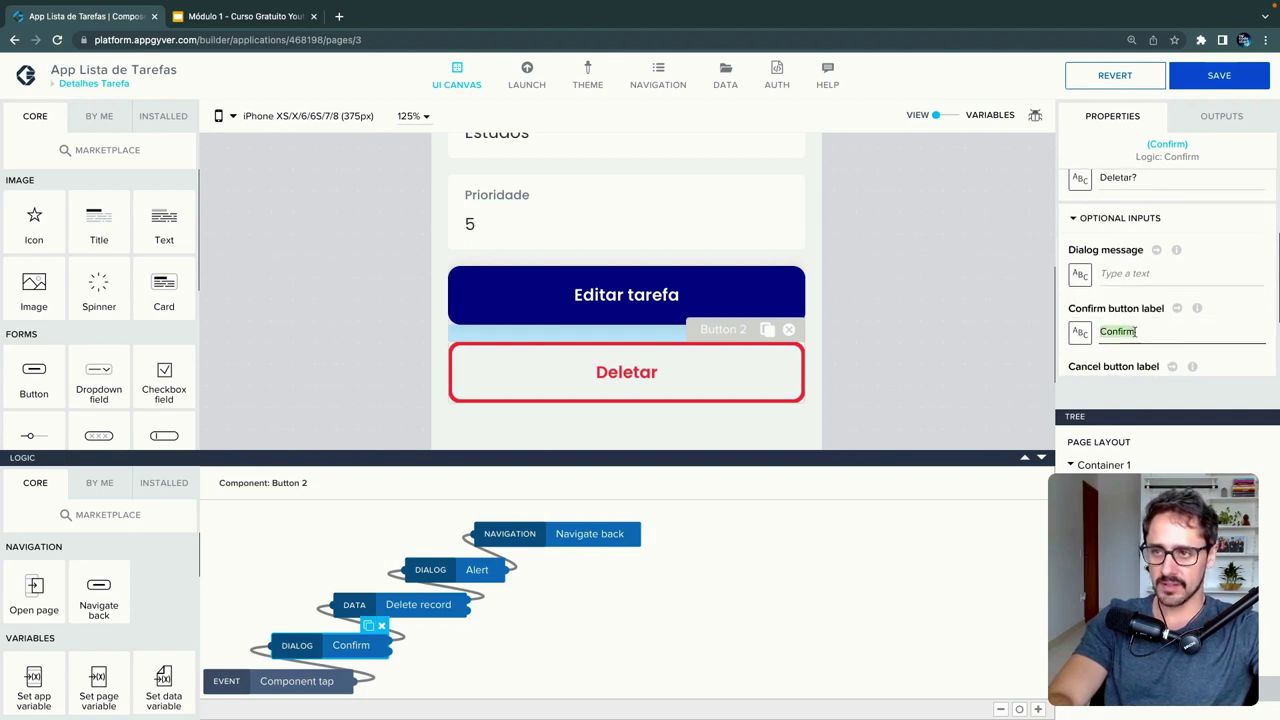
text(Sim, remover tare)
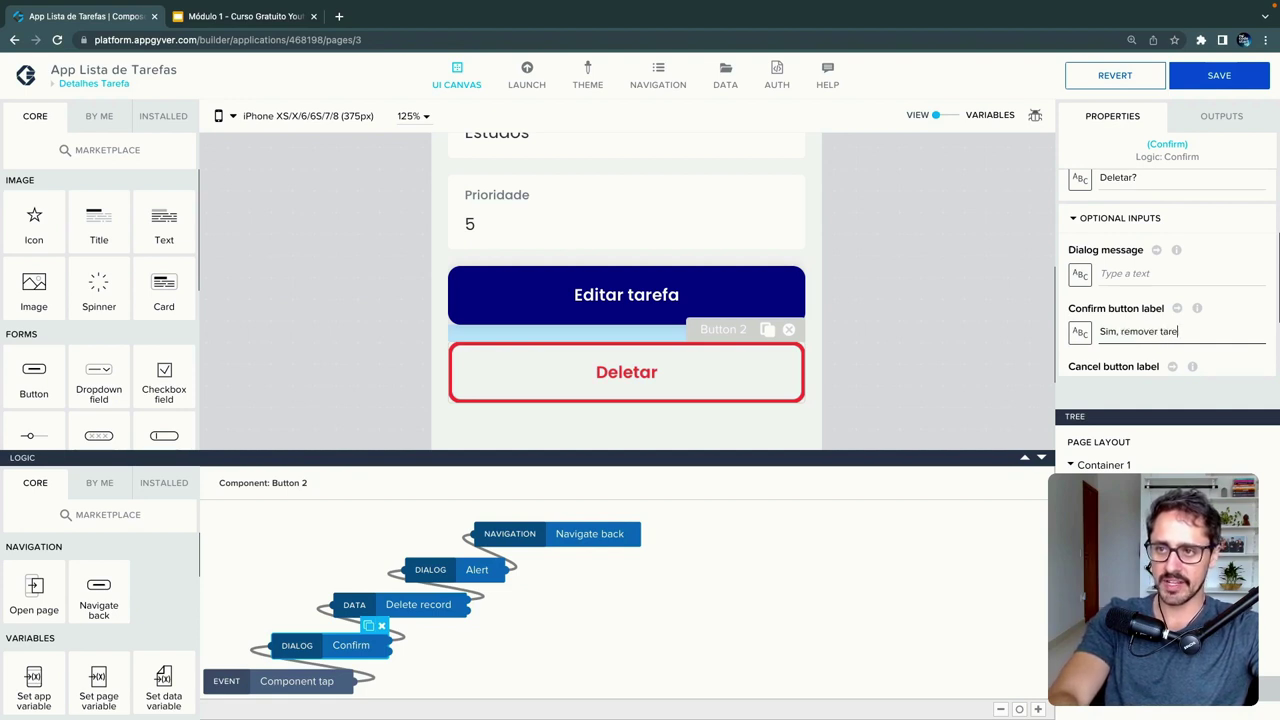
text(fa)
- Set the Confirm node's cancel button label to "Cancelar"
scroll(1160, 300, down, 1)
click(1160, 313)
text(ar)
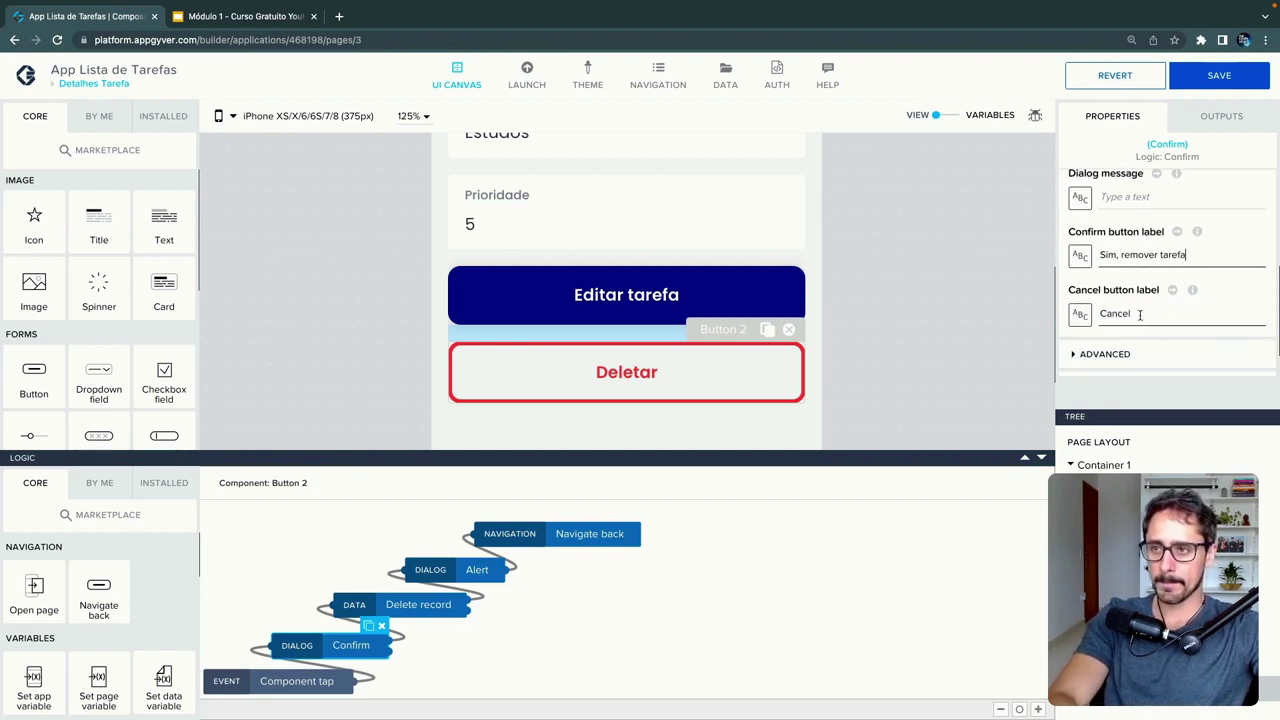
- Bind the Delete record node's ID to the data variable field TarefaSingleRecord.id and save the binding
click(398, 608)
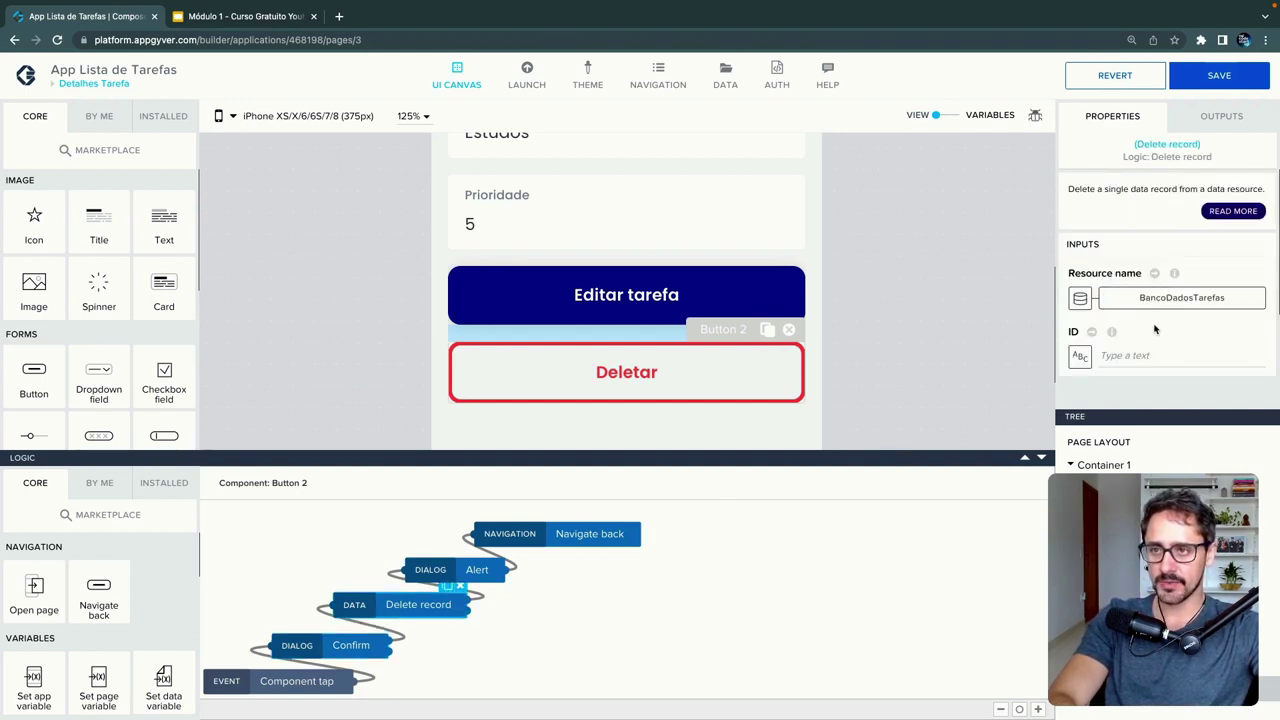
click(1080, 356)
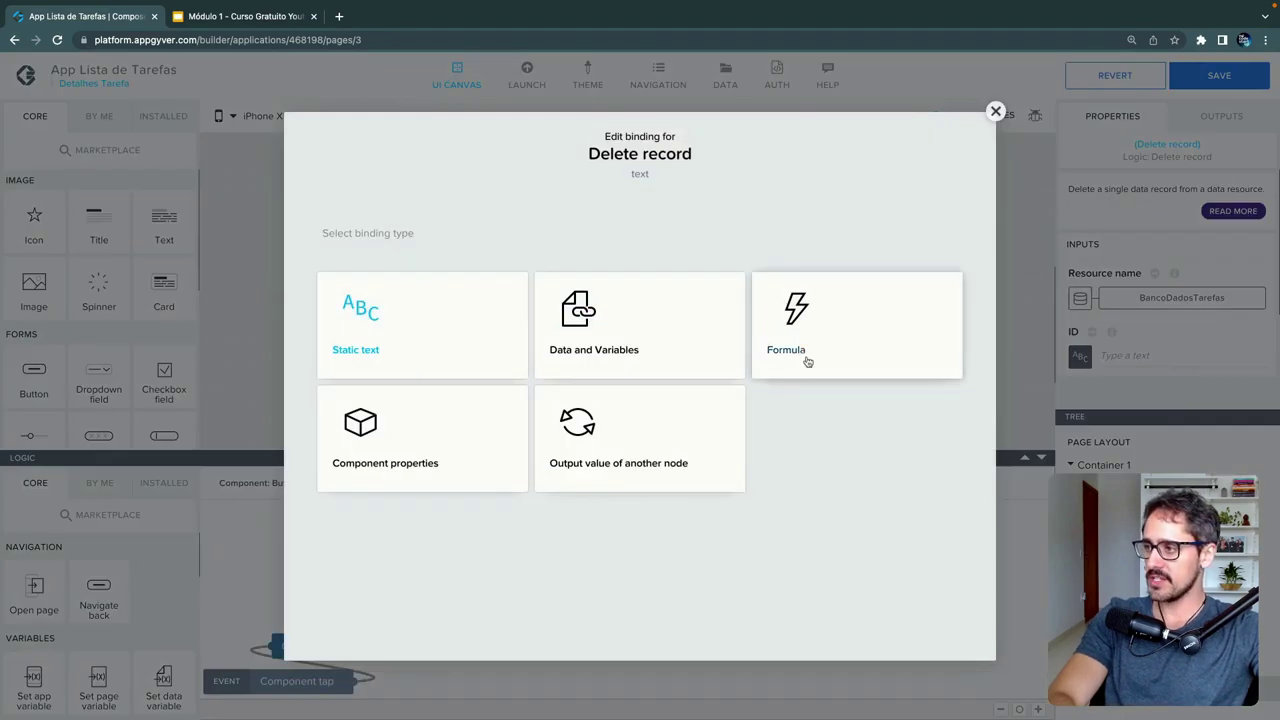
click(614, 354)
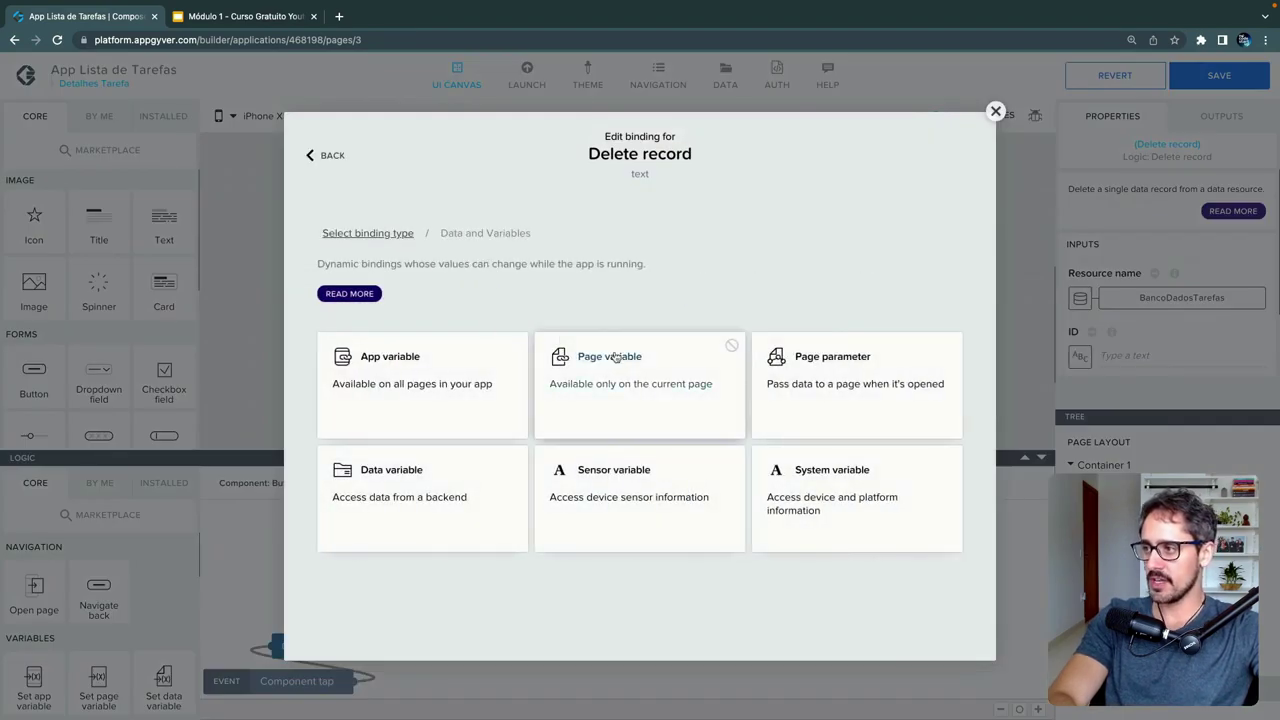
click(474, 477)
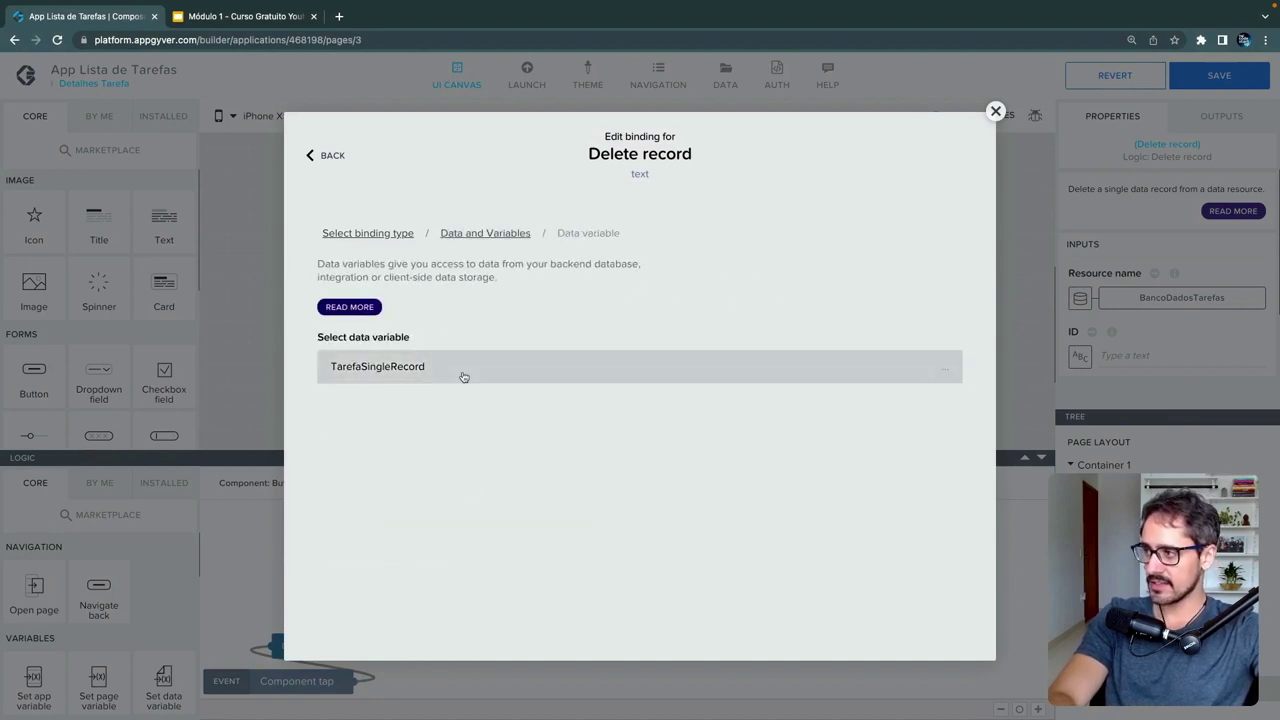
click(466, 530)
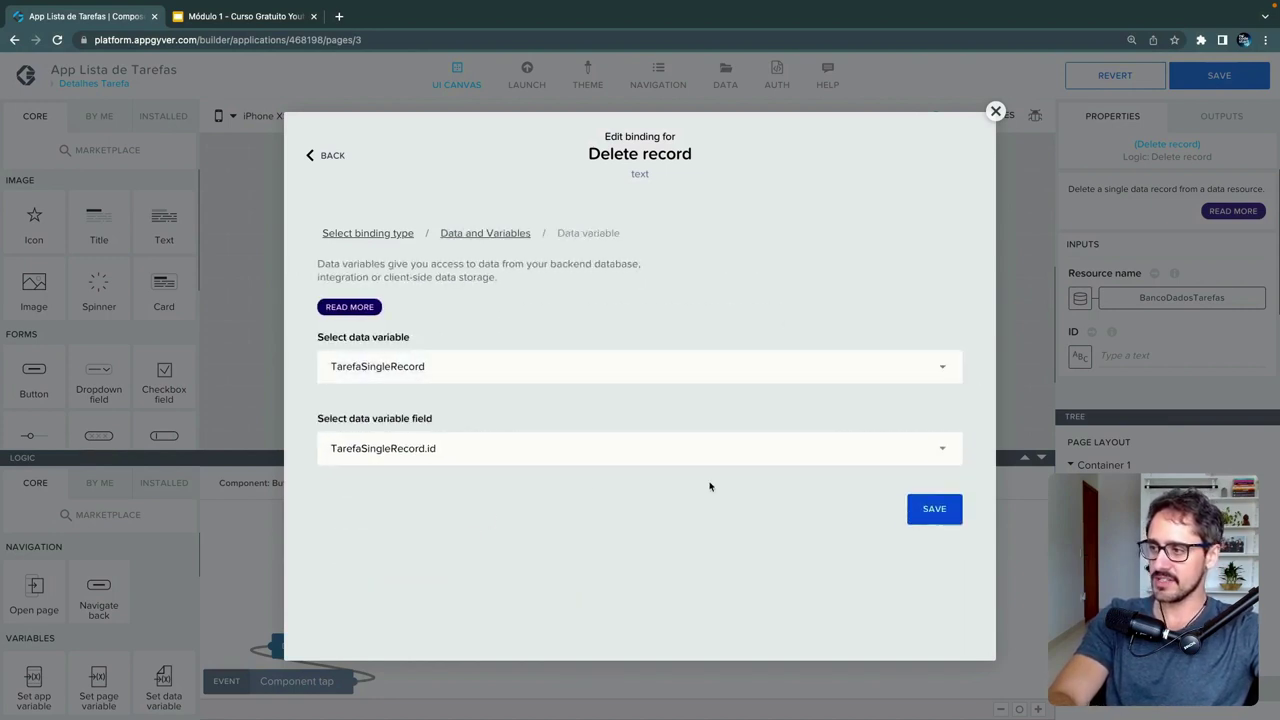
click(930, 512)
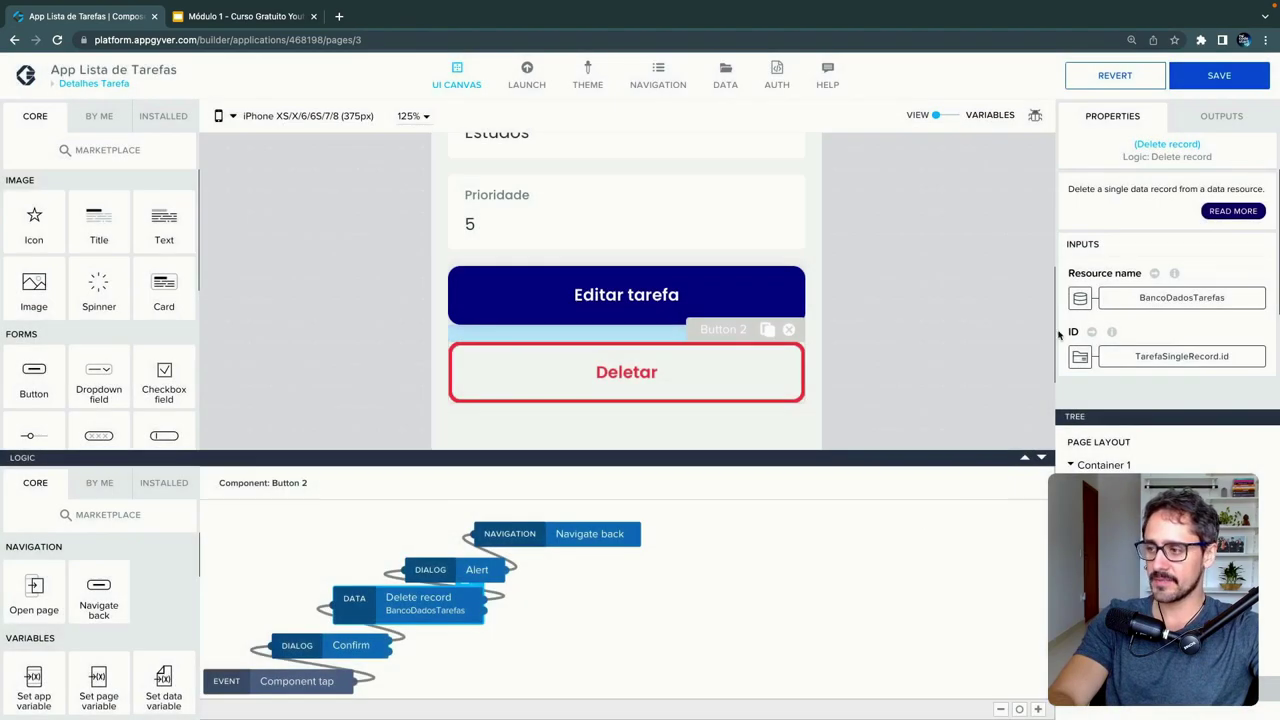
- Set the dialog title of the Alert node that follows Delete record to "Tarefa removida!"
click(479, 566)
click(1128, 300)
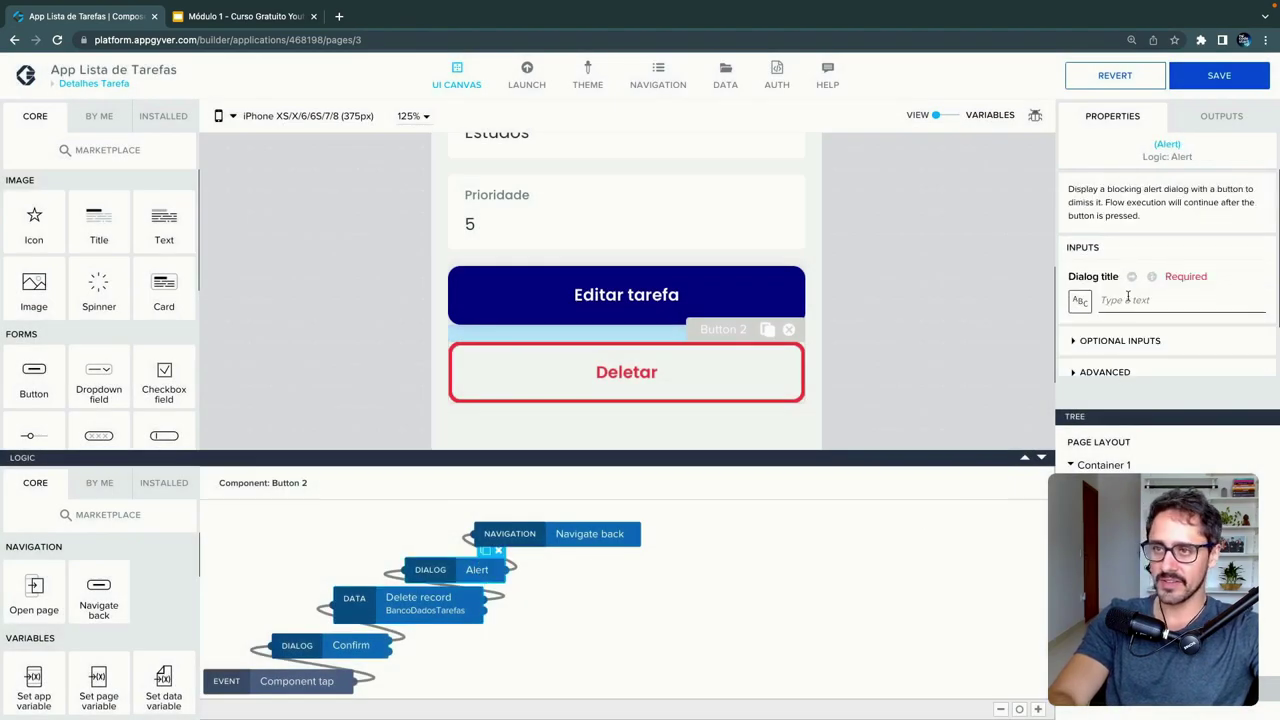
text(Tare)
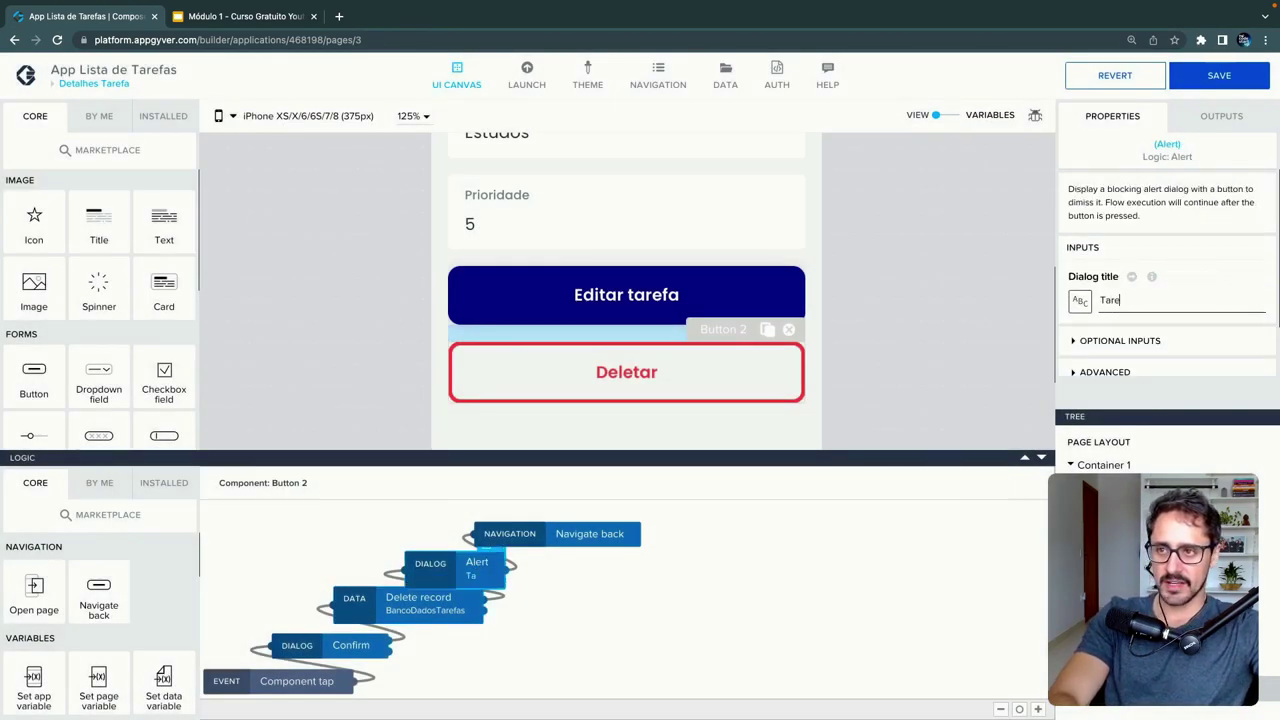
text(fa removida!)
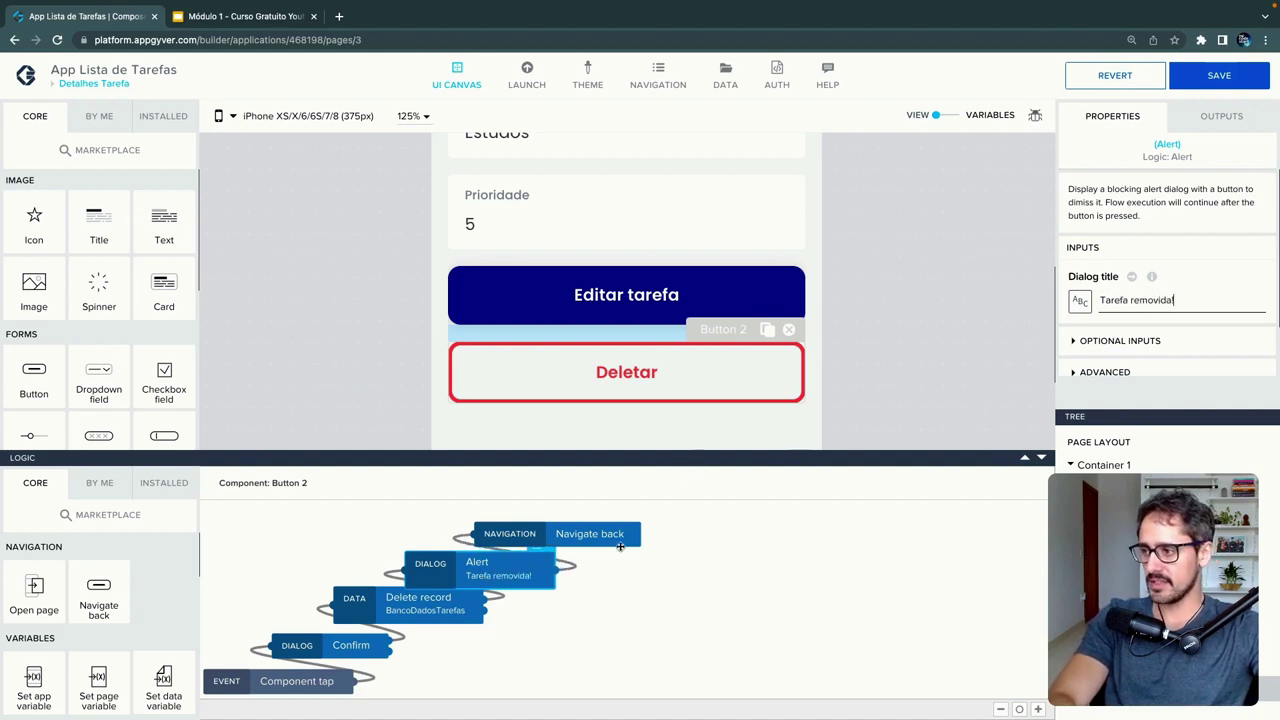
- Space out the Navigate back and Alert nodes in the Deletar button's logic and save the app
drag(620, 541, 650, 533)
drag(542, 573, 550, 564)
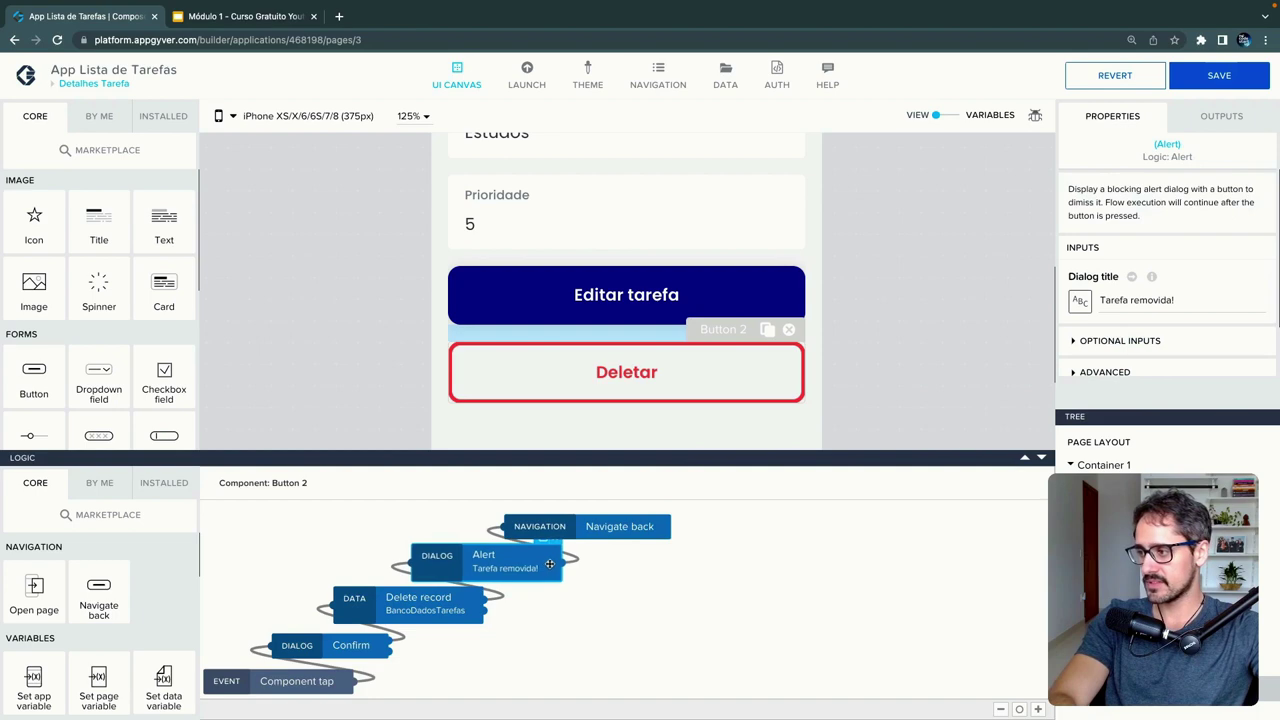
click(1198, 84)
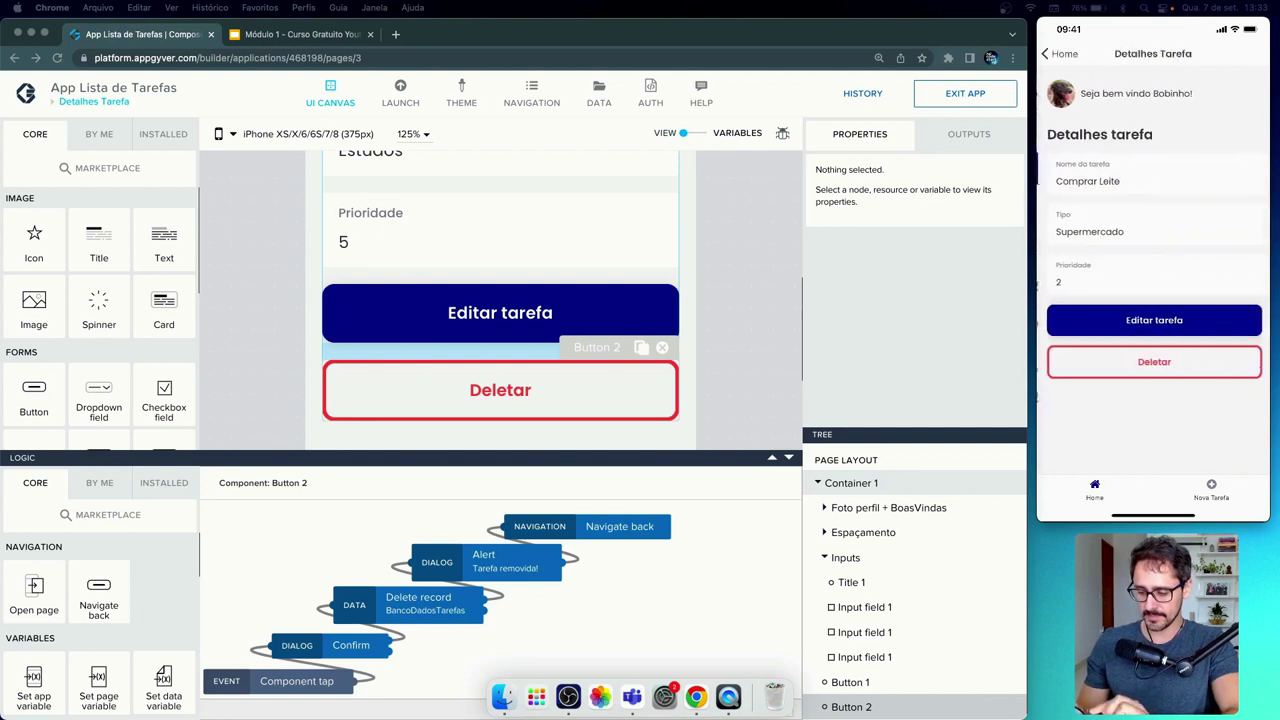
- Try to edit the Nome da tarefa field in the phone preview by erasing and retyping "Leite"
key(BackSpace)
key(BackSpace)
key(BackSpace)
key(BackSpace)
key(BackSpace)
key(BackSpace)
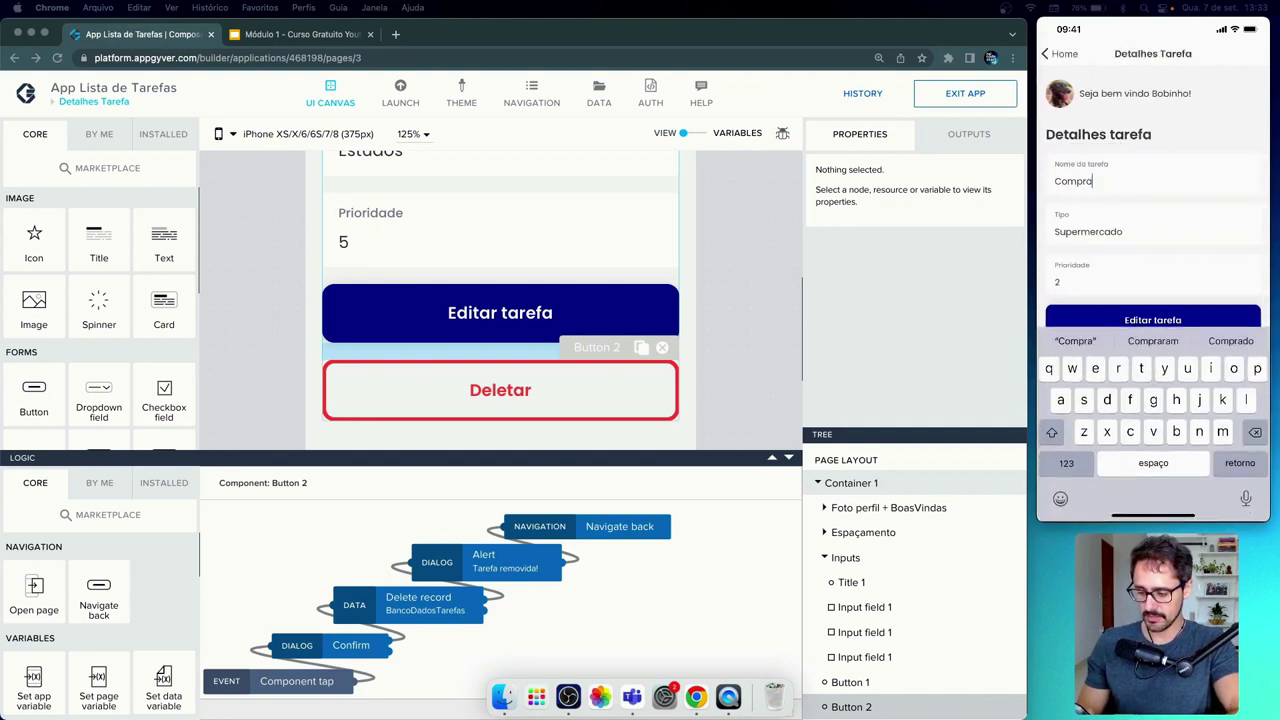
text(Leite)
key(BackSpace)
key(BackSpace)
key(BackSpace)
key(BackSpace)
key(BackSpace)
key(BackSpace)
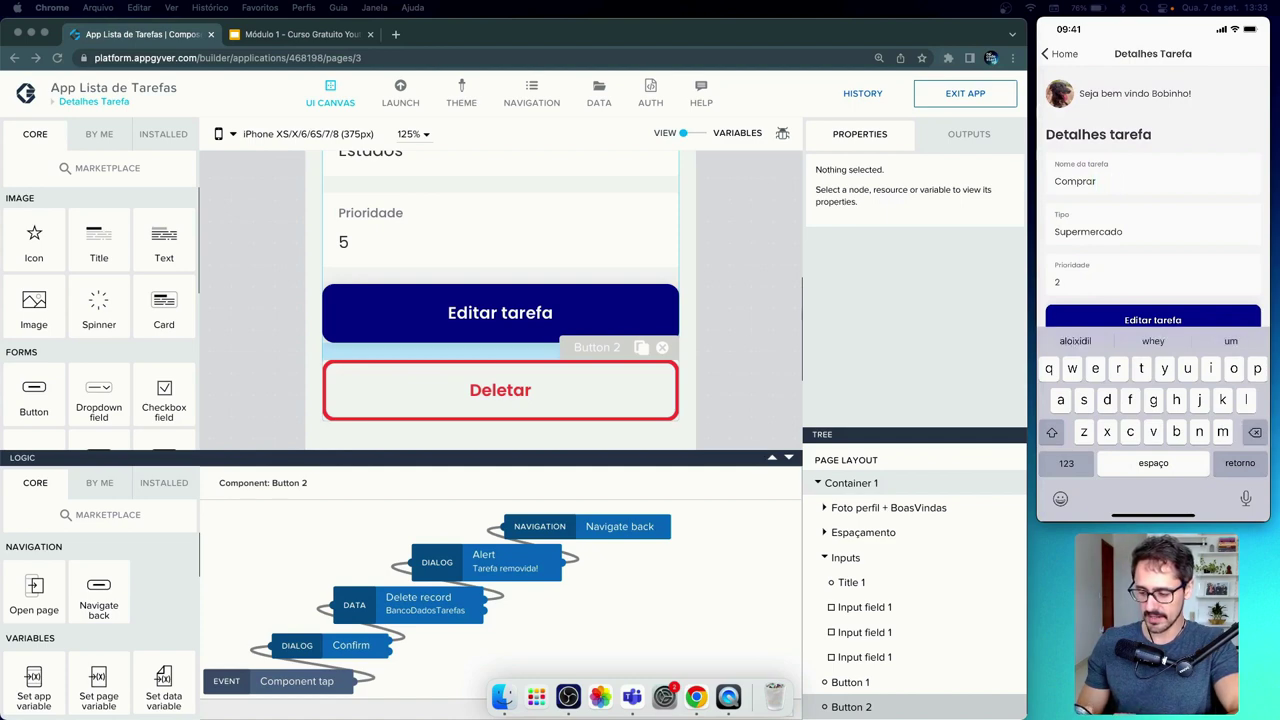
text(ham)
text(Leiteb)
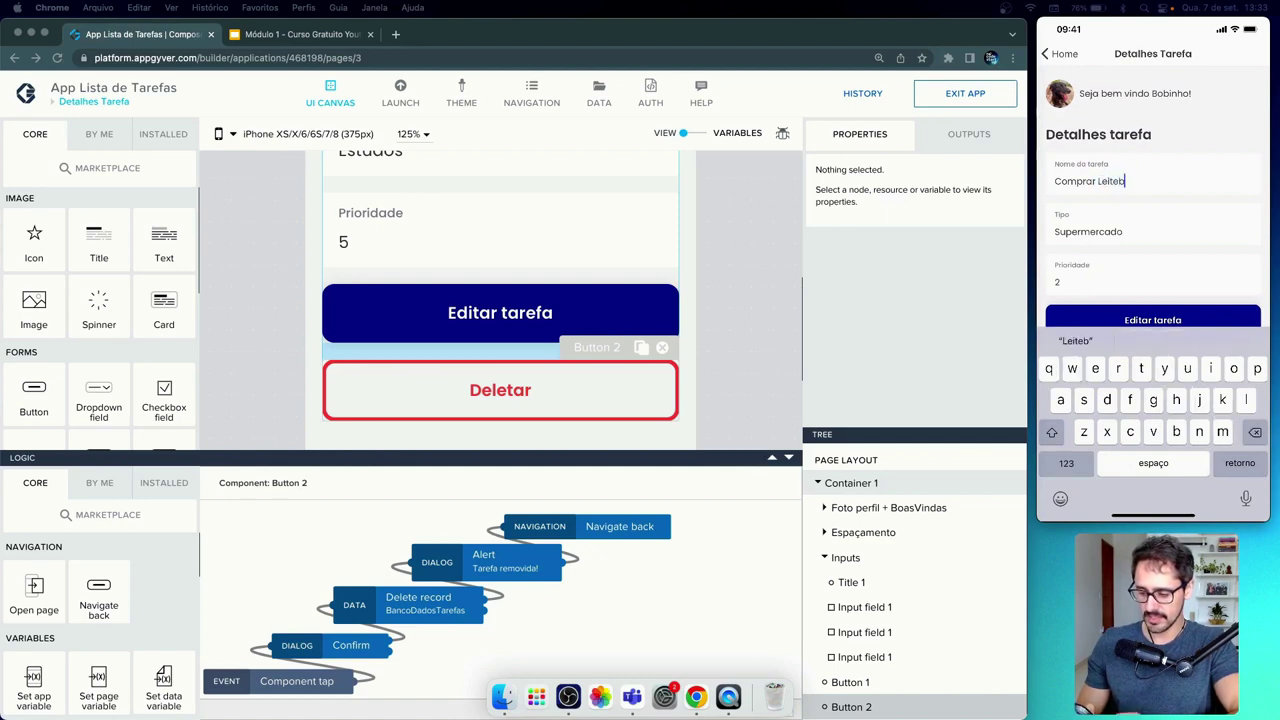
key(BackSpace)
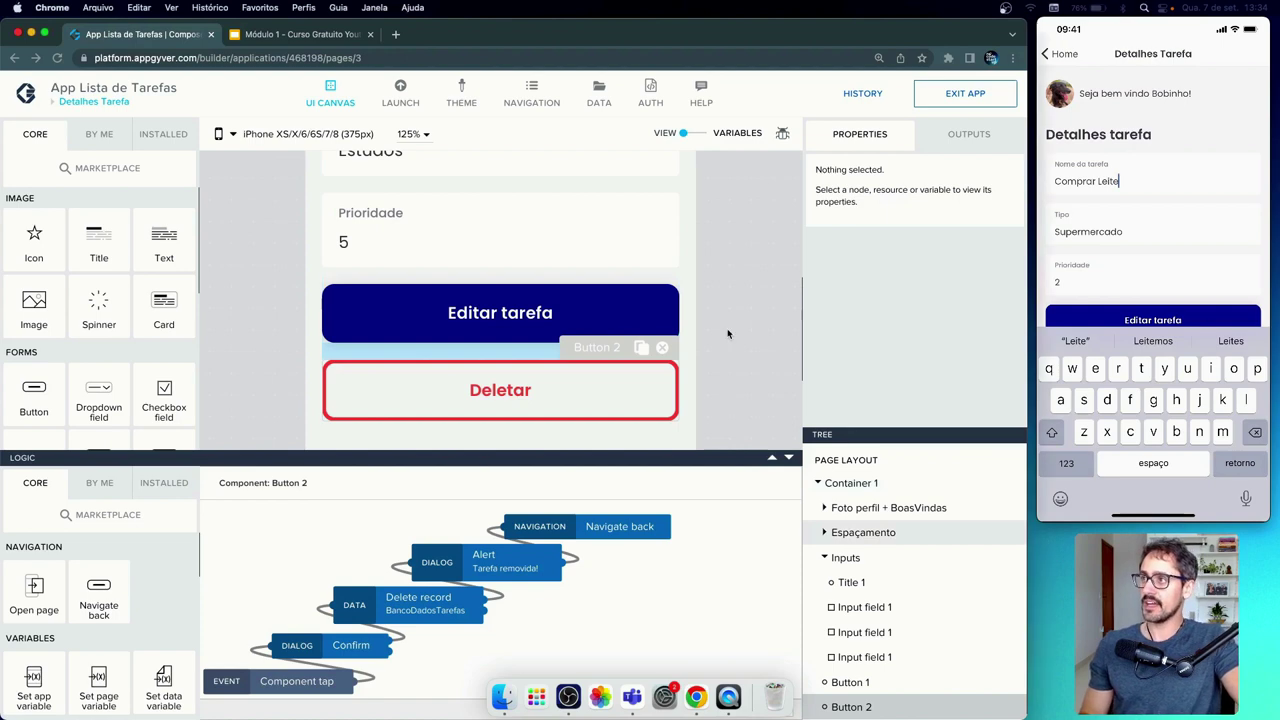
- Remove the Delay node from the TarefaSingleRecord data variable's logic on the Detalhes Tarefa page and save the app
click(706, 134)
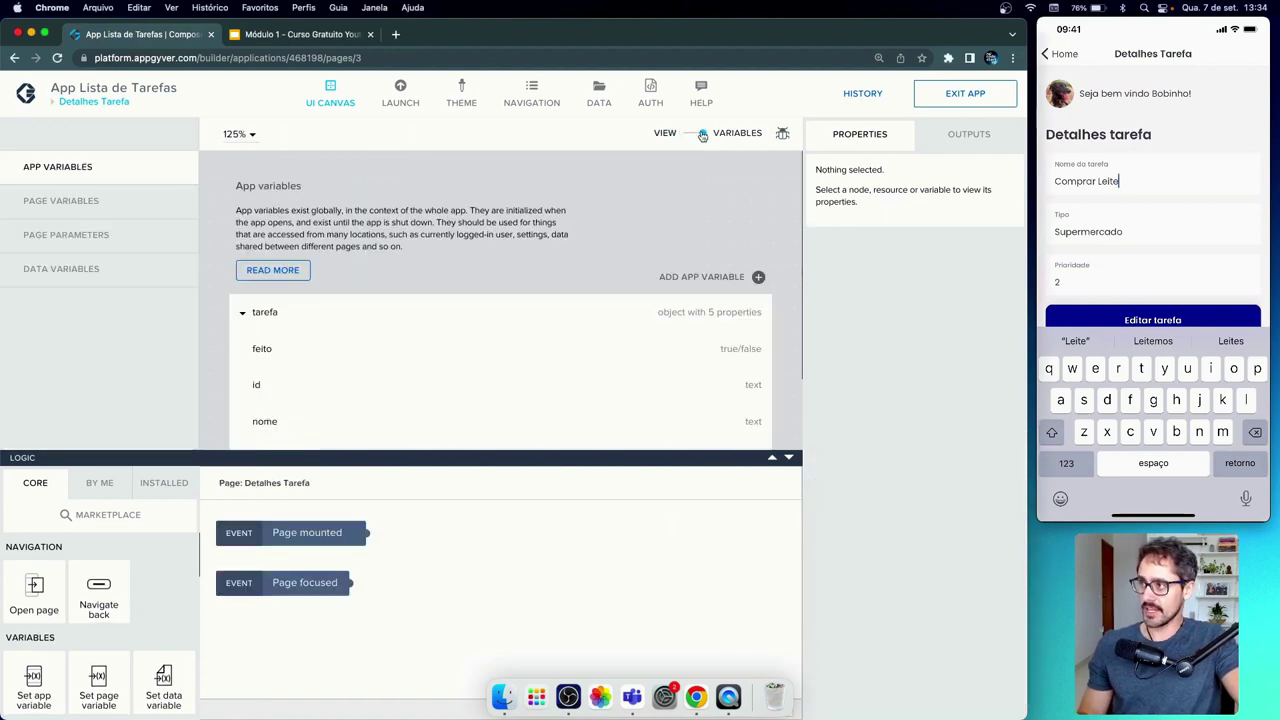
click(79, 266)
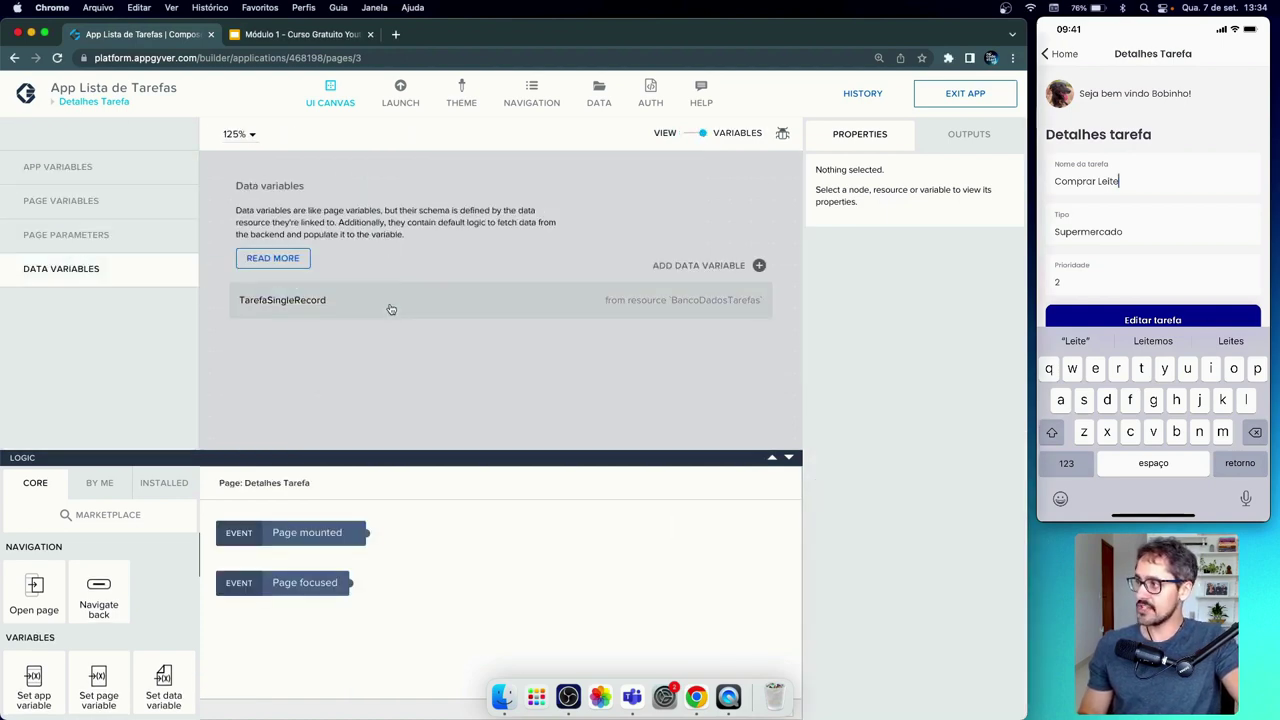
click(391, 309)
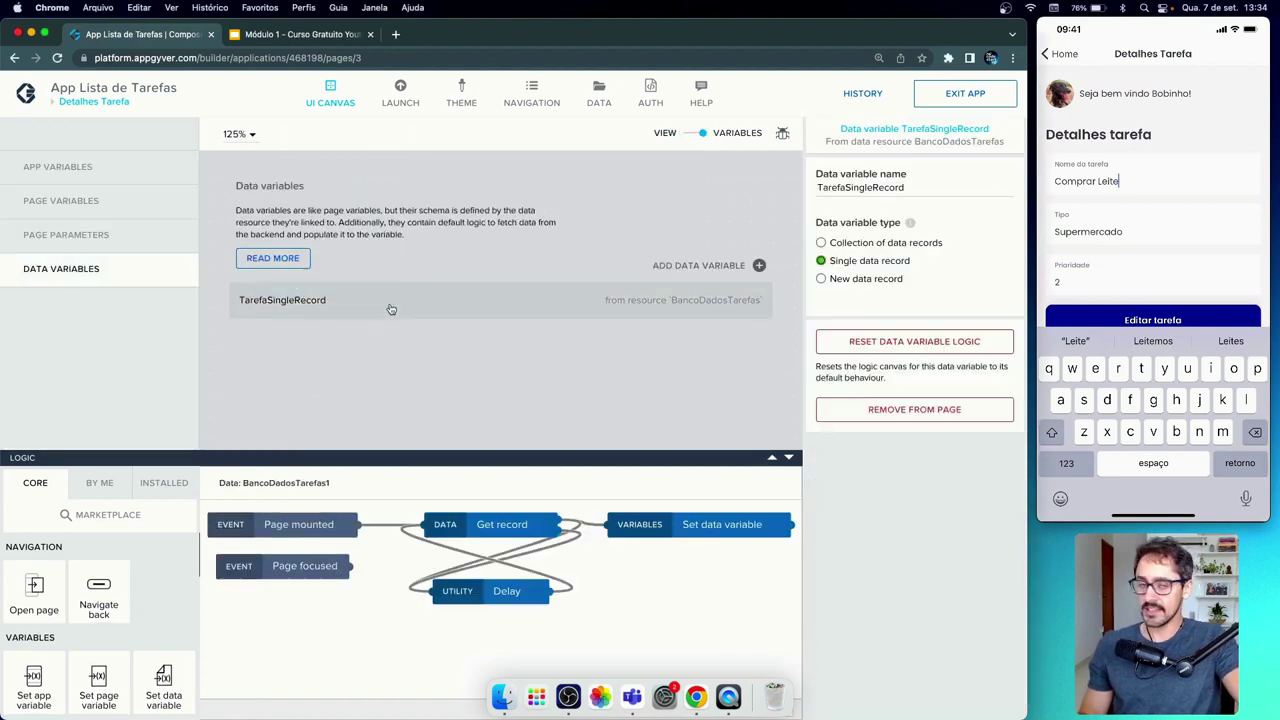
click(515, 590)
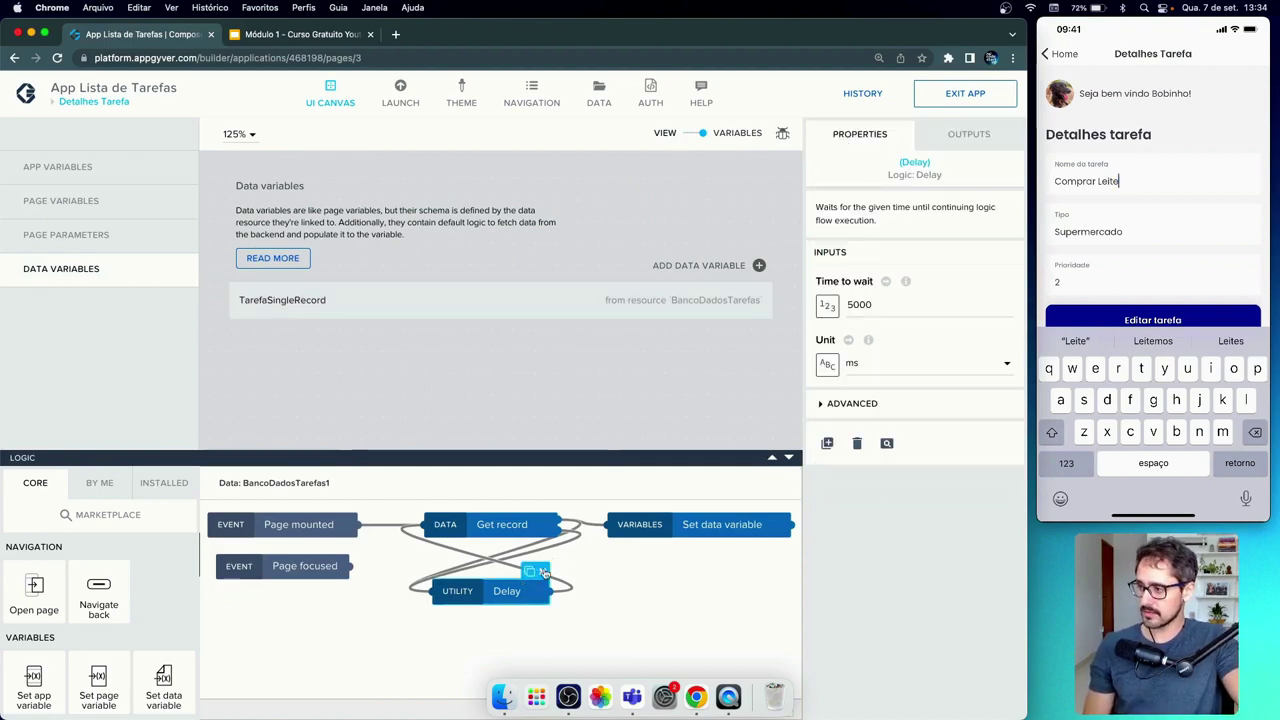
click(542, 571)
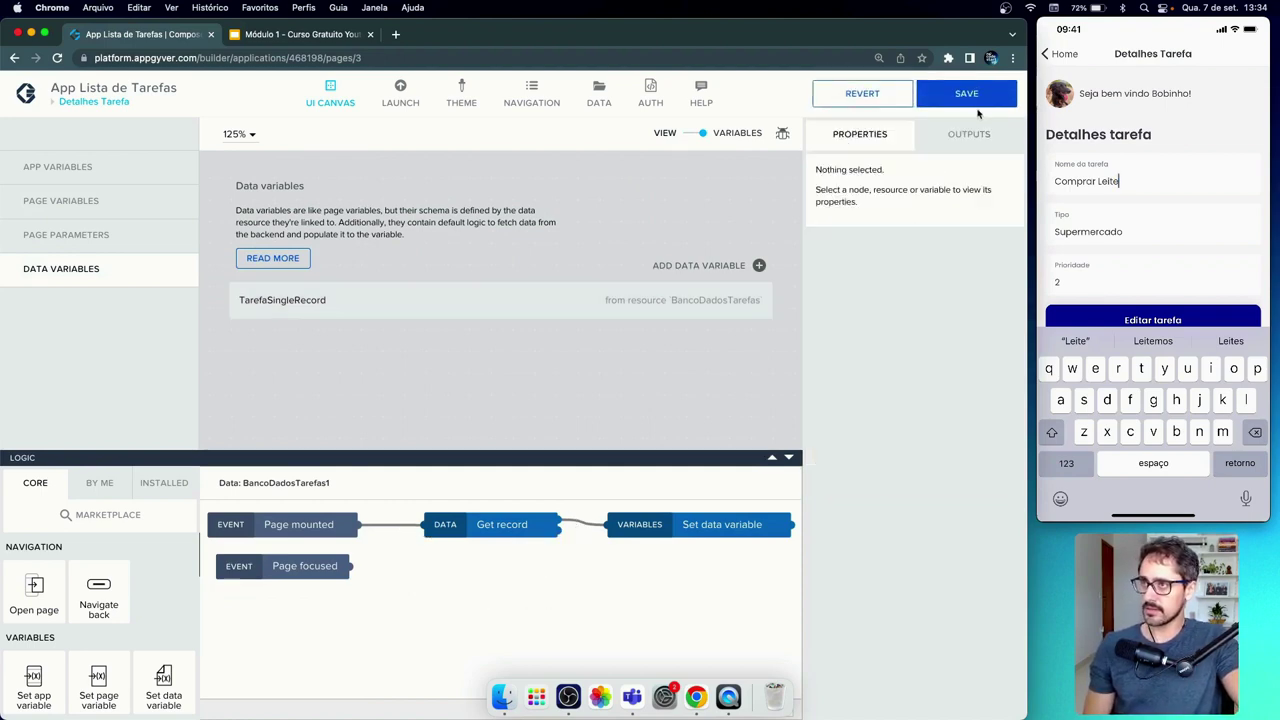
click(980, 100)
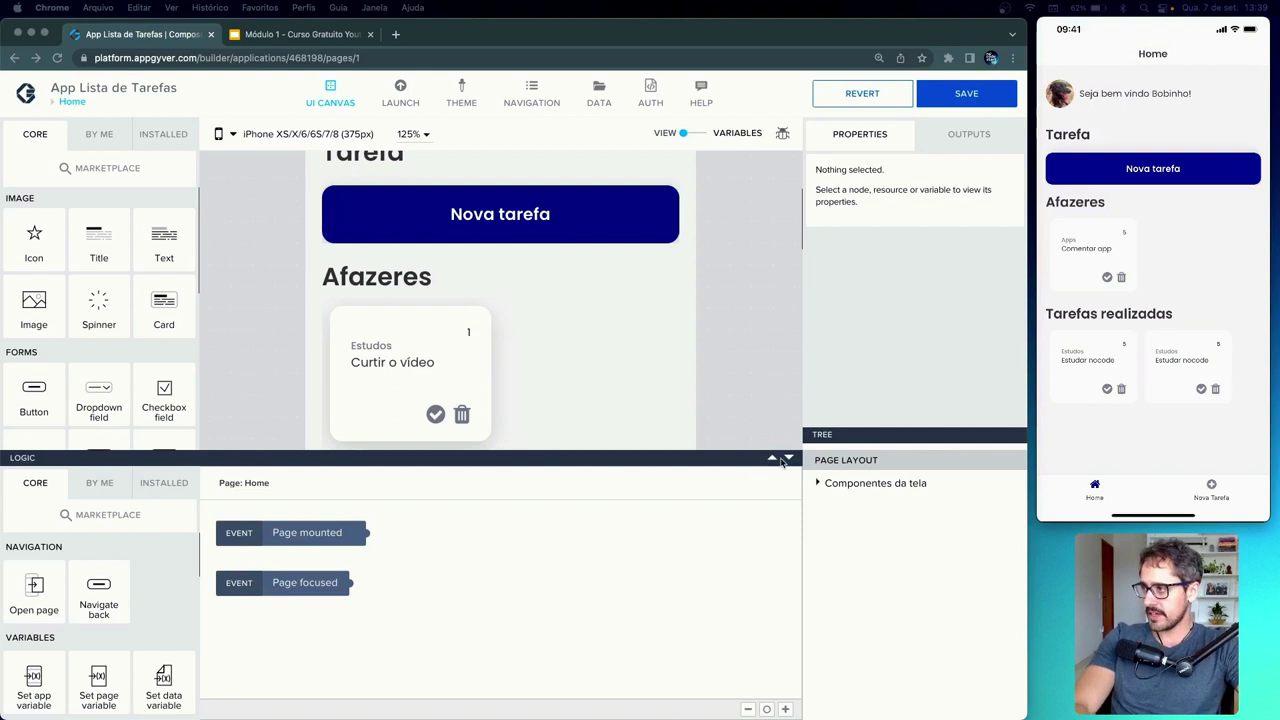
- Collapse the Home page's logic area and open the formula editor for the Afazeres card container's Repeat with binding
drag(797, 460, 718, 712)
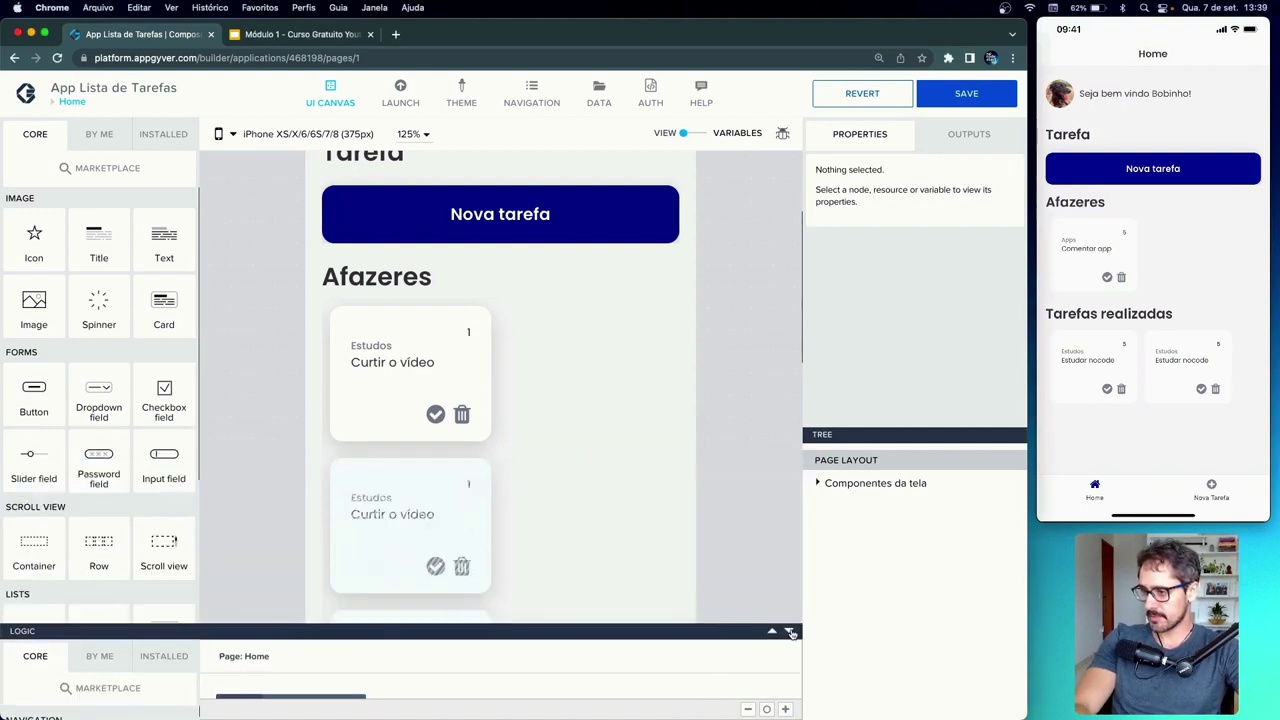
drag(790, 630, 790, 700)
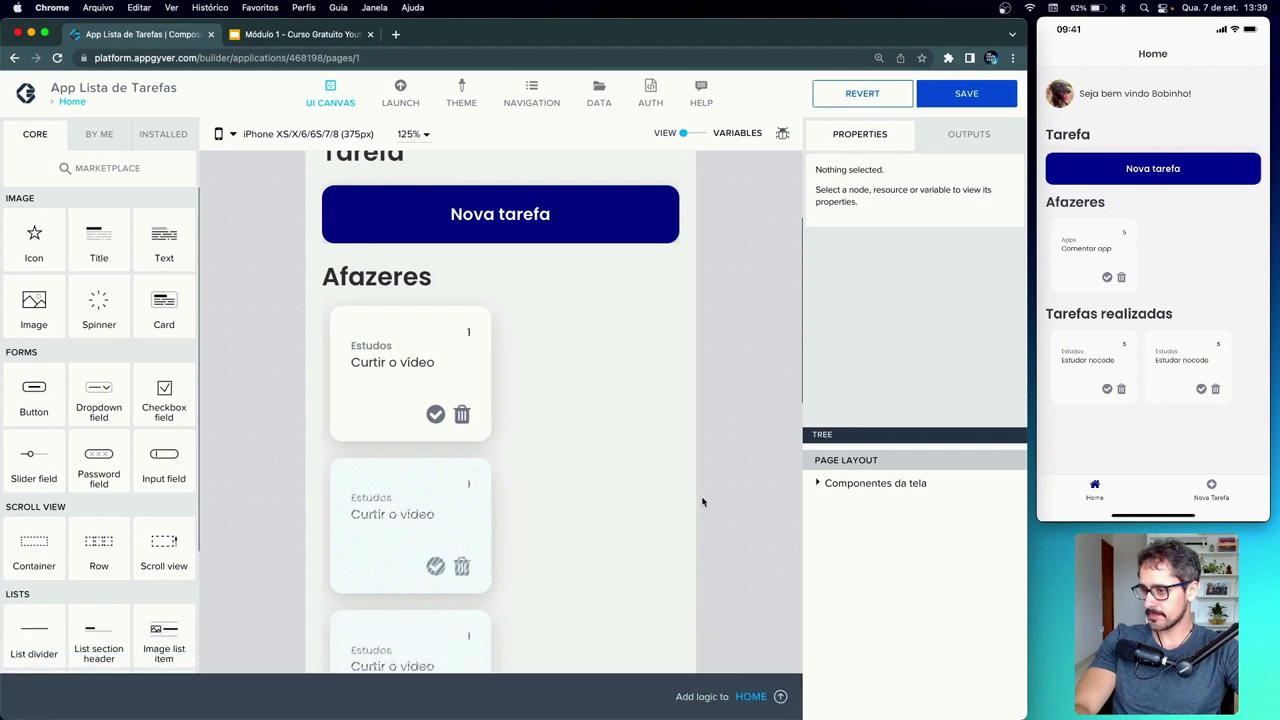
scroll(644, 463, up, 2)
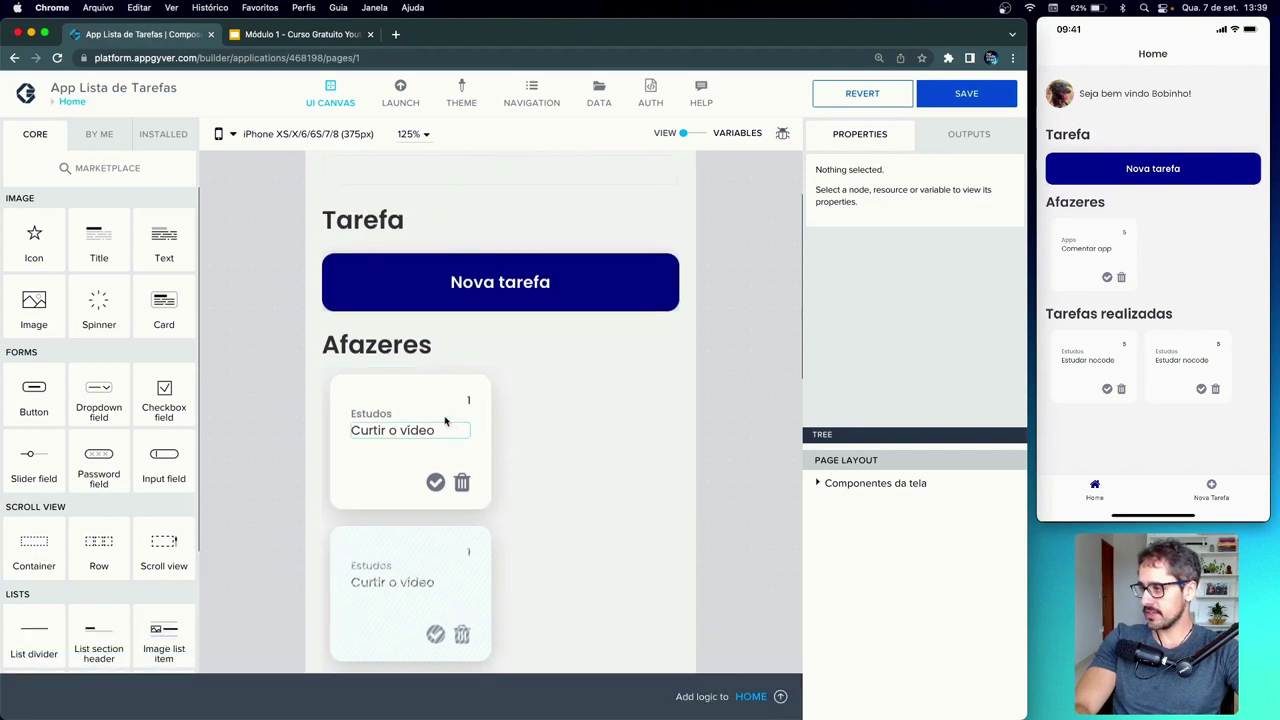
click(437, 384)
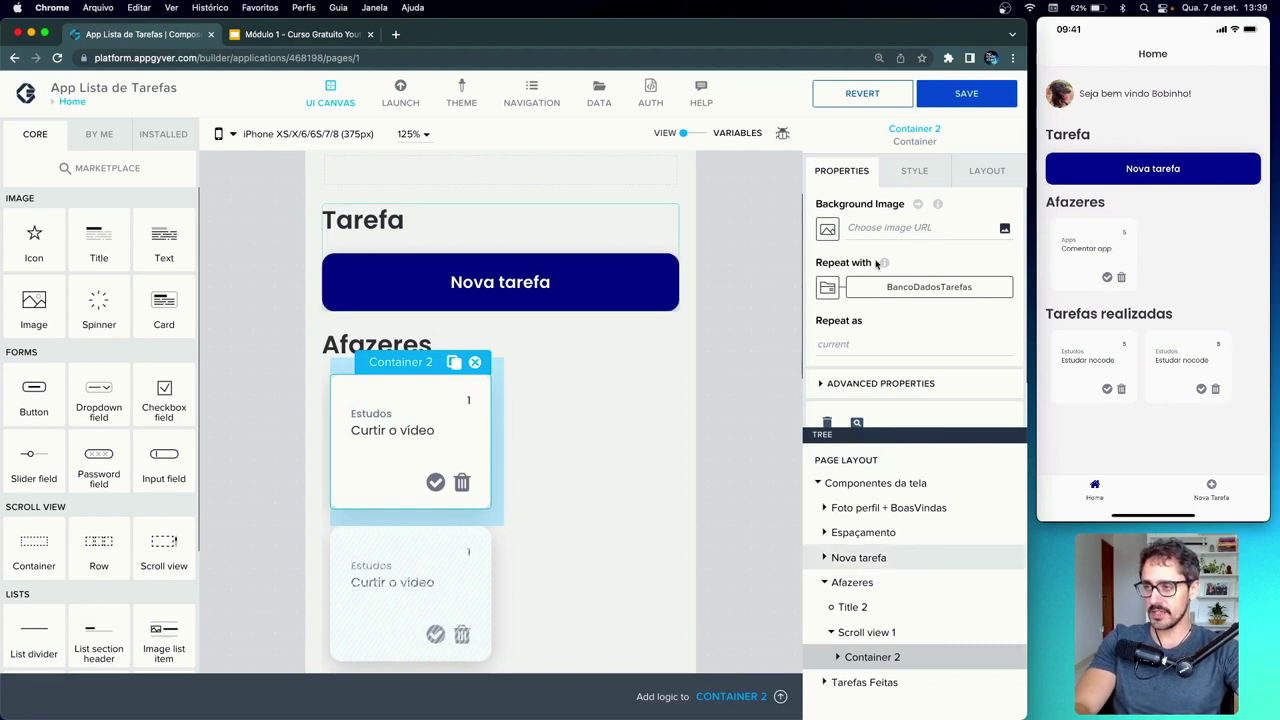
click(884, 288)
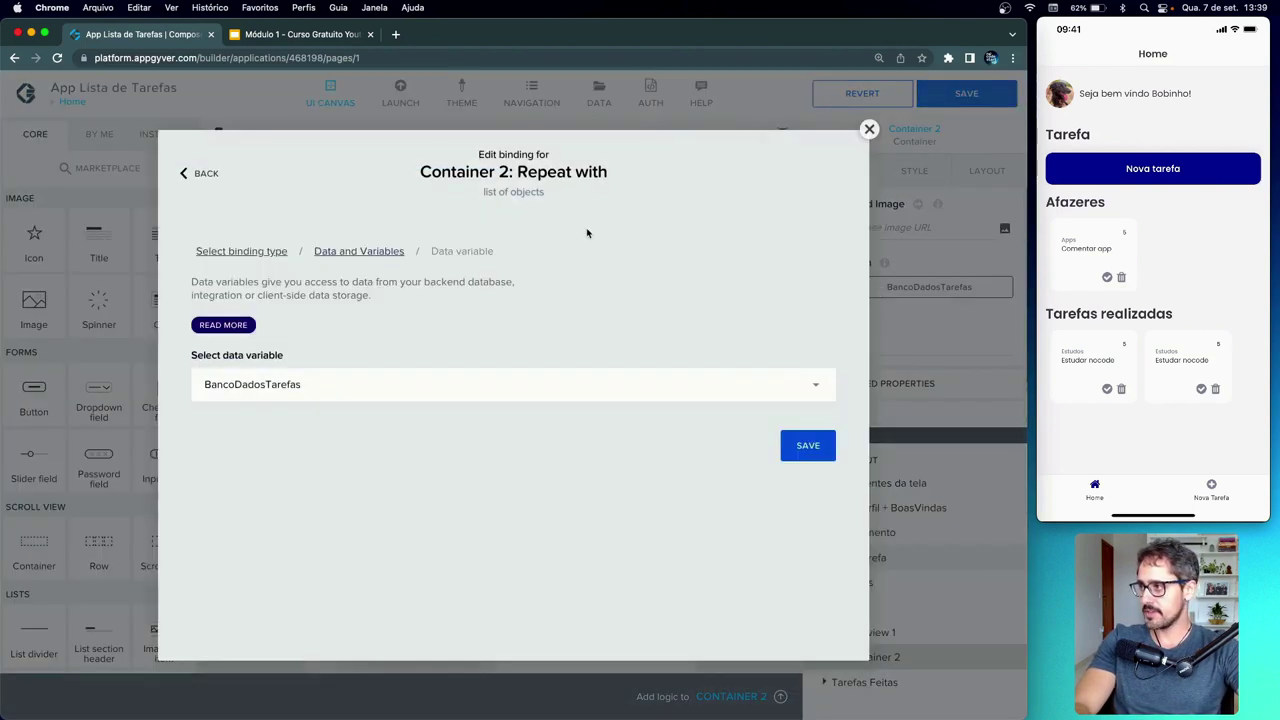
click(205, 174)
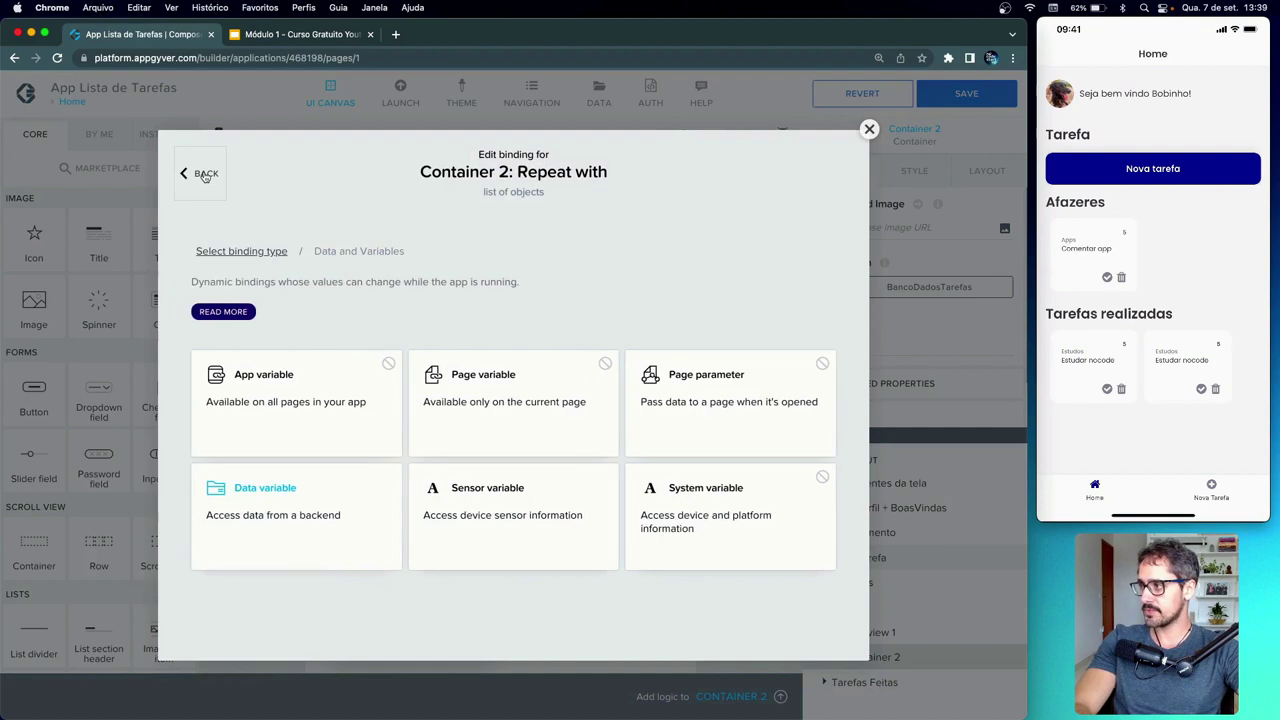
click(204, 176)
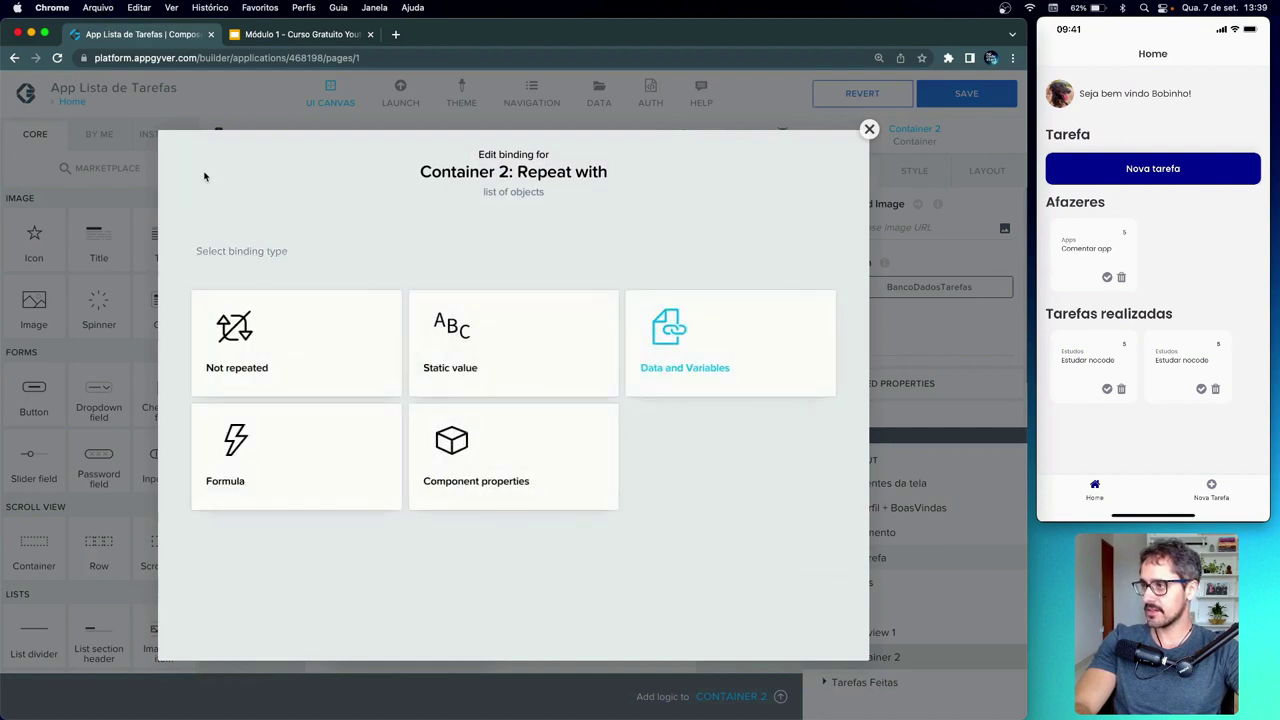
click(324, 445)
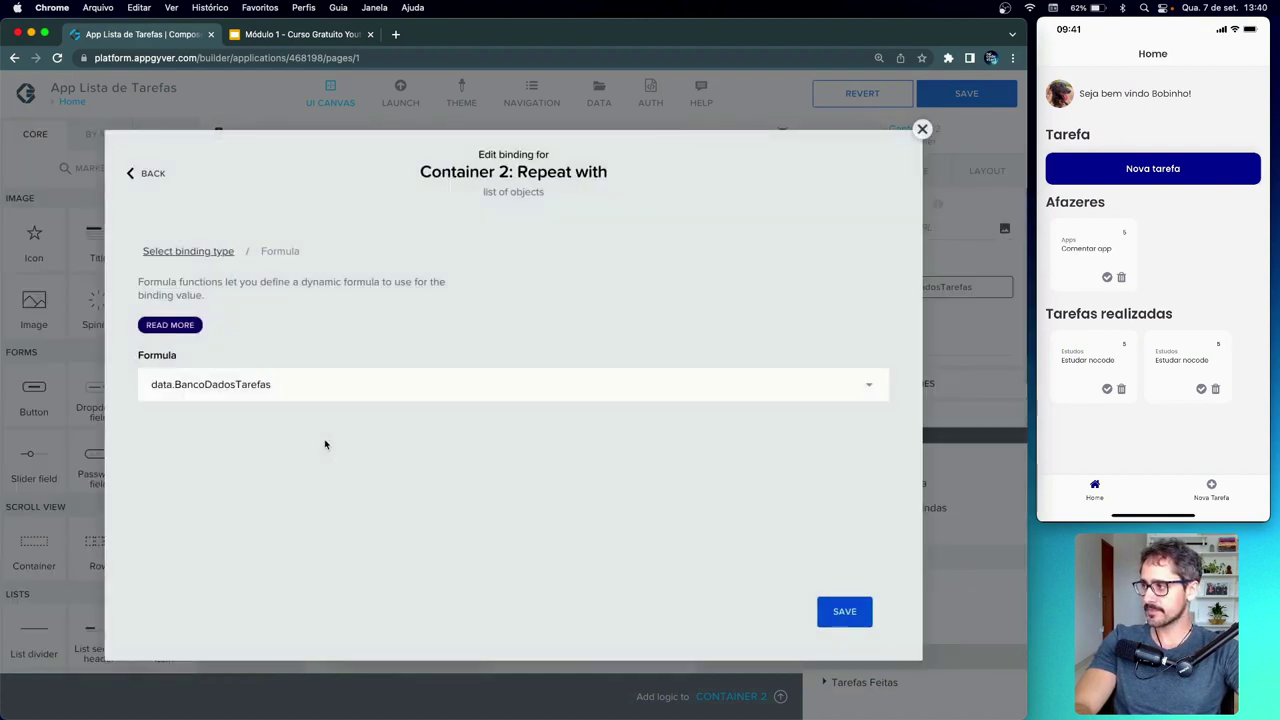
click(243, 391)
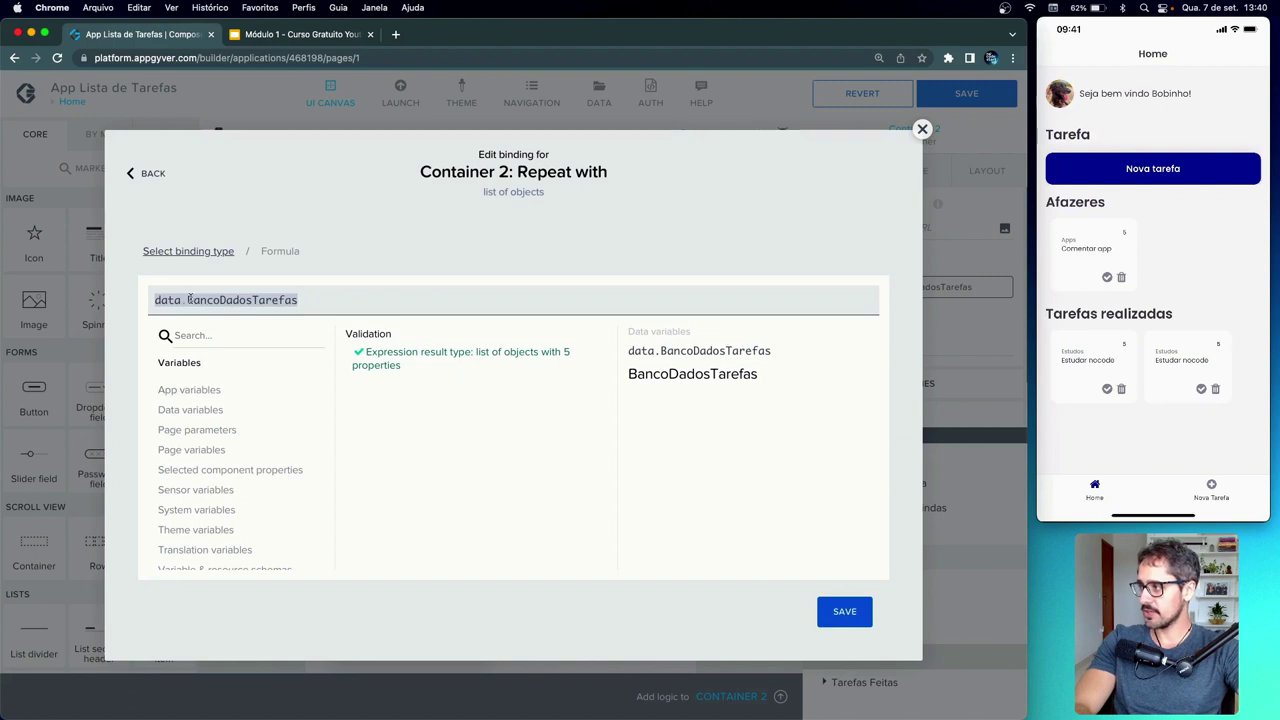
- Insert the SORT_BY_KEY function before data.BancoDadosTarefas in the Repeat with formula
drag(186, 300, 152, 300)
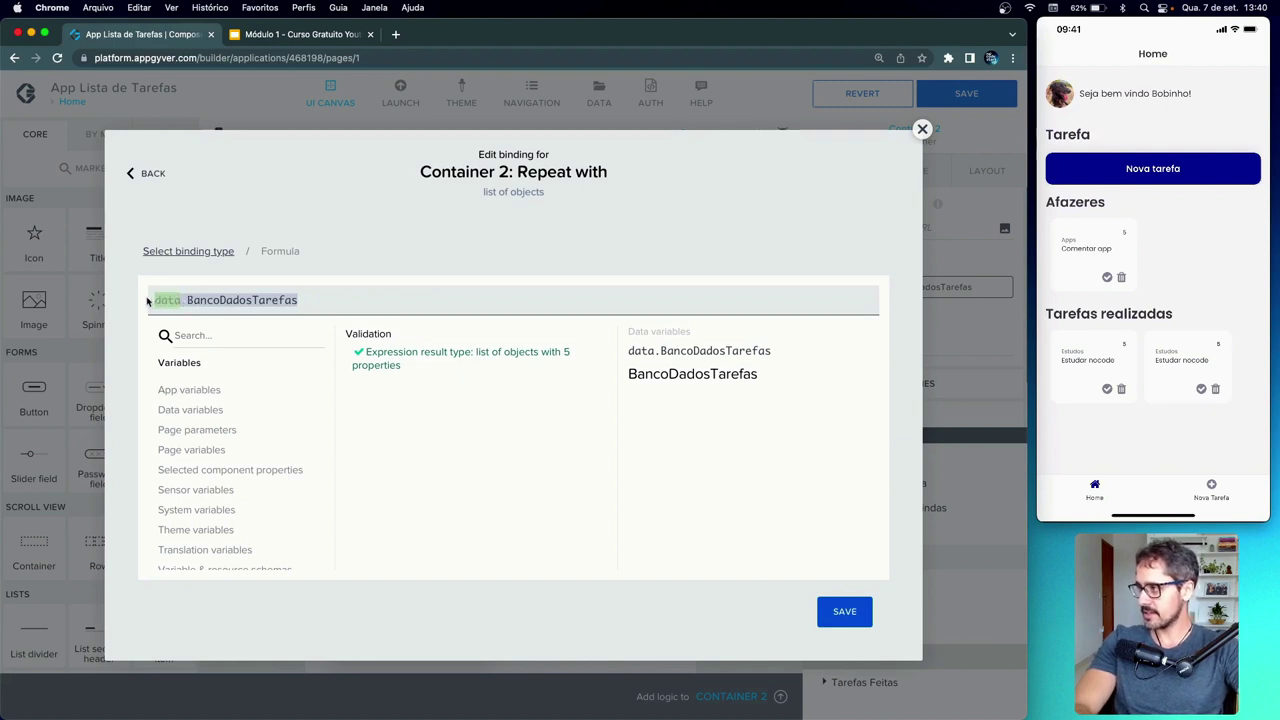
click(189, 300)
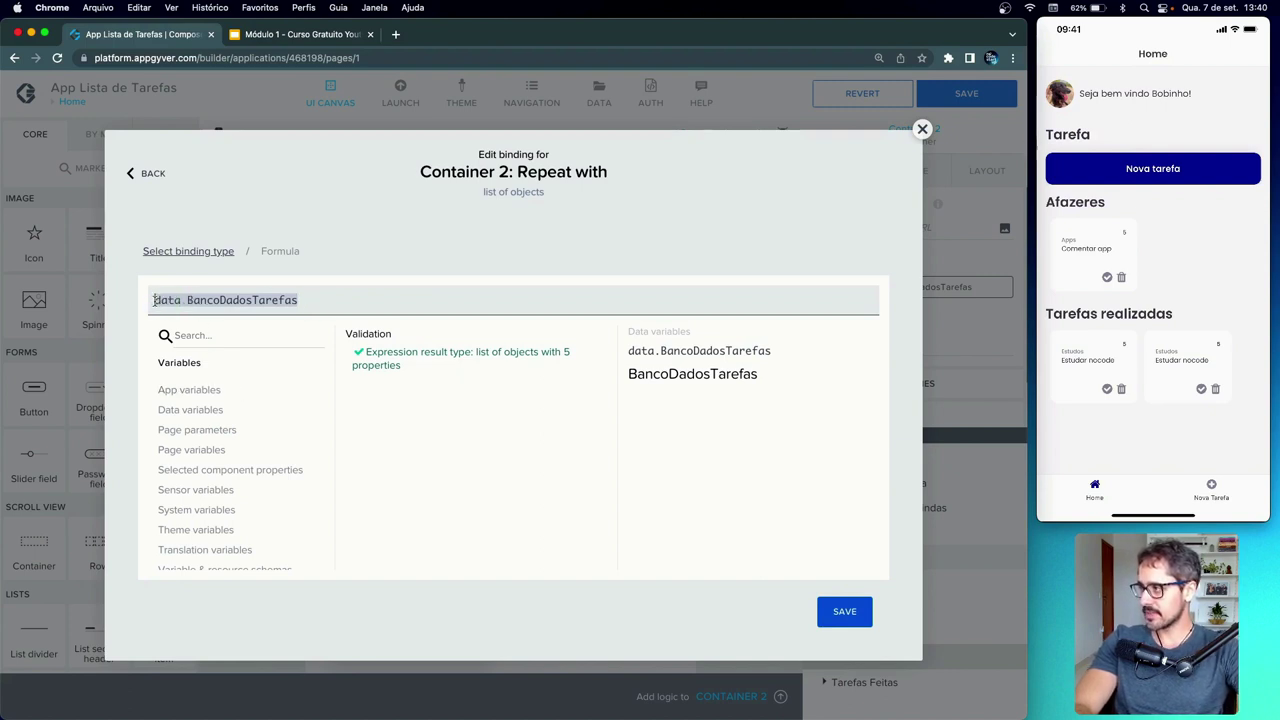
click(158, 300)
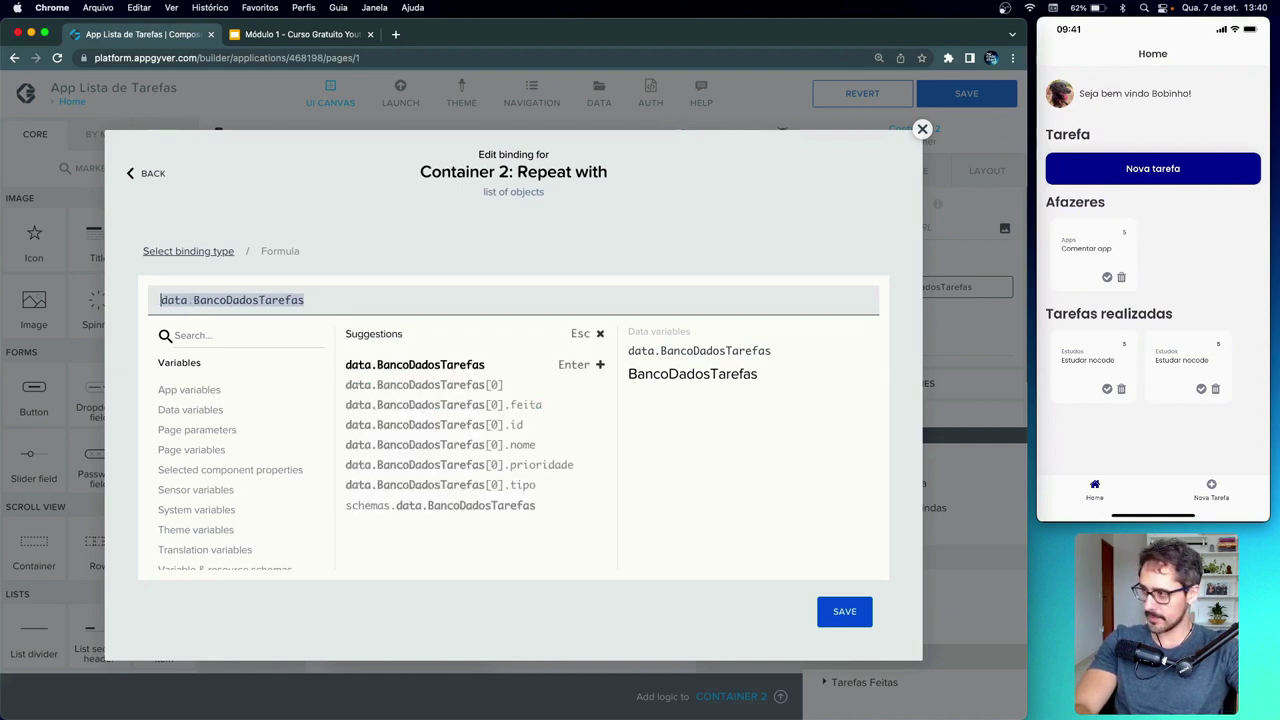
key(Escape)
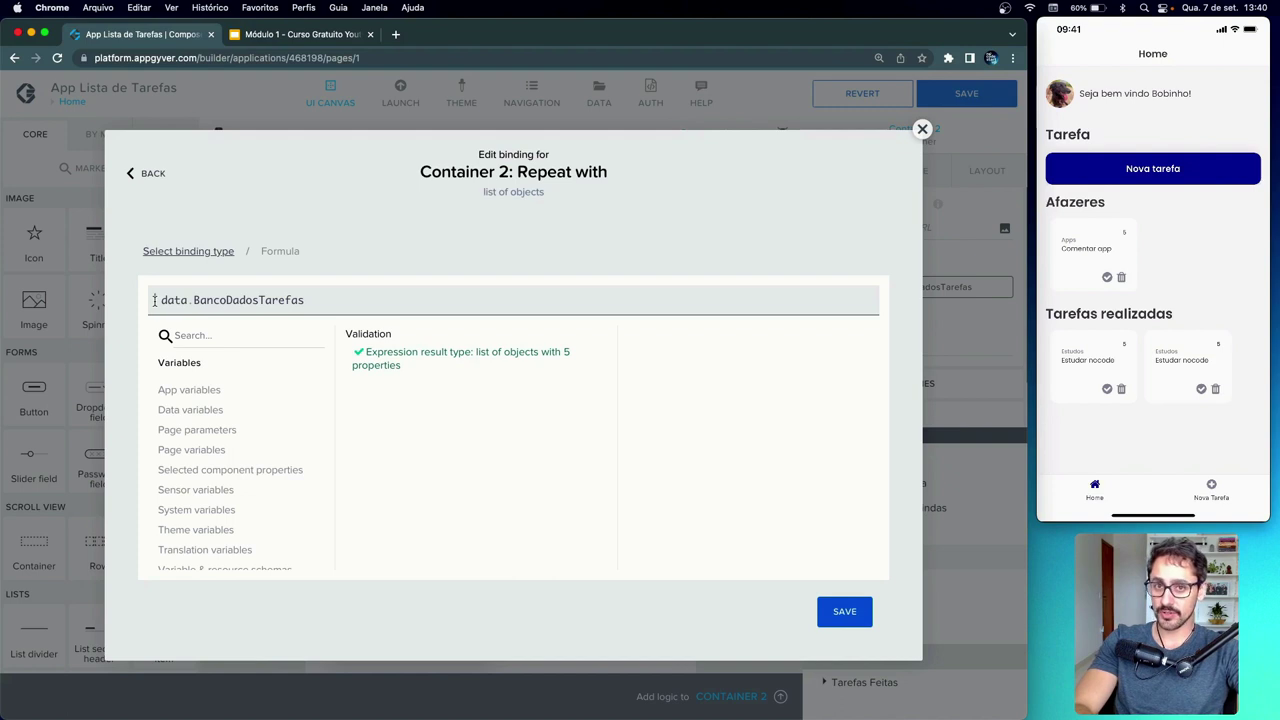
text(sor )
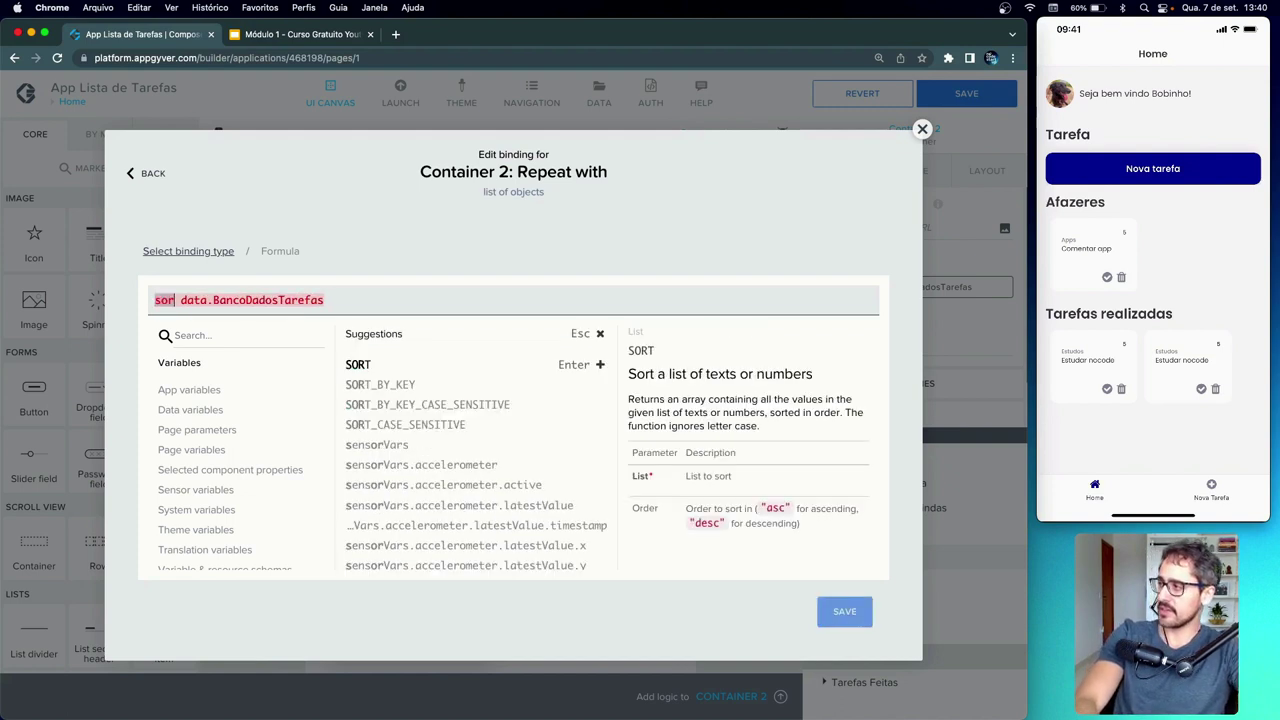
text(t)
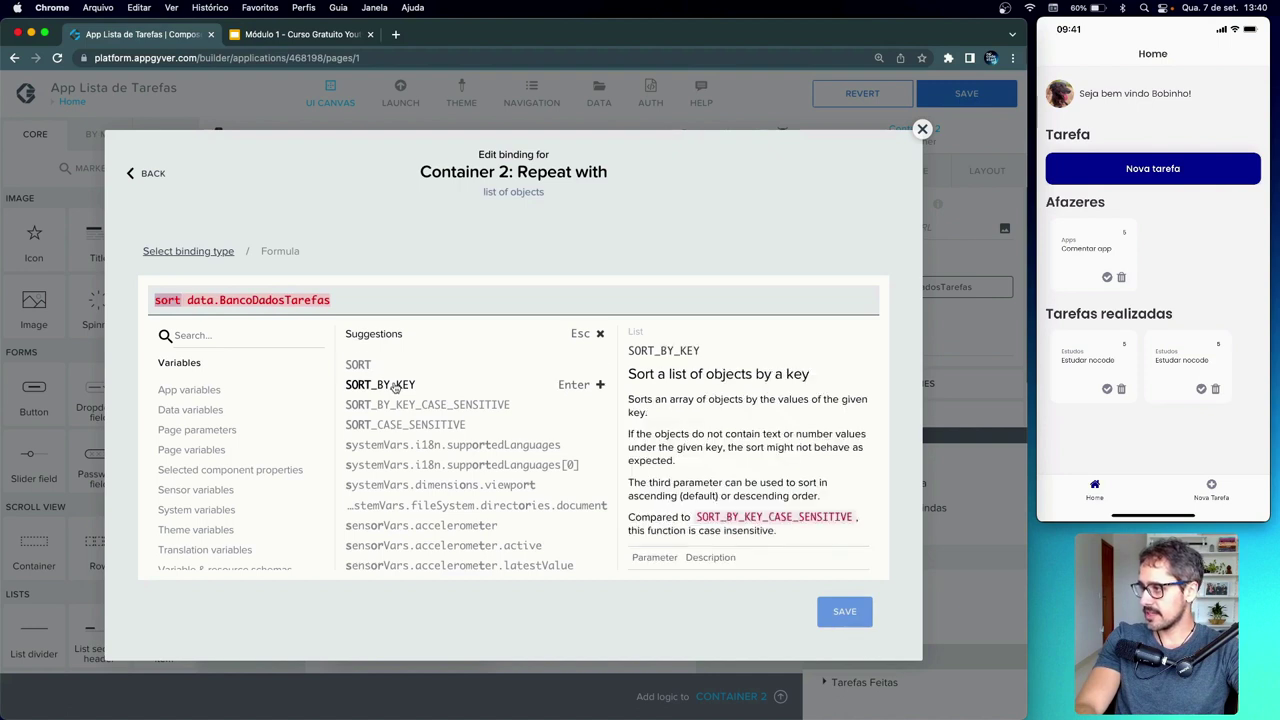
scroll(650, 397, down, 2)
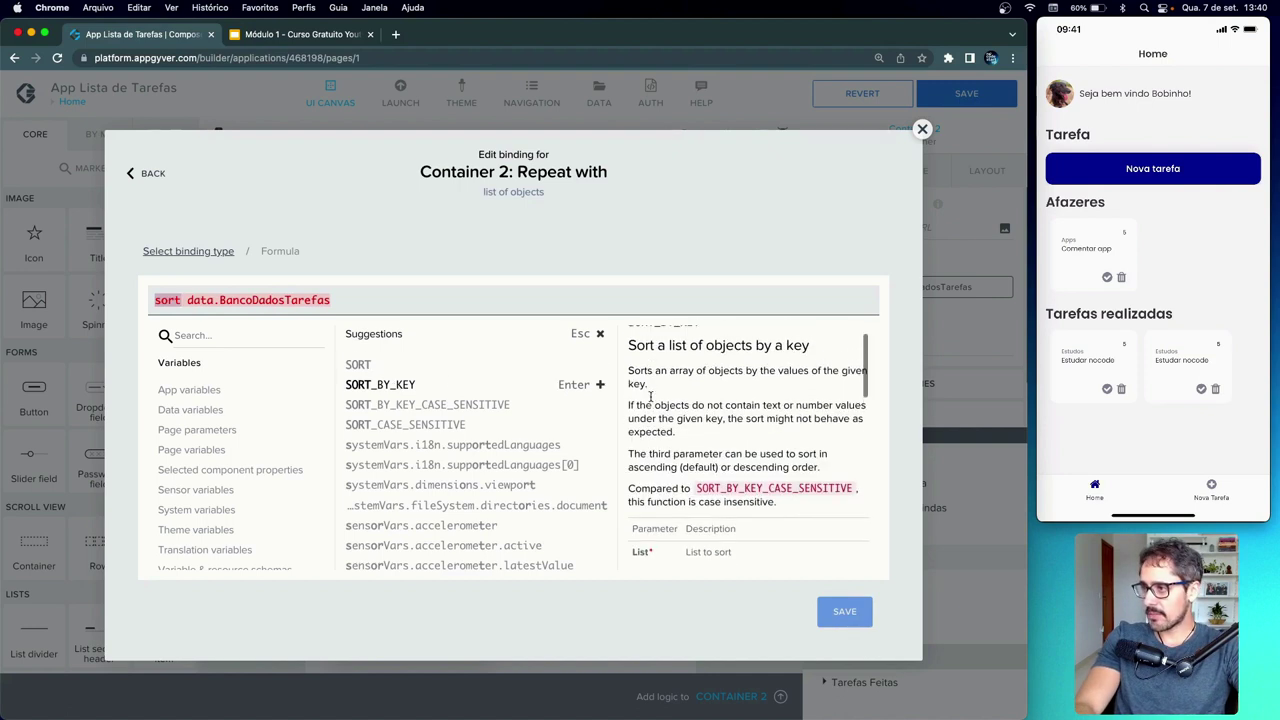
scroll(650, 397, up, 2)
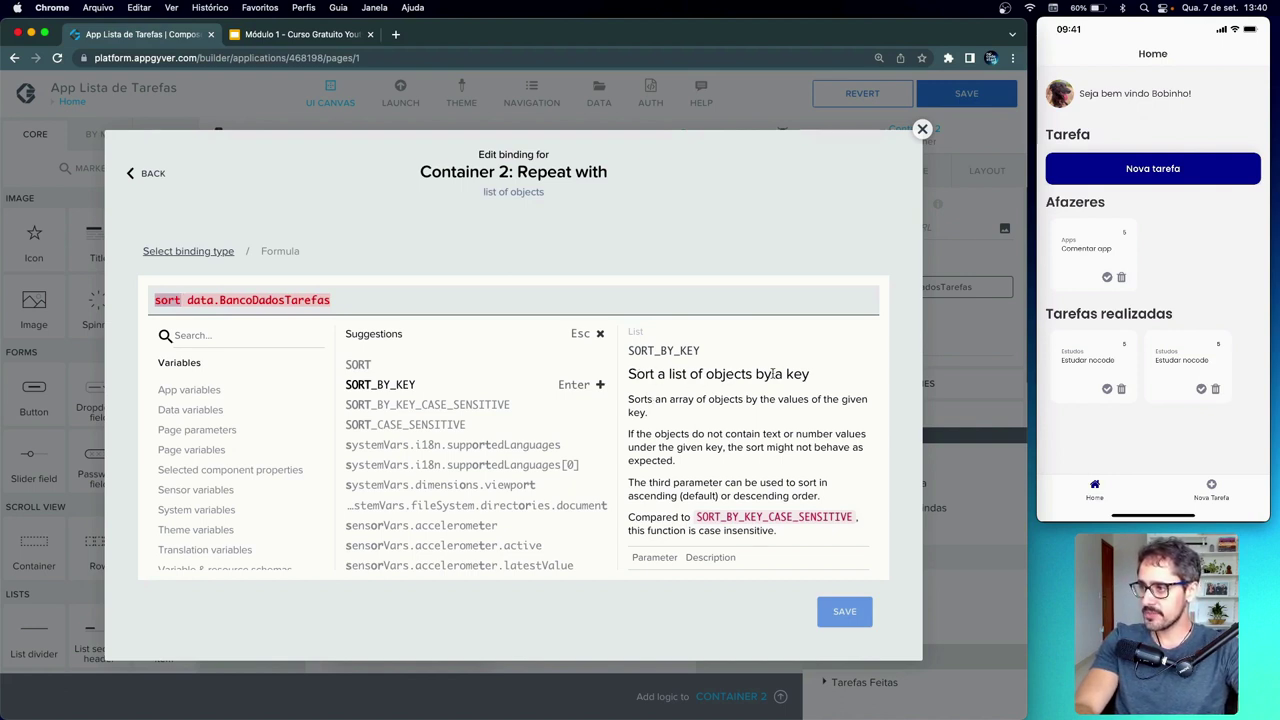
click(381, 388)
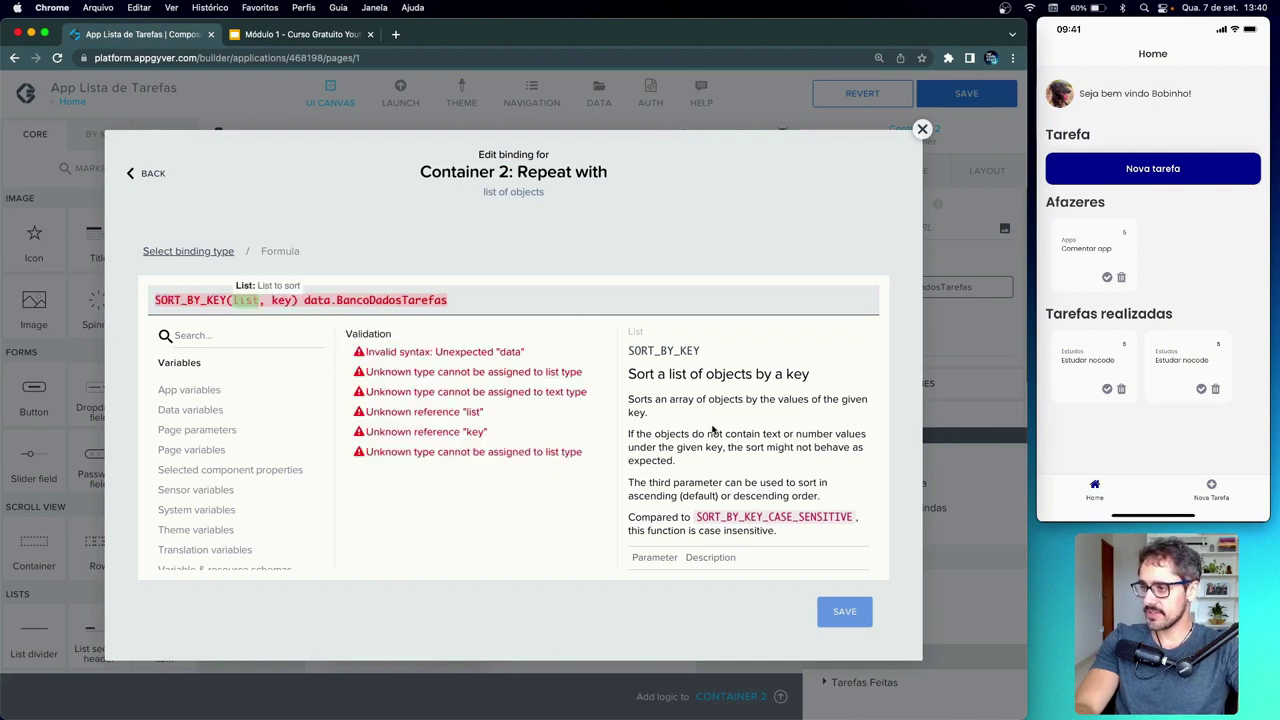
- Move data.BancoDadosTarefas into the SORT_BY_KEY function as its list argument, replacing the list placeholder
scroll(713, 430, down, 3)
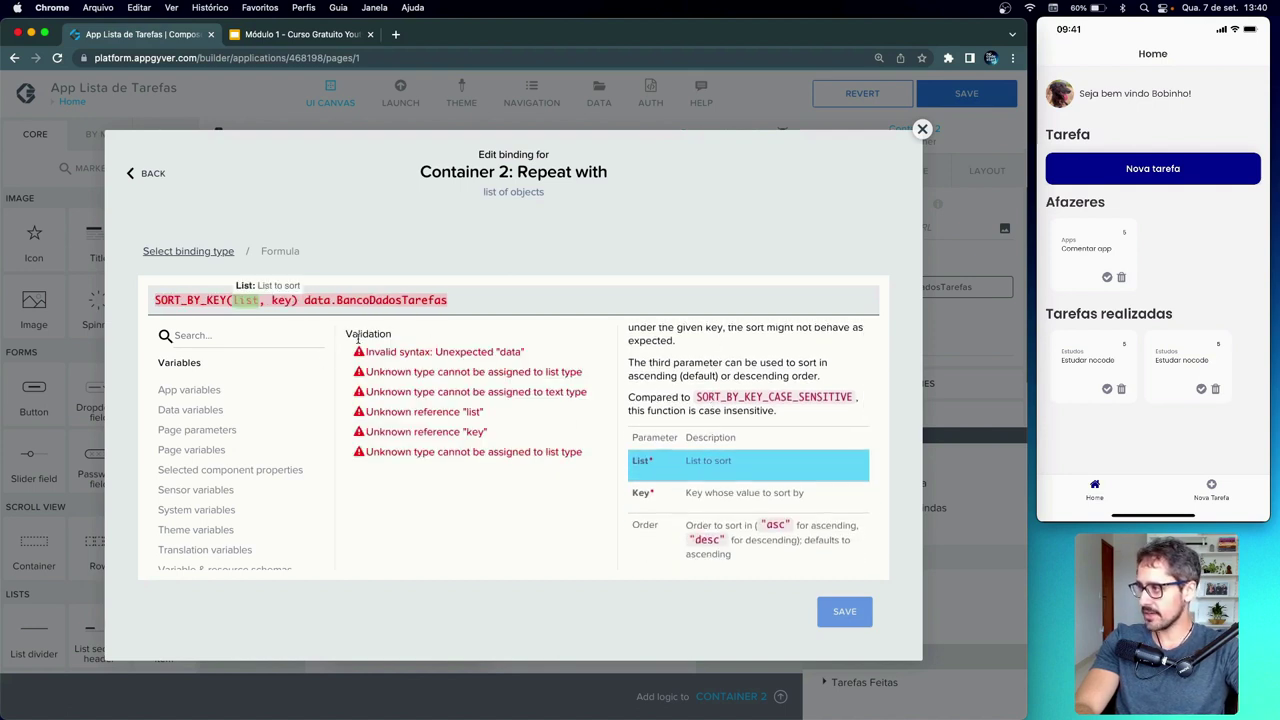
click(303, 298)
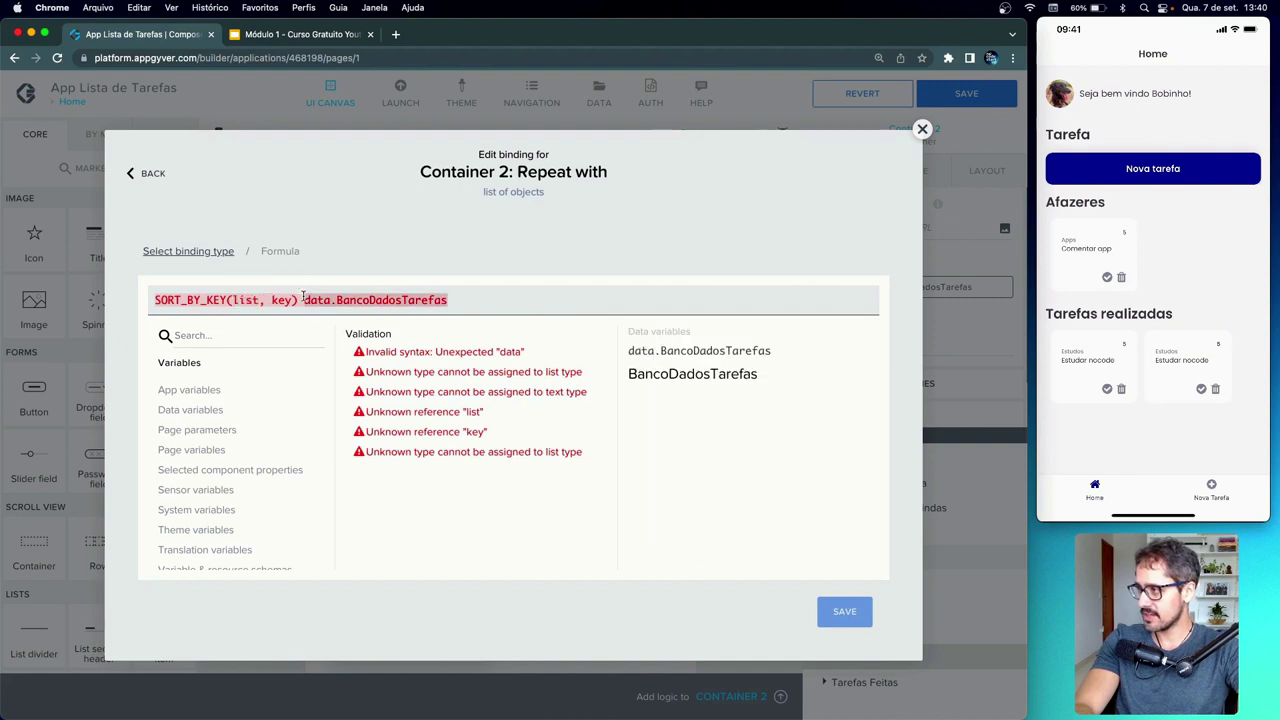
drag(303, 298, 452, 302)
key(super+c)
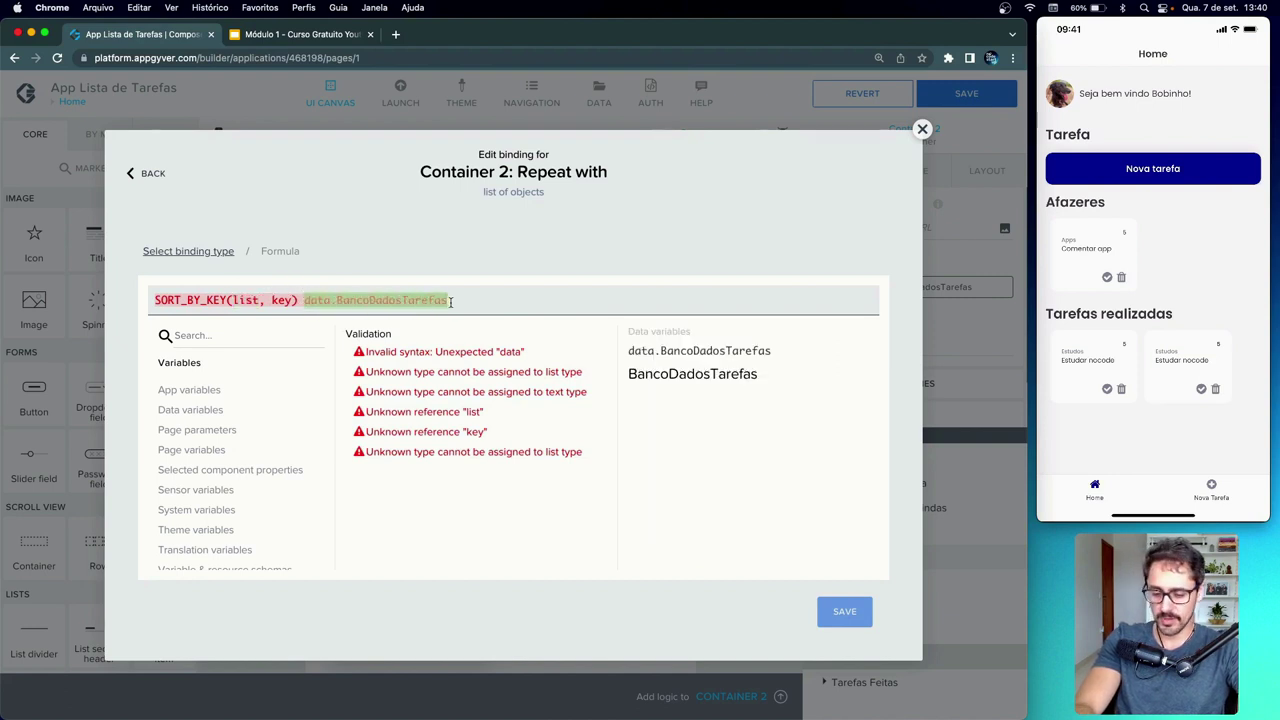
key(BackSpace)
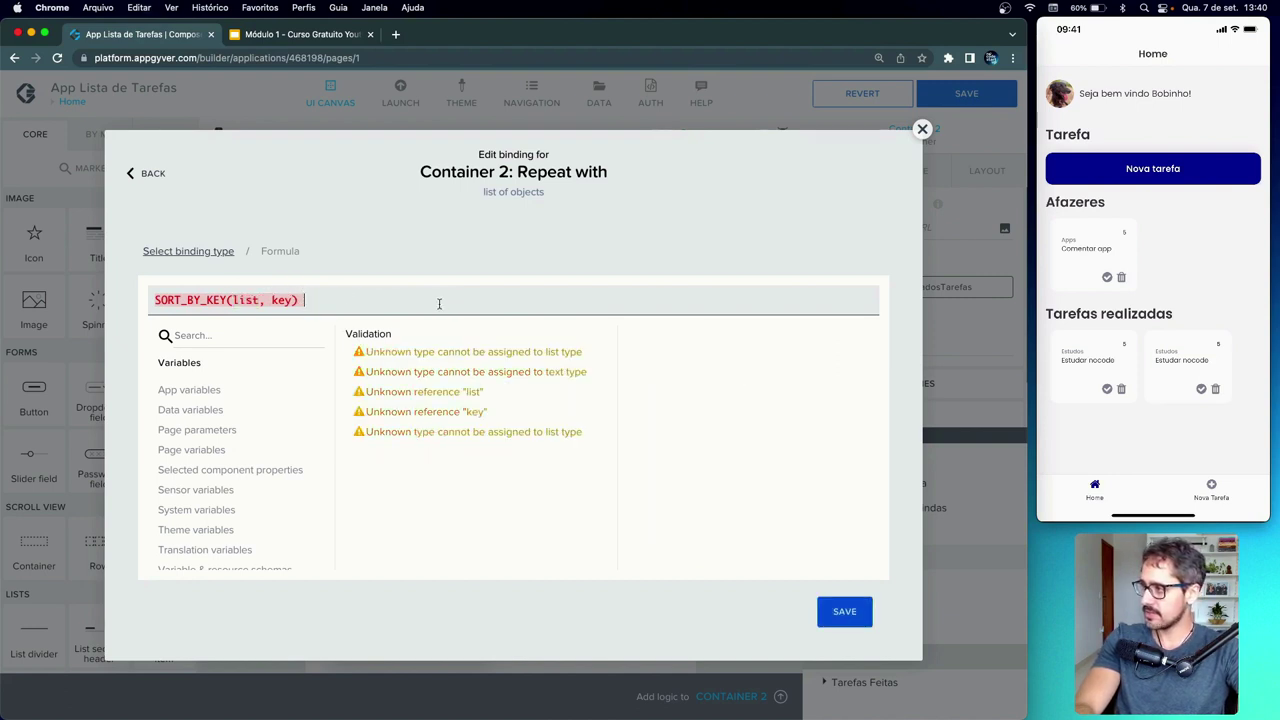
double_click(240, 299)
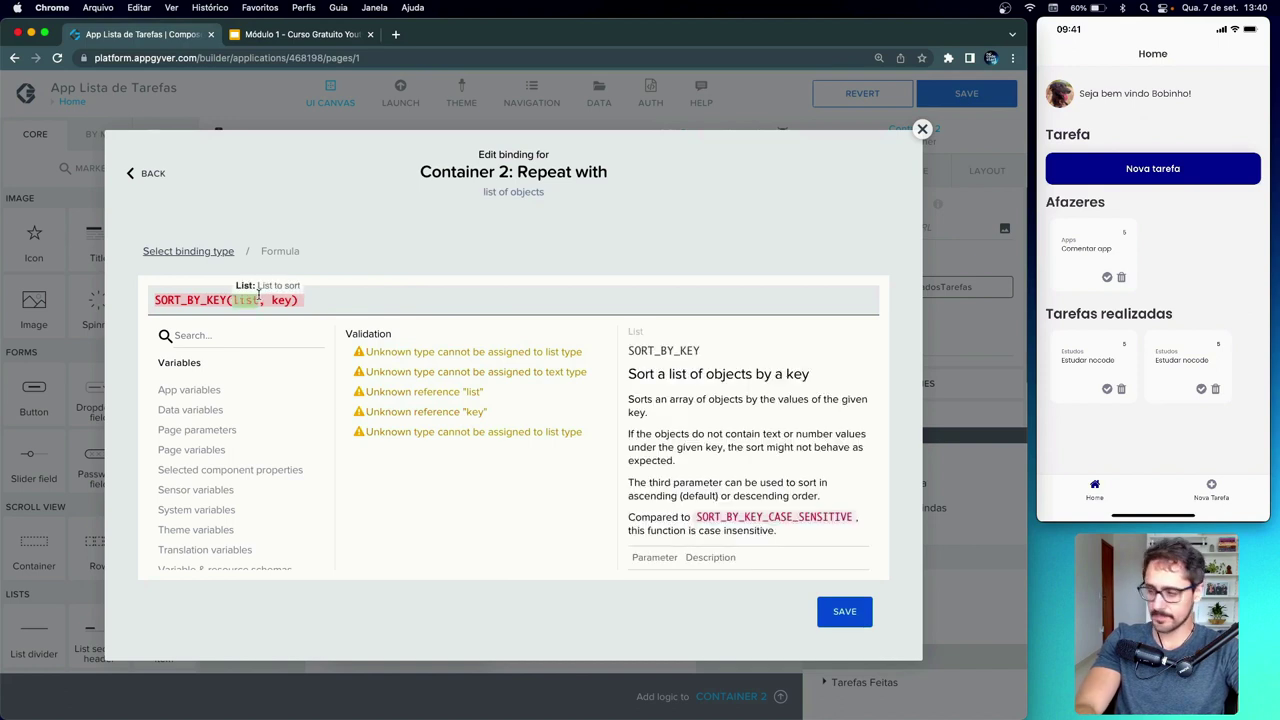
key(super+v)
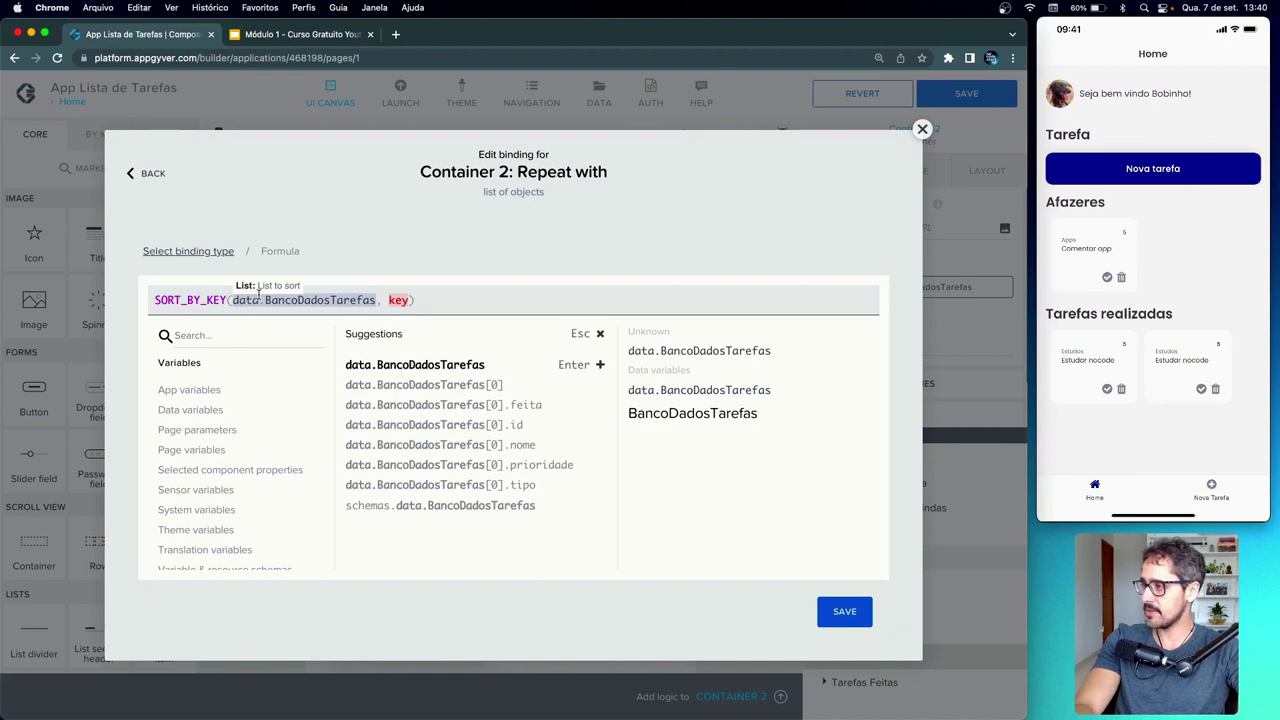
- Replace the key placeholder in the SORT_BY_KEY formula with the text "prioridade" in quotation marks
double_click(392, 300)
key(BackSpace)
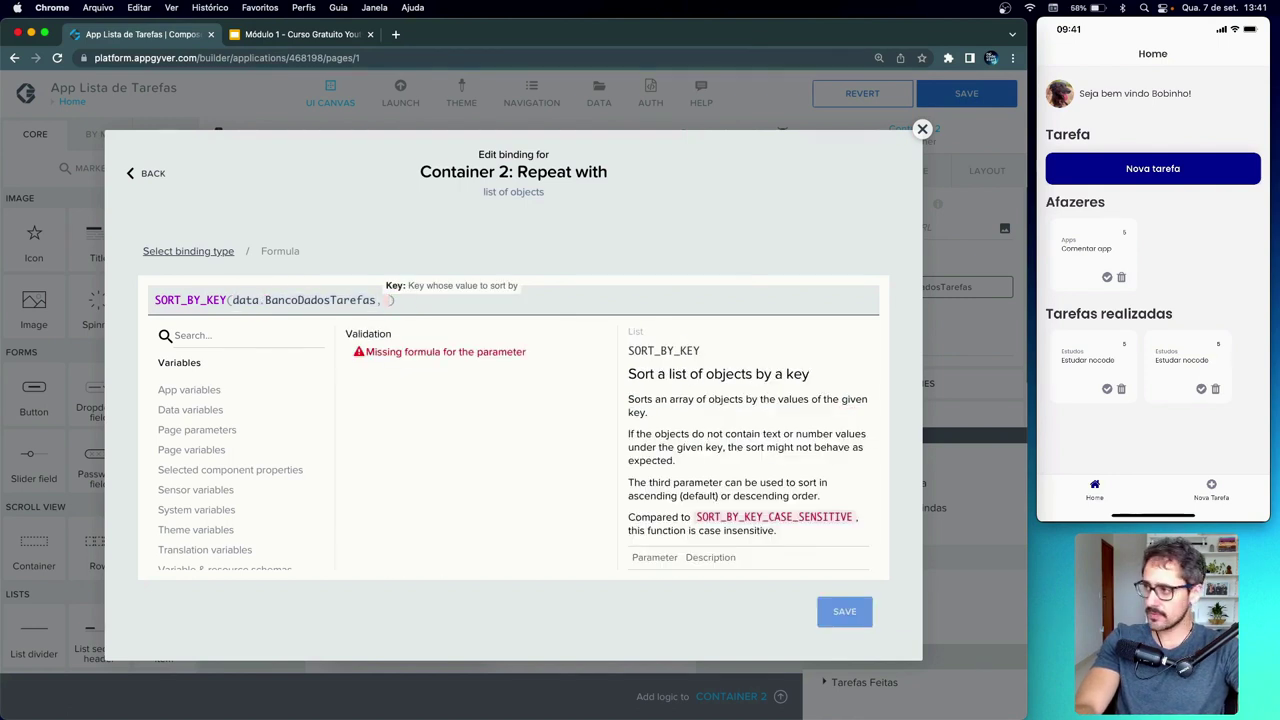
text(prio)
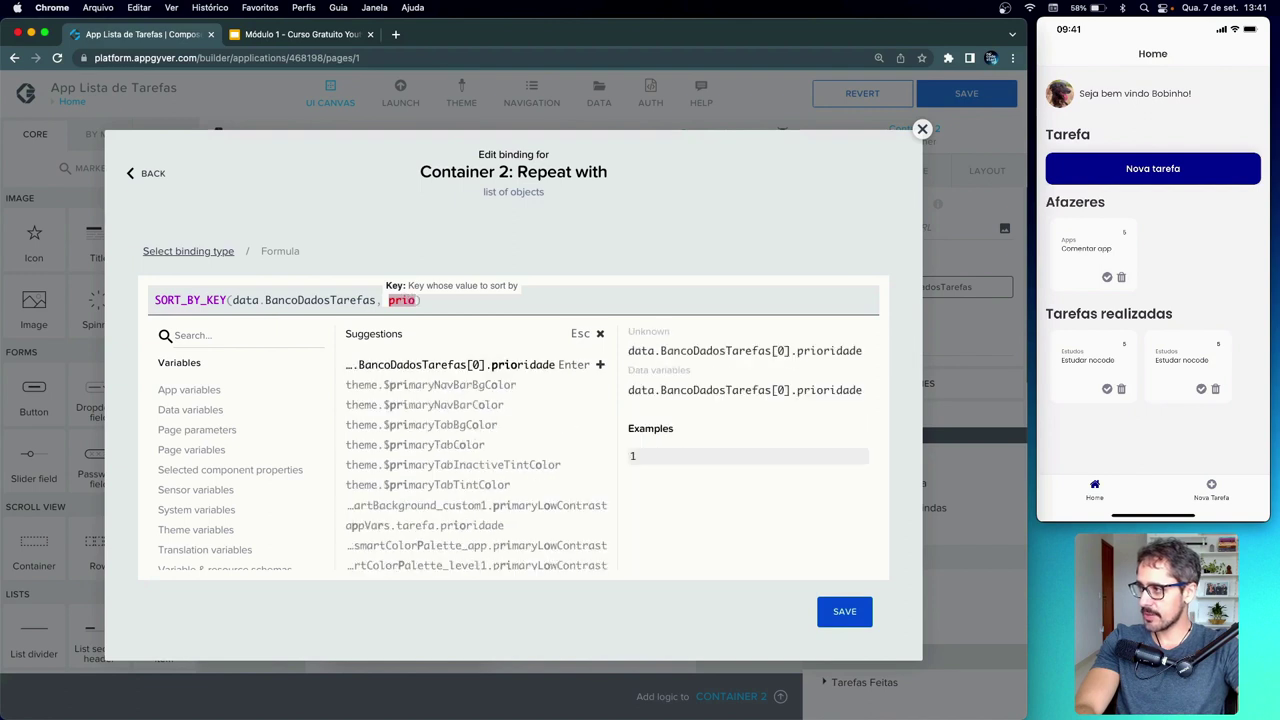
text(ridade)
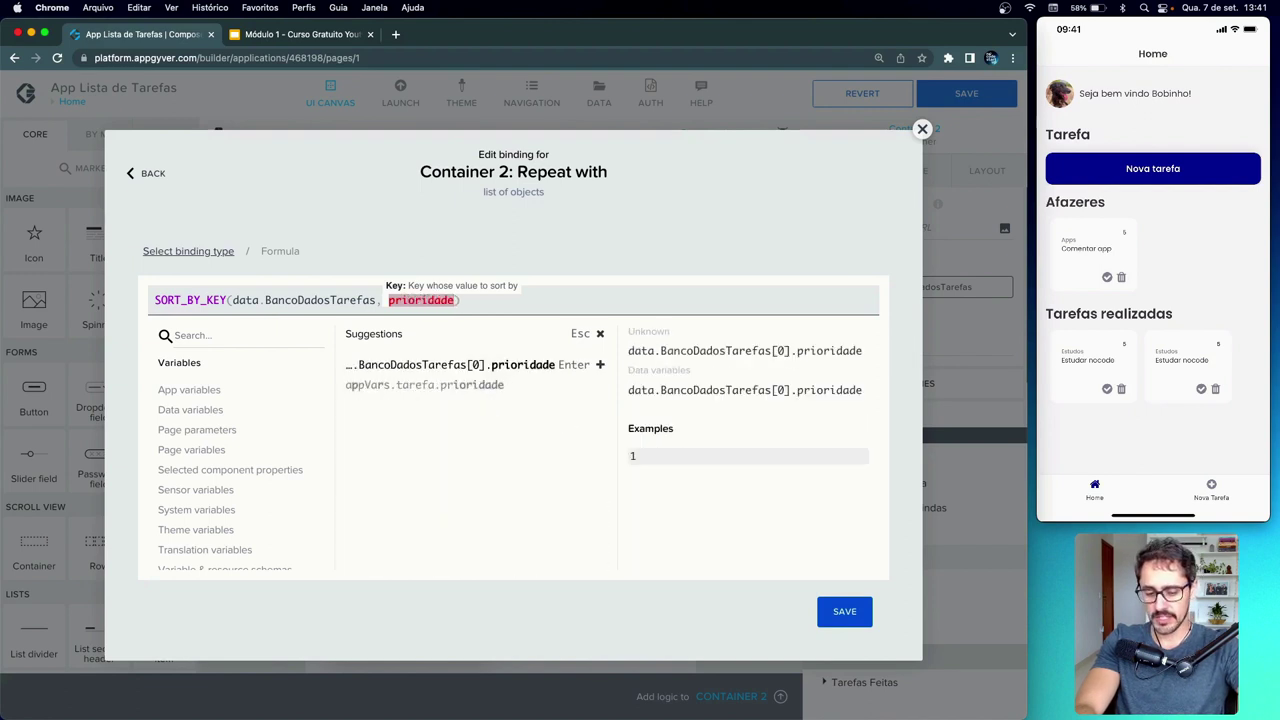
text(")
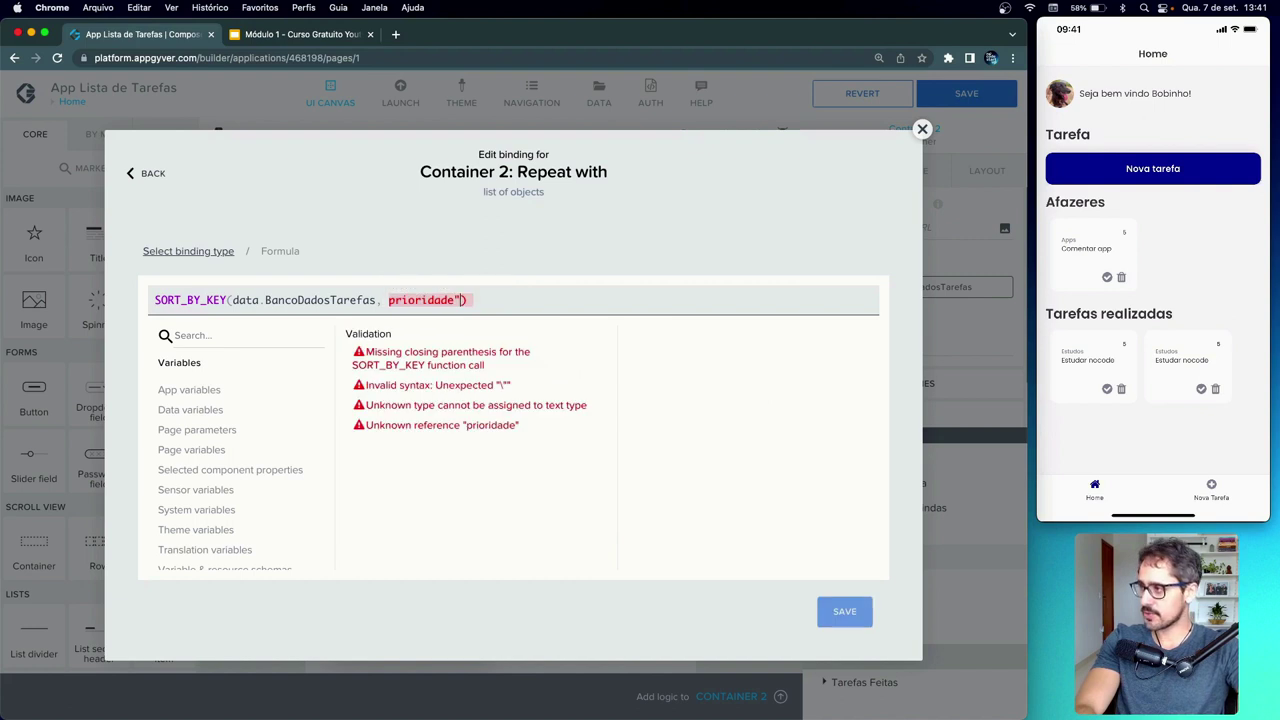
click(389, 300)
text(")
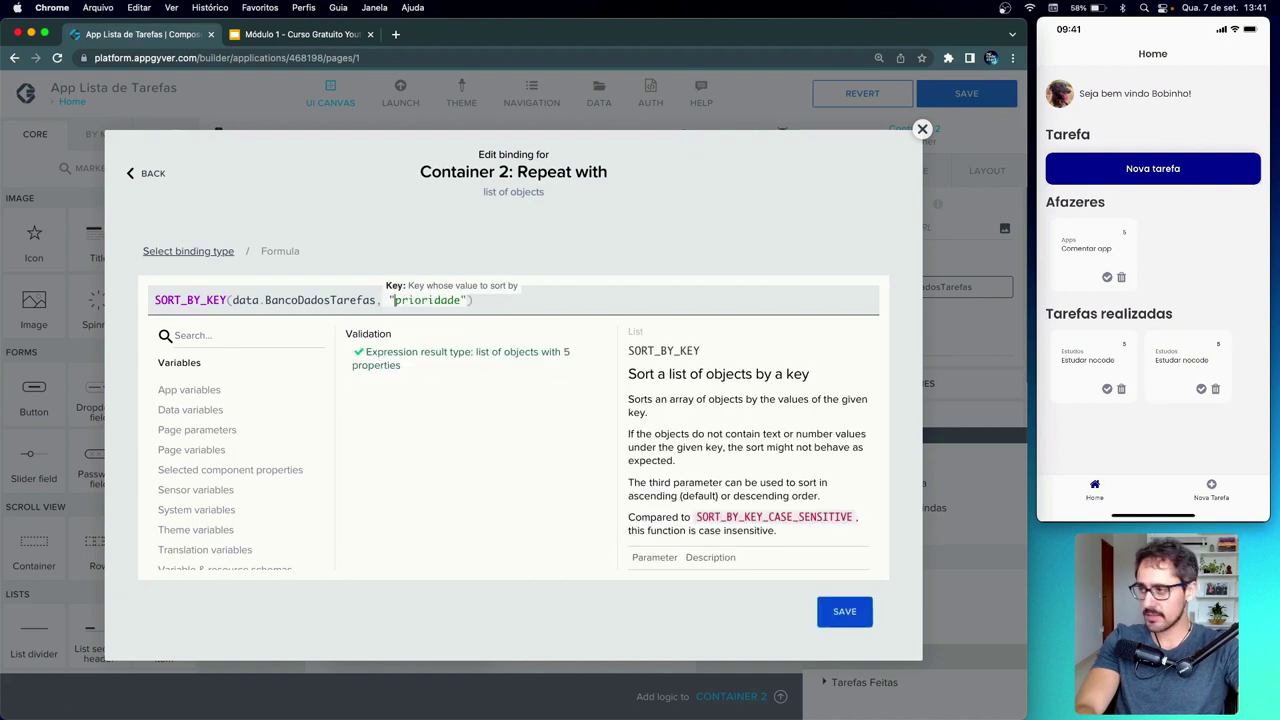
- Add "desc" as the third argument of the SORT_BY_KEY formula to sort in descending order
click(470, 300)
text(,)
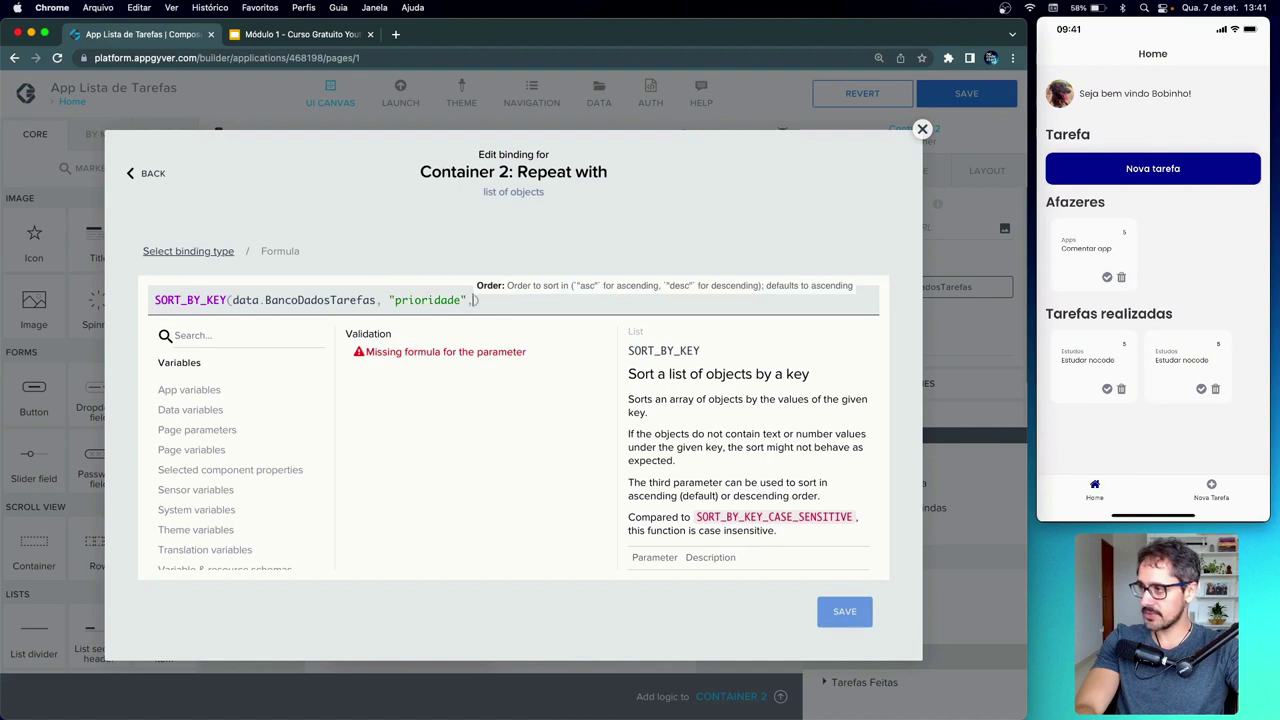
text( "desc)
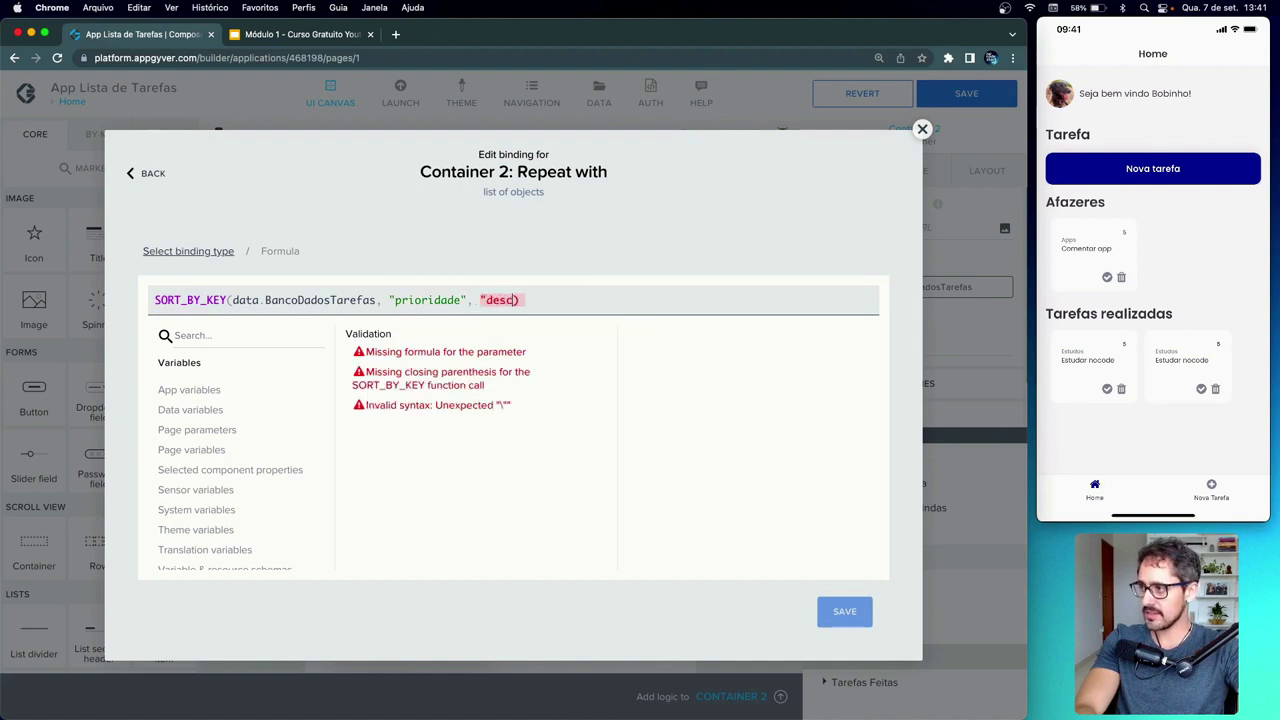
text(")
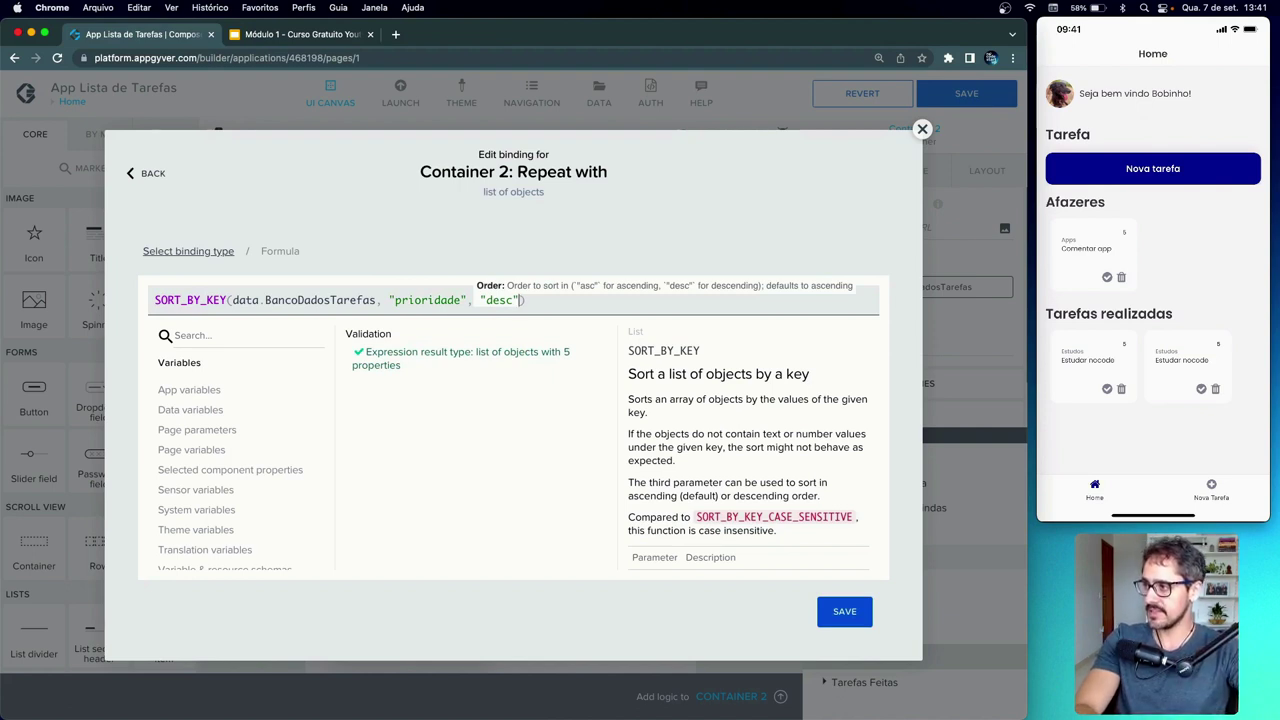
- Check the SORT_BY_KEY formula's arguments, then save the Repeat with binding and the app
click(182, 301)
drag(222, 300, 153, 302)
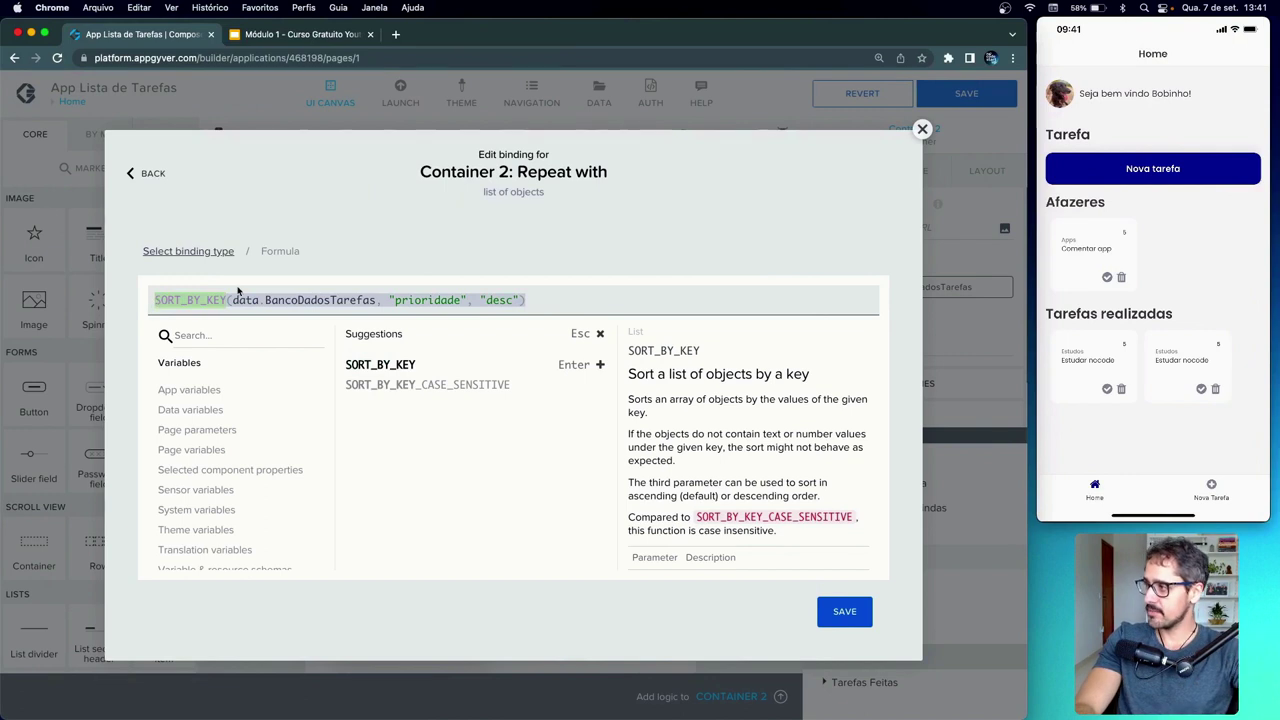
drag(234, 301, 377, 300)
click(403, 301)
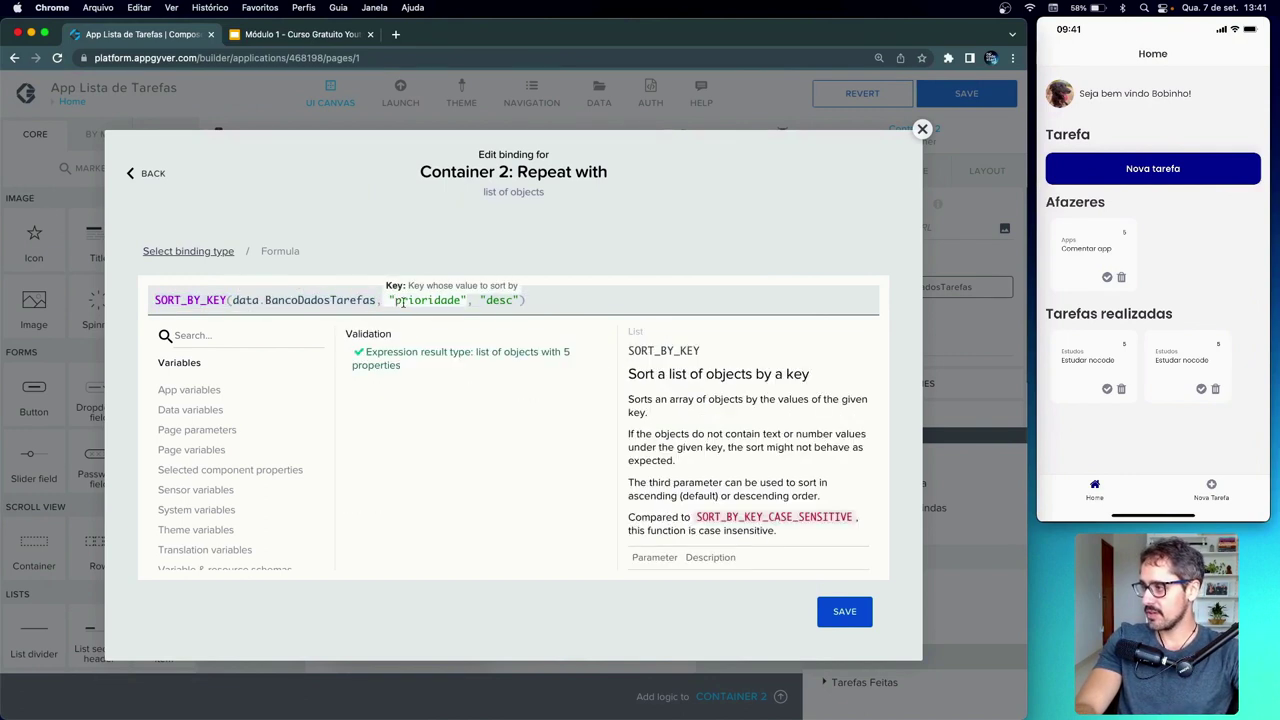
click(502, 302)
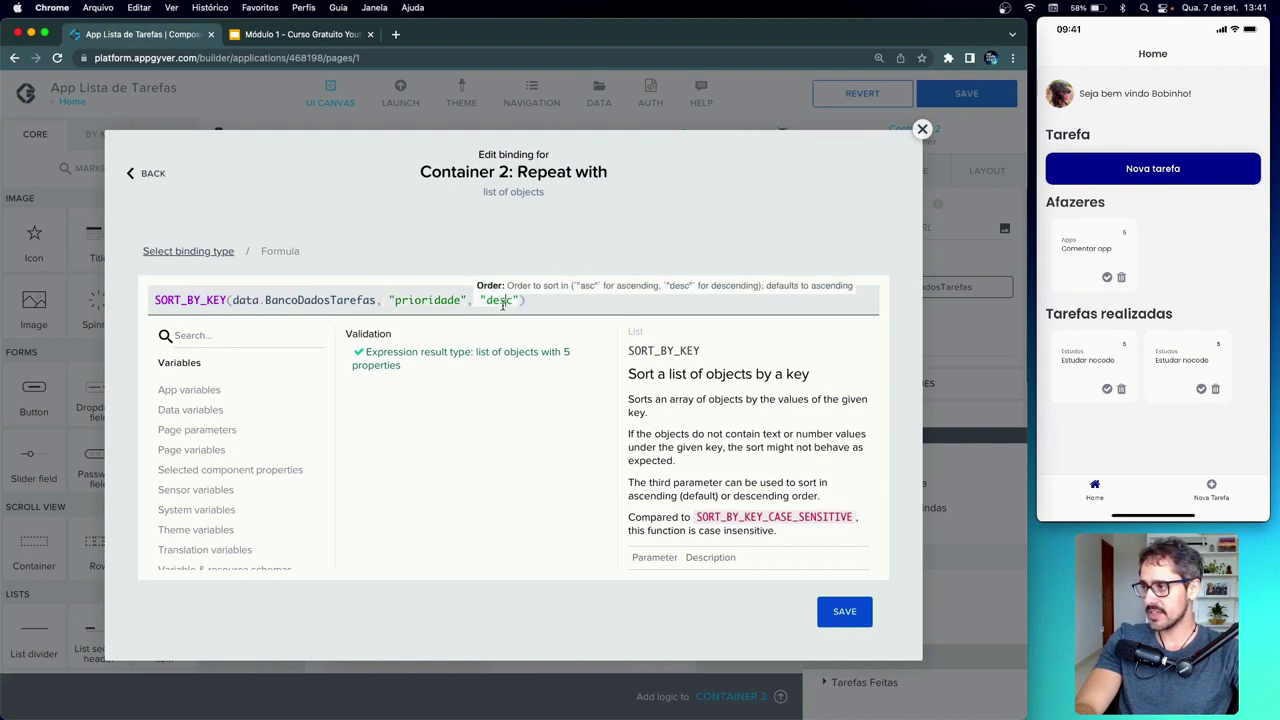
click(845, 612)
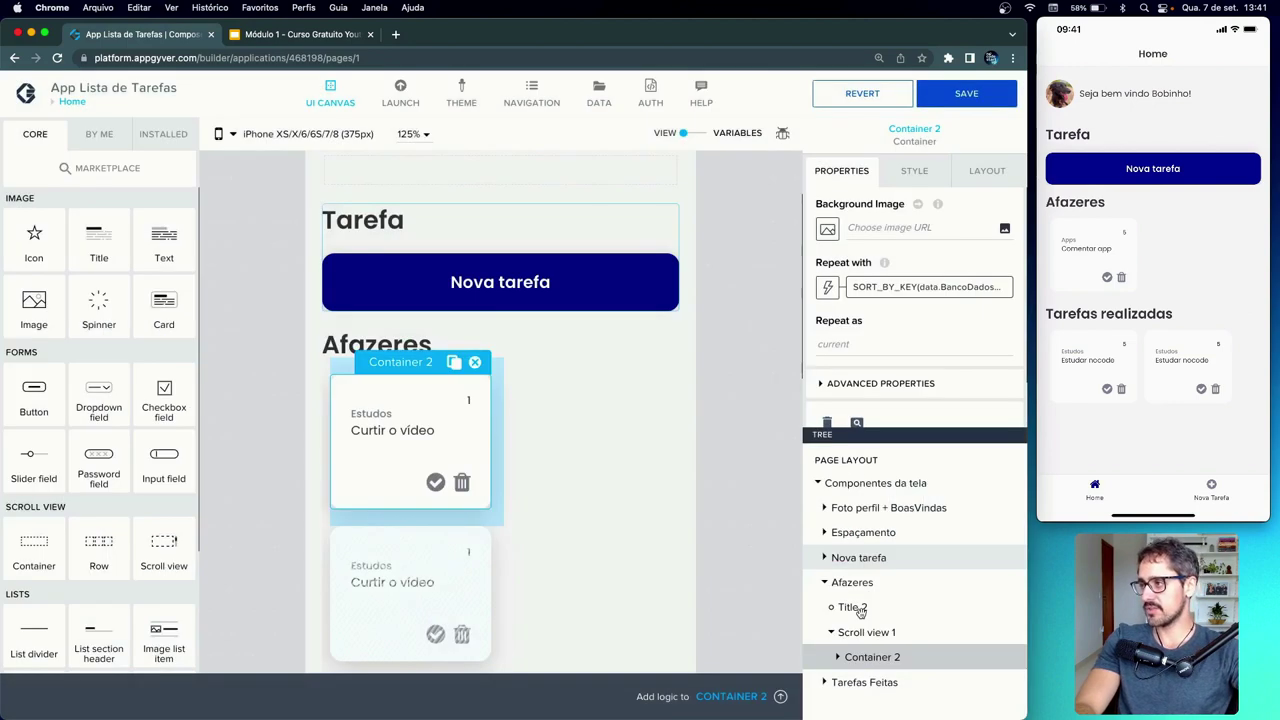
click(968, 92)
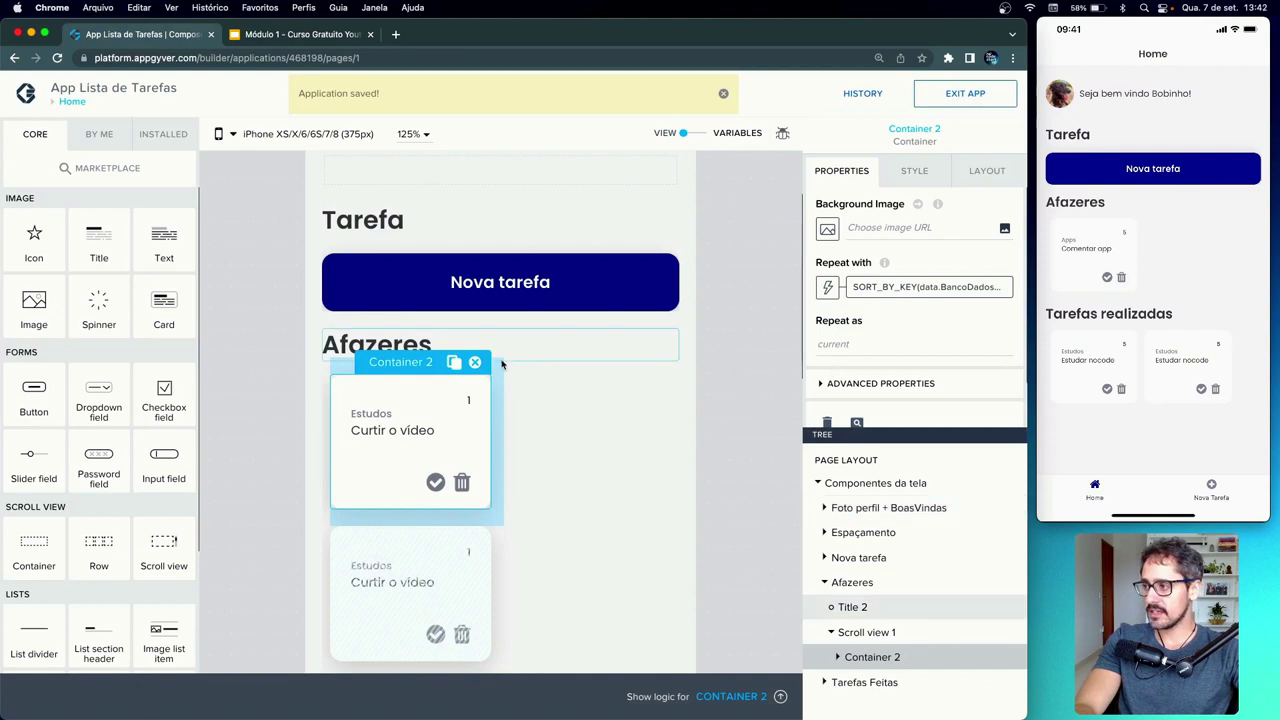
- Bind the Afazeres card container's Visible property to a formula beginning with repeated.current.feita ==
click(822, 383)
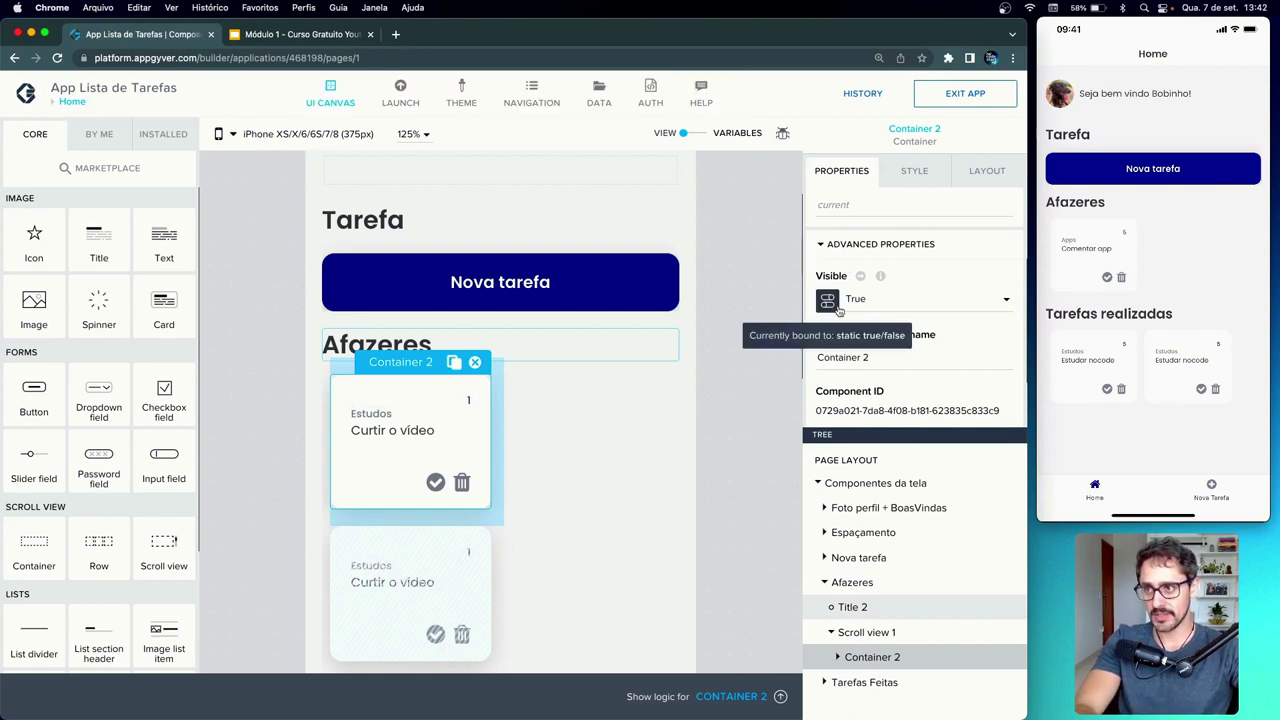
click(828, 302)
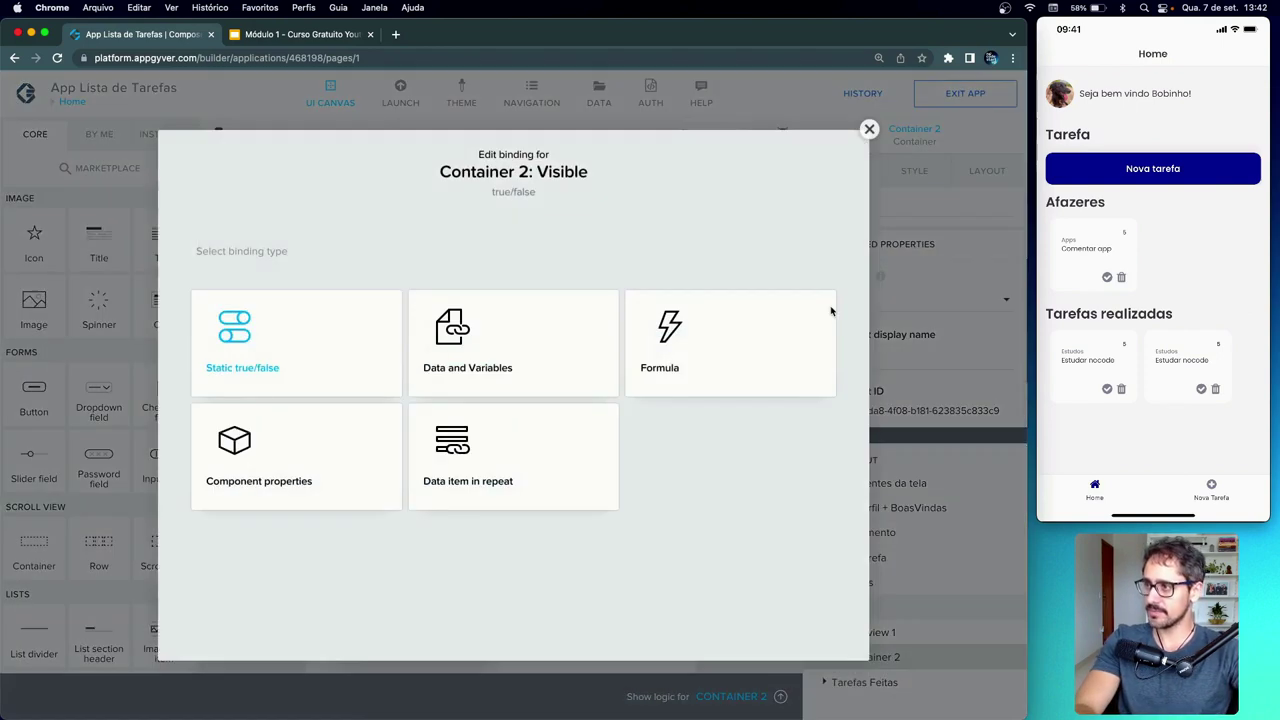
click(763, 320)
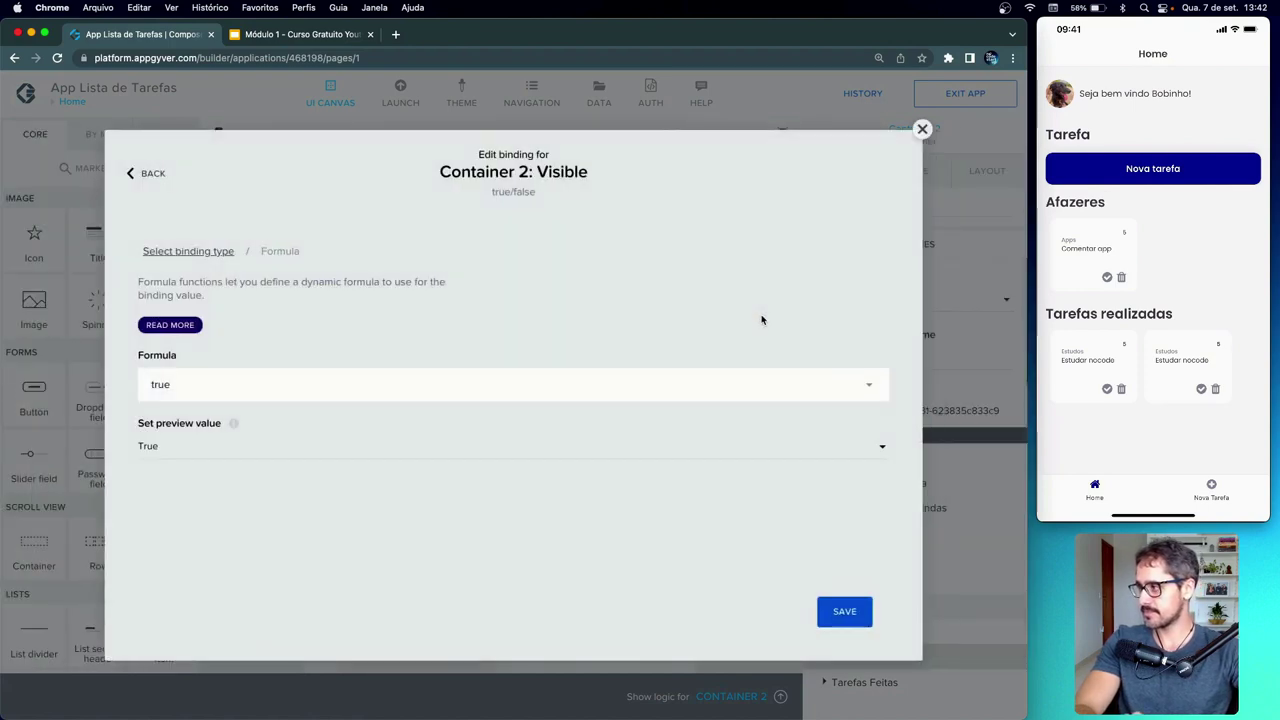
click(551, 375)
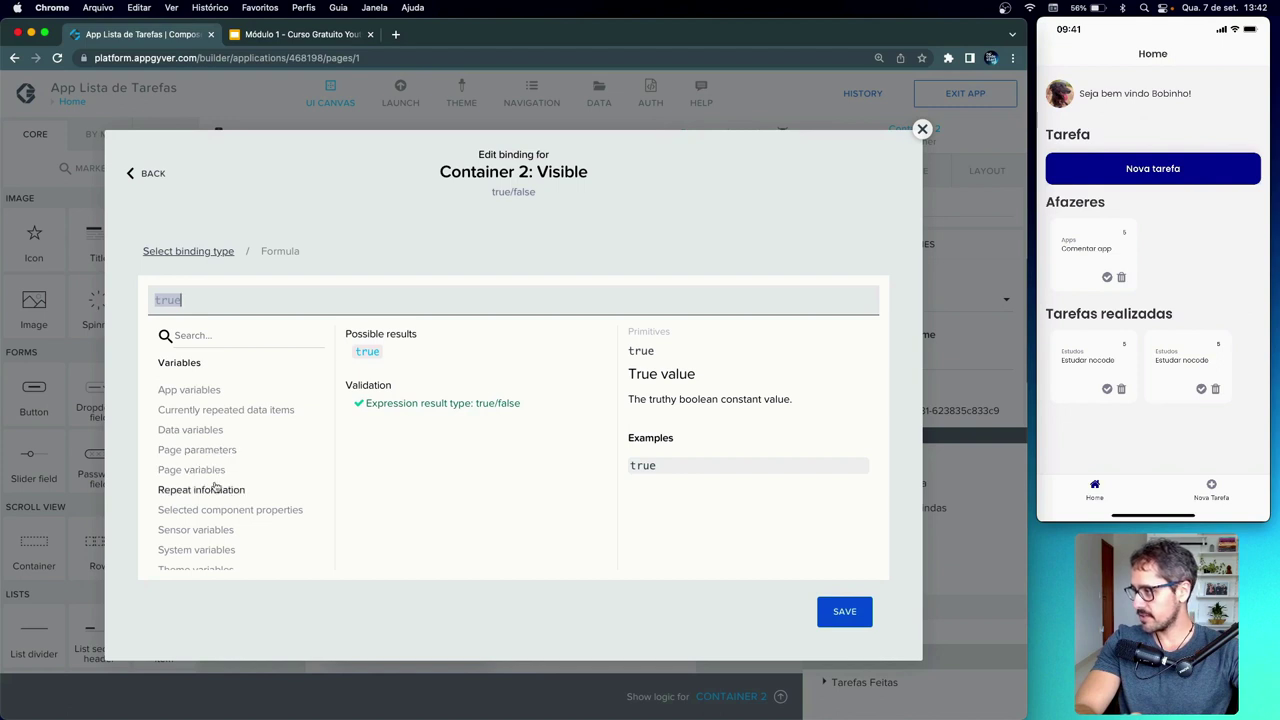
click(216, 417)
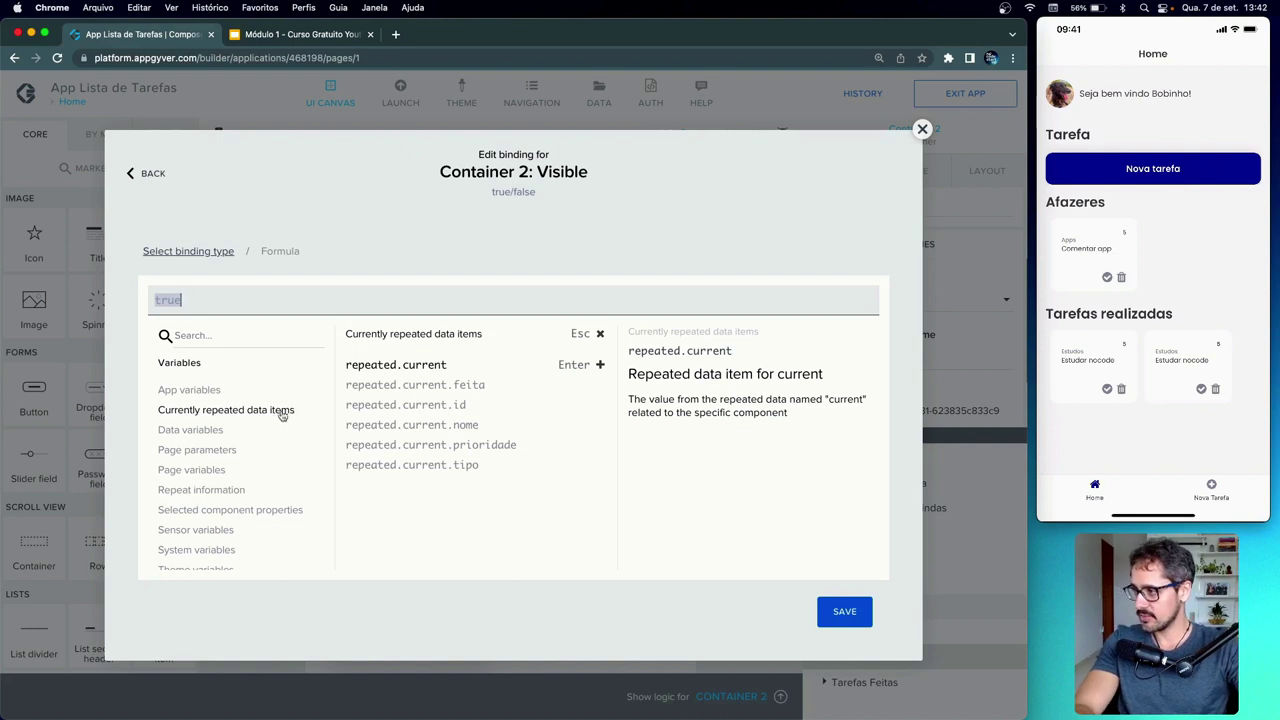
click(430, 392)
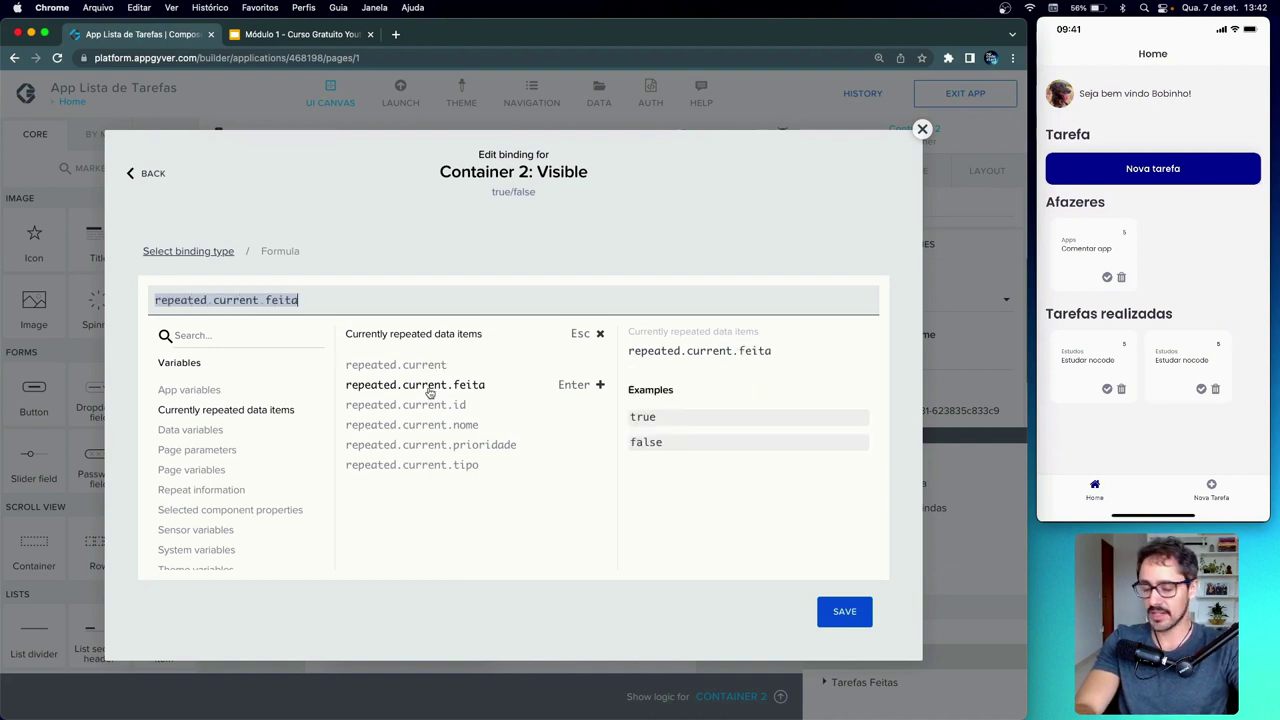
text(=)
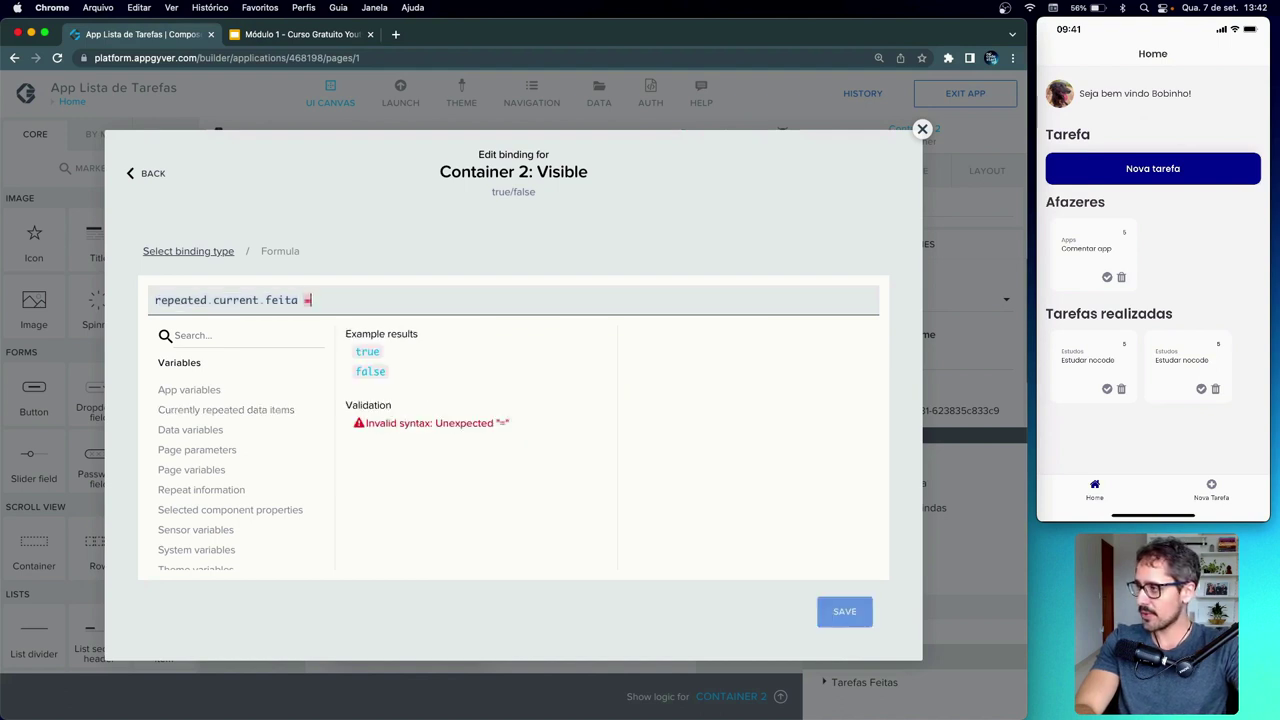
text(=)
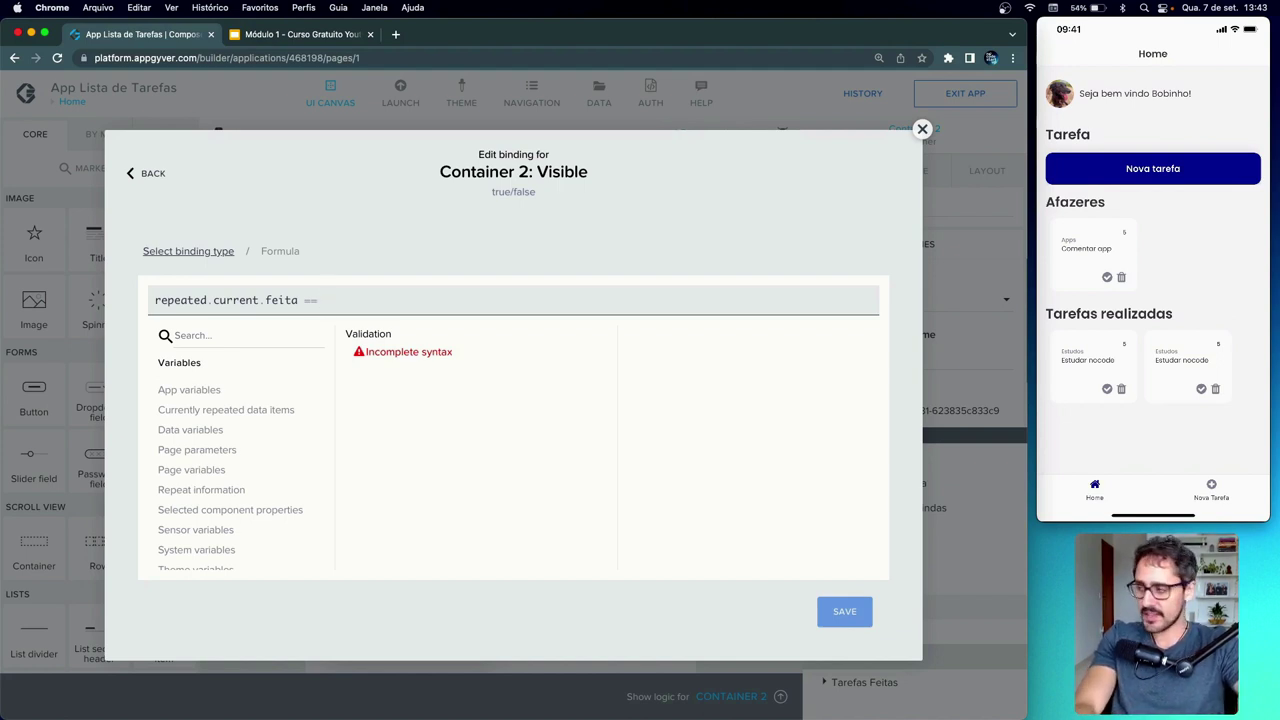
text(true)
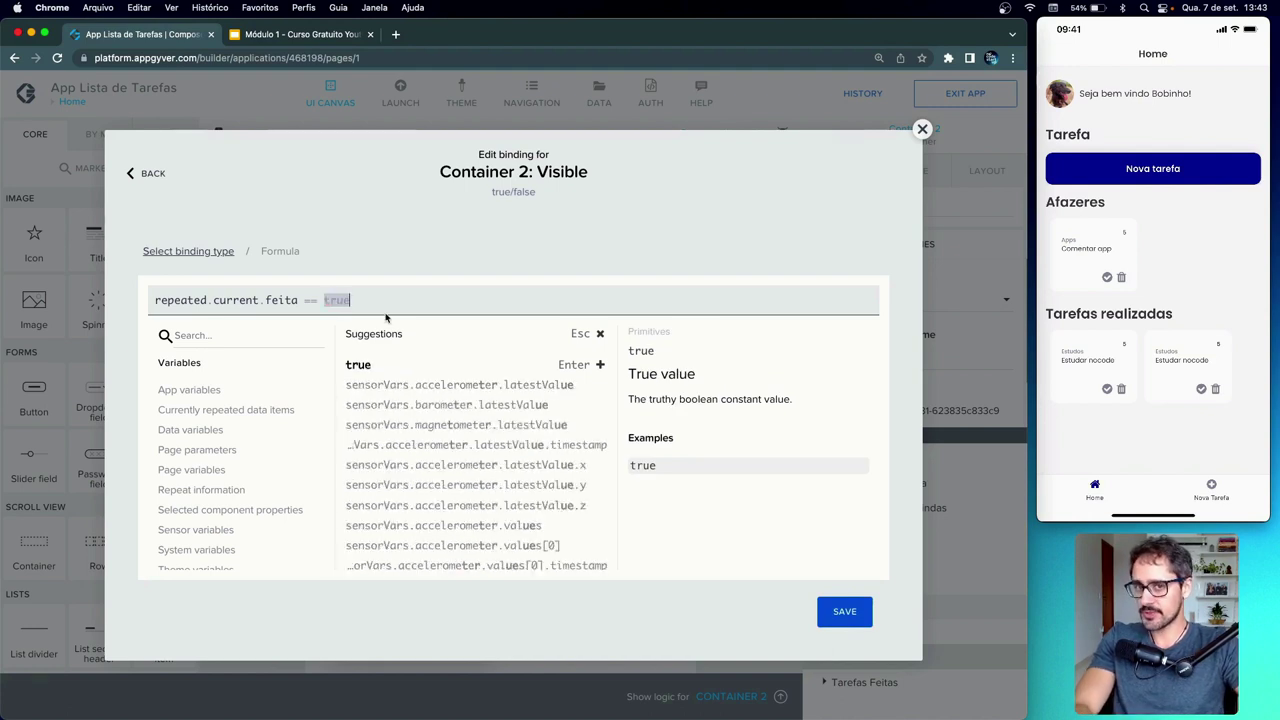
key(BackSpace)
key(BackSpace)
key(BackSpace)
key(BackSpace)
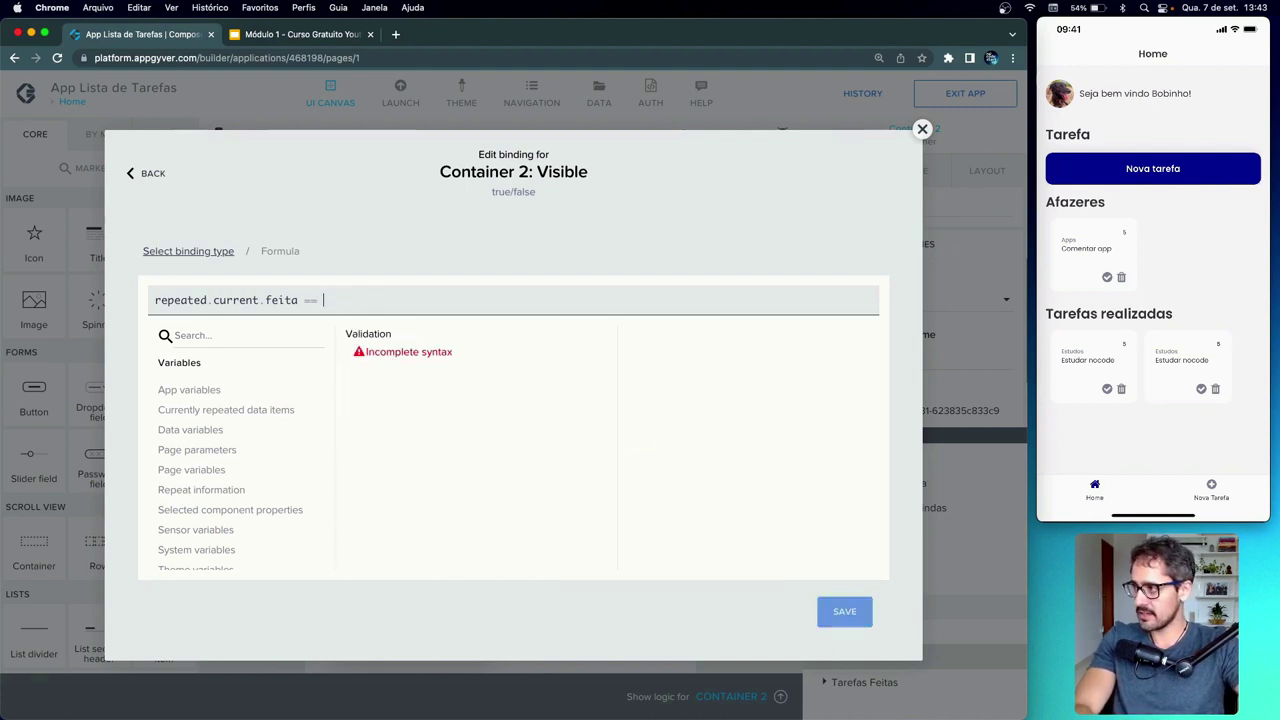
- Complete the visibility formula with false as the comparison value, and save the binding and the app
text(false)
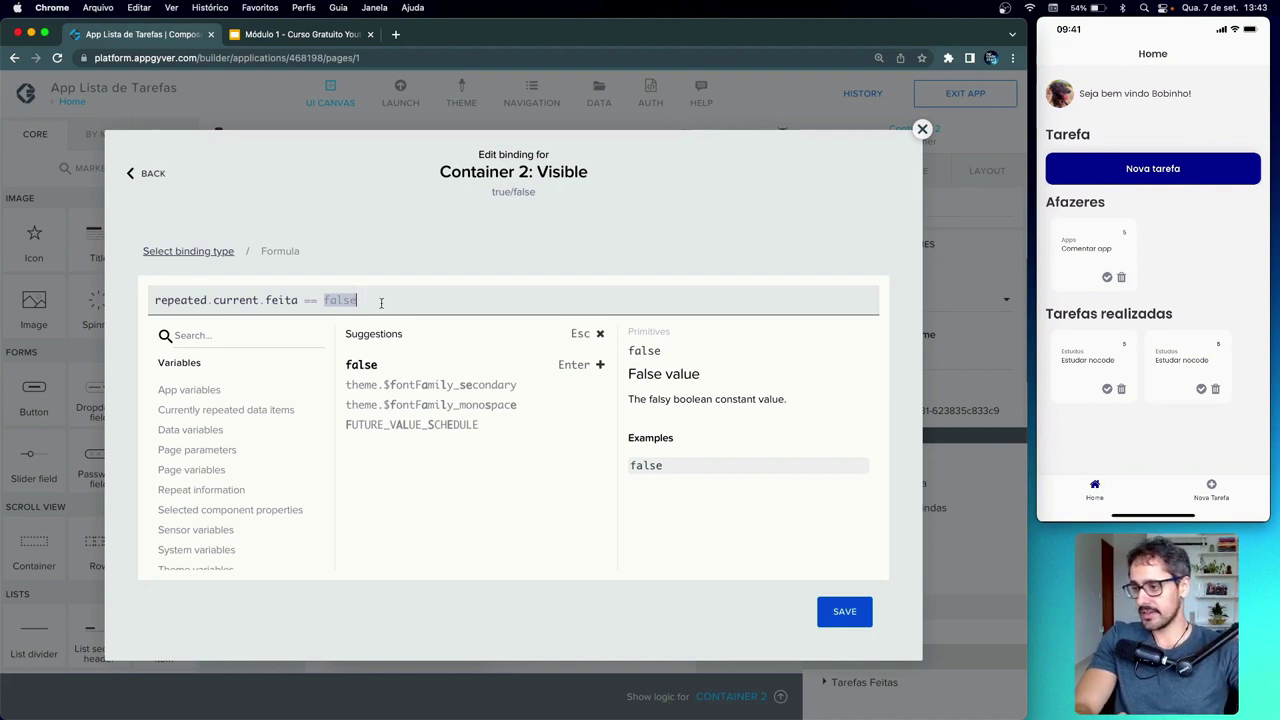
click(855, 623)
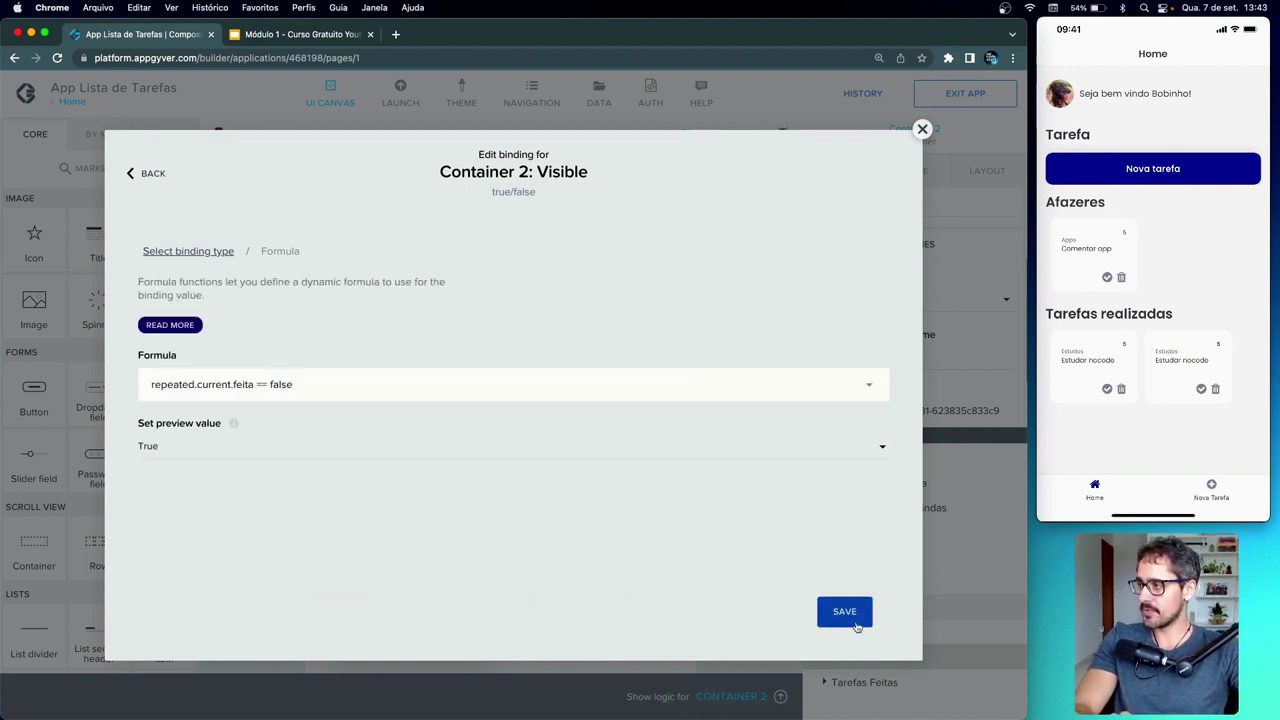
click(845, 615)
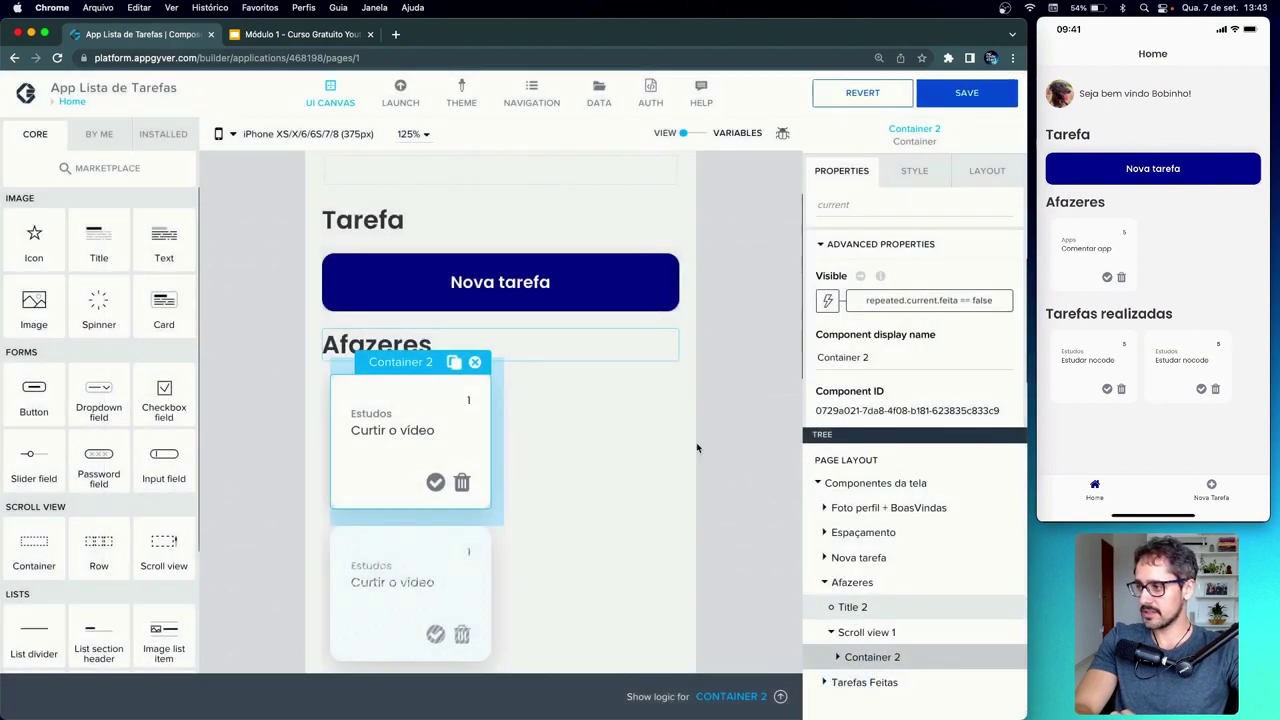
click(945, 97)
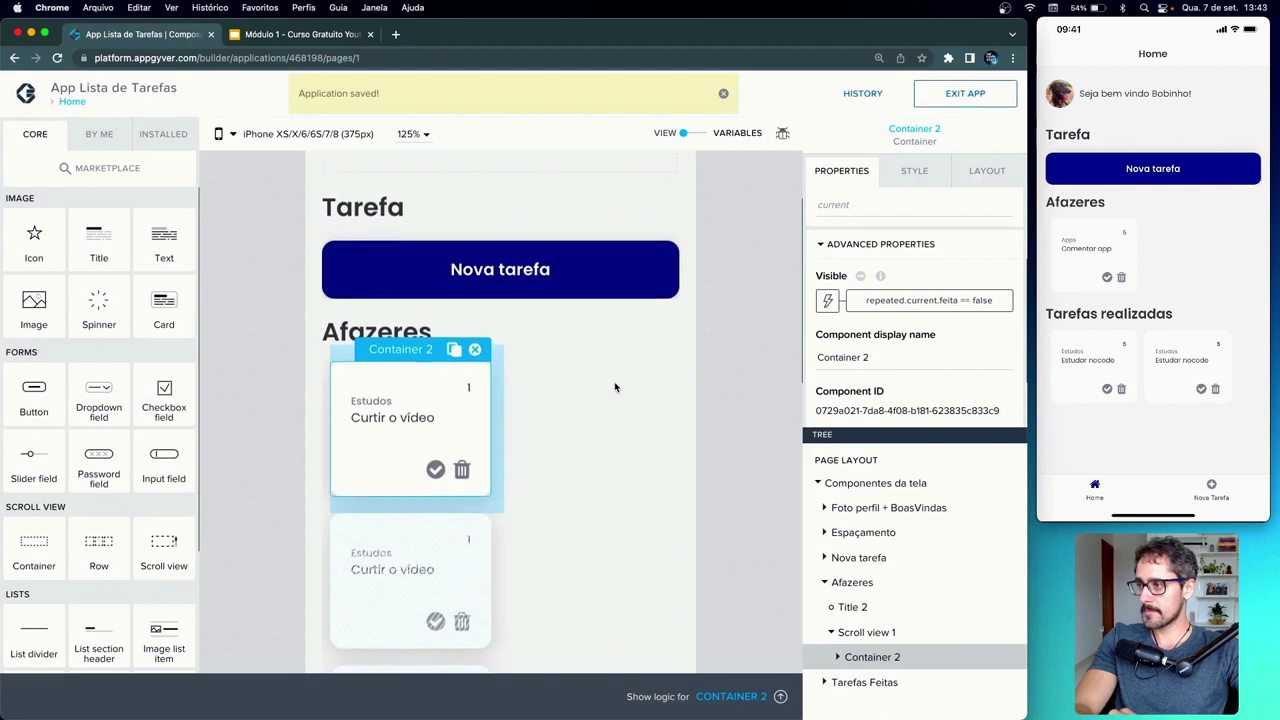
- Delete the second Estudar nocode card container from the Tarefas realizadas section
scroll(425, 378, down, 5)
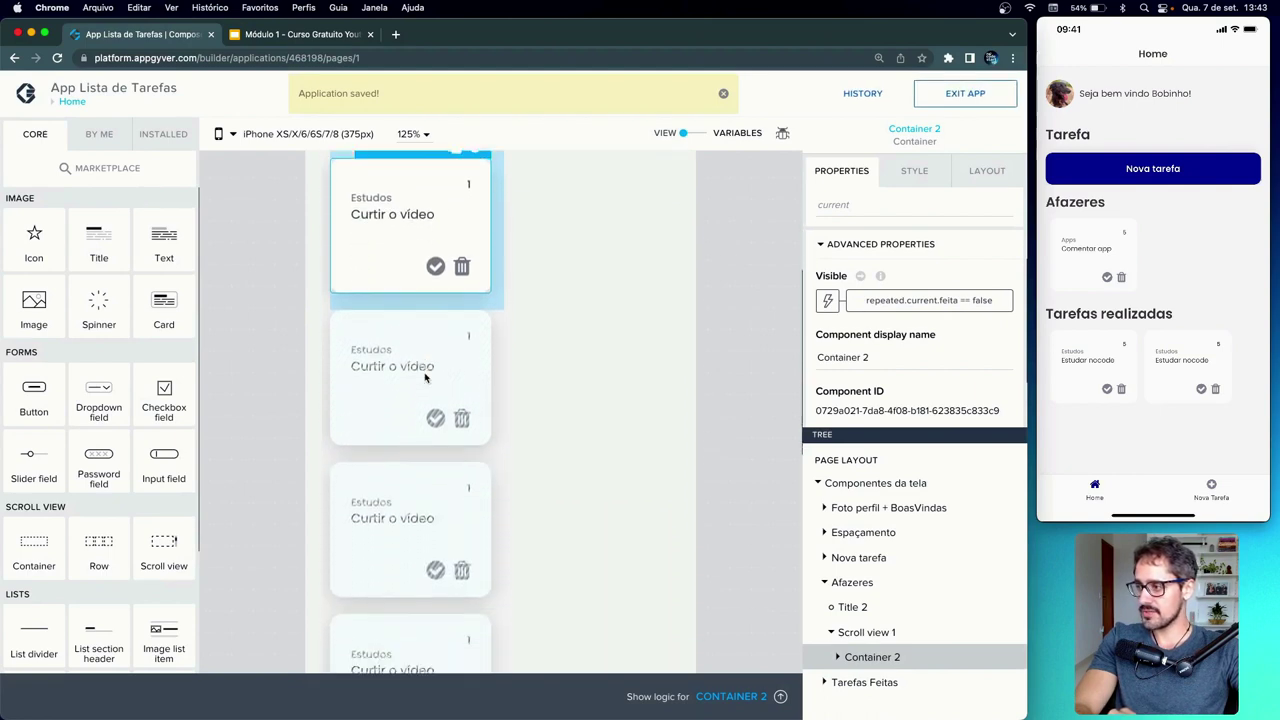
click(460, 520)
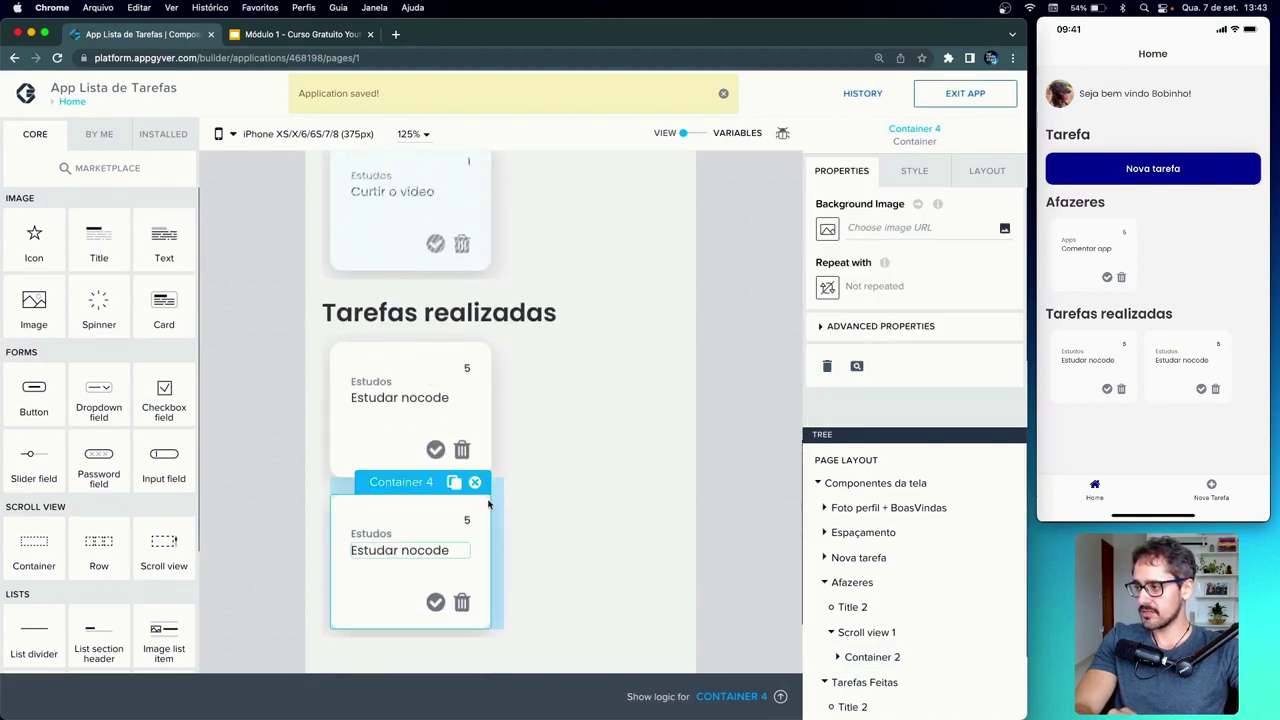
click(477, 482)
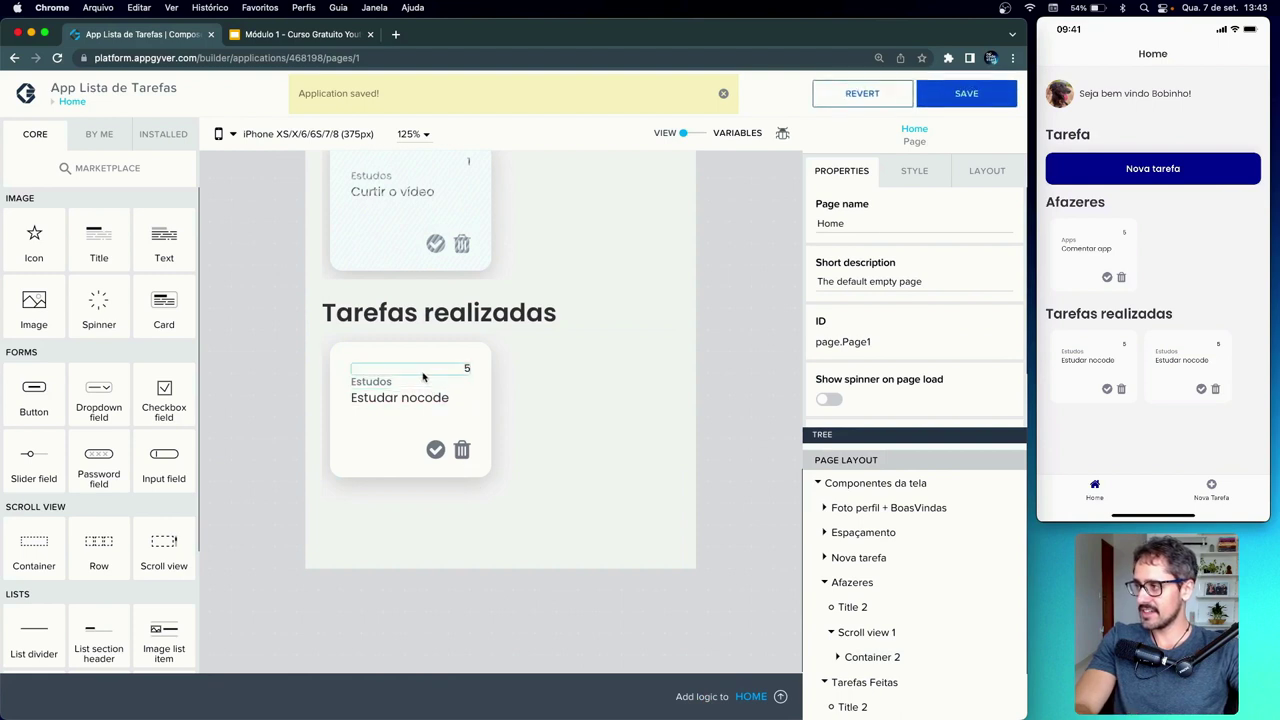
- Duplicate the repeated card container in the Afazeres section
click(487, 363)
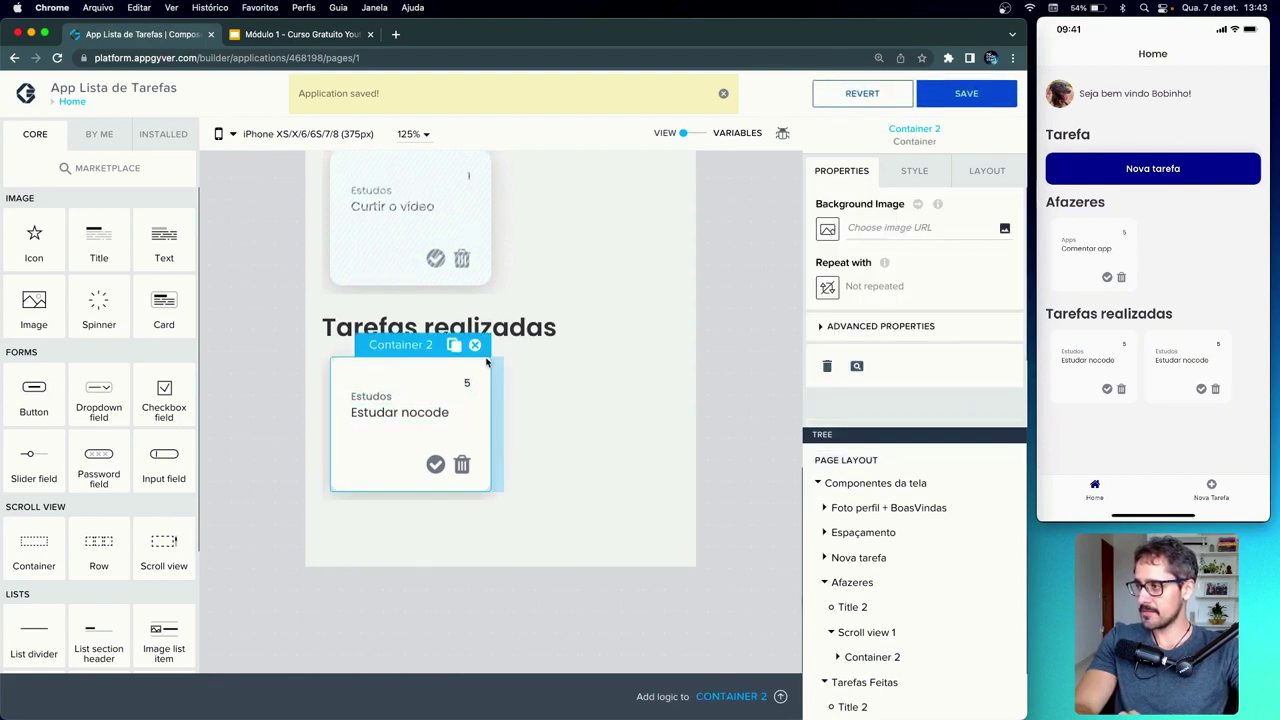
scroll(480, 360, up, 6)
click(476, 357)
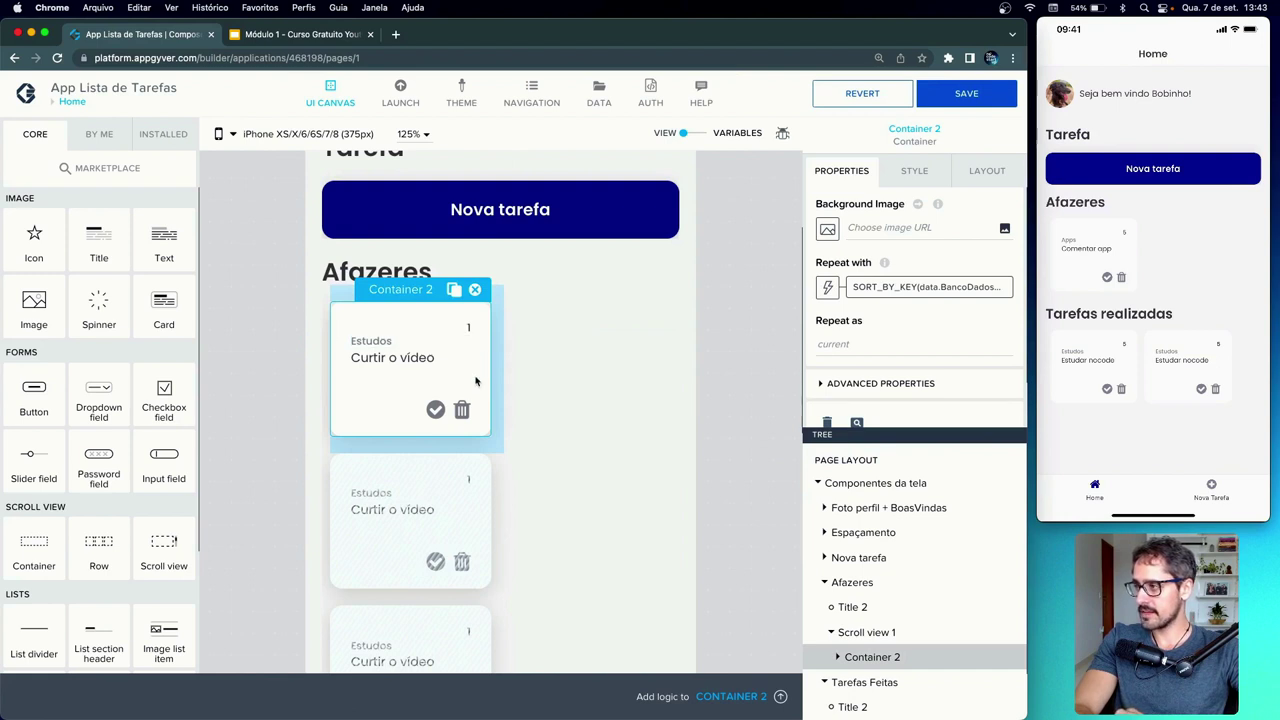
click(454, 289)
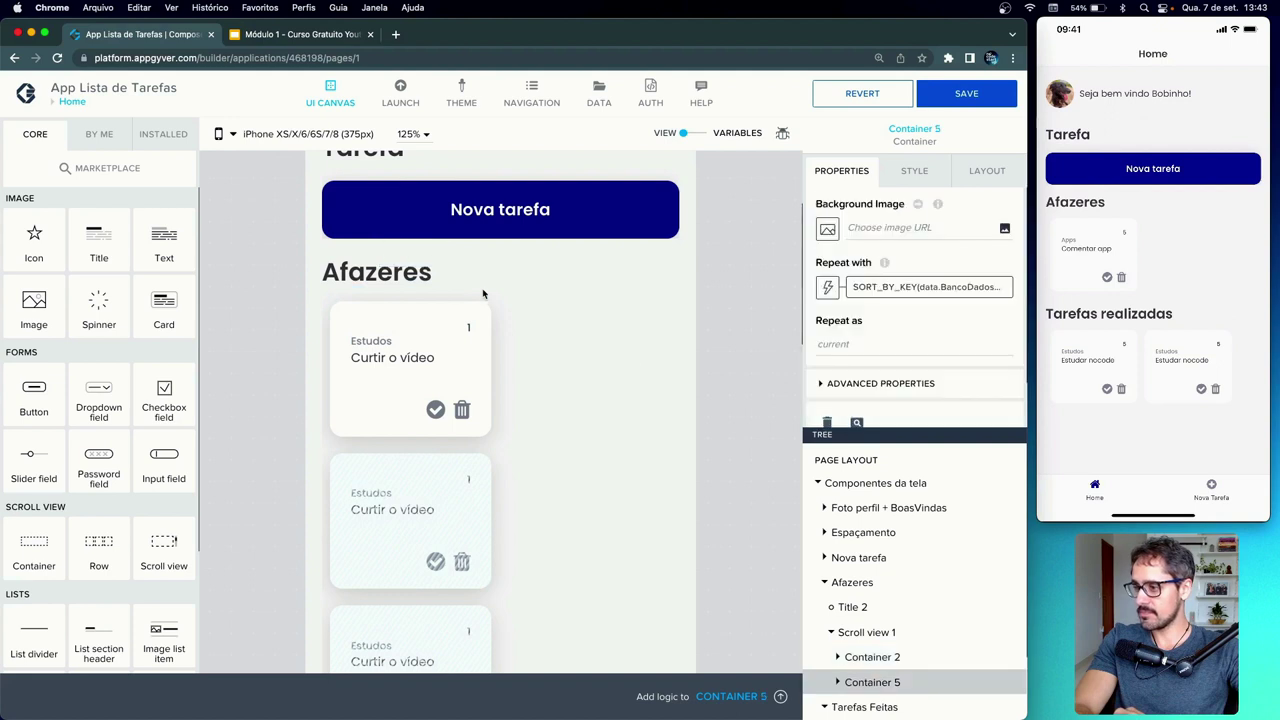
- Delete the remaining static Estudar nocode card from the Tarefas realizadas section
scroll(845, 640, down, 2)
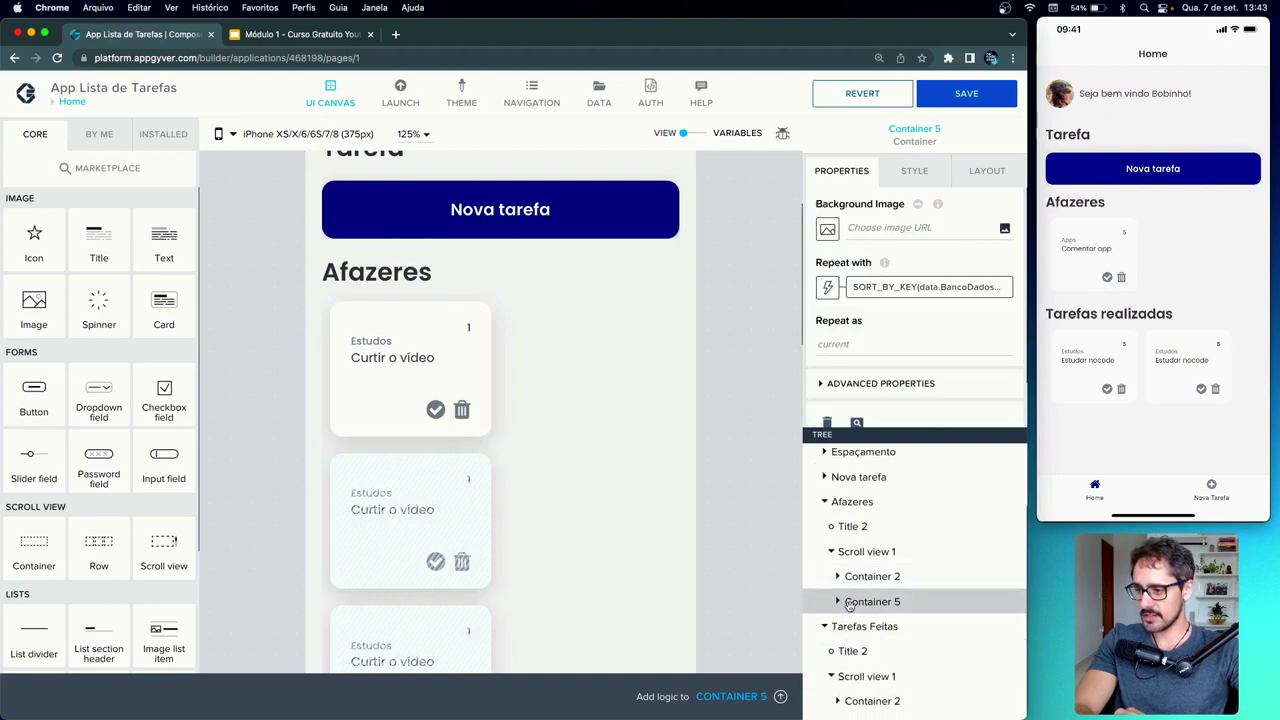
scroll(668, 590, down, 2)
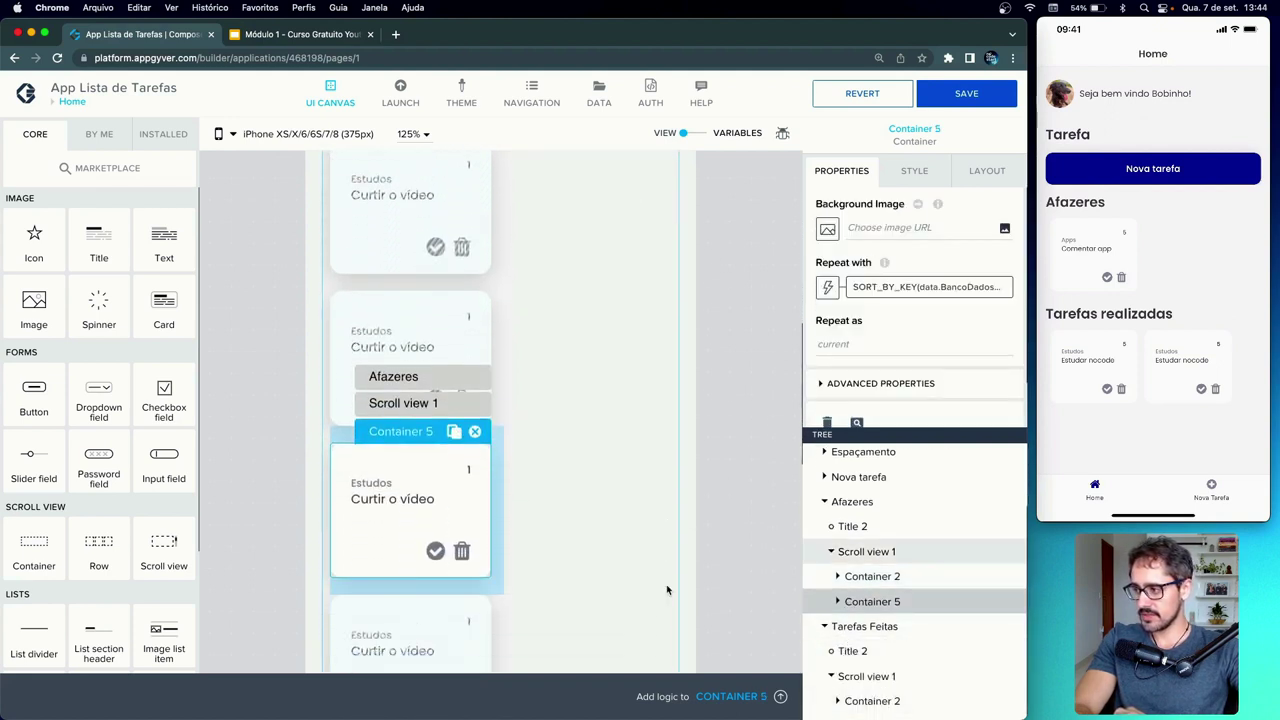
scroll(472, 410, down, 1)
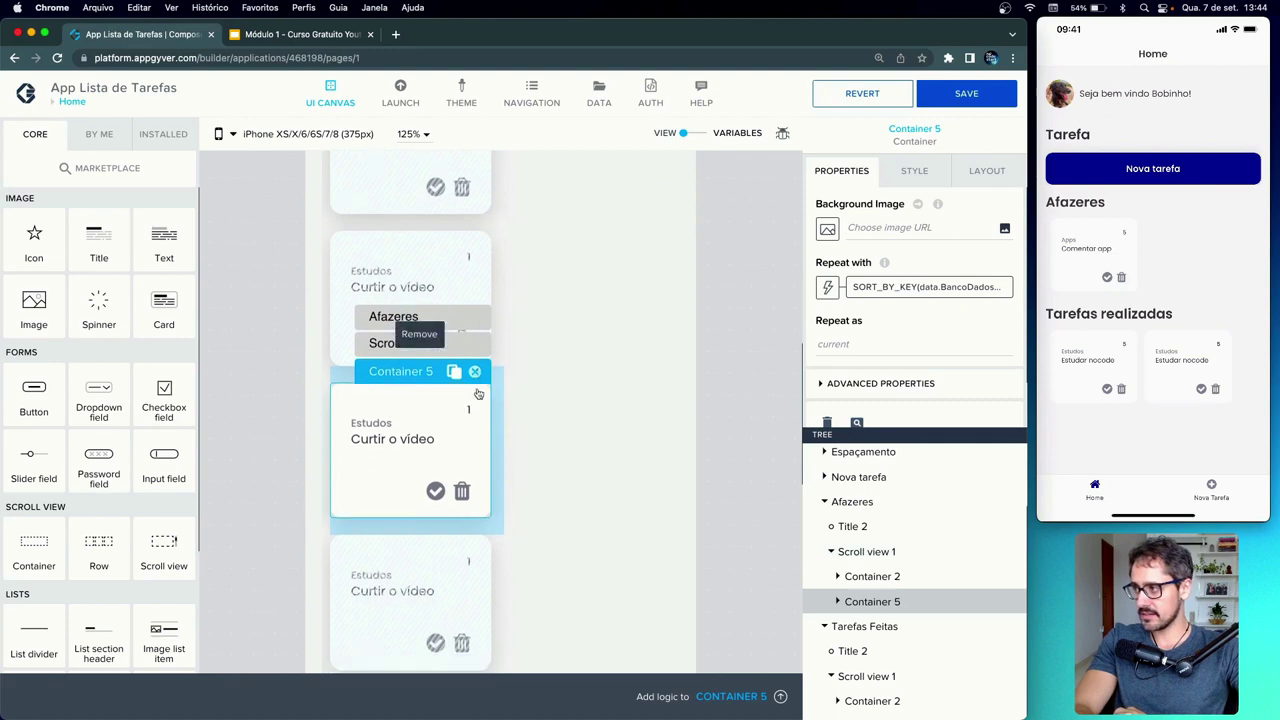
scroll(478, 394, down, 5)
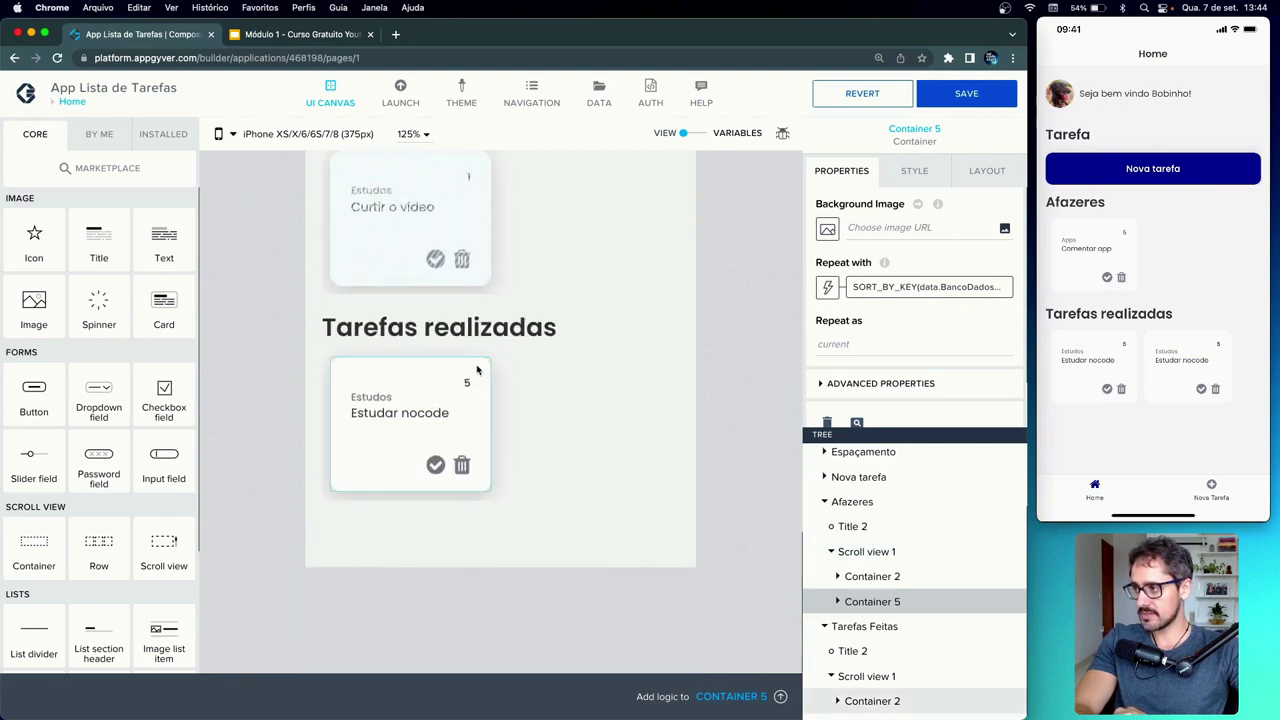
click(475, 345)
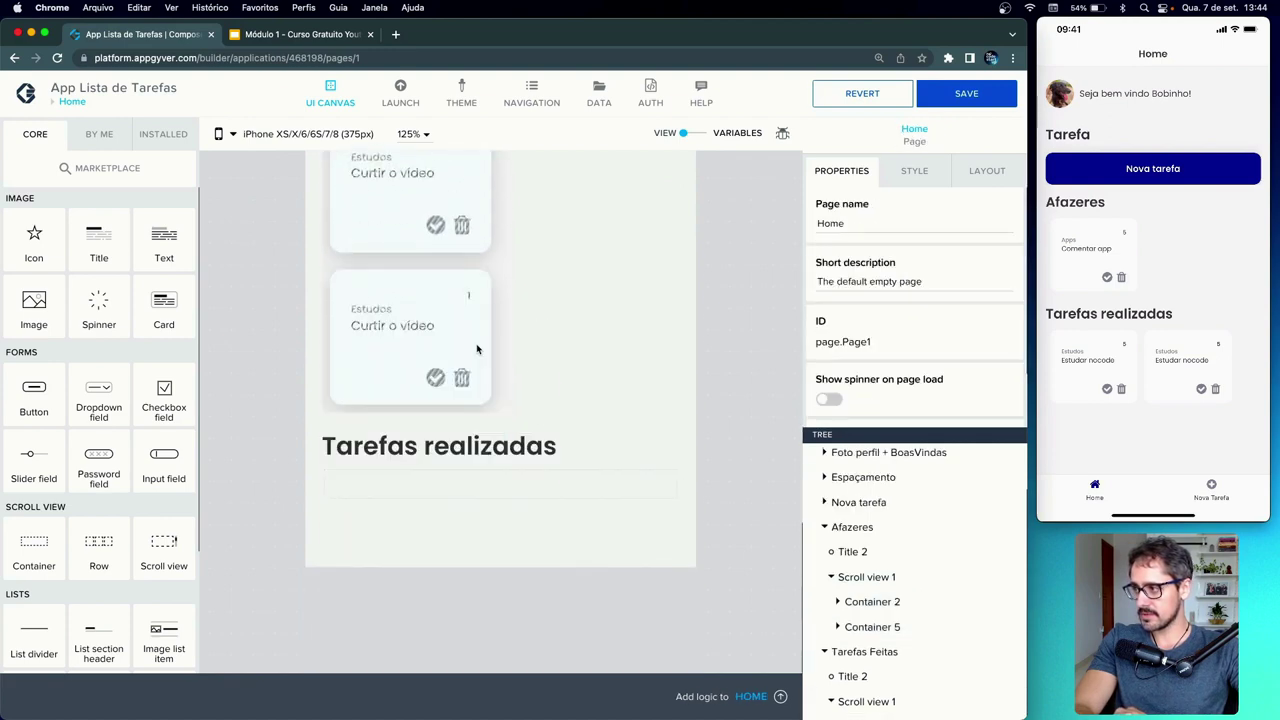
- Move the duplicated card, Container 5, from the Afazeres scroll view into the empty Scroll view 1 of Tarefas Feitas
click(503, 490)
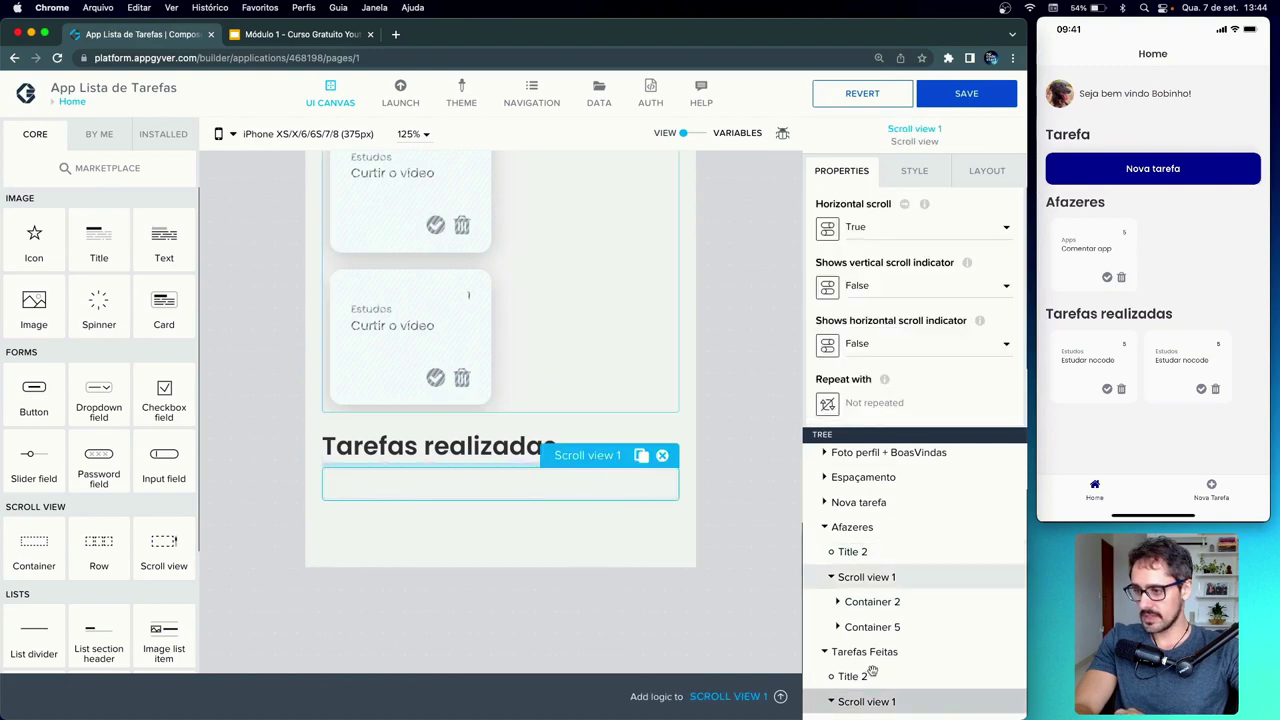
click(874, 626)
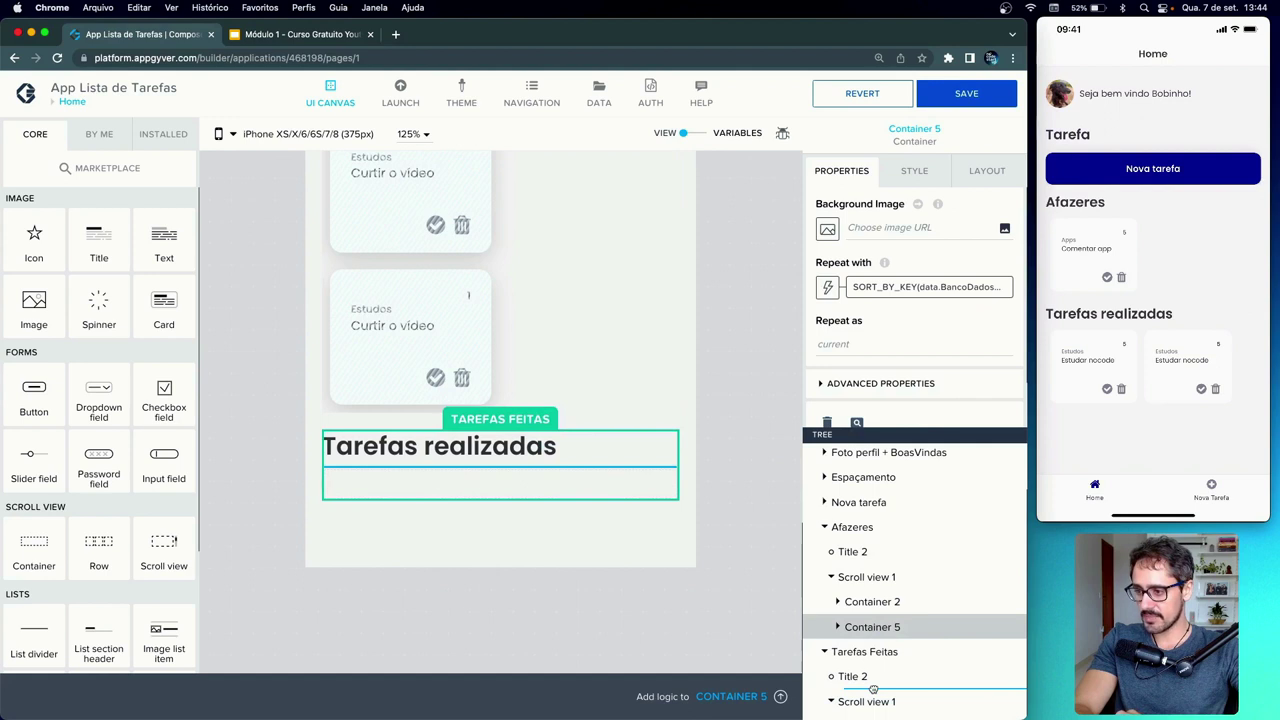
drag(862, 712, 866, 702)
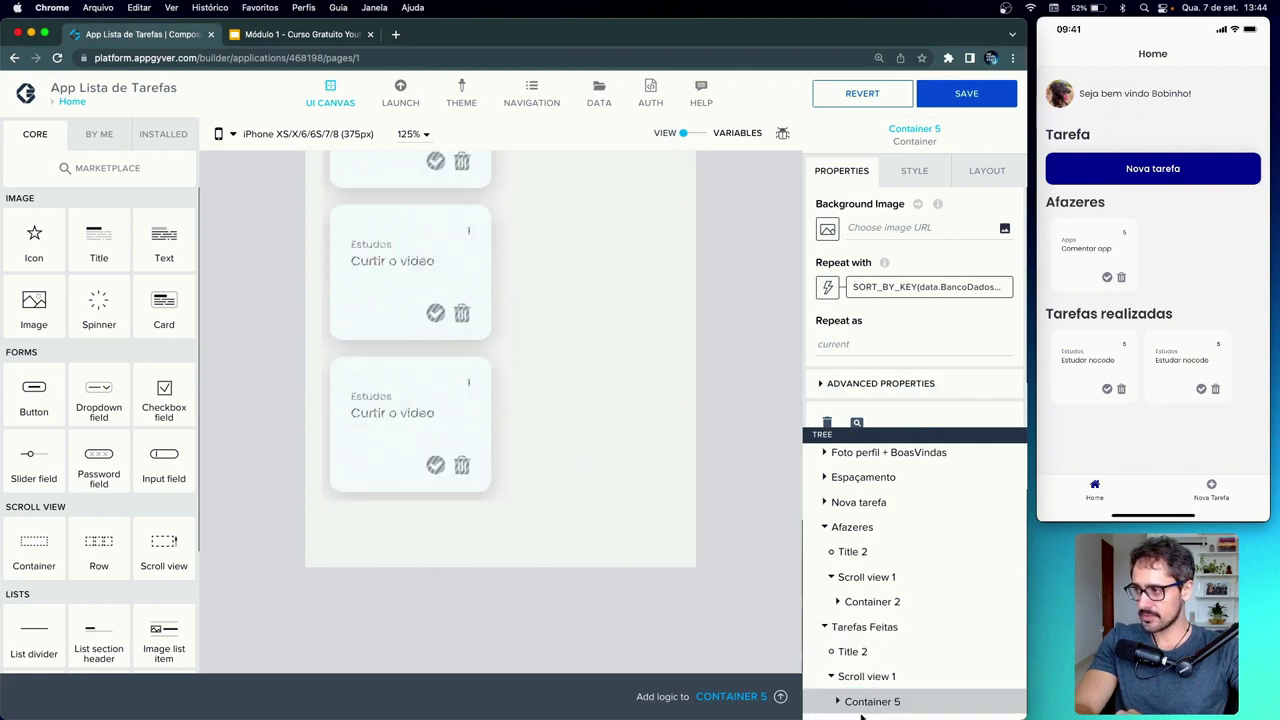
- Change Container 5's Visible formula to repeated.current.feita == true, and save the binding and the app
scroll(628, 540, down, 5)
scroll(628, 540, up, 3)
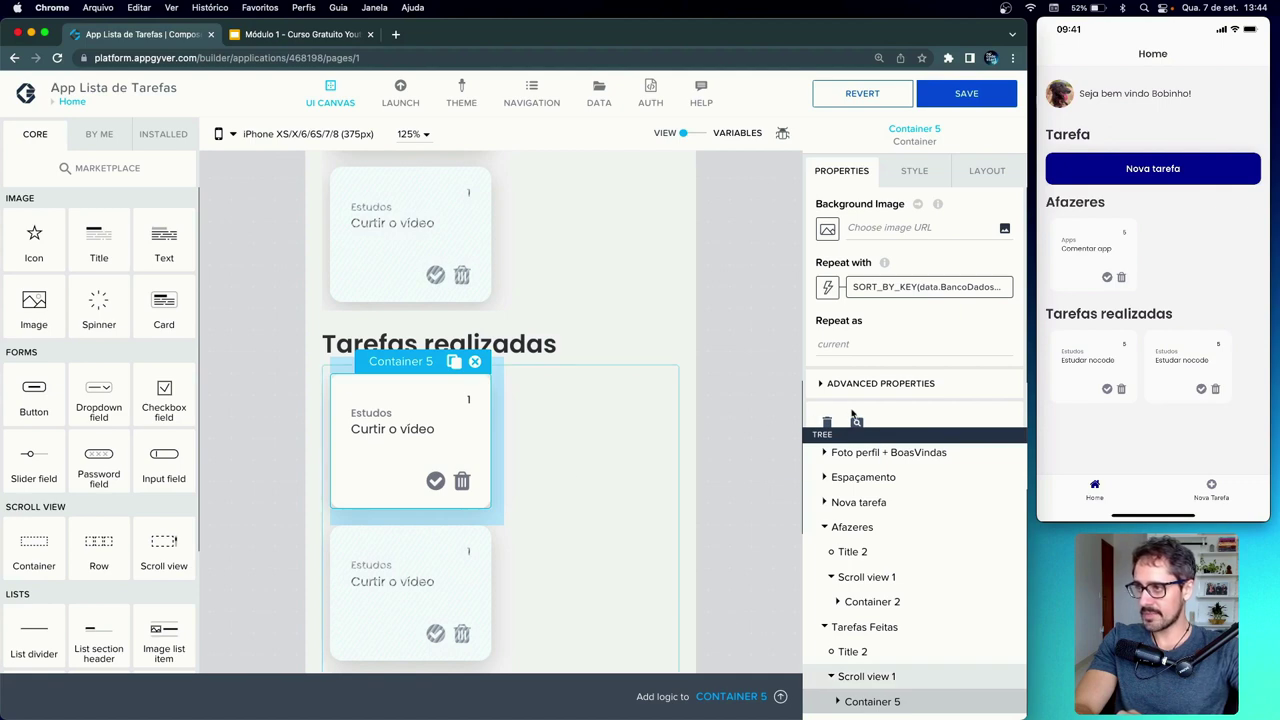
scroll(900, 318, down, 2)
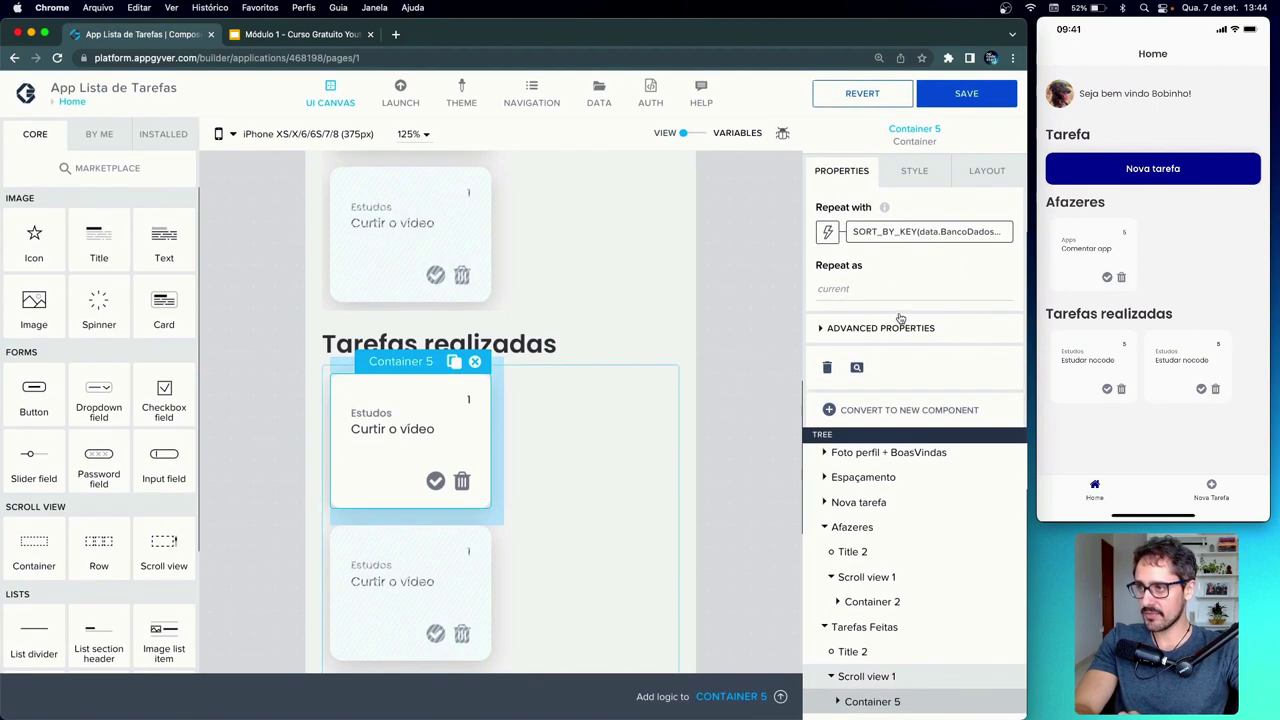
click(830, 332)
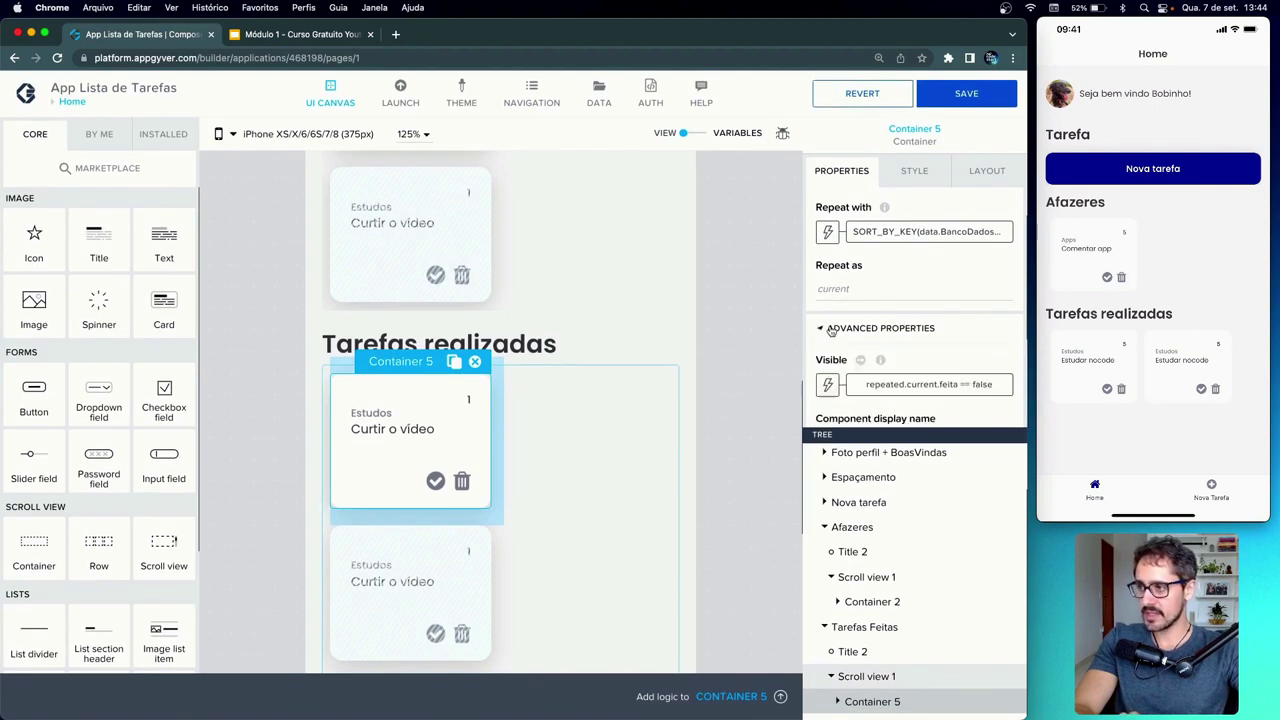
click(890, 384)
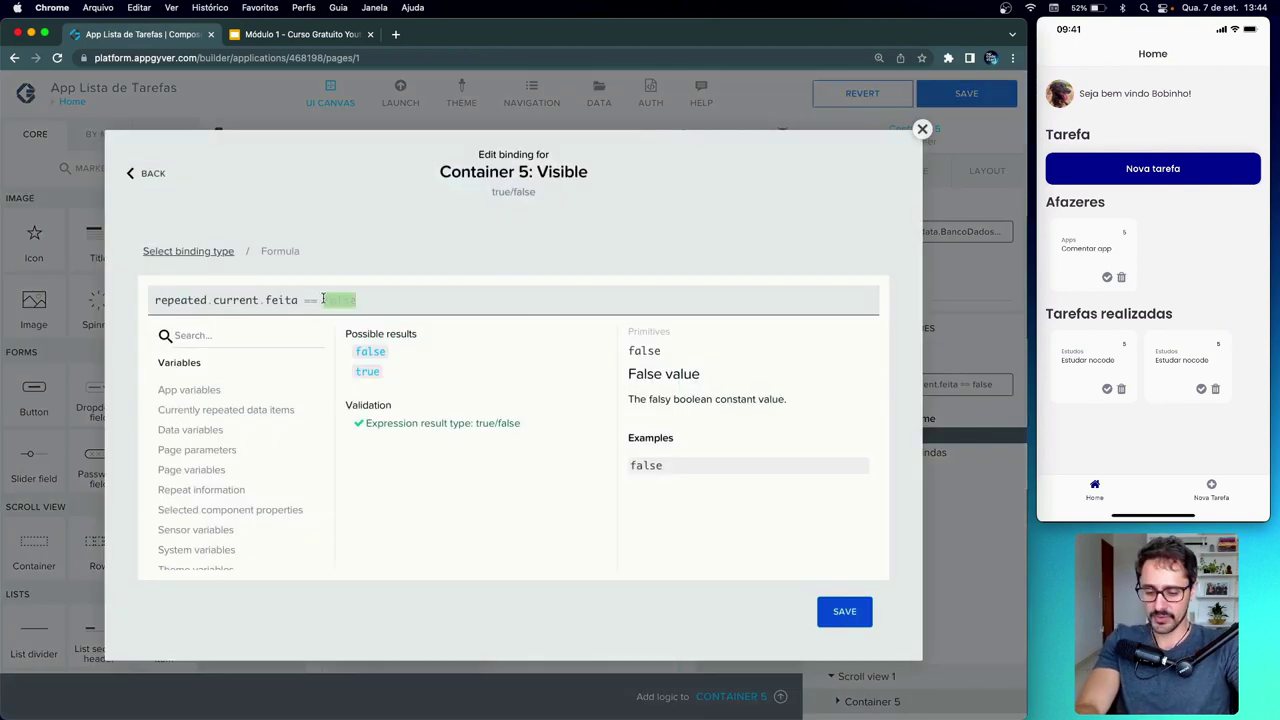
text(true)
click(858, 620)
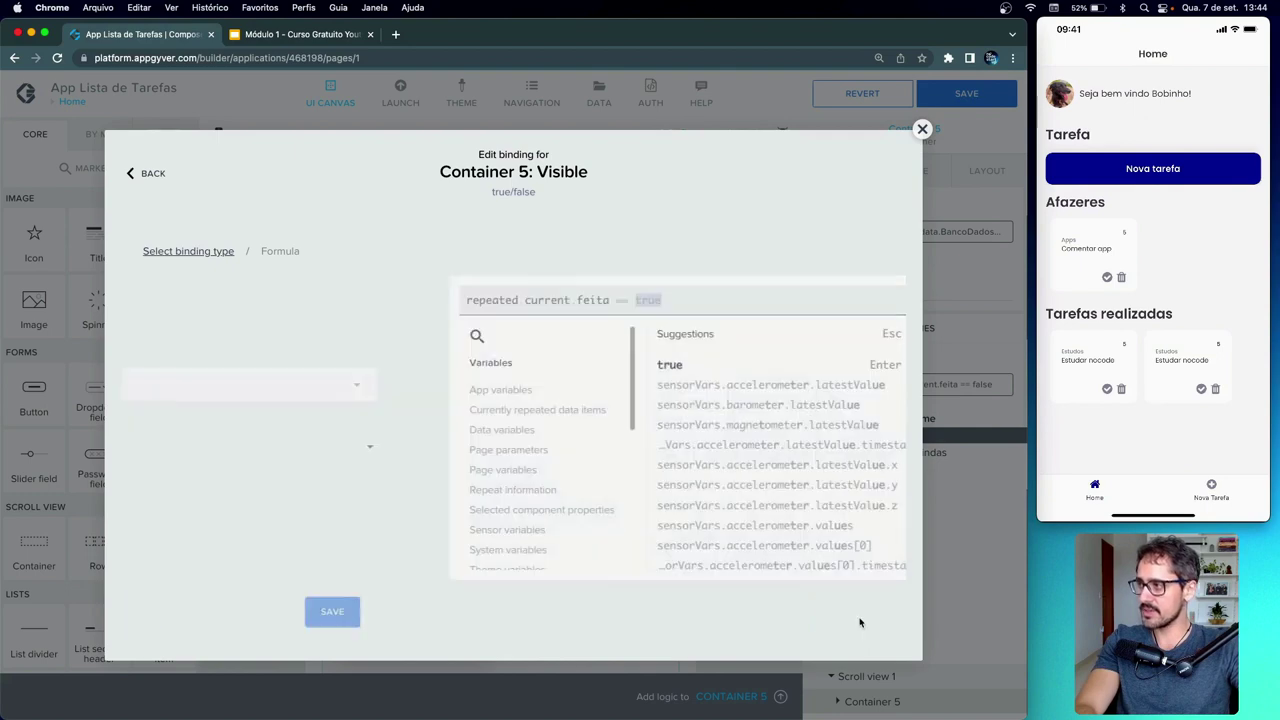
click(858, 620)
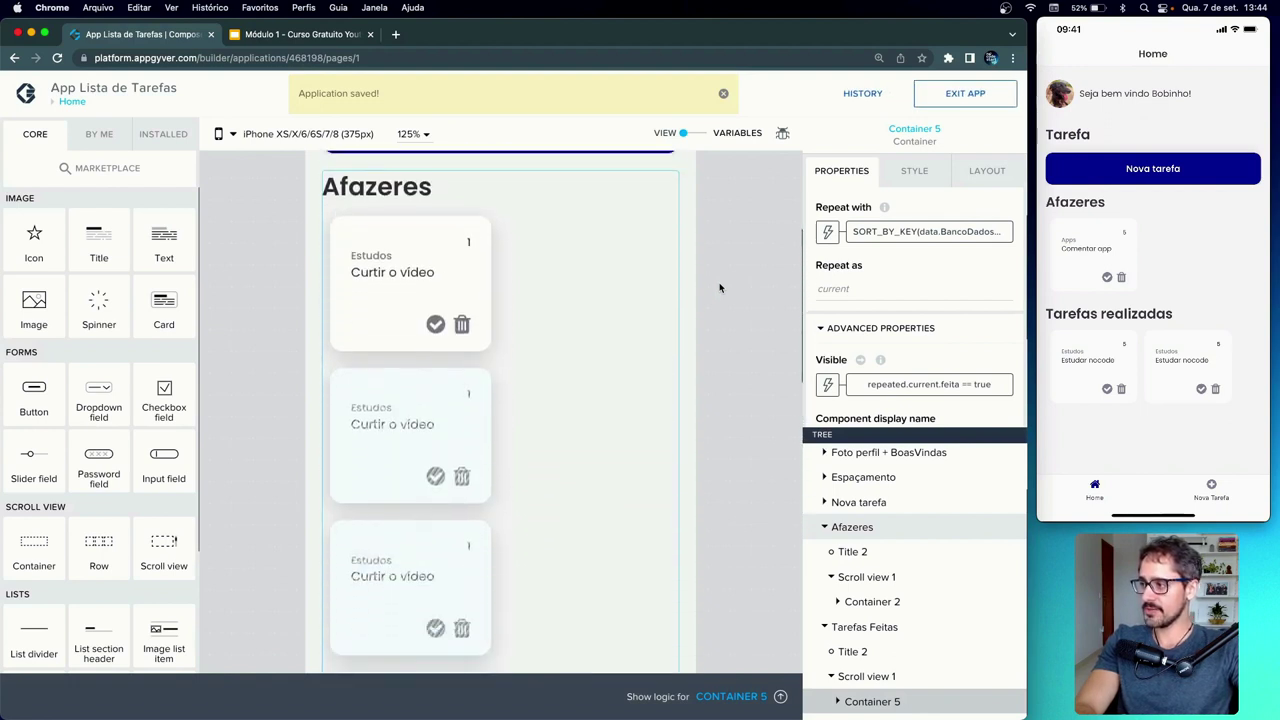
scroll(719, 288, down, 4)
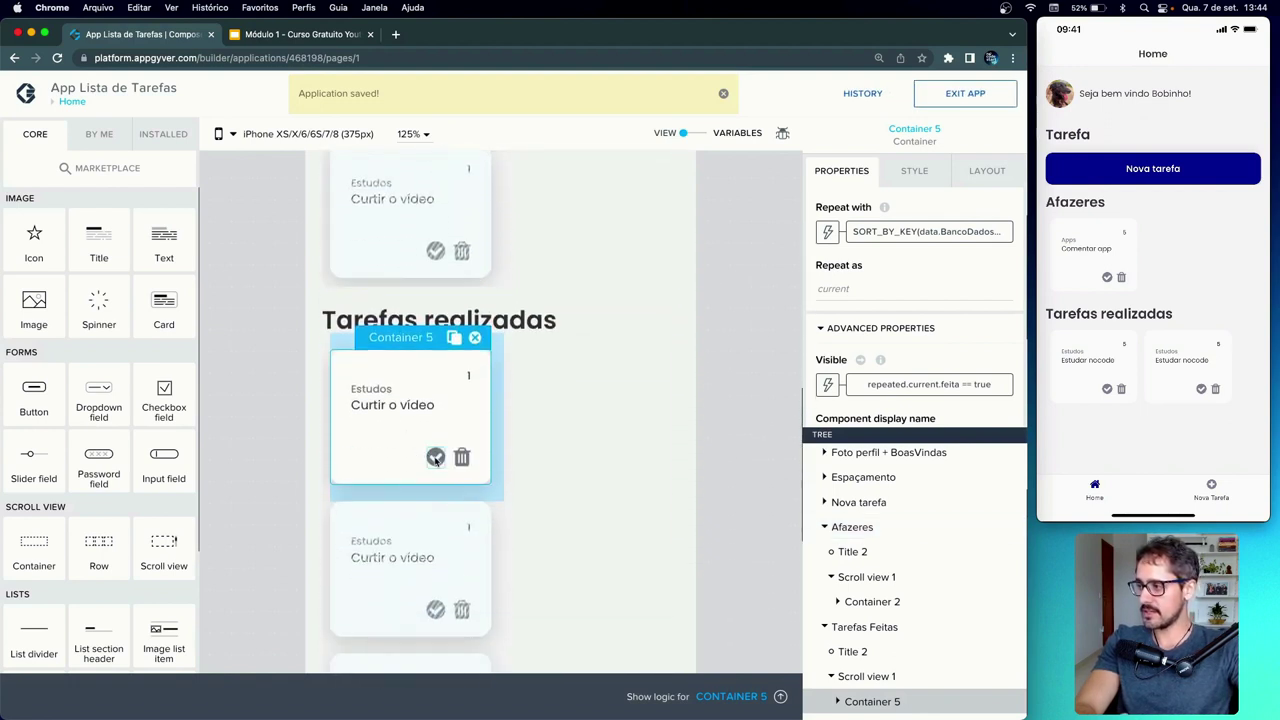
- Delete the check icon from the Tarefas realizadas card, change its trash icon to thumbs-o-up, and save the app
click(436, 459)
click(437, 440)
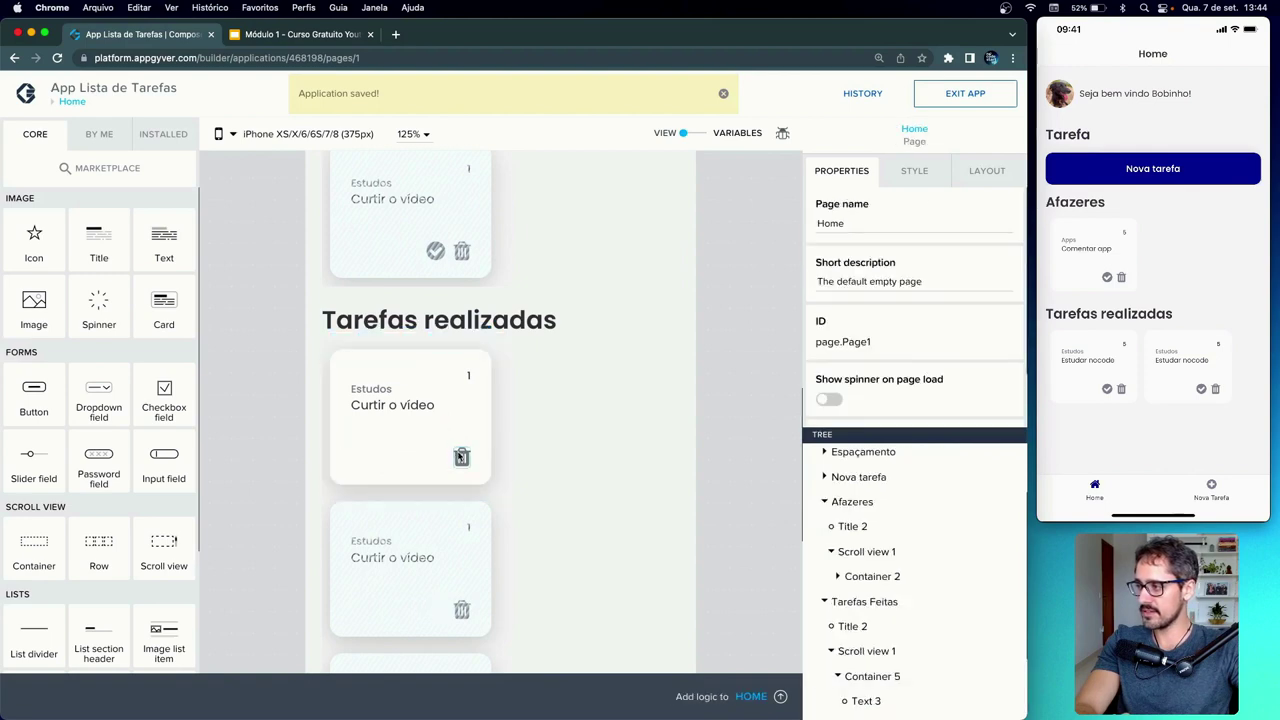
click(460, 457)
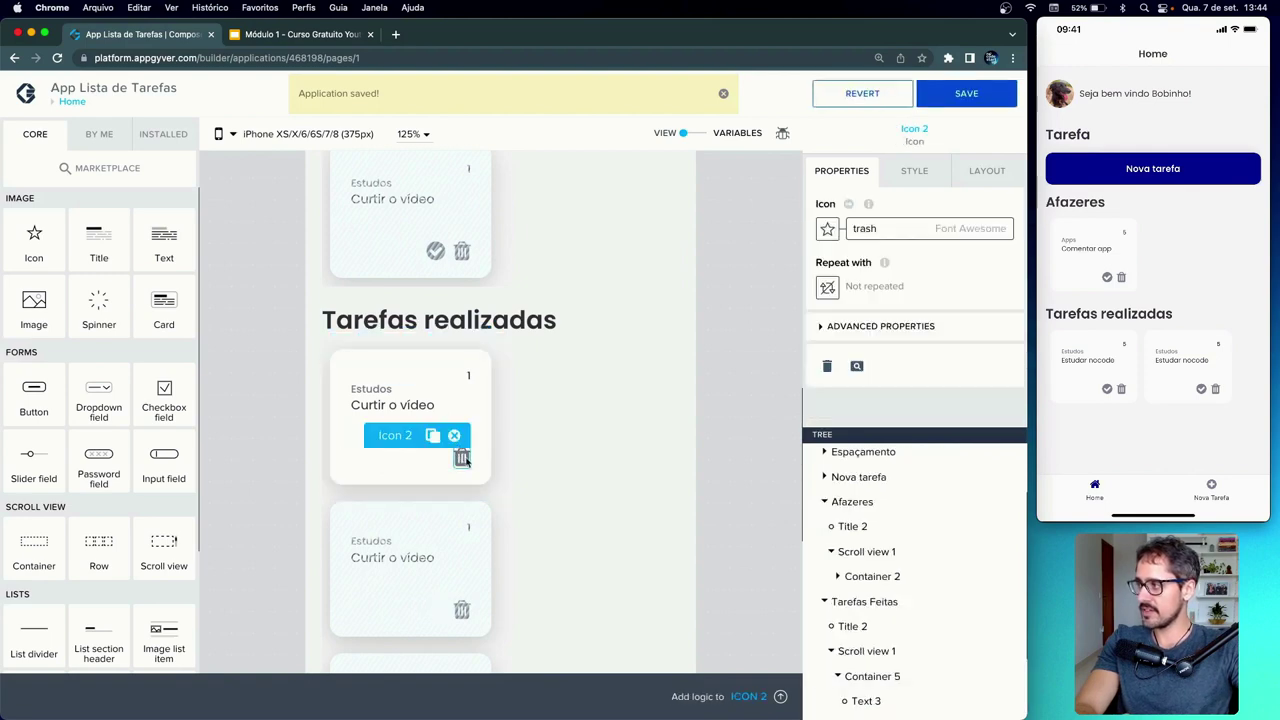
click(870, 238)
scroll(272, 443, down, 3)
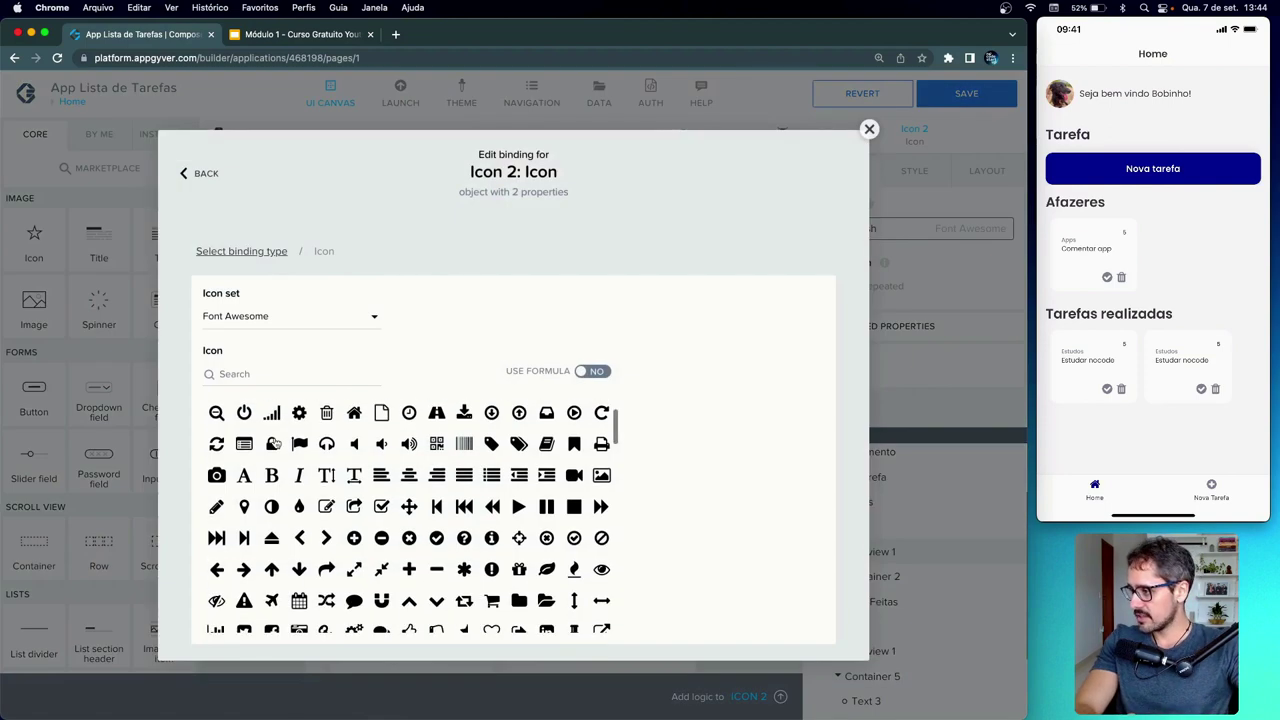
scroll(273, 443, up, 3)
scroll(275, 443, down, 4)
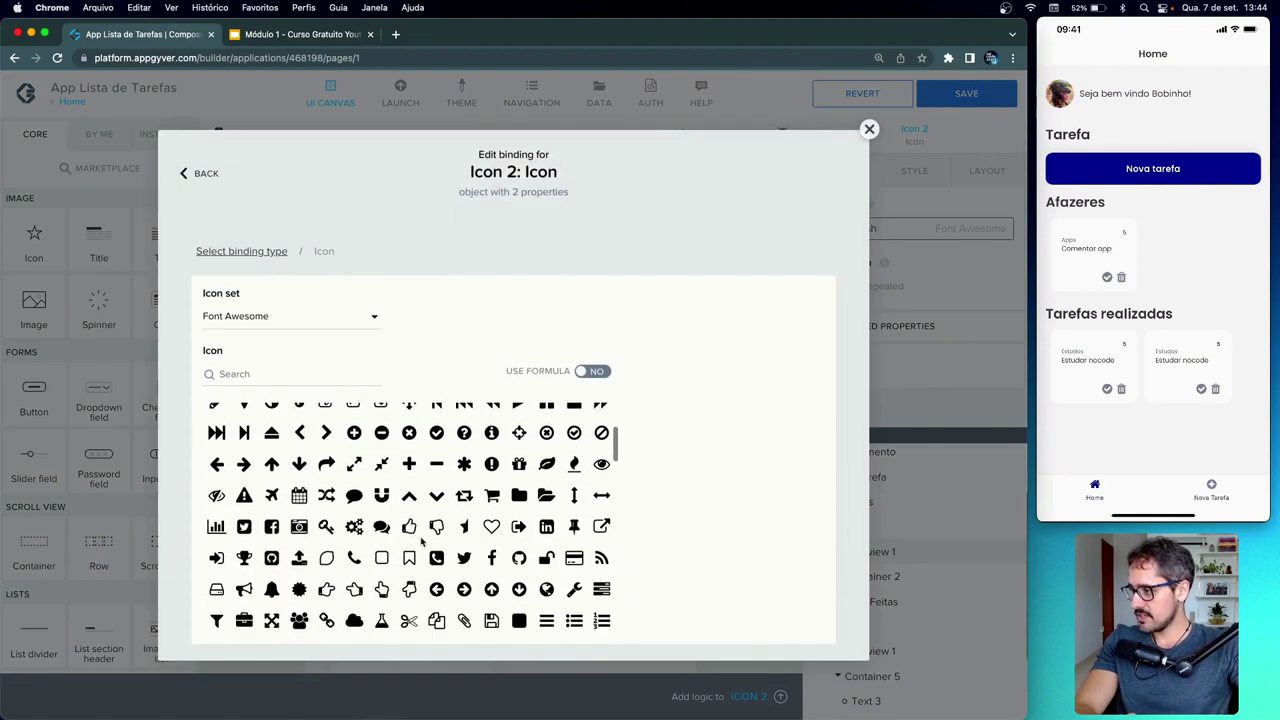
click(410, 528)
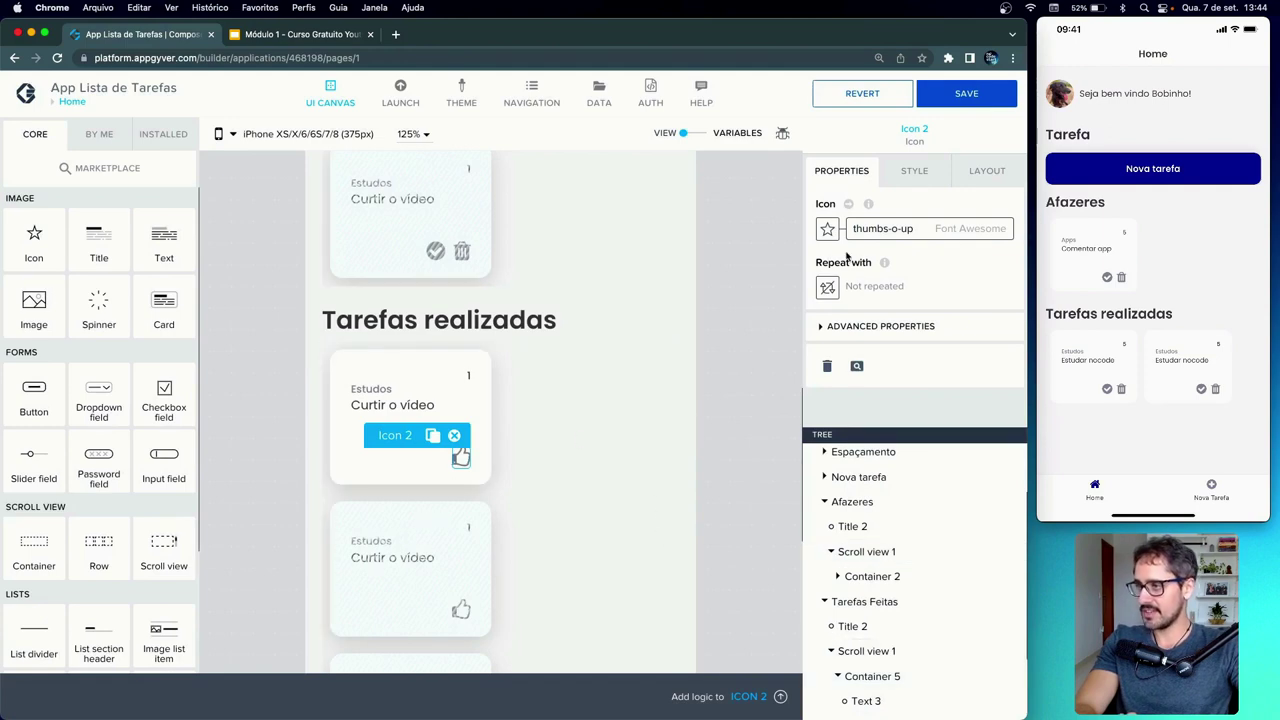
click(958, 95)
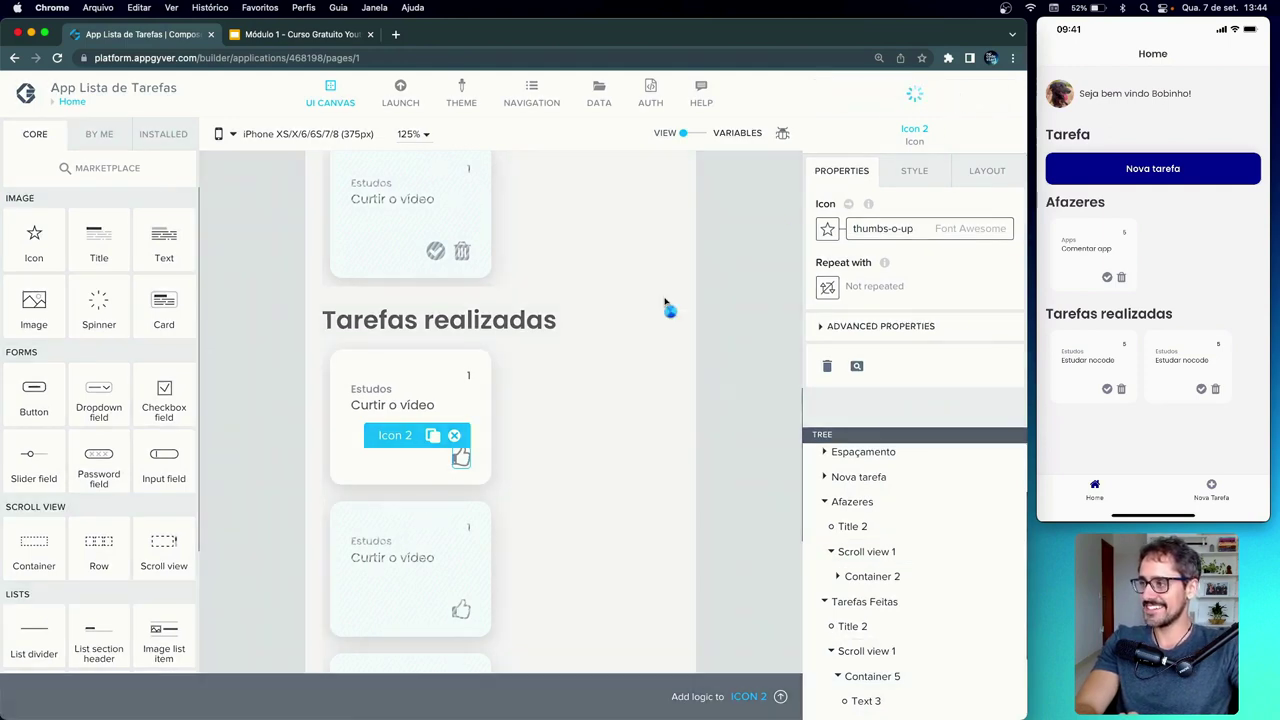
- Add a Set app variable node to the Afazeres card's check icon logic and connect it to the Component tap event
scroll(590, 387, up, 2)
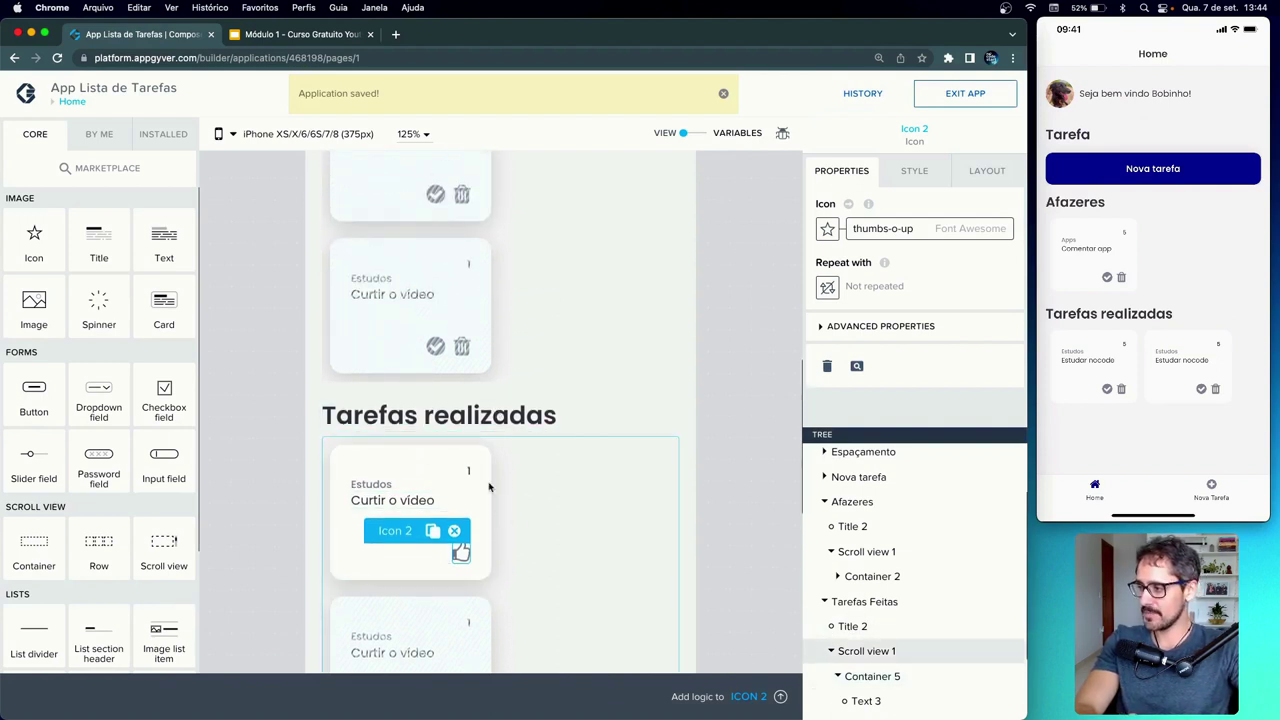
scroll(480, 436, up, 10)
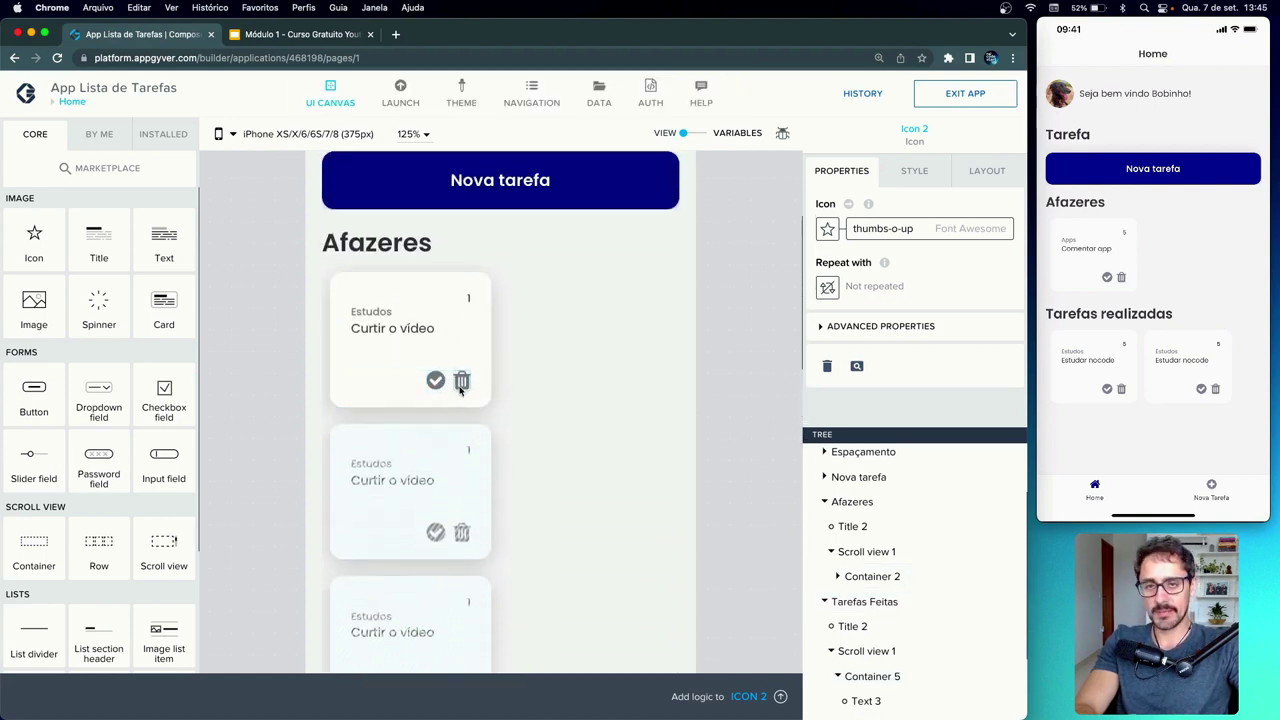
click(442, 388)
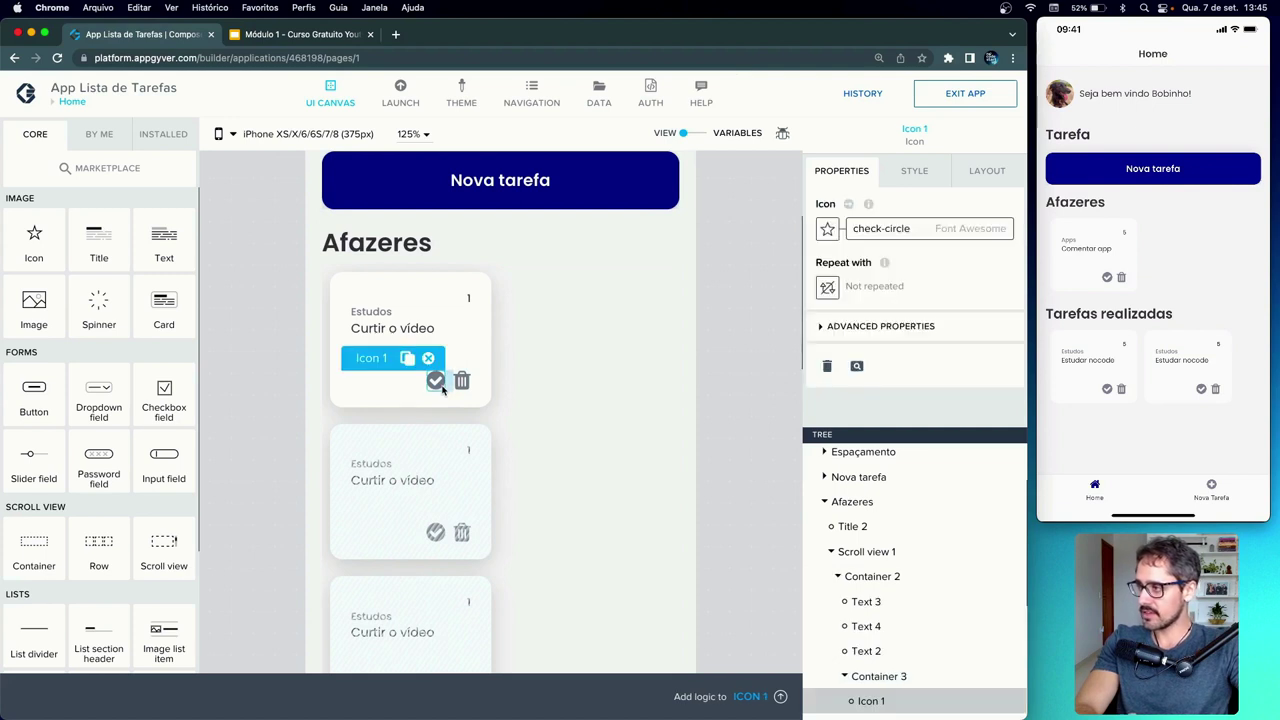
click(775, 693)
scroll(623, 431, down, 2)
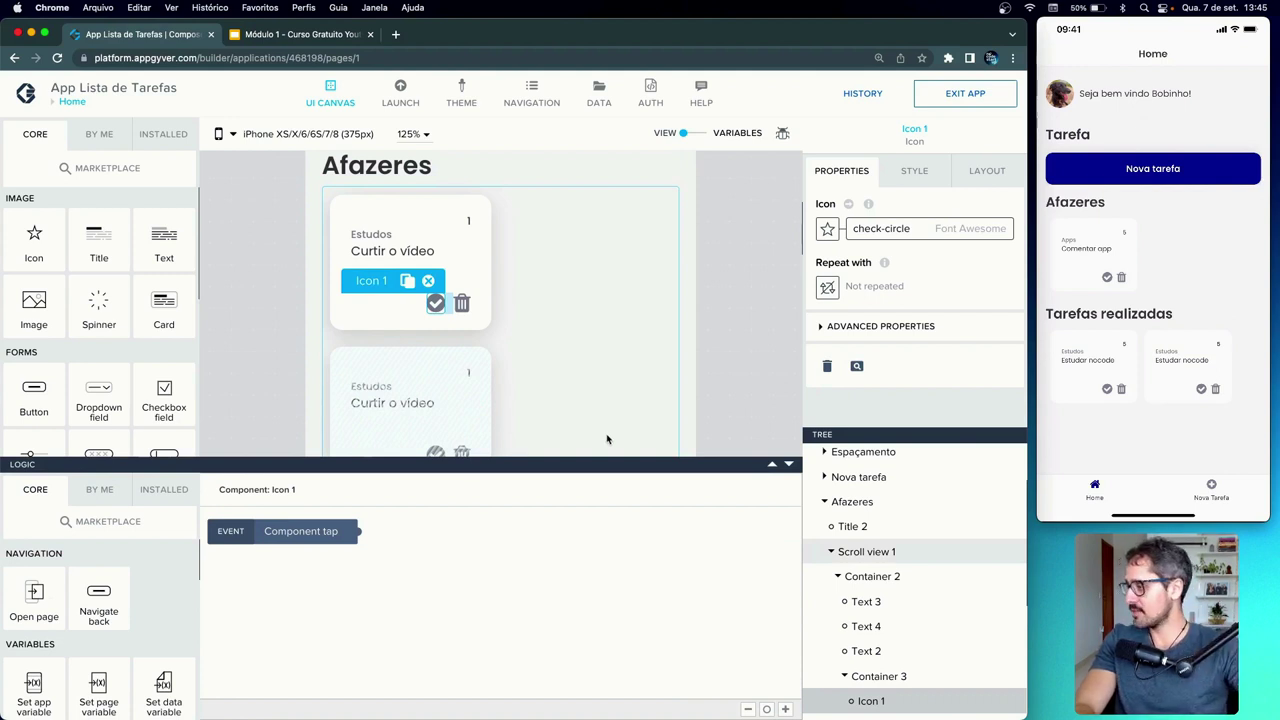
scroll(132, 631, down, 2)
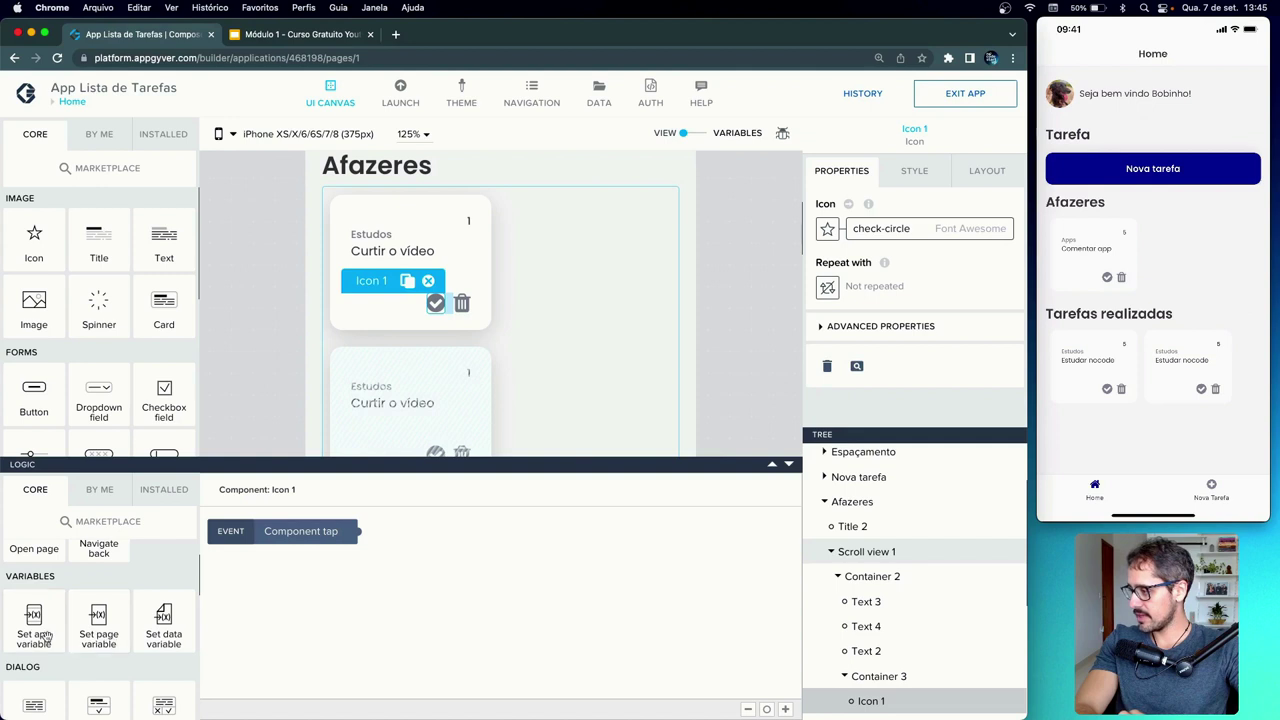
drag(33, 625, 464, 600)
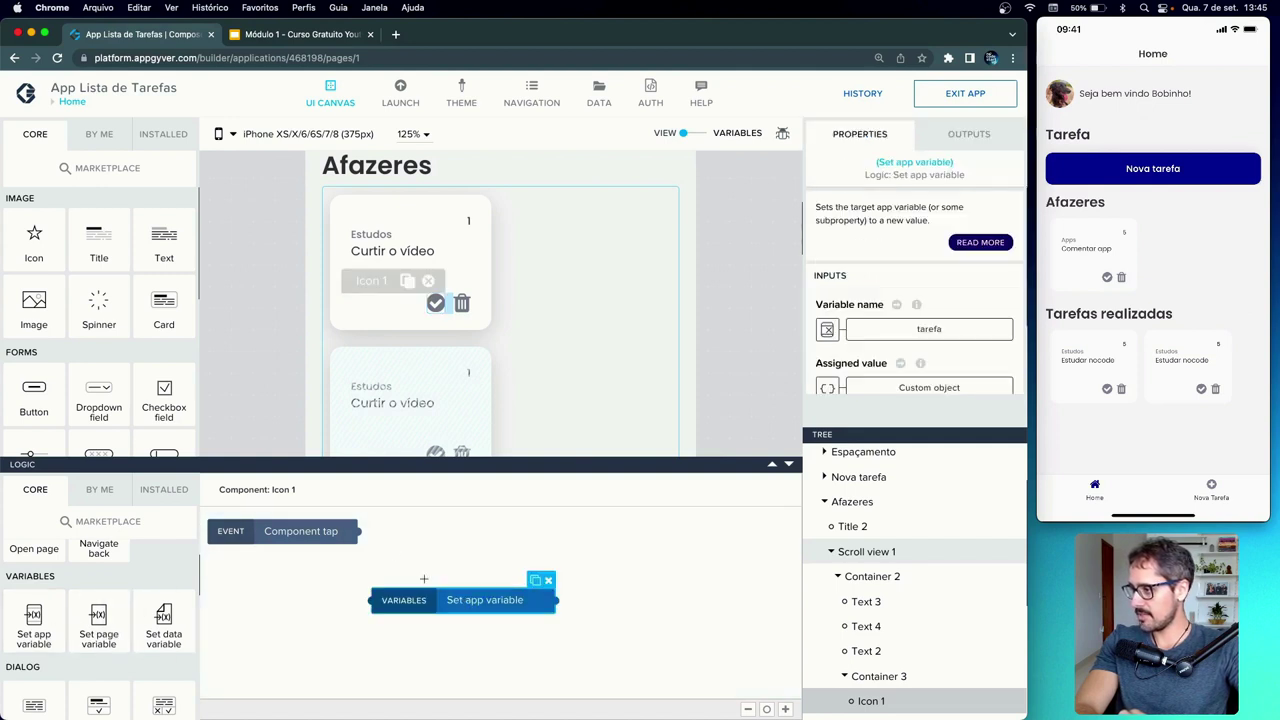
drag(358, 531, 372, 600)
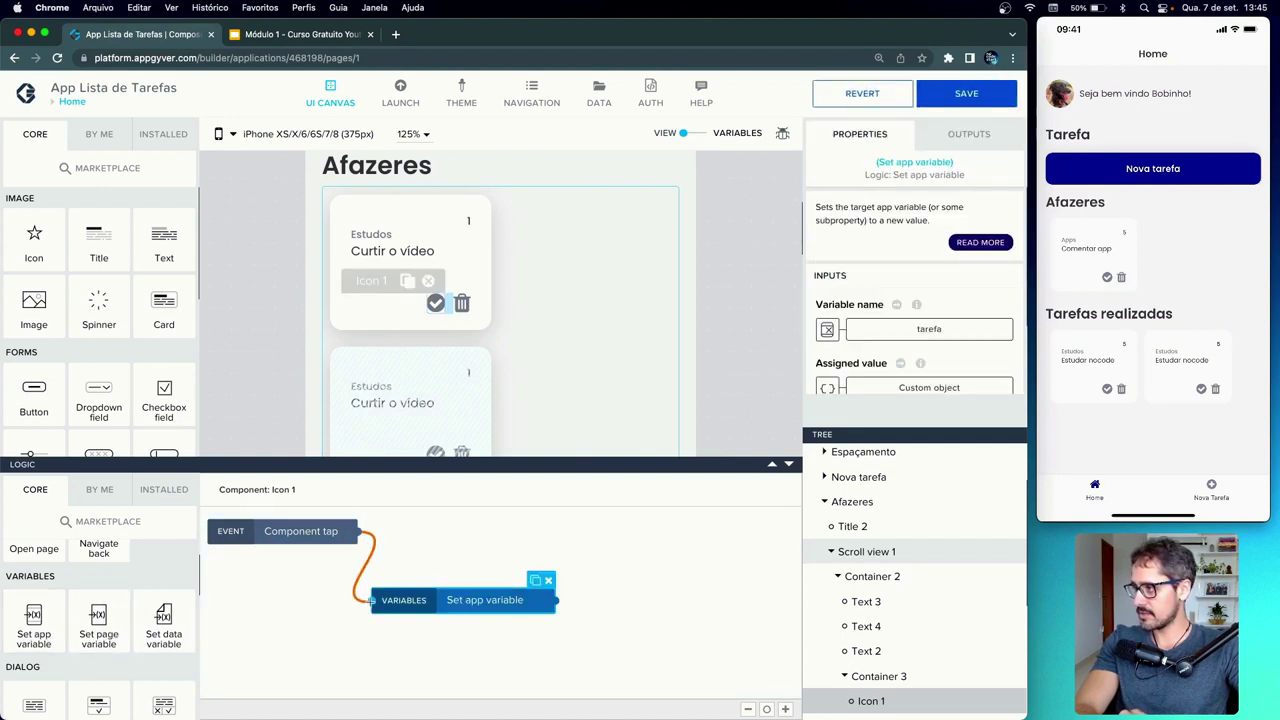
click(400, 602)
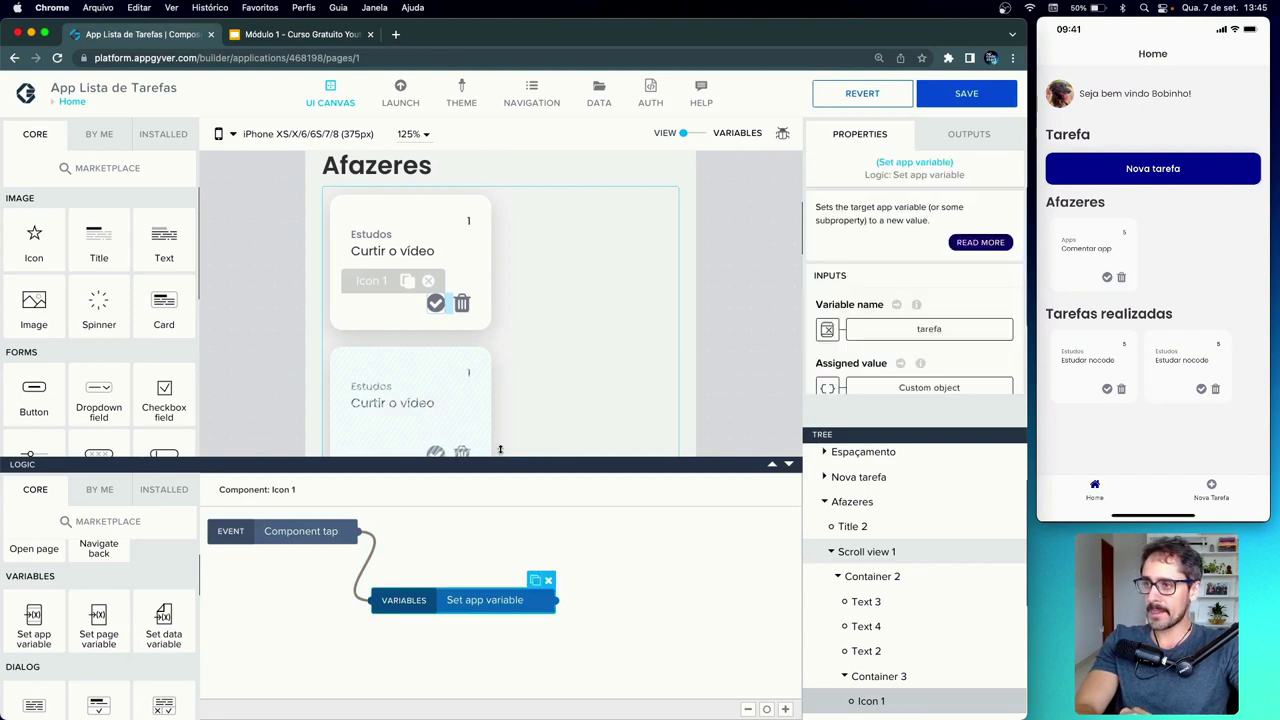
- Set feito to True in the assigned value object of the Set app variable node for tarefa
scroll(860, 335, down, 1)
scroll(860, 335, down, 1)
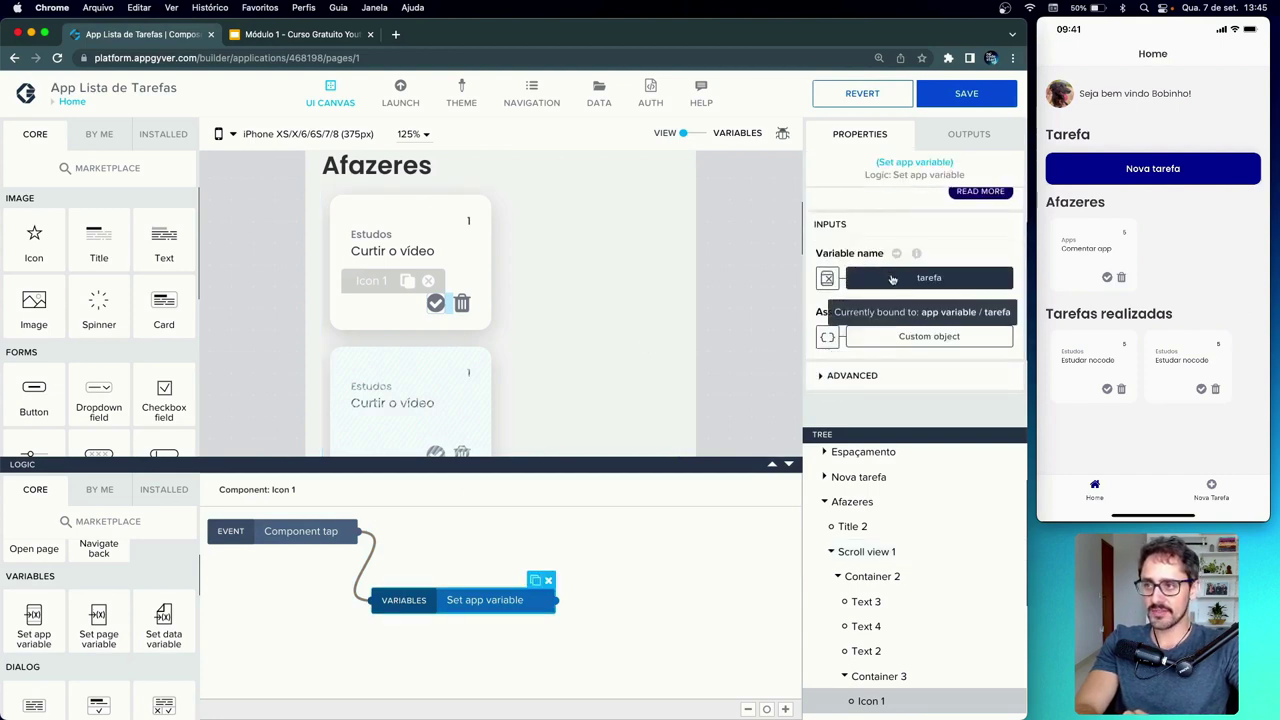
click(895, 338)
scroll(357, 423, down, 1)
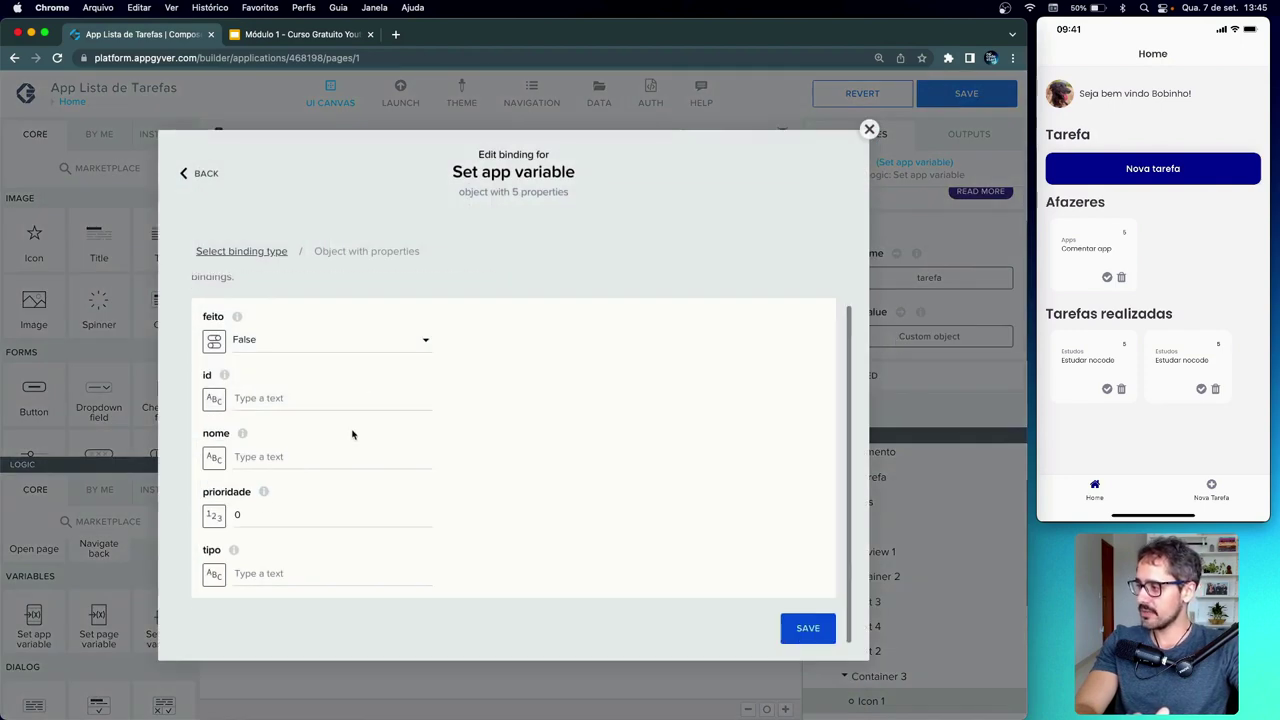
scroll(230, 420, up, 1)
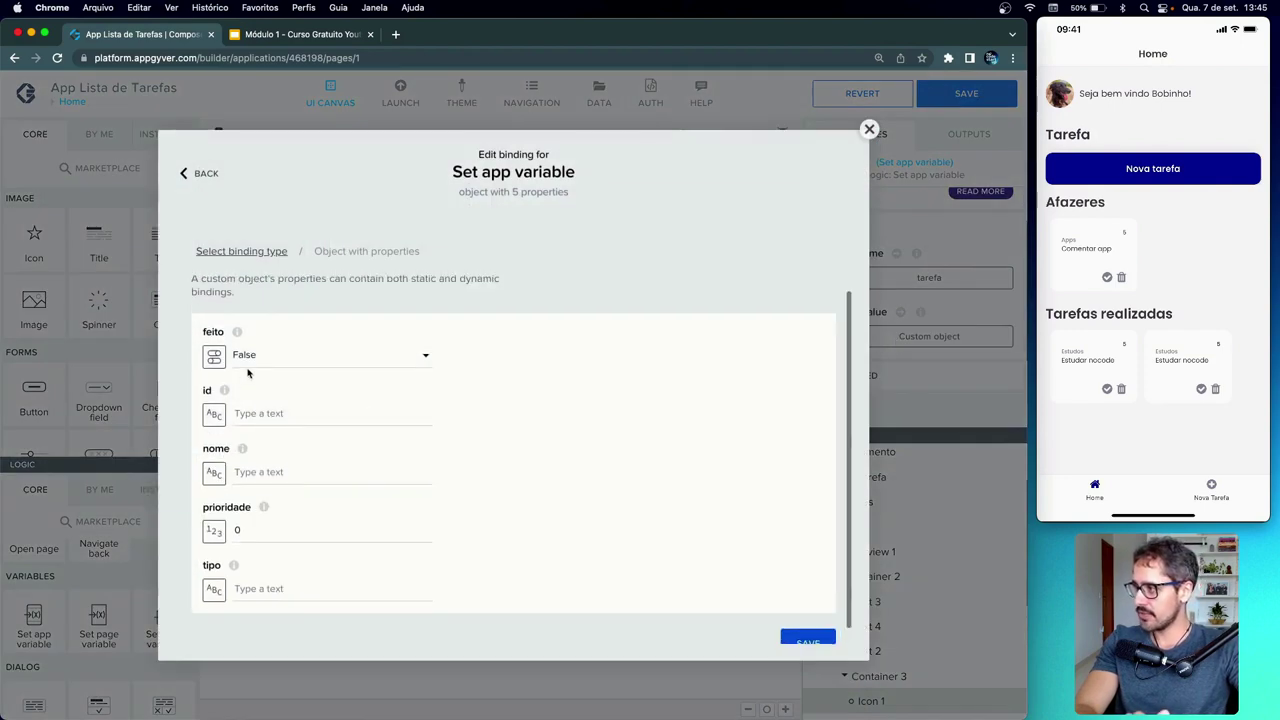
click(252, 358)
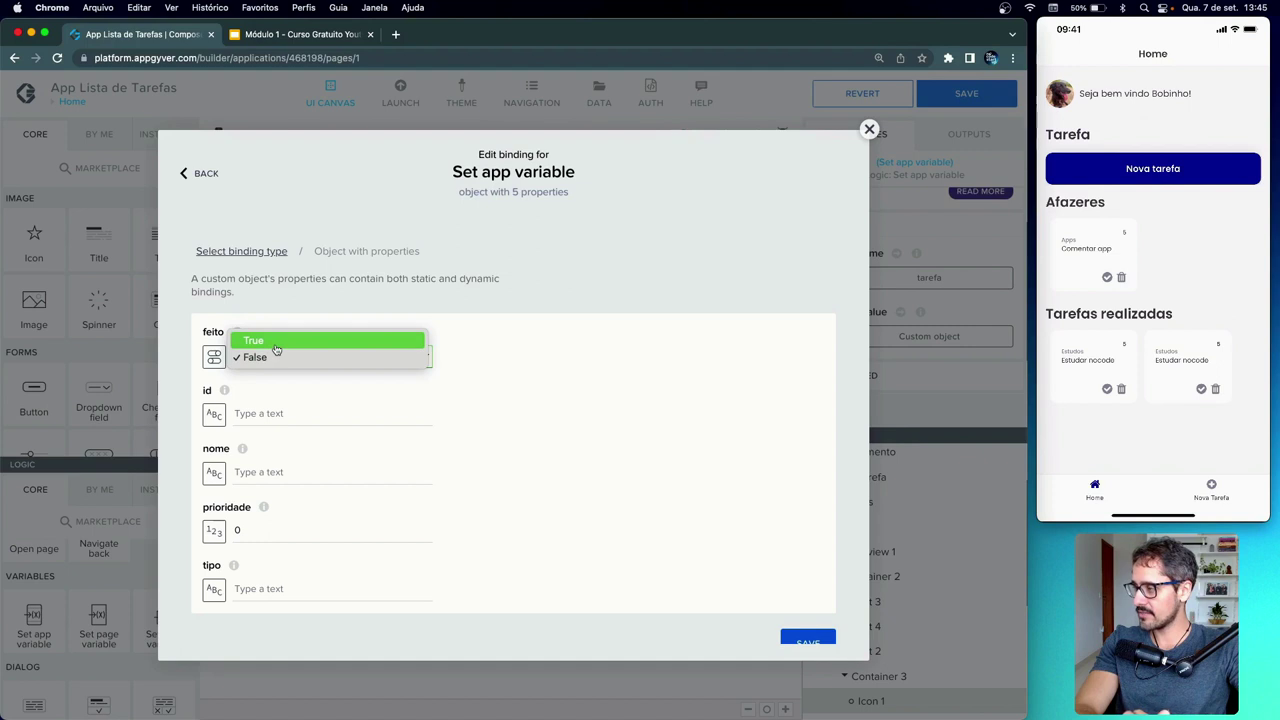
click(276, 342)
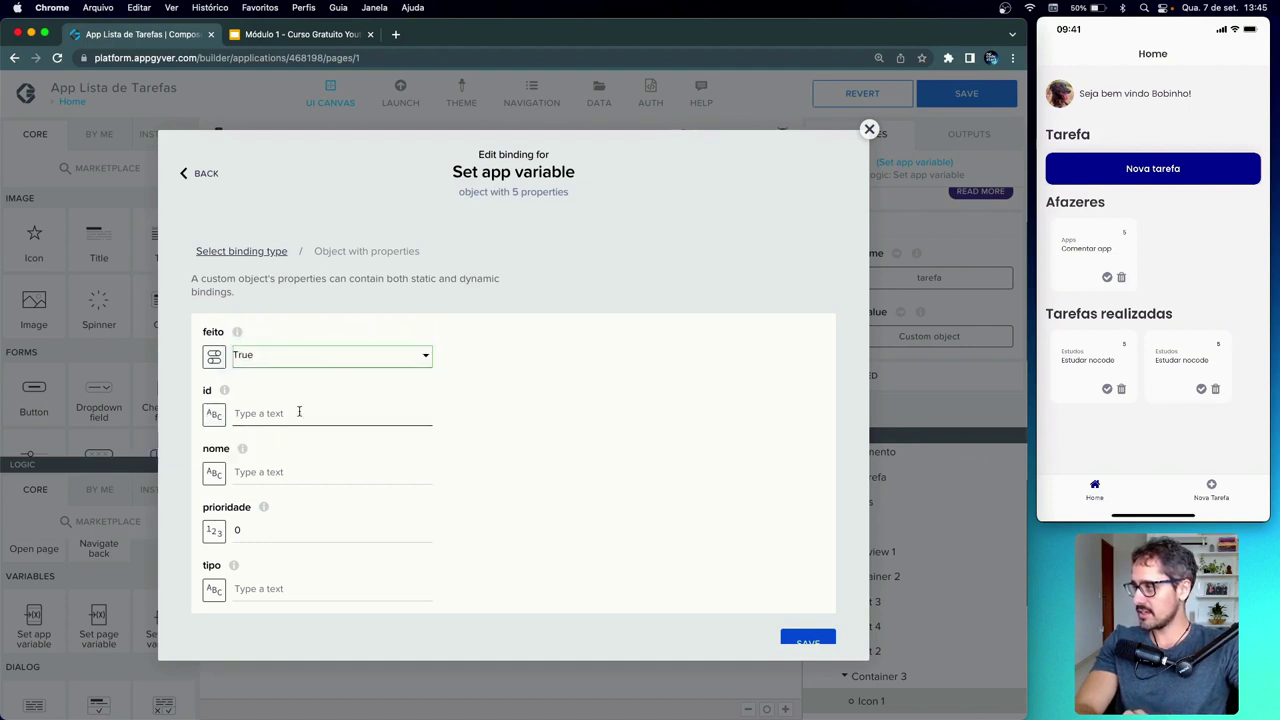
- Bind the object's id property to the repeated data item current.id
scroll(340, 420, down, 1)
click(215, 400)
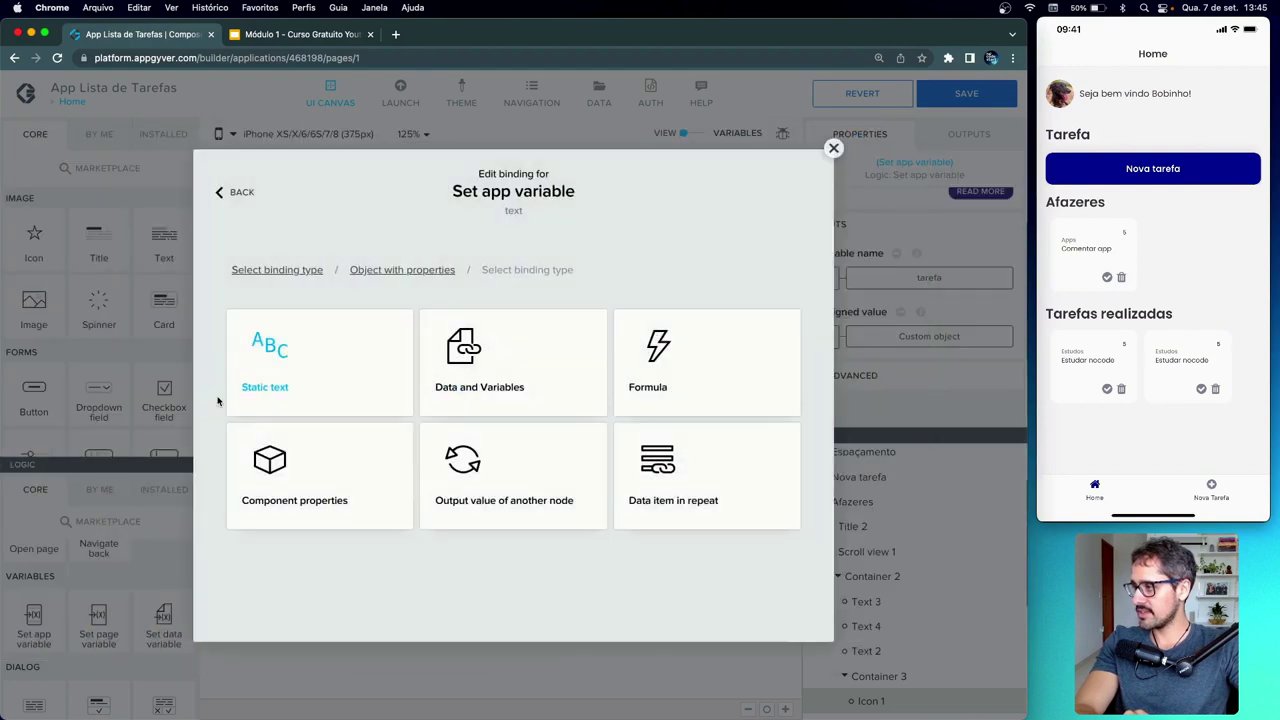
click(477, 372)
click(228, 192)
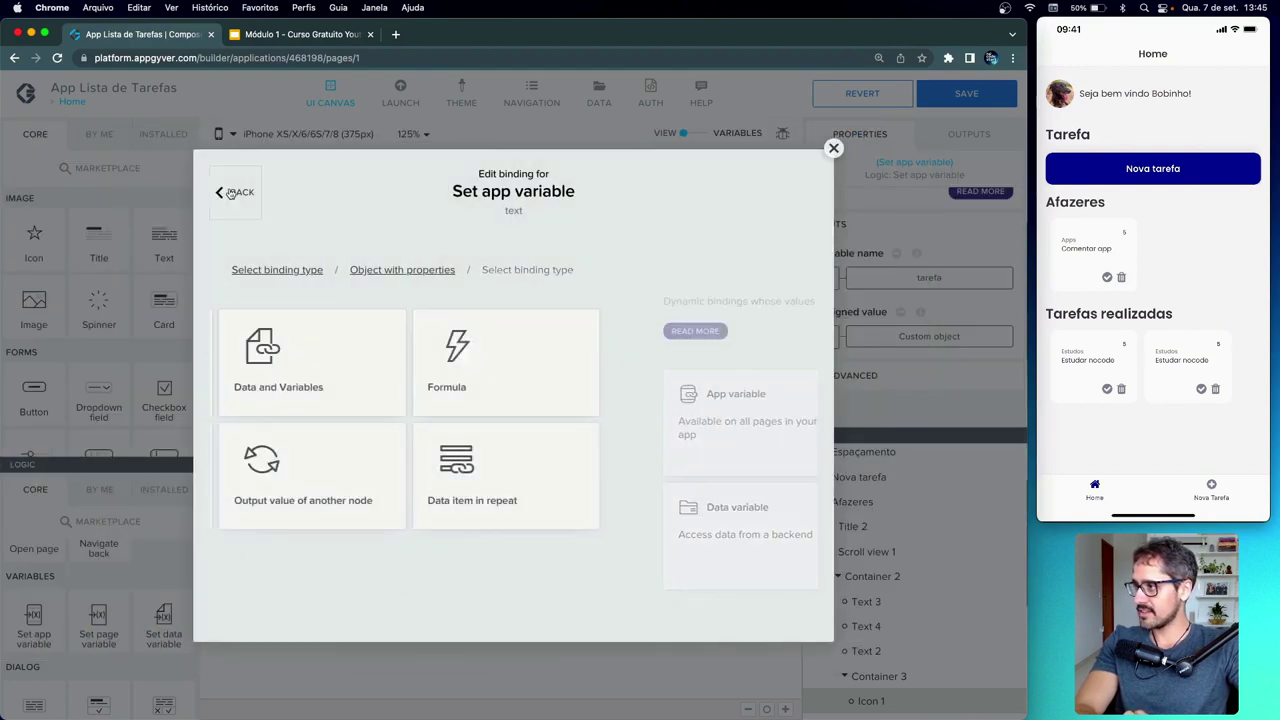
click(640, 490)
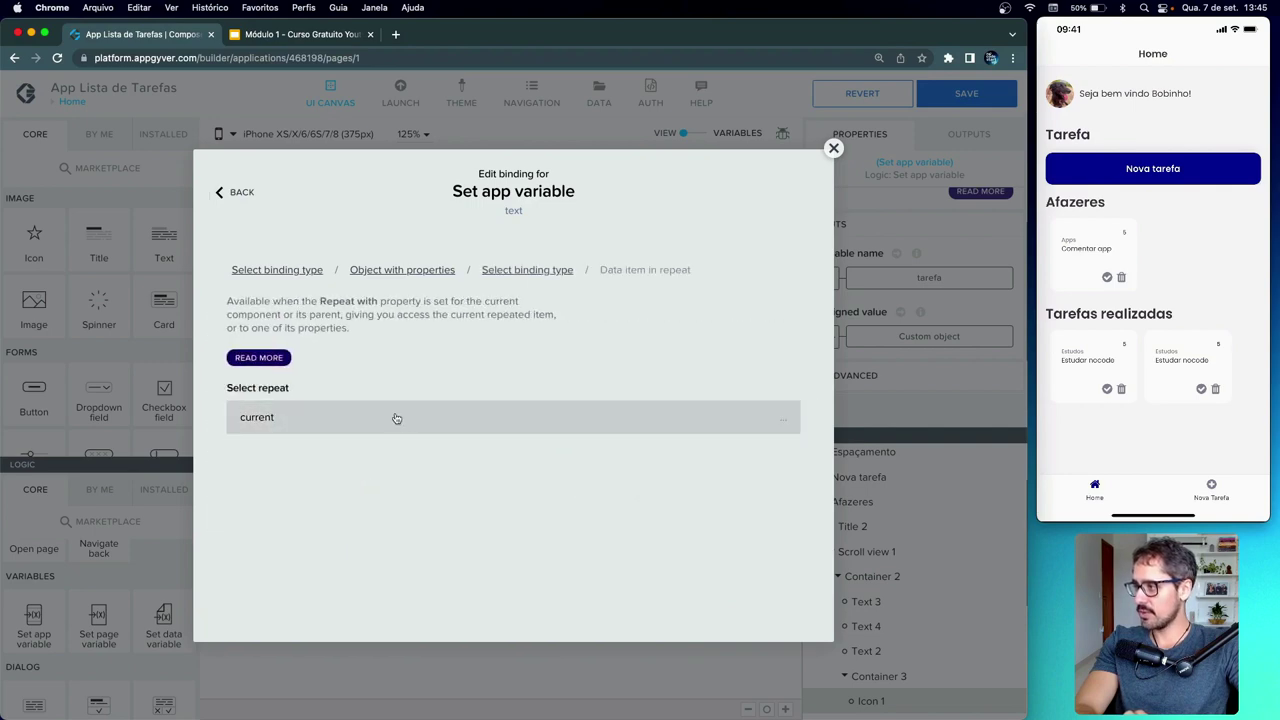
click(398, 584)
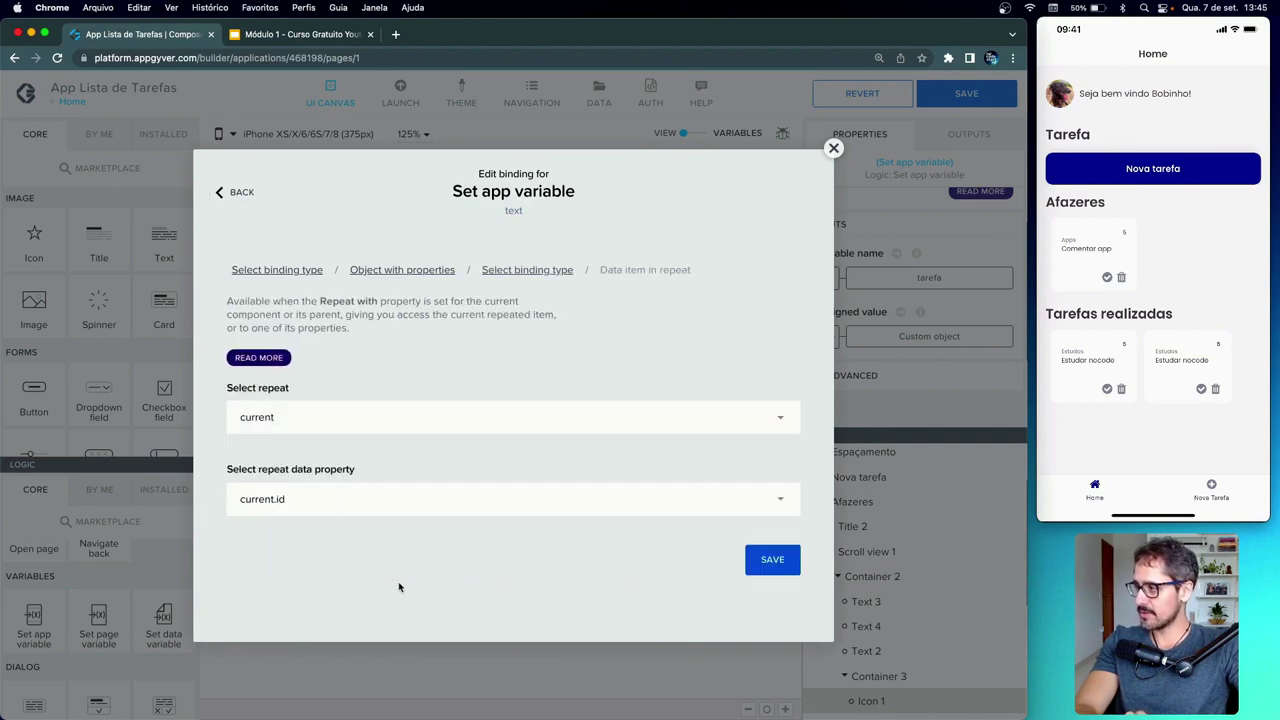
click(772, 568)
- Bind the object's nome property to the repeated data item current.nome
click(214, 492)
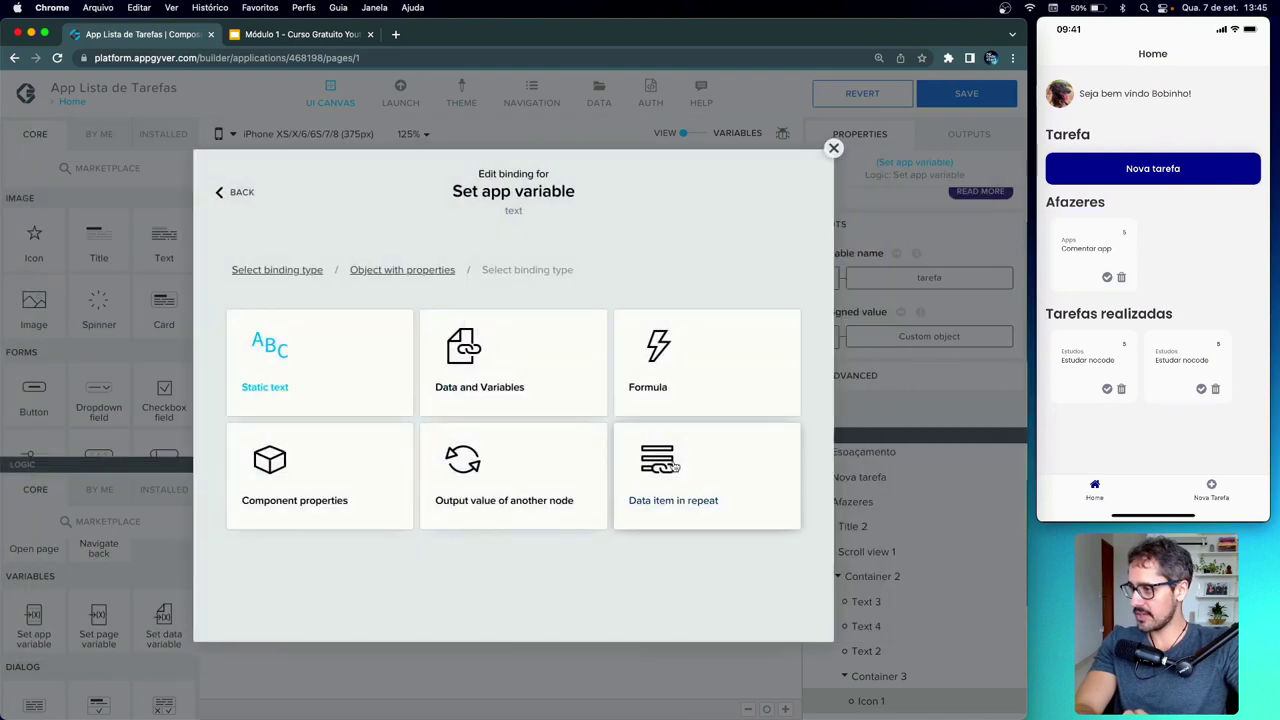
click(617, 475)
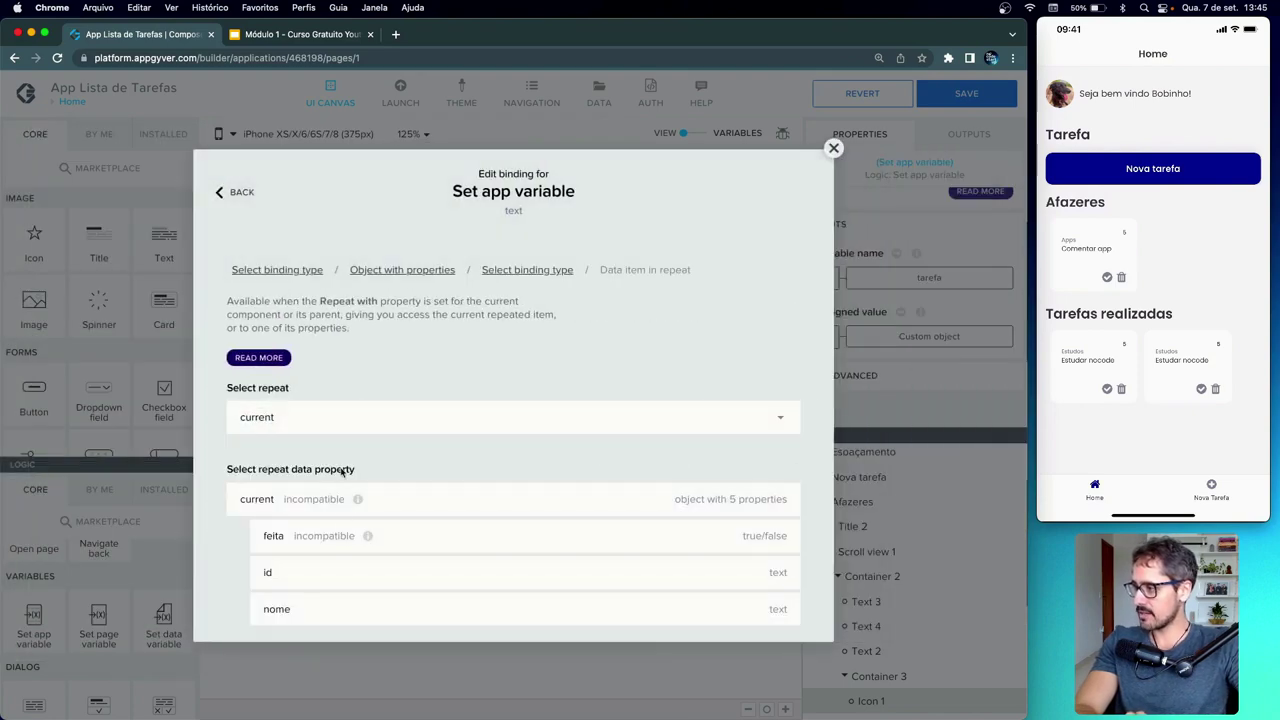
click(338, 610)
click(772, 562)
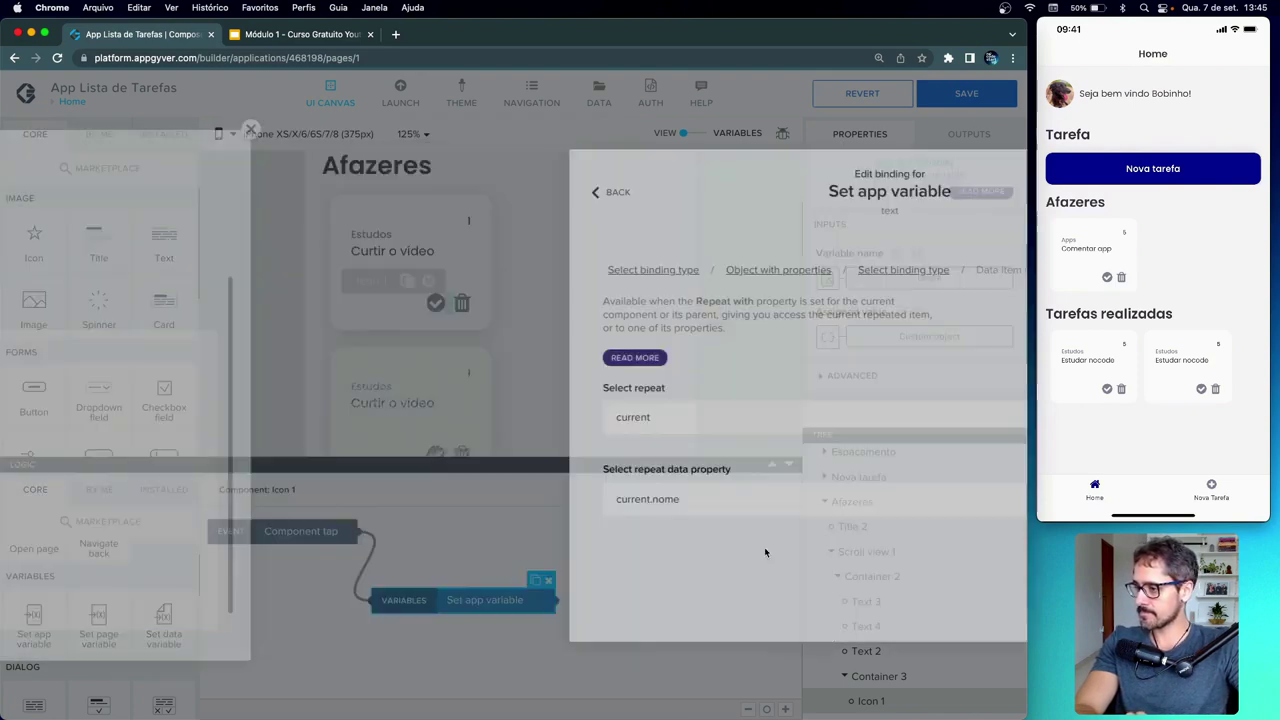
- Bind the object's prioridade property to the repeated data item current.prioridade
click(214, 549)
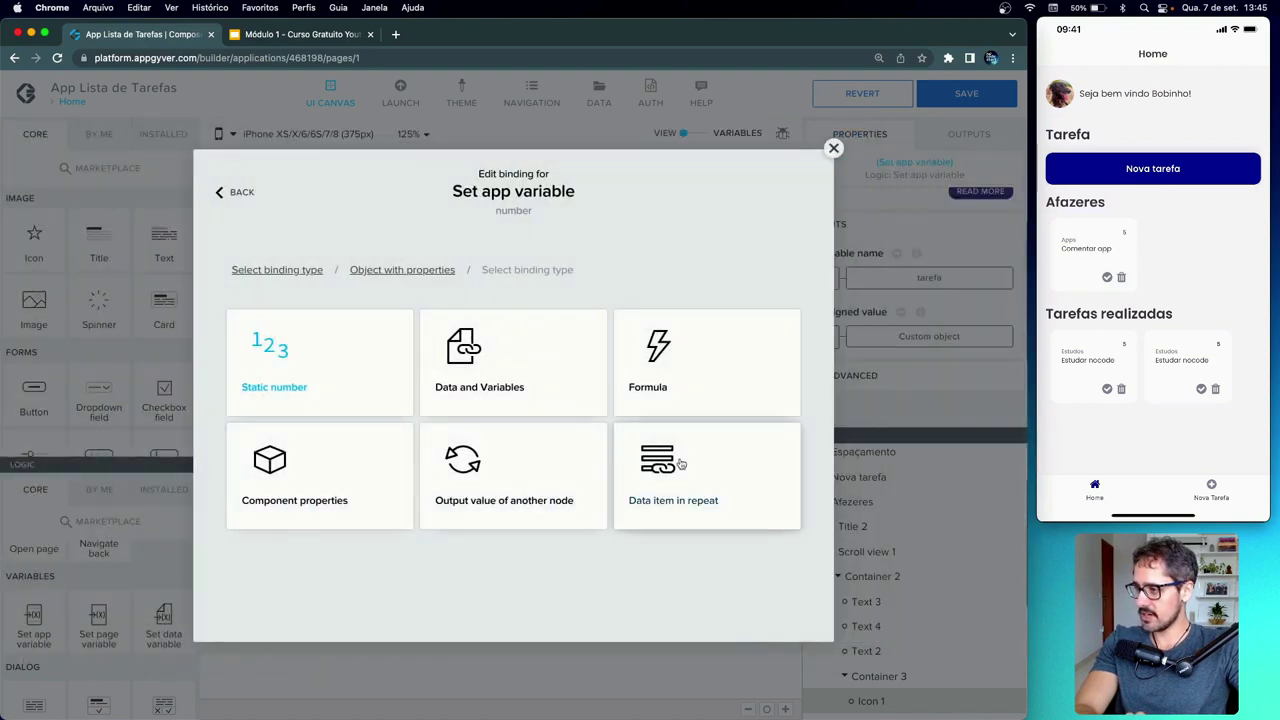
click(624, 461)
scroll(345, 574, down, 2)
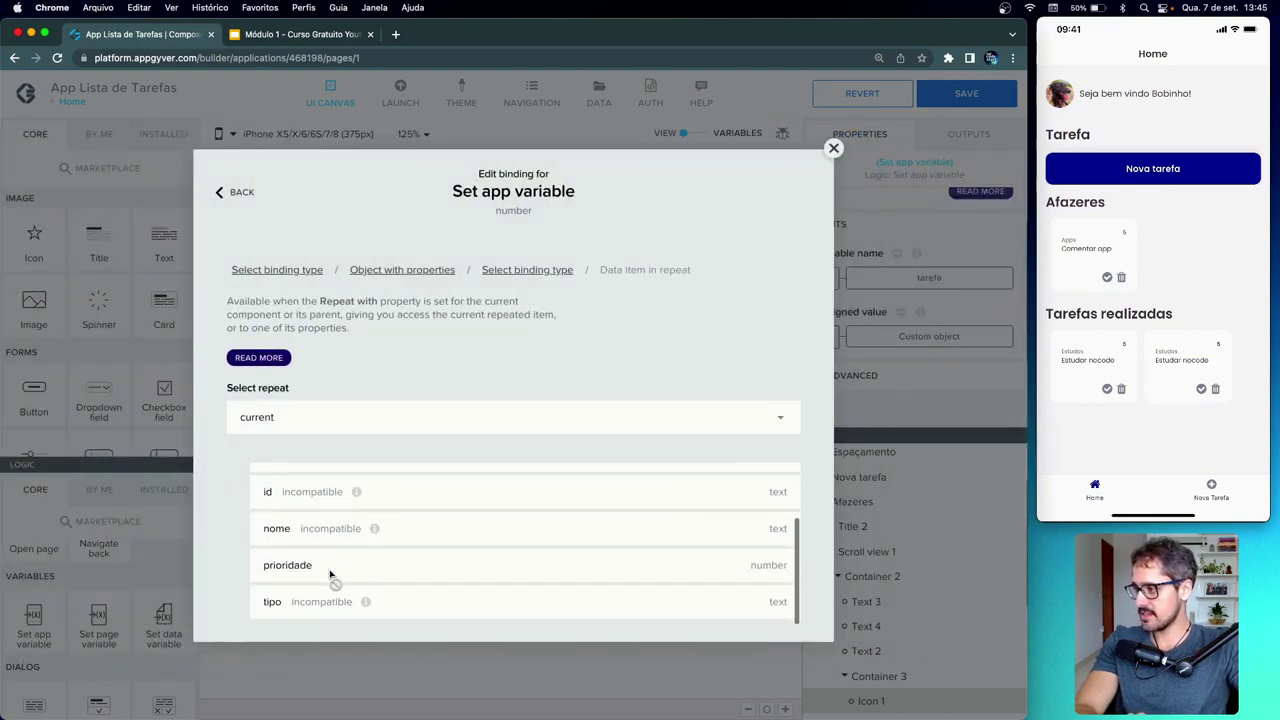
click(320, 567)
click(772, 559)
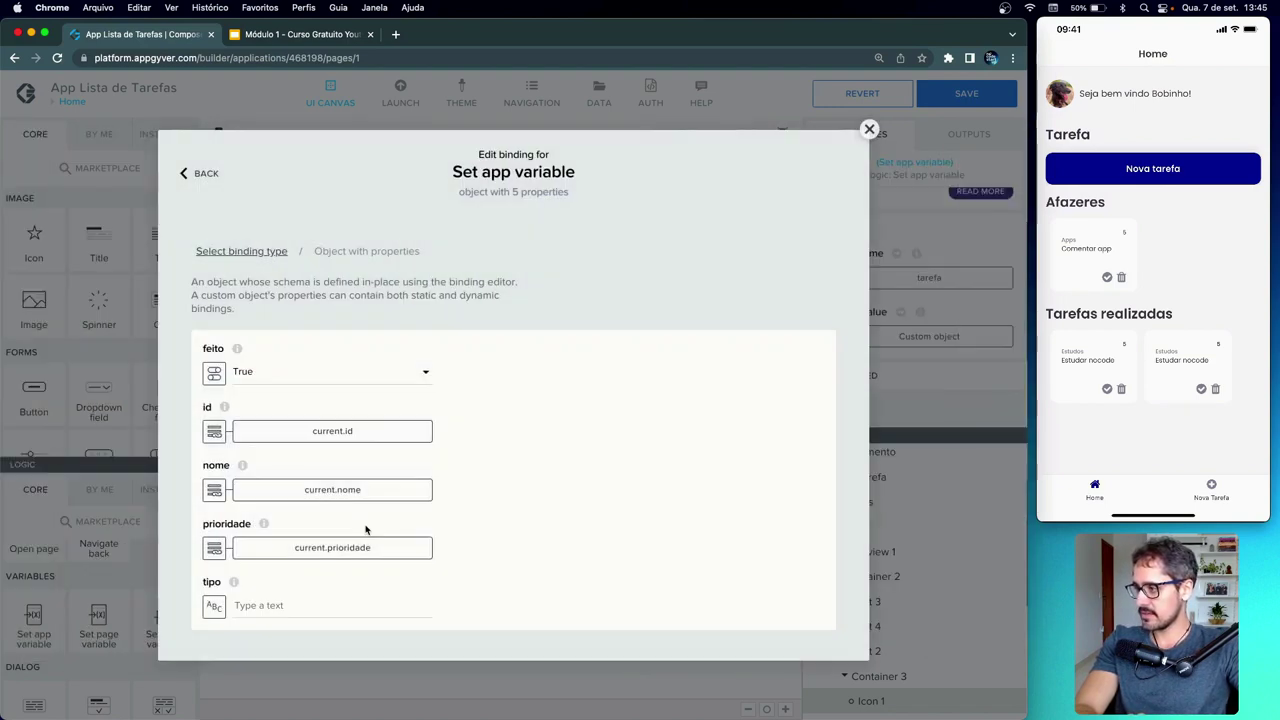
- Bind the object's tipo property to the repeated data item current.tipo and save the assigned value object
click(214, 606)
click(660, 475)
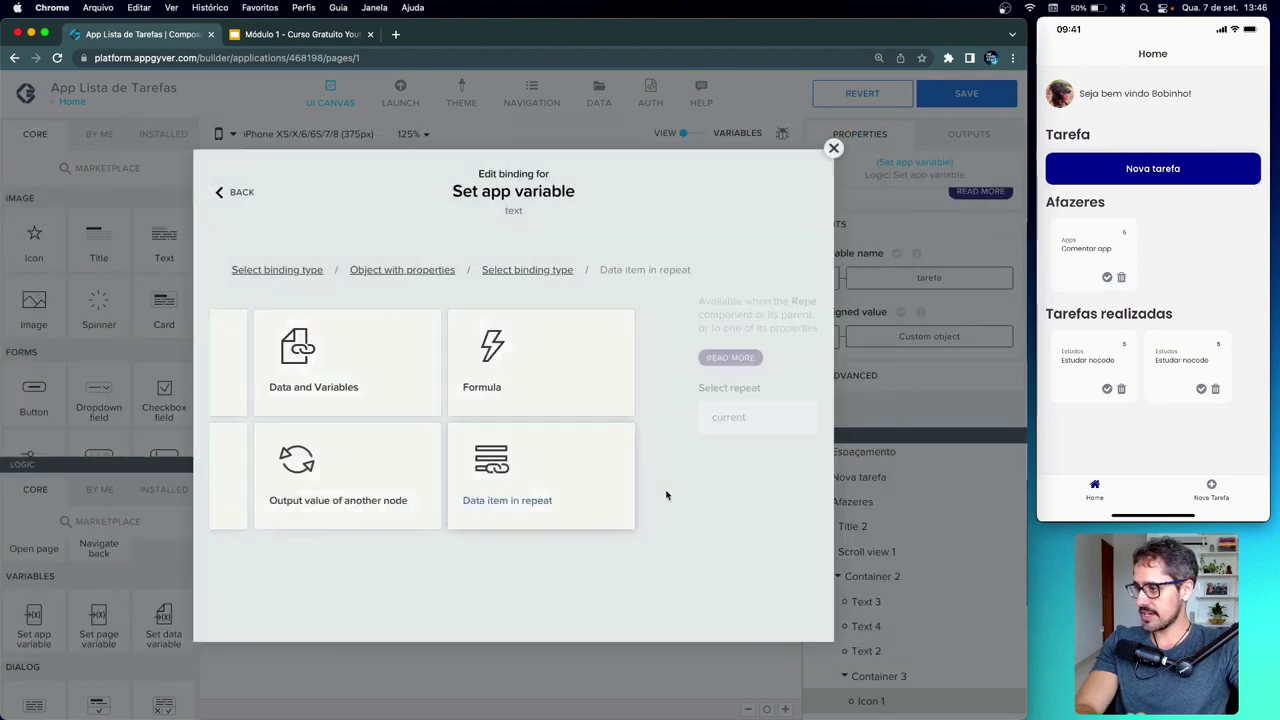
scroll(297, 545, down, 2)
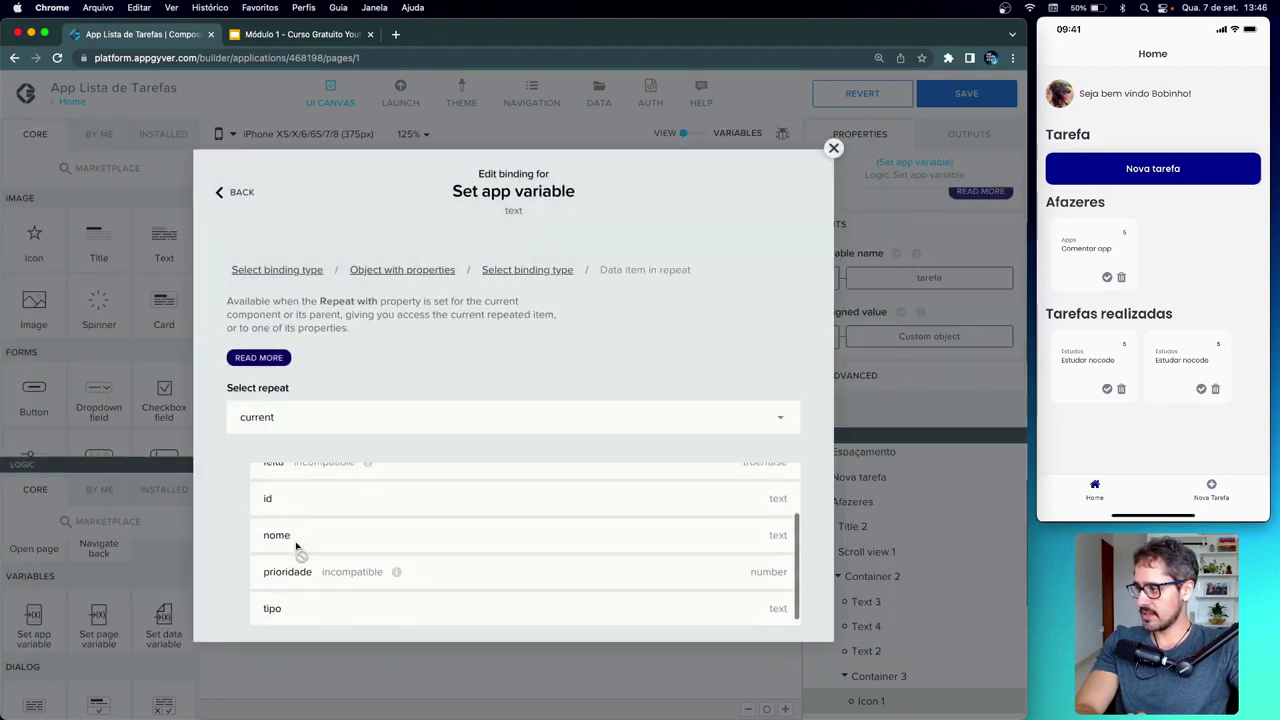
click(310, 602)
click(768, 563)
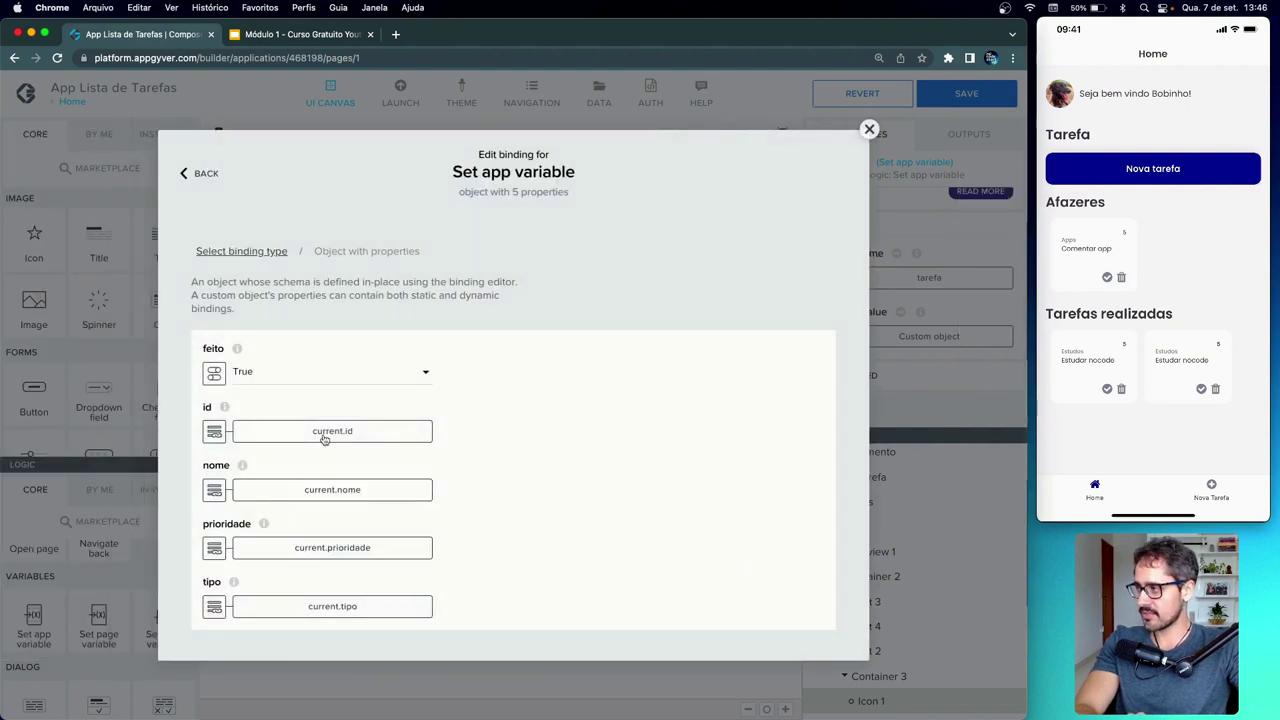
scroll(777, 477, down, 2)
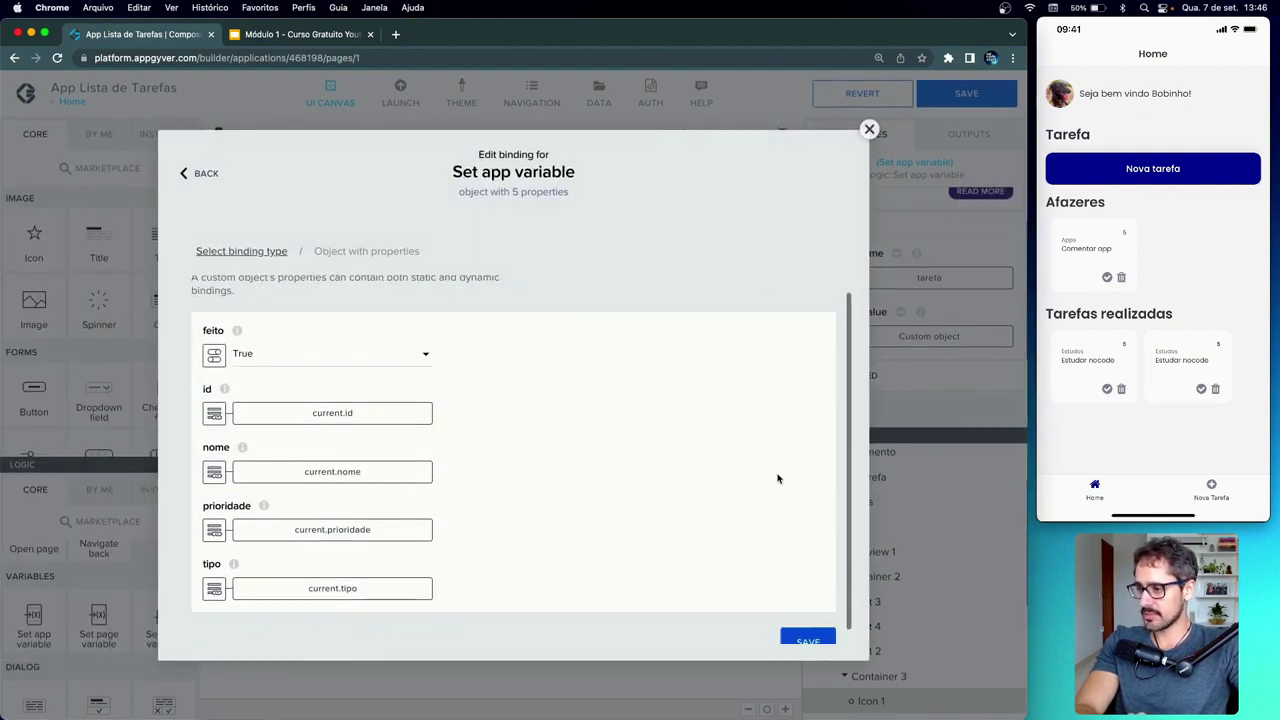
click(808, 628)
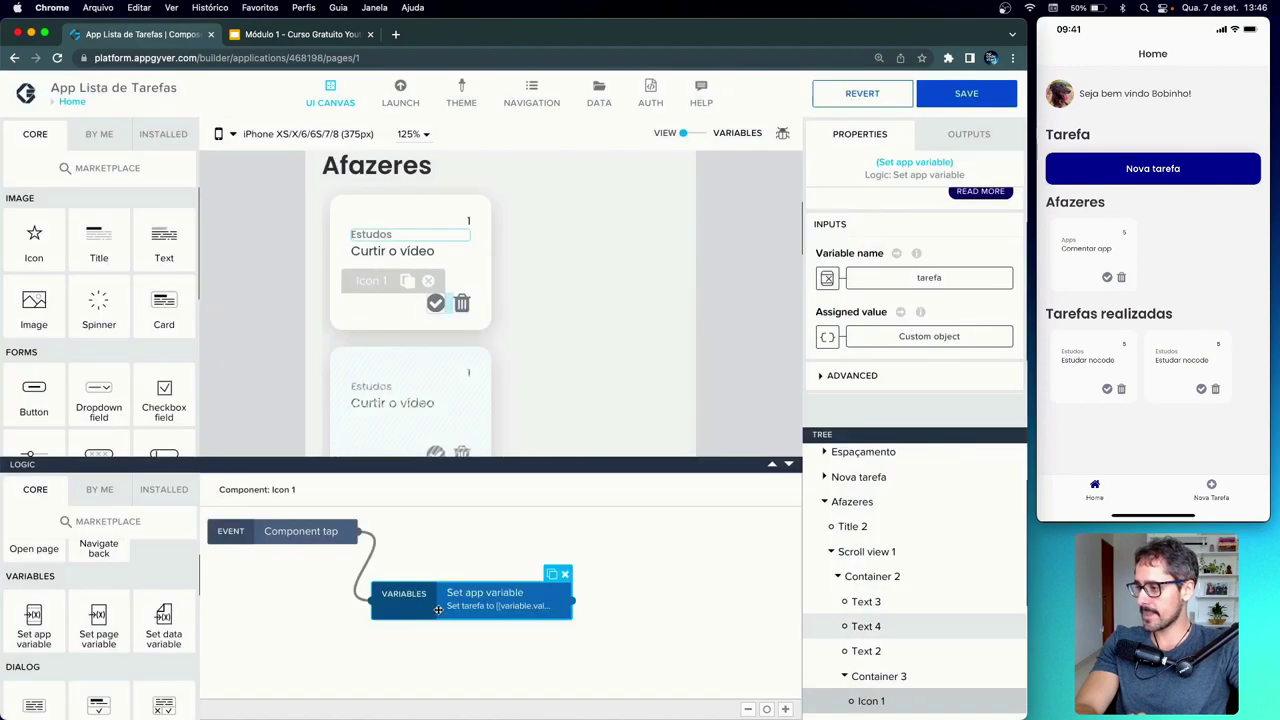
- Insert a Confirm dialog titled "Tarefa realizada?" between the check icon's Component tap event and Set app variable node, and save the app
drag(438, 609, 511, 653)
scroll(118, 585, down, 2)
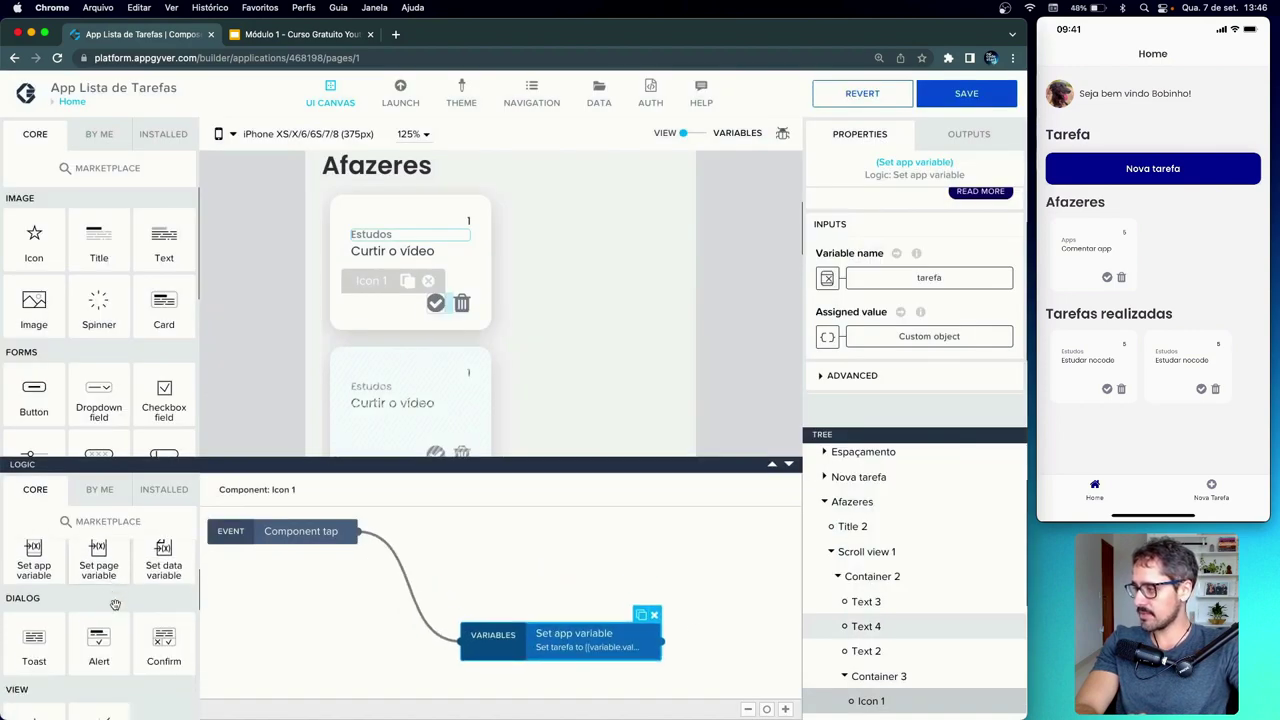
drag(160, 640, 424, 590)
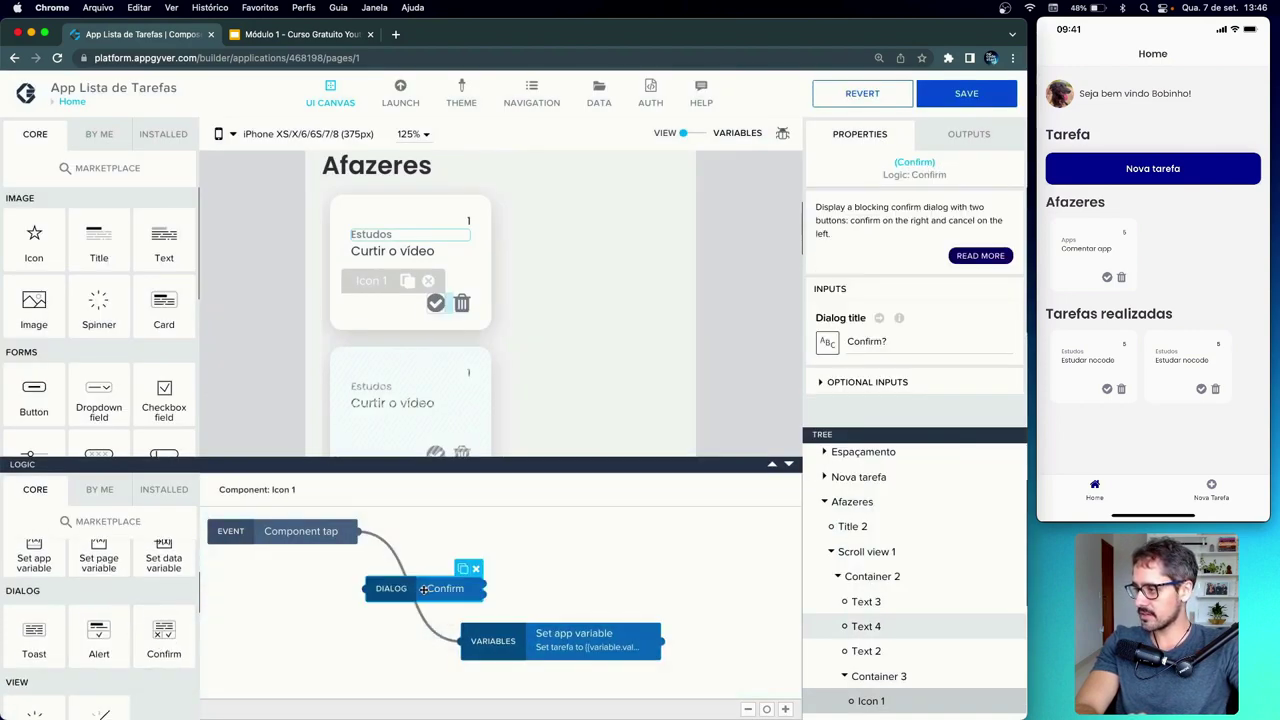
drag(908, 342, 845, 333)
text(Tarefa realizada?)
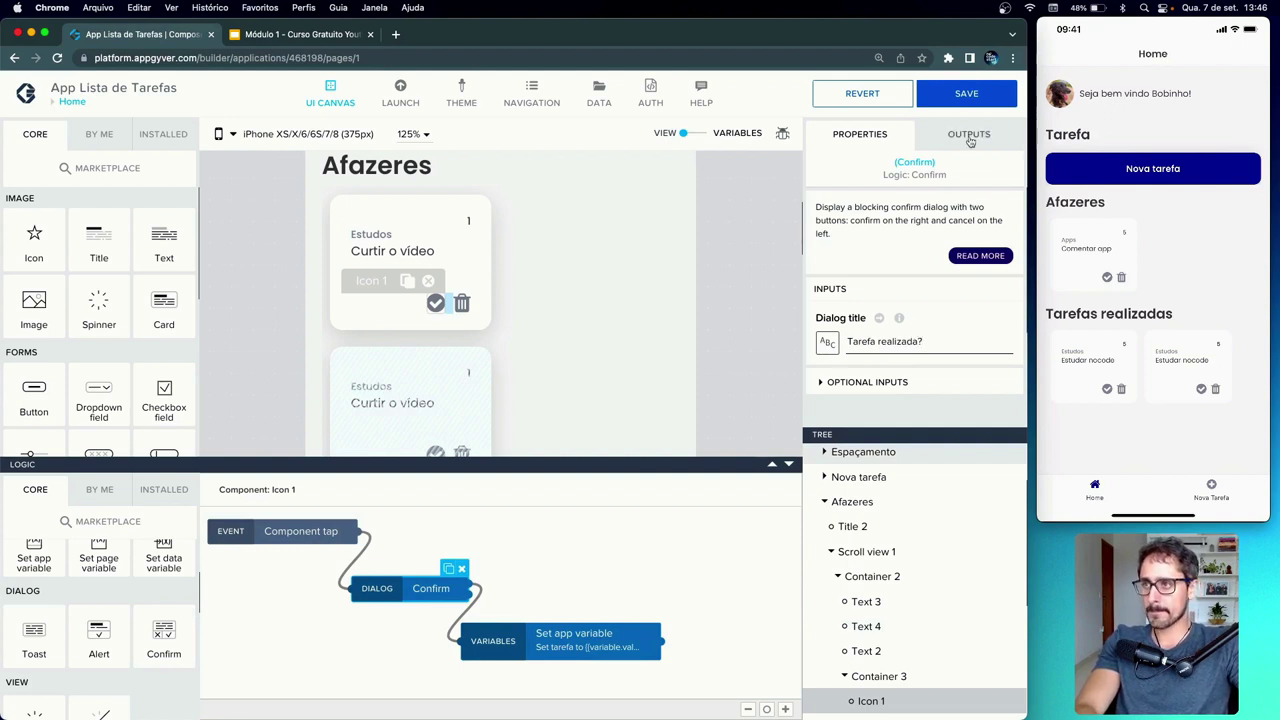
click(975, 100)
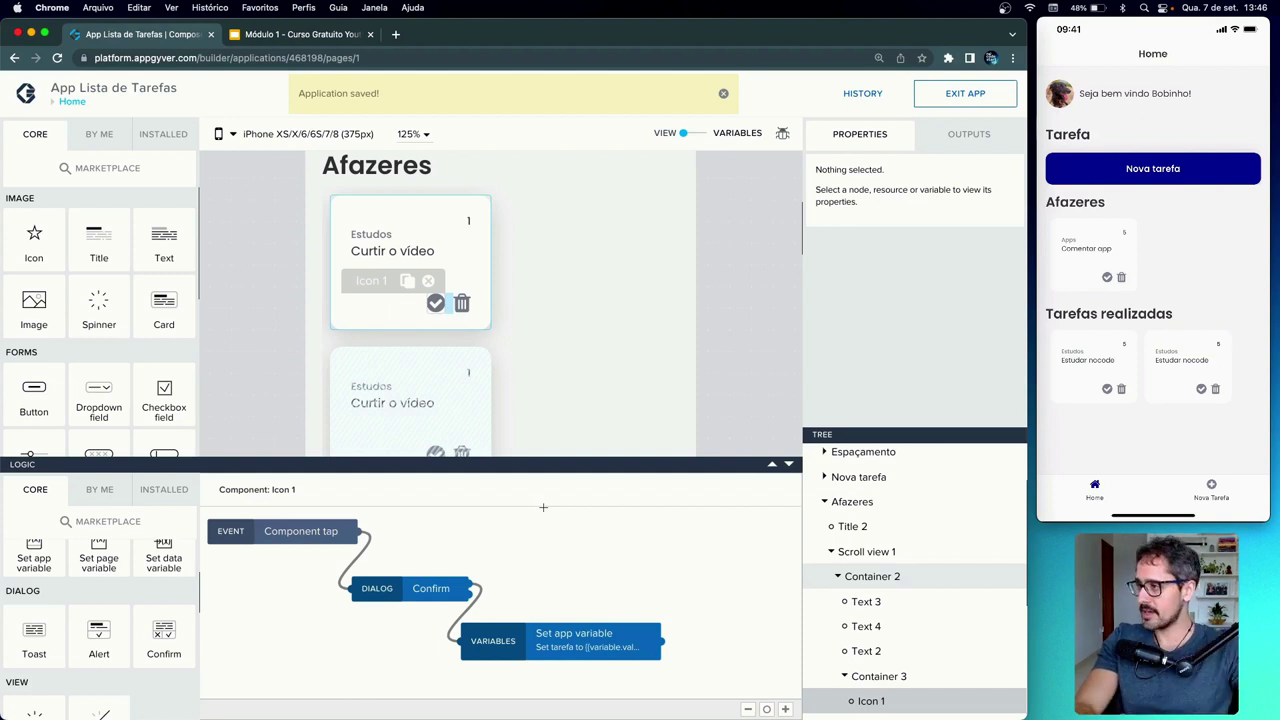
- Remove the trash icon from the Afazeres task card and save the app
click(461, 304)
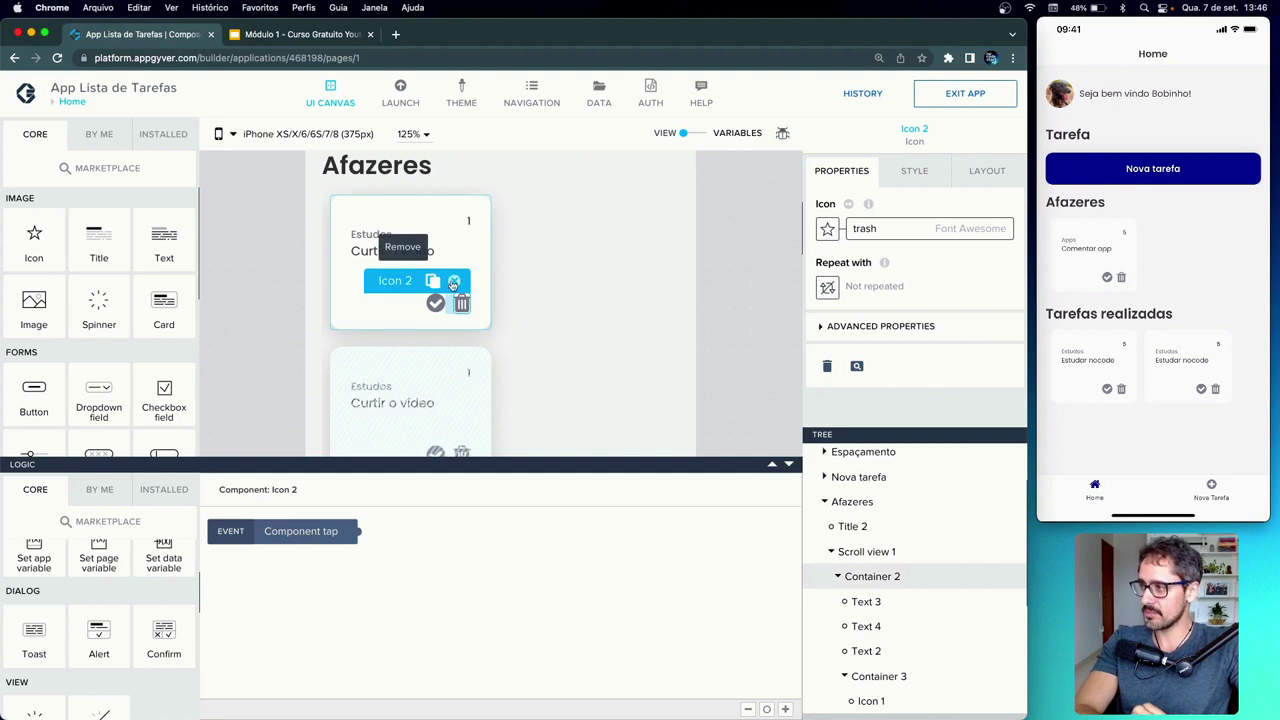
click(454, 281)
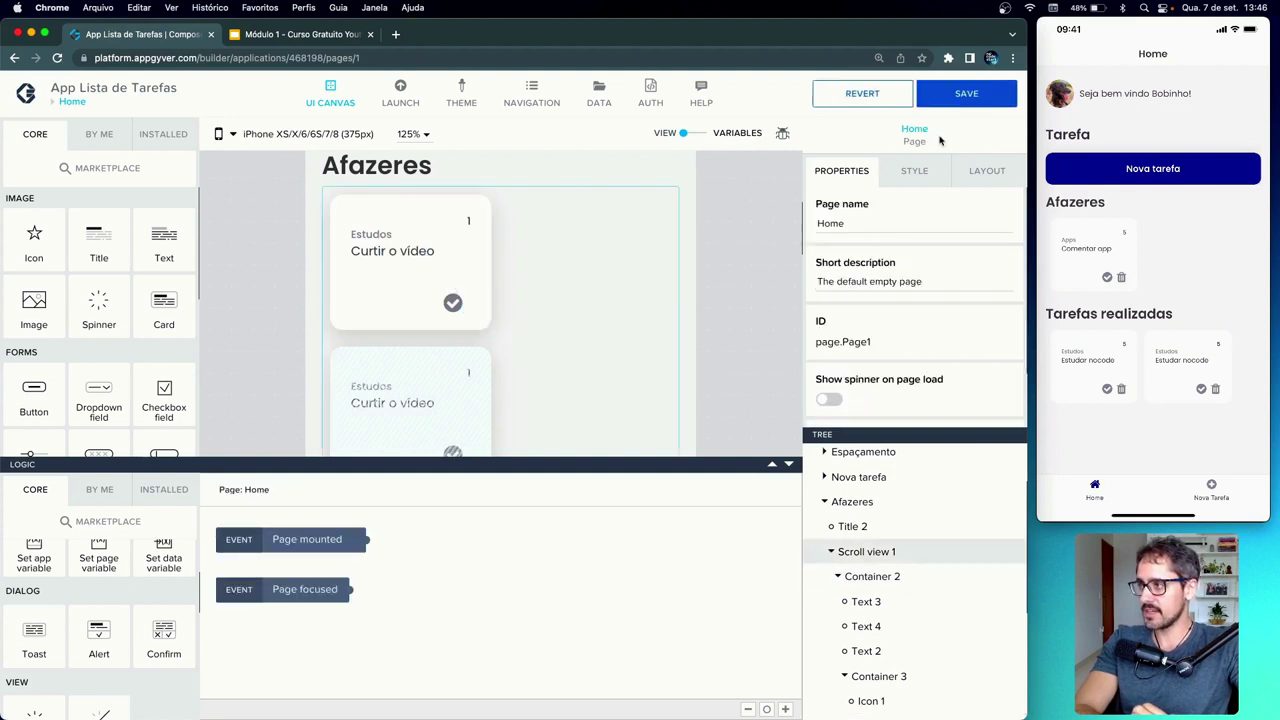
click(941, 112)
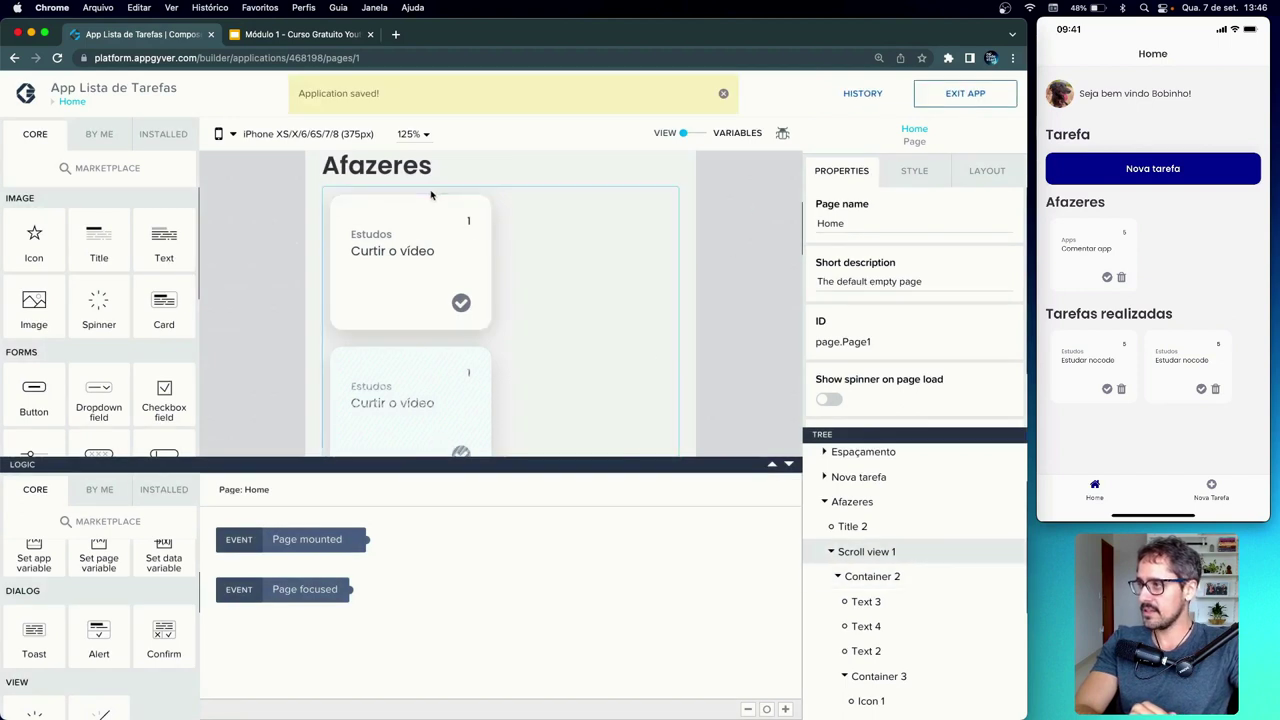
- Open the logic of the BancoDadosTarefas data variable and add a Delay node below Get record collection
click(694, 134)
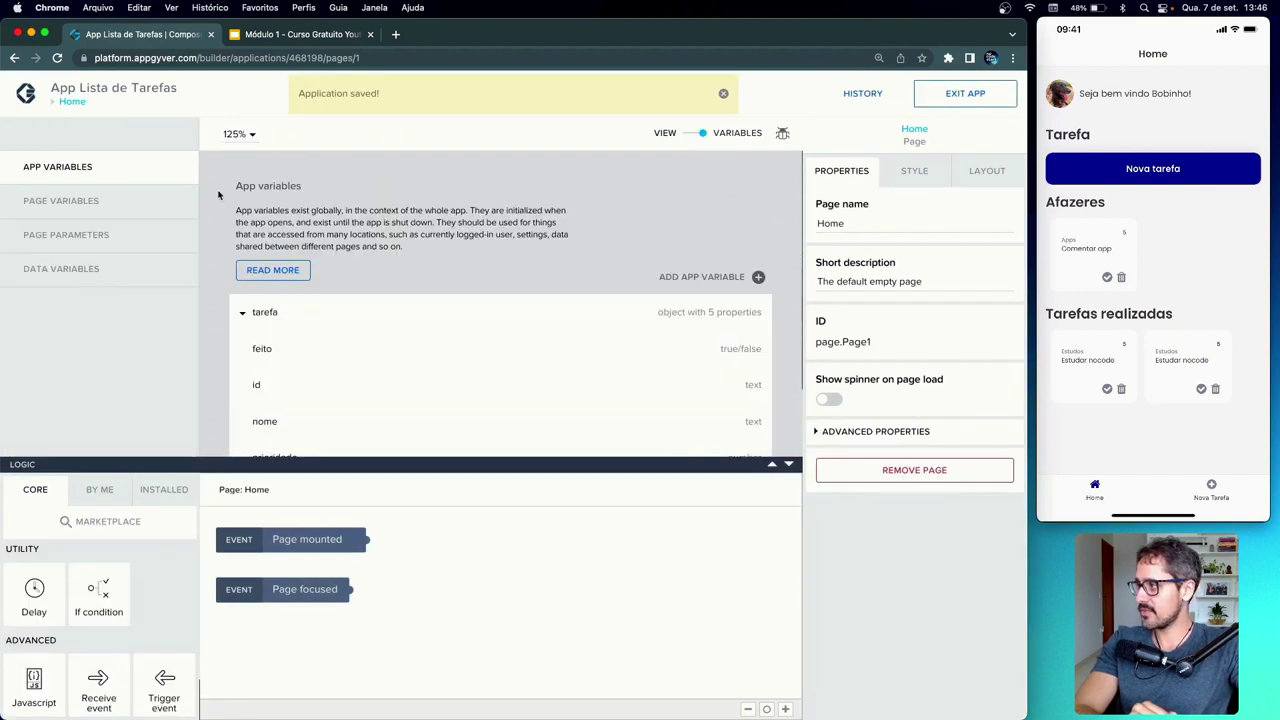
click(104, 266)
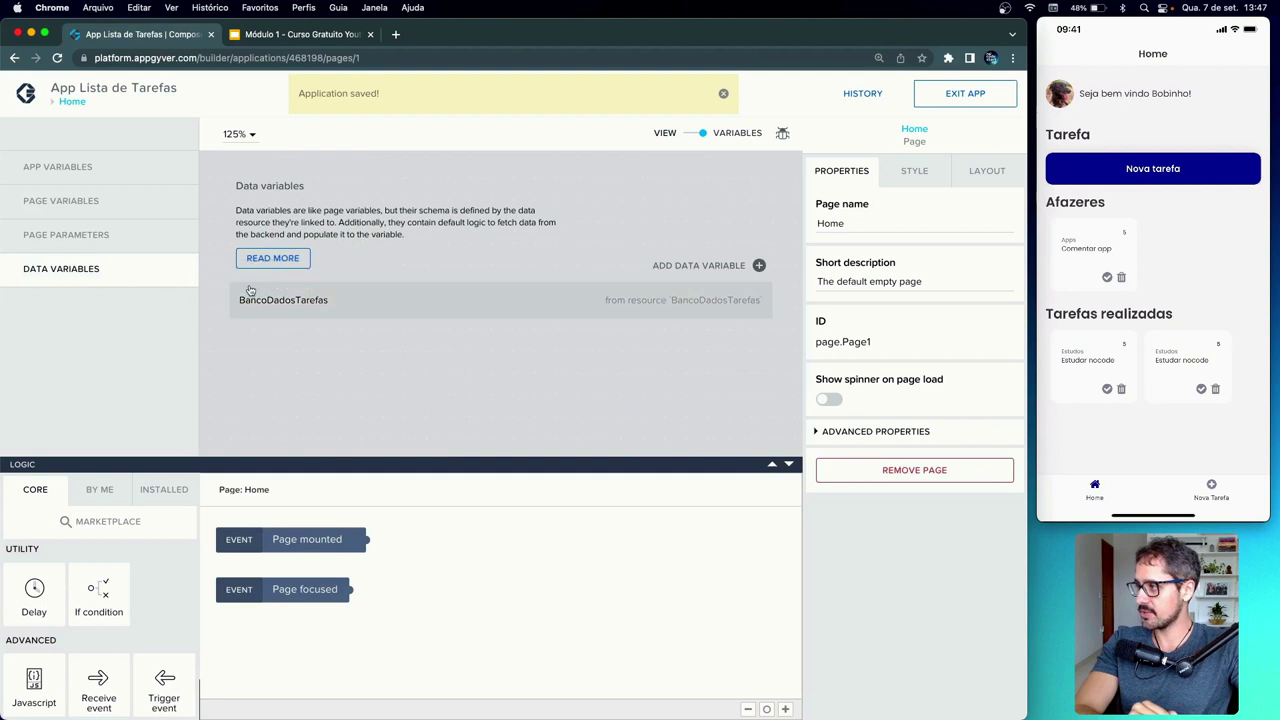
click(343, 303)
drag(581, 594, 518, 606)
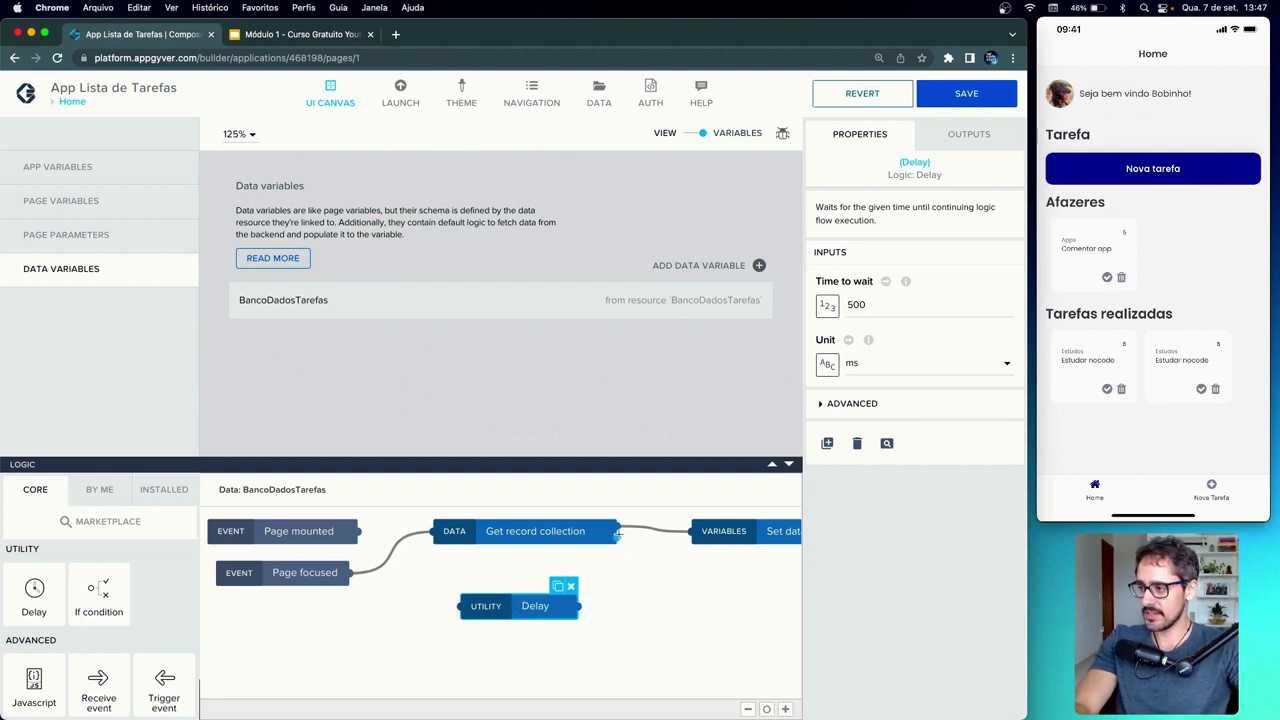
- Connect both Get record collection outputs to the Delay node, loop Delay back to Get record collection, save, and return to the Home layout
drag(617, 535, 460, 606)
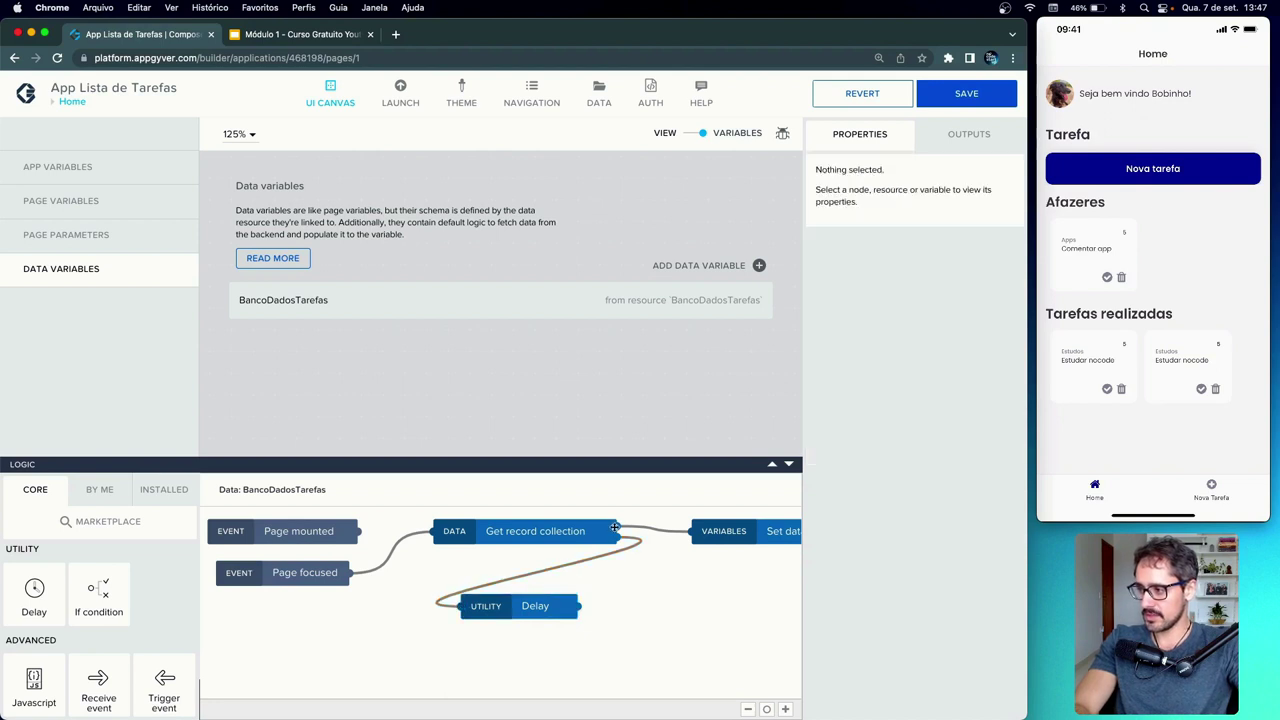
drag(627, 527, 522, 598)
drag(606, 577, 438, 531)
click(521, 605)
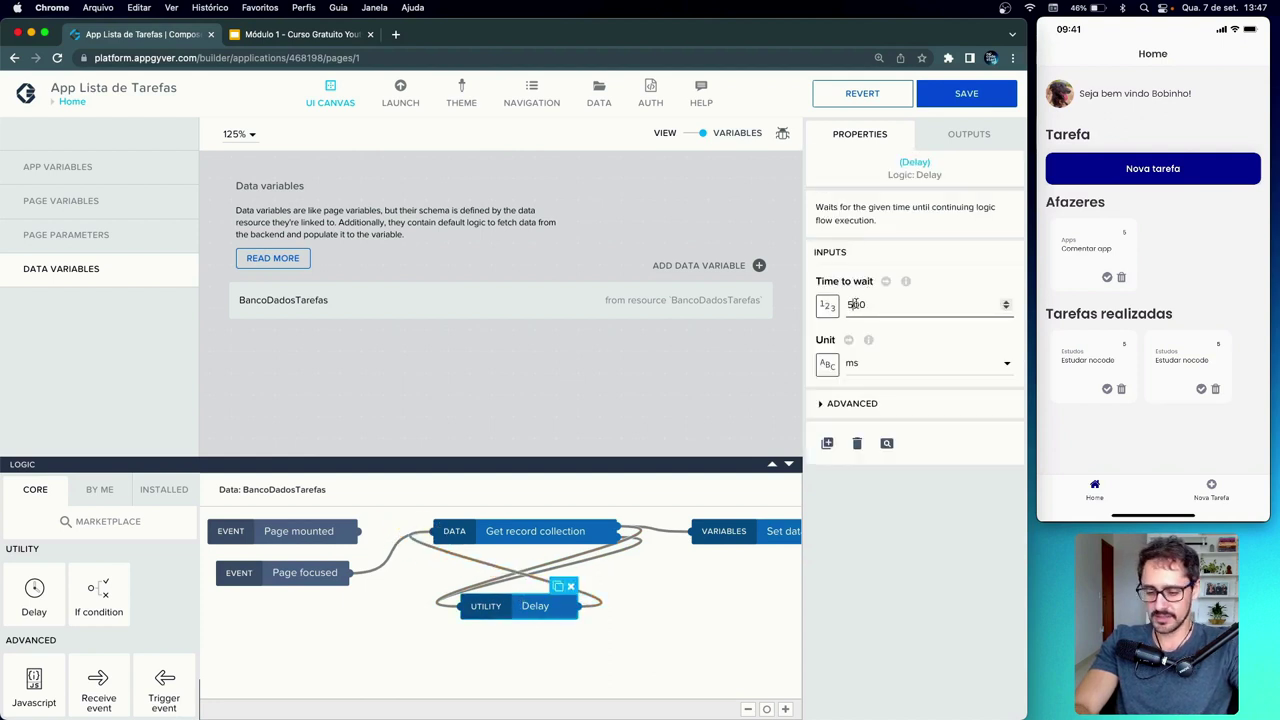
click(955, 95)
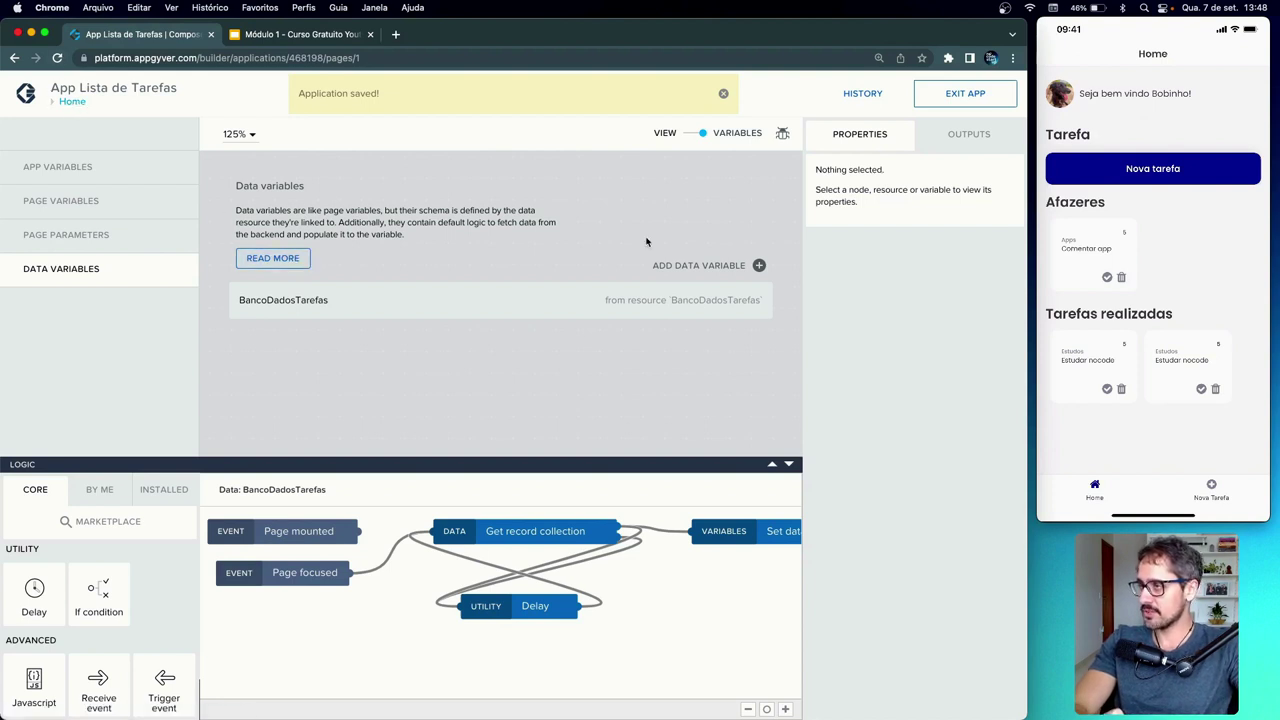
click(703, 134)
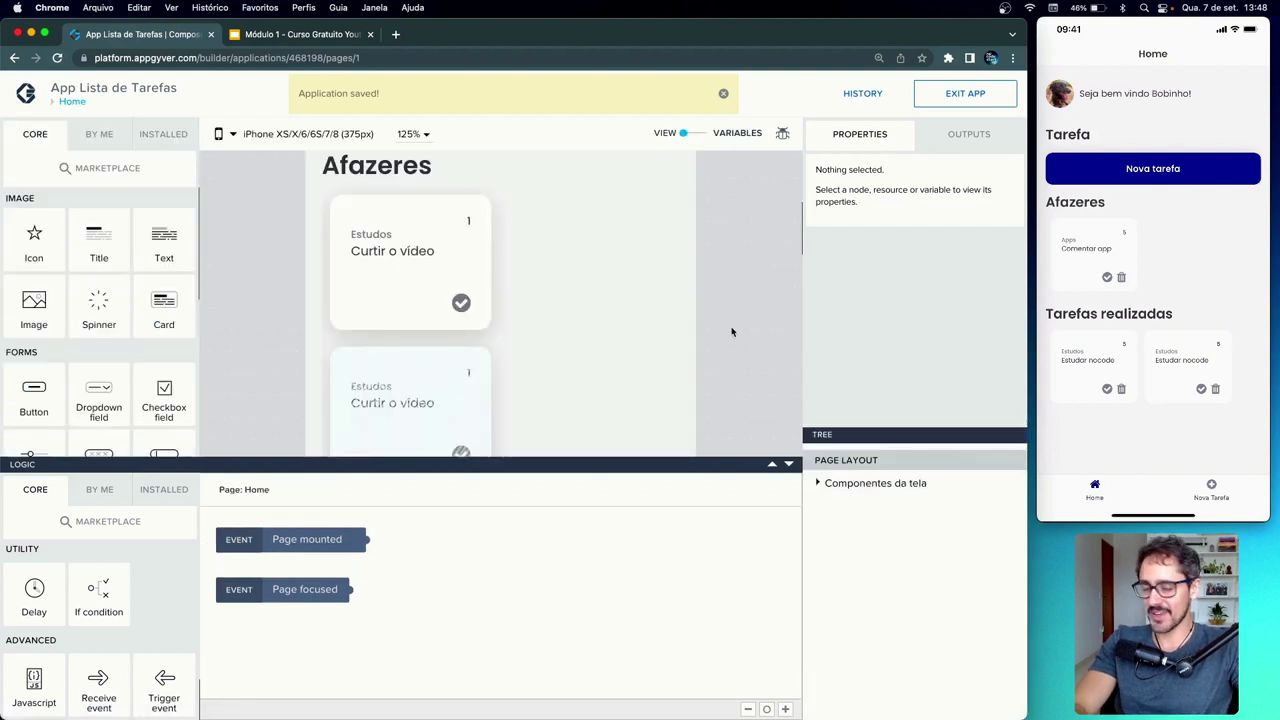
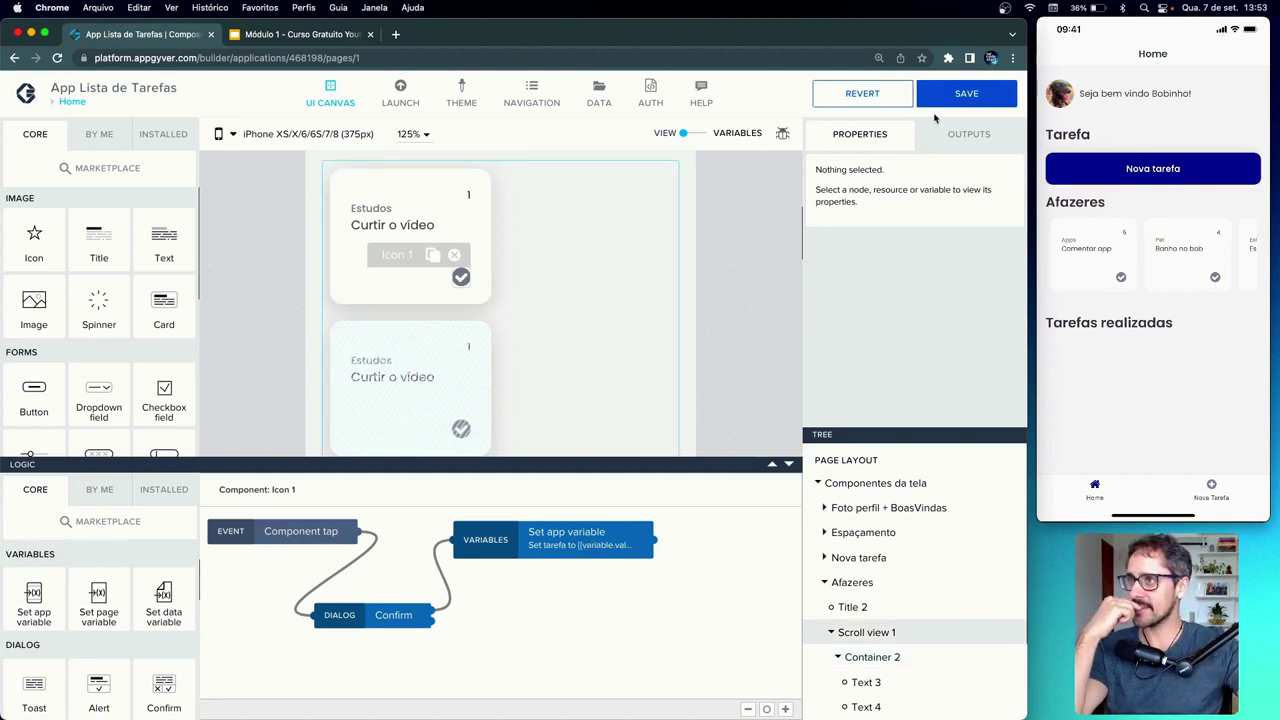
- Save the app and delete the Set app variable node from the Afazeres check icon's logic
click(962, 94)
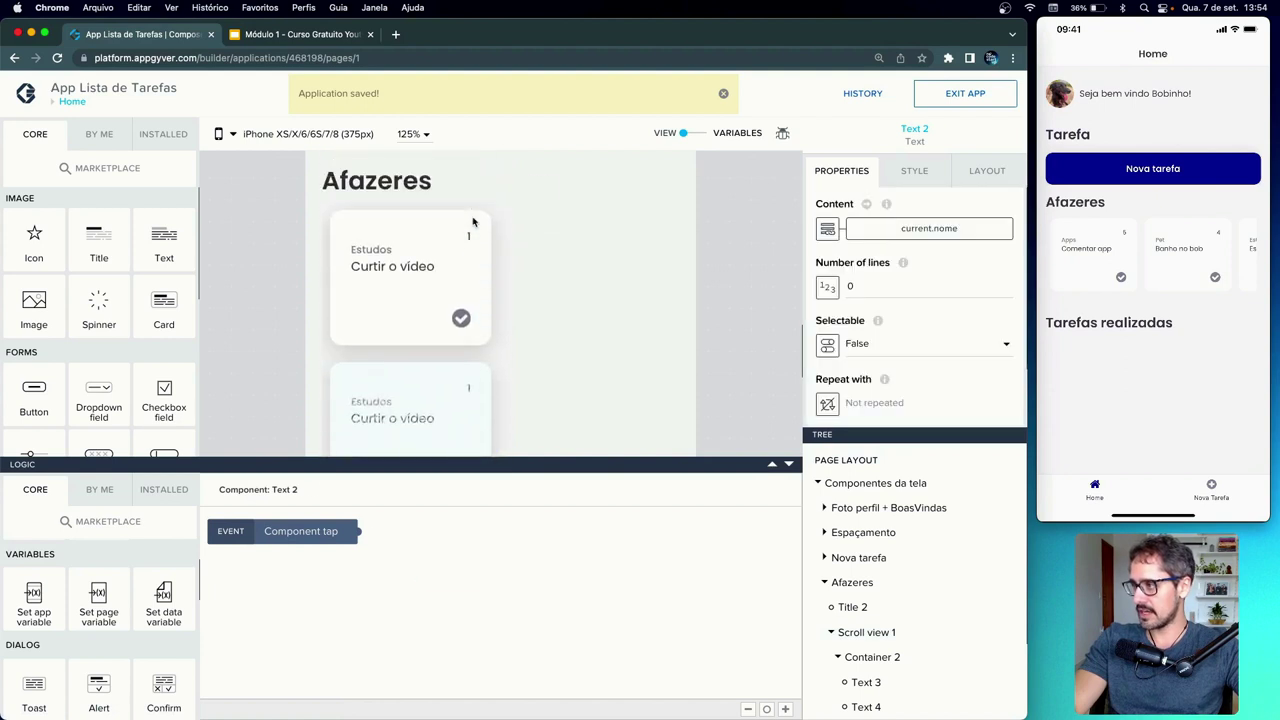
click(461, 318)
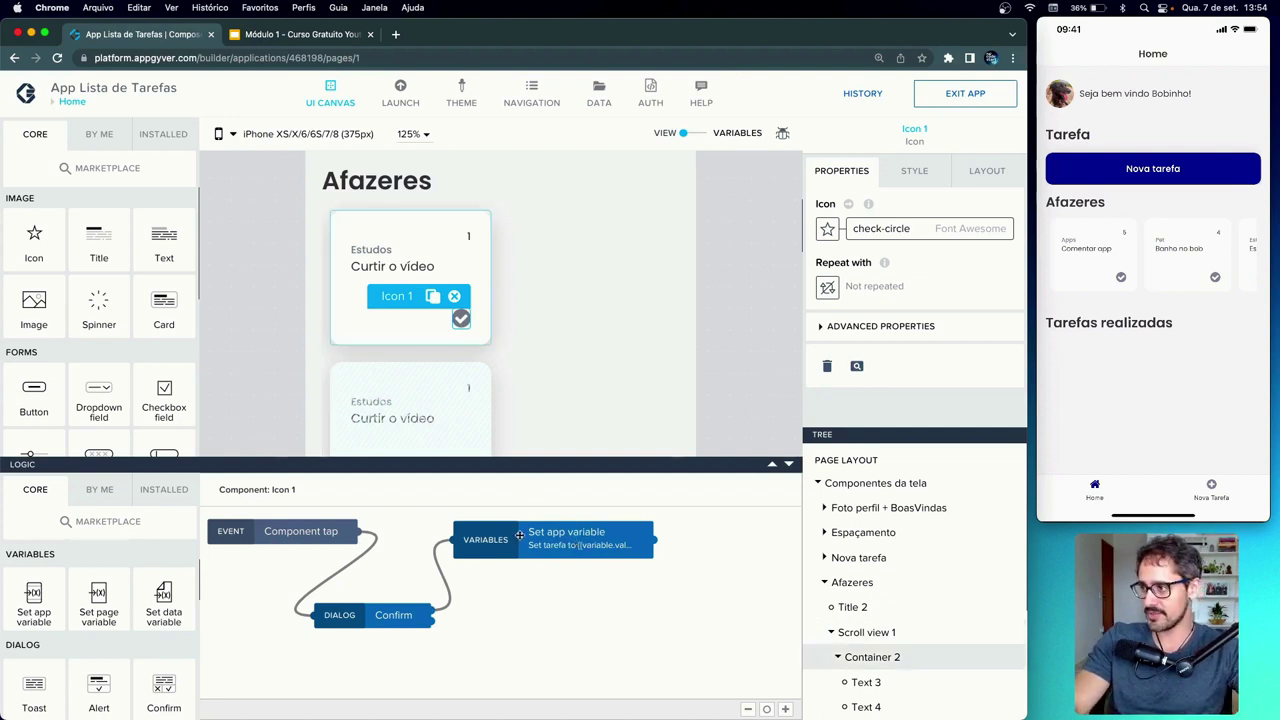
mouse_move(519, 542)
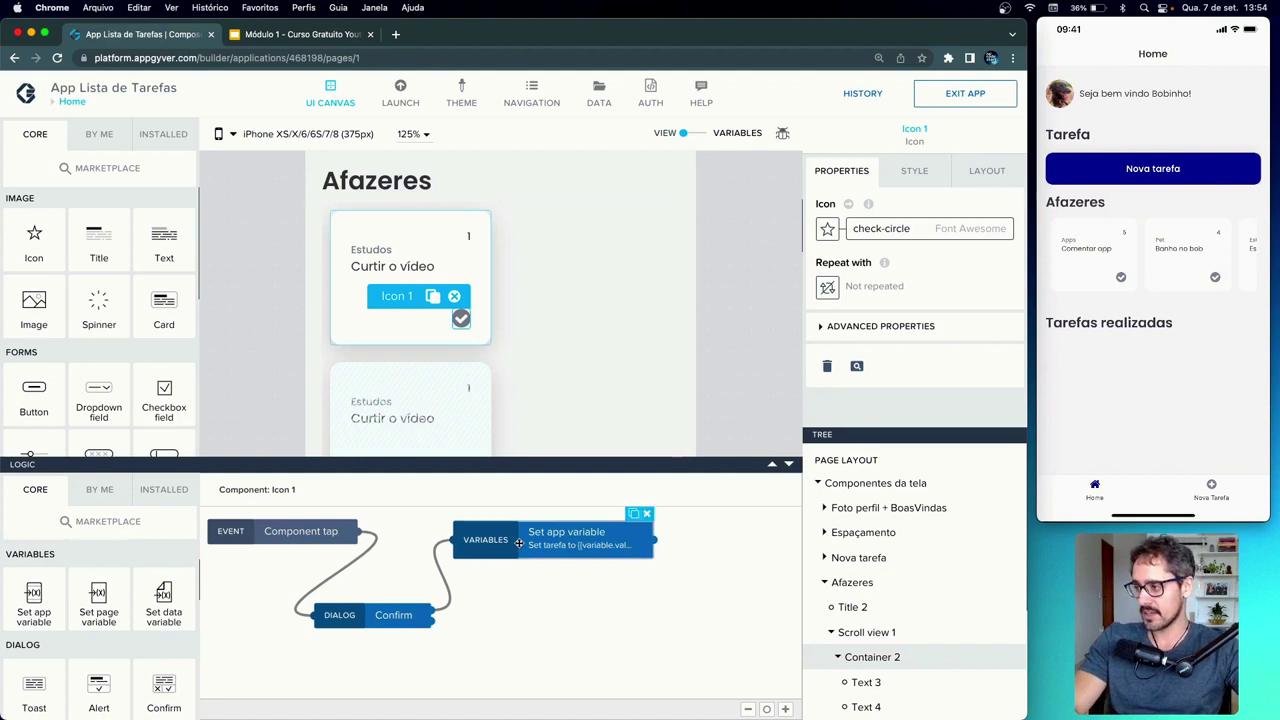
drag(628, 548, 628, 579)
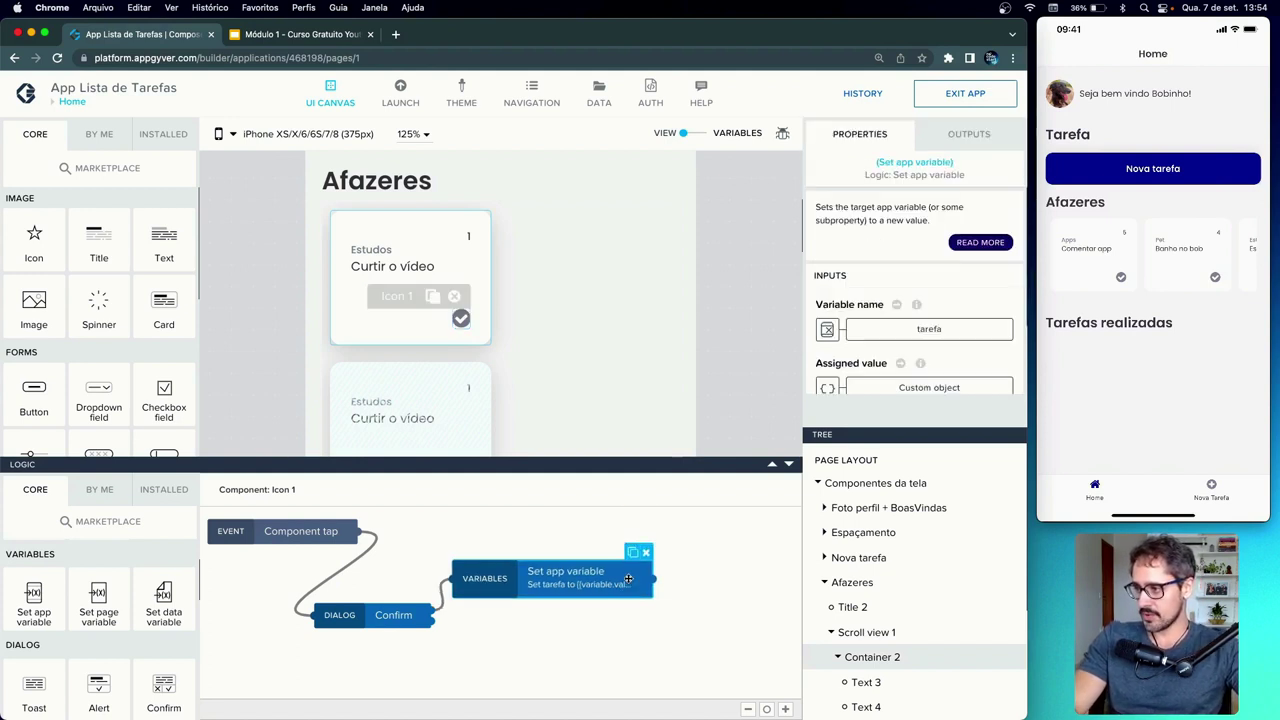
click(647, 555)
- Add an Update record node to the check icon's logic and connect it after the Confirm dialog
scroll(86, 583, down, 4)
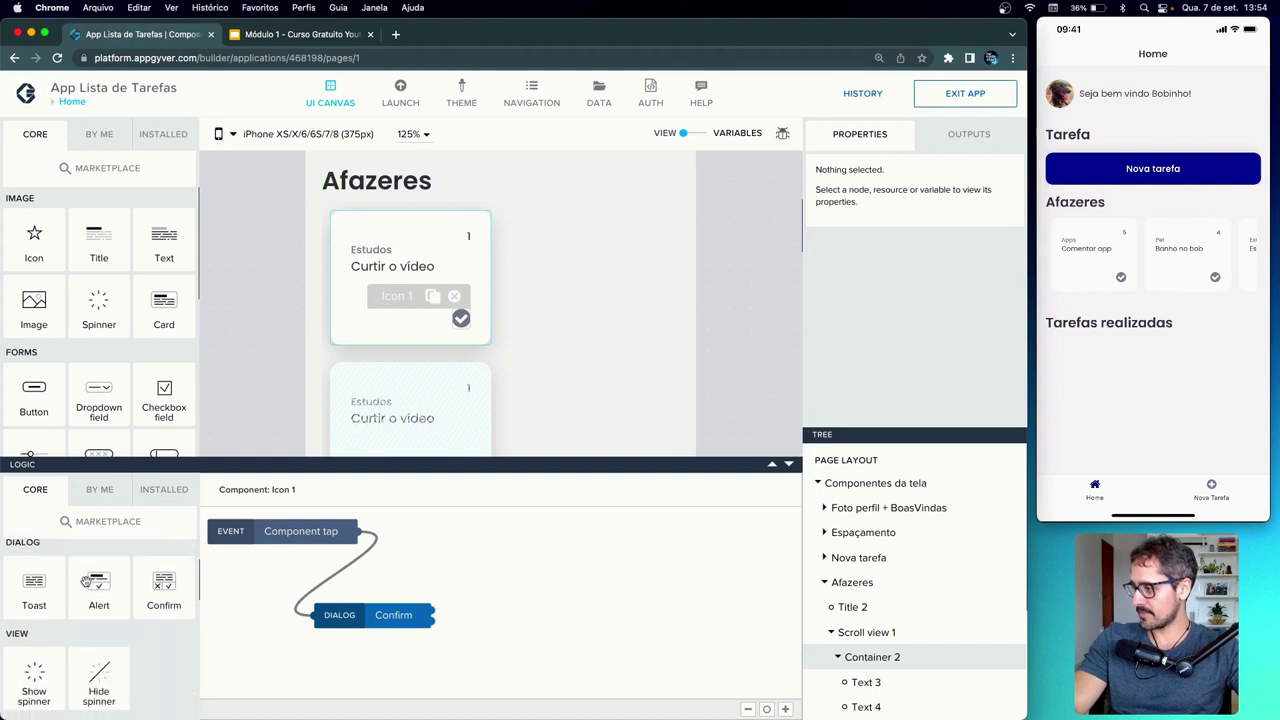
scroll(86, 583, down, 3)
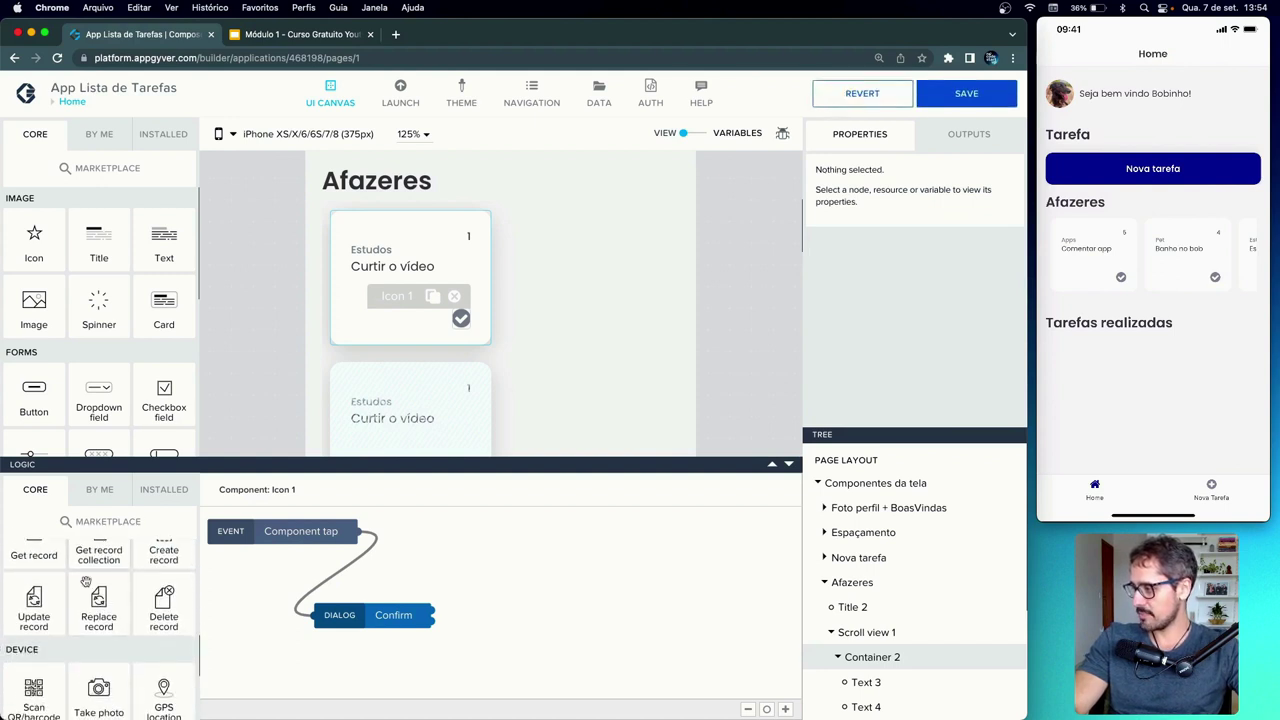
scroll(86, 583, up, 1)
drag(34, 636, 465, 556)
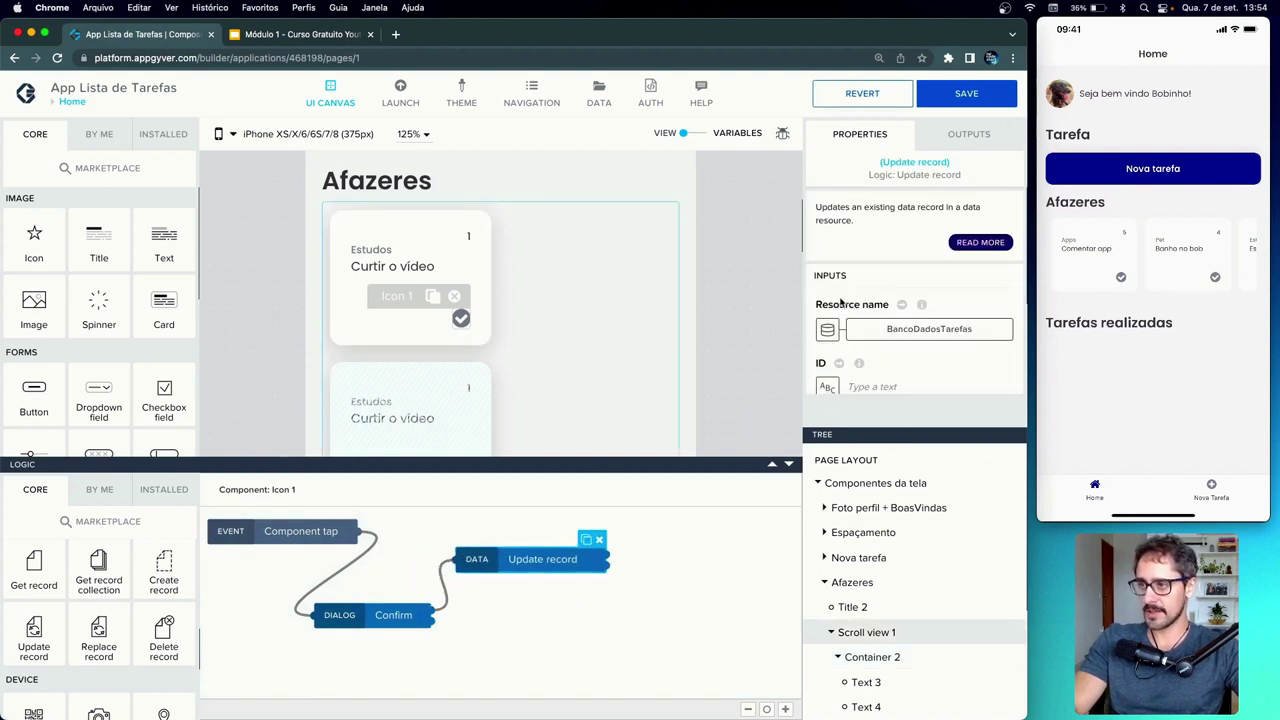
- Bind the Update record node's ID to the repeated data item current.id
scroll(838, 345, down, 1)
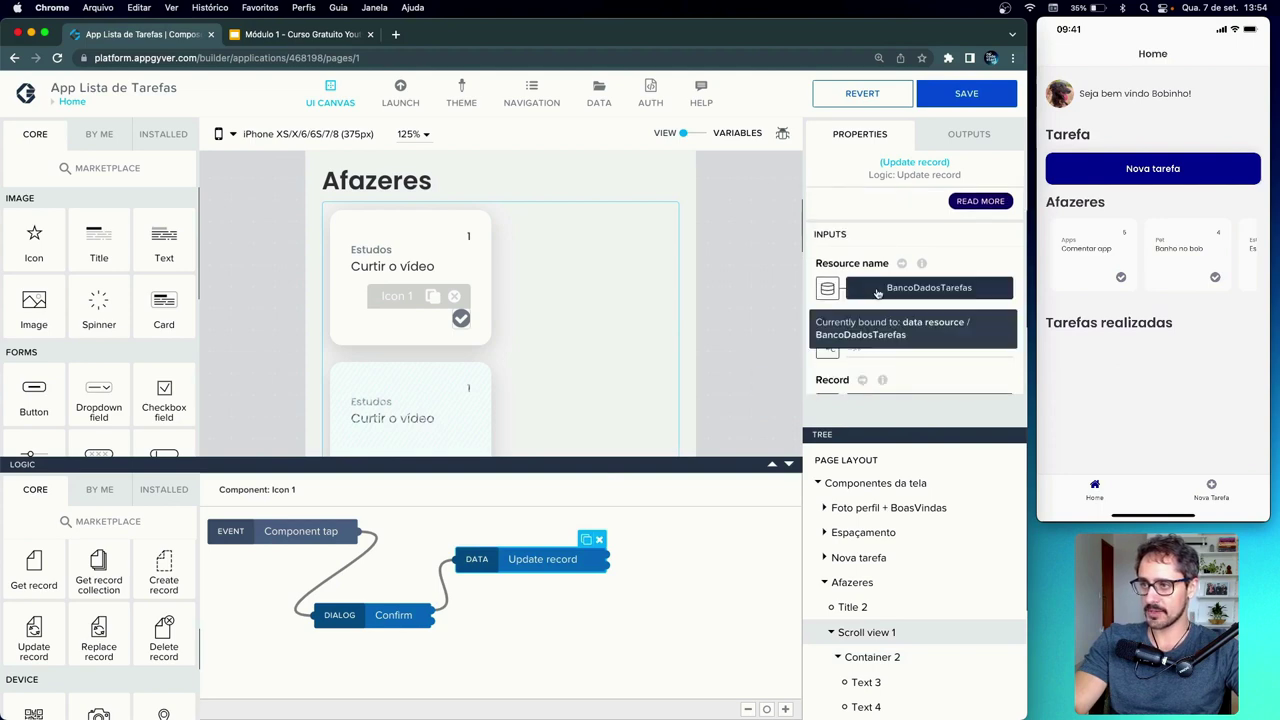
click(825, 345)
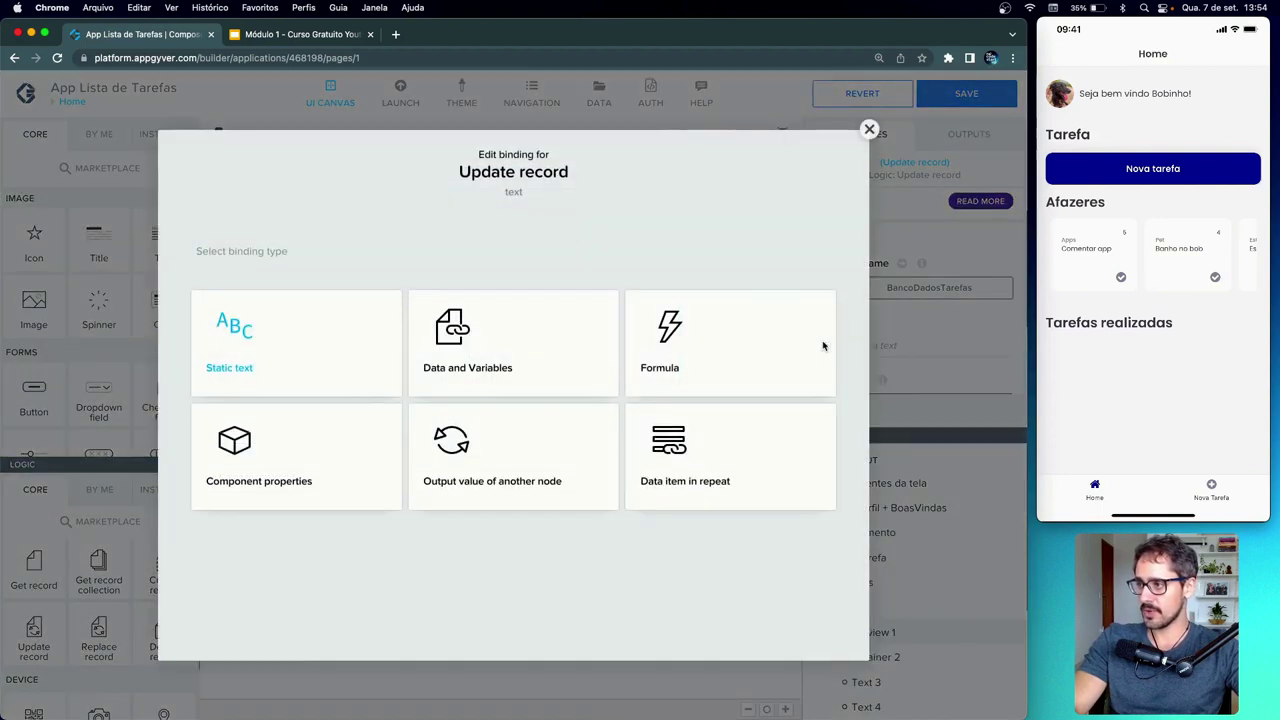
click(684, 437)
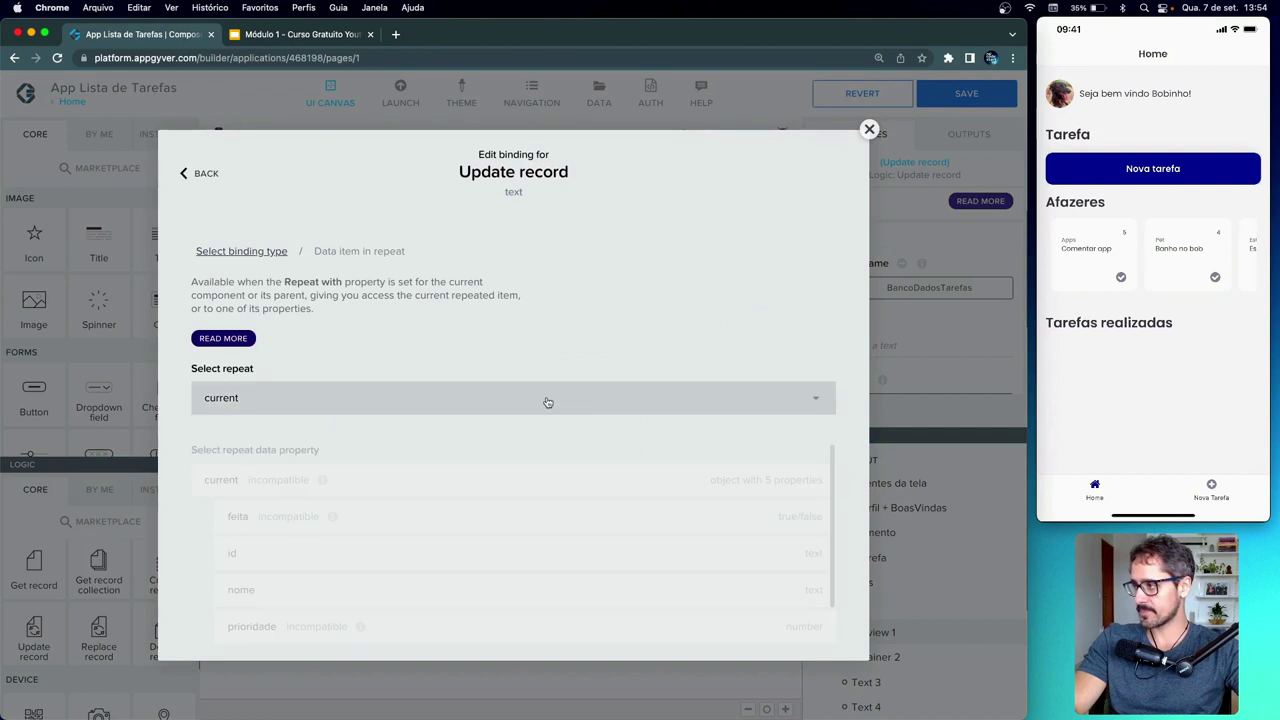
click(198, 173)
click(757, 486)
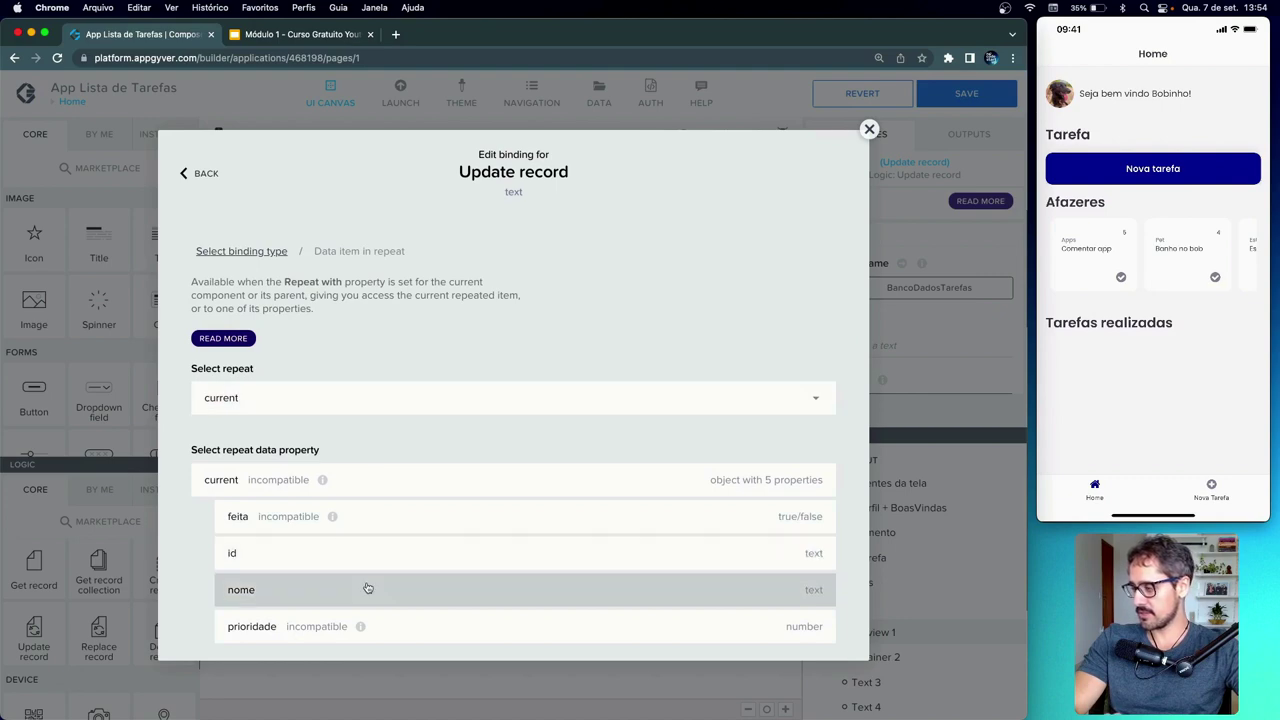
click(385, 553)
click(800, 541)
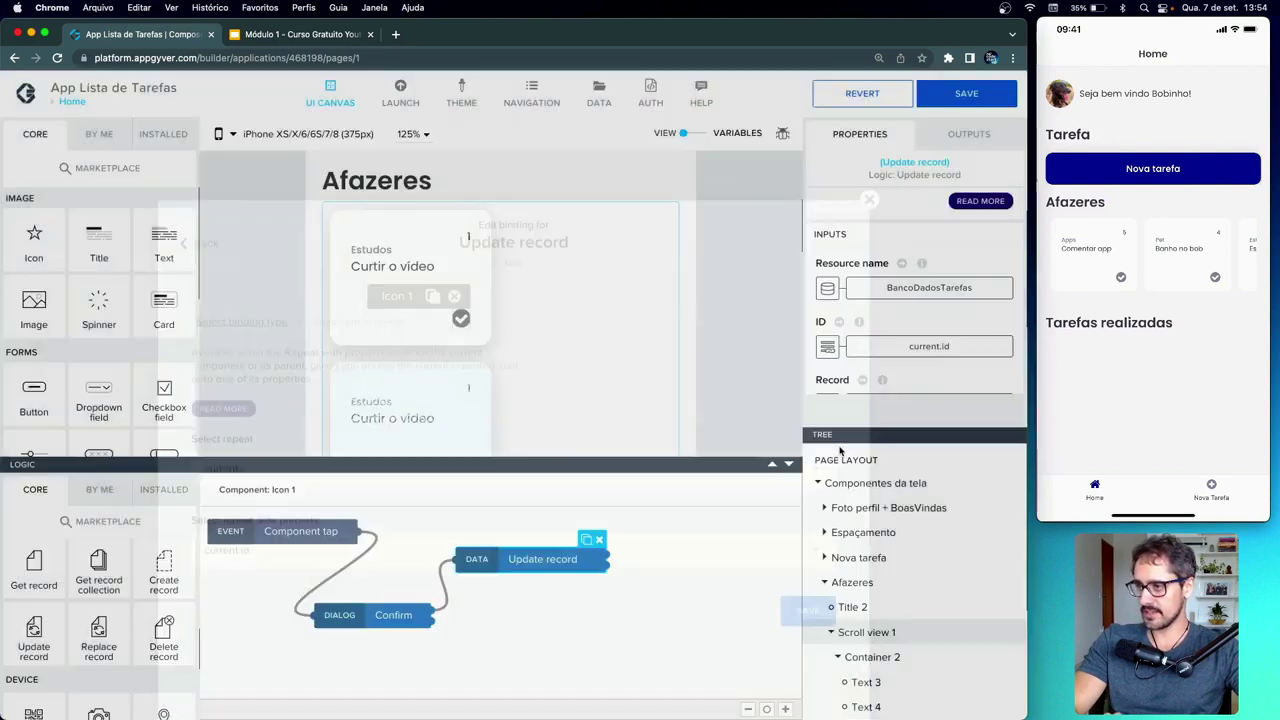
- Bind the nome property of the Update record node's Record object to the repeated data item current.nome
scroll(853, 374, down, 3)
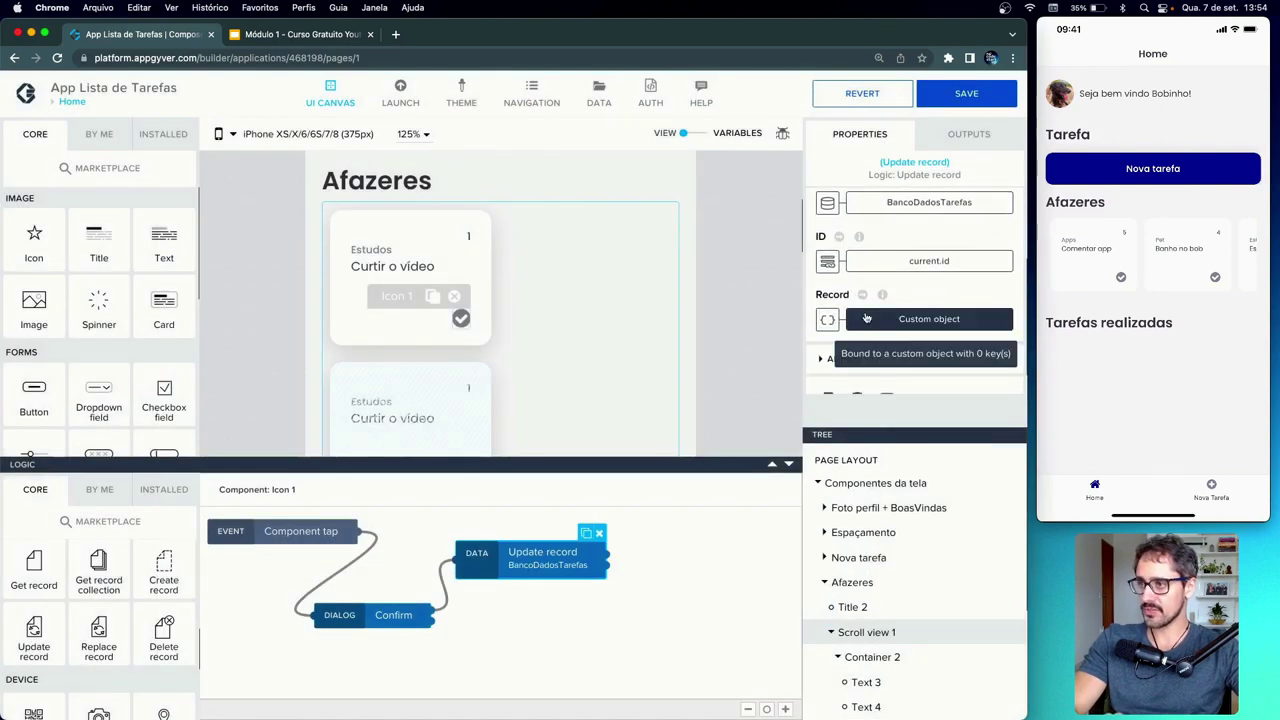
click(866, 317)
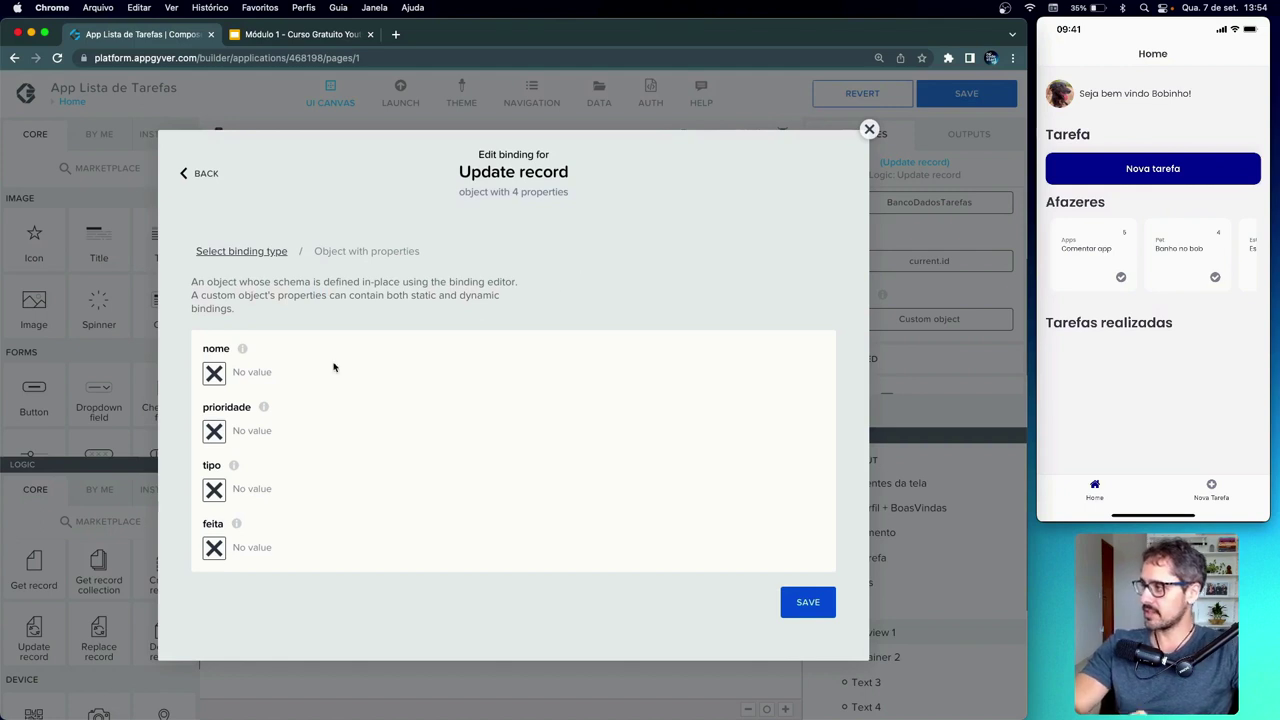
click(214, 373)
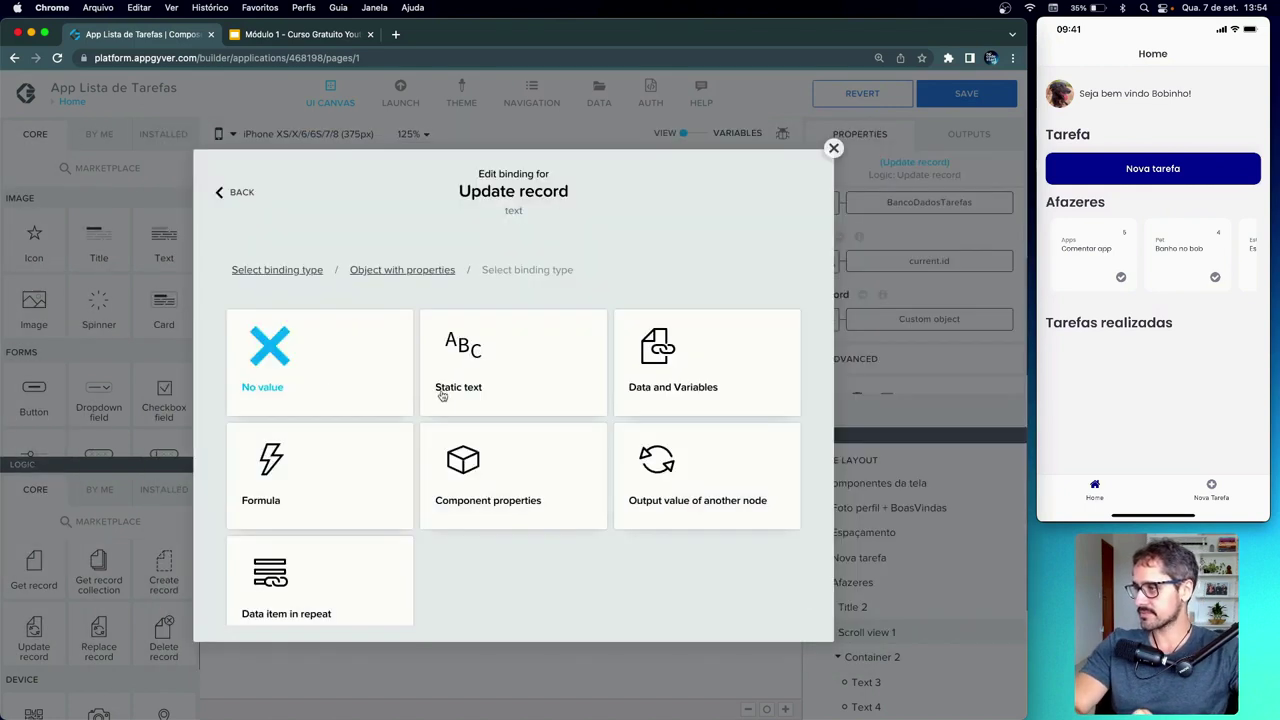
click(301, 598)
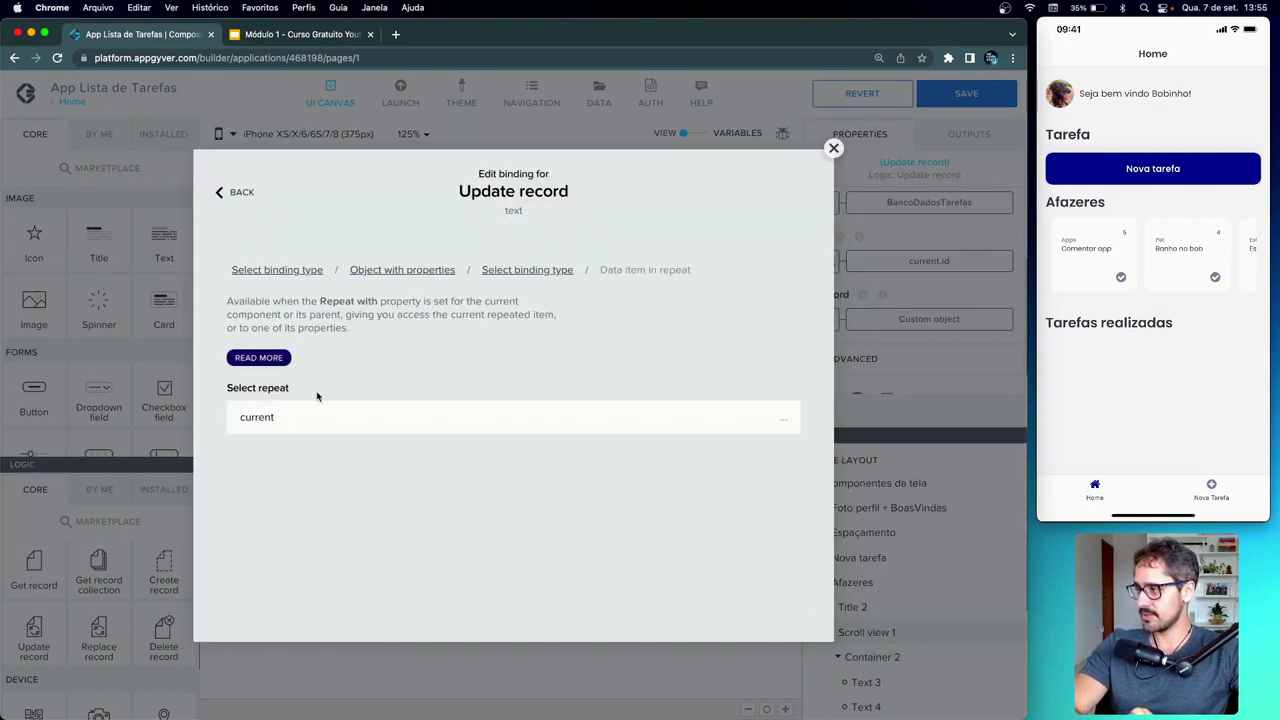
scroll(349, 560, down, 2)
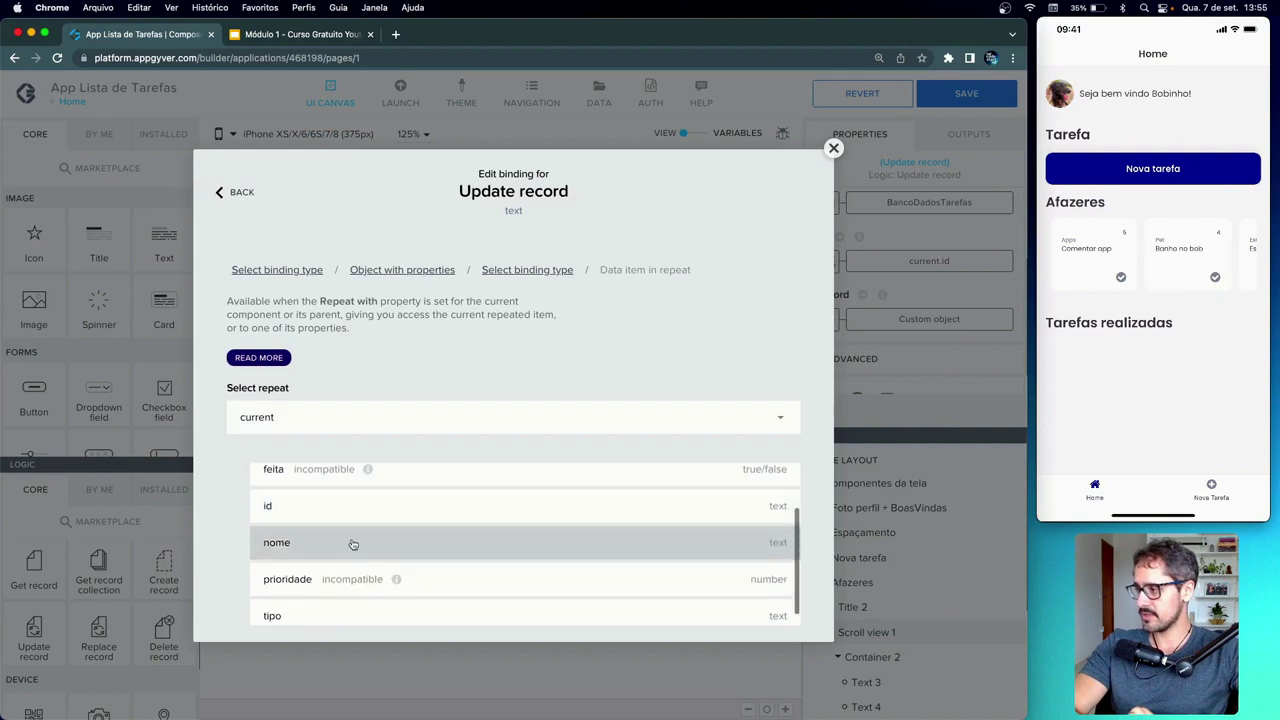
click(352, 544)
click(789, 559)
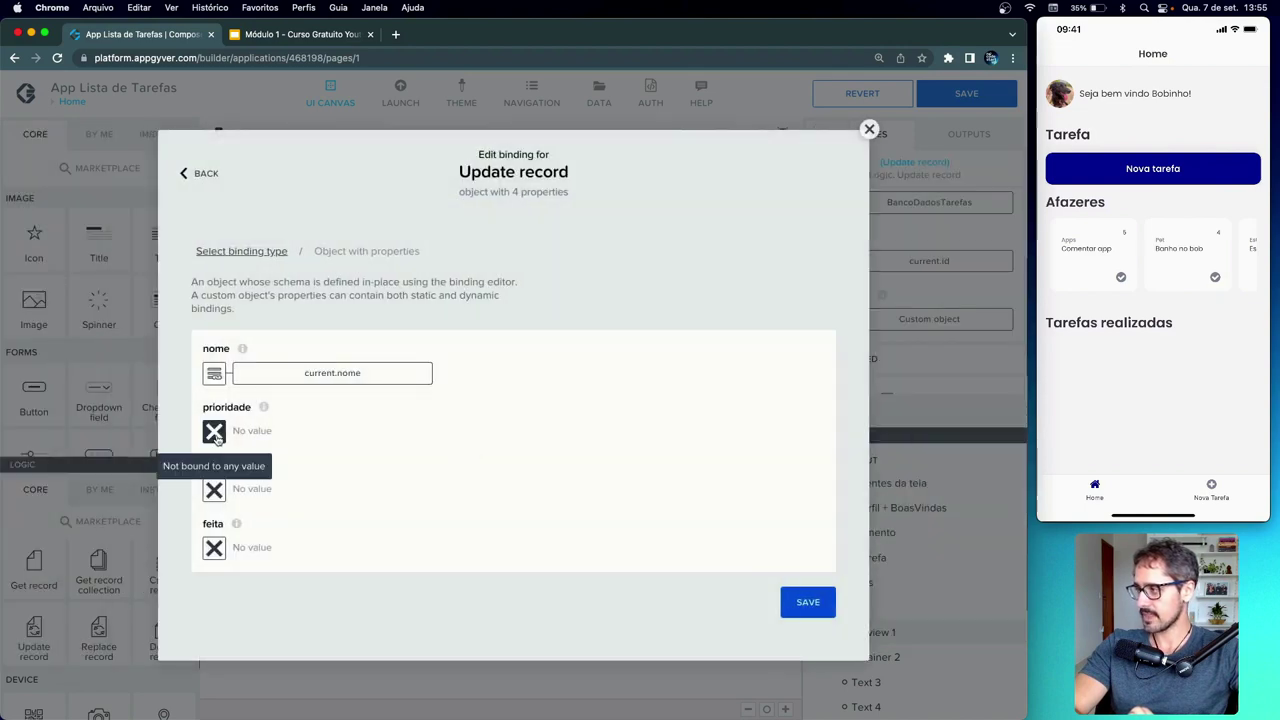
- Bind the prioridade property of the Update record node's Record object to the repeated data item current.prioridade
click(214, 432)
click(349, 571)
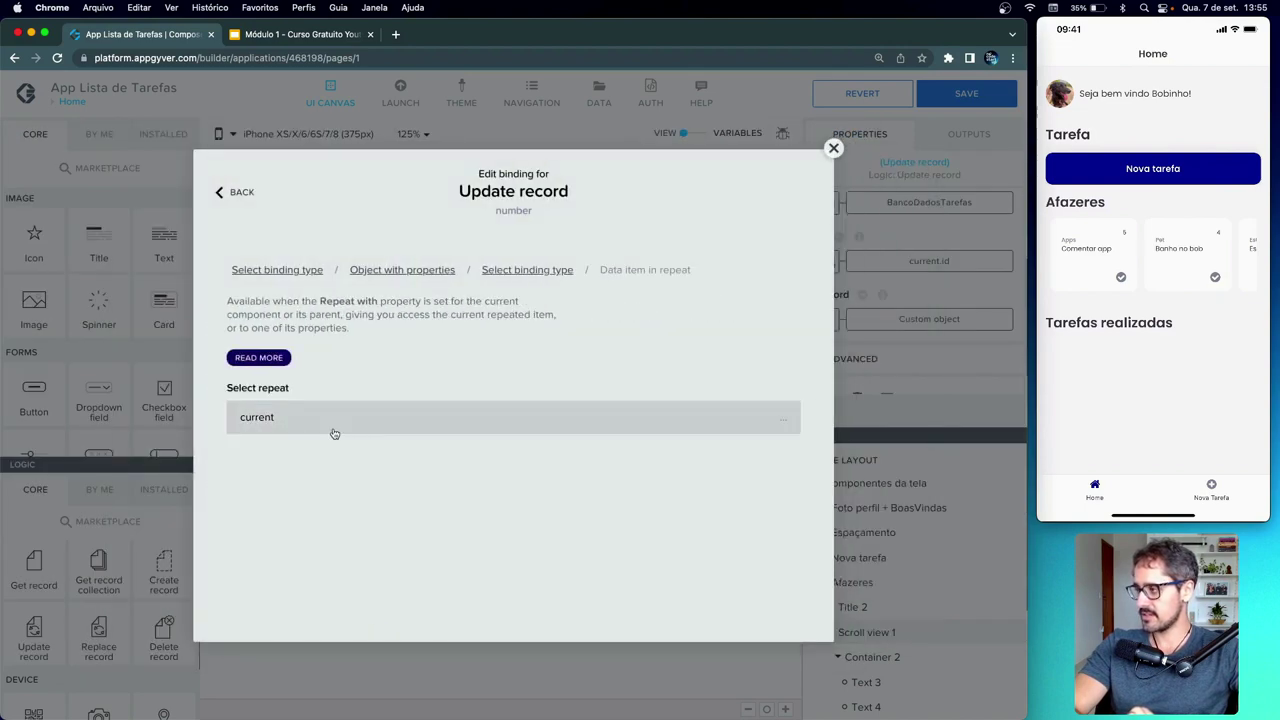
click(335, 433)
scroll(357, 574, down, 2)
click(359, 570)
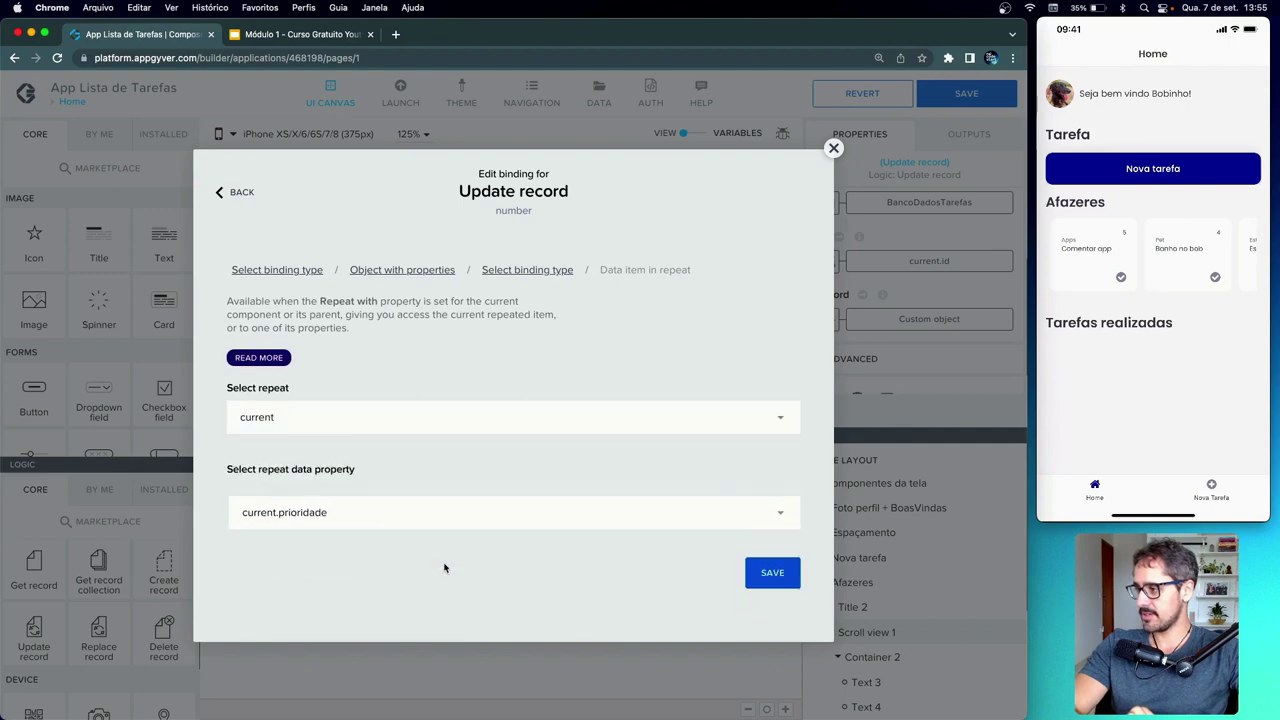
click(760, 572)
- Bind the tipo property of the Update record node's Record object to the repeated data item current.tipo
click(214, 491)
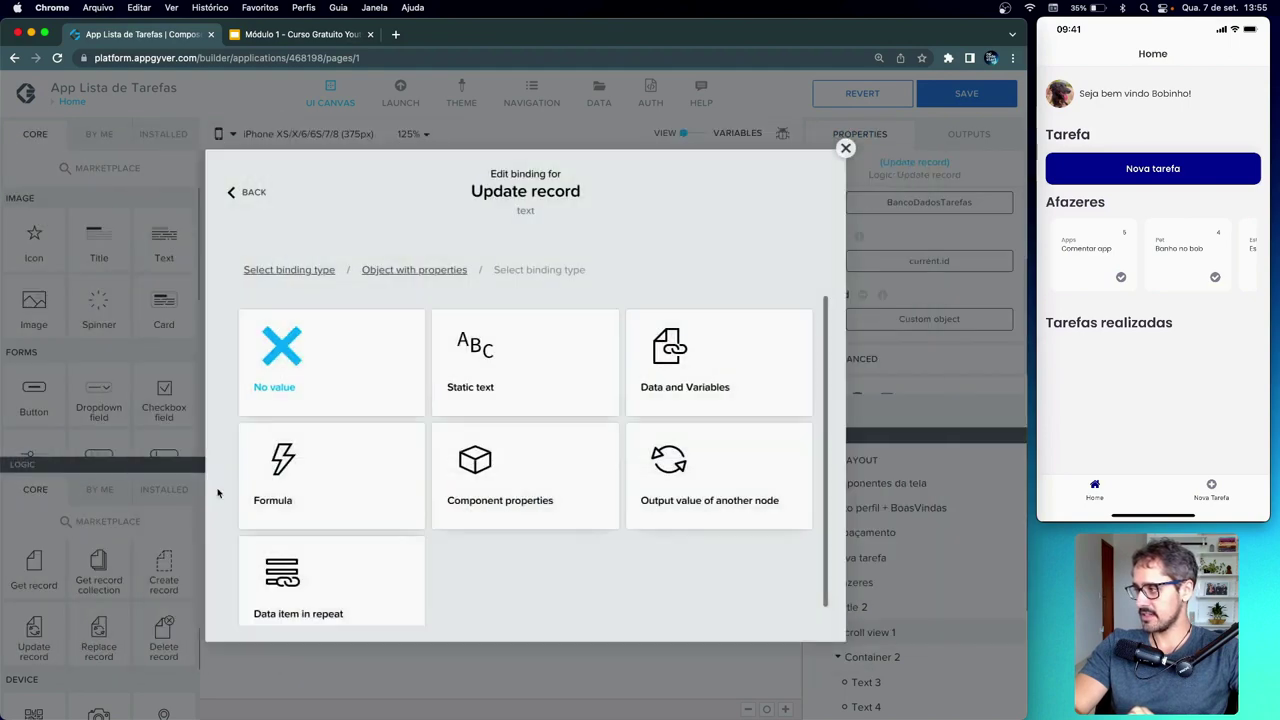
scroll(366, 491, down, 1)
click(366, 540)
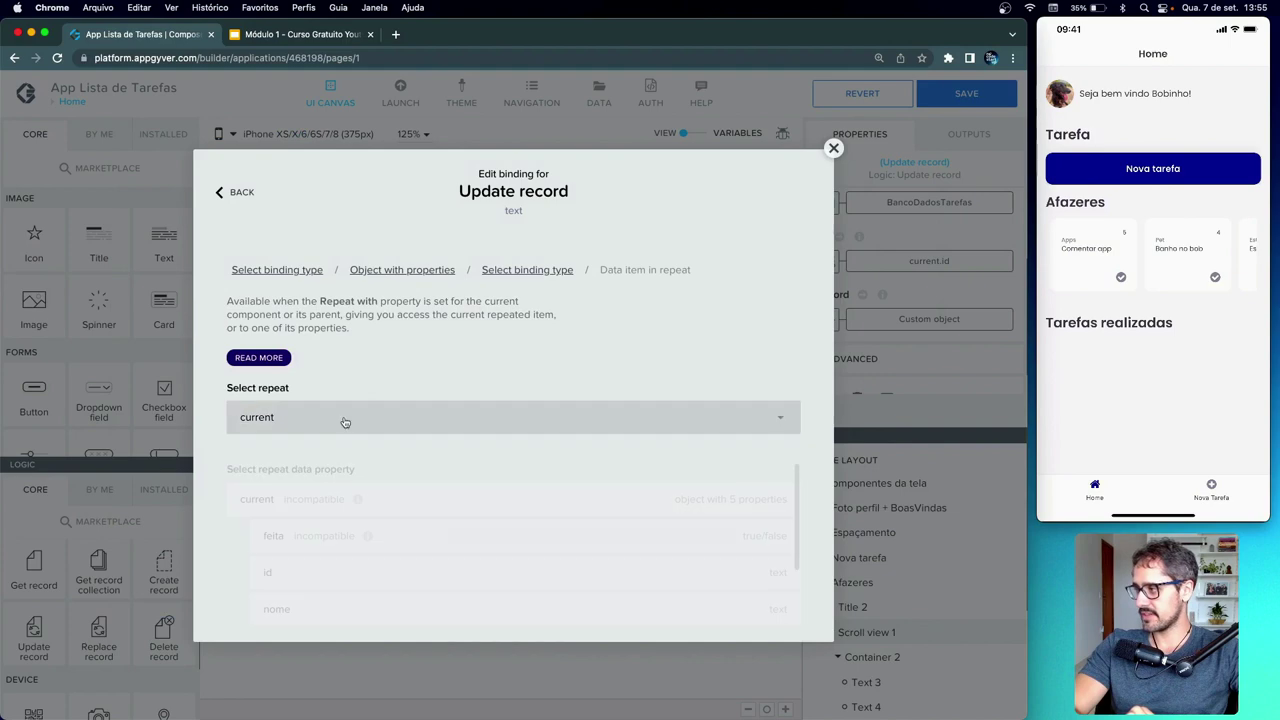
scroll(331, 575, down, 2)
click(331, 600)
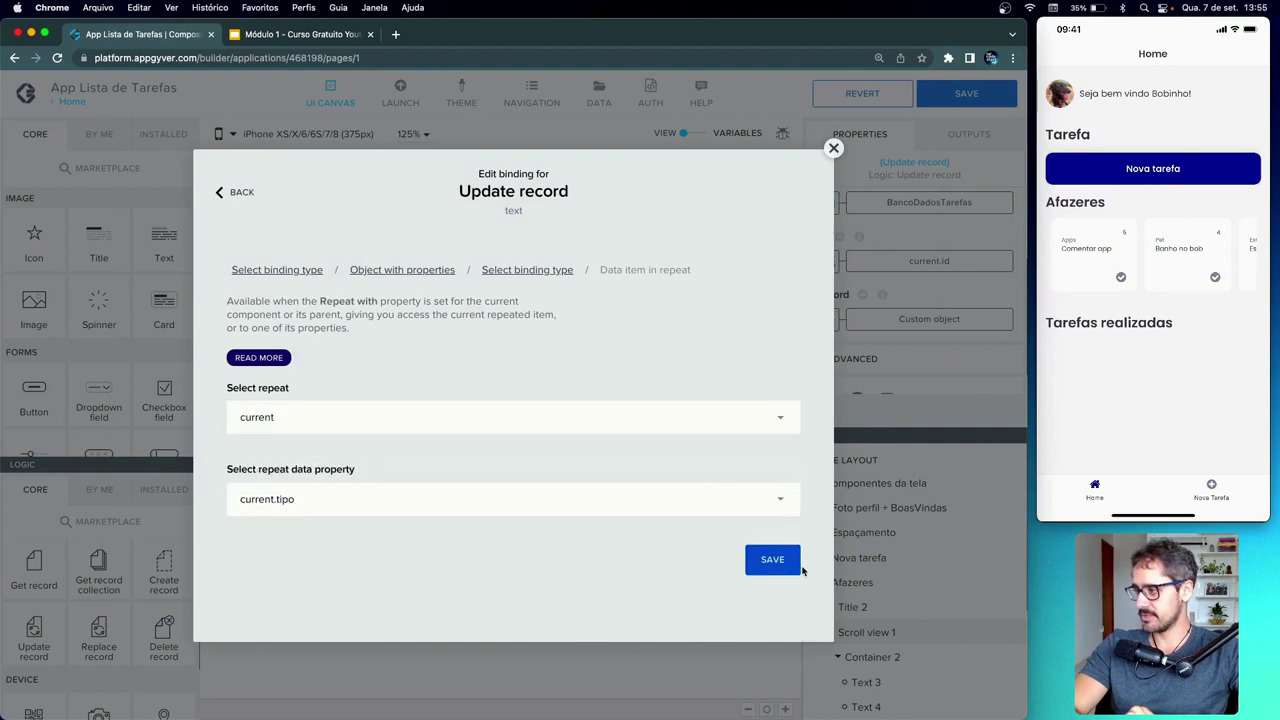
click(788, 566)
- Set the Record object's feita property to static True, save the object binding, and save the app
click(212, 547)
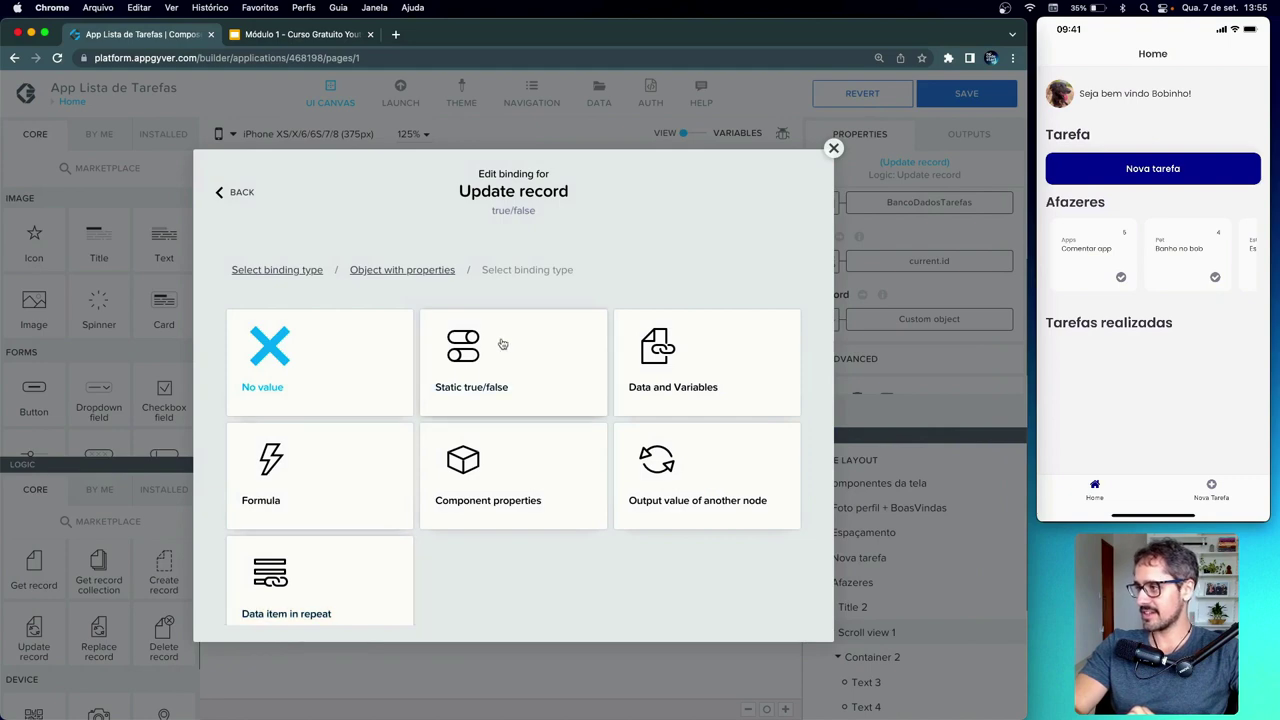
click(511, 396)
click(271, 548)
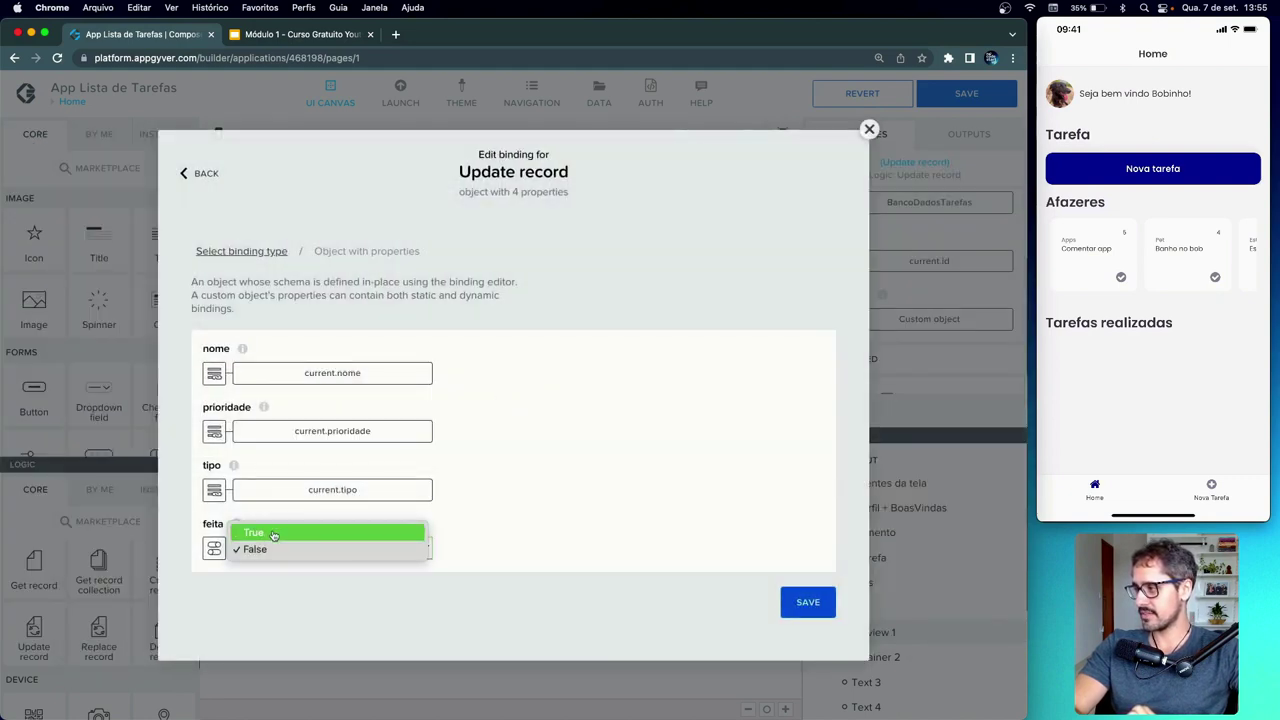
click(273, 533)
click(808, 602)
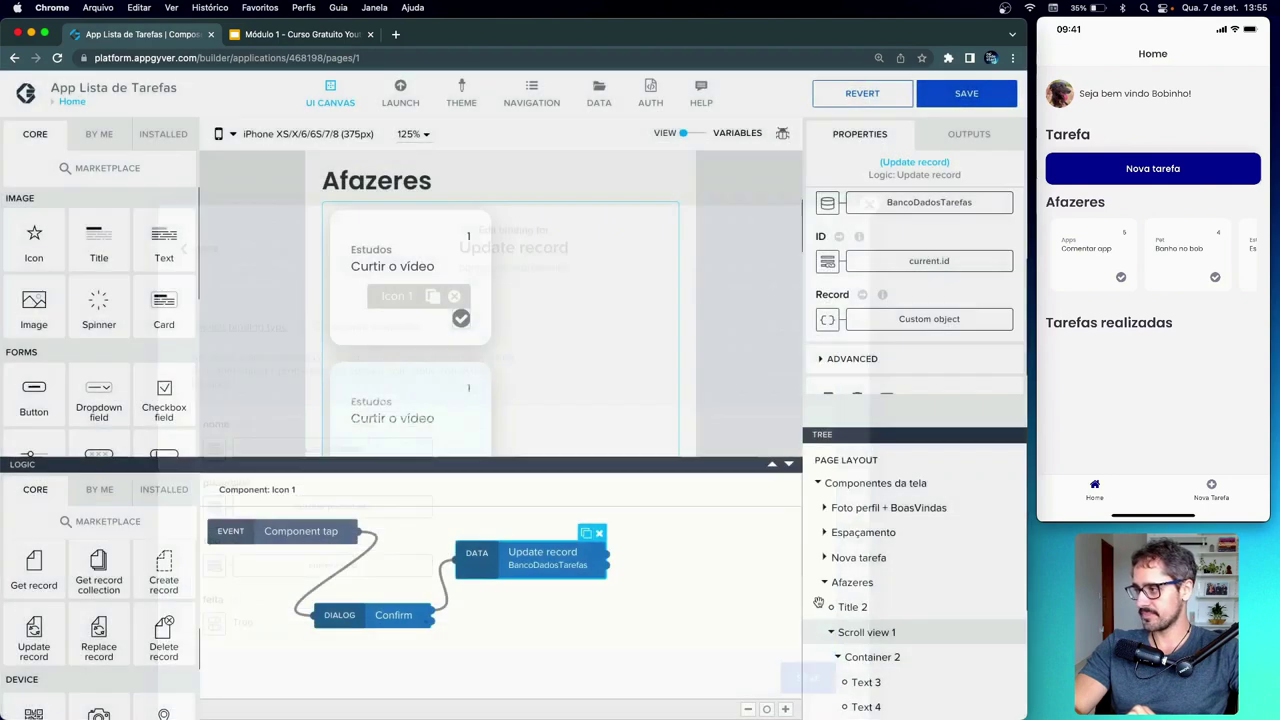
click(968, 97)
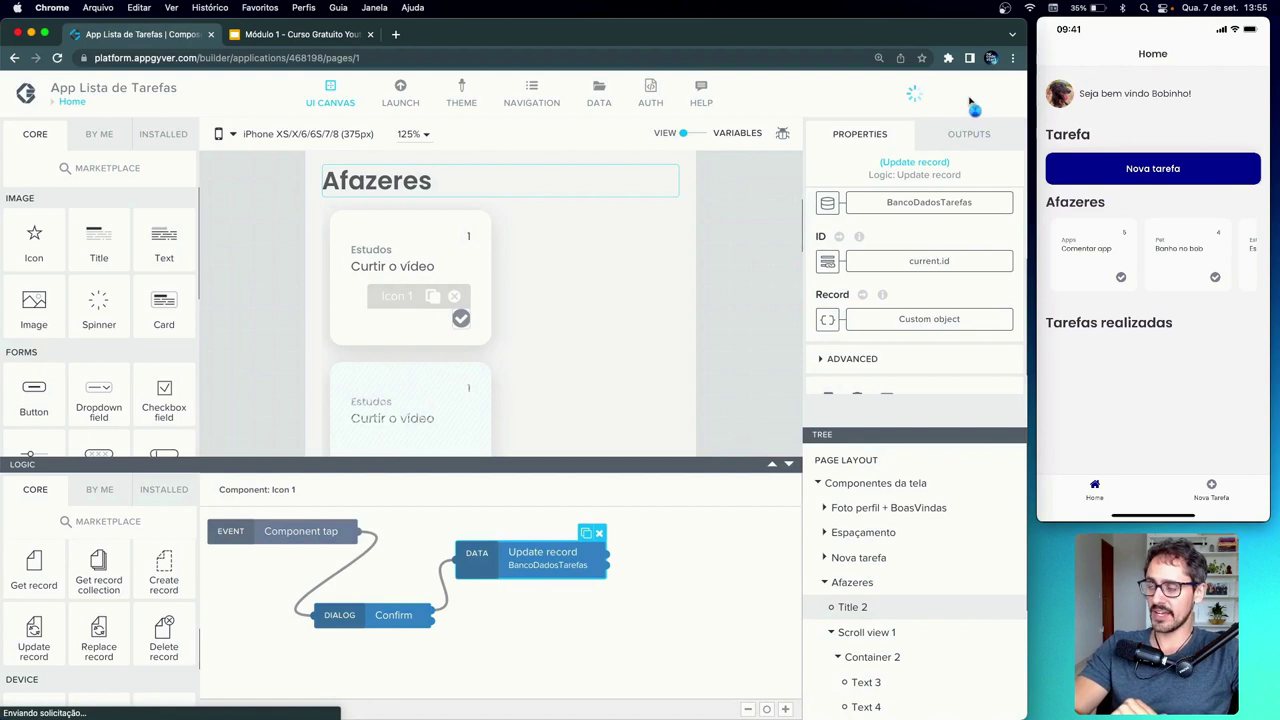
click(778, 207)
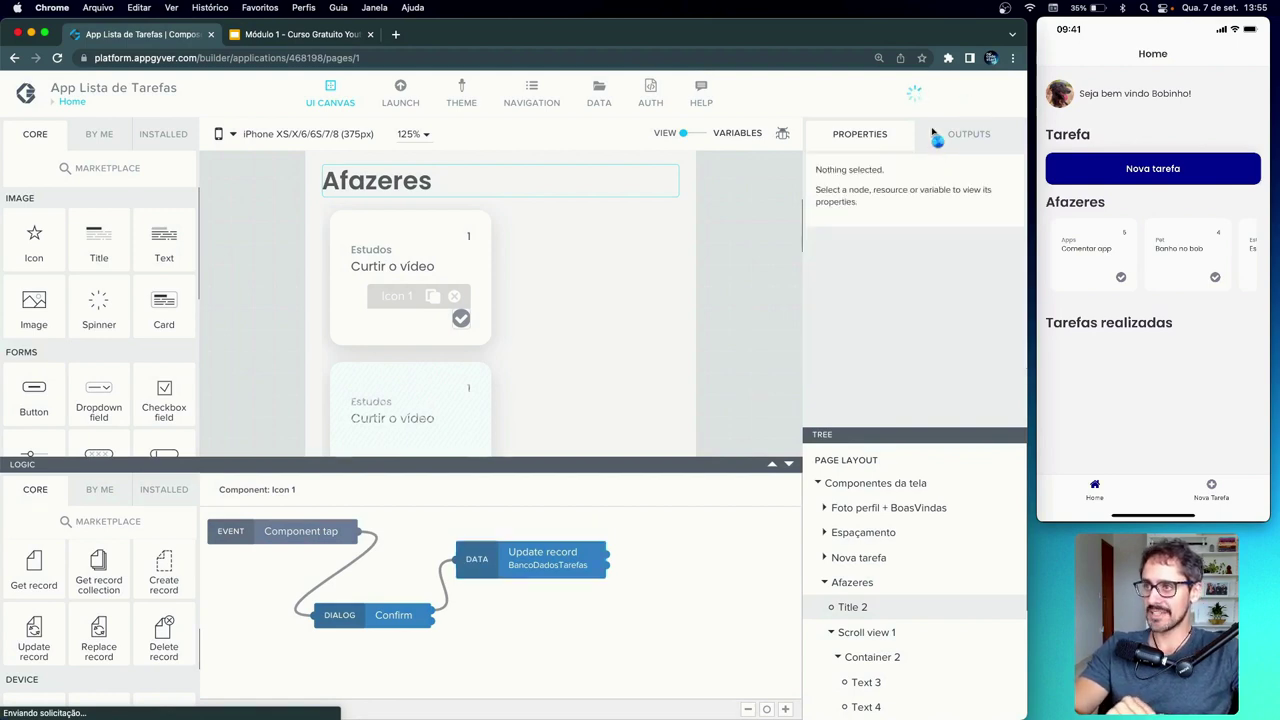